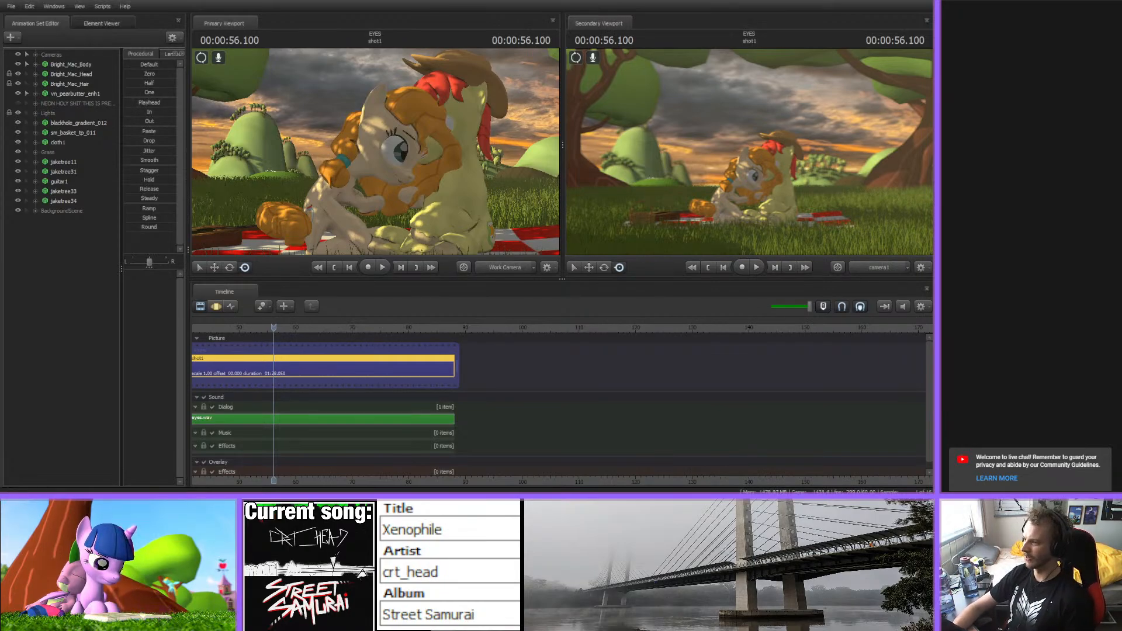
# - Play shot1 from its beginning to review the existing animation of both ponies
pyautogui.scroll(2, 289, 464)
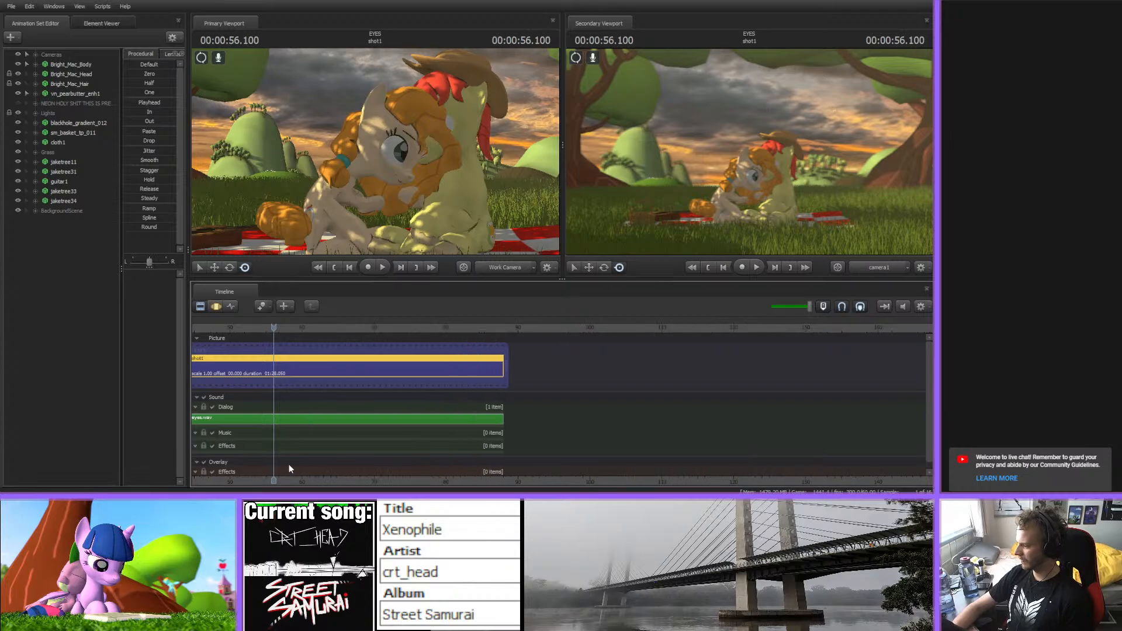
pyautogui.moveTo(289, 464); pyautogui.dragTo(545, 424, button='middle')
pyautogui.scroll(-4, 540, 423)
pyautogui.scroll(2, 538, 421)
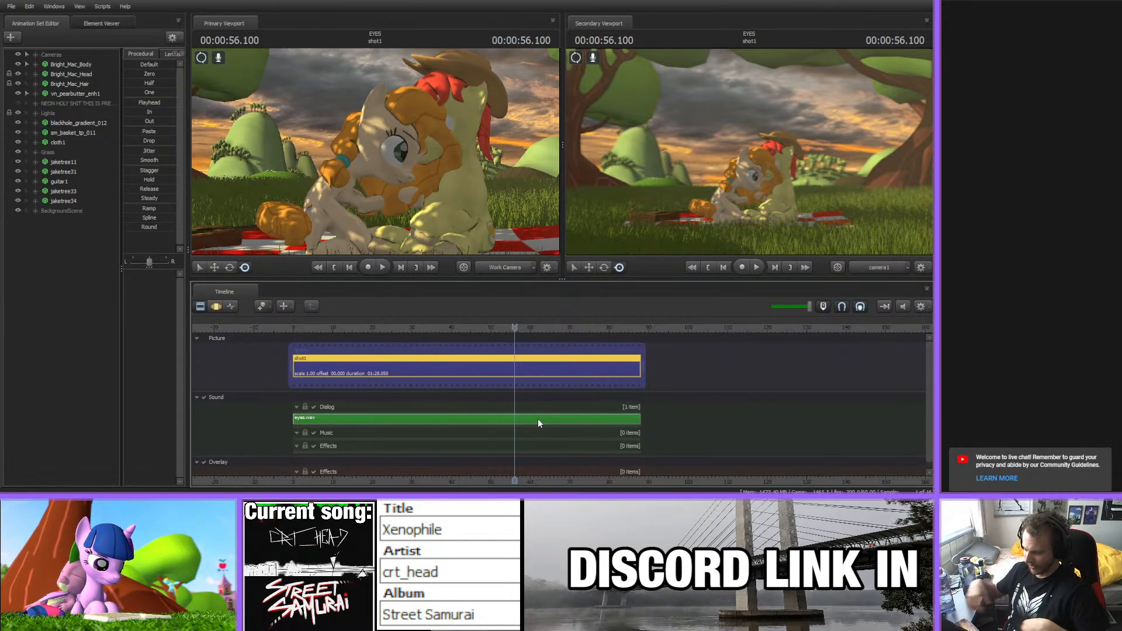
pyautogui.moveTo(511, 330); pyautogui.dragTo(293, 330)
pyautogui.click(333, 269)
pyautogui.press('space')
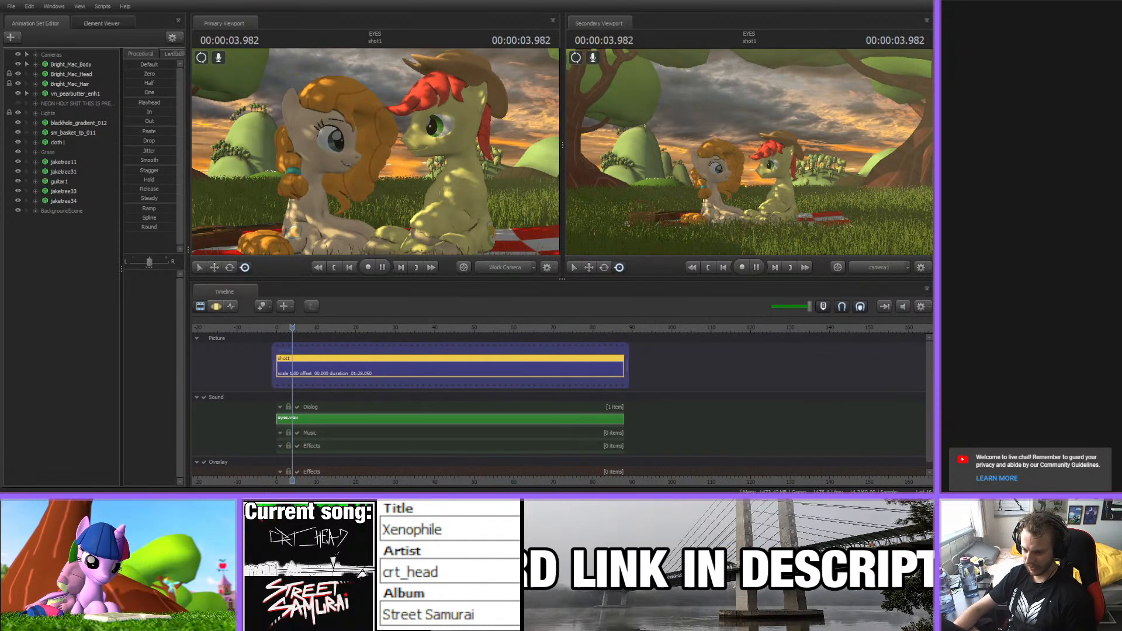
pyautogui.click(274, 330)
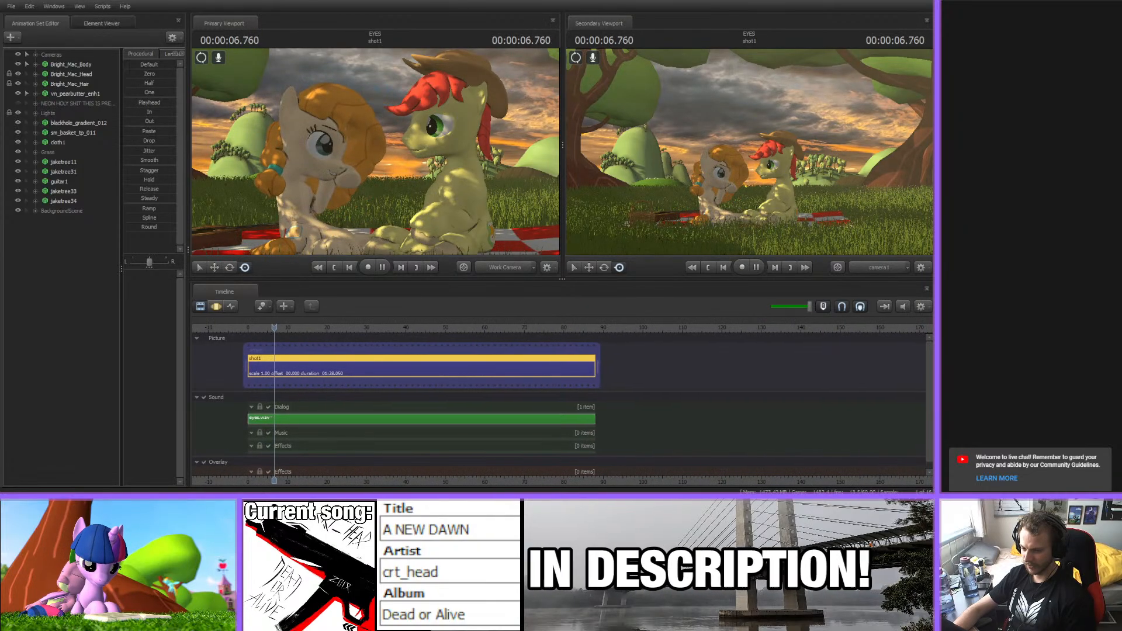
pyautogui.press('space')
pyautogui.moveTo(273, 328); pyautogui.dragTo(241, 328)
pyautogui.press('space')
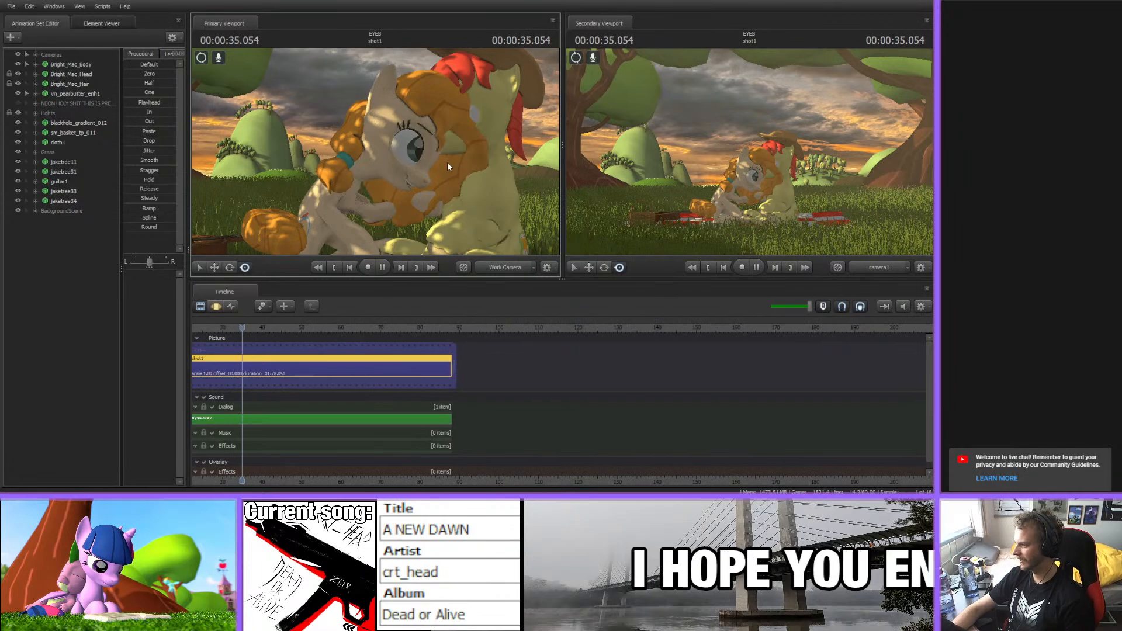
# - Stop playback, go back to about 00:00:31.716 and replay the hug moment from there
pyautogui.press('space')
pyautogui.moveTo(272, 479); pyautogui.dragTo(423, 363, button='middle')
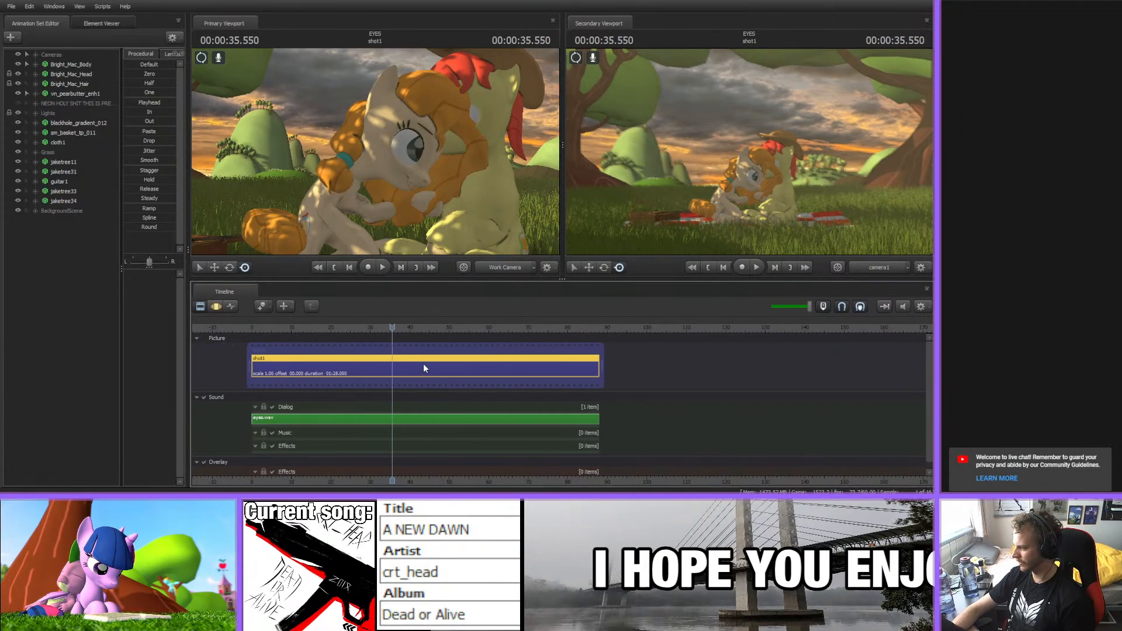
pyautogui.moveTo(391, 327); pyautogui.dragTo(377, 328)
pyautogui.moveTo(478, 234); pyautogui.dragTo(363, 152)
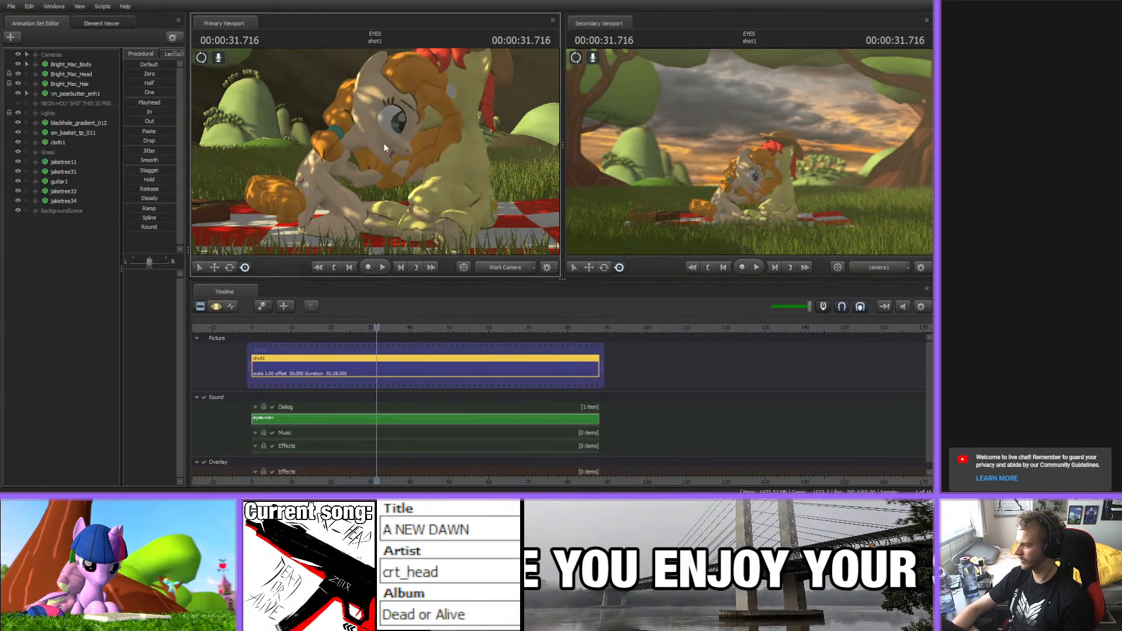
pyautogui.scroll(3, 385, 371)
pyautogui.press('space')
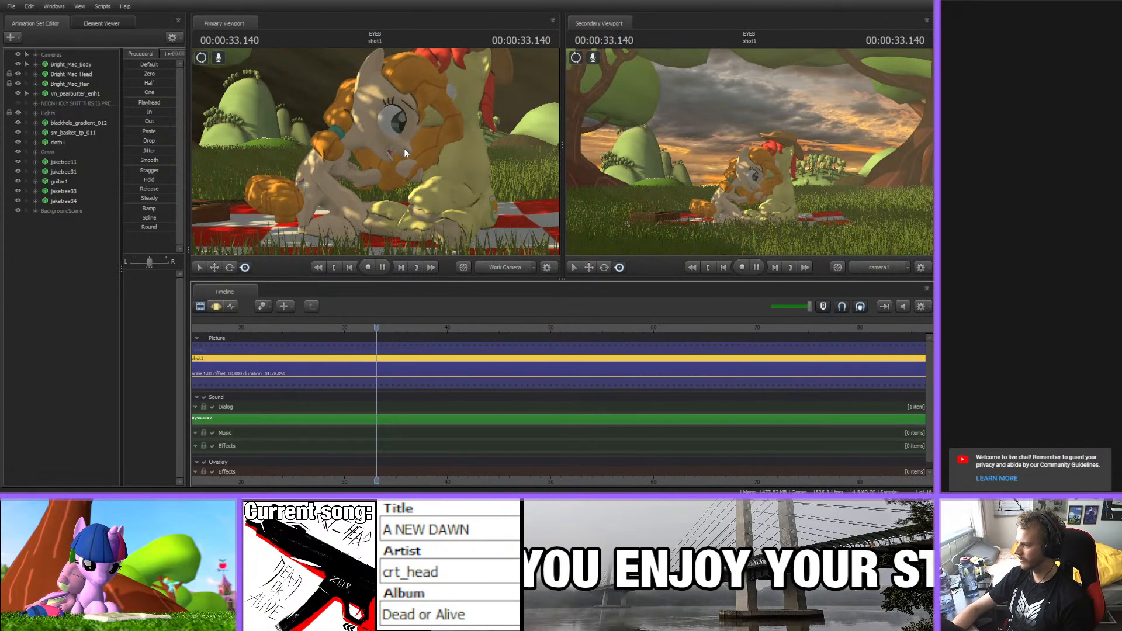
pyautogui.press('space')
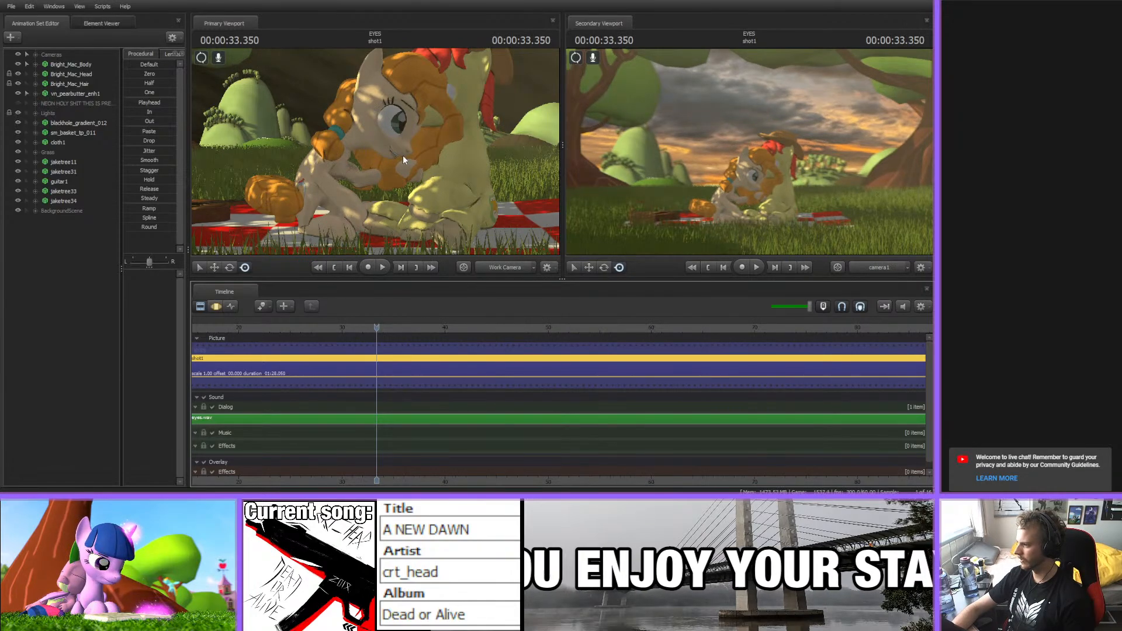
pyautogui.moveTo(402, 156); pyautogui.dragTo(420, 135)
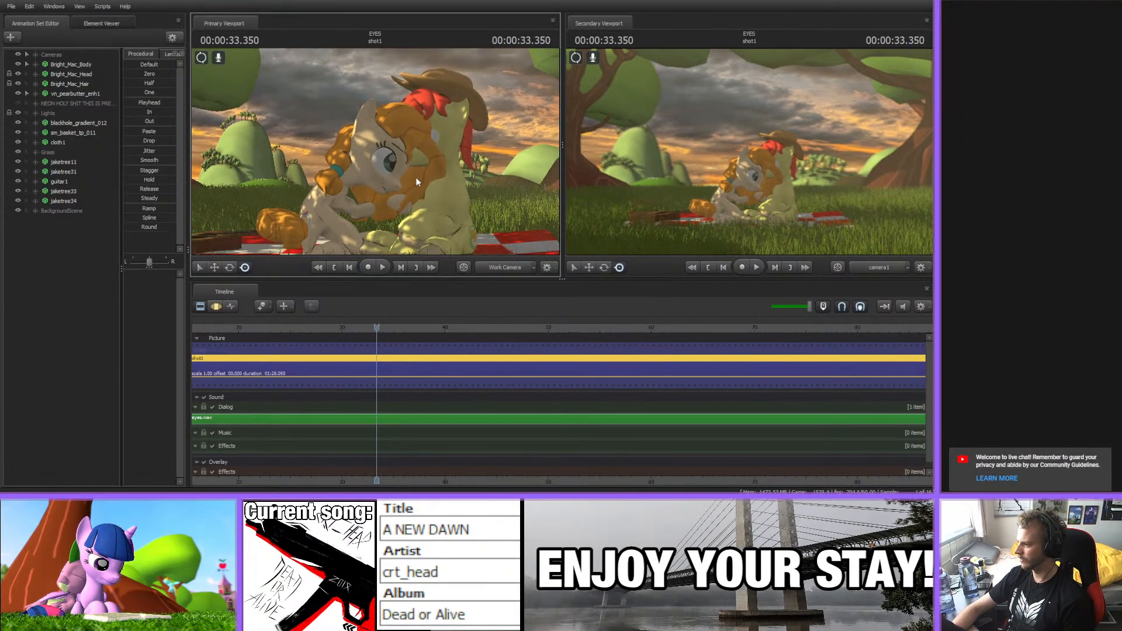
# - Expand the Root Bones and RigBody groups of vn_pearbutter_enh1 and select its leg control group
pyautogui.click(36, 94)
pyautogui.click(46, 132)
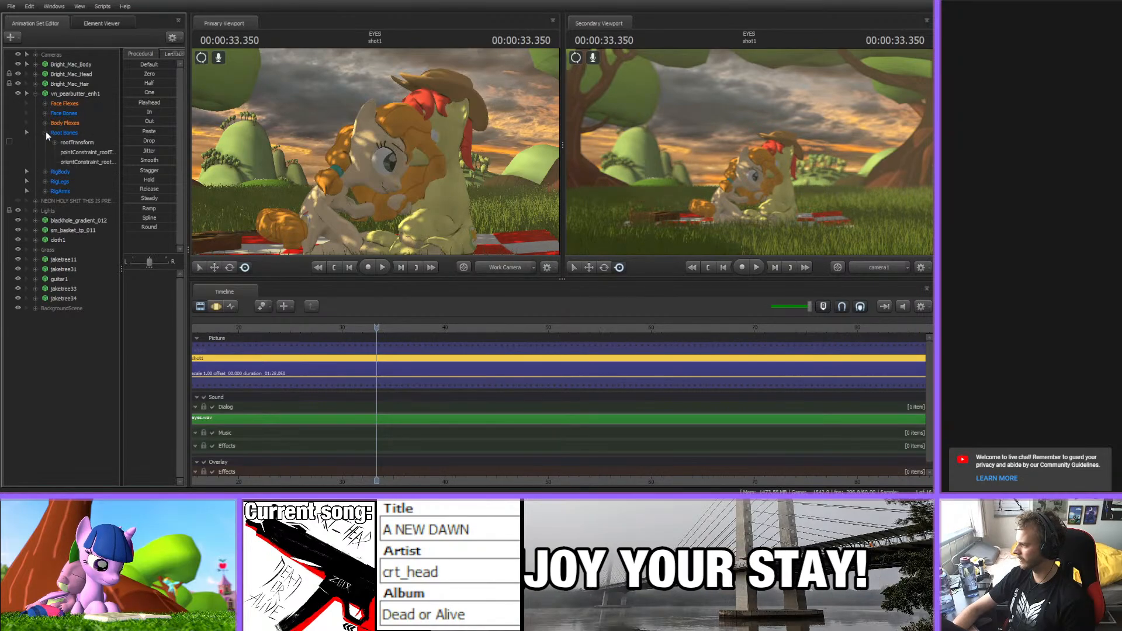
pyautogui.click(45, 172)
pyautogui.click(41, 257)
pyautogui.click(45, 259)
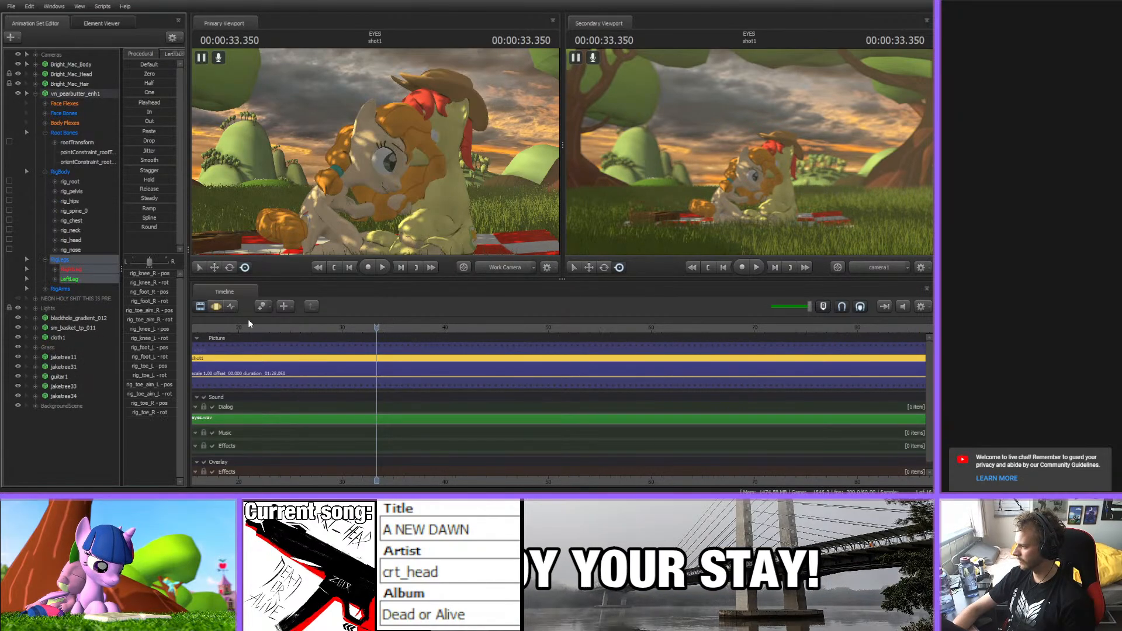
# - Switch the timeline to the Motion Editor and start the time selection at 00:00:32.133, extending onward
pyautogui.click(221, 307)
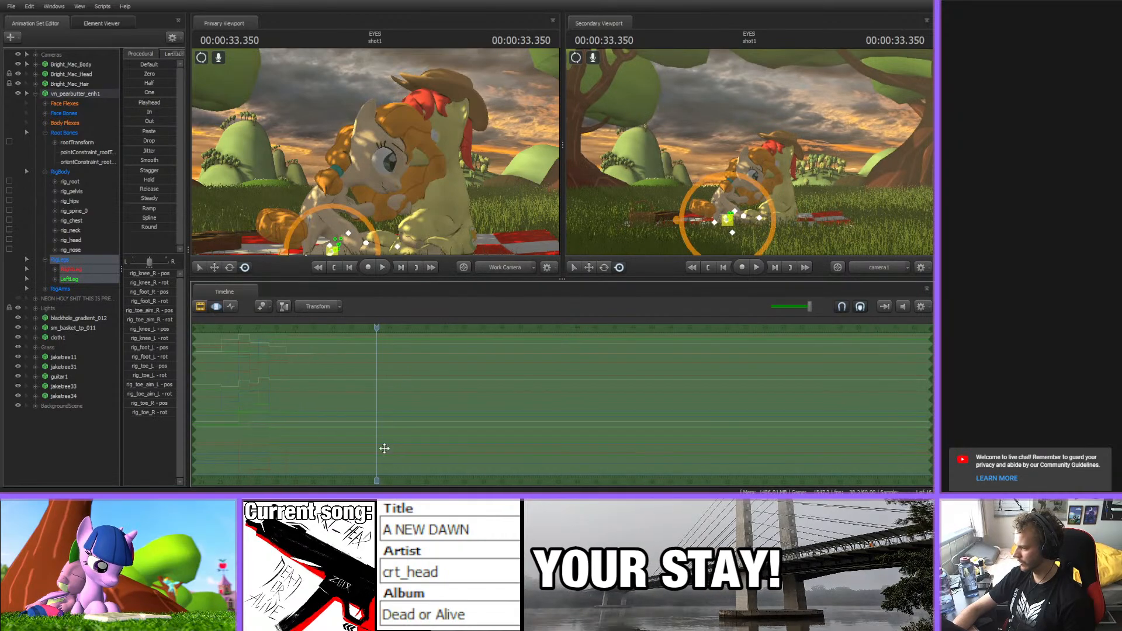
pyautogui.moveTo(568, 338); pyautogui.dragTo(522, 354)
pyautogui.click(522, 354)
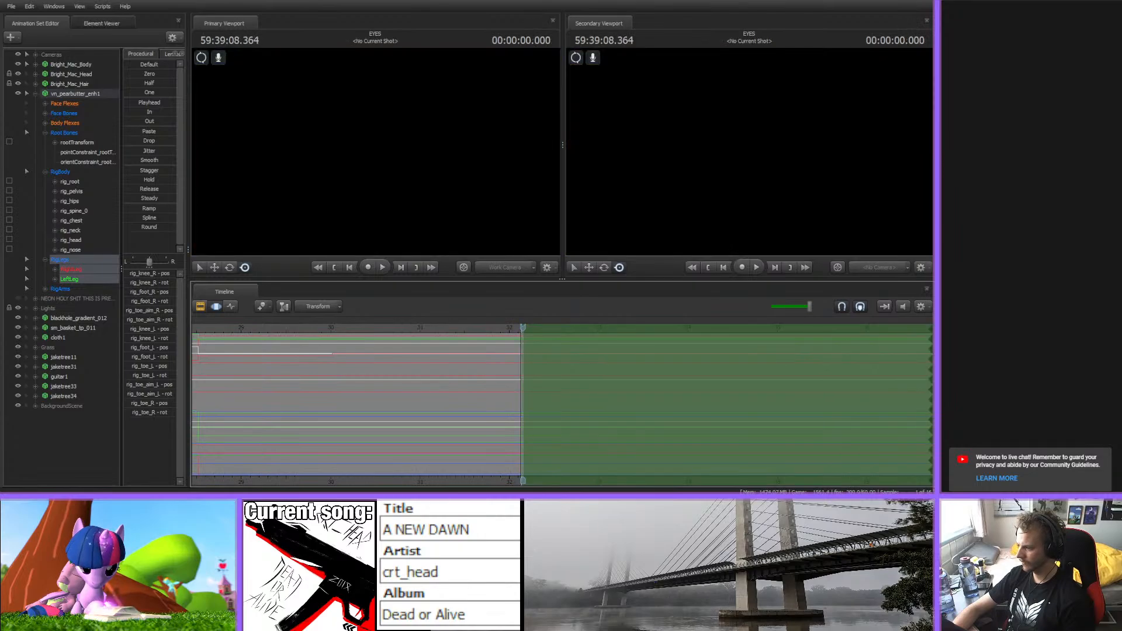
# - Move and rotate rig_pelvis so the orange-maned pony starts leaning back from the hug at 00:00:32.133
pyautogui.moveTo(374, 150); pyautogui.dragTo(328, 167)
pyautogui.click(328, 170)
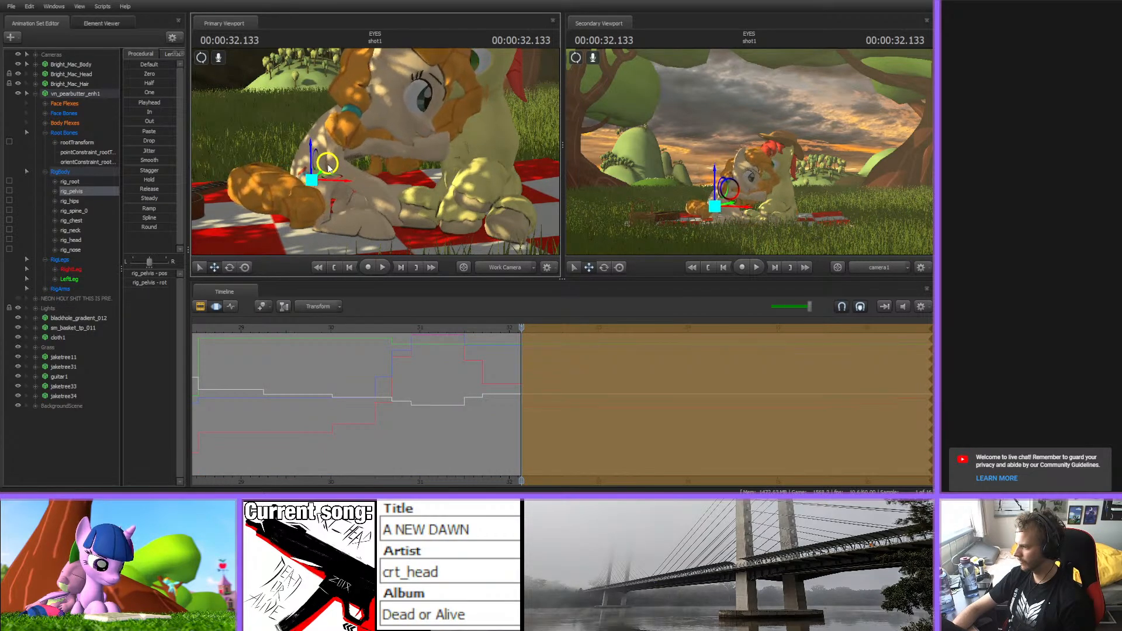
pyautogui.press('e')
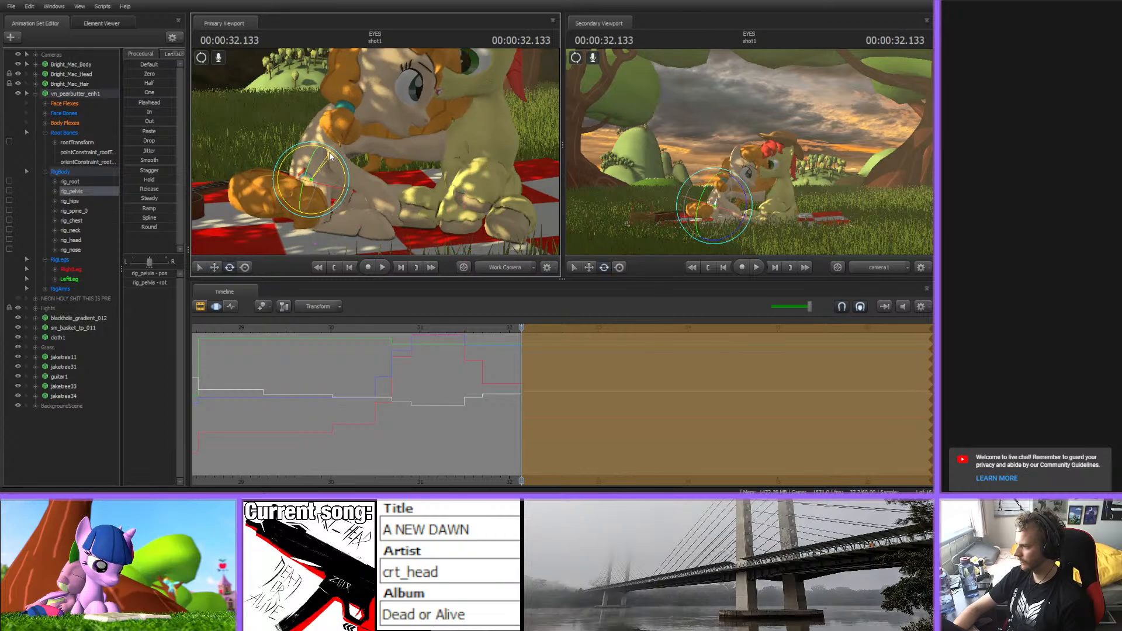
pyautogui.click(319, 149)
pyautogui.moveTo(342, 128); pyautogui.dragTo(358, 62)
# - Rotate the orange-maned pony's upper-body controls to straighten her torso and head at 00:00:32.133
pyautogui.keyDown('ctrl'); pyautogui.click(325, 129); pyautogui.keyUp('ctrl')
pyautogui.keyDown('ctrl'); pyautogui.click(329, 109); pyautogui.keyUp('ctrl')
pyautogui.keyDown('ctrl'); pyautogui.click(369, 125); pyautogui.keyUp('ctrl')
pyautogui.keyDown('ctrl'); pyautogui.click(373, 110); pyautogui.keyUp('ctrl')
pyautogui.keyDown('ctrl'); pyautogui.click(377, 102); pyautogui.keyUp('ctrl')
pyautogui.keyDown('ctrl'); pyautogui.click(378, 102); pyautogui.keyUp('ctrl')
pyautogui.keyDown('ctrl'); pyautogui.click(382, 82); pyautogui.keyUp('ctrl')
# - Reposition the orange-maned pony's right hoof control rig_finger_R for the new pose
pyautogui.moveTo(398, 176); pyautogui.dragTo(380, 159)
pyautogui.keyDown('ctrl'); pyautogui.click(405, 198); pyautogui.keyUp('ctrl')
pyautogui.press('w')
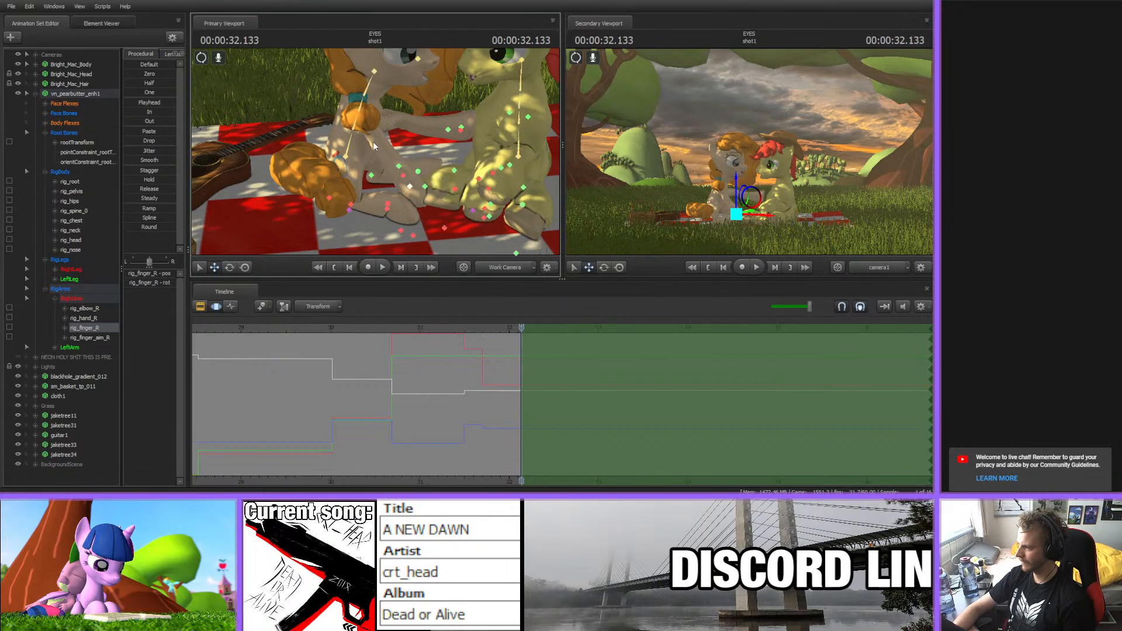
# - Refine the rotation of rig_spine_0 and lower rig_pelvis slightly toward the blanket
pyautogui.click(353, 144)
pyautogui.press('e')
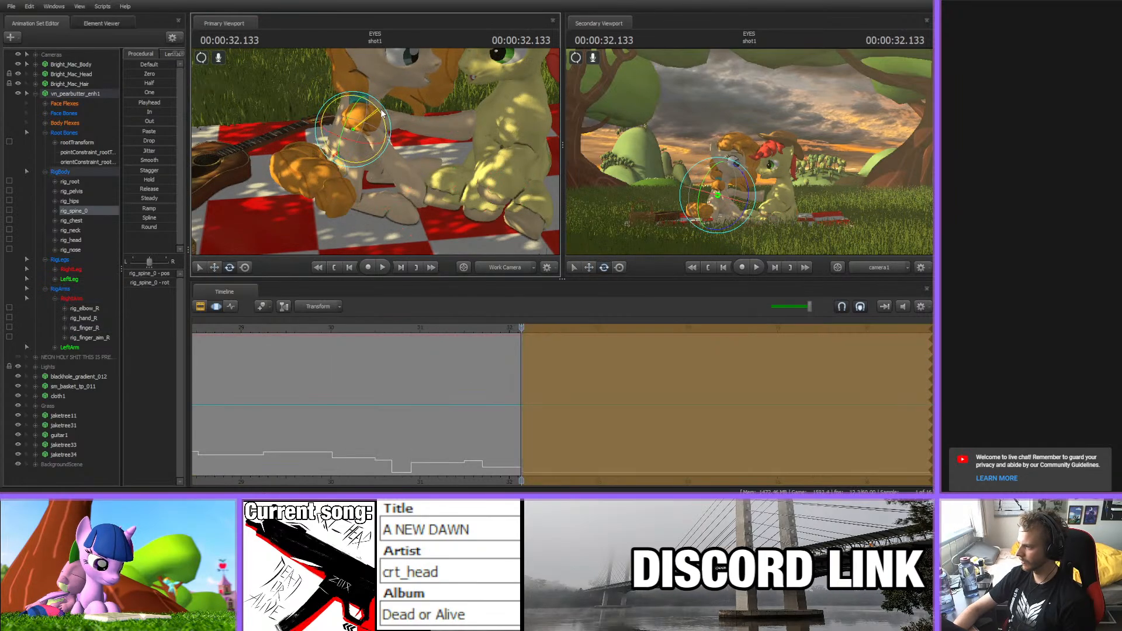
pyautogui.click(355, 146)
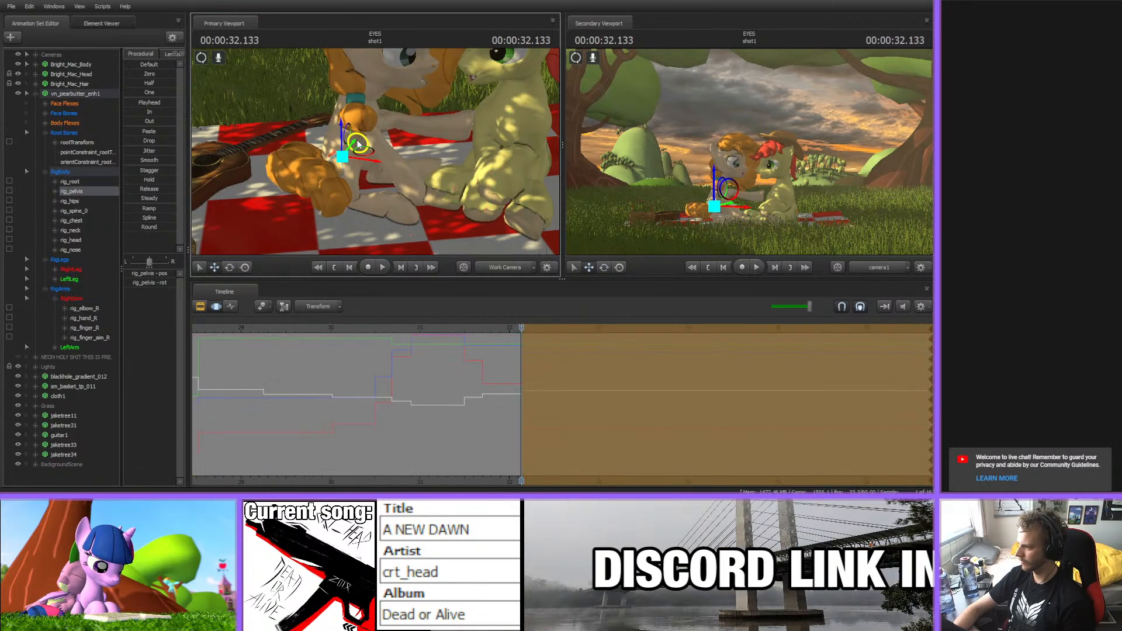
pyautogui.moveTo(354, 146); pyautogui.dragTo(361, 154)
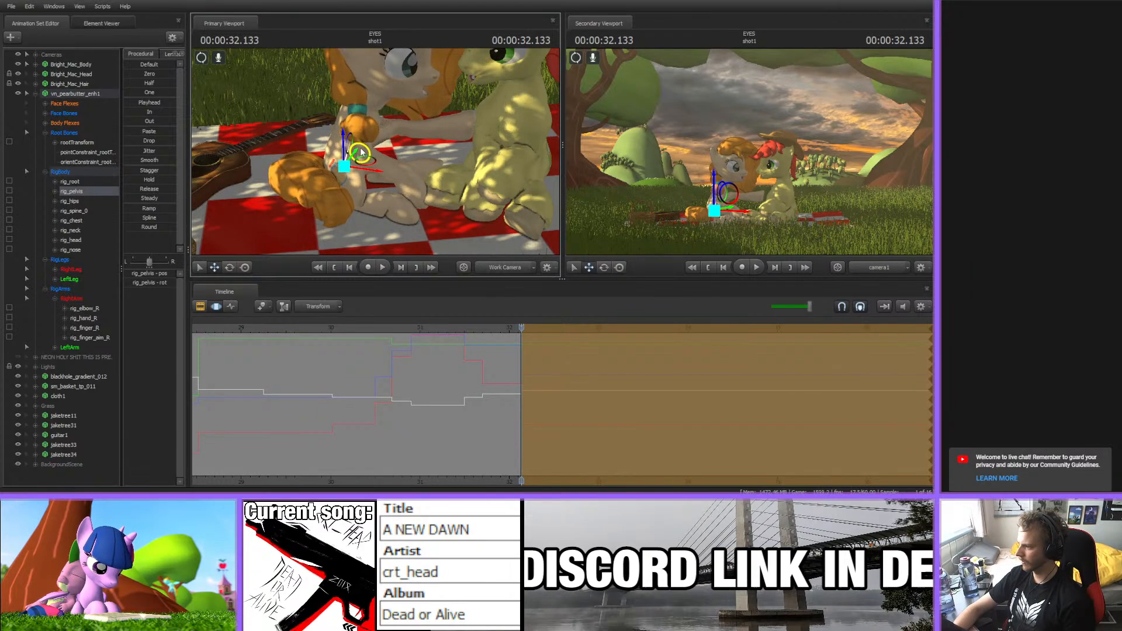
# - Go to 00:00:32.333 and adjust the position and rotation of the left hoof control rig_finger_L
pyautogui.moveTo(521, 332)
pyautogui.mouseDown()
pyautogui.moveTo(453, 335)
pyautogui.moveTo(568, 342)
pyautogui.moveTo(518, 329)
pyautogui.moveTo(539, 332)
pyautogui.mouseUp()
pyautogui.moveTo(410, 176); pyautogui.dragTo(422, 148)
pyautogui.press('w')
pyautogui.press('s')
pyautogui.press('ctrl')
pyautogui.click(433, 145)
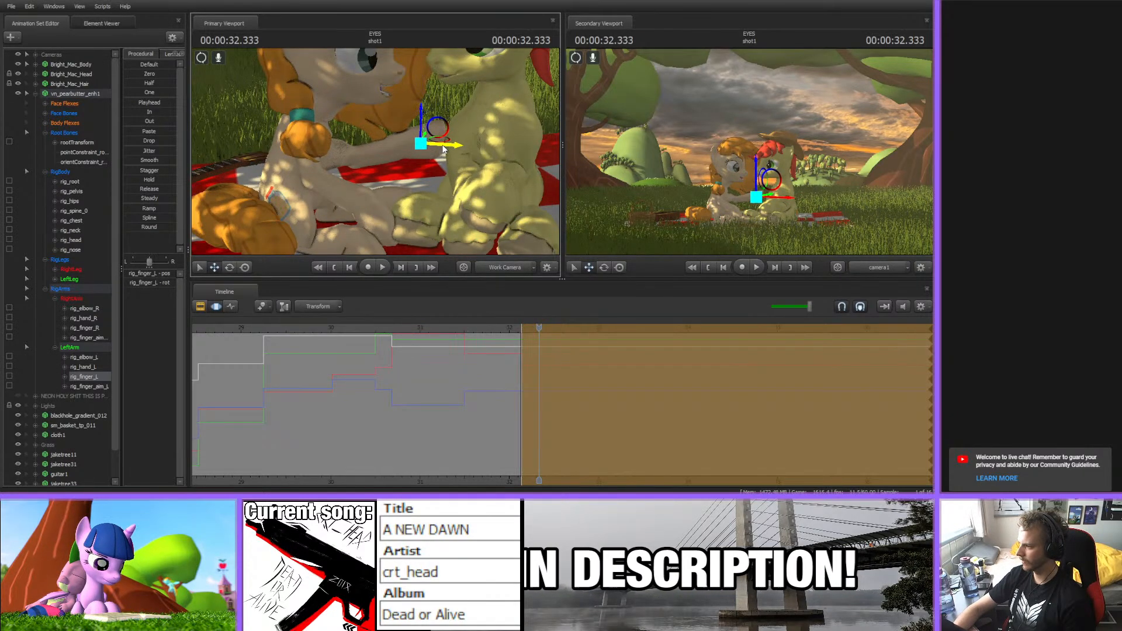
pyautogui.press('e')
pyautogui.press('ctrl')
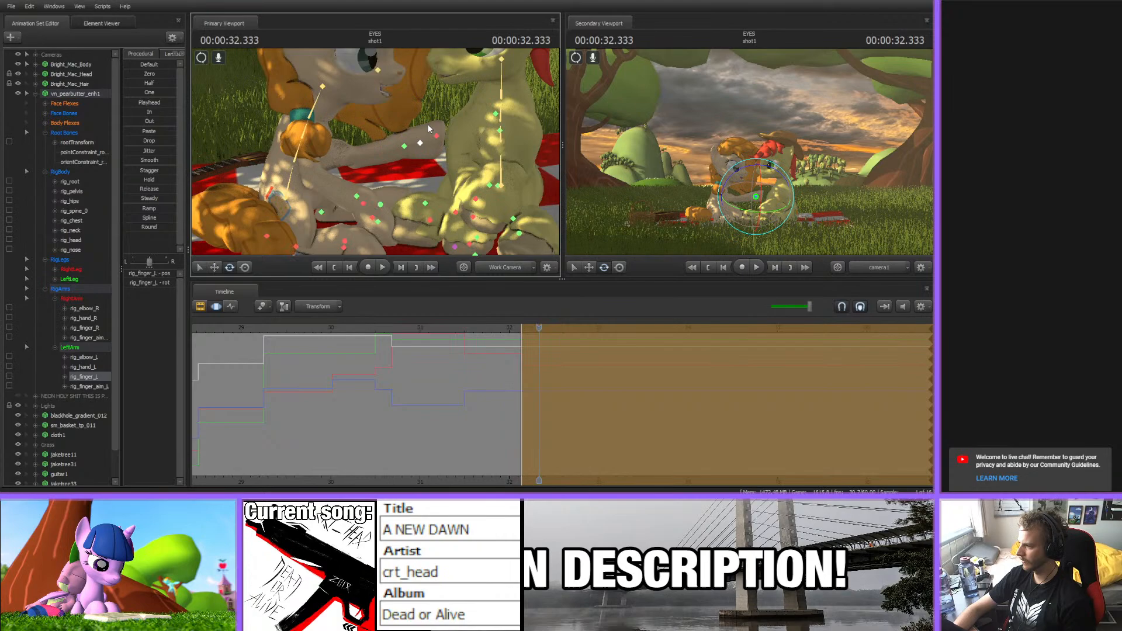
# - Move the left hoof's aim control rig_finger_aim_L and commit the change
pyautogui.click(497, 133)
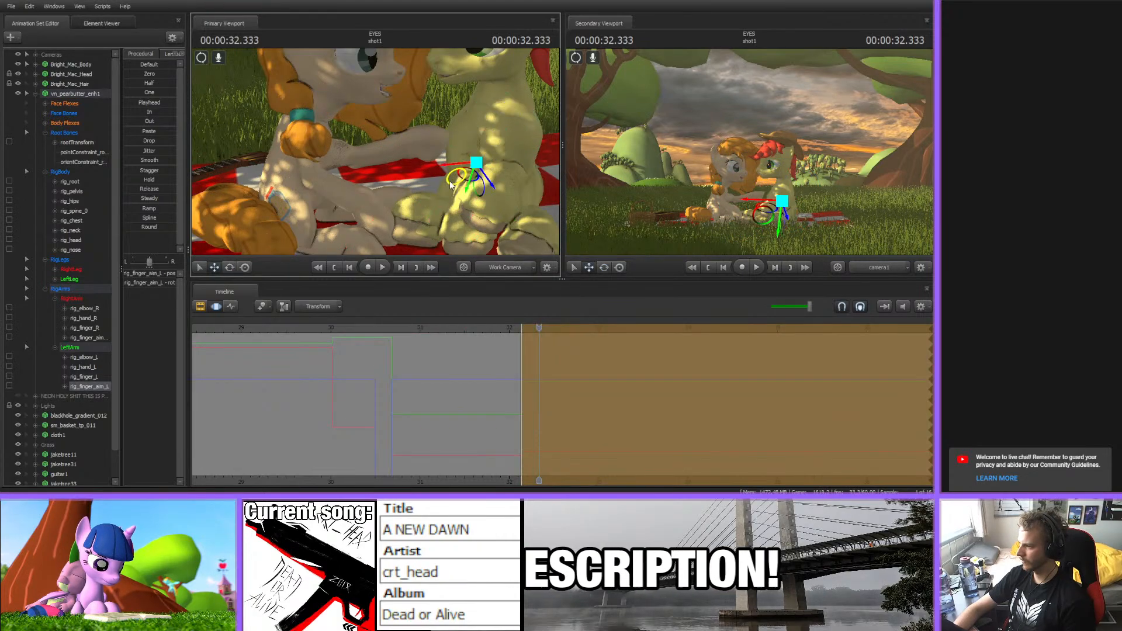
pyautogui.press('w')
pyautogui.moveTo(438, 189); pyautogui.dragTo(325, 184)
pyautogui.press('Return')
# - Rotate the chest and head controls of the orange-maned pony to refine her upper-body pose, and commit it
pyautogui.keyDown('ctrl'); pyautogui.click(346, 150); pyautogui.keyUp('ctrl')
pyautogui.keyDown('ctrl'); pyautogui.click(338, 168); pyautogui.keyUp('ctrl')
pyautogui.press('e')
pyautogui.keyDown('ctrl'); pyautogui.click(340, 154); pyautogui.keyUp('ctrl')
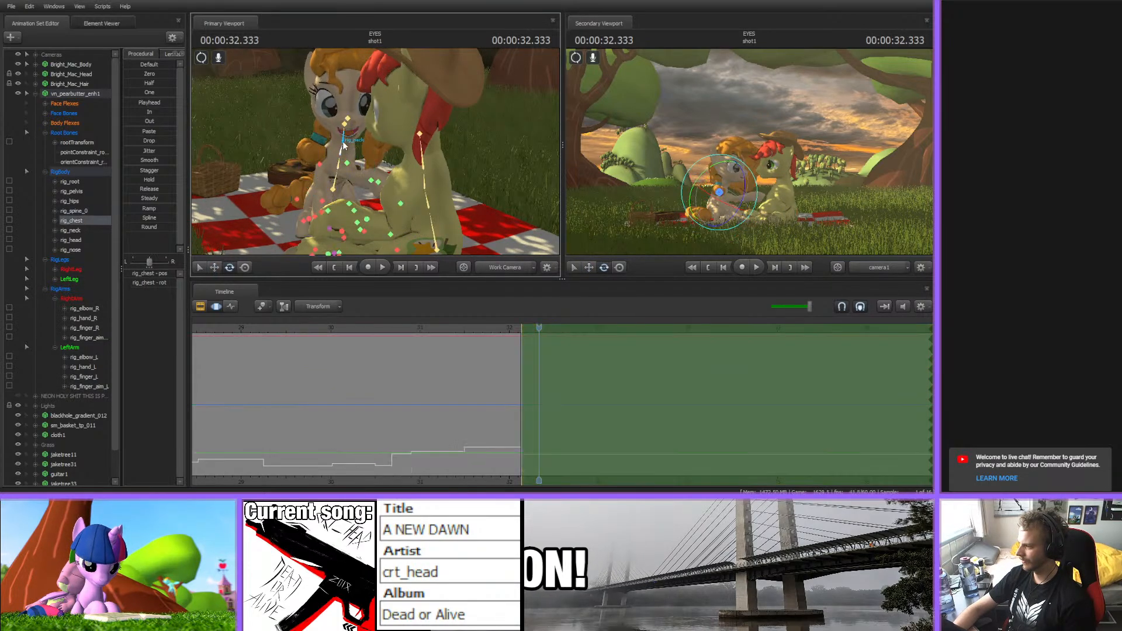
pyautogui.moveTo(331, 125); pyautogui.dragTo(328, 131)
pyautogui.moveTo(343, 176); pyautogui.dragTo(433, 149)
pyautogui.keyDown('ctrl'); pyautogui.click(340, 142); pyautogui.keyUp('ctrl')
pyautogui.keyDown('ctrl'); pyautogui.click(340, 122); pyautogui.keyUp('ctrl')
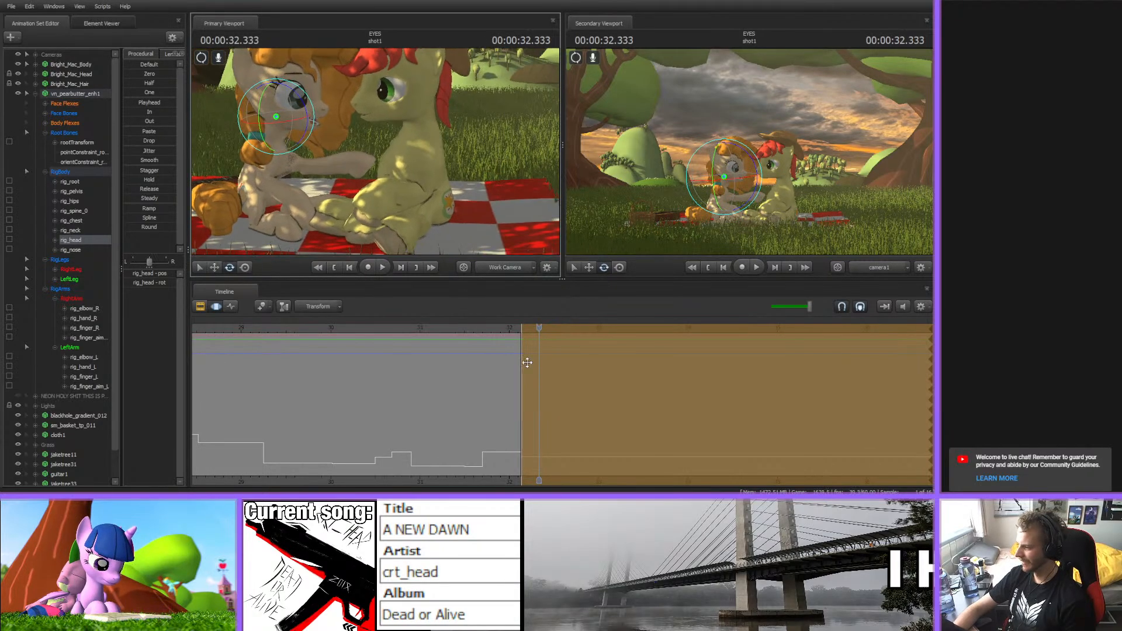
pyautogui.press('Return')
# - Start the time selection at 00:00:32.383 and bring rig_finger_L down from the other pony toward the blanket
pyautogui.moveTo(501, 328); pyautogui.dragTo(543, 329)
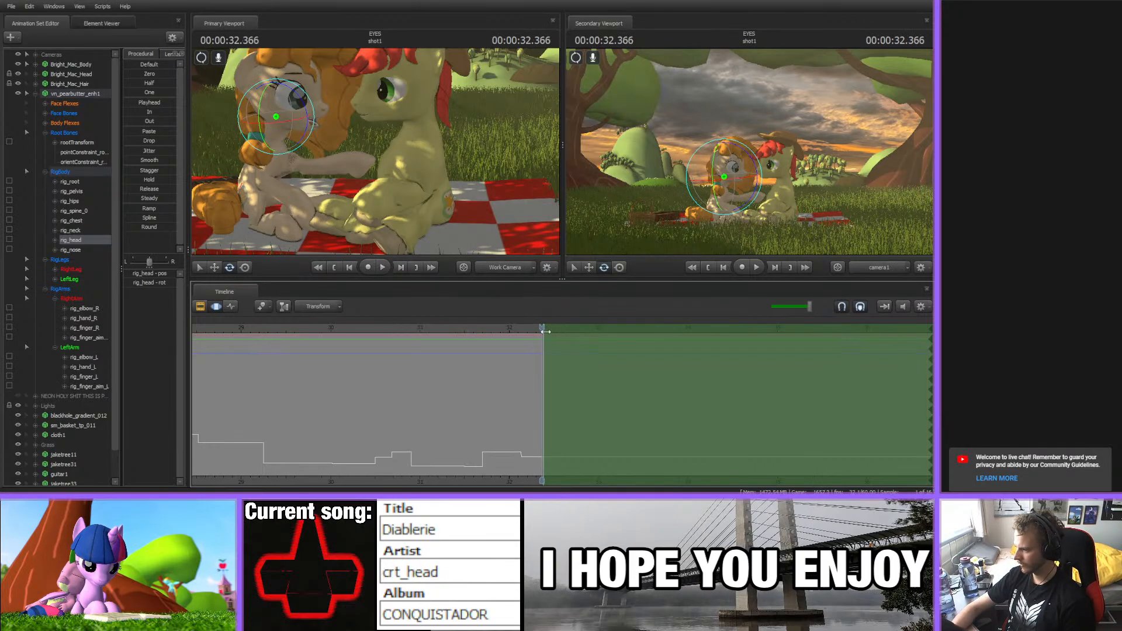
pyautogui.moveTo(480, 169); pyautogui.dragTo(444, 187)
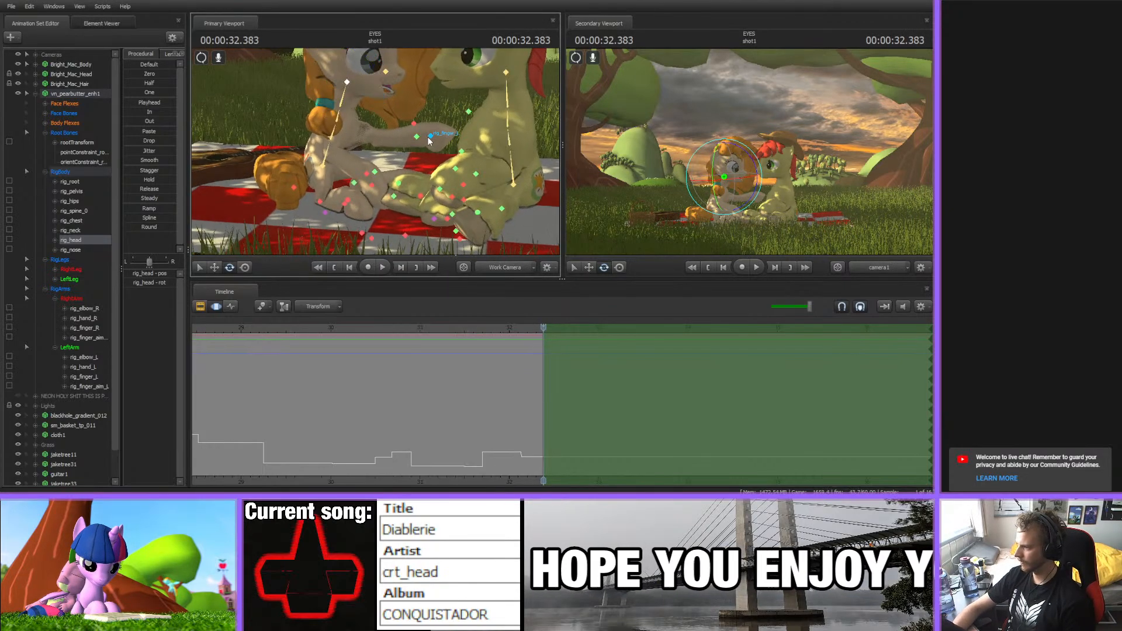
pyautogui.keyDown('ctrl'); pyautogui.click(432, 136); pyautogui.keyUp('ctrl')
pyautogui.keyDown('alt'); pyautogui.moveTo(380, 117); pyautogui.dragTo(380, 150); pyautogui.keyUp('alt')
pyautogui.press('w')
pyautogui.keyDown('alt'); pyautogui.moveTo(459, 146); pyautogui.dragTo(411, 174); pyautogui.keyUp('alt')
pyautogui.keyDown('alt'); pyautogui.moveTo(418, 135); pyautogui.dragTo(346, 126); pyautogui.keyUp('alt')
pyautogui.press('e')
# - Move and rotate rig_pelvis to shift the orange-maned pony's hips at 00:00:32.383, and commit the pose
pyautogui.keyDown('ctrl'); pyautogui.click(321, 173); pyautogui.keyUp('ctrl')
pyautogui.press('w')
pyautogui.press('e')
pyautogui.press('w')
pyautogui.press('Return')
# - Rotate rig_spine_0, rig_chest and rig_head to sit the orange-maned pony upright at 00:00:32.383, and commit the pose
pyautogui.press('e')
pyautogui.keyDown('ctrl'); pyautogui.click(337, 137); pyautogui.keyUp('ctrl')
pyautogui.moveTo(377, 164); pyautogui.dragTo(376, 162)
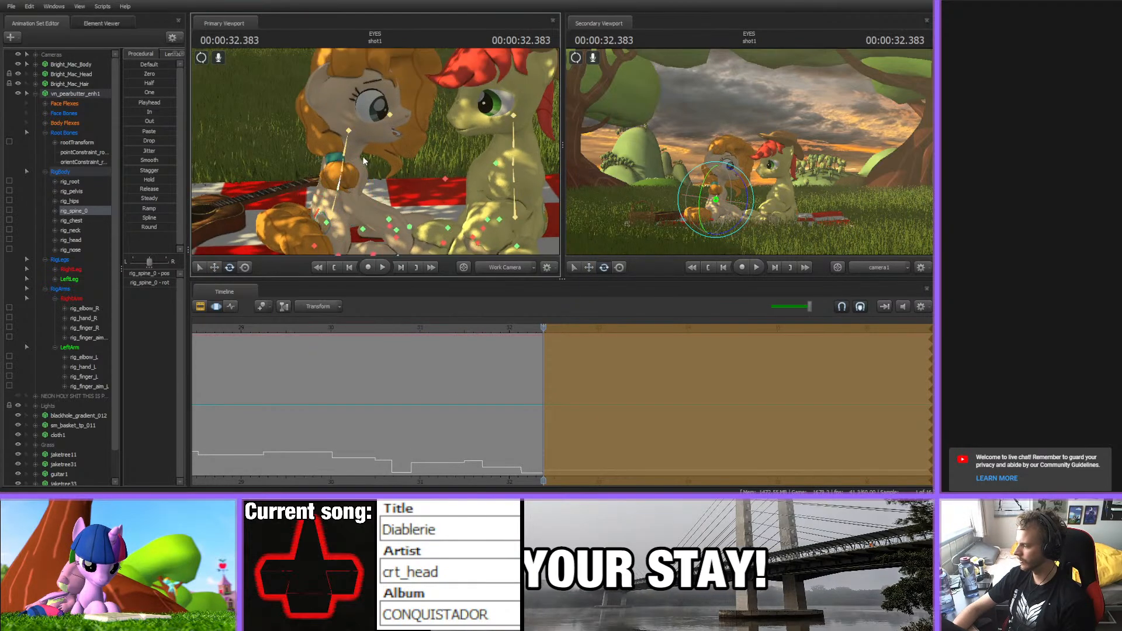
pyautogui.keyDown('ctrl'); pyautogui.click(344, 170); pyautogui.keyUp('ctrl')
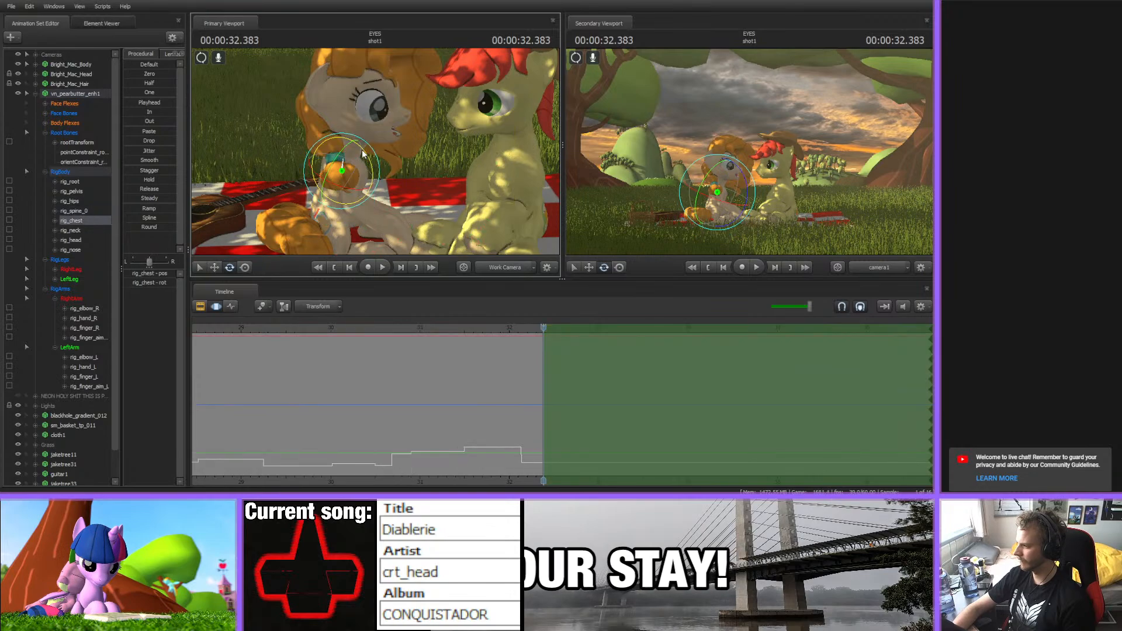
pyautogui.moveTo(362, 149)
pyautogui.mouseDown()
pyautogui.moveTo(370, 143)
pyautogui.moveTo(368, 156)
pyautogui.mouseUp()
pyautogui.keyDown('ctrl'); pyautogui.click(344, 153); pyautogui.keyUp('ctrl')
pyautogui.keyDown('ctrl'); pyautogui.click(341, 129); pyautogui.keyUp('ctrl')
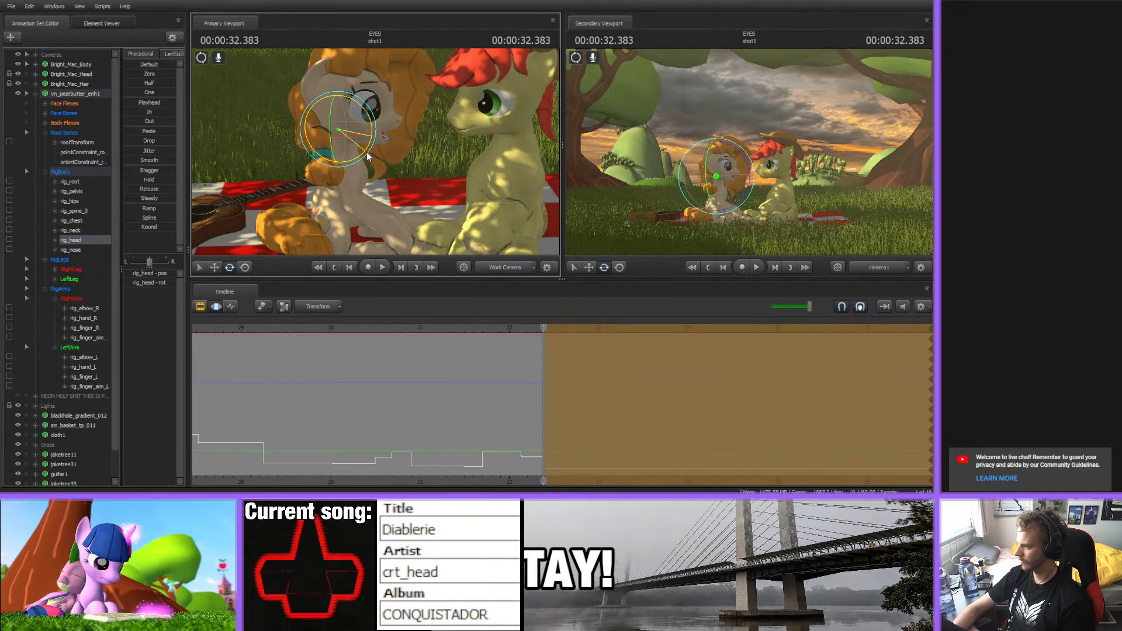
pyautogui.moveTo(527, 345); pyautogui.dragTo(553, 343)
pyautogui.press('Return')
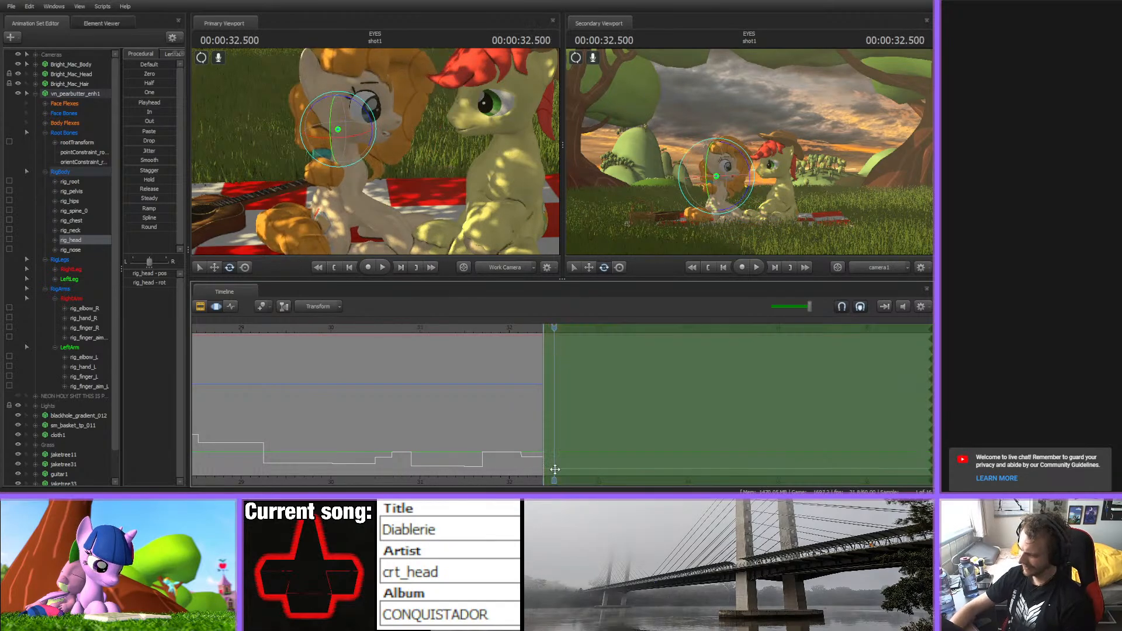
# - Advance the playhead and the start of the time selection to about 00:00:32.633
pyautogui.moveTo(553, 469); pyautogui.dragTo(396, 398, button='middle')
pyautogui.scroll(2, 396, 397)
pyautogui.moveTo(371, 329); pyautogui.dragTo(435, 331)
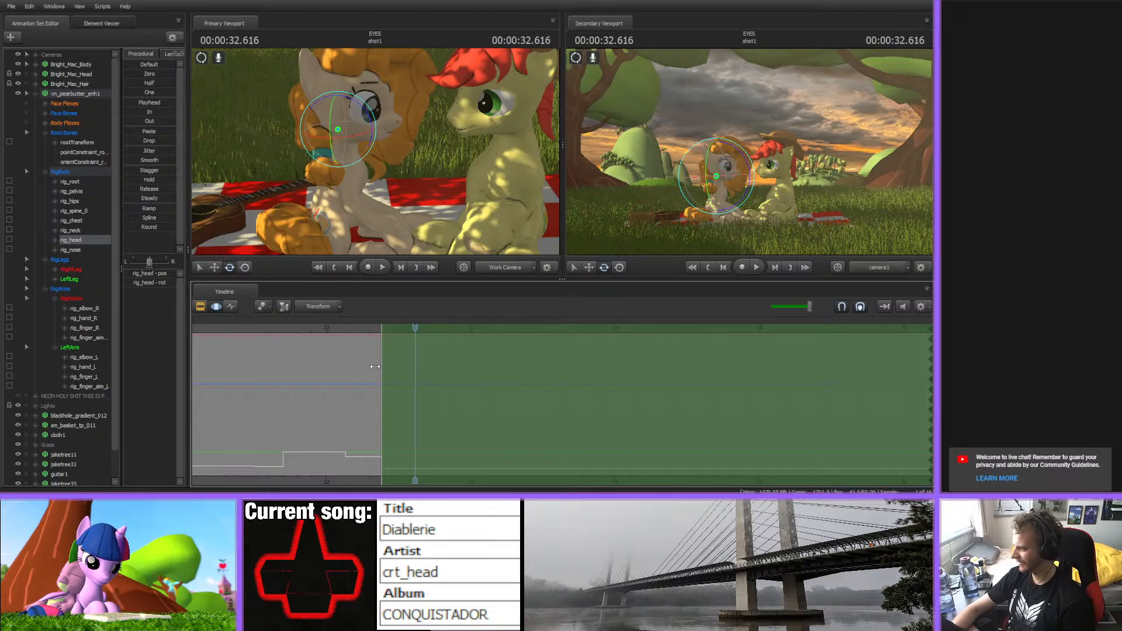
pyautogui.moveTo(376, 366); pyautogui.dragTo(425, 366)
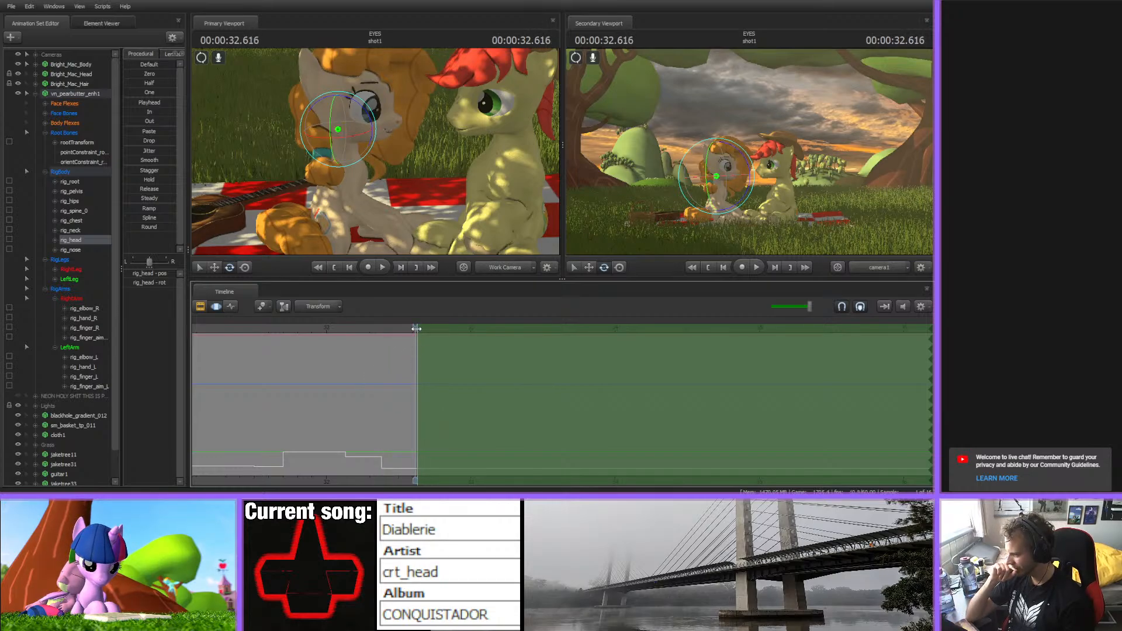
# - Select rig_pelvis and advance the playhead and the start of the time selection to 00:00:32.666
pyautogui.moveTo(376, 155)
pyautogui.mouseDown()
pyautogui.moveTo(382, 176)
pyautogui.moveTo(375, 156)
pyautogui.mouseUp()
pyautogui.press('s')
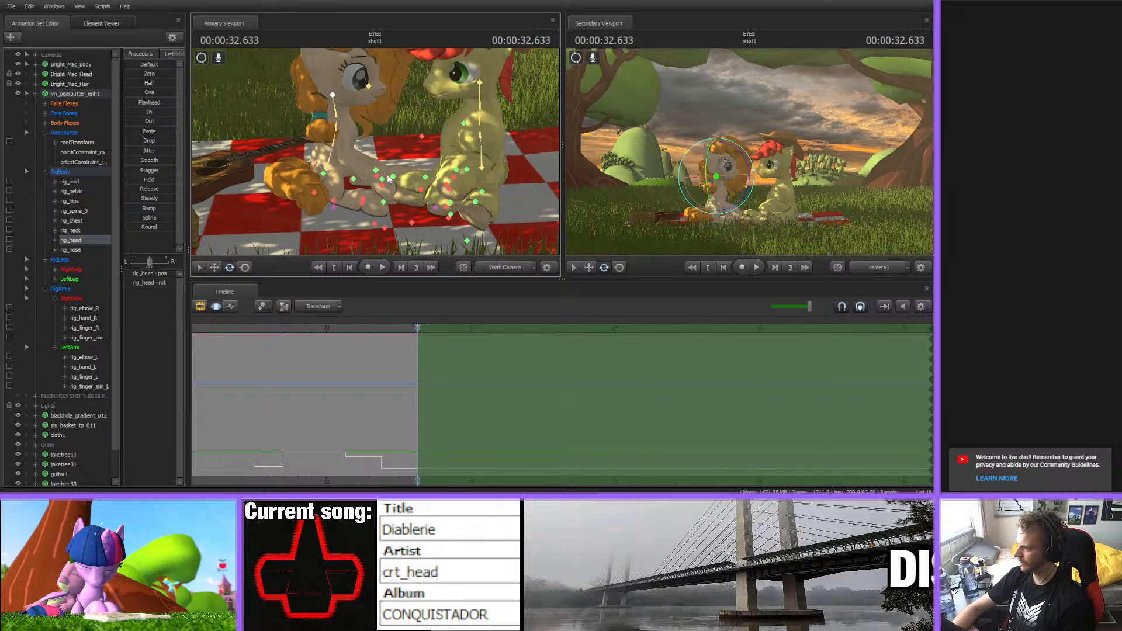
pyautogui.click(331, 167)
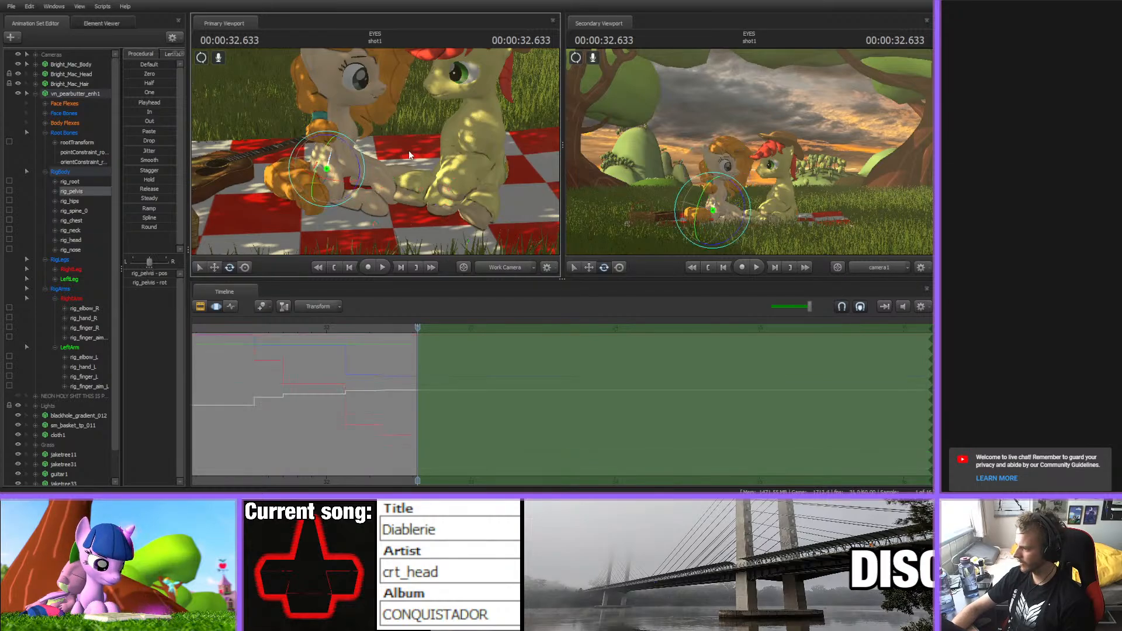
pyautogui.moveTo(409, 151)
pyautogui.keyDown('alt'); pyautogui.mouseDown()
pyautogui.moveTo(413, 196)
pyautogui.moveTo(410, 153)
pyautogui.mouseUp(); pyautogui.keyUp('alt')
pyautogui.click(402, 332)
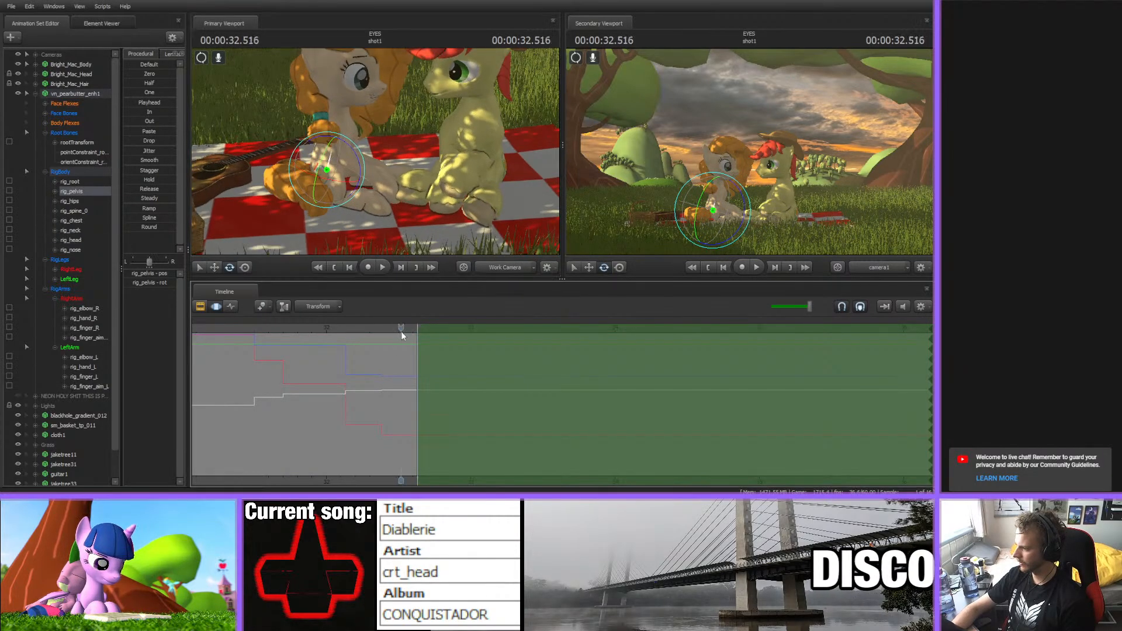
pyautogui.moveTo(401, 332)
pyautogui.mouseDown()
pyautogui.moveTo(501, 327)
pyautogui.moveTo(384, 327)
pyautogui.moveTo(412, 325)
pyautogui.mouseUp()
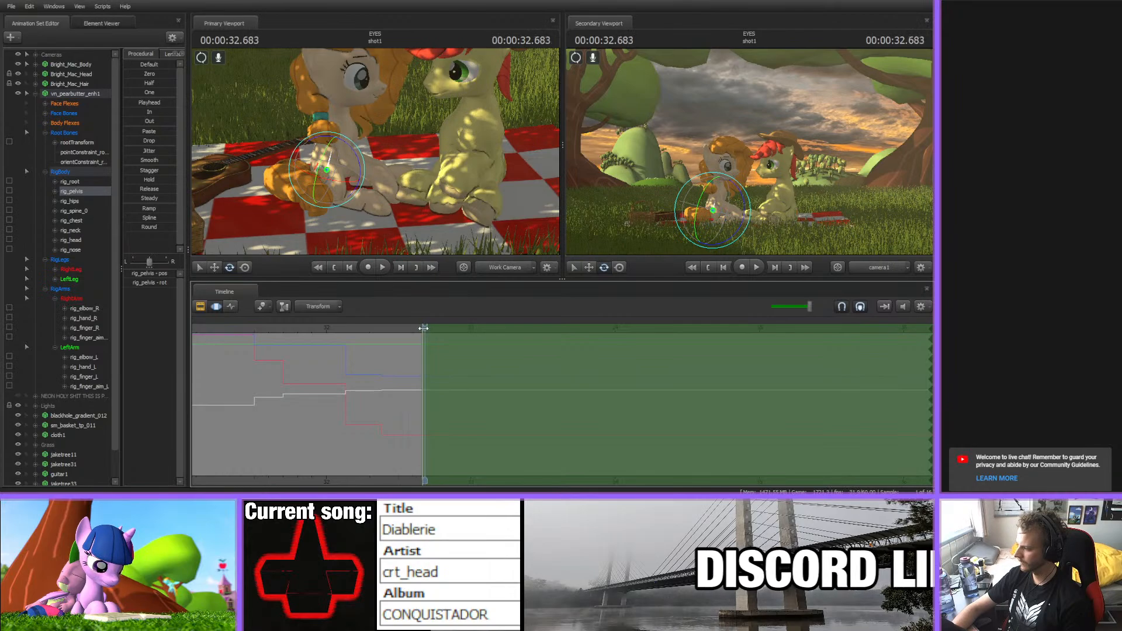
pyautogui.scroll(2, 423, 330)
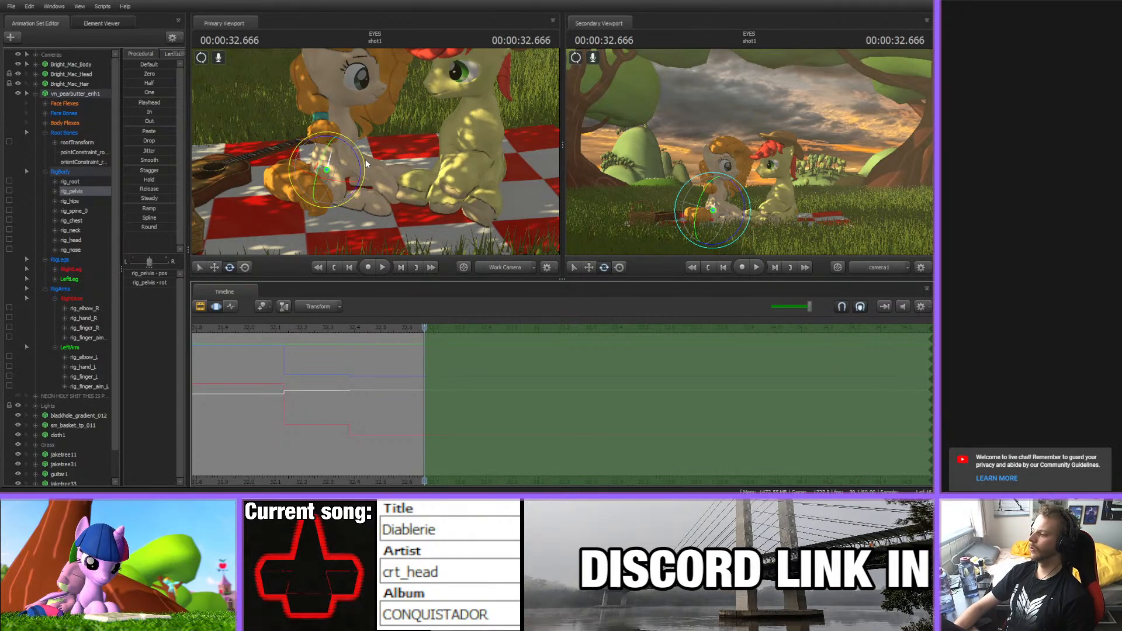
# - Move and rotate rig_pelvis to adjust the orange-maned pony's hips at 00:00:32.666
pyautogui.press('w')
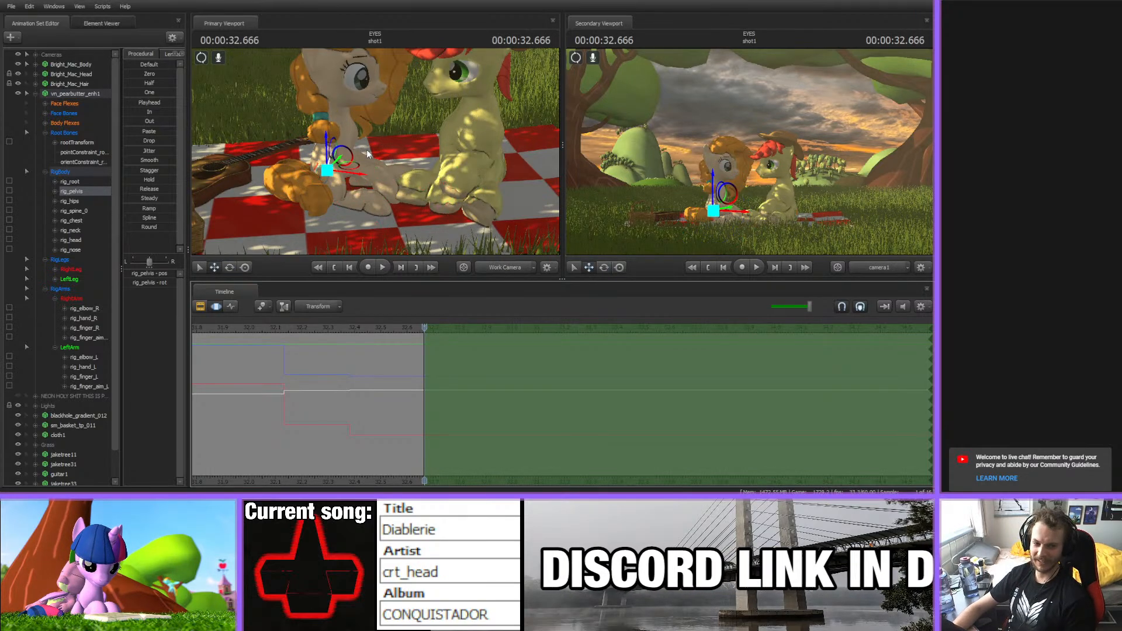
pyautogui.moveTo(379, 157)
pyautogui.keyDown('alt'); pyautogui.mouseDown()
pyautogui.moveTo(379, 202)
pyautogui.moveTo(368, 157)
pyautogui.moveTo(340, 165)
pyautogui.moveTo(413, 158)
pyautogui.moveTo(378, 155)
pyautogui.mouseUp(); pyautogui.keyUp('alt')
pyautogui.press('e')
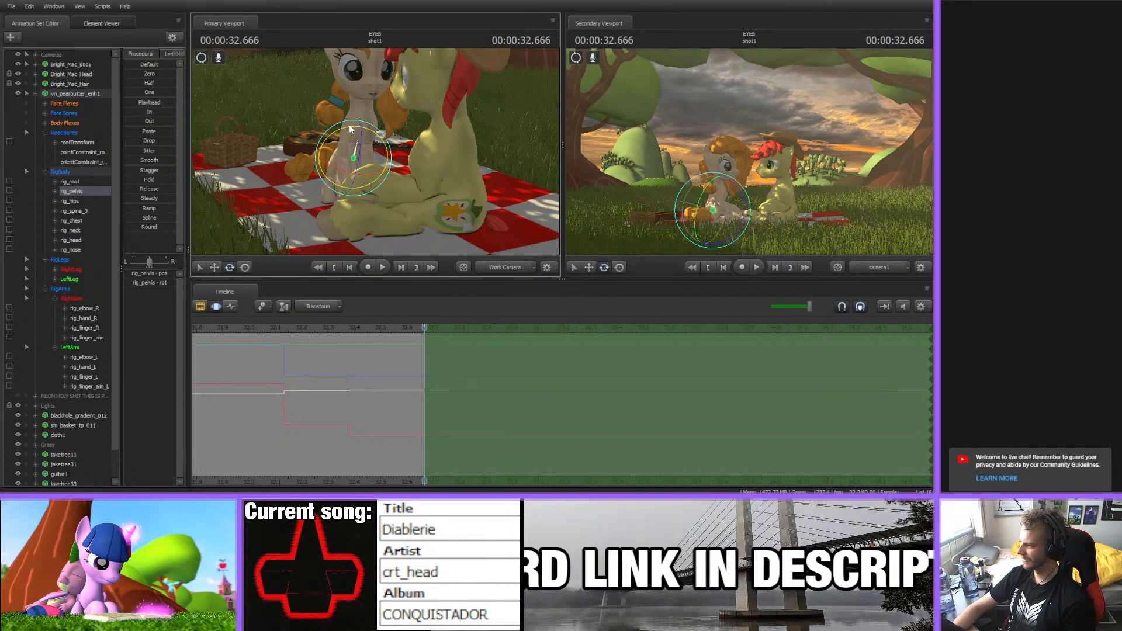
pyautogui.moveTo(349, 128); pyautogui.dragTo(376, 154)
# - Rotate rig_spine_0 and rig_chest to adjust the orange-maned pony's torso at 00:00:32.666
pyautogui.click(365, 156)
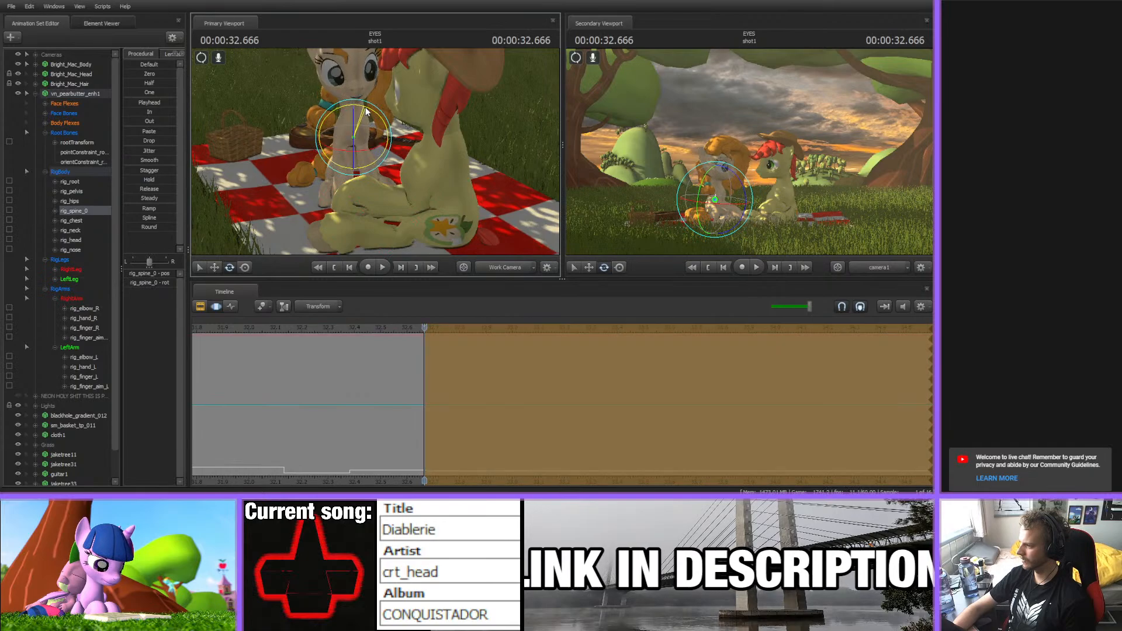
pyautogui.click(378, 109)
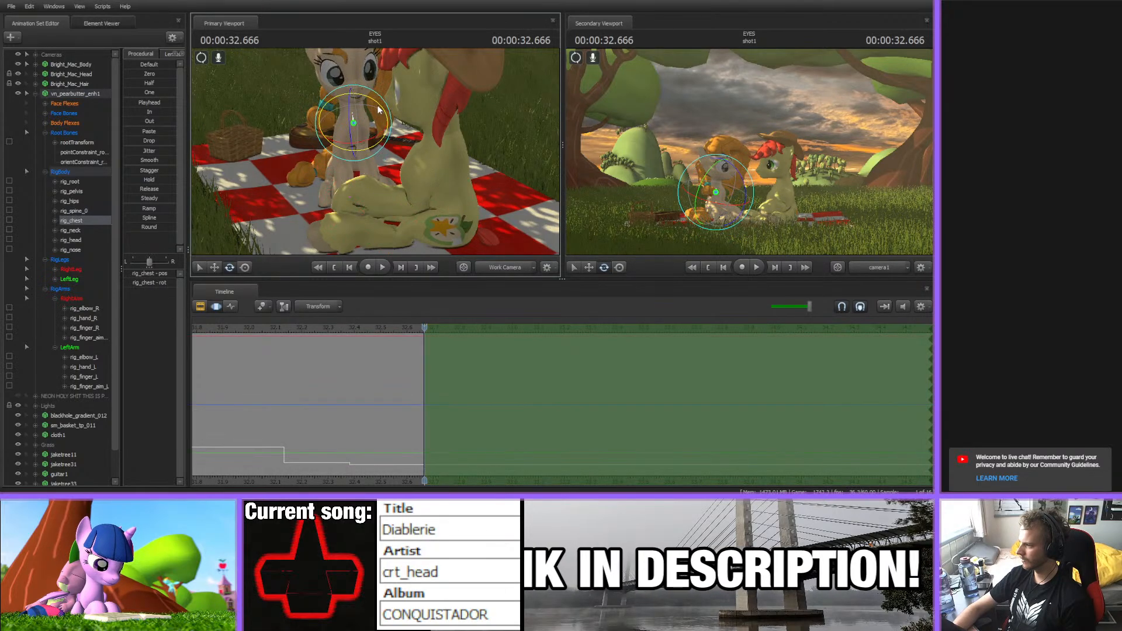
pyautogui.moveTo(371, 142); pyautogui.dragTo(374, 105)
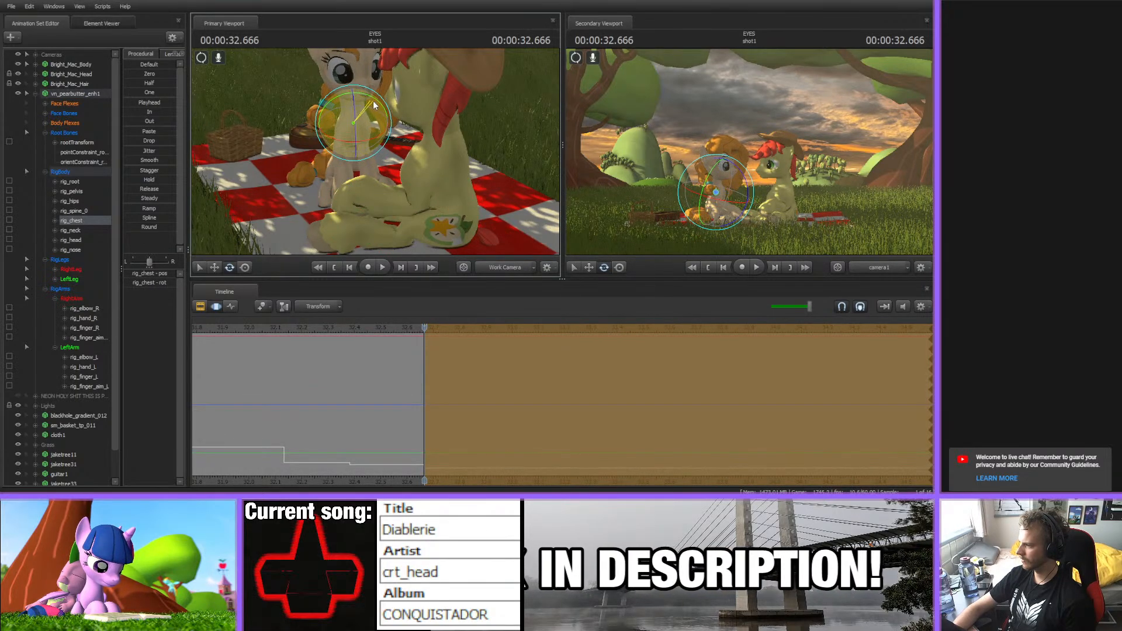
# - Refine the bones from the lower spine up through rig_neck so the orange-maned pony leans toward the other pony at 00:00:32.666
pyautogui.keyDown('ctrl'); pyautogui.click(351, 108); pyautogui.keyUp('ctrl')
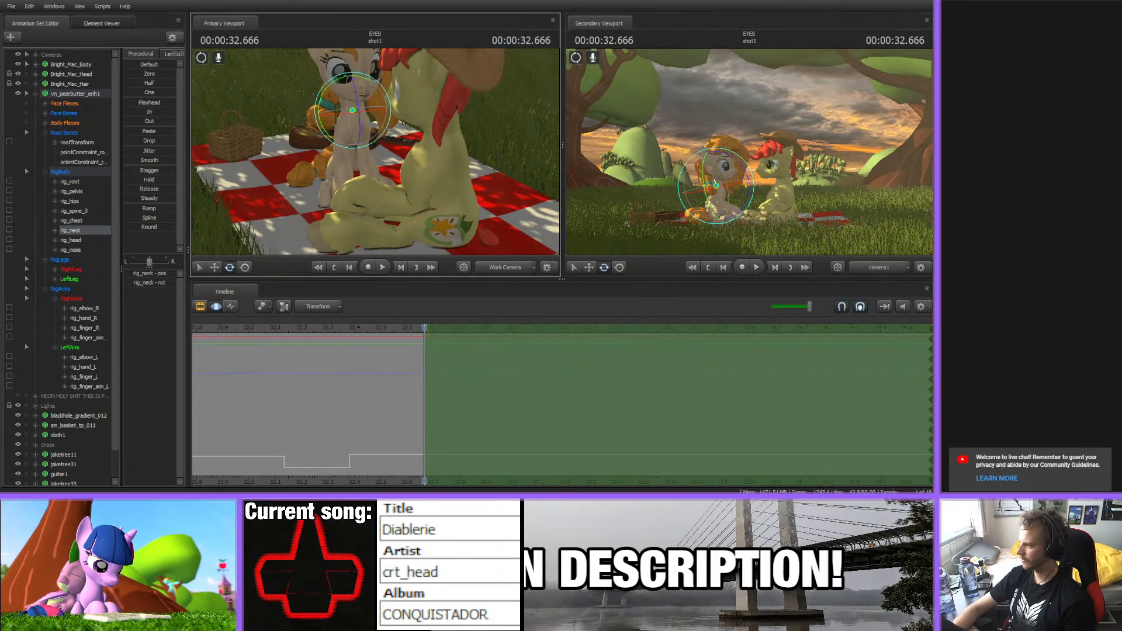
pyautogui.keyDown('alt'); pyautogui.moveTo(370, 153); pyautogui.dragTo(406, 96); pyautogui.keyUp('alt')
pyautogui.keyDown('ctrl'); pyautogui.click(349, 168); pyautogui.keyUp('ctrl')
pyautogui.keyDown('ctrl'); pyautogui.click(354, 146); pyautogui.keyUp('ctrl')
pyautogui.keyDown('ctrl'); pyautogui.click(357, 135); pyautogui.keyUp('ctrl')
pyautogui.keyDown('ctrl'); pyautogui.click(364, 120); pyautogui.keyUp('ctrl')
pyautogui.keyDown('ctrl'); pyautogui.click(370, 99); pyautogui.keyUp('ctrl')
pyautogui.keyDown('alt'); pyautogui.moveTo(403, 146); pyautogui.dragTo(373, 129); pyautogui.keyUp('alt')
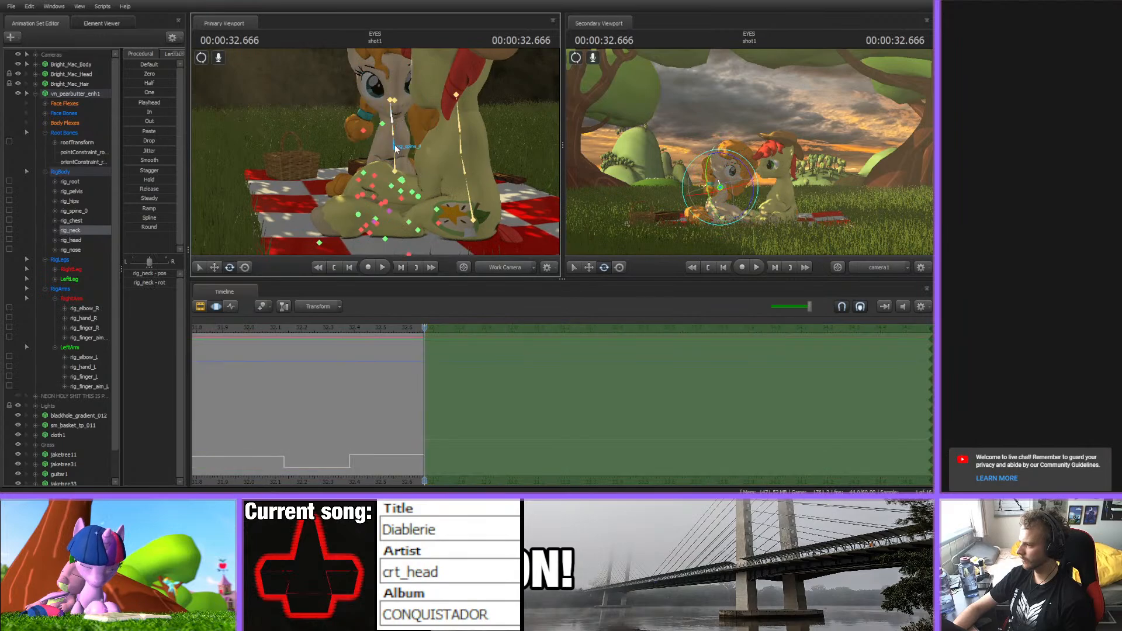
# - Rotate rig_spine_0, rig_neck and rig_head to finish the orange-maned pony's upper-body pose at 00:00:32.666
pyautogui.click(399, 124)
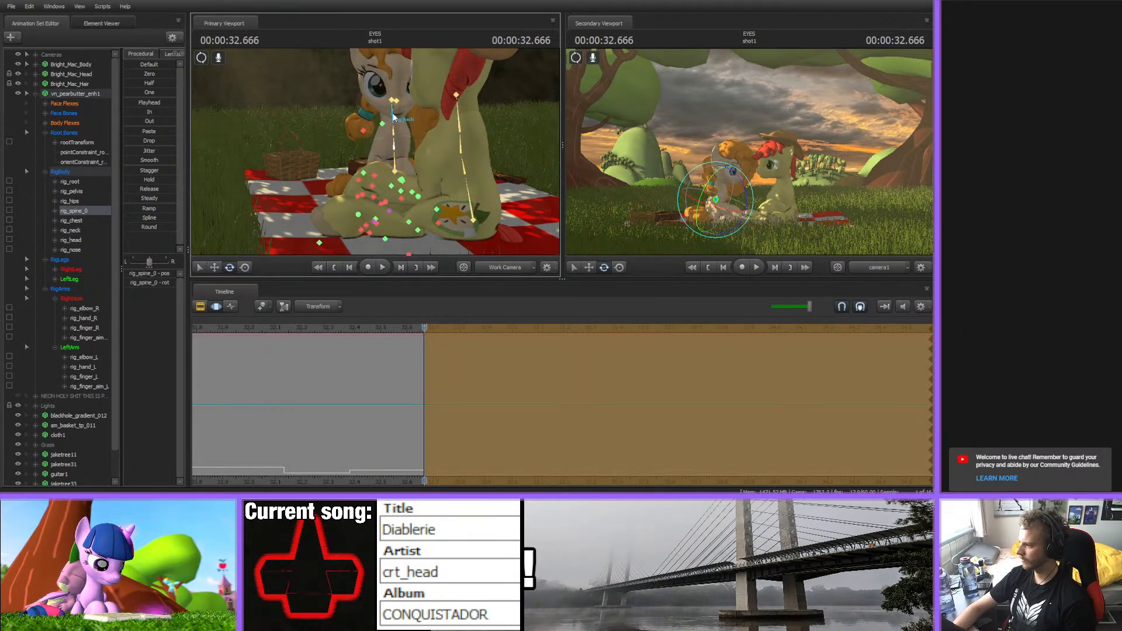
pyautogui.click(395, 117)
pyautogui.click(398, 111)
pyautogui.click(397, 111)
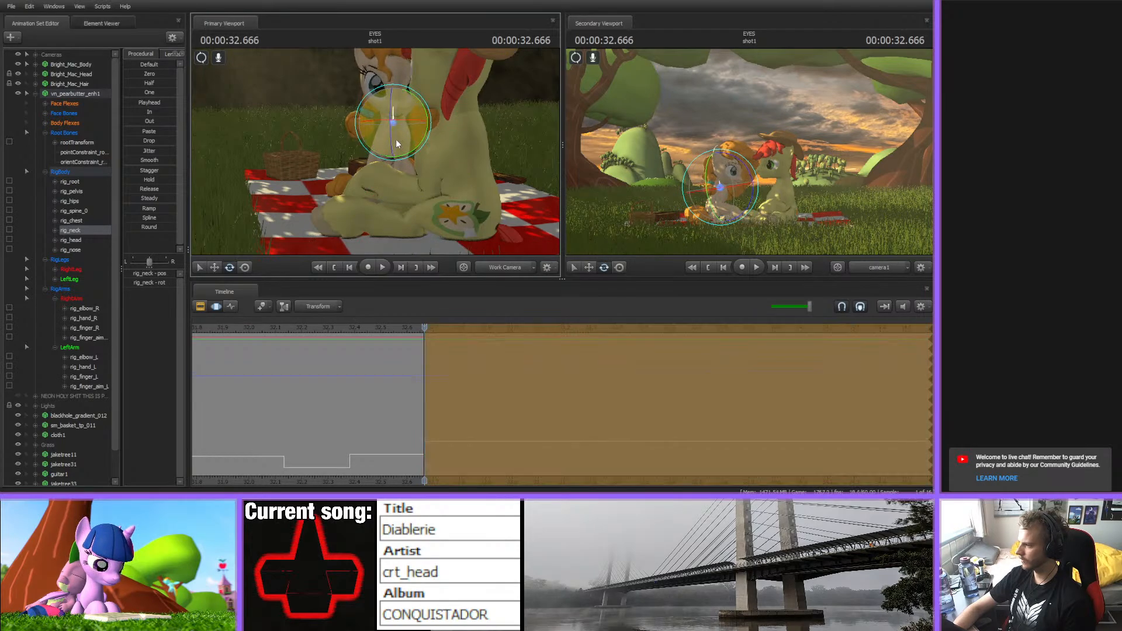
pyautogui.click(394, 101)
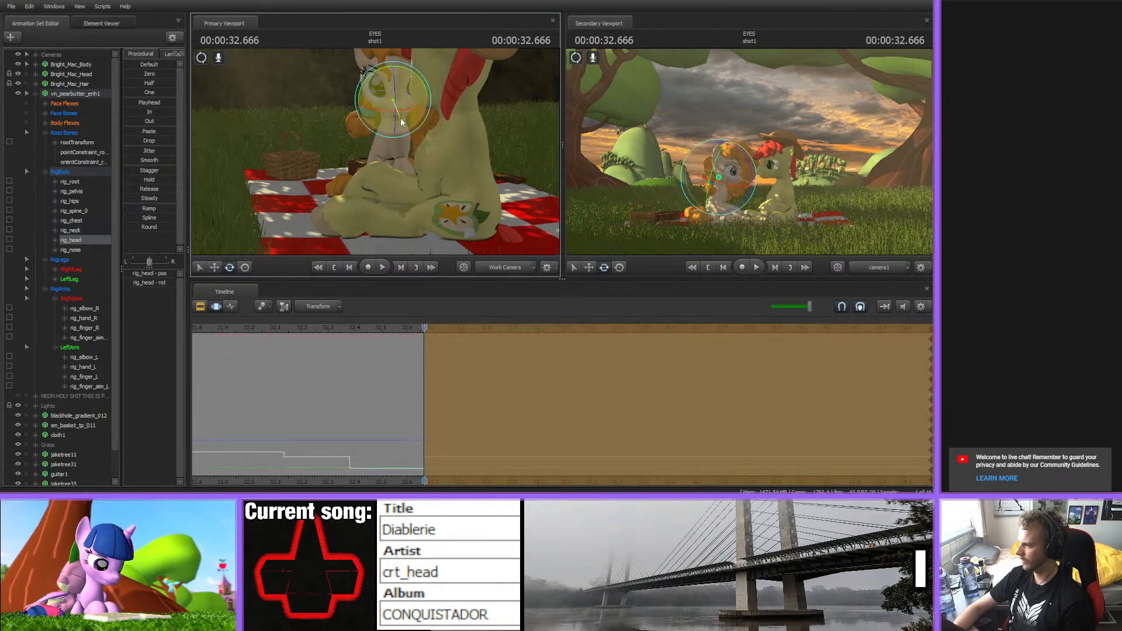
pyautogui.moveTo(397, 121); pyautogui.dragTo(431, 206)
# - Reposition rig_finger_R and rig_finger_L to adjust the orange-maned pony's front hooves at 00:00:32.666
pyautogui.click(412, 186)
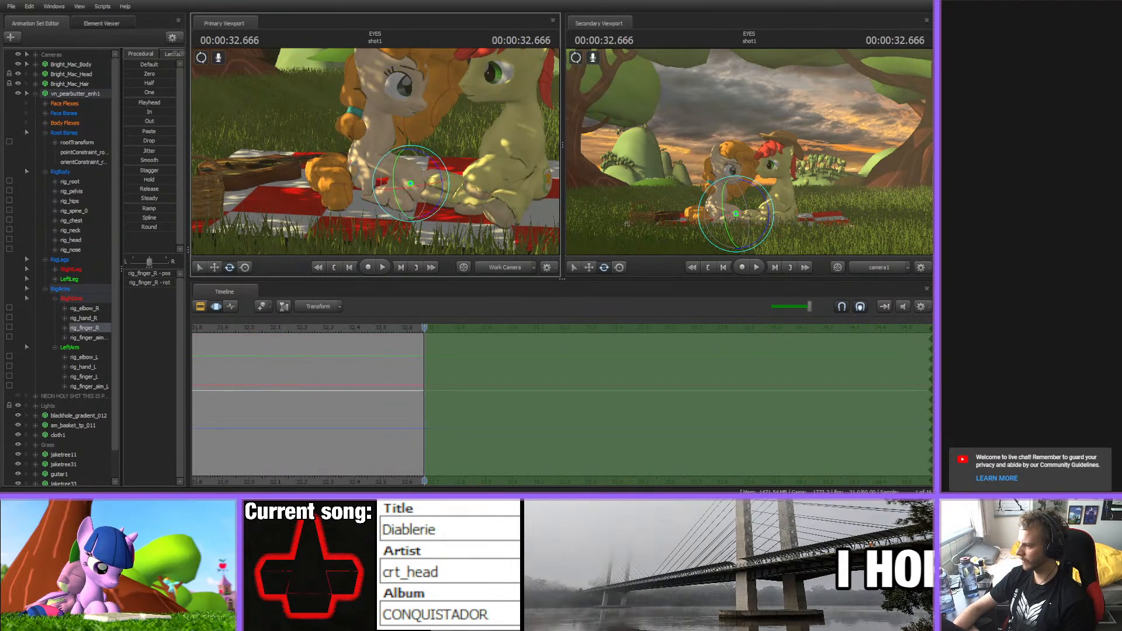
pyautogui.press('w')
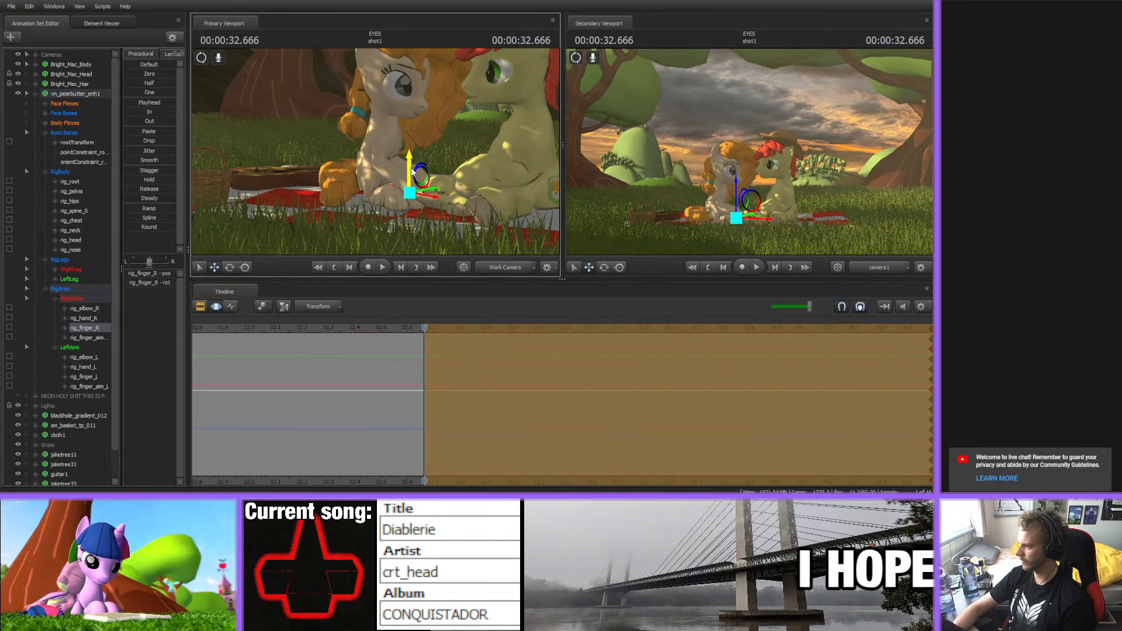
pyautogui.moveTo(421, 157); pyautogui.dragTo(434, 210)
pyautogui.keyDown('ctrl'); pyautogui.click(402, 158); pyautogui.keyUp('ctrl')
pyautogui.press('f')
pyautogui.keyDown('alt'); pyautogui.moveTo(401, 158); pyautogui.dragTo(398, 140); pyautogui.keyUp('alt')
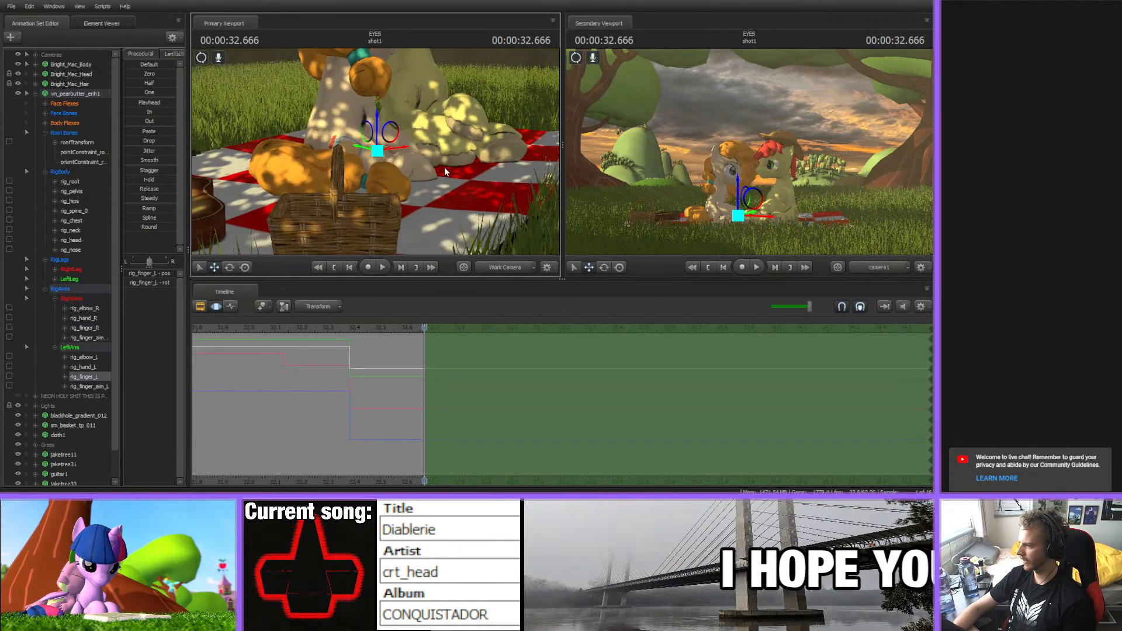
pyautogui.keyDown('alt'); pyautogui.moveTo(397, 140); pyautogui.dragTo(421, 157, button='right'); pyautogui.keyUp('alt')
pyautogui.moveTo(378, 127); pyautogui.dragTo(378, 127)
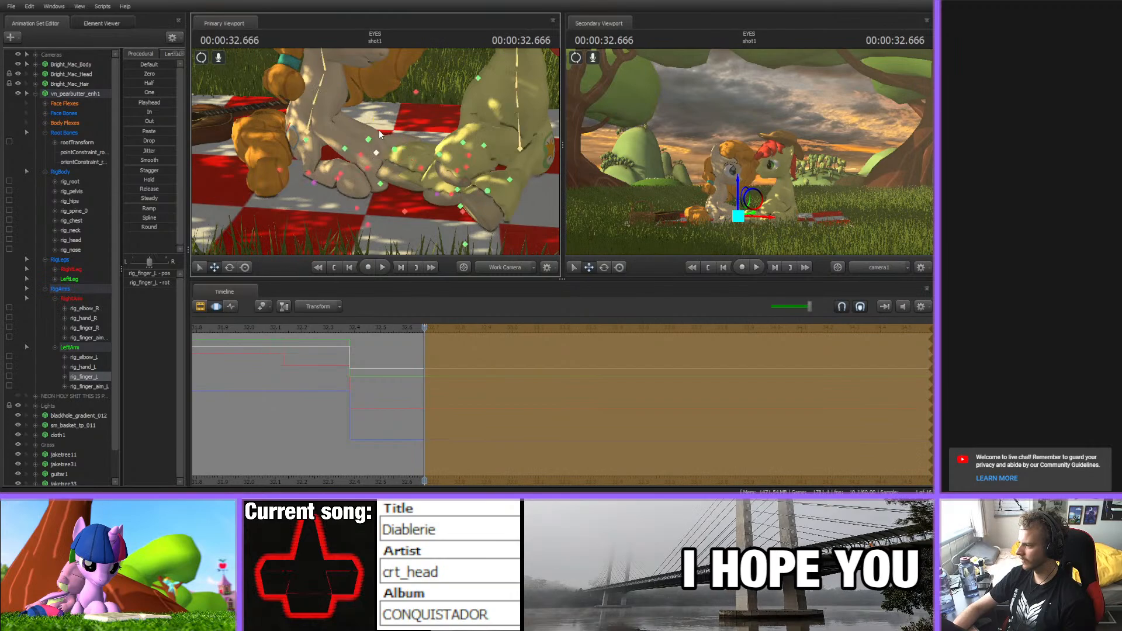
pyautogui.hotkey('ctrl', 'z')
# - Start the time selection at 00:00:32.833 and adjust rig_pelvis to tip the orange-maned pony's body forward
pyautogui.moveTo(403, 332)
pyautogui.mouseDown()
pyautogui.moveTo(395, 328)
pyautogui.moveTo(481, 336)
pyautogui.moveTo(430, 345)
pyautogui.moveTo(469, 345)
pyautogui.mouseUp()
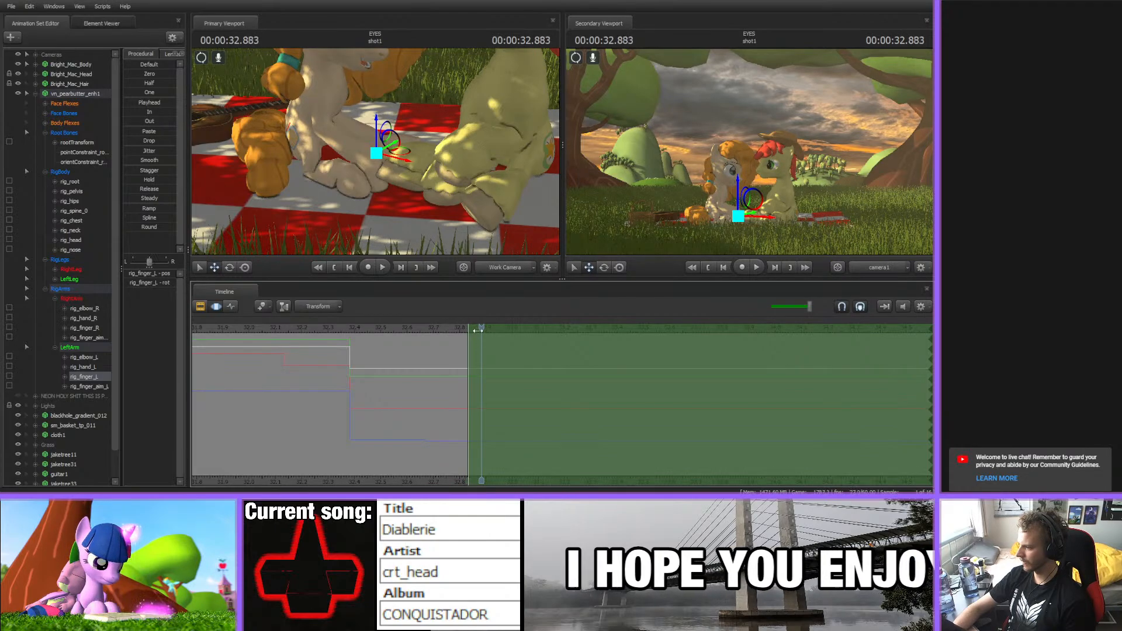
pyautogui.moveTo(386, 169); pyautogui.dragTo(367, 134)
pyautogui.keyDown('ctrl'); pyautogui.click(319, 151); pyautogui.keyUp('ctrl')
pyautogui.press('e')
# - Move rig_toe_R and rig_toe_L to reposition the orange-maned pony's hind hooves at 00:00:32.833
pyautogui.keyDown('ctrl'); pyautogui.click(377, 180); pyautogui.keyUp('ctrl')
pyautogui.keyDown('alt'); pyautogui.moveTo(387, 187); pyautogui.dragTo(394, 221); pyautogui.keyUp('alt')
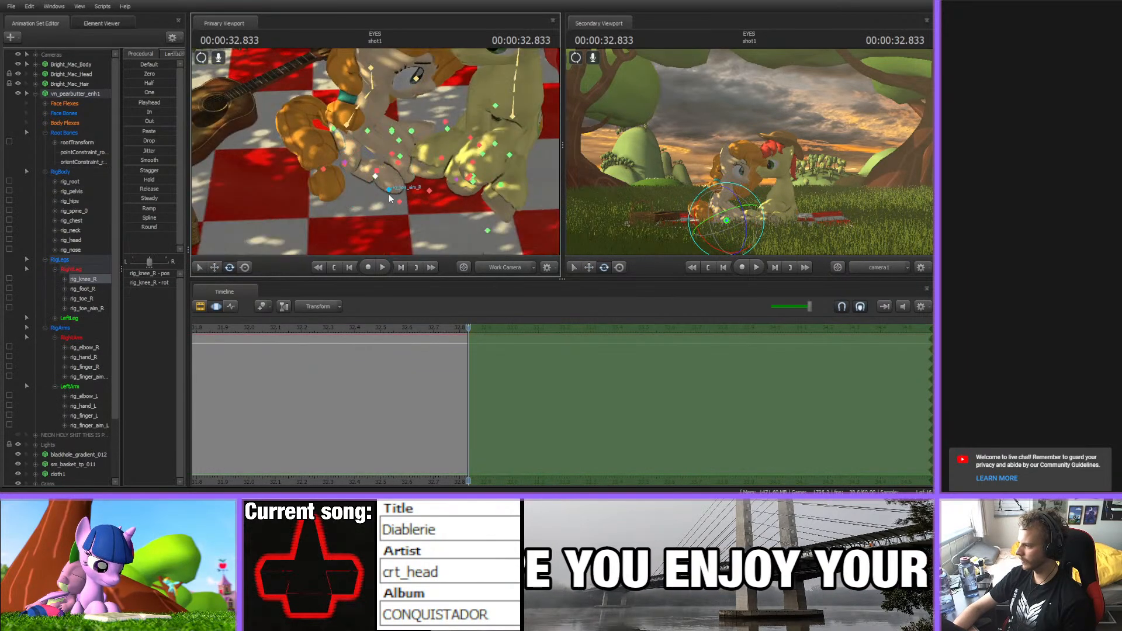
pyautogui.click(378, 170)
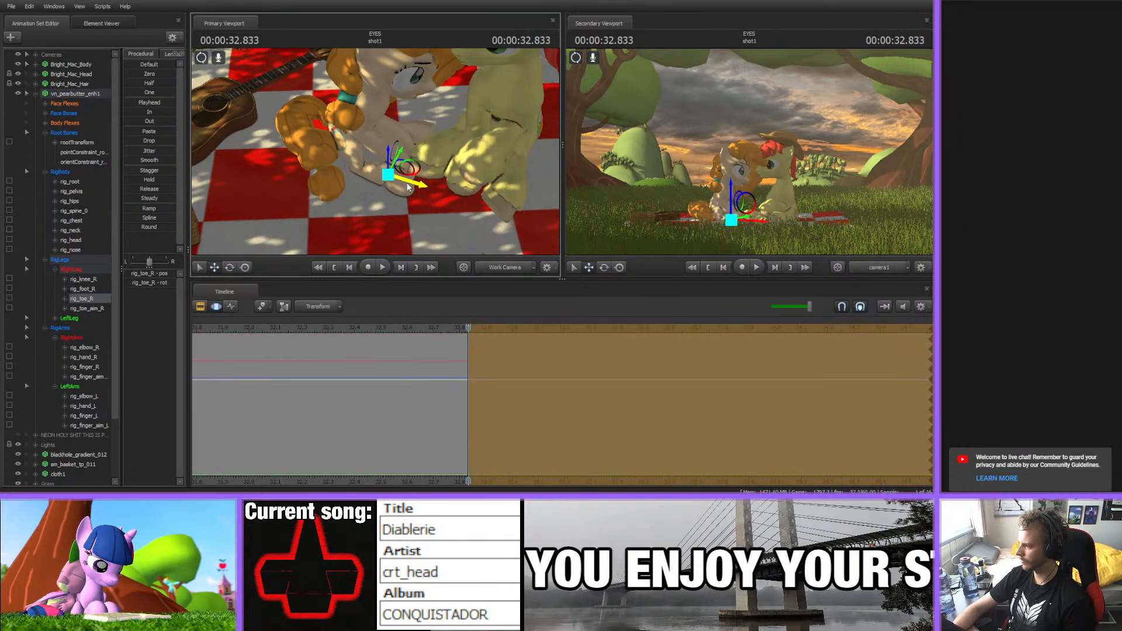
pyautogui.click(413, 134)
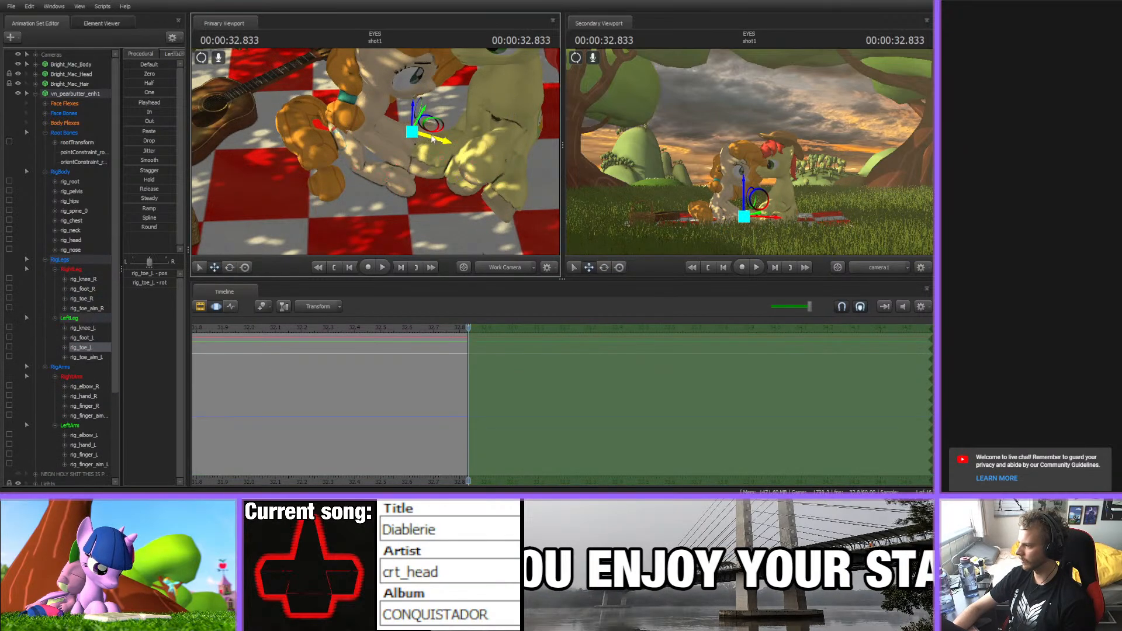
pyautogui.keyDown('alt'); pyautogui.moveTo(432, 139); pyautogui.dragTo(388, 150); pyautogui.keyUp('alt')
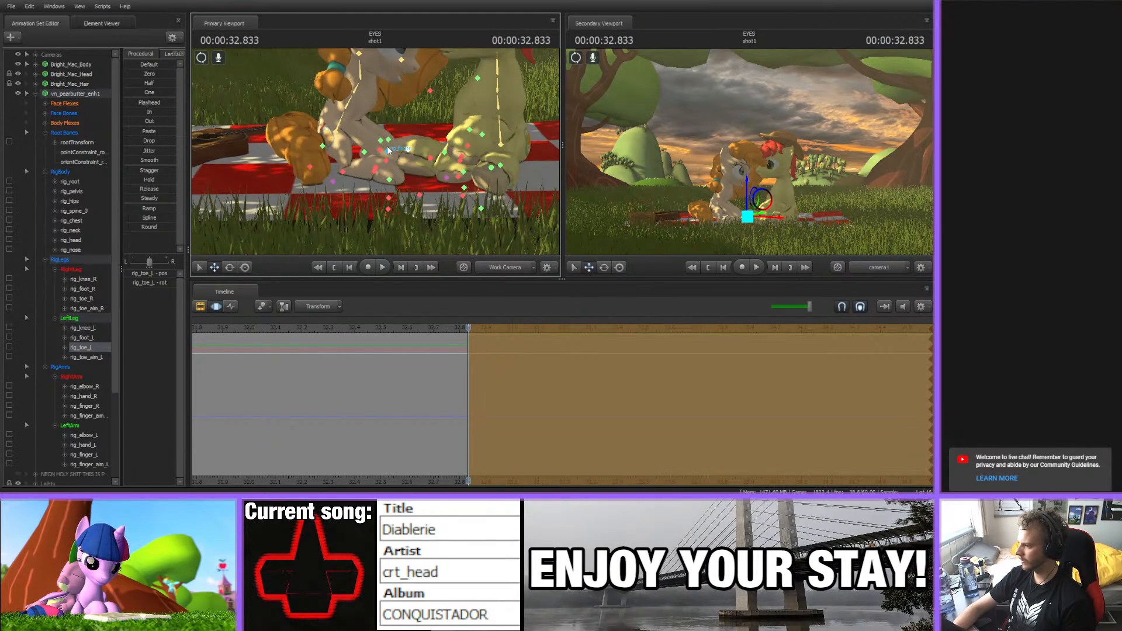
# - Adjust rig_pelvis vertically and move rig_foot_R of the orange-maned pony at 00:00:32.833
pyautogui.click(347, 114)
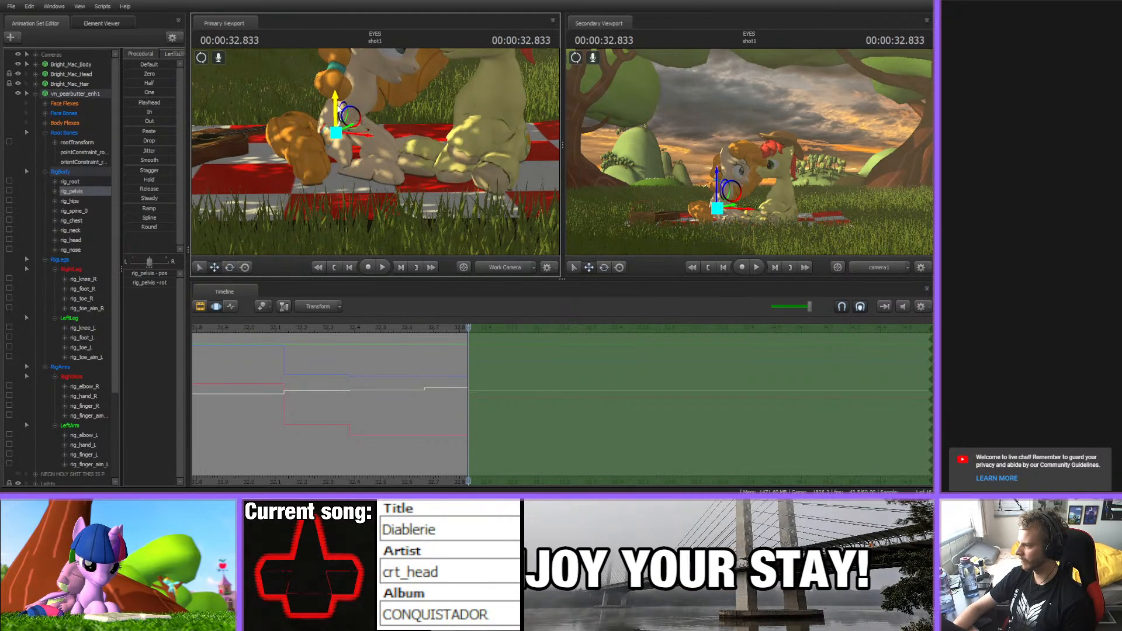
pyautogui.click(375, 163)
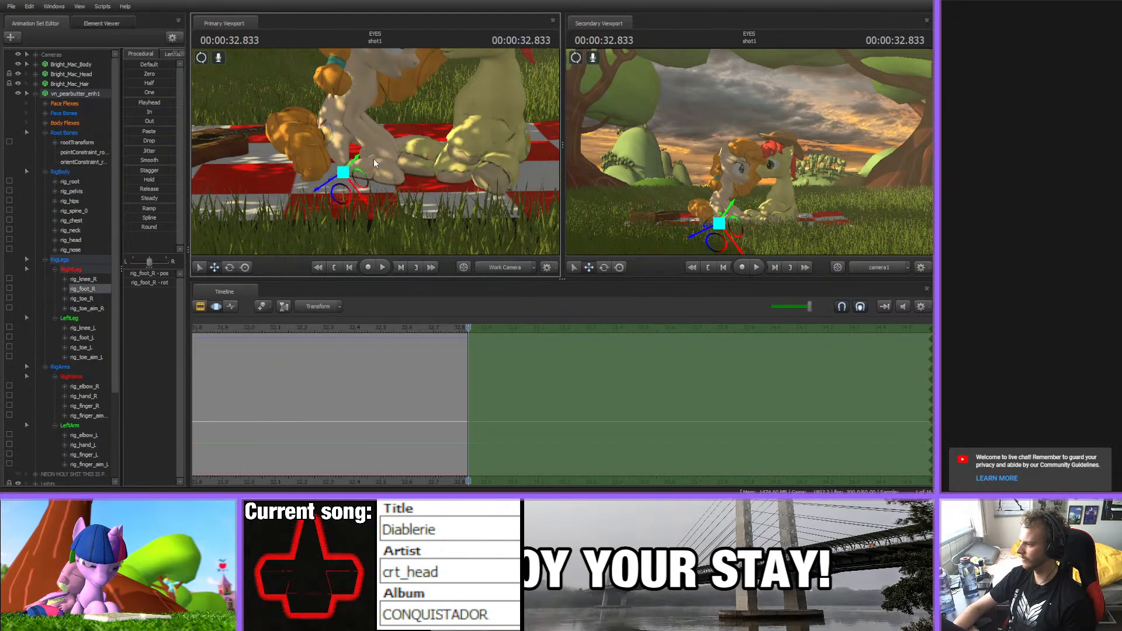
pyautogui.keyDown('alt'); pyautogui.moveTo(353, 184); pyautogui.dragTo(368, 149); pyautogui.keyUp('alt')
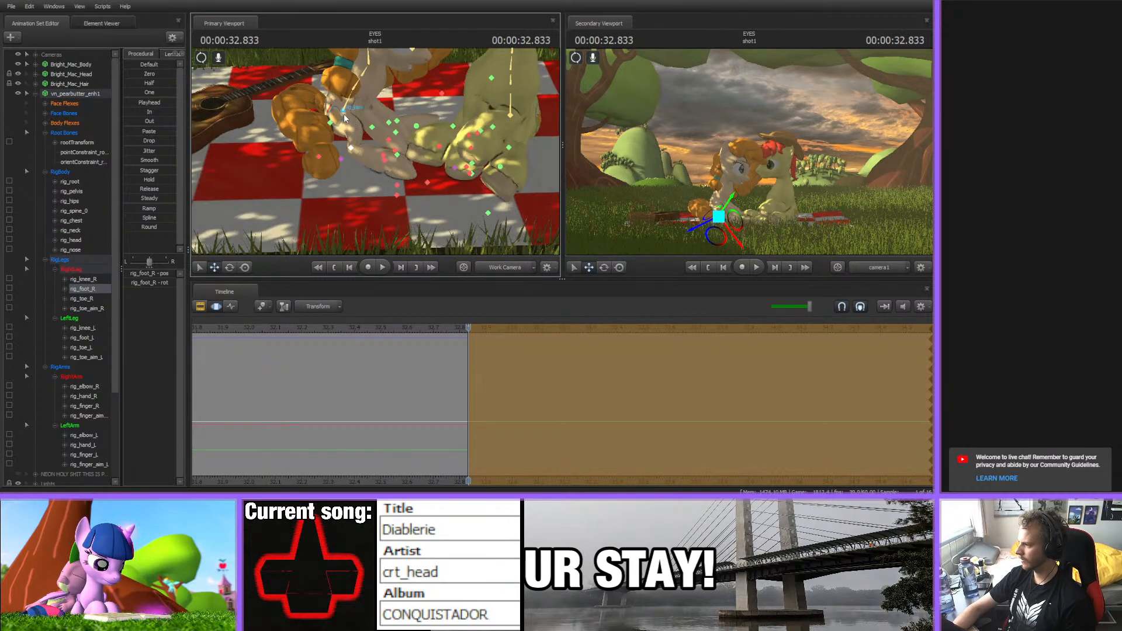
# - Rotate rig_spine_0, rig_neck and rig_head to repose the orange-maned pony's back and tilt her head at 00:00:32.833
pyautogui.keyDown('ctrl'); pyautogui.click(351, 113); pyautogui.keyUp('ctrl')
pyautogui.keyDown('alt'); pyautogui.moveTo(381, 101); pyautogui.dragTo(373, 157); pyautogui.keyUp('alt')
pyautogui.keyDown('ctrl'); pyautogui.click(354, 90); pyautogui.keyUp('ctrl')
pyautogui.press('e')
pyautogui.moveTo(376, 100); pyautogui.dragTo(372, 88)
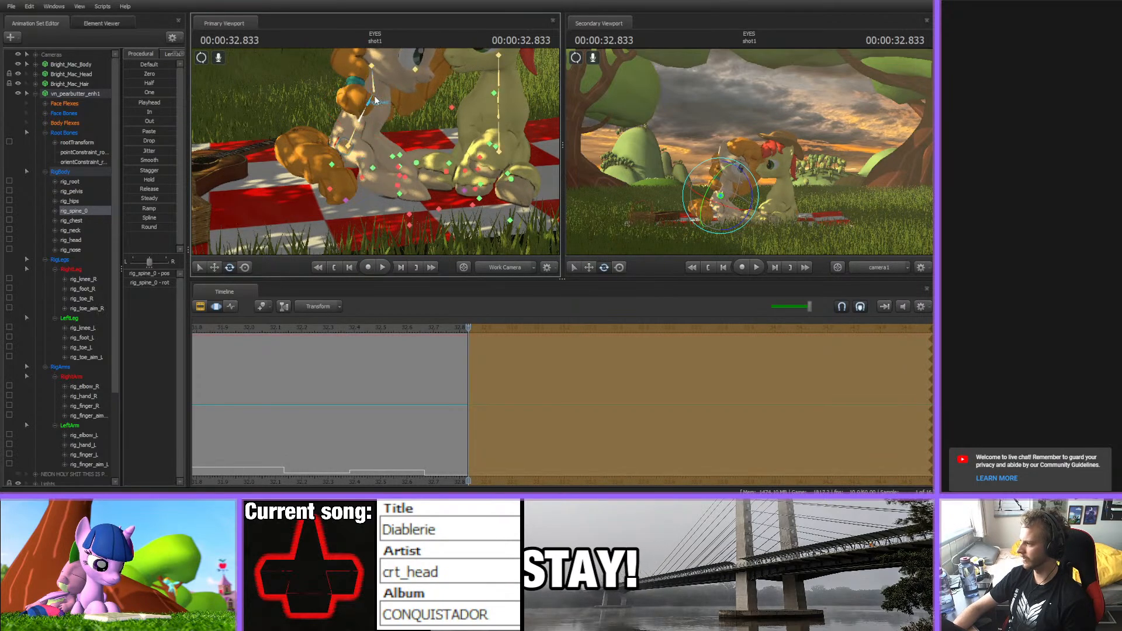
pyautogui.keyDown('ctrl'); pyautogui.click(374, 84); pyautogui.keyUp('ctrl')
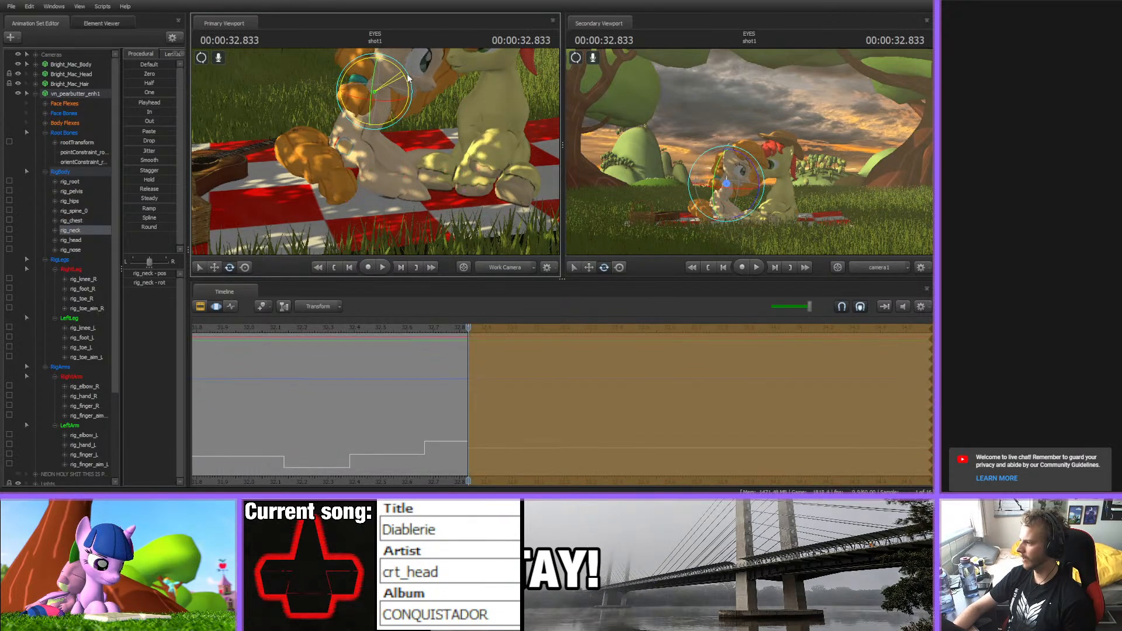
pyautogui.keyDown('ctrl'); pyautogui.click(377, 66); pyautogui.keyUp('ctrl')
pyautogui.moveTo(411, 58); pyautogui.dragTo(392, 43)
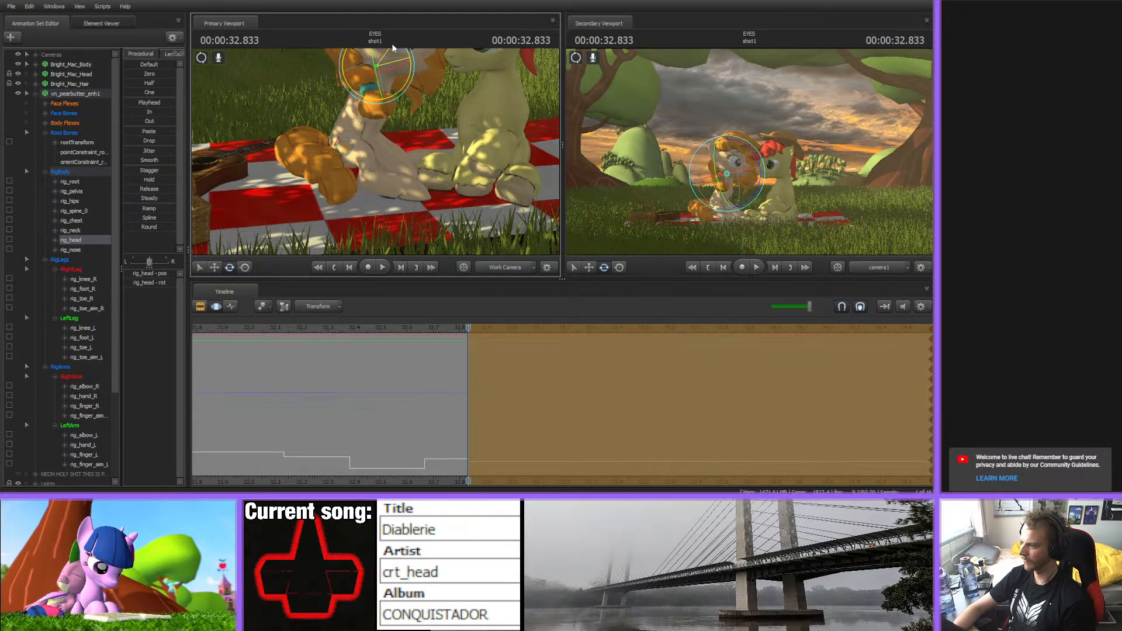
# - Move rig_foot_L to adjust the orange-maned pony's left hind leg at 00:00:32.833
pyautogui.moveTo(476, 100)
pyautogui.keyDown('alt'); pyautogui.mouseDown()
pyautogui.moveTo(376, 152)
pyautogui.moveTo(386, 144)
pyautogui.mouseUp(); pyautogui.keyUp('alt')
pyautogui.click(389, 160)
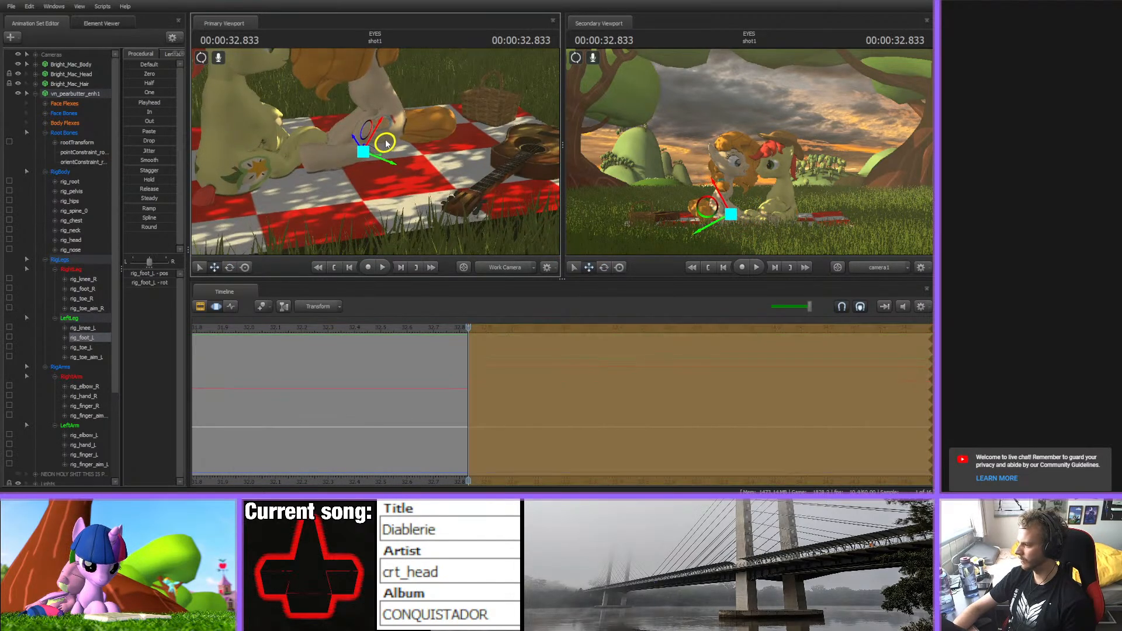
pyautogui.press('ctrl')
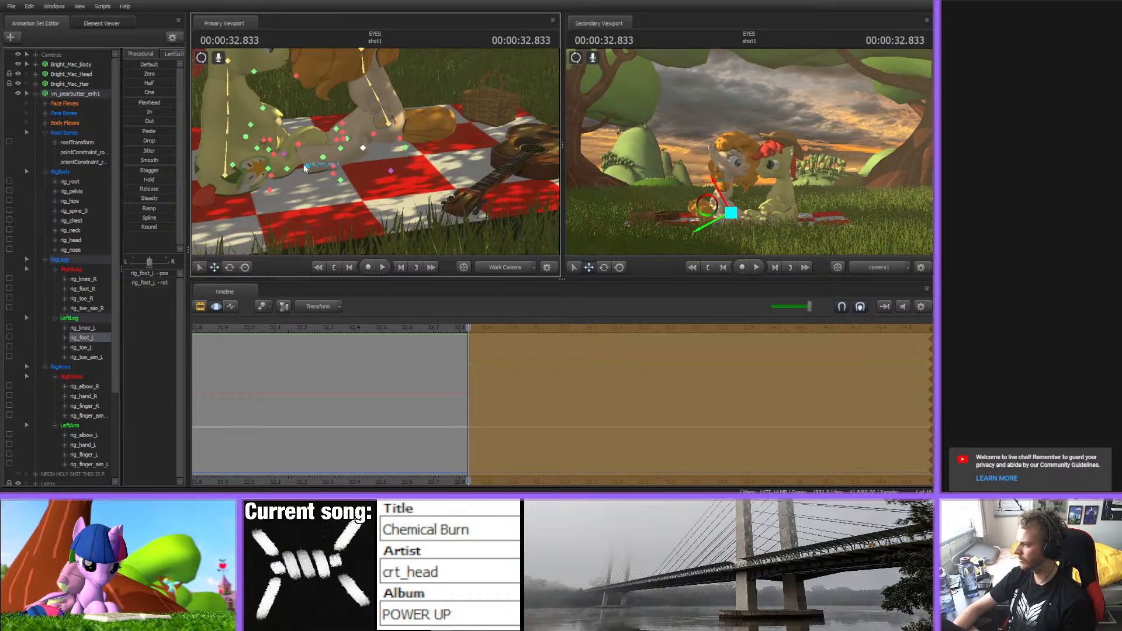
# - Lower rig_toe_aim_L of the orange-maned pony (vn_pearbutter_enh1) to re-aim her left hind hoof at 00:00:32.833
pyautogui.click(305, 168)
pyautogui.keyDown('alt'); pyautogui.moveTo(304, 168); pyautogui.dragTo(335, 169); pyautogui.keyUp('alt')
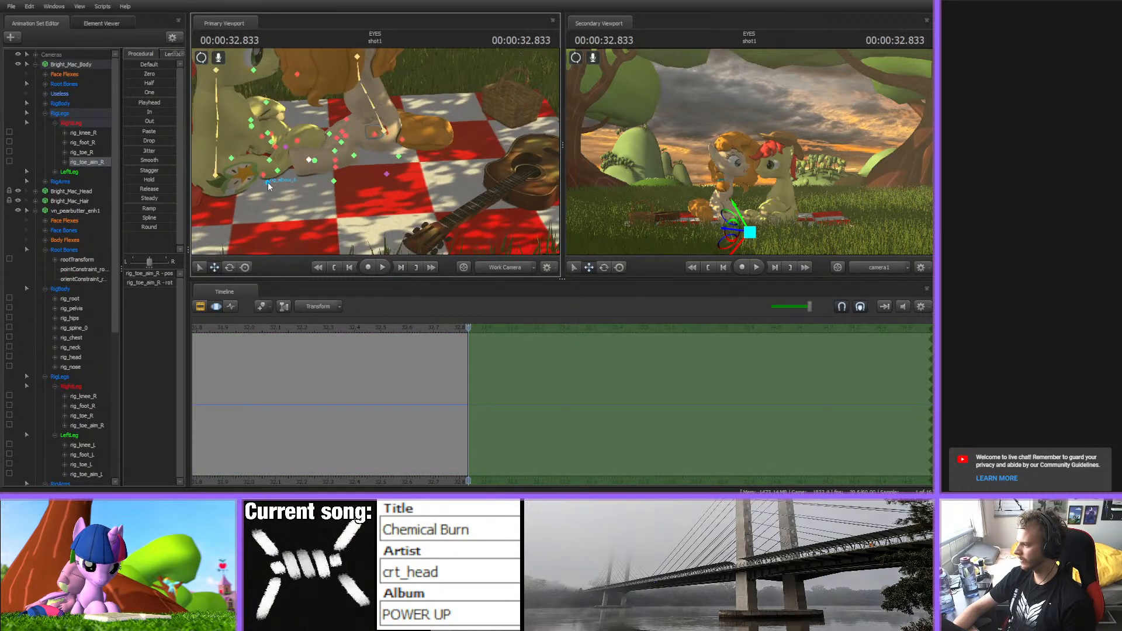
pyautogui.click(269, 183)
pyautogui.click(314, 167)
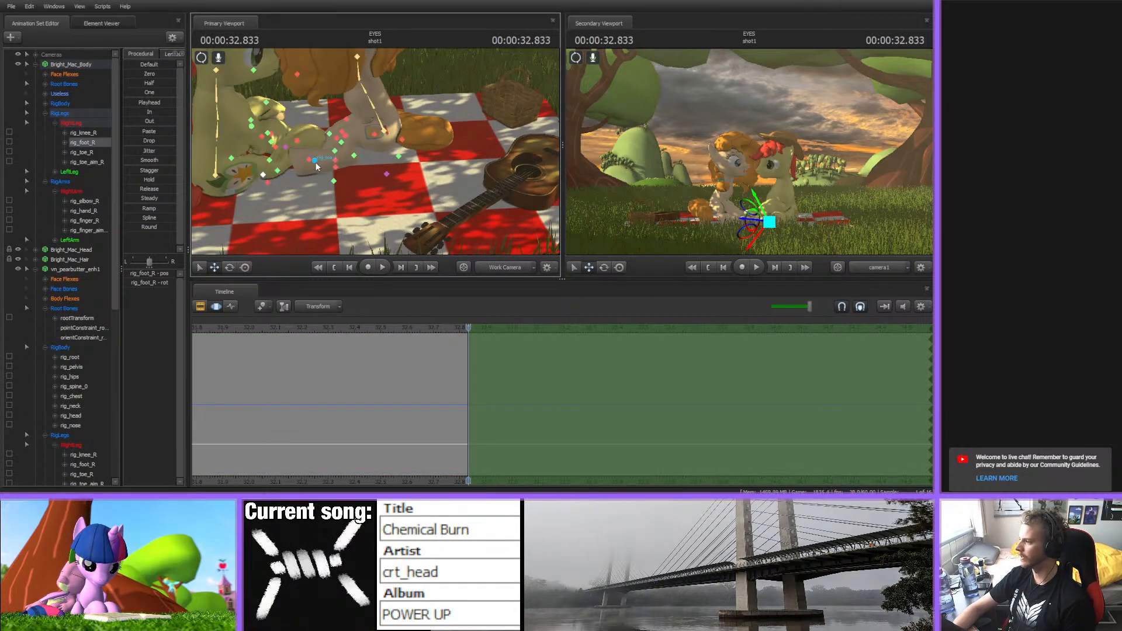
pyautogui.click(277, 170)
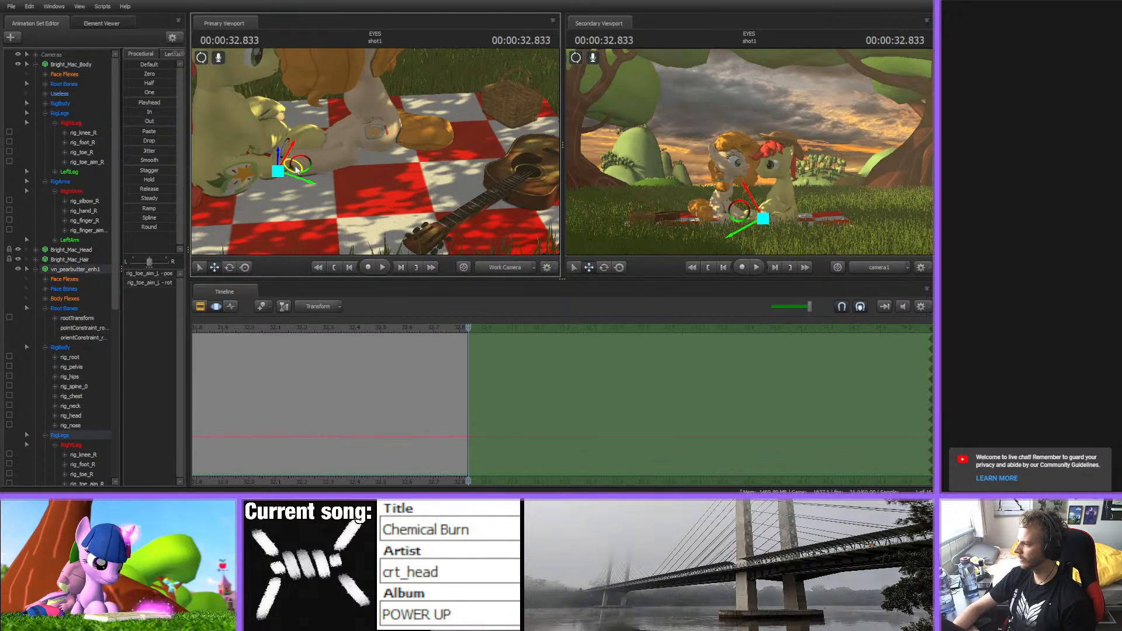
pyautogui.keyDown('alt'); pyautogui.moveTo(301, 171); pyautogui.dragTo(317, 211); pyautogui.keyUp('alt')
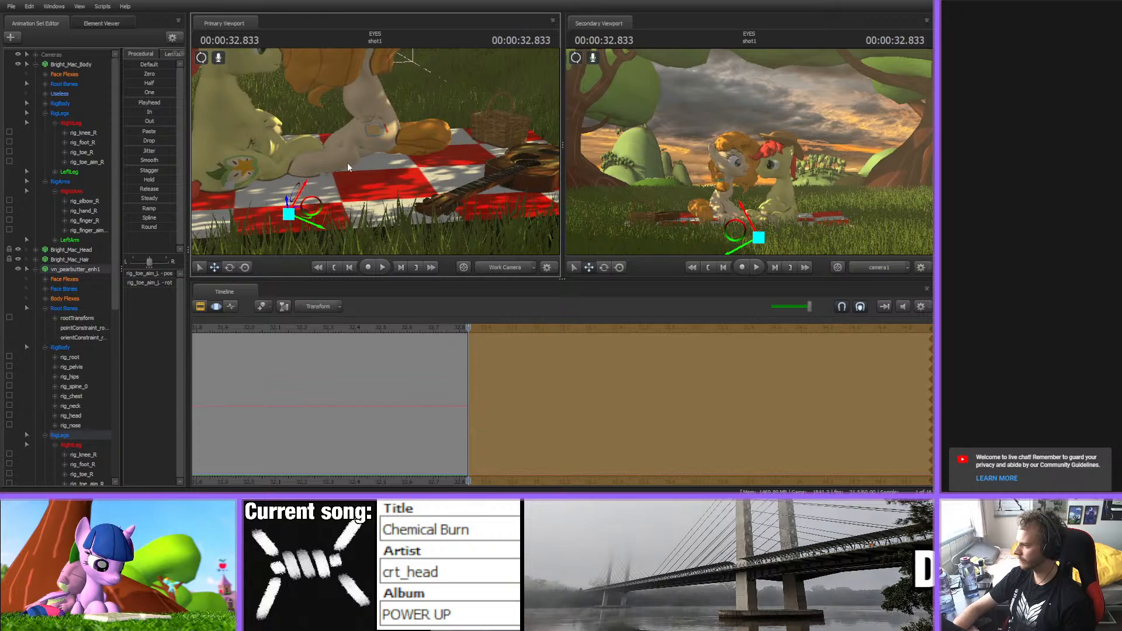
# - Adjust rig_foot_R to refine the orange-maned pony's right hind leg at 00:00:32.833
pyautogui.keyDown('alt'); pyautogui.moveTo(347, 163); pyautogui.dragTo(225, 190); pyautogui.keyUp('alt')
pyautogui.keyDown('ctrl'); pyautogui.click(366, 166); pyautogui.keyUp('ctrl')
pyautogui.keyDown('alt'); pyautogui.moveTo(364, 166); pyautogui.dragTo(430, 135); pyautogui.keyUp('alt')
pyautogui.keyDown('ctrl'); pyautogui.click(345, 183); pyautogui.keyUp('ctrl')
pyautogui.keyDown('alt'); pyautogui.moveTo(339, 184); pyautogui.dragTo(384, 185); pyautogui.keyUp('alt')
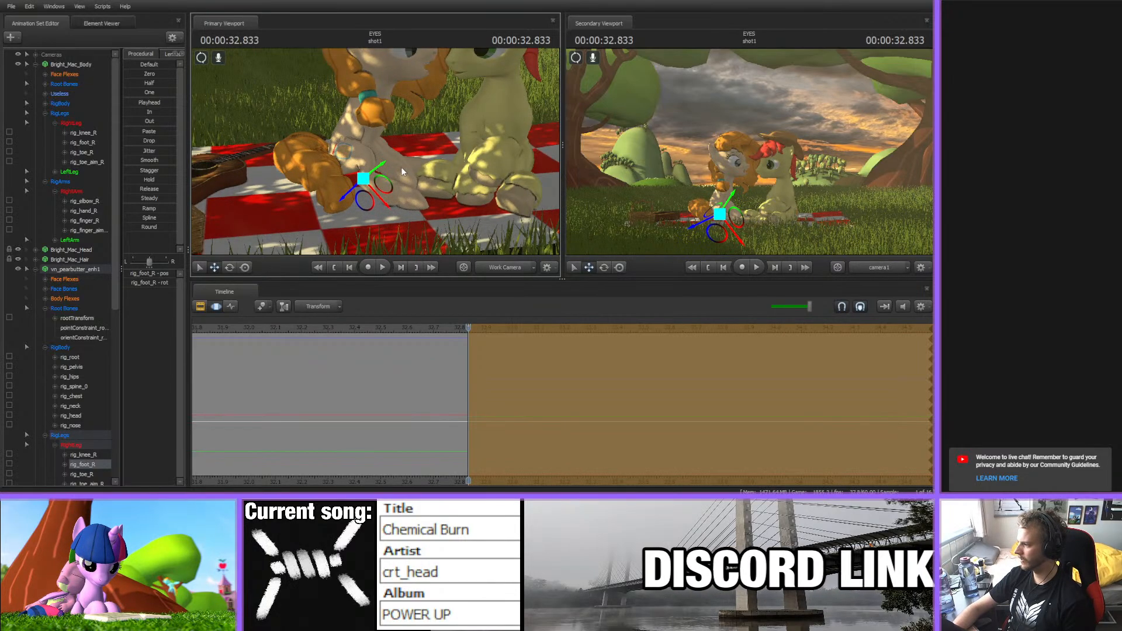
# - Nudge rig_pelvis to fine-tune the orange-maned pony's seated hips at 00:00:32.833
pyautogui.press('ctrl')
pyautogui.click(349, 150)
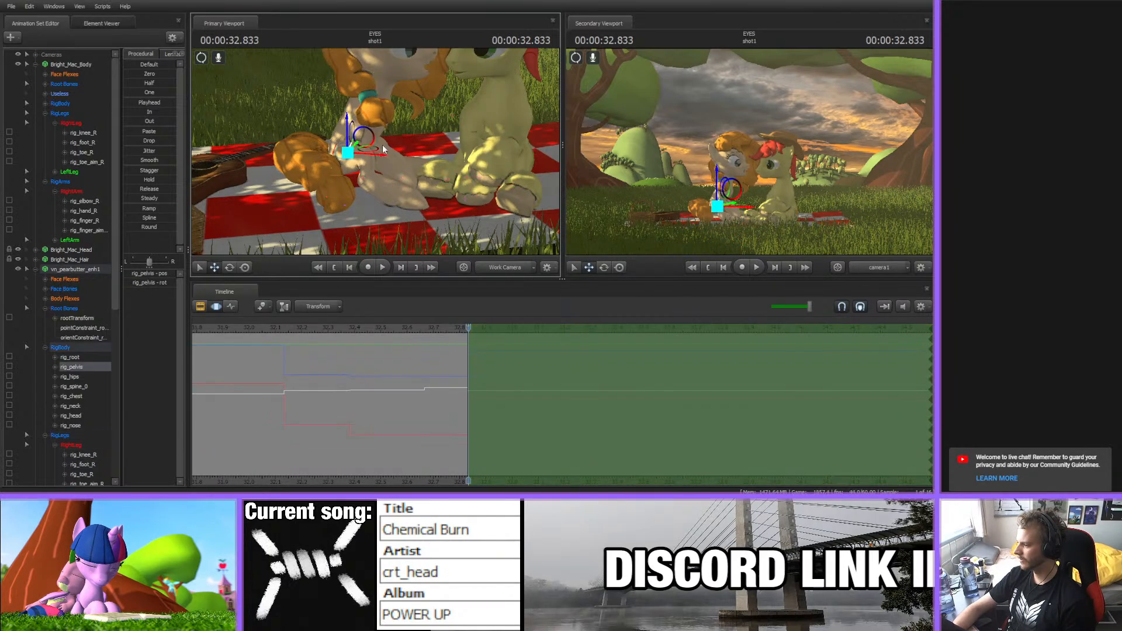
pyautogui.moveTo(367, 140); pyautogui.dragTo(364, 136)
pyautogui.press('e')
pyautogui.press('w')
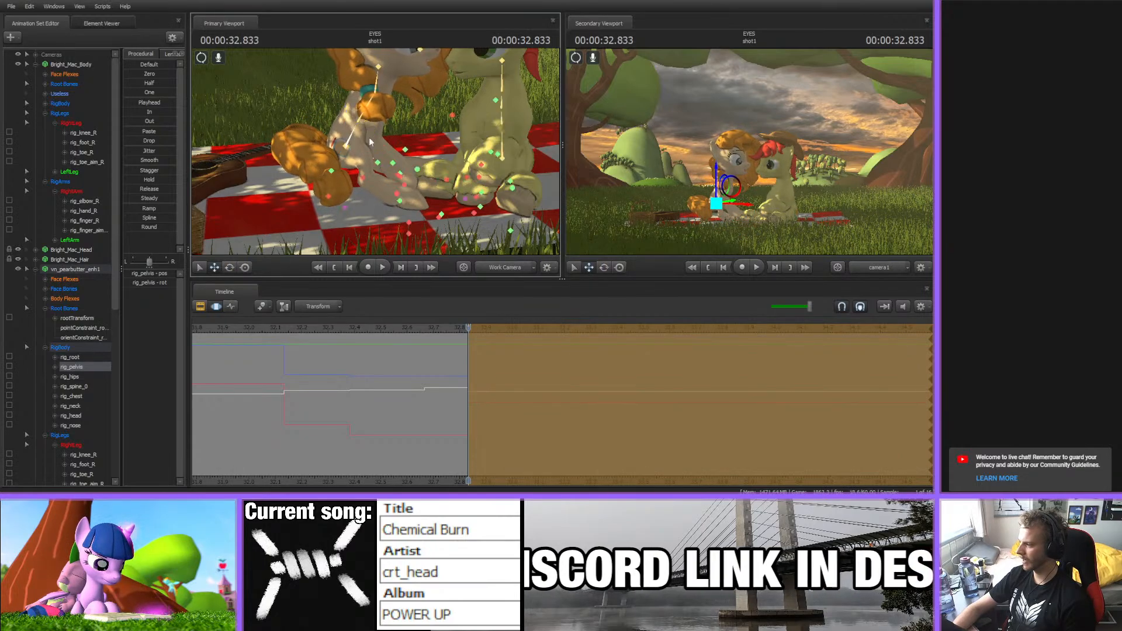
pyautogui.keyDown('alt'); pyautogui.moveTo(400, 185); pyautogui.dragTo(367, 136); pyautogui.keyUp('alt')
# - Rotate the body controls from the lower back up to rig_head to refine the orange-maned pony's upper body at 00:00:32.833
pyautogui.keyDown('ctrl'); pyautogui.click(314, 171); pyautogui.keyUp('ctrl')
pyautogui.press('e')
pyautogui.keyDown('ctrl'); pyautogui.click(325, 158); pyautogui.keyUp('ctrl')
pyautogui.keyDown('ctrl'); pyautogui.click(333, 146); pyautogui.keyUp('ctrl')
pyautogui.keyDown('ctrl'); pyautogui.click(331, 121); pyautogui.keyUp('ctrl')
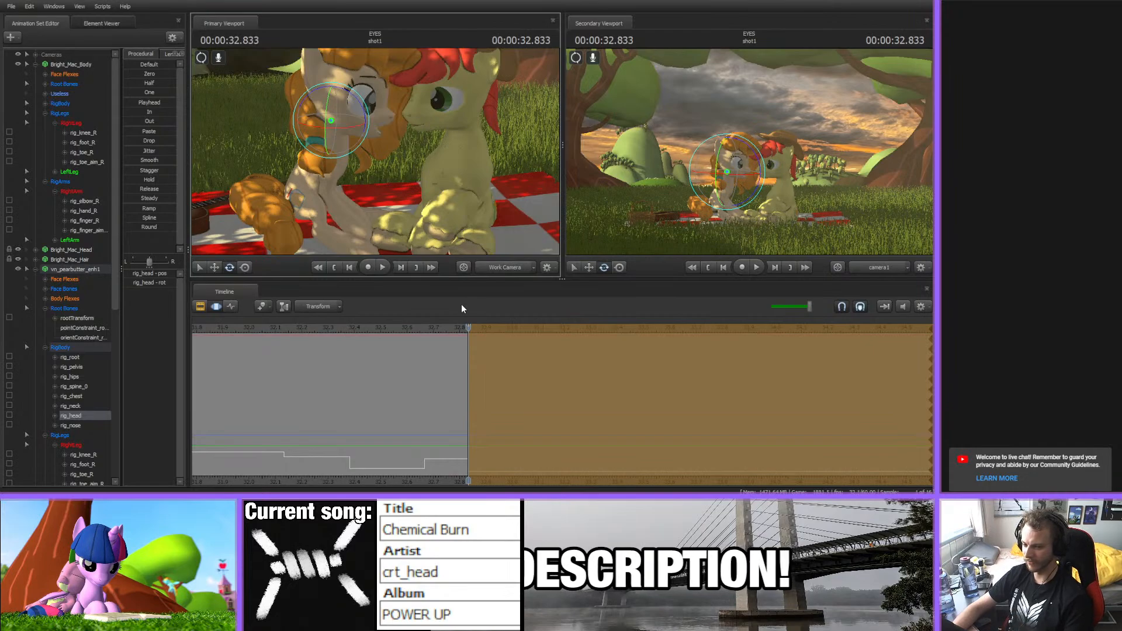
# - Move the start of the time selection to about 00:00:32.9 for the next pose
pyautogui.moveTo(454, 328); pyautogui.dragTo(502, 332)
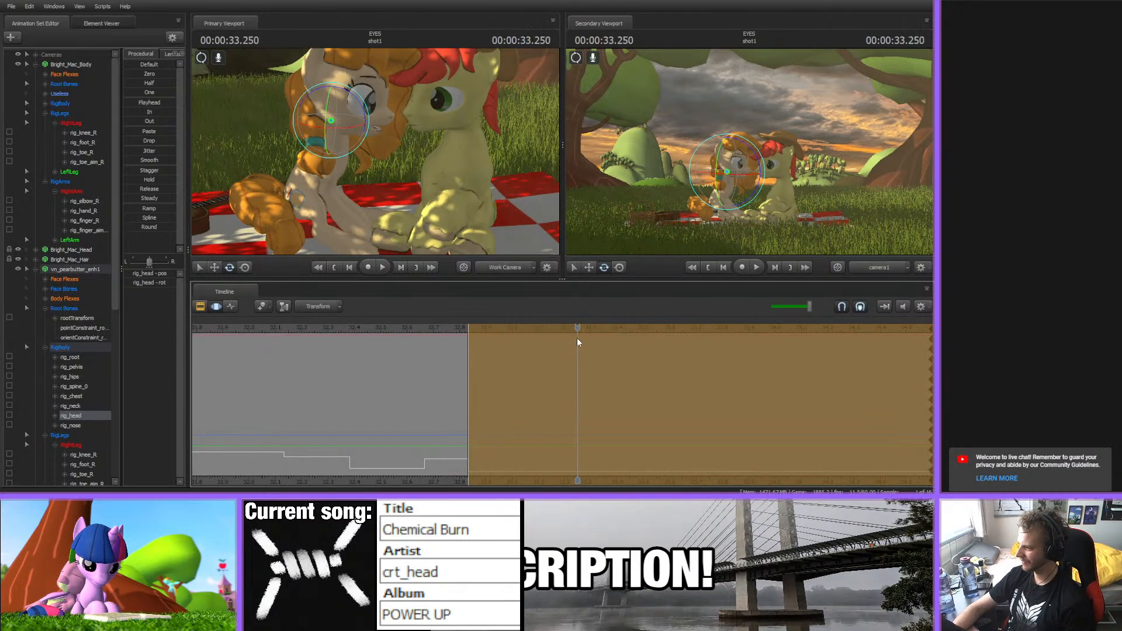
pyautogui.moveTo(578, 342); pyautogui.dragTo(505, 328)
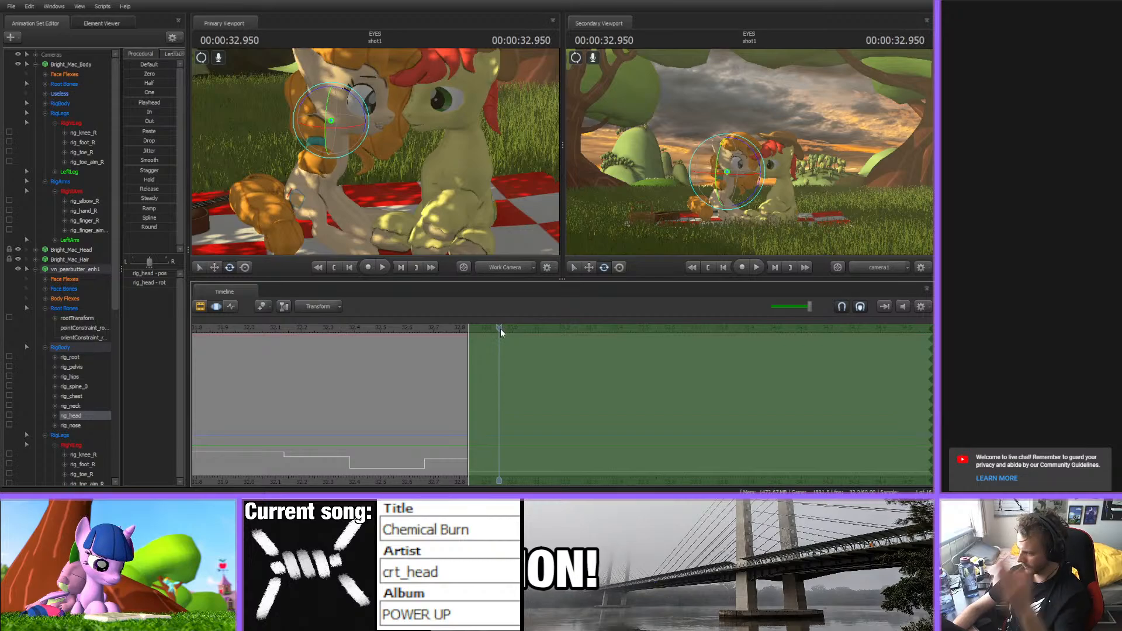
pyautogui.moveTo(468, 346); pyautogui.dragTo(488, 346)
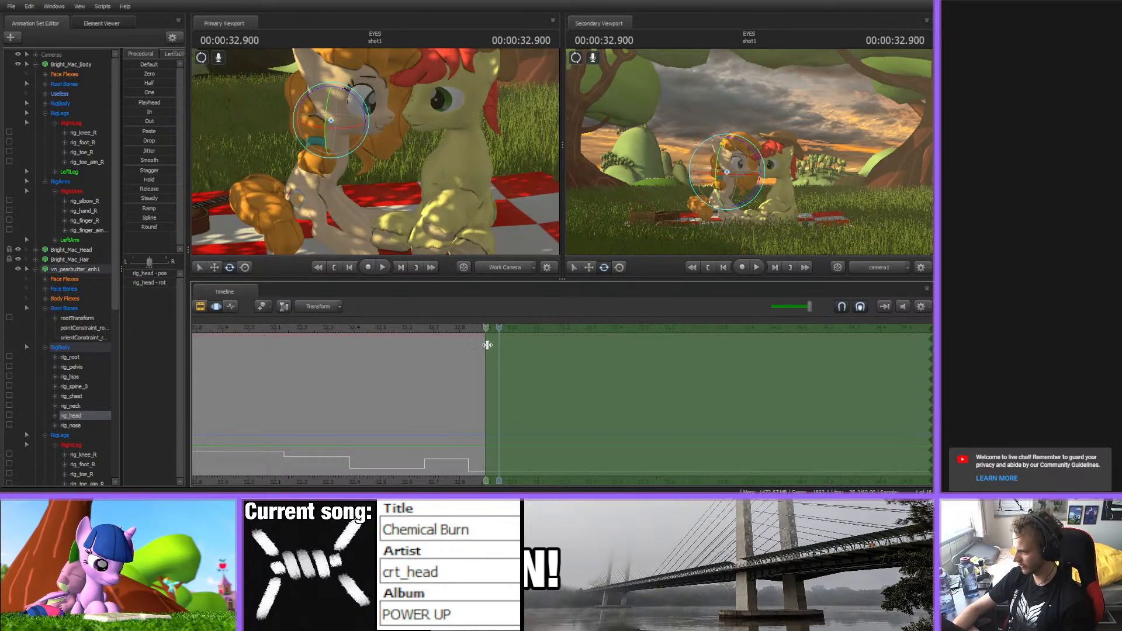
# - Reposition rig_pelvis and rotate the back, neck and rig_head controls of the orange-maned pony at 00:00:32.916
pyautogui.moveTo(409, 193); pyautogui.dragTo(376, 156)
pyautogui.click(352, 131)
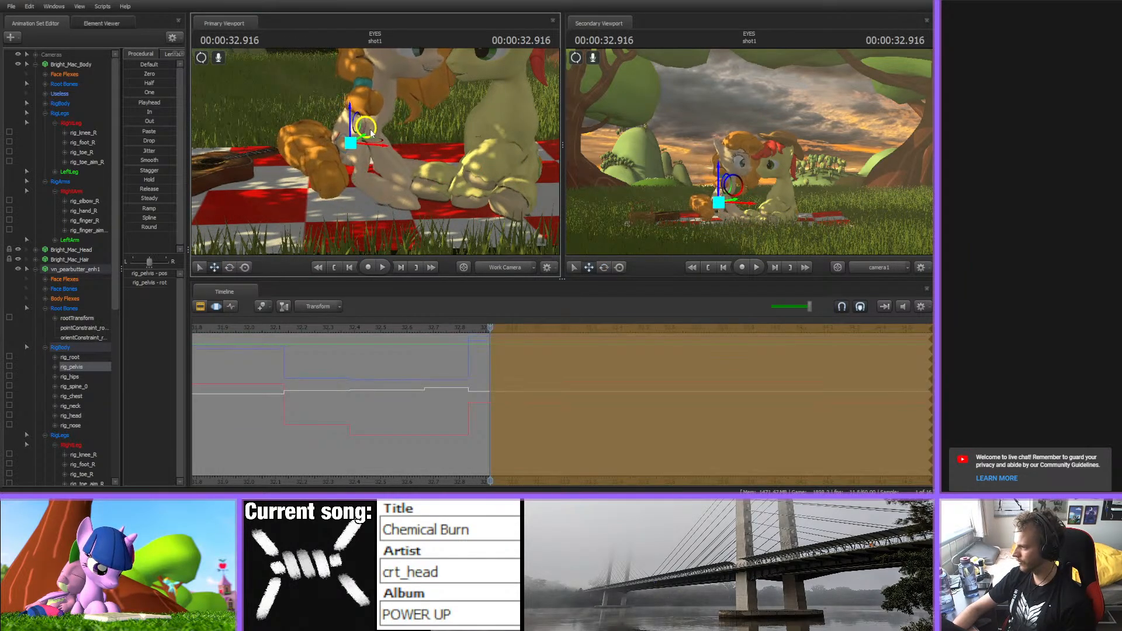
pyautogui.press('e')
pyautogui.moveTo(371, 121); pyautogui.dragTo(391, 188)
pyautogui.keyDown('ctrl'); pyautogui.click(361, 118); pyautogui.keyUp('ctrl')
pyautogui.keyDown('ctrl'); pyautogui.click(368, 100); pyautogui.keyUp('ctrl')
pyautogui.keyDown('ctrl'); pyautogui.click(377, 79); pyautogui.keyUp('ctrl')
pyautogui.keyDown('ctrl'); pyautogui.click(374, 113); pyautogui.keyUp('ctrl')
pyautogui.press('w')
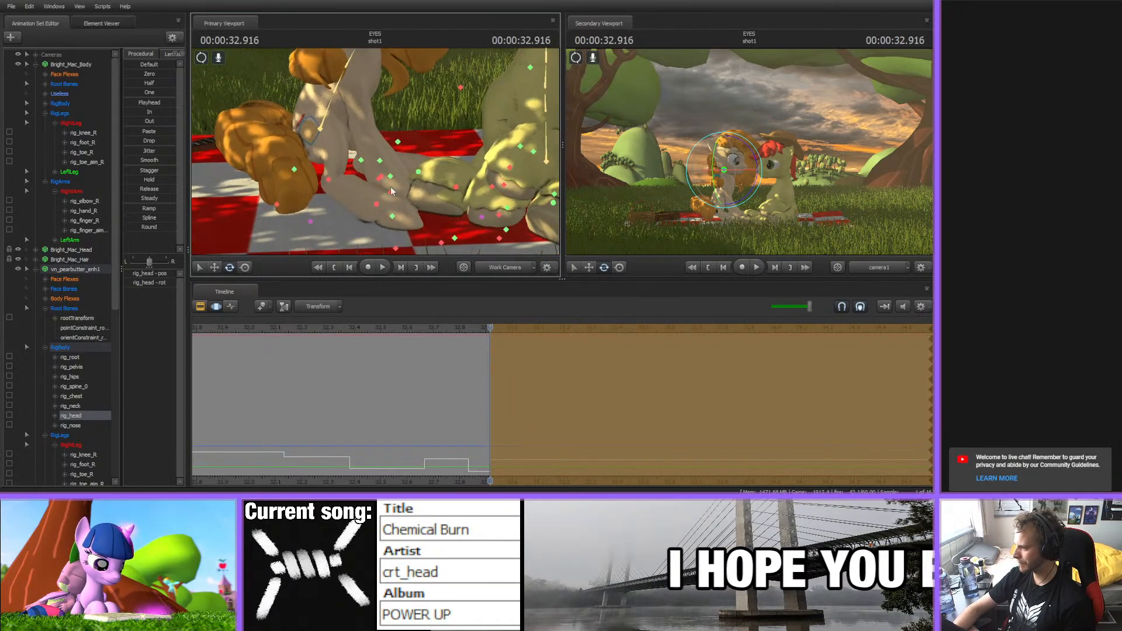
# - Move rig_toe_R and adjust the neighbouring leg controls to settle the orange-maned pony's hind hooves at 00:00:32.916
pyautogui.click(392, 216)
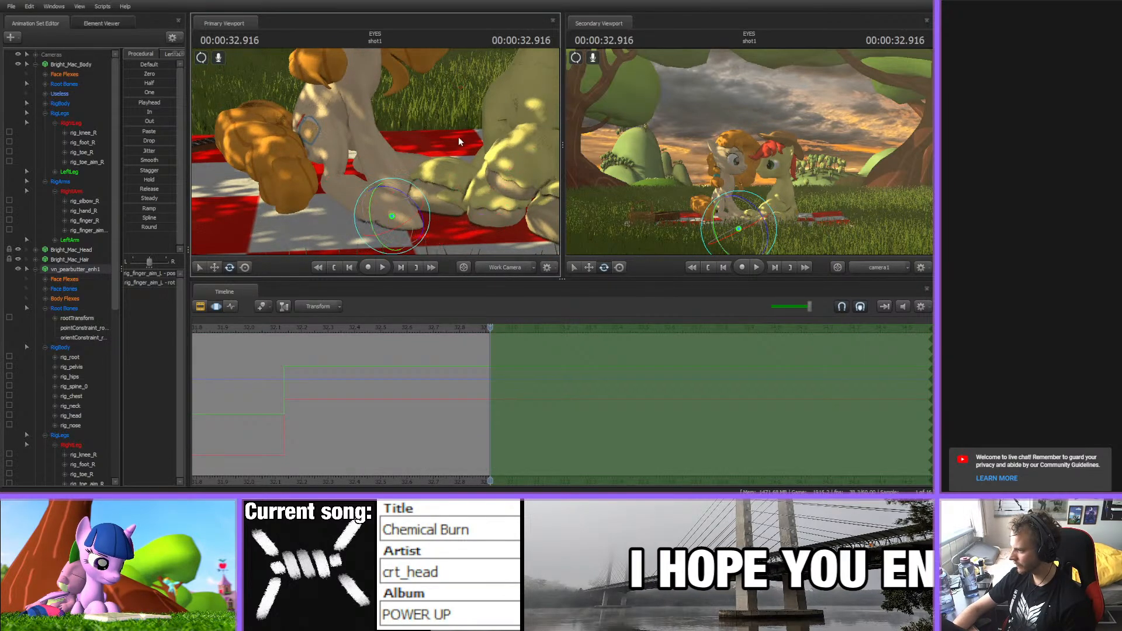
pyautogui.moveTo(458, 137); pyautogui.dragTo(376, 153)
pyautogui.click(361, 176)
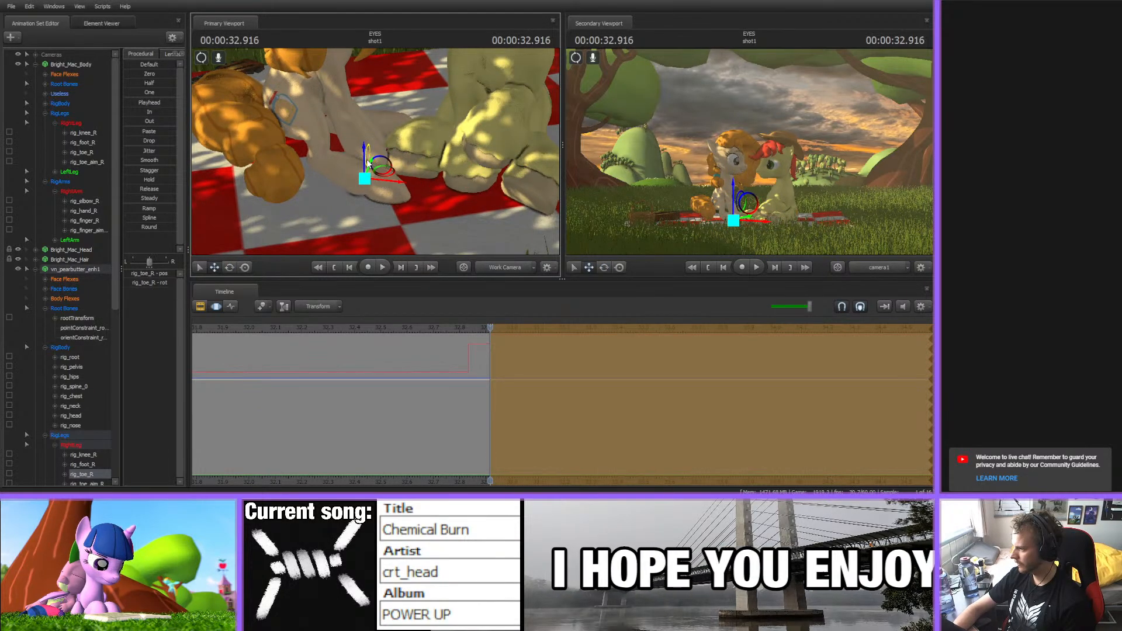
pyautogui.moveTo(368, 162); pyautogui.dragTo(292, 114)
pyautogui.keyDown('ctrl'); pyautogui.click(358, 143); pyautogui.keyUp('ctrl')
pyautogui.keyDown('ctrl'); pyautogui.click(427, 127); pyautogui.keyUp('ctrl')
pyautogui.keyDown('ctrl'); pyautogui.click(394, 135); pyautogui.keyUp('ctrl')
pyautogui.keyDown('alt'); pyautogui.moveTo(394, 135); pyautogui.dragTo(292, 141); pyautogui.keyUp('alt')
pyautogui.moveTo(417, 153); pyautogui.dragTo(419, 154)
pyautogui.keyDown('alt'); pyautogui.moveTo(353, 156); pyautogui.dragTo(376, 154); pyautogui.keyUp('alt')
pyautogui.keyDown('ctrl'); pyautogui.click(314, 171); pyautogui.keyUp('ctrl')
pyautogui.click(349, 202)
# - Rotate rig_chest, rig_neck and rig_head to refine the orange-maned pony's upper body and head at 00:00:32.916
pyautogui.click(352, 138)
pyautogui.press('e')
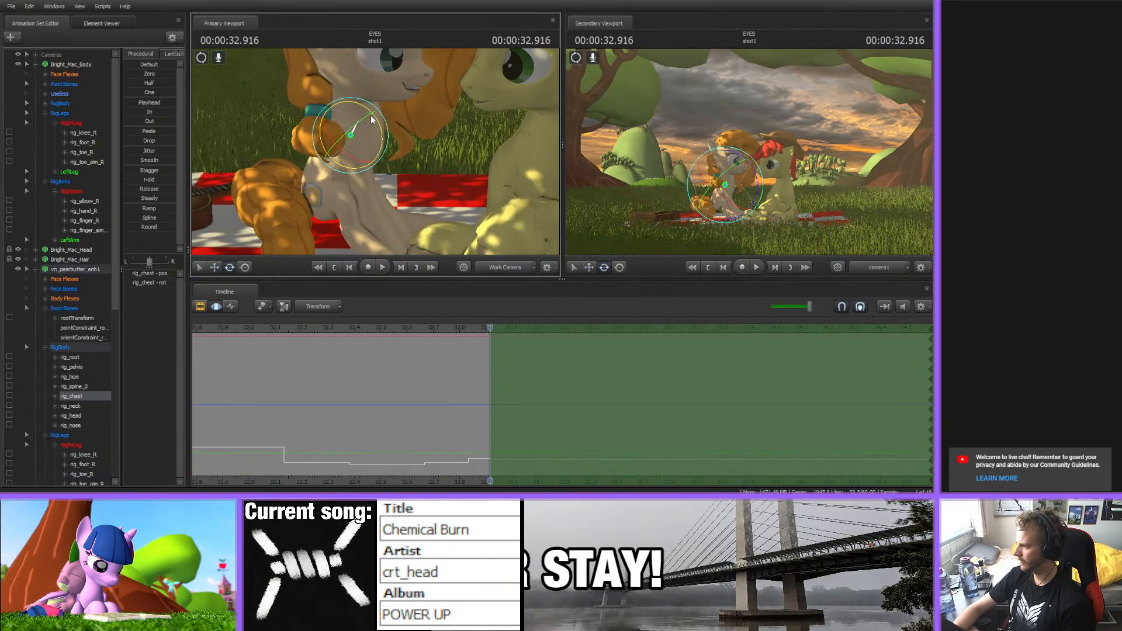
pyautogui.click(379, 116)
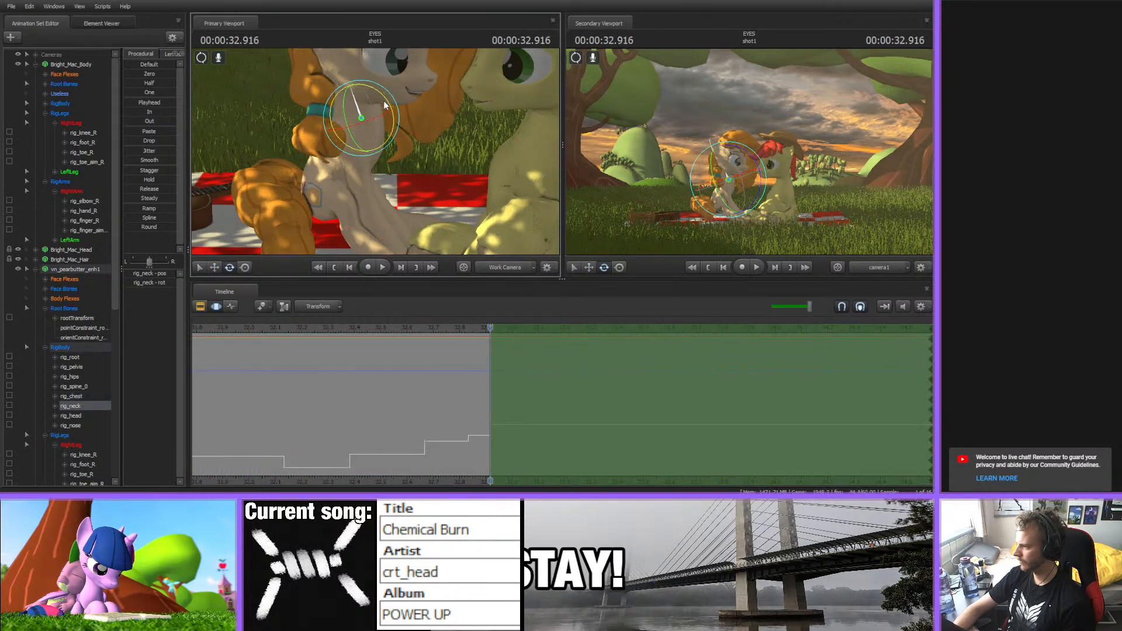
pyautogui.click(348, 82)
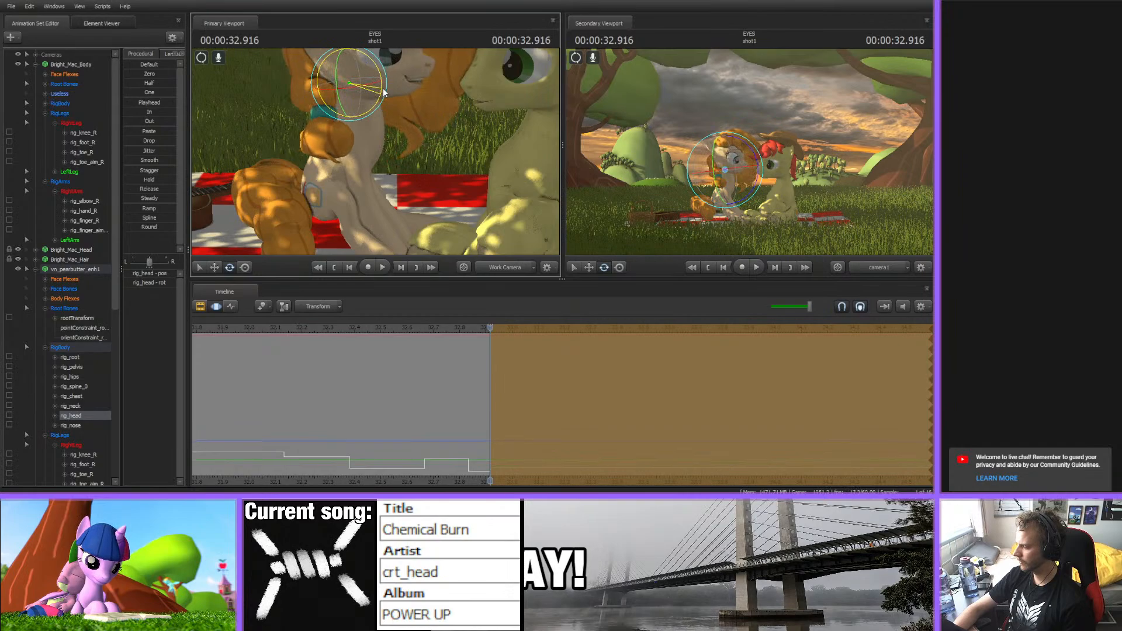
# - Preview the new poses in motion and set the time selection's start to 00:00:33.100
pyautogui.moveTo(490, 328); pyautogui.dragTo(595, 331)
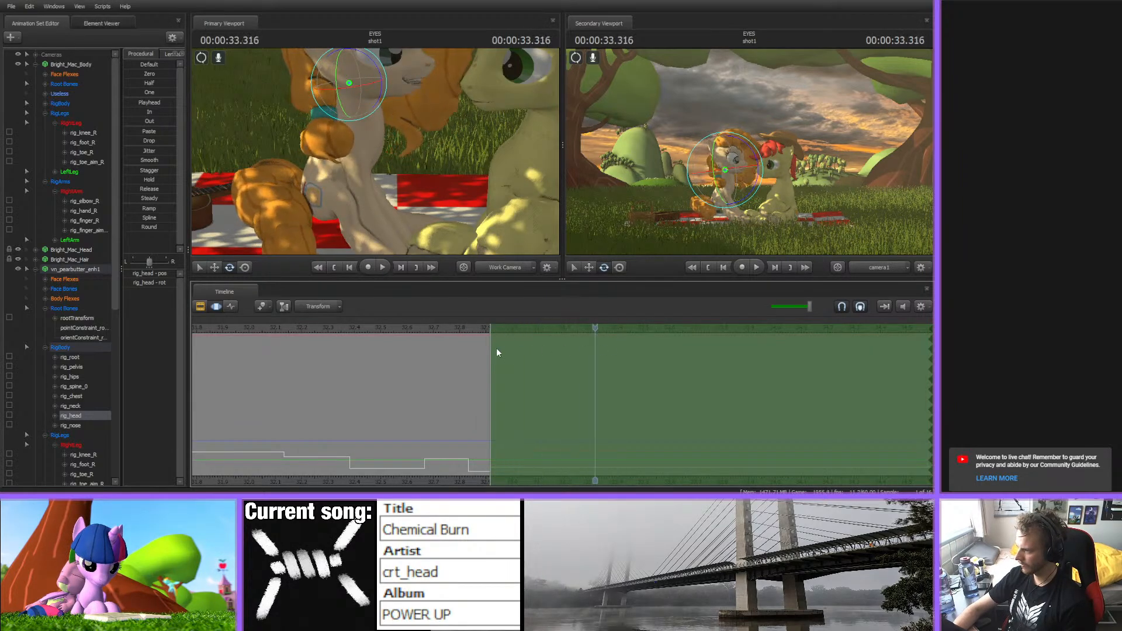
pyautogui.press('space')
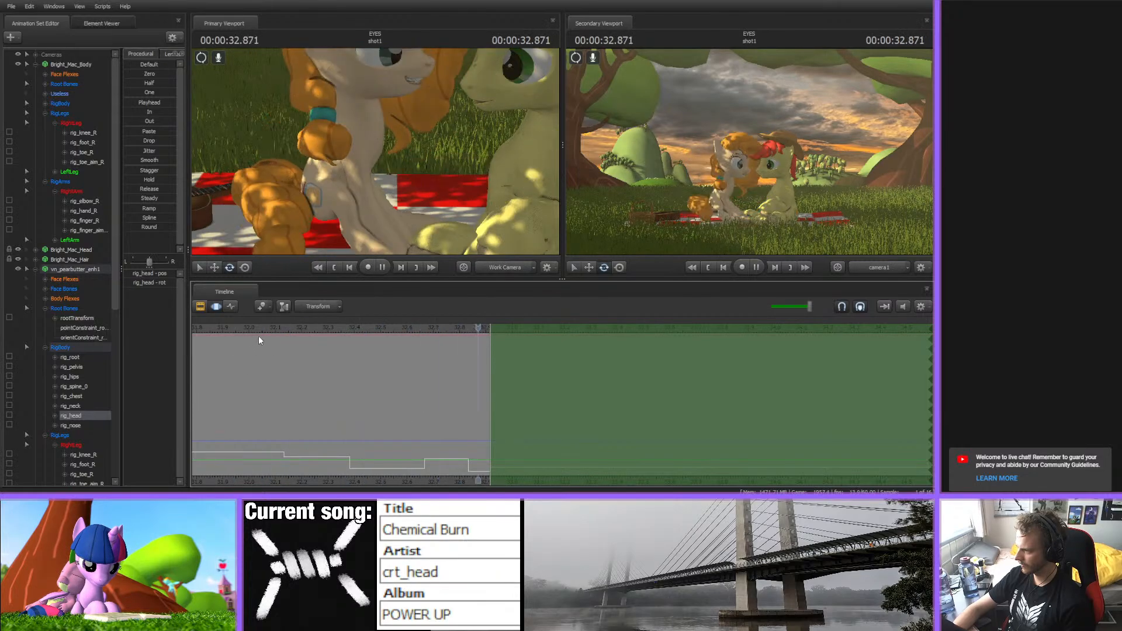
pyautogui.press('space')
pyautogui.moveTo(444, 329); pyautogui.dragTo(572, 343)
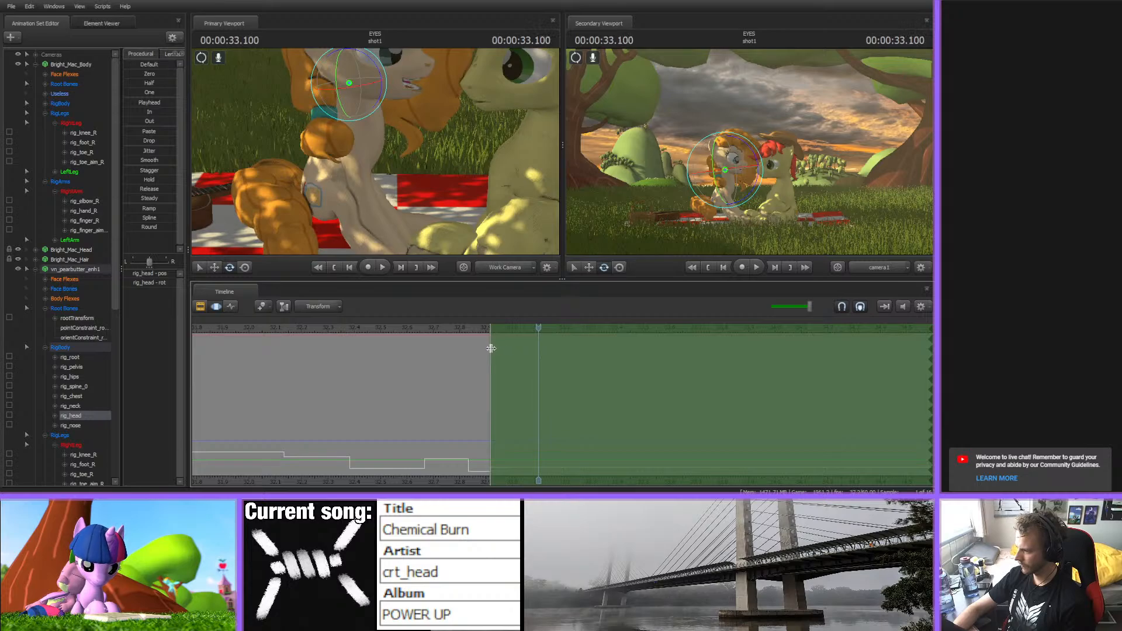
pyautogui.moveTo(491, 350); pyautogui.dragTo(538, 350)
# - Lower rig_pelvis to sink the orange-maned pony's hips toward the blanket at 00:00:33.100
pyautogui.moveTo(348, 151); pyautogui.dragTo(376, 155)
pyautogui.keyDown('ctrl'); pyautogui.click(345, 150); pyautogui.keyUp('ctrl')
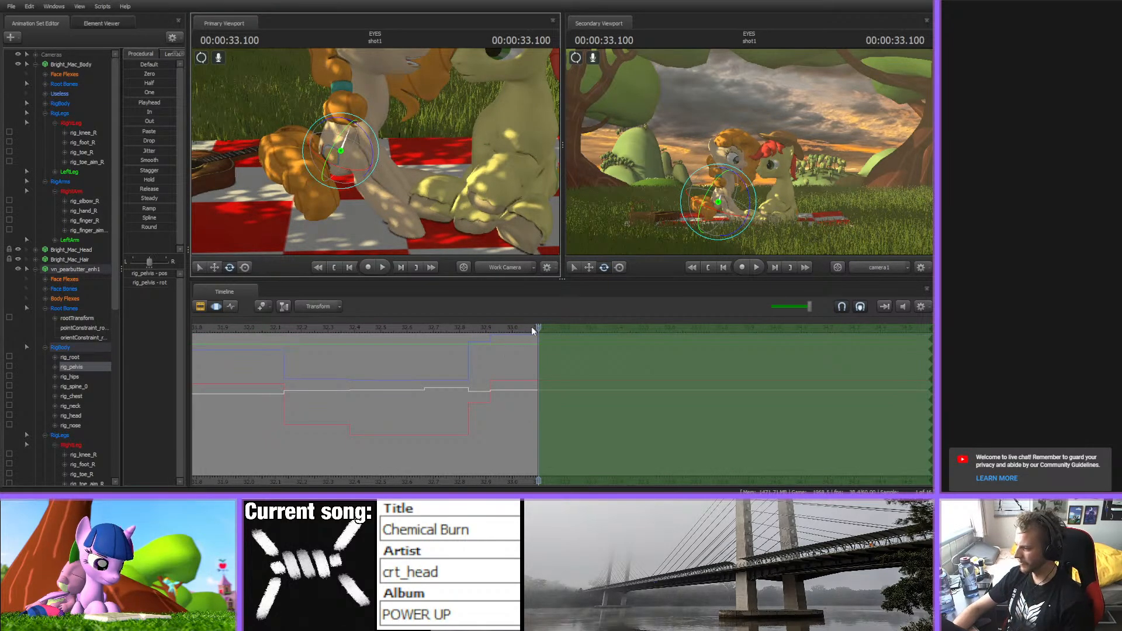
pyautogui.moveTo(531, 328)
pyautogui.mouseDown()
pyautogui.moveTo(506, 325)
pyautogui.moveTo(552, 329)
pyautogui.moveTo(538, 328)
pyautogui.mouseUp()
pyautogui.moveTo(432, 182); pyautogui.dragTo(374, 151)
pyautogui.press('w')
pyautogui.press('w')
pyautogui.press('d')
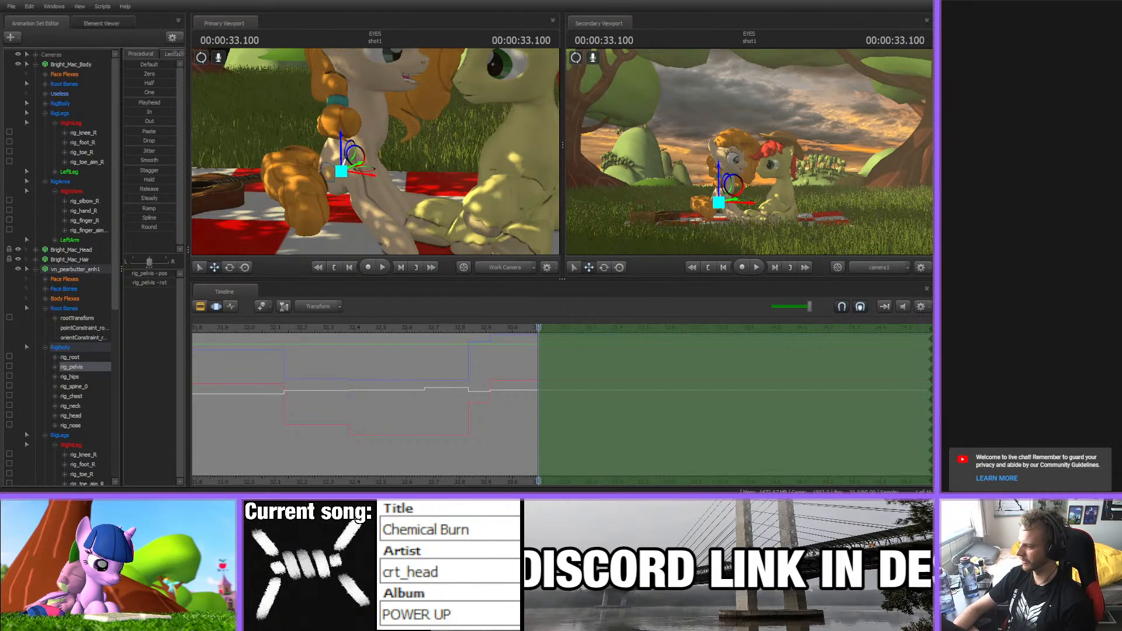
pyautogui.keyDown('alt'); pyautogui.moveTo(375, 151); pyautogui.dragTo(355, 186); pyautogui.keyUp('alt')
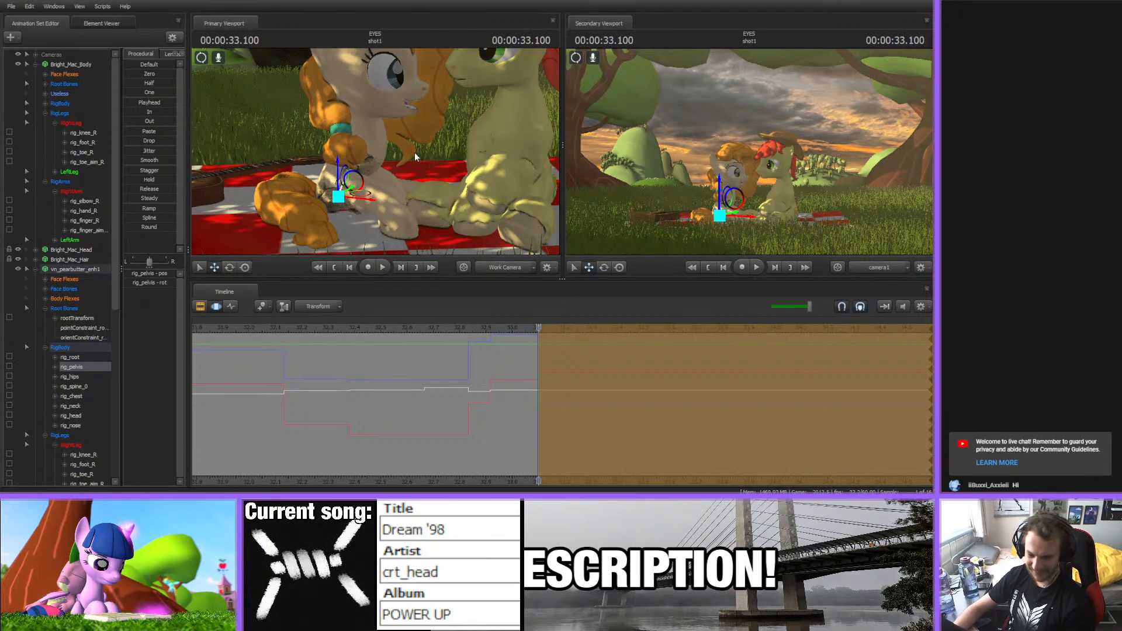
# - Adjust the orange-maned pony's right hind leg with rig_foot_R to fit the lowered hips at 00:00:33.100
pyautogui.press('ctrl')
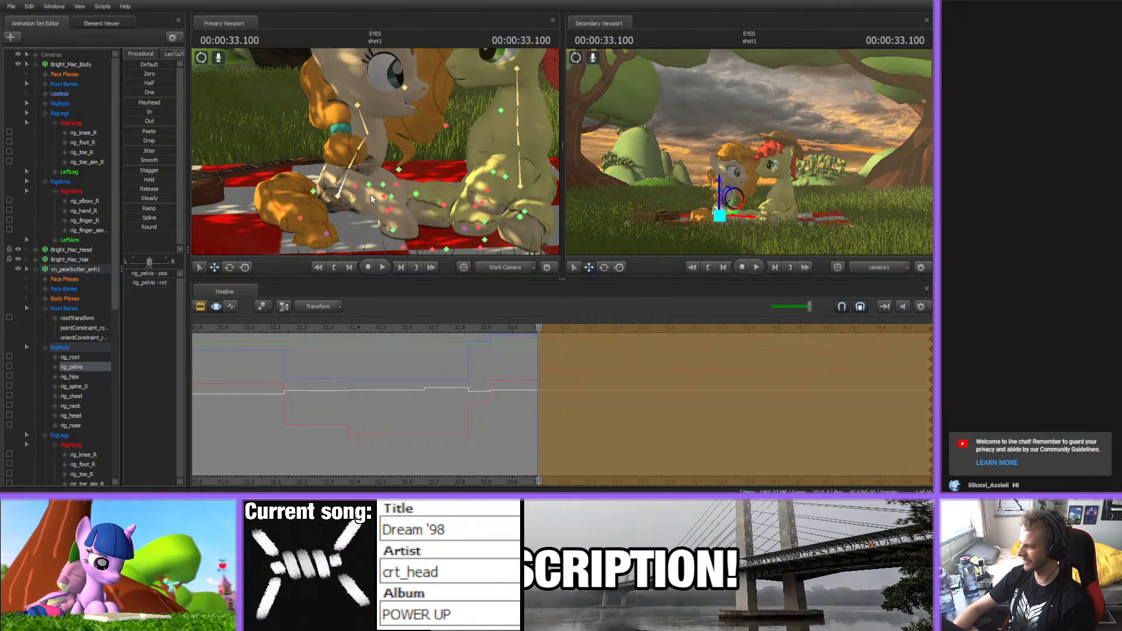
pyautogui.press('ctrl')
pyautogui.keyDown('alt'); pyautogui.moveTo(387, 212); pyautogui.dragTo(380, 161); pyautogui.keyUp('alt')
pyautogui.press('ctrl')
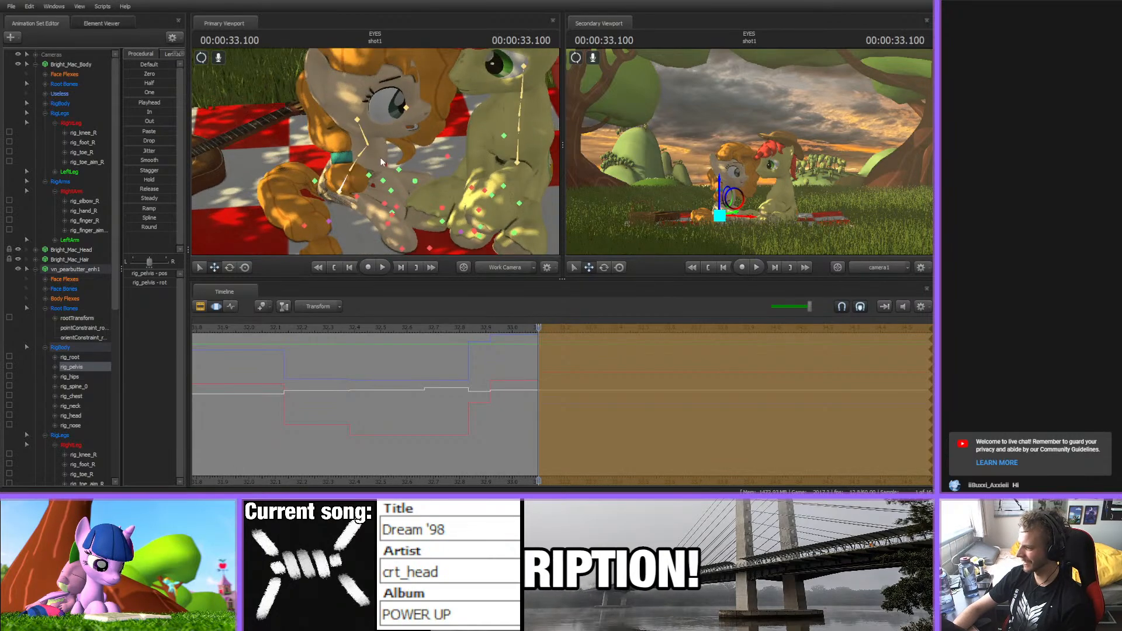
pyautogui.keyDown('ctrl'); pyautogui.click(358, 198); pyautogui.keyUp('ctrl')
pyautogui.keyDown('alt'); pyautogui.moveTo(357, 198); pyautogui.dragTo(423, 211); pyautogui.keyUp('alt')
pyautogui.keyDown('ctrl'); pyautogui.click(400, 221); pyautogui.keyUp('ctrl')
pyautogui.keyDown('alt'); pyautogui.moveTo(441, 168); pyautogui.dragTo(445, 180); pyautogui.keyUp('alt')
pyautogui.moveTo(372, 172)
pyautogui.keyDown('alt'); pyautogui.mouseDown()
pyautogui.moveTo(354, 196)
pyautogui.moveTo(371, 172)
pyautogui.mouseUp(); pyautogui.keyUp('alt')
pyautogui.keyDown('ctrl'); pyautogui.click(367, 227); pyautogui.keyUp('ctrl')
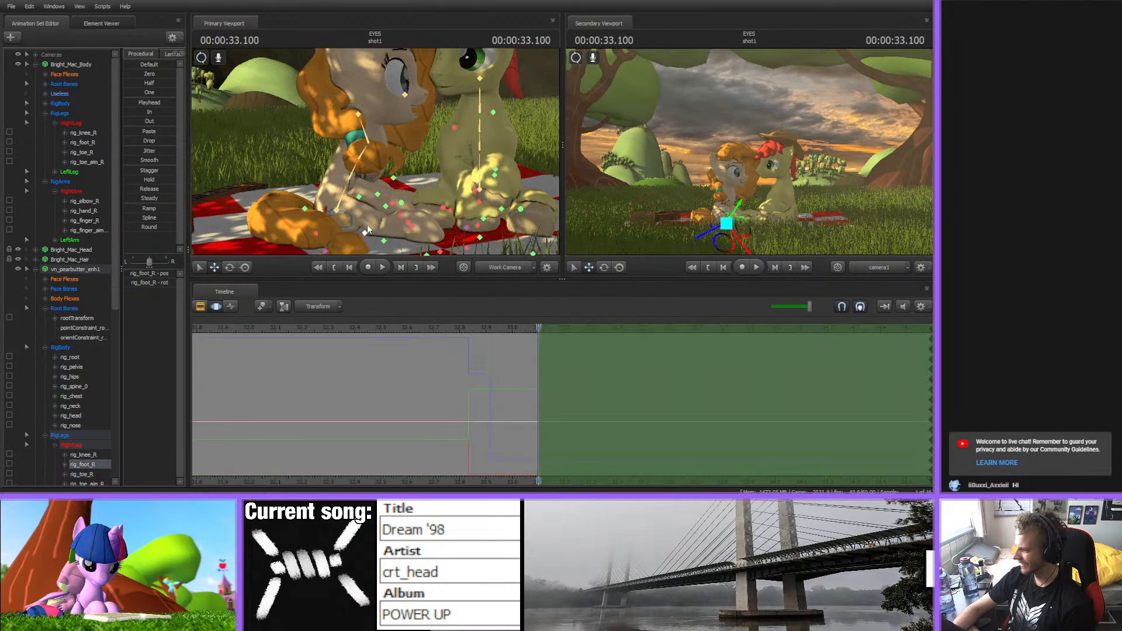
pyautogui.keyDown('alt'); pyautogui.moveTo(414, 219); pyautogui.dragTo(416, 245); pyautogui.keyUp('alt')
pyautogui.keyDown('alt'); pyautogui.moveTo(375, 155); pyautogui.dragTo(354, 182); pyautogui.keyUp('alt')
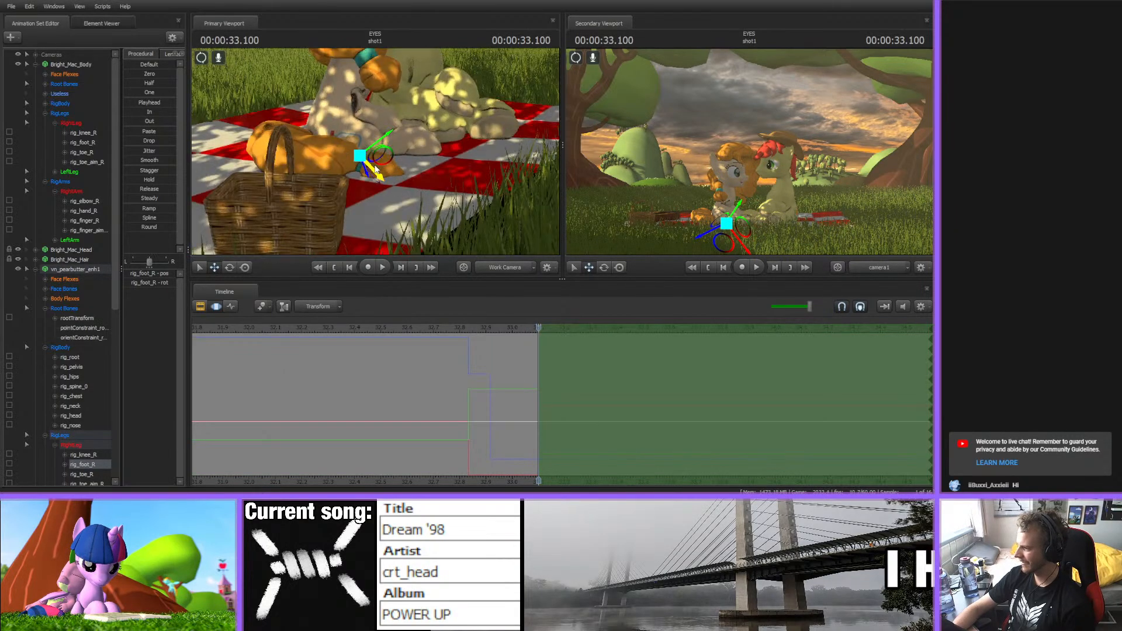
# - Move rig_toe_R and rig_foot_L to reposition the orange-maned pony's hind hooves at 00:00:33.100
pyautogui.keyDown('alt'); pyautogui.moveTo(419, 150); pyautogui.dragTo(347, 143); pyautogui.keyUp('alt')
pyautogui.click(367, 158)
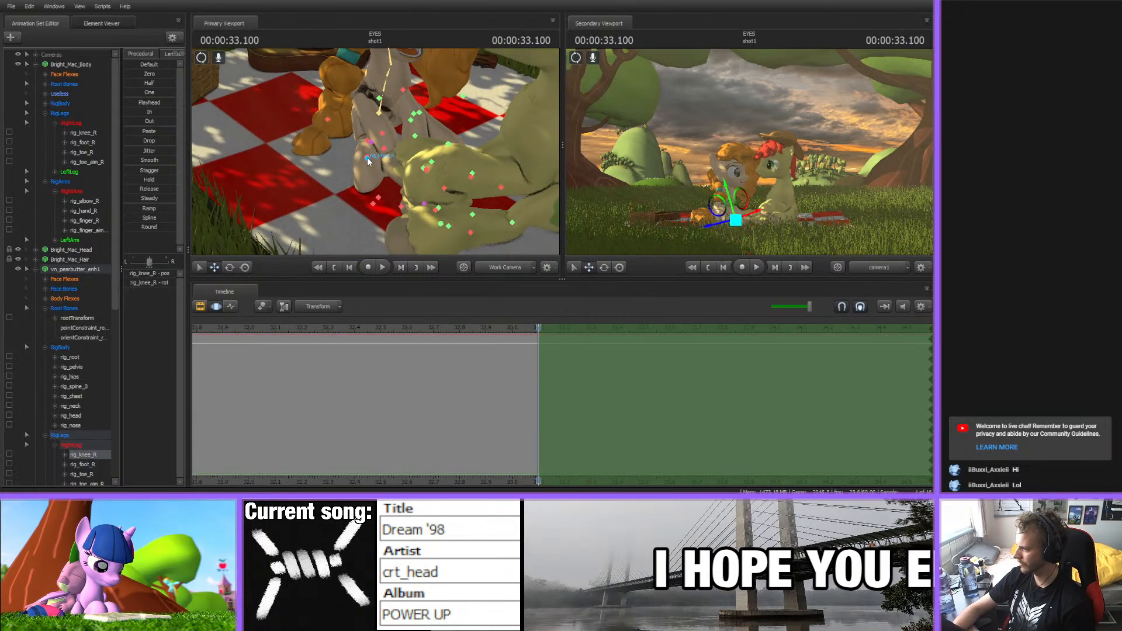
pyautogui.keyDown('ctrl'); pyautogui.click(367, 157); pyautogui.keyUp('ctrl')
pyautogui.keyDown('alt'); pyautogui.moveTo(366, 156); pyautogui.dragTo(394, 152); pyautogui.keyUp('alt')
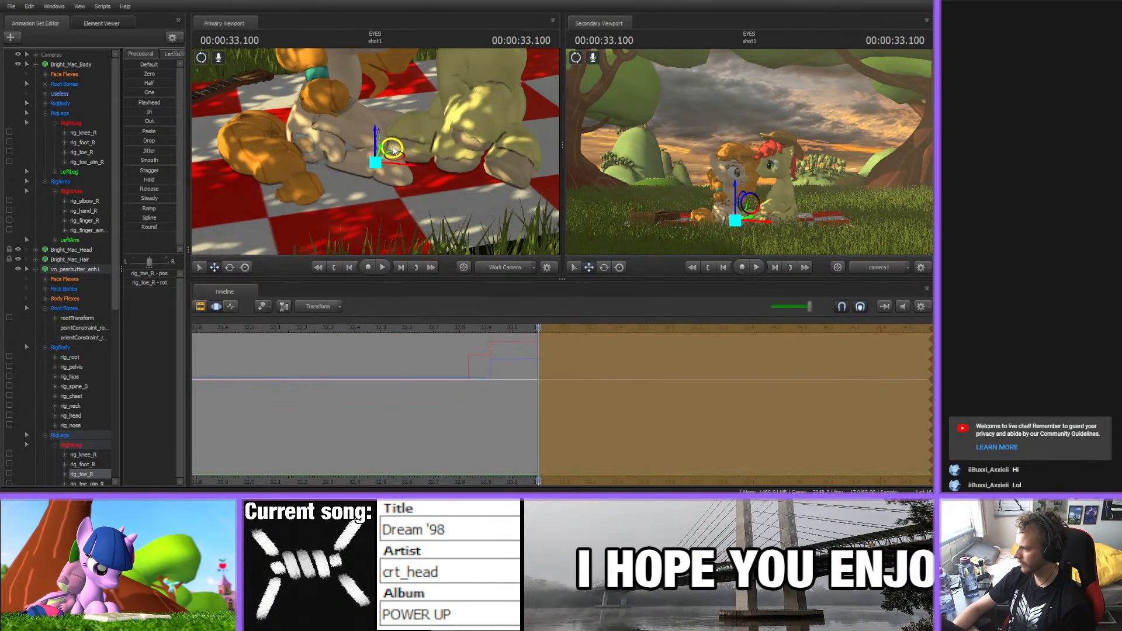
pyautogui.keyDown('alt'); pyautogui.moveTo(476, 138); pyautogui.dragTo(403, 150); pyautogui.keyUp('alt')
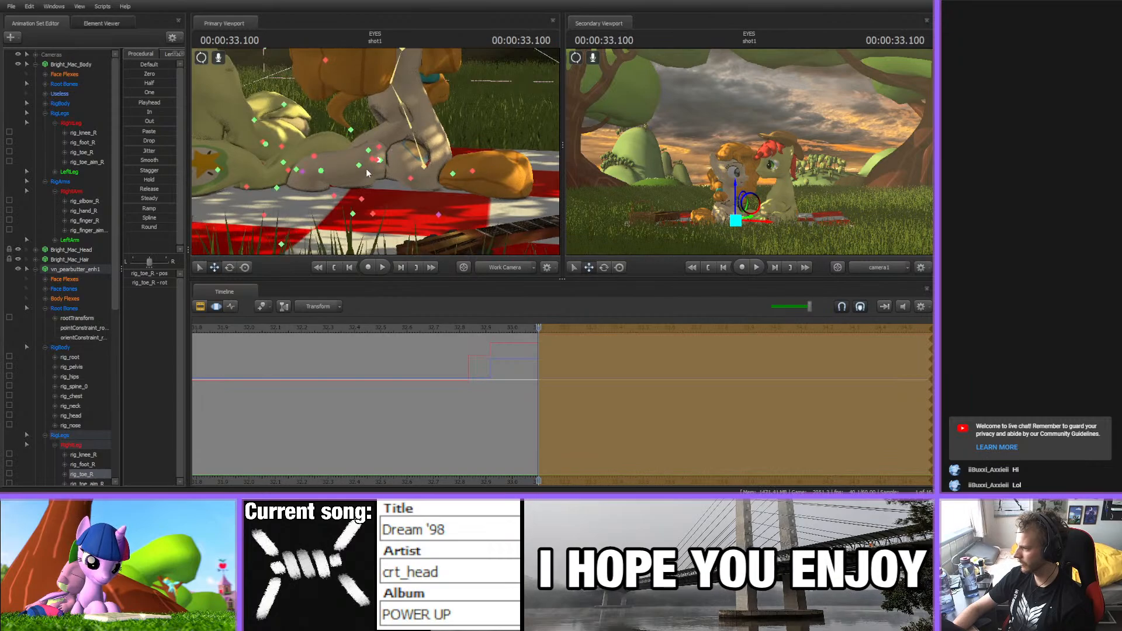
pyautogui.click(381, 161)
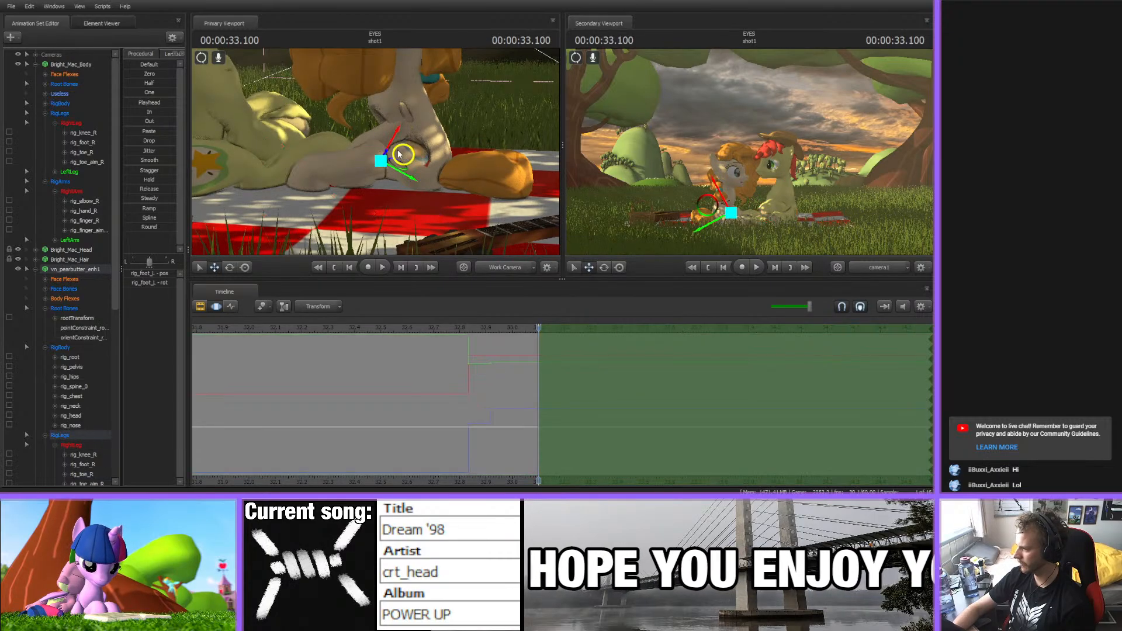
pyautogui.moveTo(391, 147)
pyautogui.mouseDown()
pyautogui.moveTo(401, 178)
pyautogui.moveTo(410, 155)
pyautogui.moveTo(373, 153)
pyautogui.mouseUp()
pyautogui.moveTo(415, 103); pyautogui.dragTo(382, 86)
# - Rotate the controls from the lower back to rig_head to lean the orange-maned pony away from her partner, committing the pose at 00:00:33.100
pyautogui.keyDown('ctrl'); pyautogui.click(359, 159); pyautogui.keyUp('ctrl')
pyautogui.press('e')
pyautogui.keyDown('ctrl'); pyautogui.click(358, 145); pyautogui.keyUp('ctrl')
pyautogui.keyDown('ctrl'); pyautogui.click(362, 117); pyautogui.keyUp('ctrl')
pyautogui.keyDown('ctrl'); pyautogui.click(357, 101); pyautogui.keyUp('ctrl')
pyautogui.keyDown('ctrl'); pyautogui.click(347, 83); pyautogui.keyUp('ctrl')
pyautogui.moveTo(455, 111)
pyautogui.mouseDown()
pyautogui.moveTo(450, 143)
pyautogui.moveTo(451, 120)
pyautogui.moveTo(447, 138)
pyautogui.moveTo(439, 125)
pyautogui.mouseUp()
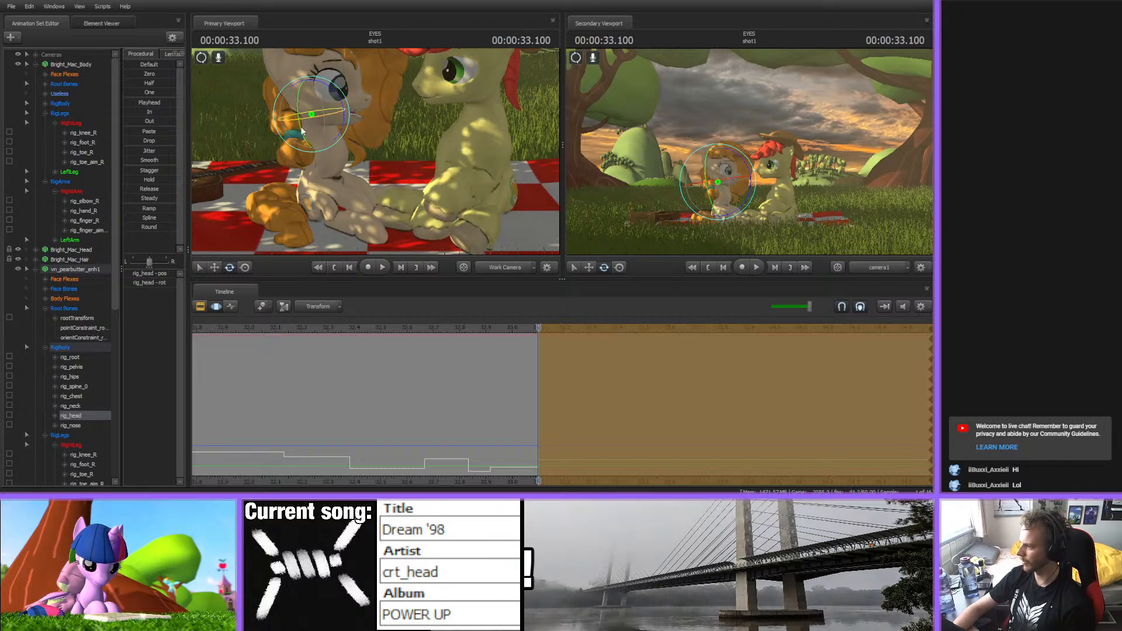
pyautogui.moveTo(366, 120); pyautogui.dragTo(310, 95)
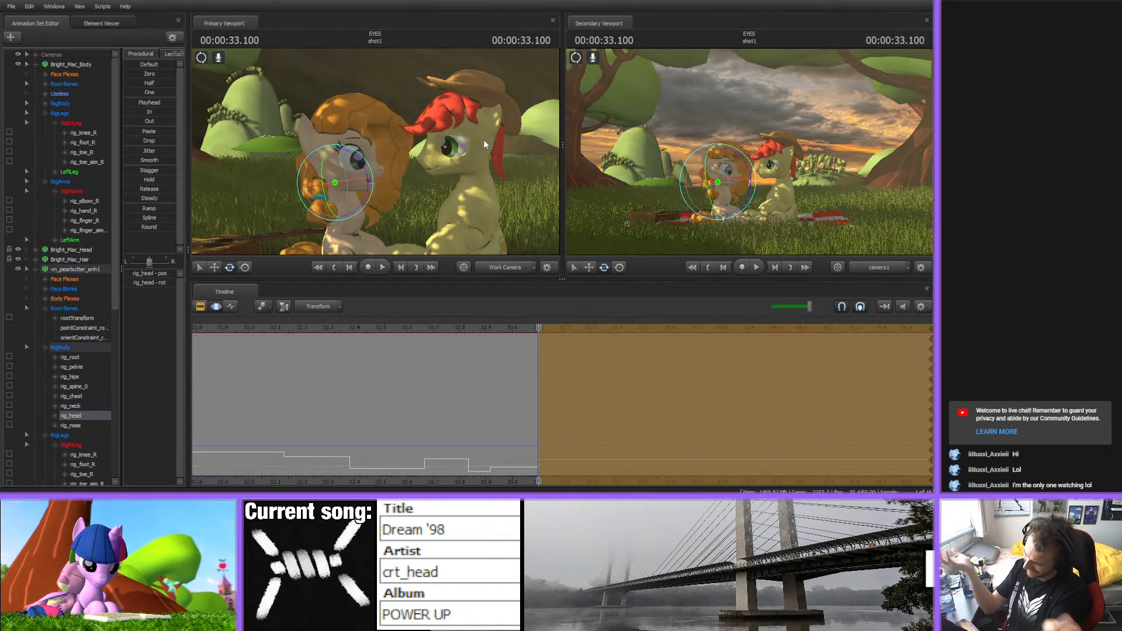
pyautogui.press('Return')
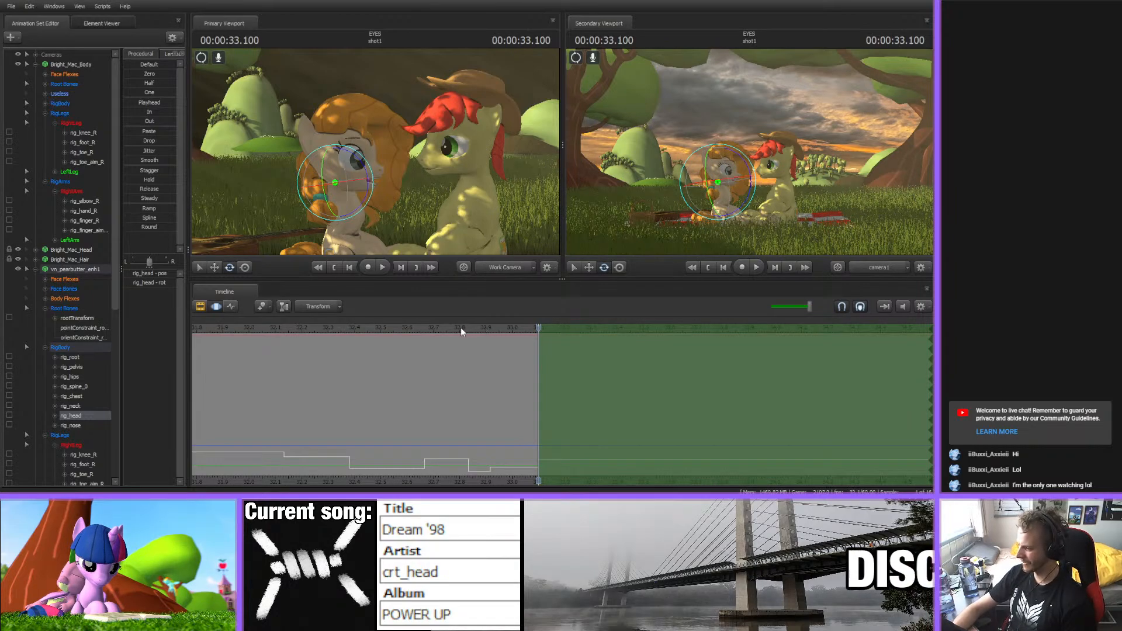
# - Scrub shot1 between 00:00:33.350 and 00:00:32.000 to review the orange-maned pony's poses coming out of the hug
pyautogui.moveTo(460, 328); pyautogui.dragTo(604, 331)
pyautogui.scroll(-3, 499, 455)
pyautogui.scroll(2, 499, 407)
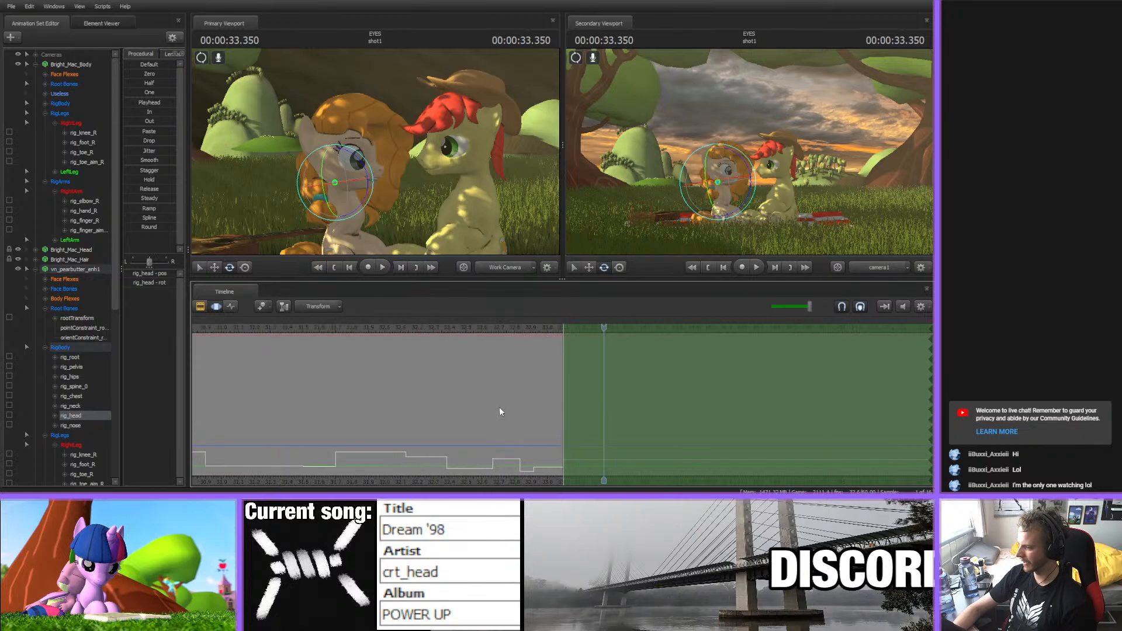
pyautogui.moveTo(462, 181)
pyautogui.mouseDown()
pyautogui.moveTo(459, 234)
pyautogui.moveTo(461, 198)
pyautogui.mouseUp()
pyautogui.press('w')
pyautogui.press('s')
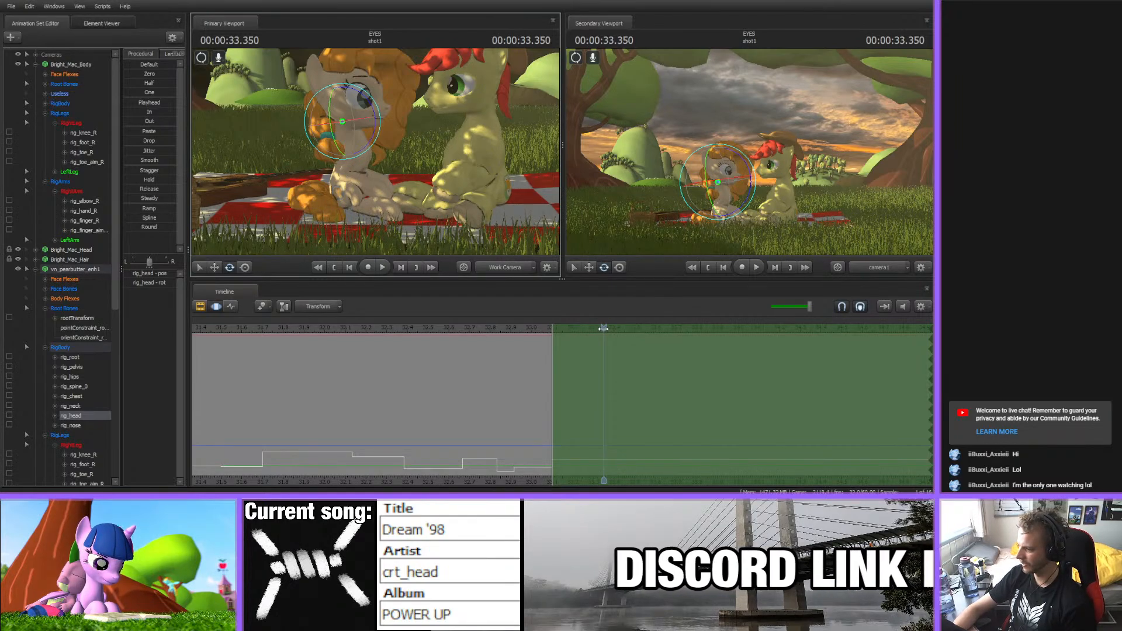
pyautogui.moveTo(604, 329); pyautogui.dragTo(374, 344)
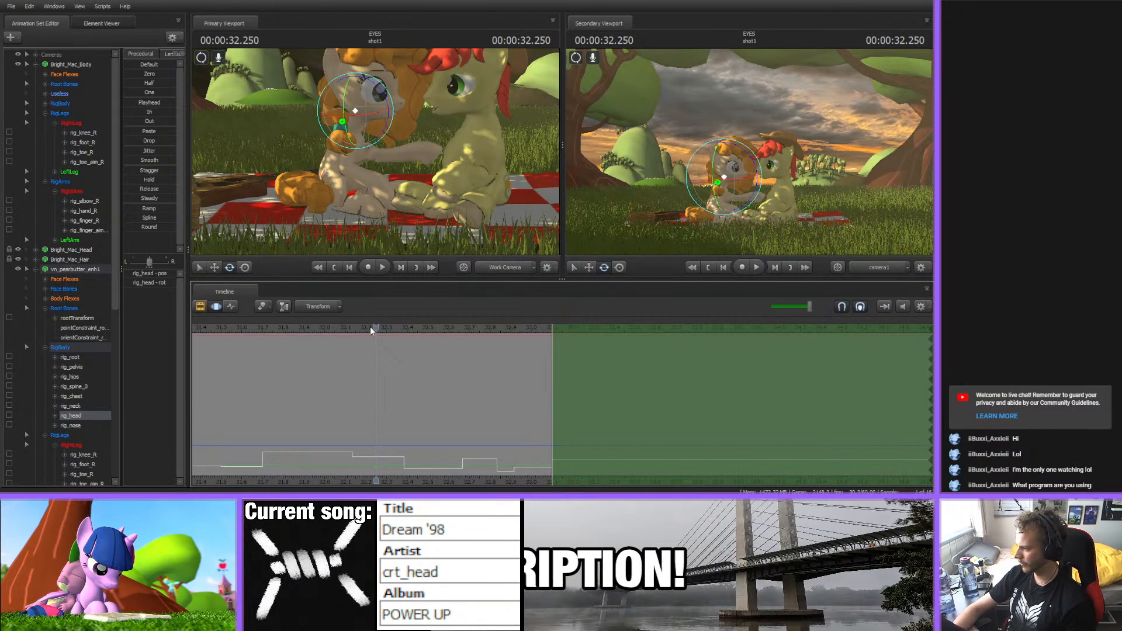
pyautogui.click(326, 332)
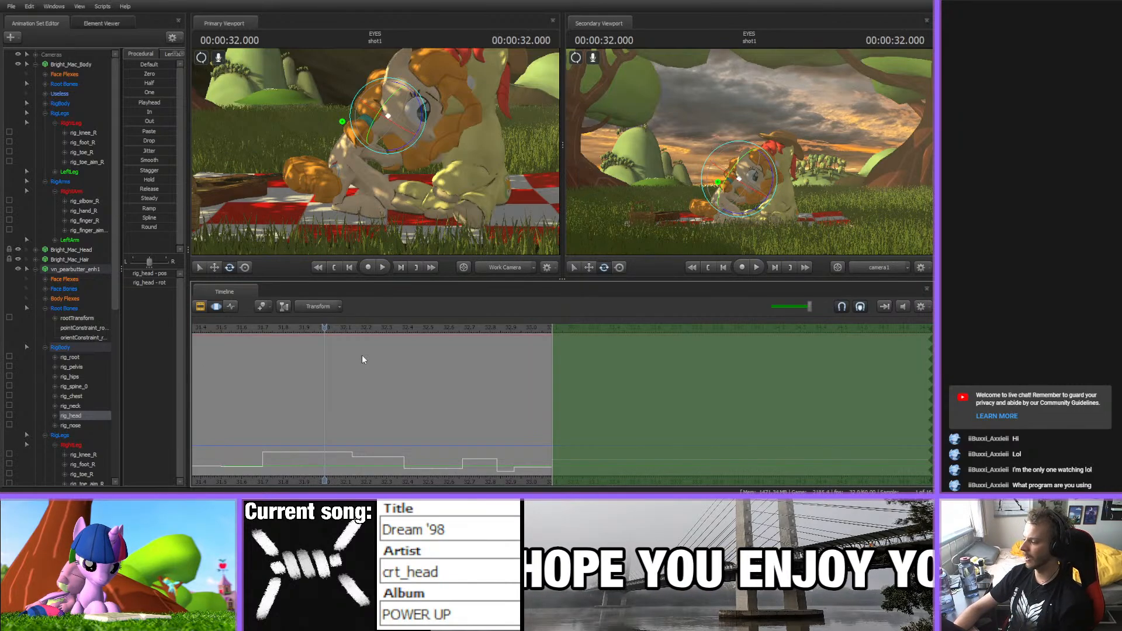
# - Examine the rig_head keys across the whole shot, switching to the Graph Editor to view its position and rotation curves
pyautogui.moveTo(406, 481); pyautogui.dragTo(522, 447, button='middle')
pyautogui.scroll(-10, 430, 402)
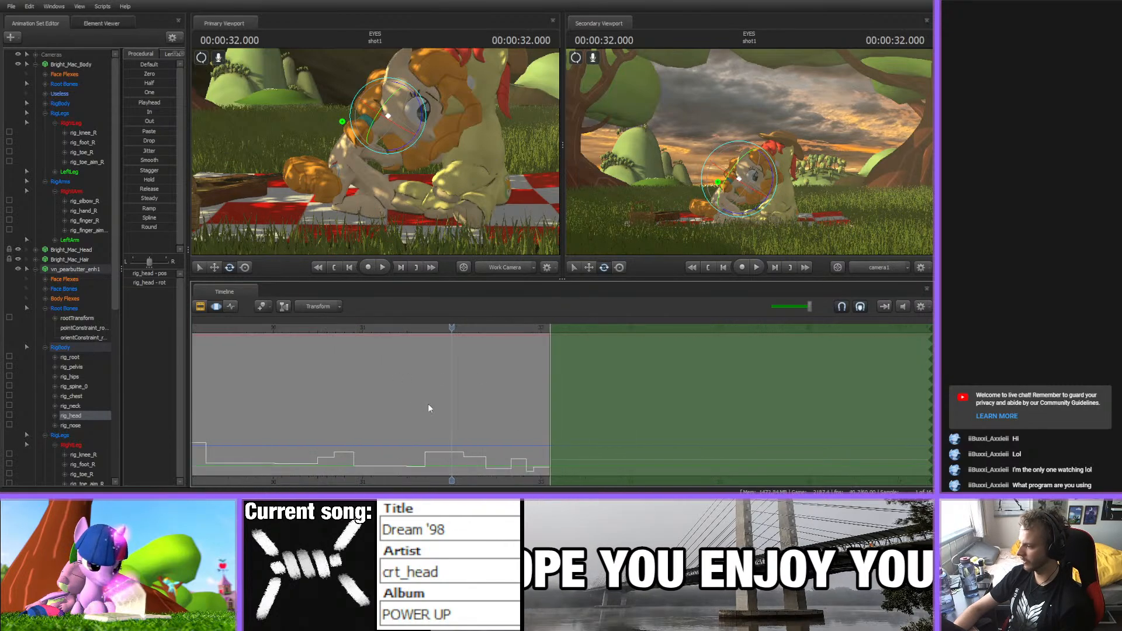
pyautogui.moveTo(369, 472); pyautogui.dragTo(451, 444, button='middle')
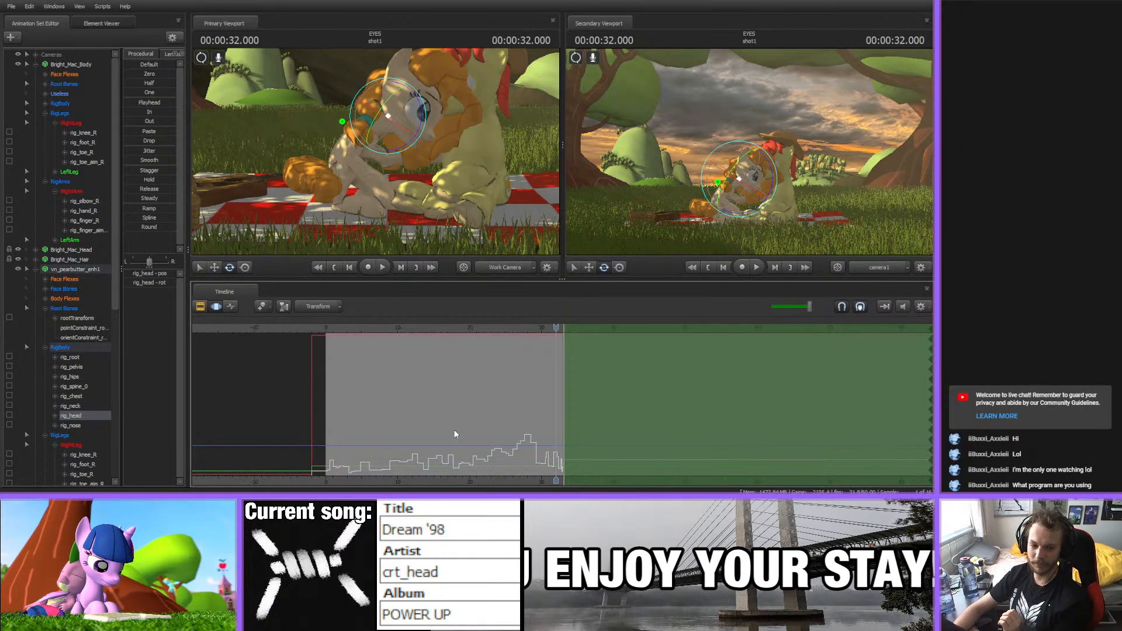
pyautogui.scroll(3, 454, 430)
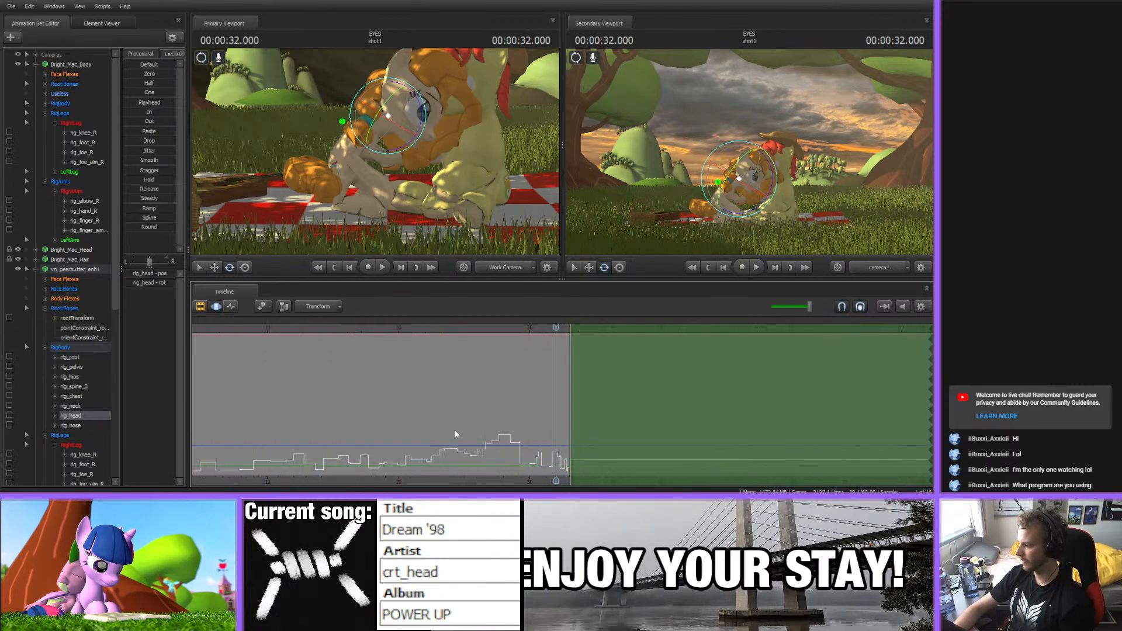
pyautogui.click(230, 306)
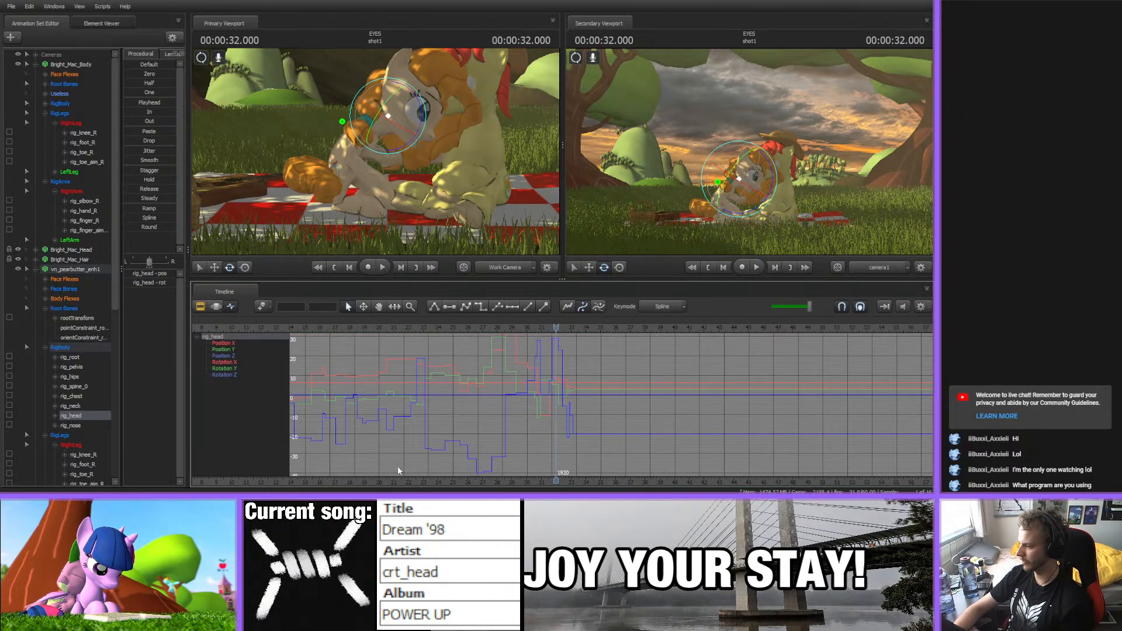
pyautogui.scroll(-3, 461, 430)
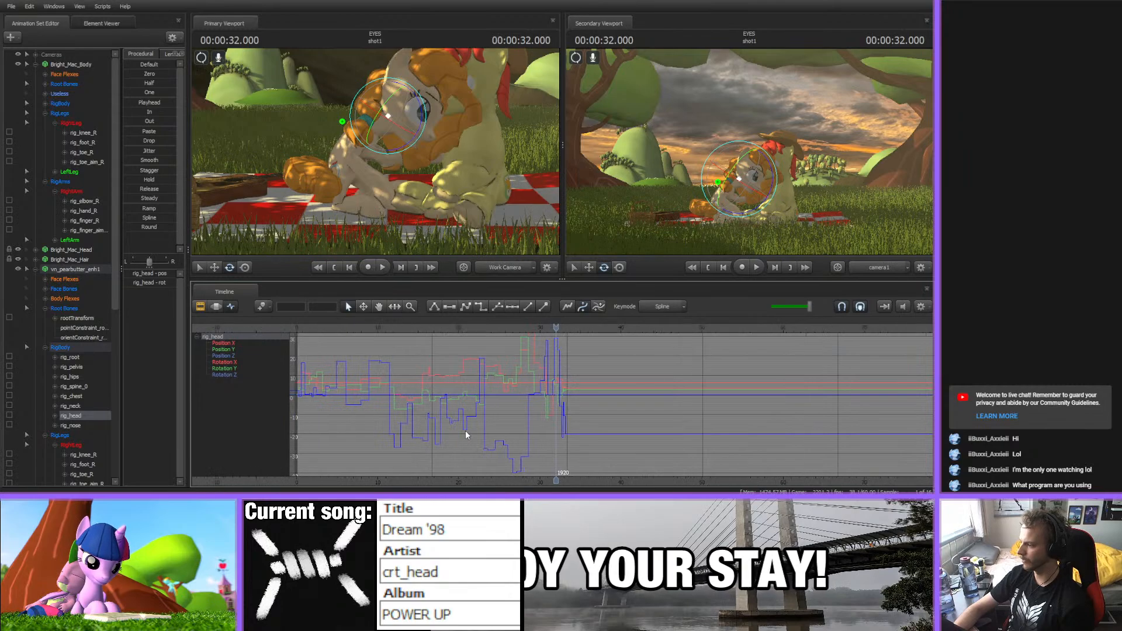
# - Examine vn_pearbutter_enh1's Lower Face flex curves around 00:00:32.000 in the Graph Editor and the Motion Editor
pyautogui.click(46, 279)
pyautogui.click(71, 328)
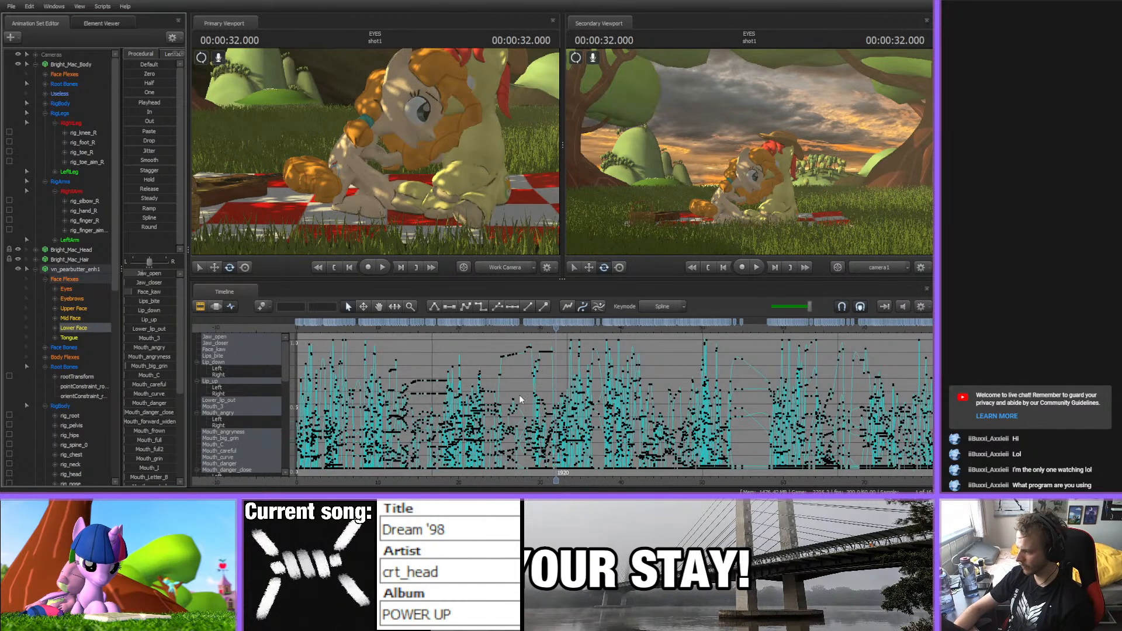
pyautogui.scroll(12, 591, 420)
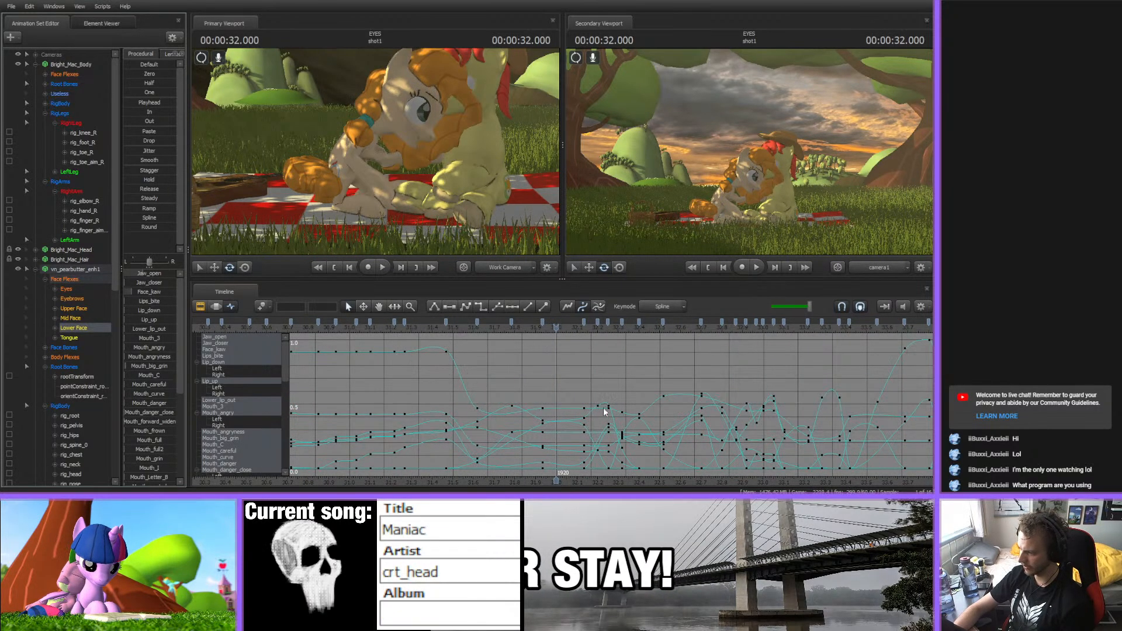
pyautogui.press('F3')
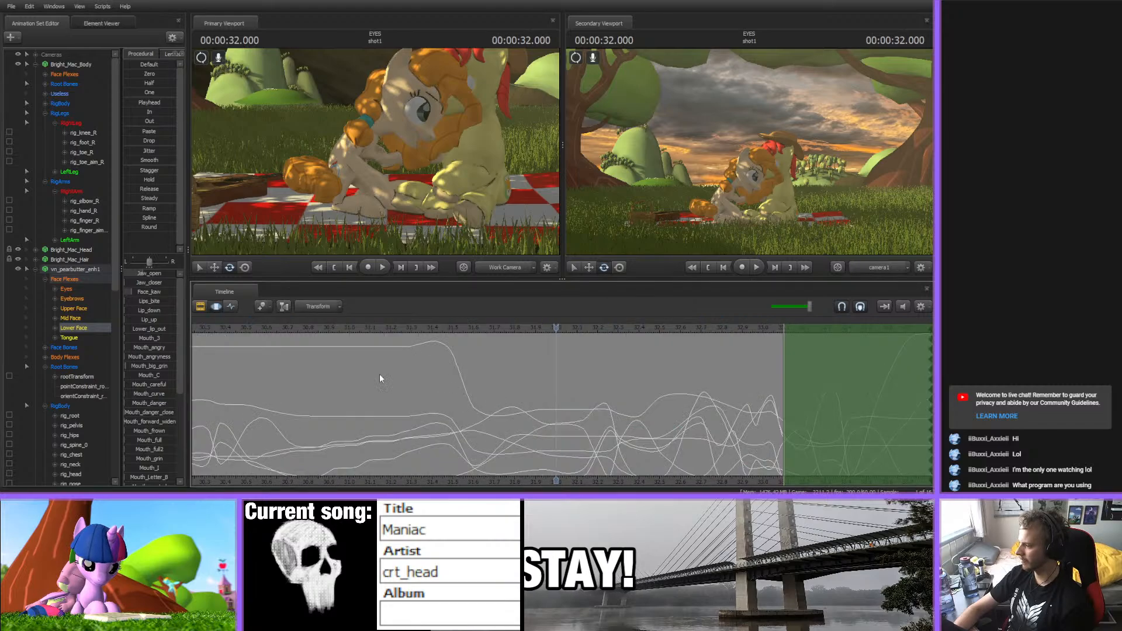
pyautogui.scroll(-5, 560, 439)
pyautogui.scroll(2, 559, 439)
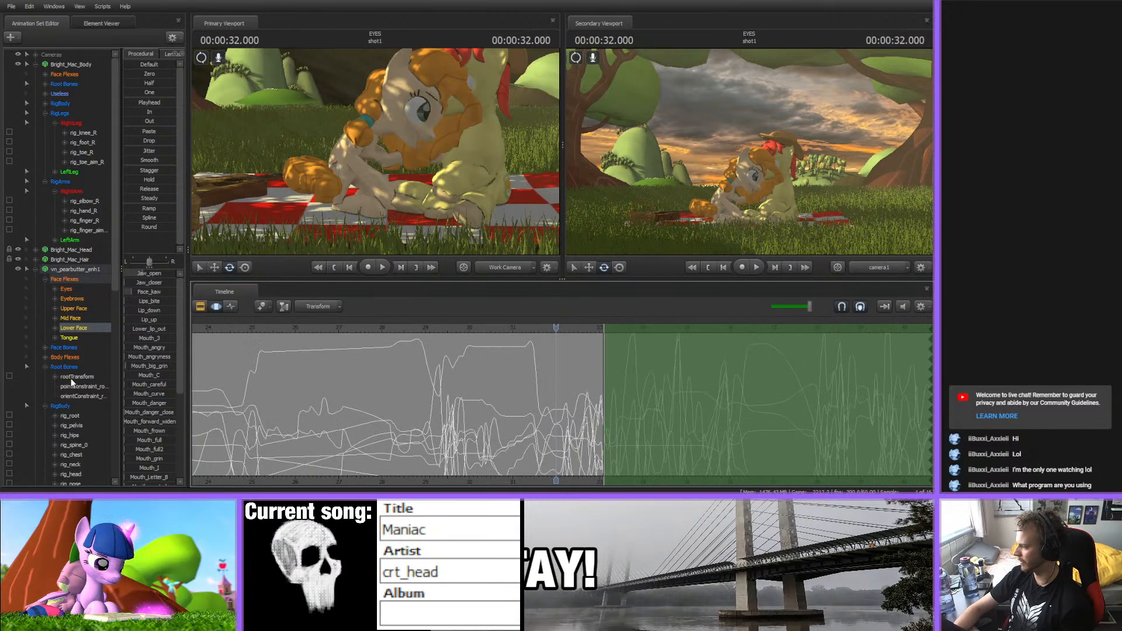
# - Select vn_pearbutter_enh1's RigBody through RigArms groups and examine their stepped pose keys around 00:00:32.000
pyautogui.scroll(-5, 70, 385)
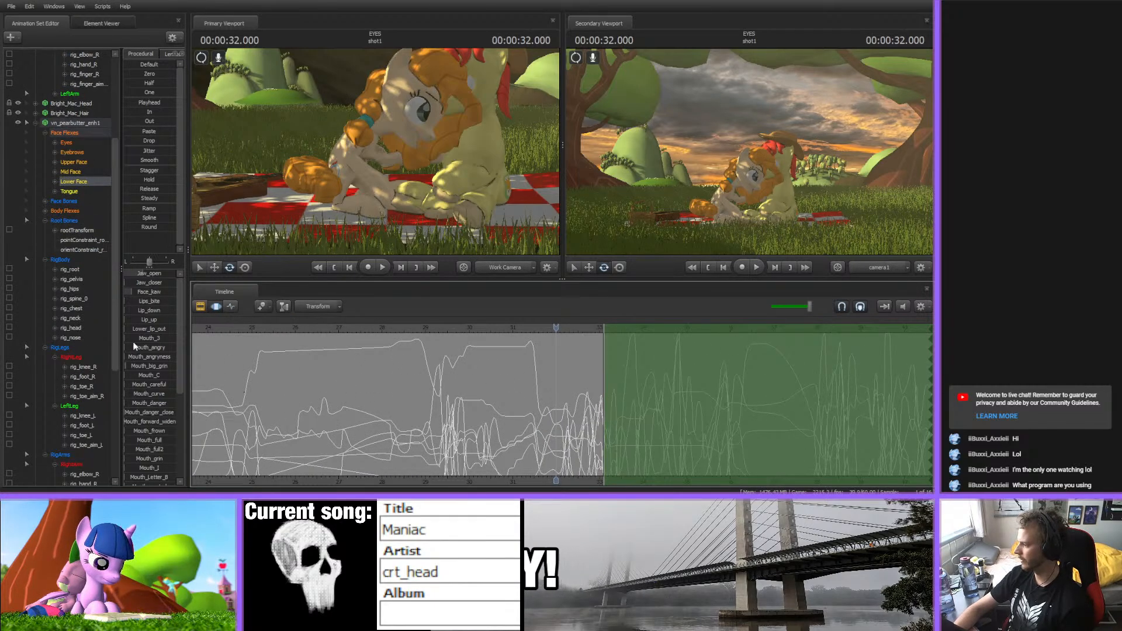
pyautogui.click(60, 260)
pyautogui.keyDown('shift'); pyautogui.click(63, 456); pyautogui.keyUp('shift')
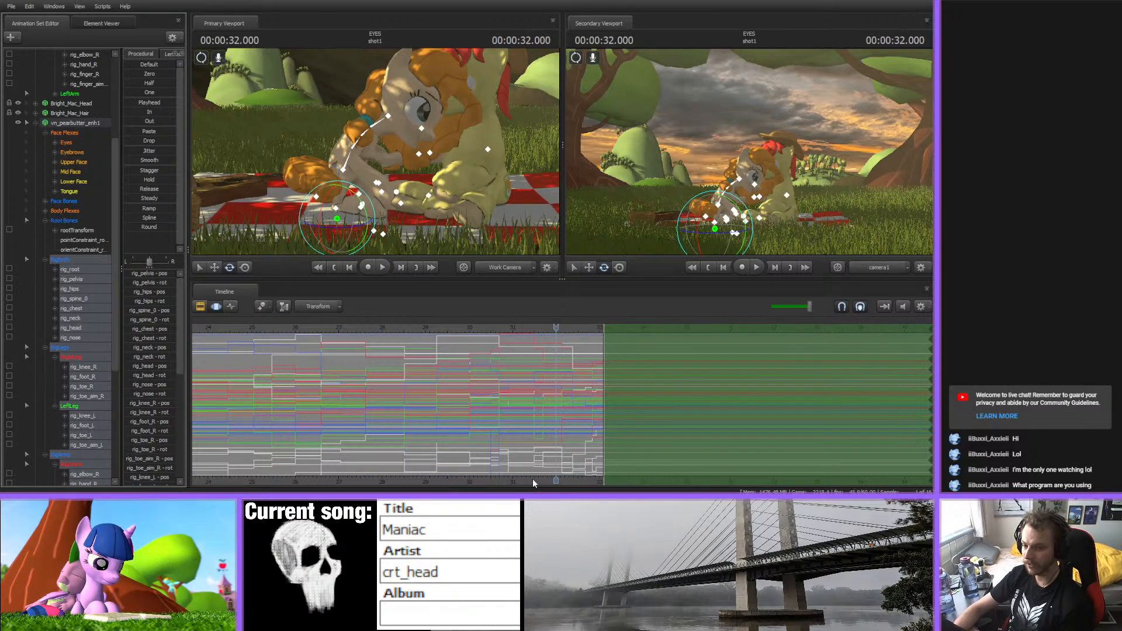
pyautogui.scroll(6, 532, 480)
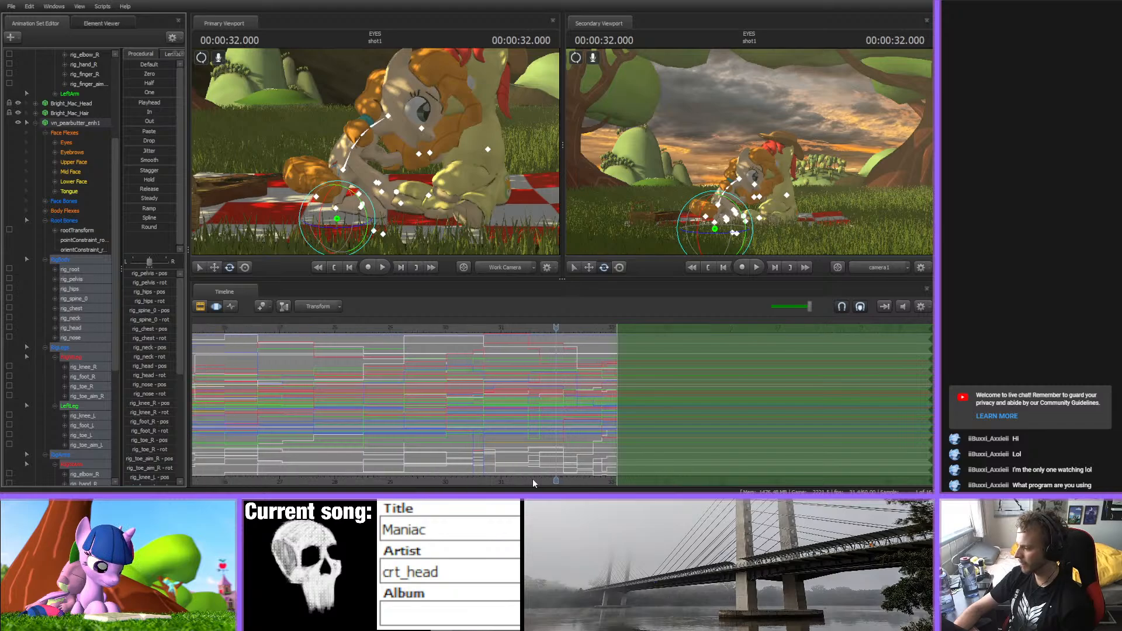
pyautogui.moveTo(505, 480); pyautogui.dragTo(344, 450, button='middle')
pyautogui.scroll(-4, 413, 433)
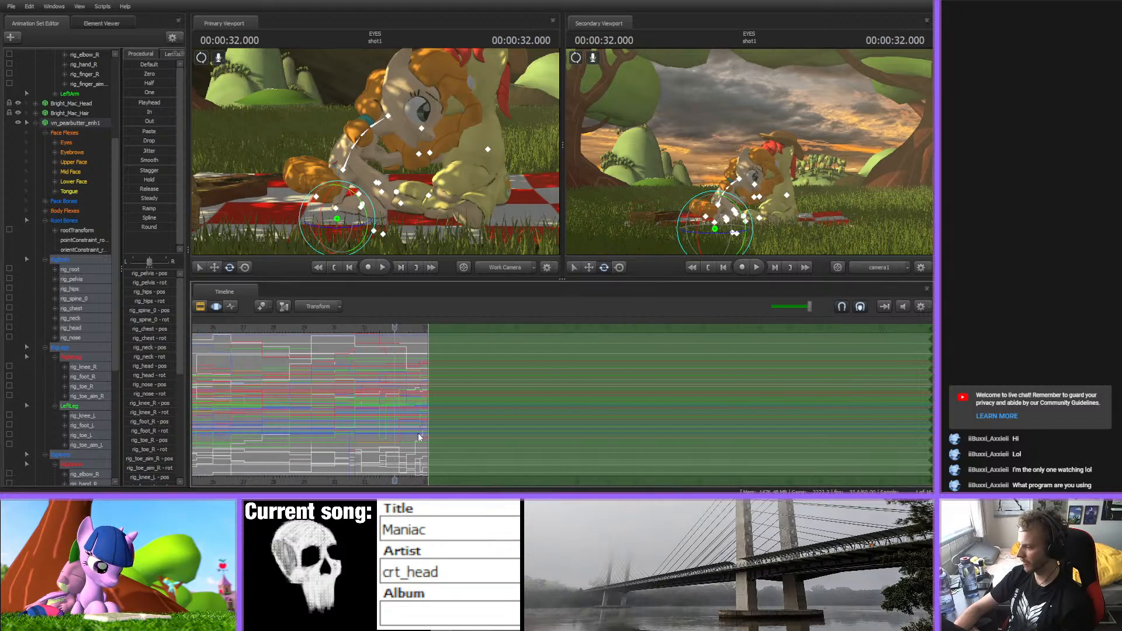
pyautogui.moveTo(415, 479); pyautogui.dragTo(510, 460, button='middle')
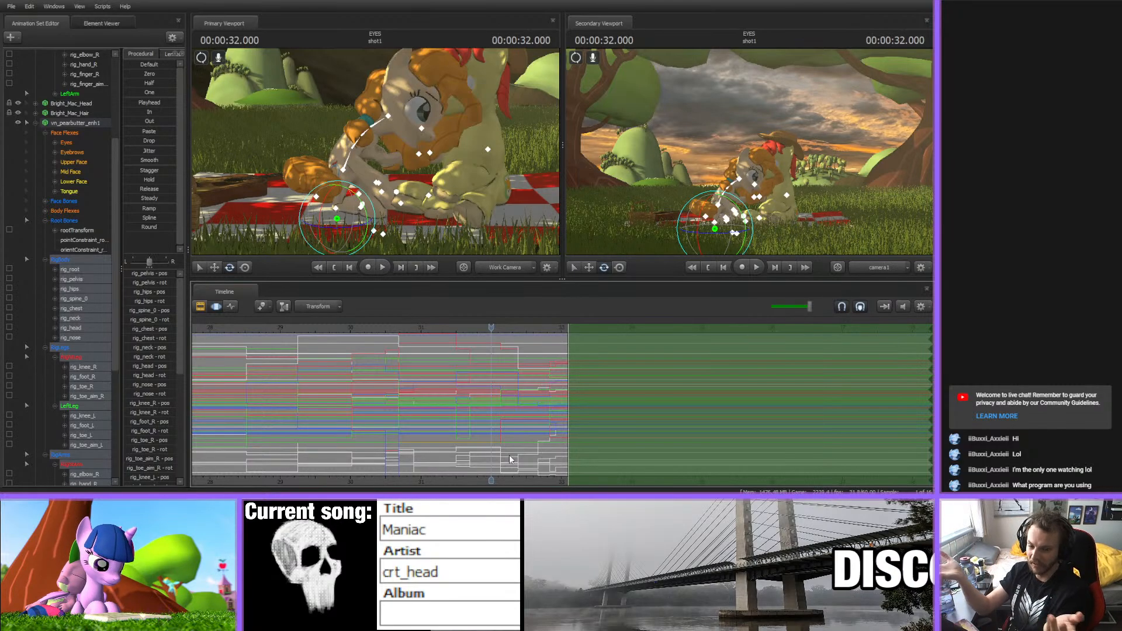
pyautogui.scroll(4, 510, 460)
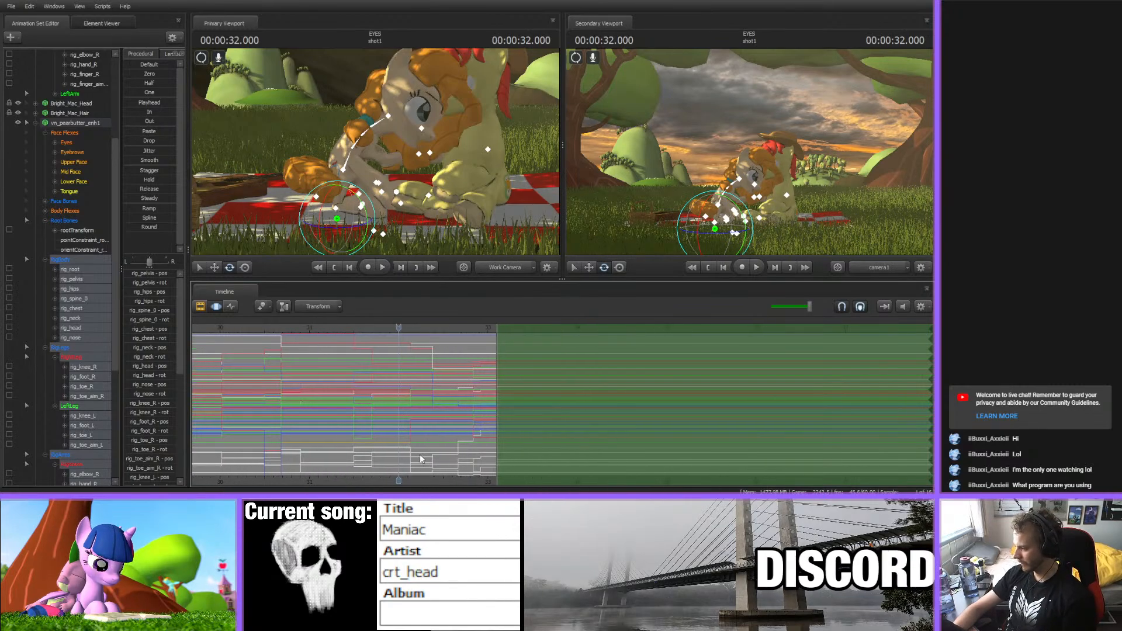
pyautogui.scroll(1, 422, 459)
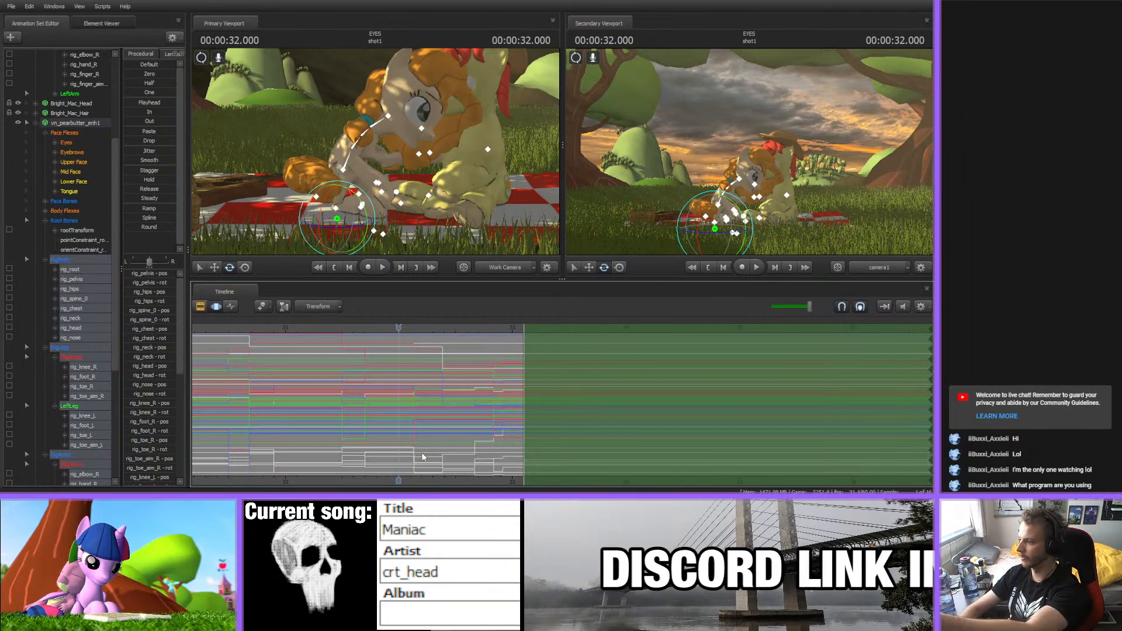
# - Select rig_toe_R and inspect the orange-maned pony's hind hooves at 00:00:33.250
pyautogui.moveTo(474, 154); pyautogui.dragTo(426, 124)
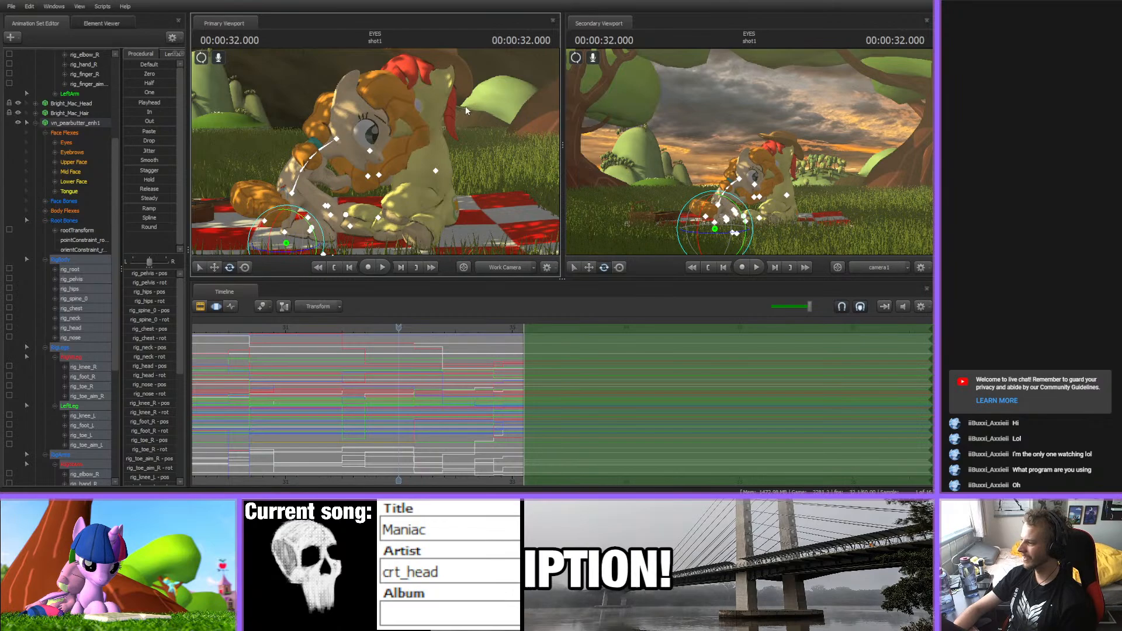
pyautogui.moveTo(468, 110); pyautogui.dragTo(376, 152)
pyautogui.press('w')
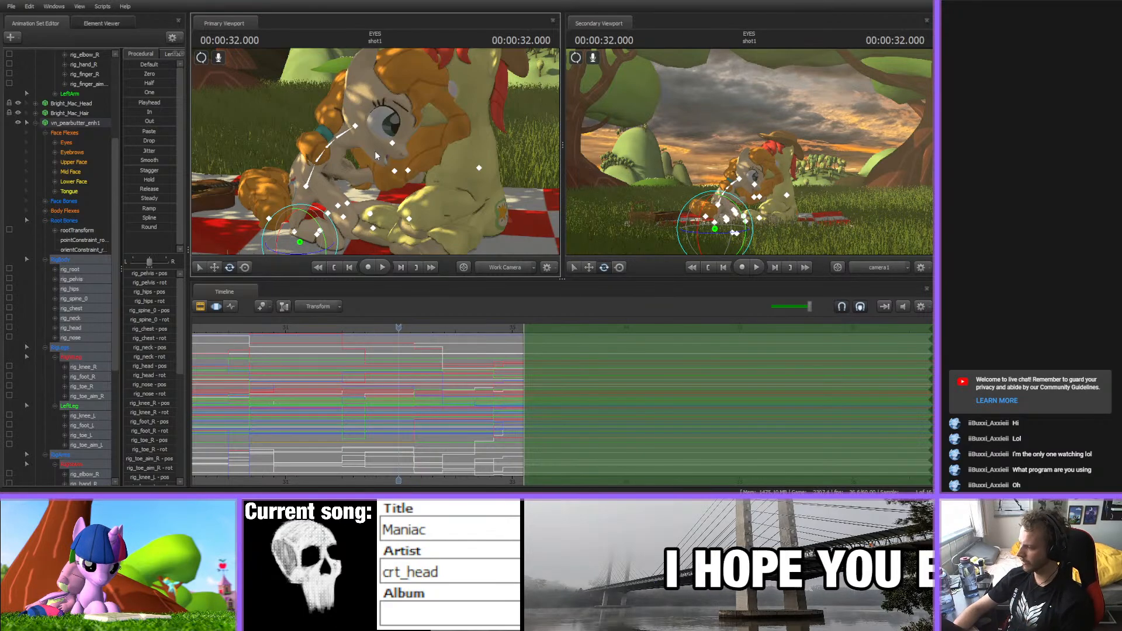
pyautogui.keyDown('alt'); pyautogui.moveTo(375, 151); pyautogui.dragTo(380, 100); pyautogui.keyUp('alt')
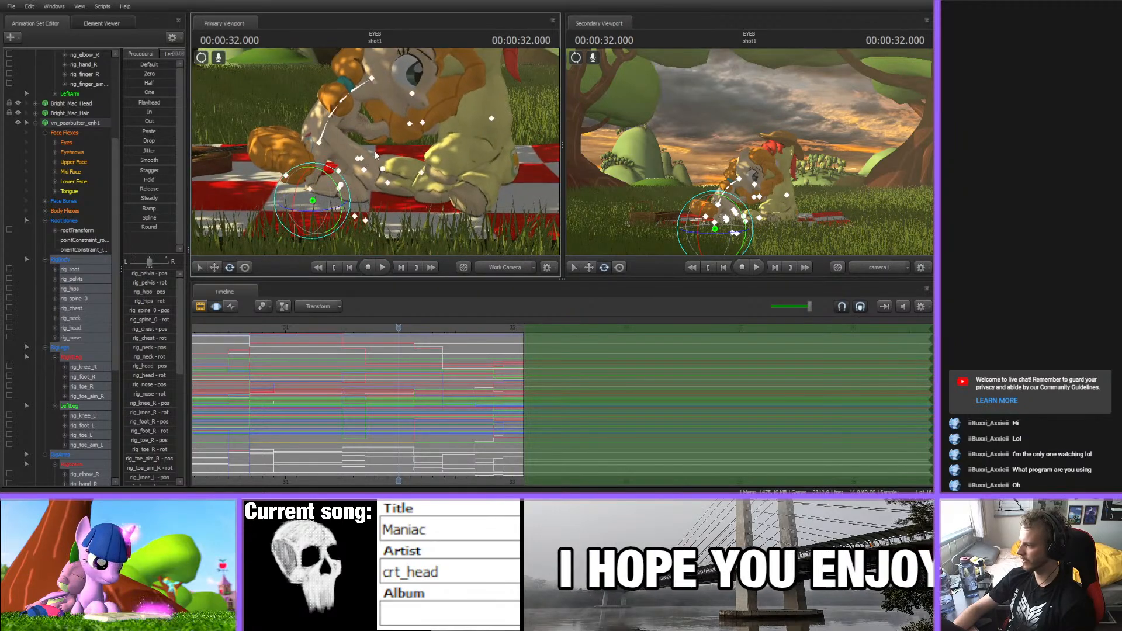
pyautogui.keyDown('ctrl'); pyautogui.click(344, 186); pyautogui.keyUp('ctrl')
pyautogui.moveTo(399, 328); pyautogui.dragTo(541, 328)
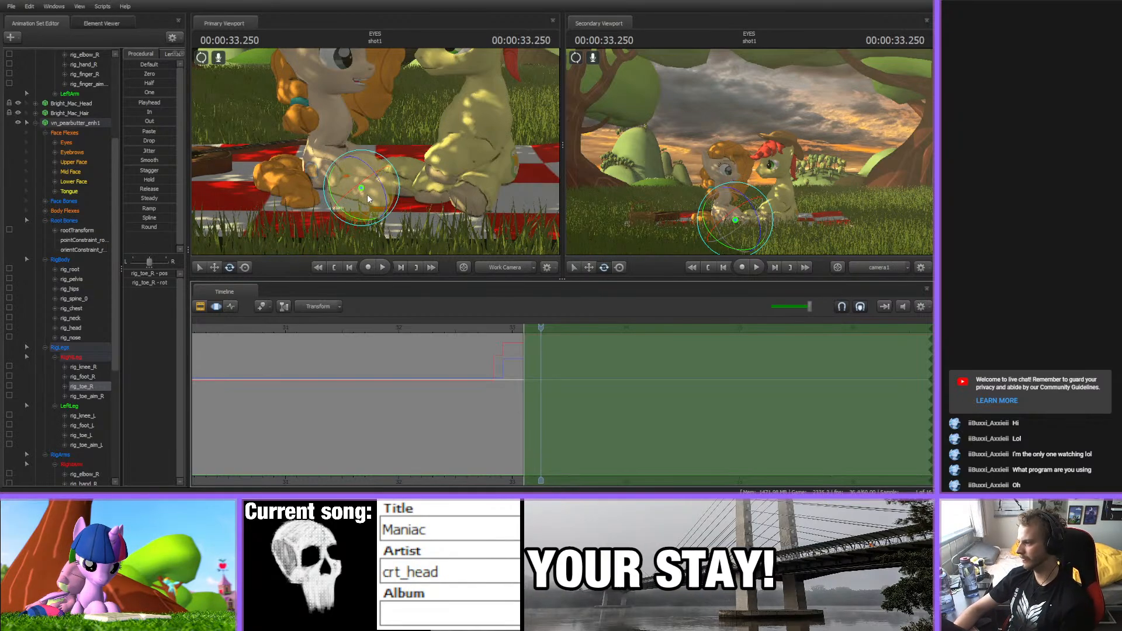
pyautogui.keyDown('alt'); pyautogui.moveTo(429, 164); pyautogui.dragTo(374, 151); pyautogui.keyUp('alt')
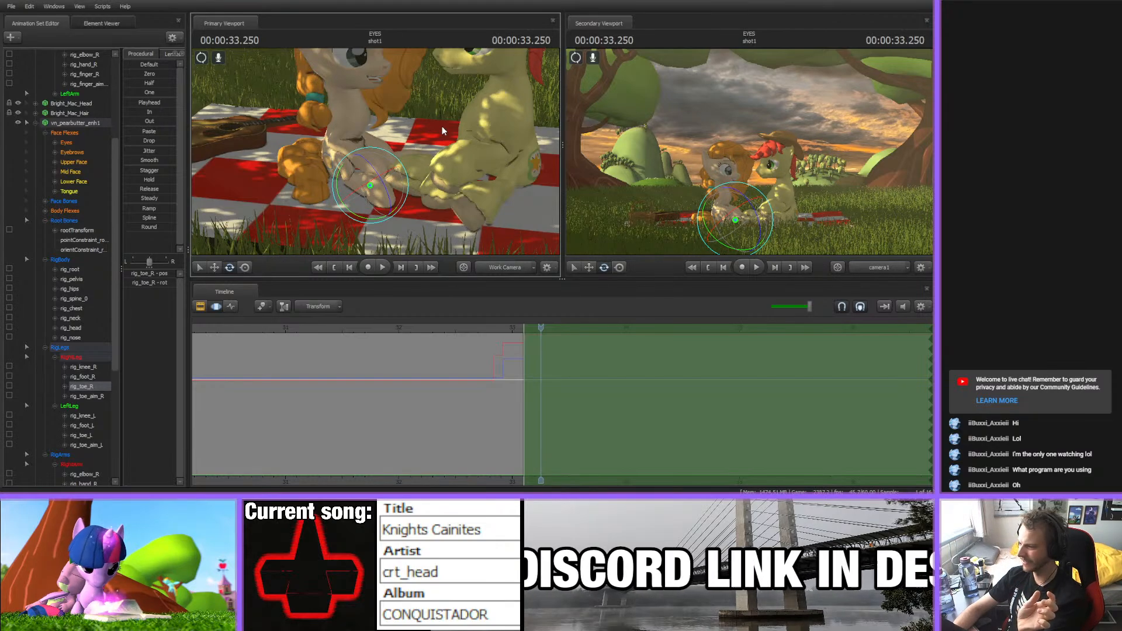
# - Scrub across the rig_toe_R keys up to 00:00:33.300 to check the timing of the hind hoof poses
pyautogui.moveTo(465, 468); pyautogui.dragTo(396, 471, button='middle')
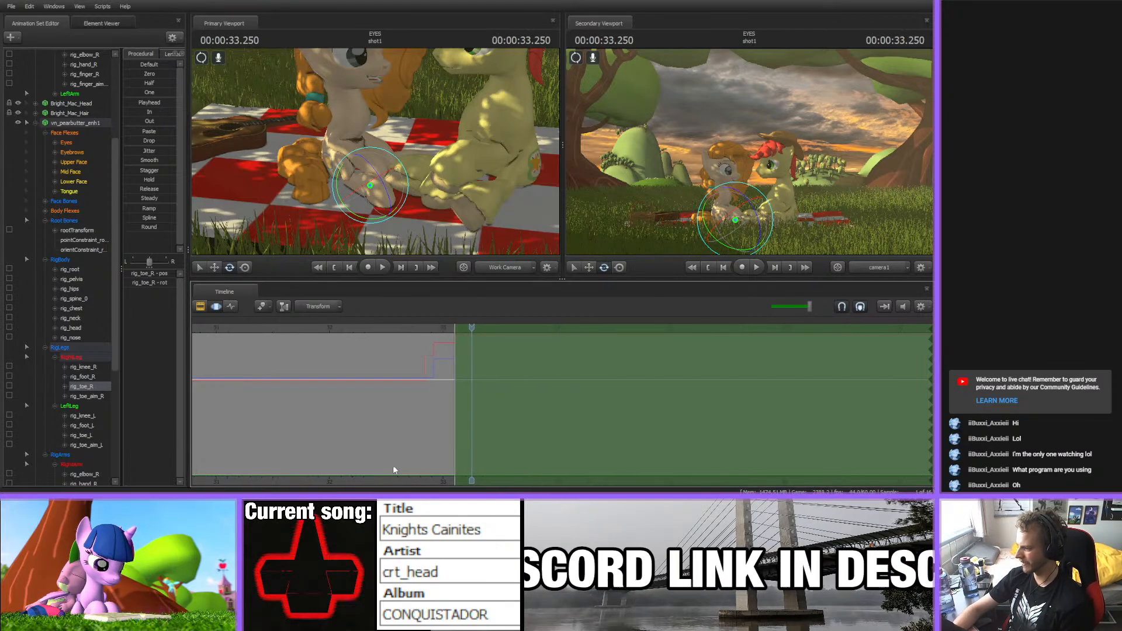
pyautogui.scroll(3, 400, 440)
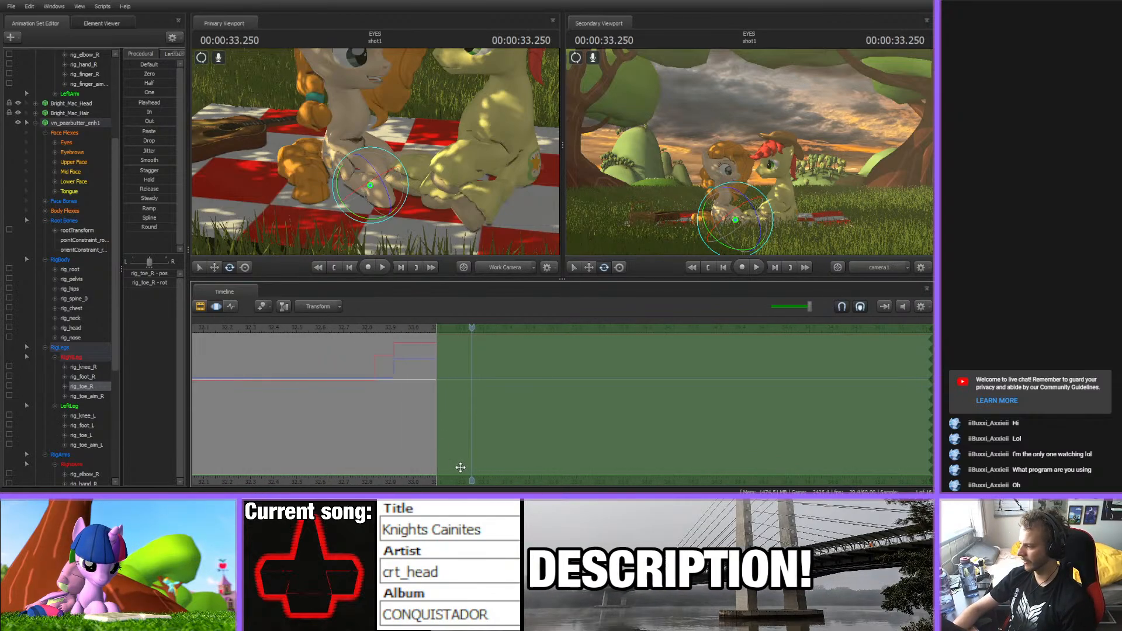
pyautogui.moveTo(454, 467); pyautogui.dragTo(420, 456, button='middle')
pyautogui.scroll(4, 420, 456)
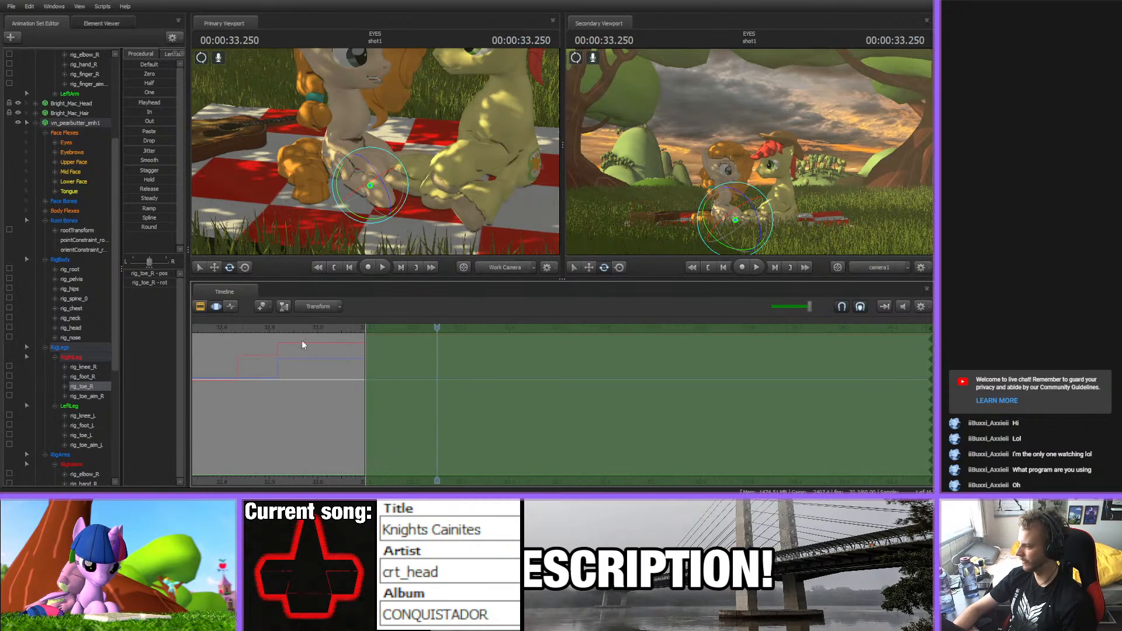
pyautogui.click(240, 327)
pyautogui.moveTo(240, 327); pyautogui.dragTo(461, 330)
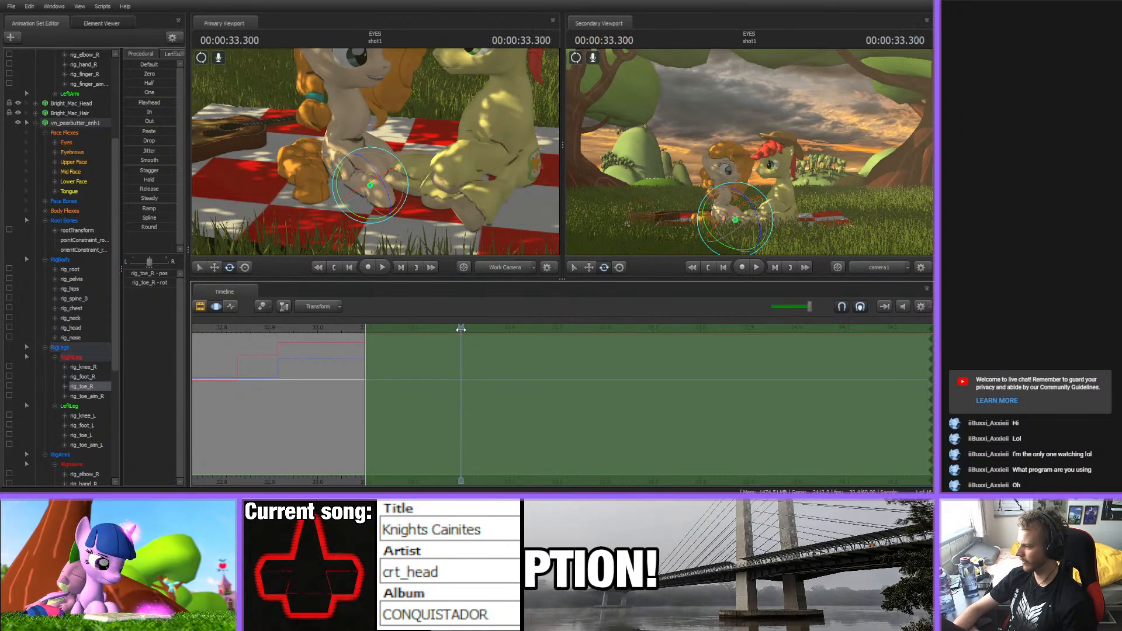
pyautogui.scroll(7, 411, 402)
pyautogui.scroll(-10, 411, 403)
pyautogui.scroll(2, 453, 470)
pyautogui.moveTo(458, 477); pyautogui.dragTo(433, 478)
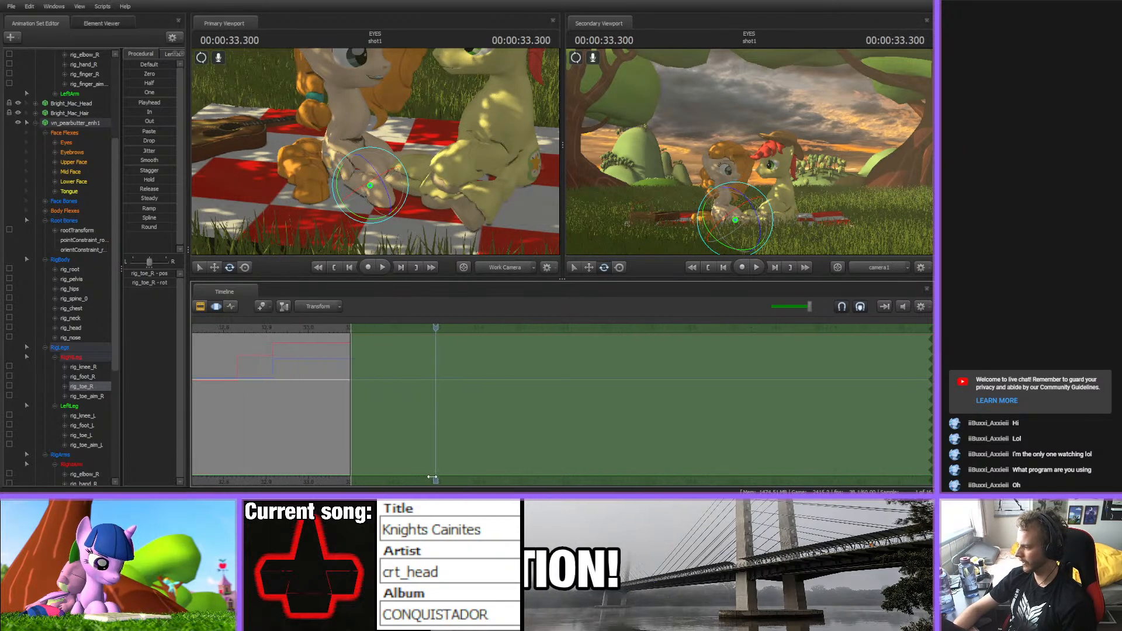
# - Start a new pose at 00:00:33.250 by moving the time selection there and adjusting the position of the orange-maned pony's rig_pelvis
pyautogui.moveTo(339, 330); pyautogui.dragTo(417, 334)
pyautogui.moveTo(352, 363)
pyautogui.mouseDown()
pyautogui.moveTo(402, 364)
pyautogui.moveTo(421, 344)
pyautogui.moveTo(415, 329)
pyautogui.mouseUp()
pyautogui.moveTo(431, 205); pyautogui.dragTo(351, 161)
pyautogui.press('w')
pyautogui.press('s')
pyautogui.keyDown('ctrl'); pyautogui.click(339, 164); pyautogui.keyUp('ctrl')
pyautogui.press('w')
pyautogui.press('ctrl')
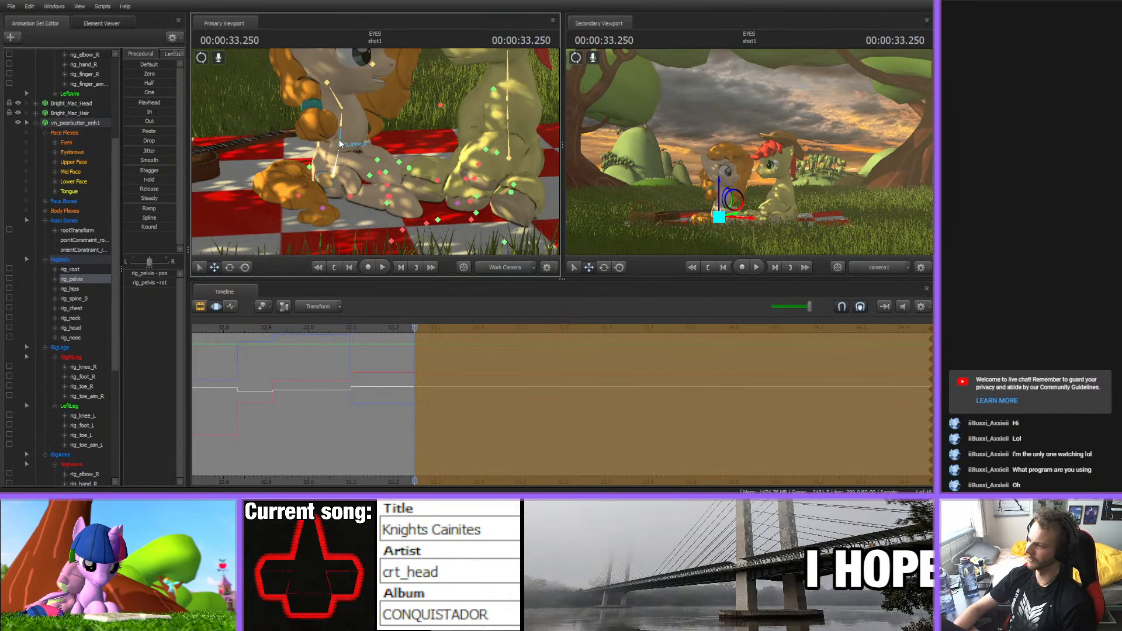
# - Rotate the orange-maned pony's spine controls and rig_neck to shift her upper body at 00:00:33.250
pyautogui.keyDown('ctrl'); pyautogui.click(339, 140); pyautogui.keyUp('ctrl')
pyautogui.press('e')
pyautogui.moveTo(358, 124); pyautogui.dragTo(363, 78)
pyautogui.keyDown('ctrl'); pyautogui.click(343, 122); pyautogui.keyUp('ctrl')
pyautogui.keyDown('ctrl'); pyautogui.click(341, 104); pyautogui.keyUp('ctrl')
# - Rotate rig_head to adjust the orange-maned pony's head at 00:00:33.250 and commit the pose
pyautogui.moveTo(446, 135); pyautogui.dragTo(374, 153)
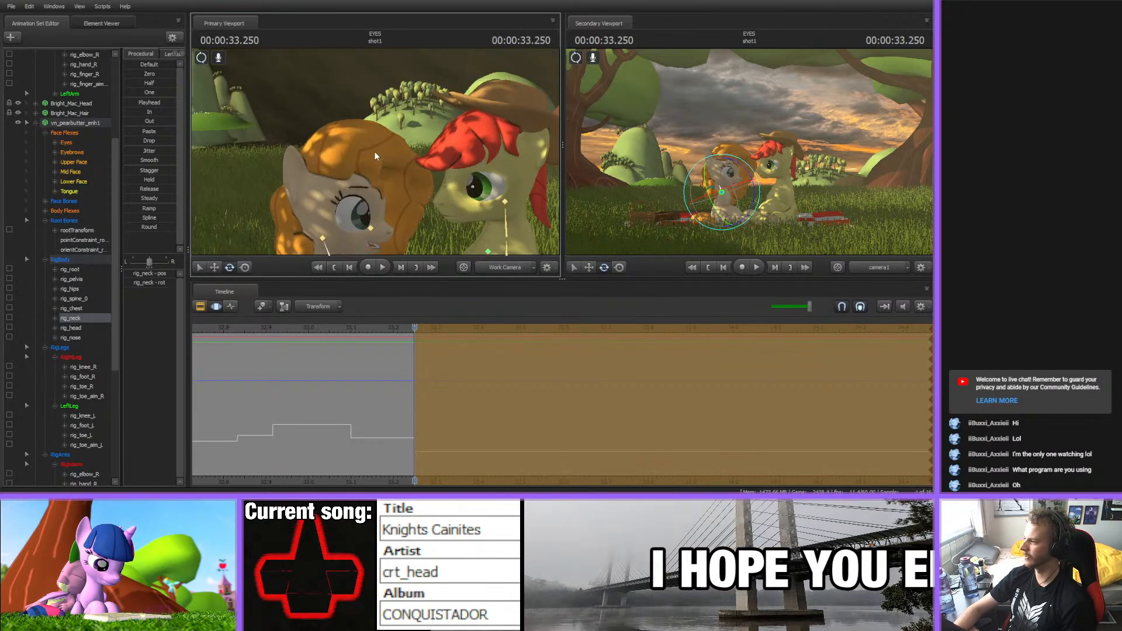
pyautogui.keyDown('ctrl'); pyautogui.click(322, 238); pyautogui.keyUp('ctrl')
pyautogui.moveTo(323, 236); pyautogui.dragTo(376, 153)
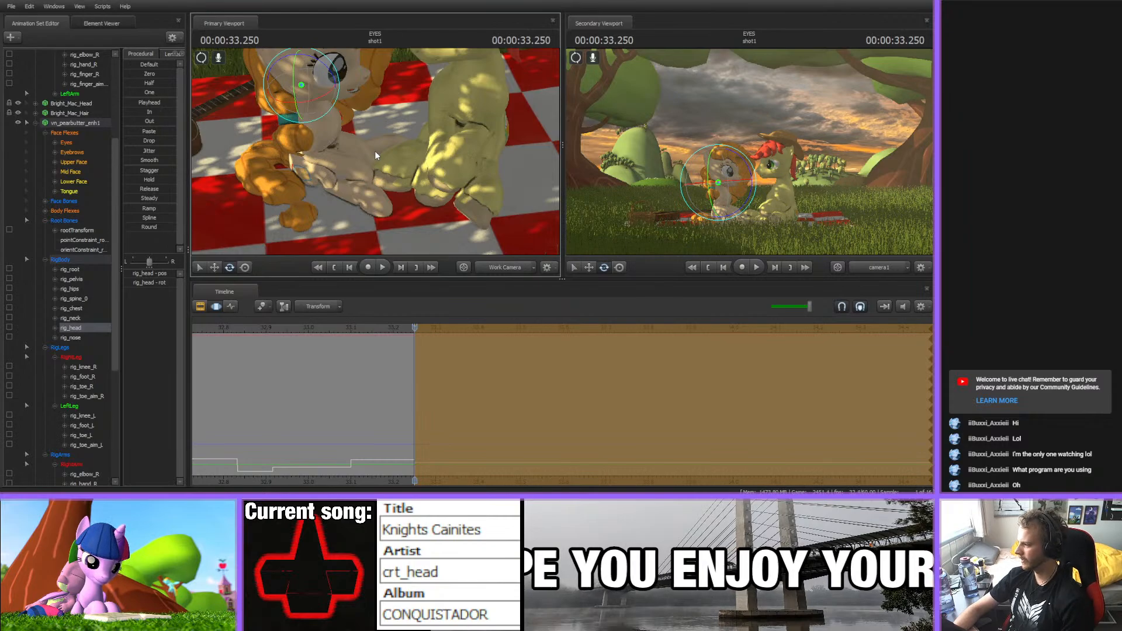
pyautogui.moveTo(378, 150); pyautogui.dragTo(378, 150)
pyautogui.press('ctrl')
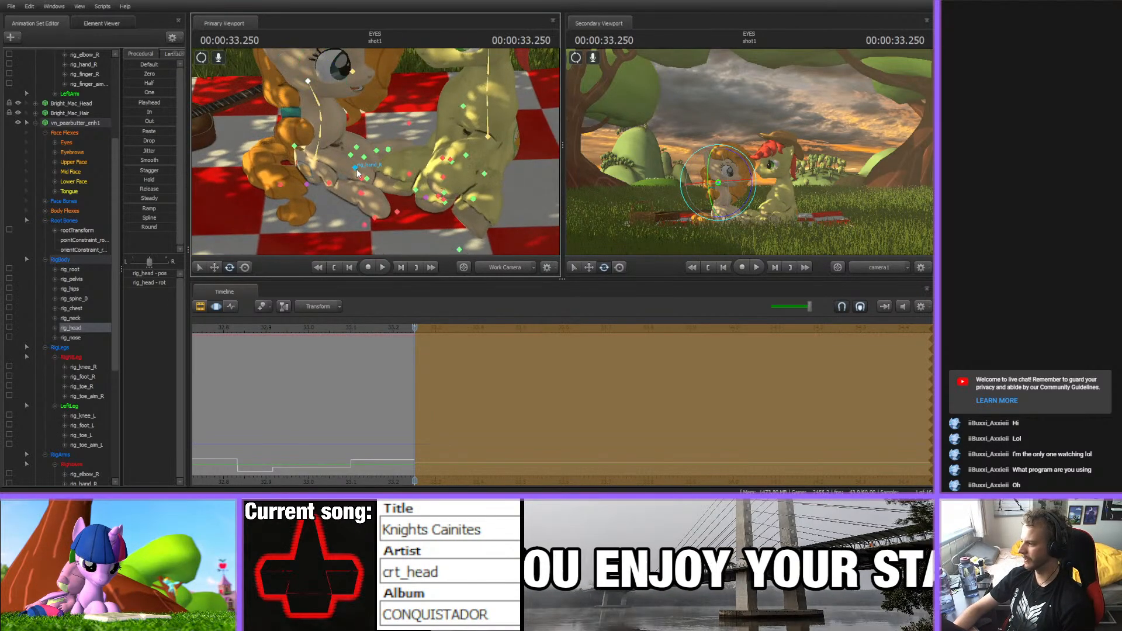
pyautogui.moveTo(357, 153); pyautogui.dragTo(373, 154)
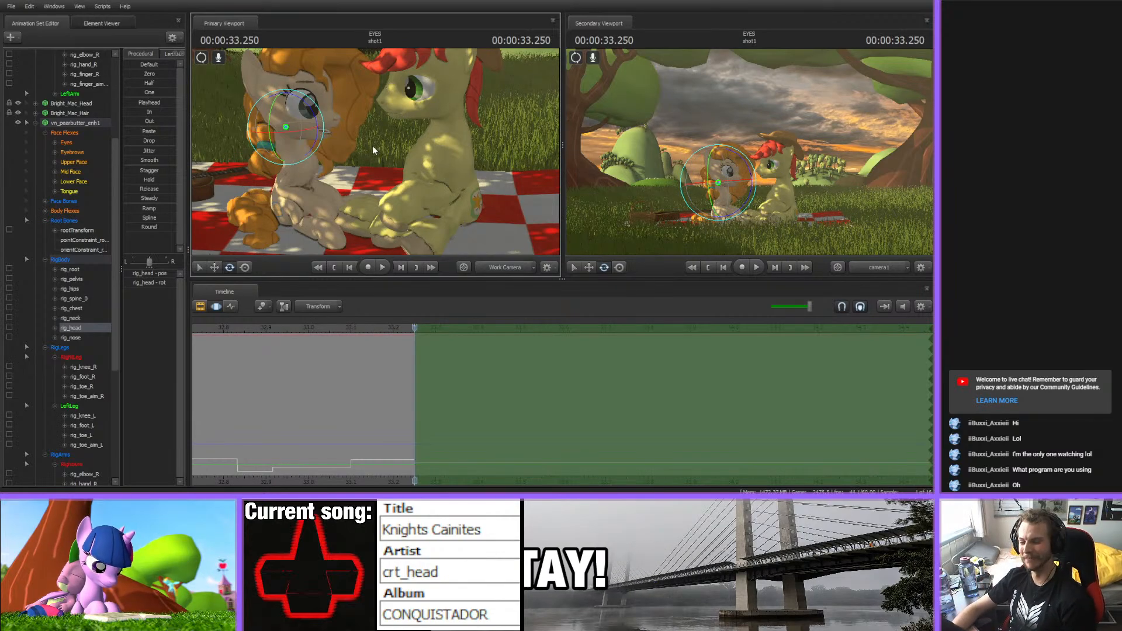
# - Play back the orange-maned pony's hug and settling poses from 00:00:29.800, replaying them past the last pose at 00:00:33.250
pyautogui.keyDown('alt'); pyautogui.moveTo(377, 147); pyautogui.dragTo(388, 159); pyautogui.keyUp('alt')
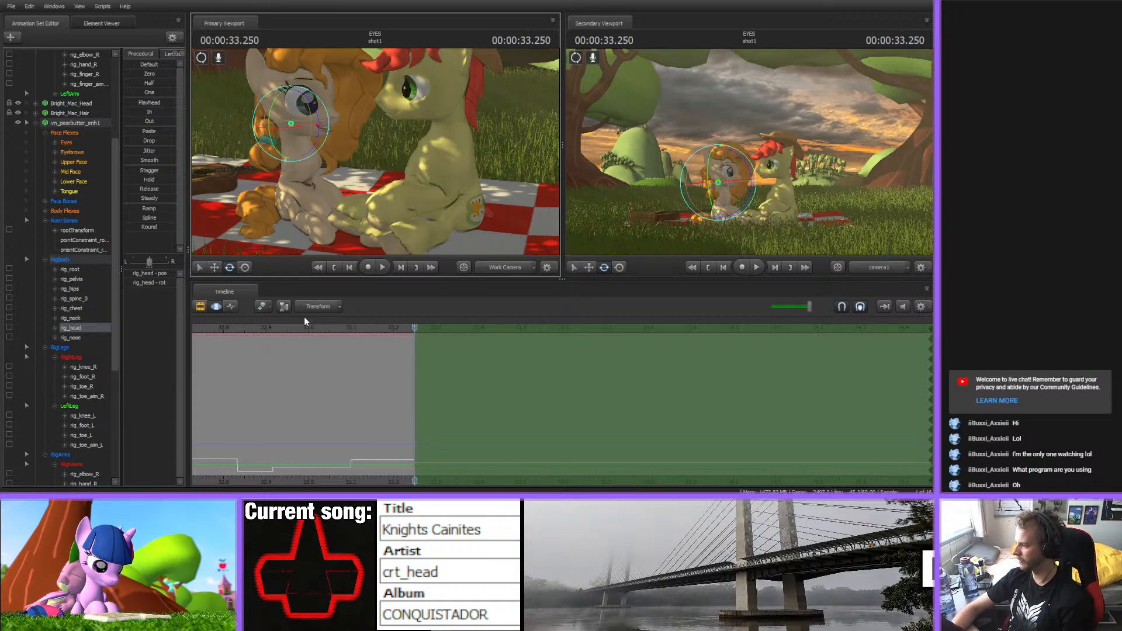
pyautogui.moveTo(340, 475); pyautogui.dragTo(474, 457, button='middle')
pyautogui.scroll(-10, 475, 457)
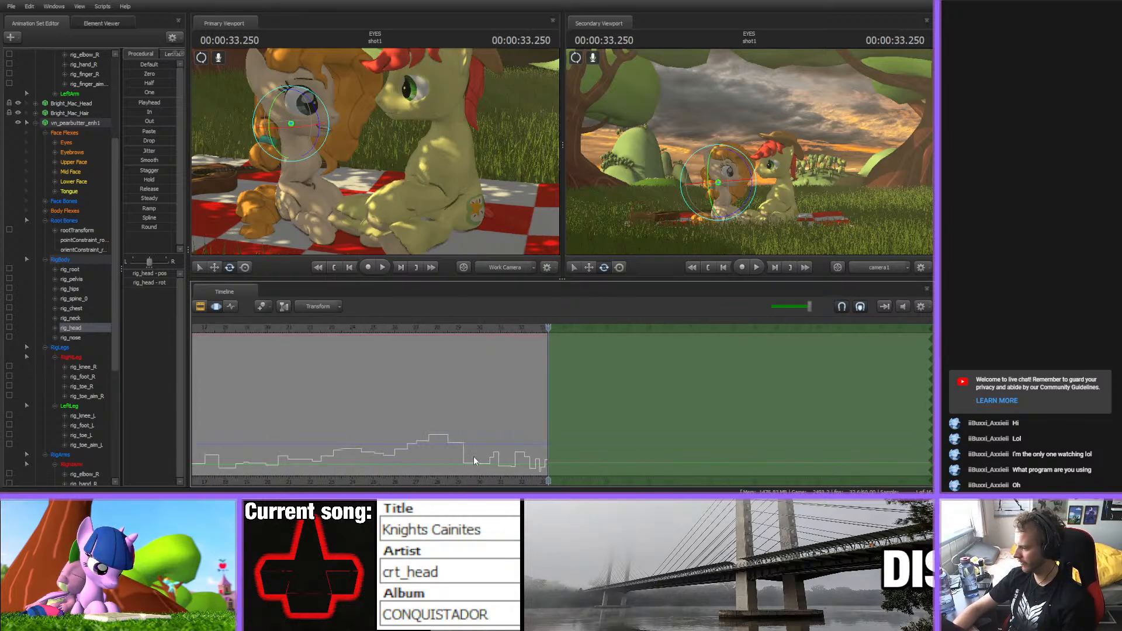
pyautogui.scroll(6, 474, 460)
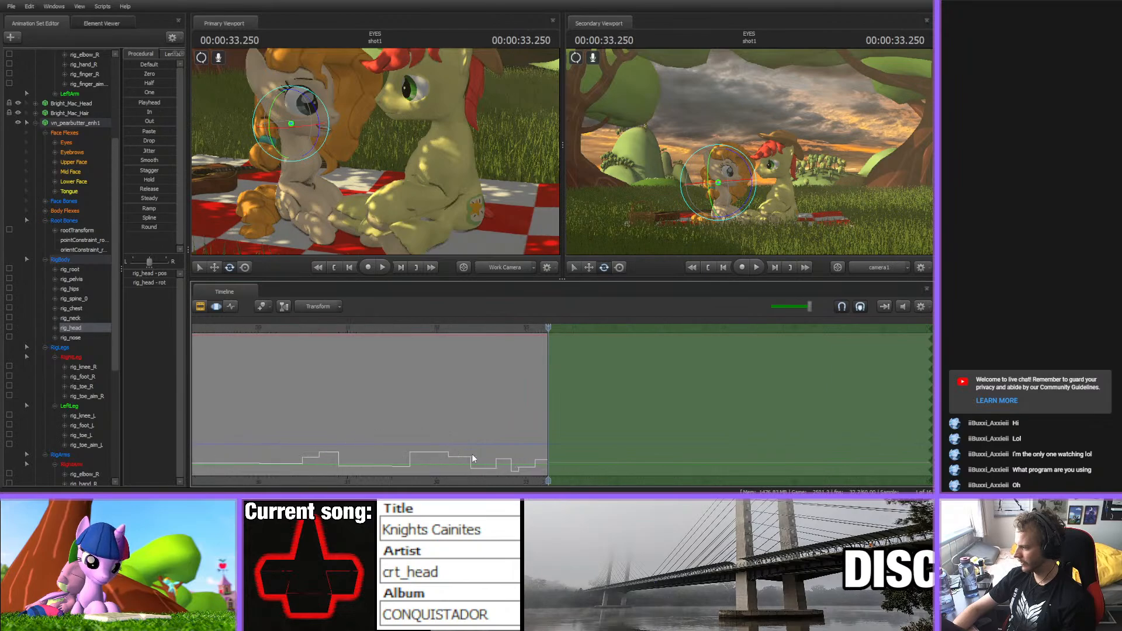
pyautogui.scroll(-3, 486, 385)
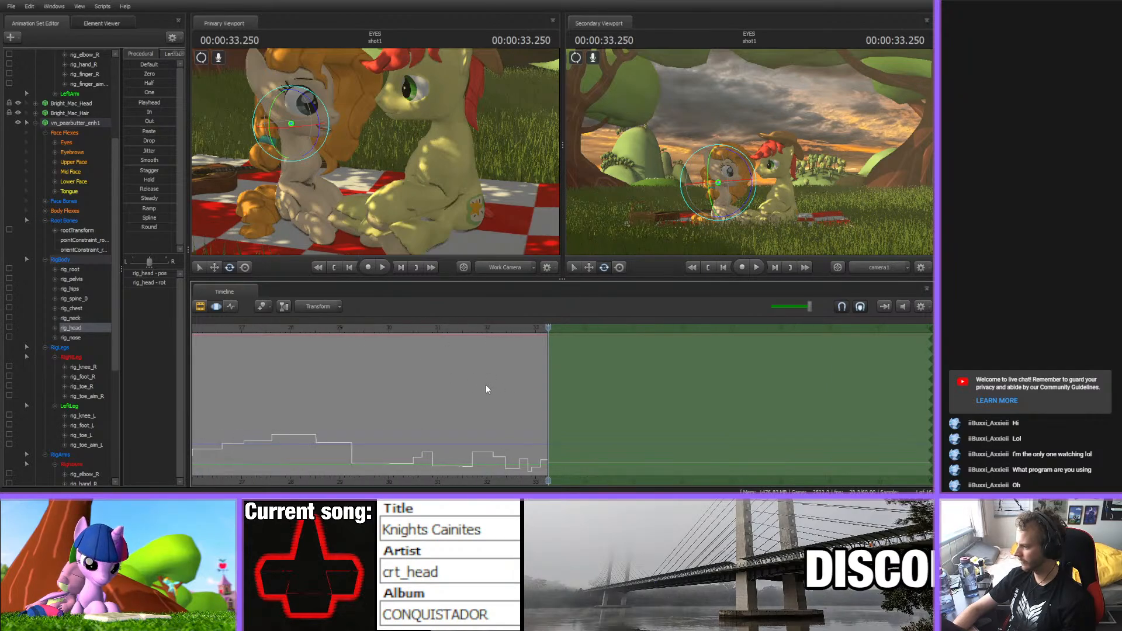
pyautogui.click(379, 337)
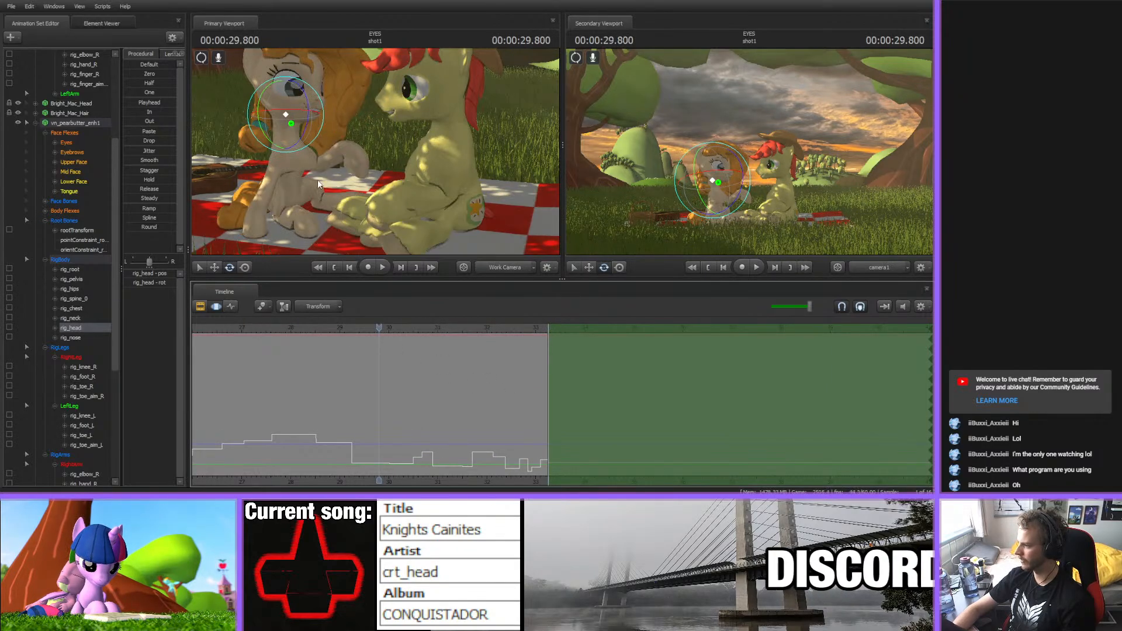
pyautogui.press('space')
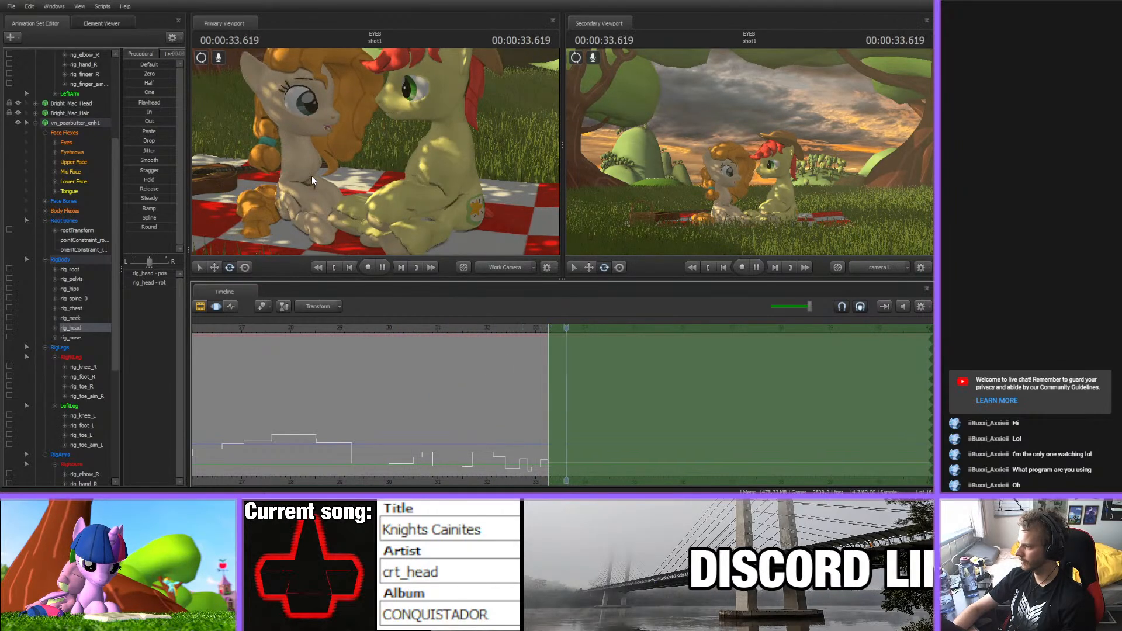
pyautogui.click(422, 330)
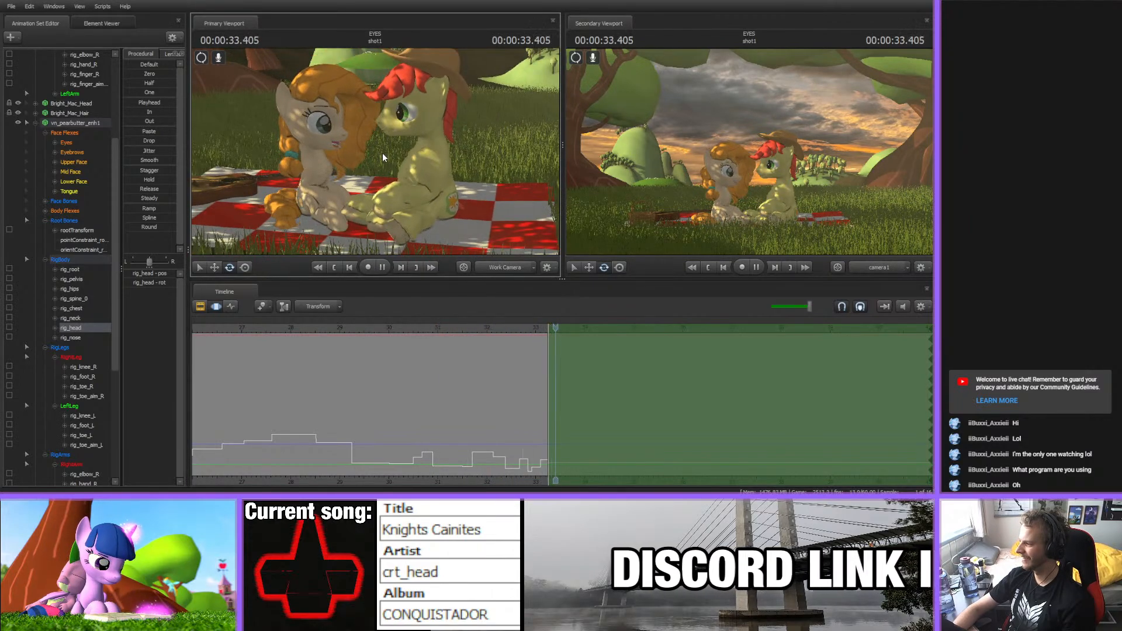
pyautogui.click(402, 332)
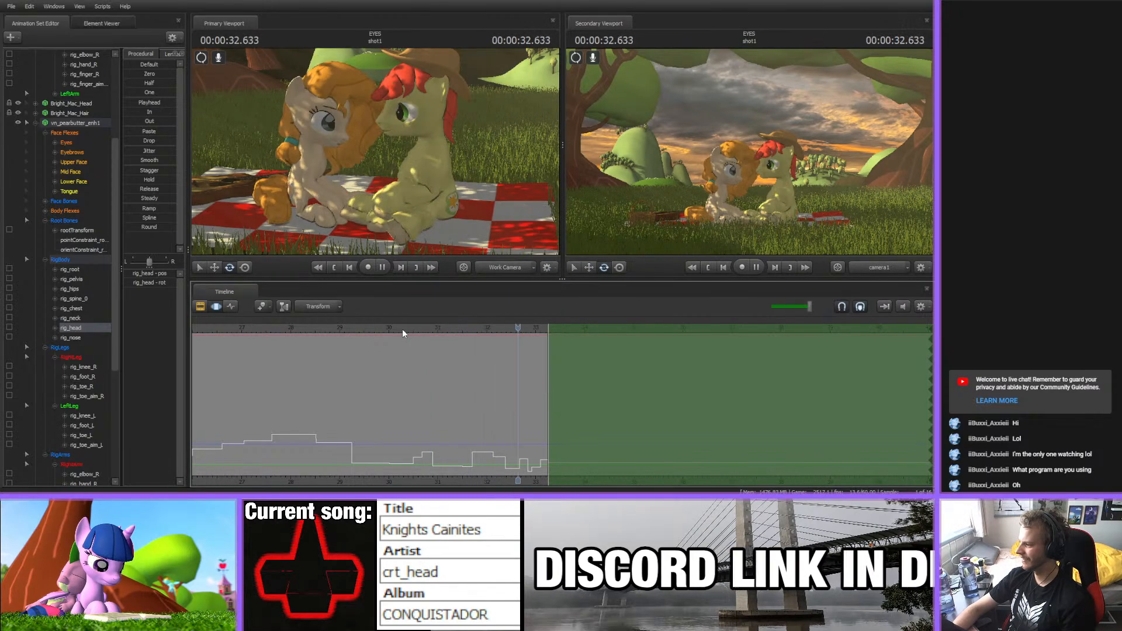
pyautogui.press('space')
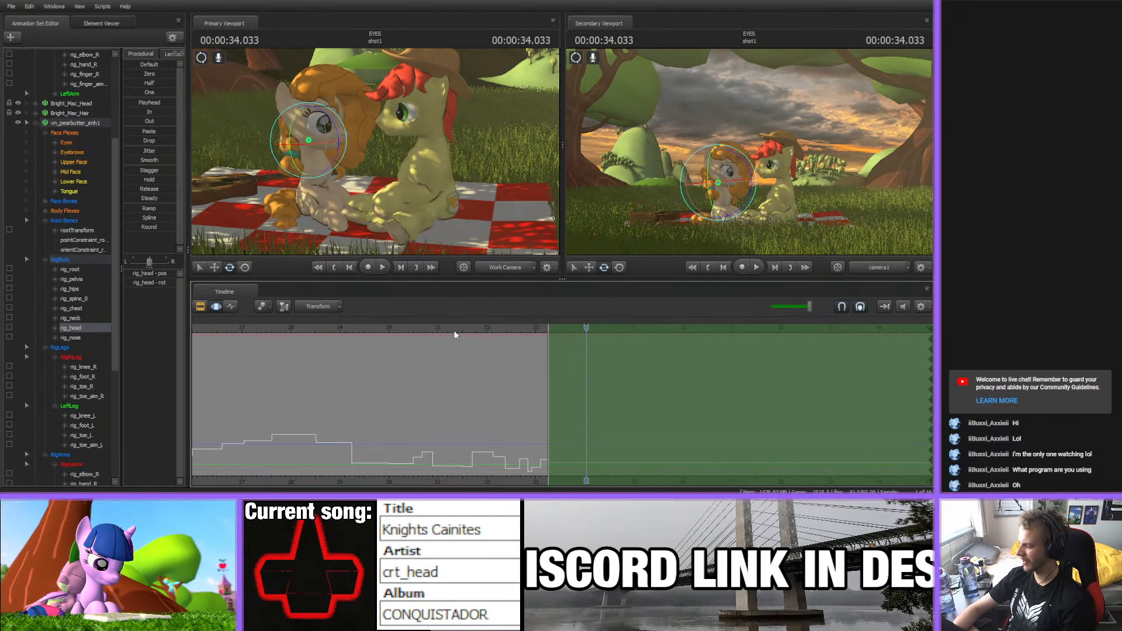
# - Play shot1 from its beginning through about 00:00:20.783 to review the pony's overall blocking from a wider work camera view
pyautogui.scroll(-6, 494, 426)
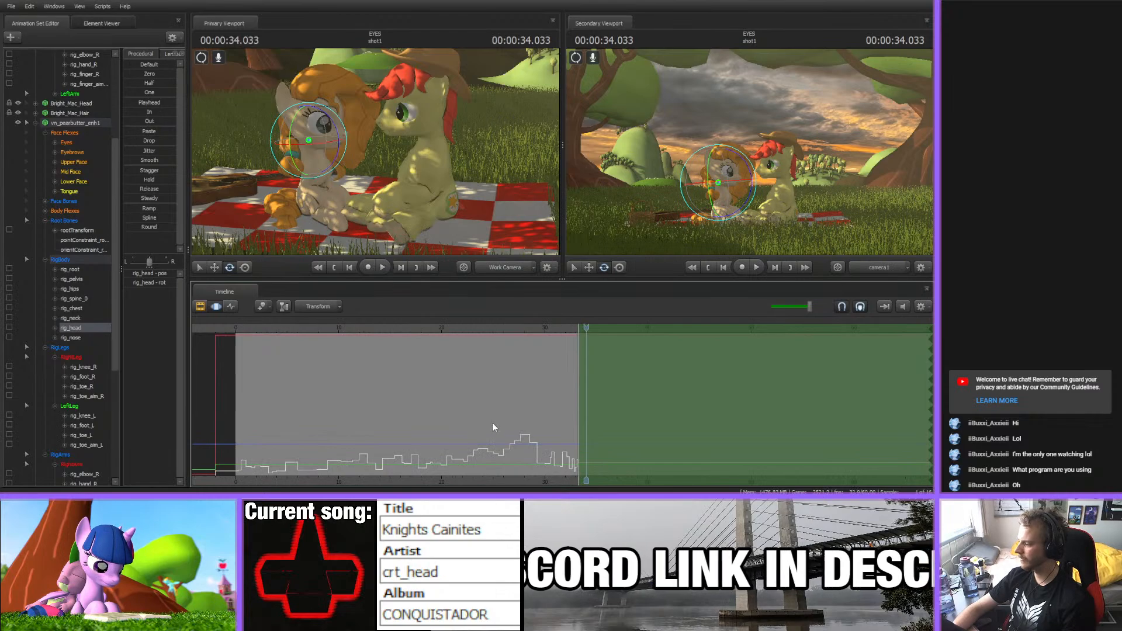
pyautogui.moveTo(479, 458); pyautogui.dragTo(513, 482, button='middle')
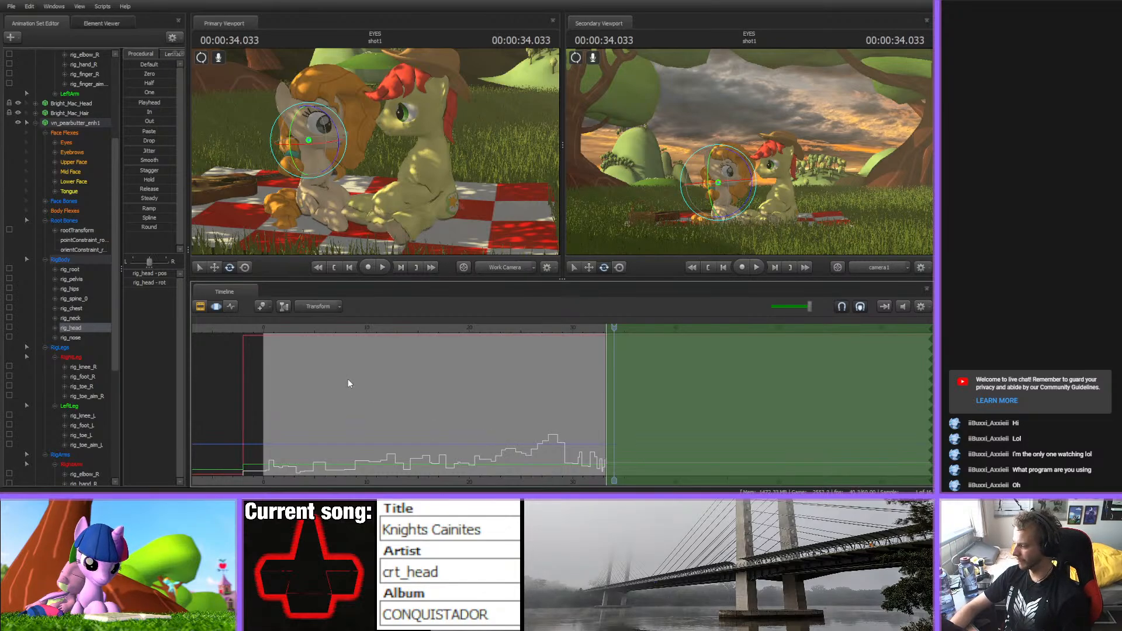
pyautogui.click(260, 329)
pyautogui.press('space')
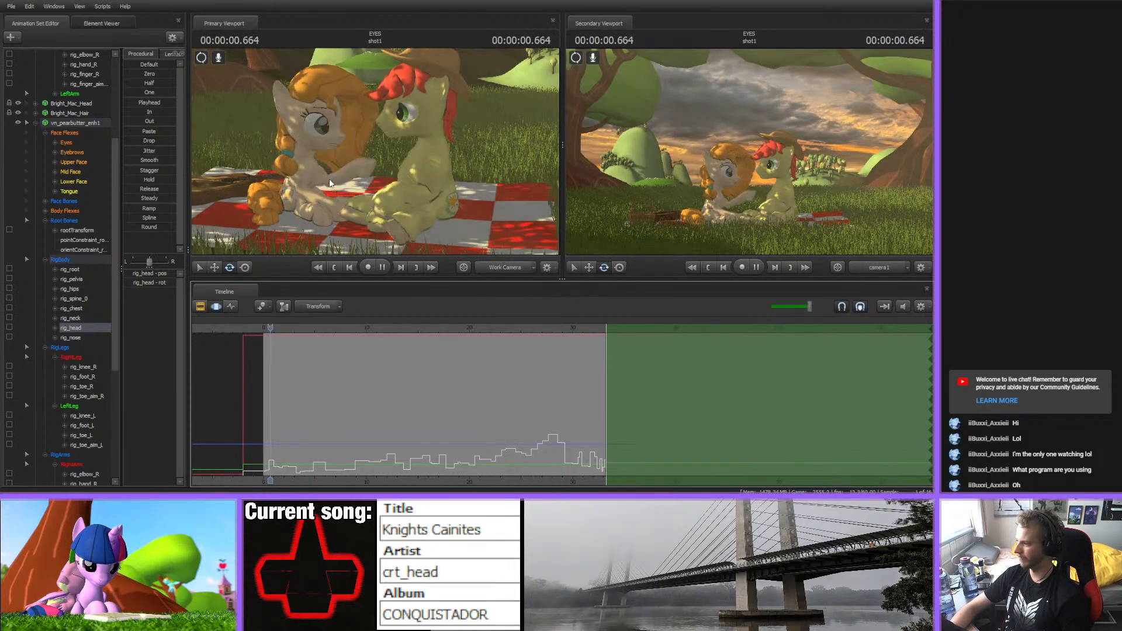
pyautogui.press('space')
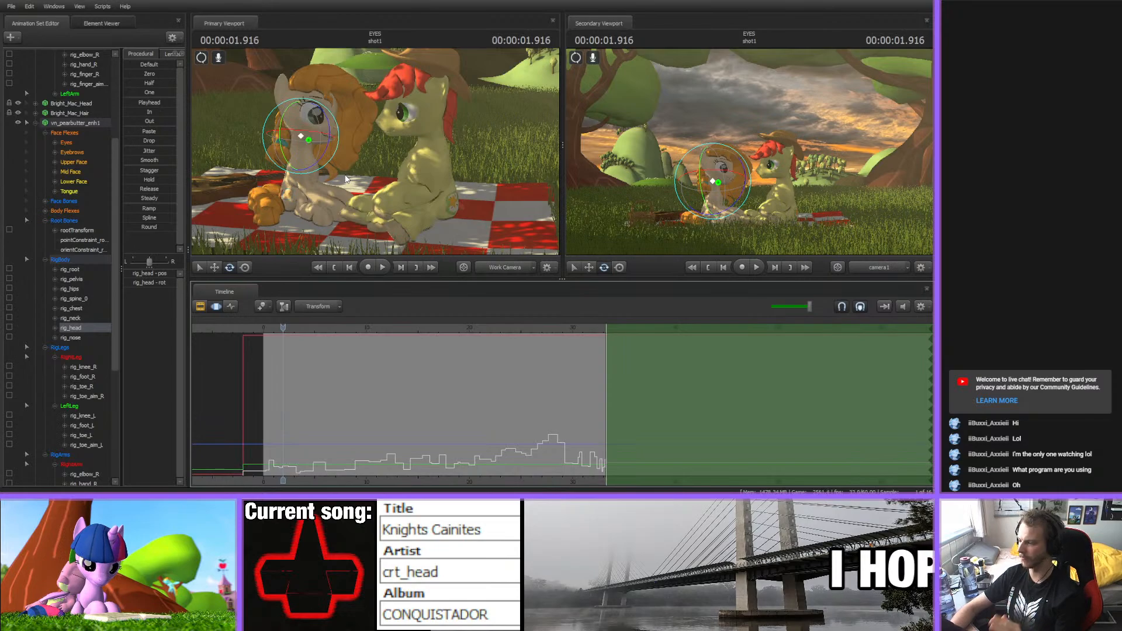
pyautogui.moveTo(376, 167); pyautogui.dragTo(375, 152)
pyautogui.press('w')
pyautogui.press('s')
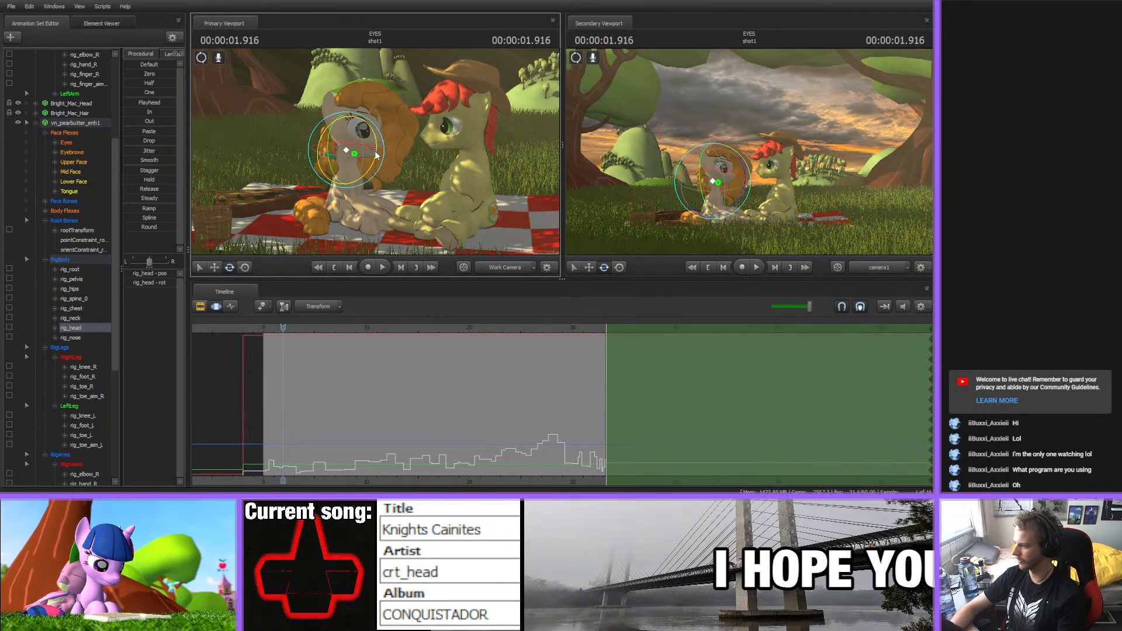
pyautogui.press('space')
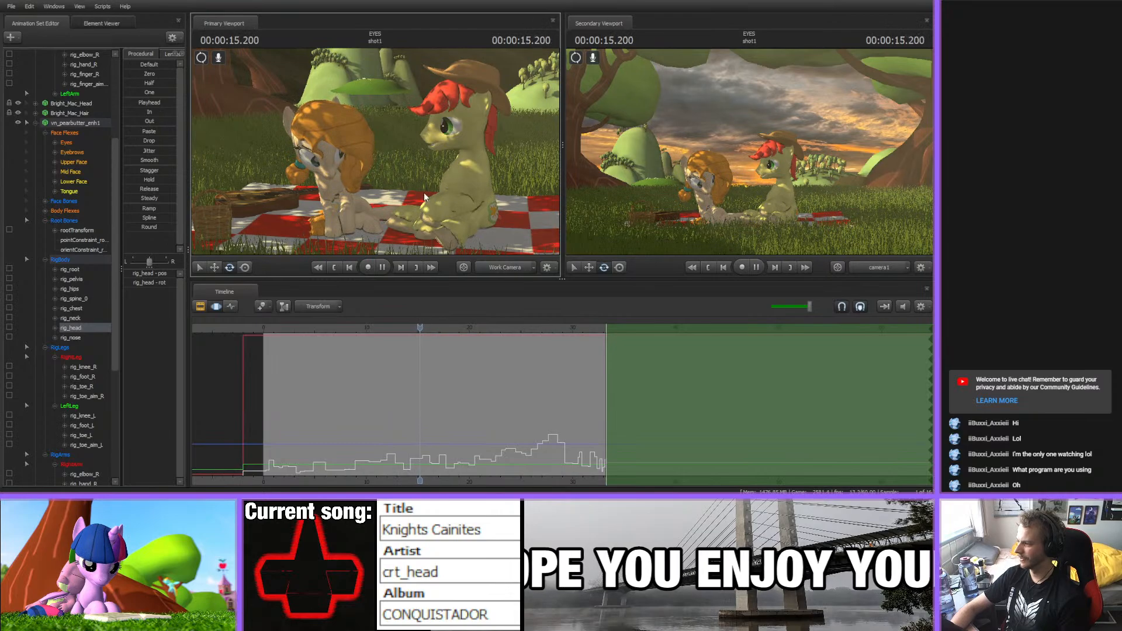
pyautogui.press('space')
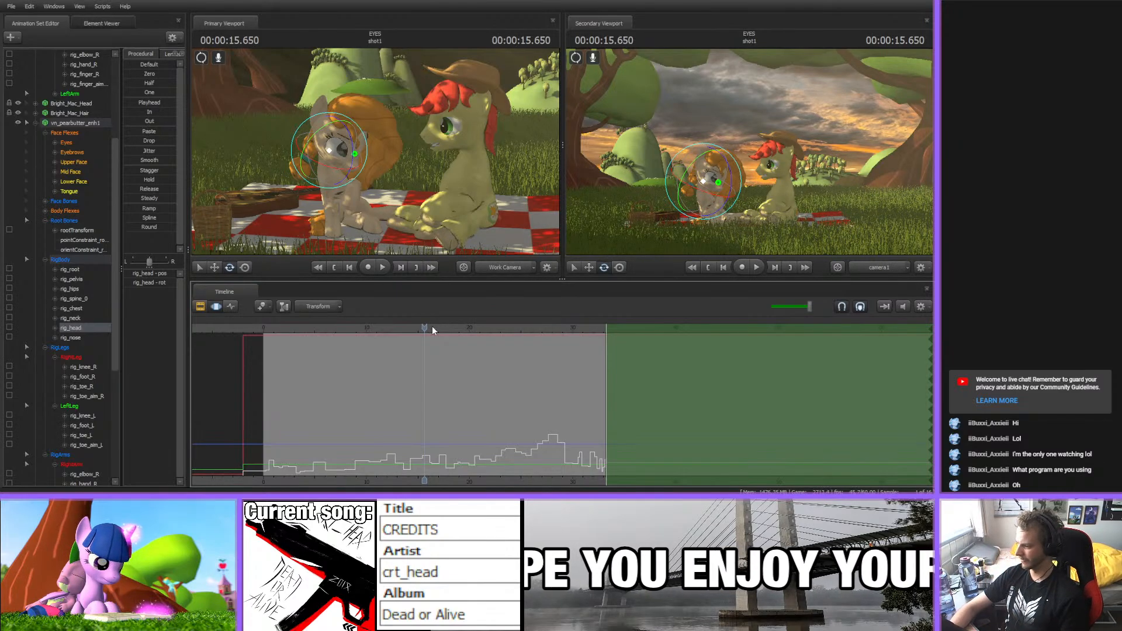
pyautogui.press('space')
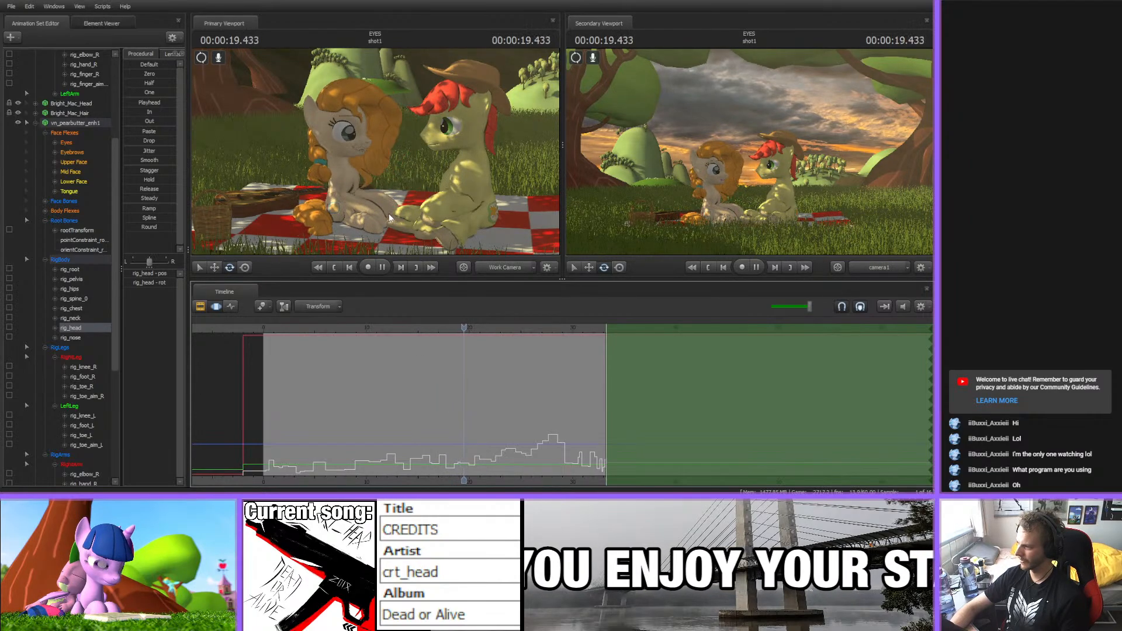
pyautogui.press('space')
# - Check the hug pose at 00:00:31.616, and play back from 00:00:23.133 to 00:00:29.700 to review the poses leading into it
pyautogui.scroll(4, 610, 435)
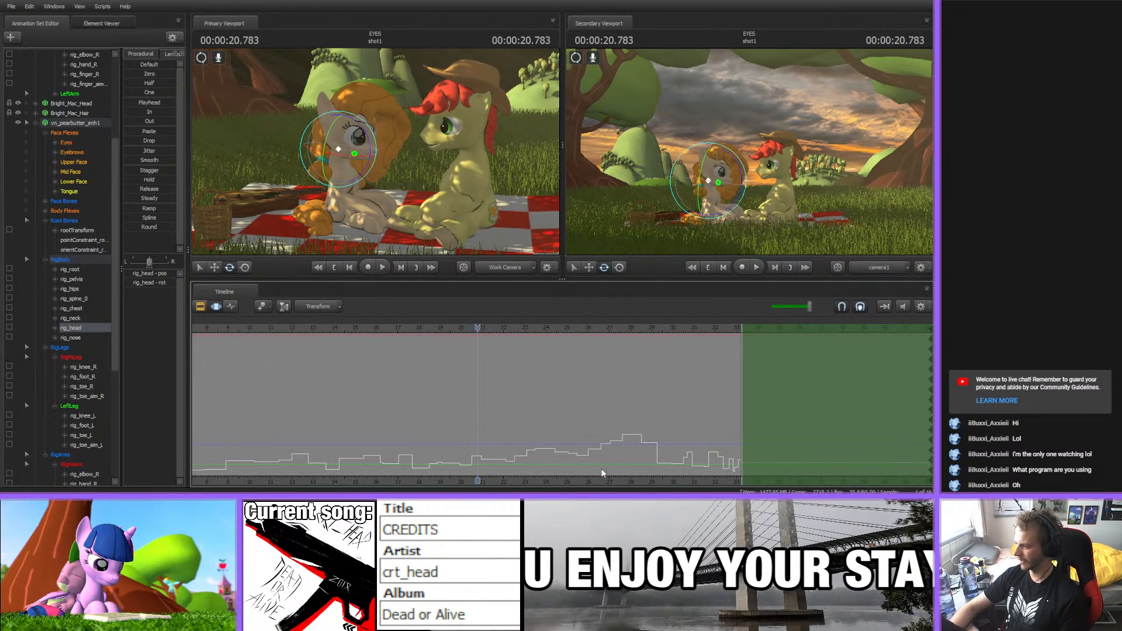
pyautogui.moveTo(567, 475); pyautogui.dragTo(395, 468, button='middle')
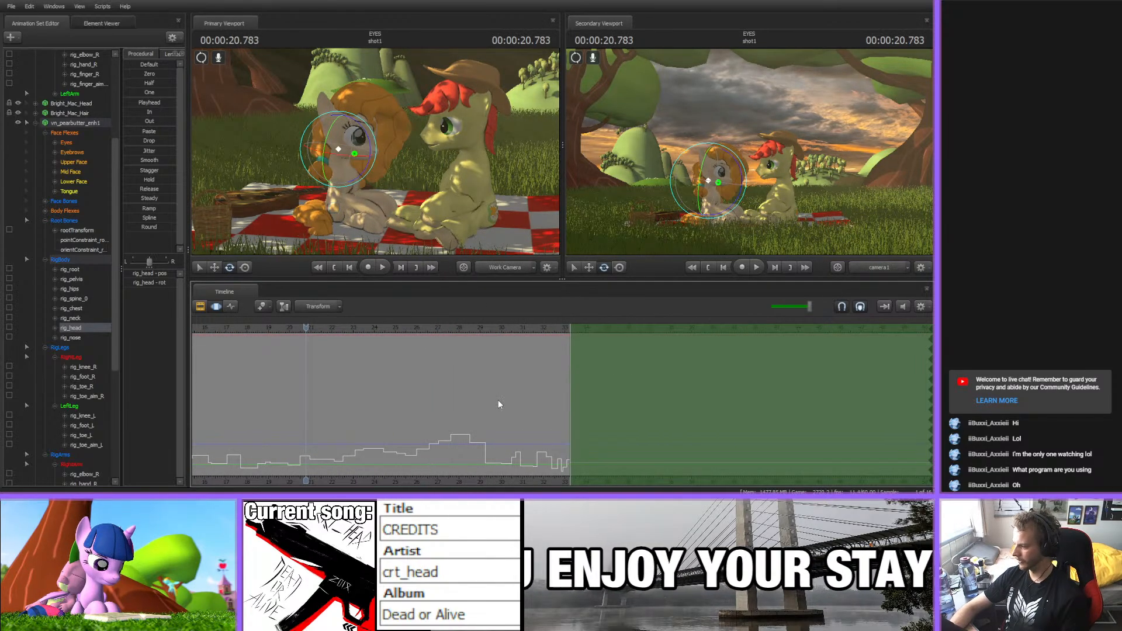
pyautogui.click(536, 328)
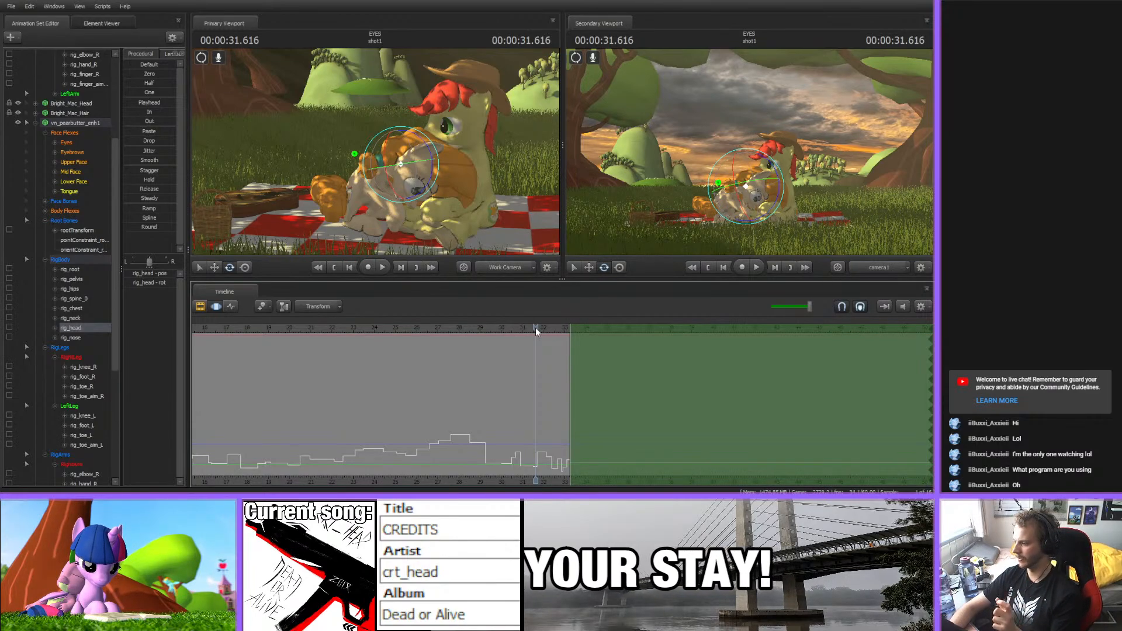
pyautogui.scroll(3, 535, 327)
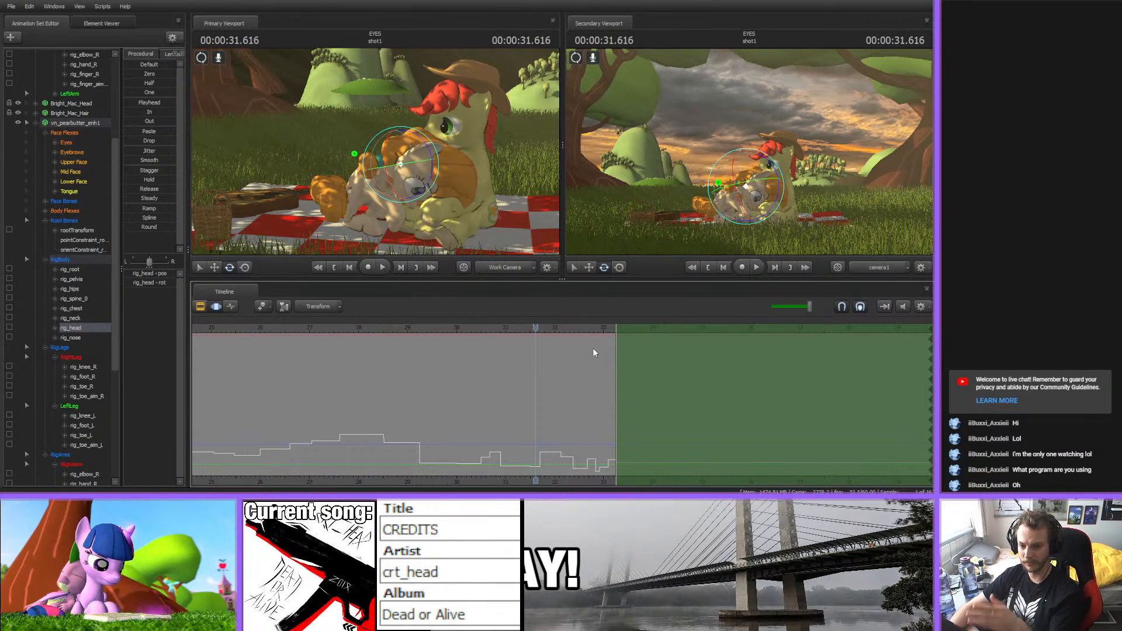
pyautogui.scroll(-2, 457, 432)
pyautogui.click(277, 329)
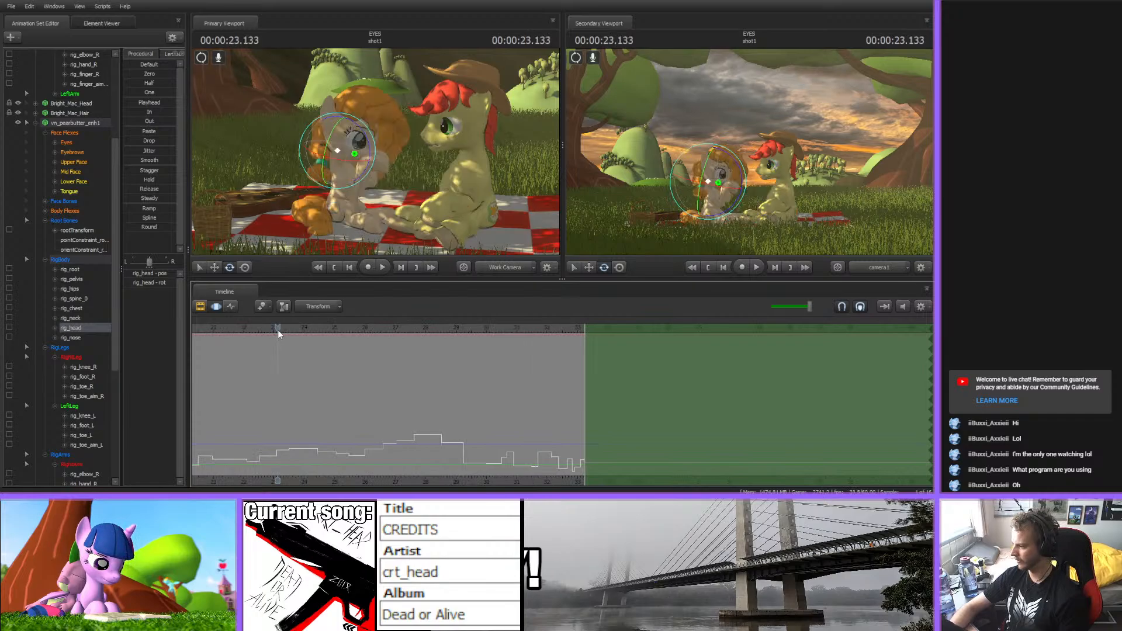
pyautogui.press('space')
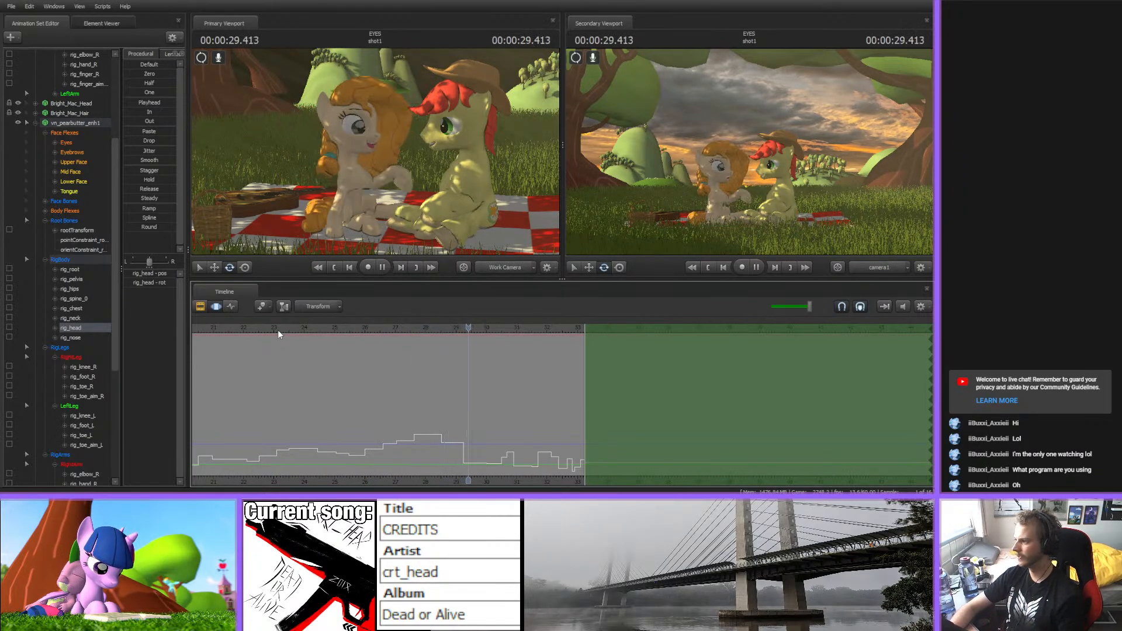
pyautogui.press('space')
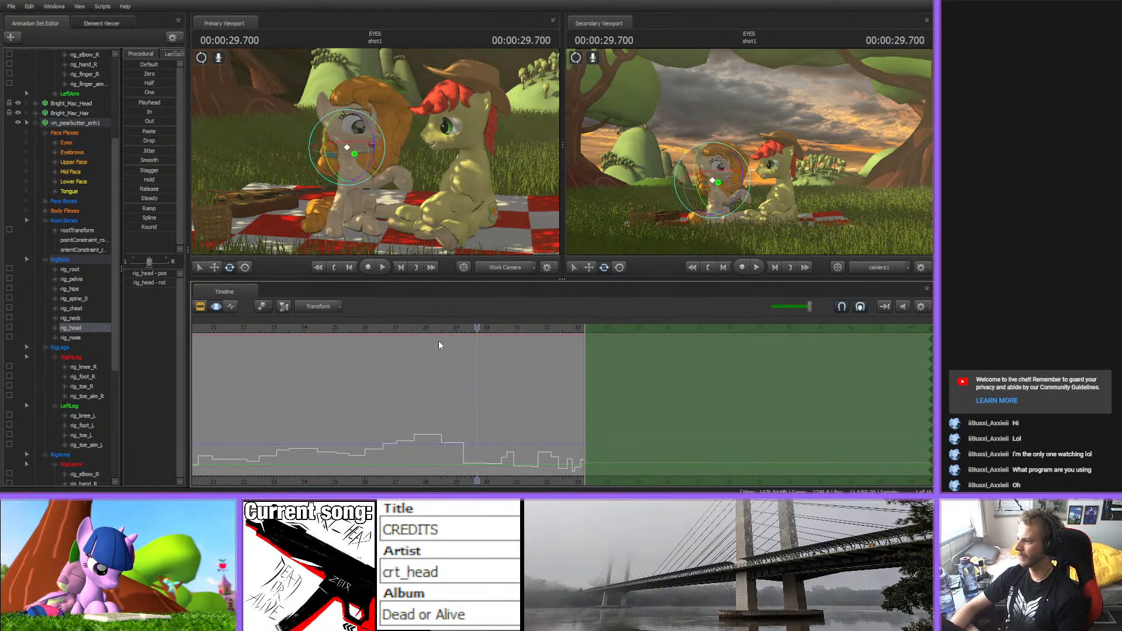
# - Replay the hug and the pony's return to her seated pose, running past 00:00:33.250, to judge the timing
pyautogui.click(552, 328)
pyautogui.press('space')
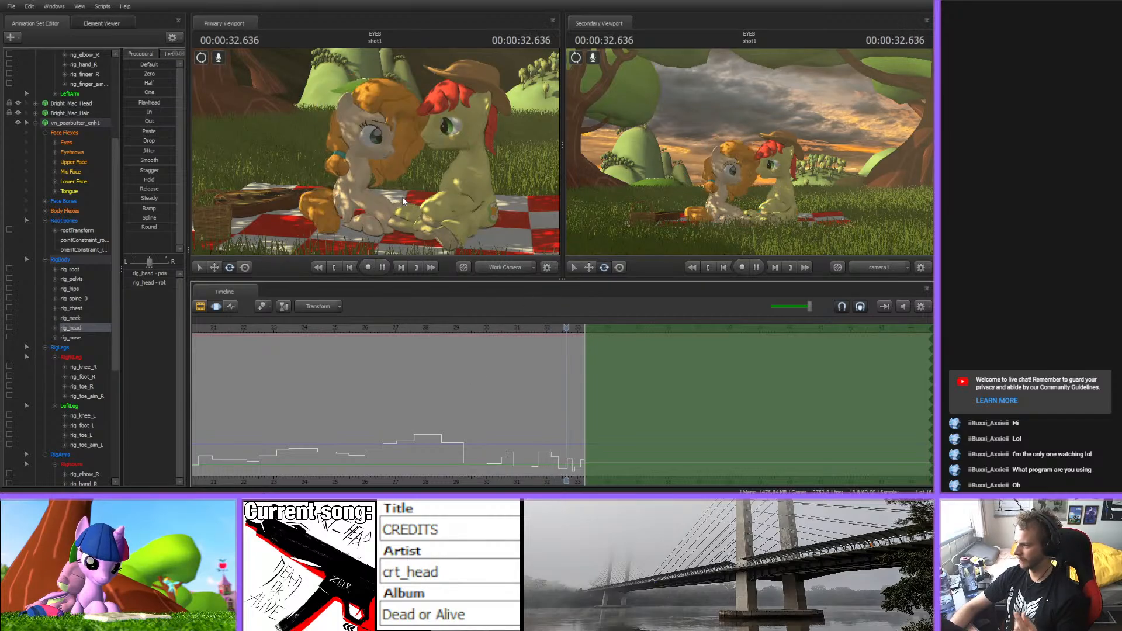
pyautogui.press('space')
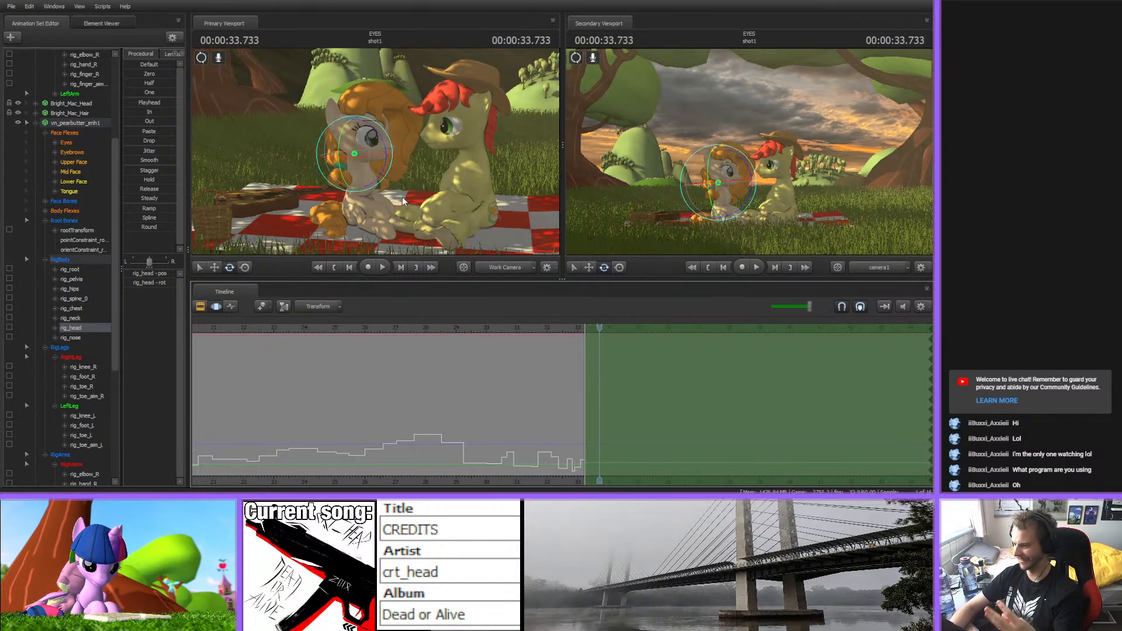
pyautogui.click(458, 330)
pyautogui.press('space')
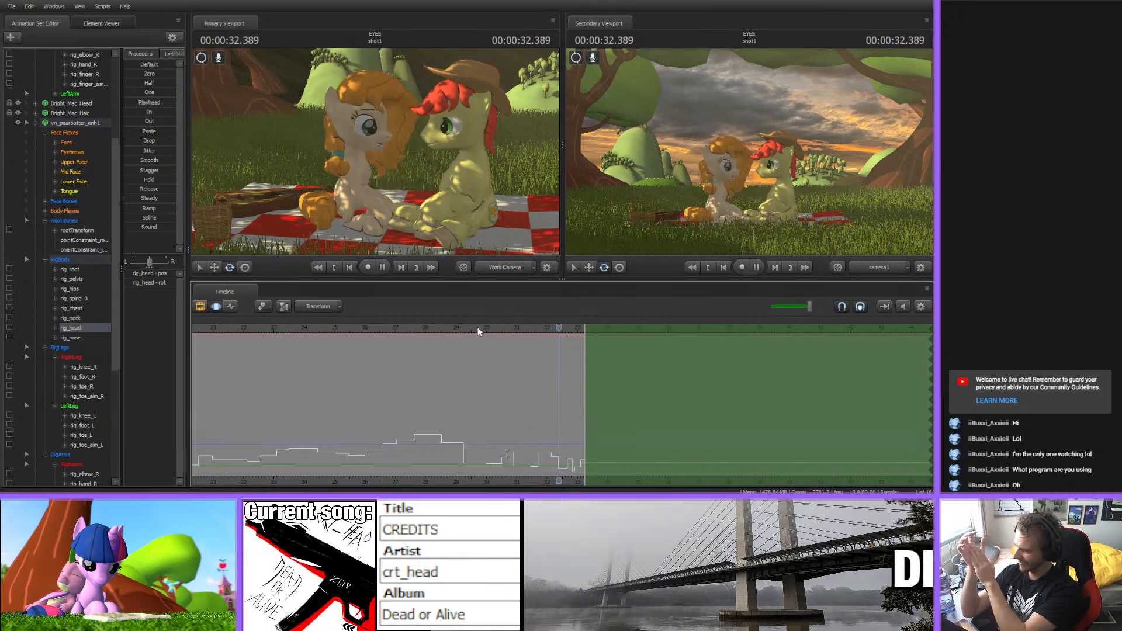
pyautogui.press('space')
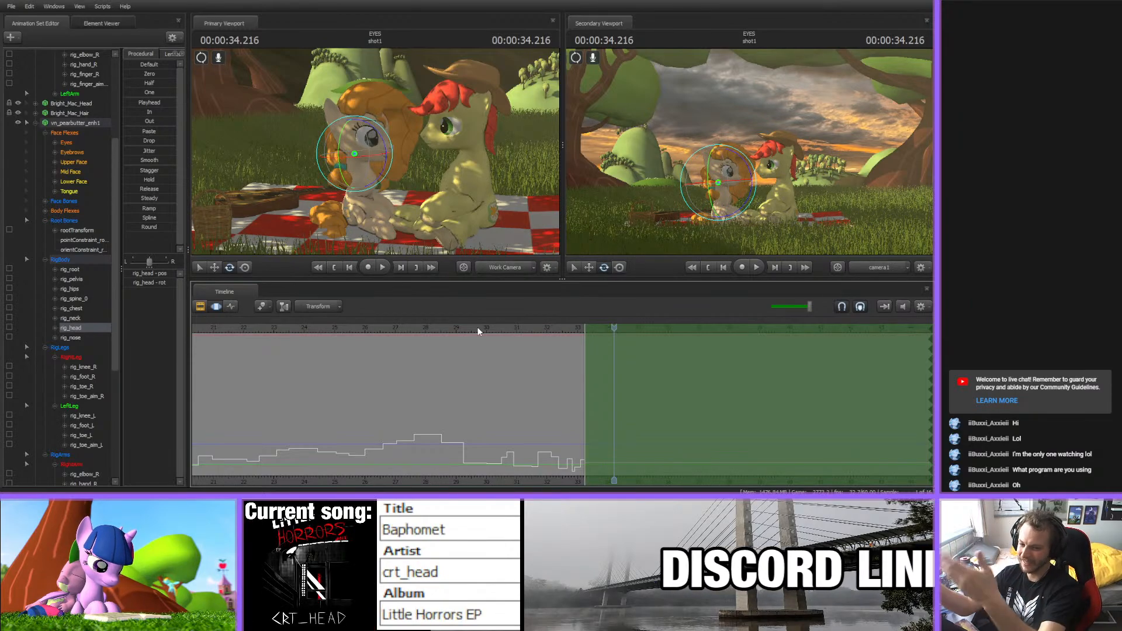
# - Scrub the final poses up to 00:00:33.966, and replay from 00:00:32.400 and about 00:00:31 to examine the hug release
pyautogui.scroll(1, 535, 423)
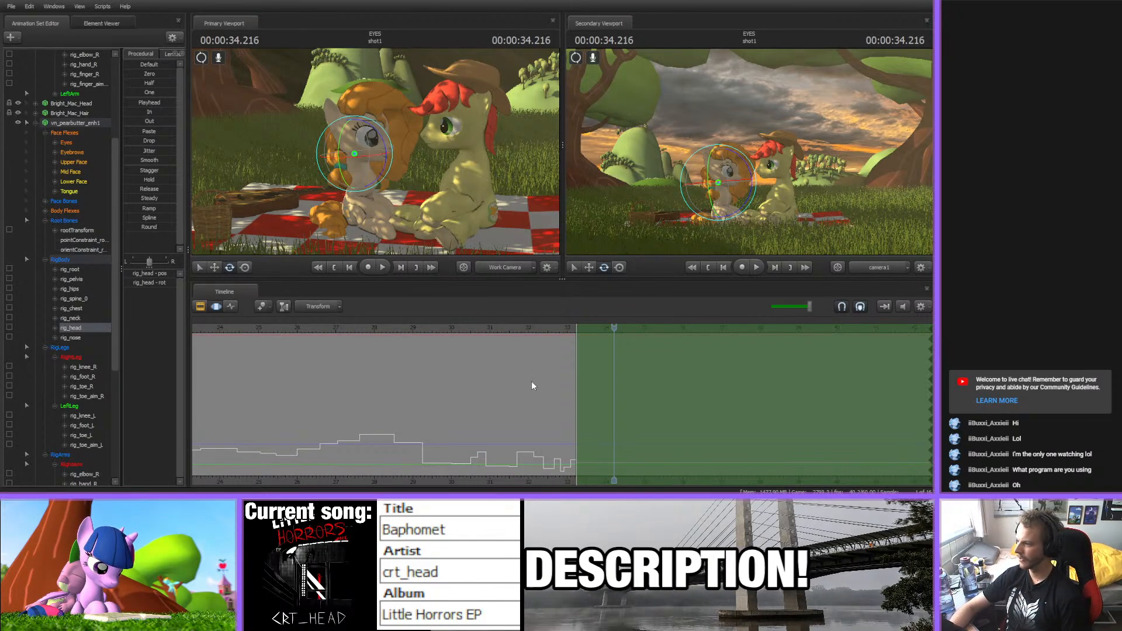
pyautogui.scroll(3, 532, 385)
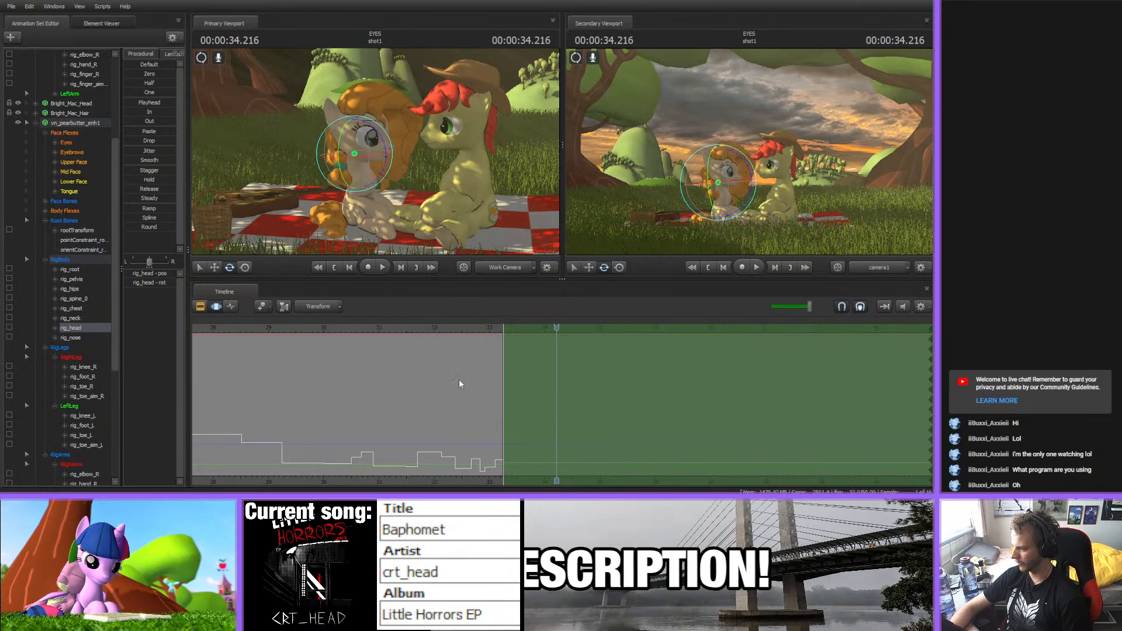
pyautogui.moveTo(468, 329); pyautogui.dragTo(543, 331)
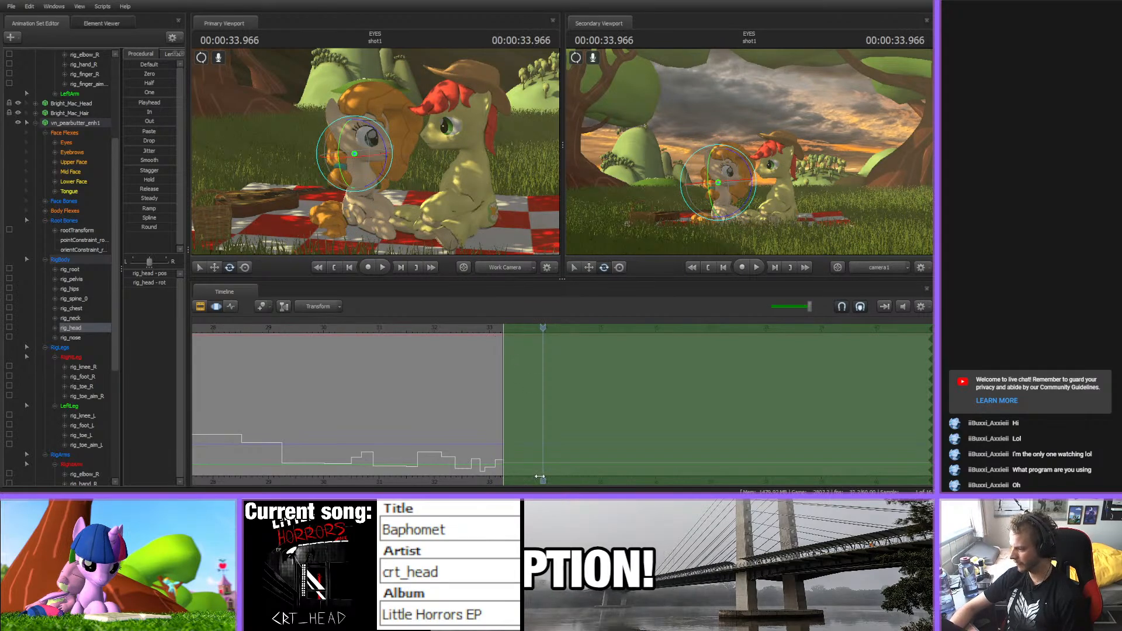
pyautogui.moveTo(540, 478); pyautogui.dragTo(465, 467, button='middle')
pyautogui.click(384, 336)
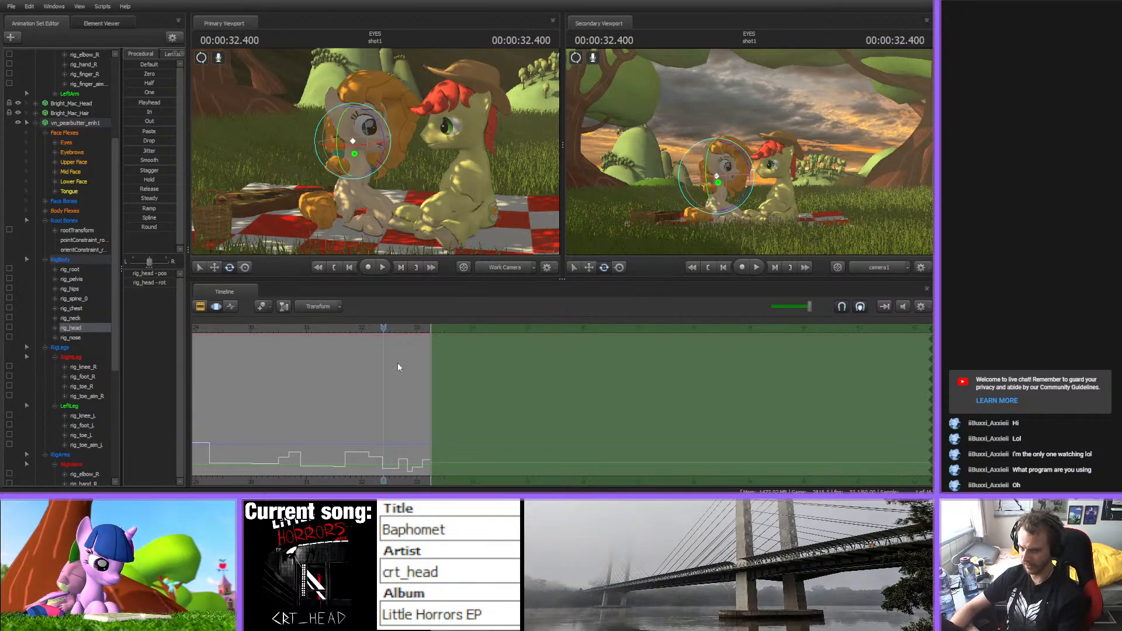
pyautogui.press('space')
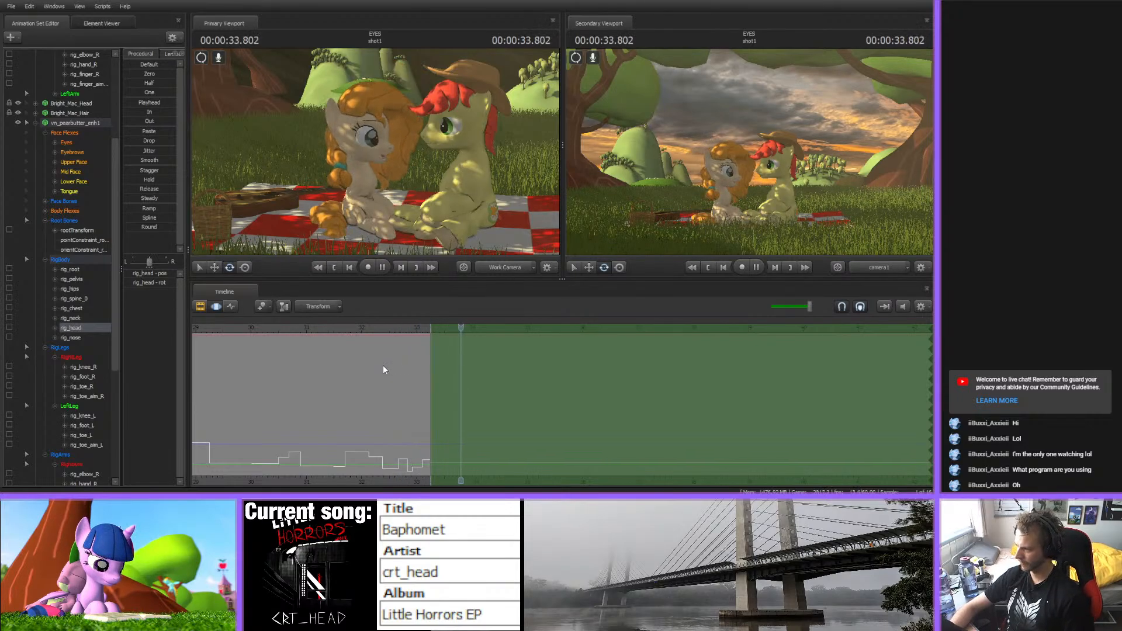
pyautogui.click(301, 328)
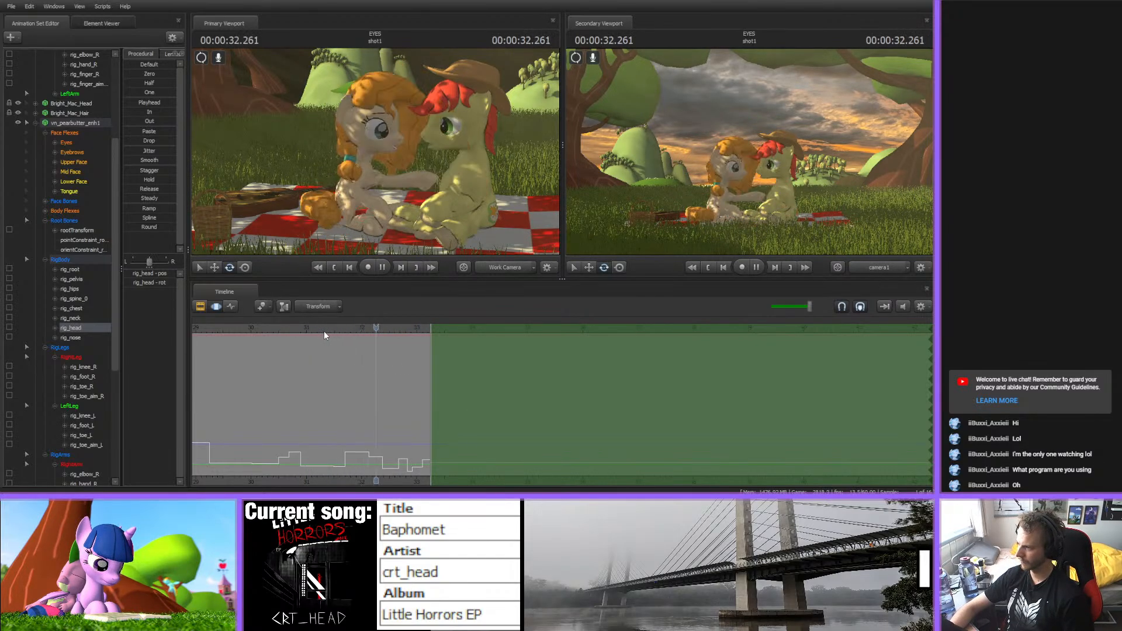
pyautogui.click(323, 331)
pyautogui.click(304, 329)
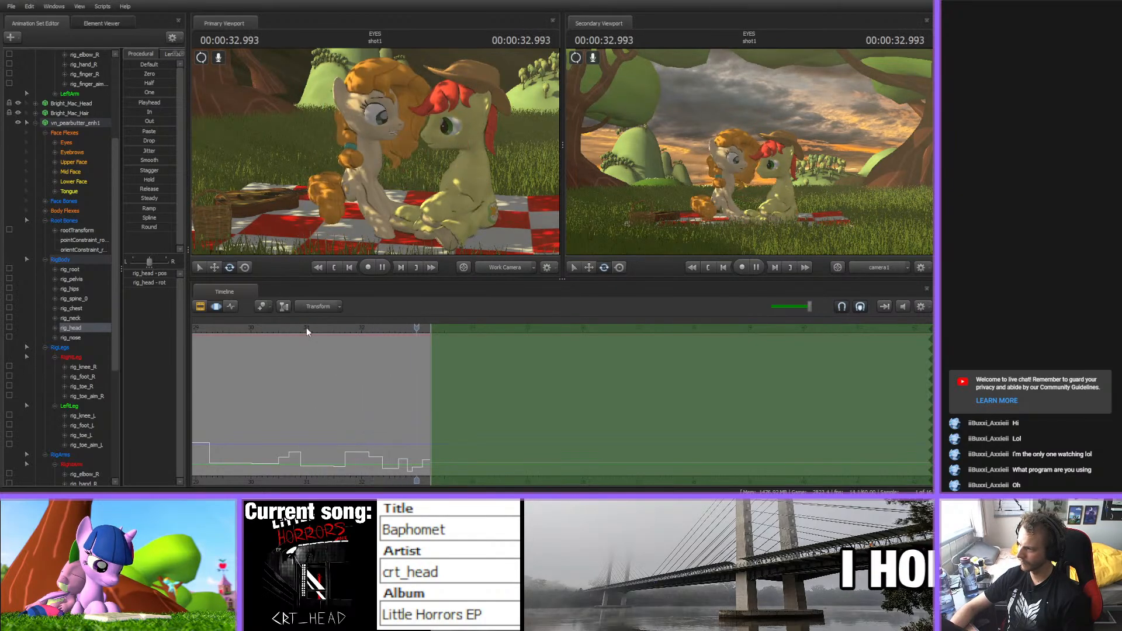
# - Replay the hug release from about 00:00:31 through 00:00:33.516 to recheck its timing
pyautogui.click(307, 328)
pyautogui.click(294, 329)
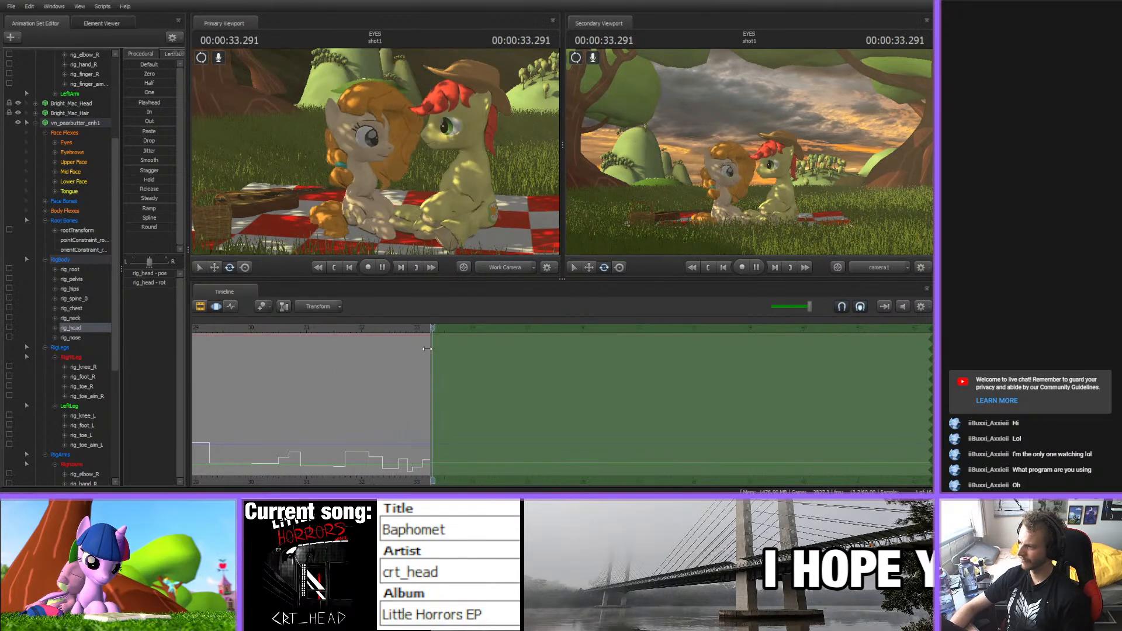
pyautogui.press('space')
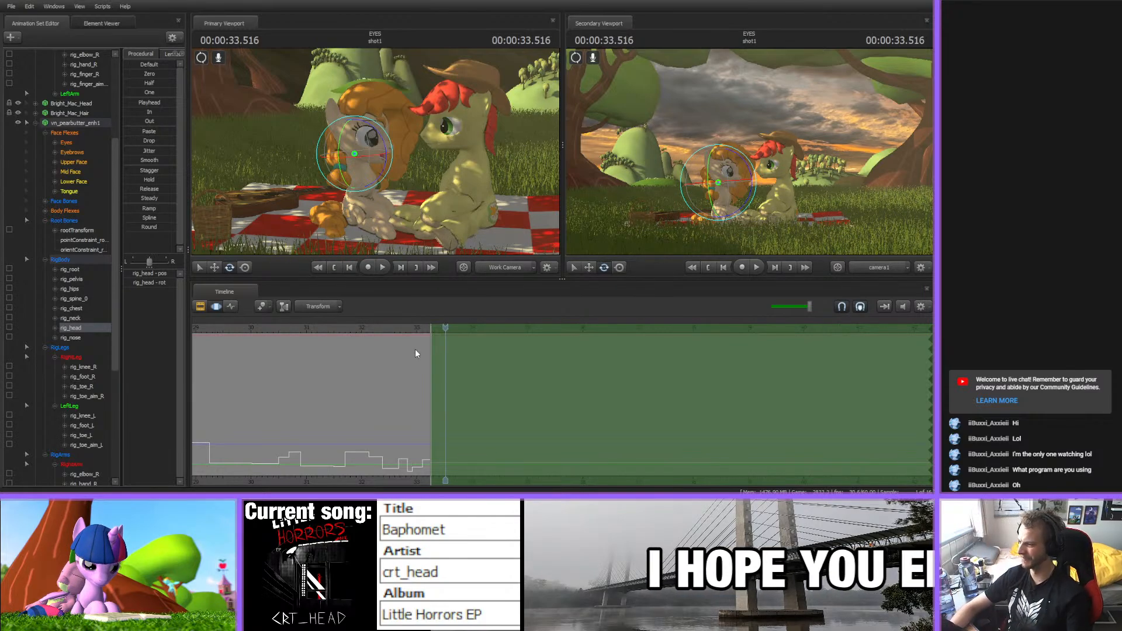
# - Play shot1 from its very beginning through 00:00:33.833 to review the complete blocking
pyautogui.scroll(-3, 415, 349)
pyautogui.scroll(-4, 519, 423)
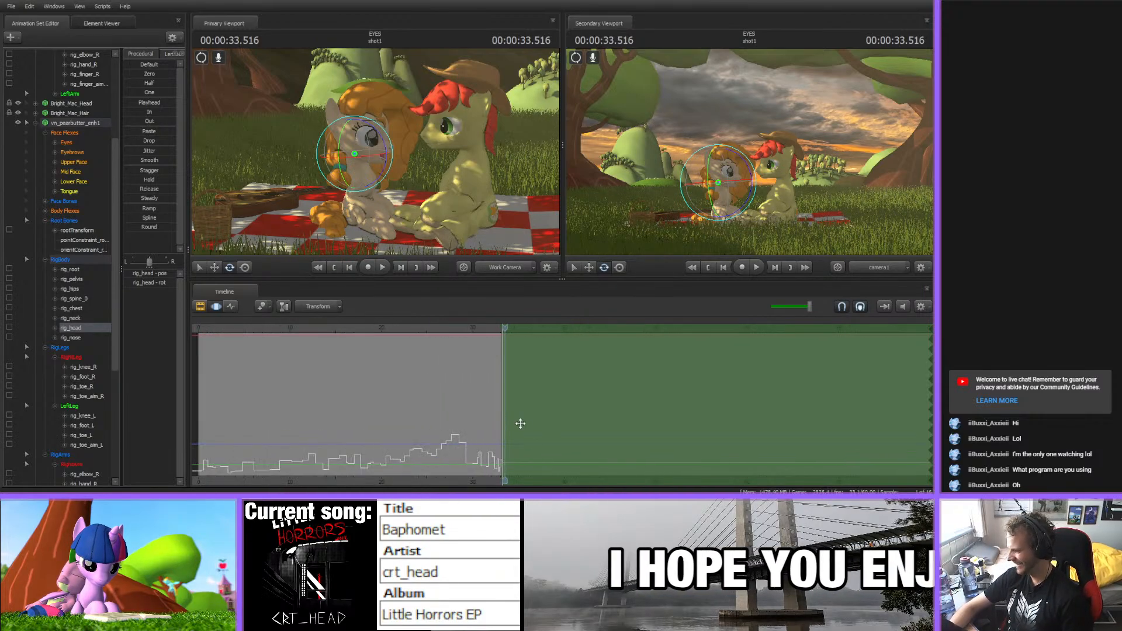
pyautogui.scroll(6, 521, 418)
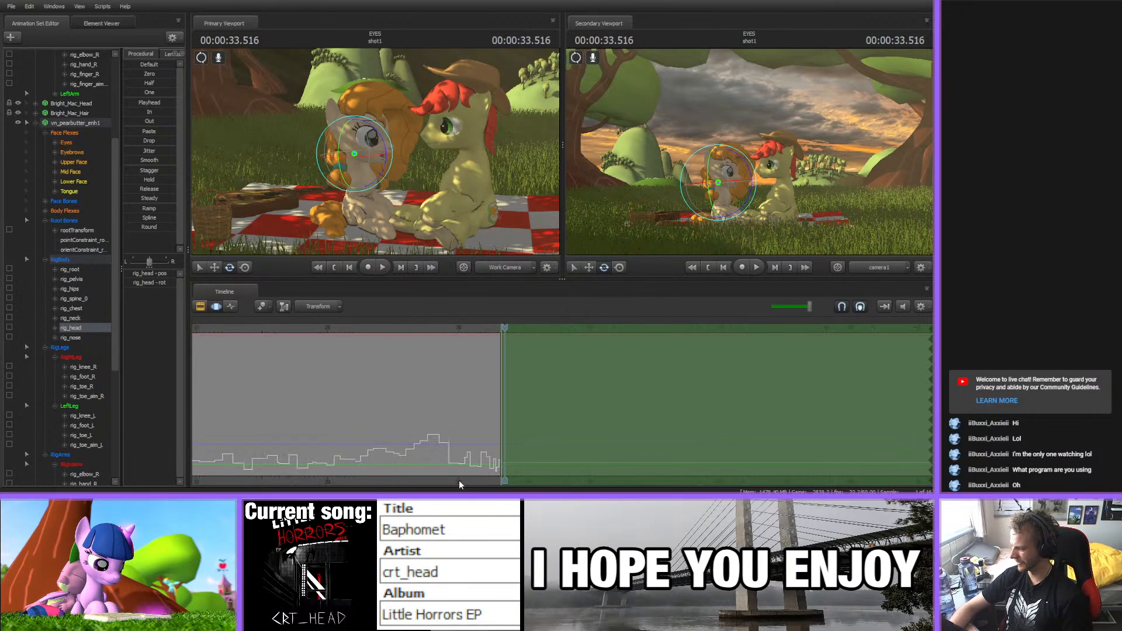
pyautogui.scroll(-6, 521, 462)
pyautogui.moveTo(536, 484); pyautogui.dragTo(514, 445, button='middle')
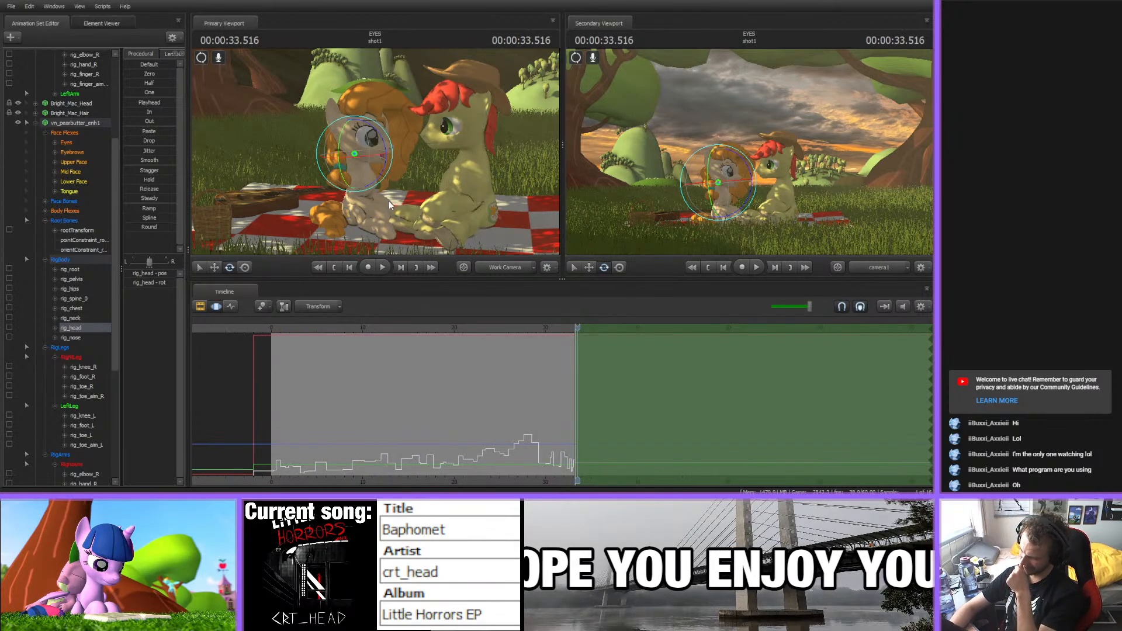
pyautogui.click(271, 328)
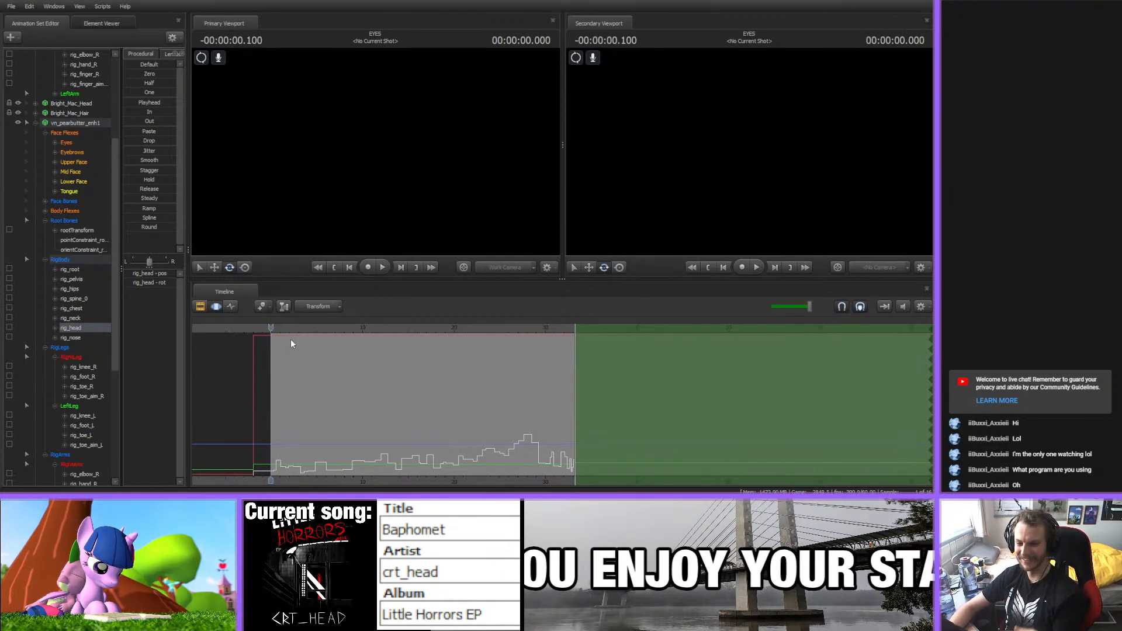
pyautogui.press('space')
pyautogui.scroll(3, 339, 401)
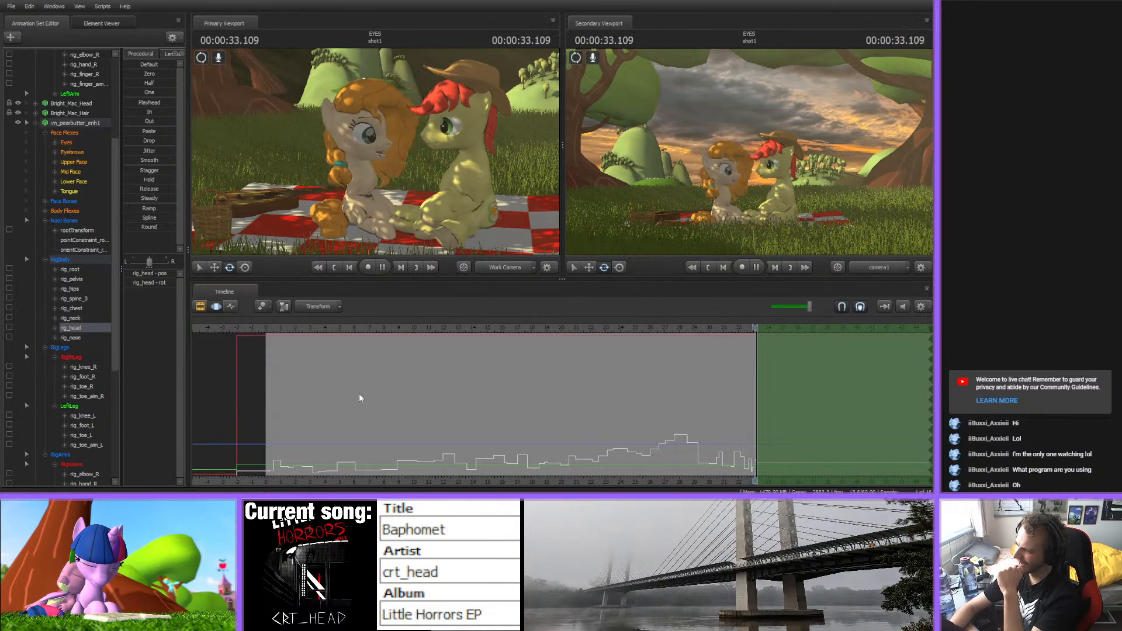
pyautogui.press('space')
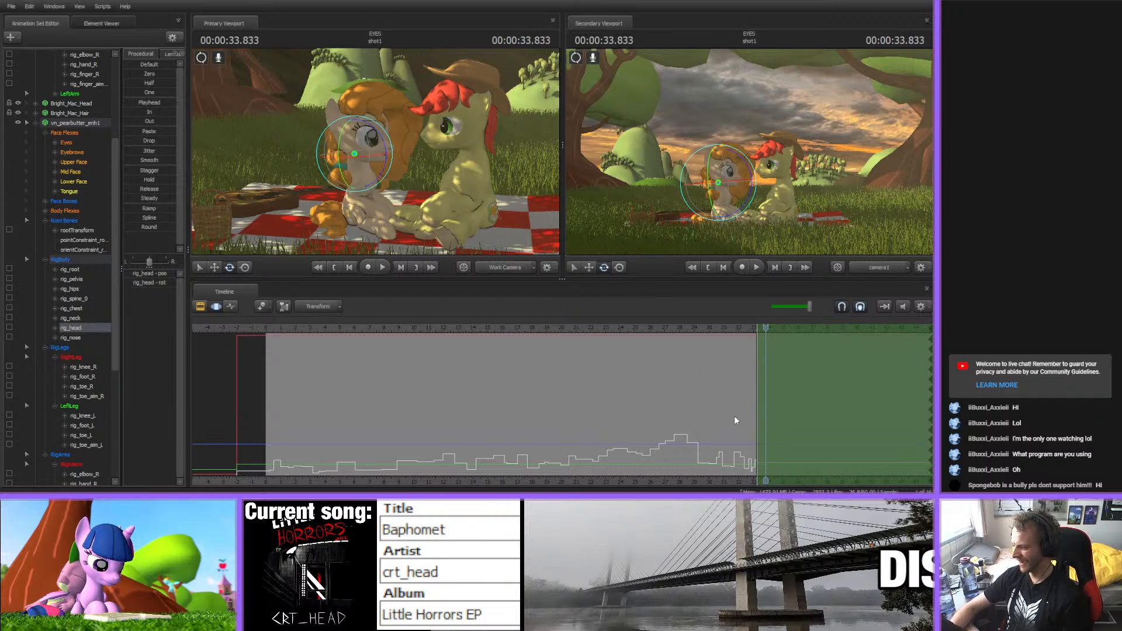
pyautogui.moveTo(694, 472); pyautogui.dragTo(637, 459, button='middle')
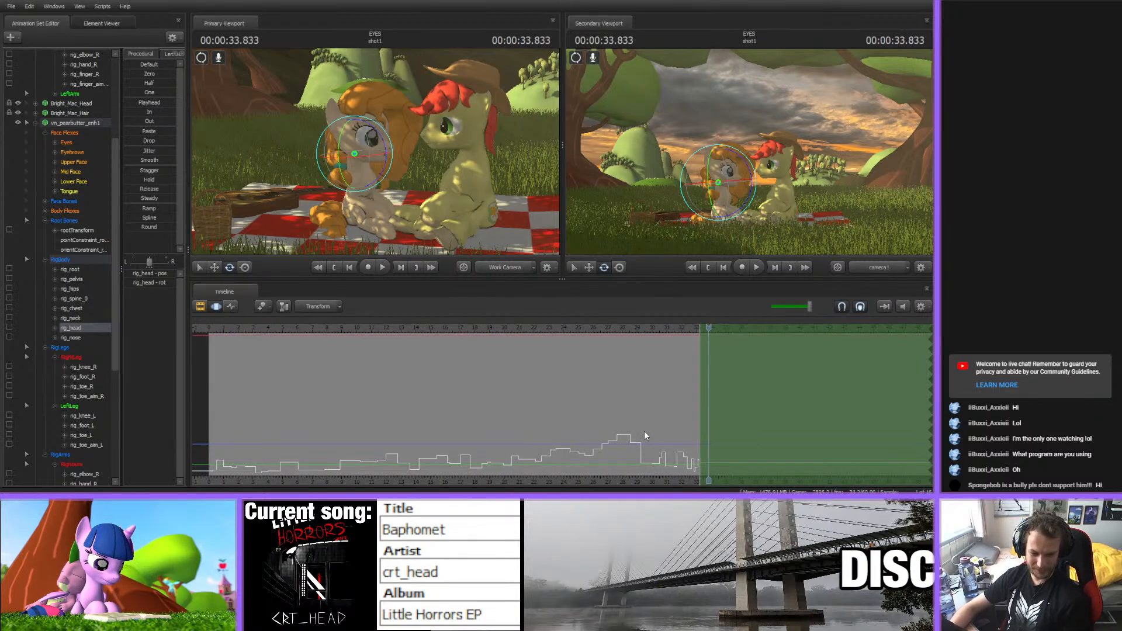
pyautogui.moveTo(672, 485); pyautogui.dragTo(660, 456, button='middle')
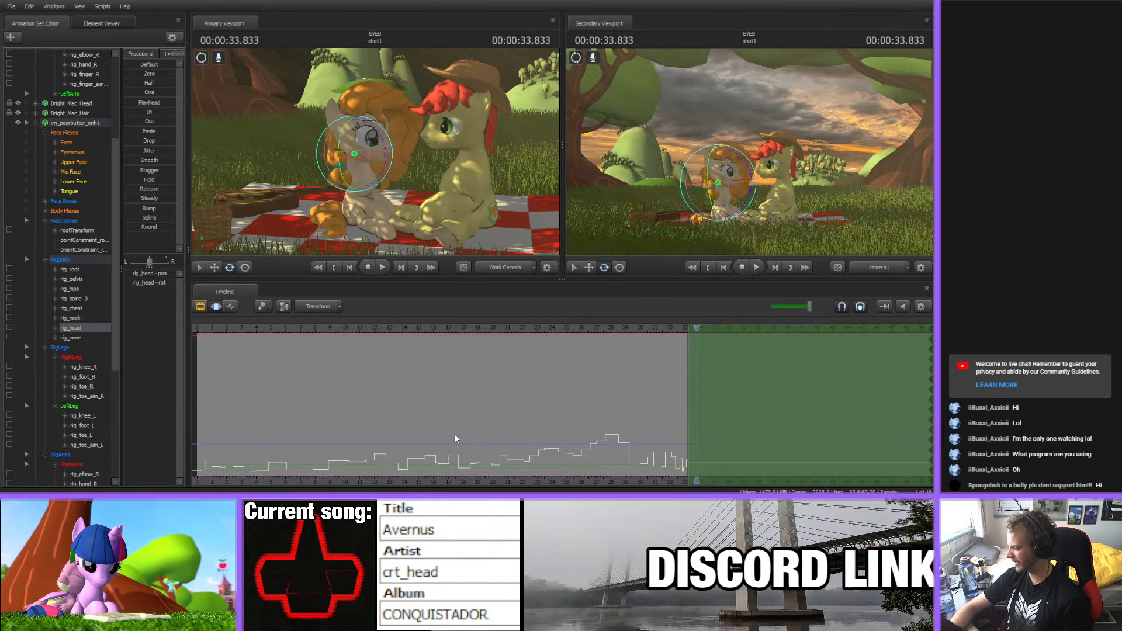
pyautogui.moveTo(518, 476); pyautogui.dragTo(395, 462, button='middle')
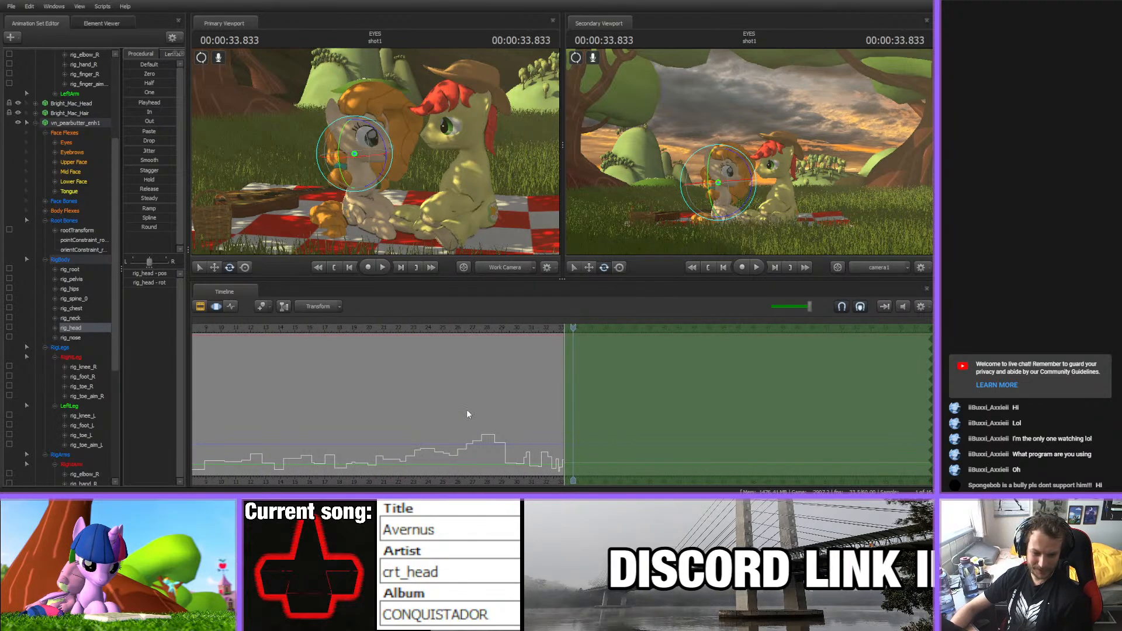
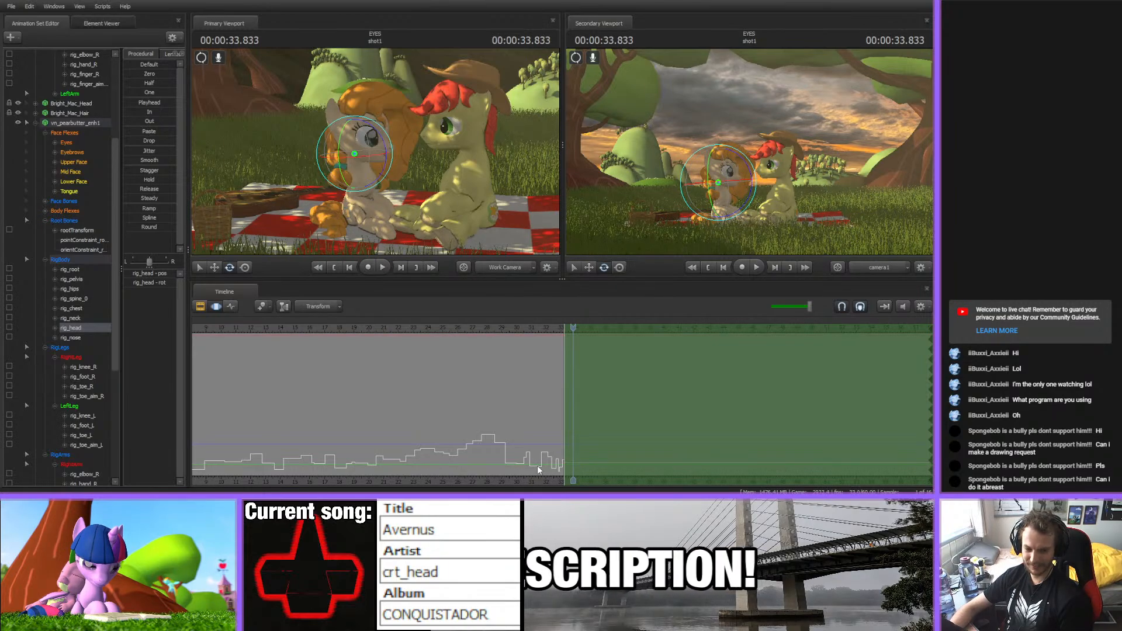
pyautogui.scroll(5, 428, 468)
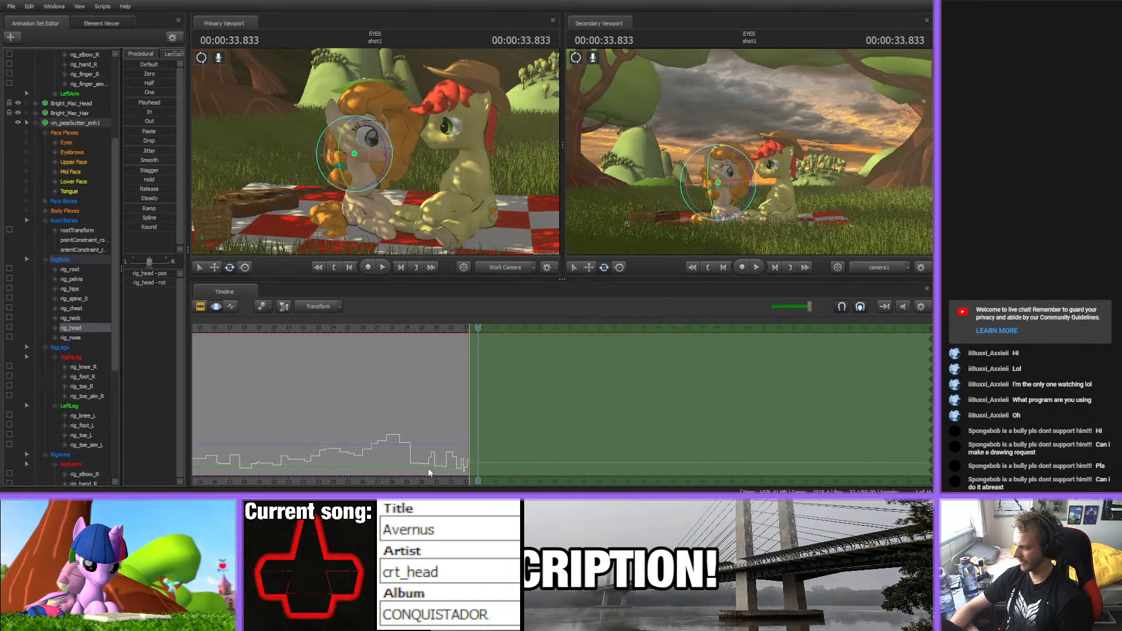
pyautogui.scroll(-5, 430, 462)
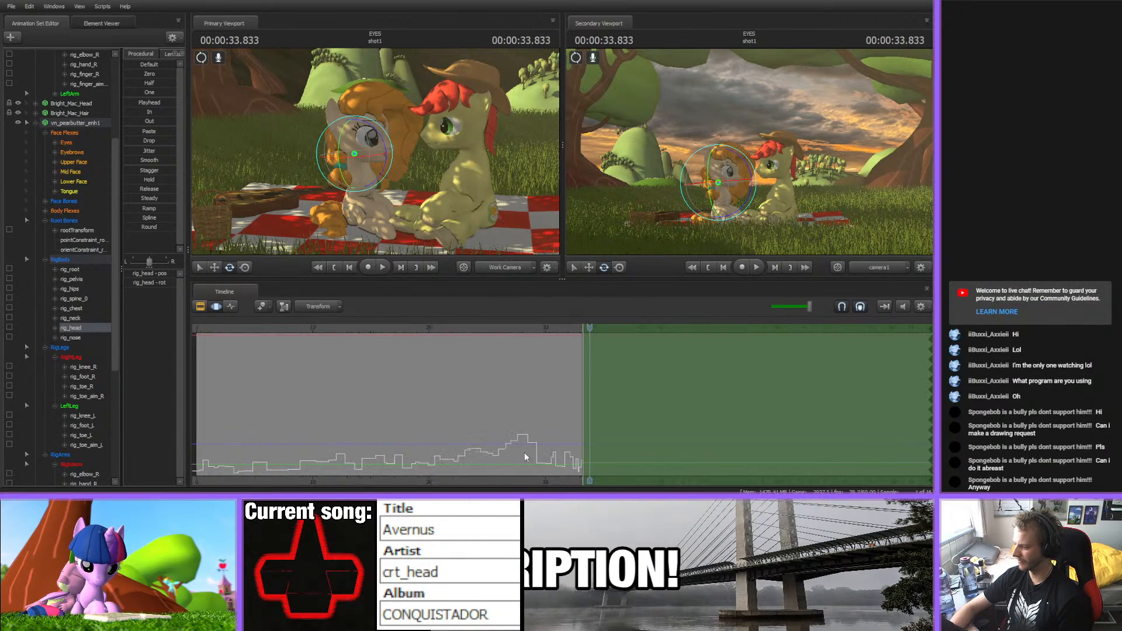
pyautogui.moveTo(507, 475); pyautogui.dragTo(473, 477, button='middle')
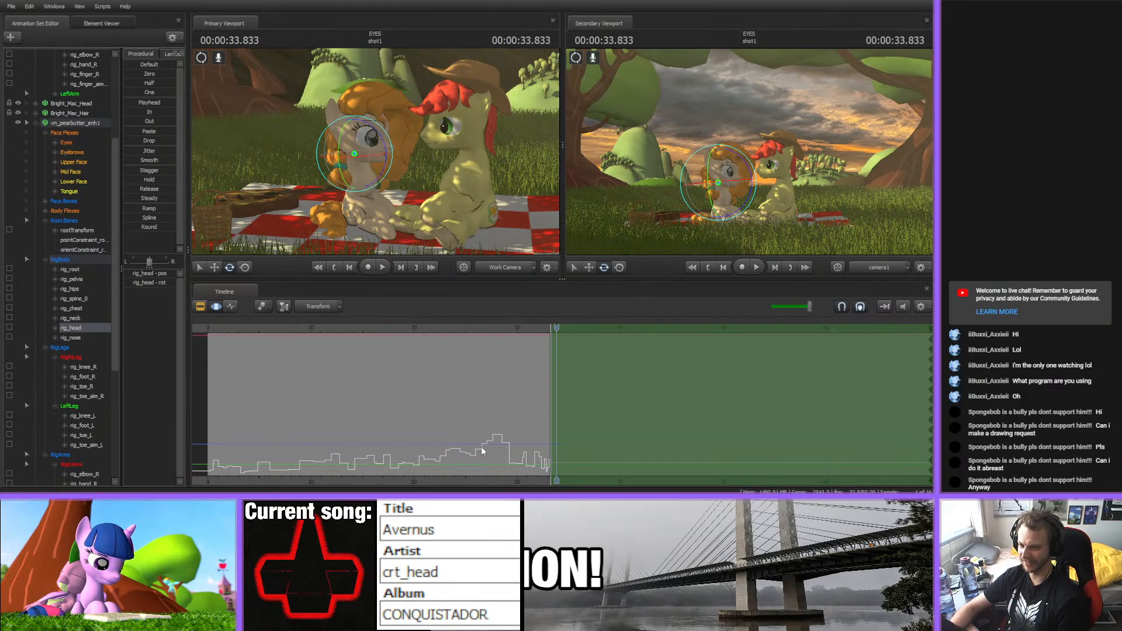
# - Replay the ending poses from about 00:00:32 and again from about 00:00:29, running to 00:00:33.866
pyautogui.scroll(2, 503, 451)
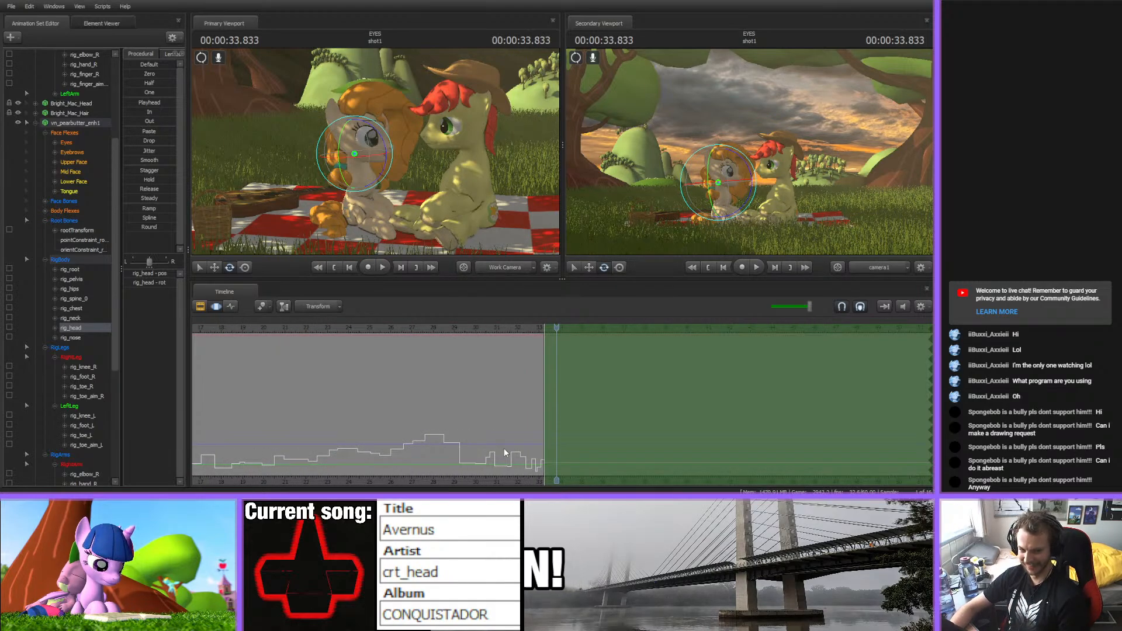
pyautogui.click(517, 326)
pyautogui.press('space')
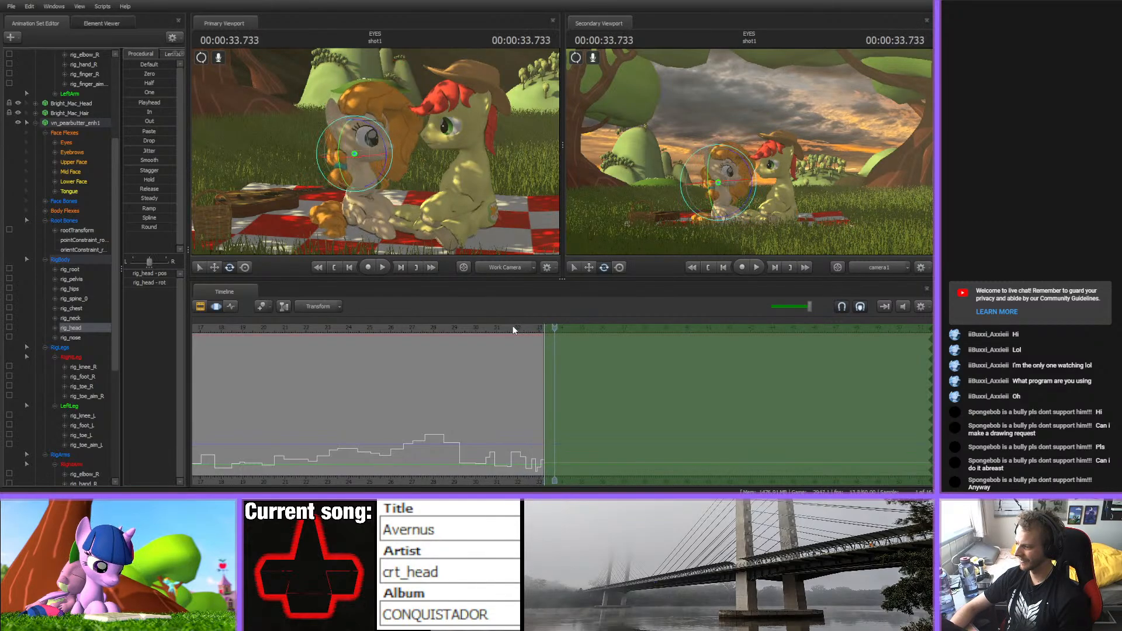
pyautogui.click(454, 327)
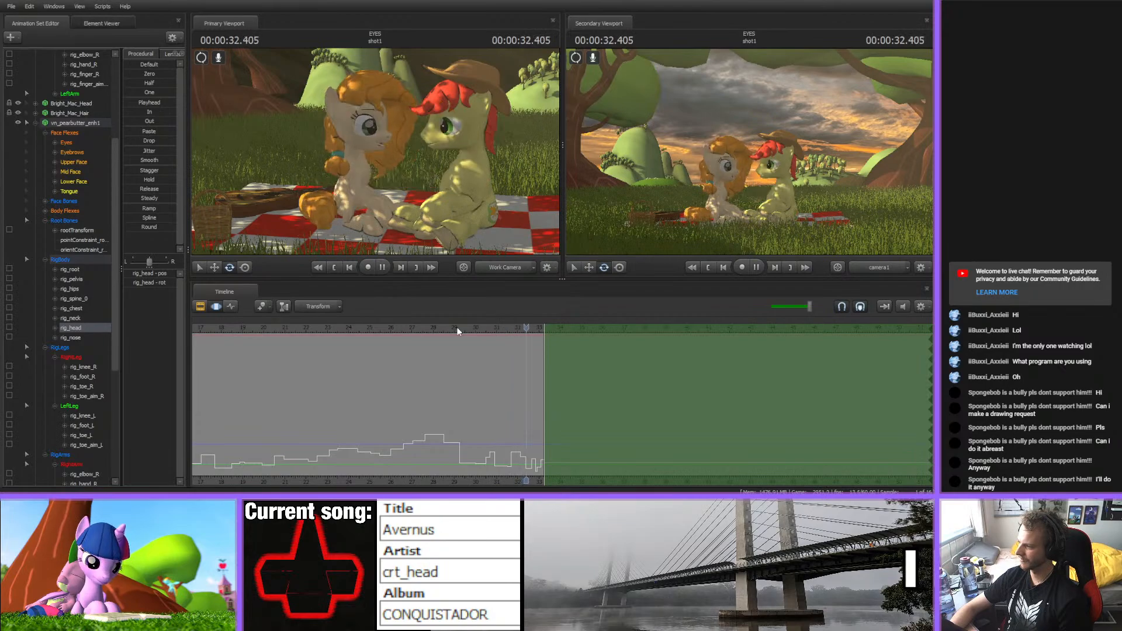
# - Scrub back from the ending to 00:00:22.500 and bring the whole shot1 range into the timeline
pyautogui.scroll(3, 472, 339)
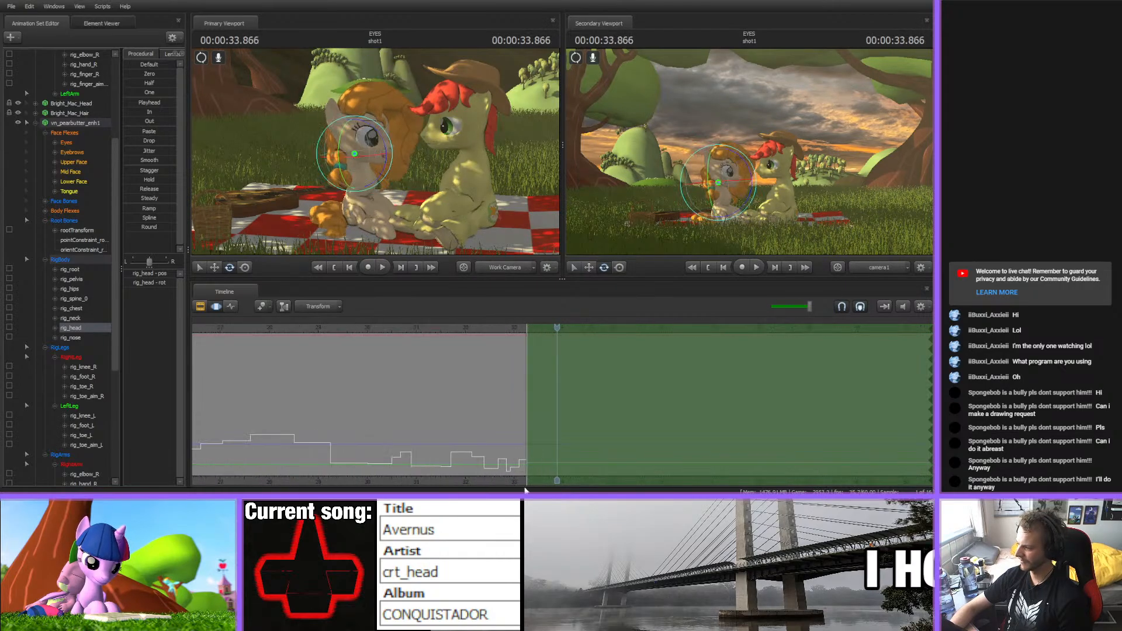
pyautogui.moveTo(483, 449); pyautogui.dragTo(414, 308, button='middle')
pyautogui.moveTo(397, 329); pyautogui.dragTo(262, 325)
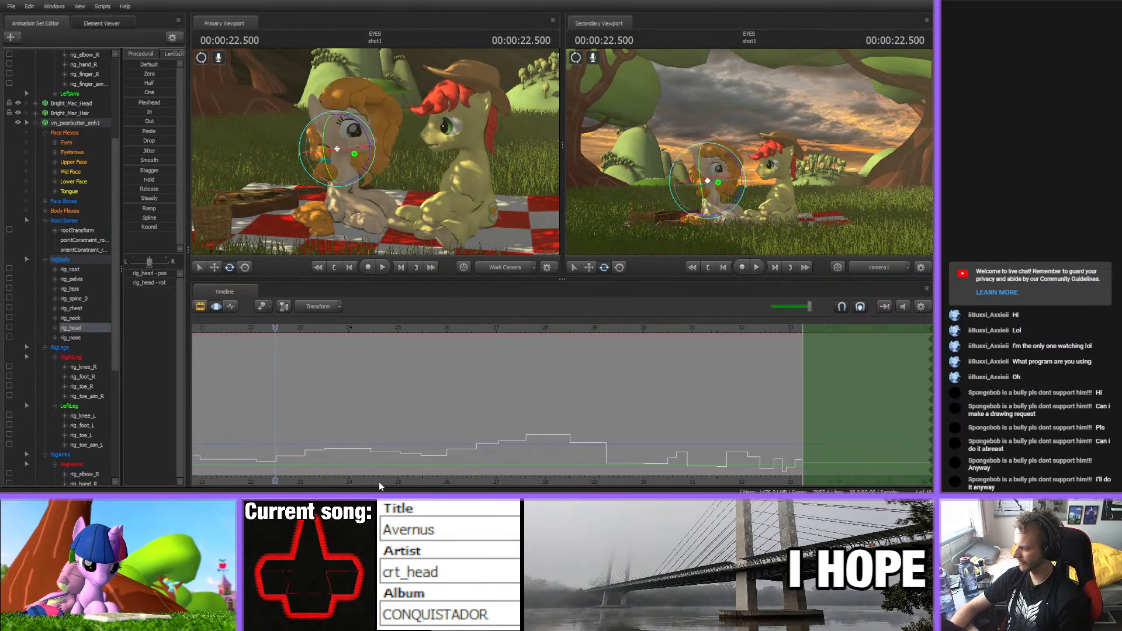
pyautogui.scroll(-3, 552, 446)
pyautogui.scroll(-3, 404, 426)
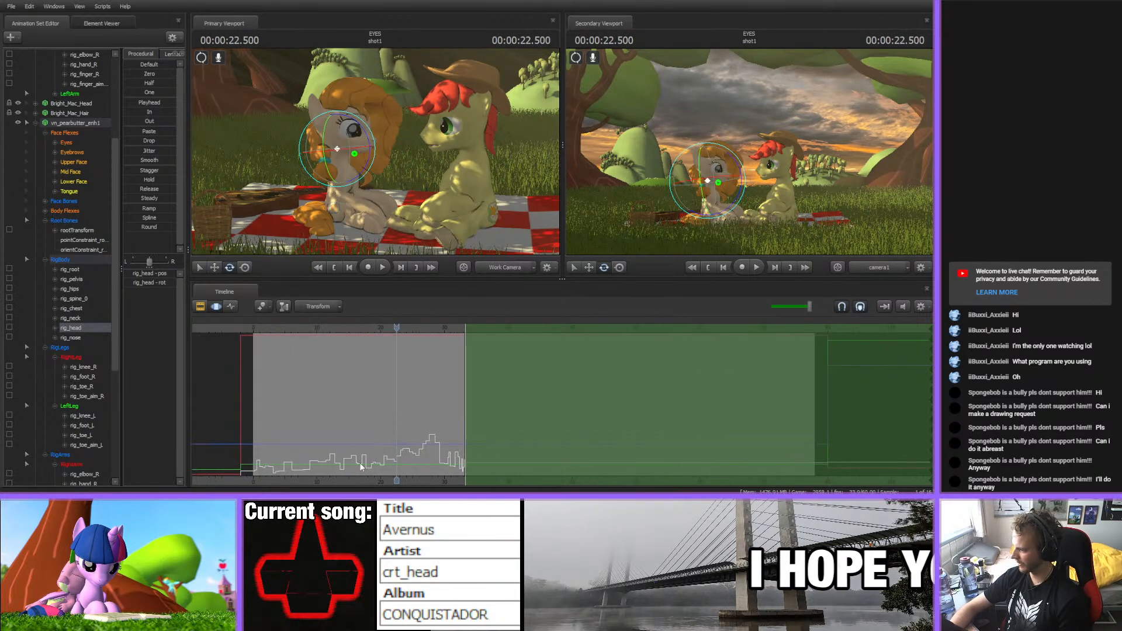
pyautogui.moveTo(381, 464); pyautogui.dragTo(501, 452, button='middle')
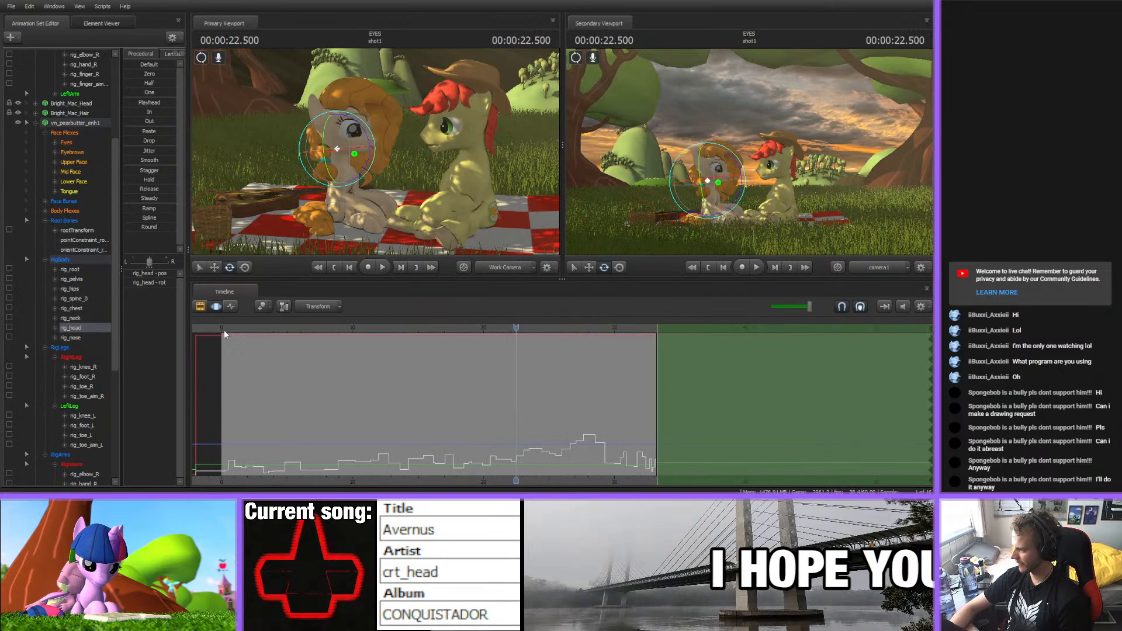
# - Select rig_pelvis of Bright_Mac_Body and extend the time selection's start back to the playhead at 00:00:00.033
pyautogui.moveTo(224, 330); pyautogui.dragTo(235, 330)
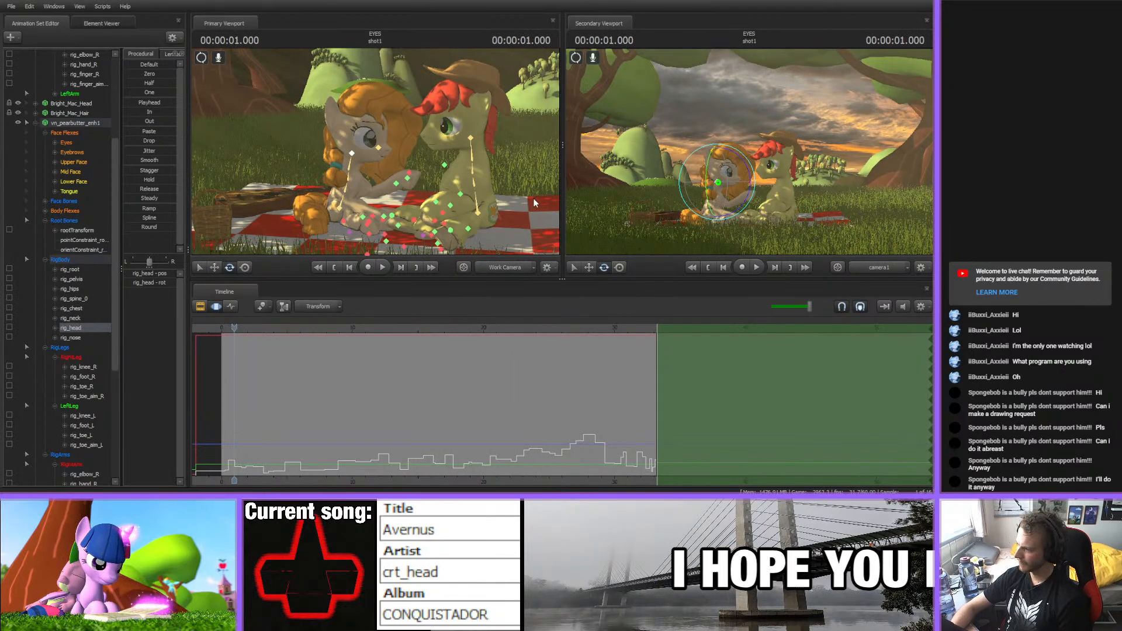
pyautogui.keyDown('ctrl'); pyautogui.click(478, 212); pyautogui.keyUp('ctrl')
pyautogui.moveTo(266, 461); pyautogui.dragTo(378, 464, button='middle')
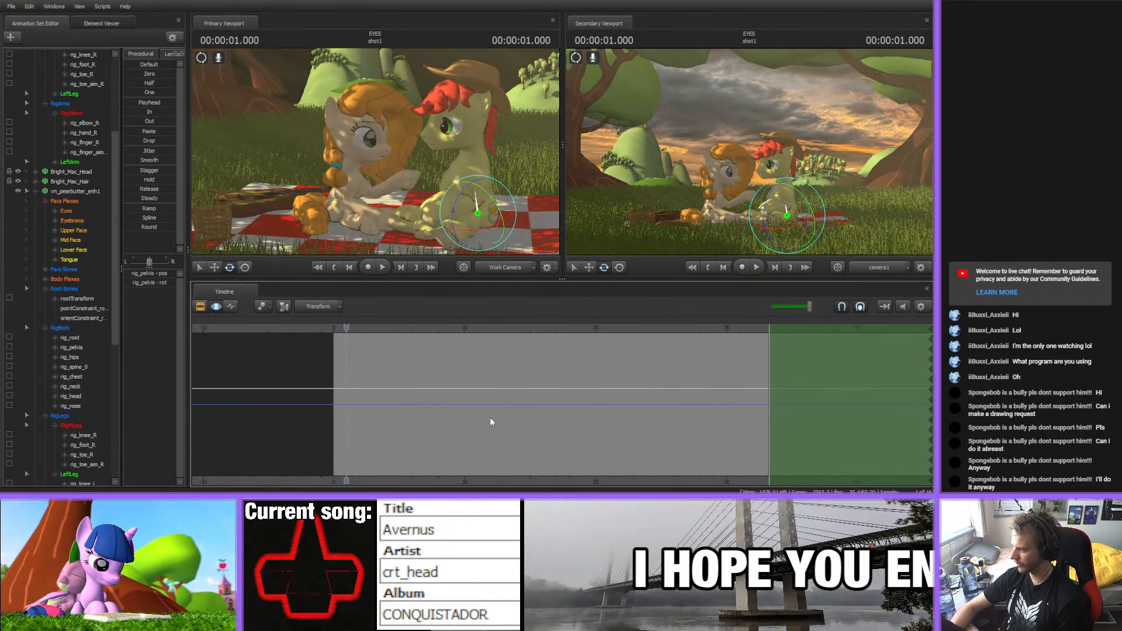
pyautogui.scroll(3, 318, 383)
pyautogui.moveTo(322, 375)
pyautogui.mouseDown()
pyautogui.moveTo(391, 374)
pyautogui.moveTo(324, 376)
pyautogui.mouseUp()
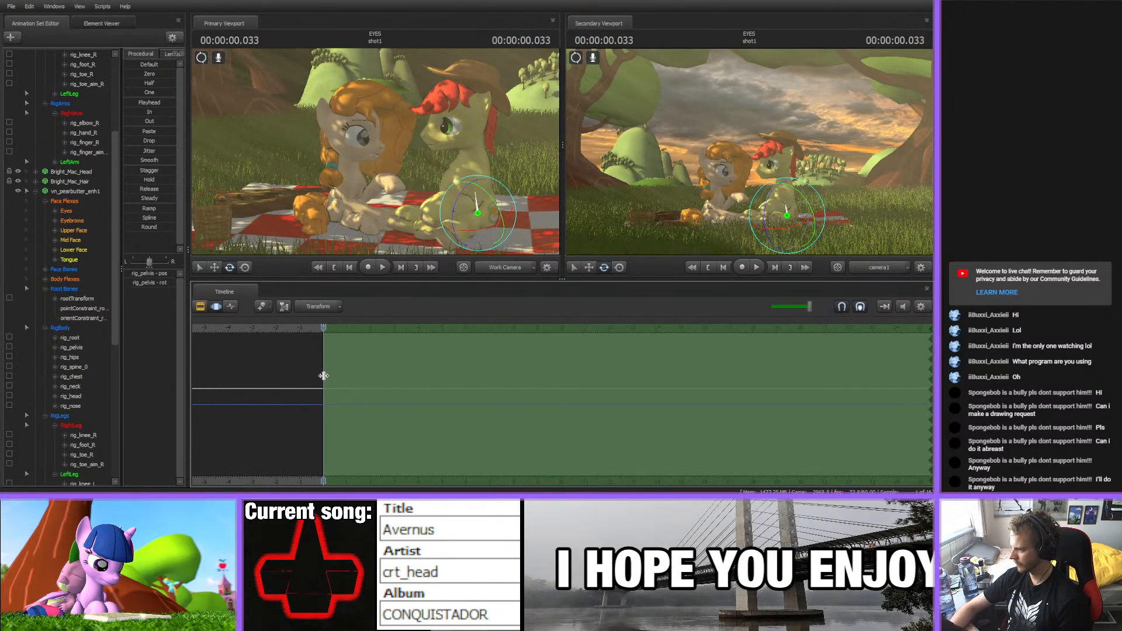
# - Frame the red-maned pony's head closely in the work camera and set the playhead to 00:00:00.000
pyautogui.moveTo(374, 169)
pyautogui.mouseDown()
pyautogui.moveTo(427, 187)
pyautogui.moveTo(409, 170)
pyautogui.moveTo(453, 140)
pyautogui.moveTo(374, 151)
pyautogui.mouseUp()
pyautogui.press('w')
pyautogui.press('s')
pyautogui.press('w')
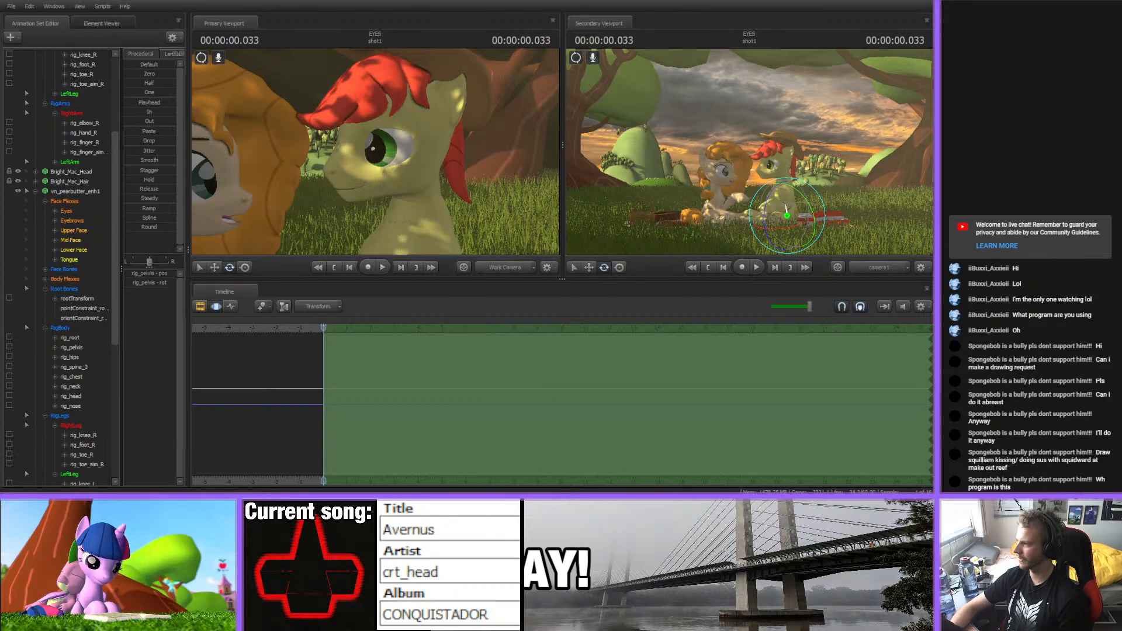
pyautogui.moveTo(341, 455); pyautogui.dragTo(408, 451, button='middle')
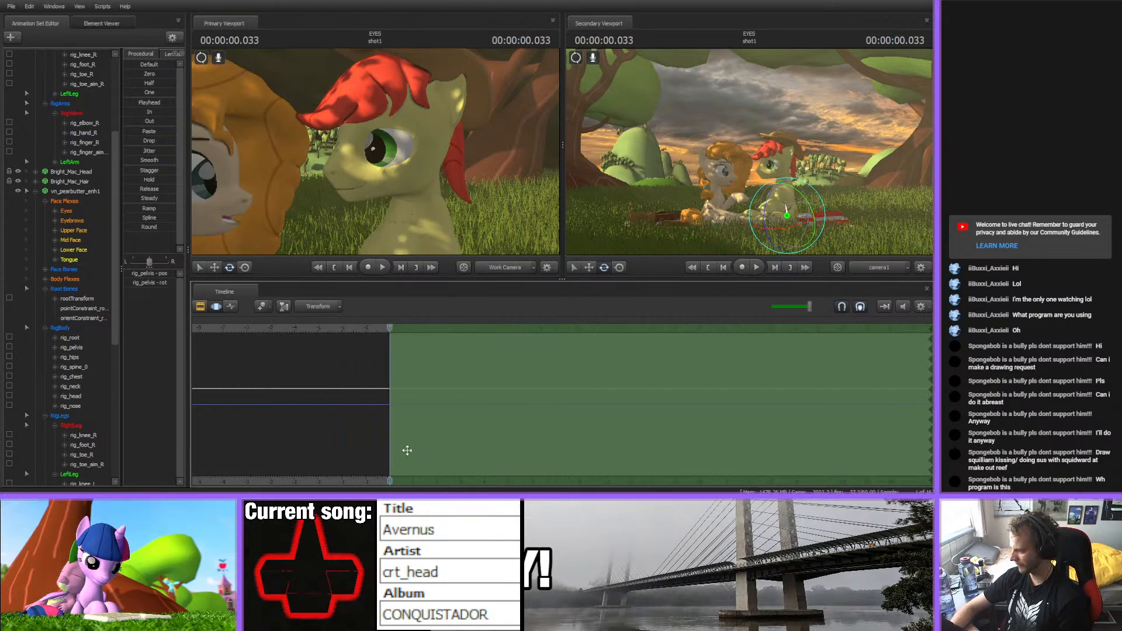
pyautogui.scroll(5, 404, 379)
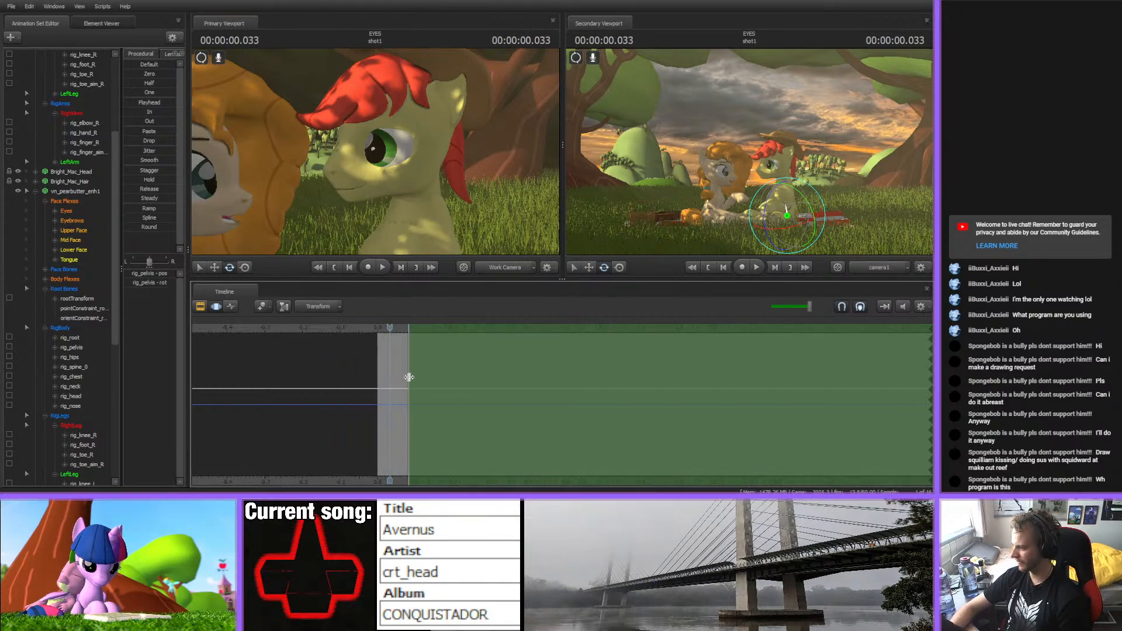
pyautogui.moveTo(390, 327); pyautogui.dragTo(377, 328)
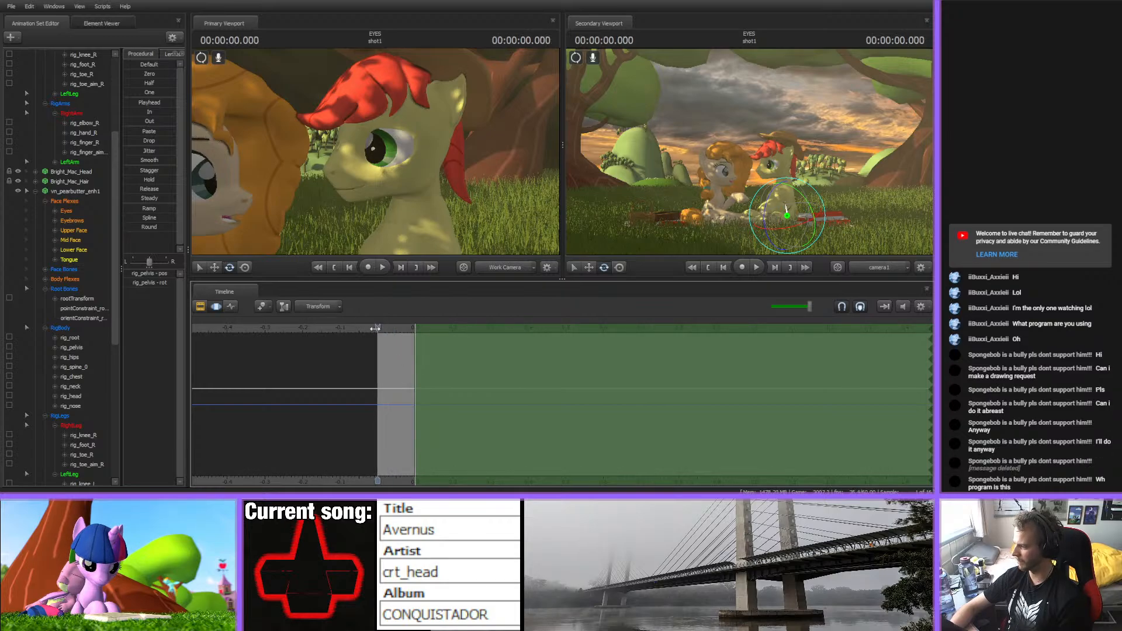
# - Expand Bright_Mac_Head in the animation set list and collapse the RigBody, RigLegs and RigArms groups of Bright_Mac_Body
pyautogui.scroll(5, 53, 285)
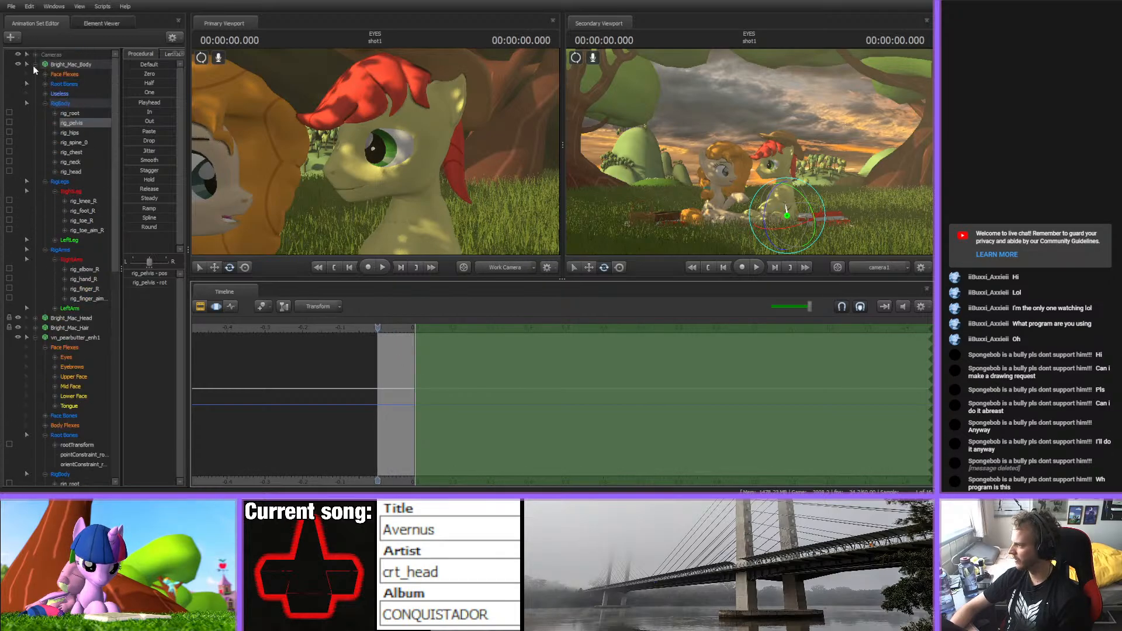
pyautogui.click(35, 65)
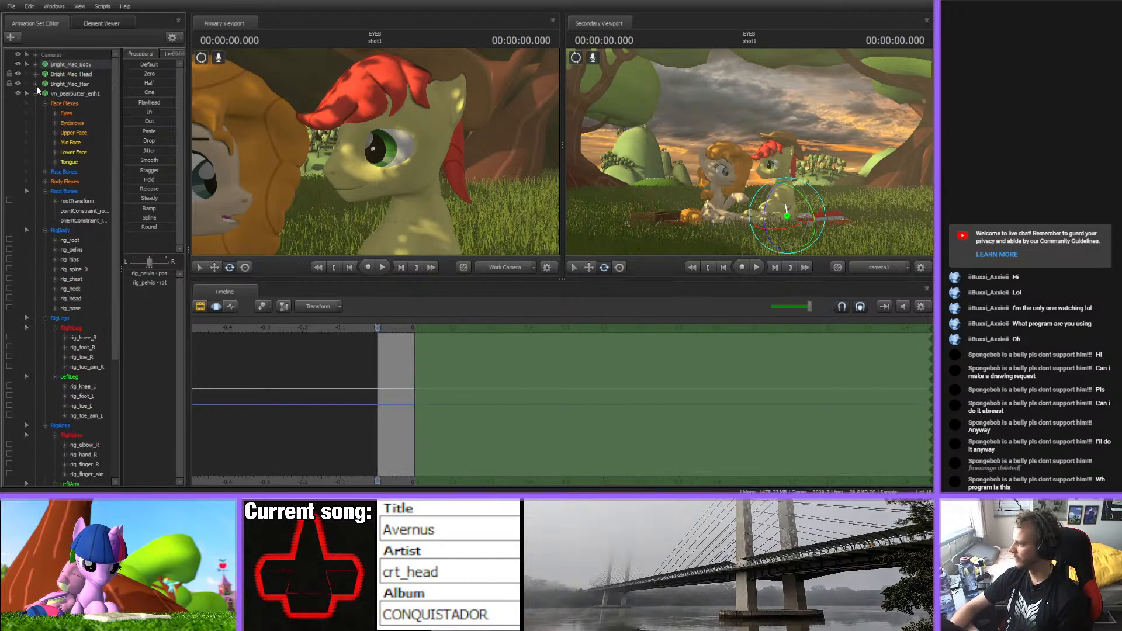
pyautogui.click(36, 84)
pyautogui.click(36, 84)
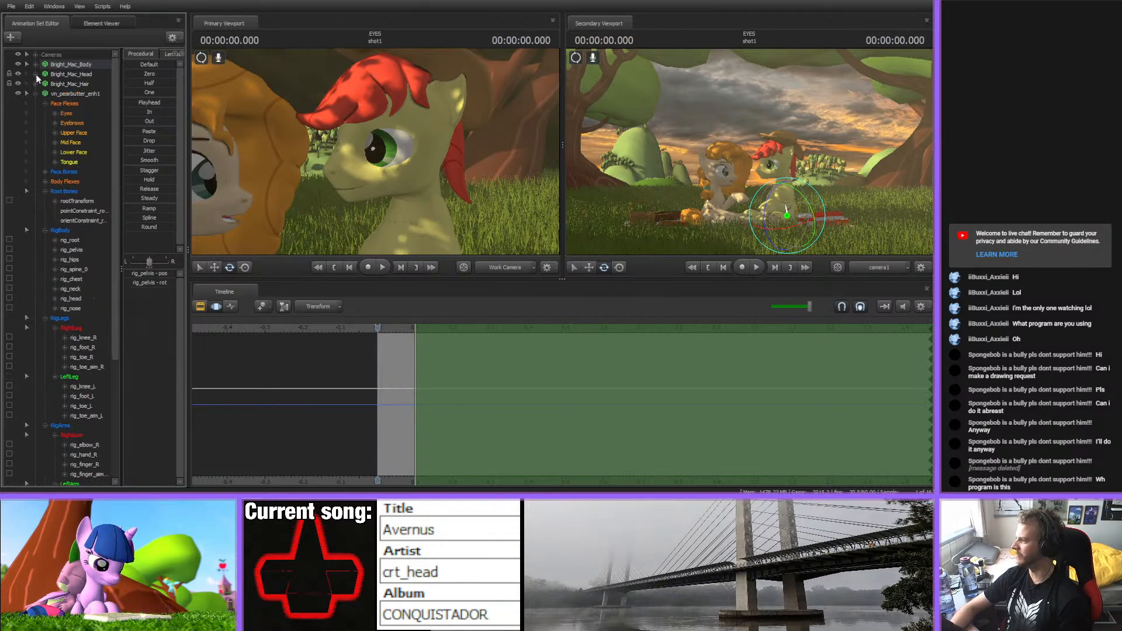
pyautogui.click(35, 65)
pyautogui.click(45, 103)
pyautogui.click(45, 113)
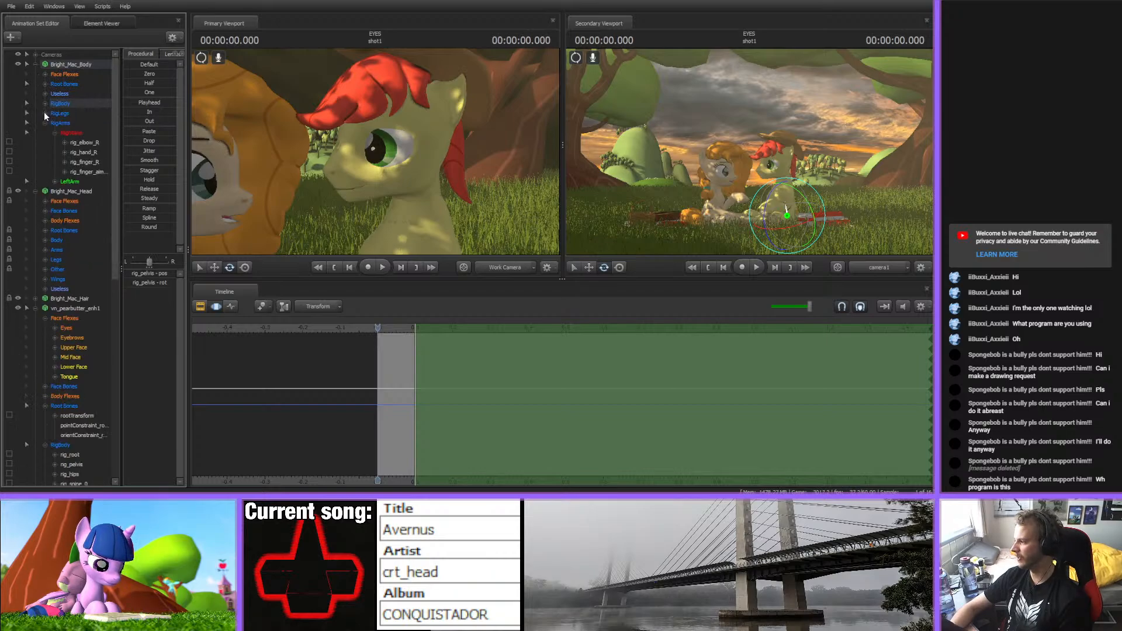
pyautogui.click(45, 123)
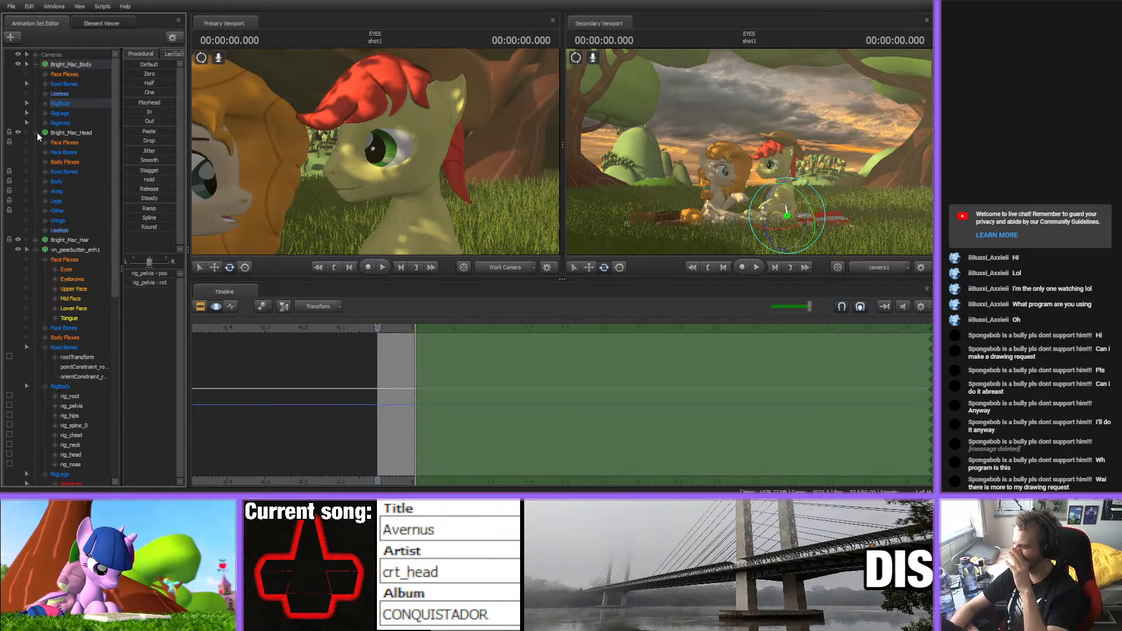
# - Move the time selection's start to about 00:00:00.150 and advance shot1 to 00:00:00.633
pyautogui.moveTo(416, 355); pyautogui.dragTo(434, 356)
pyautogui.press('space')
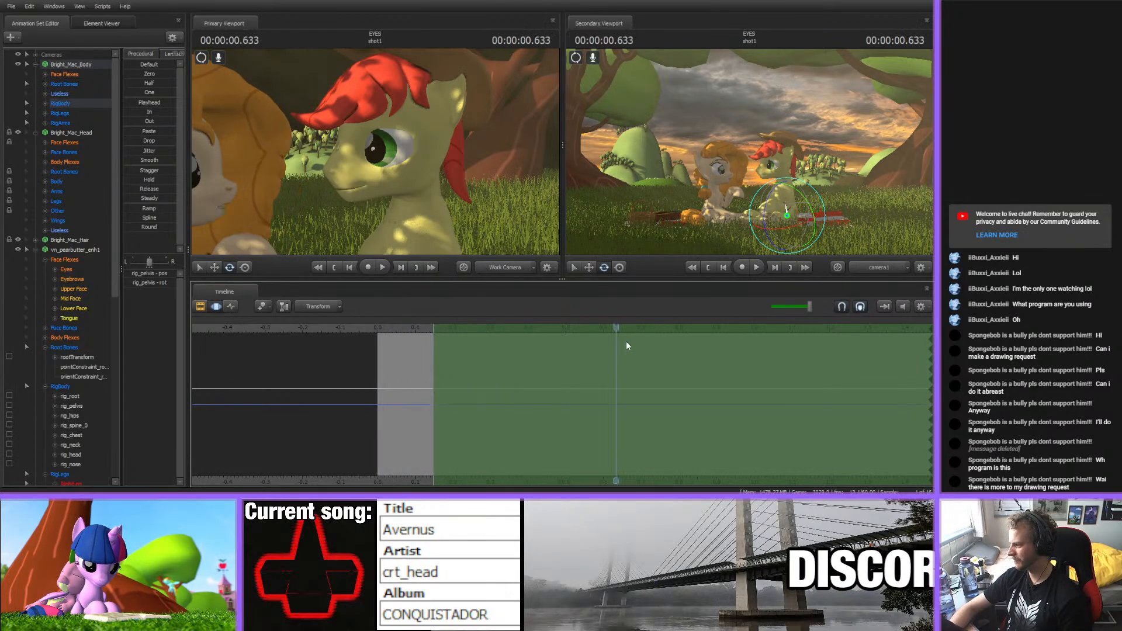
# - Set the playhead to 00:00:00.016, expand the Face Flexes of Bright_Mac_Body and list its Lower Face controls
pyautogui.click(349, 353)
pyautogui.click(383, 352)
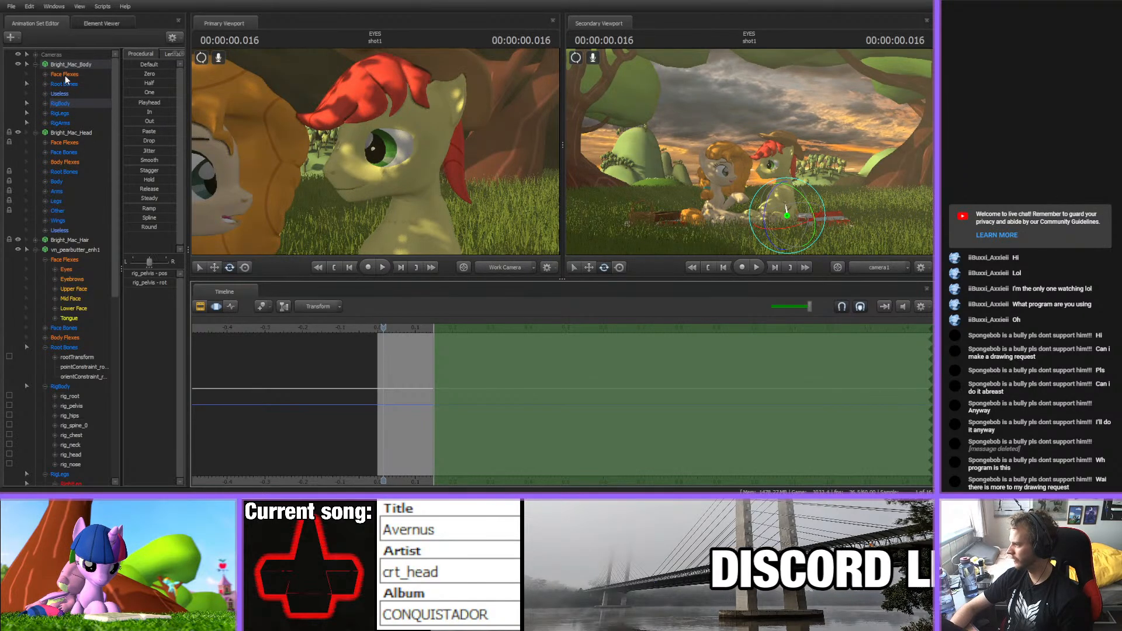
pyautogui.doubleClick(65, 75)
pyautogui.click(73, 113)
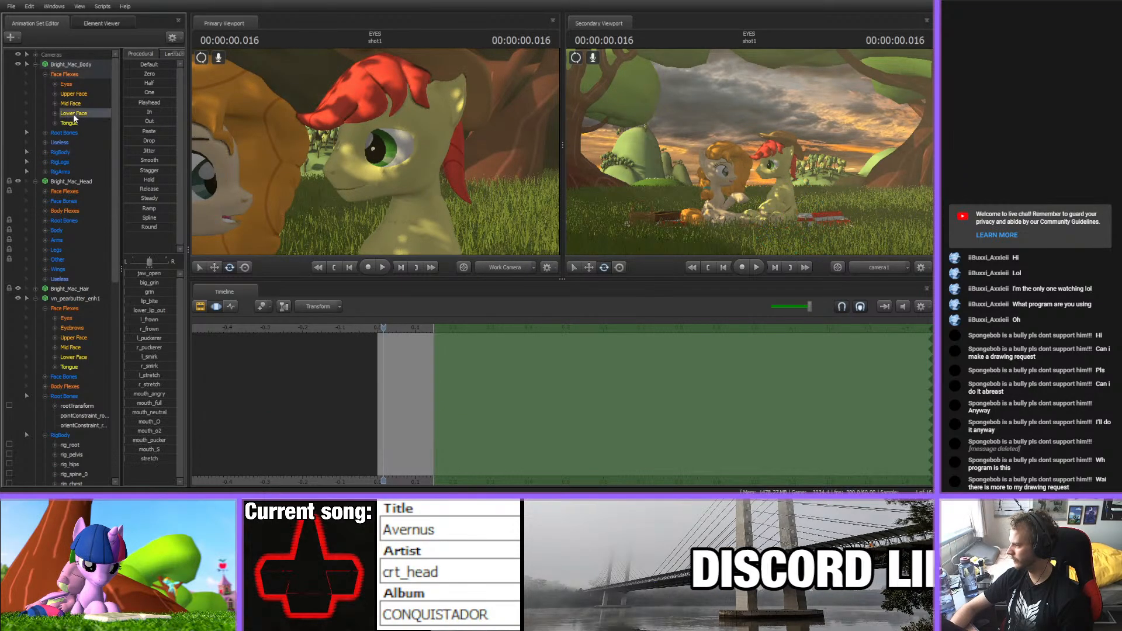
# - Expand the Face Flexes of Bright_Mac_Head and go through its face controls, leaving Upper Face selected
pyautogui.click(44, 220)
pyautogui.click(44, 220)
pyautogui.click(45, 191)
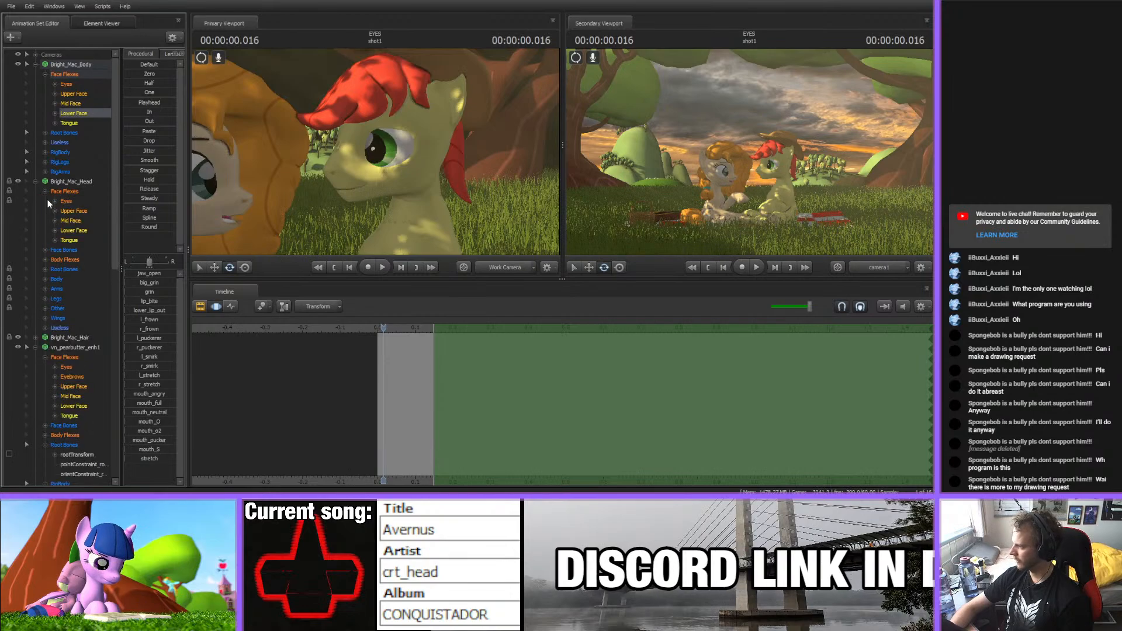
pyautogui.click(65, 230)
pyautogui.click(68, 220)
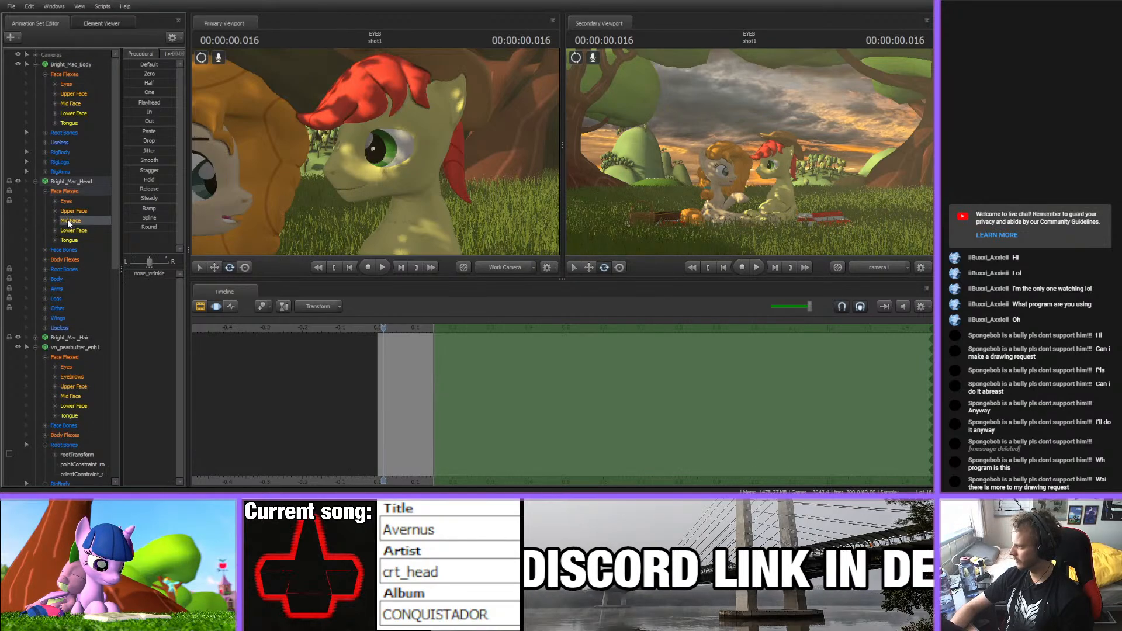
pyautogui.click(69, 212)
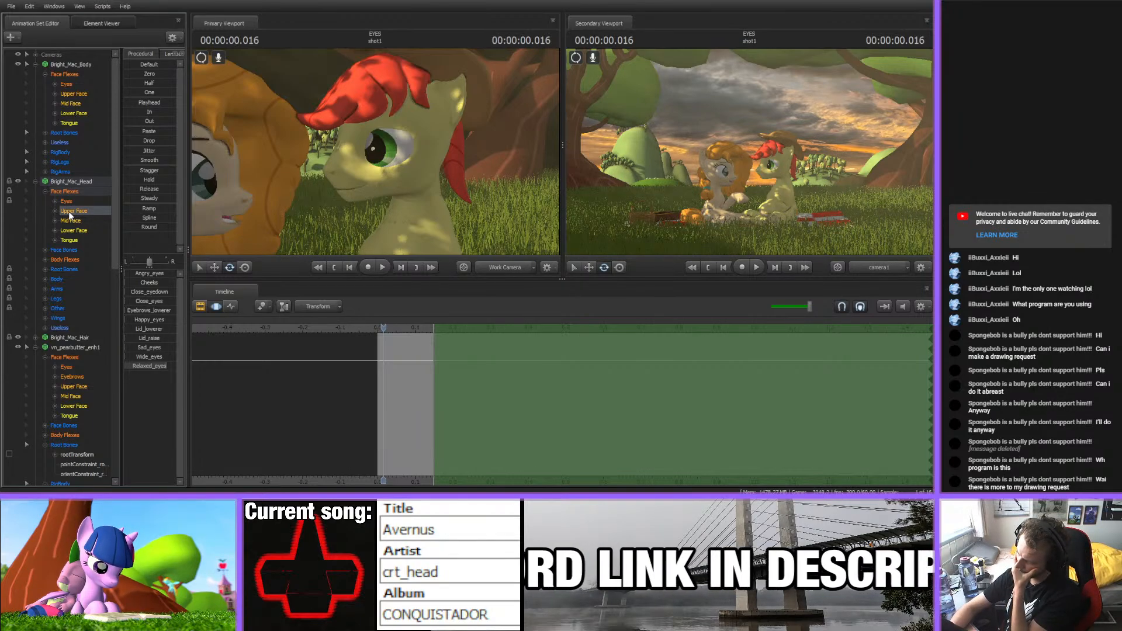
# - Reset the time selection to cover everything, move its start to 00:00:00.083, and place the playhead there with both ponies framed
pyautogui.click(469, 418)
pyautogui.hotkey('ctrl', 'a')
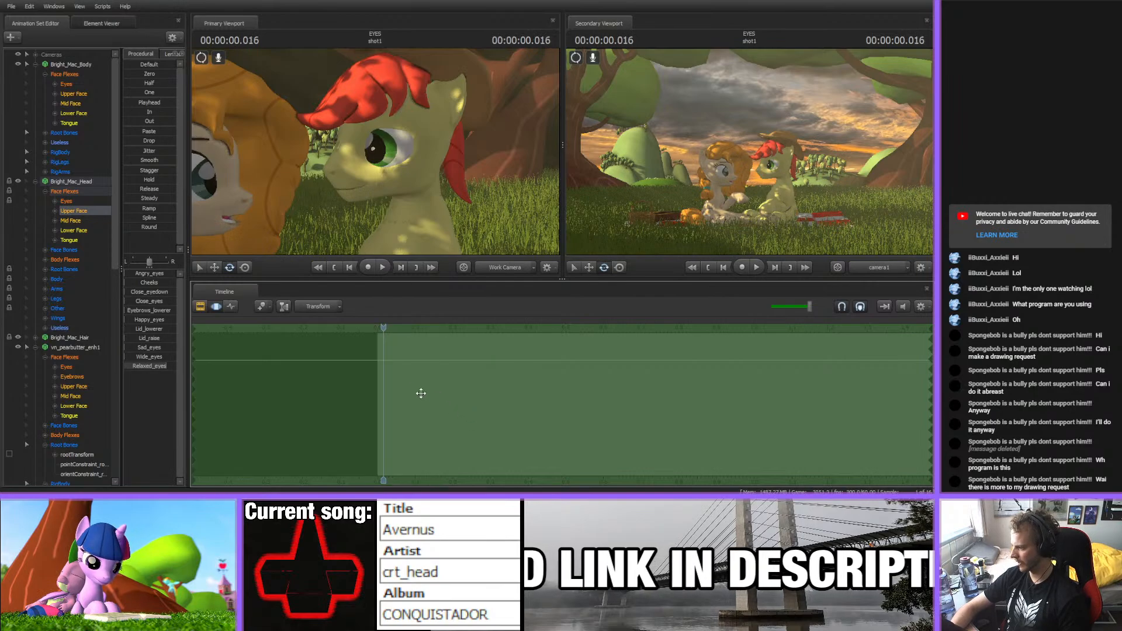
pyautogui.moveTo(193, 385); pyautogui.dragTo(404, 368)
pyautogui.moveTo(409, 193)
pyautogui.mouseDown()
pyautogui.moveTo(409, 234)
pyautogui.moveTo(412, 193)
pyautogui.mouseUp()
pyautogui.moveTo(403, 340); pyautogui.dragTo(409, 329)
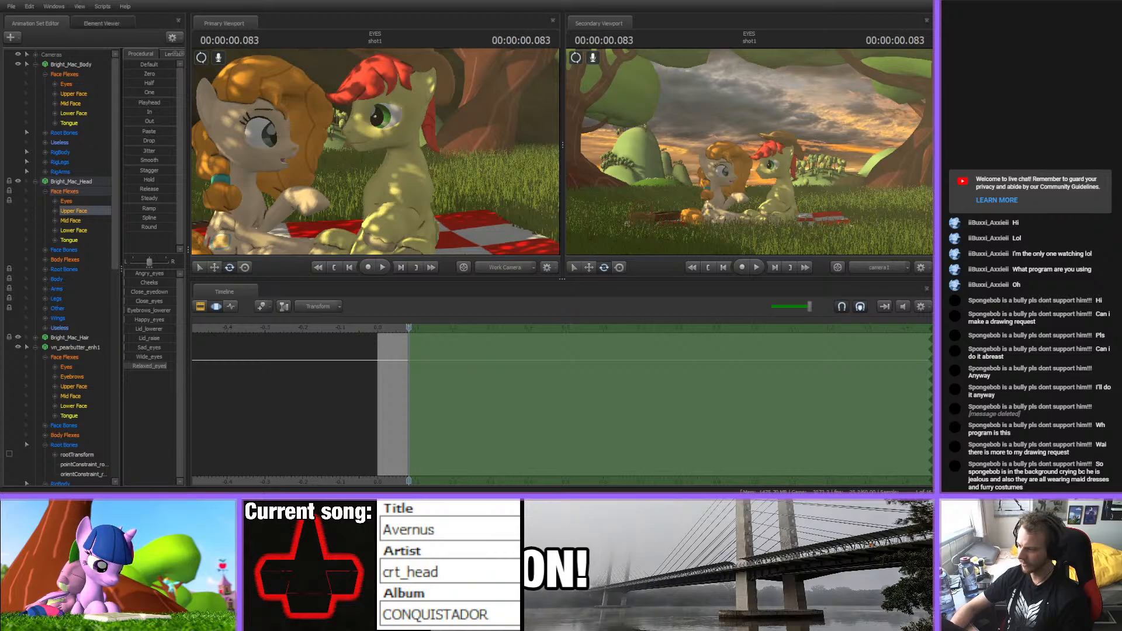
# - Move the time selection's start to about 00:00:00.116 and set the playhead to 00:00:00.100
pyautogui.scroll(3, 408, 403)
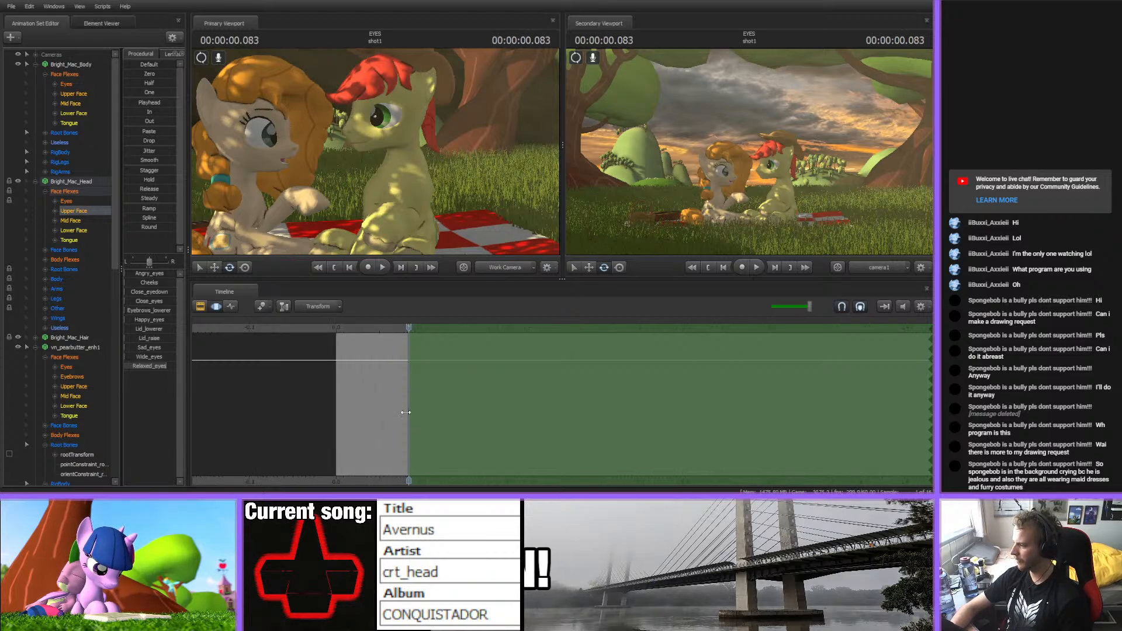
pyautogui.scroll(3, 399, 399)
pyautogui.scroll(-5, 398, 397)
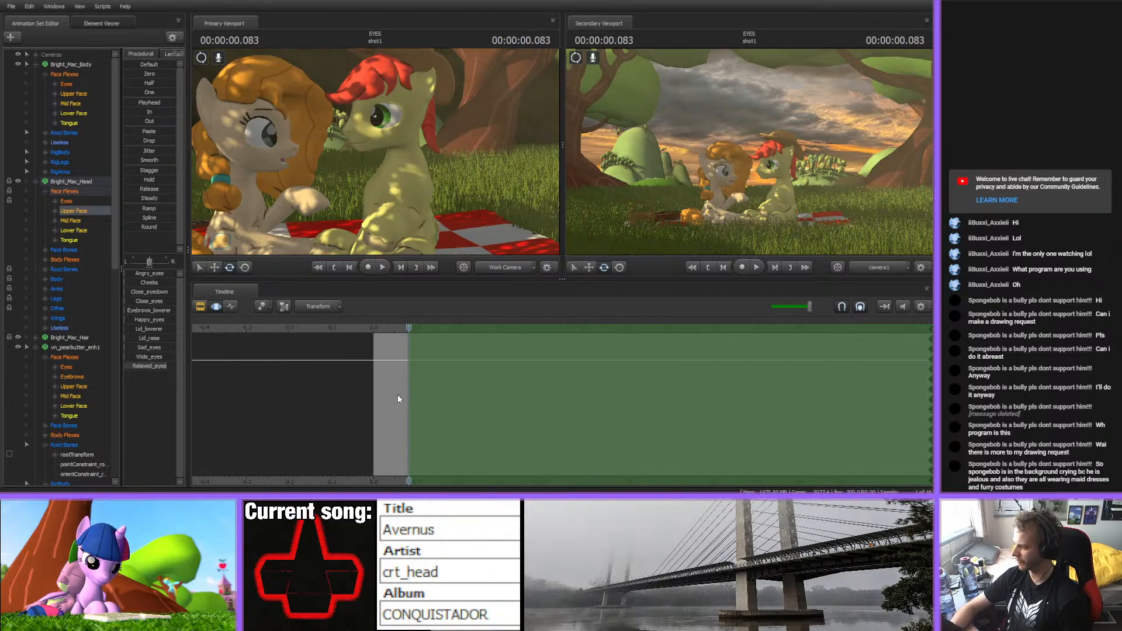
pyautogui.scroll(10, 399, 392)
pyautogui.scroll(-6, 401, 391)
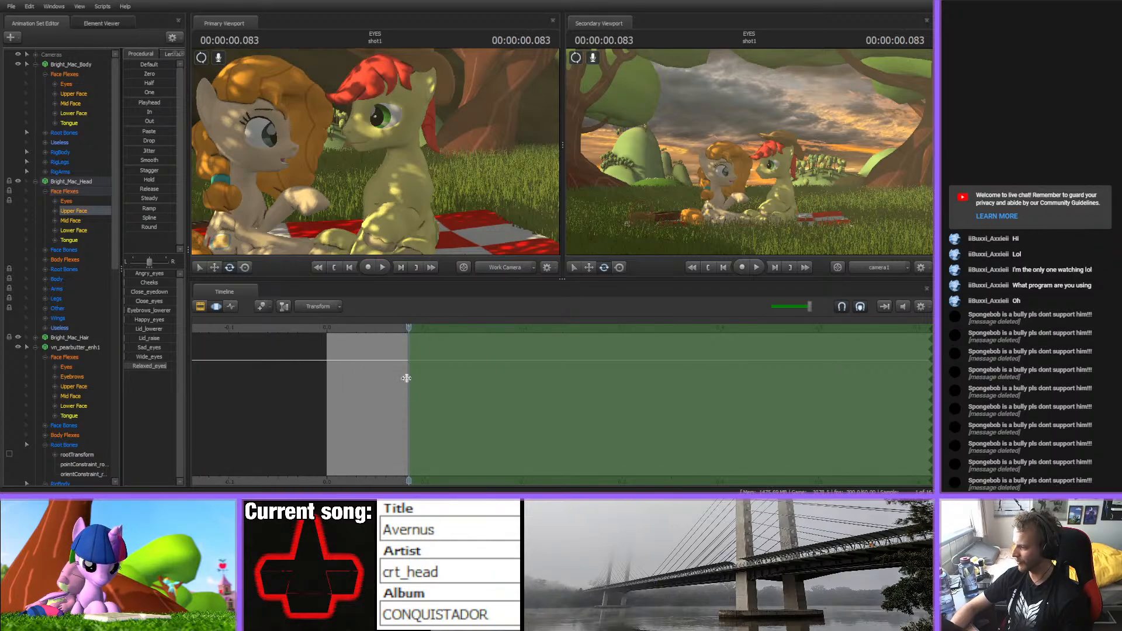
pyautogui.moveTo(410, 373); pyautogui.dragTo(443, 369)
pyautogui.click(426, 344)
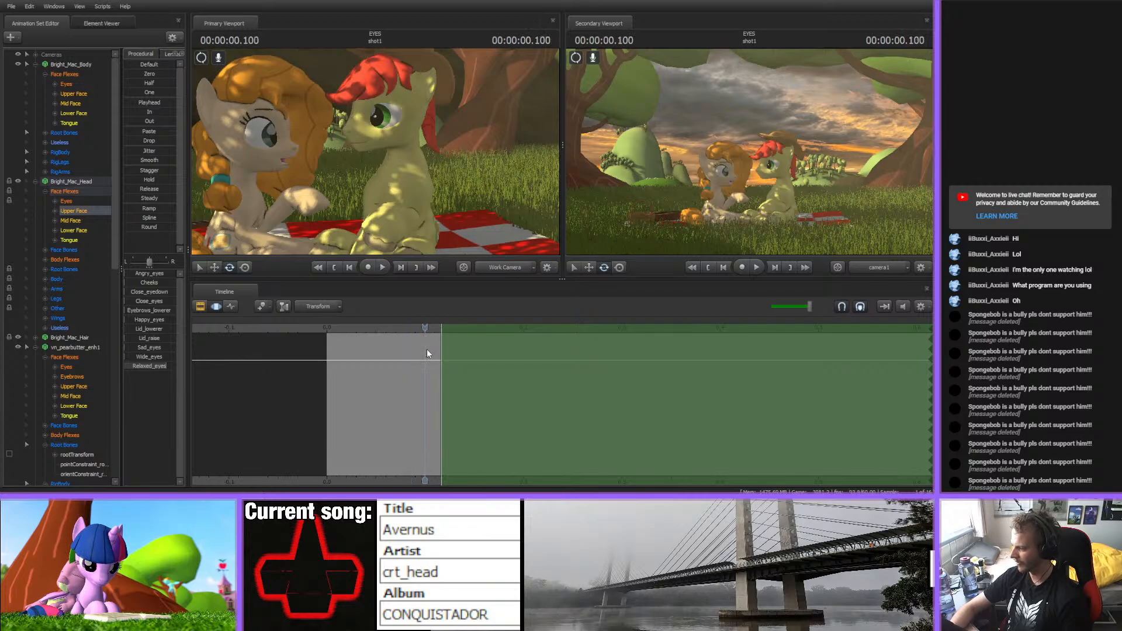
# - Play and scrub through the opening of shot1, and move the time selection's start and the playhead to 00:00:00.133
pyautogui.moveTo(406, 330); pyautogui.dragTo(344, 330)
pyautogui.press('space')
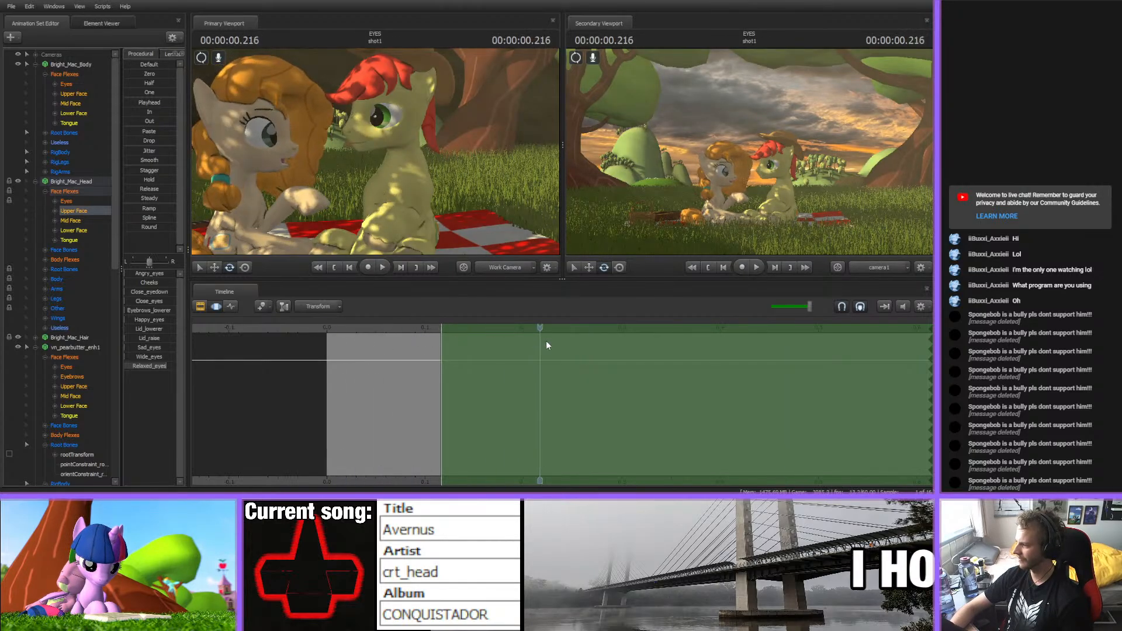
pyautogui.moveTo(492, 339); pyautogui.dragTo(406, 342)
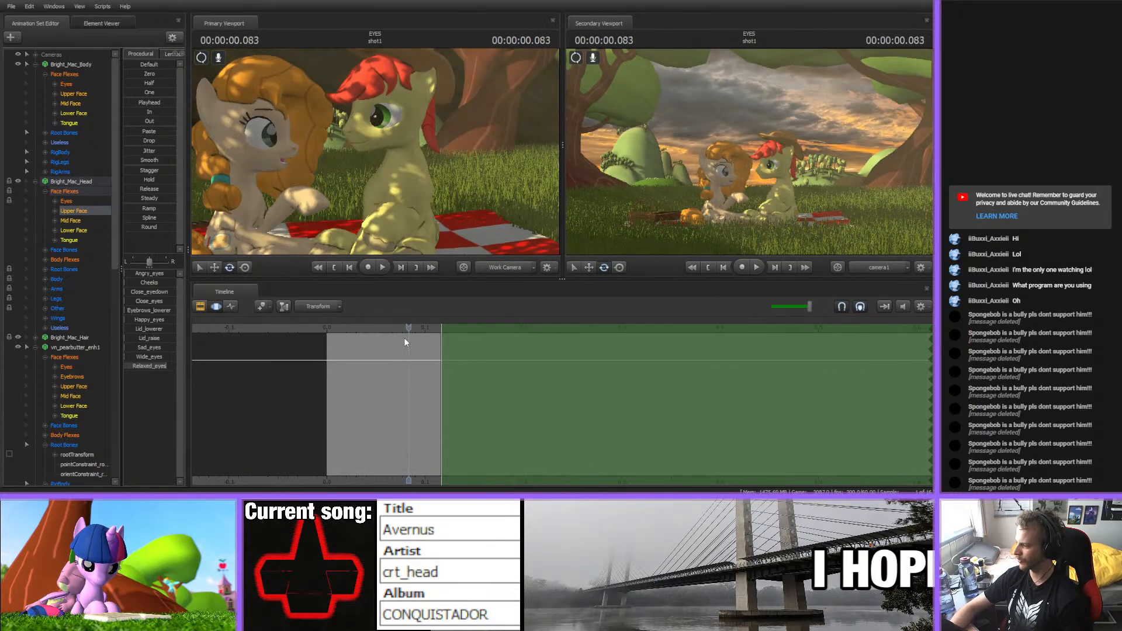
pyautogui.moveTo(441, 381); pyautogui.dragTo(459, 331)
pyautogui.click(427, 329)
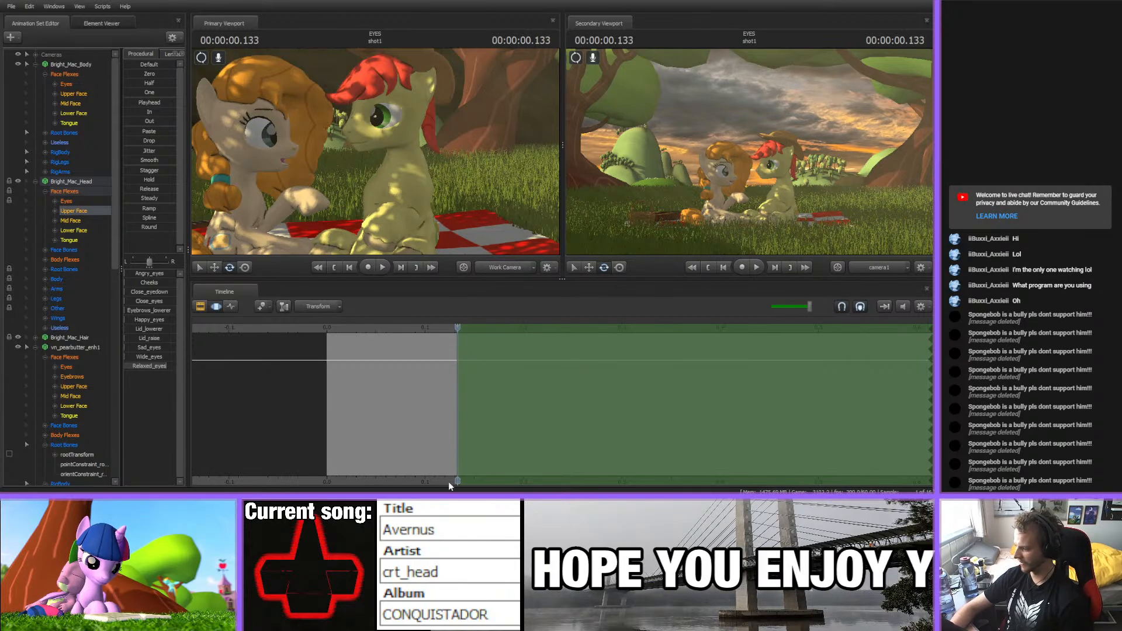
pyautogui.moveTo(463, 453); pyautogui.dragTo(387, 445, button='middle')
pyautogui.scroll(-4, 387, 445)
pyautogui.scroll(5, 387, 445)
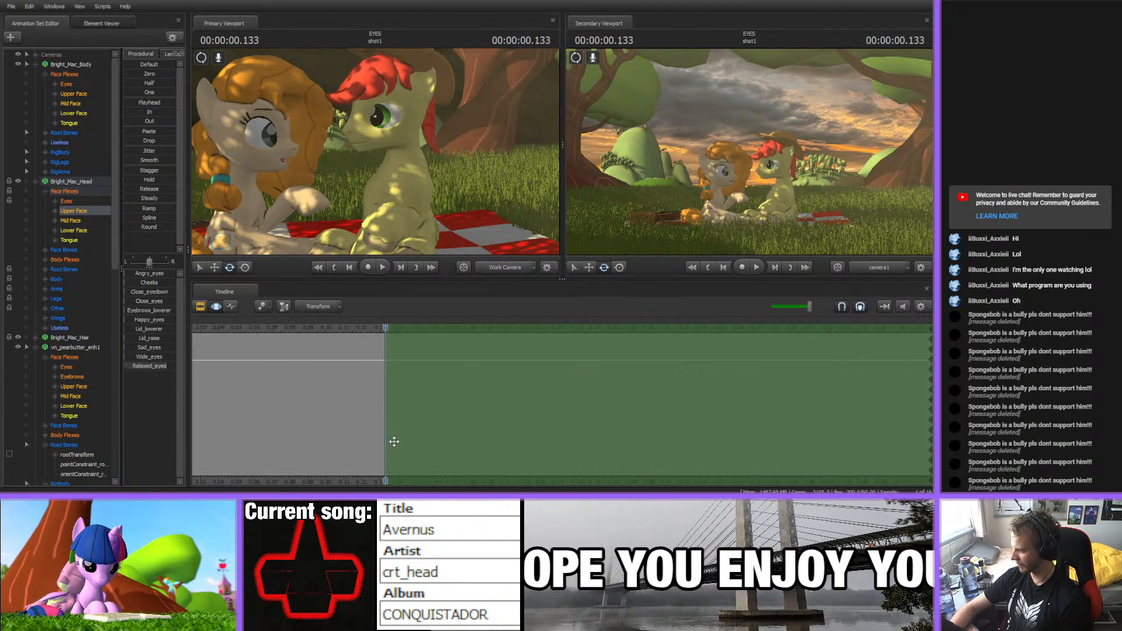
pyautogui.scroll(-1, 394, 441)
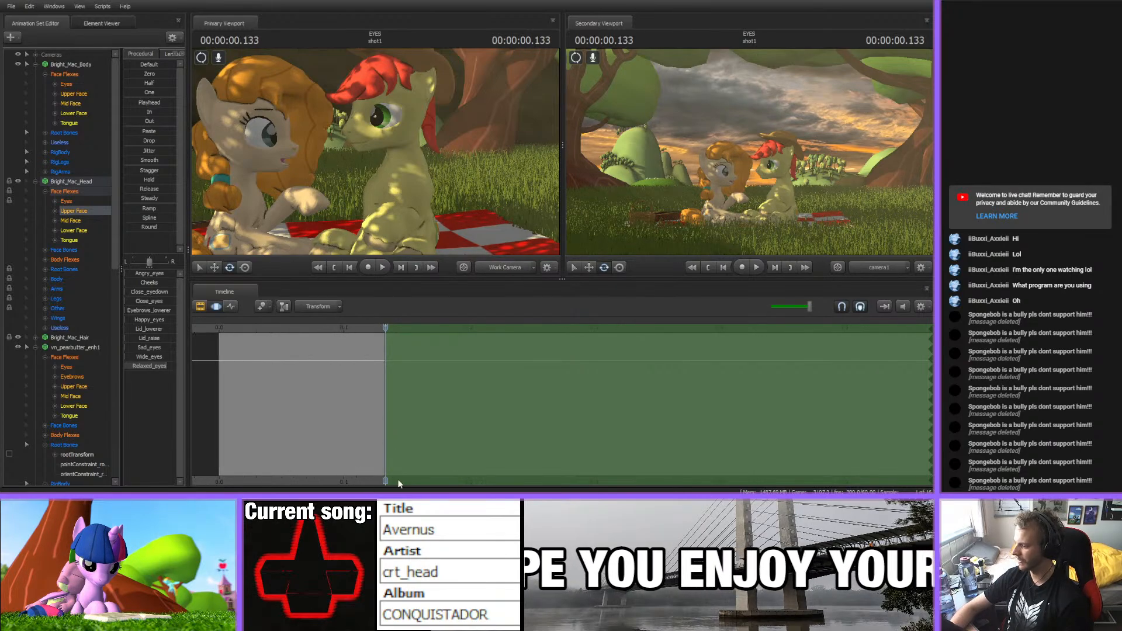
pyautogui.moveTo(369, 478); pyautogui.dragTo(334, 483, button='middle')
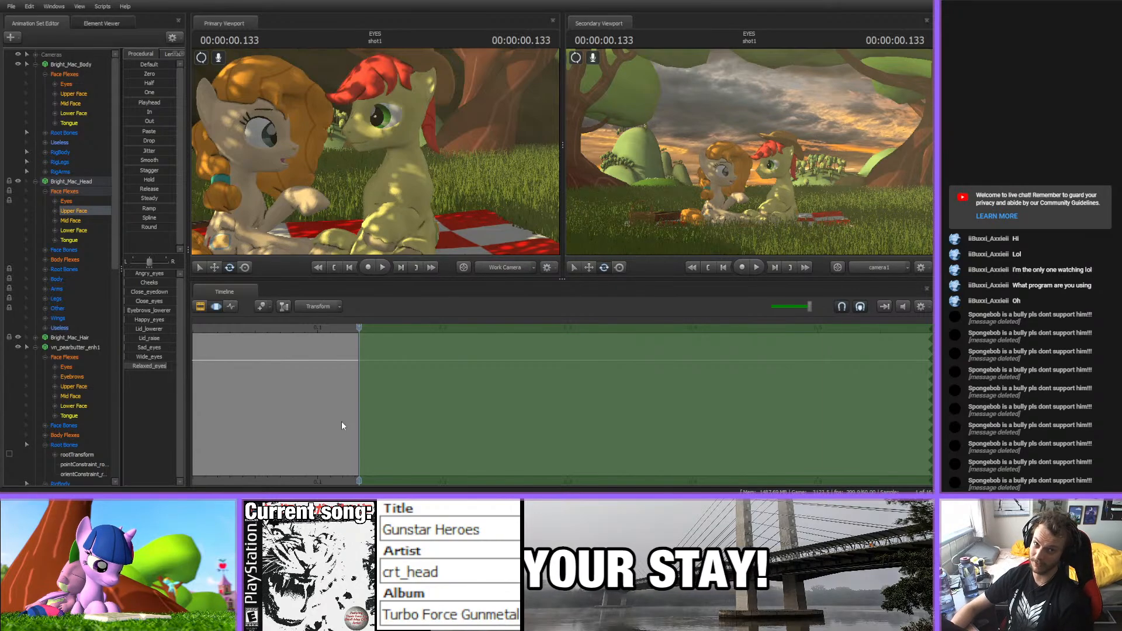
pyautogui.moveTo(296, 479)
pyautogui.mouseDown(button='middle')
pyautogui.moveTo(337, 474)
pyautogui.moveTo(299, 477)
pyautogui.mouseUp(button='middle')
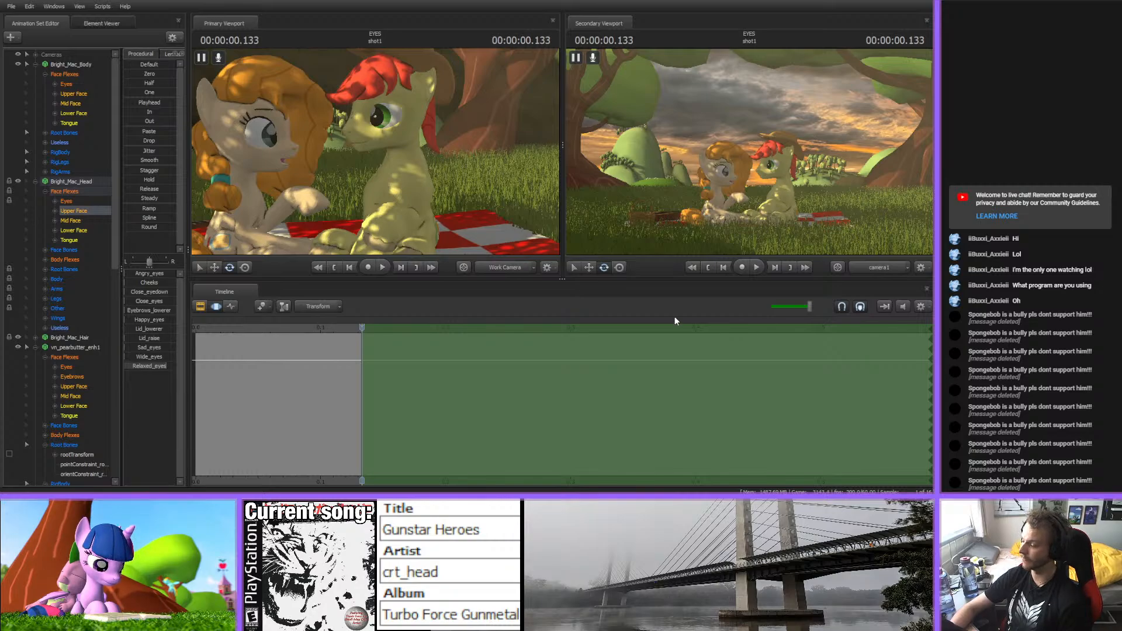
pyautogui.moveTo(312, 475); pyautogui.dragTo(412, 474, button='middle')
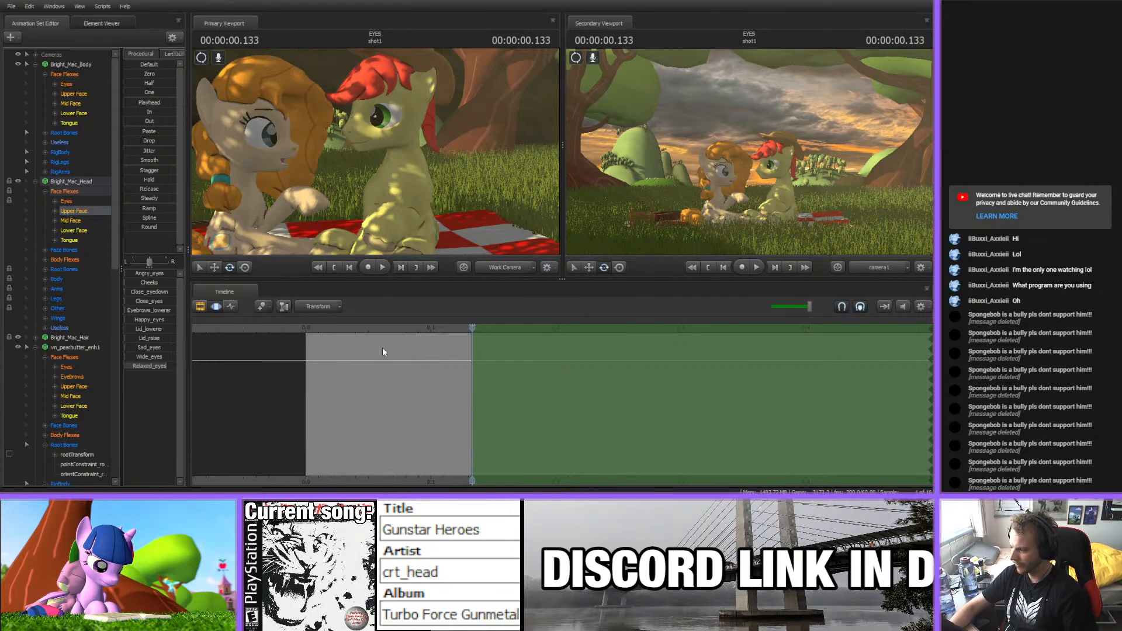
pyautogui.moveTo(415, 471); pyautogui.dragTo(348, 436, button='middle')
pyautogui.scroll(1, 349, 431)
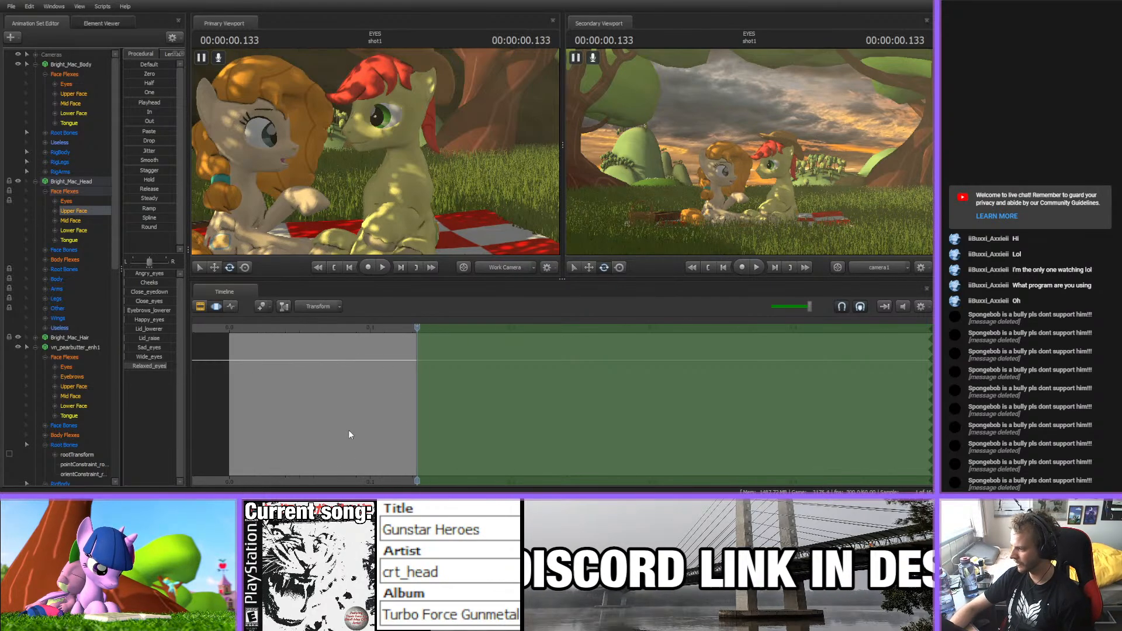
pyautogui.scroll(-2, 348, 430)
# - Select rig_pelvis of Bright_Mac_Body from a closer view and set the time selection's start to 00:00:00.033
pyautogui.click(272, 330)
pyautogui.moveTo(374, 158); pyautogui.dragTo(375, 192)
pyautogui.keyDown('ctrl'); pyautogui.click(374, 219); pyautogui.keyUp('ctrl')
pyautogui.scroll(3, 314, 408)
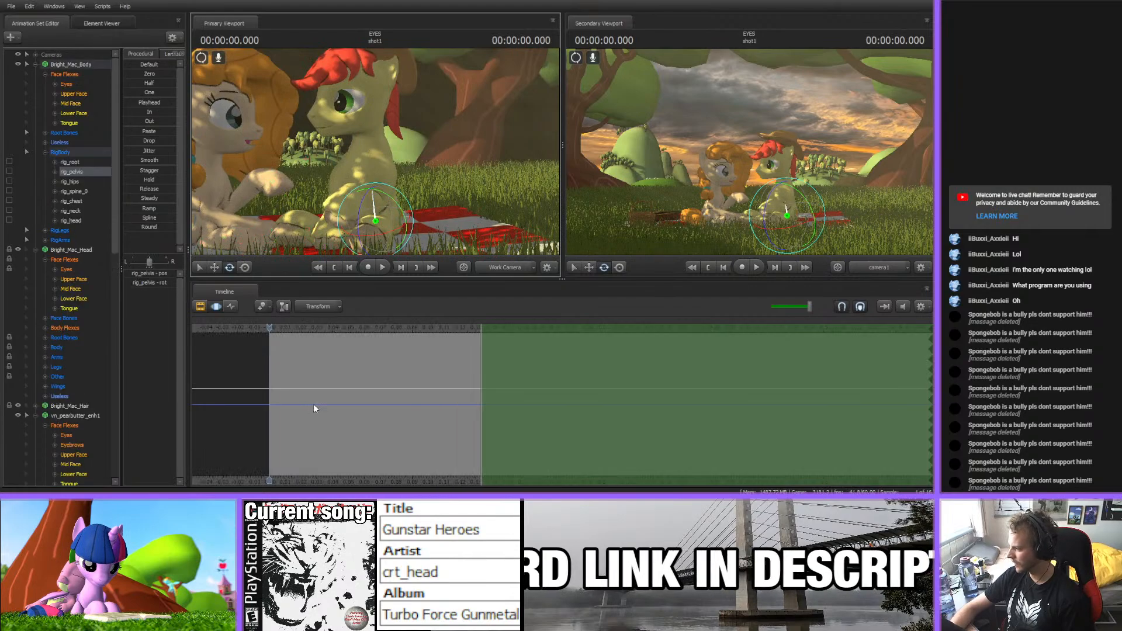
pyautogui.moveTo(386, 468); pyautogui.dragTo(503, 455, button='middle')
pyautogui.moveTo(657, 377); pyautogui.dragTo(393, 366)
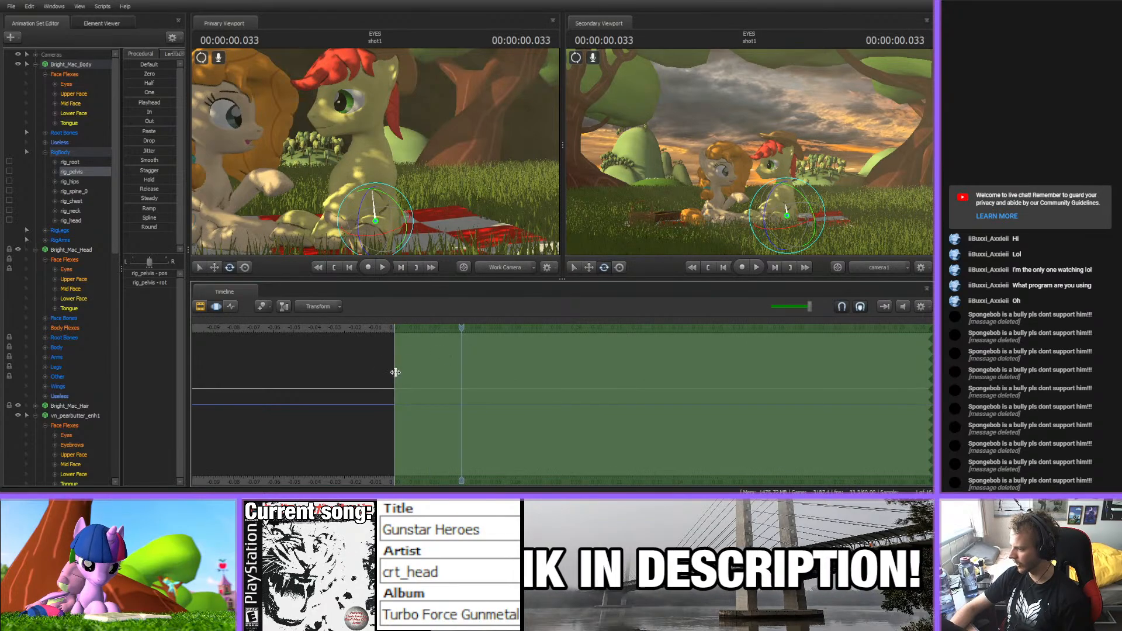
pyautogui.moveTo(395, 371); pyautogui.dragTo(465, 365)
# - Adjust the pelvis of Bright_Mac_Body from 00:00:00.033 onward and play the opening of shot1 to check the movement
pyautogui.moveTo(428, 199); pyautogui.dragTo(378, 185)
pyautogui.click(388, 326)
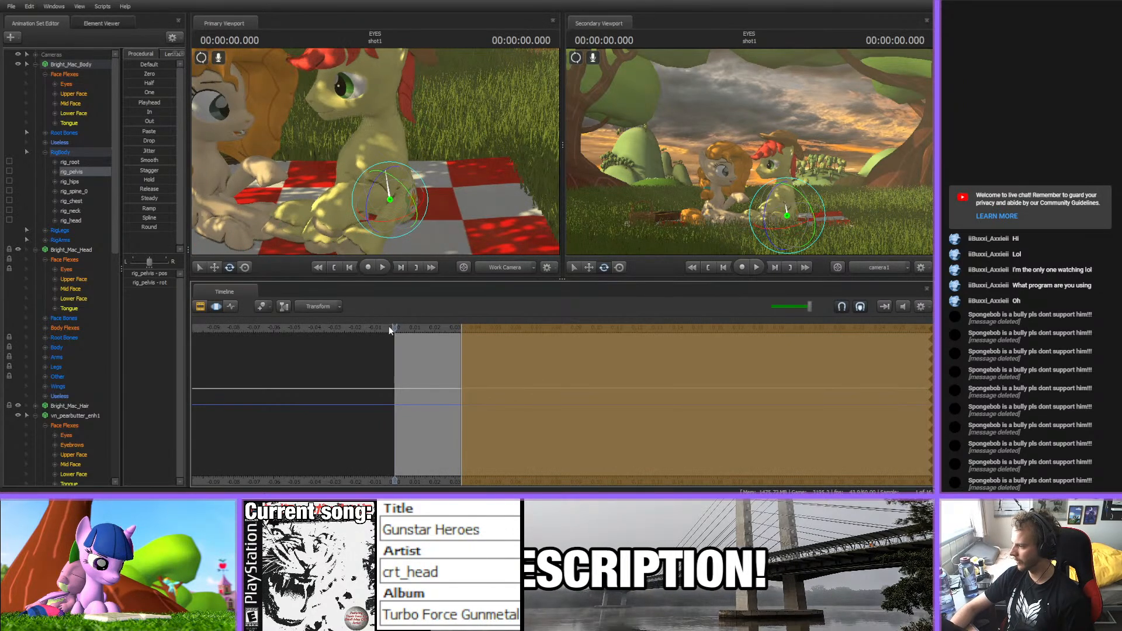
pyautogui.press('space')
pyautogui.press('space')
pyautogui.scroll(-3, 456, 455)
pyautogui.moveTo(409, 455); pyautogui.dragTo(148, 451, button='middle')
pyautogui.scroll(-5, 409, 350)
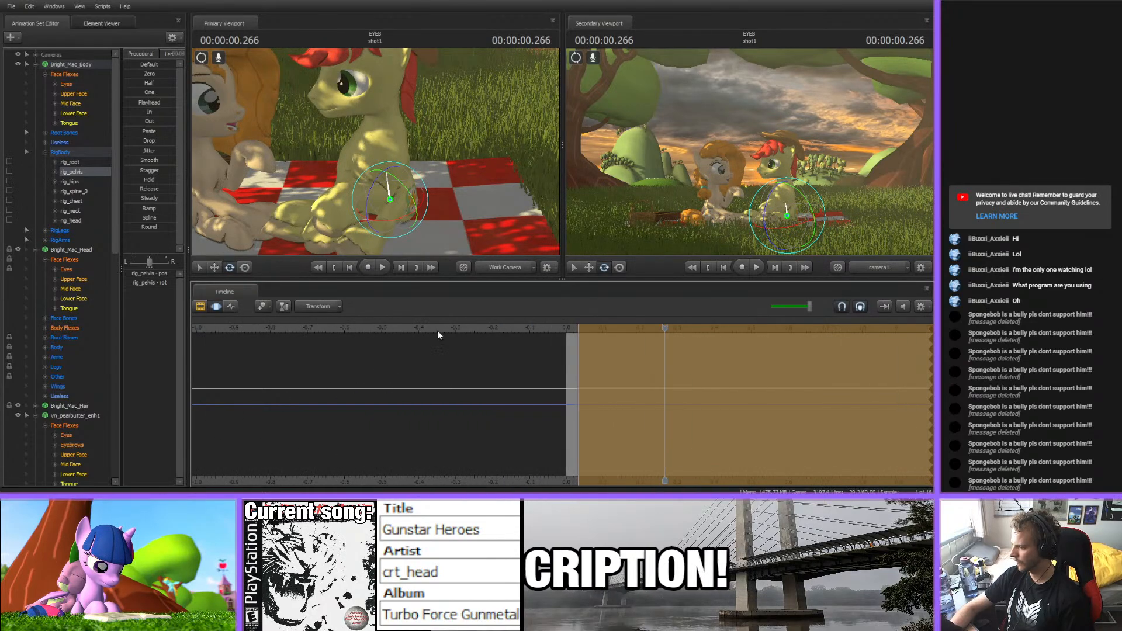
pyautogui.click(552, 329)
pyautogui.press('space')
pyautogui.press('space')
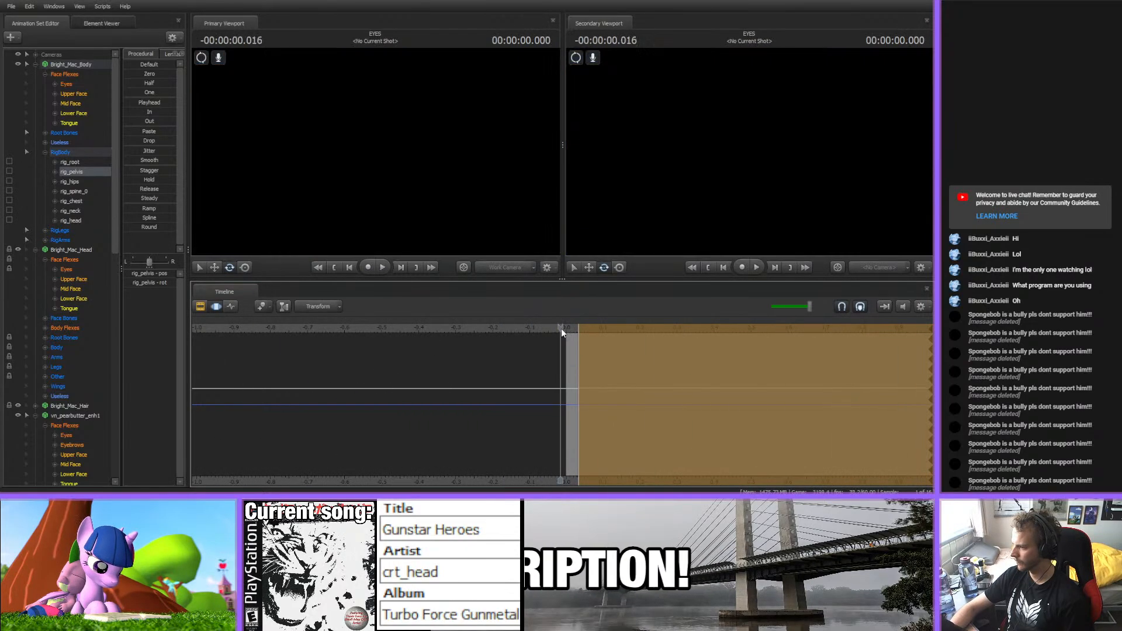
# - Rotate rig_pelvis, rig_spine_0 and rig_chest of Bright_Mac_Body at 00:00:00.033 to alter the torso's lean
pyautogui.click(577, 329)
pyautogui.keyDown('alt'); pyautogui.moveTo(478, 199); pyautogui.dragTo(478, 176); pyautogui.keyUp('alt')
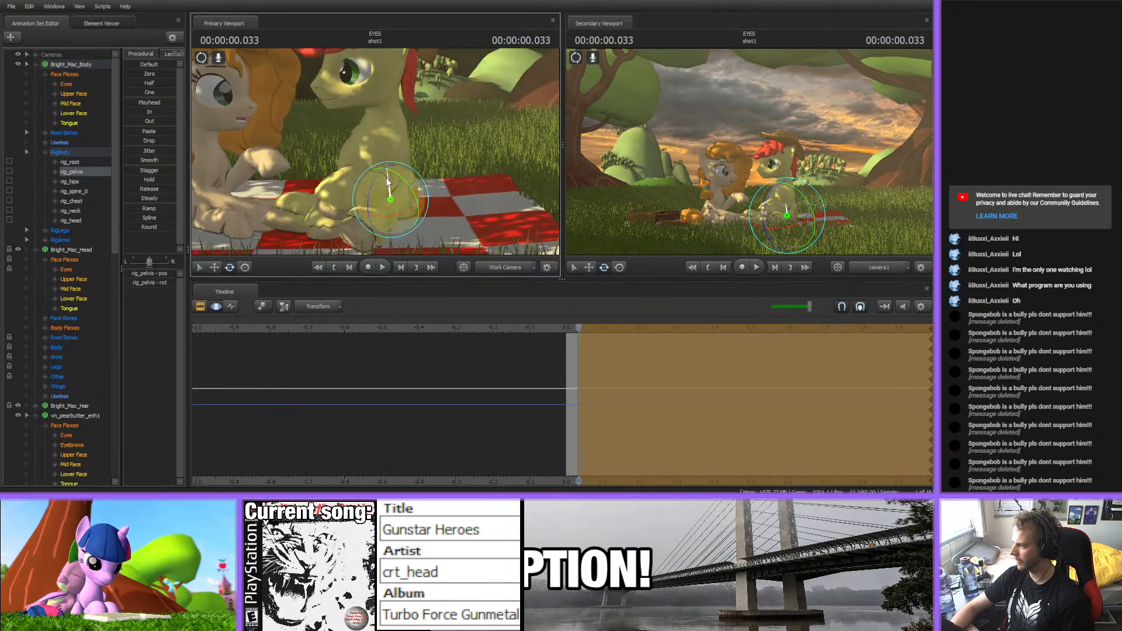
pyautogui.moveTo(383, 172); pyautogui.dragTo(379, 175)
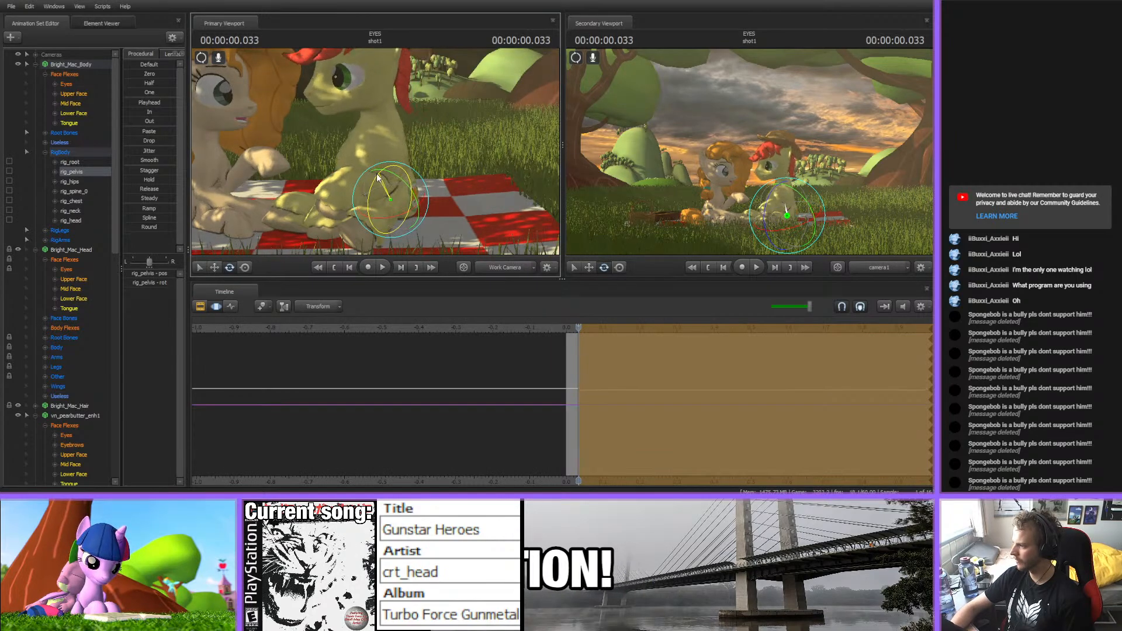
pyautogui.click(398, 163)
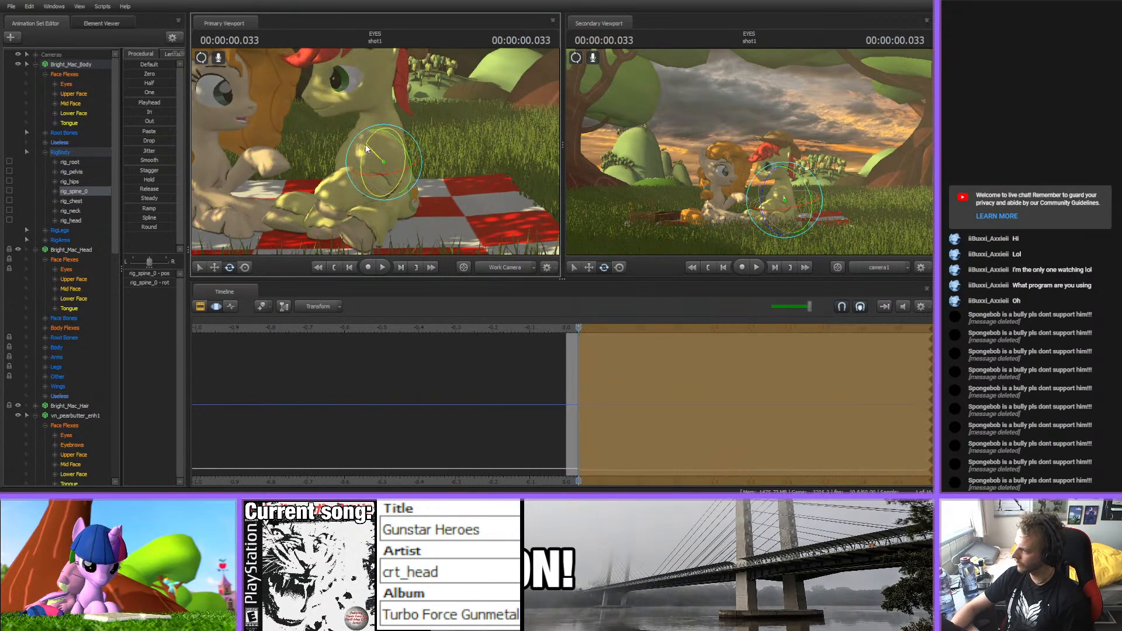
pyautogui.click(380, 134)
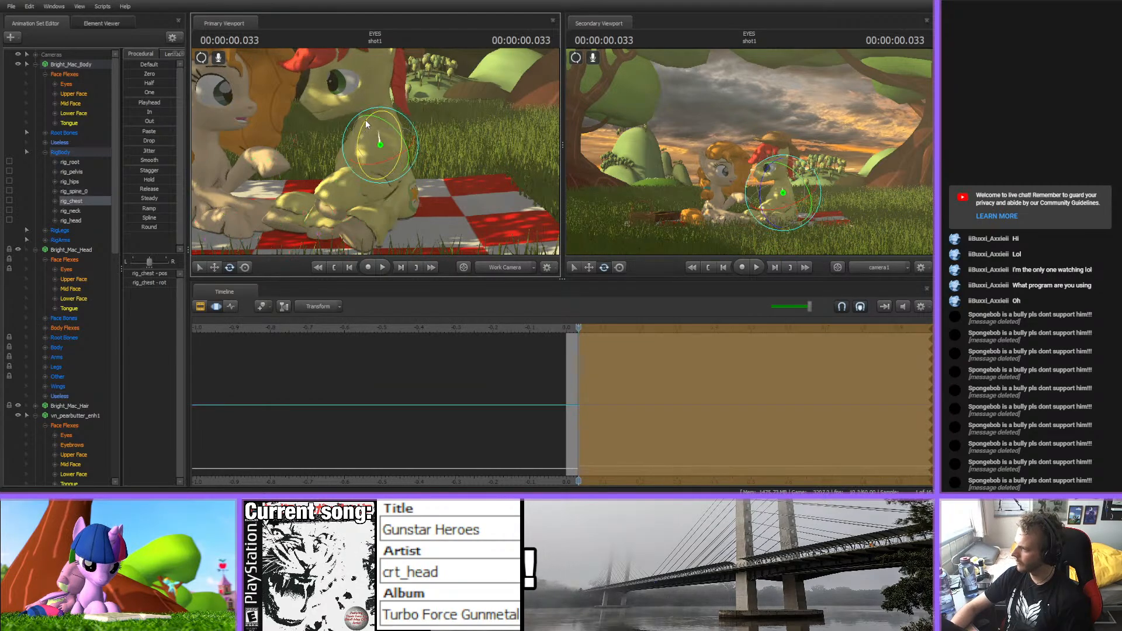
pyautogui.click(365, 121)
# - Rotate rig_head of Bright_Mac_Body at 00:00:00.033, pull the work camera back to both ponies, and save the session
pyautogui.click(370, 103)
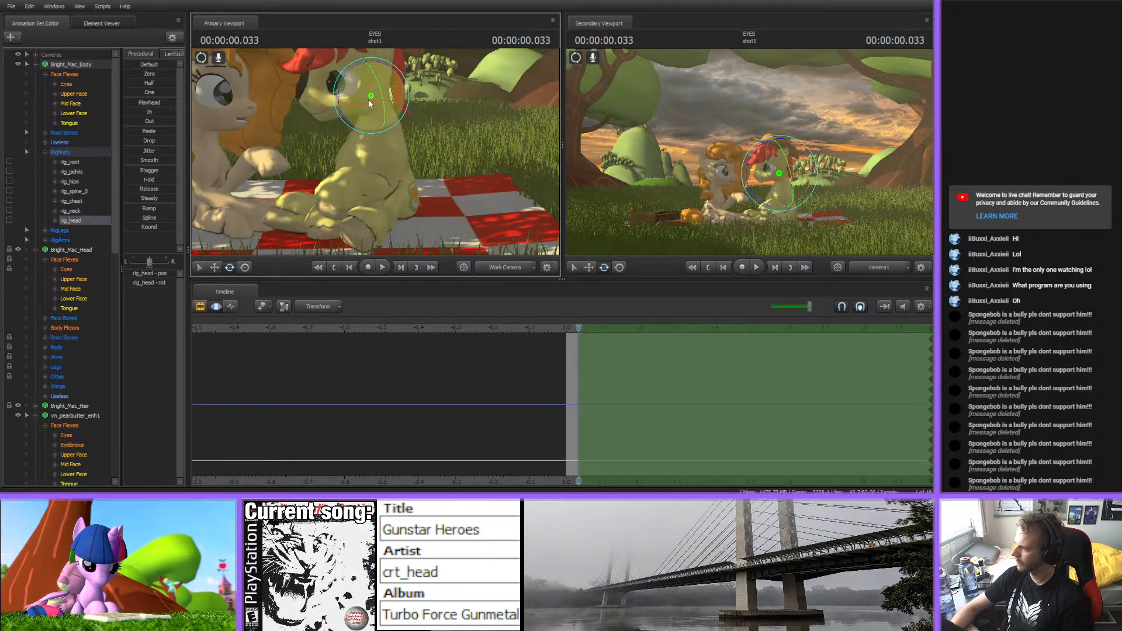
pyautogui.moveTo(353, 124); pyautogui.dragTo(346, 121)
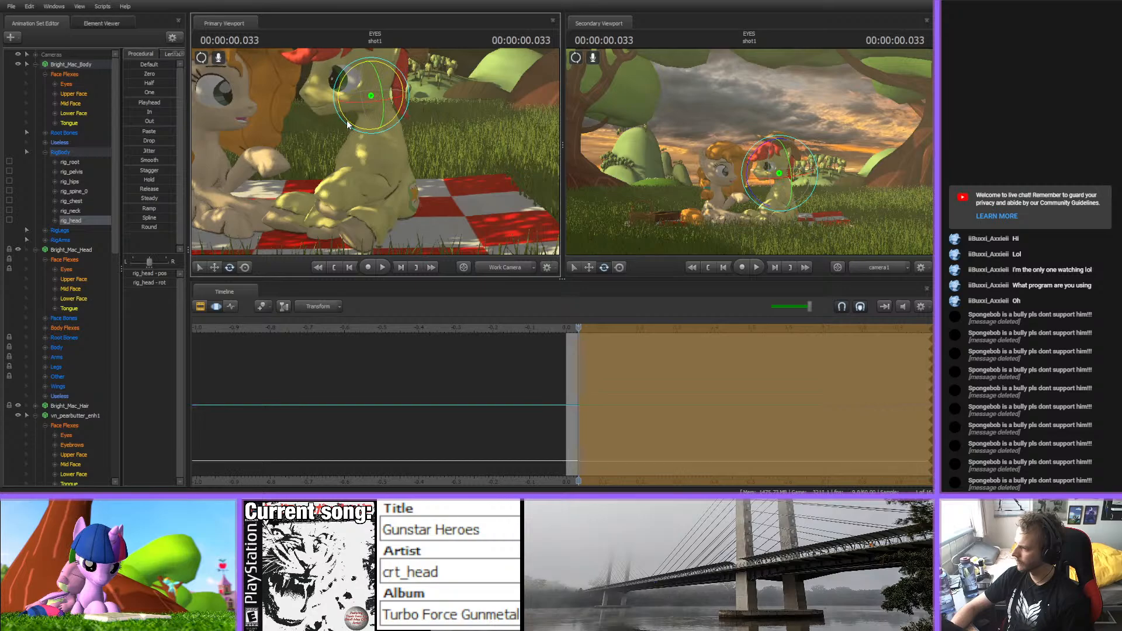
pyautogui.moveTo(452, 125); pyautogui.dragTo(422, 182)
pyautogui.press('s')
pyautogui.press('a')
pyautogui.hotkey('ctrl', 's')
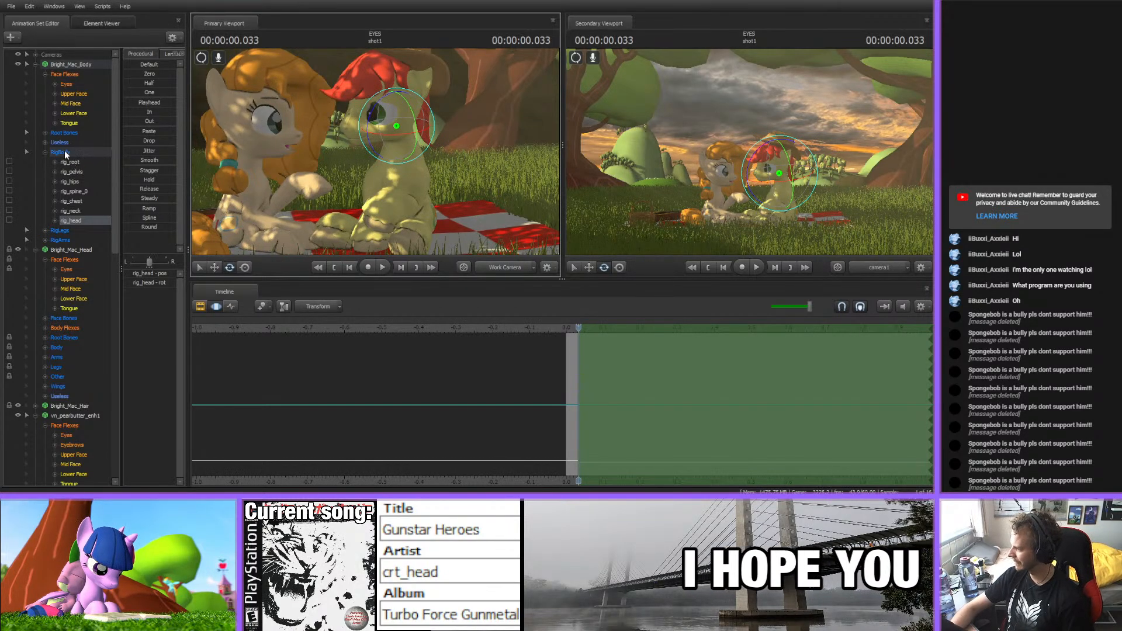
# - Collapse the RigBody group of Bright_Mac_Body and show the time selection's opening frames in the timeline
pyautogui.click(46, 153)
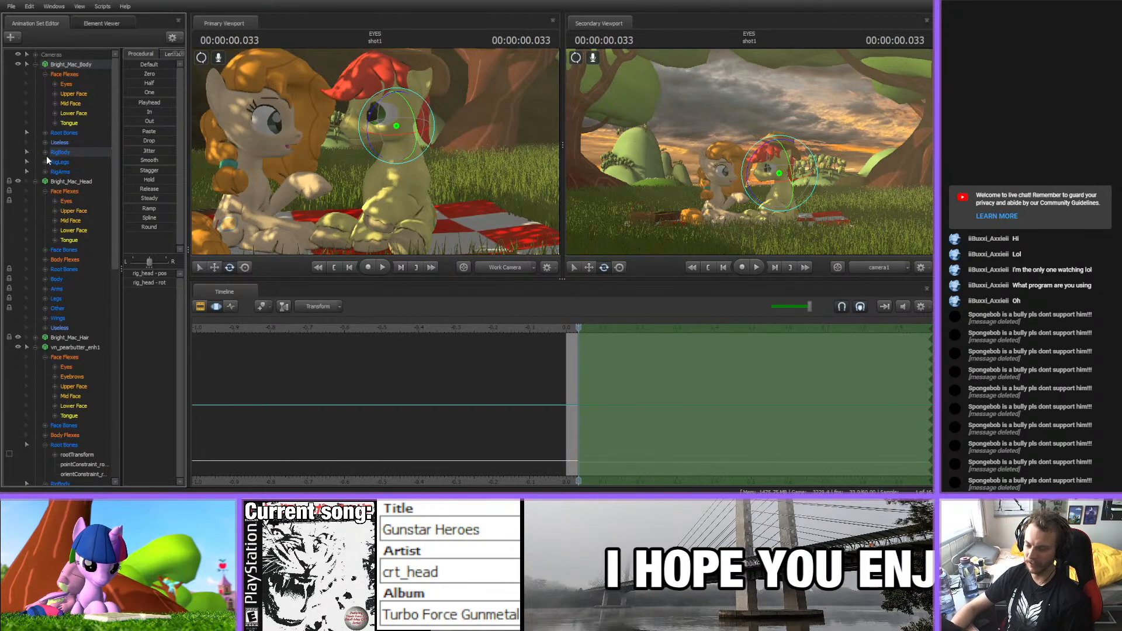
pyautogui.scroll(10, 461, 409)
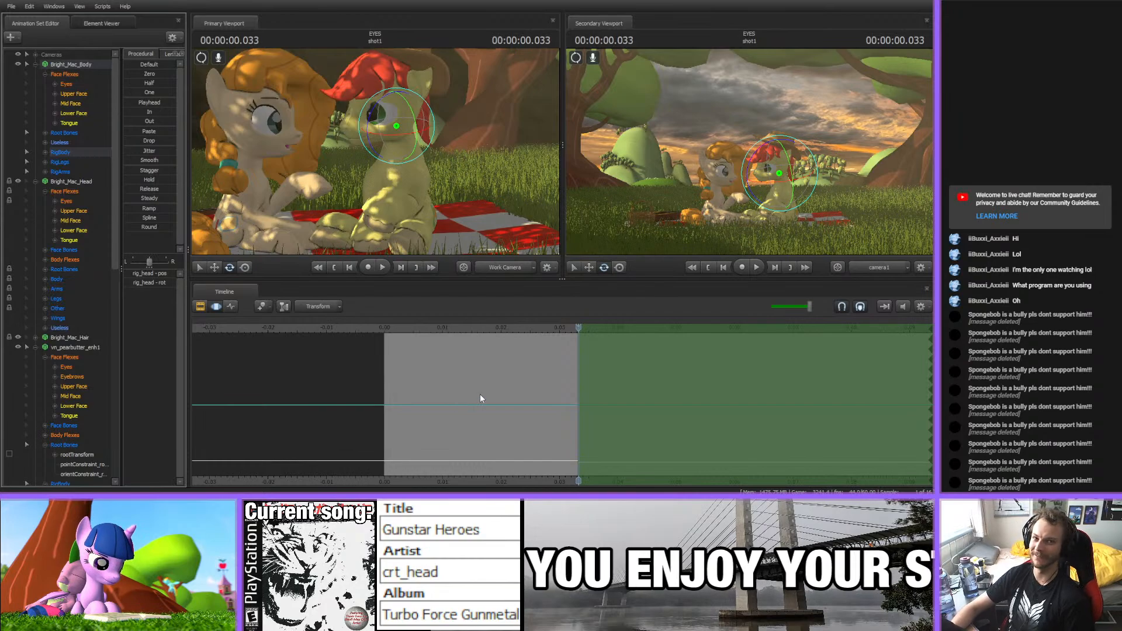
pyautogui.scroll(-3, 412, 401)
pyautogui.scroll(-2, 417, 390)
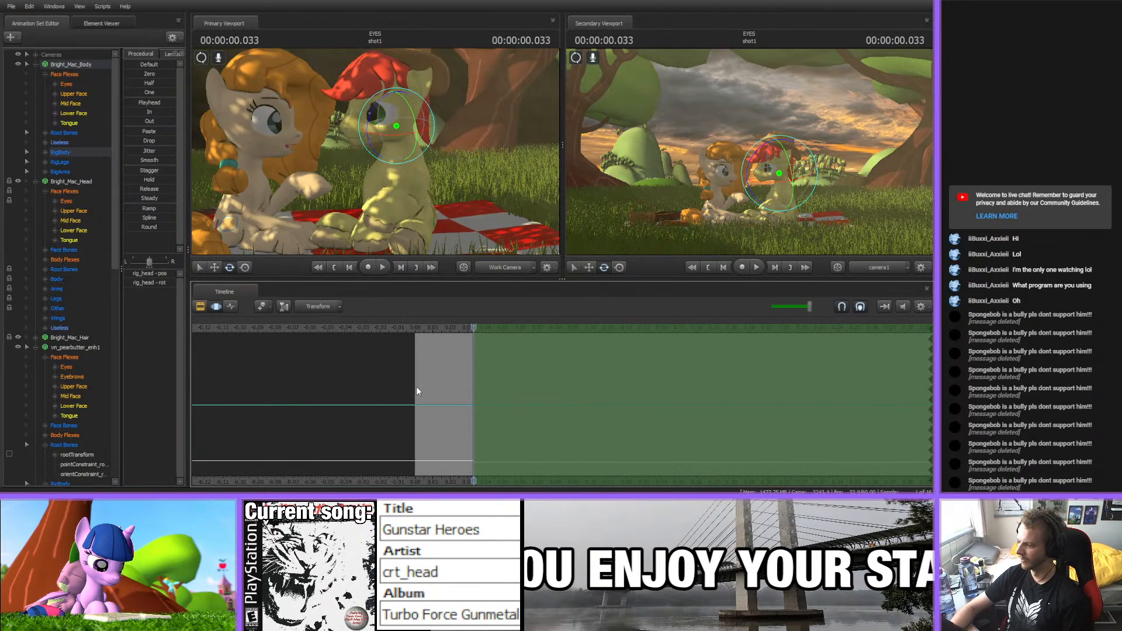
# - Reshape the time selection so its falloff runs from the start of shot1 to about 0.28 s, with full effect after it
pyautogui.scroll(4, 416, 391)
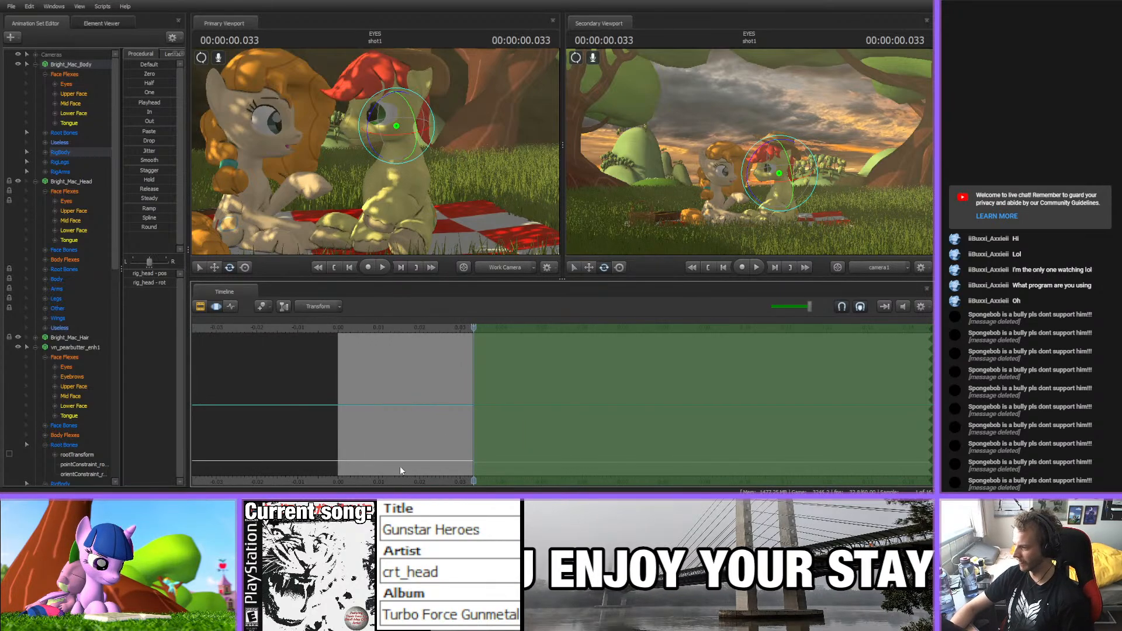
pyautogui.moveTo(417, 467); pyautogui.dragTo(367, 388, button='middle')
pyautogui.scroll(-7, 486, 360)
pyautogui.scroll(1, 497, 386)
pyautogui.scroll(3, 368, 389)
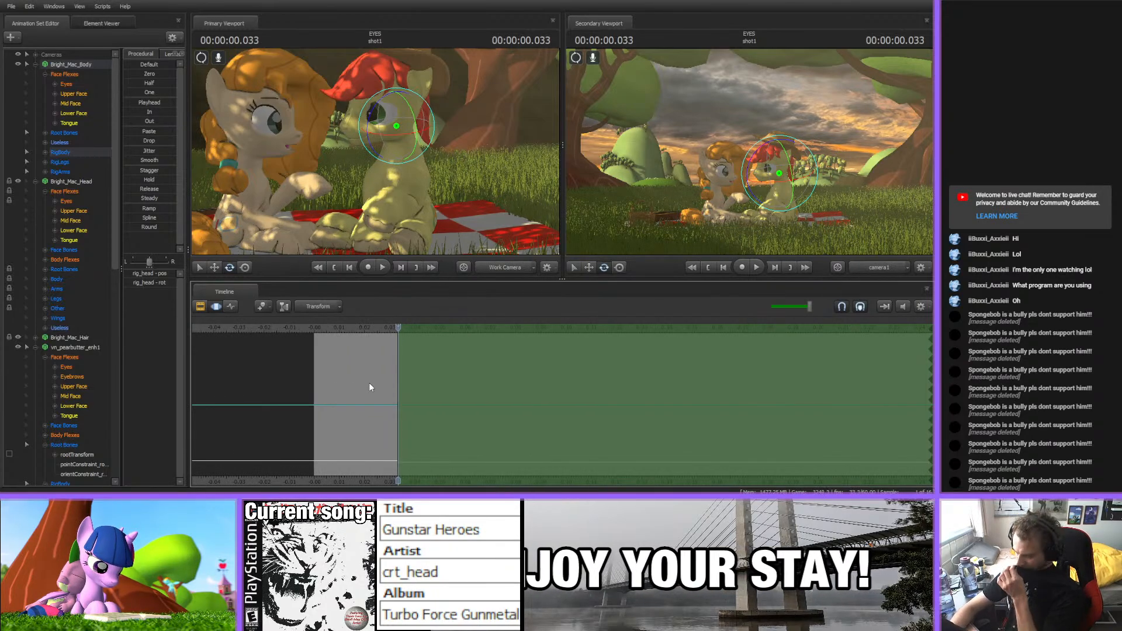
pyautogui.moveTo(334, 329); pyautogui.dragTo(576, 364)
pyautogui.scroll(-1, 363, 395)
pyautogui.scroll(1, 319, 444)
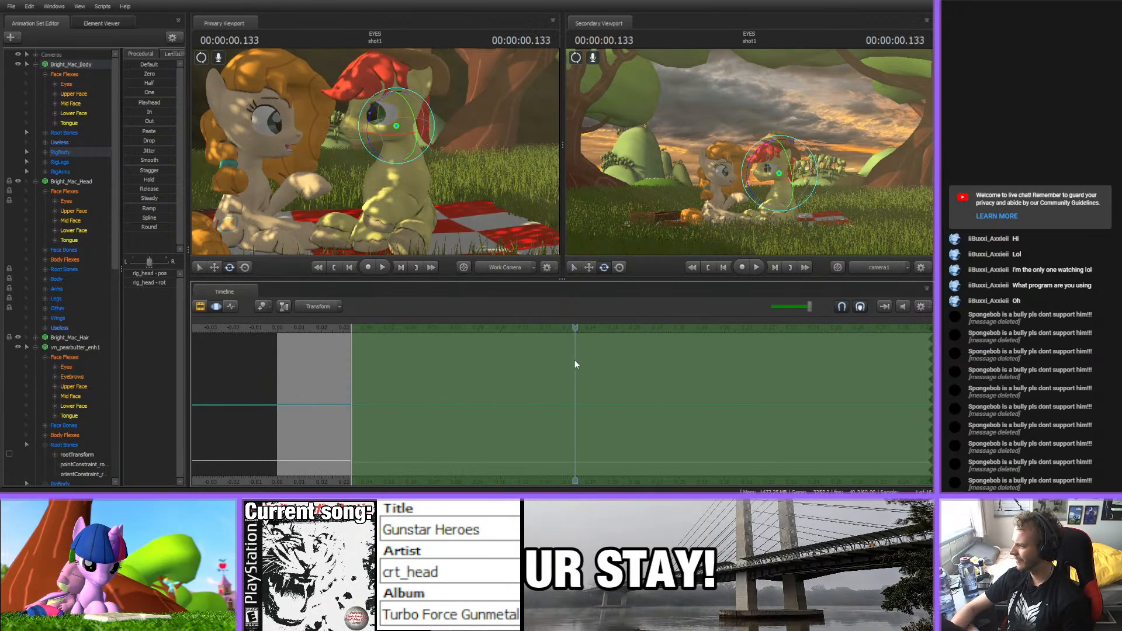
pyautogui.moveTo(670, 346); pyautogui.dragTo(765, 353)
pyautogui.scroll(-4, 572, 459)
pyautogui.moveTo(750, 474); pyautogui.dragTo(362, 450, button='middle')
# - Play the opening of shot1 repeatedly from its start to check the red-maned pony's movement
pyautogui.press('space')
pyautogui.moveTo(218, 328); pyautogui.dragTo(249, 334)
pyautogui.press('space')
pyautogui.click(214, 328)
pyautogui.press('space')
pyautogui.press('space')
# - Apply the Playhead preset to all Bright_Mac_Body controls over the time selection and play back the opening of shot1
pyautogui.click(68, 66)
pyautogui.moveTo(149, 103); pyautogui.dragTo(826, 159)
pyautogui.press('Return')
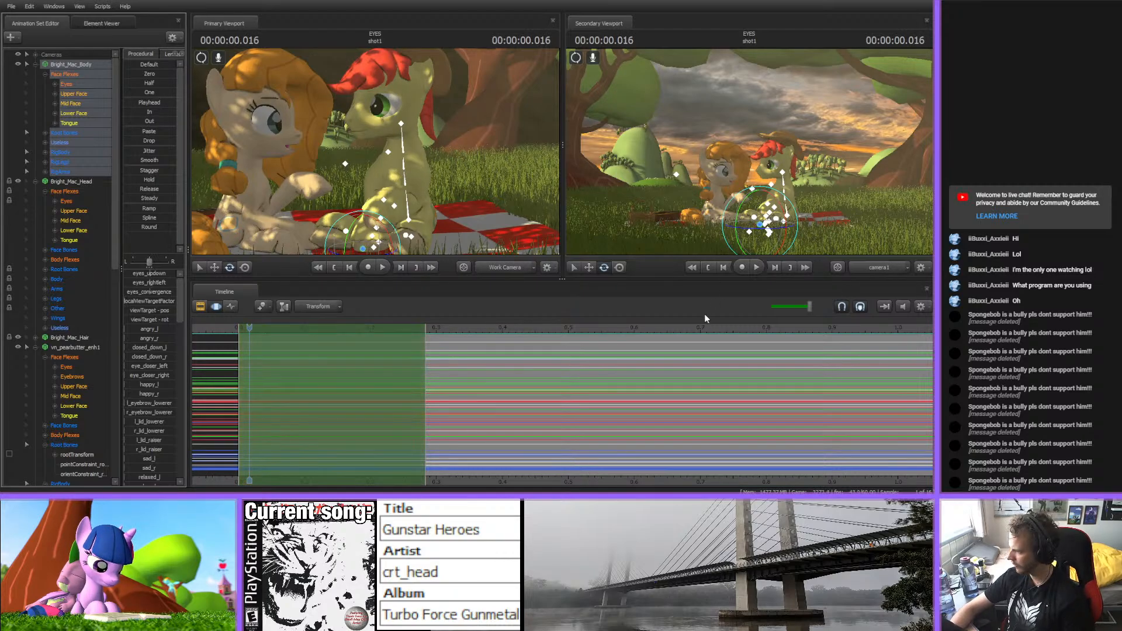
pyautogui.press('space')
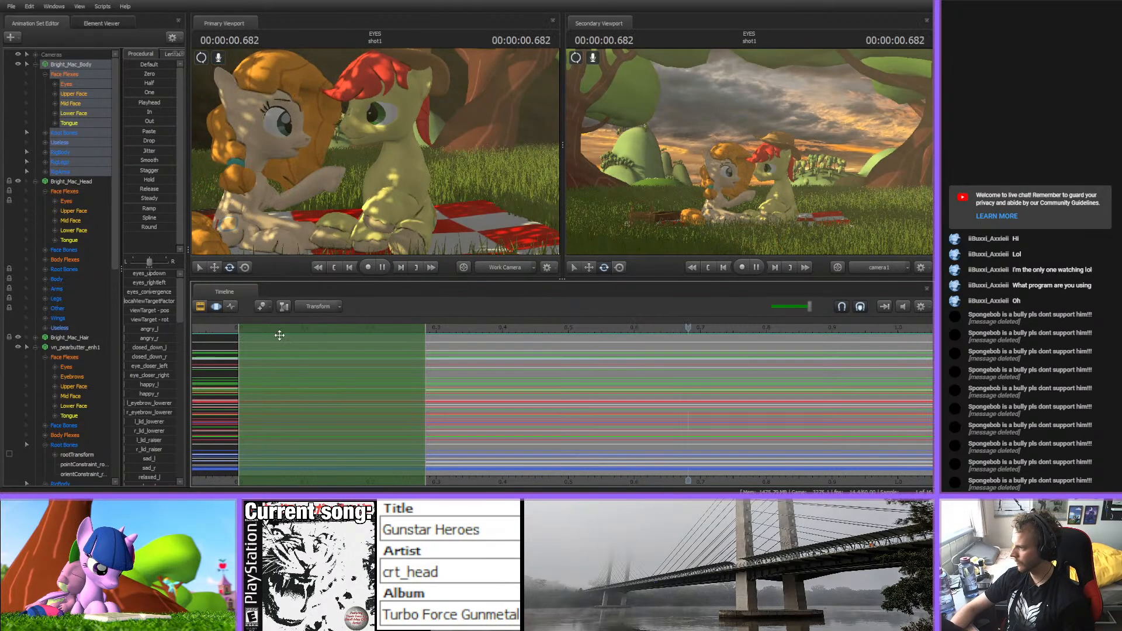
pyautogui.moveTo(437, 332)
pyautogui.mouseDown()
pyautogui.moveTo(171, 339)
pyautogui.moveTo(447, 345)
pyautogui.mouseUp()
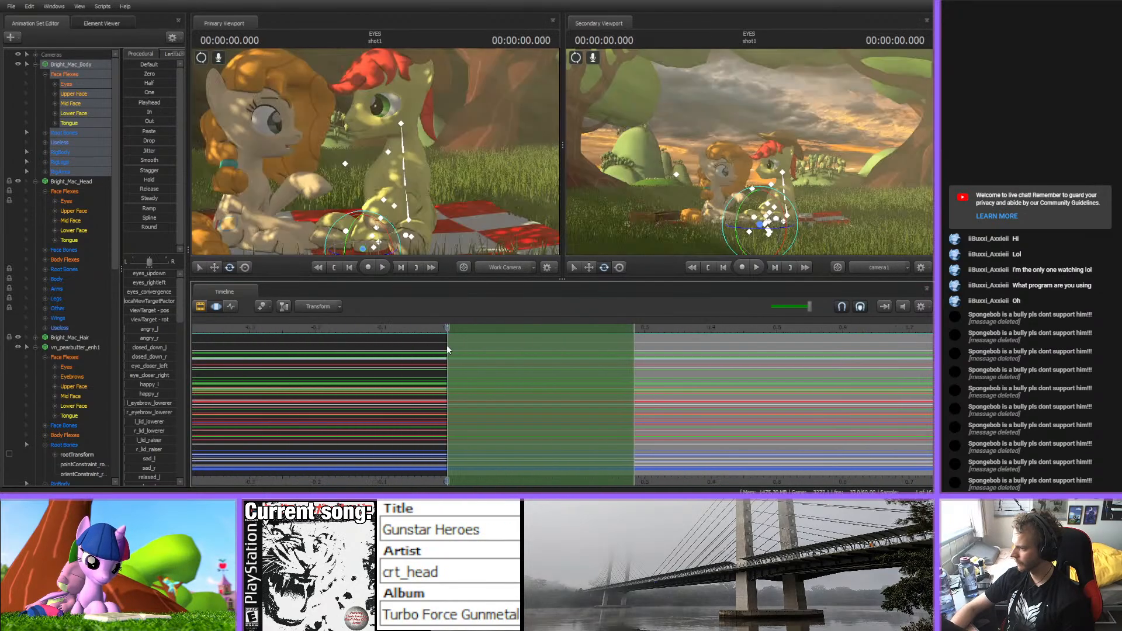
pyautogui.press('space')
pyautogui.press('space')
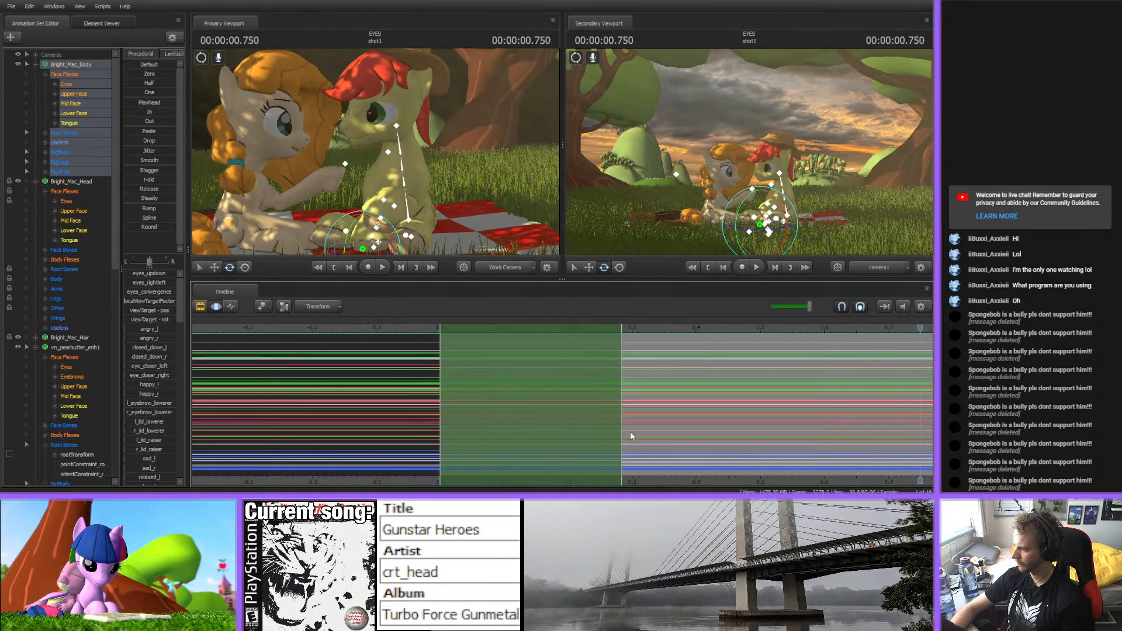
# - Extend the time selection over the whole shot and start its falloff at 00:00:00.650
pyautogui.moveTo(631, 435); pyautogui.dragTo(360, 457, button='middle')
pyautogui.moveTo(333, 334); pyautogui.dragTo(494, 347)
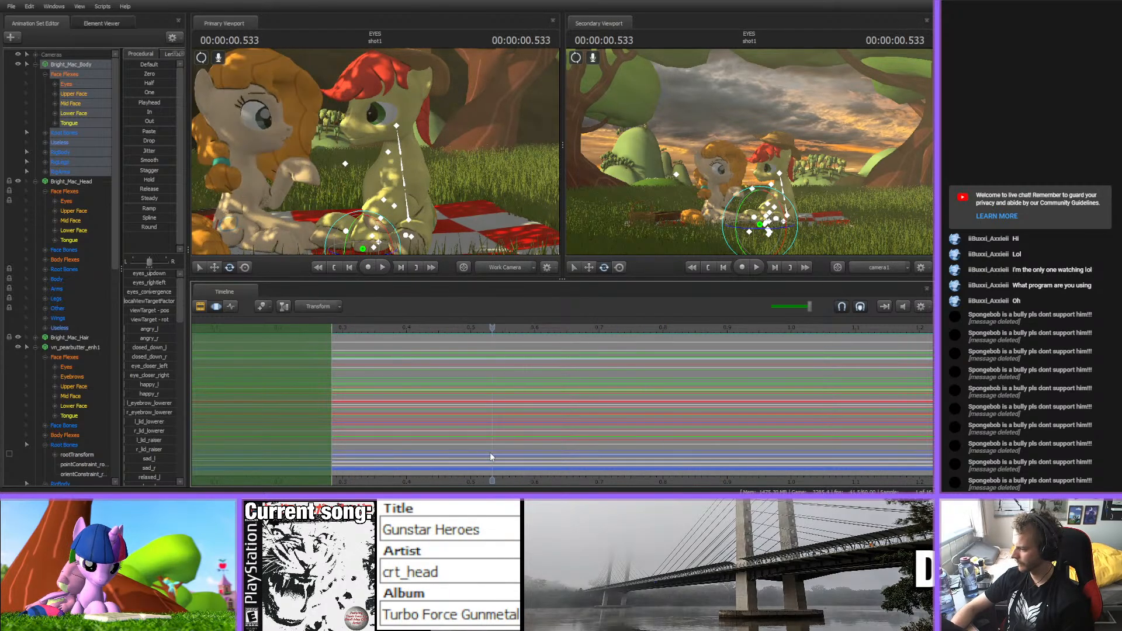
pyautogui.hotkey('ctrl', 'a')
pyautogui.moveTo(492, 477)
pyautogui.mouseDown()
pyautogui.moveTo(468, 472)
pyautogui.moveTo(447, 383)
pyautogui.moveTo(569, 383)
pyautogui.moveTo(459, 383)
pyautogui.moveTo(542, 380)
pyautogui.mouseUp()
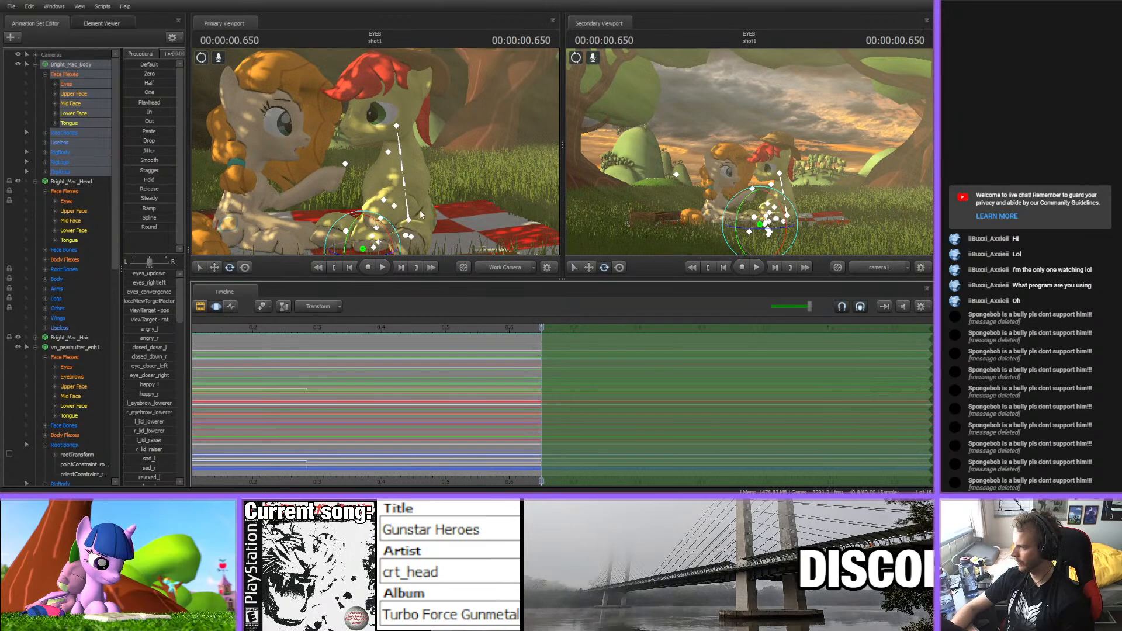
# - Rotate the Bright_Mac_Body bones from rig_pelvis up through the spine and neck to rig_head at 00:00:00.650
pyautogui.click(411, 218)
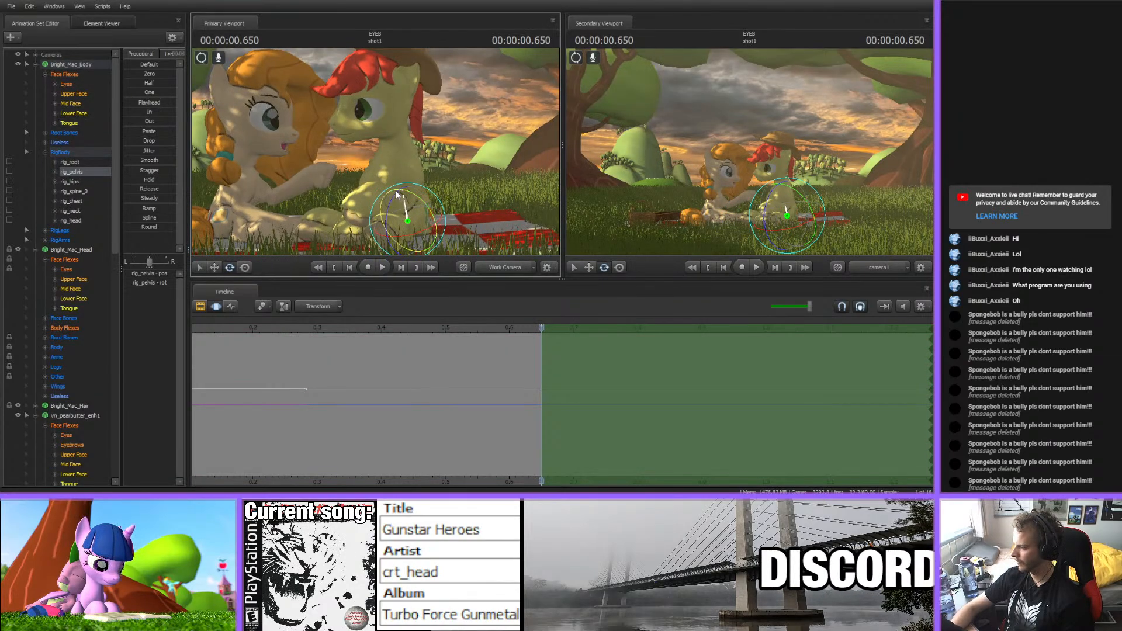
pyautogui.moveTo(396, 193); pyautogui.dragTo(364, 107)
pyautogui.keyDown('ctrl'); pyautogui.click(403, 184); pyautogui.keyUp('ctrl')
pyautogui.keyDown('ctrl'); pyautogui.click(397, 170); pyautogui.keyUp('ctrl')
pyautogui.keyDown('ctrl'); pyautogui.click(396, 154); pyautogui.keyUp('ctrl')
pyautogui.keyDown('ctrl'); pyautogui.click(392, 124); pyautogui.keyUp('ctrl')
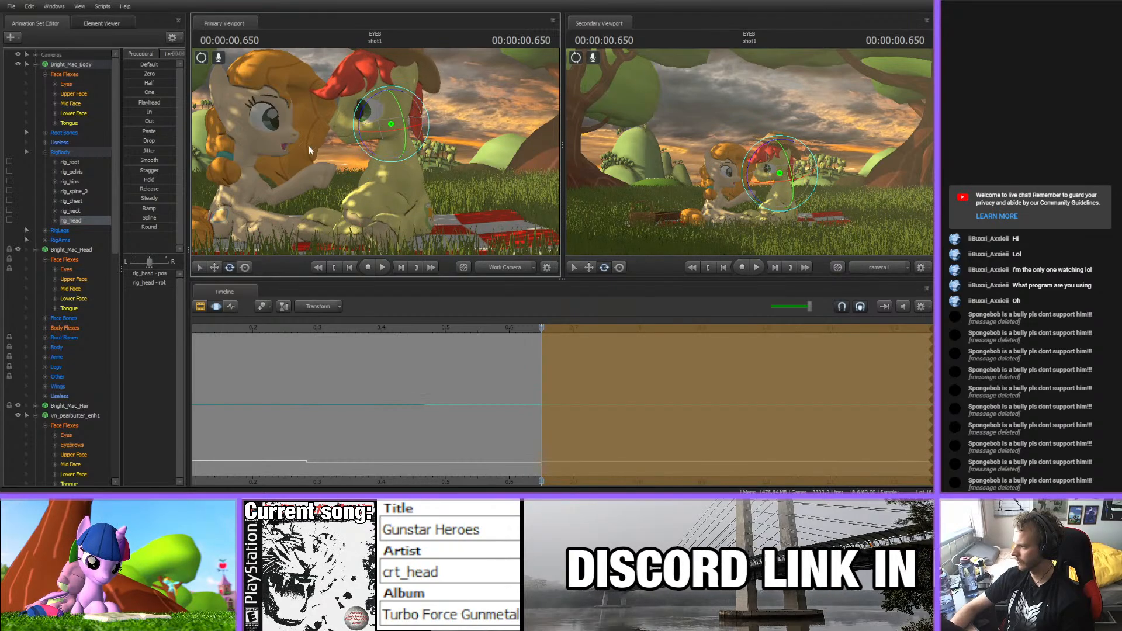
pyautogui.keyDown('alt'); pyautogui.moveTo(308, 146); pyautogui.dragTo(407, 101); pyautogui.keyUp('alt')
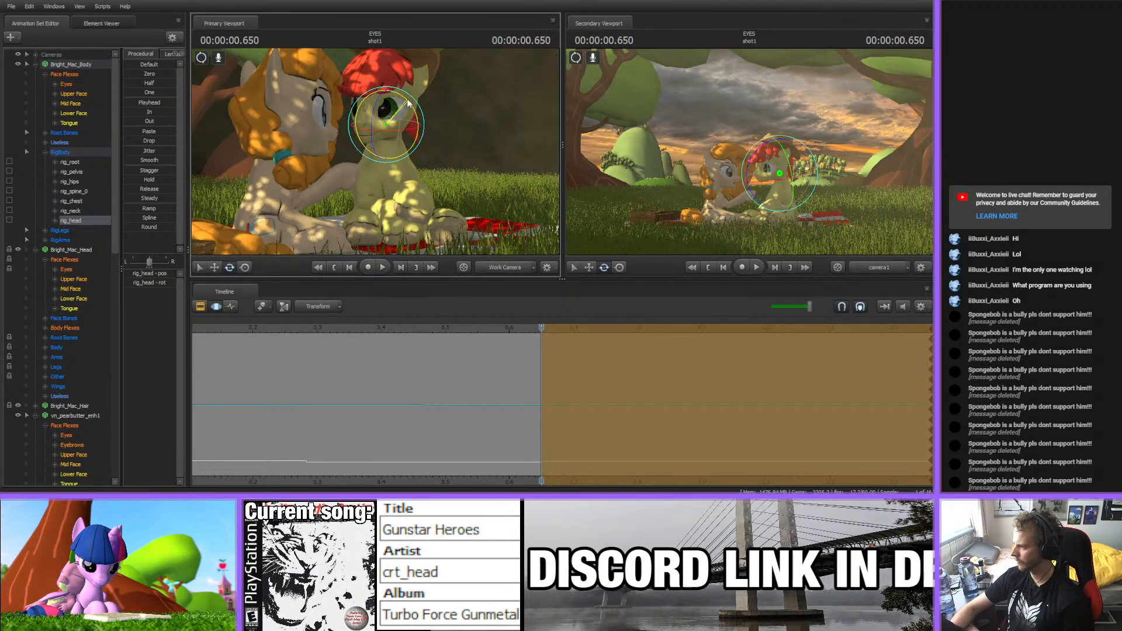
# - Scrub past the new head pose and move the time selection's falloff start to 00:00:00.916
pyautogui.click(499, 329)
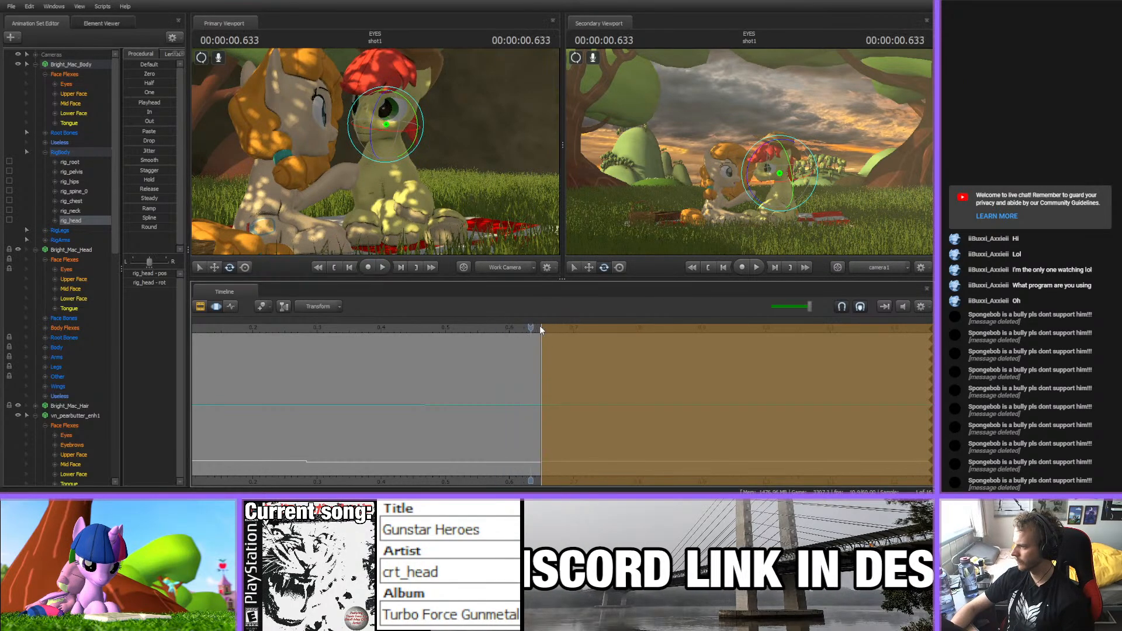
pyautogui.moveTo(540, 330); pyautogui.dragTo(670, 331)
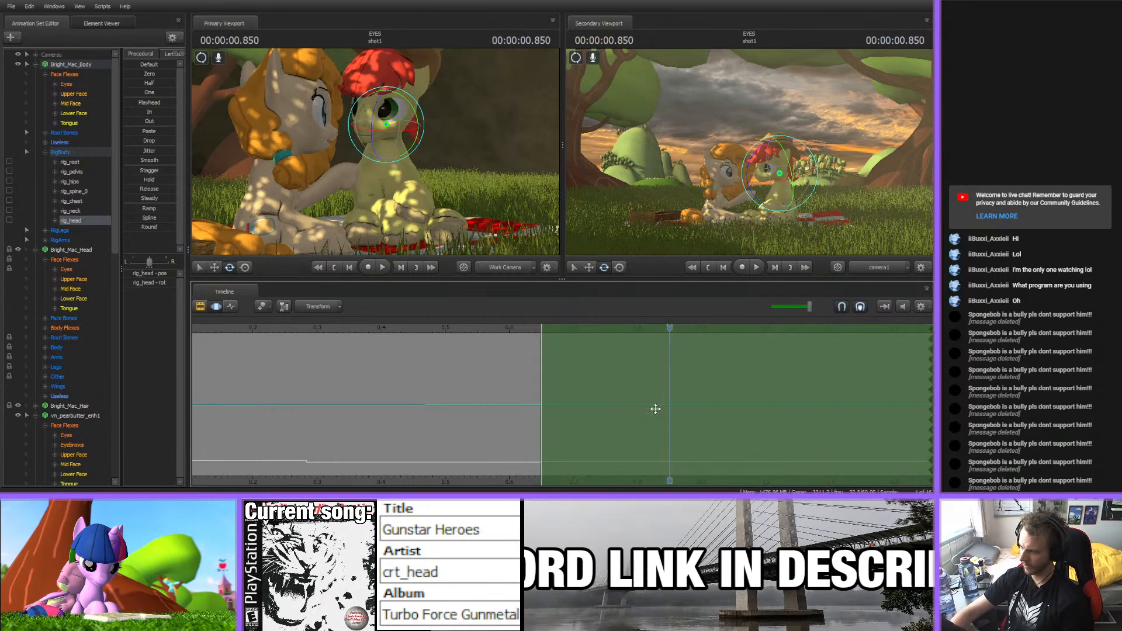
pyautogui.moveTo(656, 409); pyautogui.dragTo(514, 453, button='middle')
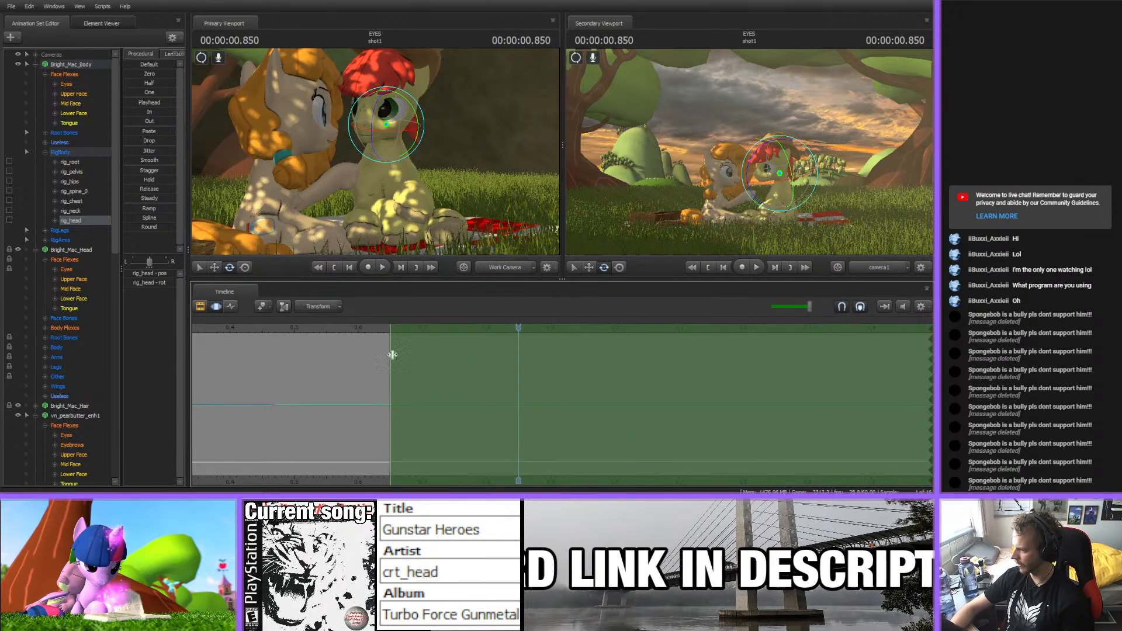
pyautogui.scroll(-3, 503, 454)
pyautogui.moveTo(513, 467); pyautogui.dragTo(409, 449, button='middle')
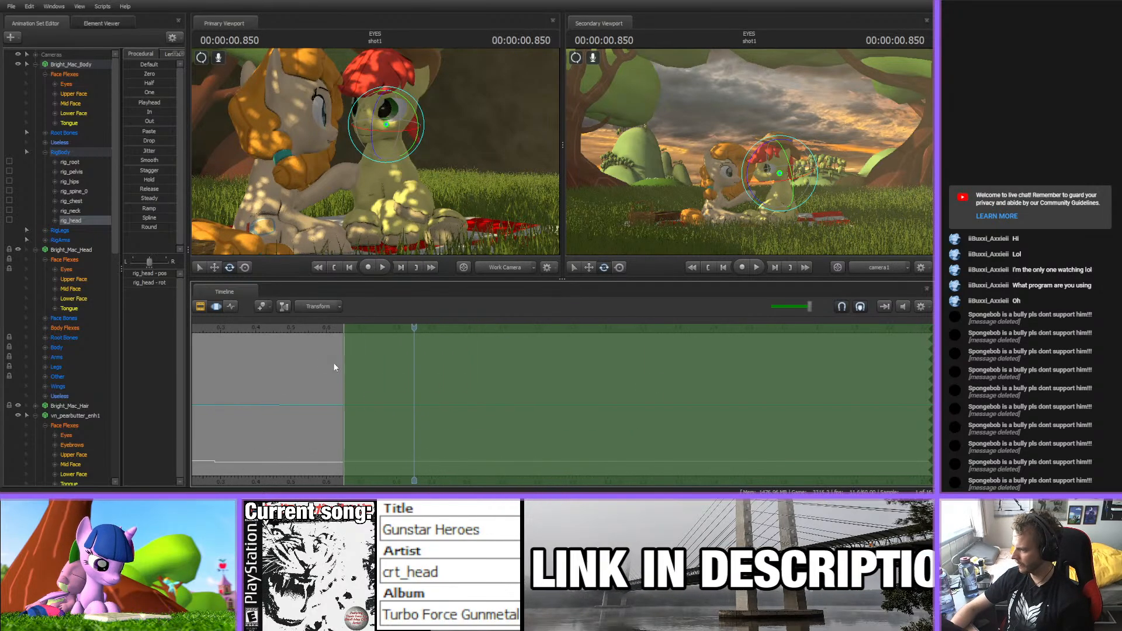
pyautogui.moveTo(367, 361); pyautogui.dragTo(425, 336)
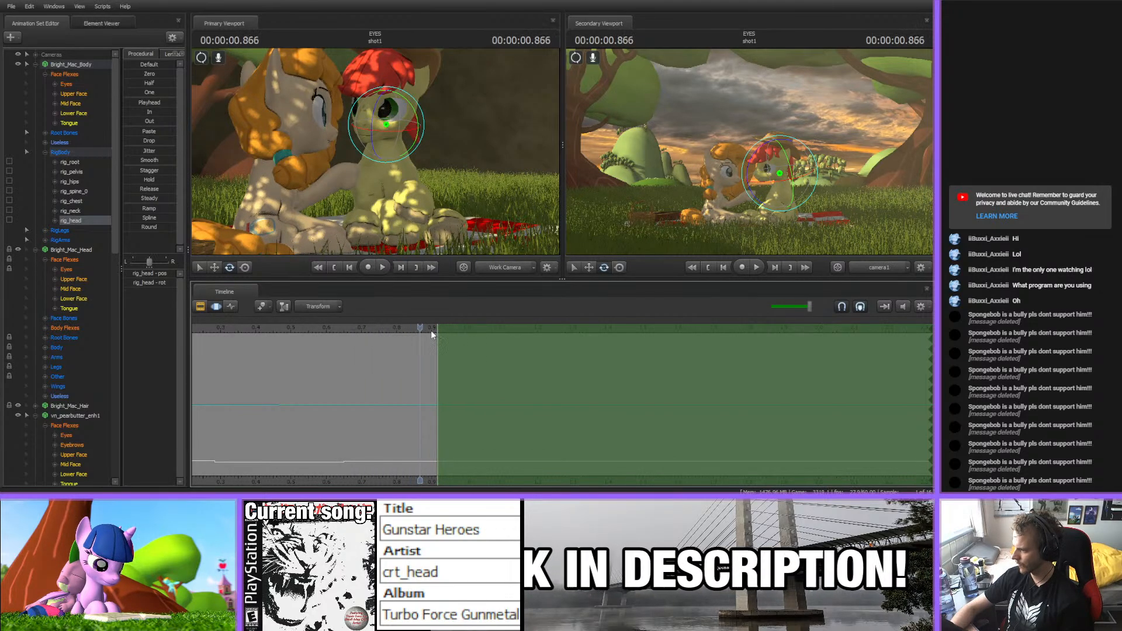
# - Rotate rig_pelvis, rig_spine_0 and rig_chest of Bright_Mac_Body at 00:00:00.916 to straighten the torso
pyautogui.keyDown('alt'); pyautogui.moveTo(448, 222); pyautogui.dragTo(403, 231); pyautogui.keyUp('alt')
pyautogui.keyDown('ctrl'); pyautogui.click(399, 209); pyautogui.keyUp('ctrl')
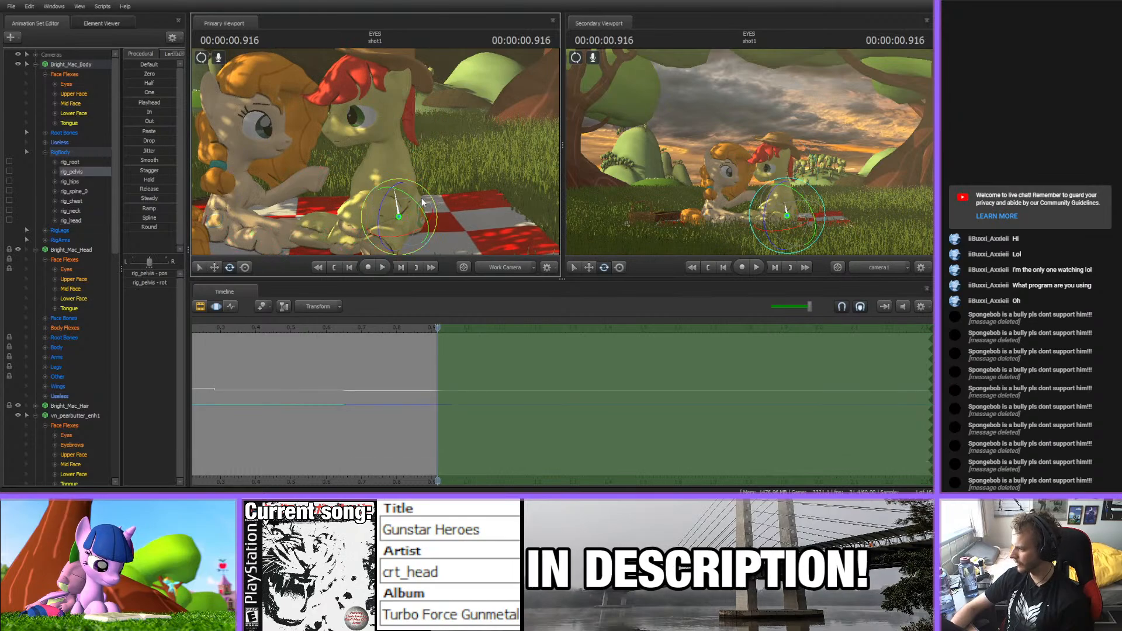
pyautogui.moveTo(387, 193); pyautogui.dragTo(389, 191)
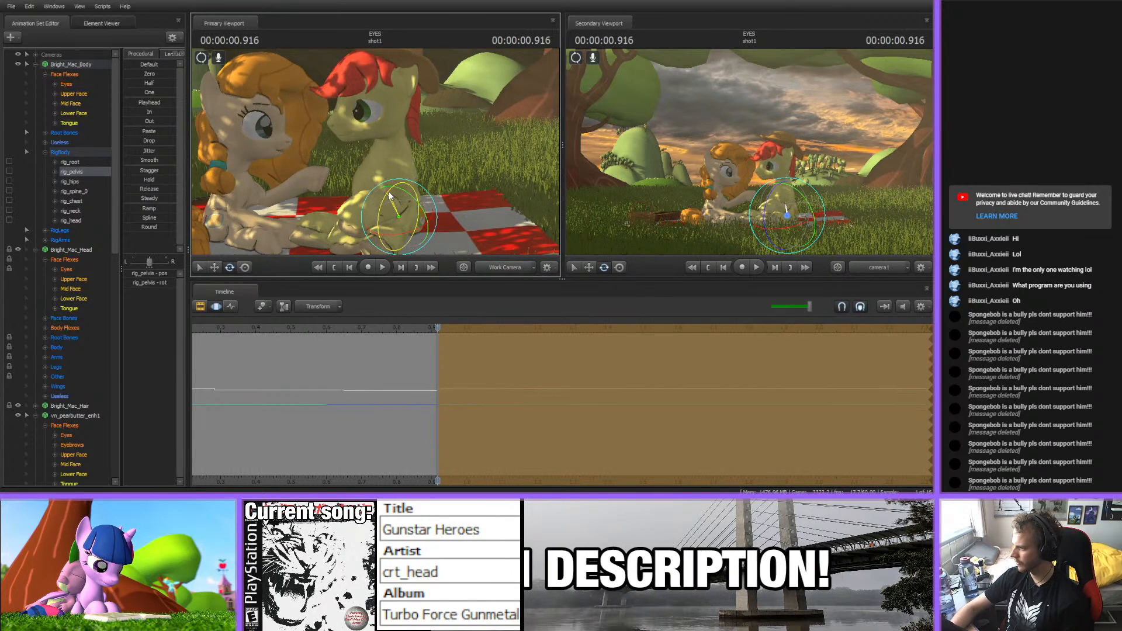
pyautogui.keyDown('ctrl'); pyautogui.click(395, 181); pyautogui.keyUp('ctrl')
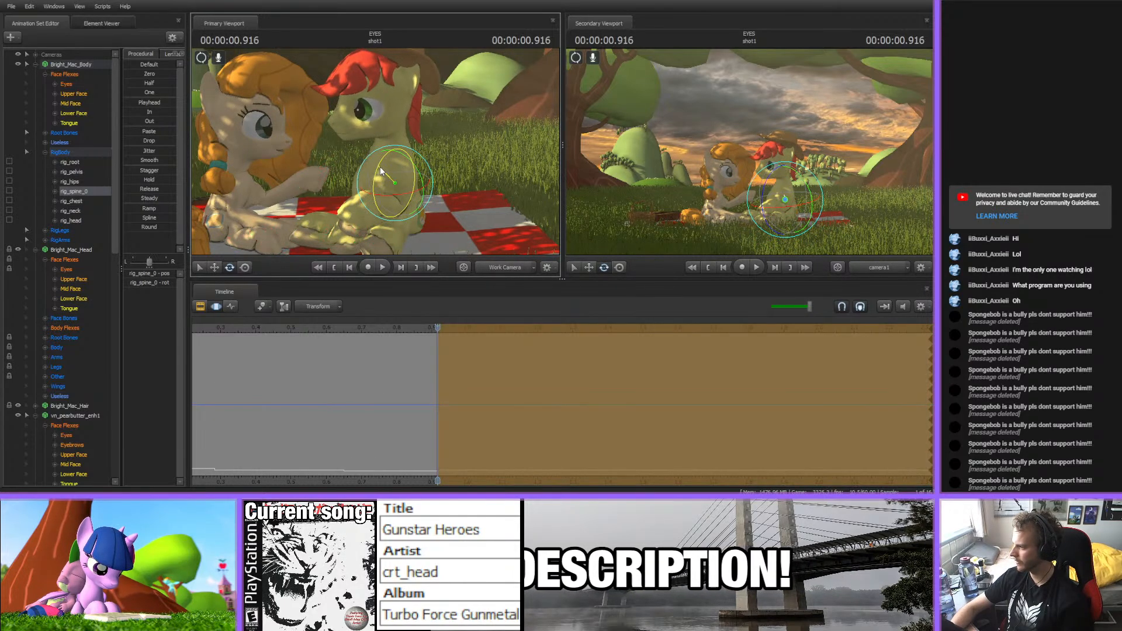
pyautogui.keyDown('ctrl'); pyautogui.click(401, 140); pyautogui.keyUp('ctrl')
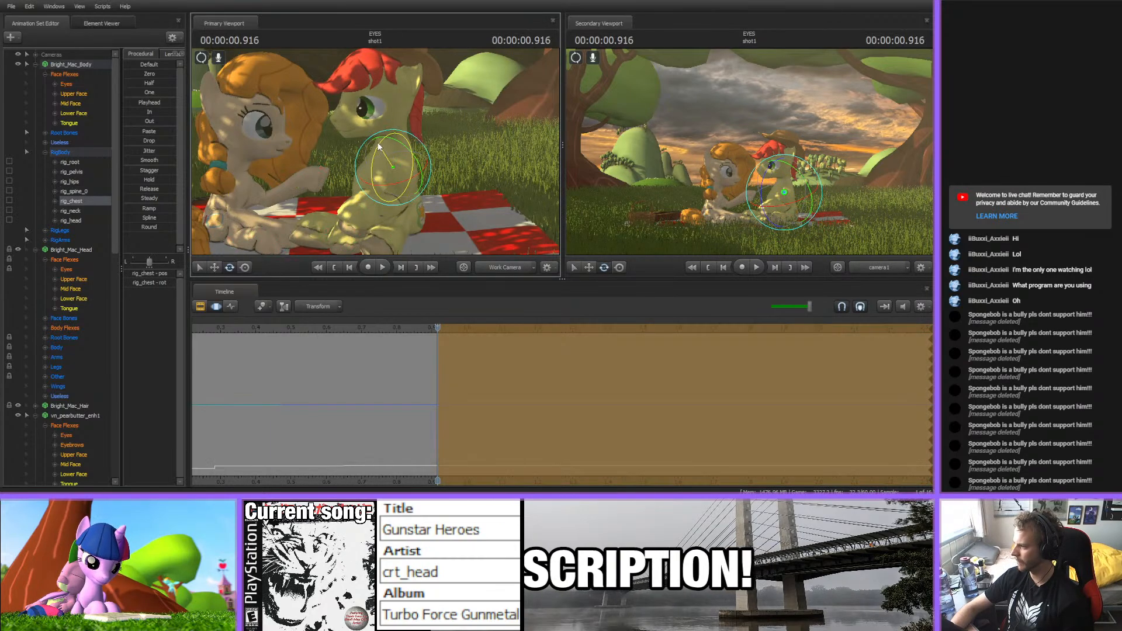
# - Rotate rig_neck and rig_head of Bright_Mac_Body at 00:00:00.916 to follow the new torso pose
pyautogui.keyDown('ctrl'); pyautogui.click(378, 136); pyautogui.keyUp('ctrl')
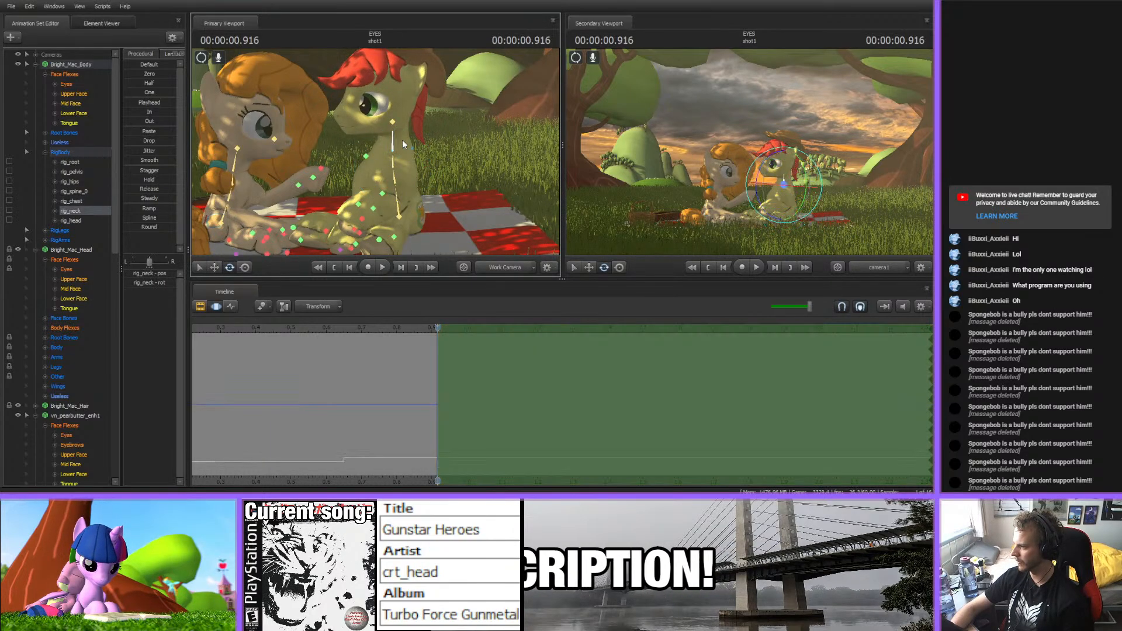
pyautogui.keyDown('ctrl'); pyautogui.click(391, 121); pyautogui.keyUp('ctrl')
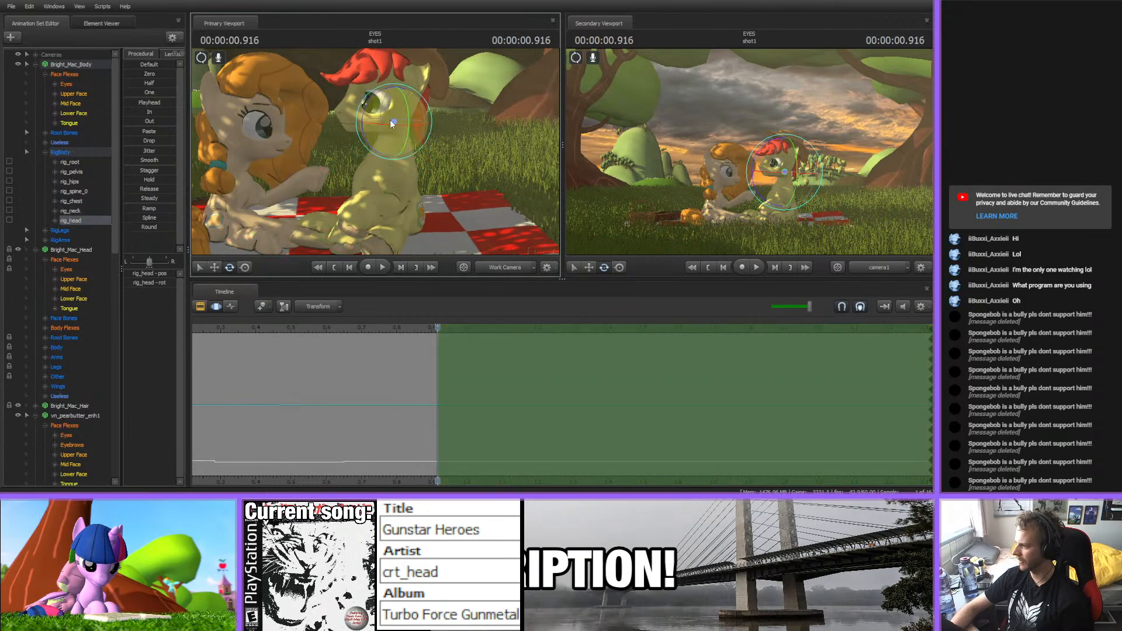
pyautogui.moveTo(365, 110); pyautogui.dragTo(375, 155)
# - Refine the rotation of rig_pelvis and rig_spine_0 at 00:00:00.916, checking the pose from a higher angle
pyautogui.keyDown('ctrl'); pyautogui.click(404, 184); pyautogui.keyUp('ctrl')
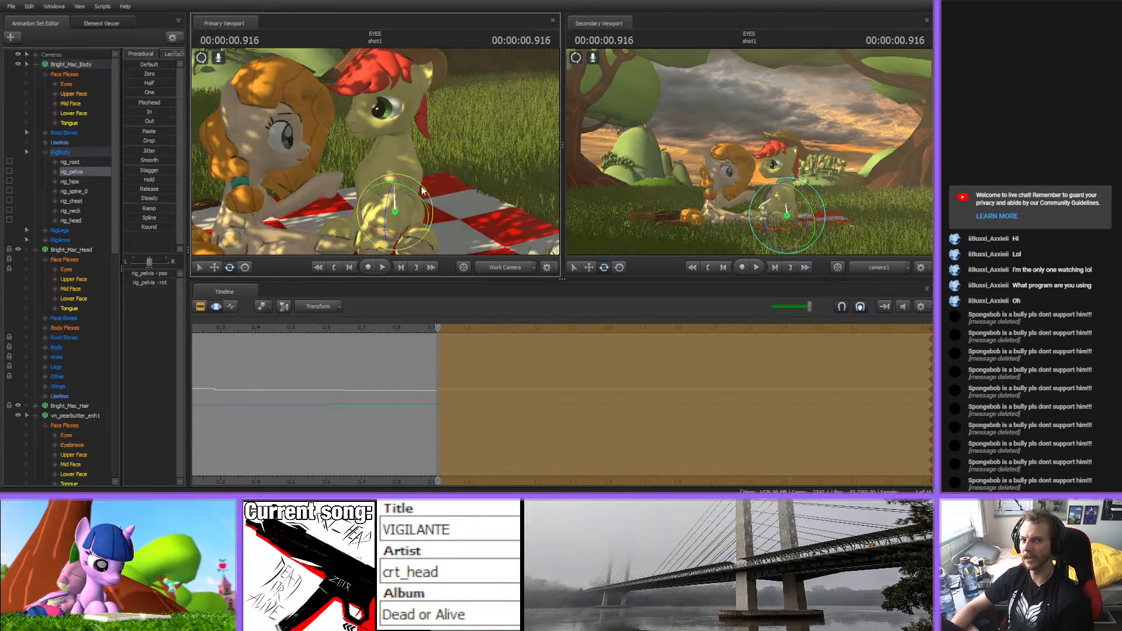
pyautogui.keyDown('ctrl'); pyautogui.click(394, 187); pyautogui.keyUp('ctrl')
pyautogui.moveTo(403, 151); pyautogui.dragTo(375, 152)
pyautogui.press('ctrl')
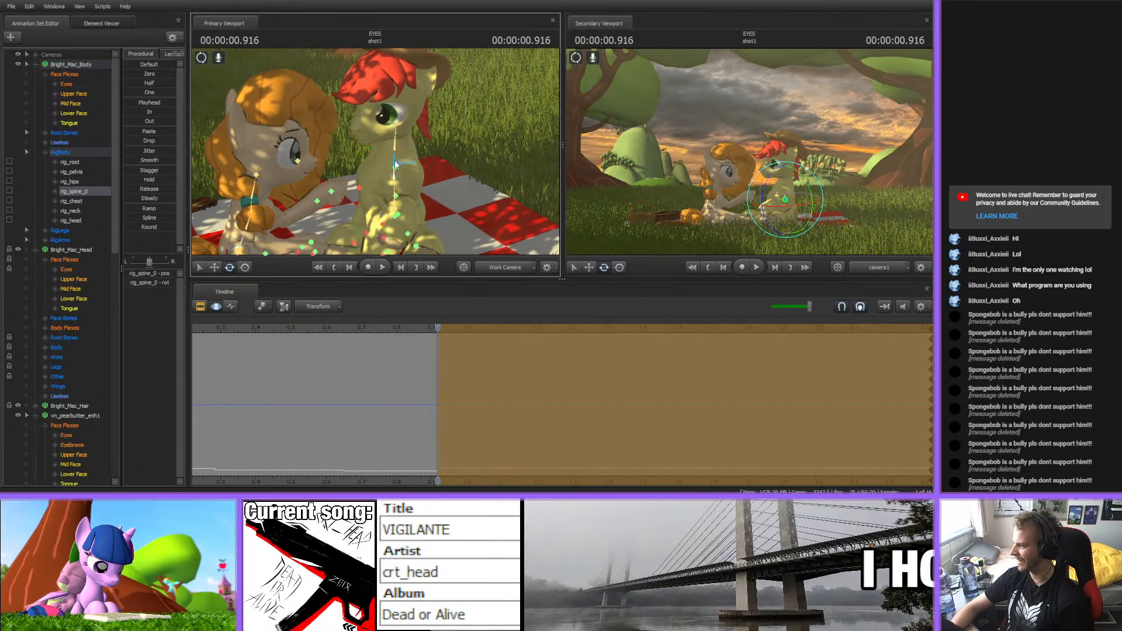
# - Adjust the rotation of rig_neck and rig_head at 00:00:00.916 and apply the change to the time selection
pyautogui.keyDown('ctrl'); pyautogui.click(397, 150); pyautogui.keyUp('ctrl')
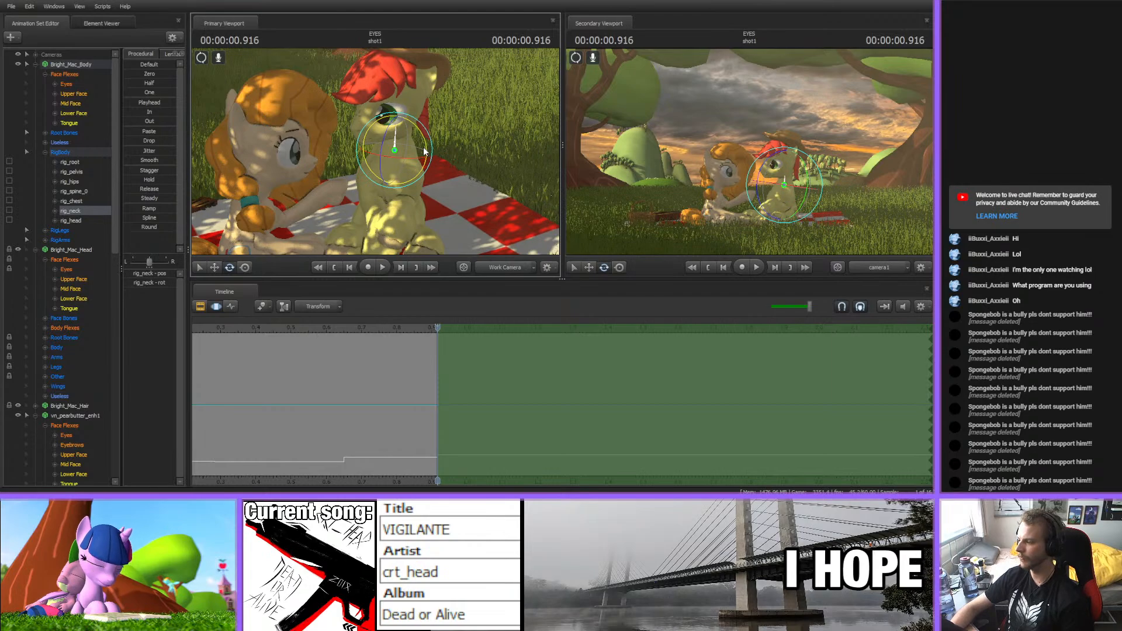
pyautogui.moveTo(390, 129); pyautogui.dragTo(389, 134)
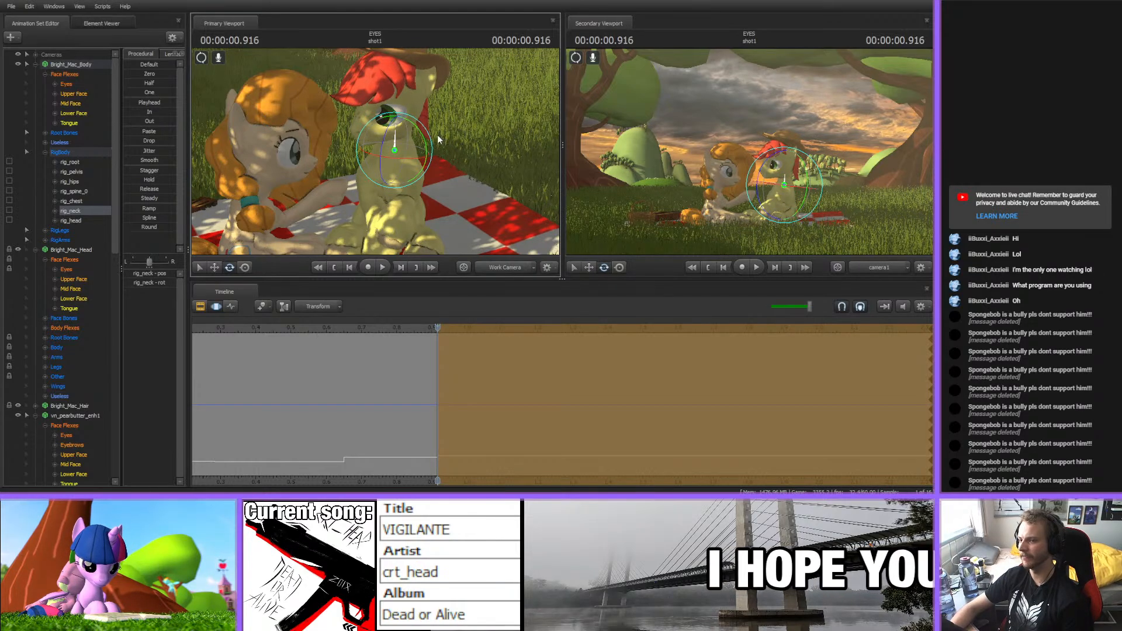
pyautogui.click(411, 110)
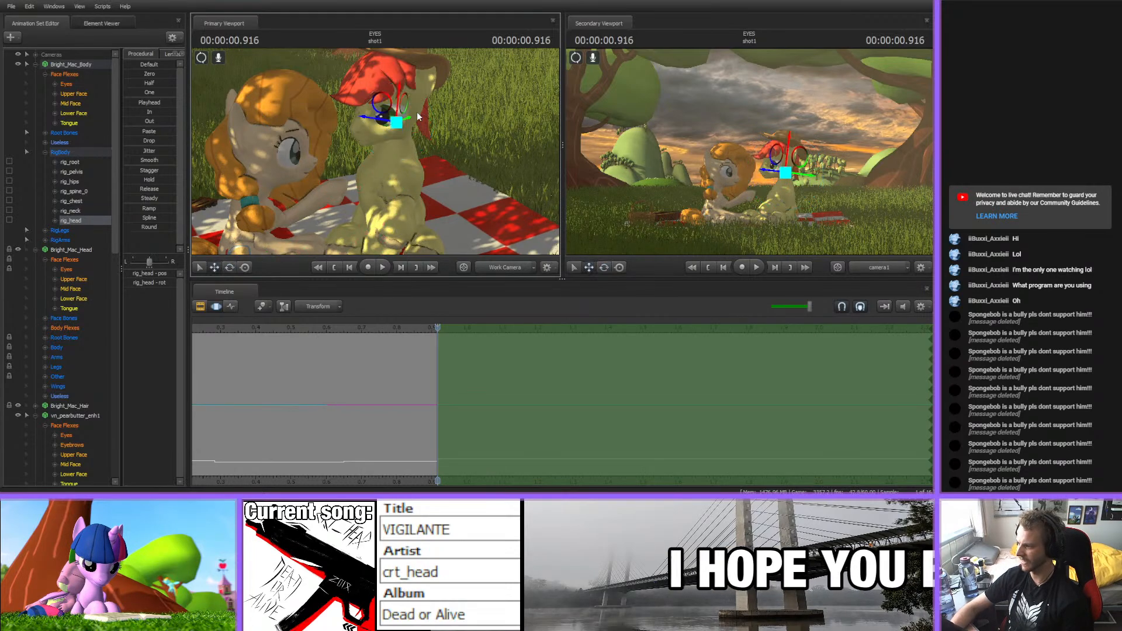
pyautogui.moveTo(411, 105); pyautogui.dragTo(411, 102)
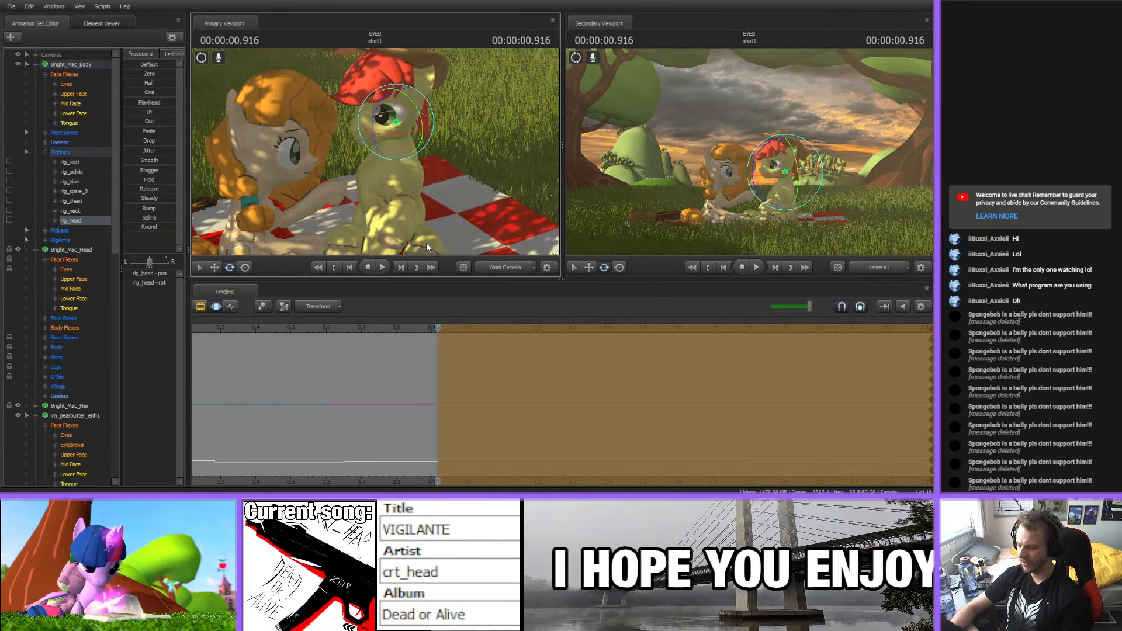
pyautogui.press('Return')
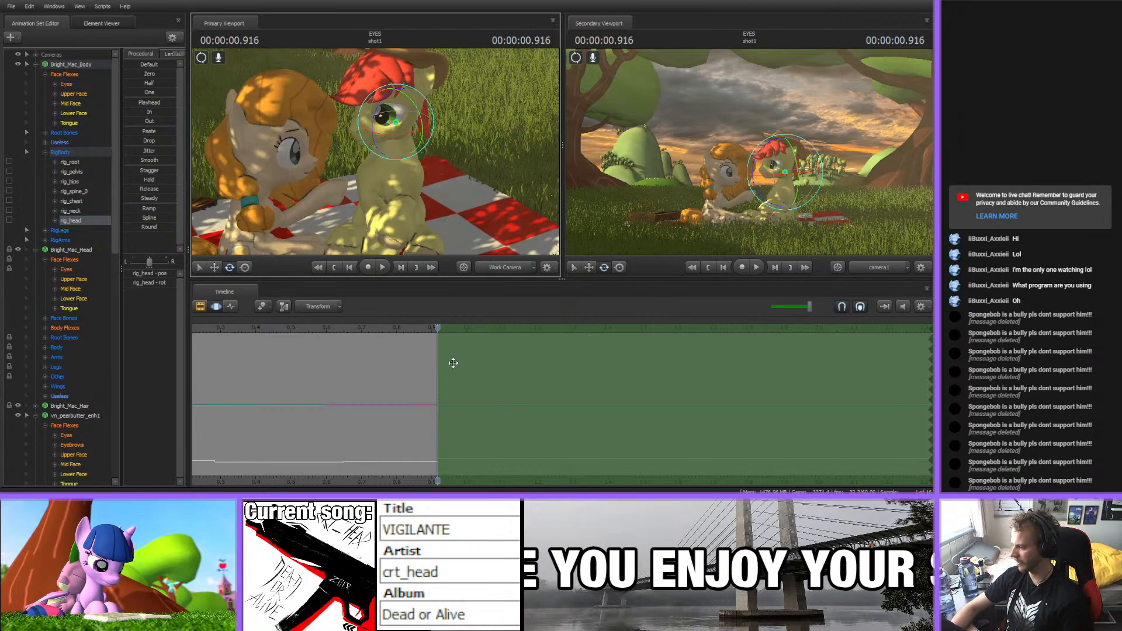
# - Examine the rig_head pose at 00:00:00.666 and its motion curve in the timeline before 00:00:00.916
pyautogui.moveTo(388, 475); pyautogui.dragTo(338, 460, button='middle')
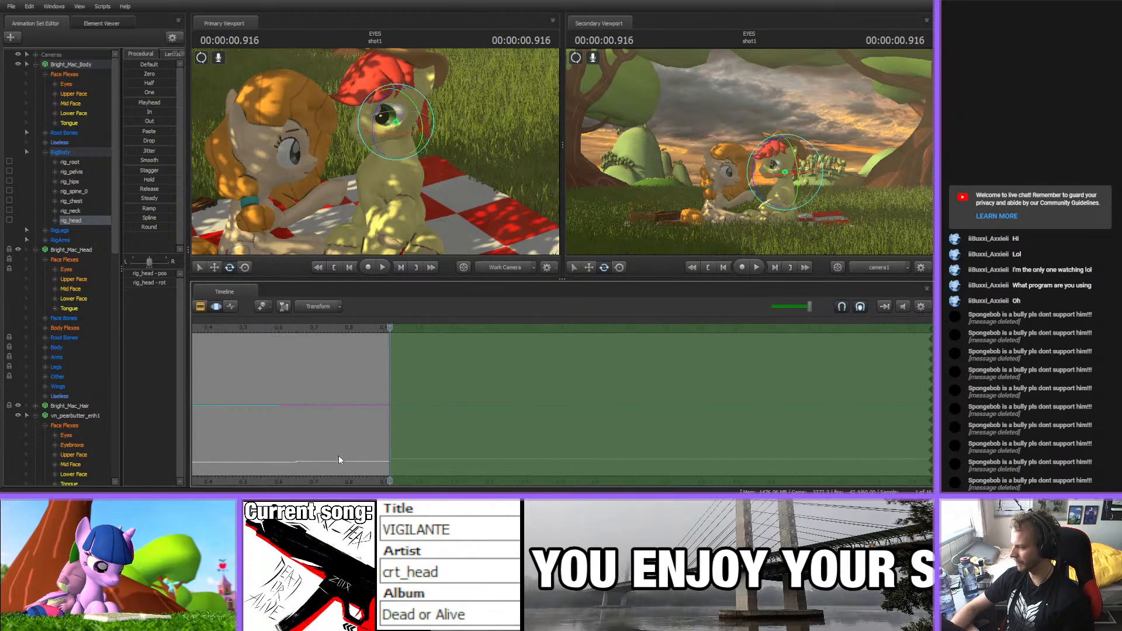
pyautogui.click(301, 329)
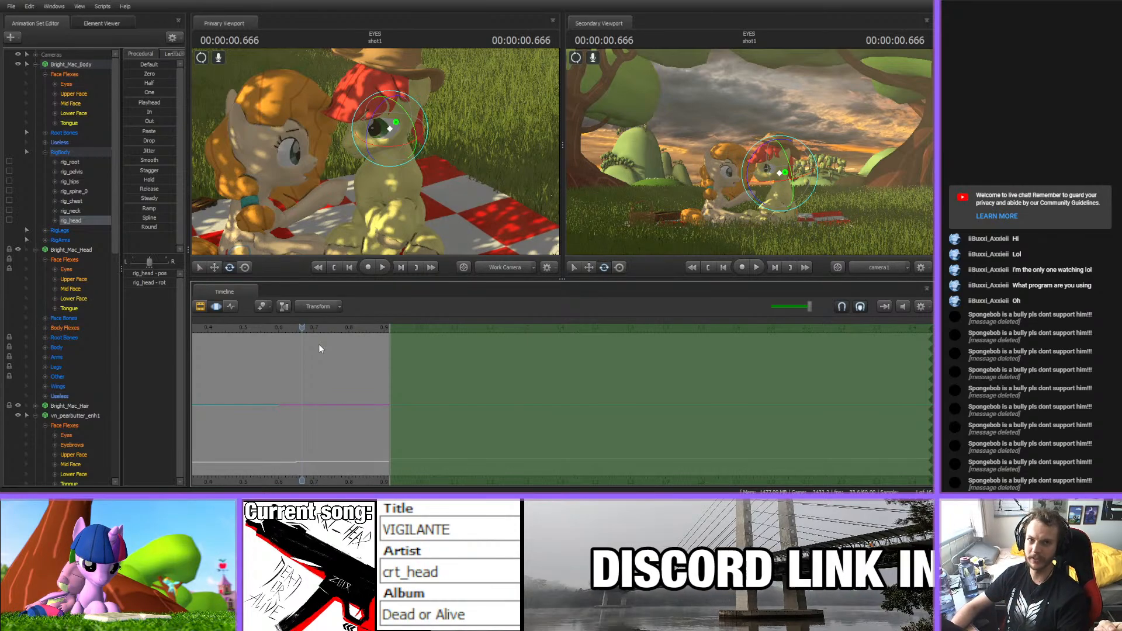
pyautogui.scroll(2, 319, 354)
pyautogui.scroll(-2, 328, 378)
pyautogui.moveTo(330, 386); pyautogui.dragTo(433, 461, button='middle')
pyautogui.scroll(2, 399, 466)
pyautogui.scroll(-2, 398, 465)
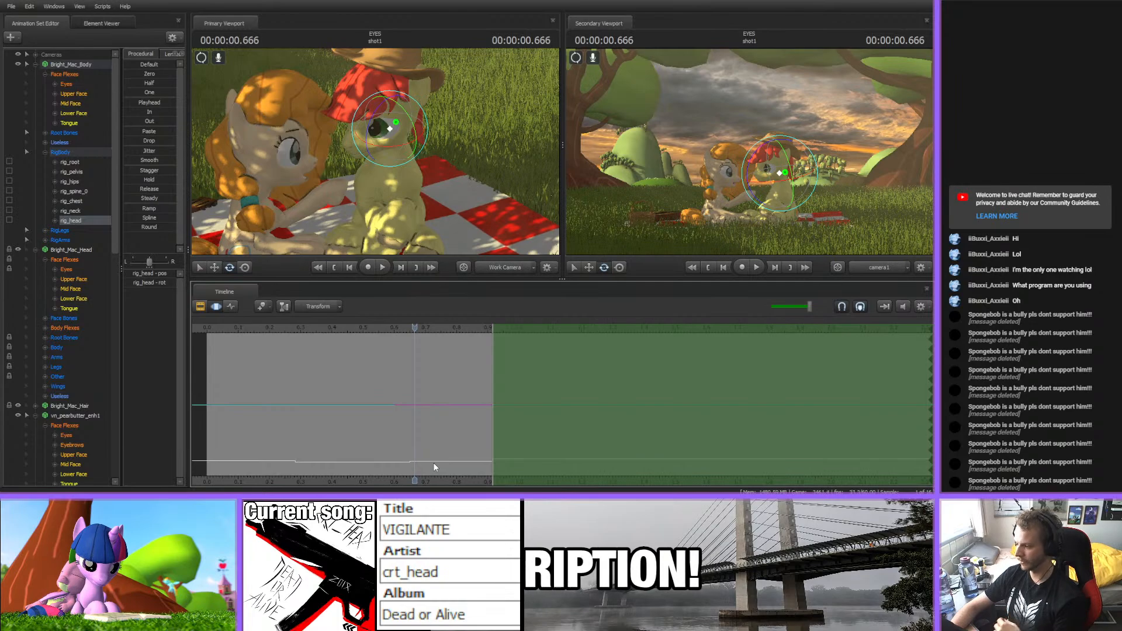
pyautogui.scroll(1, 455, 401)
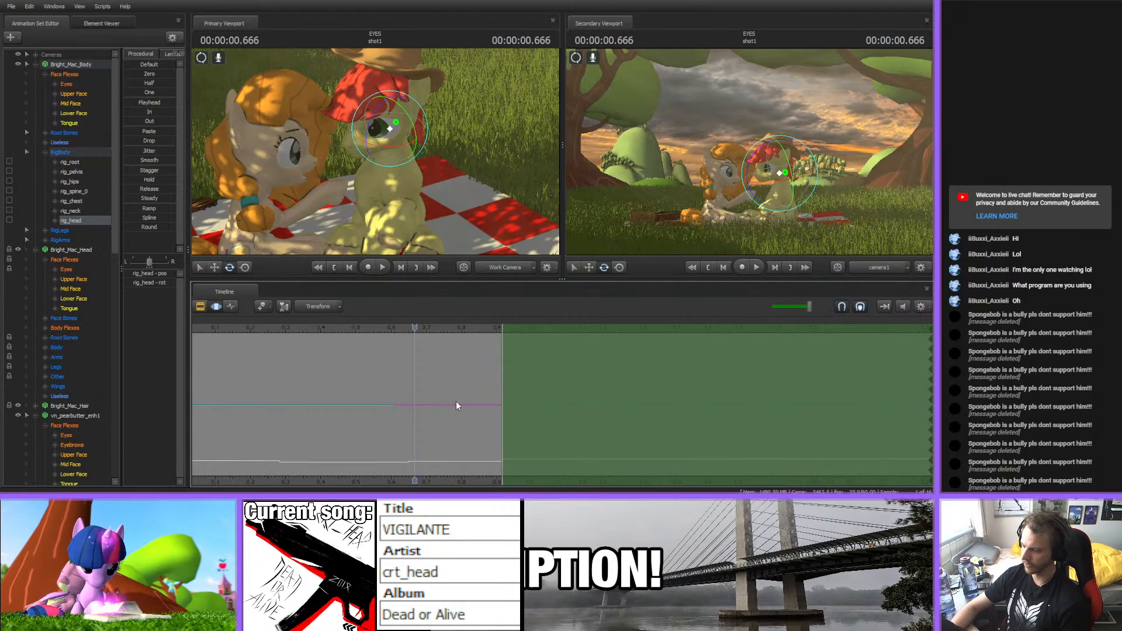
pyautogui.moveTo(450, 471); pyautogui.dragTo(401, 452, button='middle')
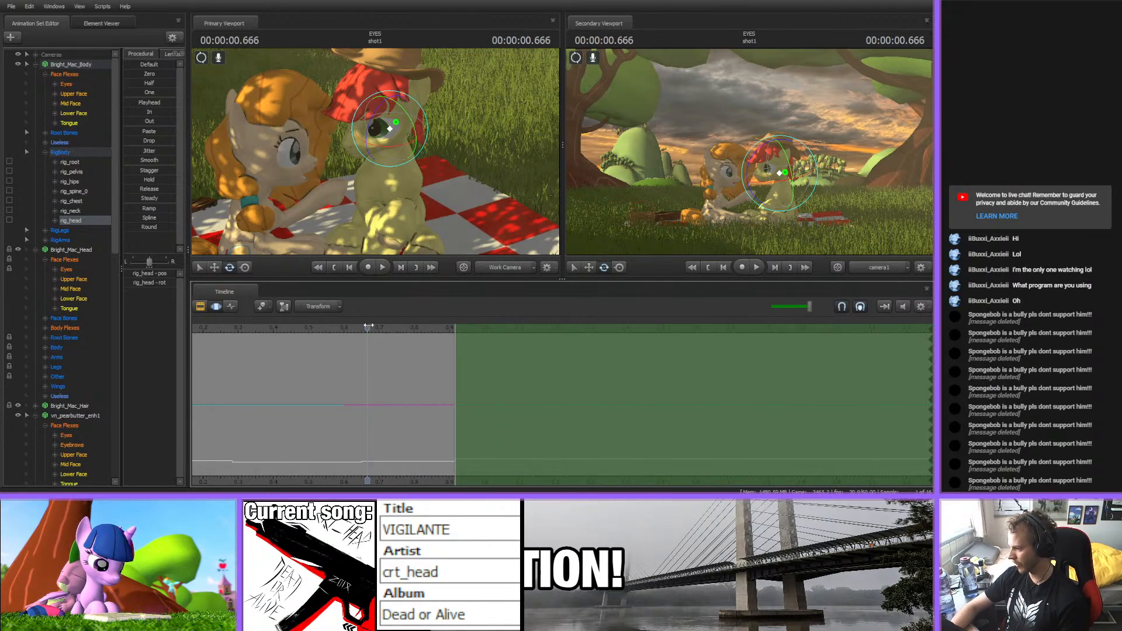
# - Review the two ponies' animation around 00:00:00.700, 00:00:03, 00:00:09.733 and 00:00:31 to 00:00:33, playing back parts of the shot
pyautogui.moveTo(368, 326); pyautogui.dragTo(379, 327)
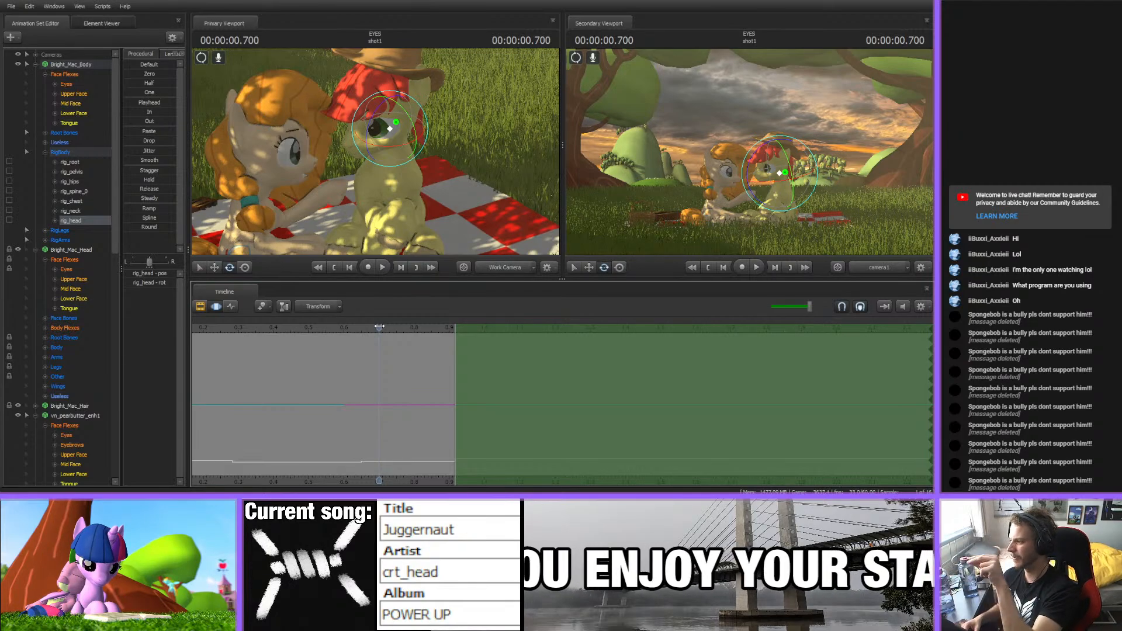
pyautogui.scroll(-4, 383, 436)
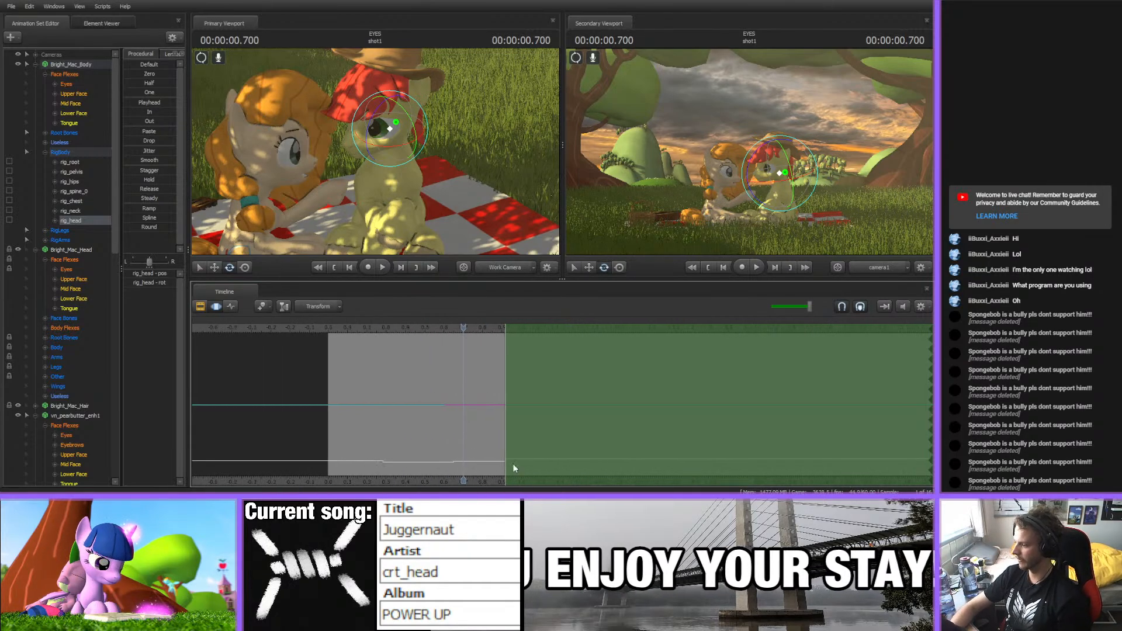
pyautogui.press('space')
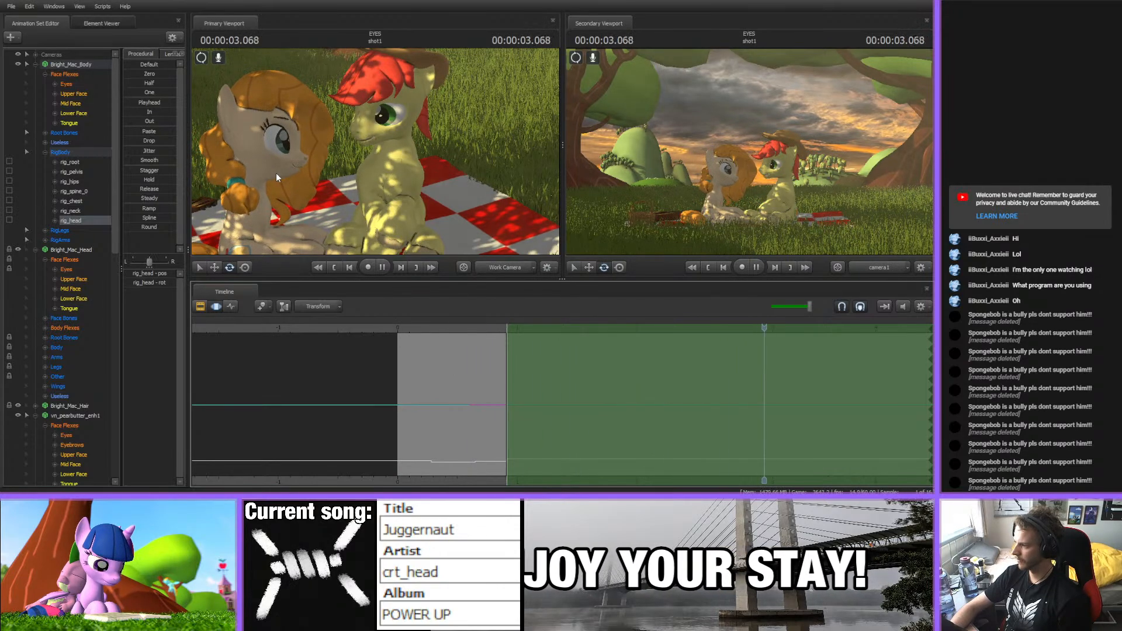
pyautogui.press('space')
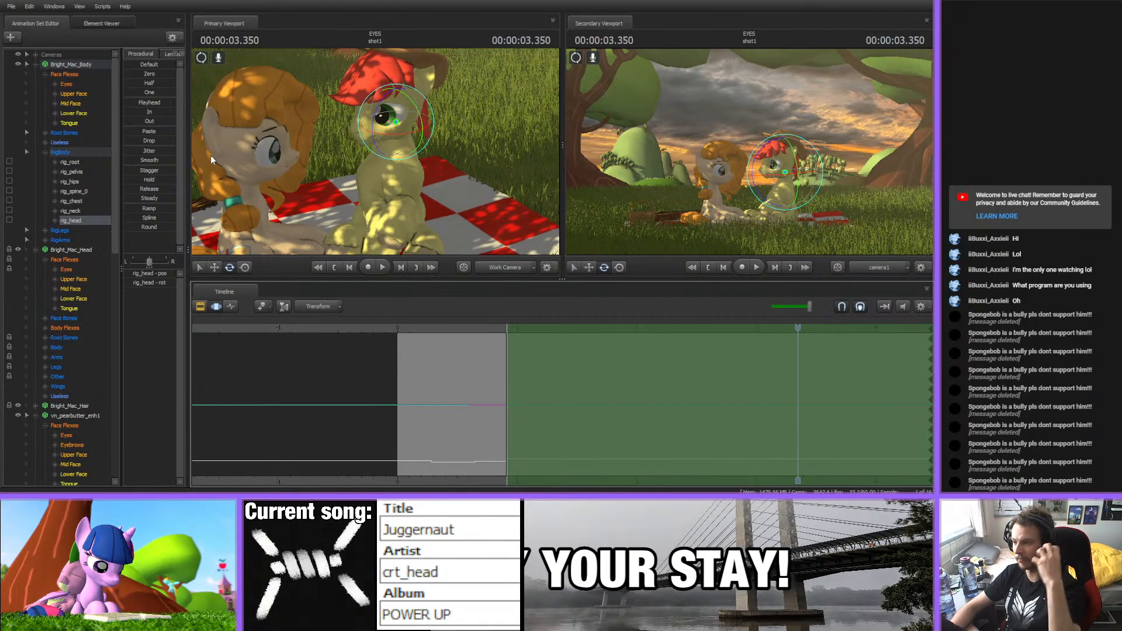
pyautogui.scroll(-6, 465, 478)
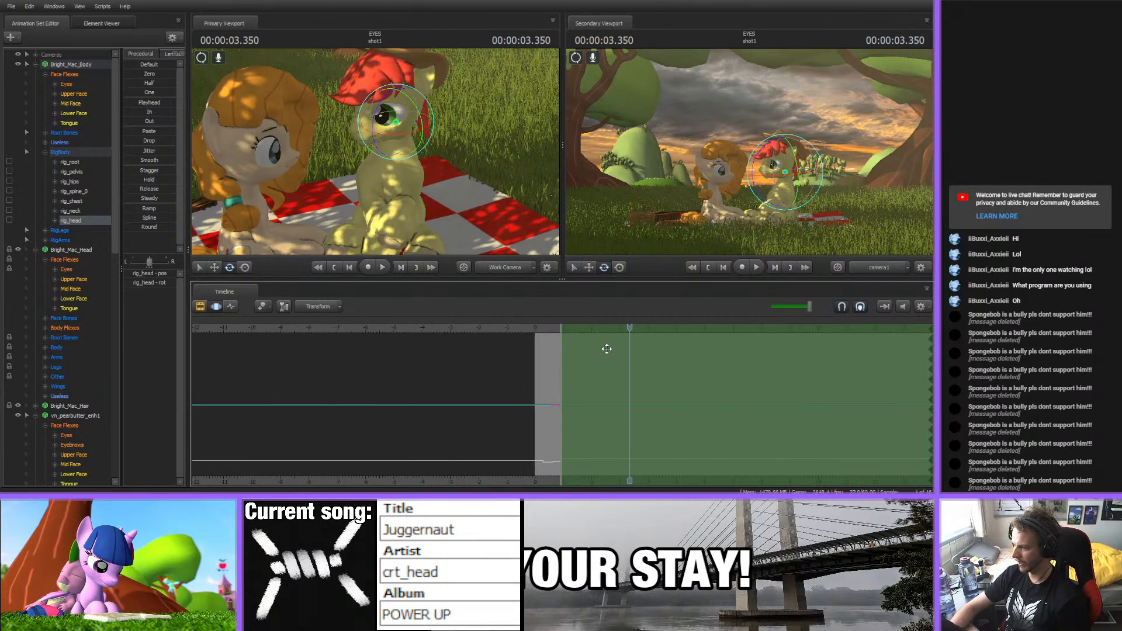
pyautogui.moveTo(629, 329); pyautogui.dragTo(828, 334)
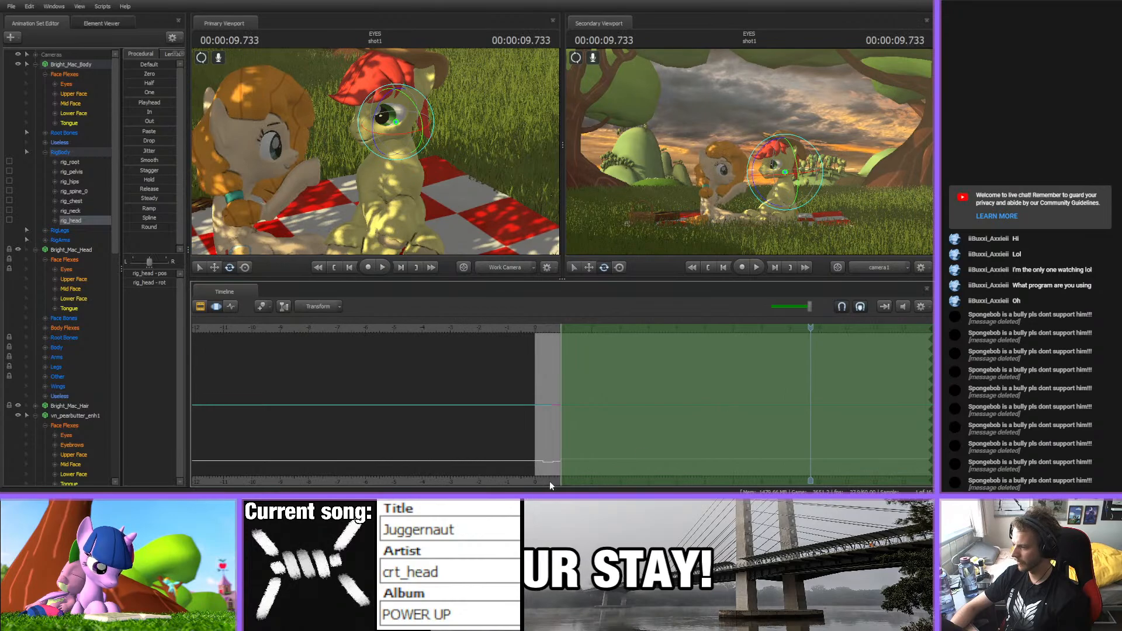
pyautogui.moveTo(551, 484); pyautogui.dragTo(108, 461, button='middle')
pyautogui.moveTo(368, 329); pyautogui.dragTo(632, 332)
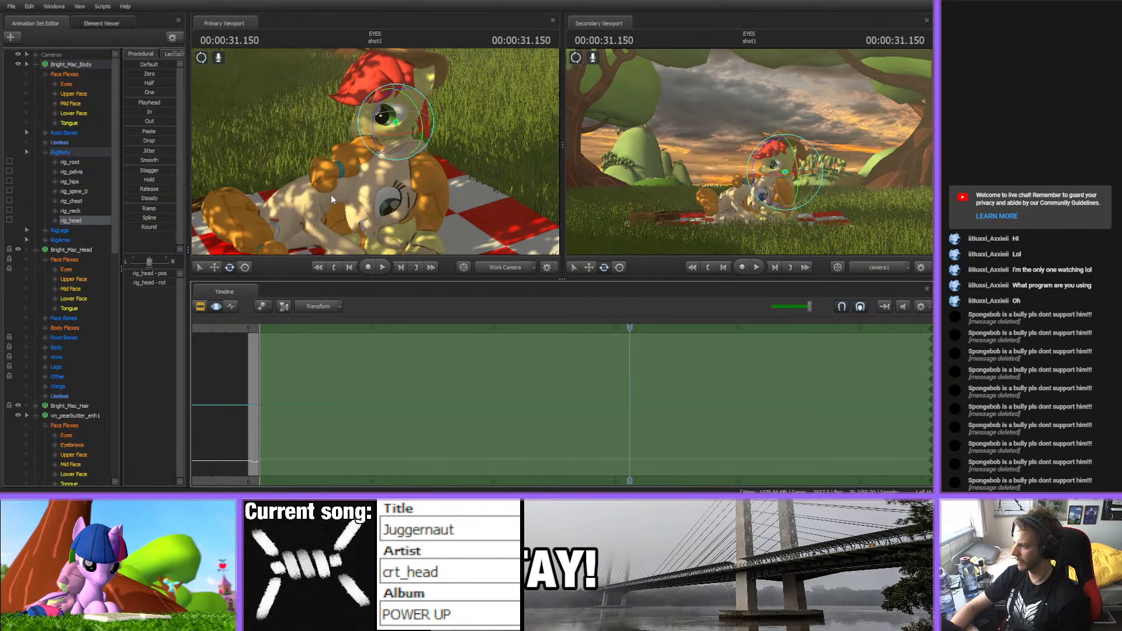
pyautogui.press('space')
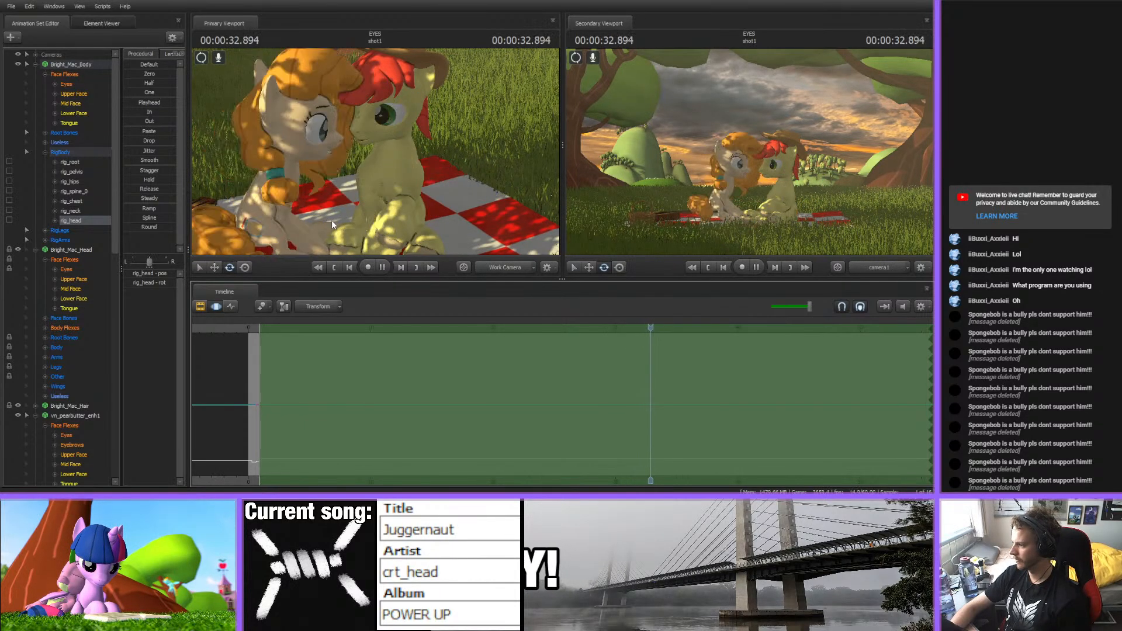
pyautogui.press('space')
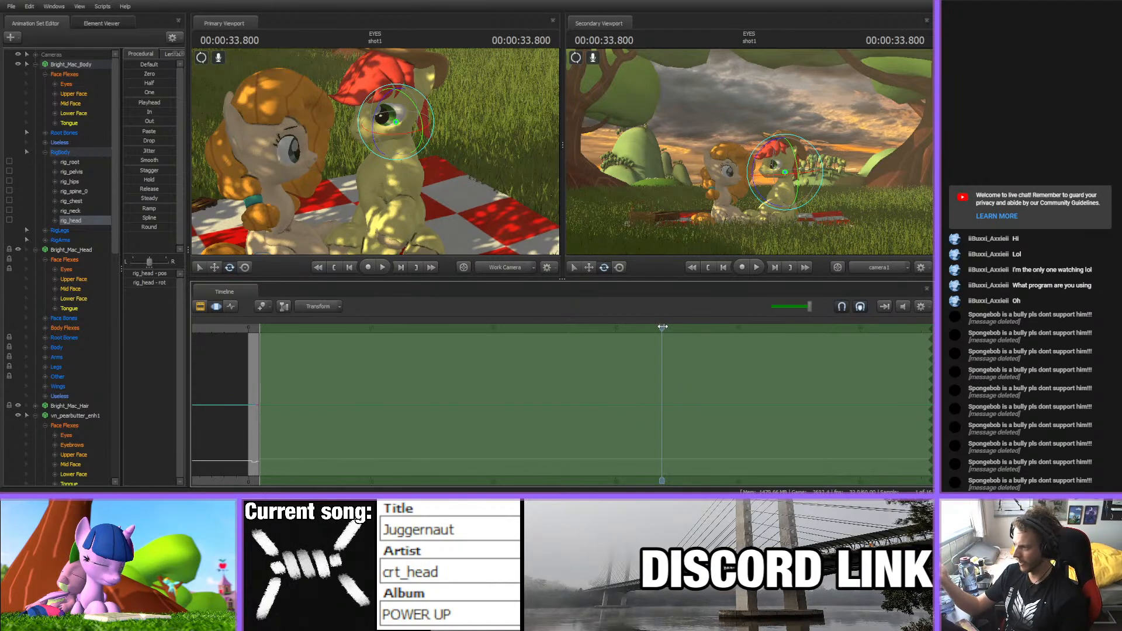
# - Examine the orange-maned pony's mouth up close at 00:00:19.316
pyautogui.moveTo(665, 329); pyautogui.dragTo(484, 324)
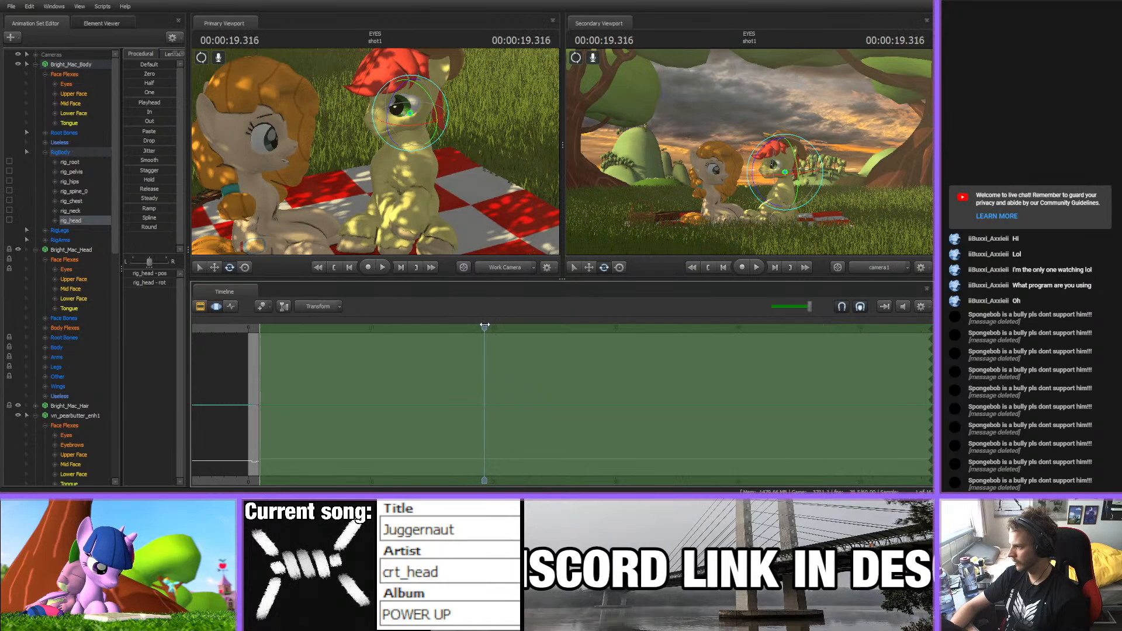
pyautogui.press('w')
pyautogui.moveTo(397, 169); pyautogui.dragTo(321, 144)
pyautogui.press('w')
pyautogui.press('s')
pyautogui.press('w')
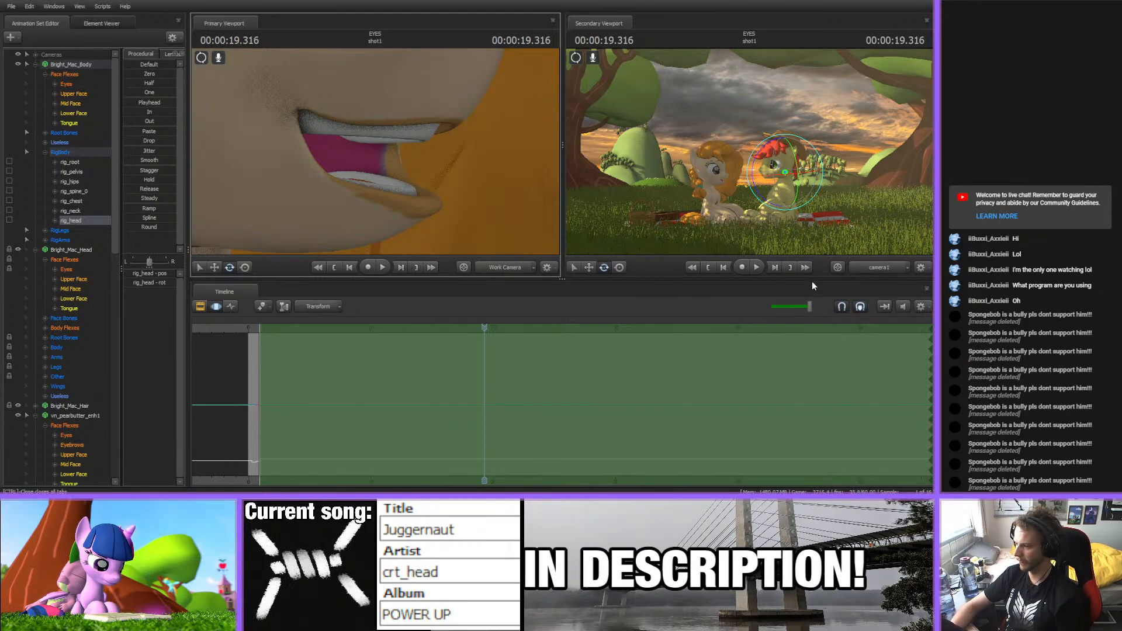
# - Turn off frame snapping in the timeline and move to about 00:00:20.460, with the orange-maned pony's whole head in view
pyautogui.click(860, 307)
pyautogui.scroll(4, 585, 363)
pyautogui.moveTo(487, 330); pyautogui.dragTo(520, 328)
pyautogui.press('s')
pyautogui.moveTo(376, 152); pyautogui.dragTo(376, 152)
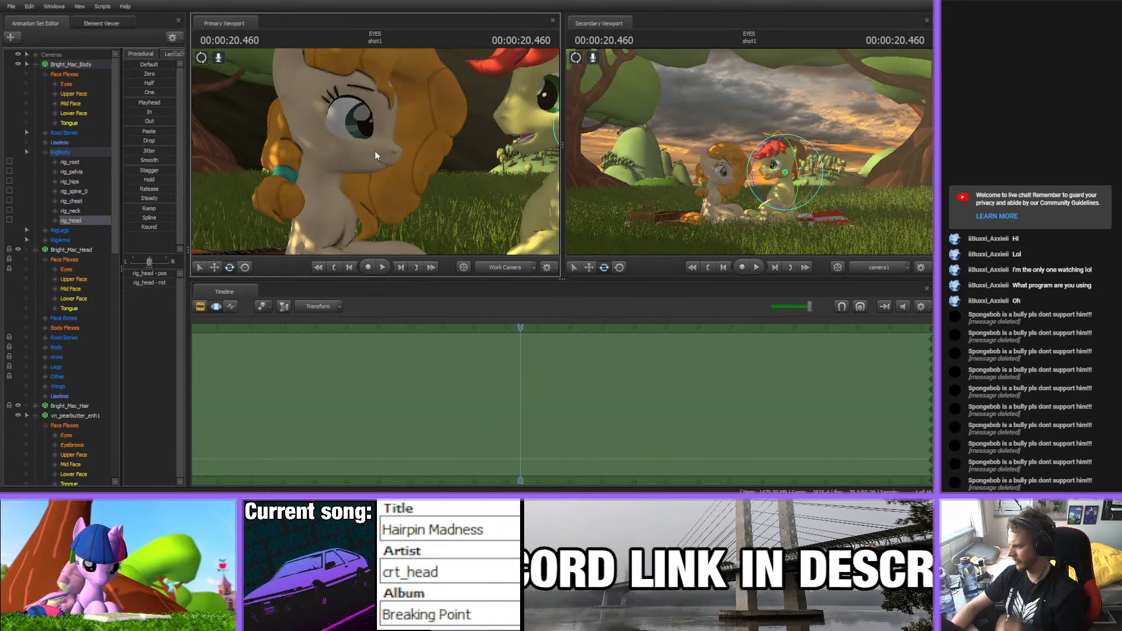
# - Go to 00:00:01.792 and examine the rig_head motion curve around the start of the time selection
pyautogui.scroll(-8, 535, 340)
pyautogui.scroll(1, 525, 341)
pyautogui.moveTo(521, 338); pyautogui.dragTo(383, 338)
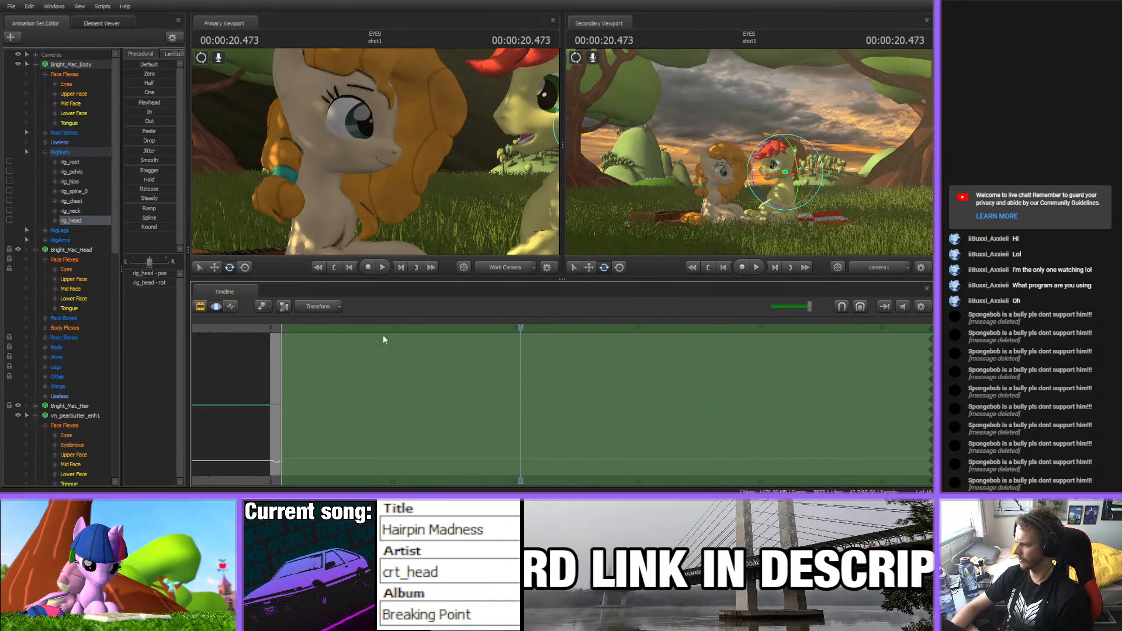
pyautogui.click(292, 340)
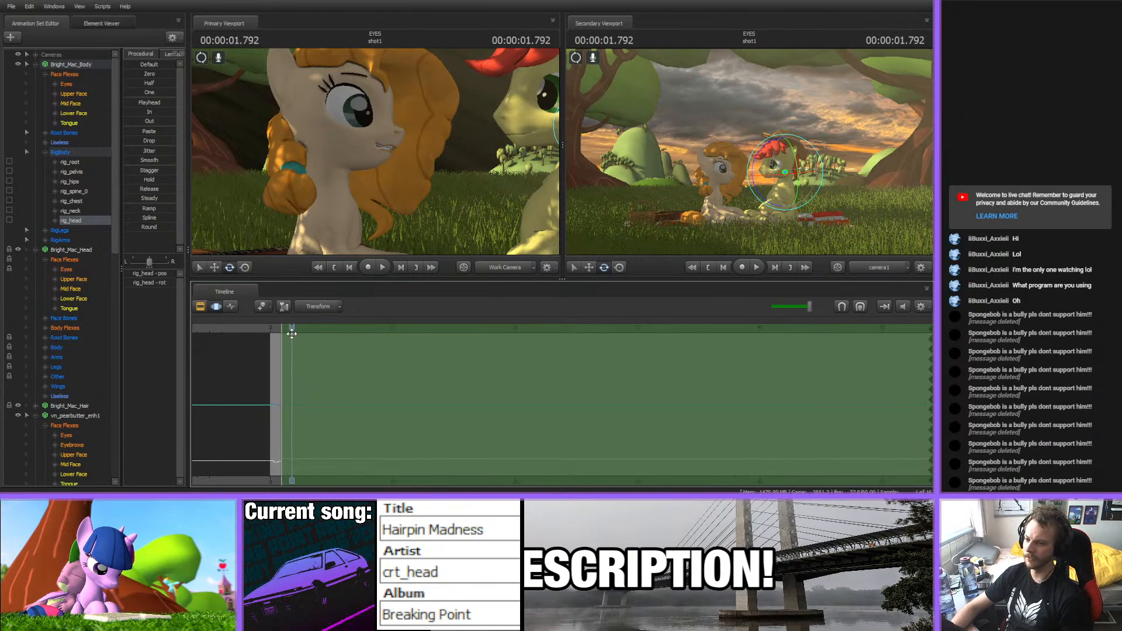
pyautogui.scroll(2, 291, 333)
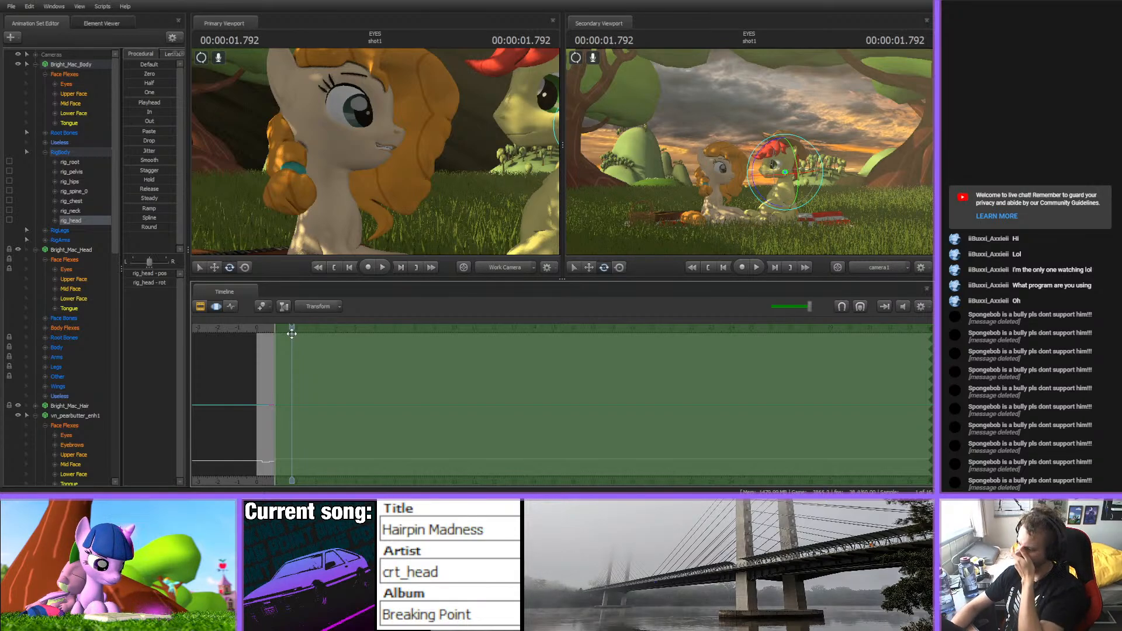
pyautogui.scroll(8, 279, 413)
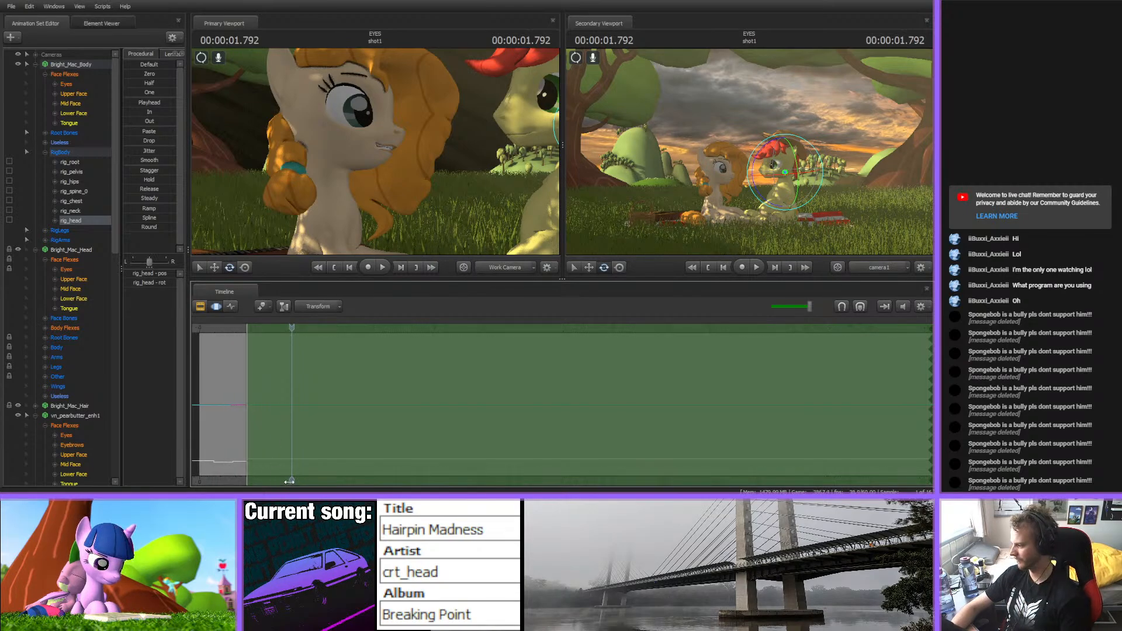
pyautogui.moveTo(292, 478); pyautogui.dragTo(444, 455, button='middle')
pyautogui.scroll(2, 447, 453)
pyautogui.scroll(3, 445, 453)
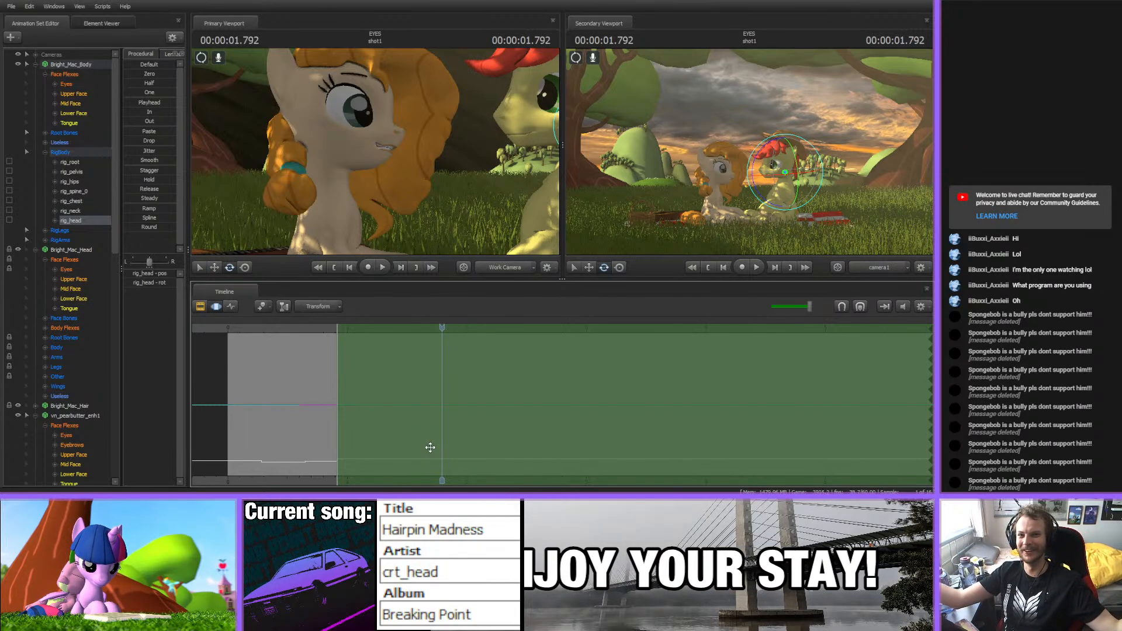
pyautogui.scroll(-2, 431, 447)
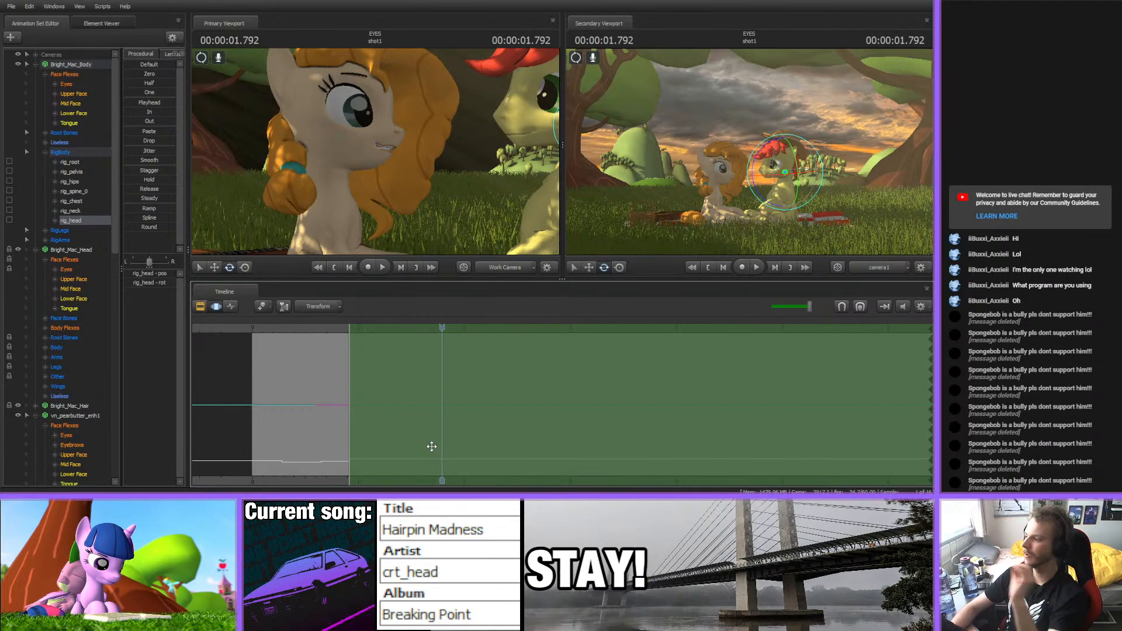
pyautogui.scroll(3, 433, 447)
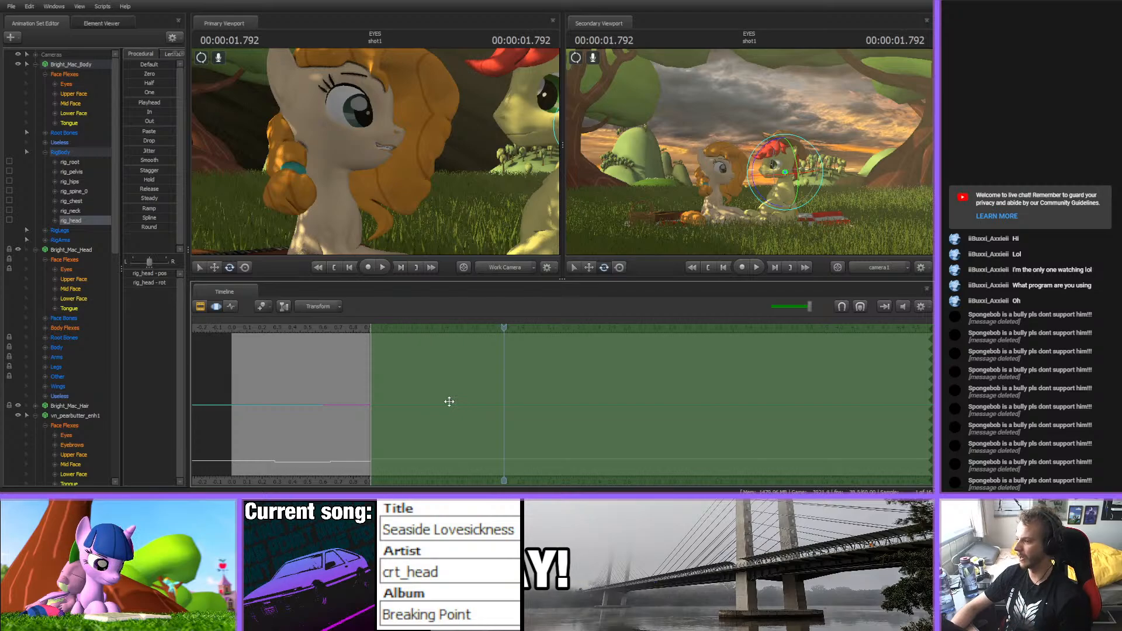
pyautogui.scroll(2, 445, 401)
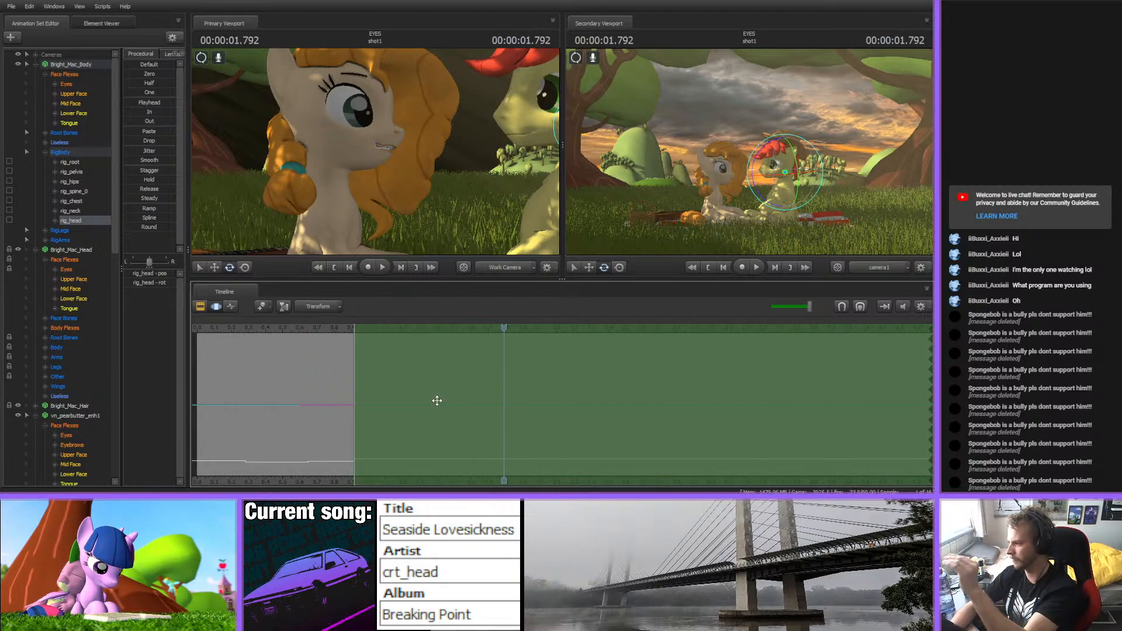
# - Inspect the orange-maned pony's mouth movement up close, playing the shot back to about 00:00:02.423
pyautogui.moveTo(421, 176); pyautogui.dragTo(378, 168)
pyautogui.press('w')
pyautogui.press('w')
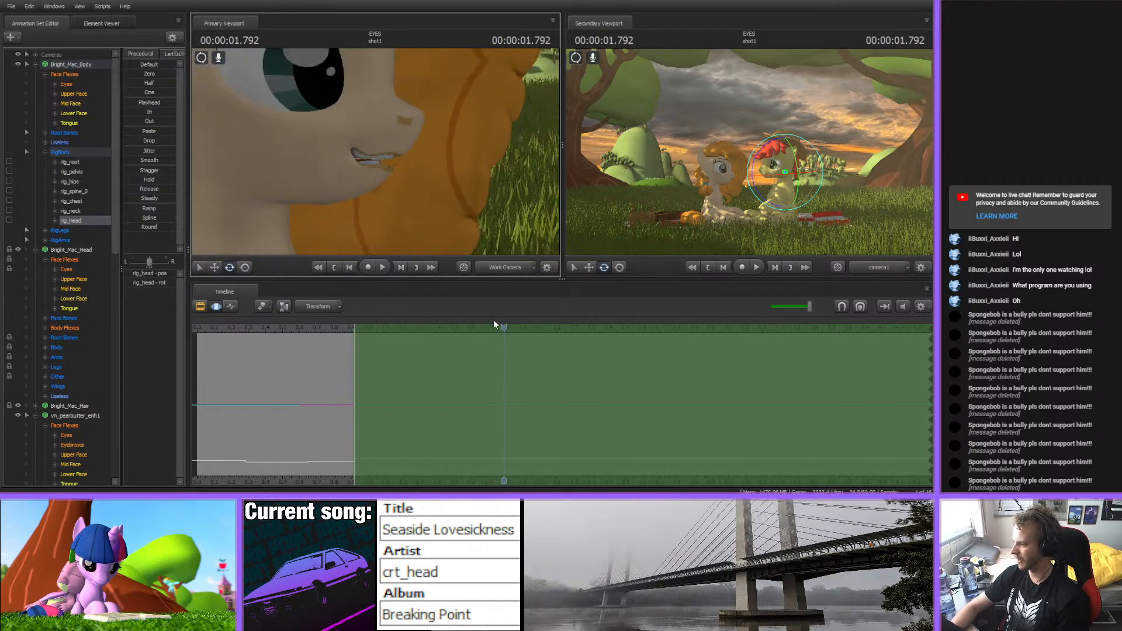
pyautogui.scroll(3, 506, 342)
pyautogui.moveTo(504, 328); pyautogui.dragTo(427, 328)
pyautogui.press('space')
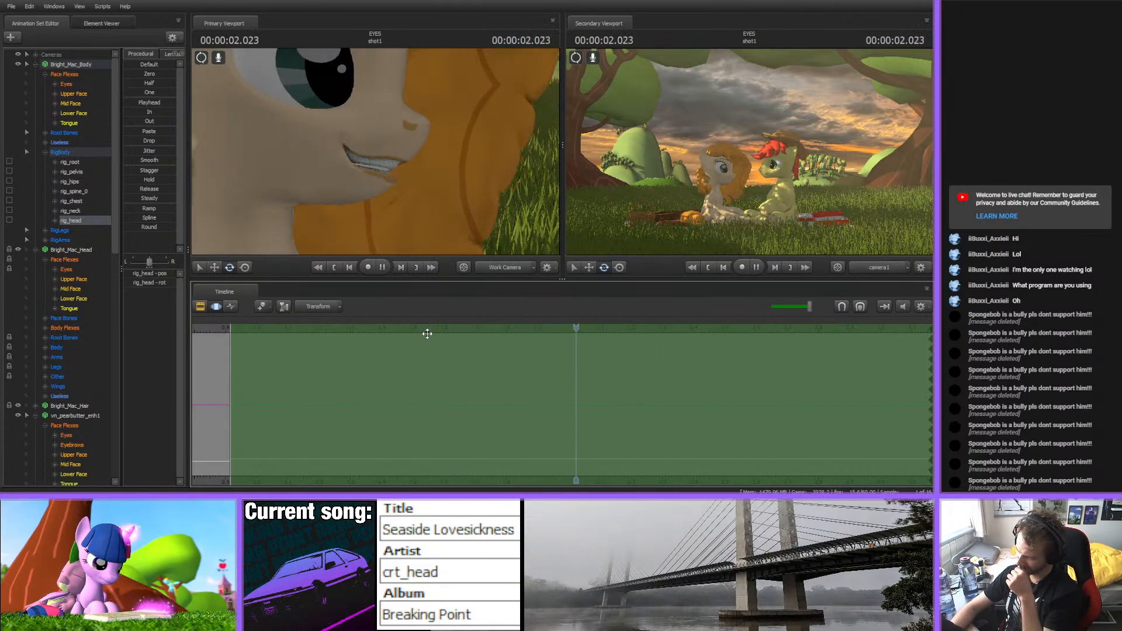
pyautogui.press('space')
pyautogui.scroll(-4, 501, 383)
pyautogui.moveTo(700, 476); pyautogui.dragTo(520, 374, button='middle')
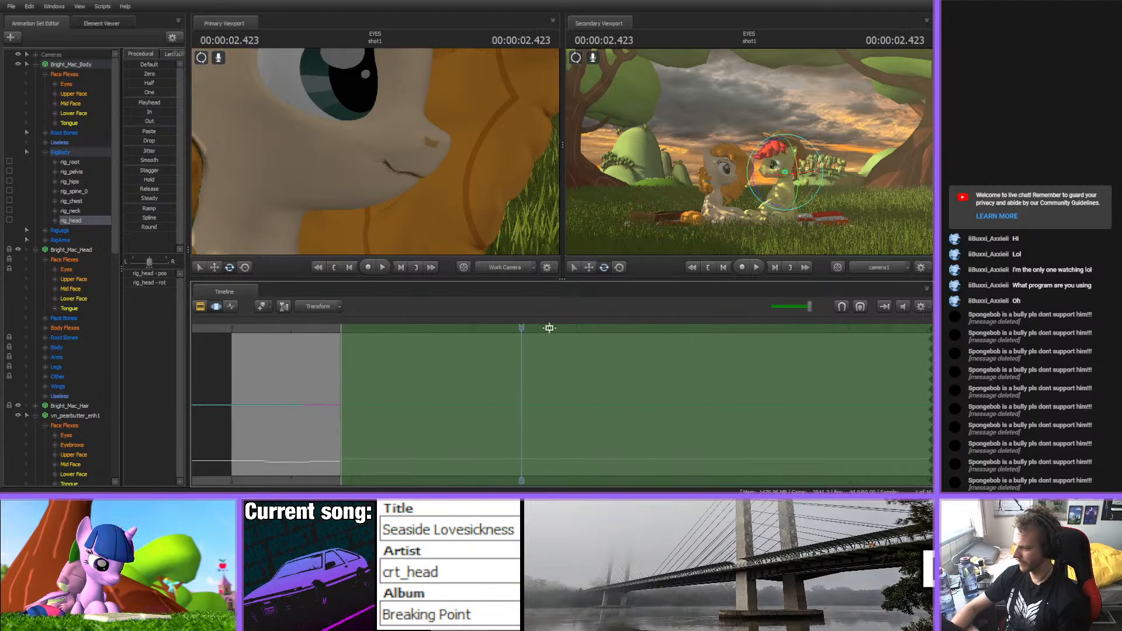
# - Compare the orange-maned pony's mouth shapes at 00:00:00.456, 00:00:00.633 and 00:00:00.656
pyautogui.moveTo(521, 327); pyautogui.dragTo(287, 327)
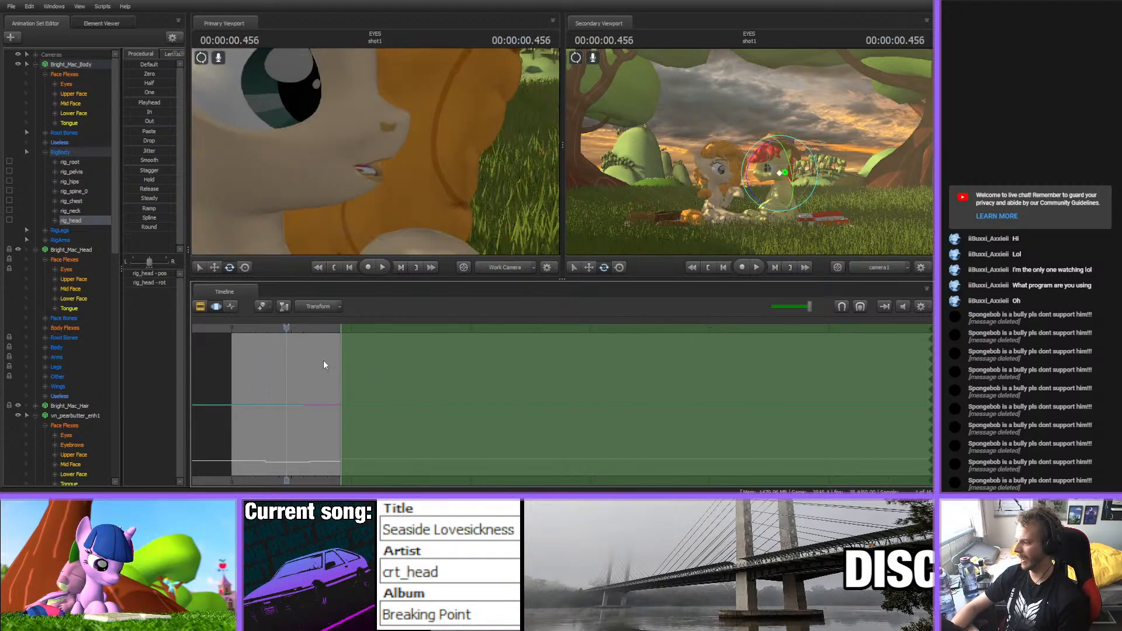
pyautogui.scroll(3, 325, 356)
pyautogui.scroll(-4, 325, 356)
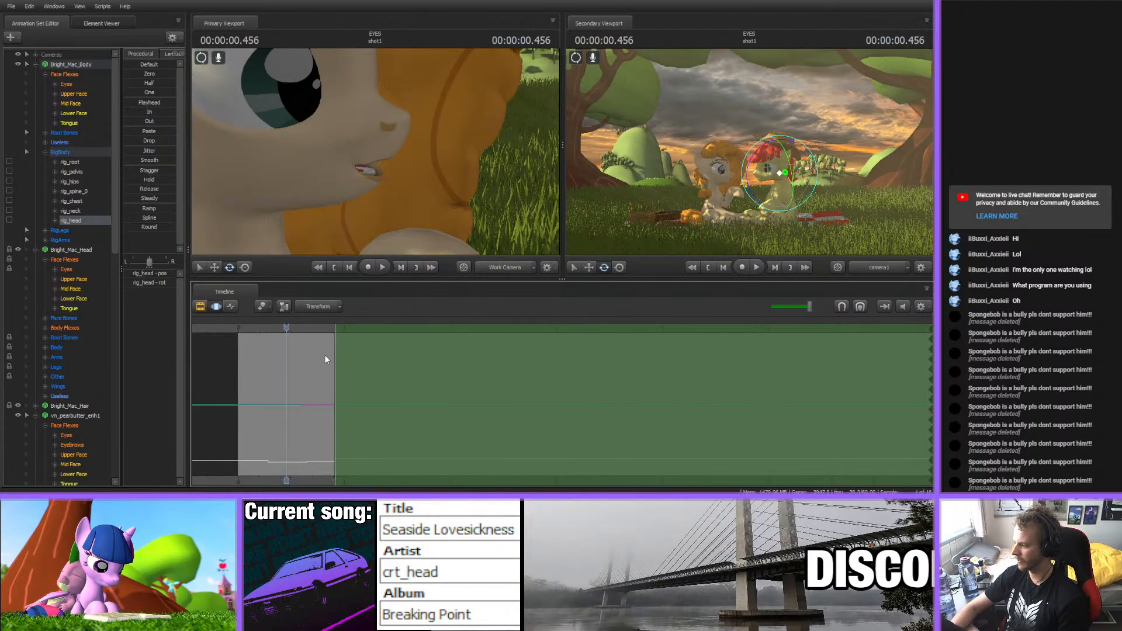
pyautogui.scroll(4, 325, 356)
pyautogui.moveTo(327, 470)
pyautogui.mouseDown(button='middle')
pyautogui.moveTo(401, 470)
pyautogui.moveTo(410, 451)
pyautogui.mouseUp(button='middle')
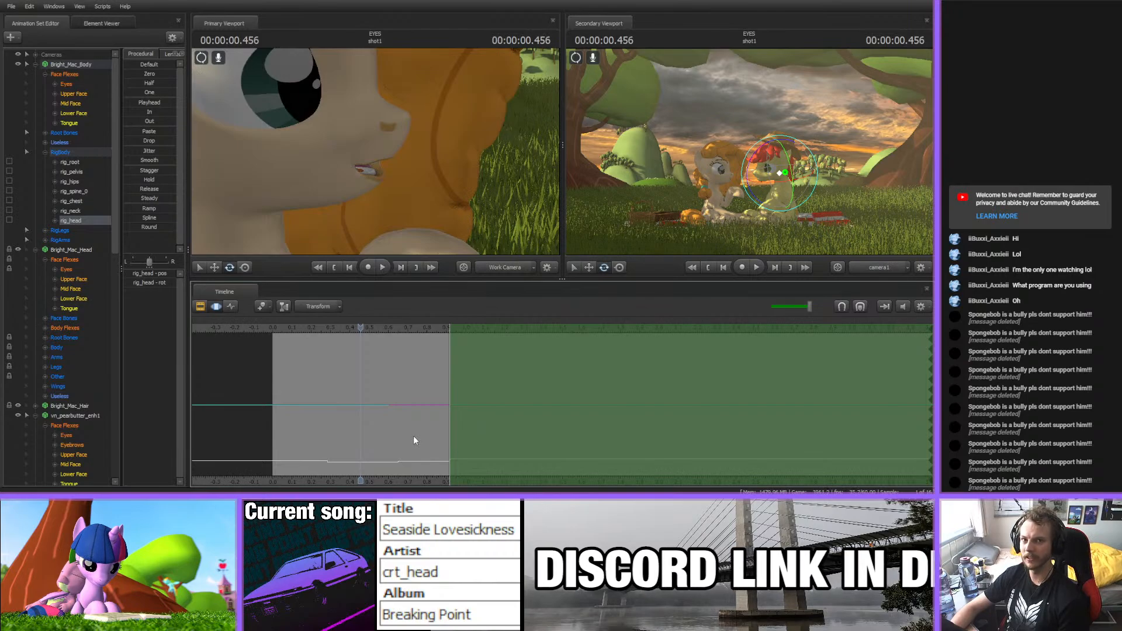
pyautogui.moveTo(361, 328); pyautogui.dragTo(396, 332)
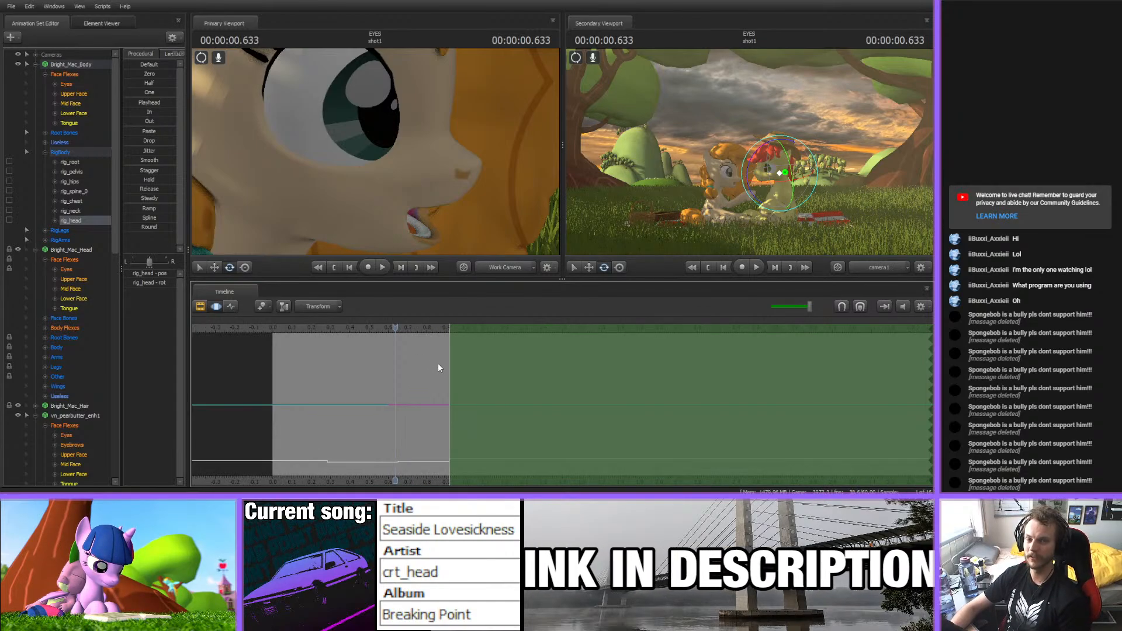
pyautogui.moveTo(395, 328); pyautogui.dragTo(399, 328)
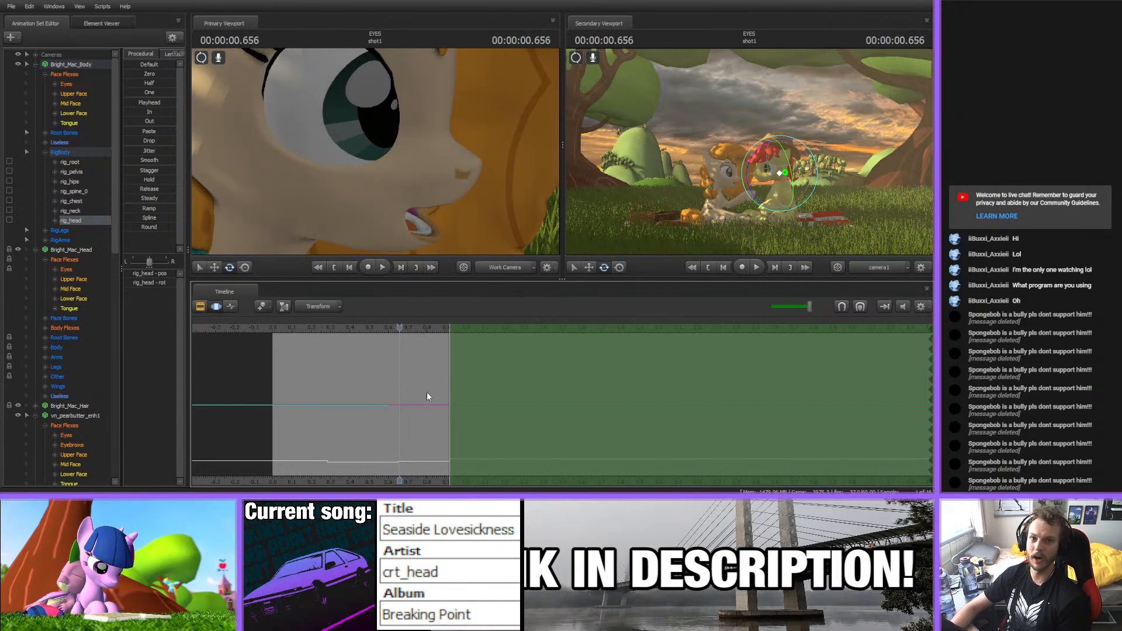
# - Check both ponies' poses from a wider view at 00:00:00.880 and 00:00:01.228
pyautogui.scroll(1, 430, 408)
pyautogui.moveTo(409, 462); pyautogui.dragTo(345, 450, button='middle')
pyautogui.scroll(-2, 363, 415)
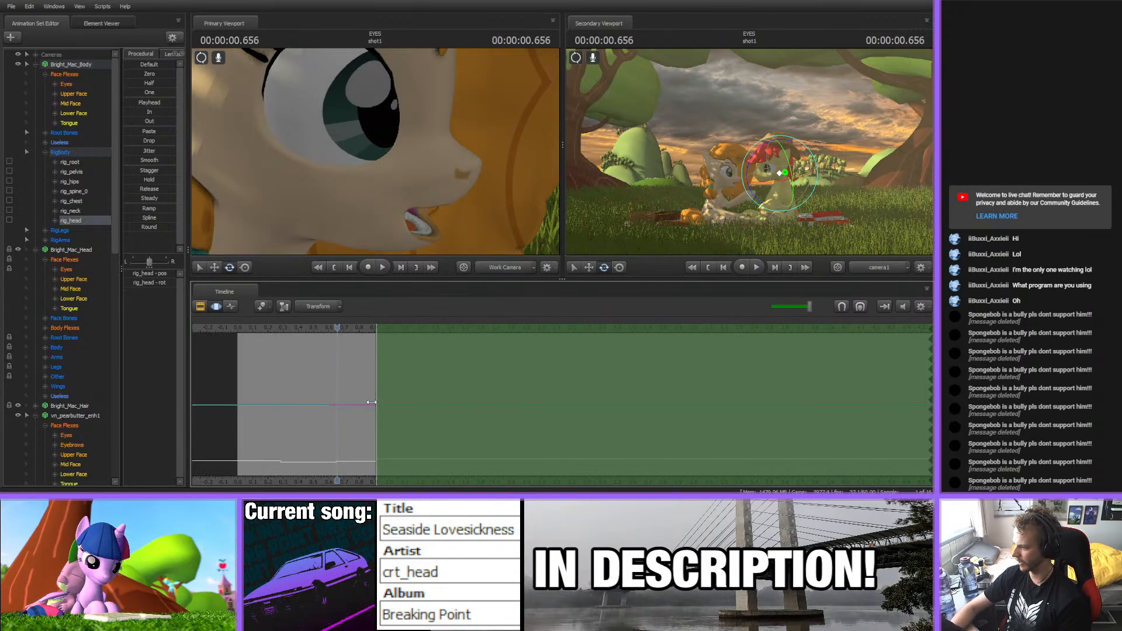
pyautogui.scroll(1, 372, 402)
pyautogui.moveTo(342, 326); pyautogui.dragTo(380, 327)
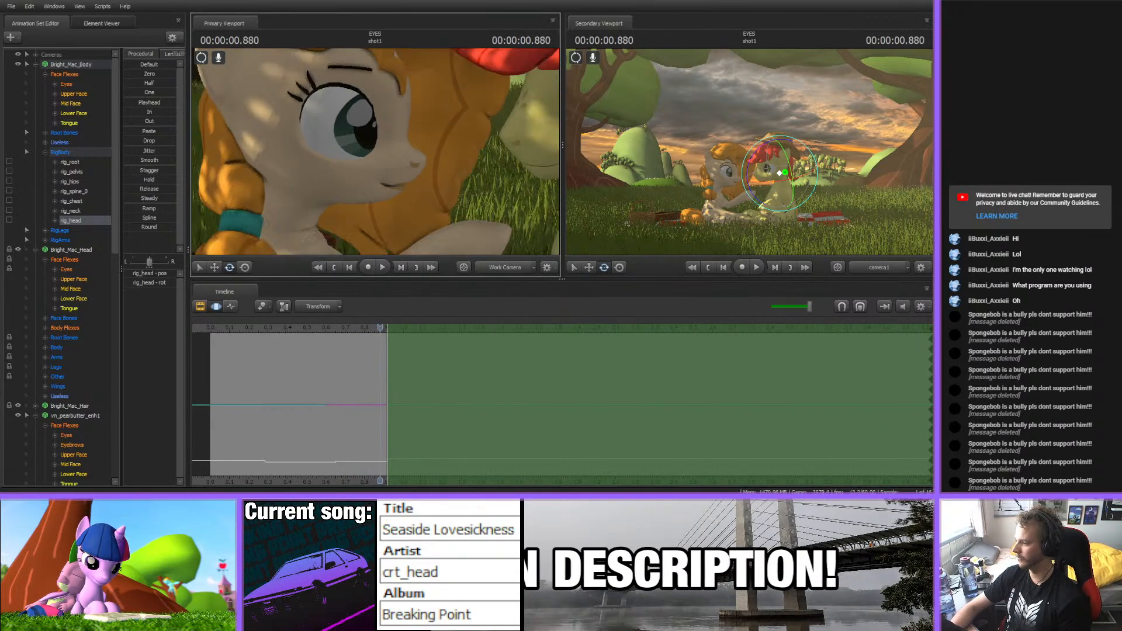
pyautogui.moveTo(375, 152)
pyautogui.mouseDown()
pyautogui.moveTo(383, 161)
pyautogui.moveTo(374, 151)
pyautogui.mouseUp()
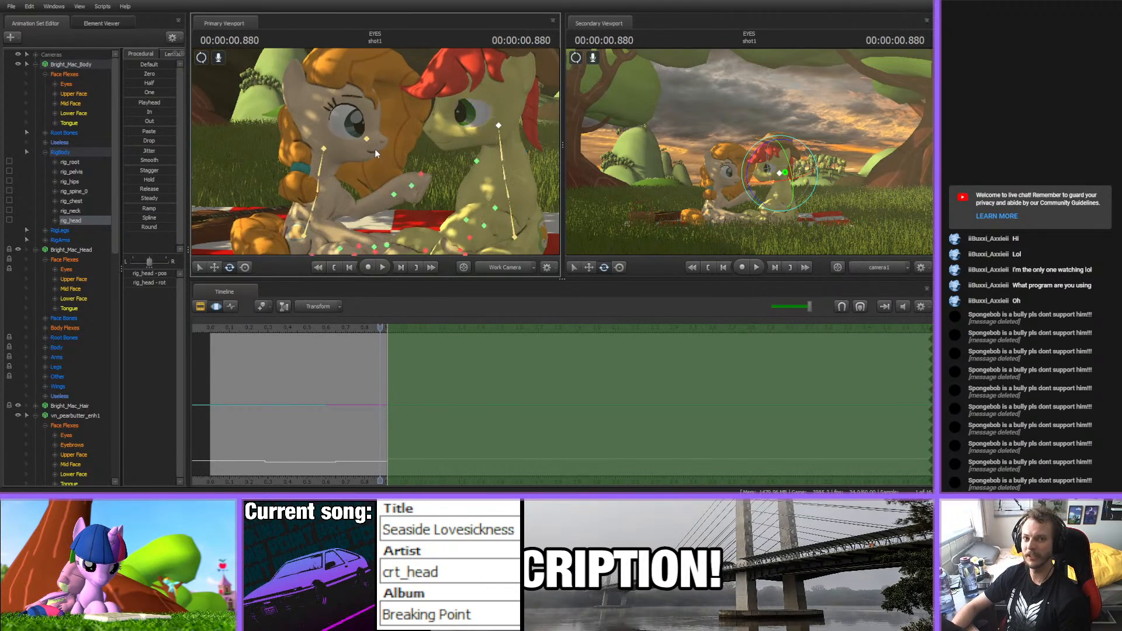
pyautogui.press('ctrl')
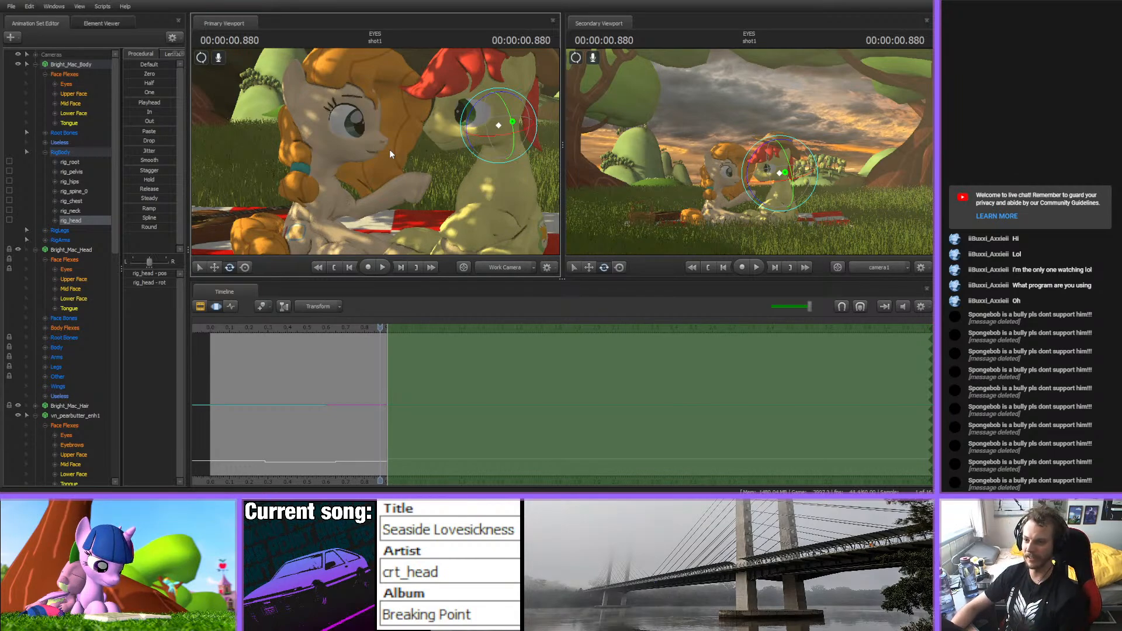
pyautogui.scroll(3, 428, 380)
pyautogui.moveTo(384, 471); pyautogui.dragTo(481, 456, button='middle')
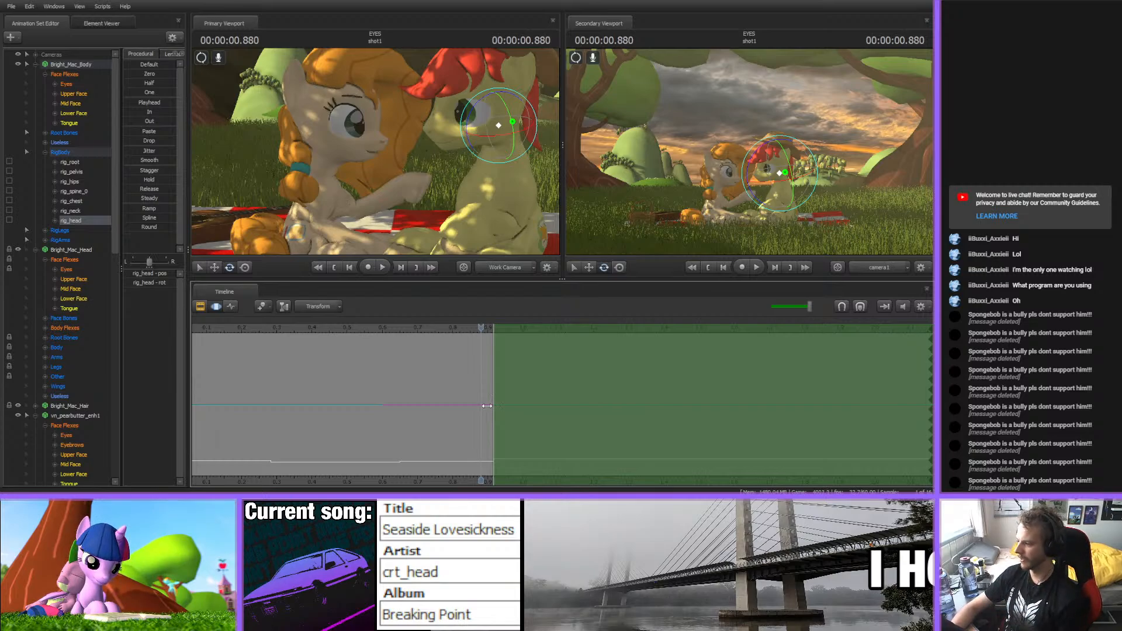
pyautogui.scroll(2, 488, 405)
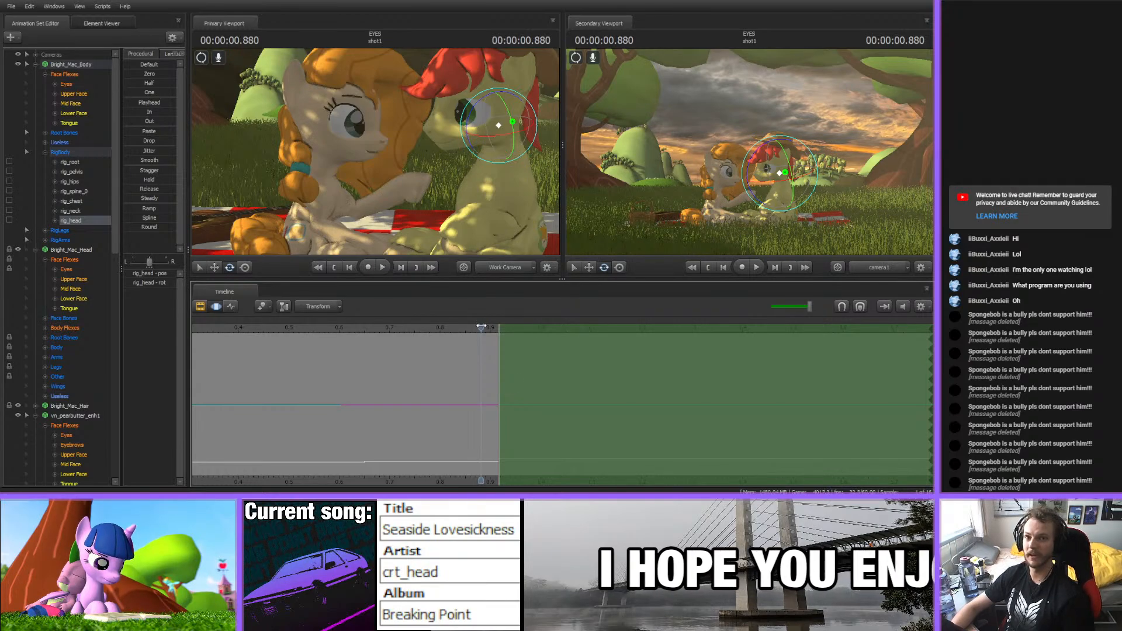
pyautogui.moveTo(484, 328); pyautogui.dragTo(656, 374)
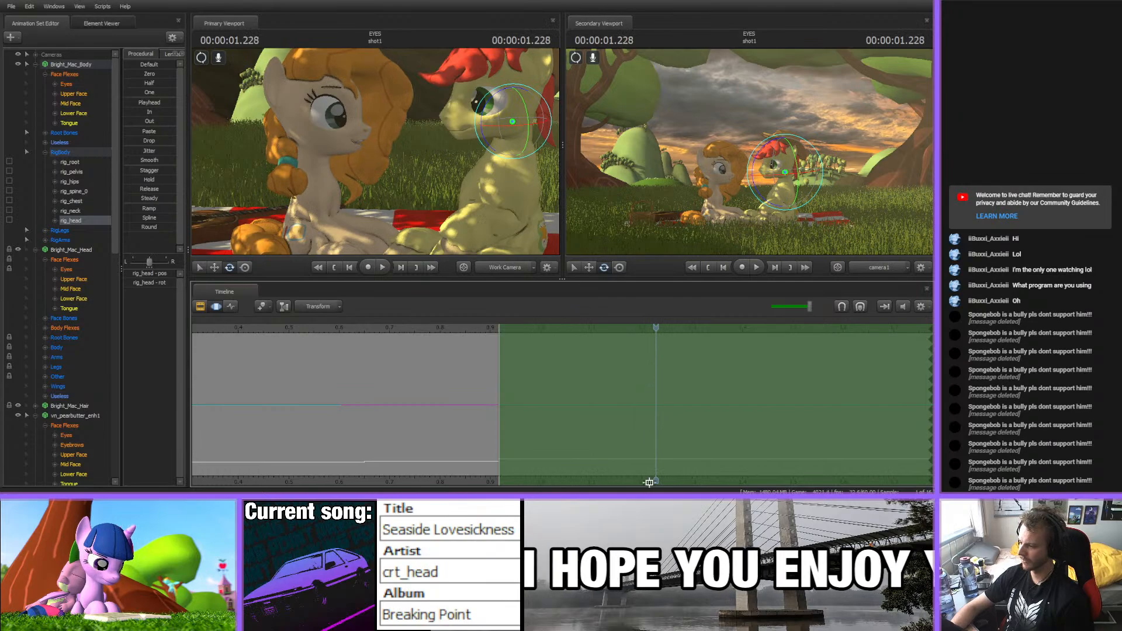
# - Move the start of the time selection to 00:00:01.545 with the red-maned pony's whole body in view
pyautogui.moveTo(648, 480); pyautogui.dragTo(337, 403, button='middle')
pyautogui.scroll(-5, 349, 409)
pyautogui.moveTo(485, 142); pyautogui.dragTo(524, 153)
pyautogui.moveTo(381, 150); pyautogui.dragTo(376, 152)
pyautogui.moveTo(377, 330); pyautogui.dragTo(520, 330)
pyautogui.click(411, 330)
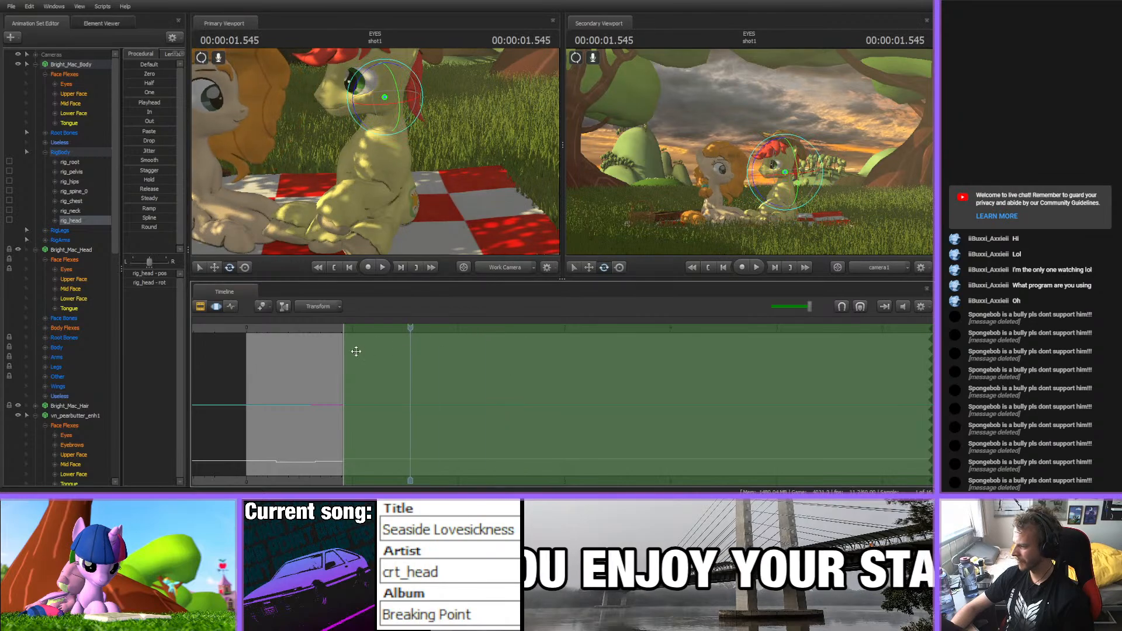
pyautogui.moveTo(344, 351); pyautogui.dragTo(412, 352)
# - Rotate the red-maned pony's pelvis, spine, chest, neck and head bones for a new pose at 00:00:01.580
pyautogui.click(389, 203)
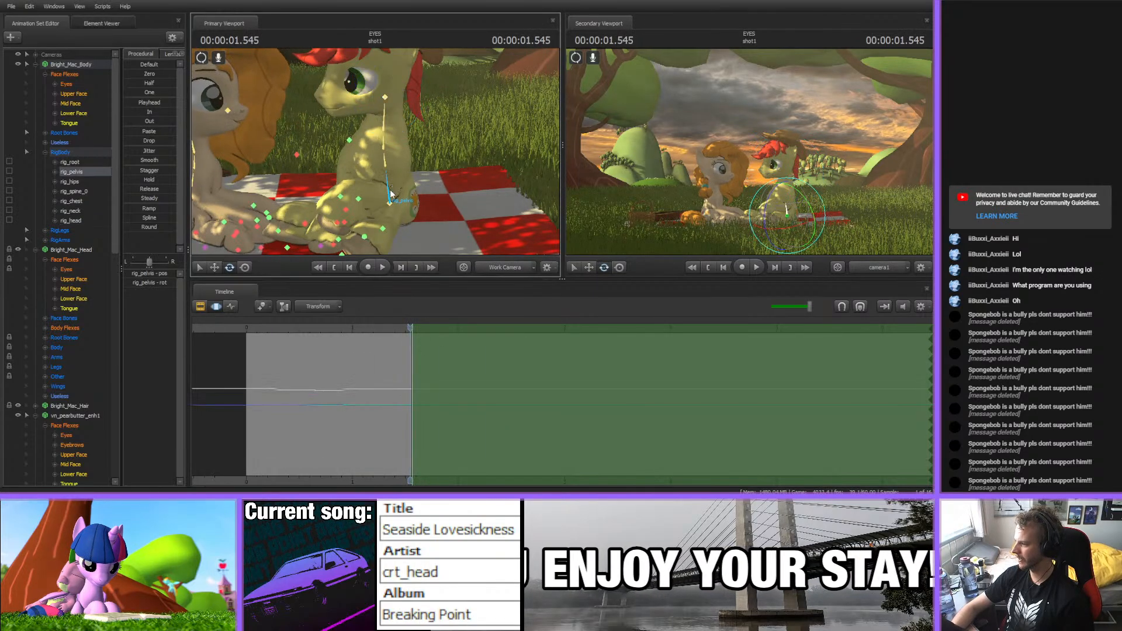
pyautogui.scroll(2, 439, 409)
pyautogui.click(413, 331)
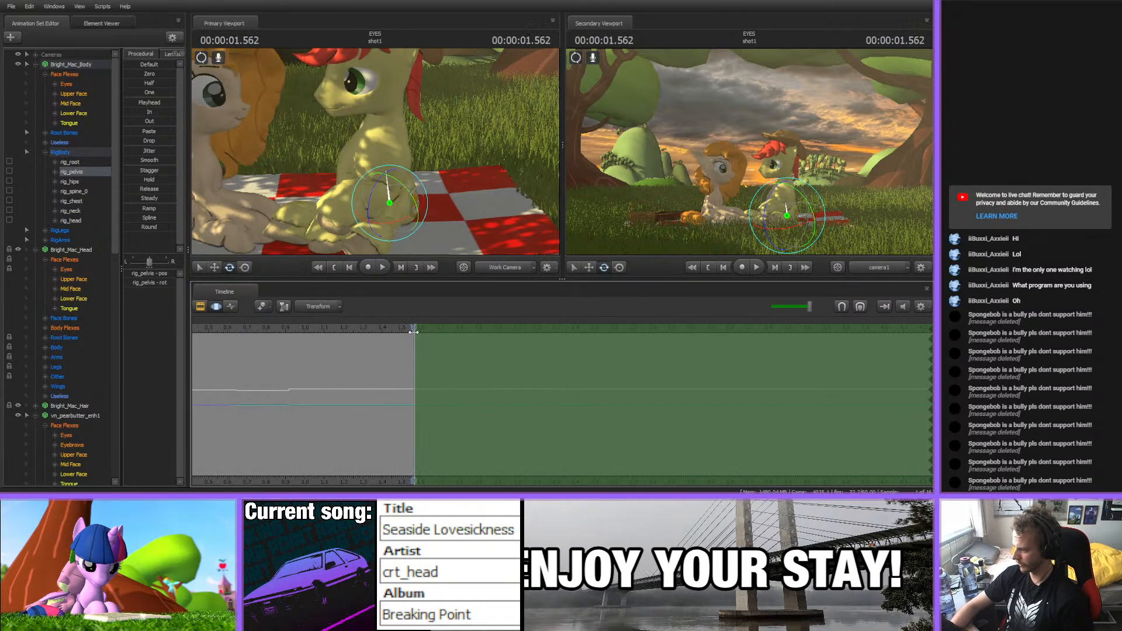
pyautogui.keyDown('alt'); pyautogui.moveTo(475, 207); pyautogui.dragTo(491, 199); pyautogui.keyUp('alt')
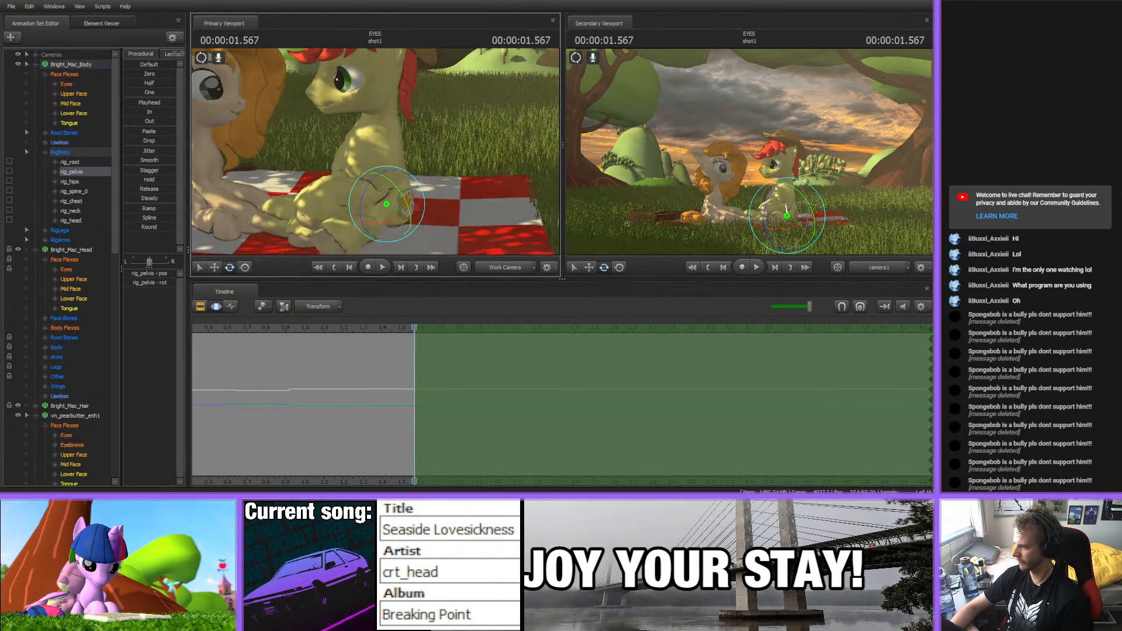
pyautogui.click(417, 324)
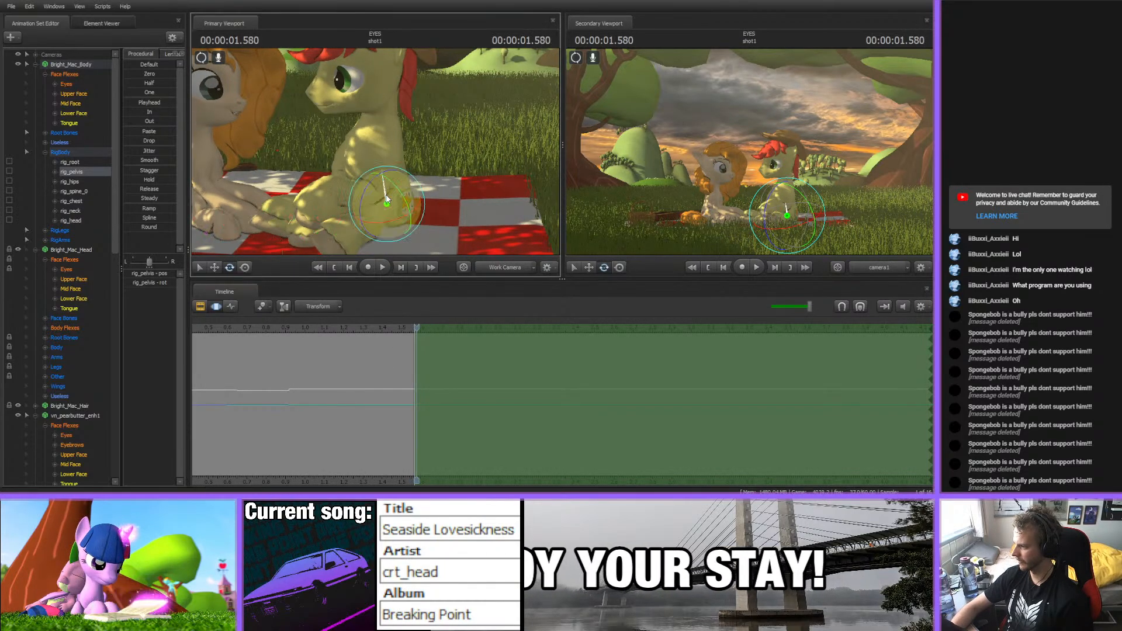
pyautogui.moveTo(377, 175); pyautogui.dragTo(362, 80)
pyautogui.keyDown('ctrl'); pyautogui.click(385, 164); pyautogui.keyUp('ctrl')
pyautogui.keyDown('ctrl'); pyautogui.click(384, 142); pyautogui.keyUp('ctrl')
pyautogui.keyDown('ctrl'); pyautogui.click(384, 120); pyautogui.keyUp('ctrl')
pyautogui.keyDown('ctrl'); pyautogui.click(381, 95); pyautogui.keyUp('ctrl')
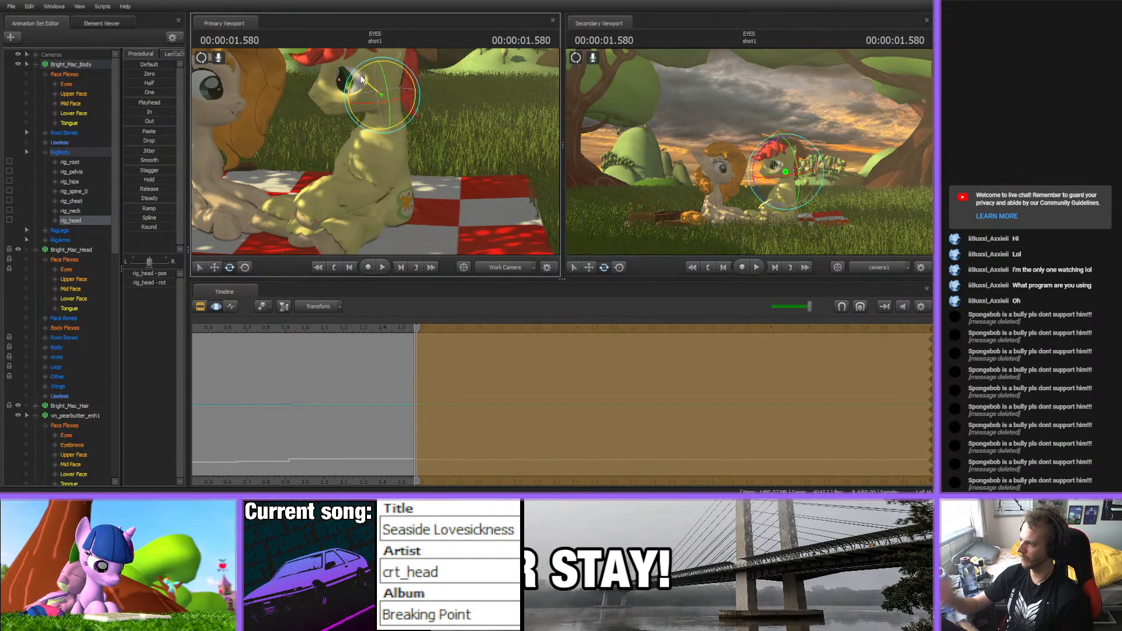
# - Apply the body pose and readjust the red-maned pony's neck and head rotation at 00:00:01.635
pyautogui.moveTo(421, 329)
pyautogui.mouseDown()
pyautogui.moveTo(380, 335)
pyautogui.moveTo(457, 340)
pyautogui.moveTo(395, 339)
pyautogui.moveTo(428, 345)
pyautogui.mouseUp()
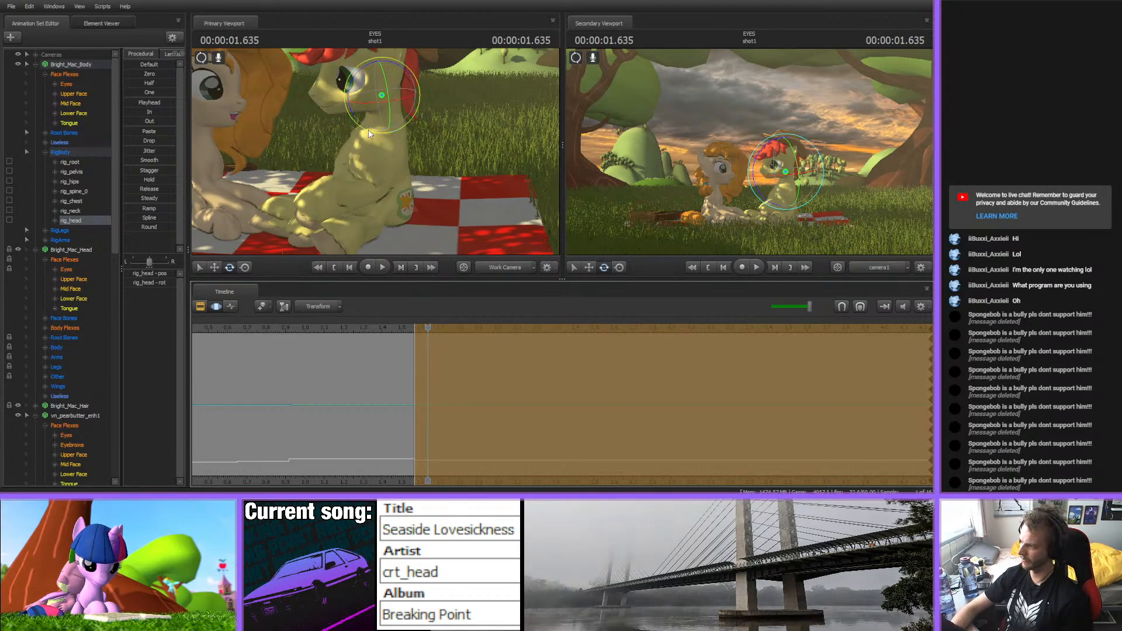
pyautogui.press('Escape')
pyautogui.keyDown('ctrl'); pyautogui.click(386, 118); pyautogui.keyUp('ctrl')
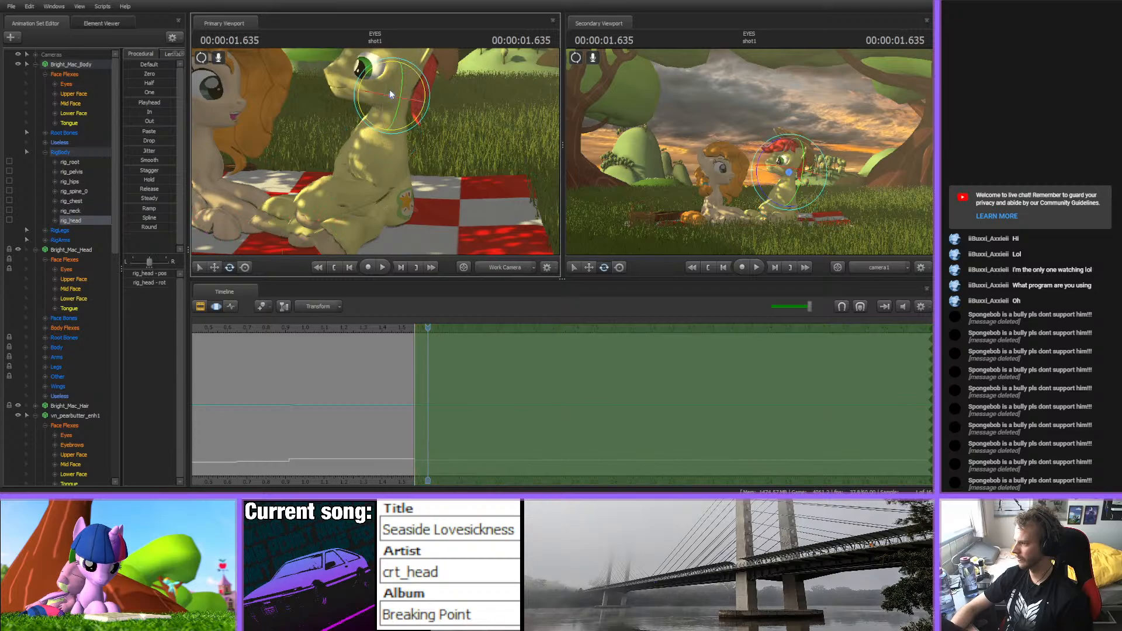
pyautogui.keyDown('ctrl'); pyautogui.click(369, 74); pyautogui.keyUp('ctrl')
pyautogui.moveTo(369, 74); pyautogui.dragTo(441, 286)
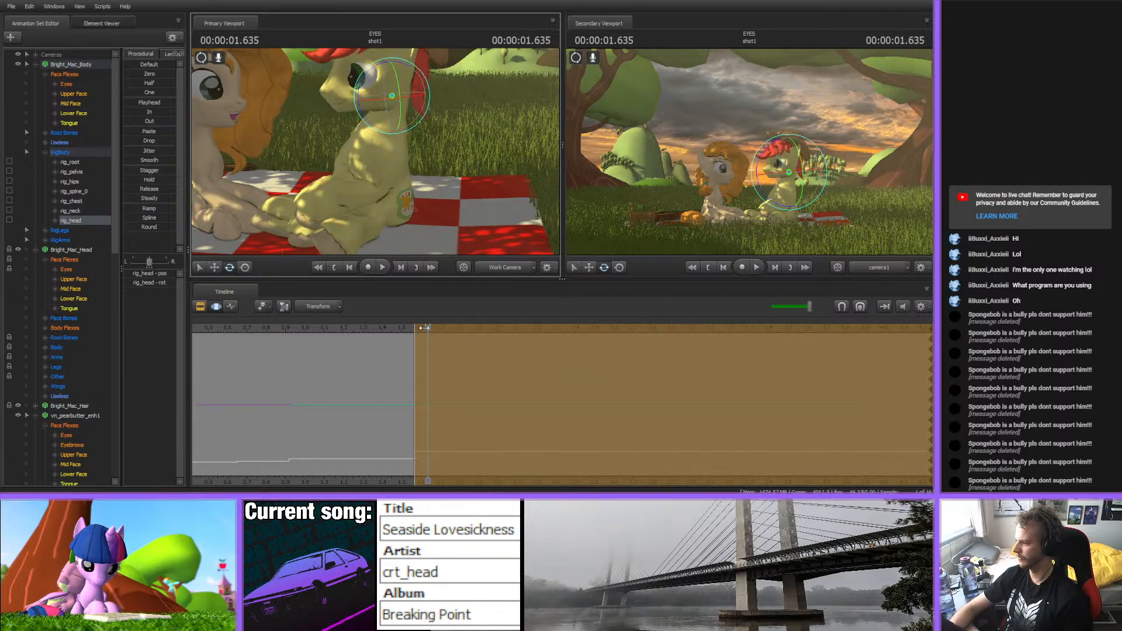
# - Refine the rotation of rig_neck and rig_head at 00:00:01.711
pyautogui.moveTo(424, 328)
pyautogui.mouseDown()
pyautogui.moveTo(390, 328)
pyautogui.moveTo(443, 329)
pyautogui.mouseUp()
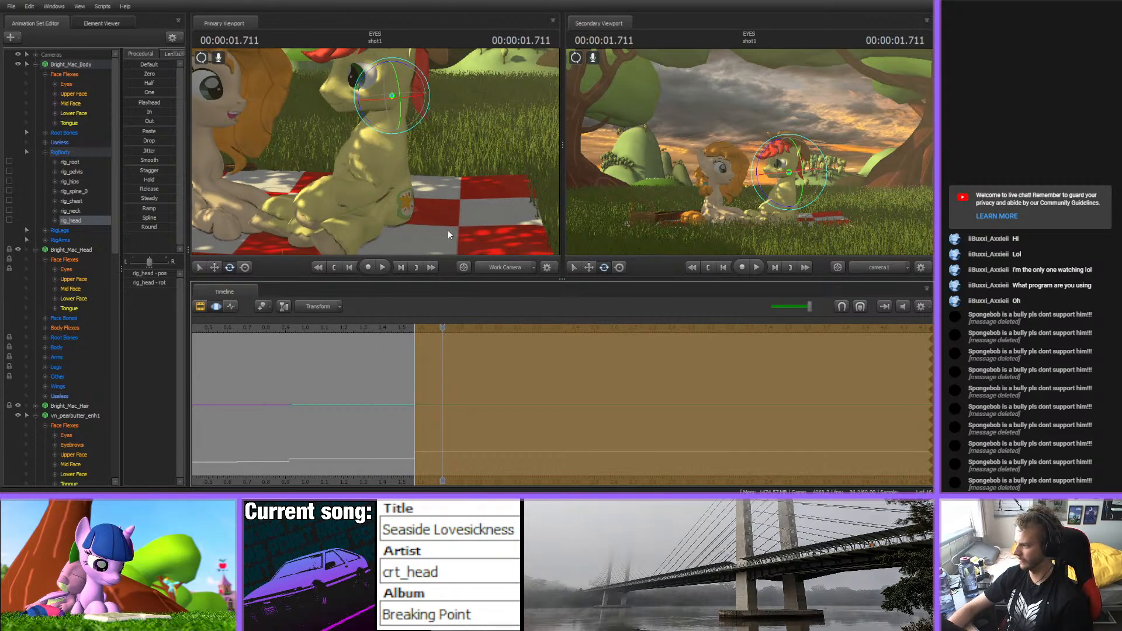
pyautogui.click(376, 108)
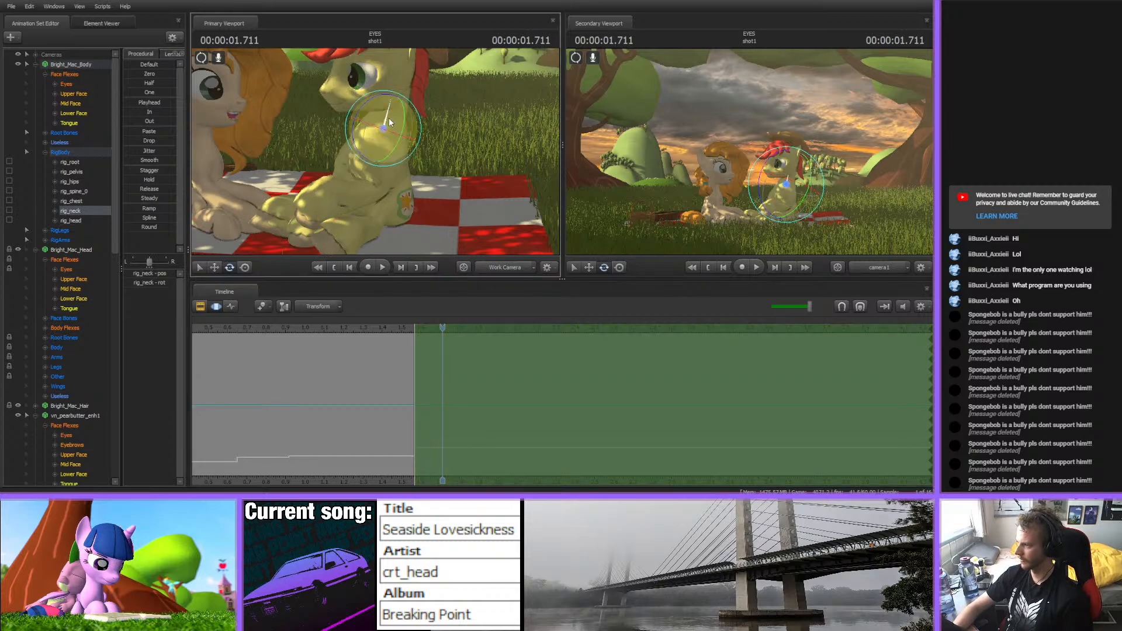
pyautogui.click(392, 95)
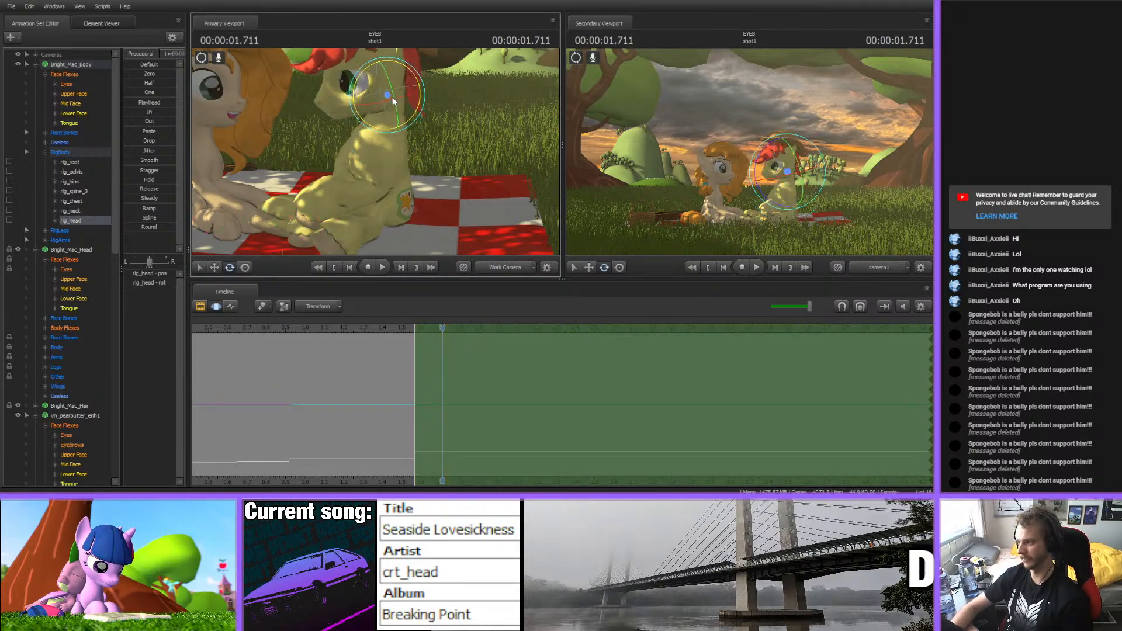
pyautogui.moveTo(357, 71); pyautogui.dragTo(365, 69)
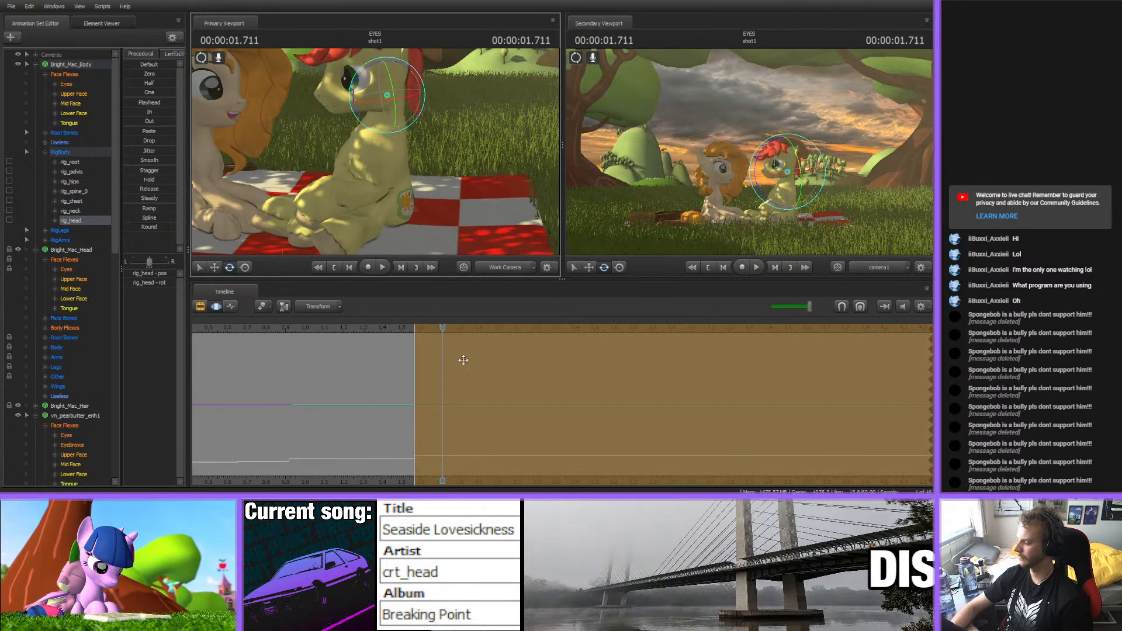
# - Readjust the red-maned pony's rig_head rotation at 00:00:01.701
pyautogui.moveTo(445, 328)
pyautogui.mouseDown()
pyautogui.moveTo(387, 333)
pyautogui.moveTo(441, 330)
pyautogui.mouseUp()
pyautogui.click(378, 105)
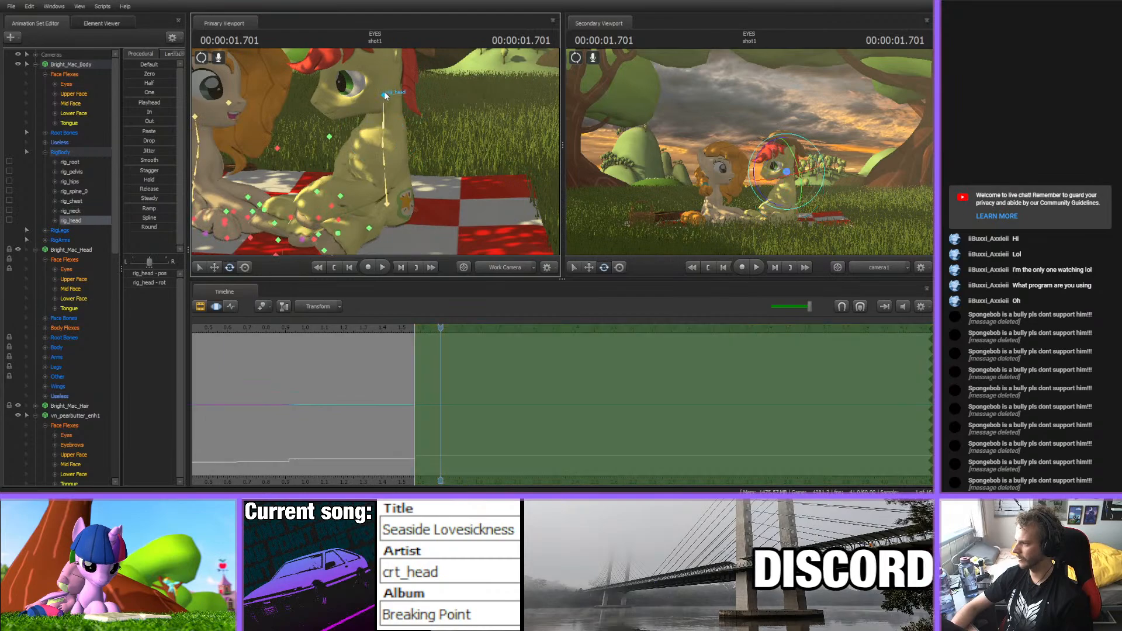
pyautogui.click(368, 75)
pyautogui.moveTo(380, 130); pyautogui.dragTo(376, 135)
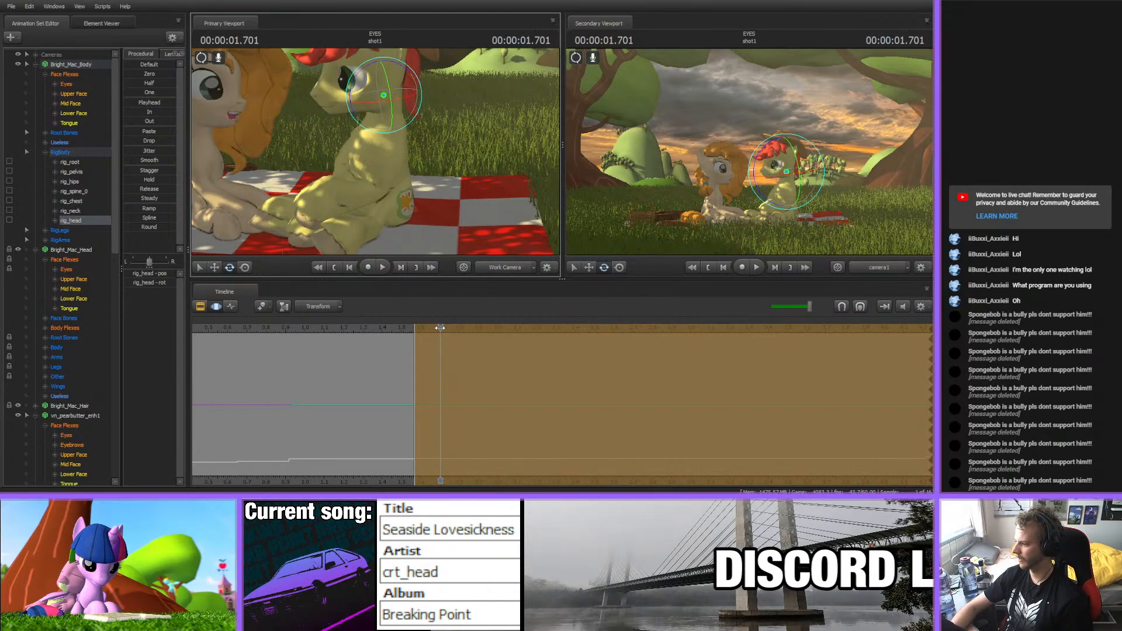
# - Fine-tune rig_head at 00:00:01.676, review the motion up to 00:00:02.670 and apply the change
pyautogui.moveTo(441, 328)
pyautogui.mouseDown()
pyautogui.moveTo(383, 329)
pyautogui.moveTo(436, 328)
pyautogui.mouseUp()
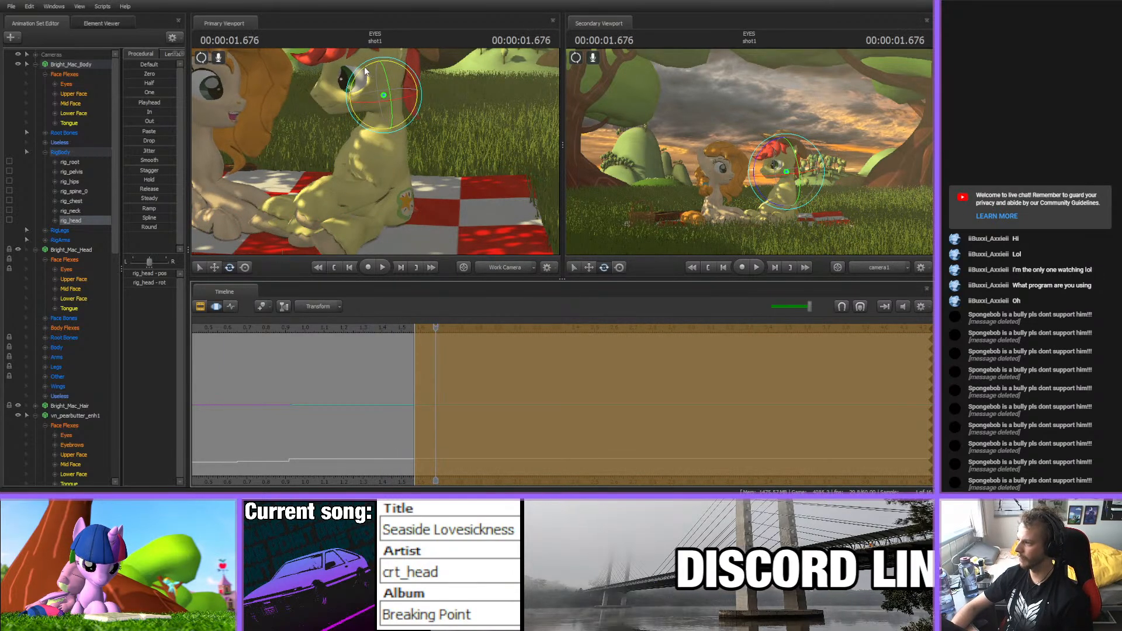
pyautogui.moveTo(364, 70); pyautogui.dragTo(367, 71)
pyautogui.moveTo(436, 328); pyautogui.dragTo(628, 332)
pyautogui.press('space')
pyautogui.press('Return')
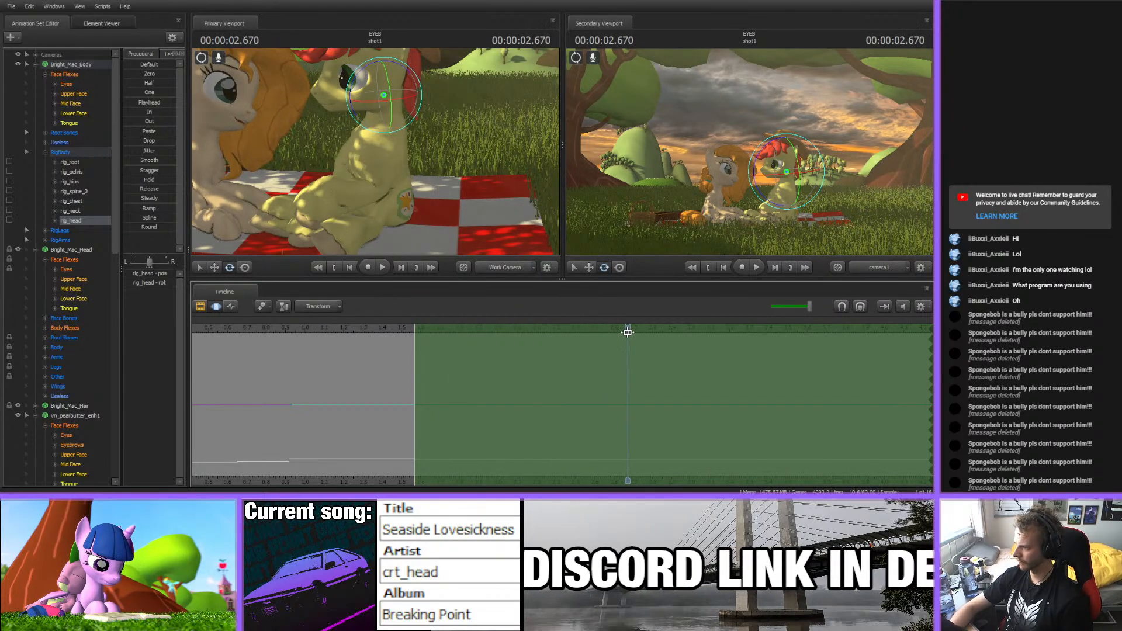
# - Start the time selection at about 00:00:02.511 and rotate the red-maned pony's pelvis, spine, chest, neck and head, applying the pose
pyautogui.moveTo(414, 365); pyautogui.dragTo(598, 328)
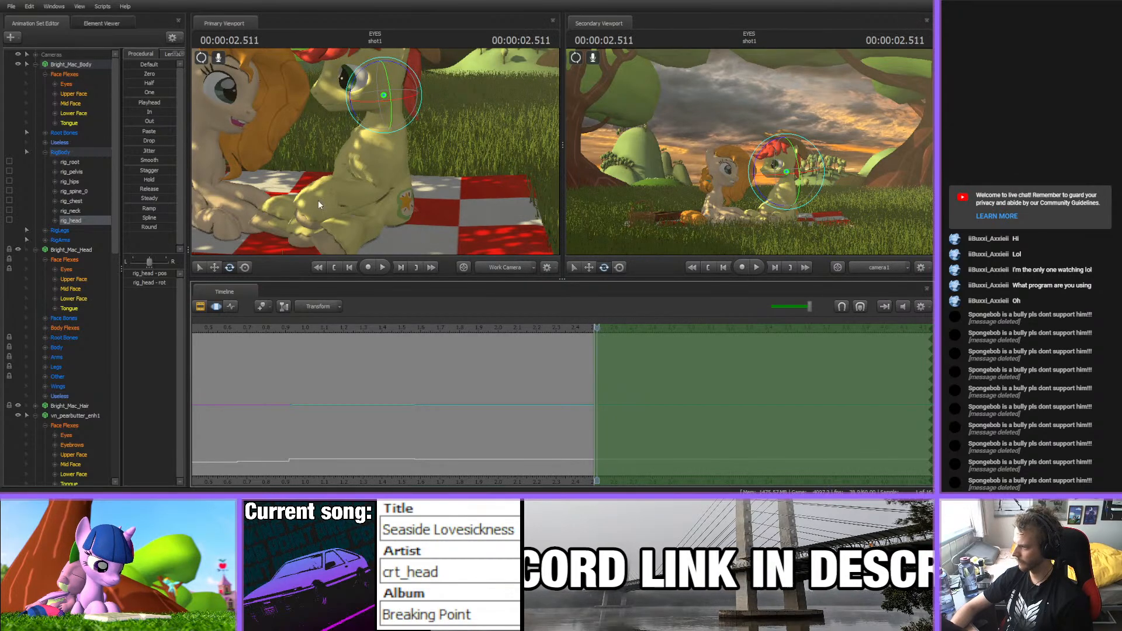
pyautogui.click(387, 181)
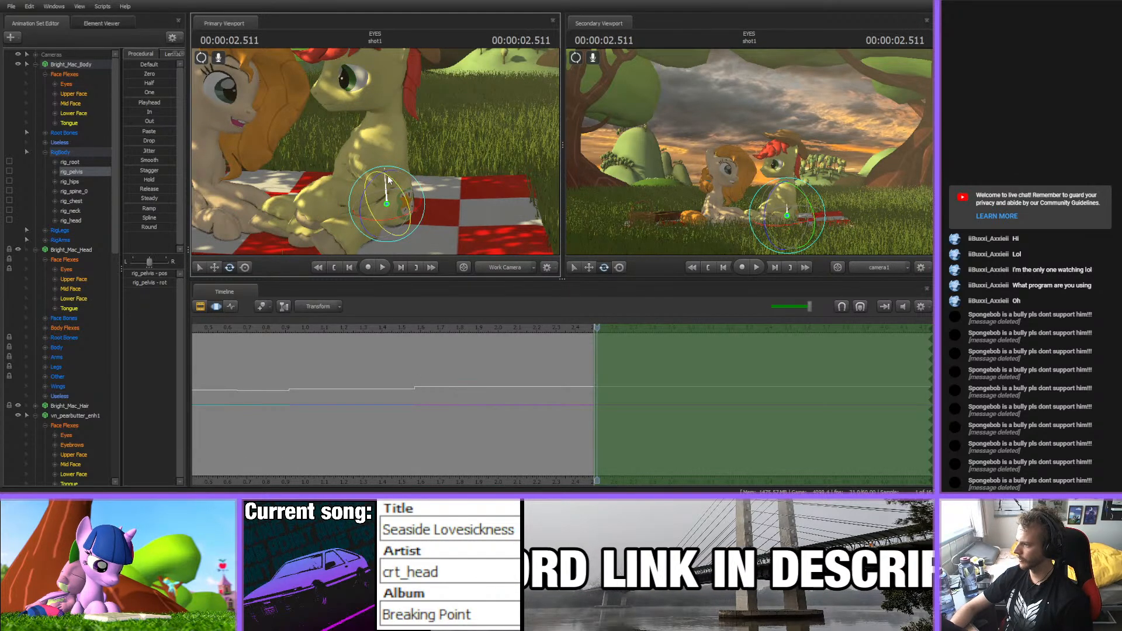
pyautogui.click(370, 151)
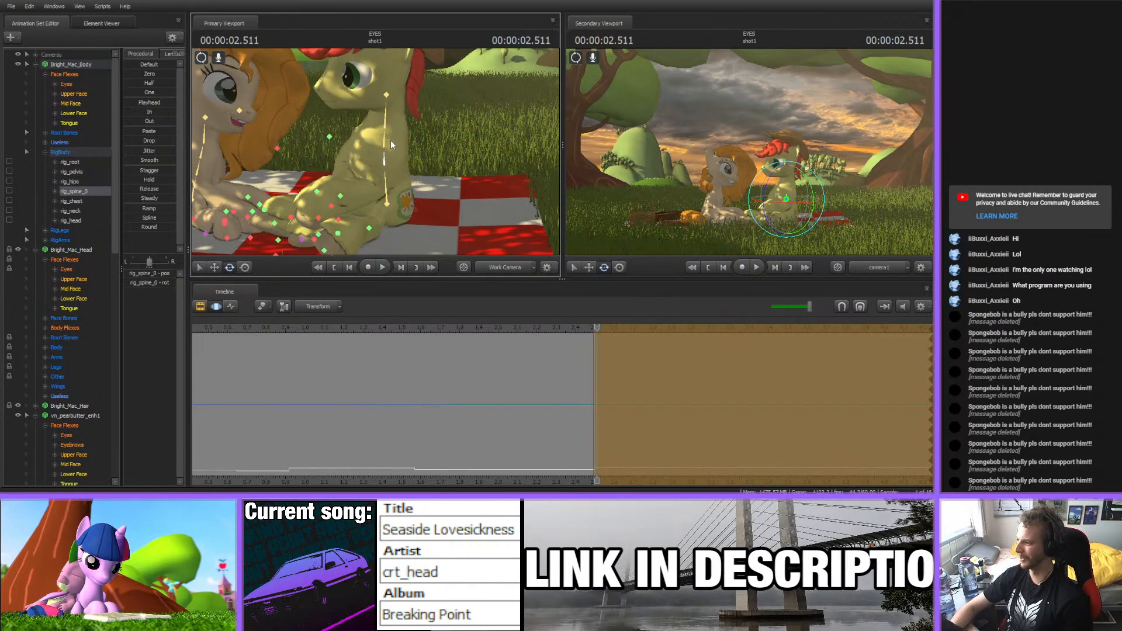
pyautogui.click(374, 125)
pyautogui.click(366, 110)
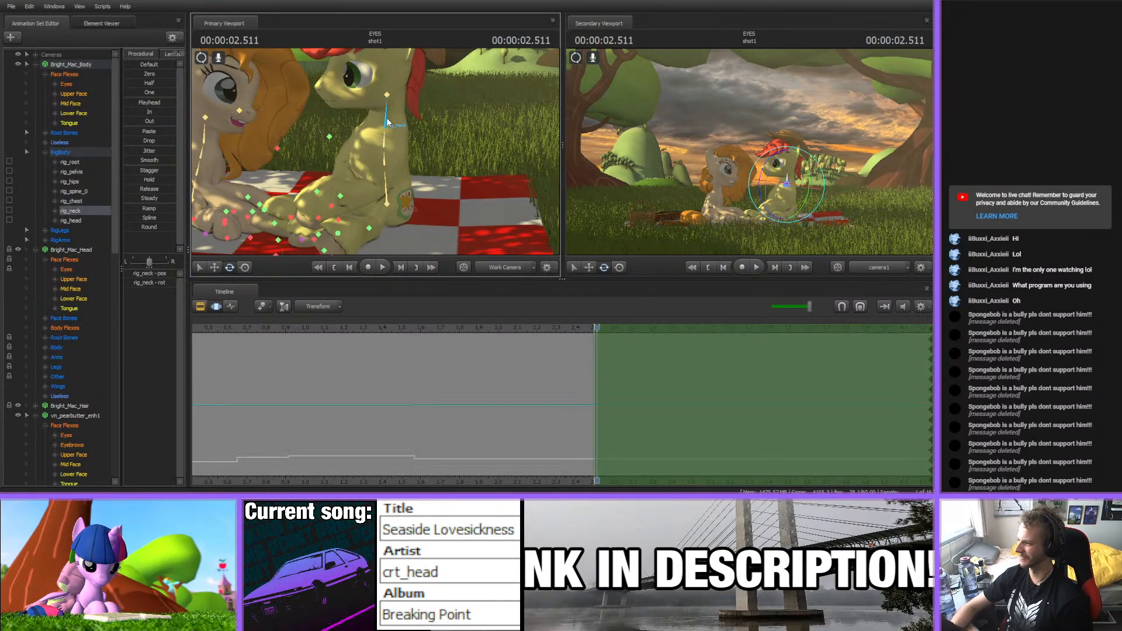
pyautogui.press('e')
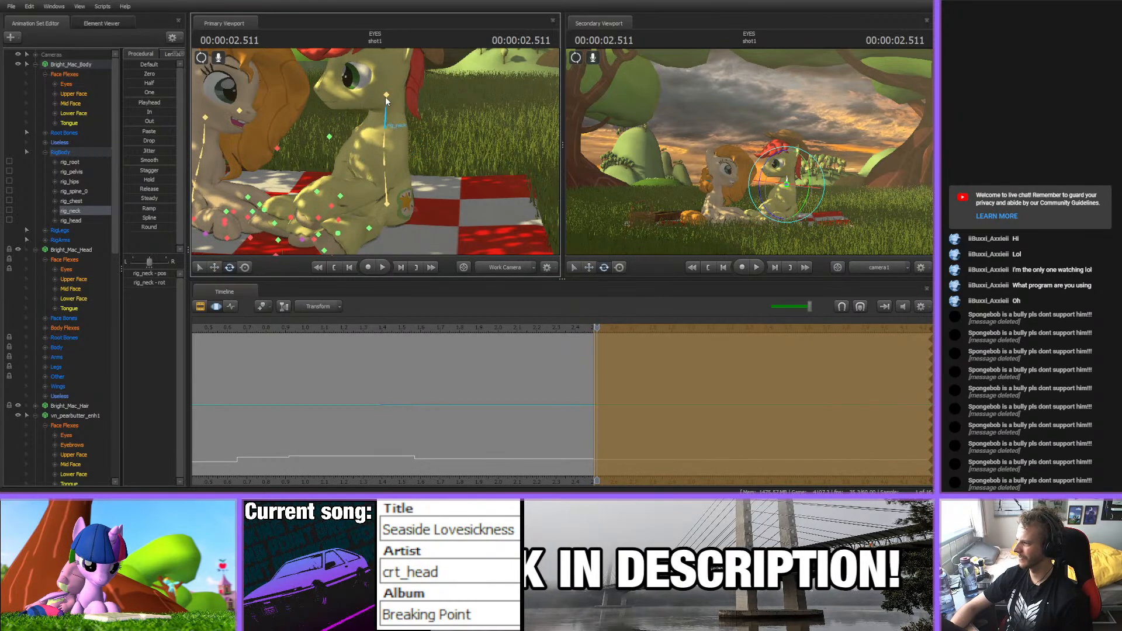
pyautogui.click(368, 94)
pyautogui.moveTo(354, 92); pyautogui.dragTo(355, 102)
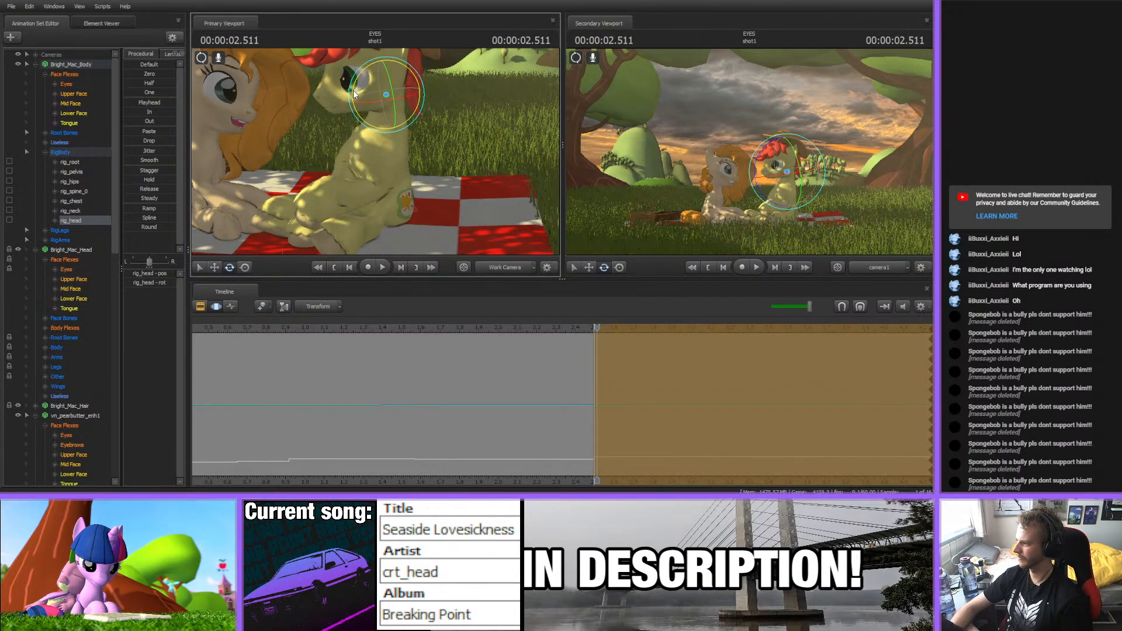
pyautogui.press('Return')
# - Nudge the rig_head rotation slightly at 00:00:02.620
pyautogui.moveTo(563, 421); pyautogui.dragTo(459, 423, button='middle')
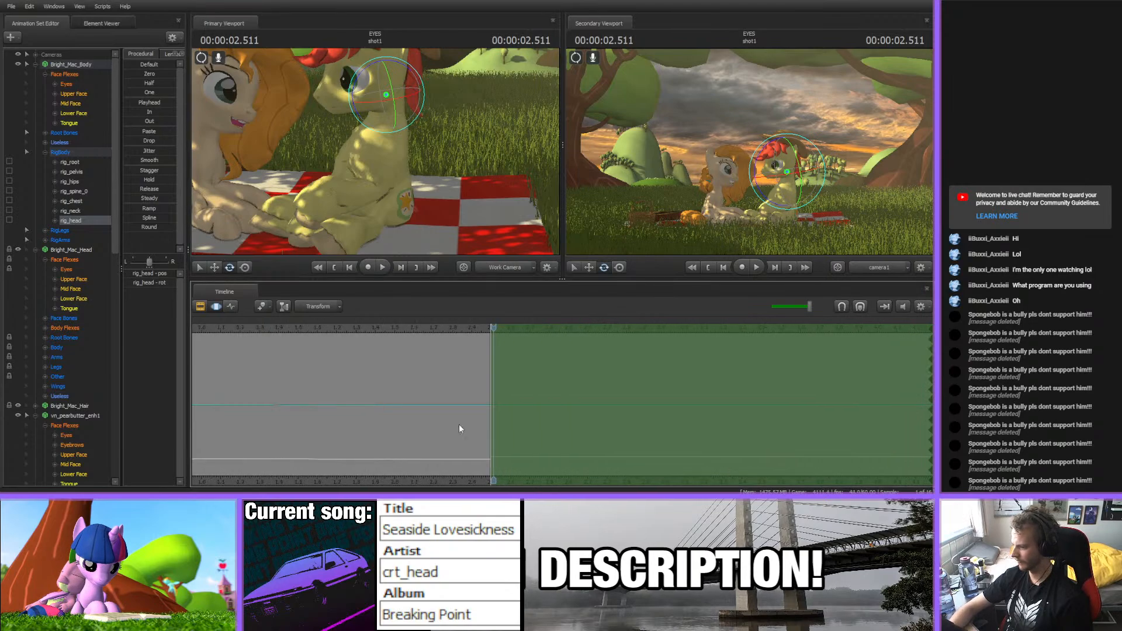
pyautogui.moveTo(478, 325); pyautogui.dragTo(513, 327)
pyautogui.moveTo(387, 60); pyautogui.dragTo(391, 61)
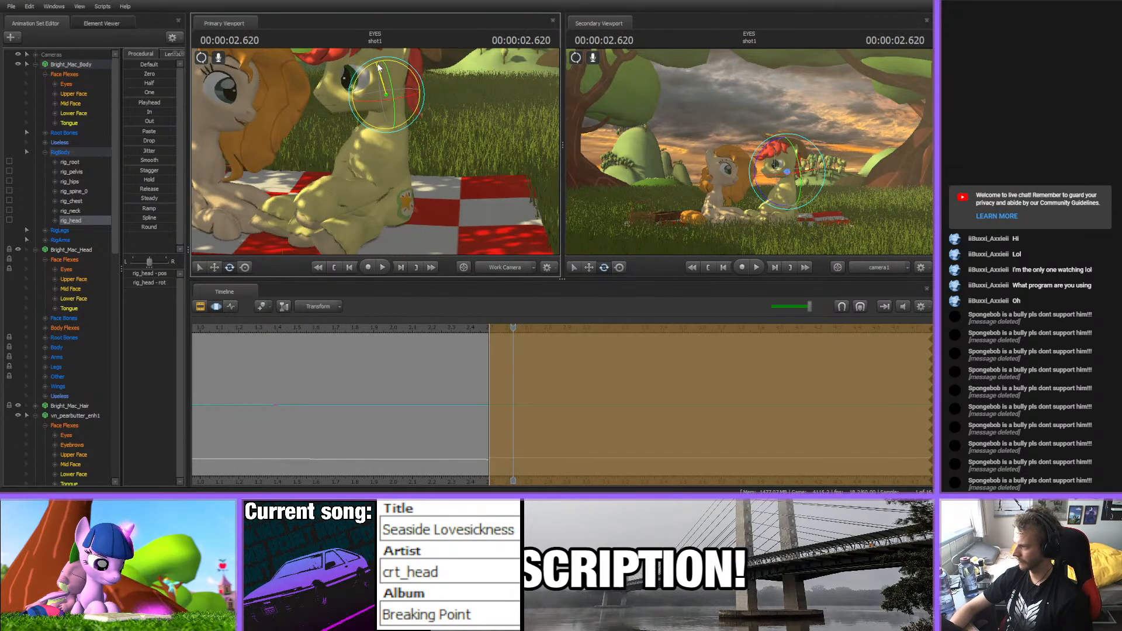
# - Move the time selection's start to about 00:00:02.713 and rotate the red-maned pony's pelvis, spine, chest, neck and head
pyautogui.moveTo(478, 325); pyautogui.dragTo(532, 346)
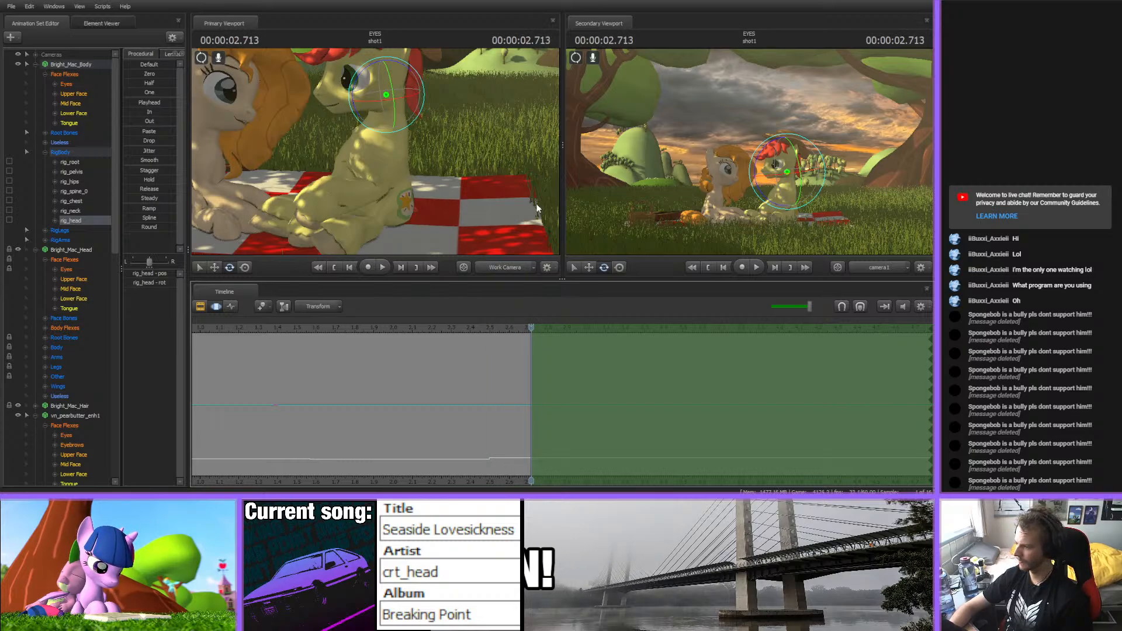
pyautogui.click(390, 168)
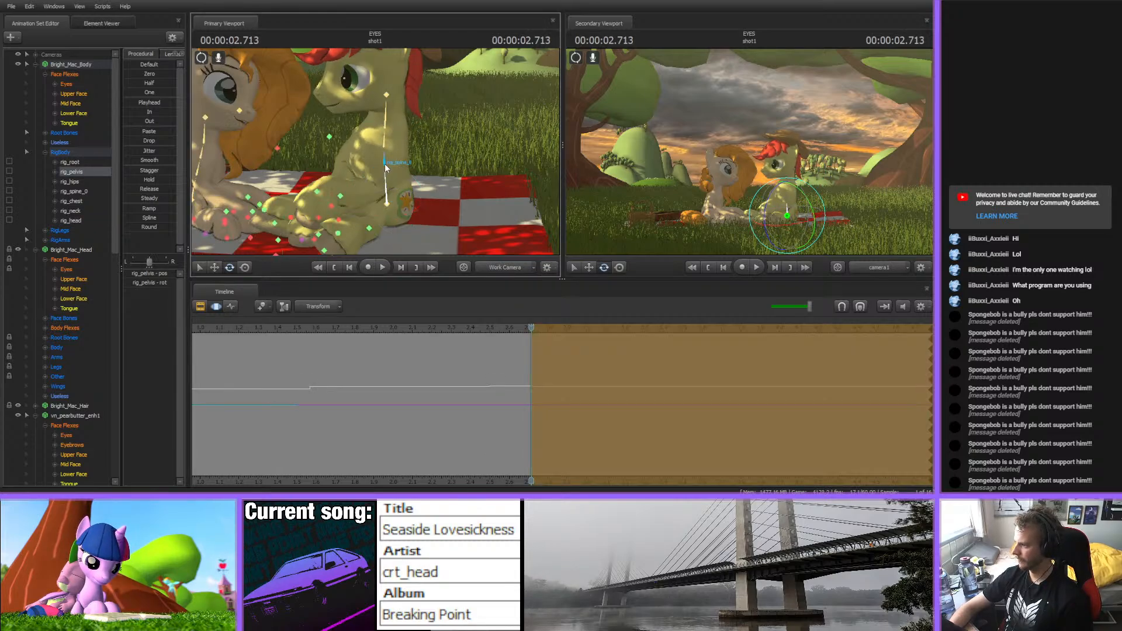
pyautogui.click(370, 146)
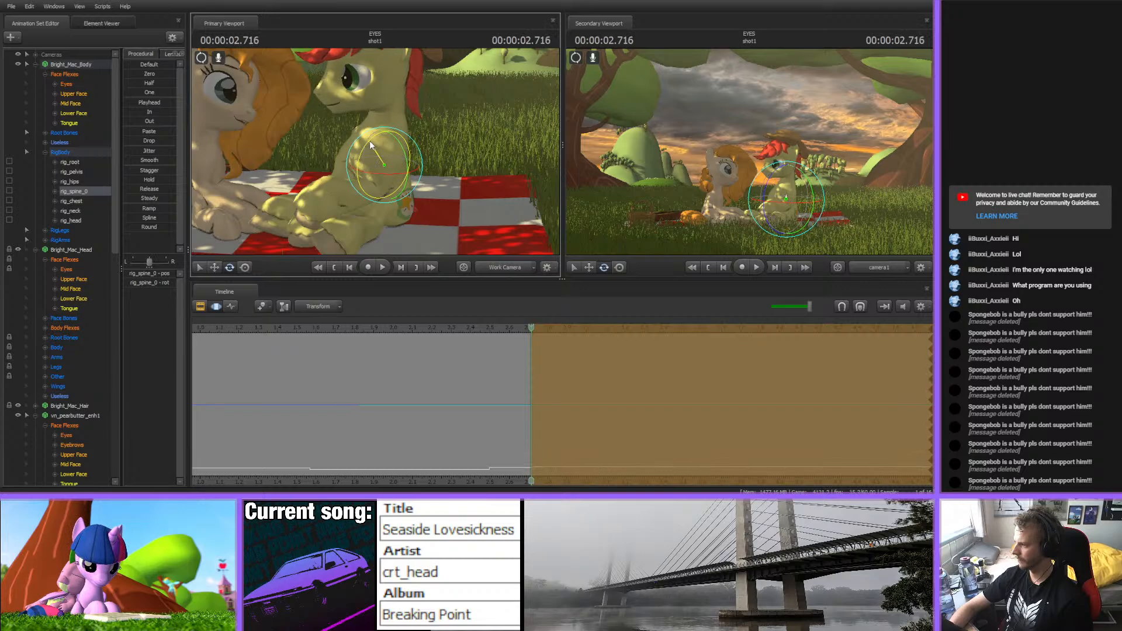
pyautogui.click(374, 127)
pyautogui.scroll(6, 542, 351)
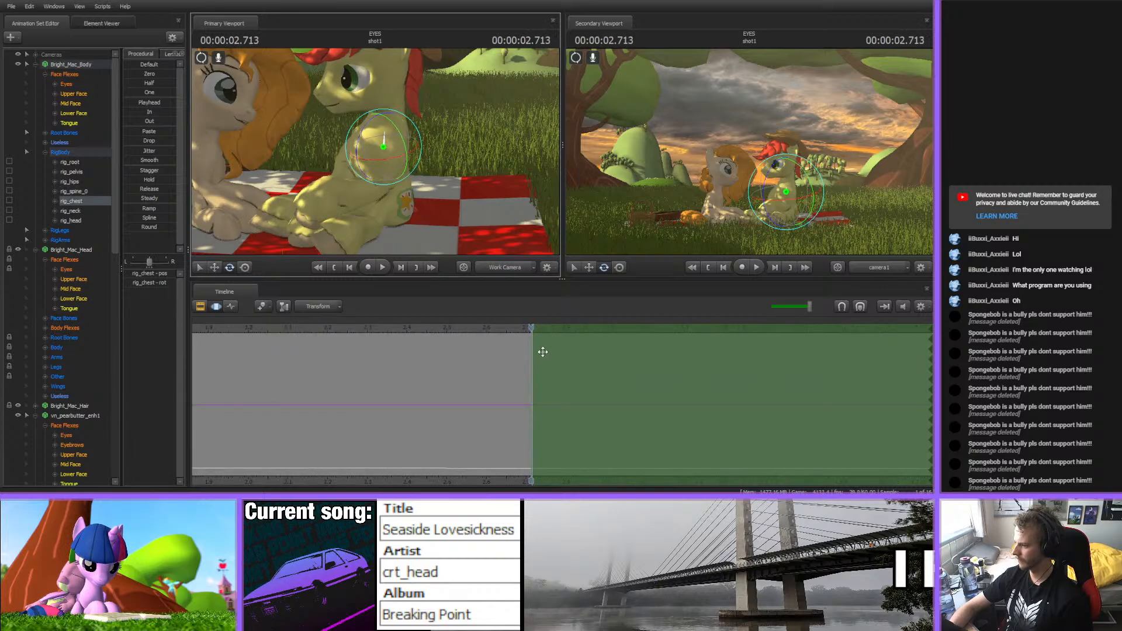
pyautogui.moveTo(532, 326); pyautogui.dragTo(535, 326)
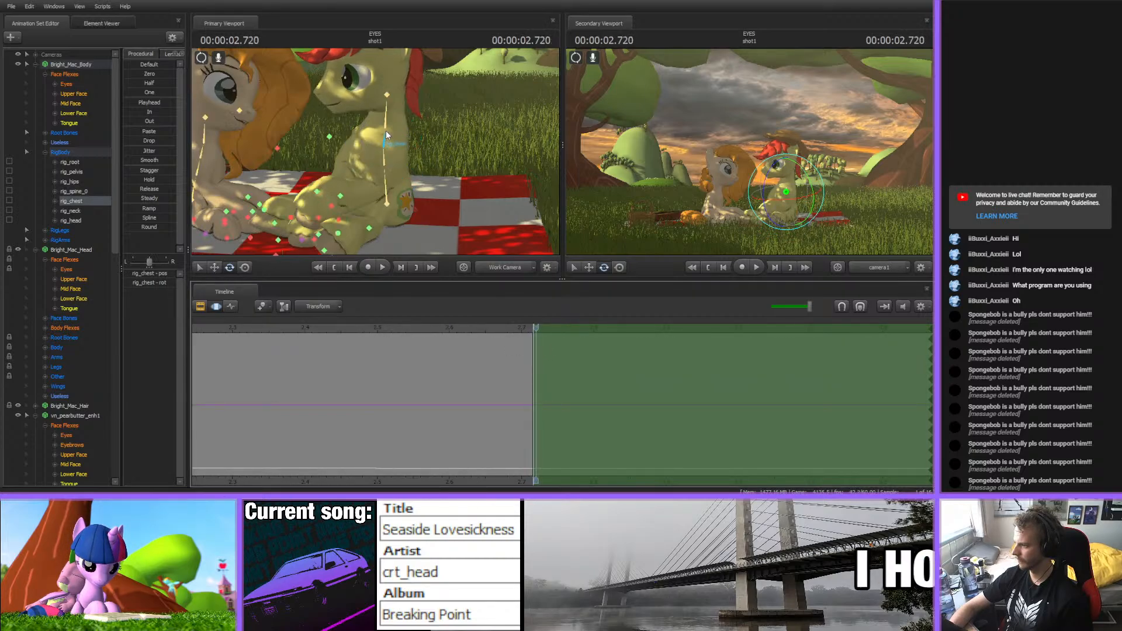
pyautogui.moveTo(365, 126); pyautogui.dragTo(356, 86)
pyautogui.keyDown('ctrl'); pyautogui.click(387, 118); pyautogui.keyUp('ctrl')
pyautogui.keyDown('ctrl'); pyautogui.click(388, 94); pyautogui.keyUp('ctrl')
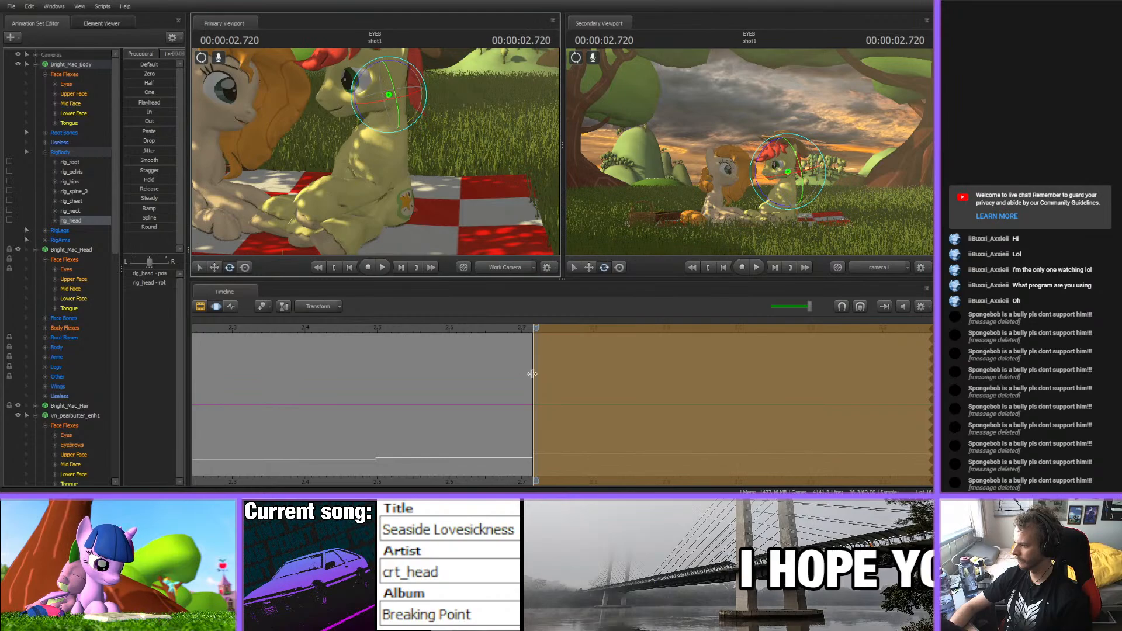
# - Fine-tune rig_head, check the motion between 00:00:02.690 and 00:00:02.841, and apply the pose
pyautogui.moveTo(492, 404); pyautogui.dragTo(470, 356, button='middle')
pyautogui.moveTo(366, 72); pyautogui.dragTo(368, 73)
pyautogui.click(492, 327)
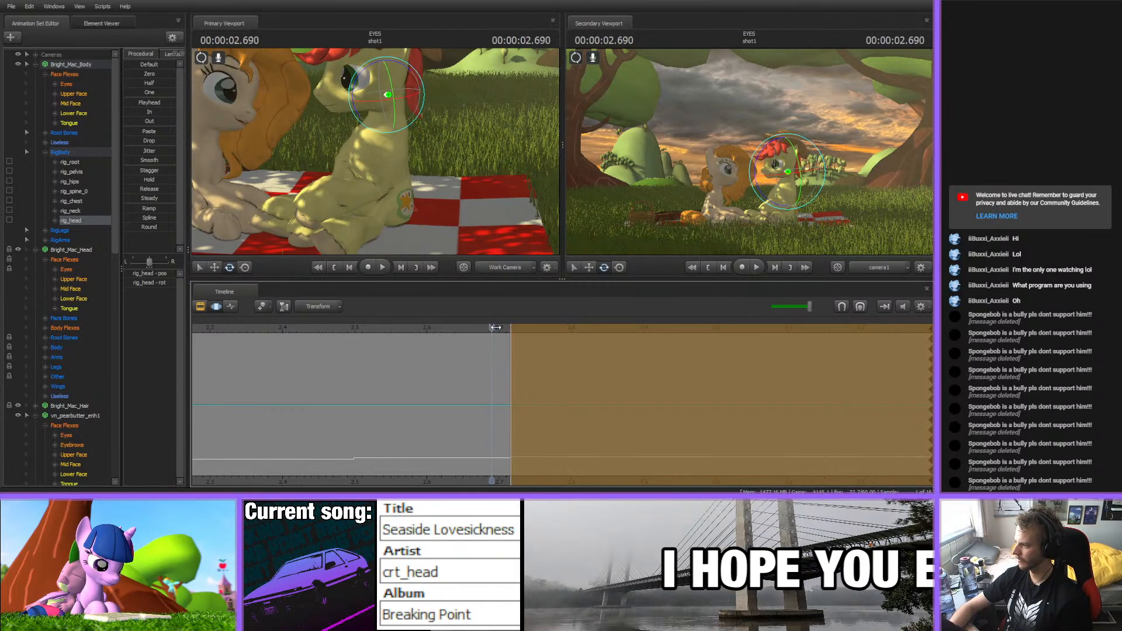
pyautogui.moveTo(508, 330); pyautogui.dragTo(602, 342)
pyautogui.press('Return')
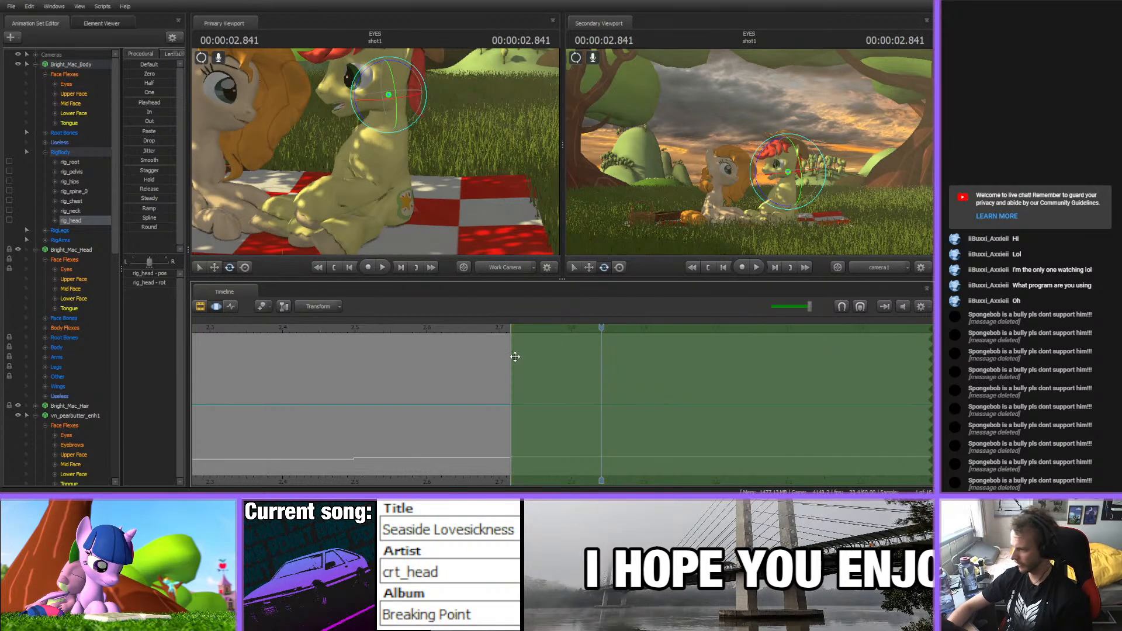
# - Start the time selection at 00:00:02.827 and rotate the pelvis, spine, chest and head bones to lean the red-maned pony toward its partner
pyautogui.moveTo(515, 356); pyautogui.dragTo(590, 328)
pyautogui.click(370, 184)
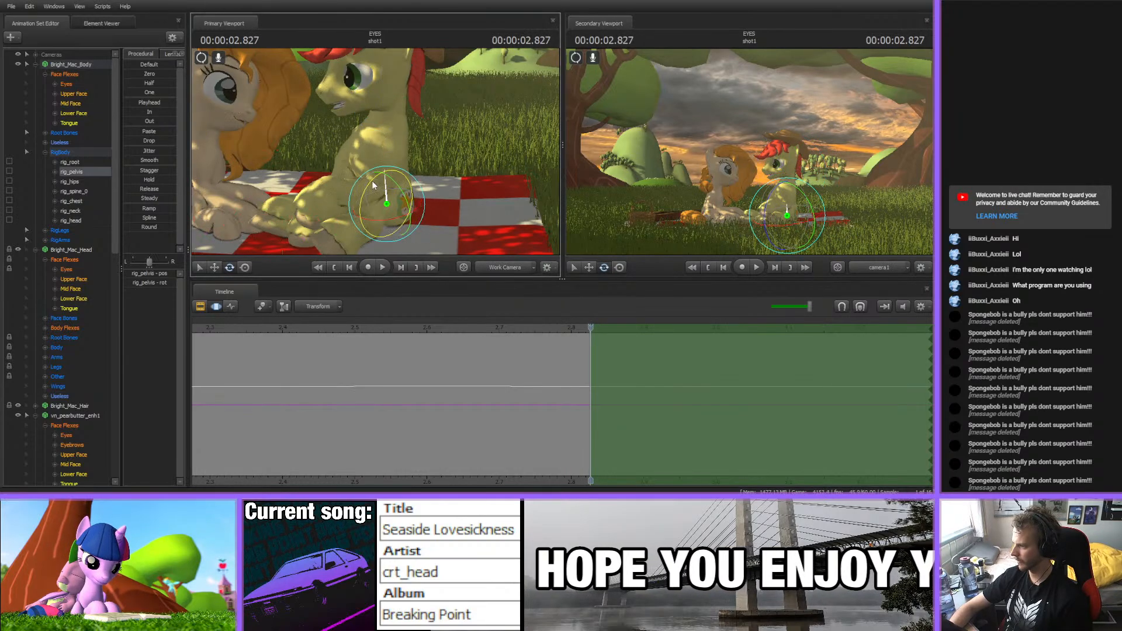
pyautogui.click(364, 147)
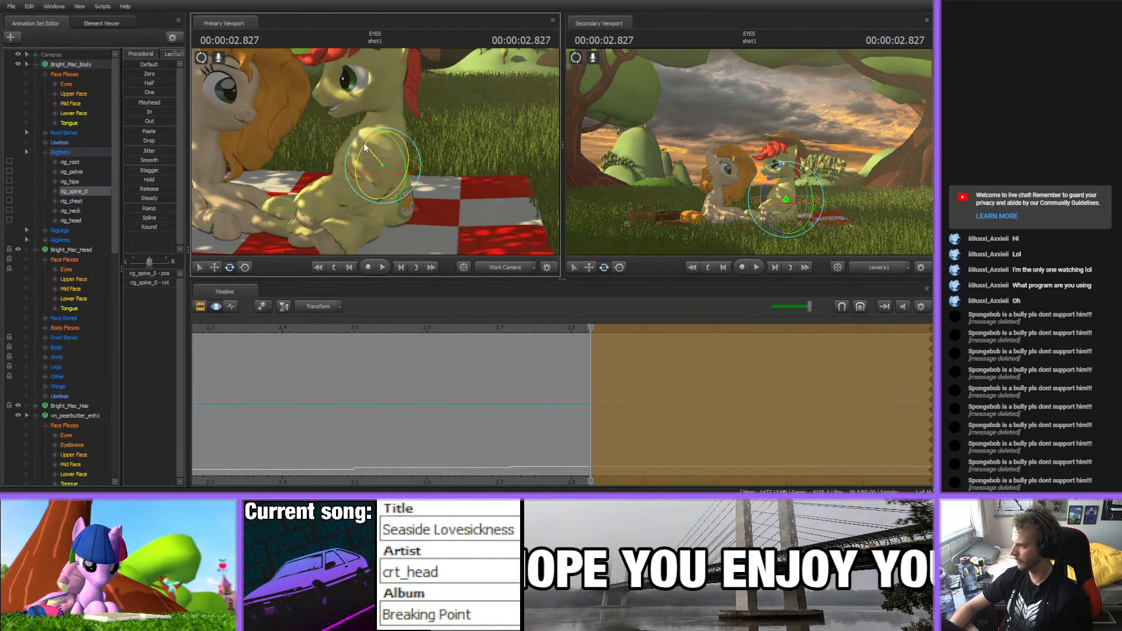
pyautogui.click(374, 131)
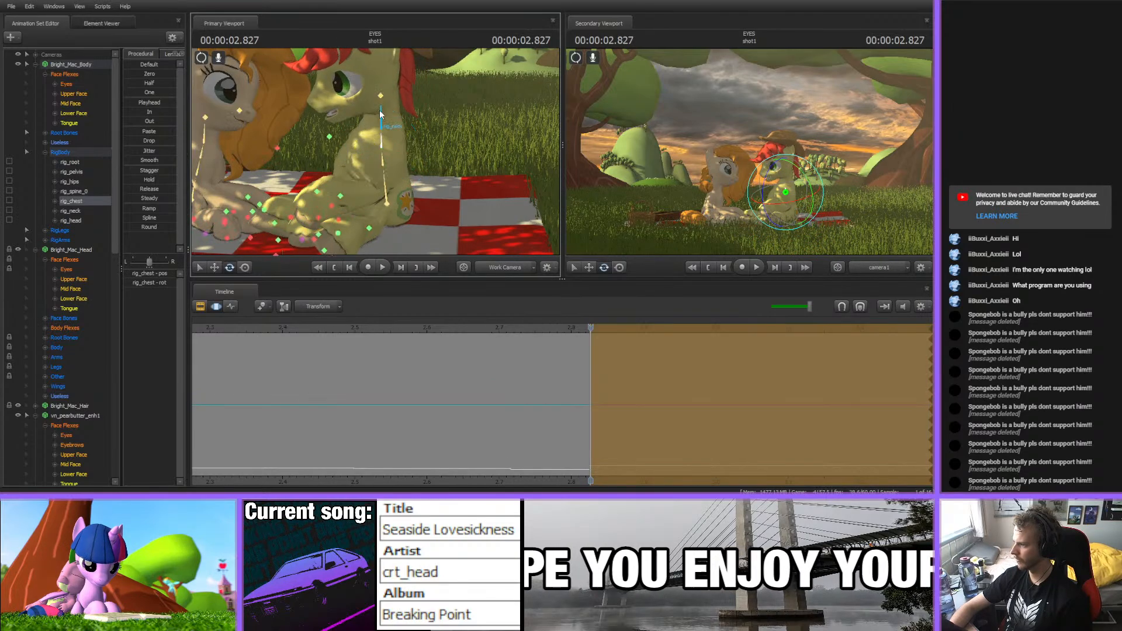
pyautogui.click(375, 91)
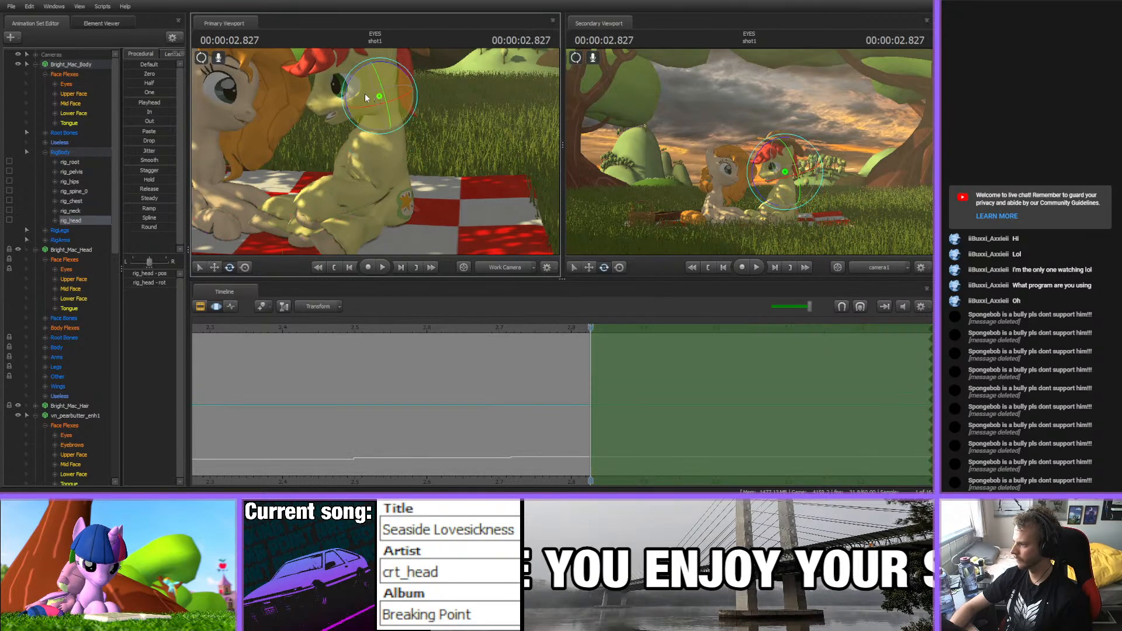
pyautogui.moveTo(366, 95); pyautogui.dragTo(311, 121)
pyautogui.keyDown('alt'); pyautogui.moveTo(380, 75); pyautogui.dragTo(377, 152); pyautogui.keyUp('alt')
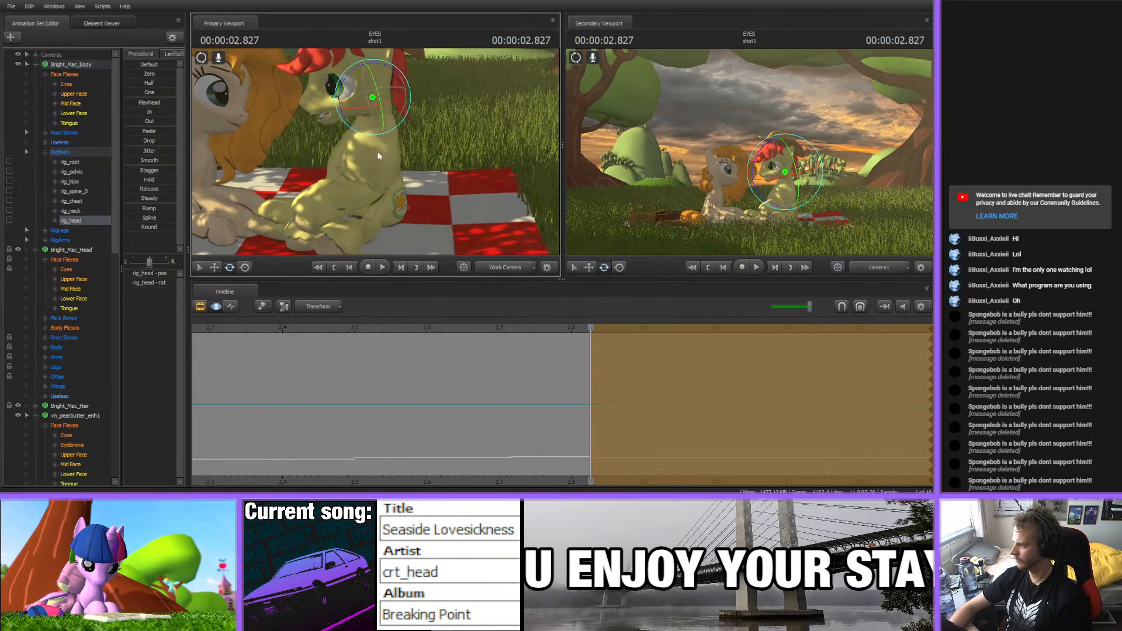
# - Play back and scrub the rig_head motion between about 2.4 and 3.5 s
pyautogui.moveTo(594, 328); pyautogui.dragTo(790, 330)
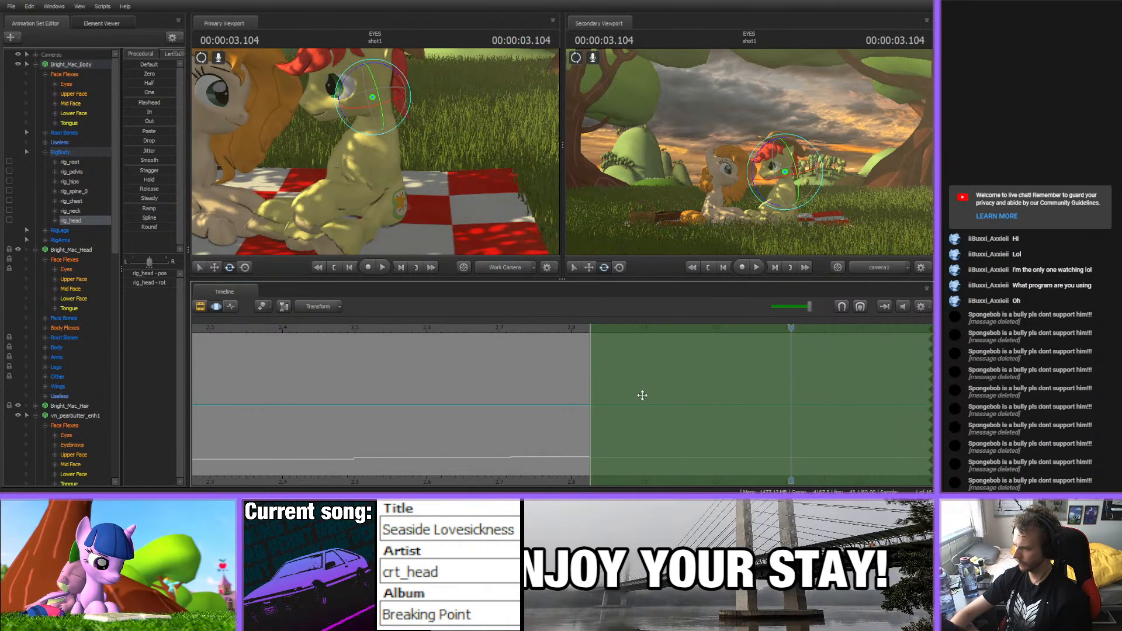
pyautogui.scroll(-4, 621, 439)
pyautogui.moveTo(594, 470); pyautogui.dragTo(433, 431, button='middle')
pyautogui.press('space')
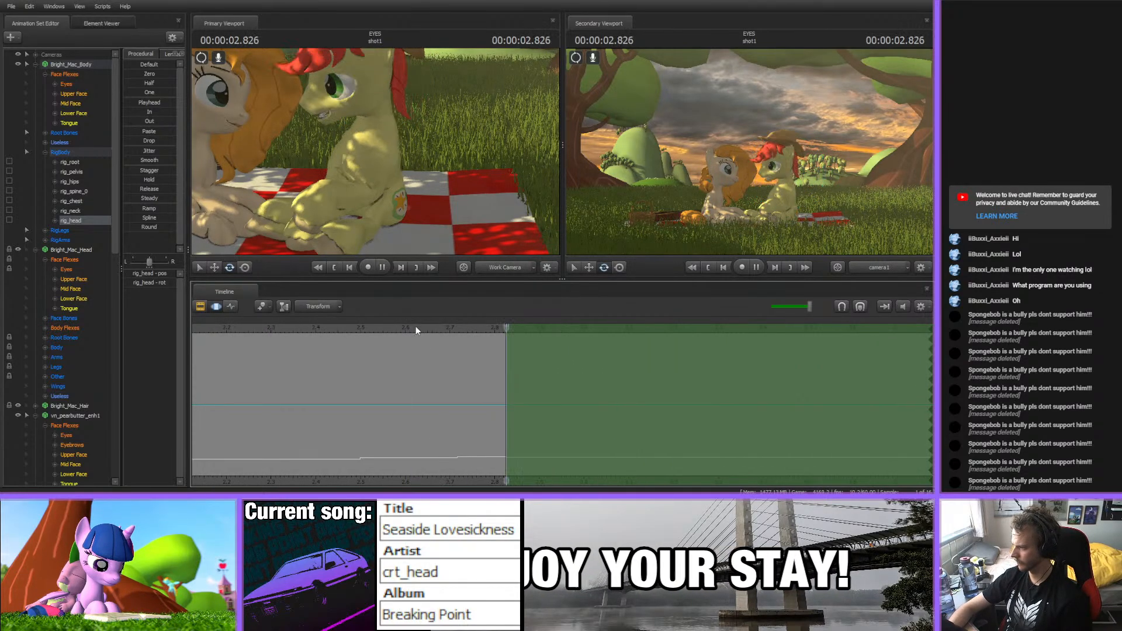
pyautogui.click(302, 332)
pyautogui.scroll(-3, 406, 385)
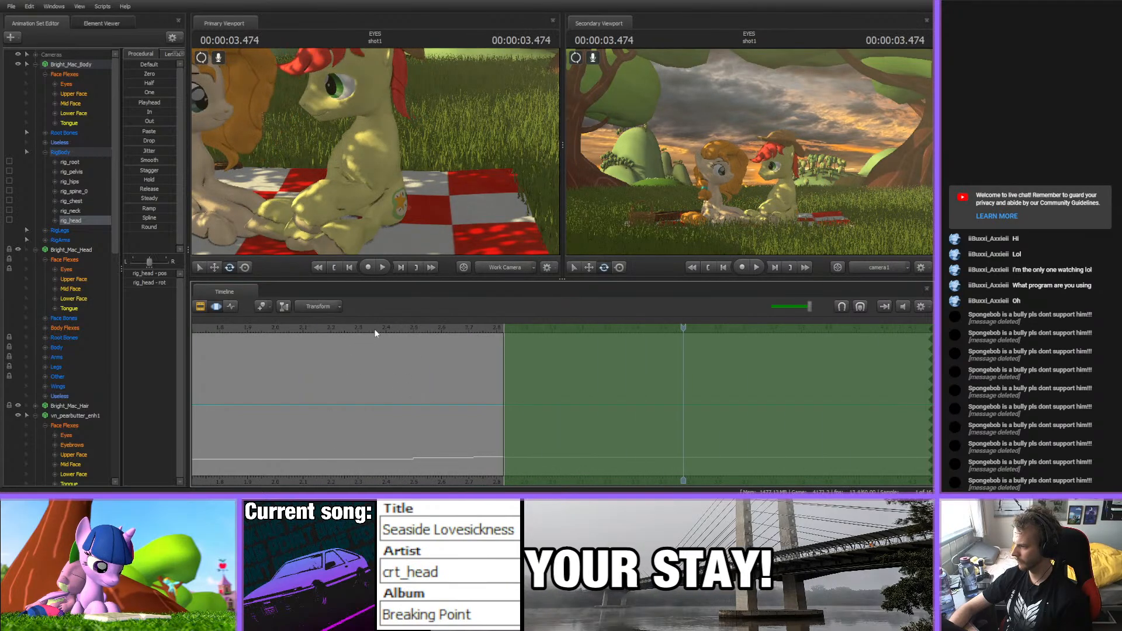
pyautogui.press('space')
# - Select Bright_Mac_Body's rig_neck and mark a time selection from about 2.72 to 2.83 s
pyautogui.click(423, 329)
pyautogui.moveTo(424, 326); pyautogui.dragTo(483, 329)
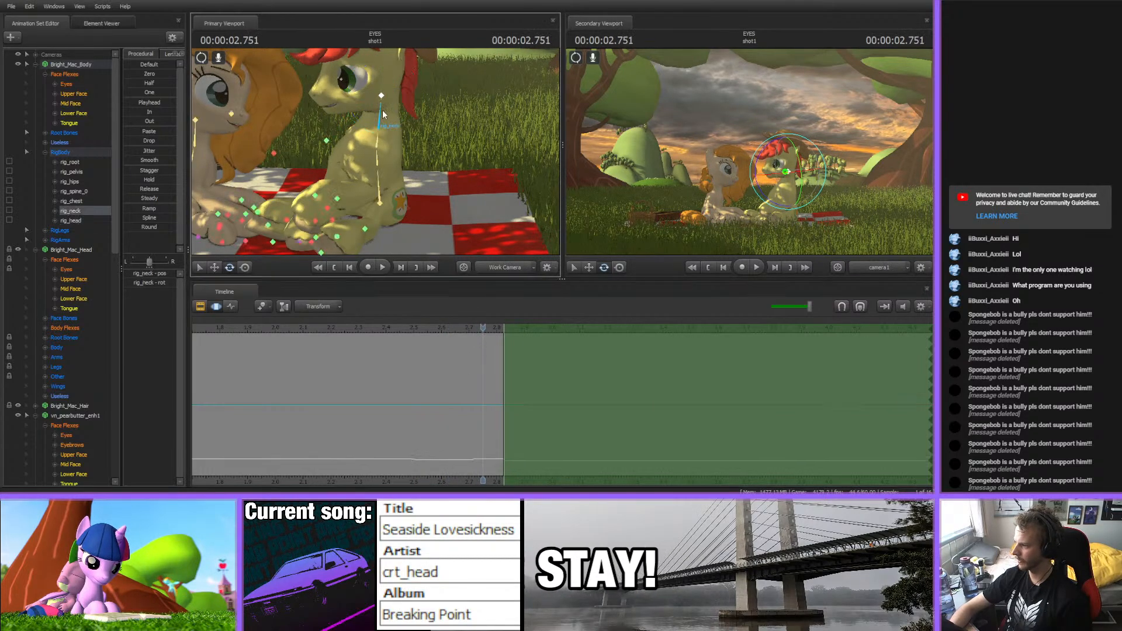
pyautogui.keyDown('ctrl'); pyautogui.click(381, 113); pyautogui.keyUp('ctrl')
pyautogui.scroll(5, 485, 413)
pyautogui.press('shift')
pyautogui.moveTo(461, 409); pyautogui.dragTo(530, 407)
pyautogui.scroll(3, 499, 420)
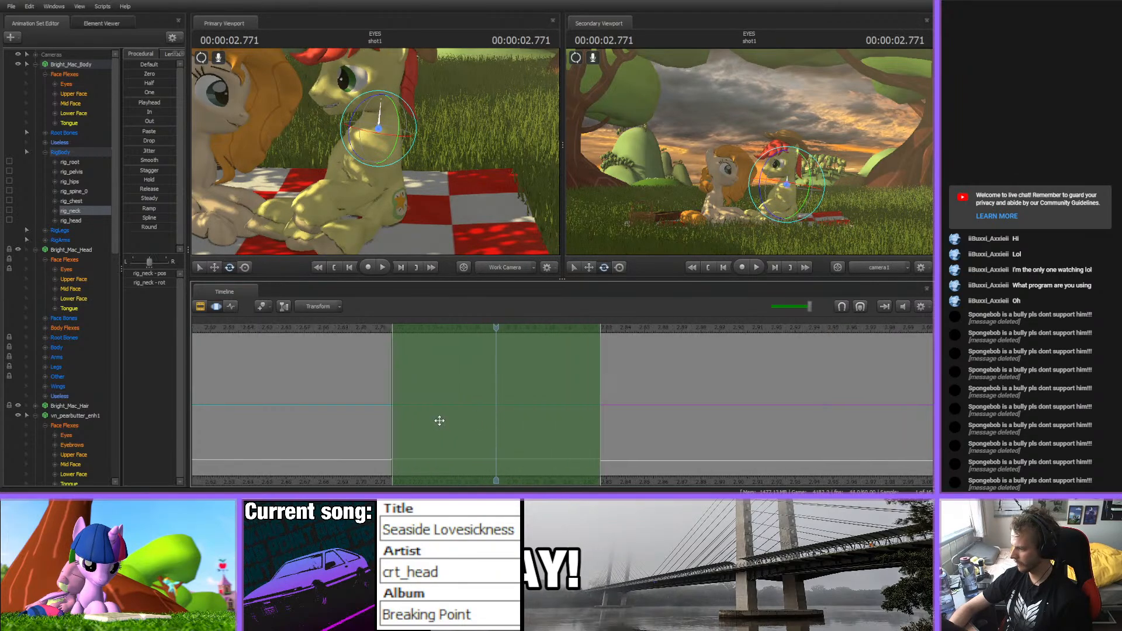
pyautogui.moveTo(393, 415)
pyautogui.mouseDown()
pyautogui.moveTo(383, 416)
pyautogui.moveTo(393, 414)
pyautogui.mouseUp()
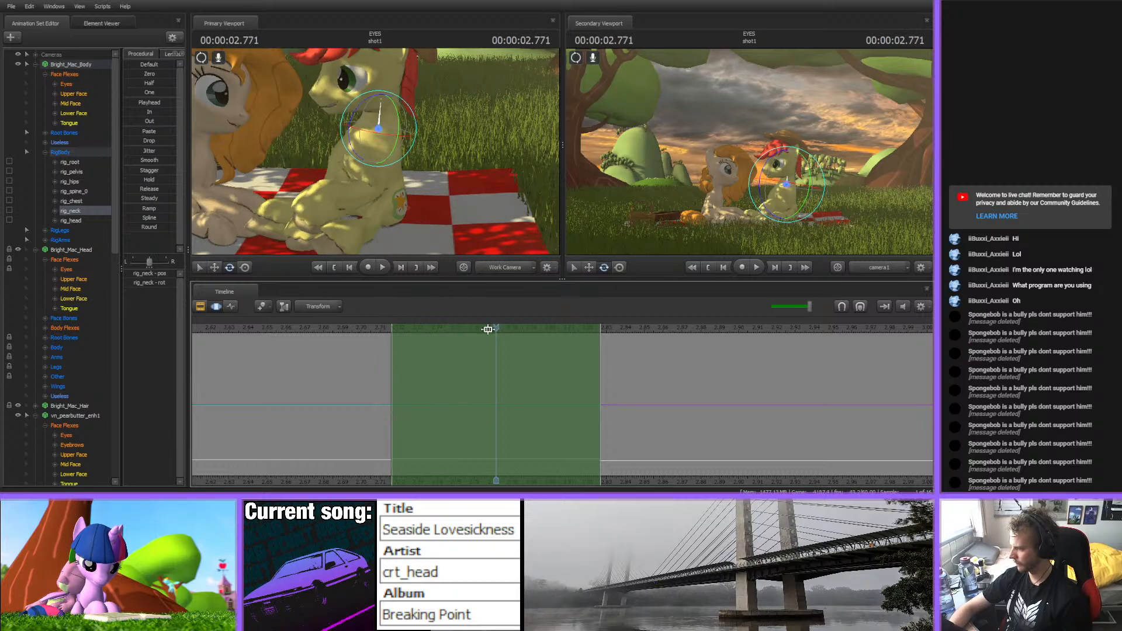
# - Rotate rig_neck slightly forward at 2.736 s within the marked time selection
pyautogui.moveTo(488, 329); pyautogui.dragTo(433, 342)
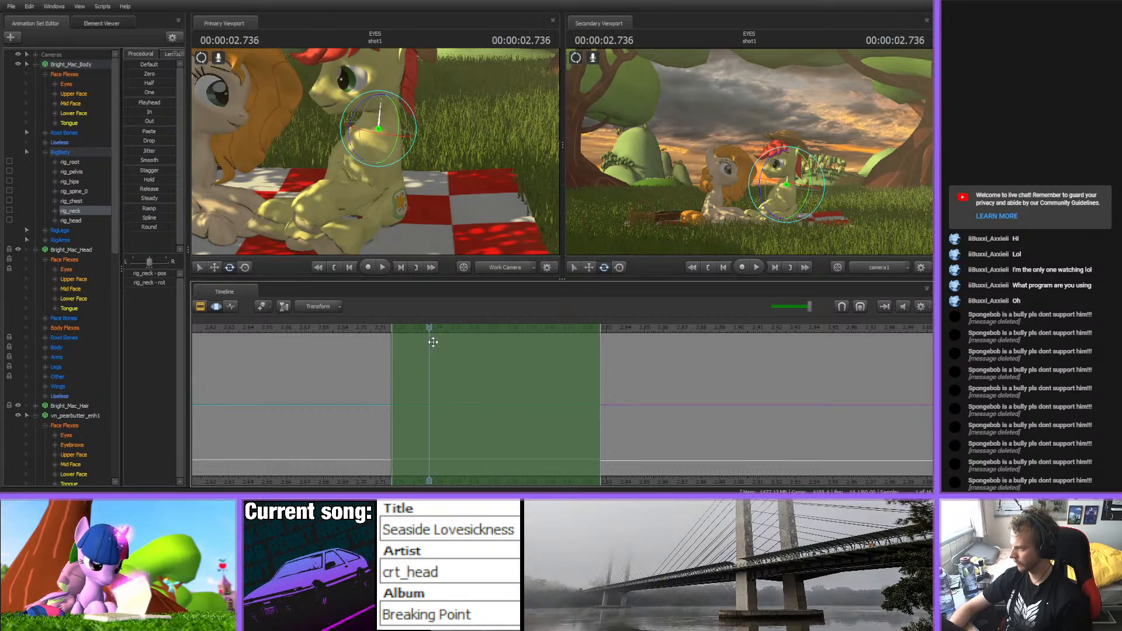
pyautogui.moveTo(381, 105); pyautogui.dragTo(369, 98)
pyautogui.moveTo(427, 328); pyautogui.dragTo(663, 313)
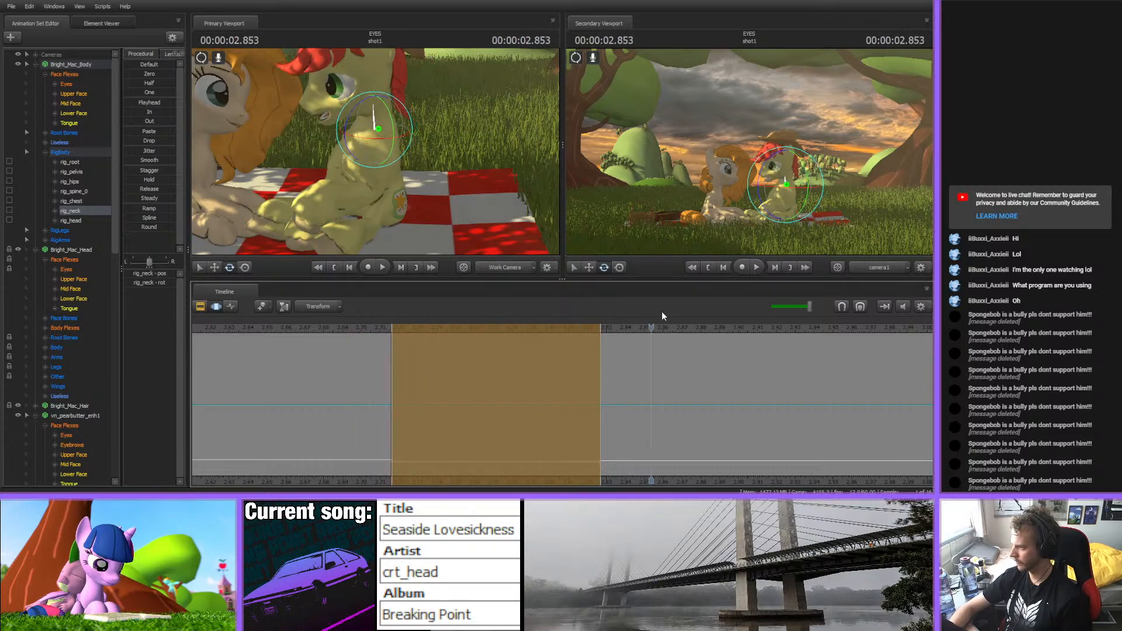
pyautogui.moveTo(743, 314); pyautogui.dragTo(932, 325)
# - Play back the adjusted rig_neck motion from about 2.3 to 3.1 s
pyautogui.scroll(-3, 441, 356)
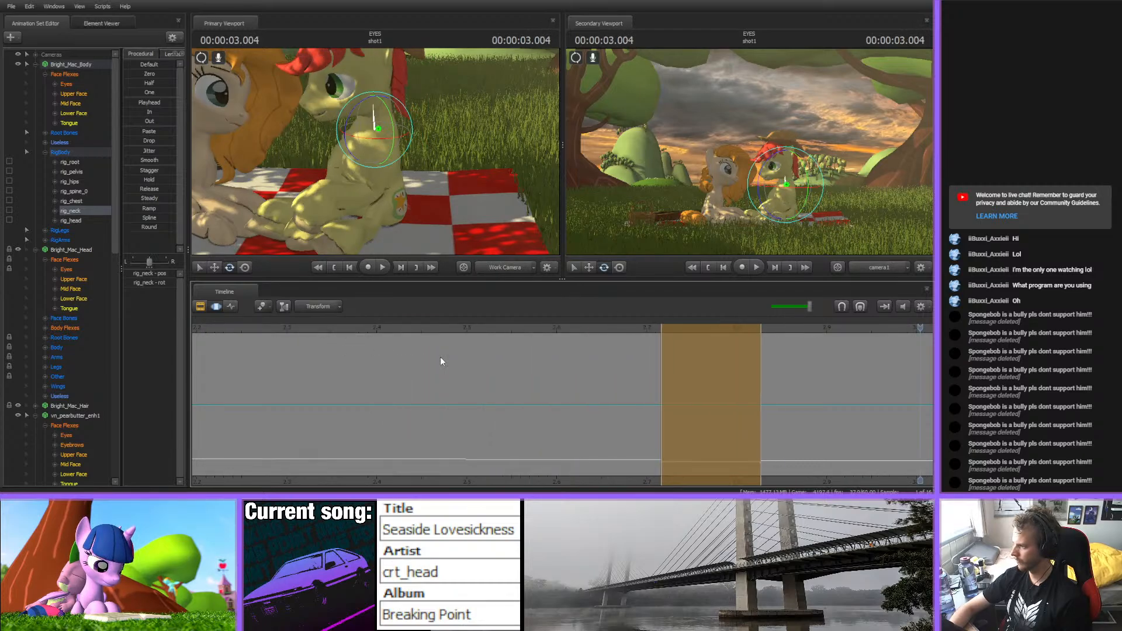
pyautogui.click(490, 325)
pyautogui.press('space')
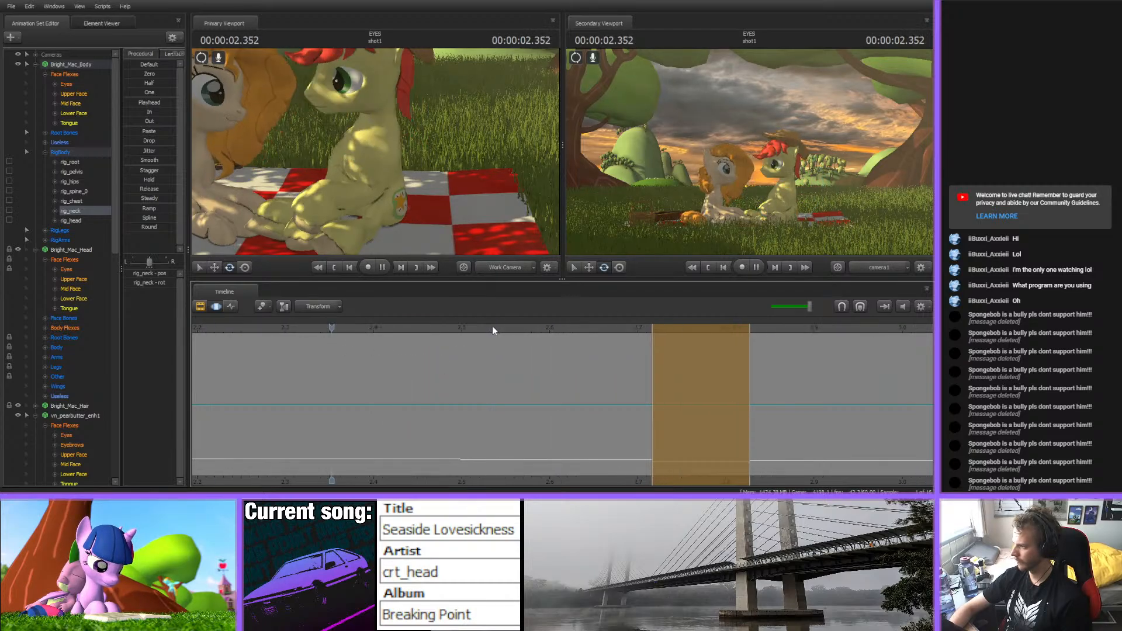
pyautogui.press('space')
pyautogui.click(493, 326)
pyautogui.press('space')
pyautogui.press('space')
pyautogui.scroll(-2, 565, 392)
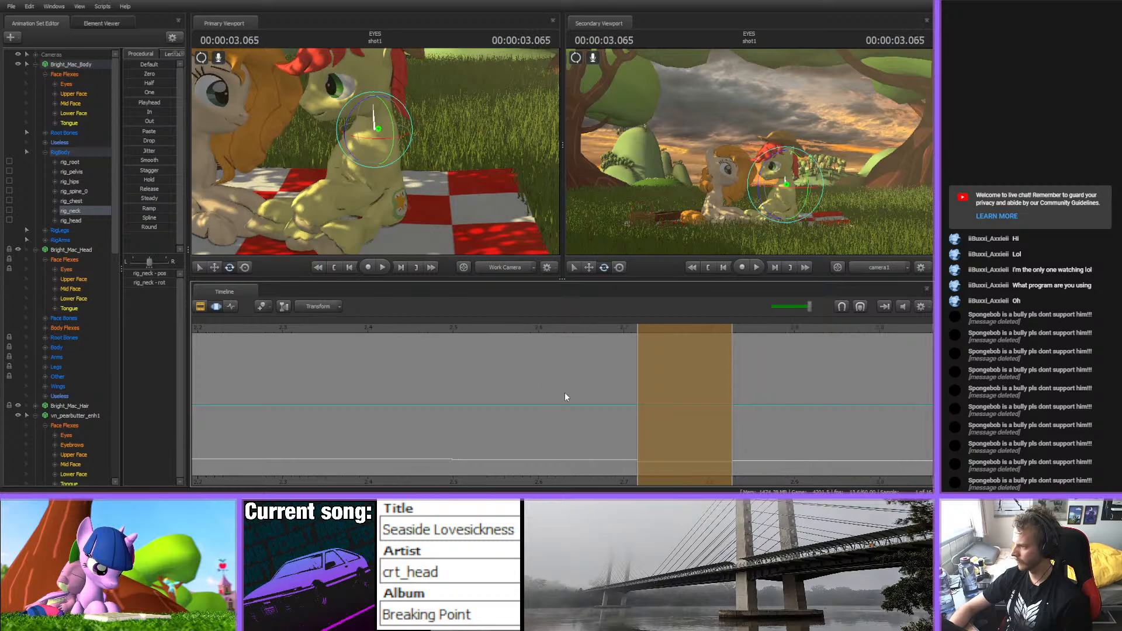
pyautogui.press('Escape')
# - Replay the neck motion and set an open-ended time selection starting at 3.099 s
pyautogui.moveTo(726, 433); pyautogui.dragTo(426, 416, button='middle')
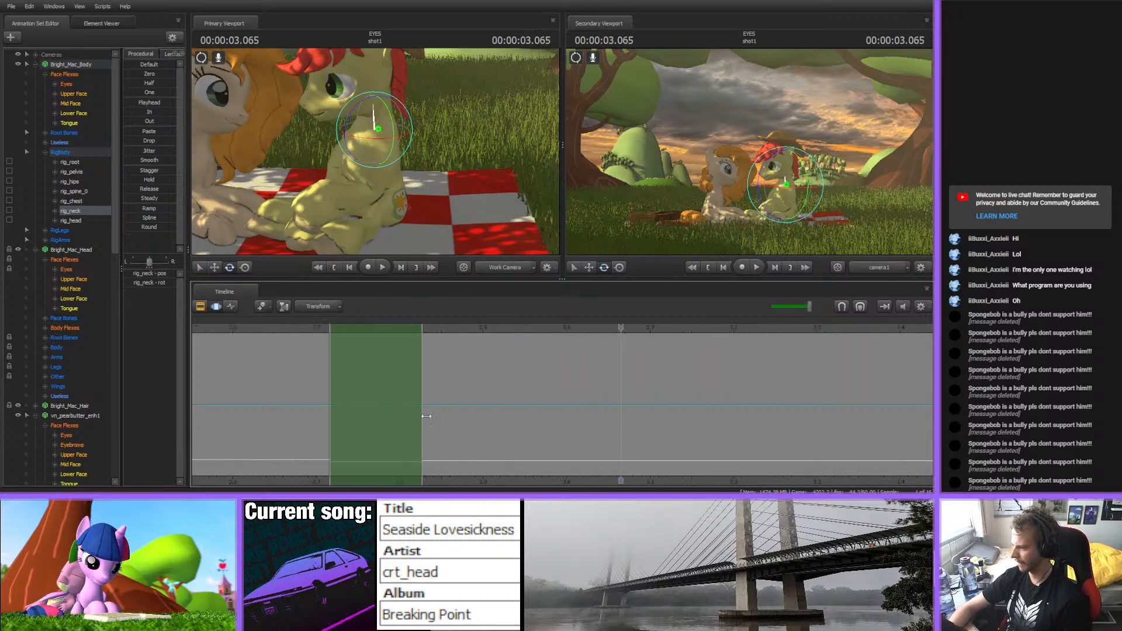
pyautogui.scroll(-2, 426, 416)
pyautogui.click(387, 326)
pyautogui.press('space')
pyautogui.press('space')
pyautogui.moveTo(391, 328); pyautogui.dragTo(877, 352)
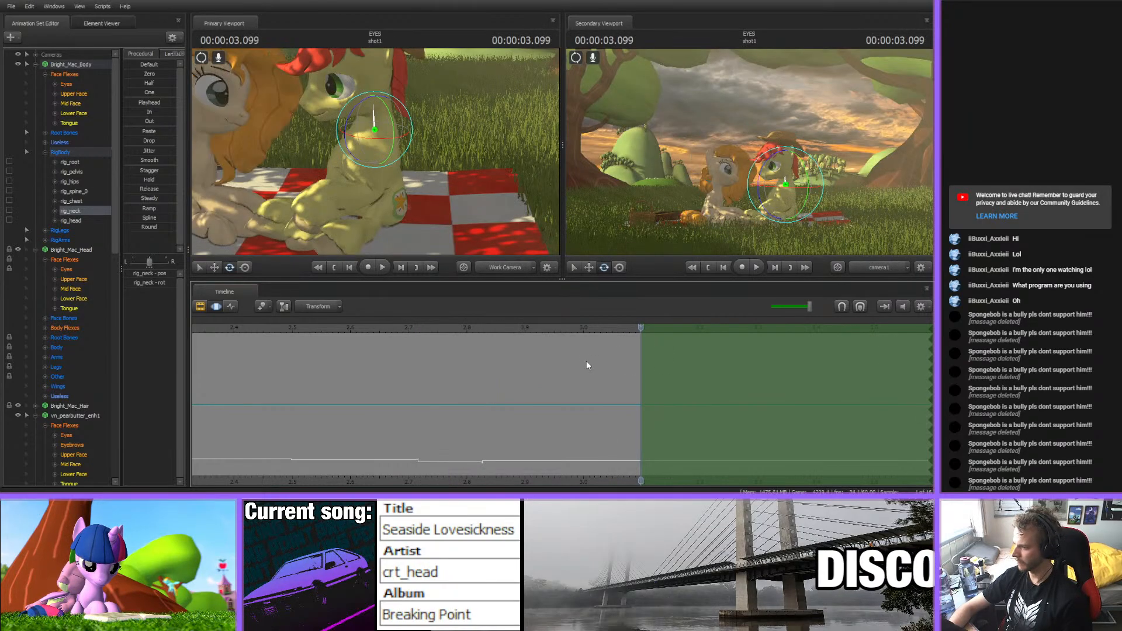
# - Work up Bright_Mac_Body's bones from rig_pelvis to rig_head and adjust their rotation from 3.099 s onward
pyautogui.click(378, 175)
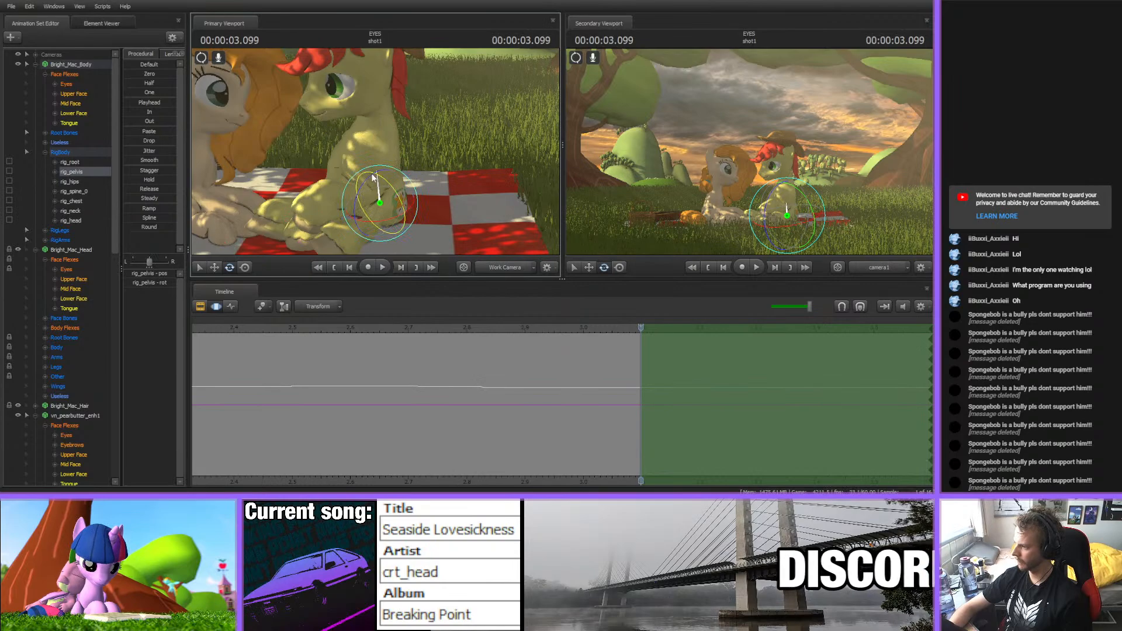
pyautogui.moveTo(372, 176); pyautogui.dragTo(343, 88)
pyautogui.keyDown('ctrl'); pyautogui.click(377, 157); pyautogui.keyUp('ctrl')
pyautogui.keyDown('ctrl'); pyautogui.click(376, 144); pyautogui.keyUp('ctrl')
pyautogui.keyDown('ctrl'); pyautogui.click(370, 117); pyautogui.keyUp('ctrl')
pyautogui.keyDown('ctrl'); pyautogui.click(373, 98); pyautogui.keyUp('ctrl')
pyautogui.moveTo(375, 152); pyautogui.dragTo(368, 124)
pyautogui.press('w')
pyautogui.press('s')
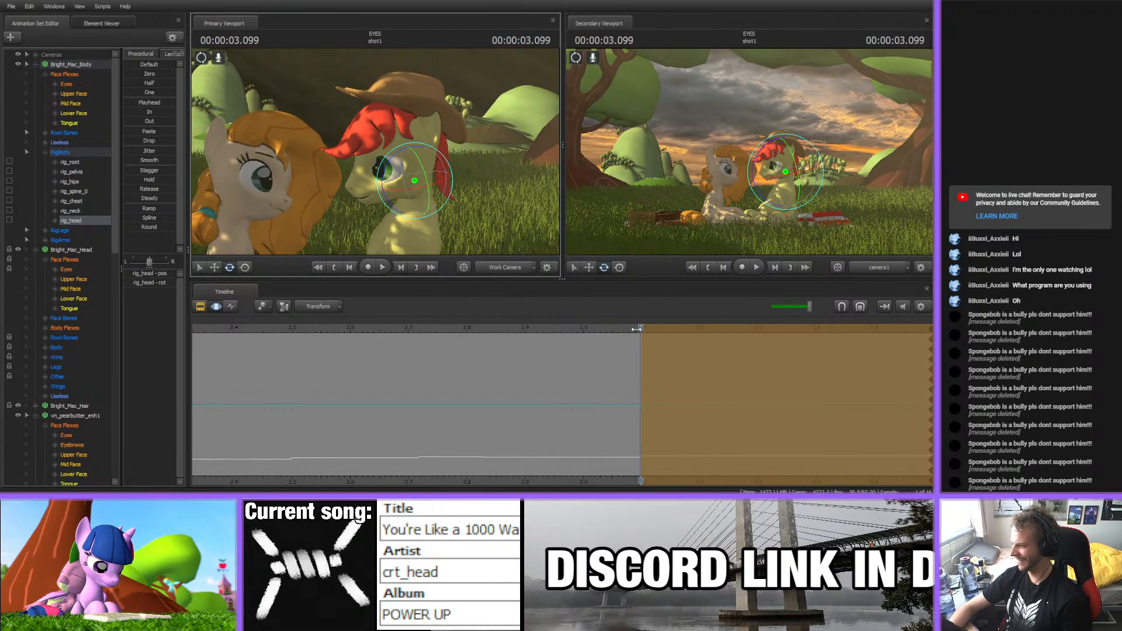
# - Fine-tune the rotation of rig_head and rig_neck while checking the pose at 3.144 and 3.128 s
pyautogui.moveTo(636, 329); pyautogui.dragTo(667, 336)
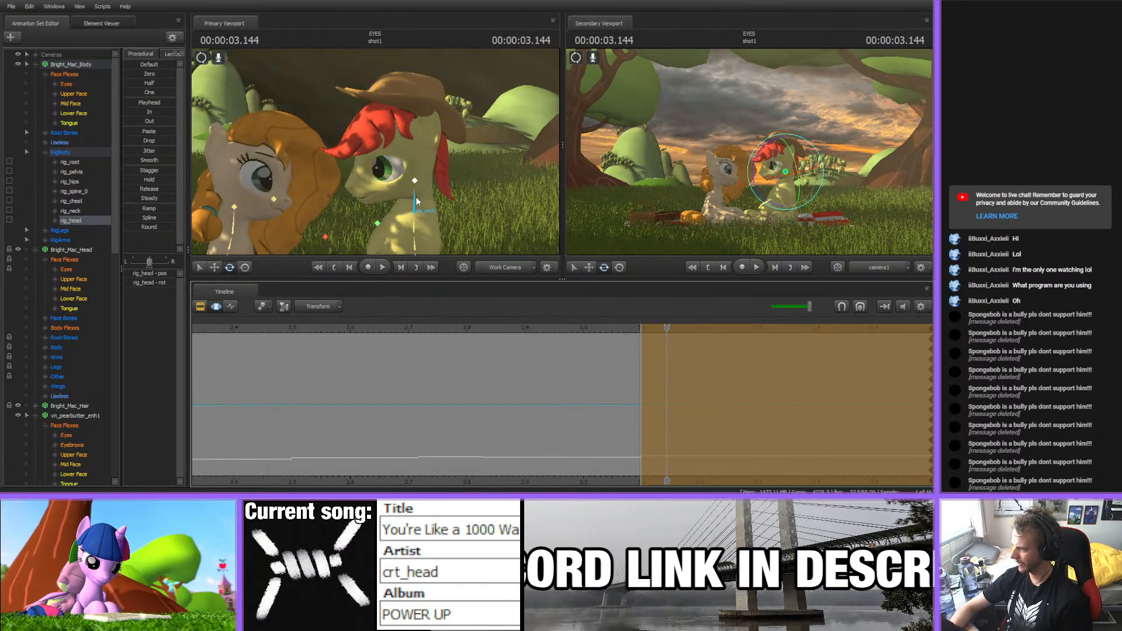
pyautogui.click(414, 183)
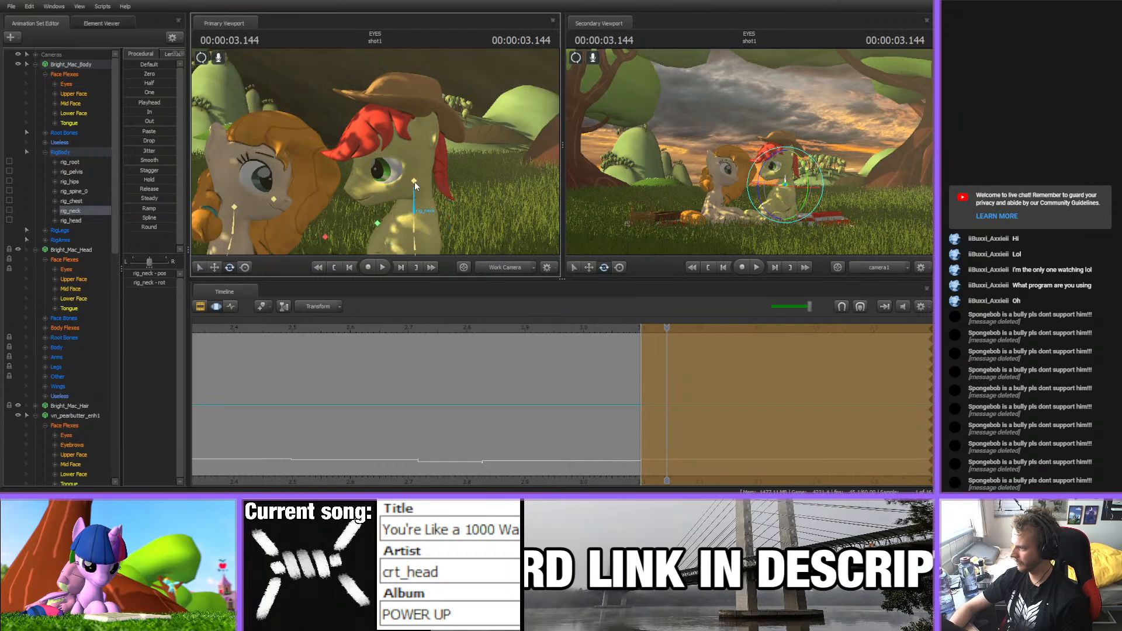
pyautogui.keyDown('ctrl'); pyautogui.click(414, 182); pyautogui.keyUp('ctrl')
pyautogui.moveTo(394, 160); pyautogui.dragTo(393, 160)
pyautogui.moveTo(667, 331)
pyautogui.mouseDown()
pyautogui.moveTo(483, 338)
pyautogui.moveTo(658, 338)
pyautogui.mouseUp()
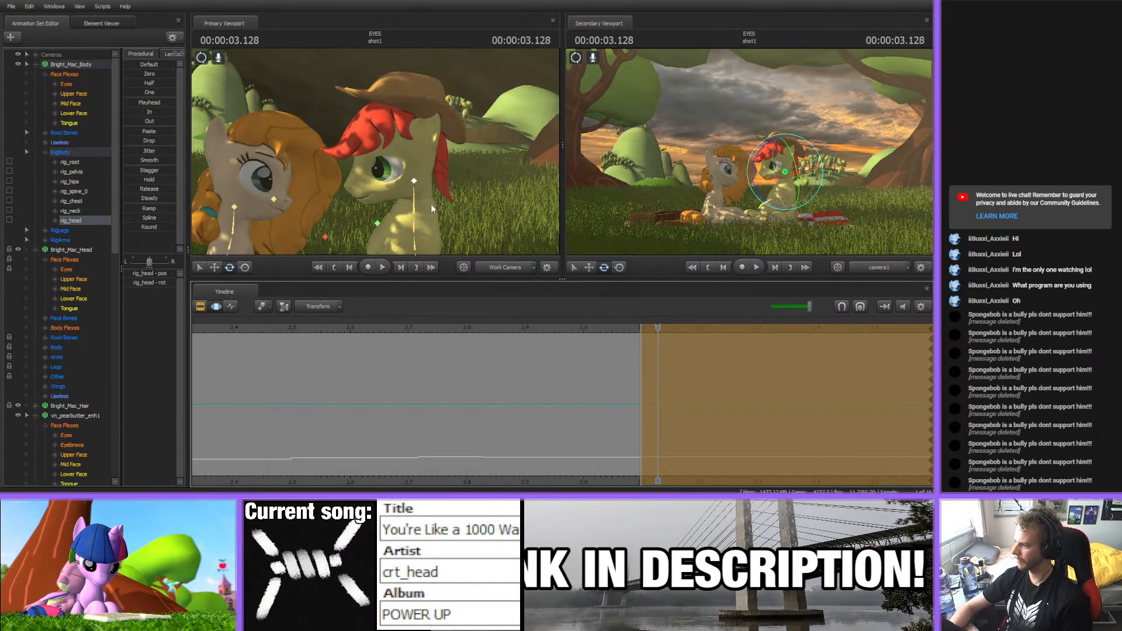
pyautogui.click(419, 199)
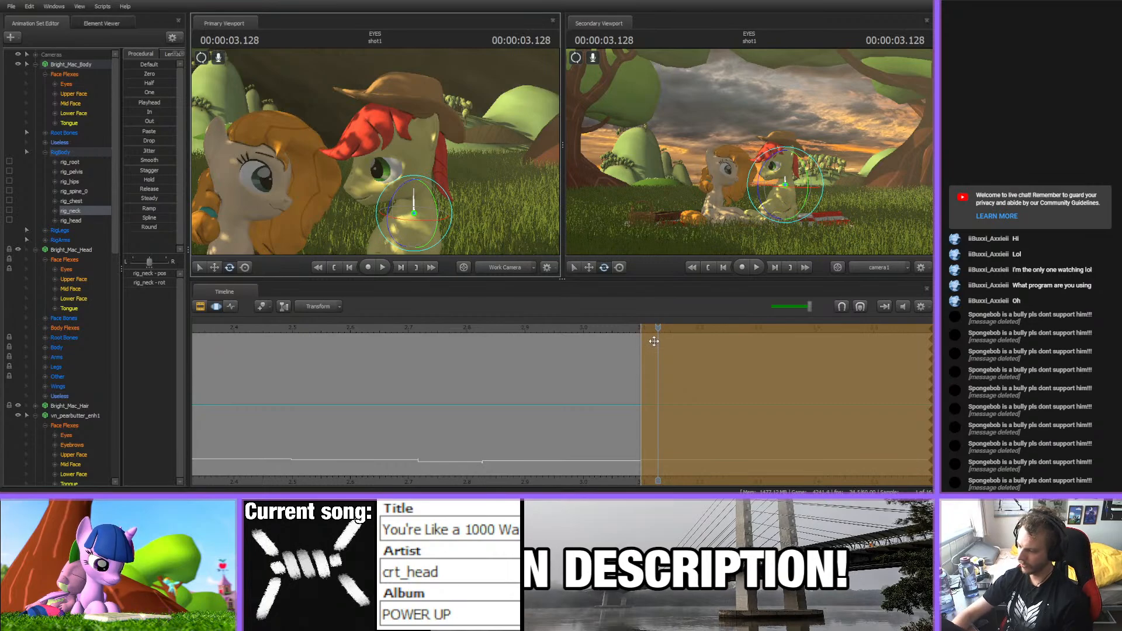
# - Locate the dip in rig_neck's curve and set the time selection to span it, from 2.716 to 2.826 s
pyautogui.moveTo(605, 469); pyautogui.dragTo(388, 467, button='middle')
pyautogui.click(408, 329)
pyautogui.scroll(10, 436, 448)
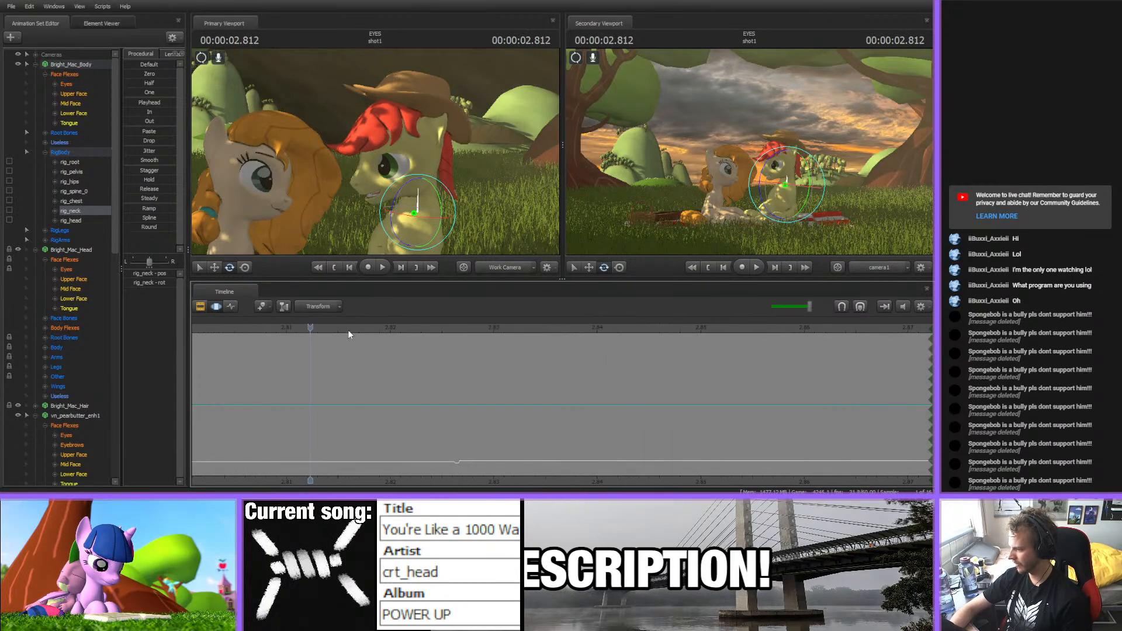
pyautogui.click(452, 329)
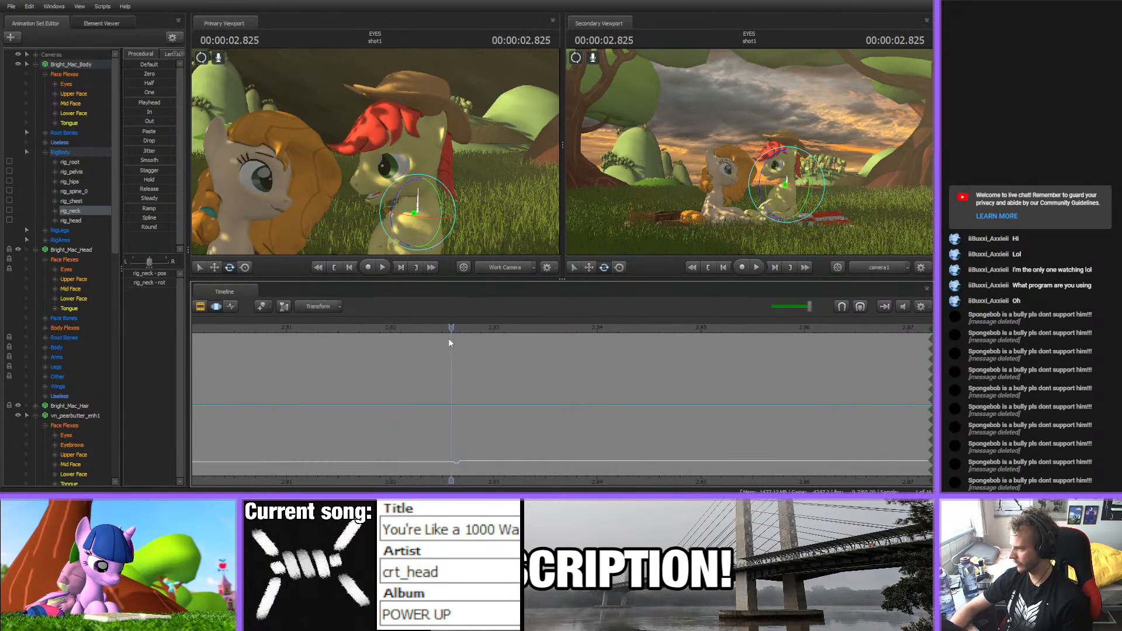
pyautogui.moveTo(447, 338); pyautogui.dragTo(483, 340)
pyautogui.scroll(-5, 466, 412)
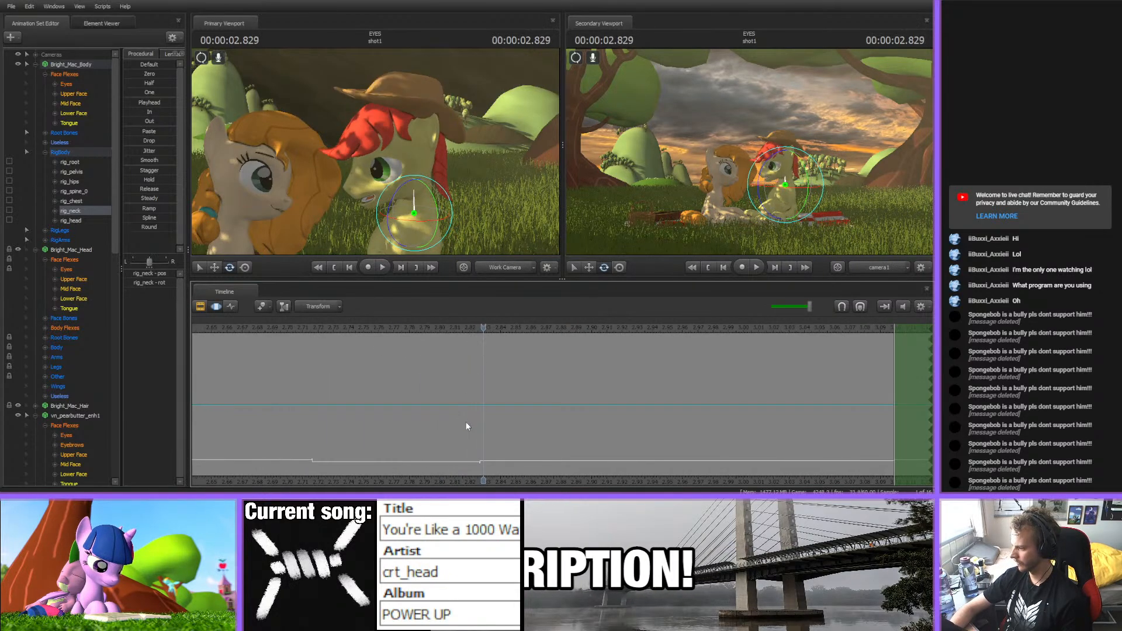
pyautogui.scroll(1, 466, 423)
pyautogui.click(294, 330)
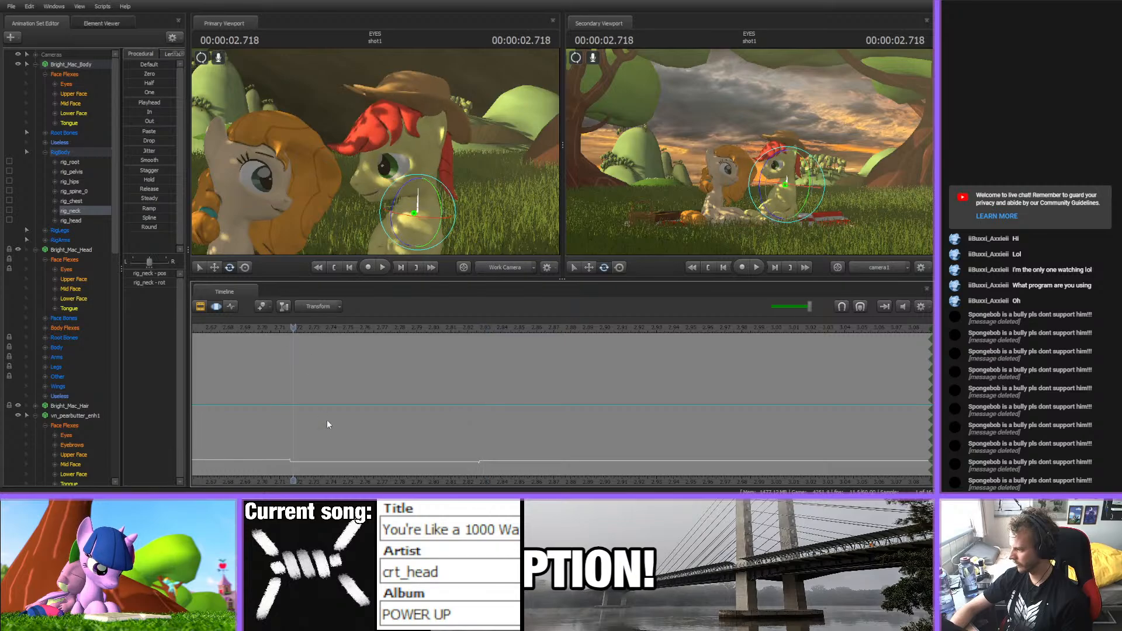
pyautogui.scroll(3, 329, 422)
pyautogui.click(281, 426)
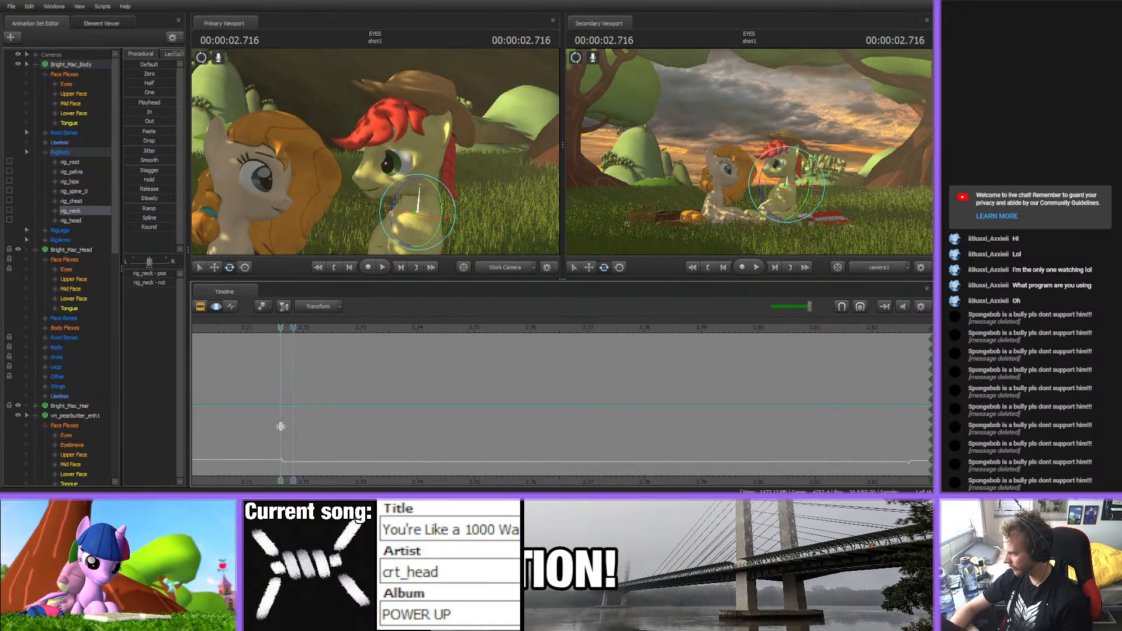
pyautogui.moveTo(281, 426); pyautogui.dragTo(909, 434)
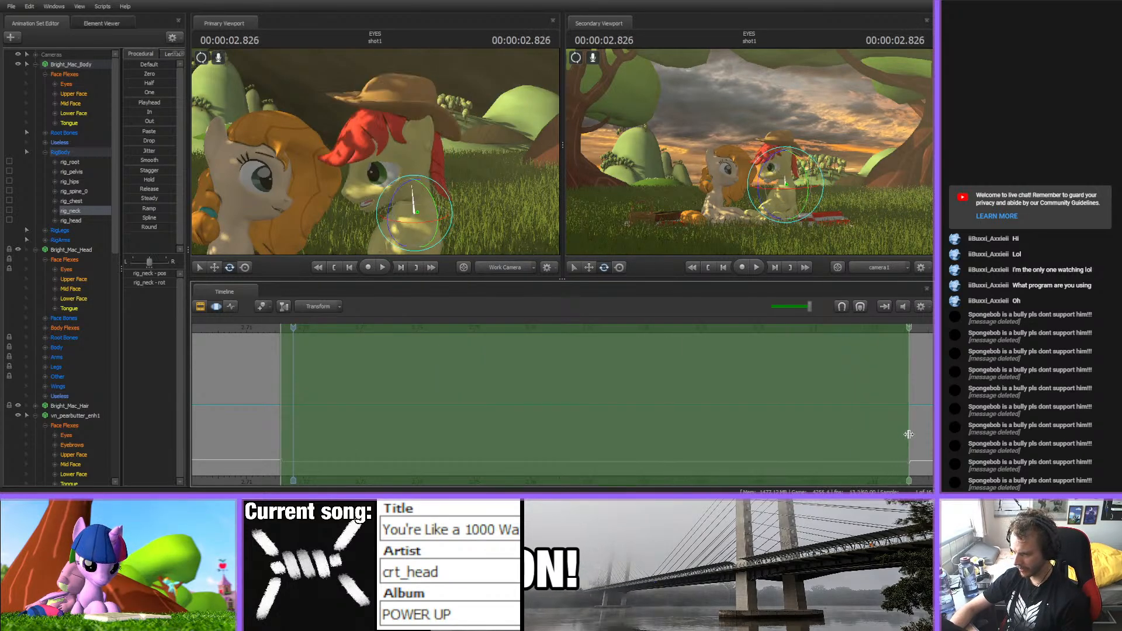
pyautogui.moveTo(909, 465); pyautogui.dragTo(743, 331, button='middle')
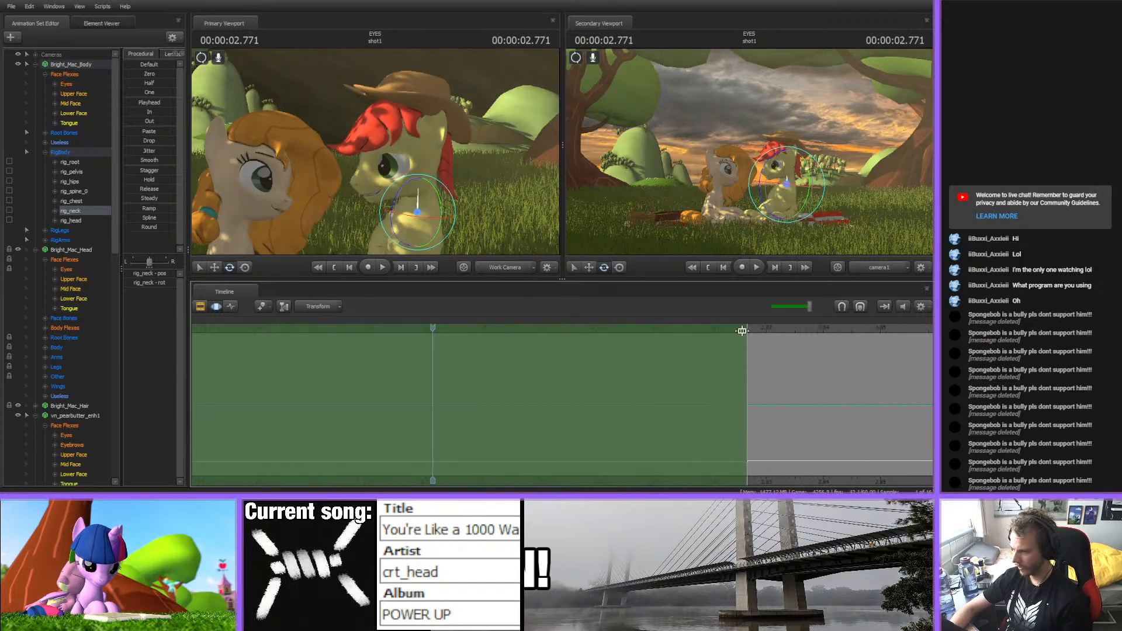
# - Turn on both timeline snapping options and adjust the time selection to run from about 2.72 to 2.833 s
pyautogui.click(845, 307)
pyautogui.click(857, 305)
pyautogui.scroll(-5, 741, 461)
pyautogui.scroll(2, 559, 463)
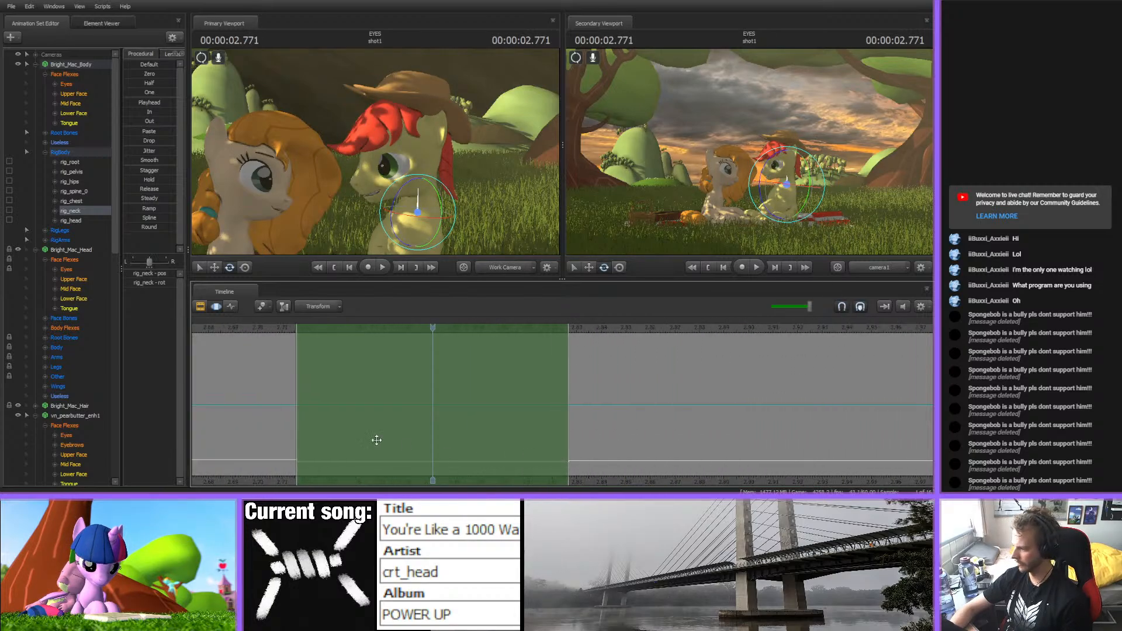
pyautogui.moveTo(296, 423); pyautogui.dragTo(270, 421)
pyautogui.moveTo(566, 421); pyautogui.dragTo(590, 421)
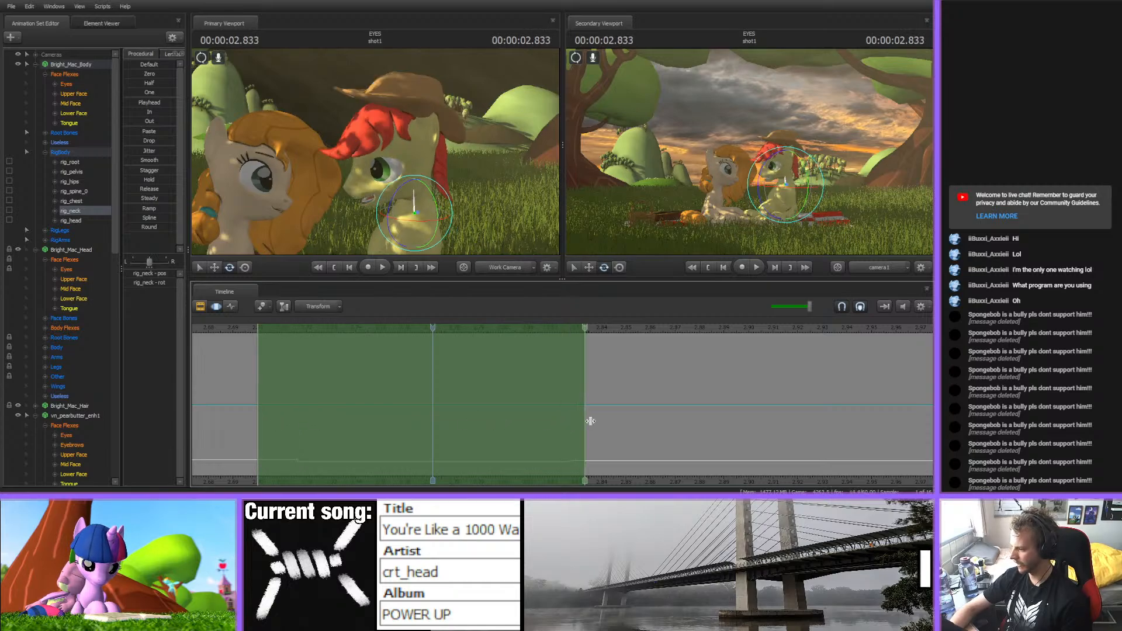
pyautogui.scroll(-2, 476, 467)
pyautogui.click(319, 391)
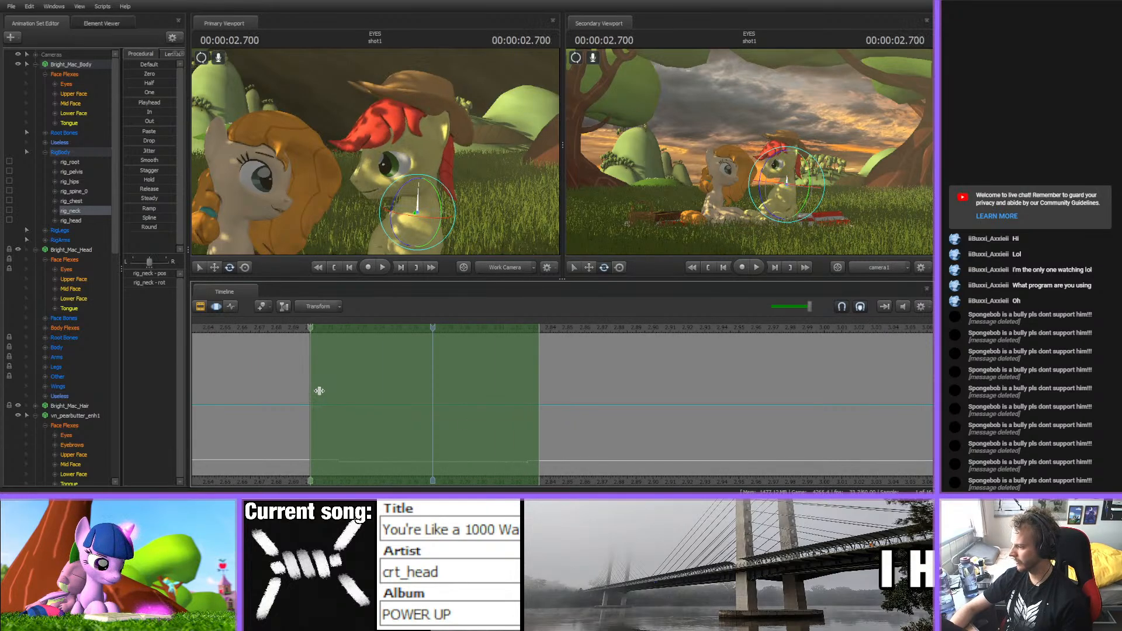
pyautogui.moveTo(319, 391); pyautogui.dragTo(340, 391)
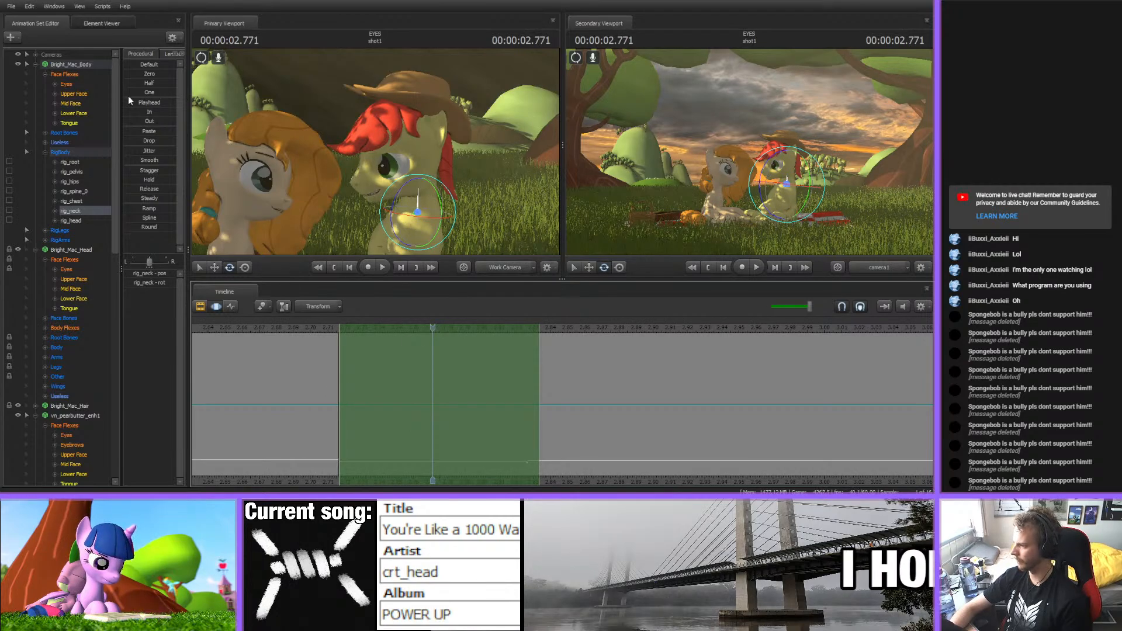
# - Select the whole RigBody group and apply the Playhead preset at 2.771 s across the time selection
pyautogui.click(61, 152)
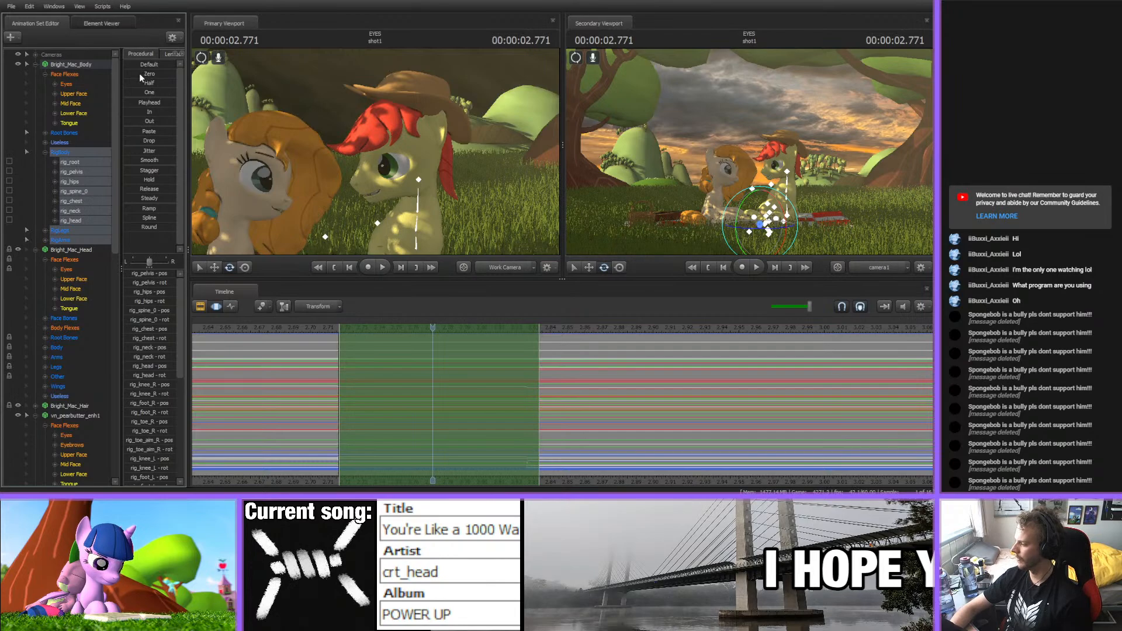
pyautogui.doubleClick(148, 103)
pyautogui.press('Return')
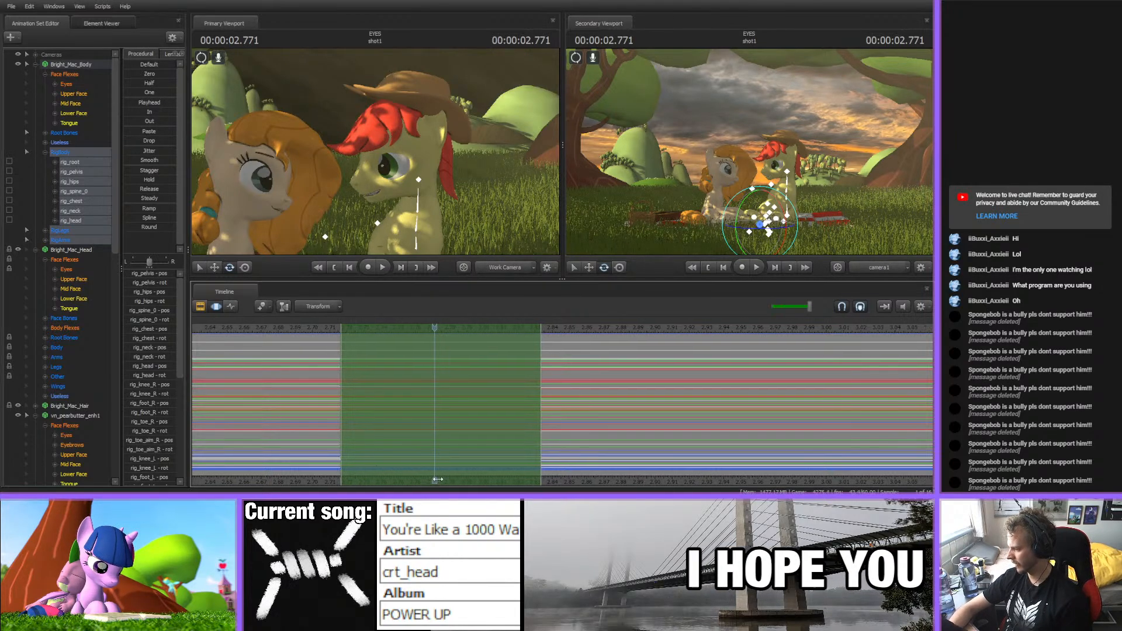
# - Shift the time selection to about 2.60–2.72 s with the playhead at 2.650 s and apply the Playhead preset to RigBody
pyautogui.moveTo(382, 414); pyautogui.dragTo(498, 413, button='middle')
pyautogui.moveTo(514, 331); pyautogui.dragTo(351, 330)
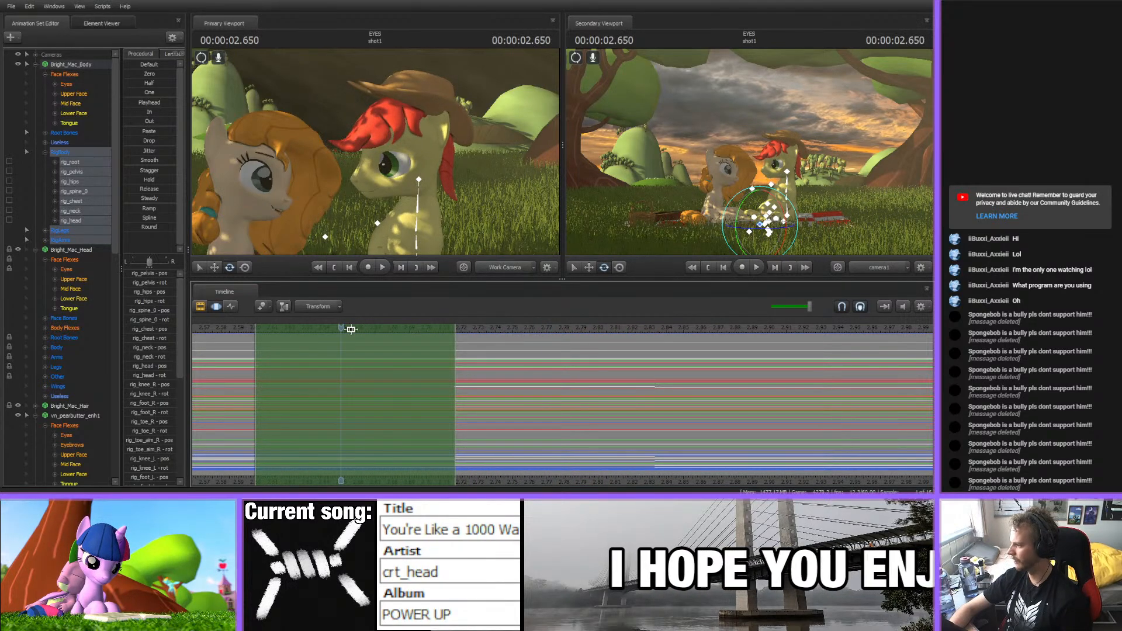
pyautogui.moveTo(137, 104); pyautogui.dragTo(178, 104)
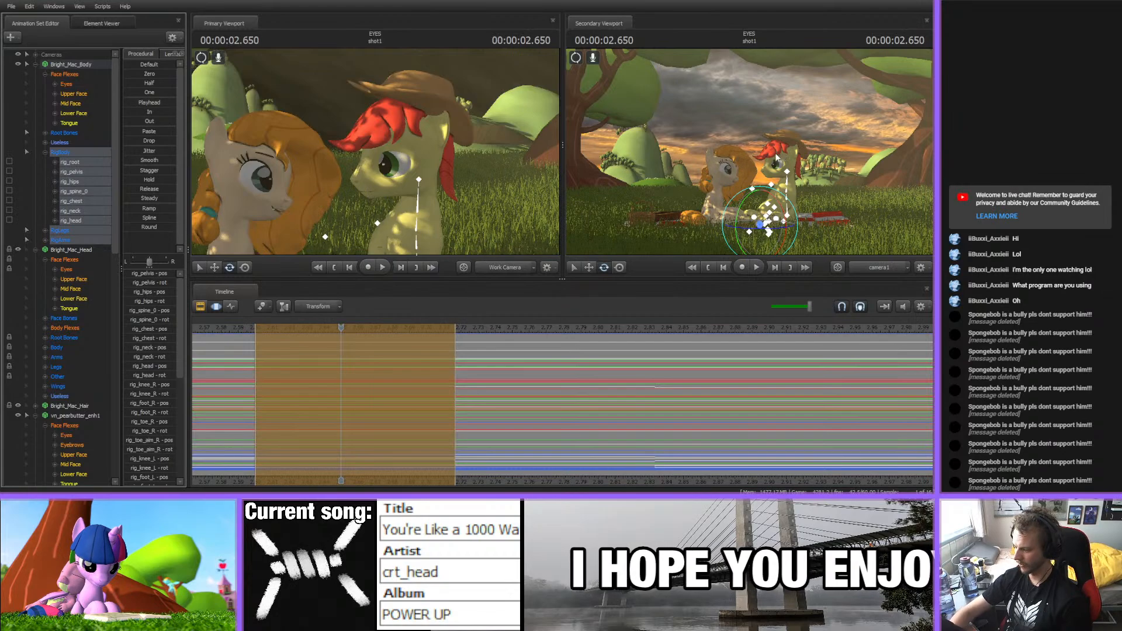
pyautogui.press('Return')
pyautogui.scroll(-4, 515, 417)
pyautogui.scroll(2, 506, 416)
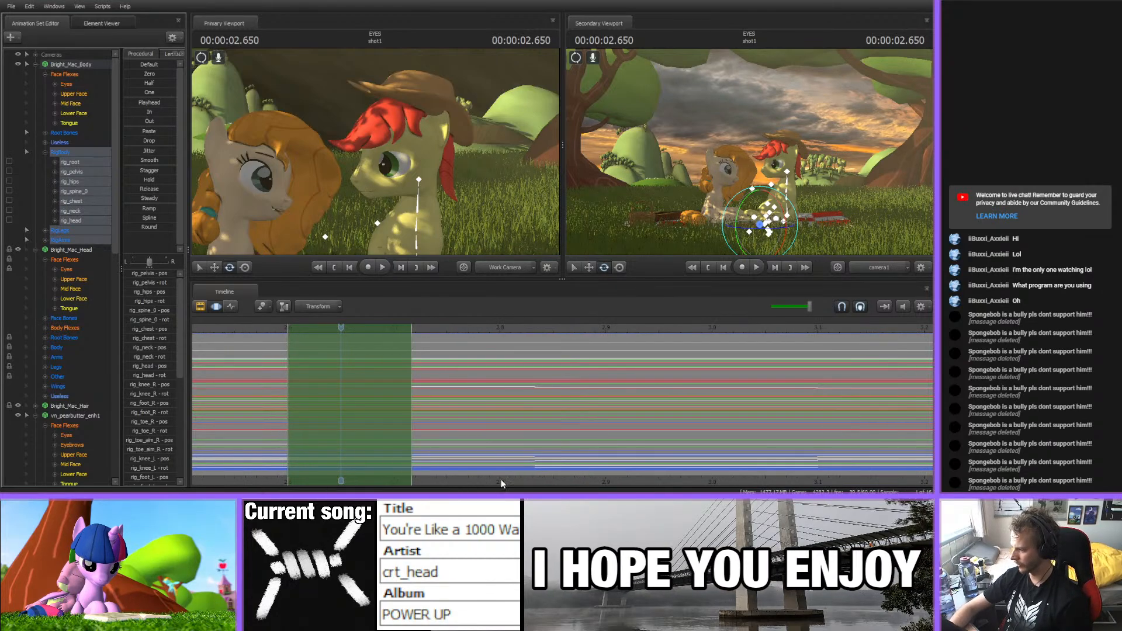
# - Move the playhead to 2.950 s and make the time selection run from there onward
pyautogui.moveTo(372, 368); pyautogui.dragTo(397, 366, button='middle')
pyautogui.moveTo(363, 329); pyautogui.dragTo(701, 336)
pyautogui.moveTo(625, 477); pyautogui.dragTo(280, 420, button='middle')
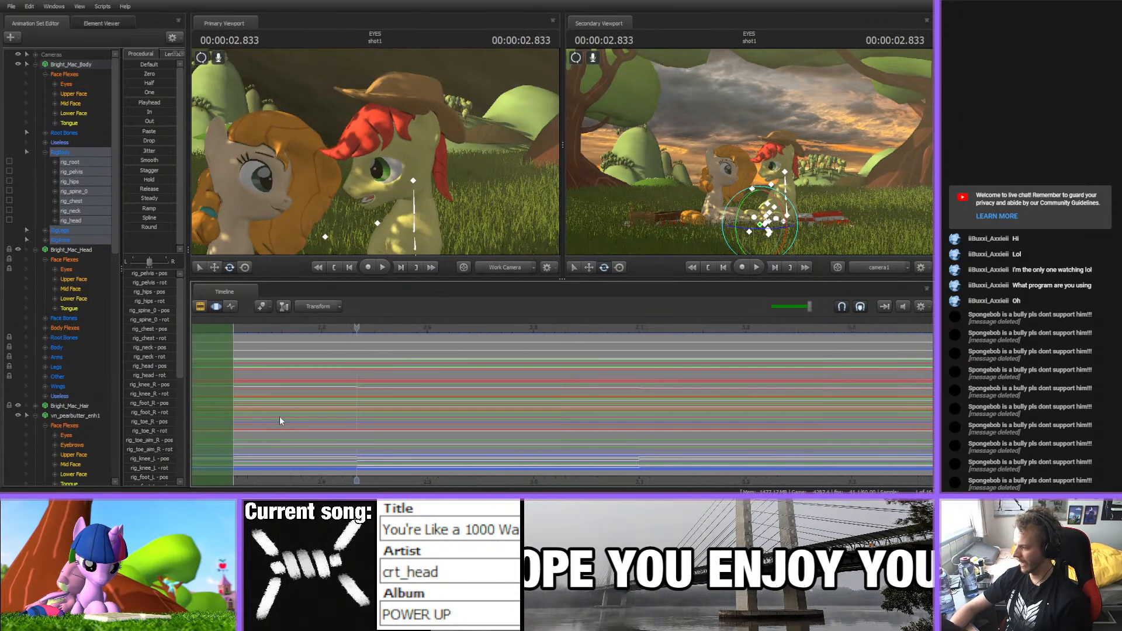
pyautogui.scroll(-3, 391, 424)
pyautogui.scroll(-2, 395, 423)
pyautogui.moveTo(396, 479); pyautogui.dragTo(437, 468, button='middle')
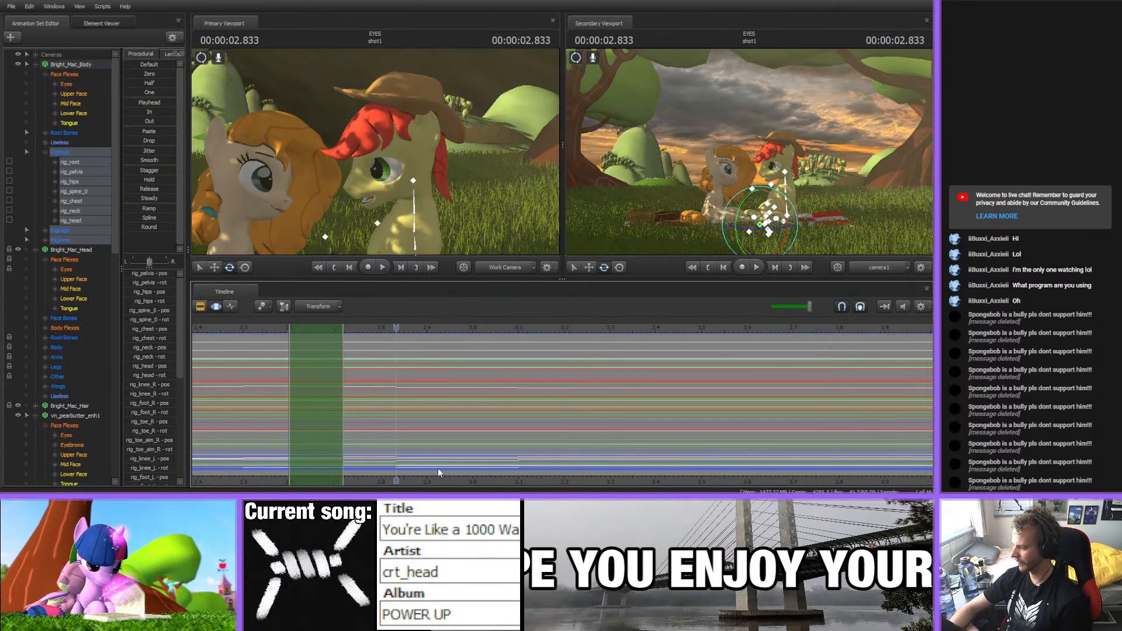
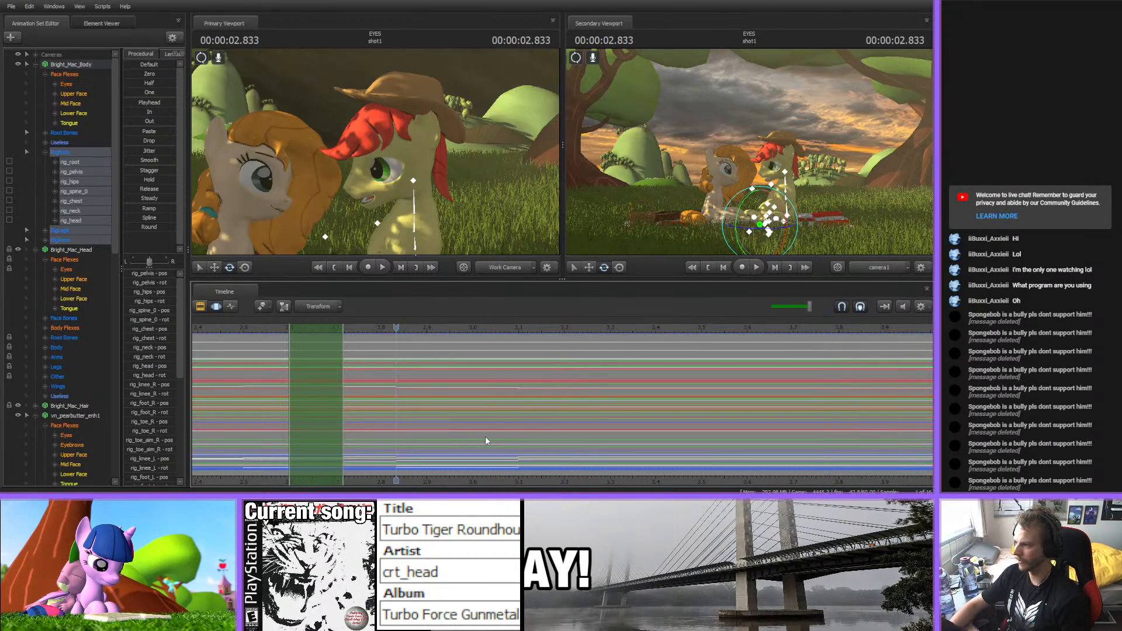
pyautogui.scroll(4, 453, 460)
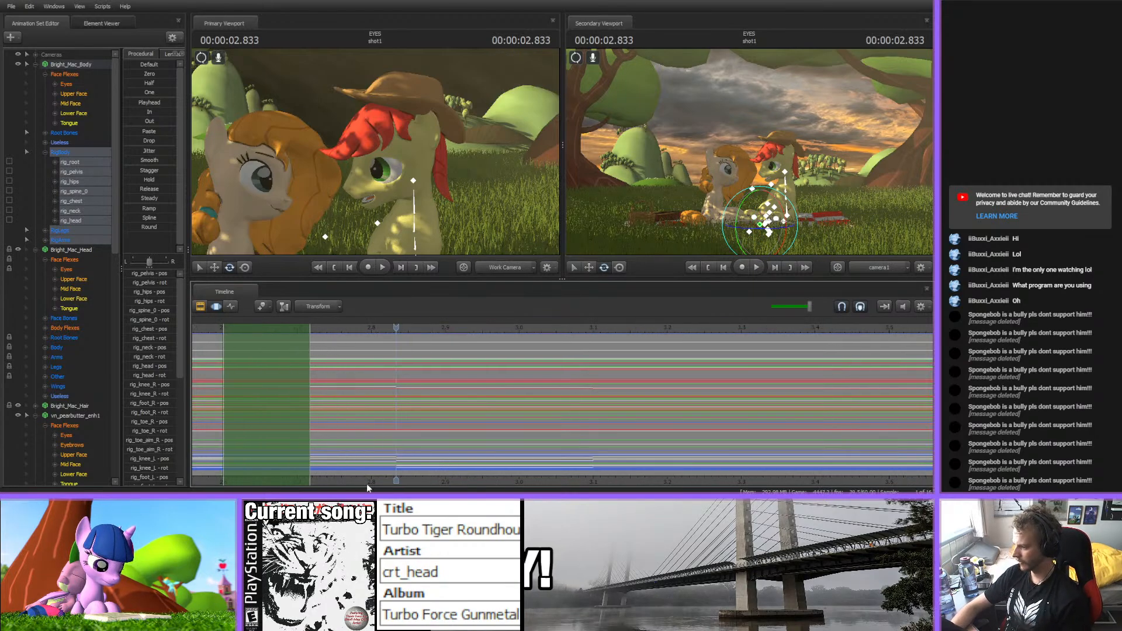
pyautogui.moveTo(414, 472); pyautogui.dragTo(575, 449, button='middle')
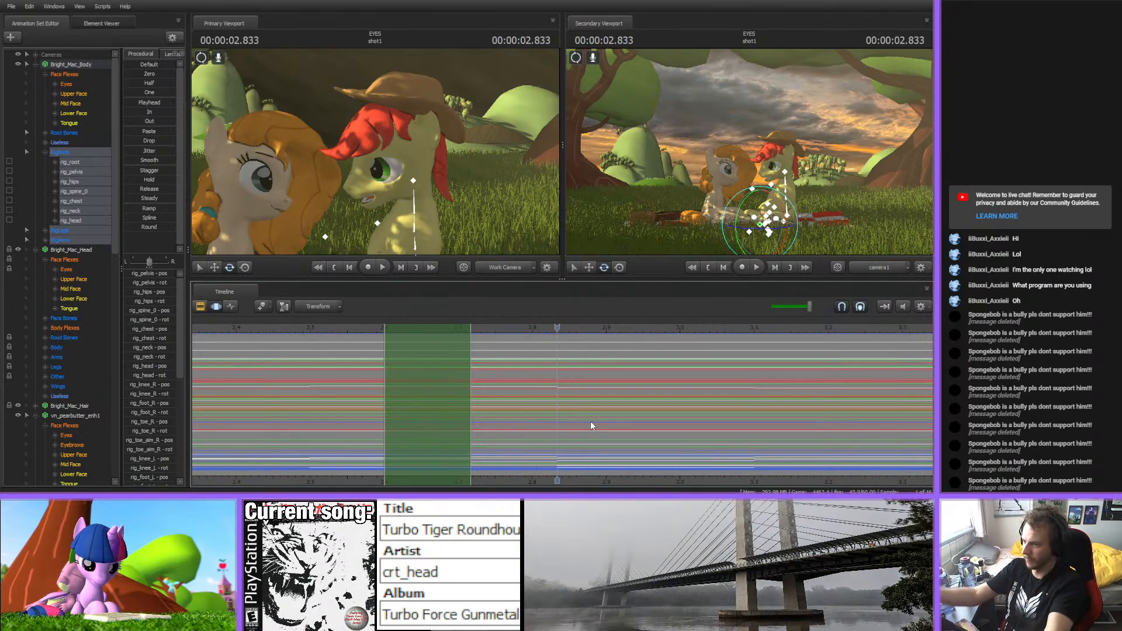
pyautogui.scroll(2, 591, 426)
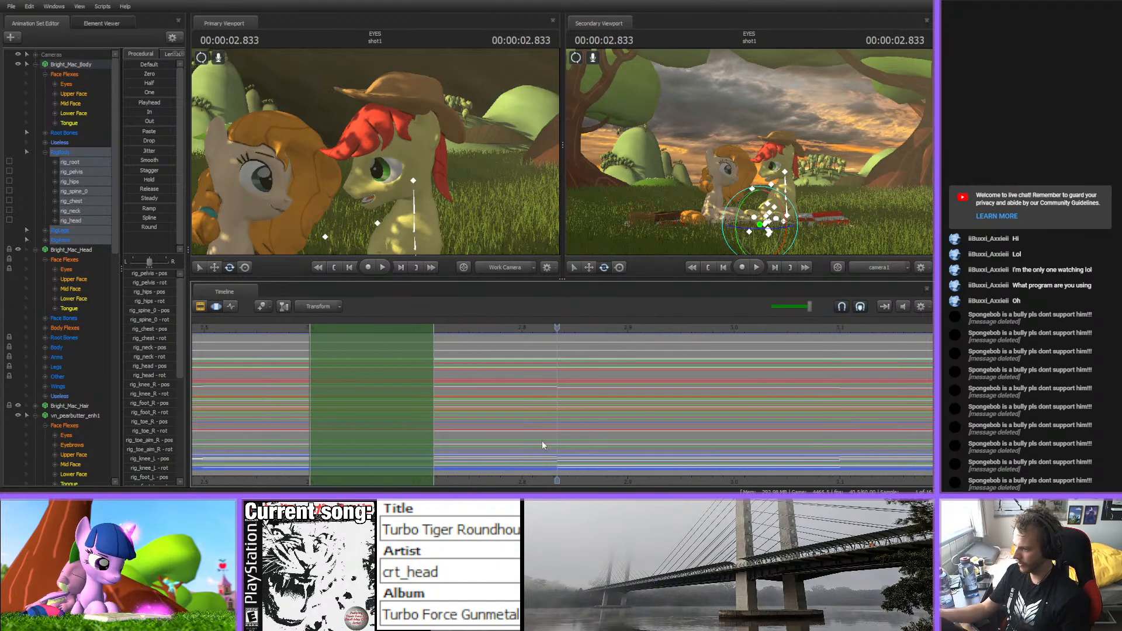
pyautogui.moveTo(490, 487); pyautogui.dragTo(458, 474, button='middle')
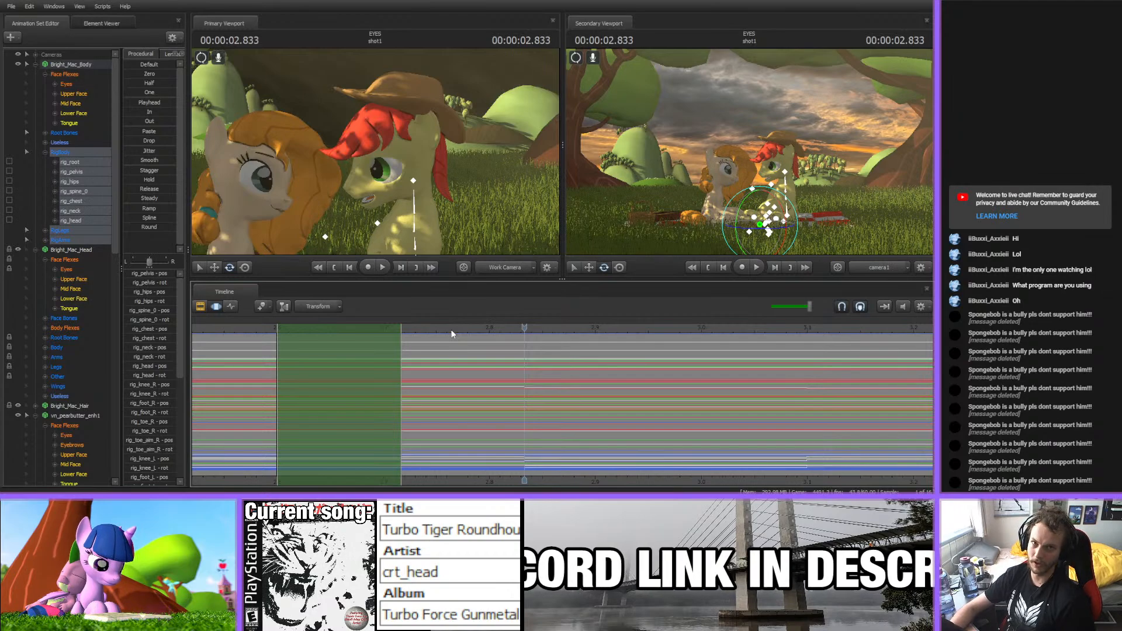
pyautogui.moveTo(451, 331); pyautogui.dragTo(593, 333)
pyautogui.moveTo(527, 484); pyautogui.dragTo(469, 469, button='middle')
pyautogui.scroll(4, 456, 432)
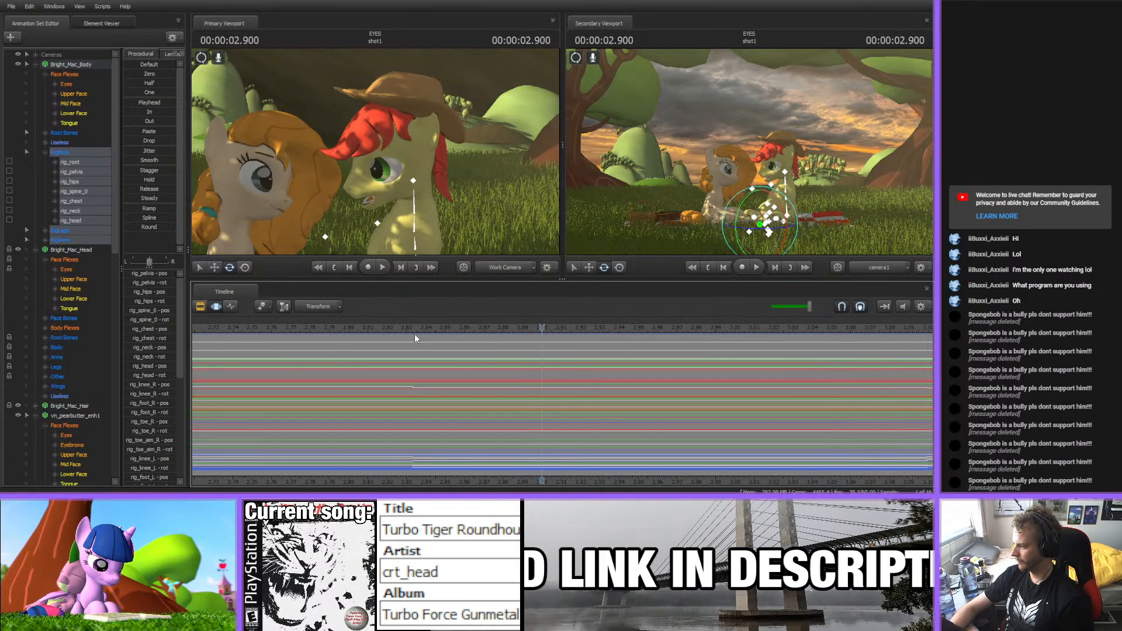
pyautogui.moveTo(415, 331); pyautogui.dragTo(639, 345)
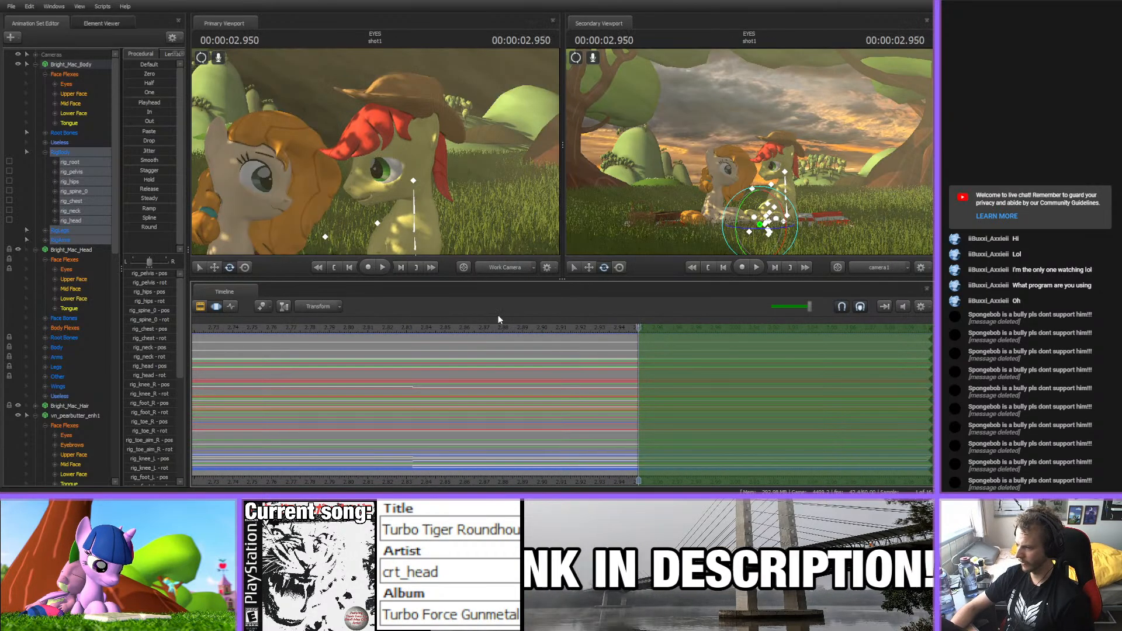
# - Adjust the rotation of Bright Mac's upper body from rig_spine_0 up to rig_head for the pose from 2.950 s onward
pyautogui.moveTo(409, 176); pyautogui.dragTo(413, 201)
pyautogui.keyDown('ctrl'); pyautogui.click(410, 206); pyautogui.keyUp('ctrl')
pyautogui.keyDown('ctrl'); pyautogui.click(410, 169); pyautogui.keyUp('ctrl')
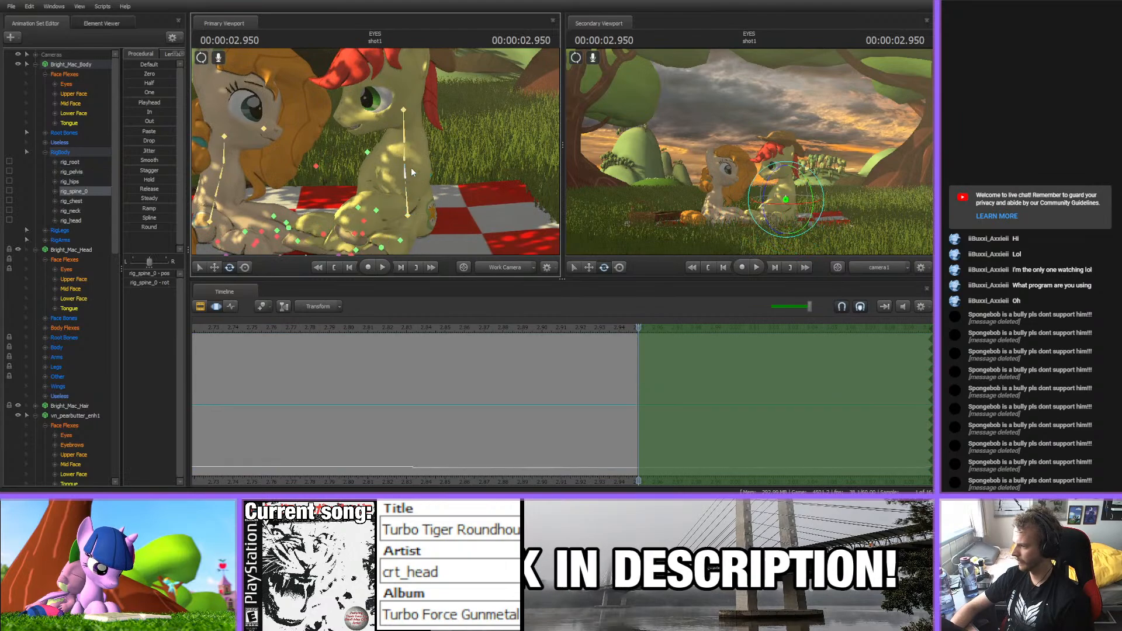
pyautogui.moveTo(396, 155); pyautogui.dragTo(386, 107)
pyautogui.keyDown('ctrl'); pyautogui.click(400, 146); pyautogui.keyUp('ctrl')
pyautogui.keyDown('ctrl'); pyautogui.click(402, 142); pyautogui.keyUp('ctrl')
pyautogui.keyDown('ctrl'); pyautogui.click(400, 108); pyautogui.keyUp('ctrl')
pyautogui.scroll(-5, 608, 394)
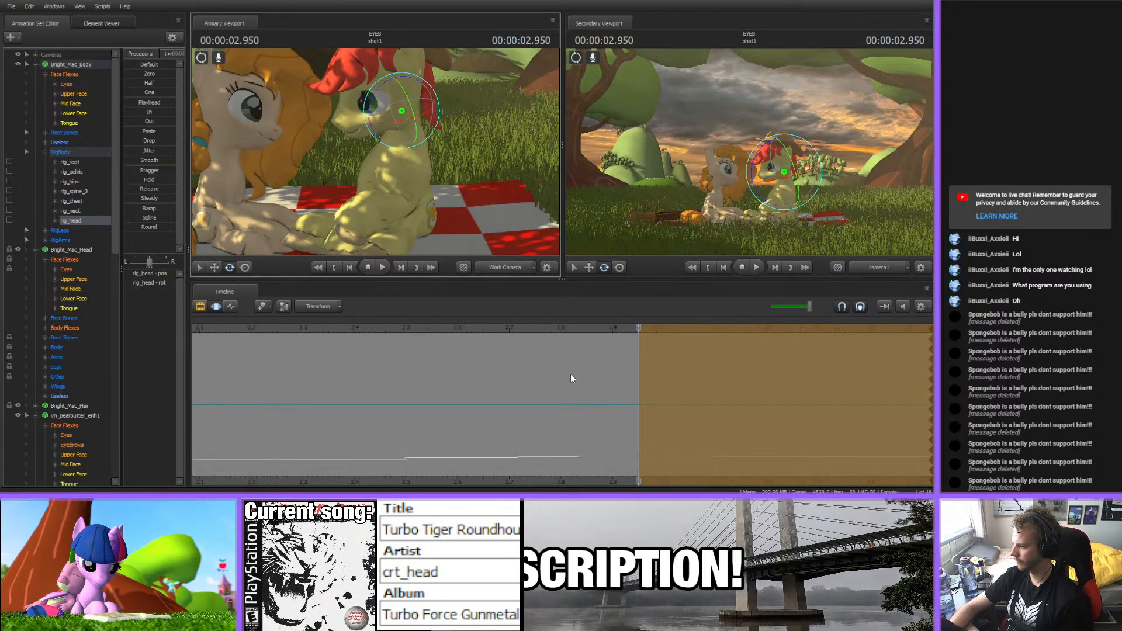
# - Set the time selection to about 2.80–2.97 s and rotate rig_head slightly at 2.883 s
pyautogui.press('space')
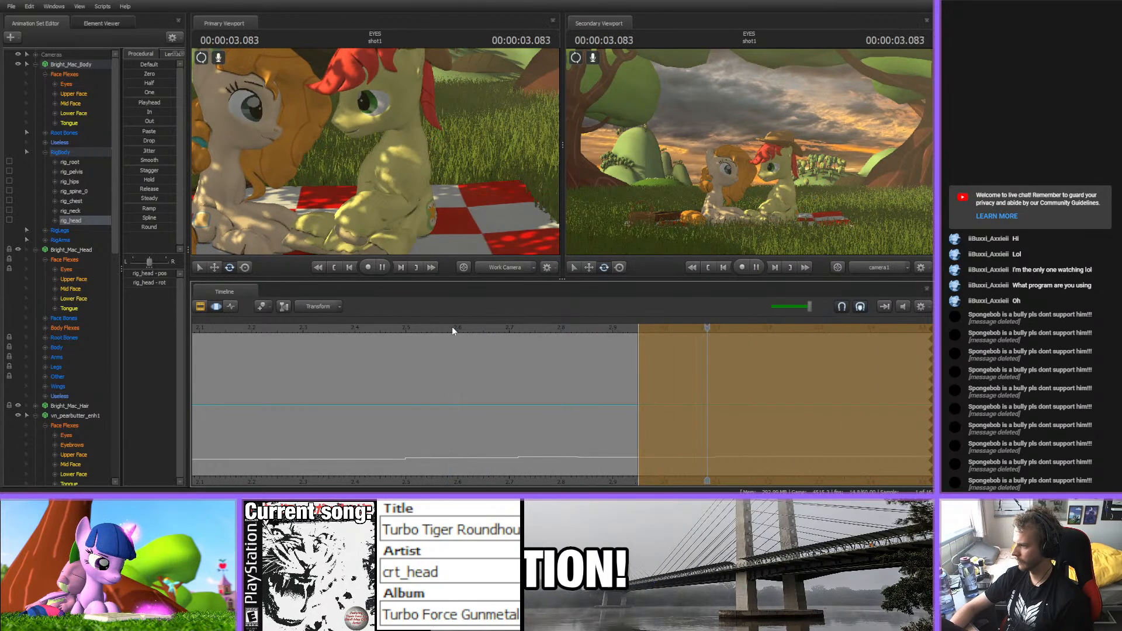
pyautogui.click(502, 328)
pyautogui.moveTo(504, 329); pyautogui.dragTo(528, 330)
pyautogui.press('shift')
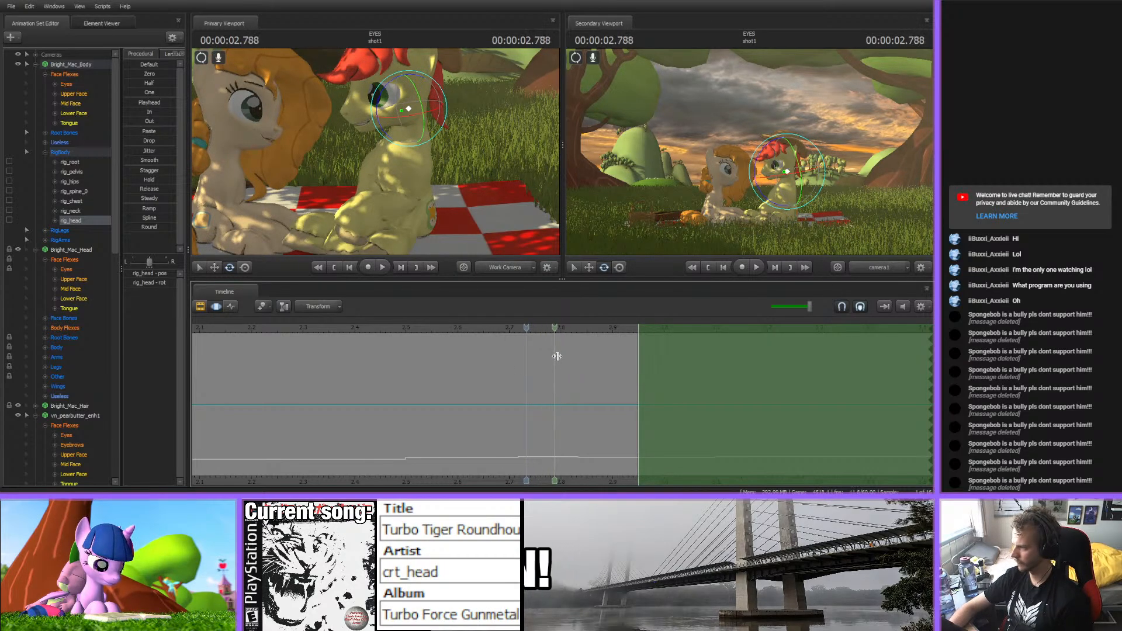
pyautogui.keyDown('shift'); pyautogui.moveTo(562, 356); pyautogui.dragTo(643, 353); pyautogui.keyUp('shift')
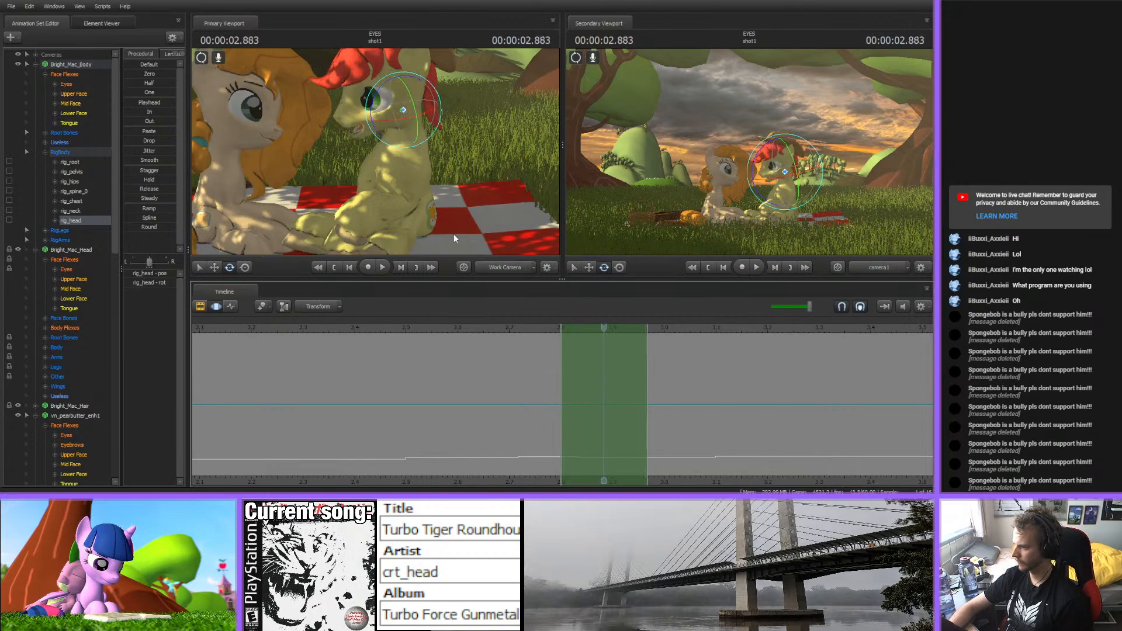
pyautogui.moveTo(392, 83)
pyautogui.mouseDown()
pyautogui.moveTo(385, 89)
pyautogui.moveTo(391, 82)
pyautogui.mouseUp()
# - Play back the head movement and refine rig_head's rotation with the playhead at 2.850 s
pyautogui.click(508, 325)
pyautogui.press('space')
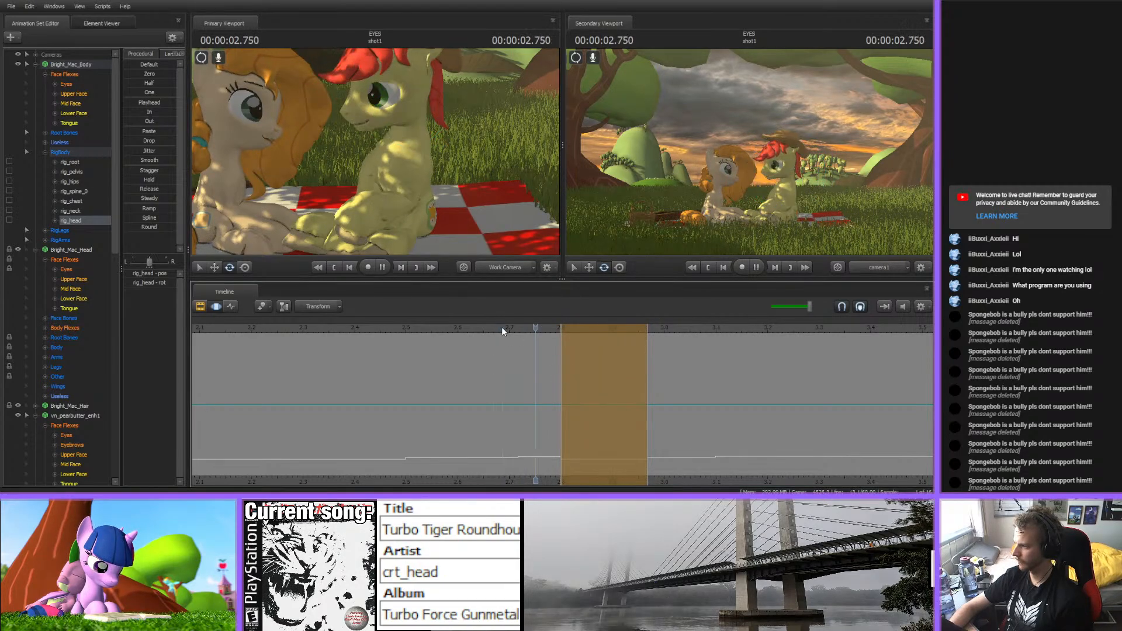
pyautogui.click(492, 328)
pyautogui.press('space')
pyautogui.moveTo(492, 328); pyautogui.dragTo(590, 328)
pyautogui.moveTo(388, 80); pyautogui.dragTo(385, 83)
pyautogui.scroll(3, 569, 334)
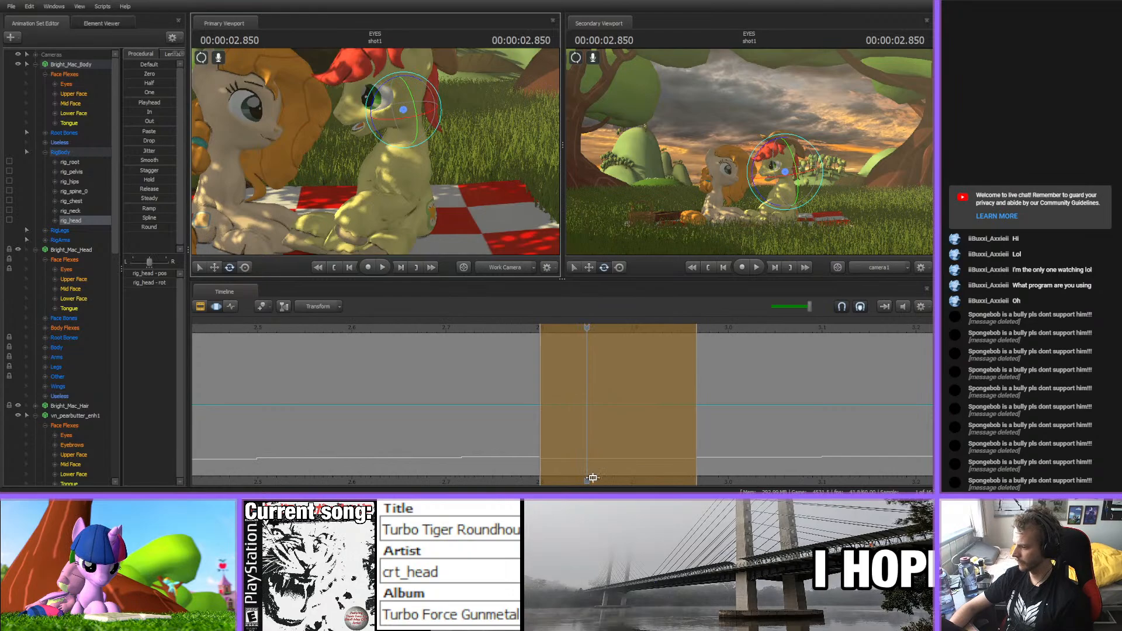
pyautogui.press('space')
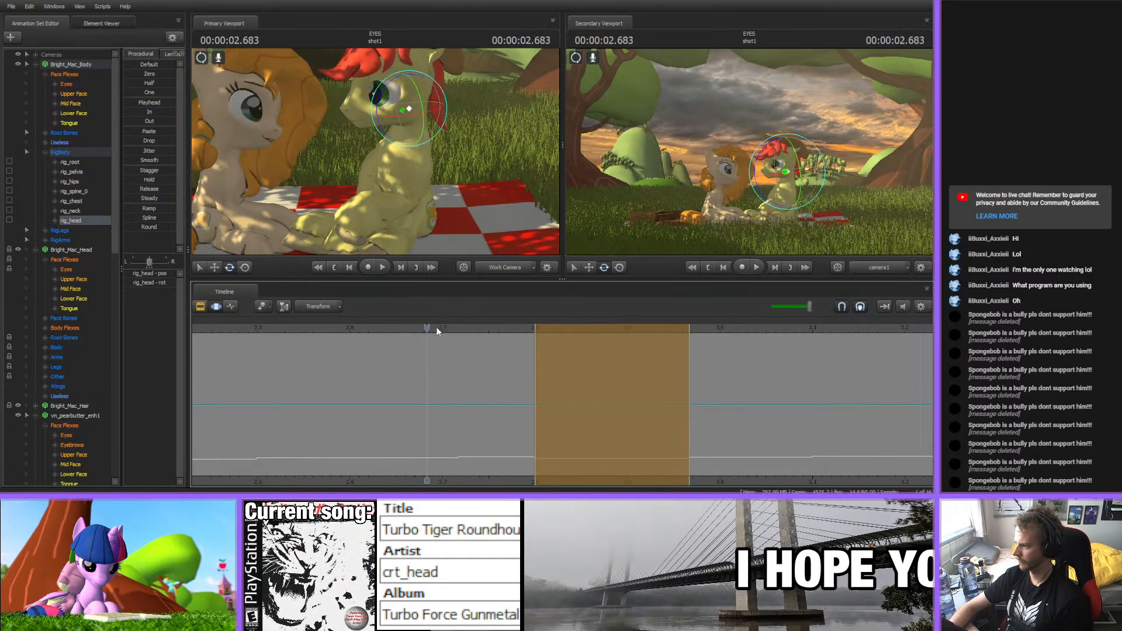
# - Set the time selection to about 2.70–2.80 s and apply the Playhead preset to rig_head at 2.683 s
pyautogui.click(490, 328)
pyautogui.moveTo(494, 329); pyautogui.dragTo(416, 331)
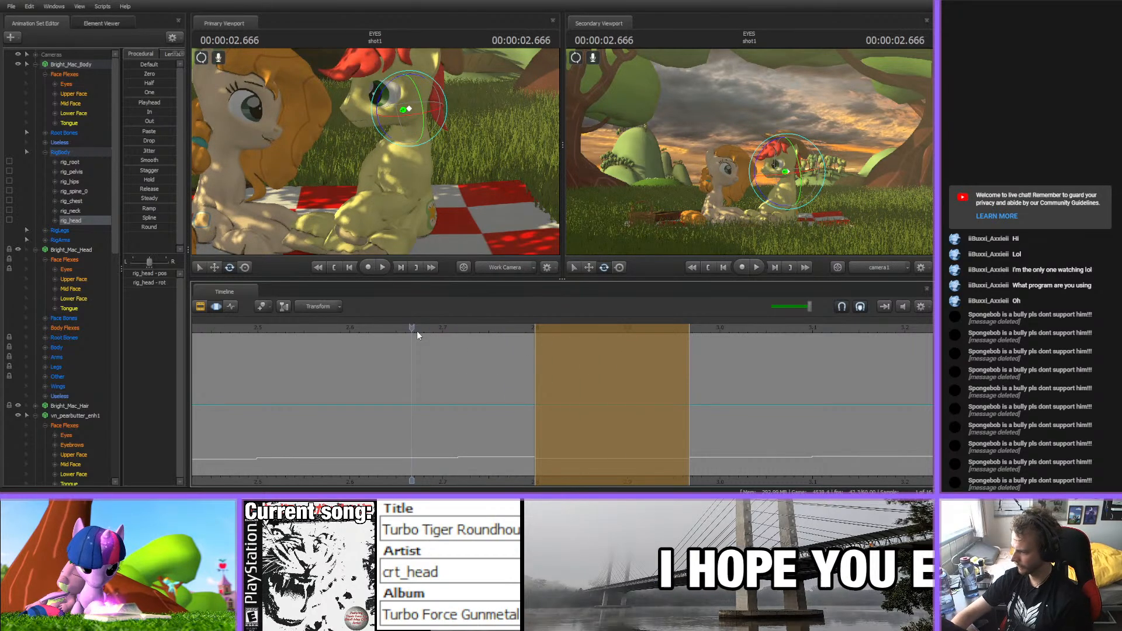
pyautogui.click(516, 385)
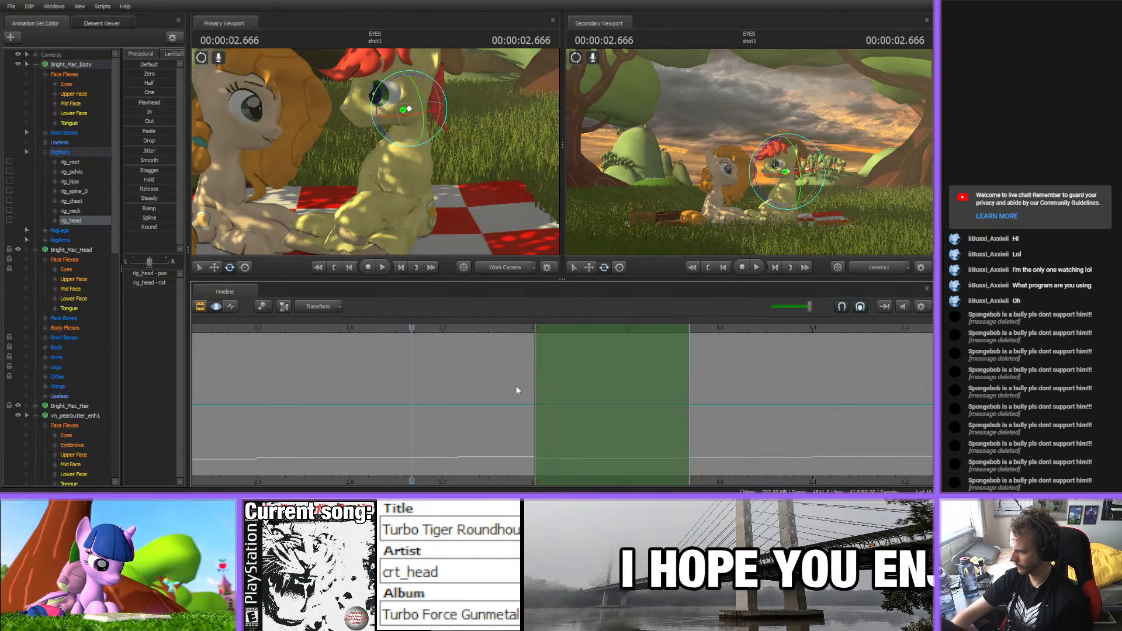
pyautogui.keyDown('shift'); pyautogui.moveTo(439, 394); pyautogui.dragTo(534, 393); pyautogui.keyUp('shift')
pyautogui.click(428, 329)
pyautogui.doubleClick(150, 103)
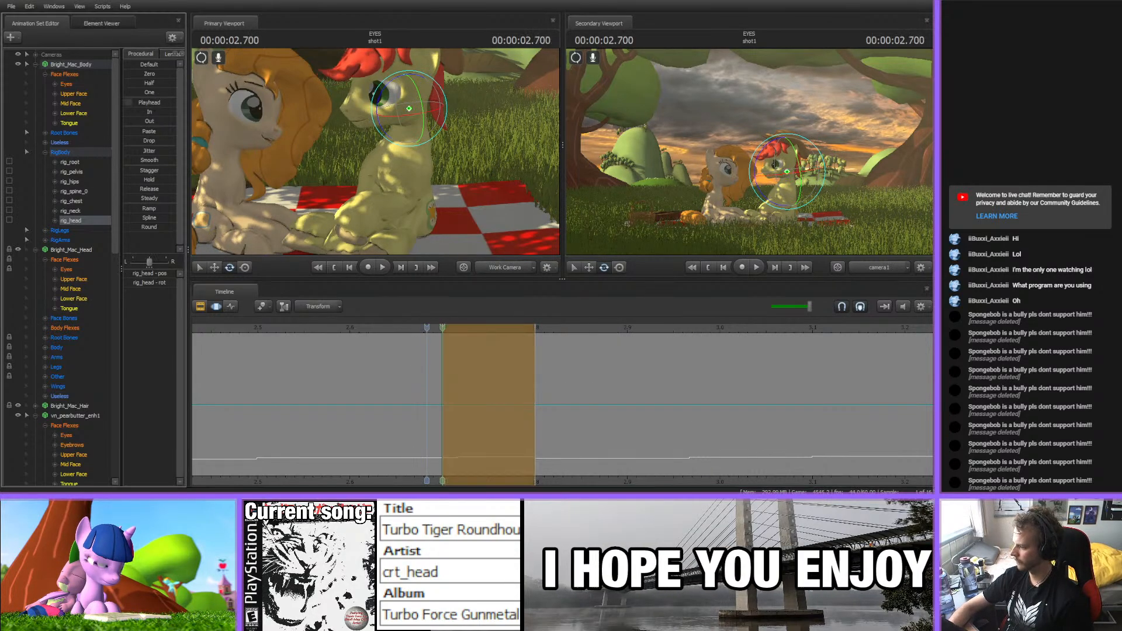
pyautogui.press('space')
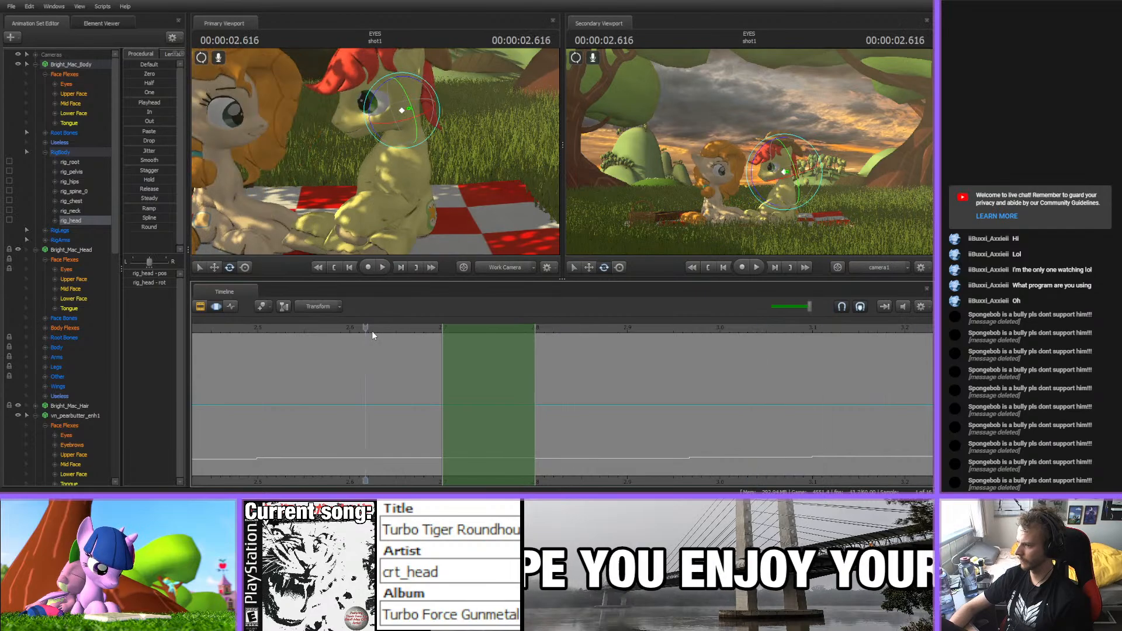
# - Move the playhead to 3.100 s and select Bright Mac's rig_pelvis, rig_spine_0, rig_chest, rig_neck and rig_head together
pyautogui.moveTo(373, 332); pyautogui.dragTo(813, 377)
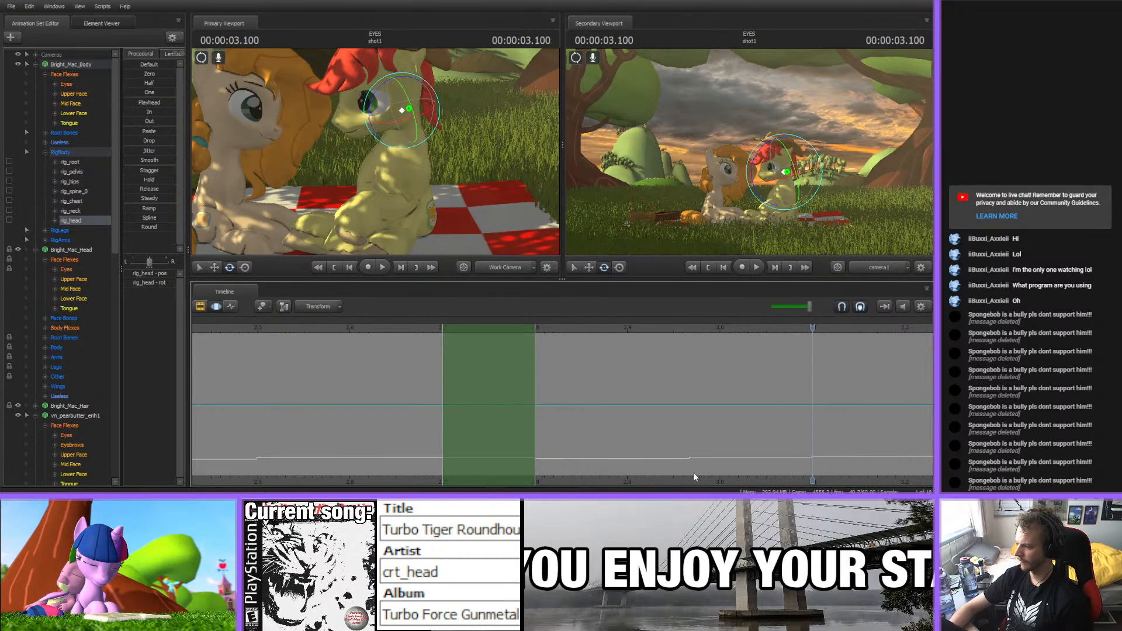
pyautogui.moveTo(633, 473); pyautogui.dragTo(480, 450, button='middle')
pyautogui.scroll(-2, 473, 405)
pyautogui.keyDown('ctrl'); pyautogui.click(408, 206); pyautogui.keyUp('ctrl')
pyautogui.keyDown('ctrl'); pyautogui.keyDown('shift'); pyautogui.click(404, 174); pyautogui.keyUp('shift'); pyautogui.keyUp('ctrl')
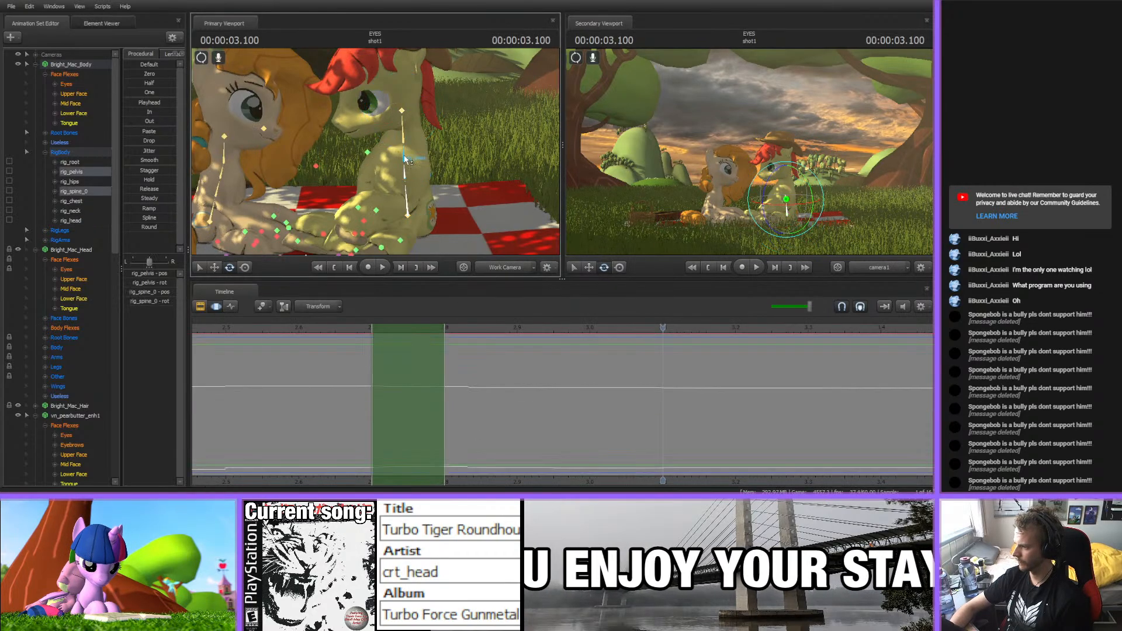
pyautogui.keyDown('ctrl'); pyautogui.keyDown('shift'); pyautogui.click(404, 153); pyautogui.keyUp('shift'); pyautogui.keyUp('ctrl')
pyautogui.keyDown('ctrl'); pyautogui.keyDown('shift'); pyautogui.click(403, 131); pyautogui.keyUp('shift'); pyautogui.keyUp('ctrl')
pyautogui.keyDown('ctrl'); pyautogui.keyDown('shift'); pyautogui.click(403, 112); pyautogui.keyUp('shift'); pyautogui.keyUp('ctrl')
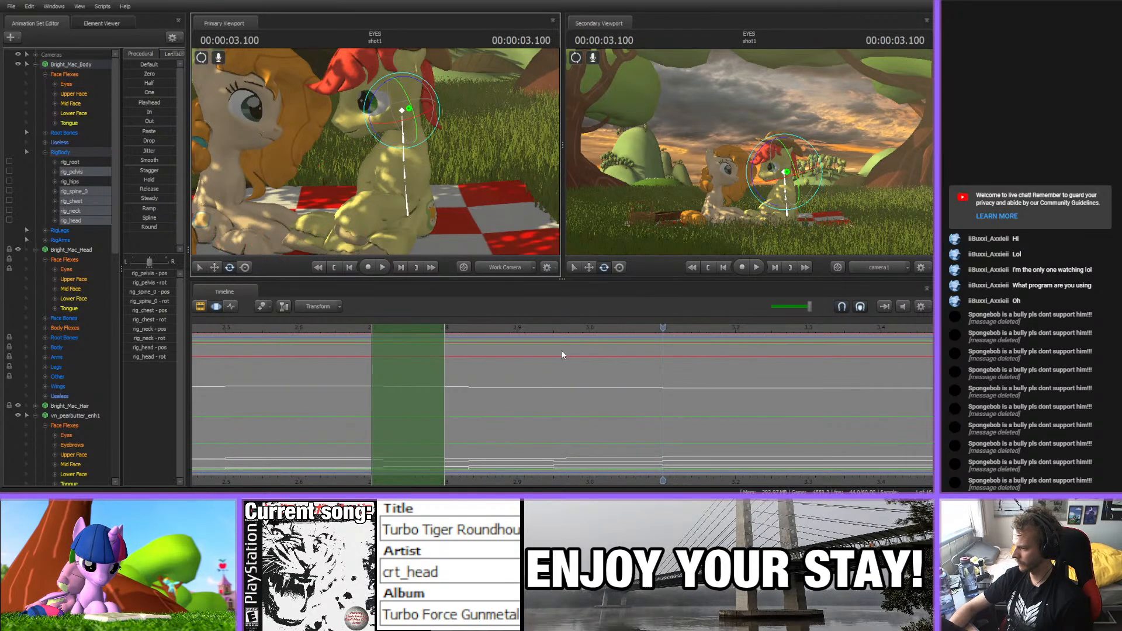
# - Set the time selection to about 2.92–2.97 s and apply the Playhead preset to the five selected body bones
pyautogui.click(525, 411)
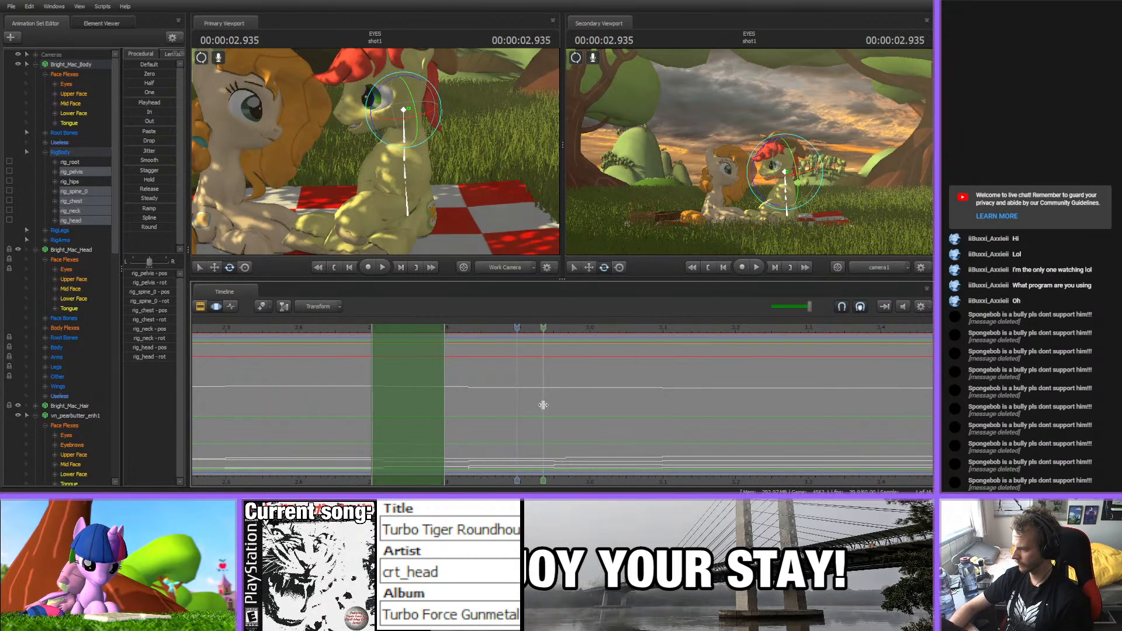
pyautogui.moveTo(529, 406); pyautogui.dragTo(566, 406)
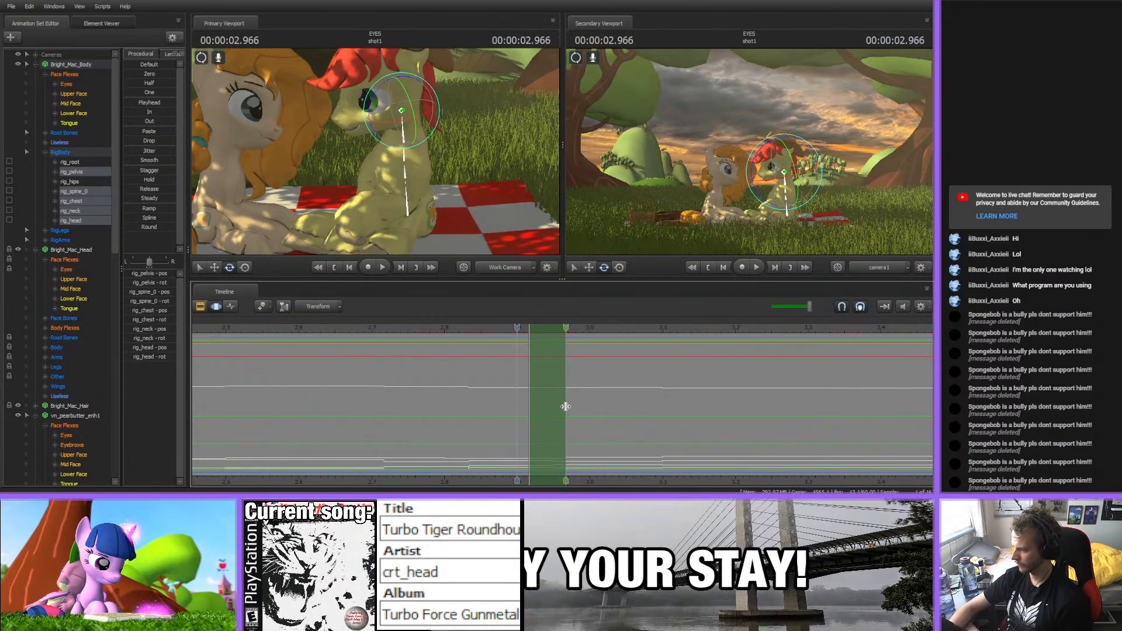
pyautogui.click(540, 337)
pyautogui.moveTo(150, 104); pyautogui.dragTo(199, 105)
# - Play the shot repeatedly from about 2.6 s to check the body and head transitions
pyautogui.press('space')
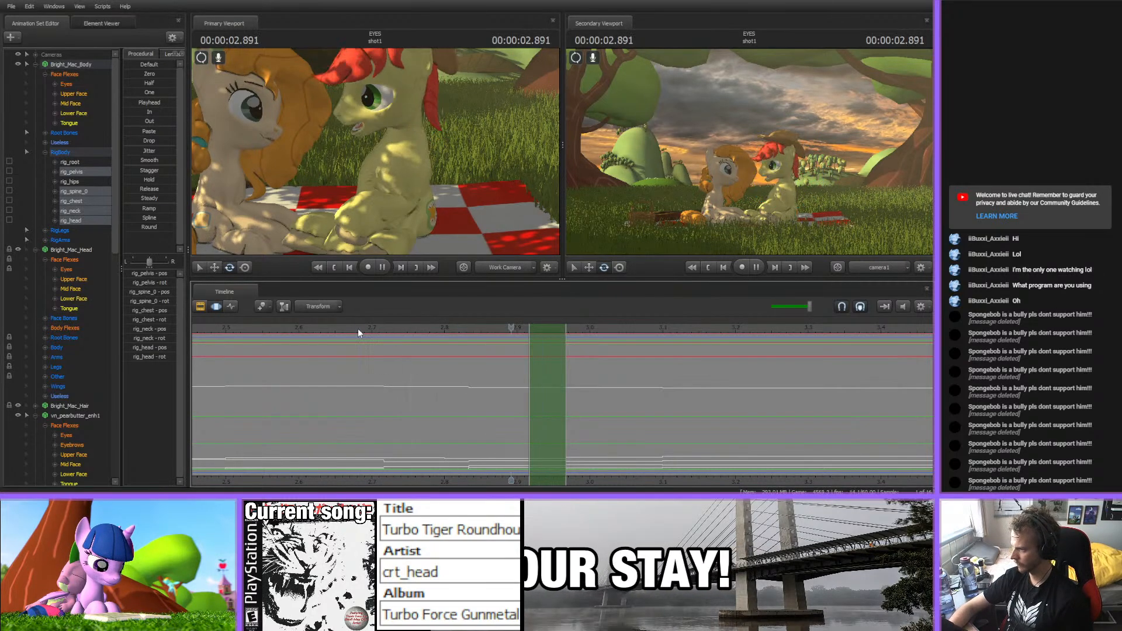
pyautogui.click(318, 326)
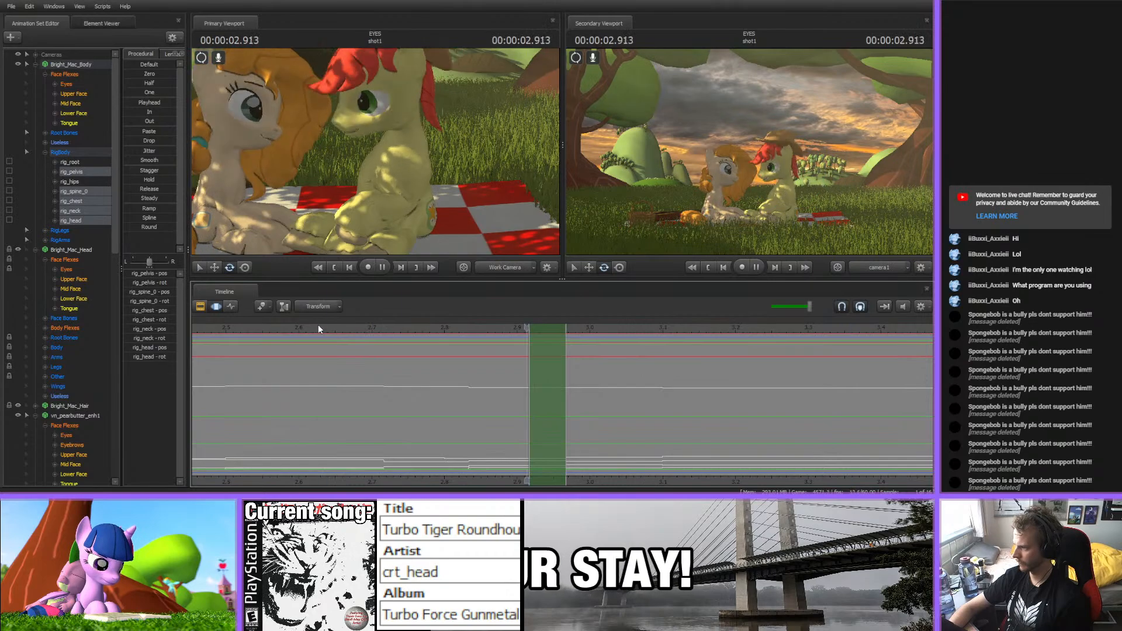
pyautogui.press('space')
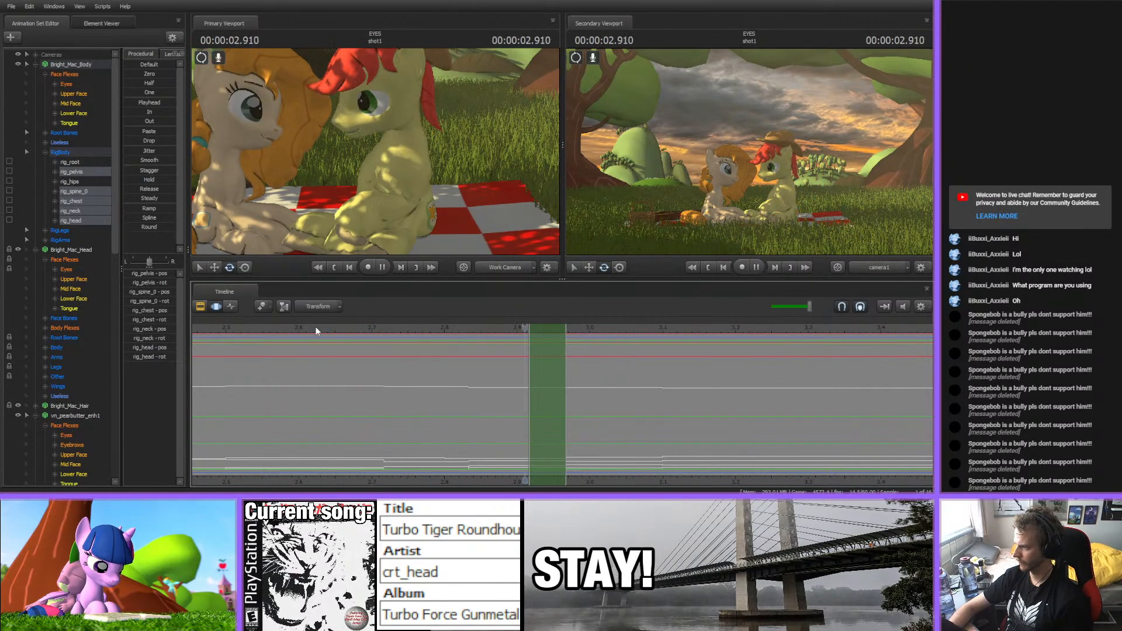
pyautogui.click(314, 328)
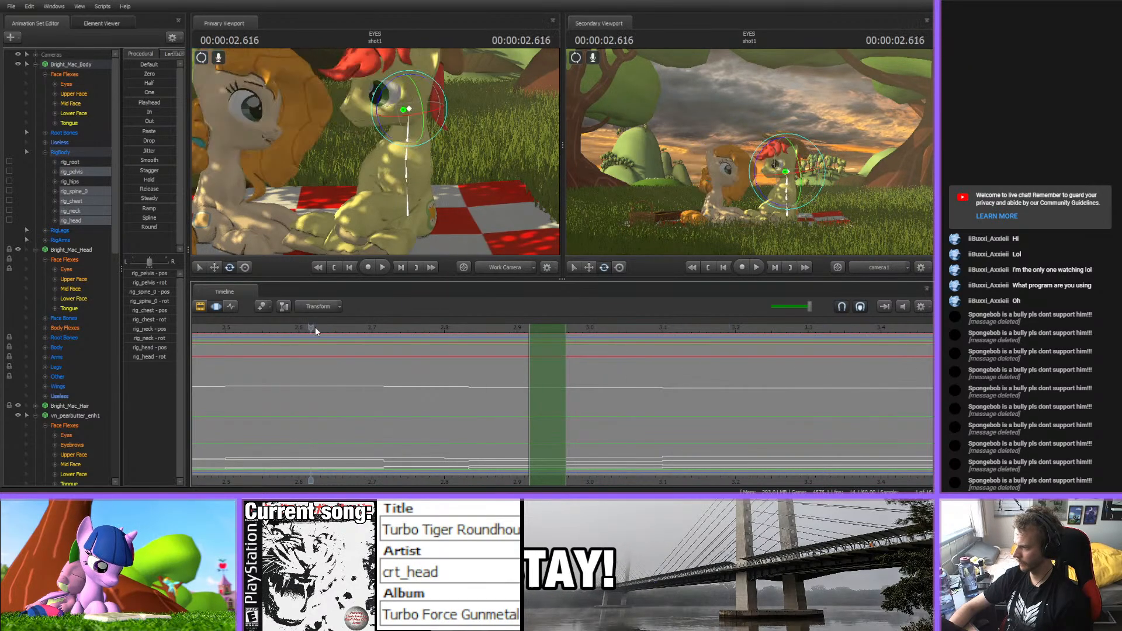
pyautogui.press('space')
pyautogui.click(317, 328)
pyautogui.press('space')
pyautogui.press('space')
# - Move the playhead to 3.500 s and make the time selection run onward from that point
pyautogui.moveTo(444, 333); pyautogui.dragTo(661, 353)
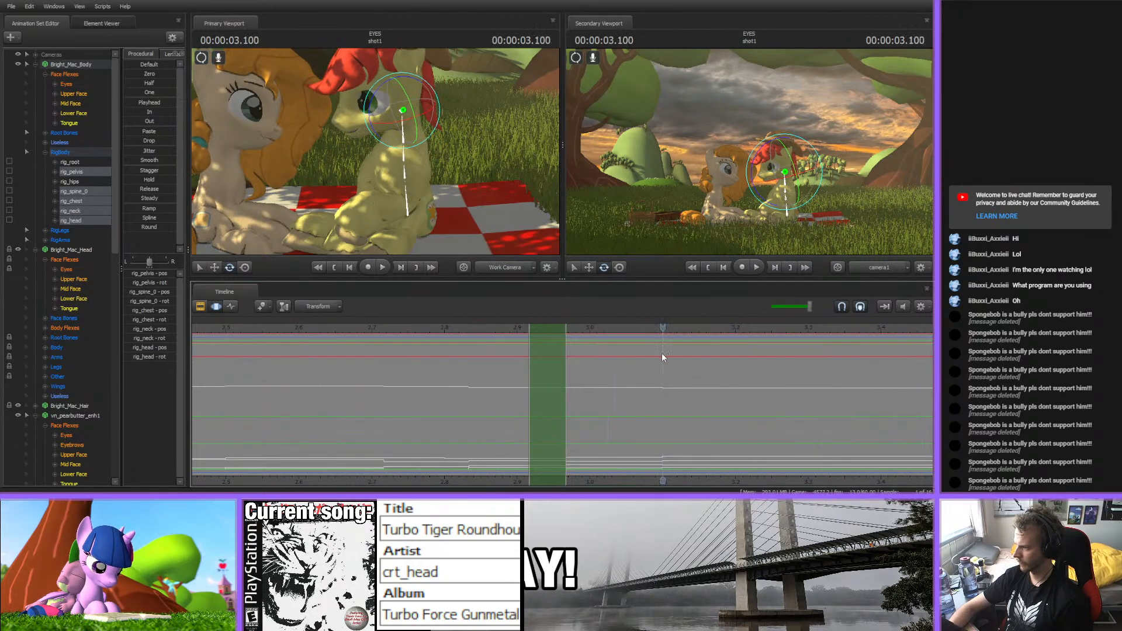
pyautogui.moveTo(634, 472); pyautogui.dragTo(427, 445, button='middle')
pyautogui.scroll(-3, 438, 433)
pyautogui.press('space')
pyautogui.moveTo(462, 332); pyautogui.dragTo(931, 346)
# - Rotate Bright Mac's rig_pelvis and rig_spine_0 for the new pose from 3.500 s onward
pyautogui.keyDown('ctrl'); pyautogui.click(408, 215); pyautogui.keyUp('ctrl')
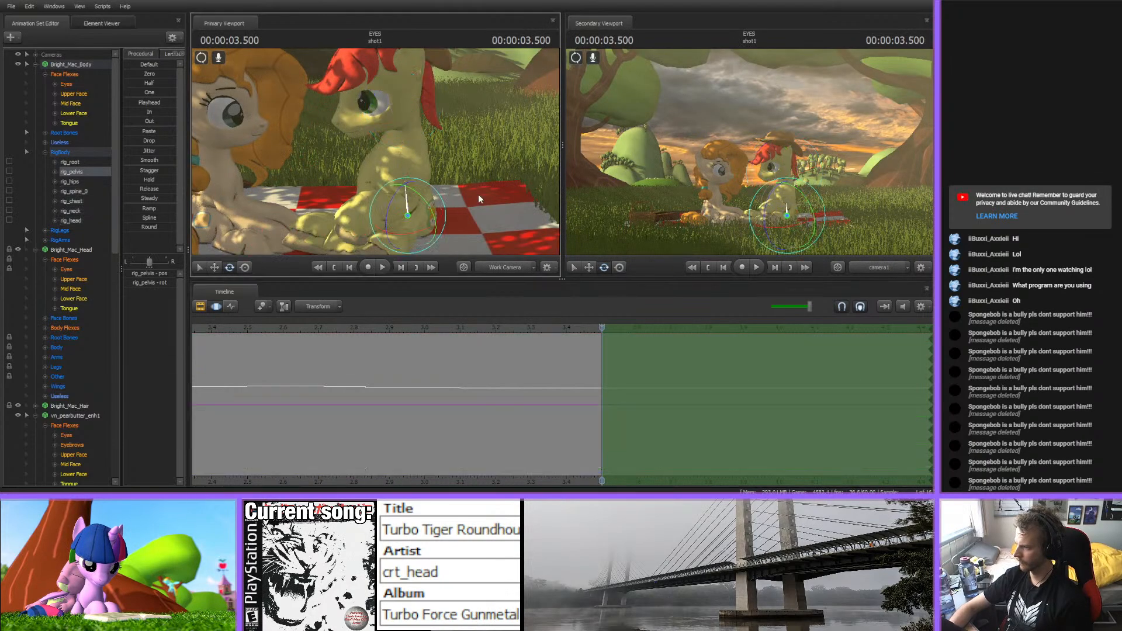
pyautogui.keyDown('alt'); pyautogui.moveTo(479, 196); pyautogui.dragTo(475, 156); pyautogui.keyUp('alt')
pyautogui.moveTo(395, 189); pyautogui.dragTo(392, 194)
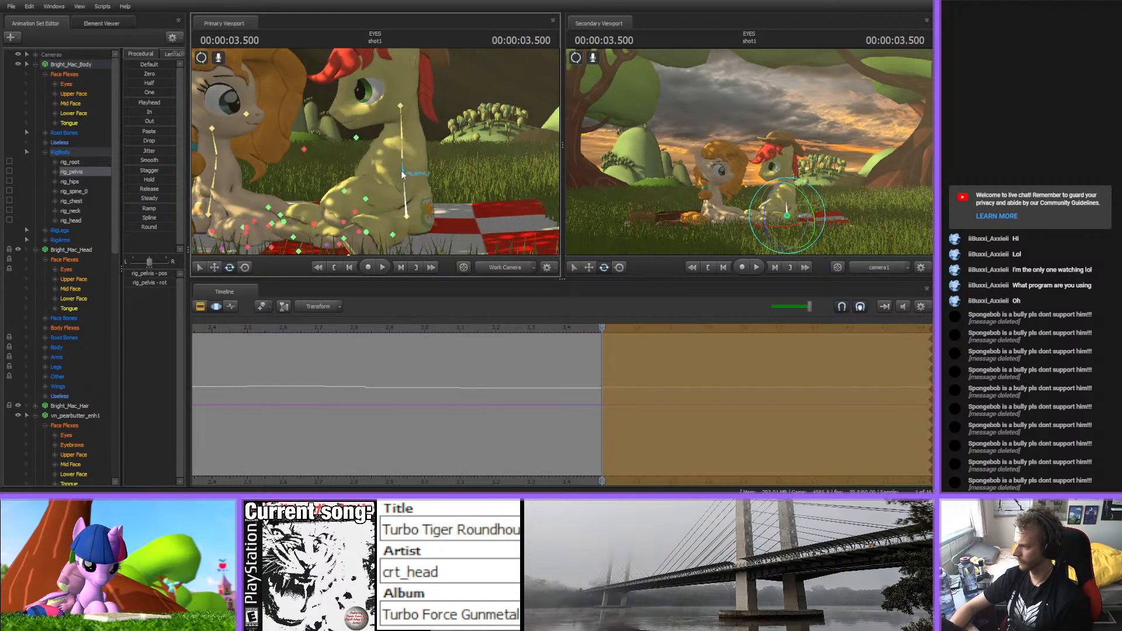
pyautogui.keyDown('ctrl'); pyautogui.click(404, 173); pyautogui.keyUp('ctrl')
pyautogui.moveTo(391, 149); pyautogui.dragTo(430, 164)
# - Adjust the upper part of the 3.500 s pose through rig_chest and rig_neck, and rotate rig_head
pyautogui.keyDown('ctrl'); pyautogui.click(402, 151); pyautogui.keyUp('ctrl')
pyautogui.keyDown('ctrl'); pyautogui.click(405, 138); pyautogui.keyUp('ctrl')
pyautogui.keyDown('ctrl'); pyautogui.click(408, 106); pyautogui.keyUp('ctrl')
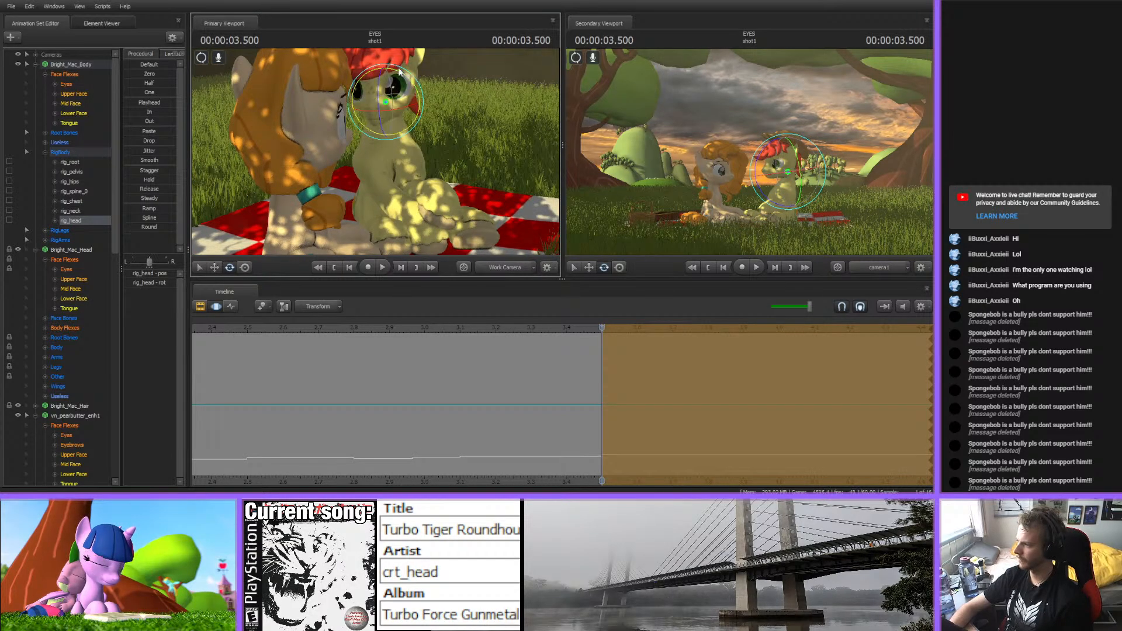
pyautogui.moveTo(401, 75); pyautogui.dragTo(386, 97)
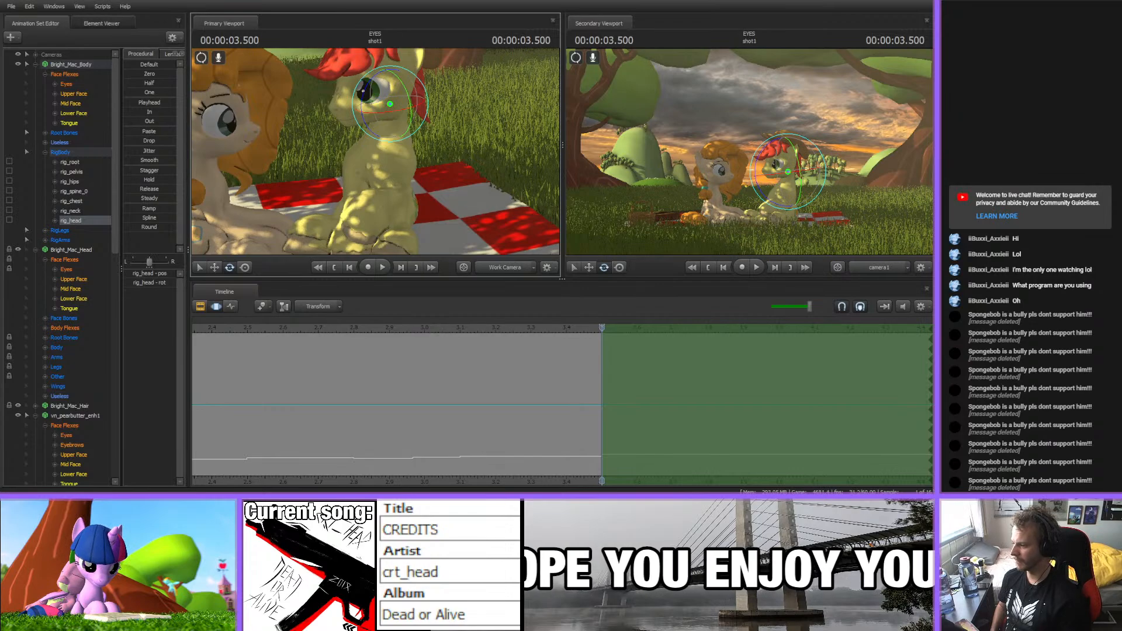
# - Play the shot from 3.500 s, then return to 3.500 s and adjust Bright Mac's rig_neck for that pose
pyautogui.moveTo(491, 410); pyautogui.dragTo(424, 478, button='middle')
pyautogui.scroll(-3, 424, 478)
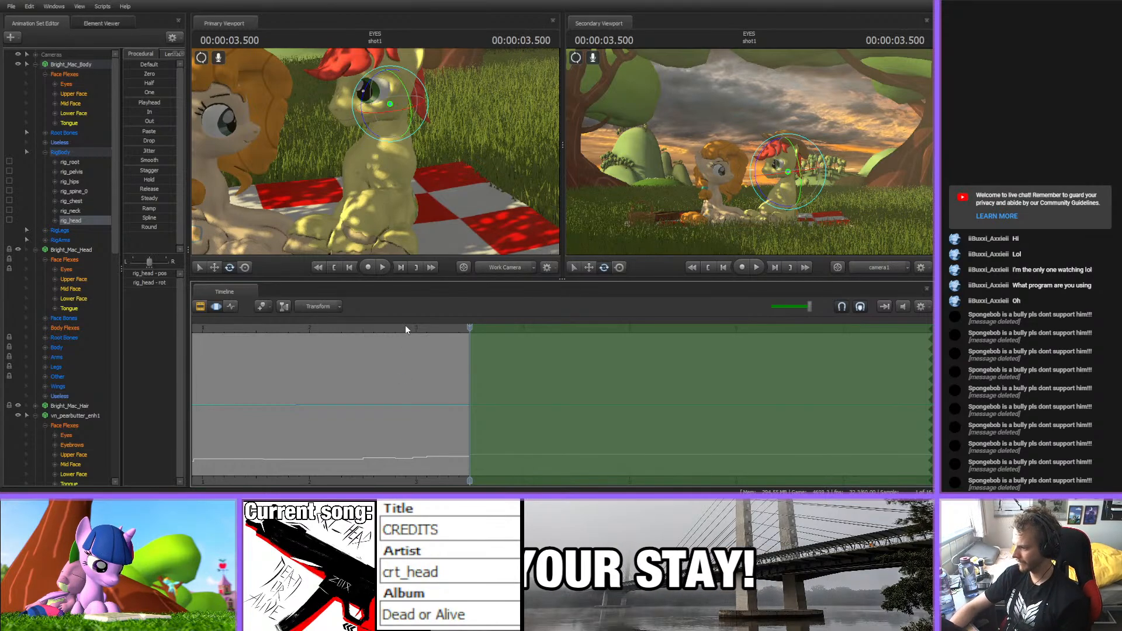
pyautogui.press('space')
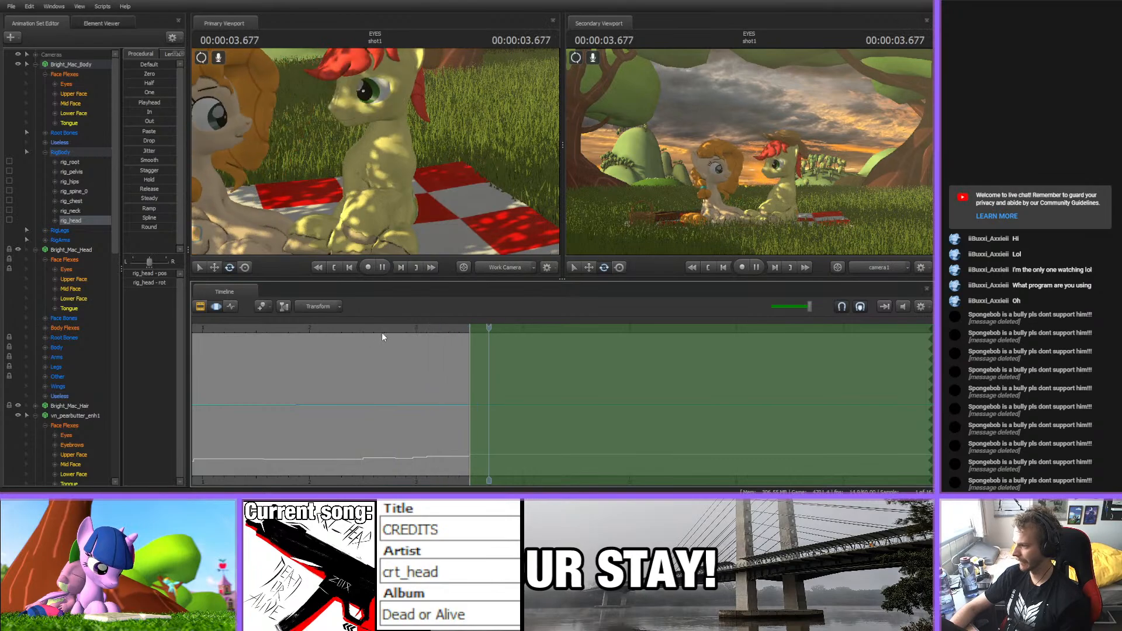
pyautogui.click(498, 332)
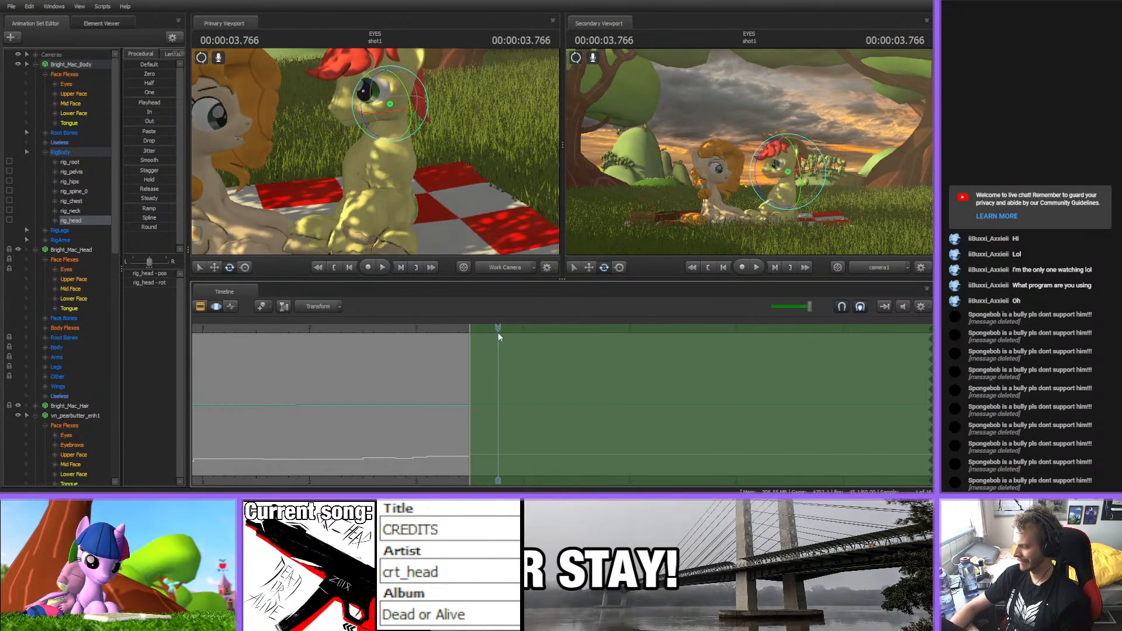
pyautogui.moveTo(501, 327); pyautogui.dragTo(469, 327)
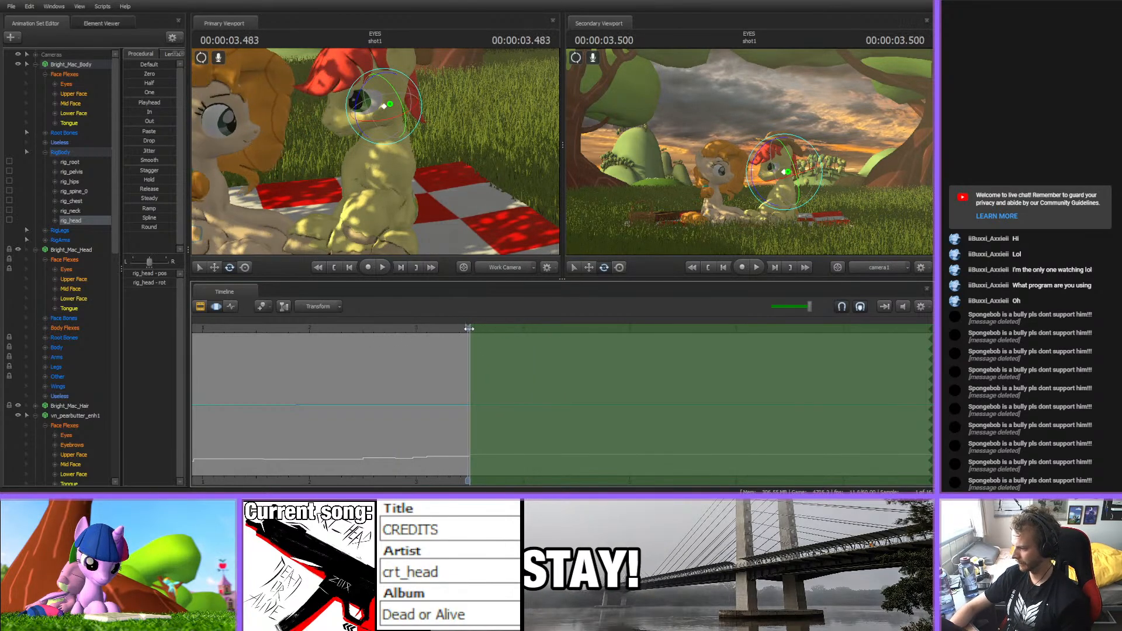
pyautogui.click(389, 133)
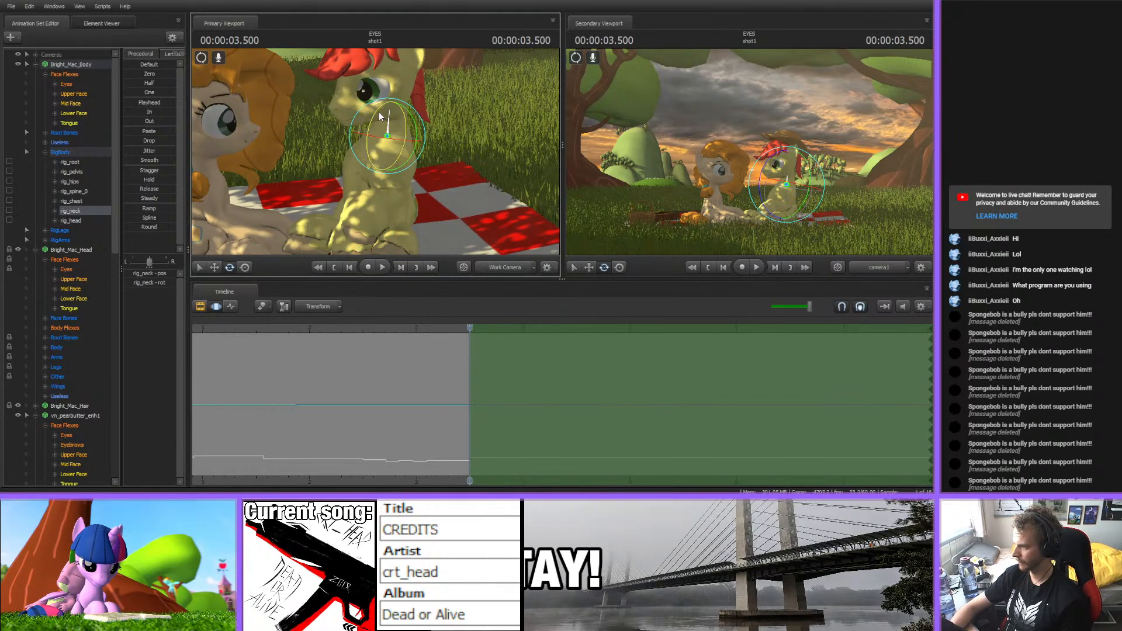
pyautogui.press('Return')
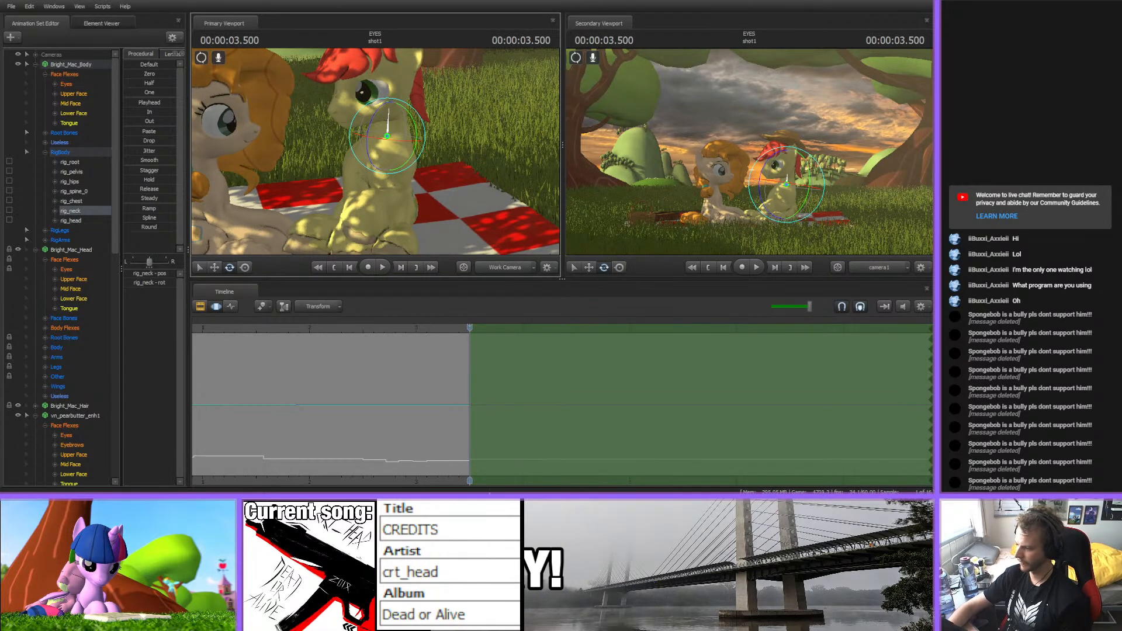
# - Play the shot from about 2.8 s, then move the playhead and the start of the time selection to 4.016 s
pyautogui.scroll(3, 550, 421)
pyautogui.click(295, 327)
pyautogui.press('space')
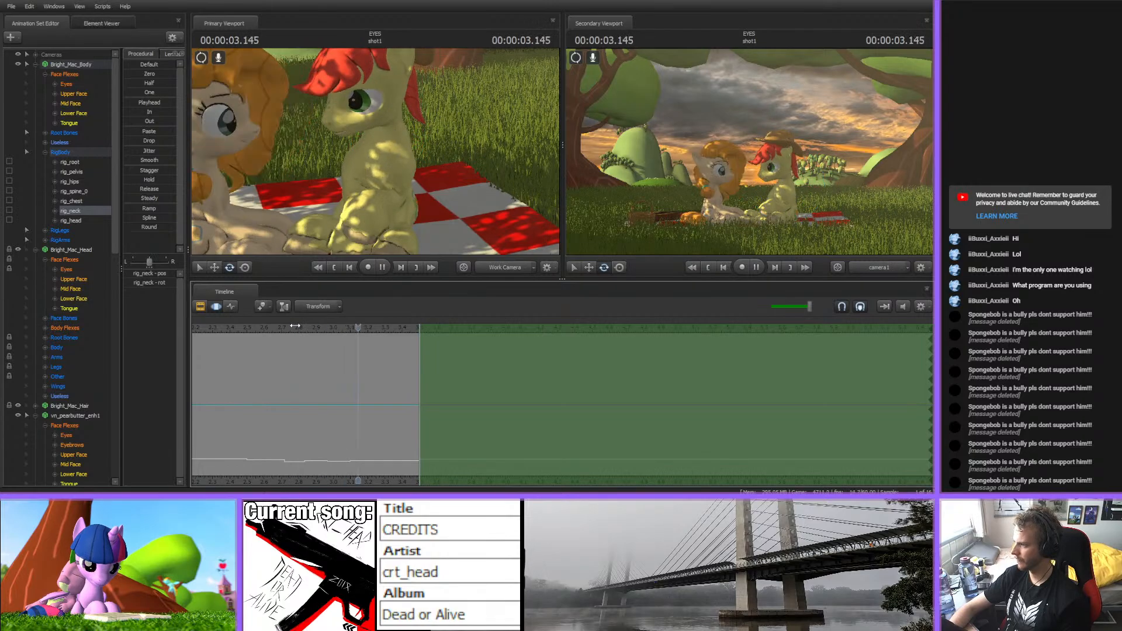
pyautogui.press('space')
pyautogui.click(385, 328)
pyautogui.moveTo(385, 329); pyautogui.dragTo(516, 339)
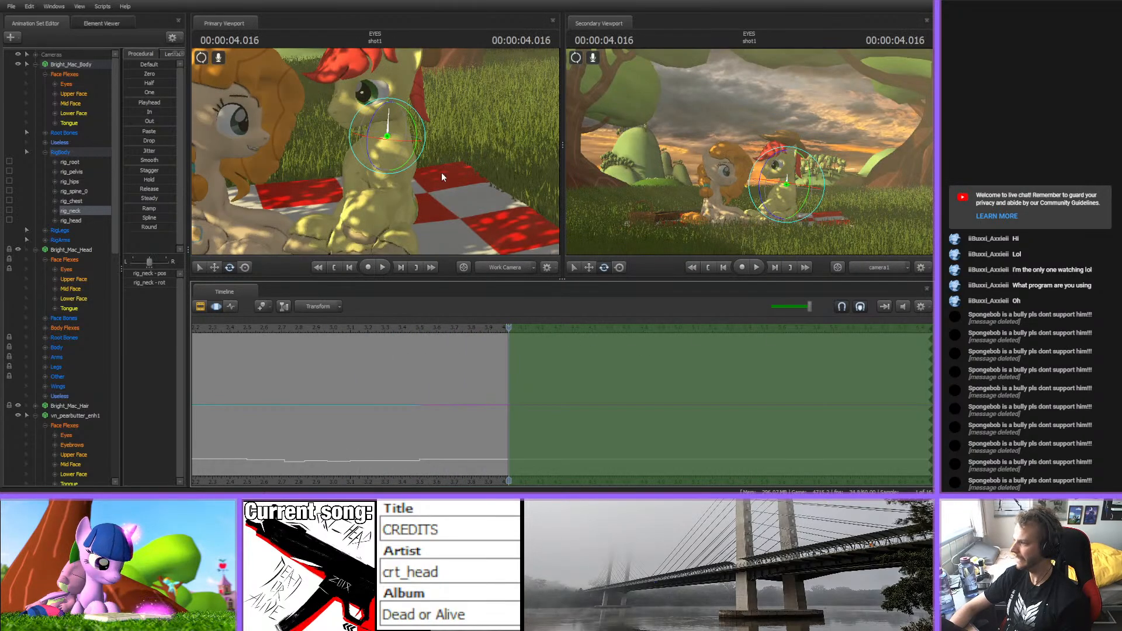
# - Rotate Bright Mac's rig_pelvis, rig_neck and rig_head slightly for a new pose from 4.016 s onward
pyautogui.keyDown('alt'); pyautogui.moveTo(476, 173); pyautogui.dragTo(469, 134); pyautogui.keyUp('alt')
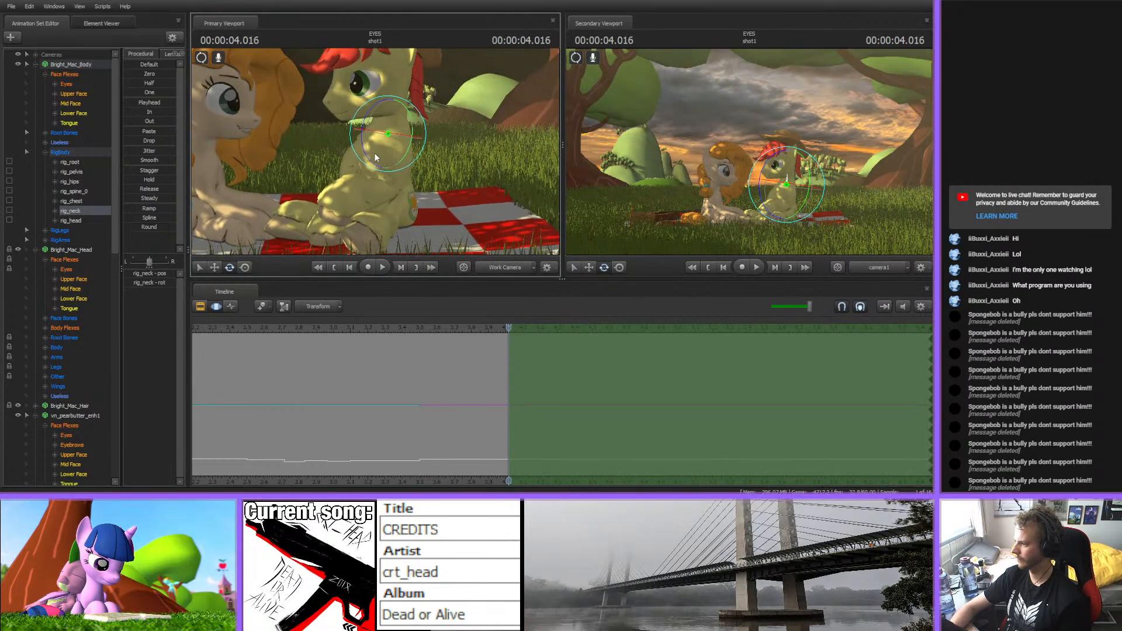
pyautogui.keyDown('ctrl'); pyautogui.click(388, 210); pyautogui.keyUp('ctrl')
pyautogui.moveTo(382, 182); pyautogui.dragTo(381, 180)
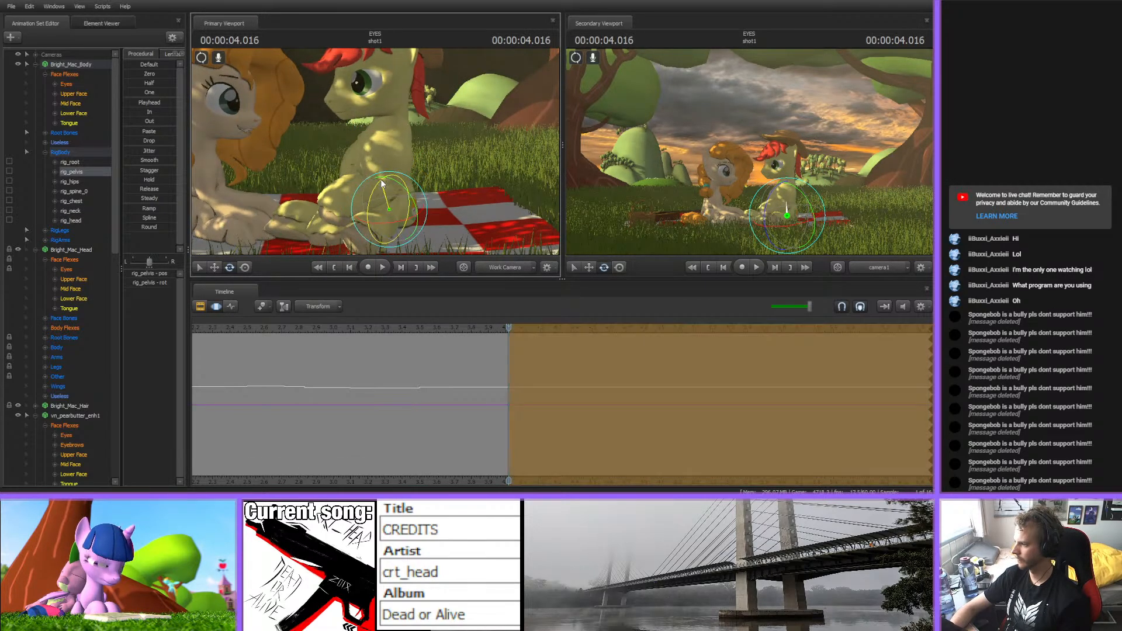
pyautogui.keyDown('ctrl'); pyautogui.click(389, 135); pyautogui.keyUp('ctrl')
pyautogui.keyDown('ctrl'); pyautogui.click(381, 113); pyautogui.keyUp('ctrl')
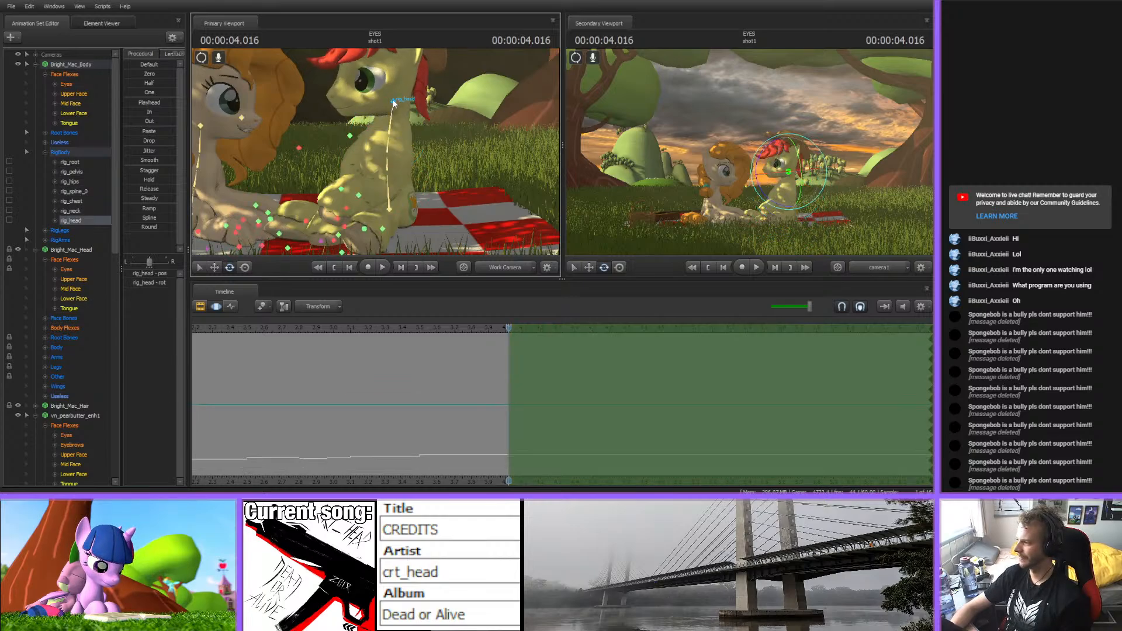
pyautogui.keyDown('ctrl'); pyautogui.click(363, 88); pyautogui.keyUp('ctrl')
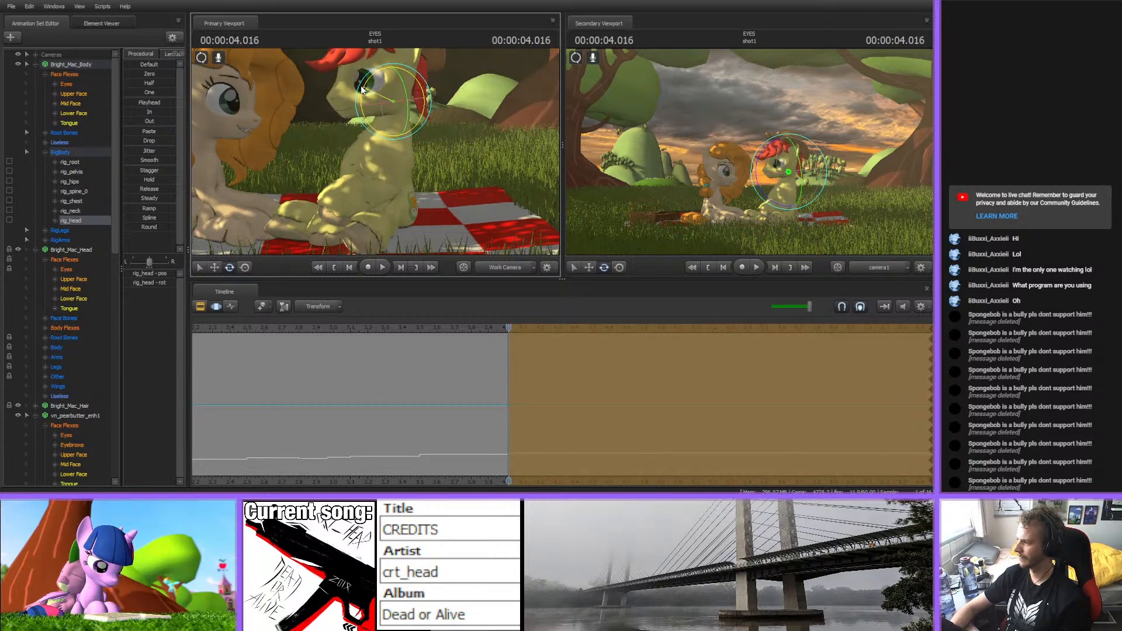
pyautogui.moveTo(362, 88); pyautogui.dragTo(360, 81)
pyautogui.press('Return')
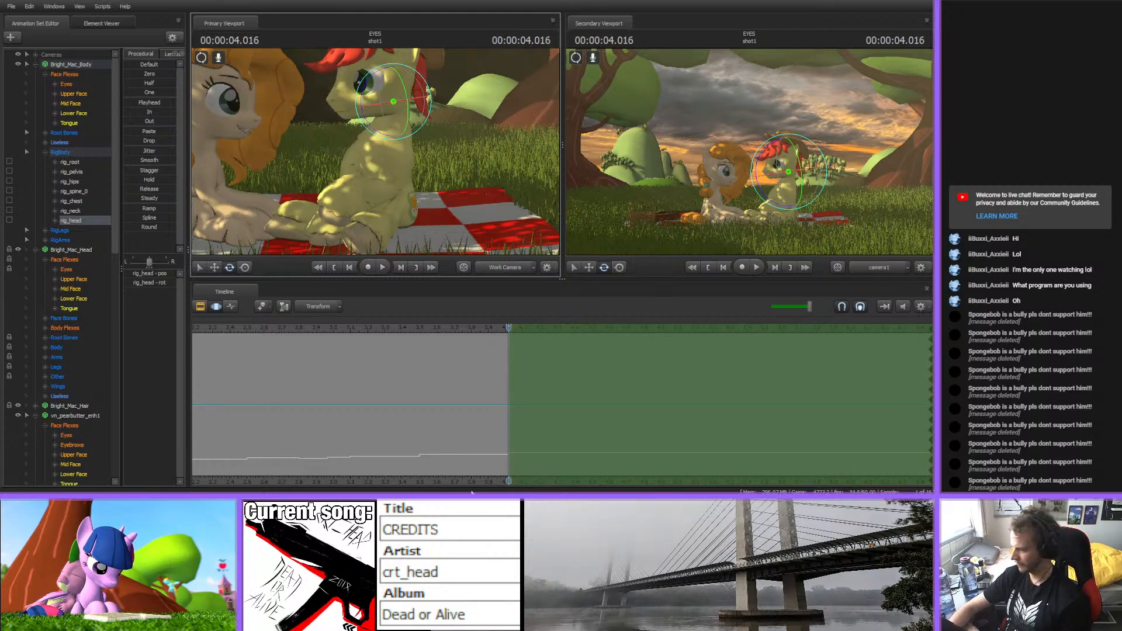
# - Play the shot through the 4.016 s pose, and again from 0.000 s, to check the movement
pyautogui.press('space')
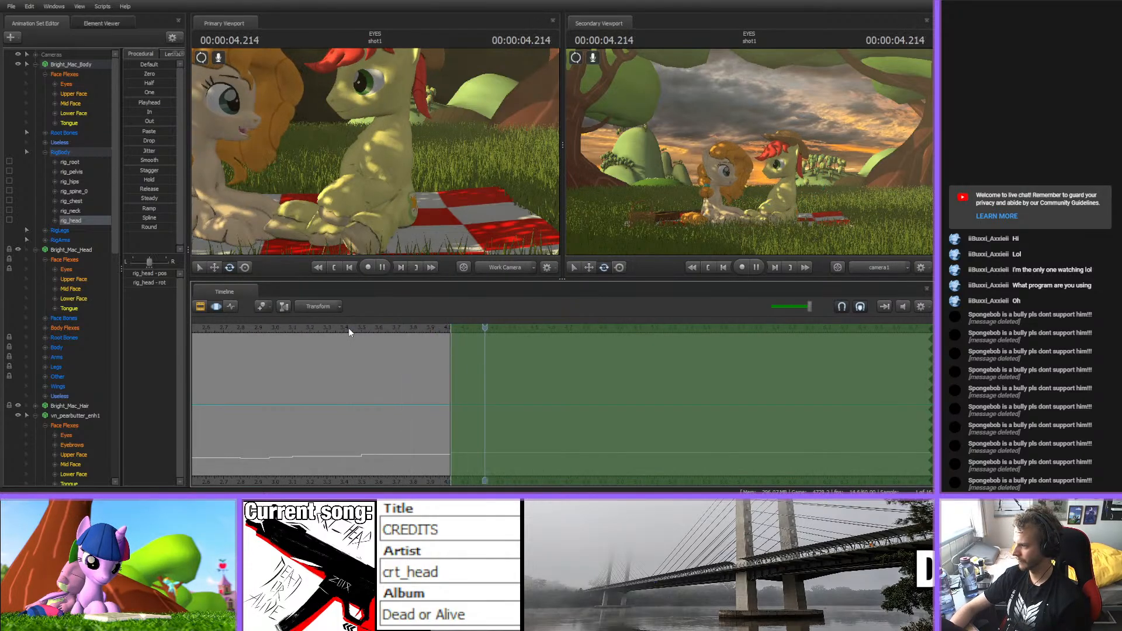
pyautogui.press('space')
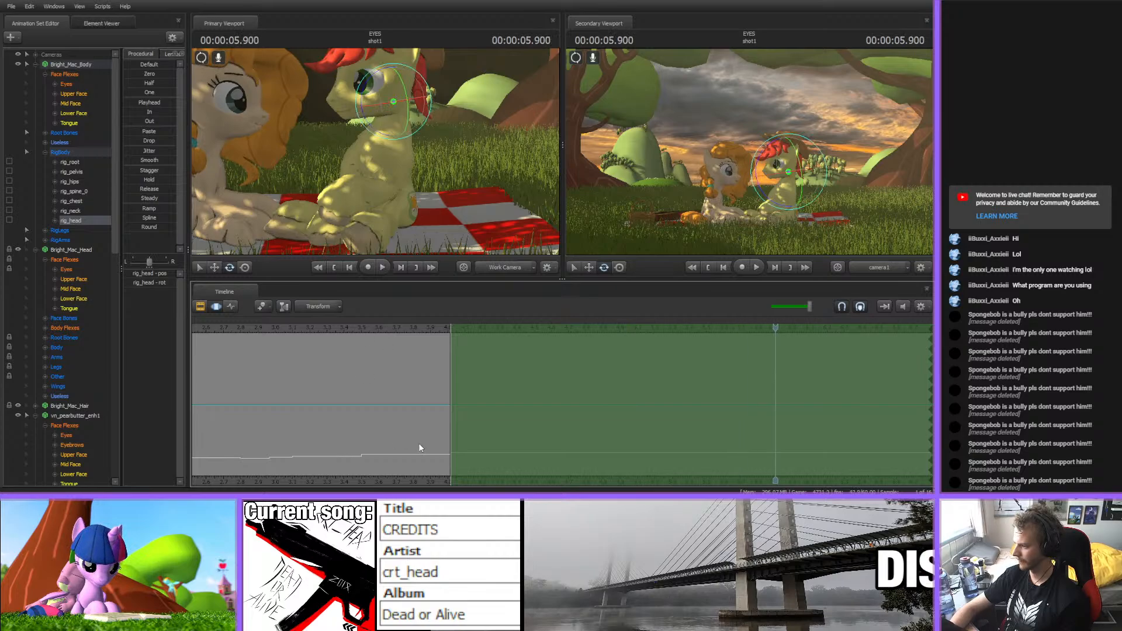
pyautogui.scroll(-2, 420, 448)
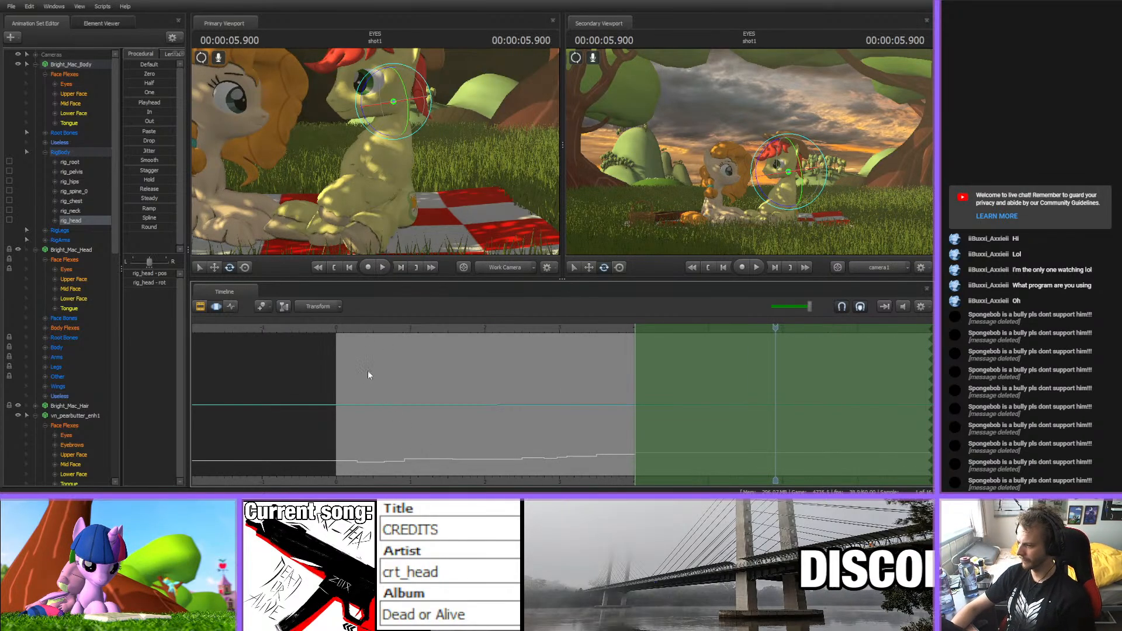
pyautogui.click(337, 329)
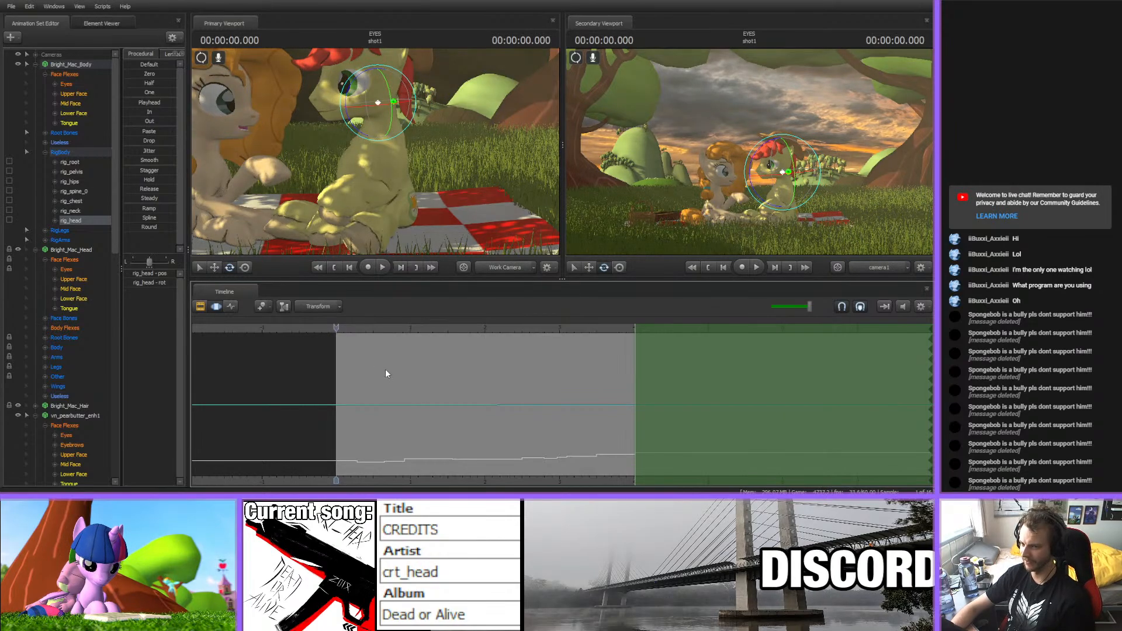
pyautogui.press('space')
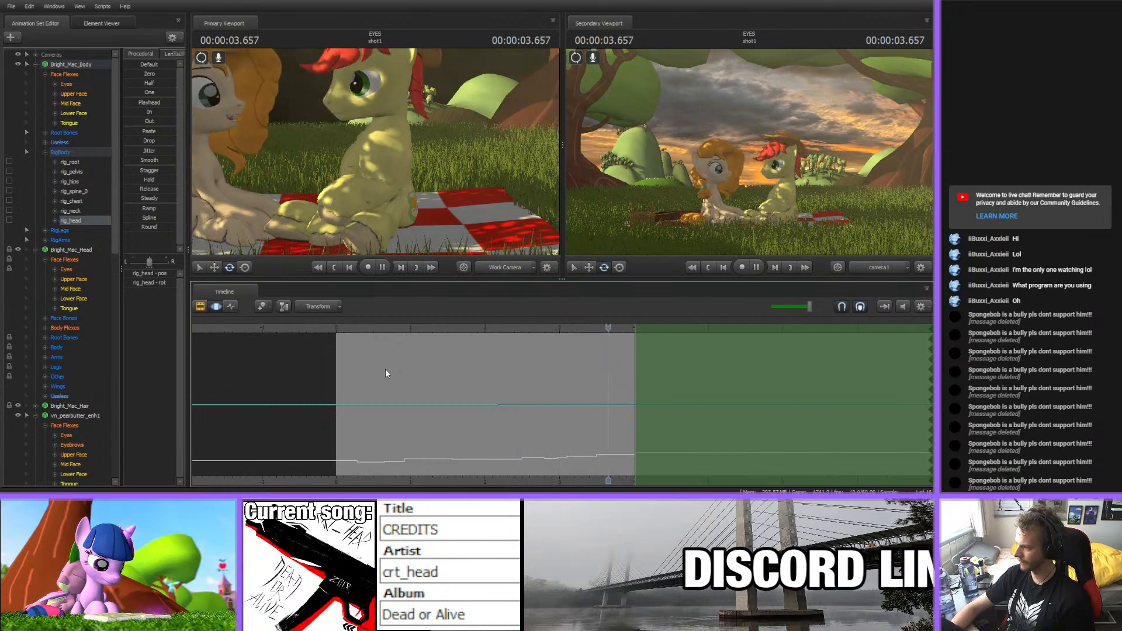
pyautogui.press('space')
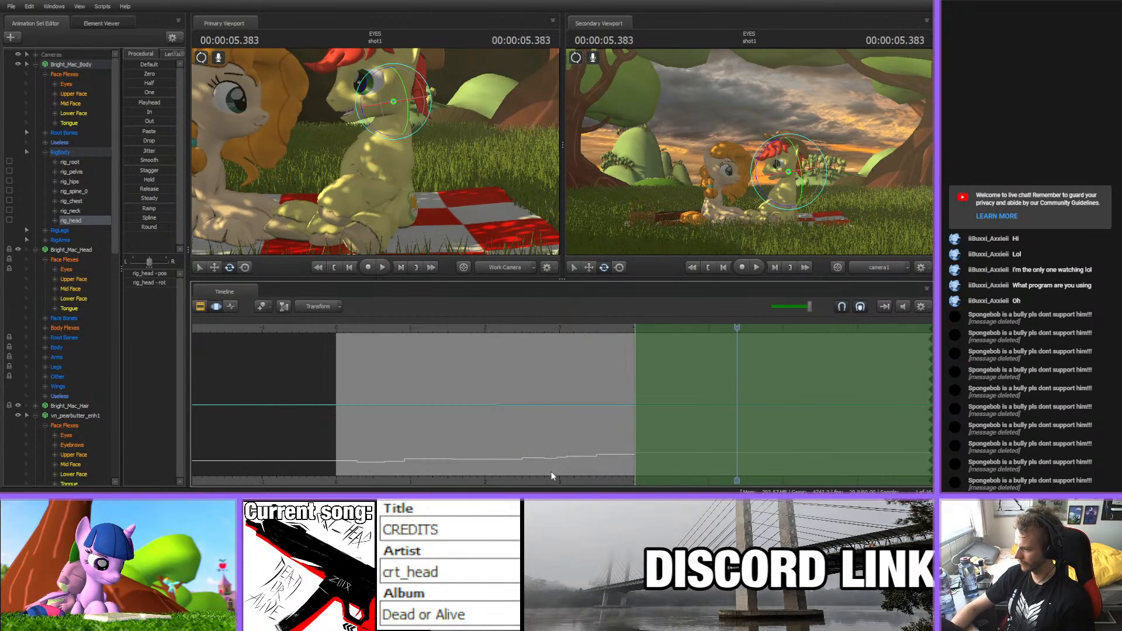
# - Start the time selection at 5.200 s and pose Bright Mac's body there through rig_pelvis, rig_spine_0 and rig_neck
pyautogui.moveTo(571, 459); pyautogui.dragTo(406, 431, button='middle')
pyautogui.click(559, 333)
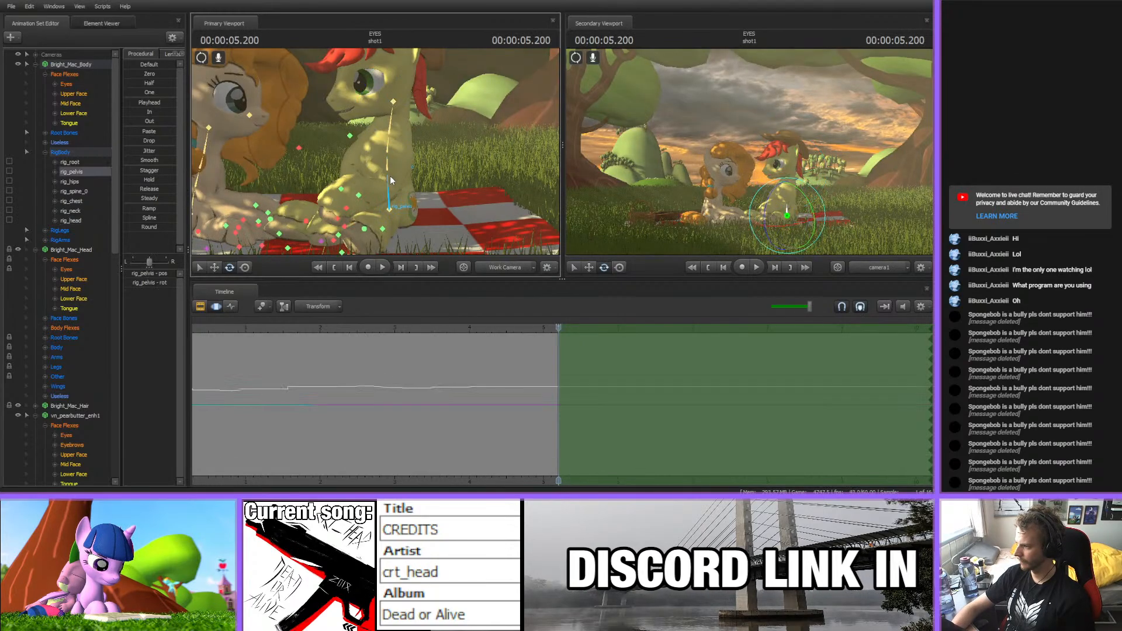
pyautogui.click(386, 181)
pyautogui.click(374, 132)
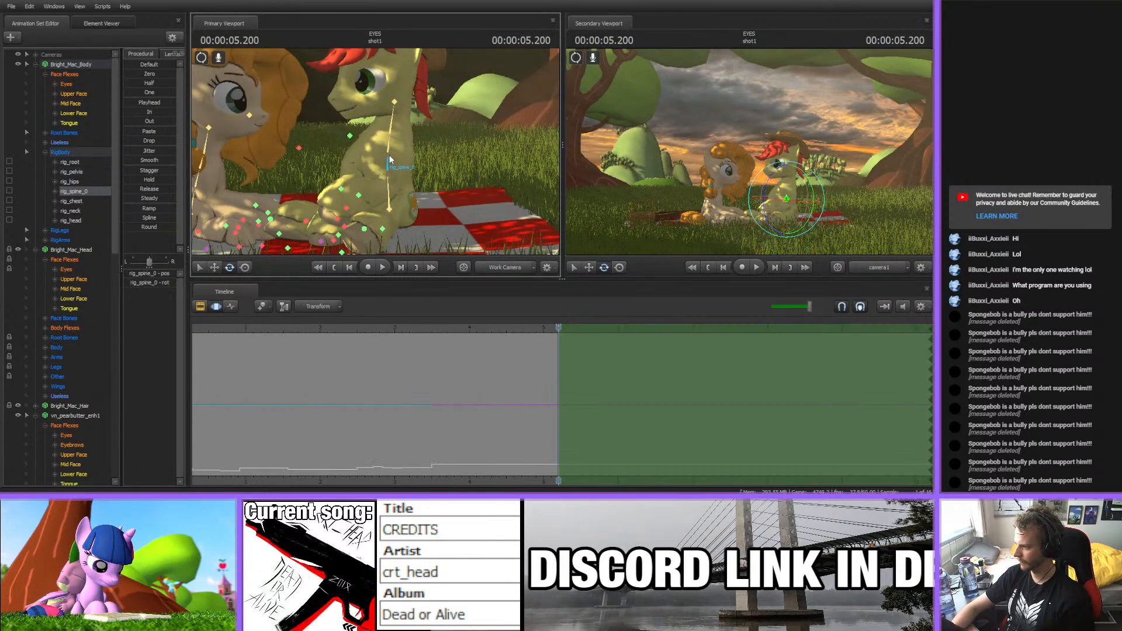
pyautogui.click(381, 107)
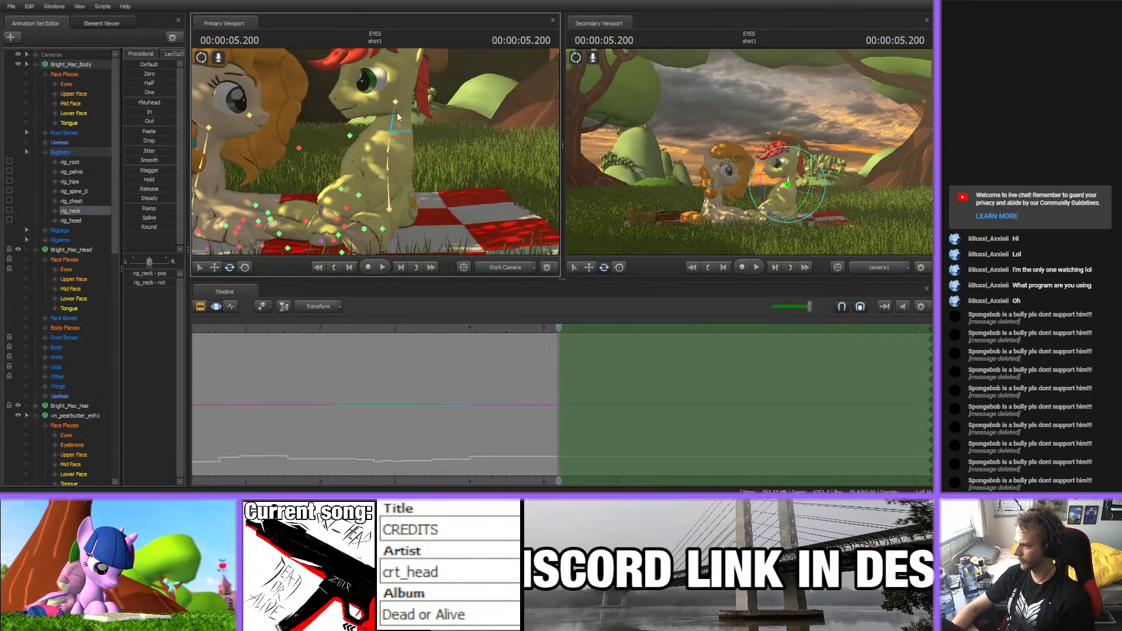
pyautogui.moveTo(380, 107); pyautogui.dragTo(382, 107)
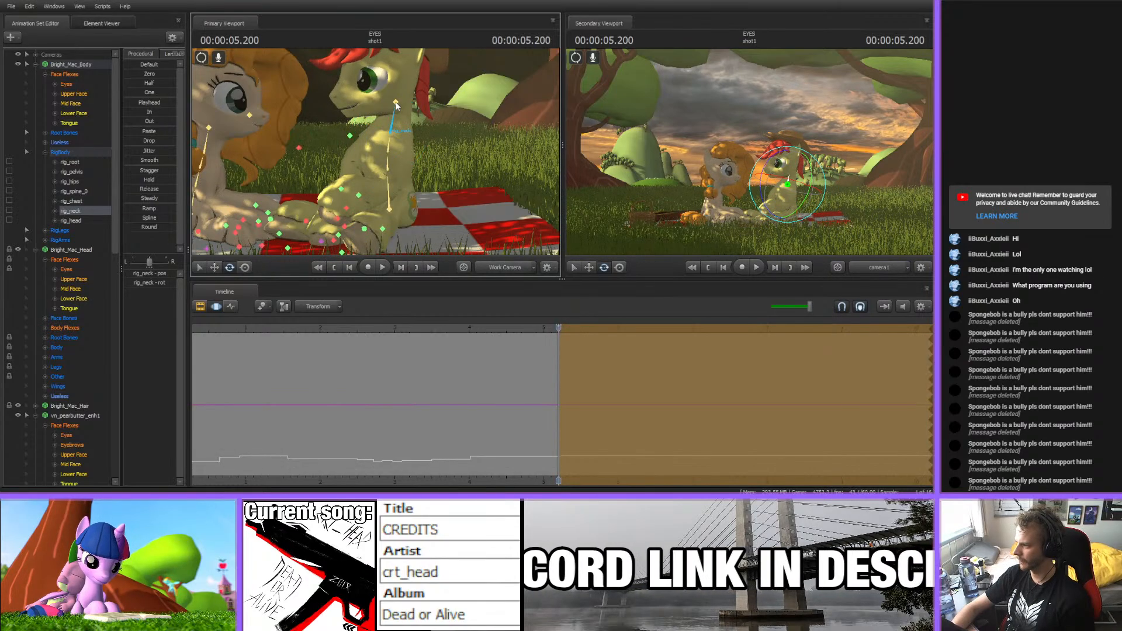
# - Rotate Bright Mac's rig_head toward the other pony for the 5.200 s pose and apply the change
pyautogui.keyDown('ctrl'); pyautogui.click(398, 106); pyautogui.keyUp('ctrl')
pyautogui.click(397, 103)
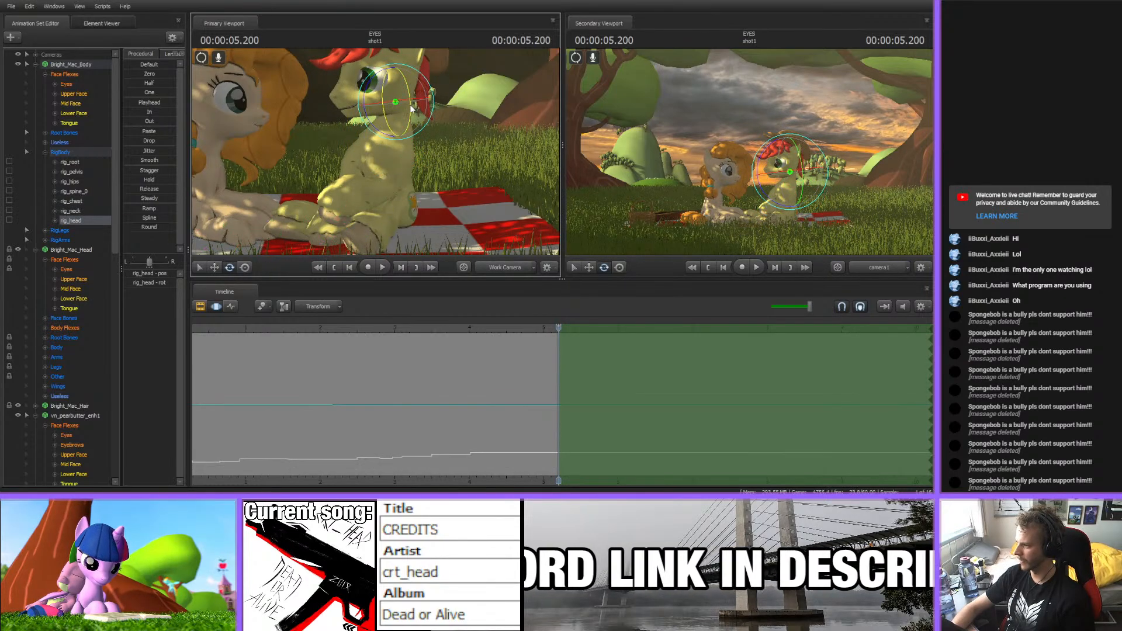
pyautogui.keyDown('alt'); pyautogui.moveTo(401, 155); pyautogui.dragTo(336, 128); pyautogui.keyUp('alt')
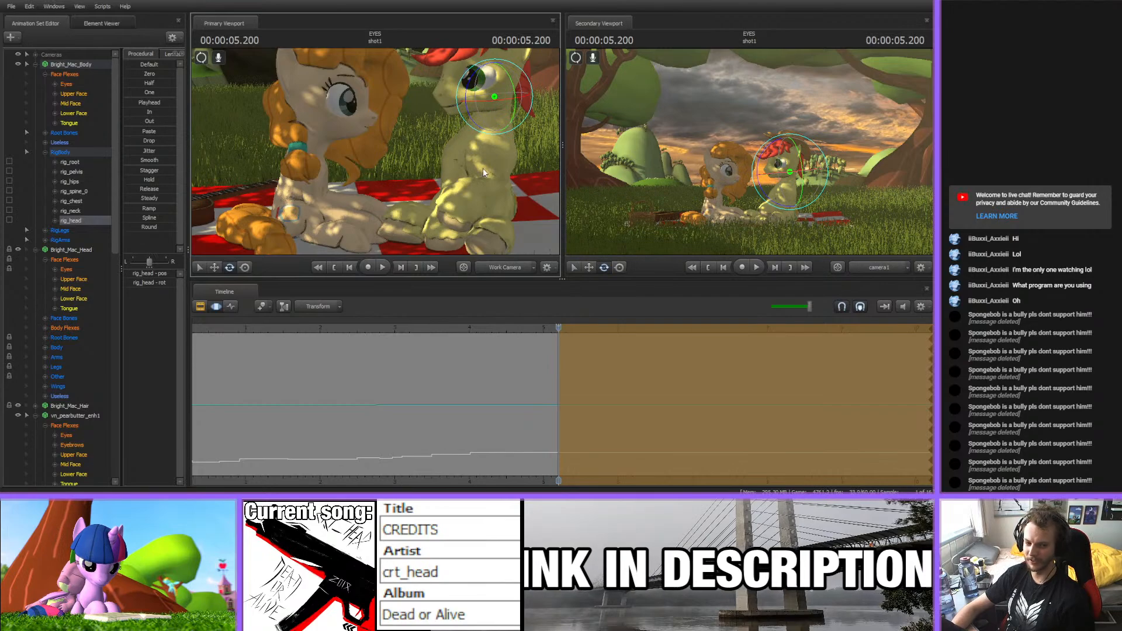
pyautogui.moveTo(373, 179); pyautogui.dragTo(375, 150)
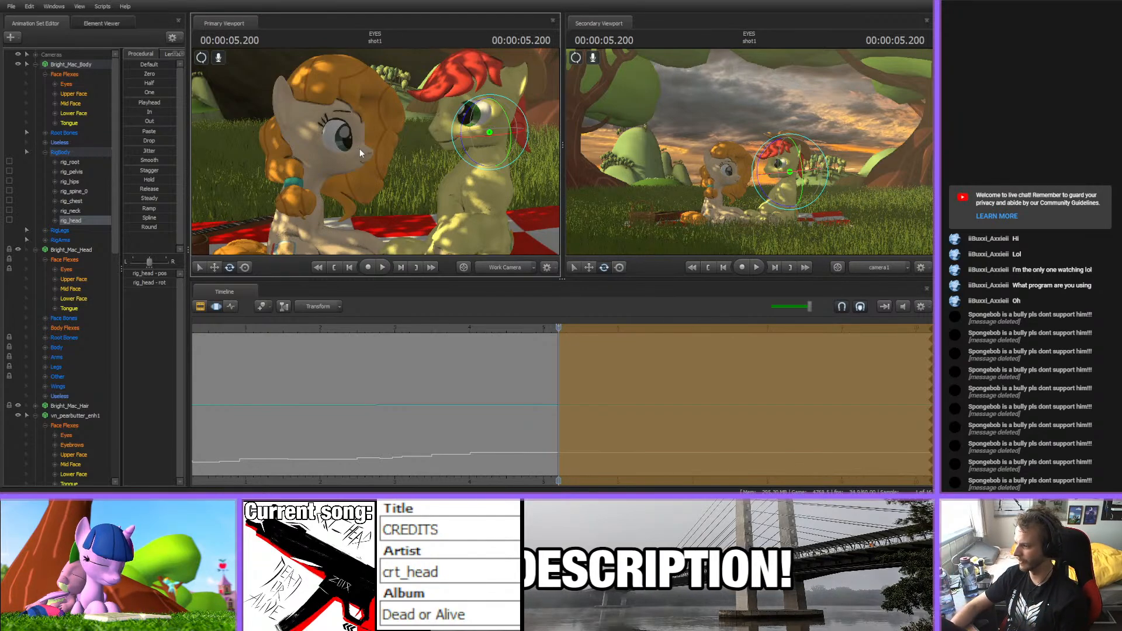
pyautogui.moveTo(528, 480); pyautogui.dragTo(435, 361, button='middle')
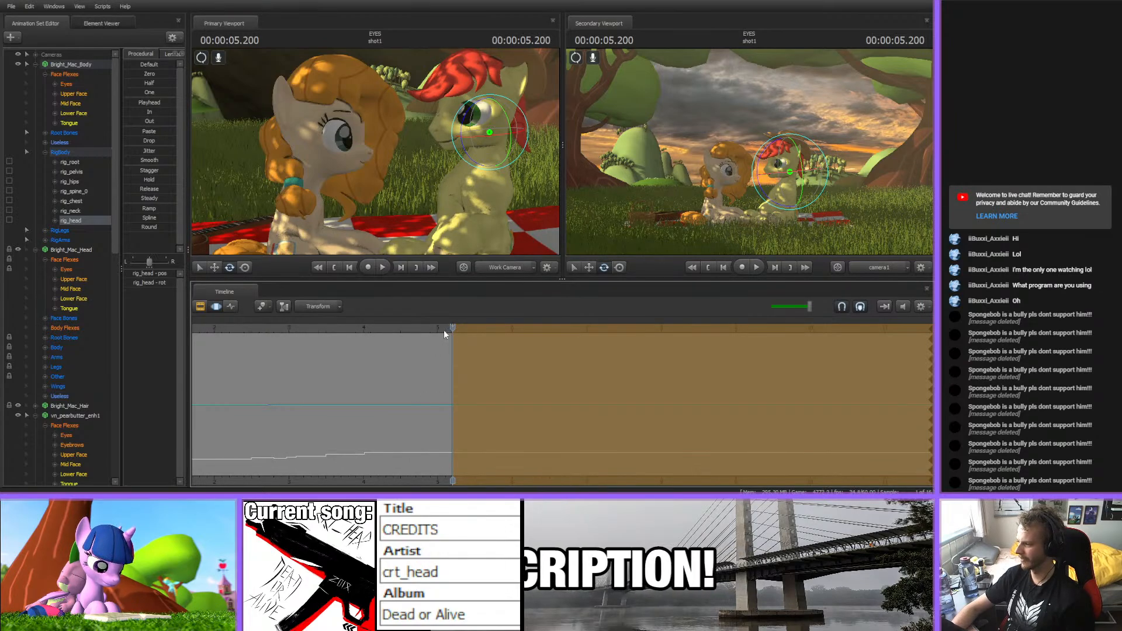
pyautogui.click(477, 414)
# - Play the shot from about 3.6 s and again from about 2.5 s to check the 5.200 s pose
pyautogui.click(378, 327)
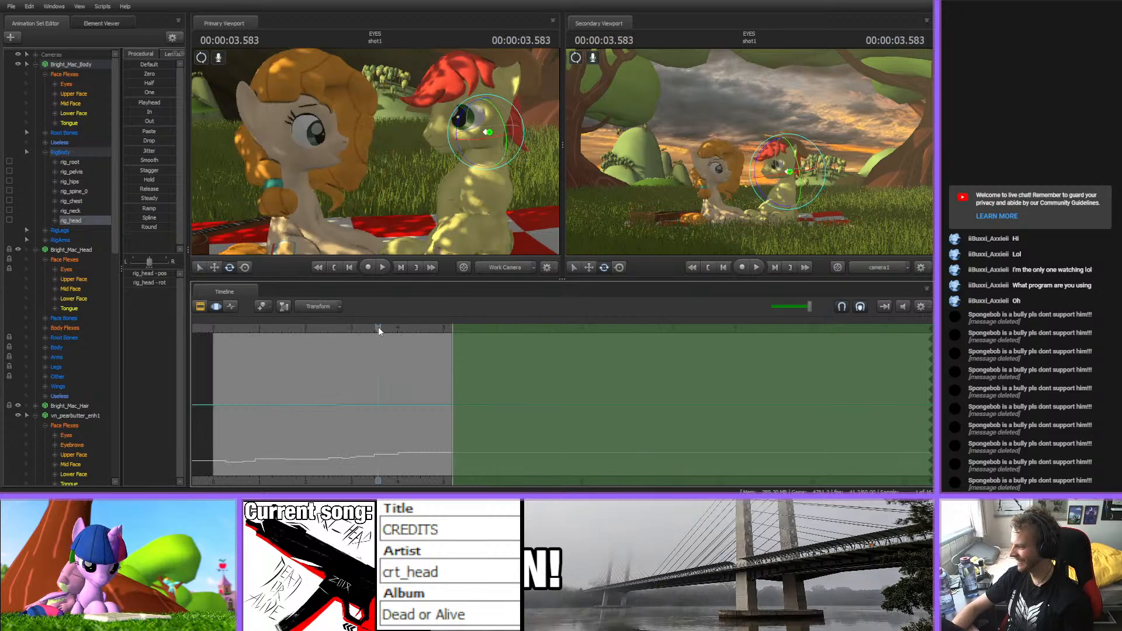
pyautogui.press('space')
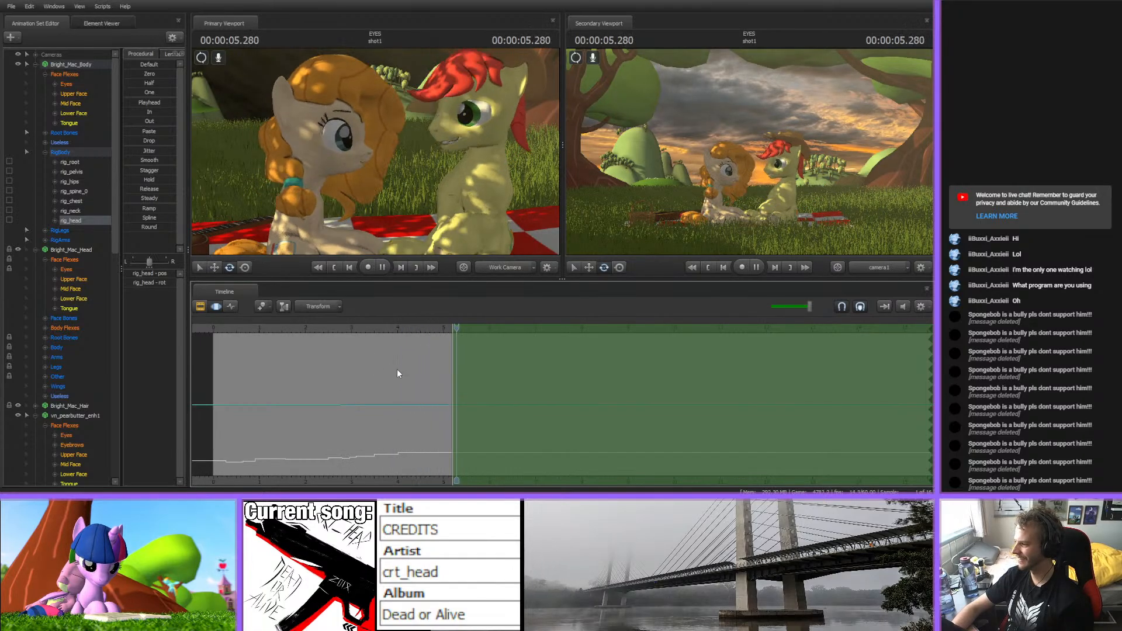
pyautogui.click(330, 328)
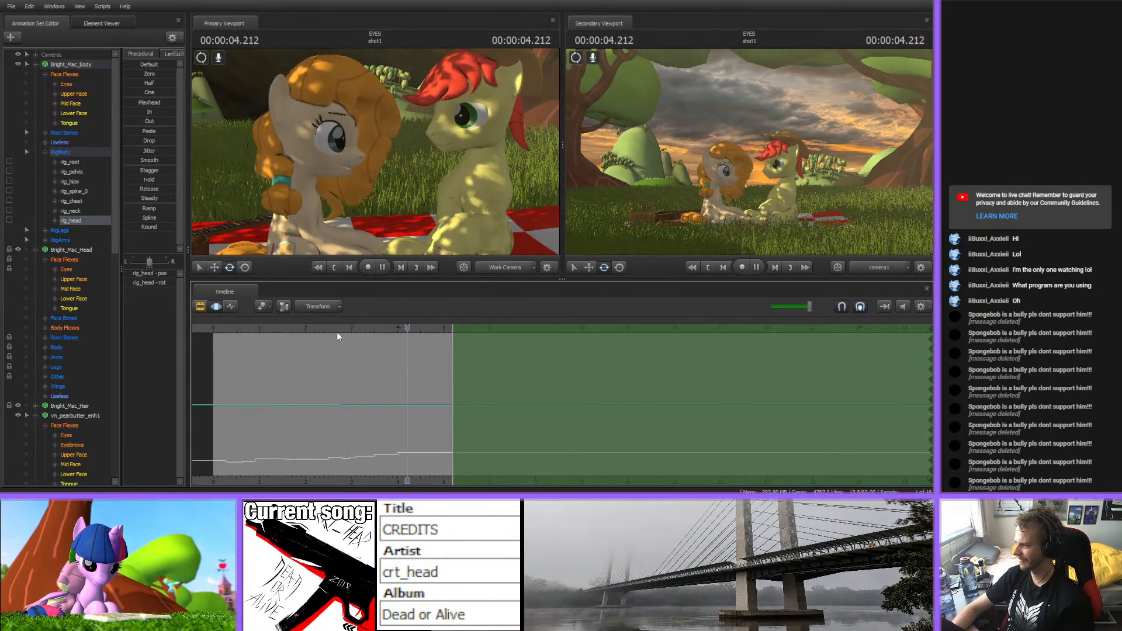
pyautogui.press('space')
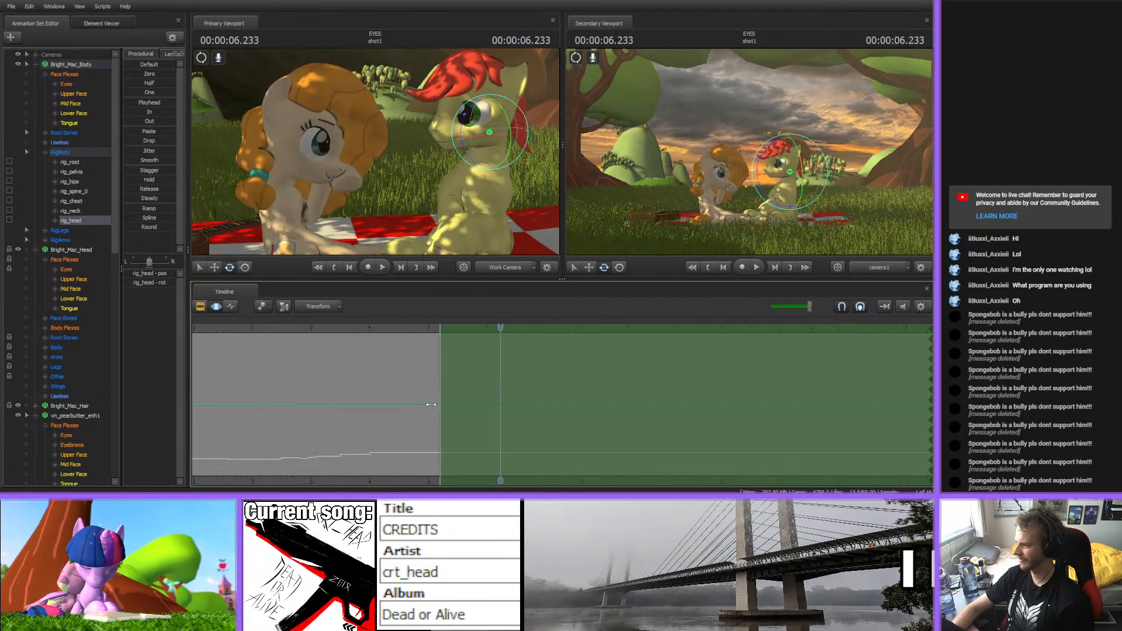
# - Start the time selection at 5.600 s and pose Bright Mac there through rig_spine_0, rig_chest, rig_neck and rig_head
pyautogui.moveTo(388, 329); pyautogui.dragTo(430, 332)
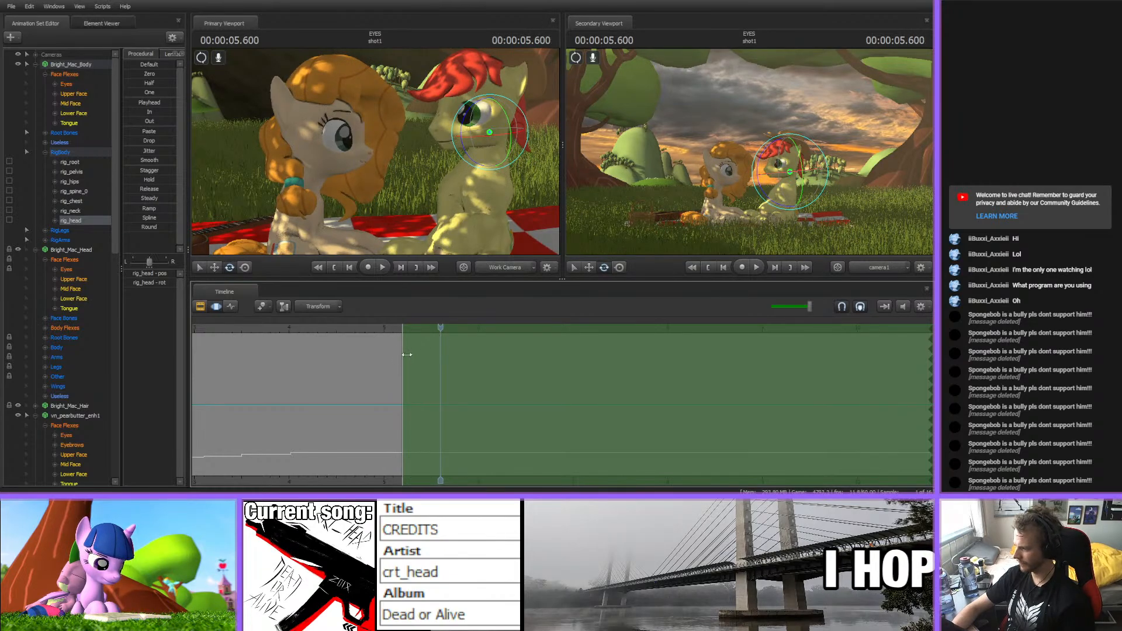
pyautogui.moveTo(406, 353); pyautogui.dragTo(443, 353)
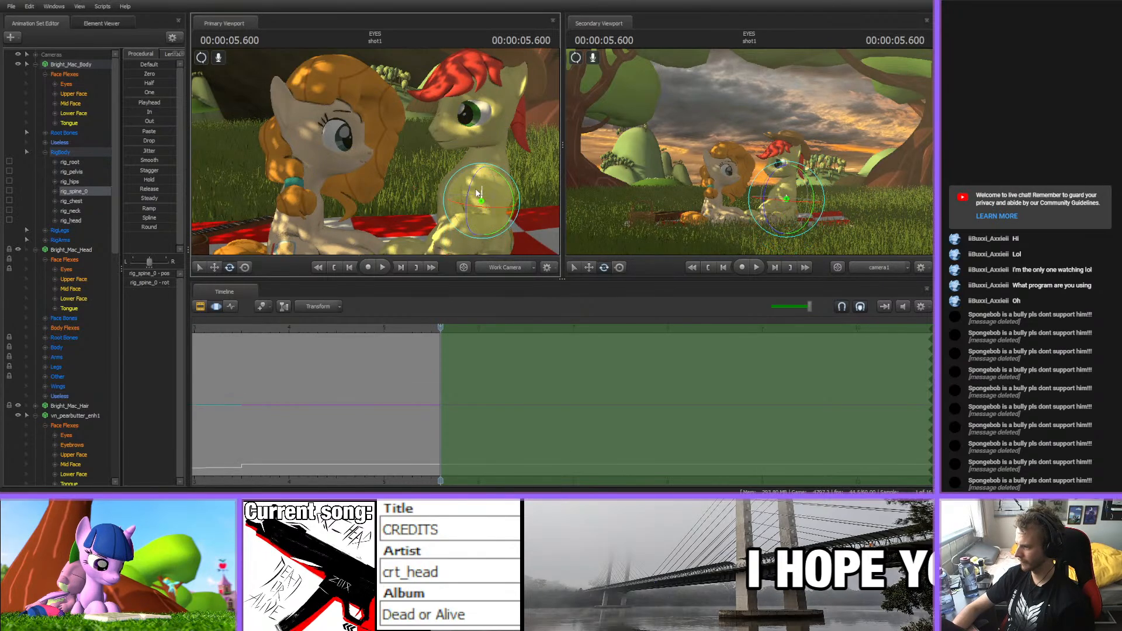
pyautogui.click(472, 186)
pyautogui.click(475, 165)
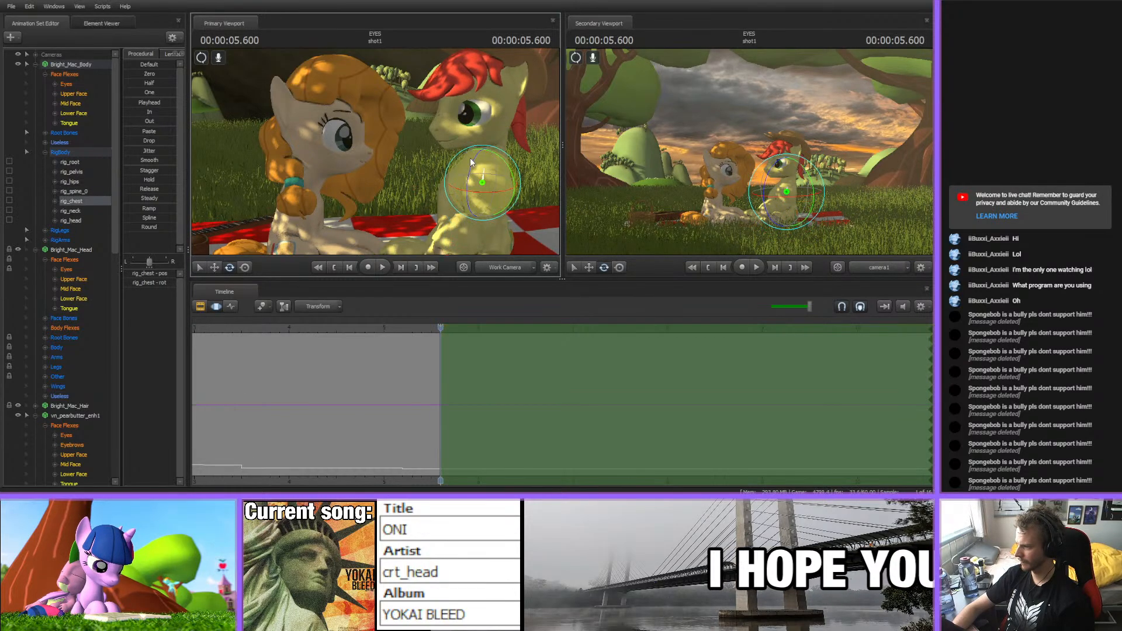
pyautogui.click(494, 133)
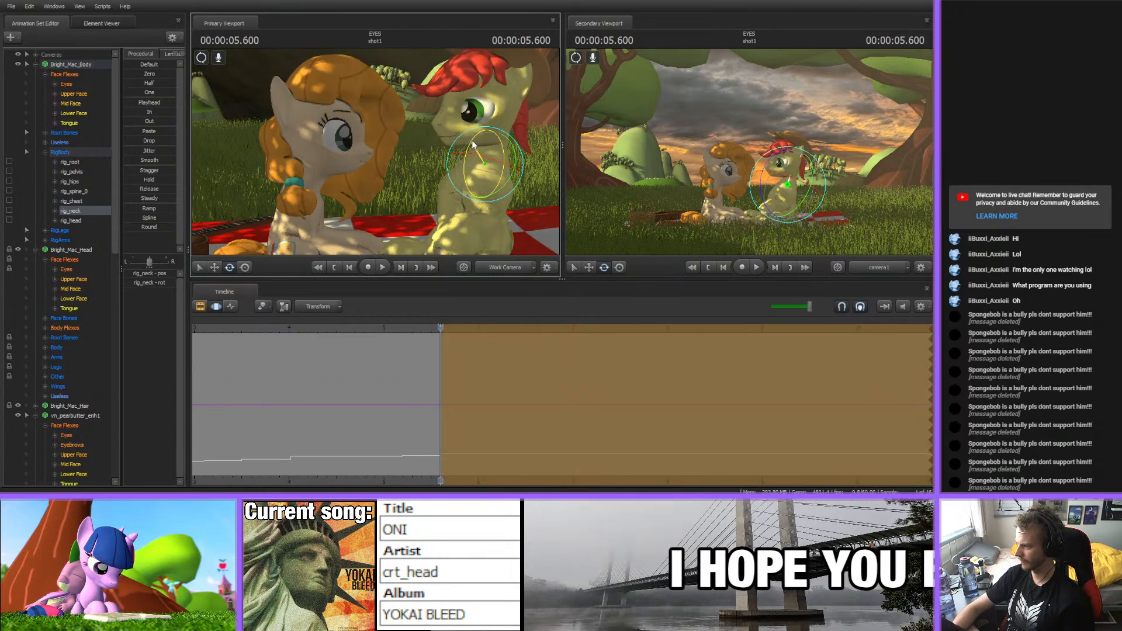
pyautogui.click(495, 129)
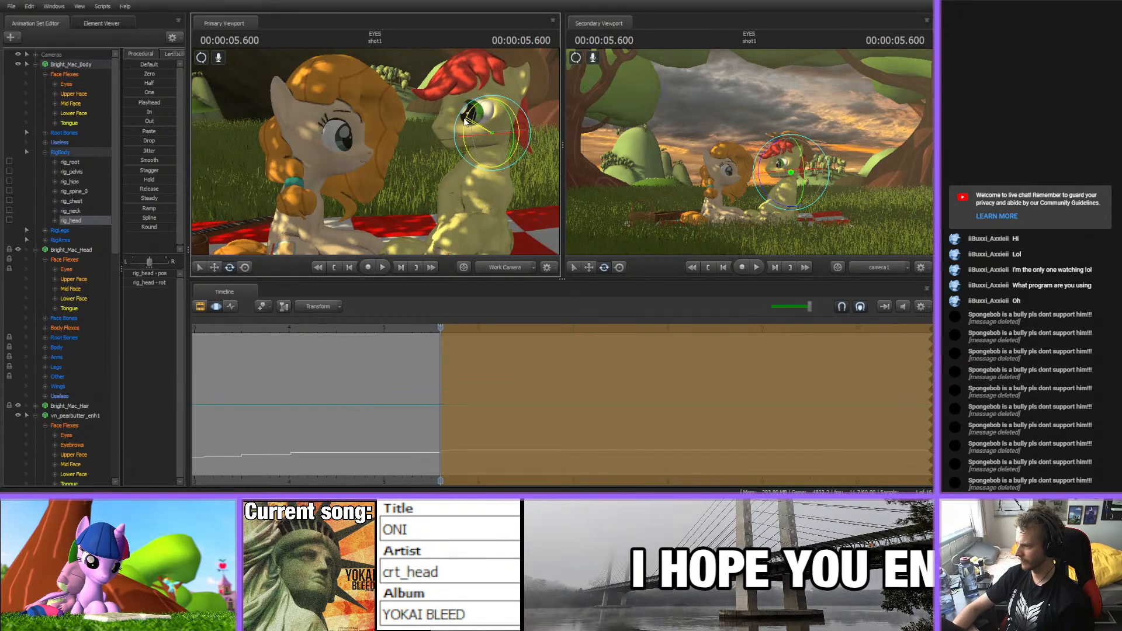
# - Play the shot from just before 5 s and again from an earlier point to check the 5.600 s pose
pyautogui.click(374, 332)
pyautogui.press('space')
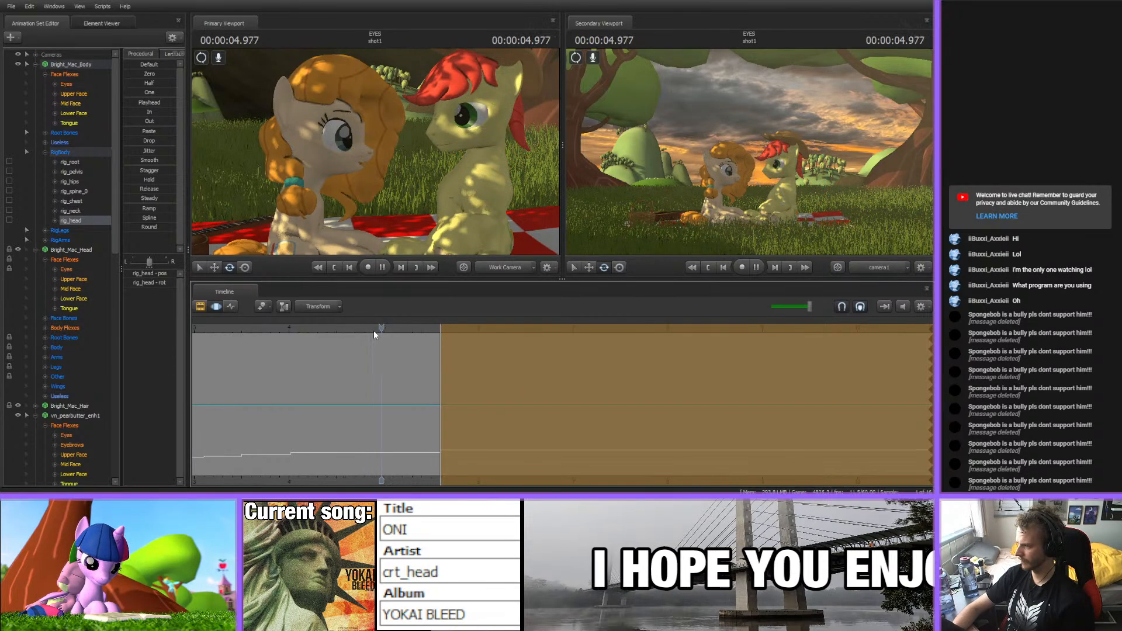
pyautogui.press('space')
pyautogui.click(307, 327)
pyautogui.press('space')
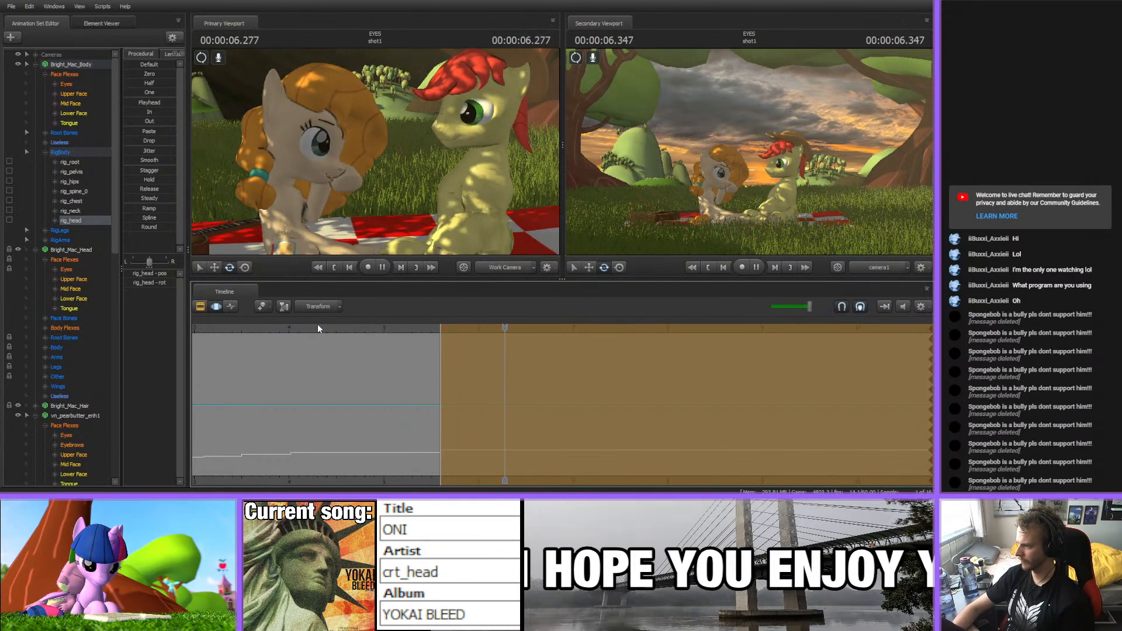
pyautogui.press('space')
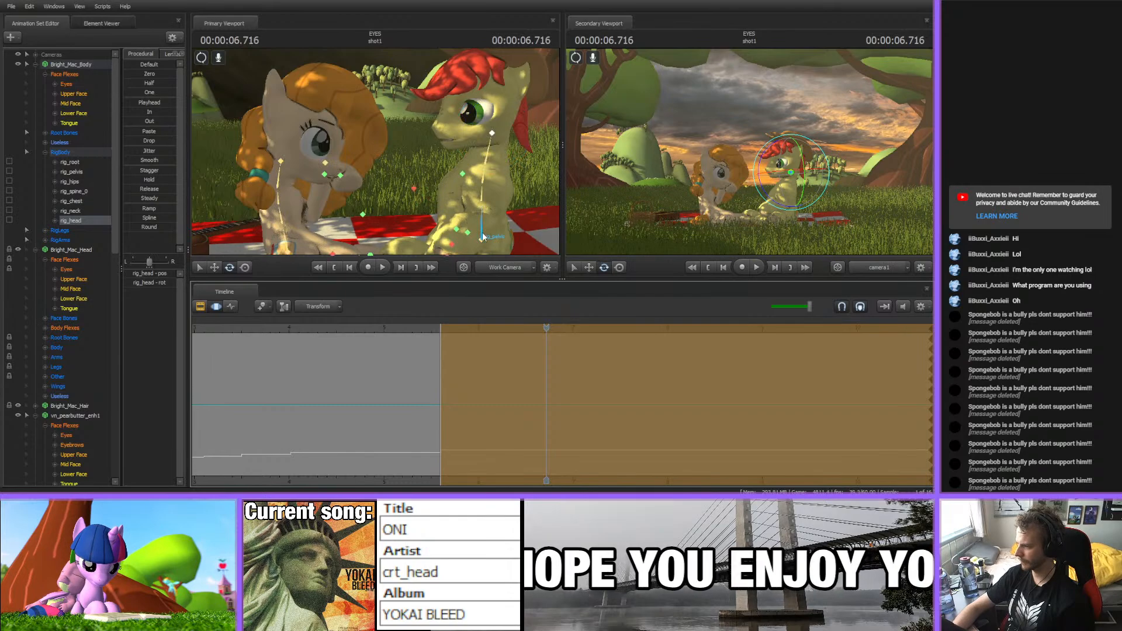
# - Select rig_pelvis through rig_head, start the time selection slightly earlier, apply the Playhead preset from 6.716 s and play the result
pyautogui.keyDown('ctrl'); pyautogui.moveTo(483, 237); pyautogui.dragTo(494, 135); pyautogui.keyUp('ctrl')
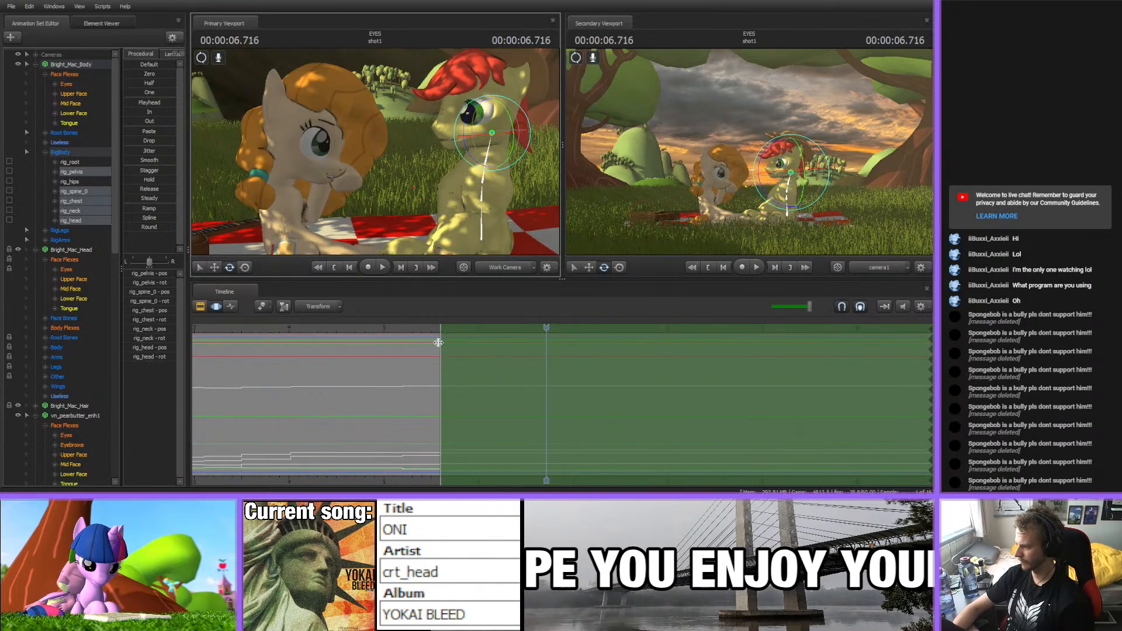
pyautogui.moveTo(441, 348); pyautogui.dragTo(422, 348)
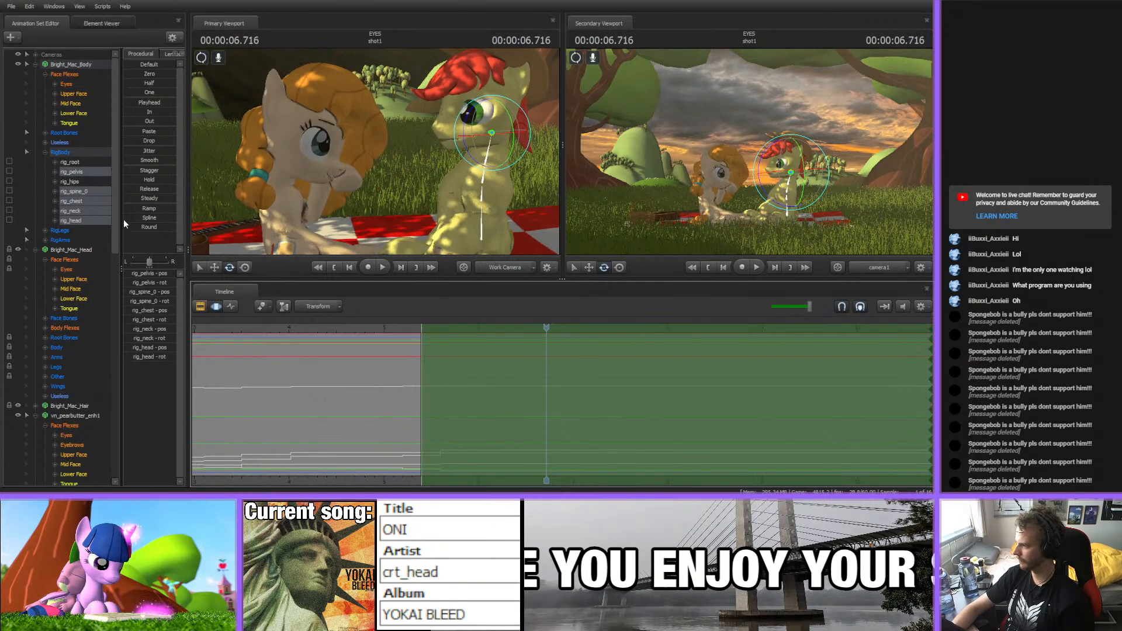
pyautogui.moveTo(135, 104); pyautogui.dragTo(182, 104)
pyautogui.click(384, 325)
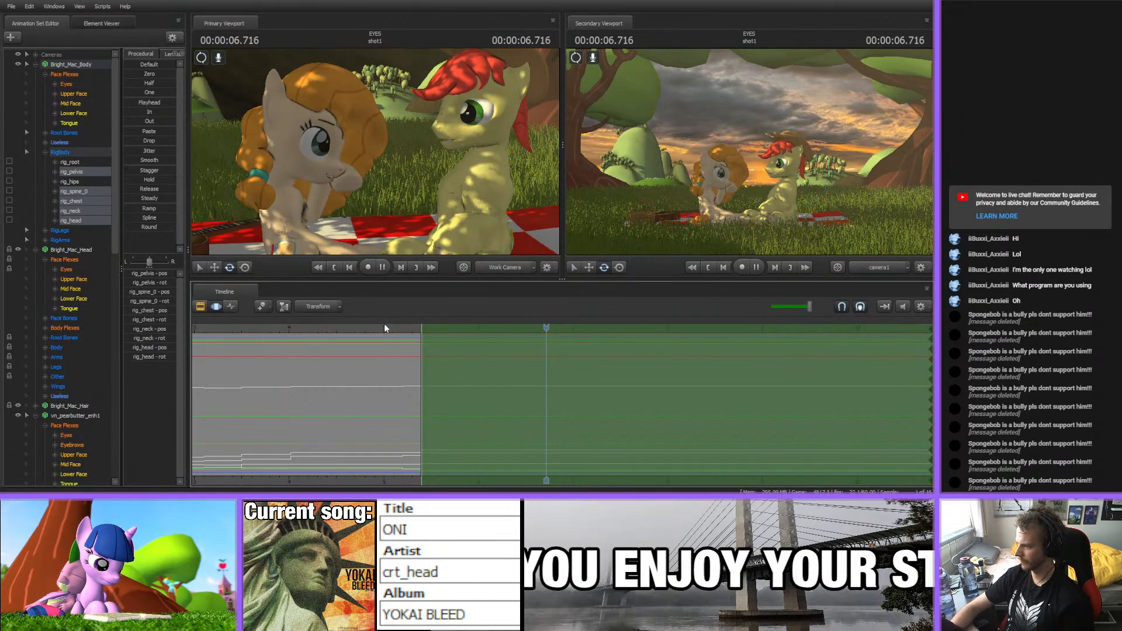
pyautogui.press('space')
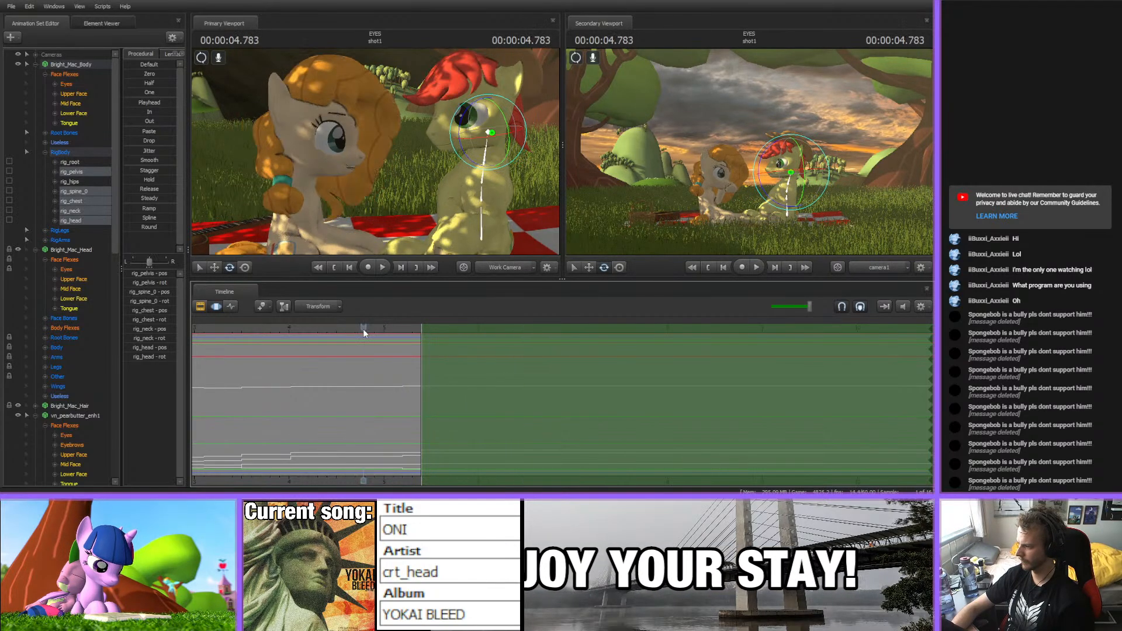
# - Move the selection start a little earlier again, apply the Playhead preset from 5.533 s and play back the quicker pose change
pyautogui.click(377, 329)
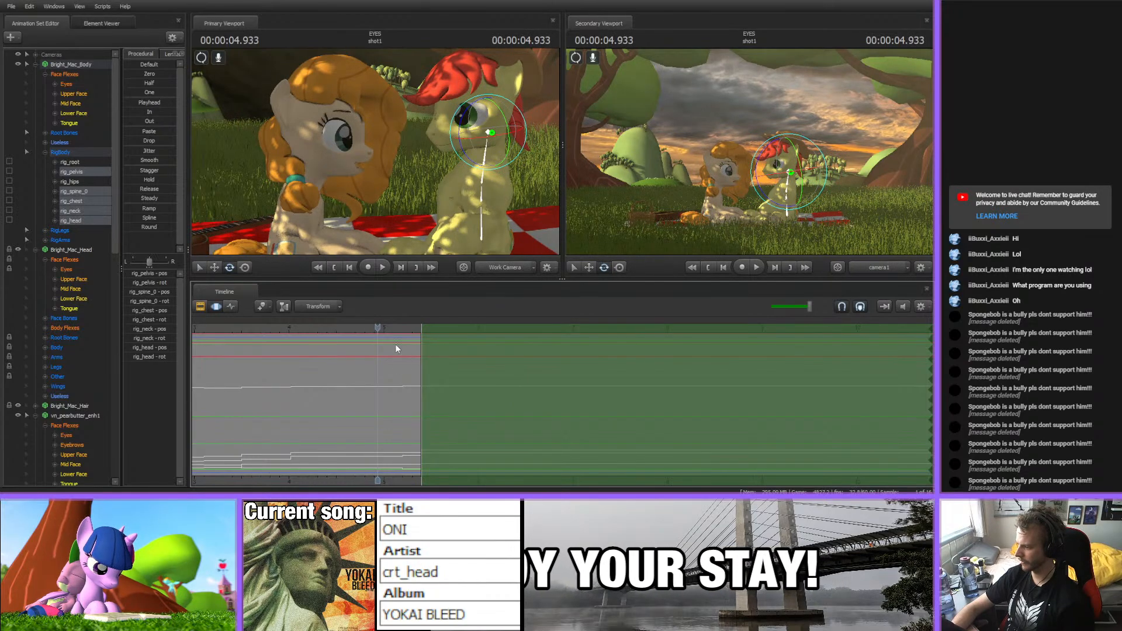
pyautogui.moveTo(380, 330); pyautogui.dragTo(435, 330)
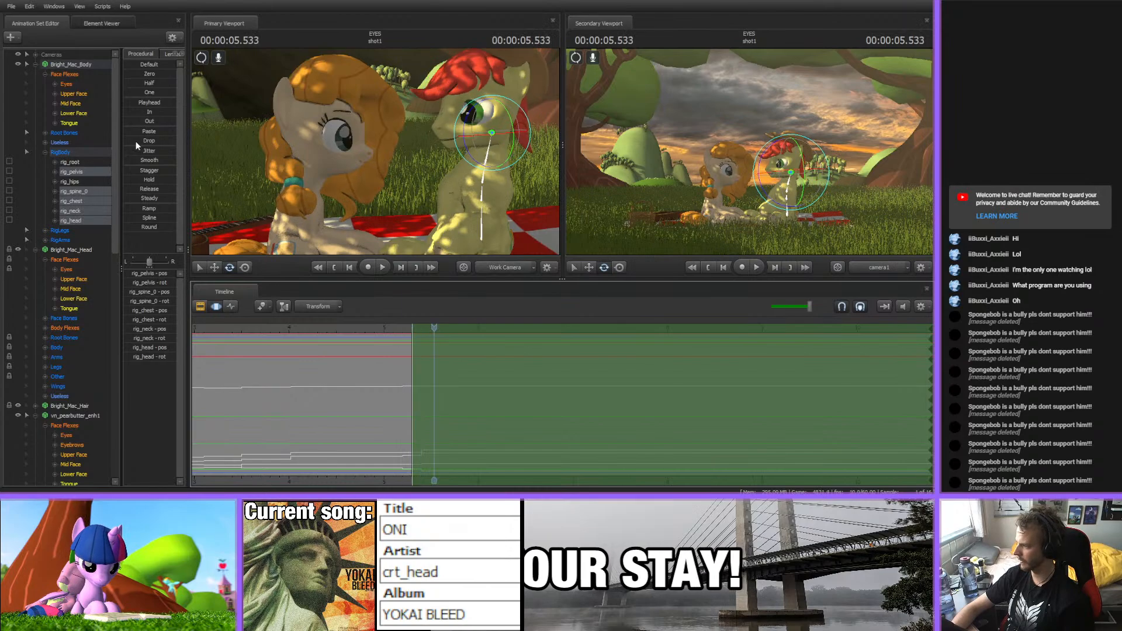
pyautogui.click(140, 103)
pyautogui.press('space')
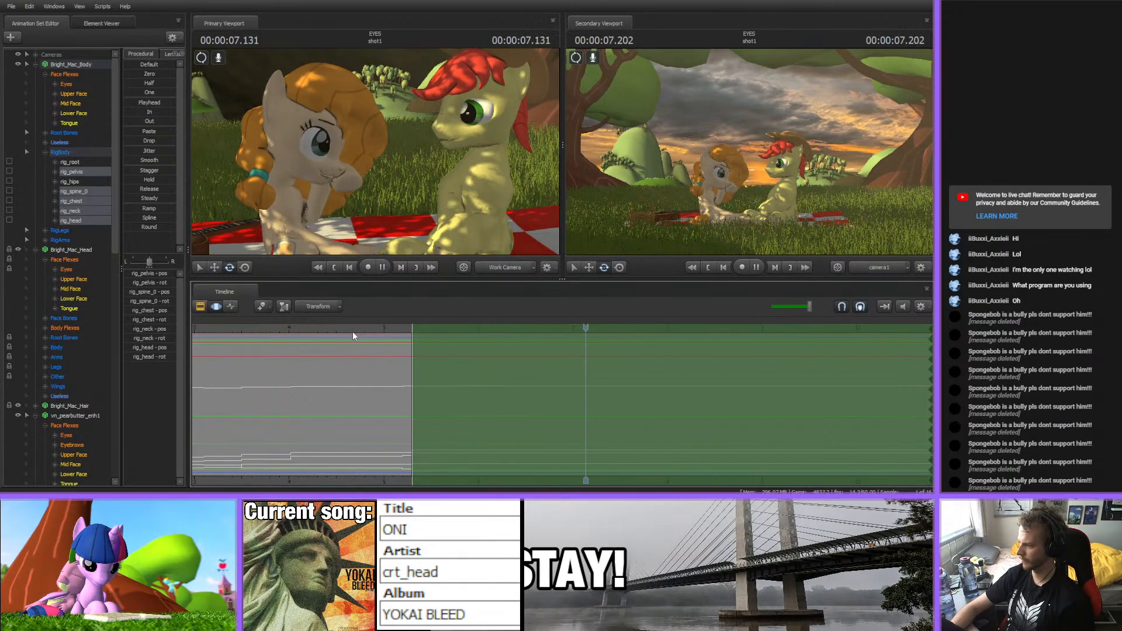
pyautogui.scroll(-2, 405, 424)
pyautogui.scroll(2, 405, 425)
pyautogui.press('space')
# - Limit the time selection to the short span just before the pose change and adjust rig_neck and rig_head there at 5.216 s
pyautogui.press('shift')
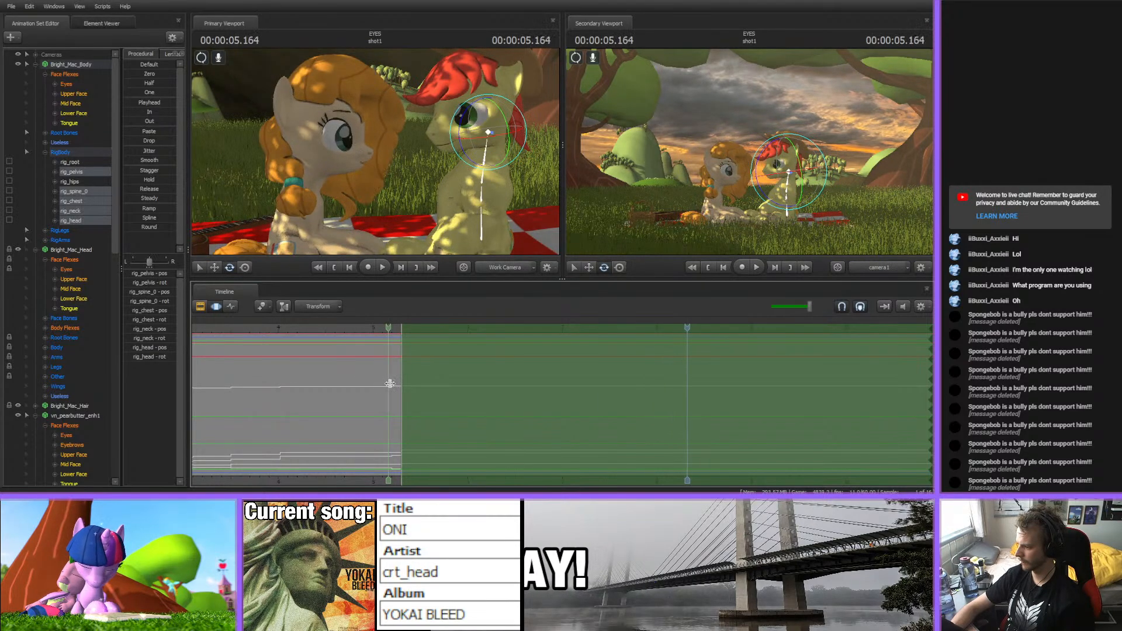
pyautogui.keyDown('shift'); pyautogui.moveTo(401, 383); pyautogui.dragTo(386, 382); pyautogui.keyUp('shift')
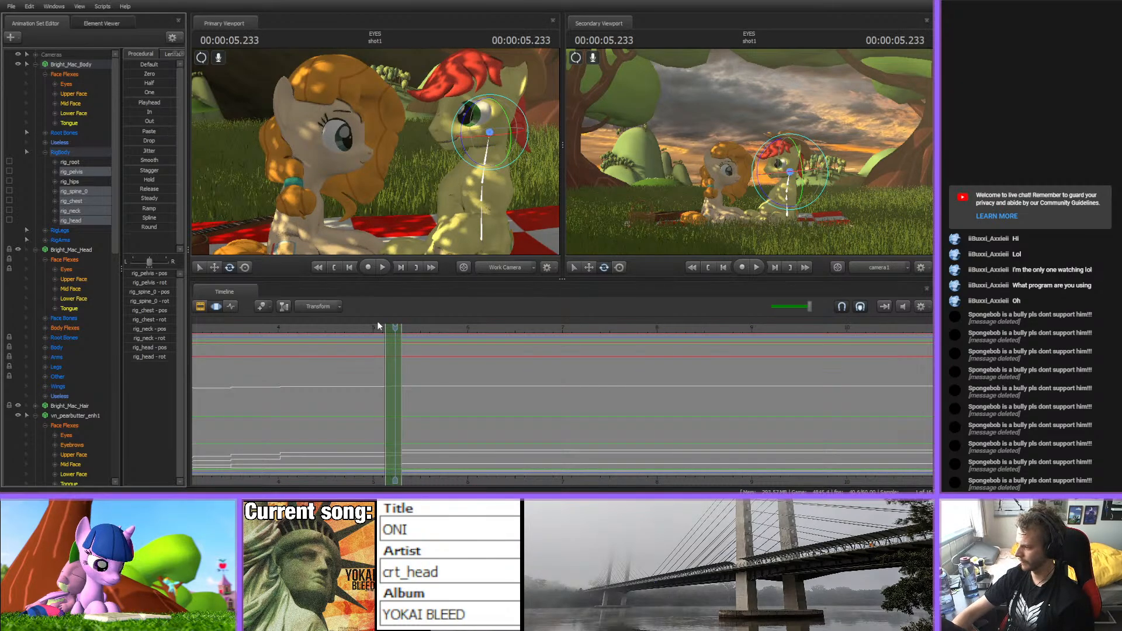
pyautogui.press('space')
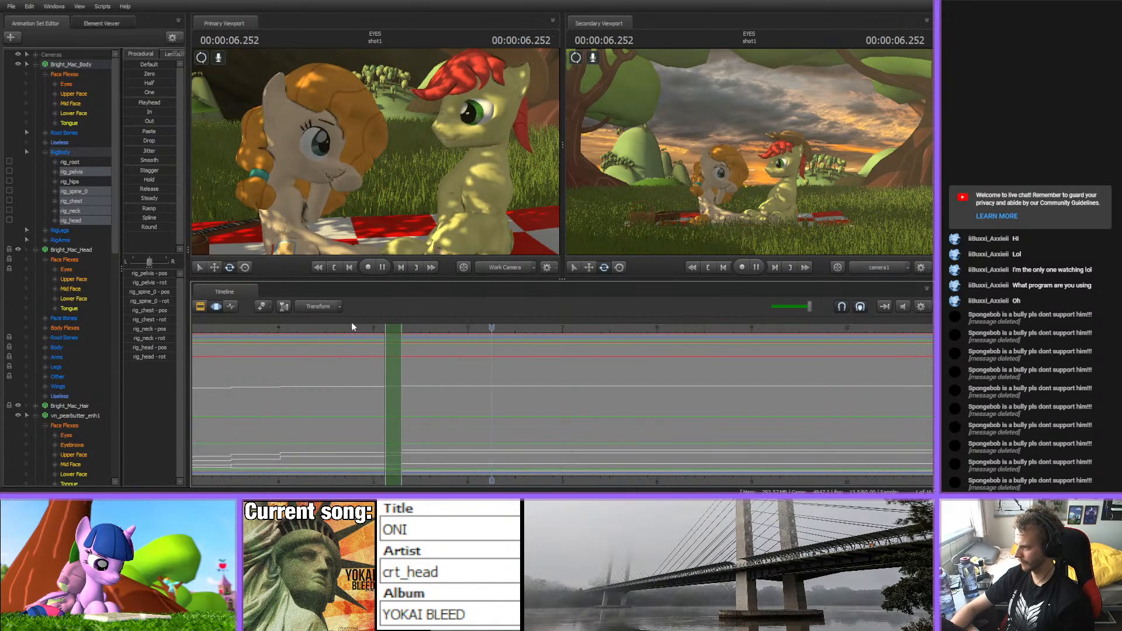
pyautogui.scroll(3, 347, 327)
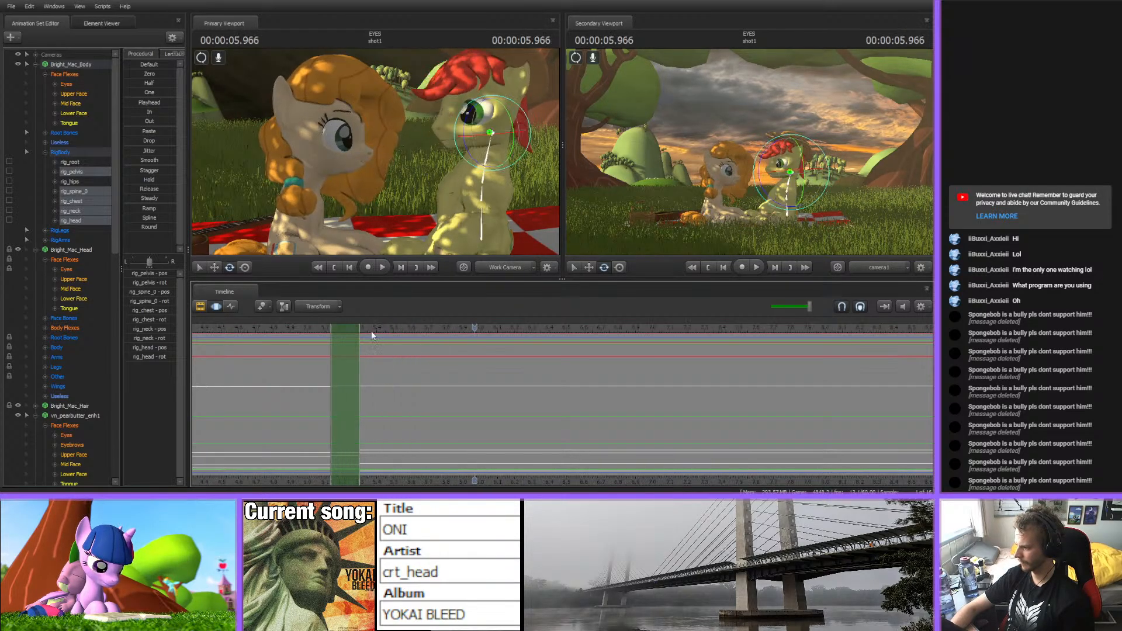
pyautogui.press('space')
pyautogui.click(495, 161)
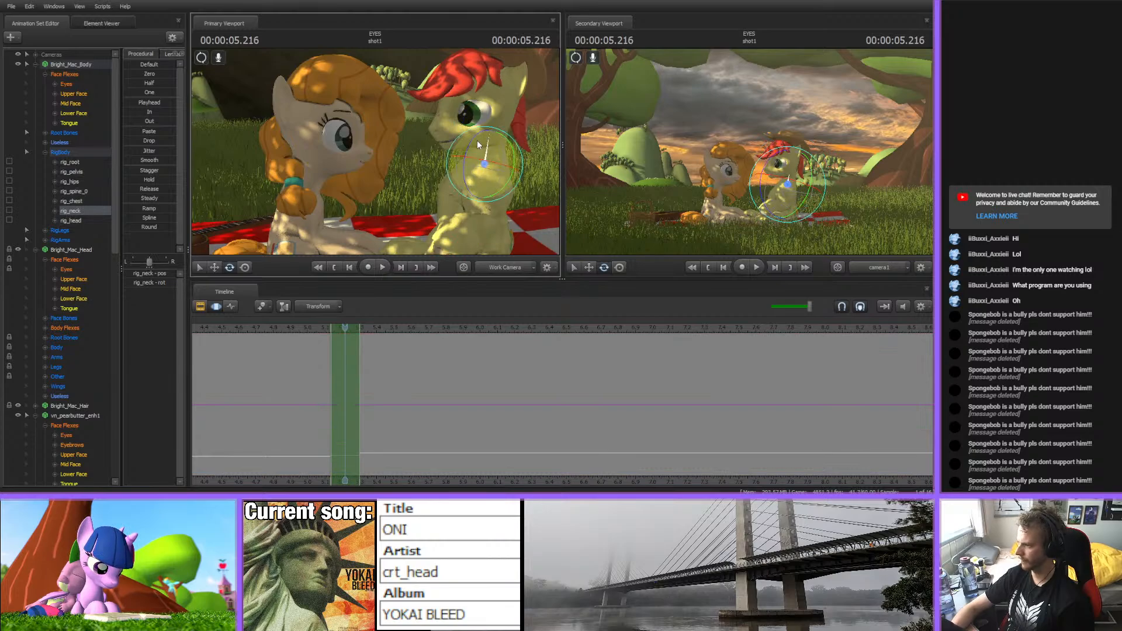
pyautogui.moveTo(475, 140); pyautogui.dragTo(475, 139)
pyautogui.keyDown('ctrl'); pyautogui.click(488, 132); pyautogui.keyUp('ctrl')
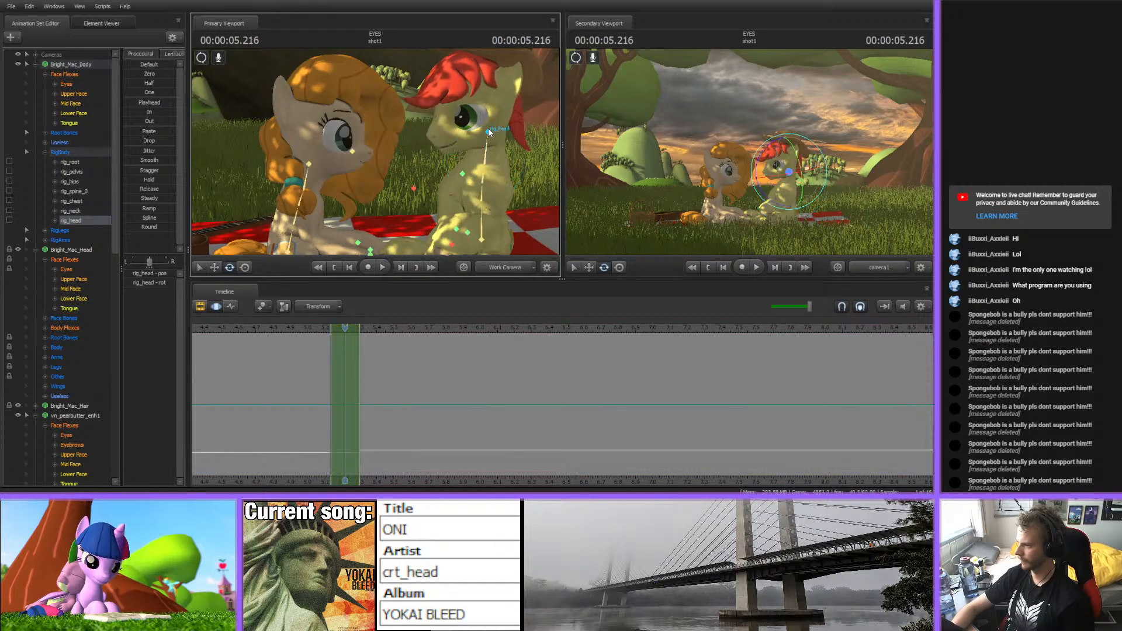
# - Scrub and play the shot from before 5 s to check the short in-between pose
pyautogui.moveTo(330, 332); pyautogui.dragTo(395, 327)
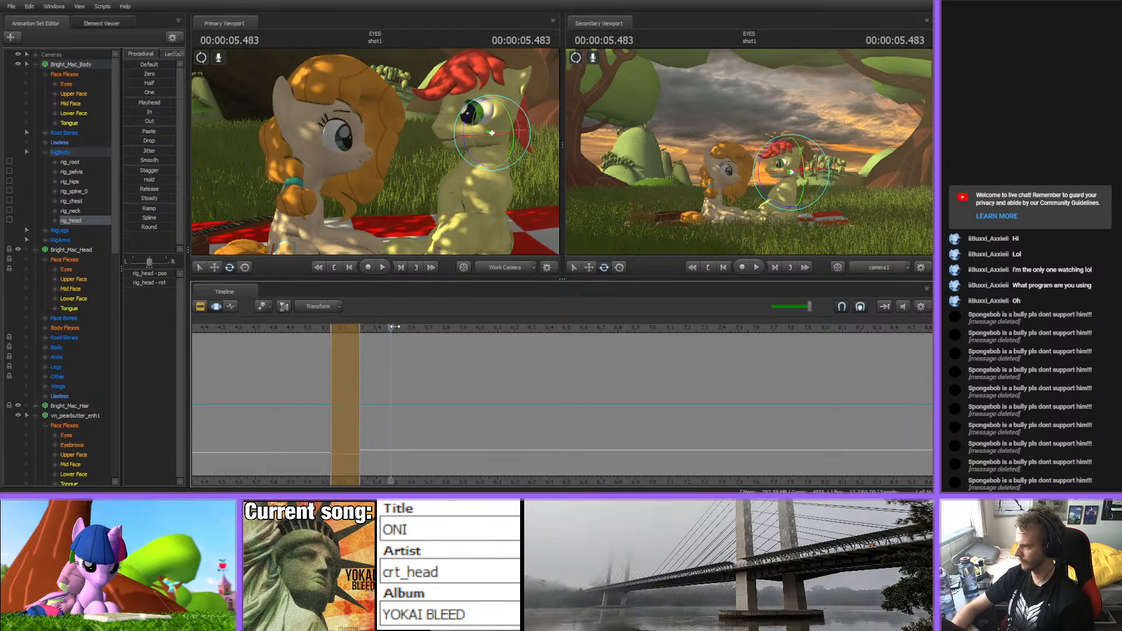
pyautogui.moveTo(305, 336); pyautogui.dragTo(279, 333)
pyautogui.press('space')
pyautogui.click(291, 328)
pyautogui.press('space')
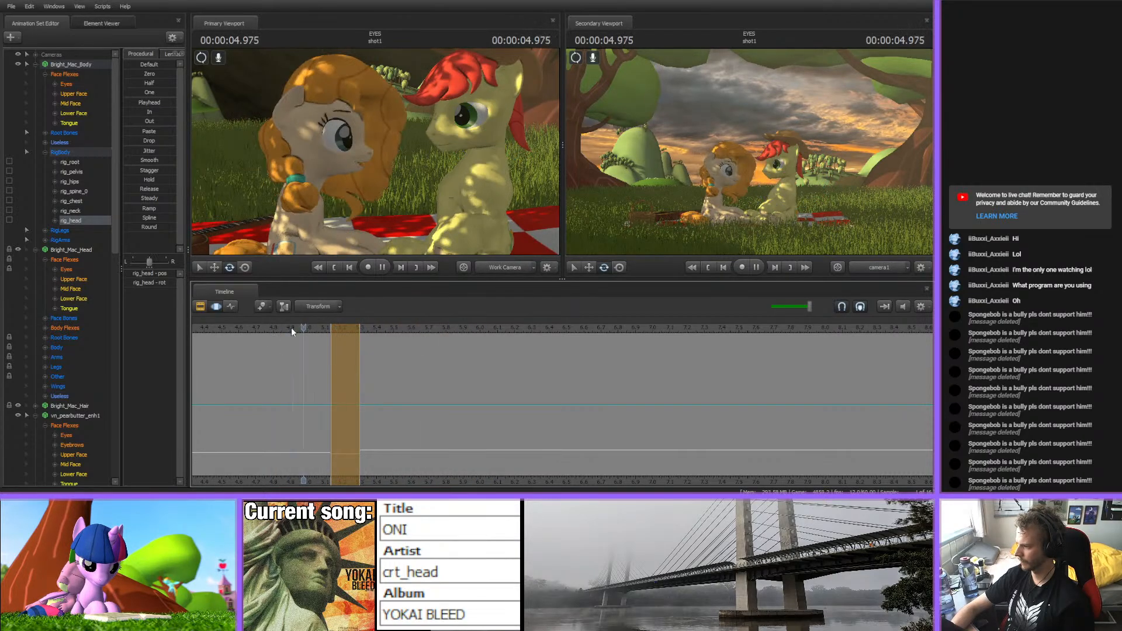
pyautogui.scroll(-3, 431, 361)
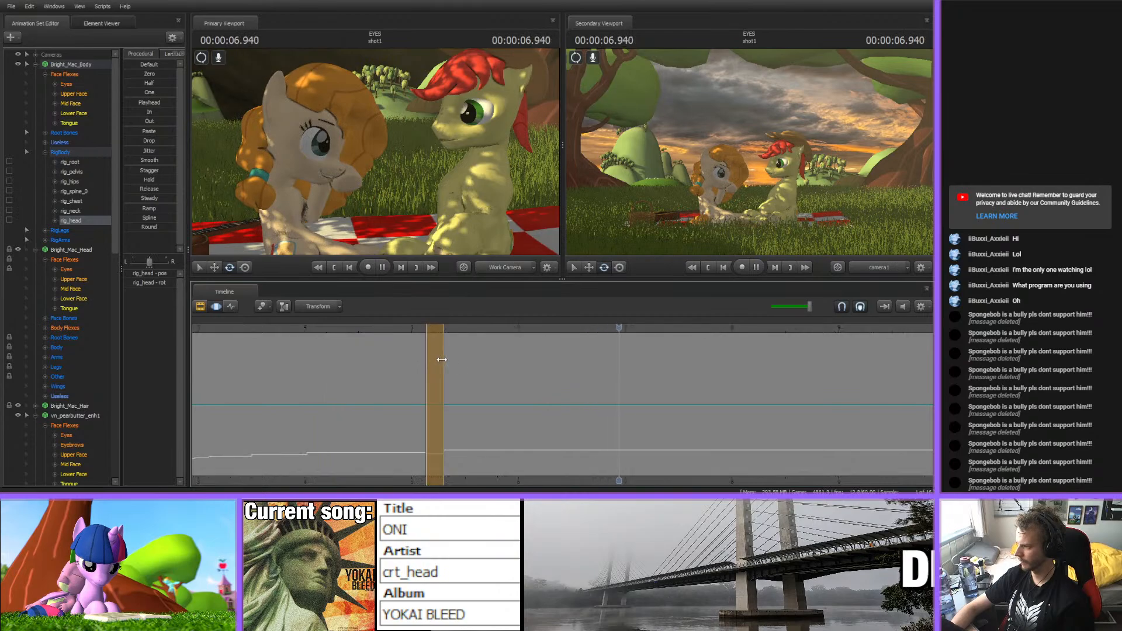
pyautogui.press('space')
# - Start the time selection at 6.350 s and pose Bright Mac's body there through rig_pelvis, rig_spine_0, rig_chest and rig_neck
pyautogui.moveTo(546, 479); pyautogui.dragTo(459, 478, button='middle')
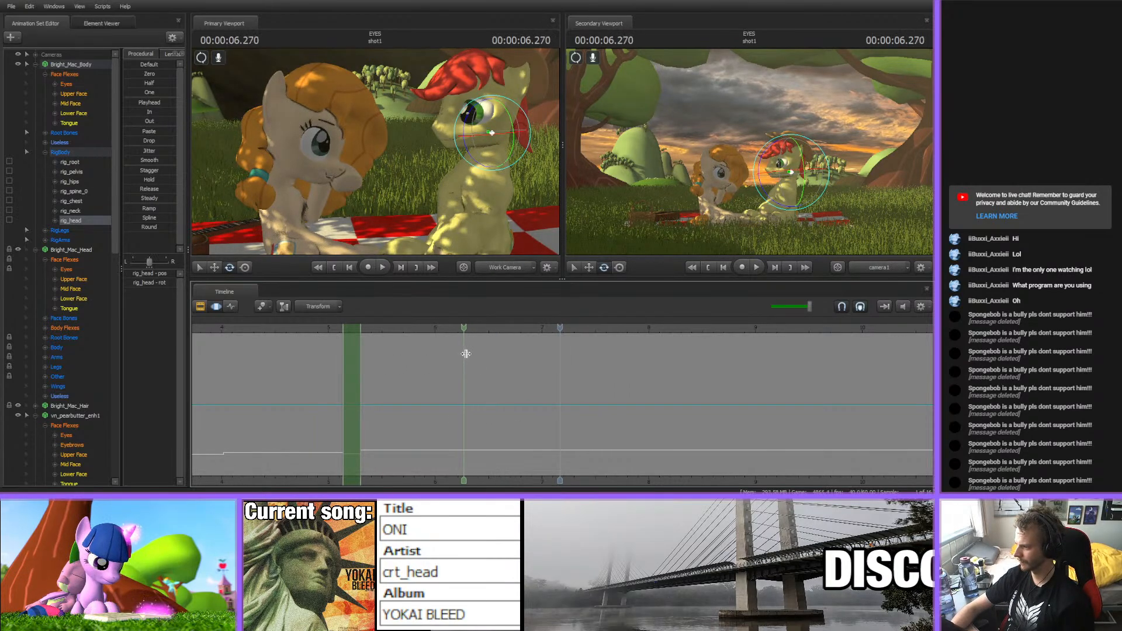
pyautogui.keyDown('shift'); pyautogui.moveTo(473, 354); pyautogui.dragTo(905, 365); pyautogui.keyUp('shift')
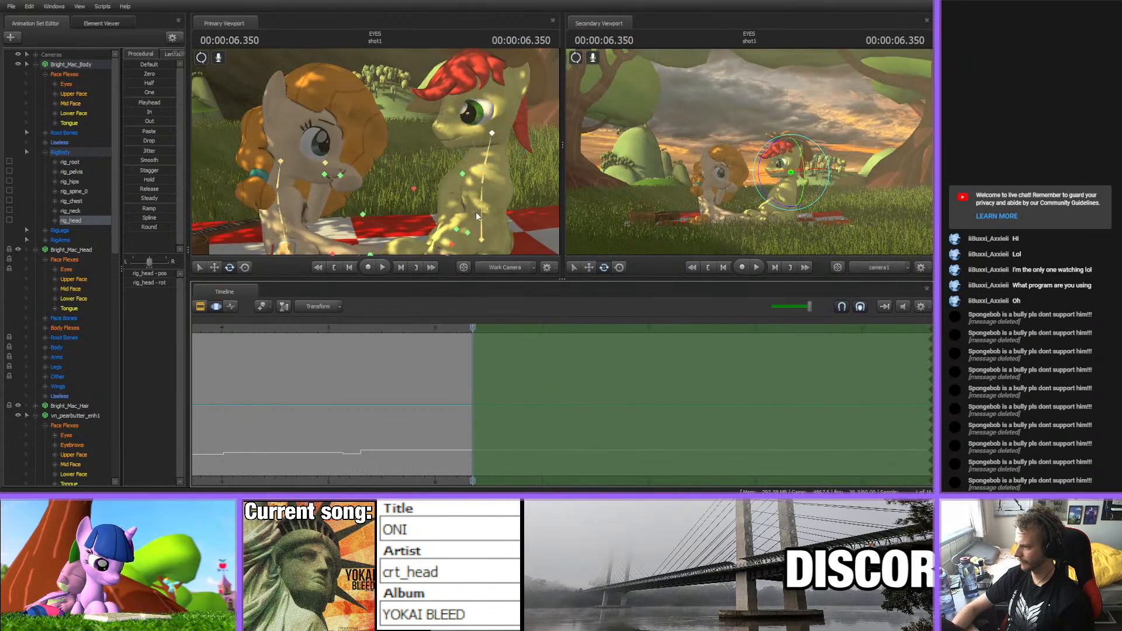
pyautogui.click(481, 239)
pyautogui.moveTo(476, 214); pyautogui.dragTo(473, 147)
pyautogui.keyDown('ctrl'); pyautogui.click(486, 200); pyautogui.keyUp('ctrl')
pyautogui.keyDown('ctrl'); pyautogui.click(507, 187); pyautogui.keyUp('ctrl')
pyautogui.keyDown('ctrl'); pyautogui.click(491, 164); pyautogui.keyUp('ctrl')
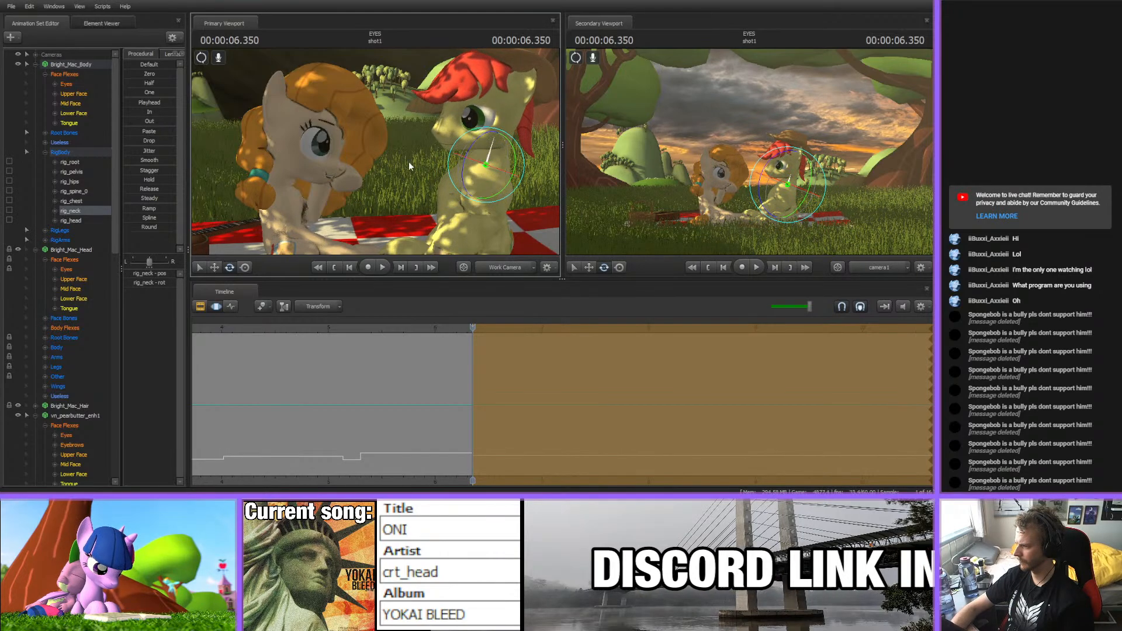
# - Refine the 6.350 s pose from a front view by adjusting Bright Mac's rig_head, rig_chest and rig_neck
pyautogui.moveTo(409, 166); pyautogui.dragTo(447, 166)
pyautogui.keyDown('ctrl'); pyautogui.click(444, 127); pyautogui.keyUp('ctrl')
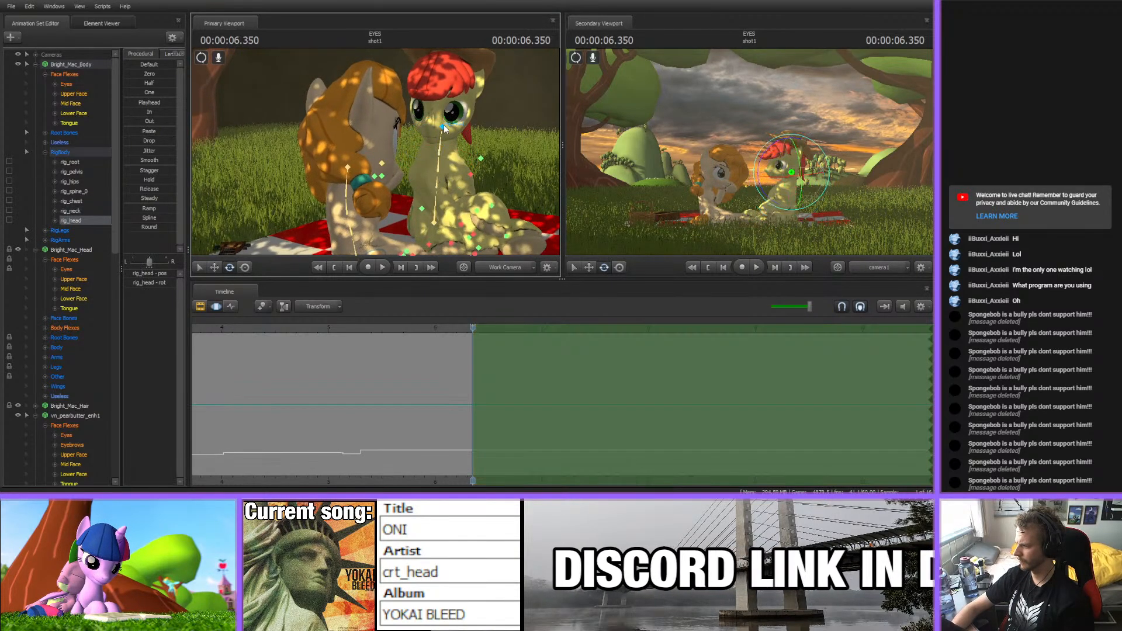
pyautogui.moveTo(468, 105); pyautogui.dragTo(401, 146)
pyautogui.keyDown('ctrl'); pyautogui.click(434, 164); pyautogui.keyUp('ctrl')
pyautogui.keyDown('ctrl'); pyautogui.click(409, 166); pyautogui.keyUp('ctrl')
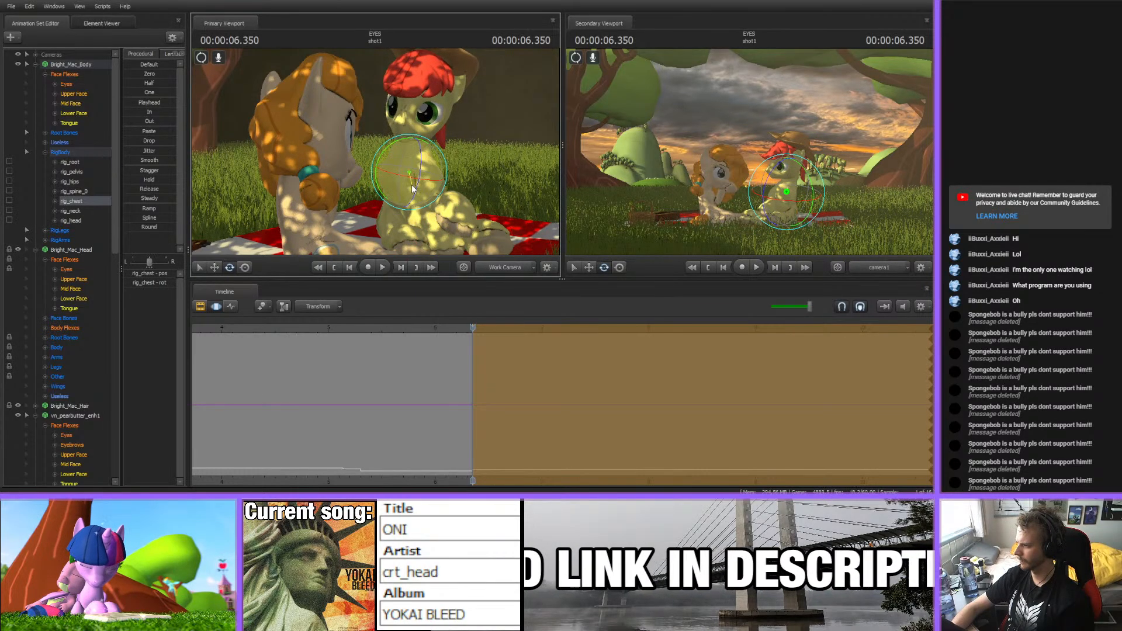
pyautogui.keyDown('ctrl'); pyautogui.click(411, 156); pyautogui.keyUp('ctrl')
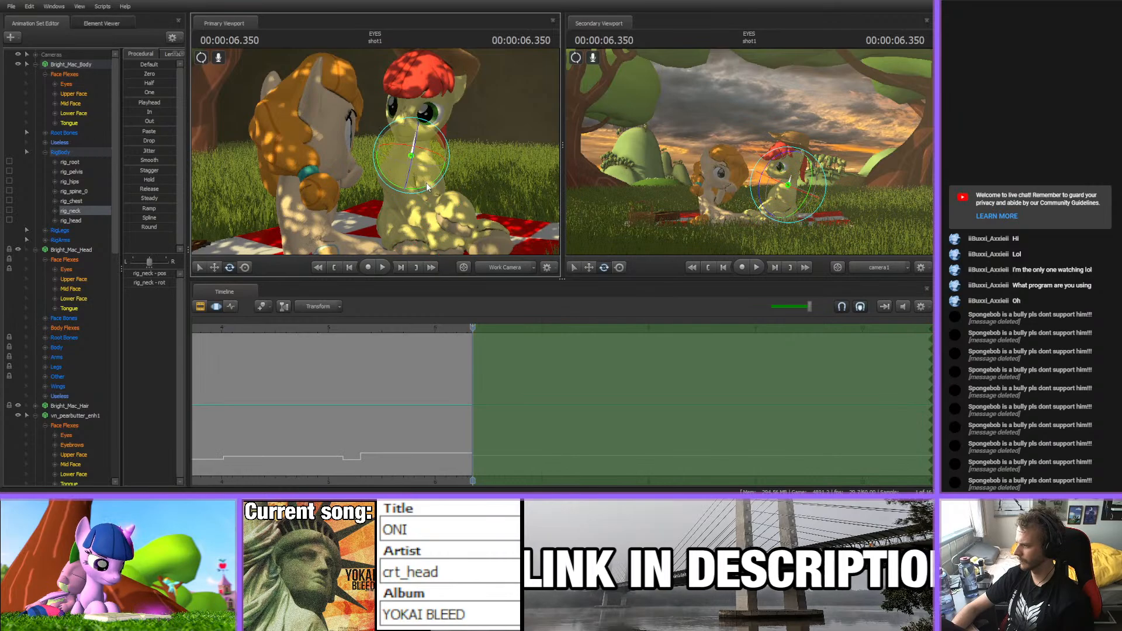
pyautogui.moveTo(428, 183); pyautogui.dragTo(424, 185)
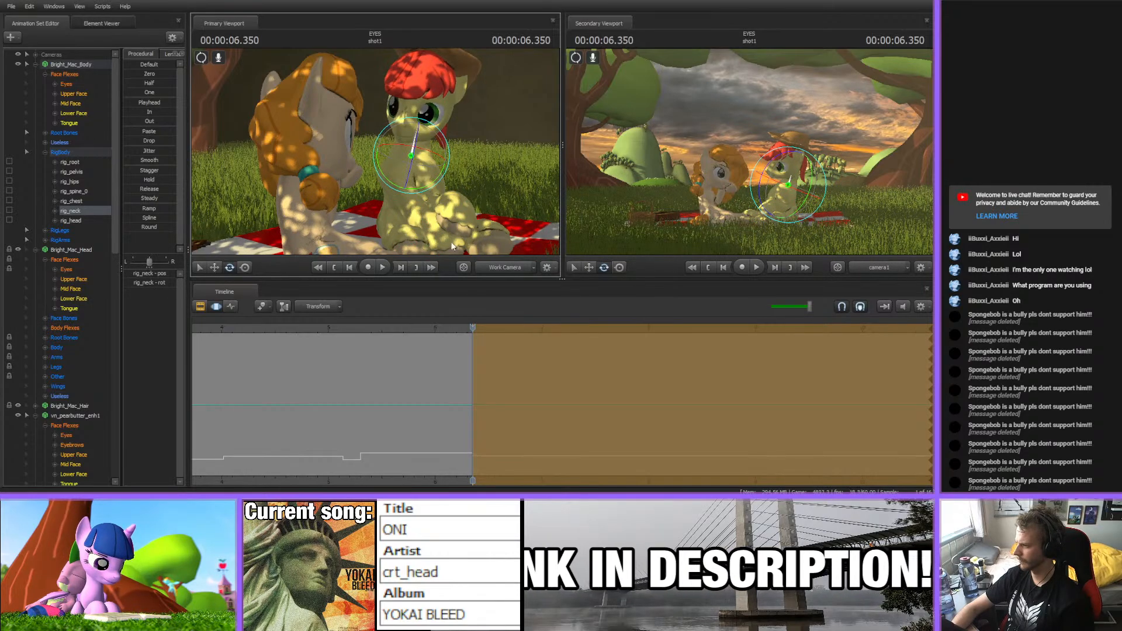
# - Play the shot from before the 5 s mark and again from about 5.160 s to check the 6.350 s pose
pyautogui.moveTo(482, 339); pyautogui.dragTo(256, 345)
pyautogui.press('space')
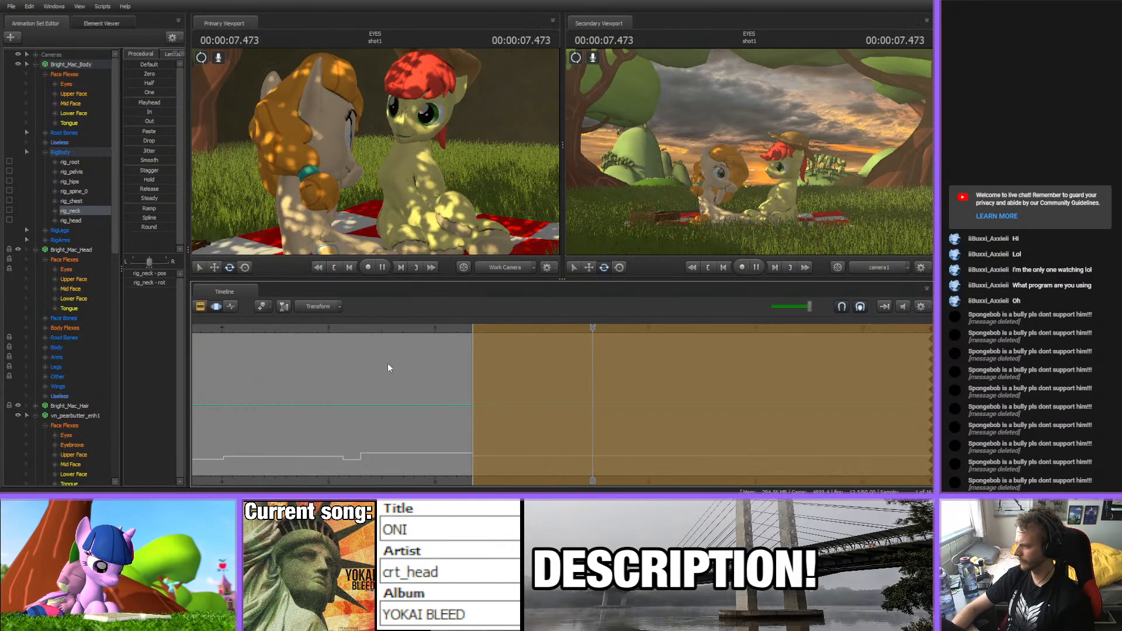
pyautogui.press('space')
pyautogui.click(345, 331)
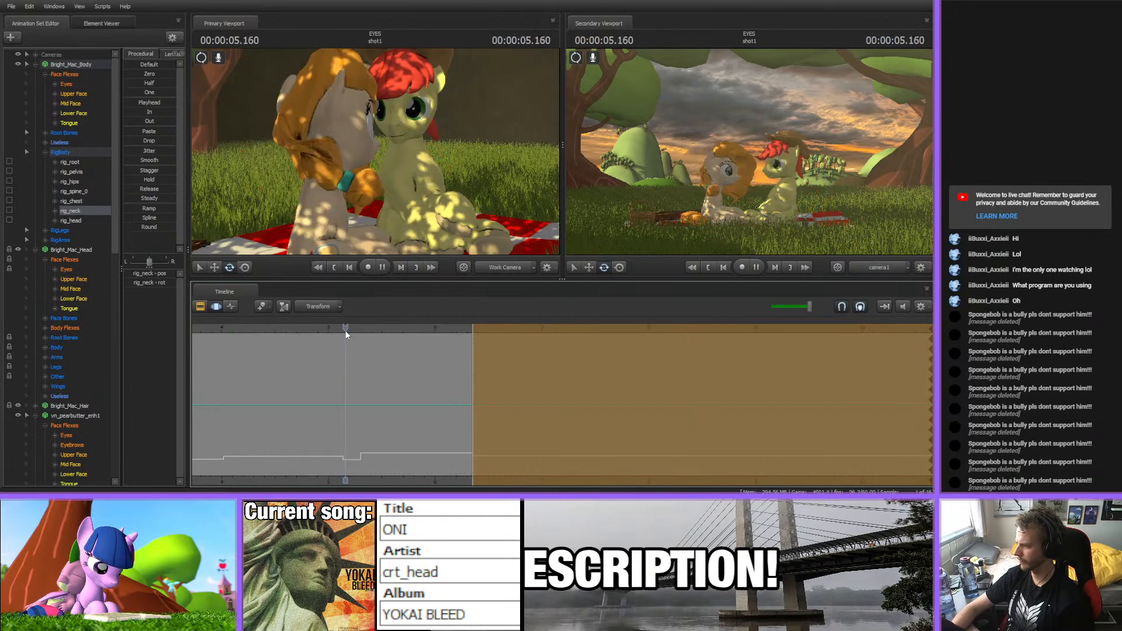
pyautogui.press('space')
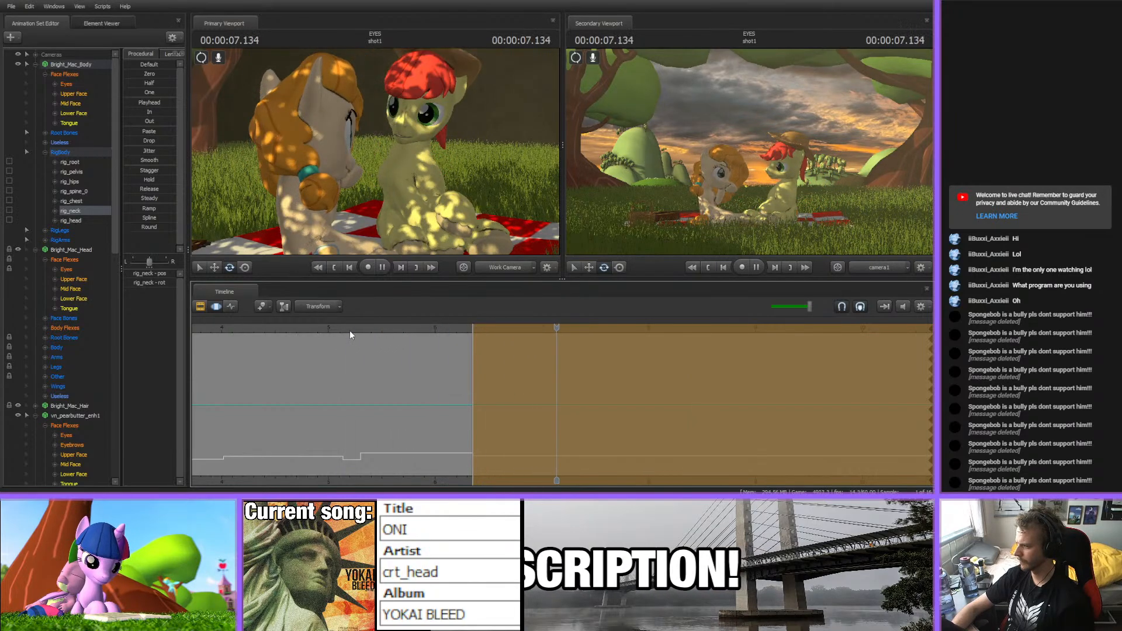
pyautogui.press('space')
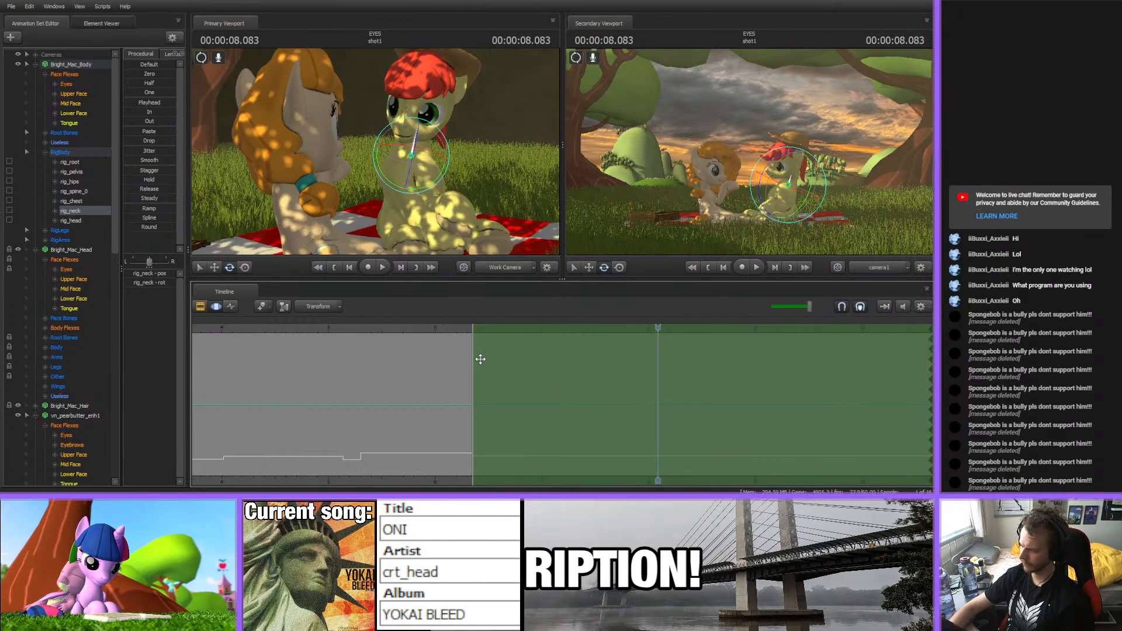
# - Start the time selection at 7.466 s and pose Bright Mac's body there, adjusting the rig controls from the pelvis up to rig_head
pyautogui.moveTo(474, 355); pyautogui.dragTo(591, 356)
pyautogui.moveTo(644, 328); pyautogui.dragTo(591, 329)
pyautogui.keyDown('alt'); pyautogui.moveTo(489, 212); pyautogui.dragTo(395, 157); pyautogui.keyUp('alt')
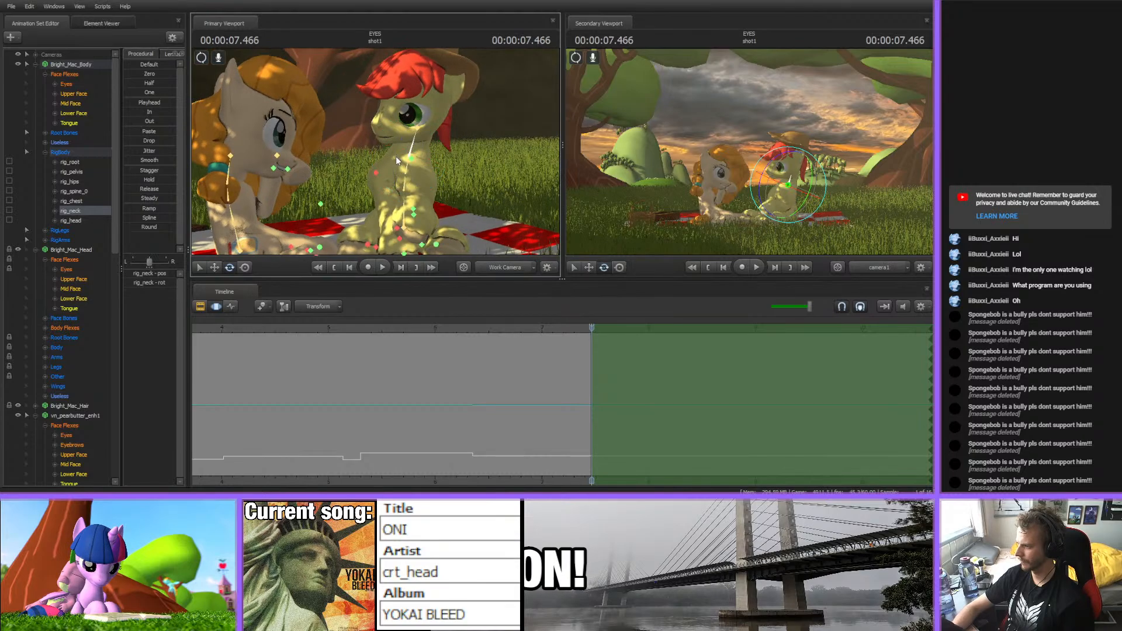
pyautogui.keyDown('ctrl'); pyautogui.click(413, 204); pyautogui.keyUp('ctrl')
pyautogui.keyDown('alt'); pyautogui.moveTo(413, 202); pyautogui.dragTo(447, 146); pyautogui.keyUp('alt')
pyautogui.keyDown('ctrl'); pyautogui.click(406, 188); pyautogui.keyUp('ctrl')
pyautogui.keyDown('ctrl'); pyautogui.click(407, 172); pyautogui.keyUp('ctrl')
pyautogui.keyDown('ctrl'); pyautogui.click(416, 149); pyautogui.keyUp('ctrl')
pyautogui.keyDown('ctrl'); pyautogui.click(413, 128); pyautogui.keyUp('ctrl')
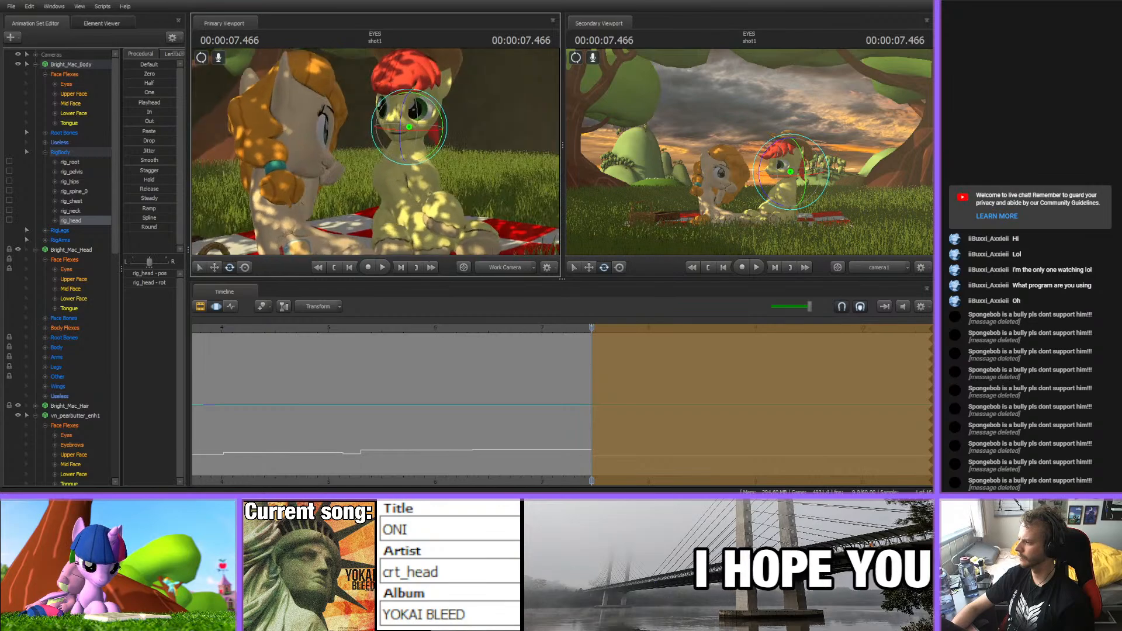
# - Scrub back and play the shot repeatedly from earlier points to check the 7.466 s pose
pyautogui.moveTo(573, 323); pyautogui.dragTo(469, 336)
pyautogui.press('space')
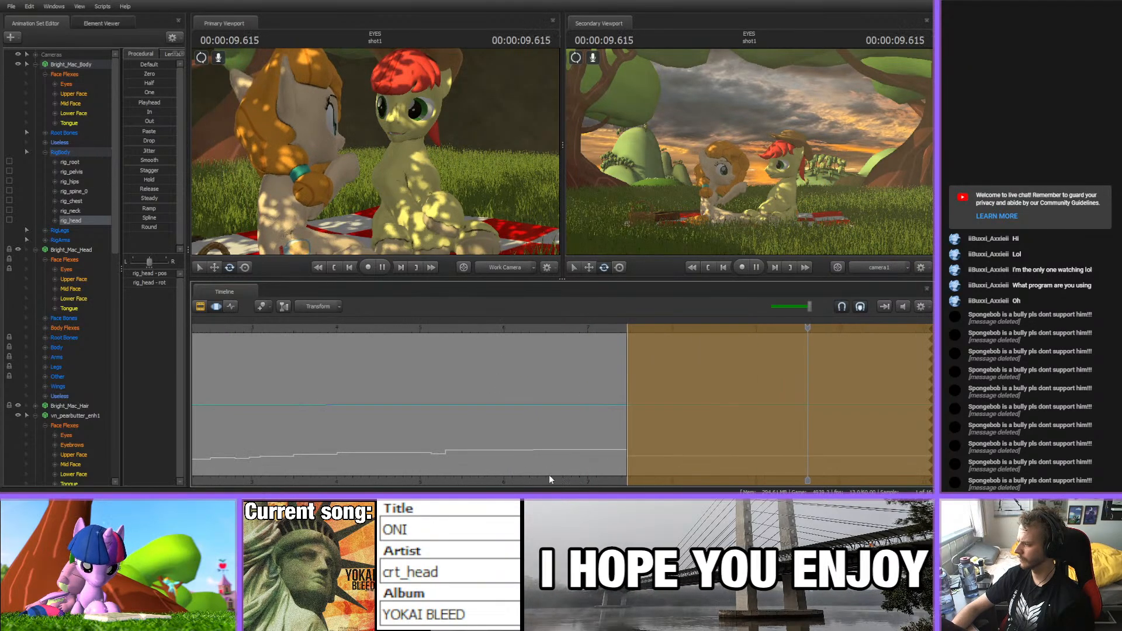
pyautogui.press('space')
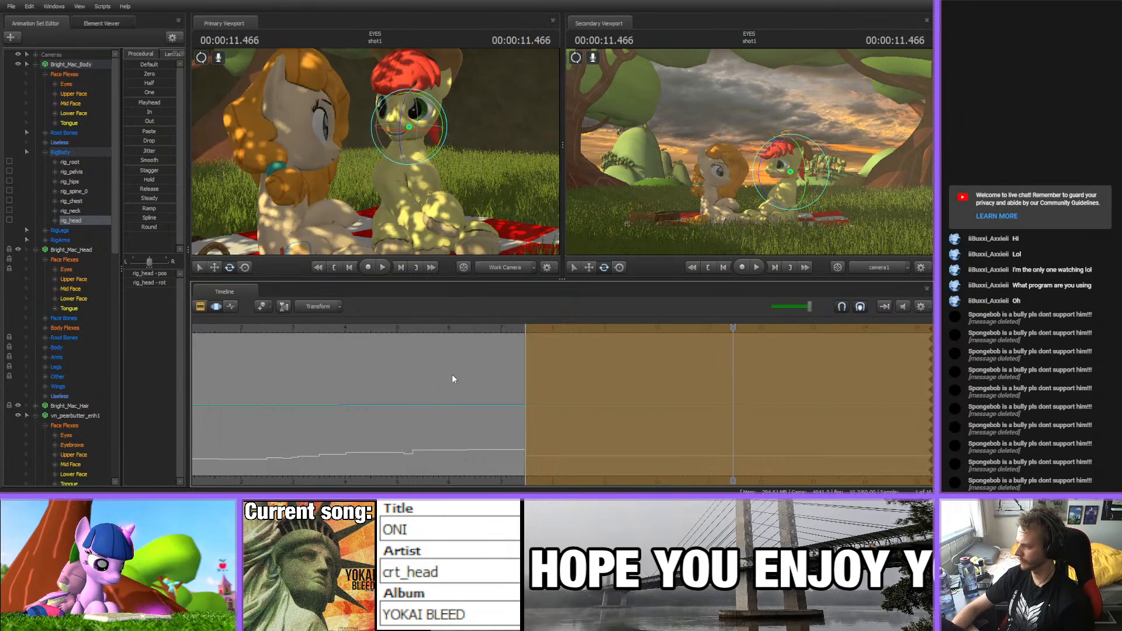
pyautogui.press('space')
pyautogui.click(458, 327)
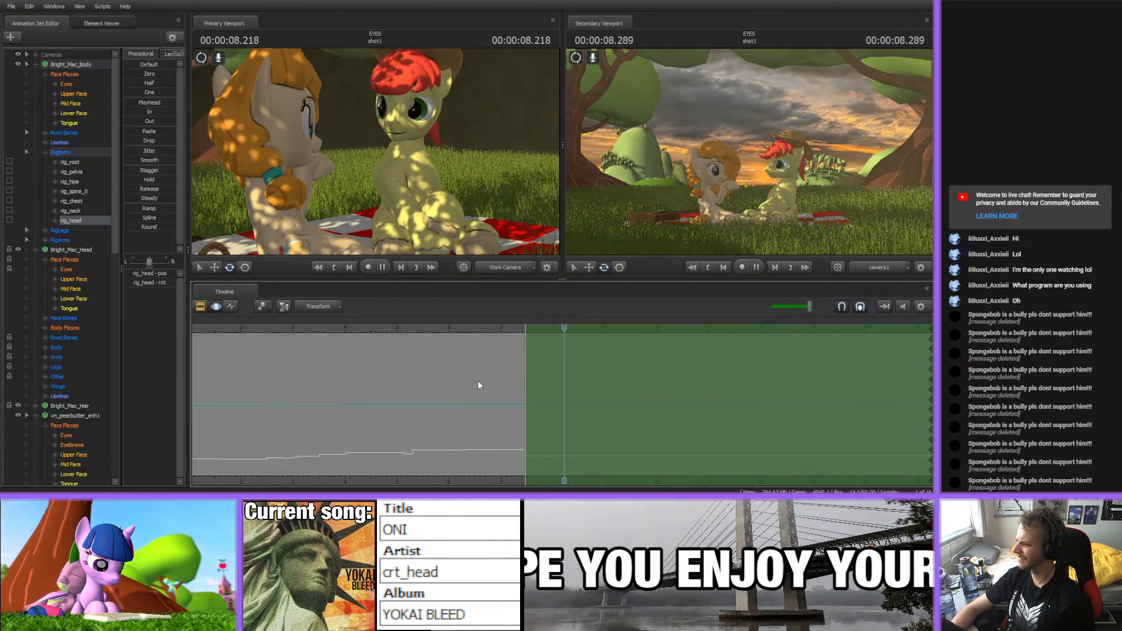
pyautogui.press('space')
pyautogui.click(294, 327)
pyautogui.press('space')
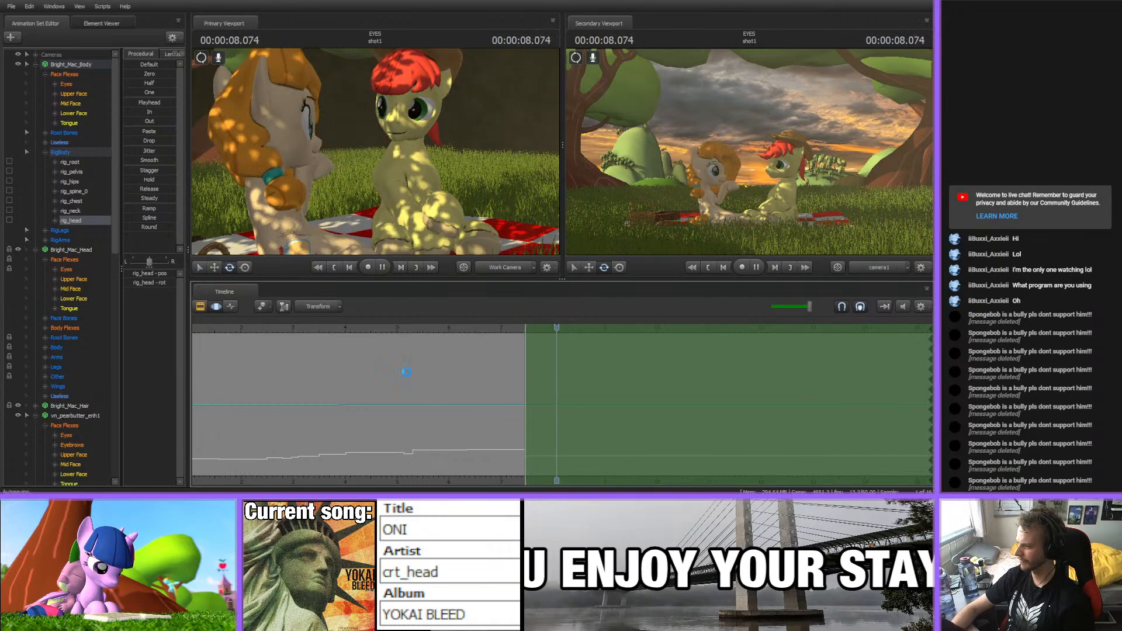
# - Start the time selection at 8.800 s and adjust Bright Mac's rig_pelvis and rig_spine_0 for a new pose
pyautogui.click(676, 482)
pyautogui.moveTo(676, 482); pyautogui.dragTo(521, 469, button='middle')
pyautogui.moveTo(379, 364); pyautogui.dragTo(449, 369)
pyautogui.moveTo(437, 327); pyautogui.dragTo(448, 328)
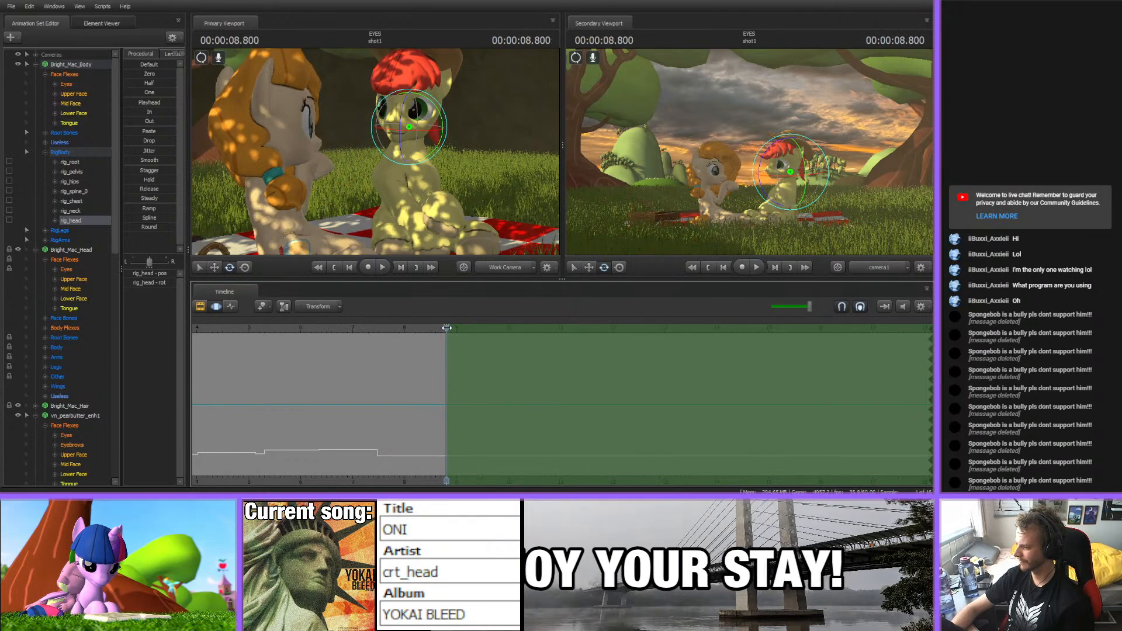
pyautogui.moveTo(507, 218); pyautogui.dragTo(377, 162)
pyautogui.click(411, 196)
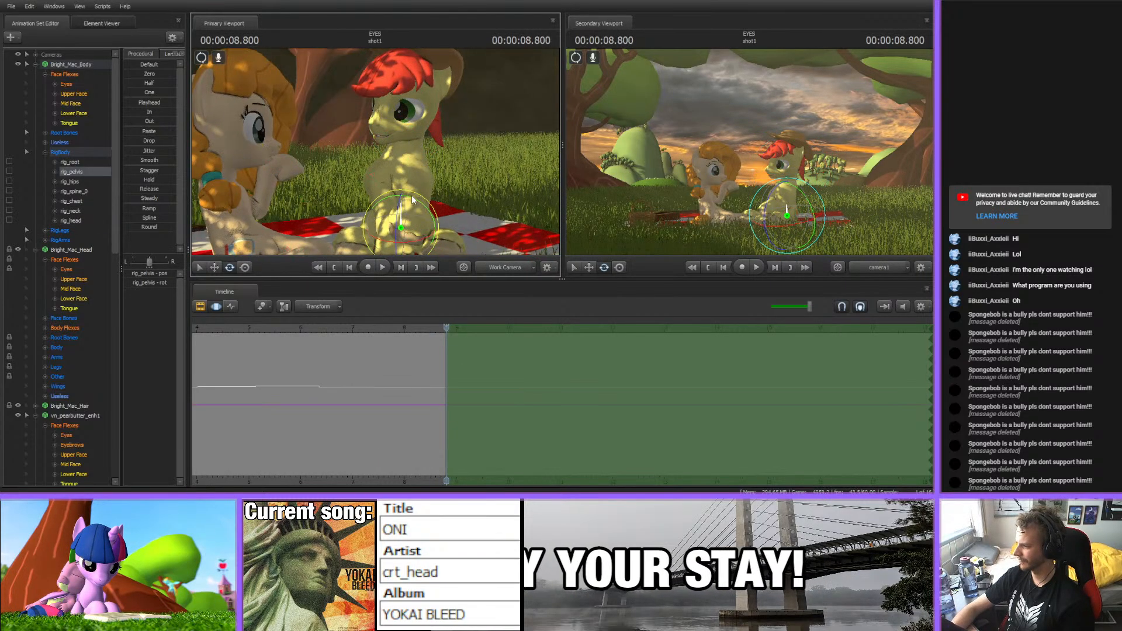
pyautogui.click(439, 181)
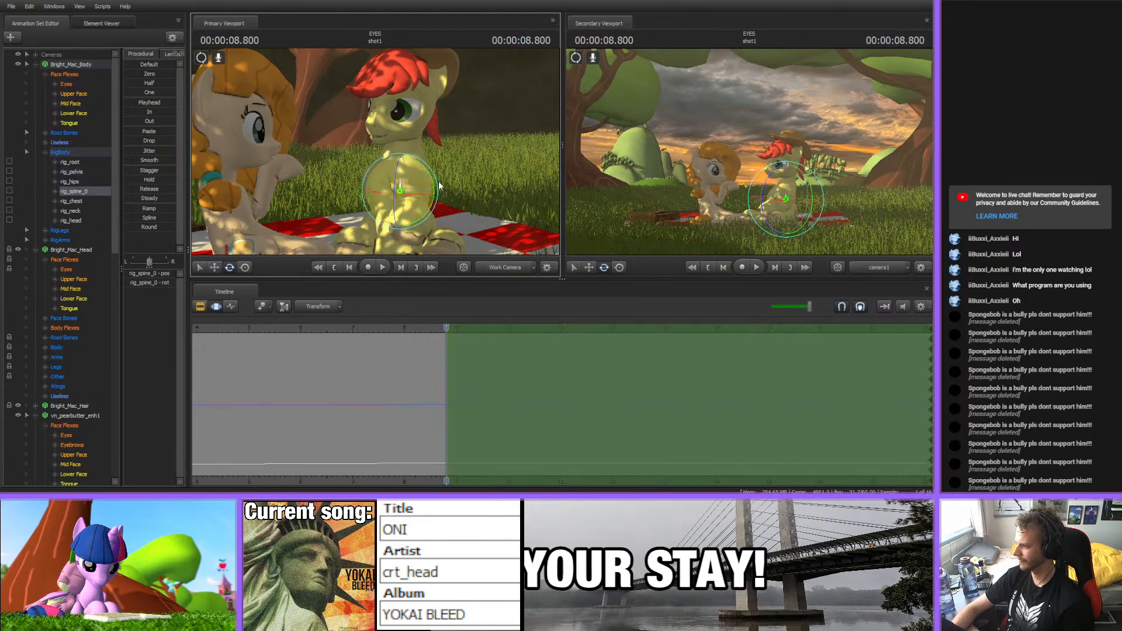
pyautogui.moveTo(438, 182); pyautogui.dragTo(427, 145)
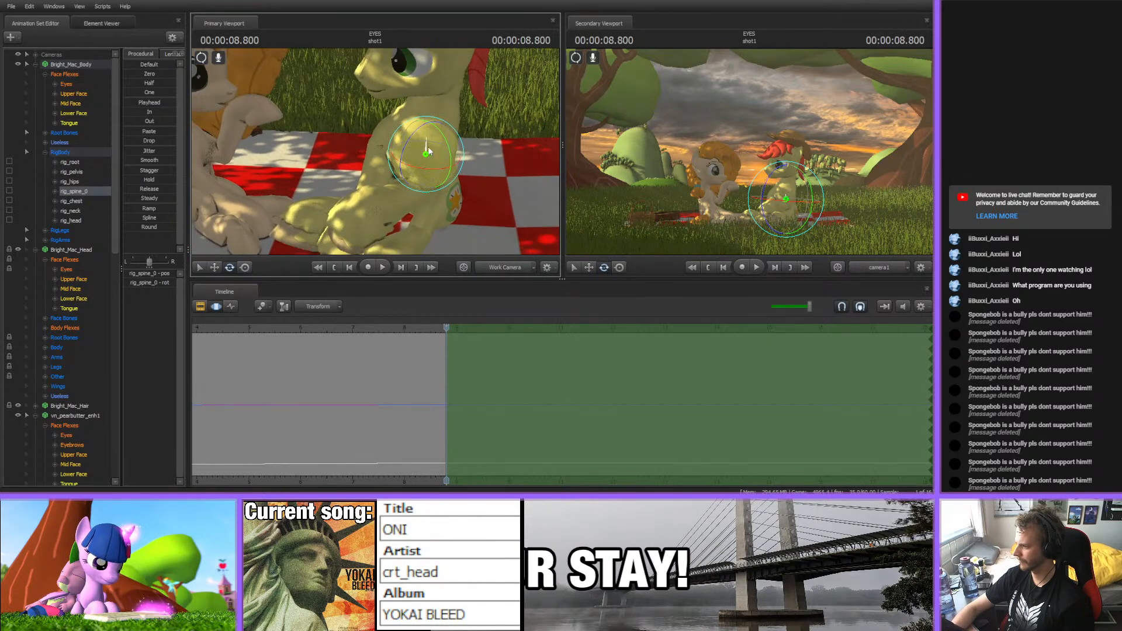
# - Complete the 8.800 s pose by adjusting Bright Mac's rig_chest, rig_neck and rig_head
pyautogui.click(427, 139)
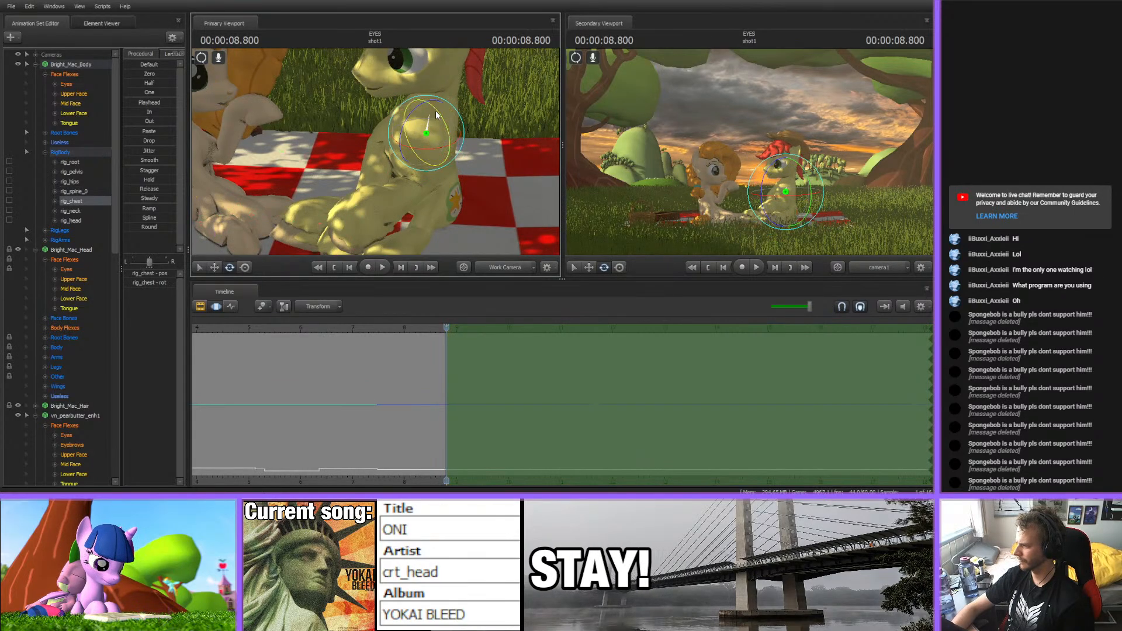
pyautogui.click(433, 101)
pyautogui.moveTo(433, 97); pyautogui.dragTo(435, 81)
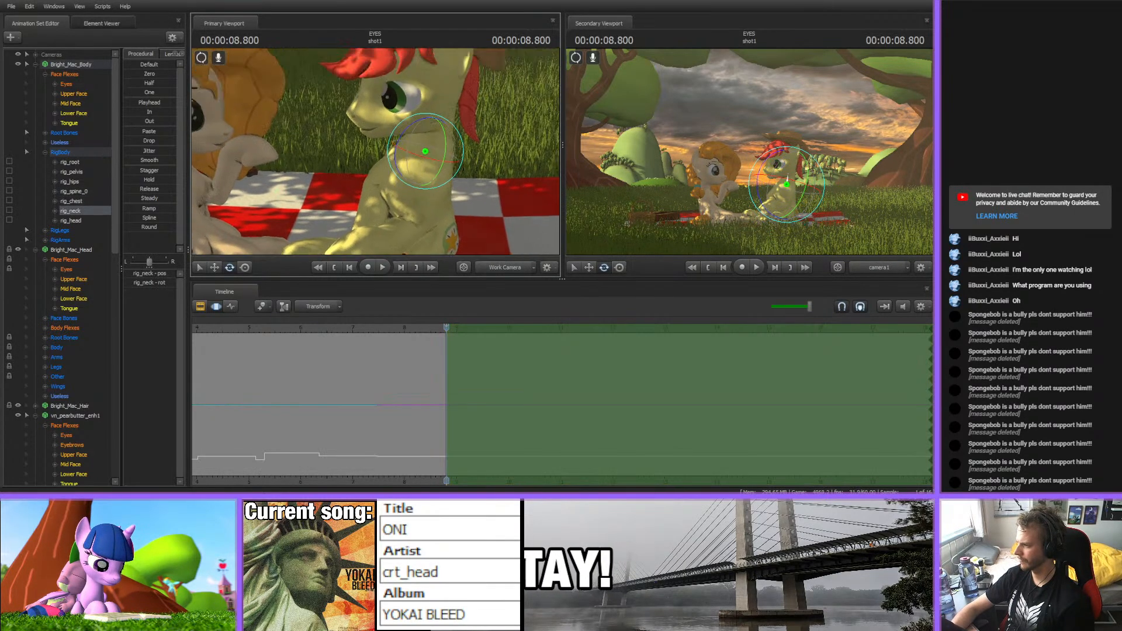
pyautogui.moveTo(426, 119); pyautogui.dragTo(426, 134)
pyautogui.click(402, 93)
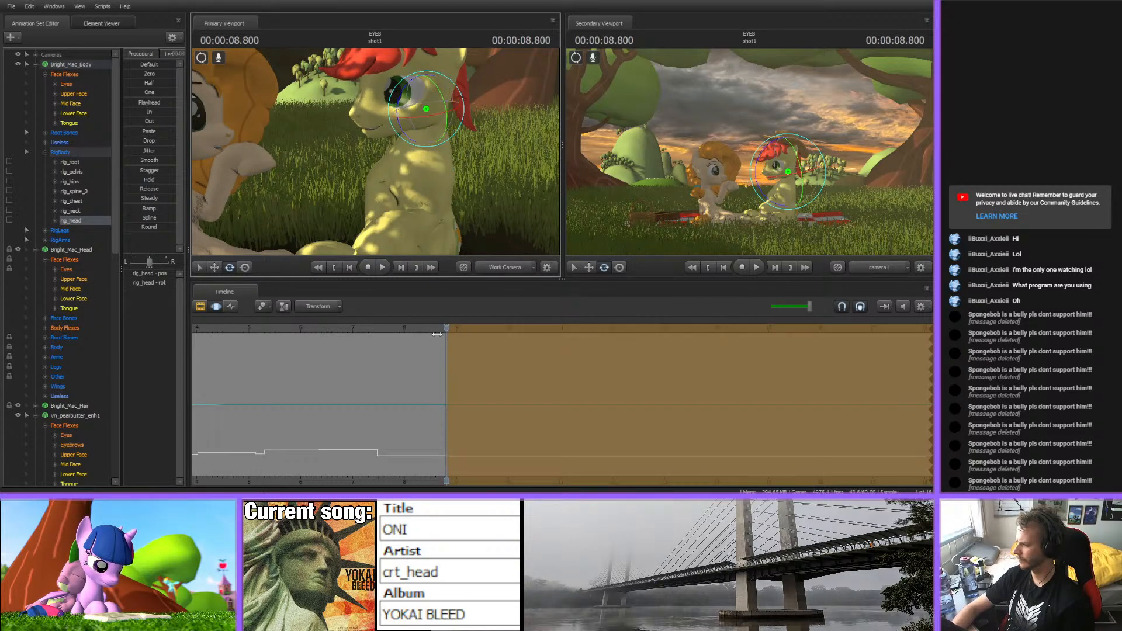
# - Scrub back and play the shot through the 8.800 s pose to check the movement
pyautogui.moveTo(437, 334); pyautogui.dragTo(229, 336)
pyautogui.press('space')
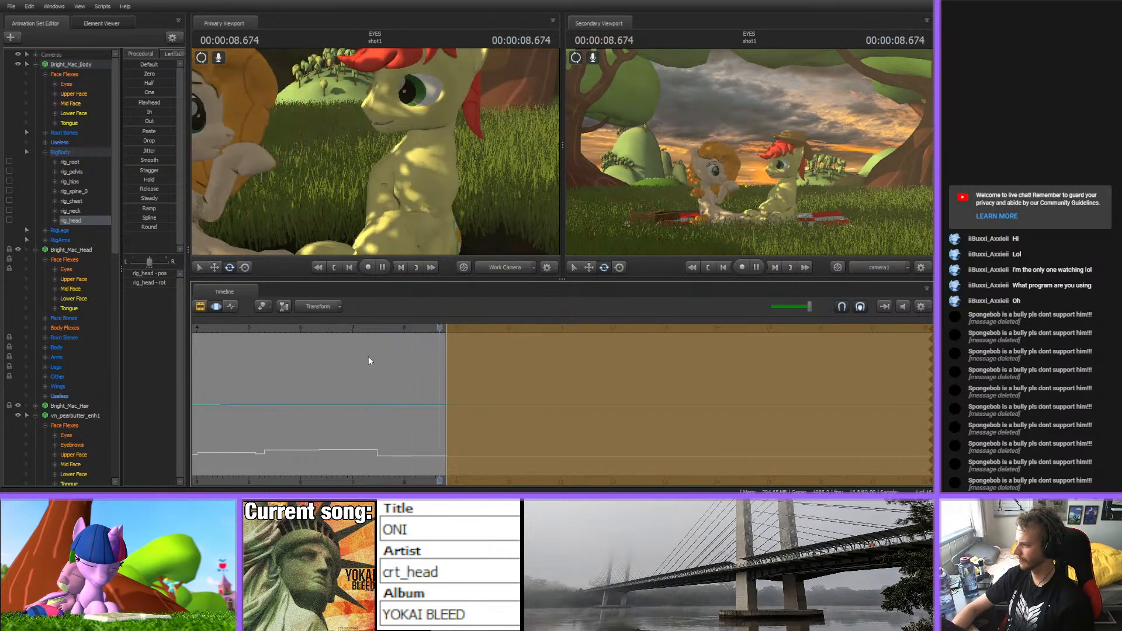
pyautogui.press('space')
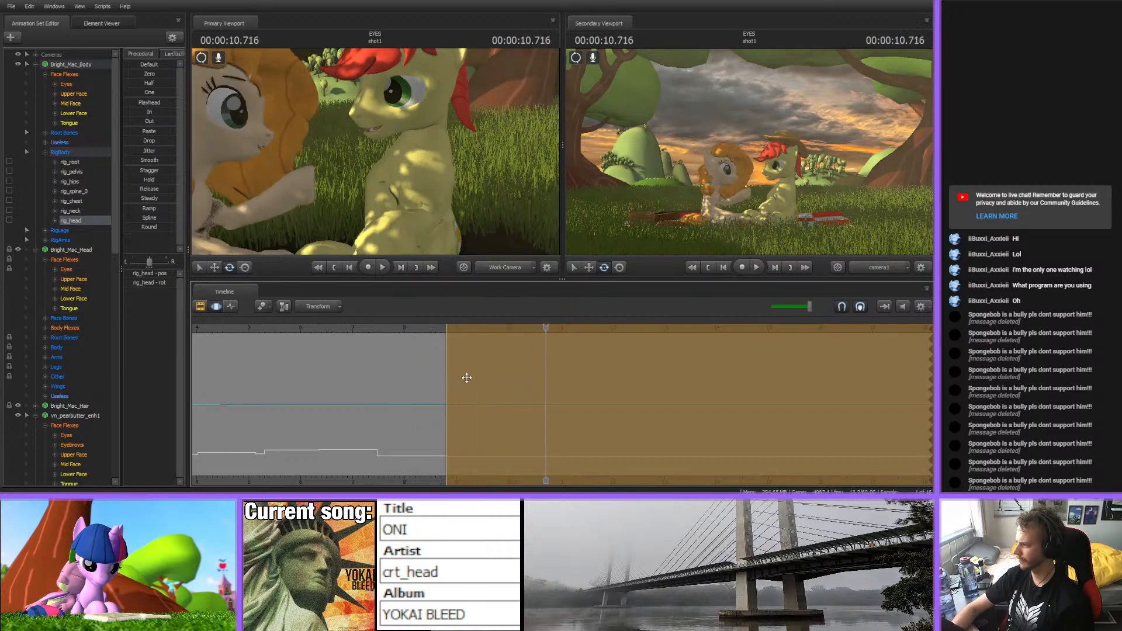
# - Start the time selection at 10.650 s and pose Bright Mac's body there through rig_pelvis, rig_chest and rig_neck
pyautogui.moveTo(539, 330)
pyautogui.mouseDown()
pyautogui.moveTo(496, 350)
pyautogui.moveTo(542, 351)
pyautogui.mouseUp()
pyautogui.moveTo(409, 175); pyautogui.dragTo(410, 105, button='middle')
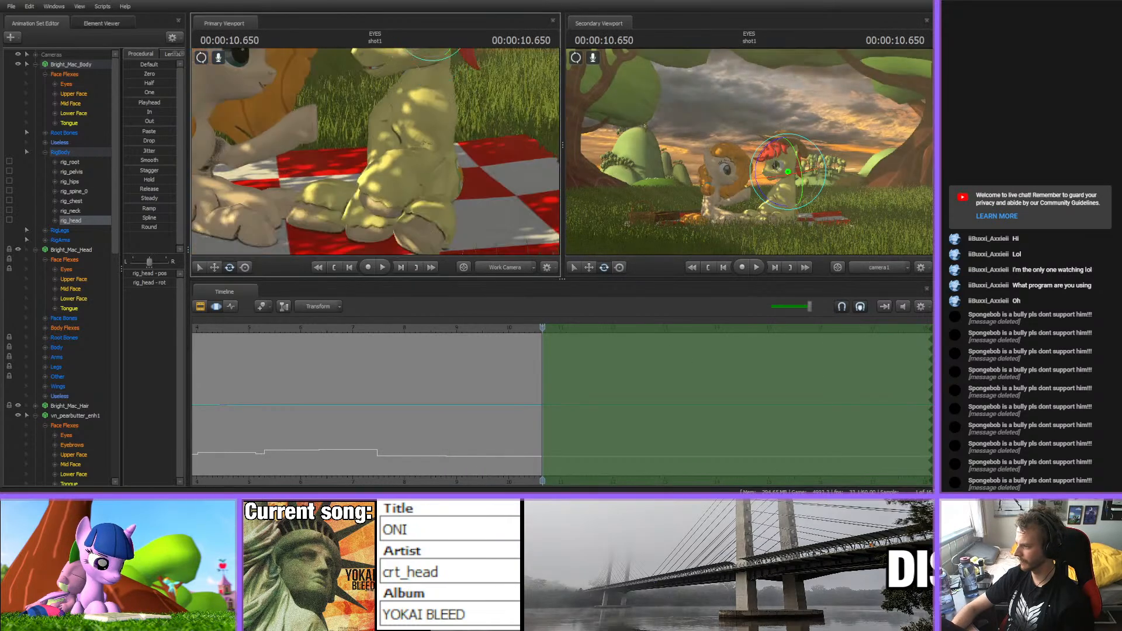
pyautogui.moveTo(394, 202)
pyautogui.mouseDown()
pyautogui.moveTo(395, 227)
pyautogui.moveTo(394, 202)
pyautogui.mouseUp()
pyautogui.press('ctrl')
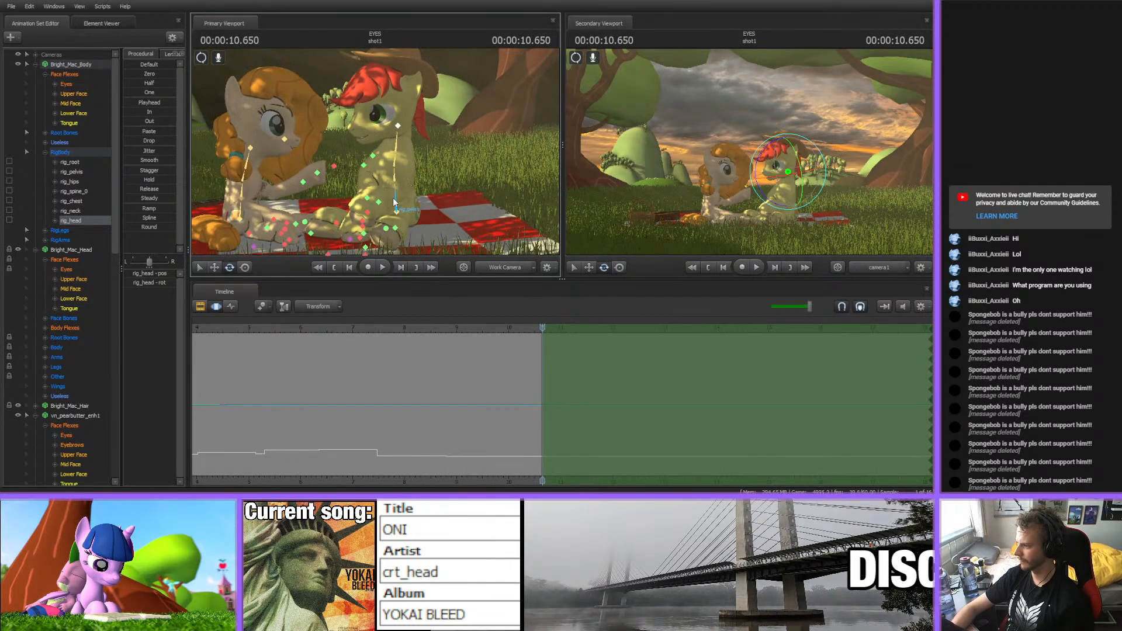
pyautogui.click(393, 202)
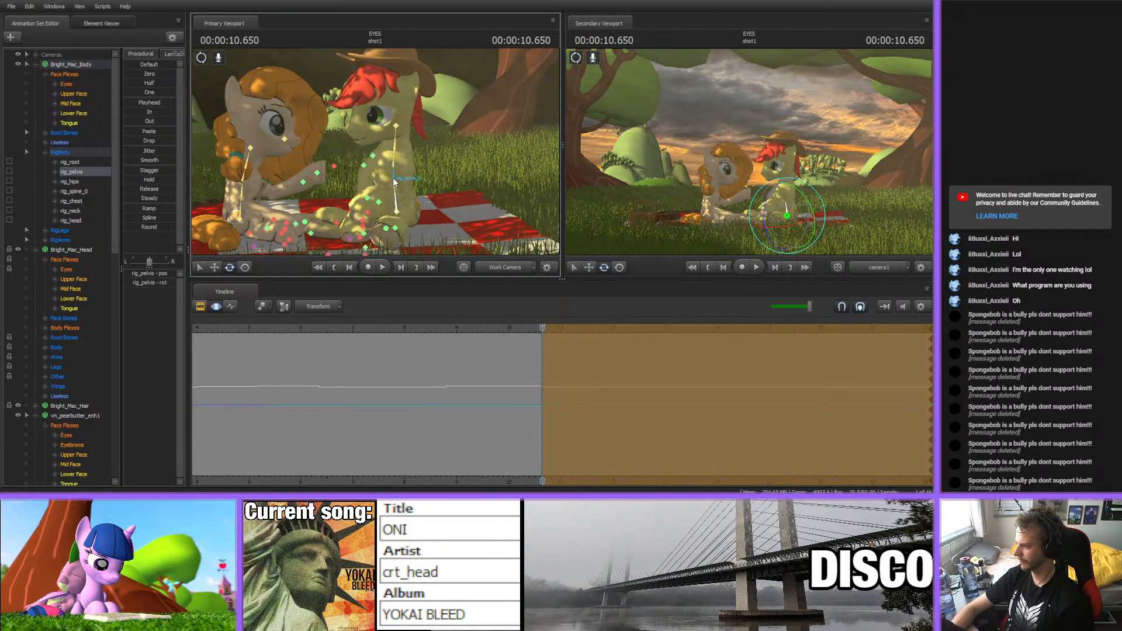
pyautogui.click(381, 156)
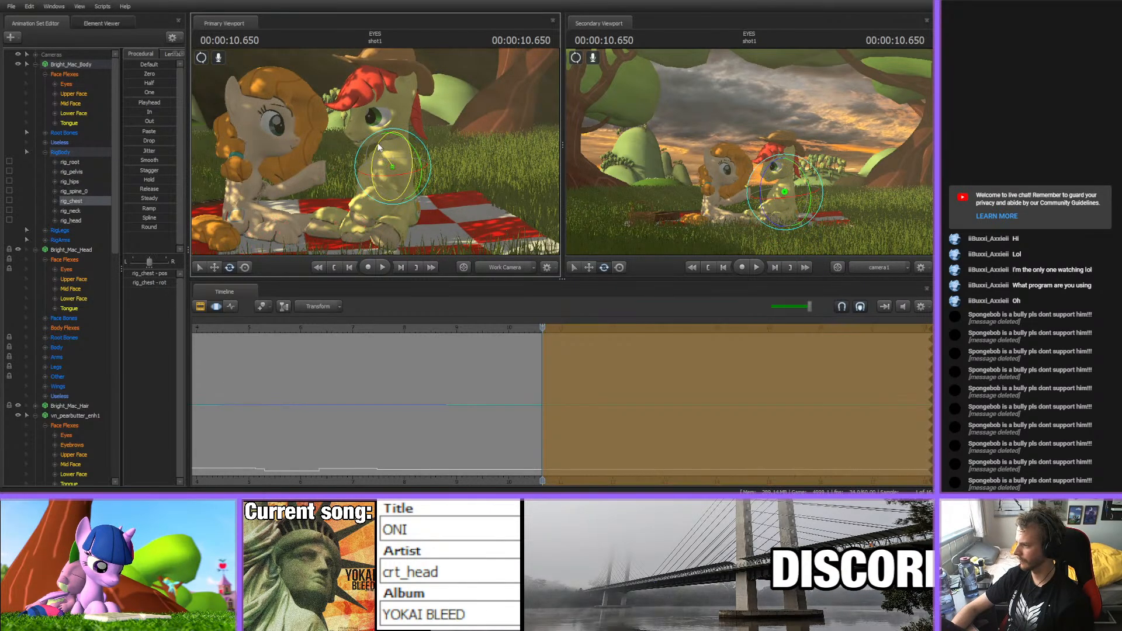
pyautogui.click(391, 142)
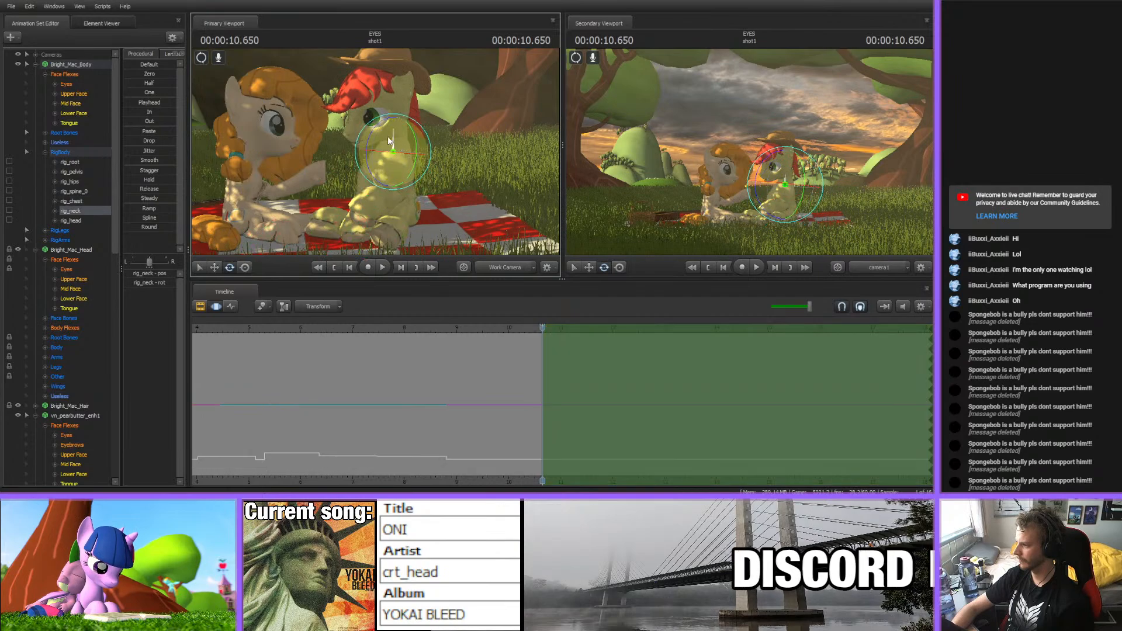
pyautogui.moveTo(374, 125); pyautogui.dragTo(376, 127)
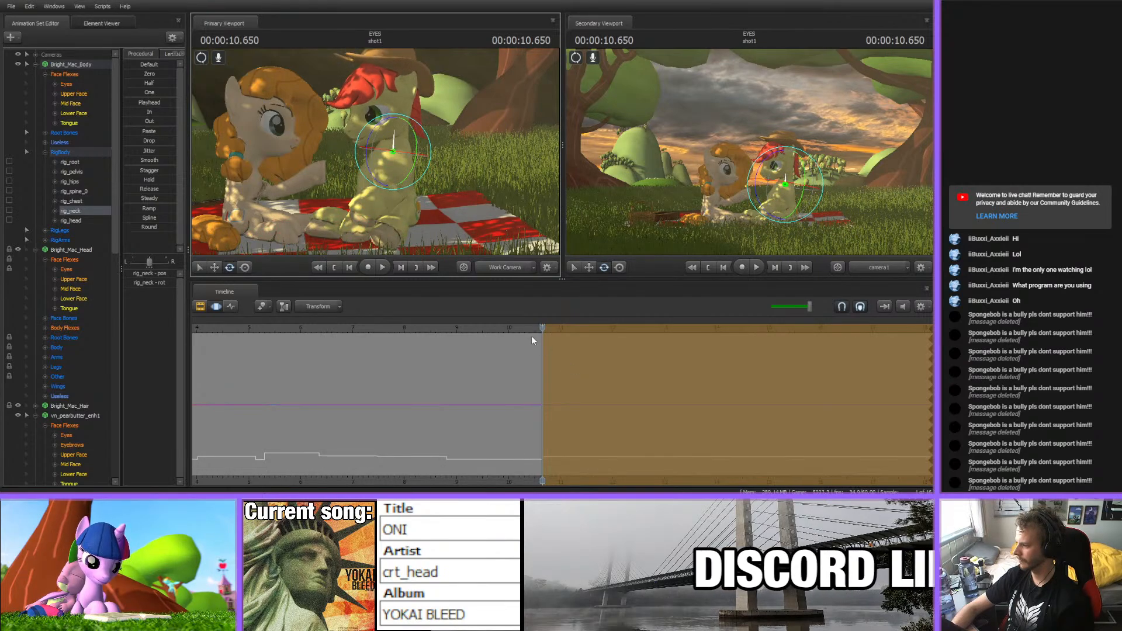
# - Select a short time range around 10.616 s and apply the Playhead preset to Bright Mac's whole RigBody group
pyautogui.moveTo(543, 329); pyautogui.dragTo(565, 341)
pyautogui.scroll(3, 569, 378)
pyautogui.press('Return')
pyautogui.scroll(2, 544, 362)
pyautogui.press('shift')
pyautogui.moveTo(476, 352); pyautogui.dragTo(443, 352)
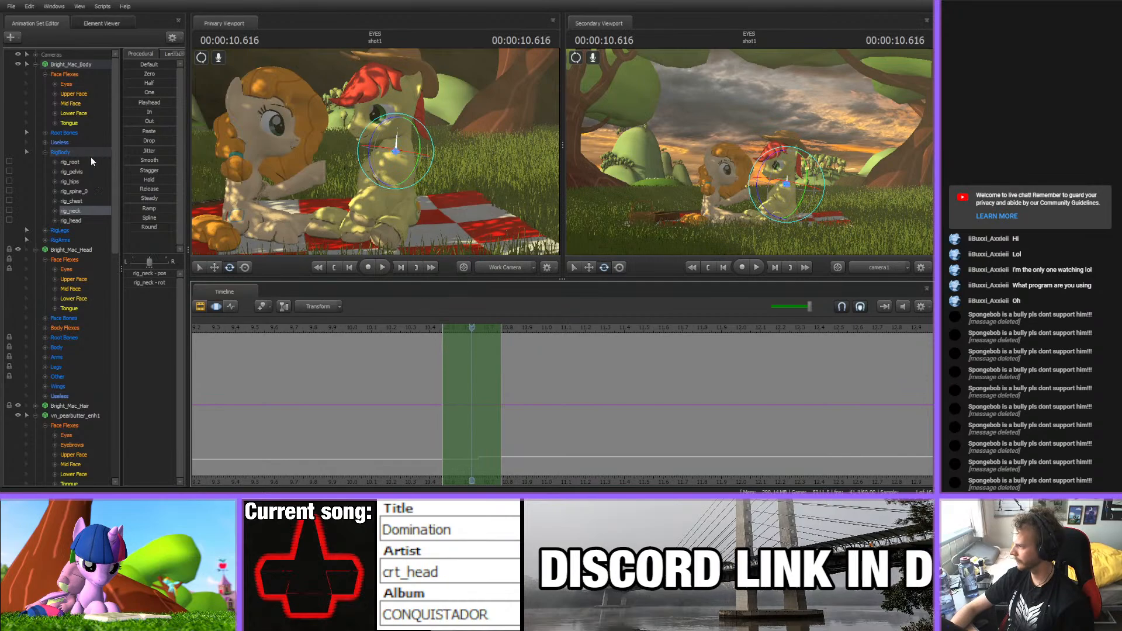
pyautogui.click(64, 154)
pyautogui.click(139, 103)
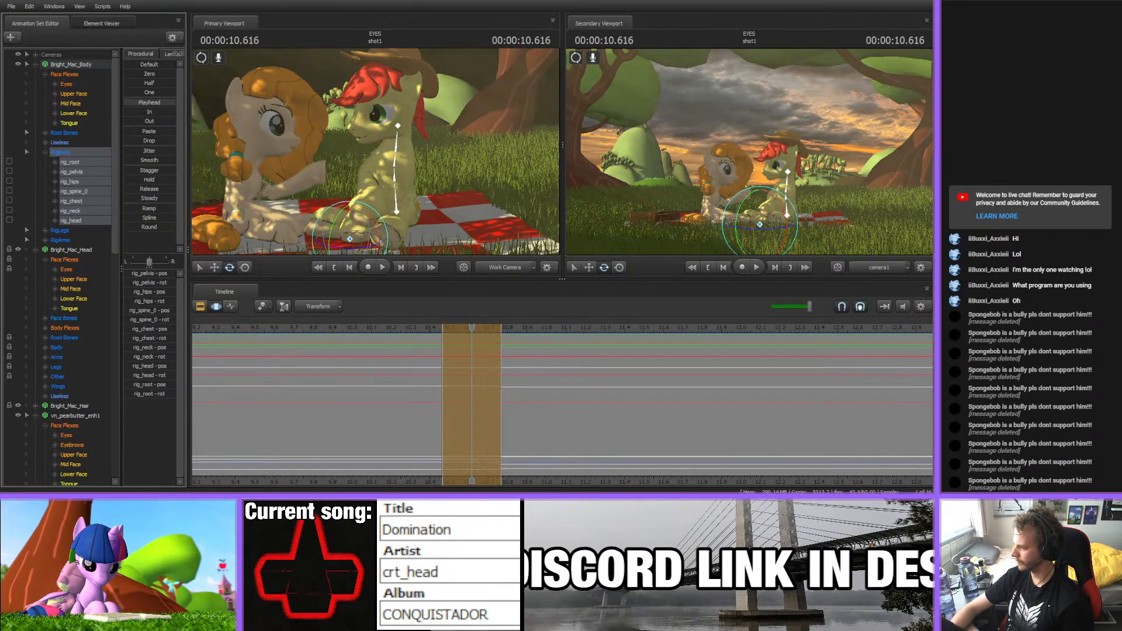
# - Start the time selection at 10.983 s and adjust Bright Mac's body from rig_spine_0 through rig_chest and rig_neck to rig_head
pyautogui.moveTo(471, 328); pyautogui.dragTo(504, 330)
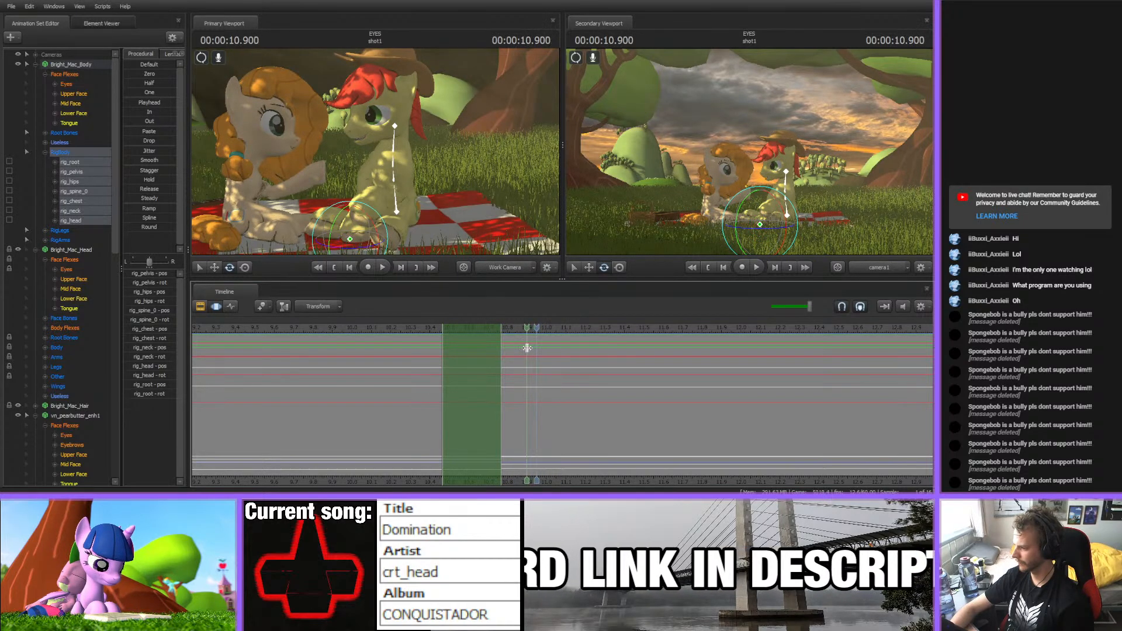
pyautogui.moveTo(526, 348)
pyautogui.mouseDown()
pyautogui.moveTo(470, 348)
pyautogui.moveTo(514, 346)
pyautogui.mouseUp()
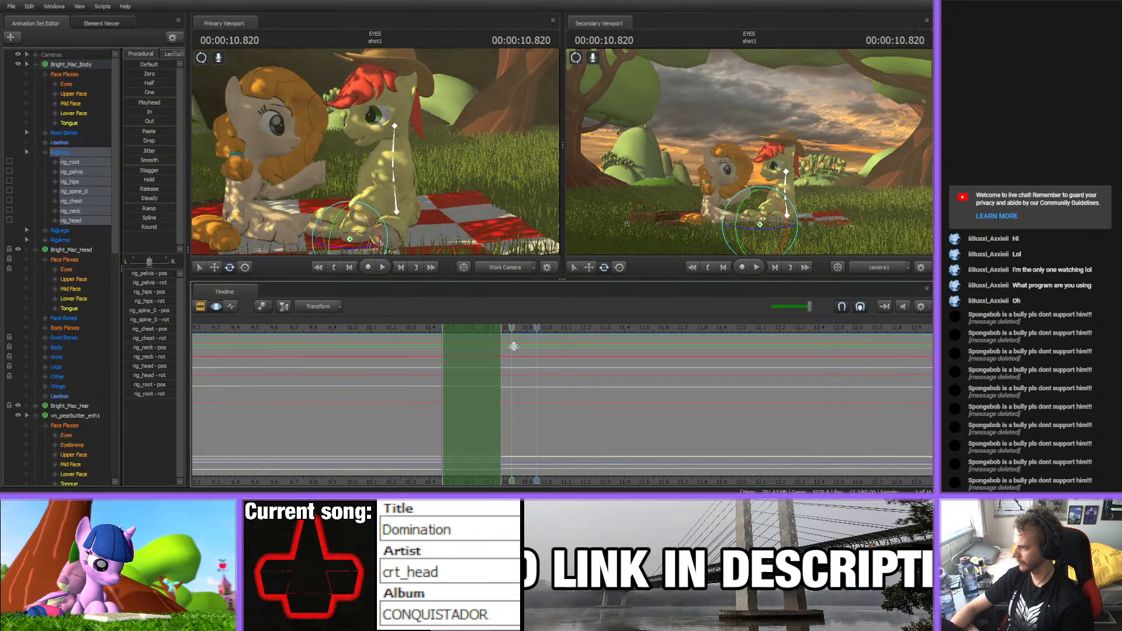
pyautogui.click(543, 346)
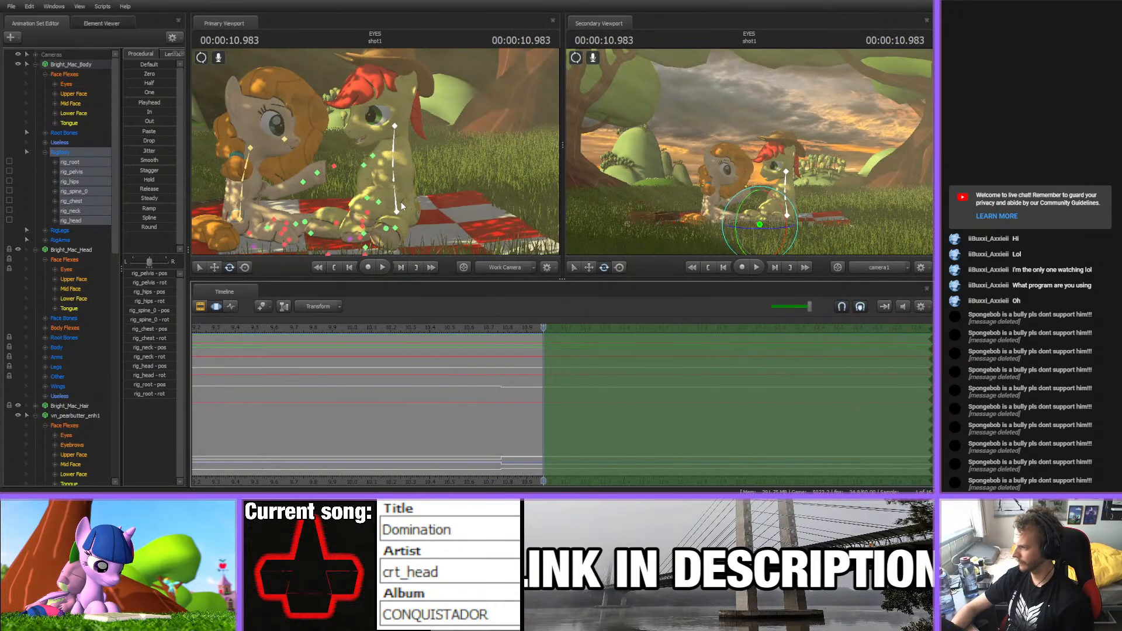
pyautogui.click(402, 206)
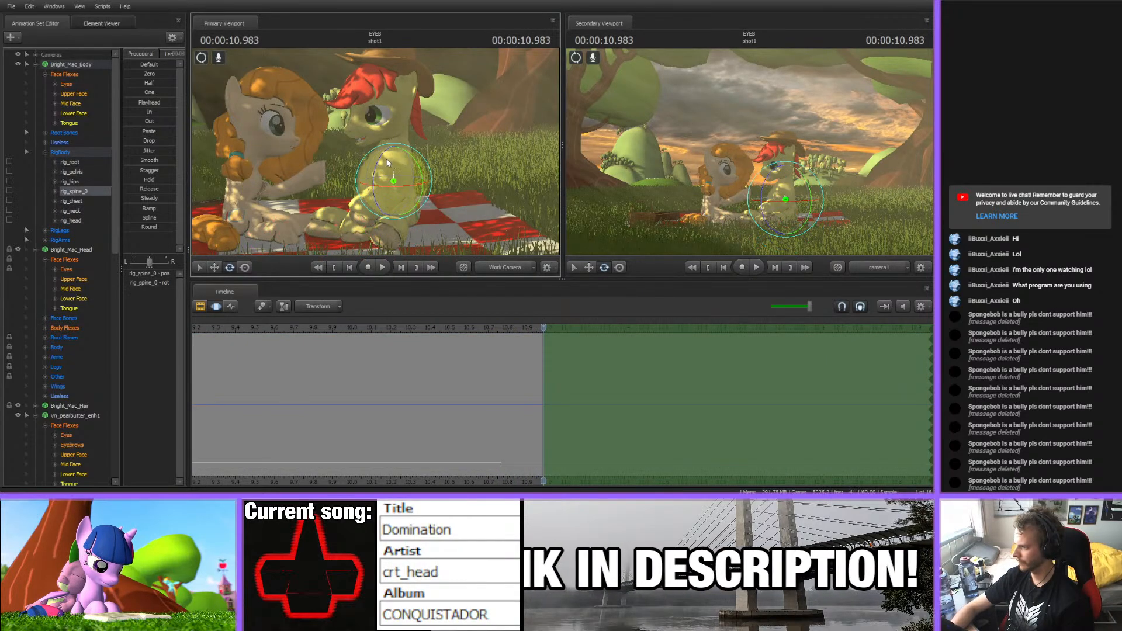
pyautogui.click(382, 156)
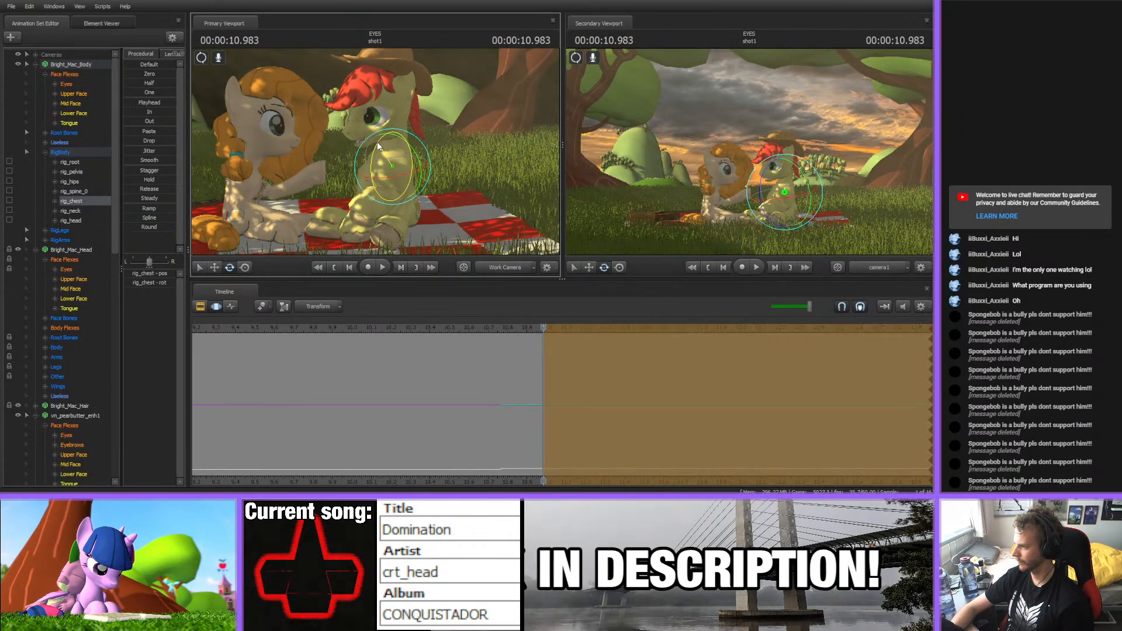
pyautogui.keyDown('ctrl'); pyautogui.click(380, 133); pyautogui.keyUp('ctrl')
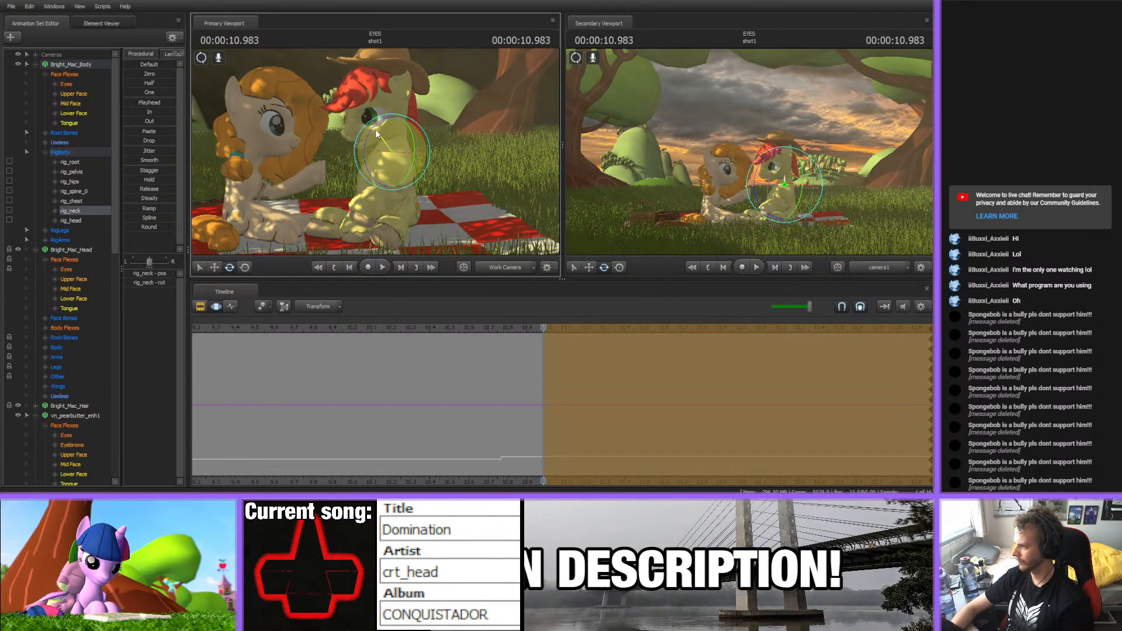
pyautogui.keyDown('ctrl'); pyautogui.click(367, 106); pyautogui.keyUp('ctrl')
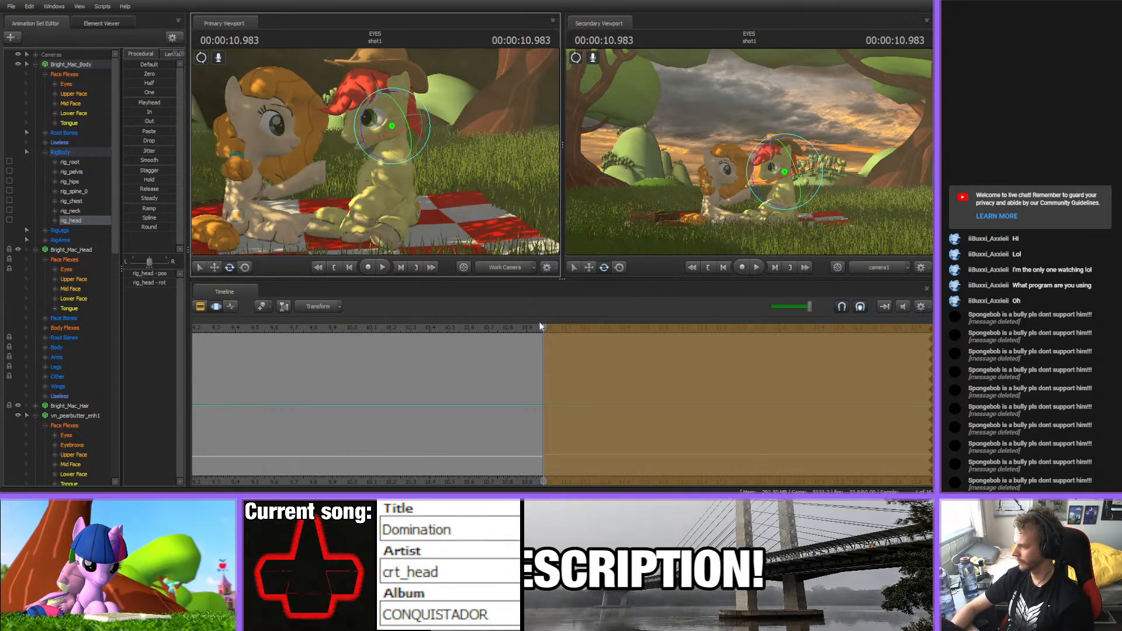
# - Start the time selection at 11.200 s, adjust Bright Mac's body from rig_pelvis through rig_spine_0 and rig_chest to rig_head, and play the movement
pyautogui.moveTo(541, 326); pyautogui.dragTo(584, 348)
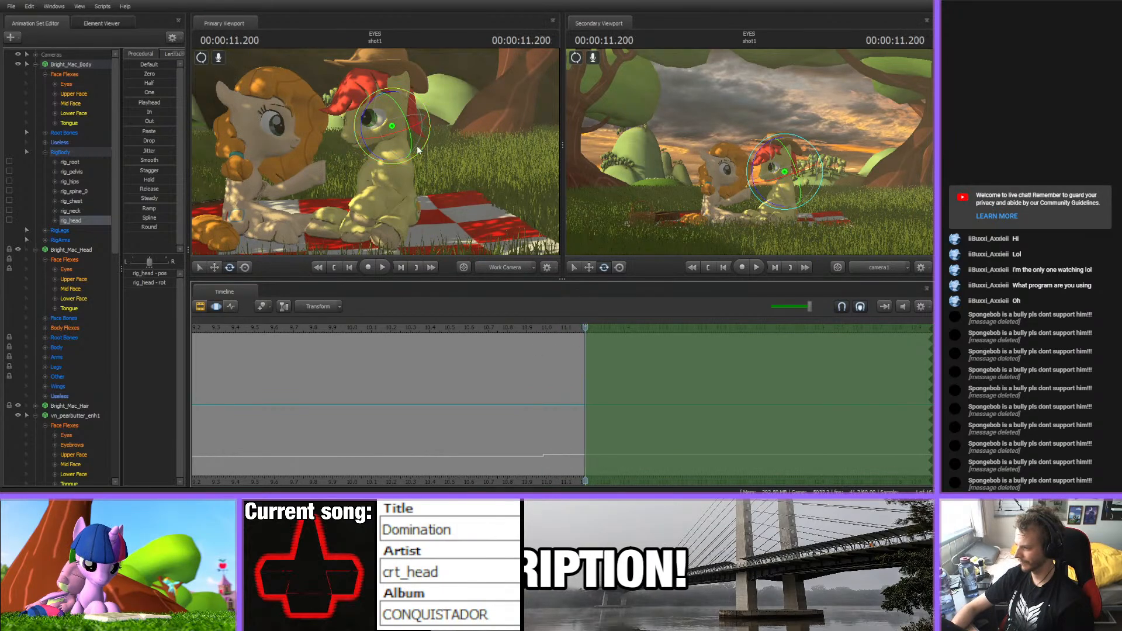
pyautogui.click(387, 189)
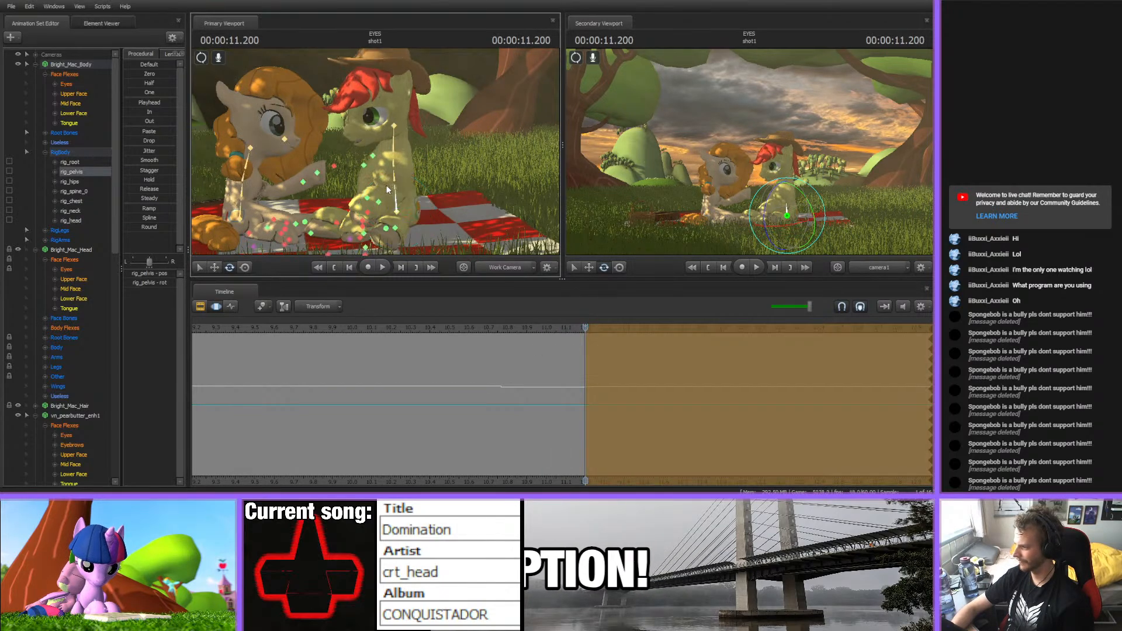
pyautogui.click(396, 178)
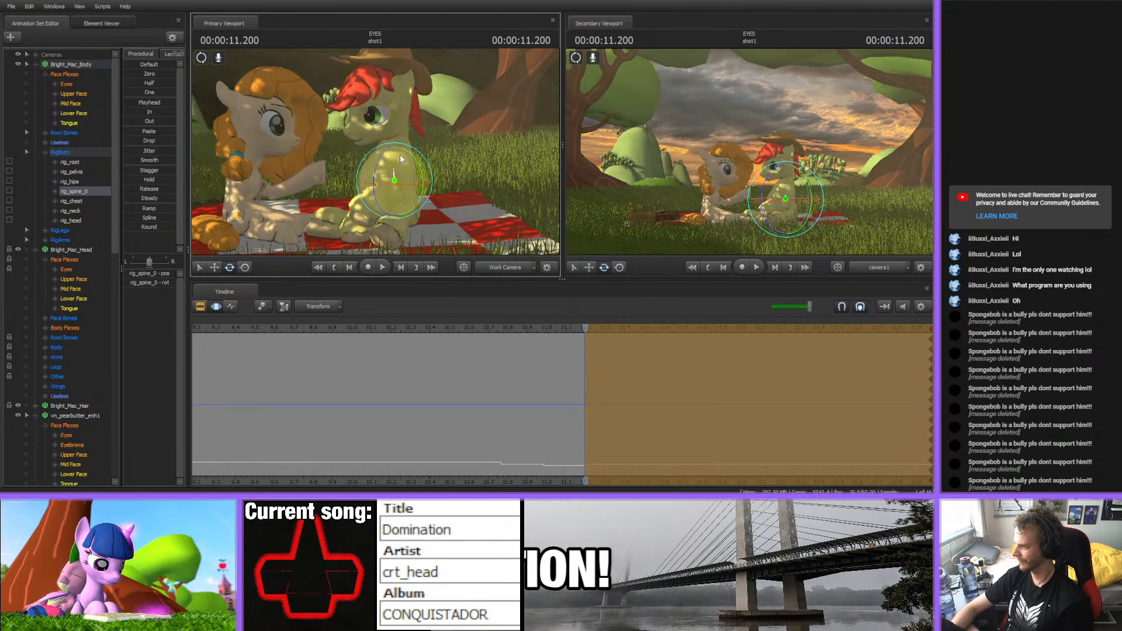
pyautogui.click(374, 147)
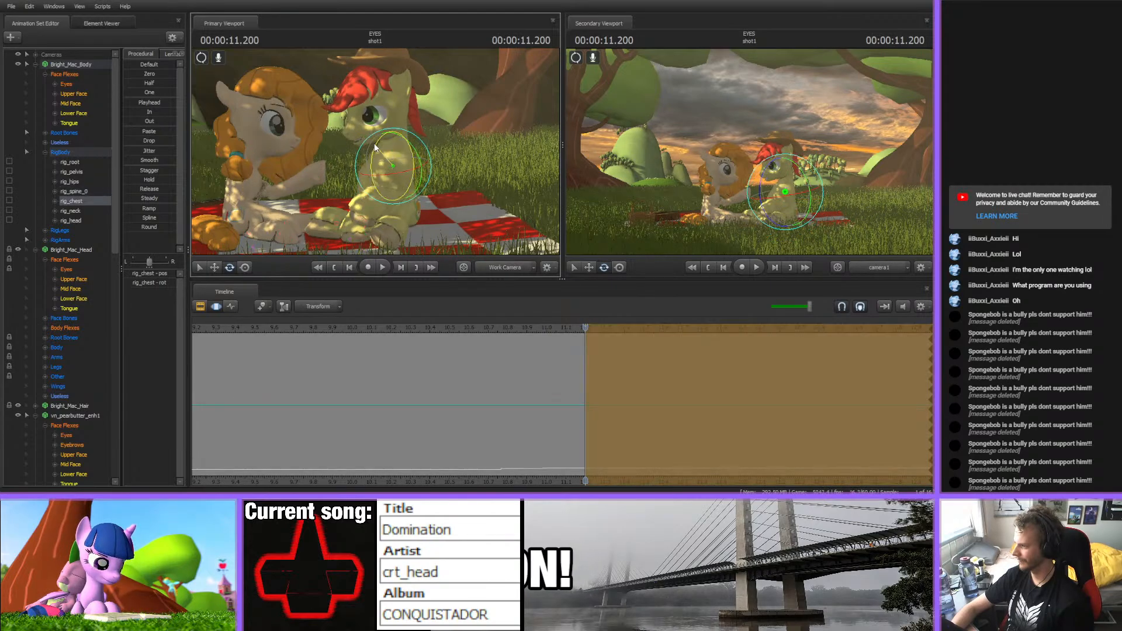
pyautogui.click(394, 125)
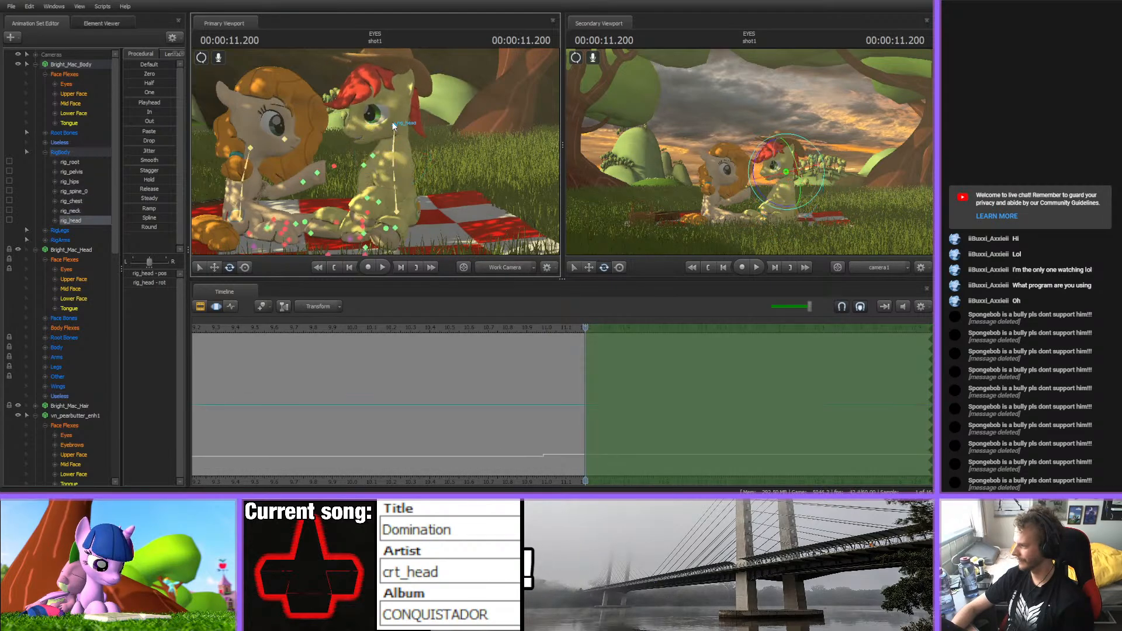
pyautogui.moveTo(364, 121); pyautogui.dragTo(370, 112)
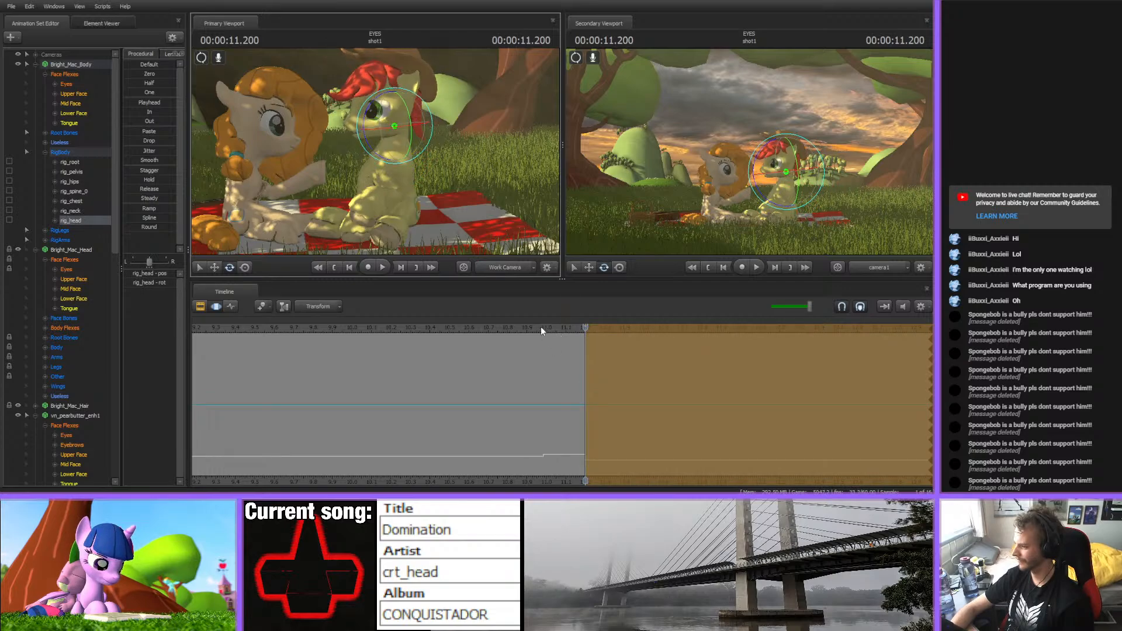
pyautogui.press('space')
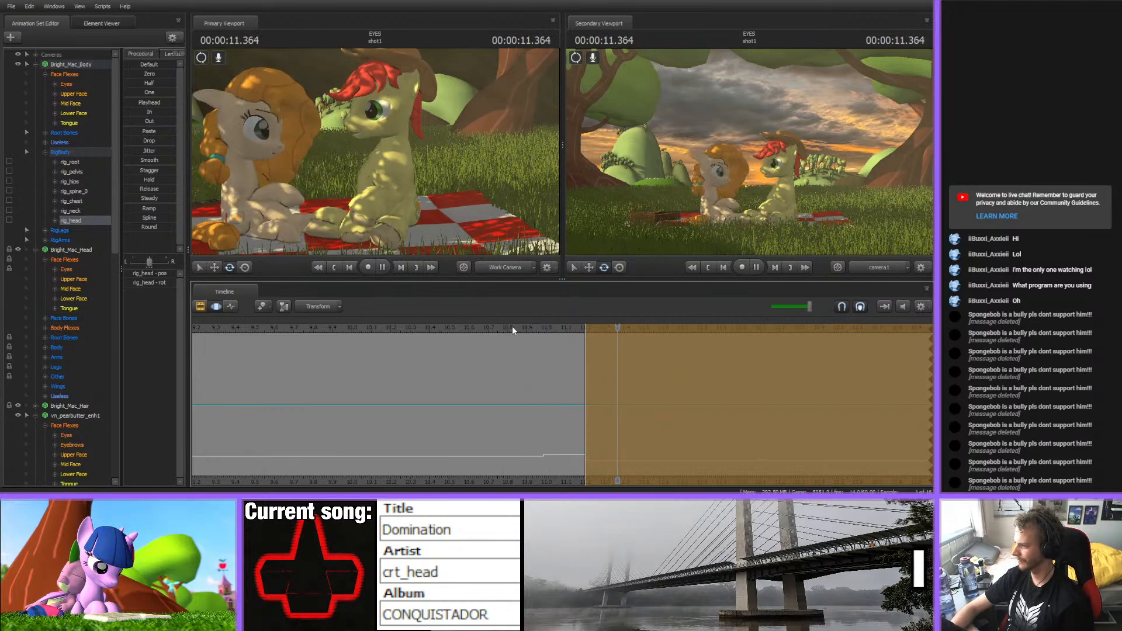
pyautogui.click(559, 335)
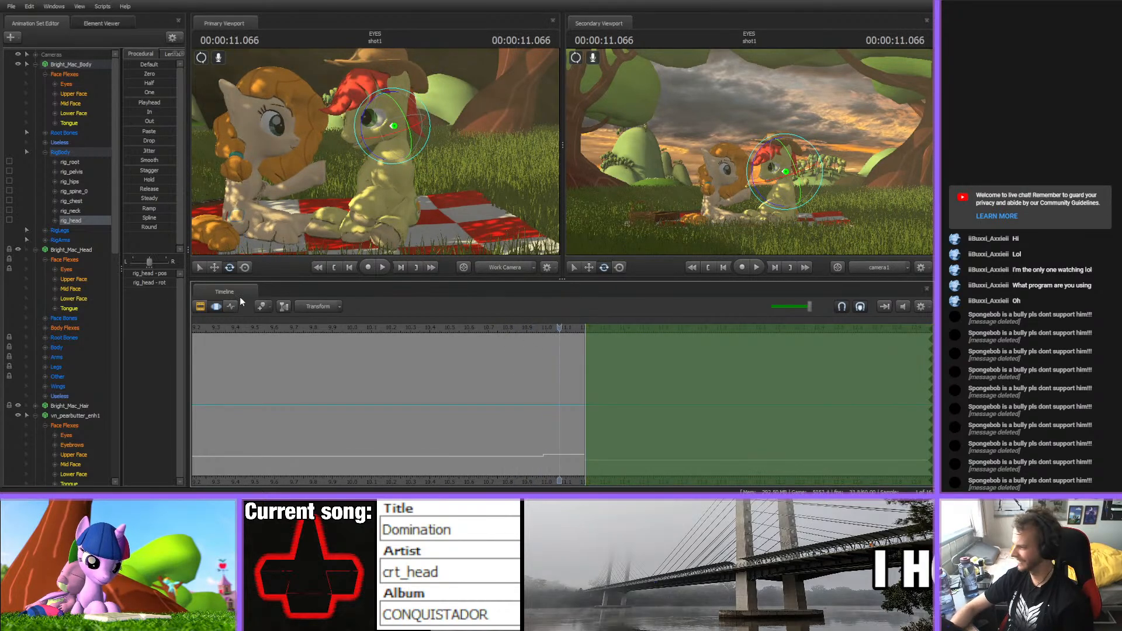
# - Retime Bright Mac's whole RigBody group slightly earlier with the Playhead preset at 11.283 s and play the change
pyautogui.click(60, 152)
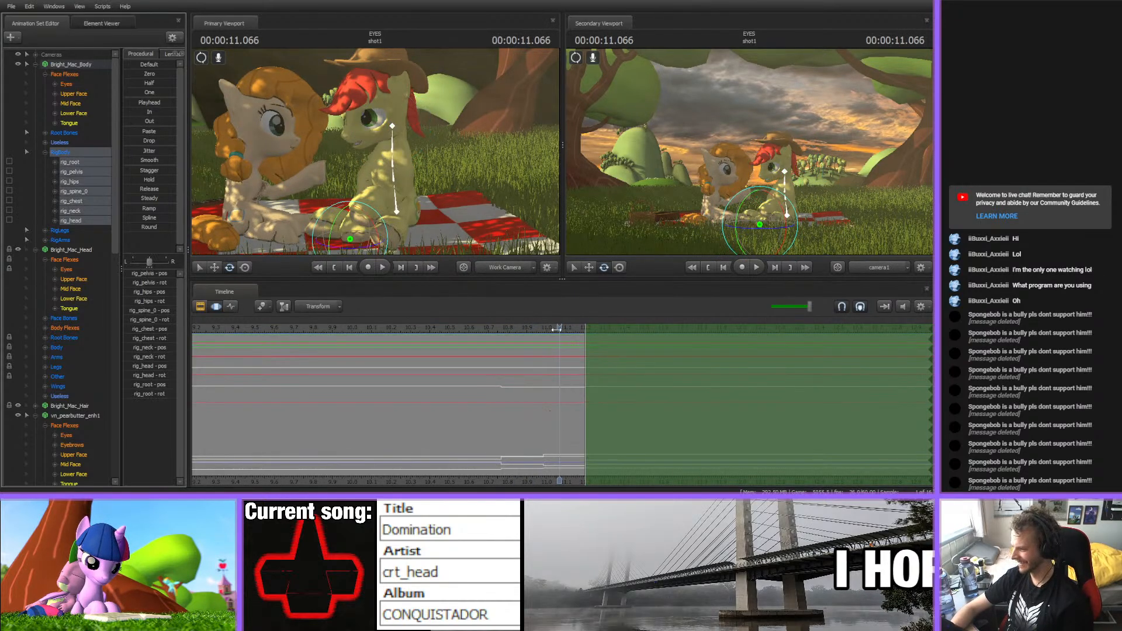
pyautogui.moveTo(557, 330); pyautogui.dragTo(601, 337)
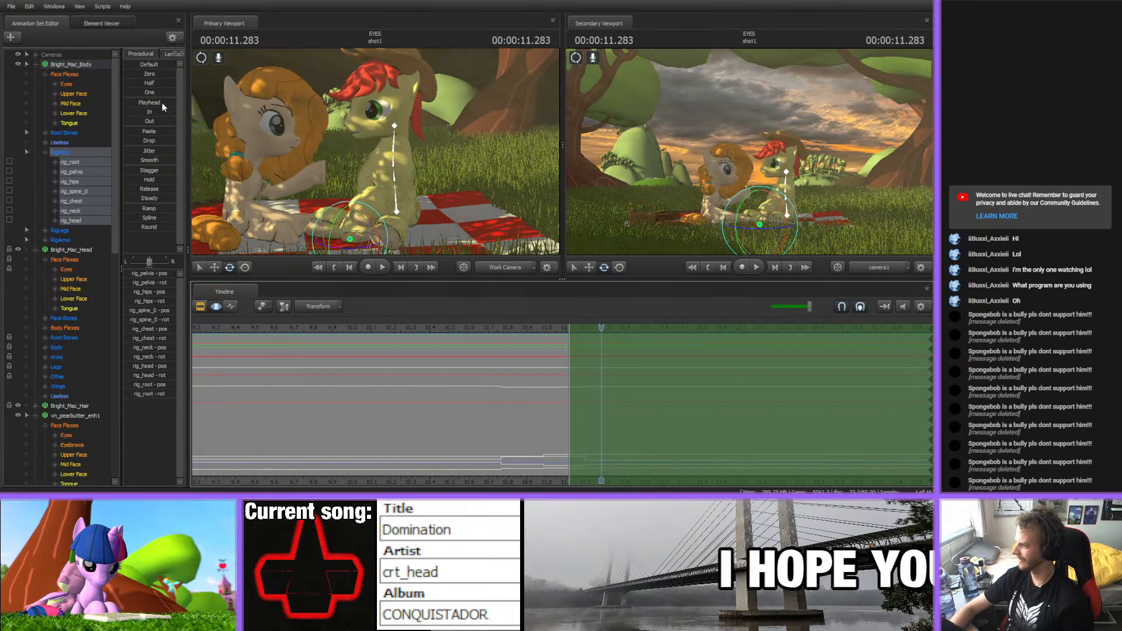
pyautogui.click(481, 330)
pyautogui.press('space')
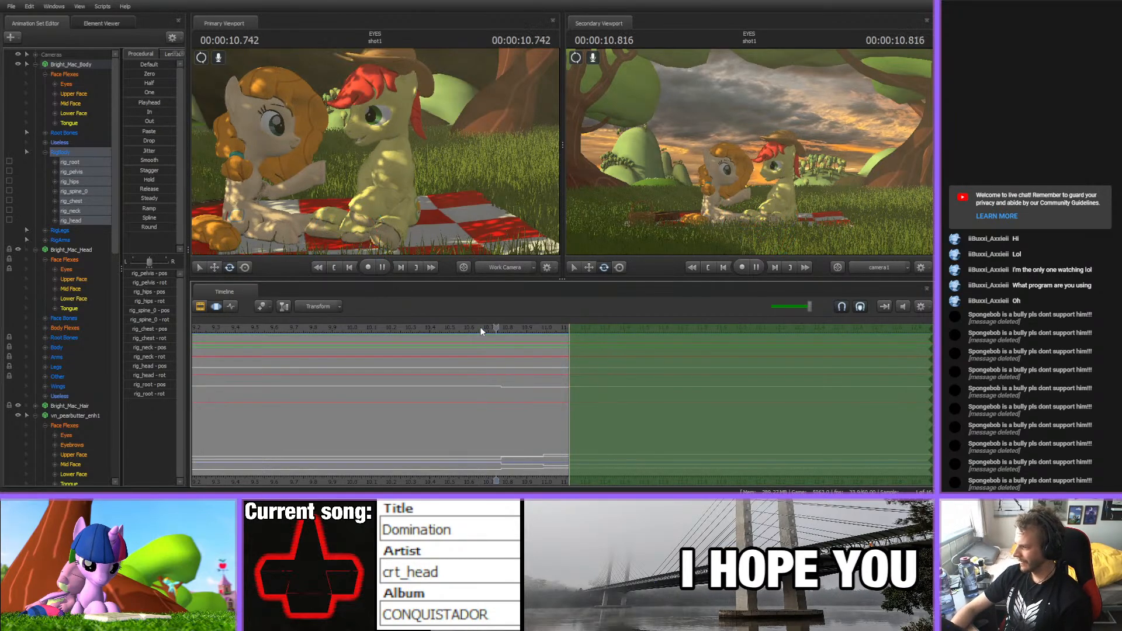
pyautogui.press('space')
# - Retime Bright Mac's RigBody movement using short time selections around 11.016 s and 10.866 s
pyautogui.moveTo(472, 329)
pyautogui.mouseDown()
pyautogui.moveTo(552, 339)
pyautogui.moveTo(523, 348)
pyautogui.moveTo(550, 327)
pyautogui.mouseUp()
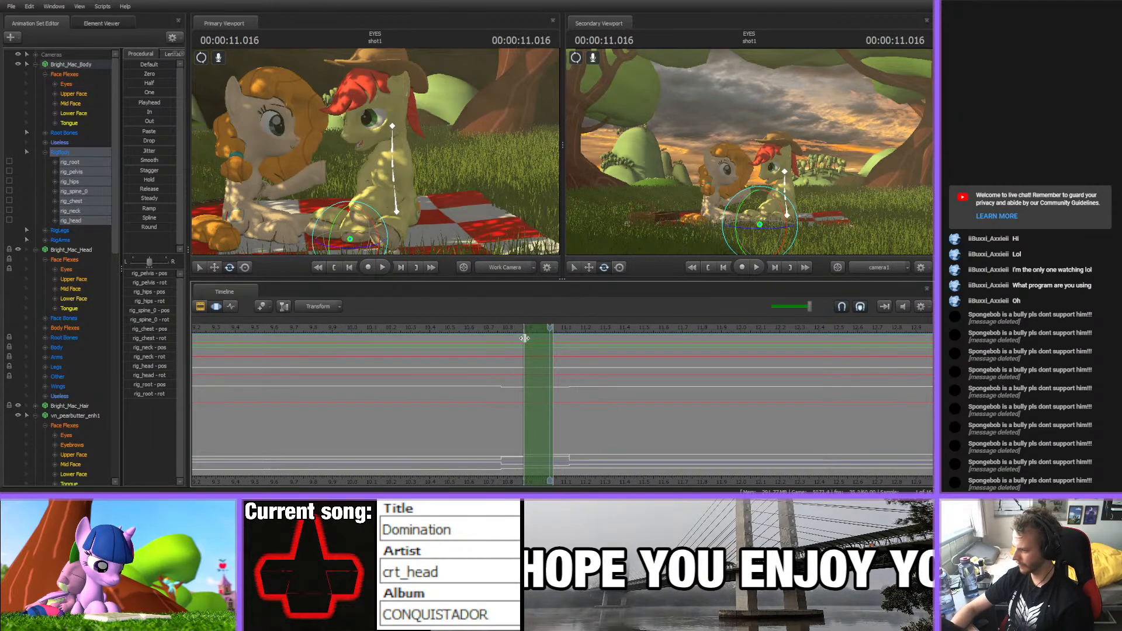
pyautogui.press('space')
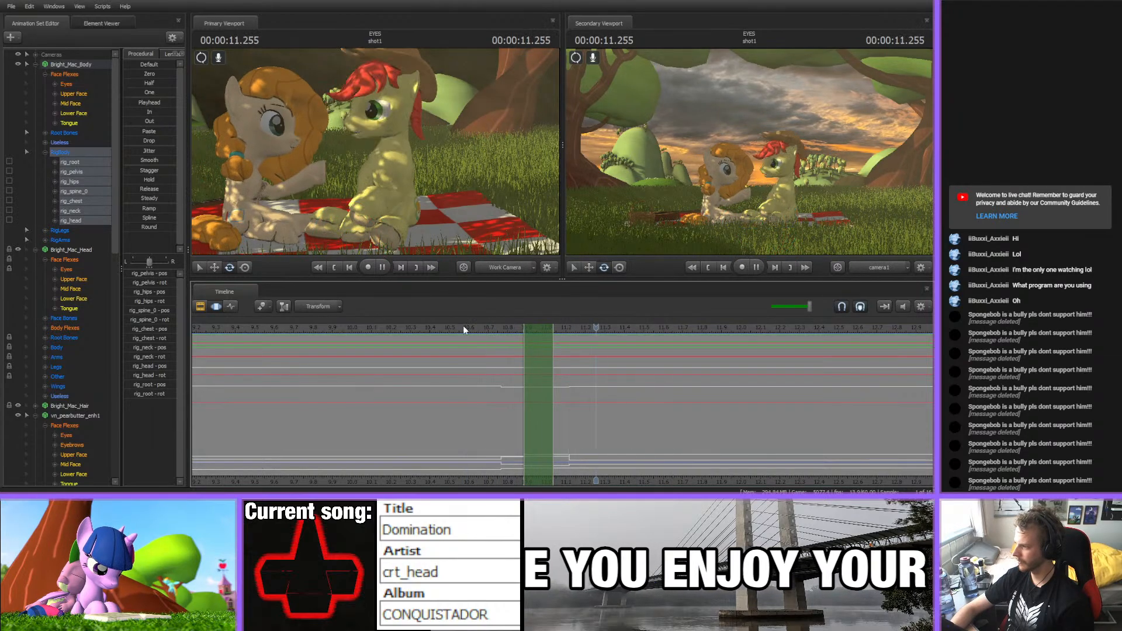
pyautogui.click(493, 327)
pyautogui.moveTo(494, 326); pyautogui.dragTo(534, 340)
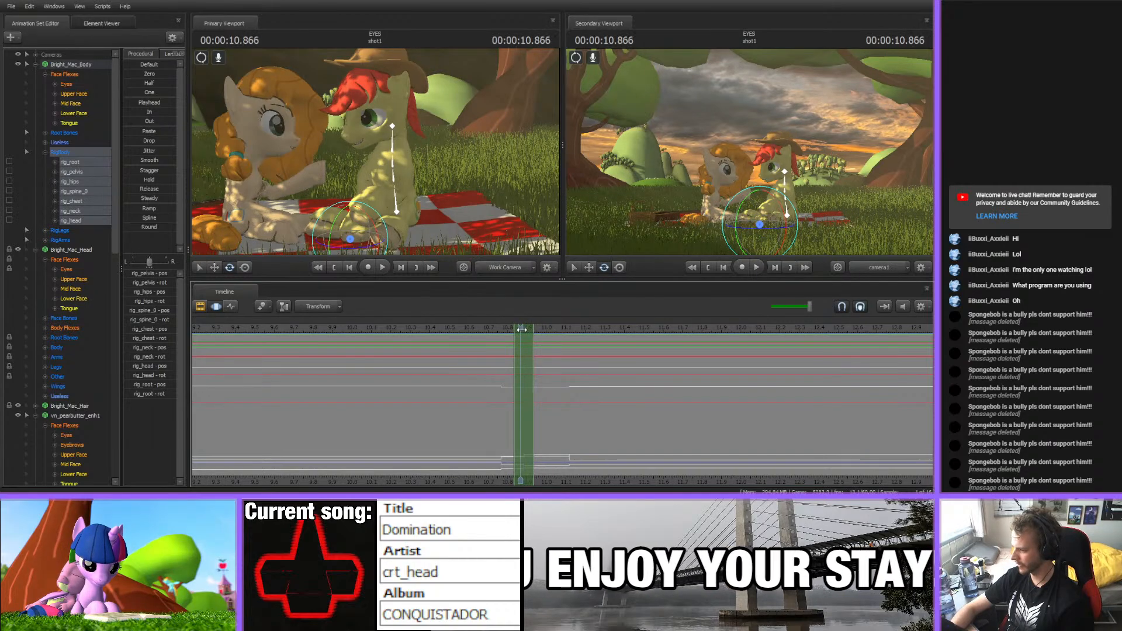
pyautogui.scroll(2, 554, 372)
pyautogui.moveTo(552, 367); pyautogui.dragTo(545, 366)
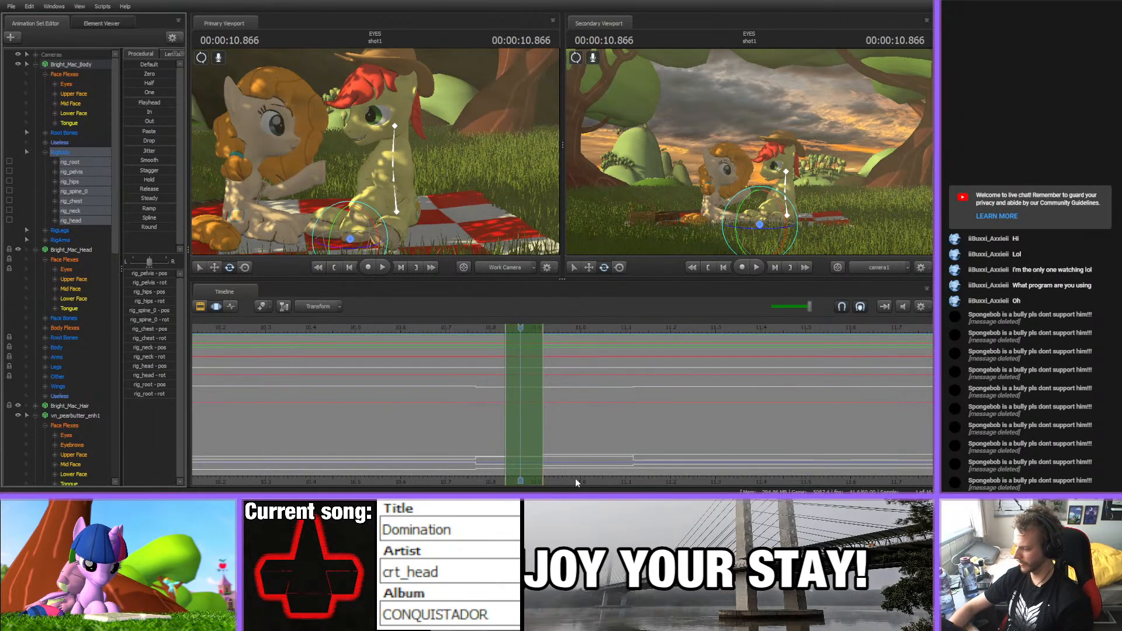
pyautogui.scroll(-2, 455, 430)
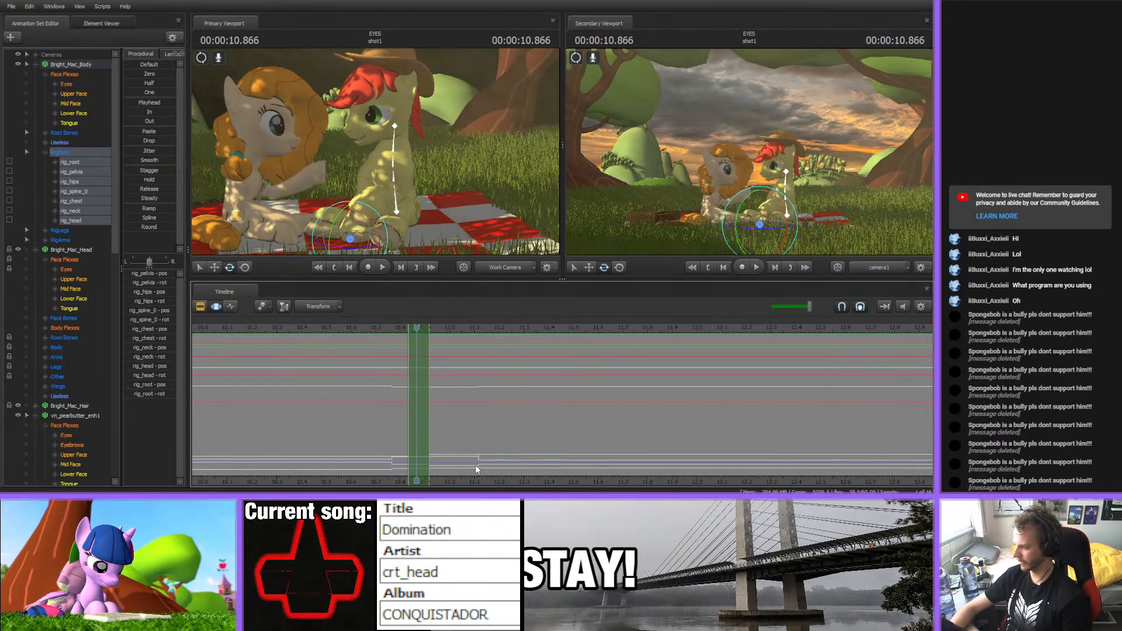
# - Play from 10.750 s, select a time range around 11.250 s and retime Bright Mac's RigBody pose there
pyautogui.click(386, 328)
pyautogui.press('space')
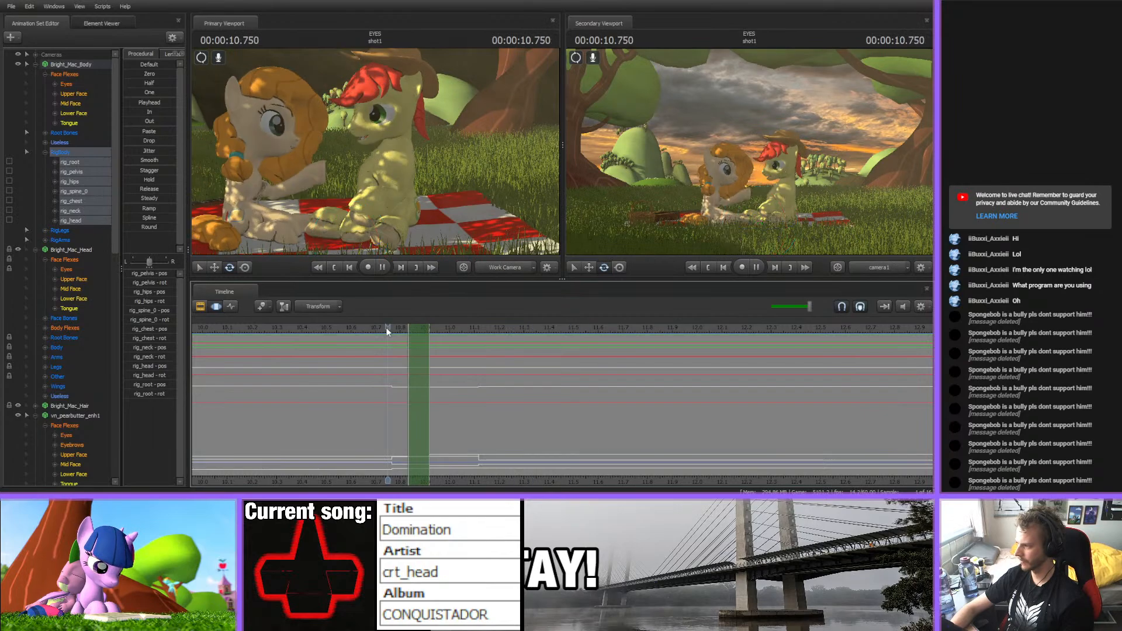
pyautogui.press('space')
pyautogui.click(455, 360)
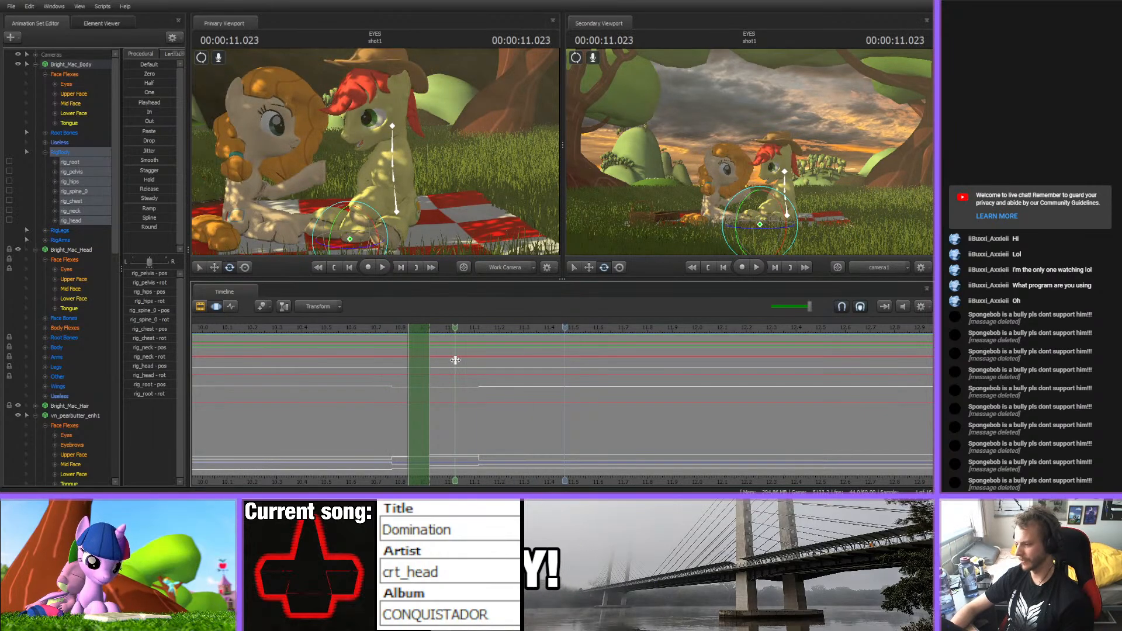
pyautogui.keyDown('shift'); pyautogui.moveTo(462, 360); pyautogui.dragTo(563, 361); pyautogui.keyUp('shift')
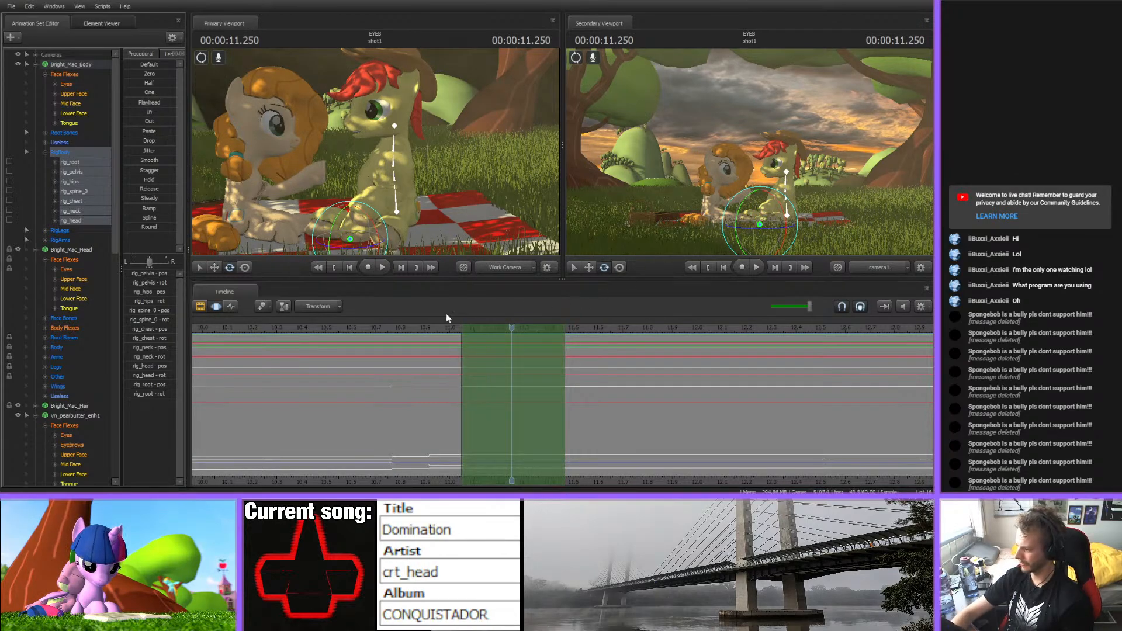
# - Play the shot from before the retimed poses through to 13.916 s to check the movement
pyautogui.press('space')
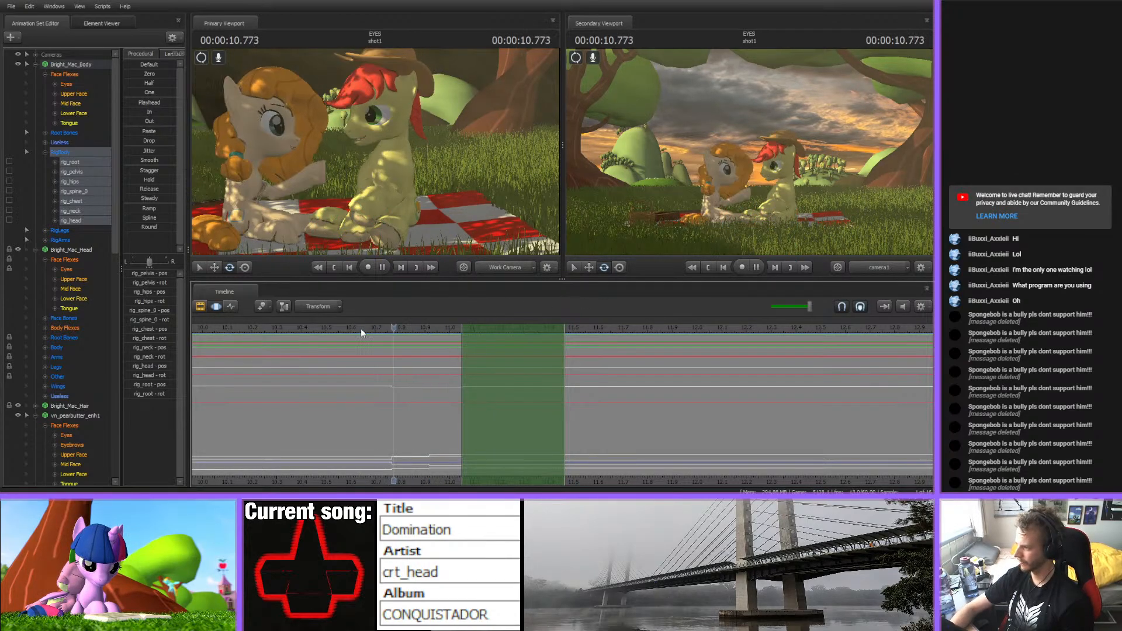
pyautogui.press('space')
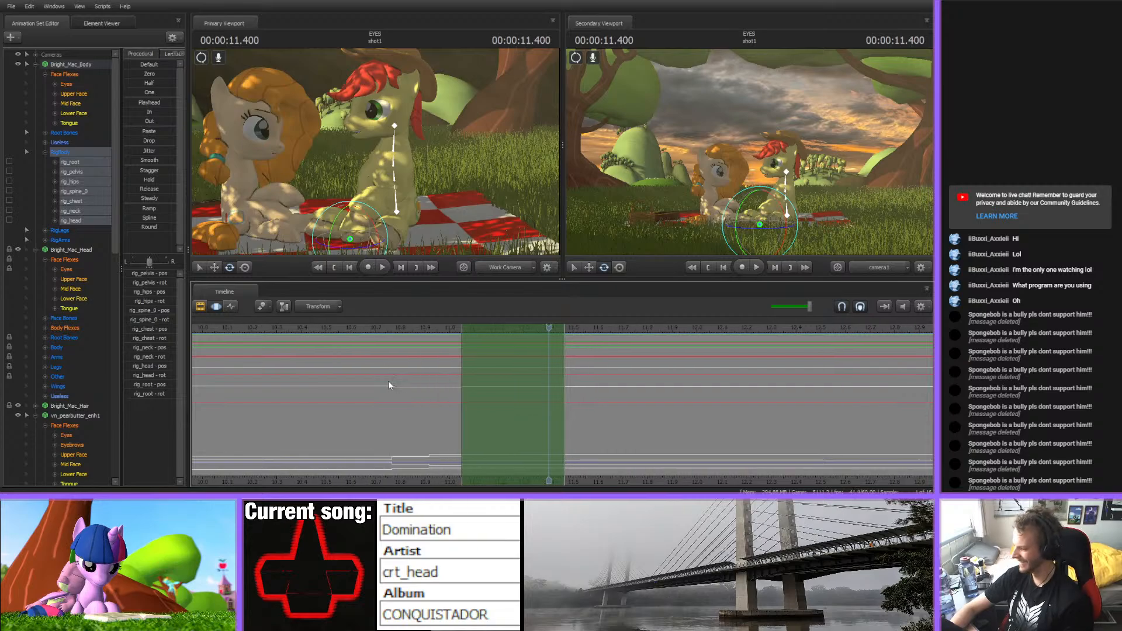
pyautogui.press('space')
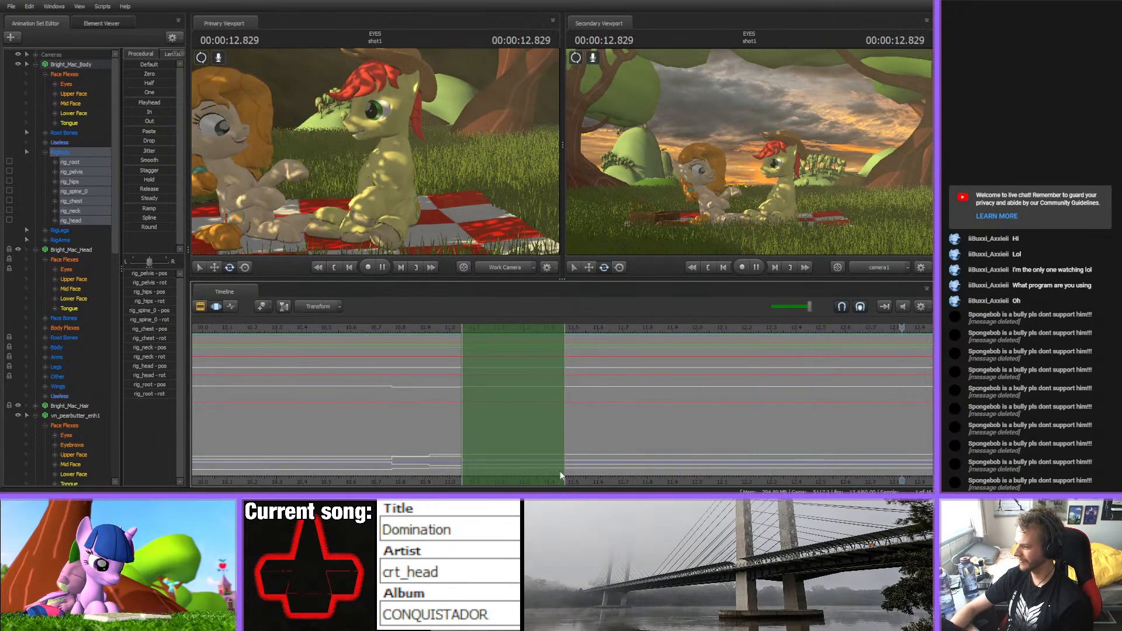
pyautogui.scroll(-4, 515, 425)
pyautogui.moveTo(751, 479); pyautogui.dragTo(436, 435, button='middle')
pyautogui.press('space')
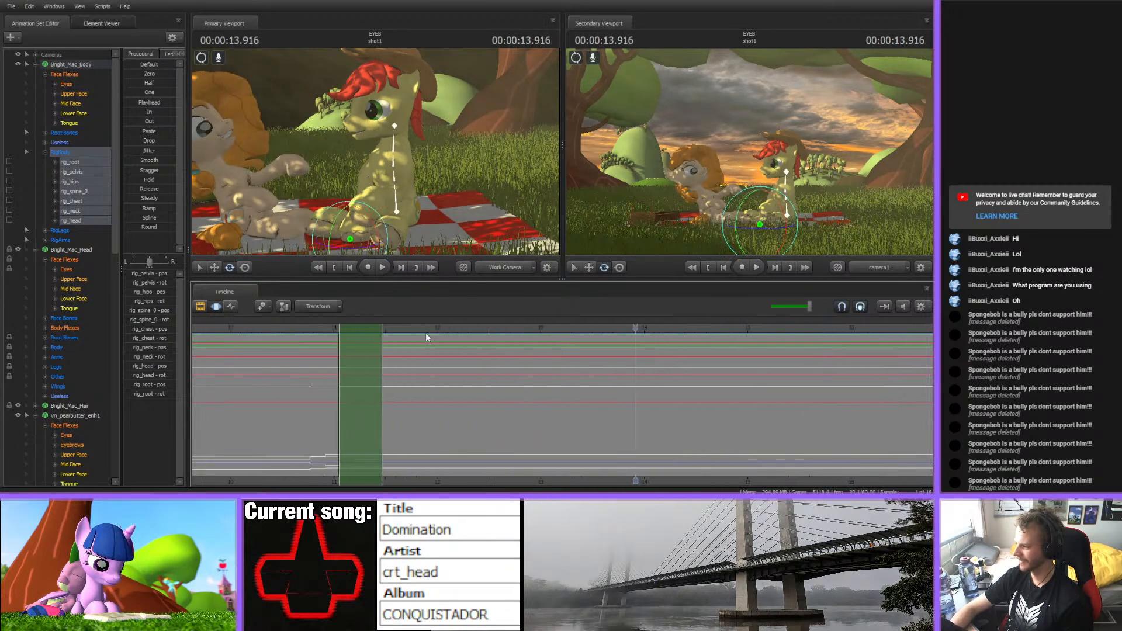
# - Start the time selection at 12.100 s and pose Bright Mac's body there from rig_pelvis up through the spine to rig_head
pyautogui.moveTo(427, 330); pyautogui.dragTo(602, 351)
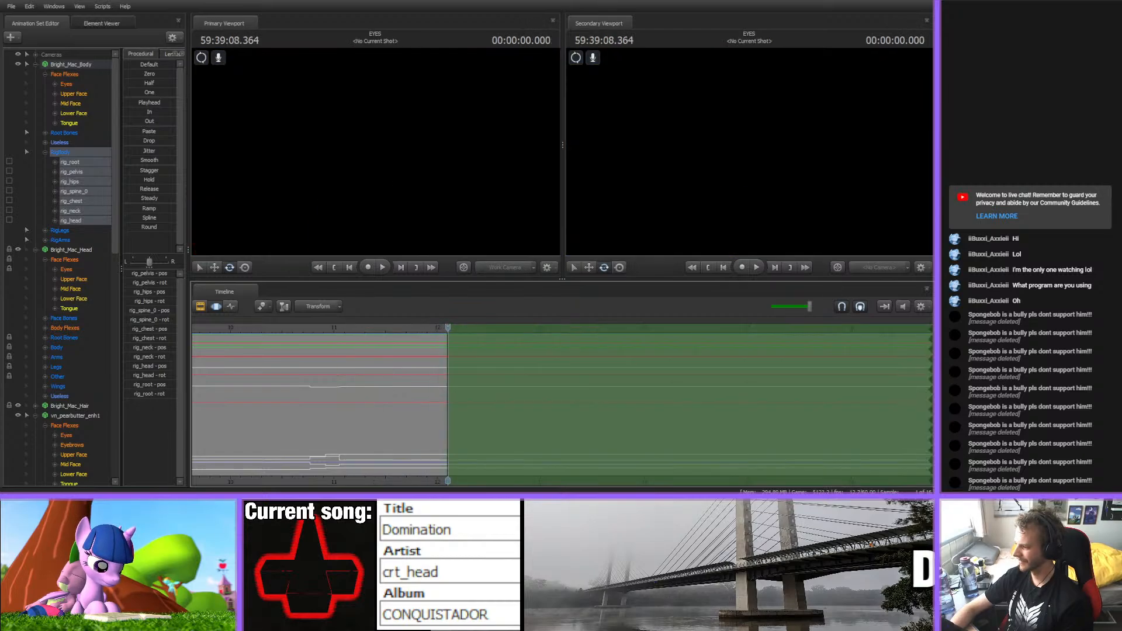
pyautogui.click(397, 208)
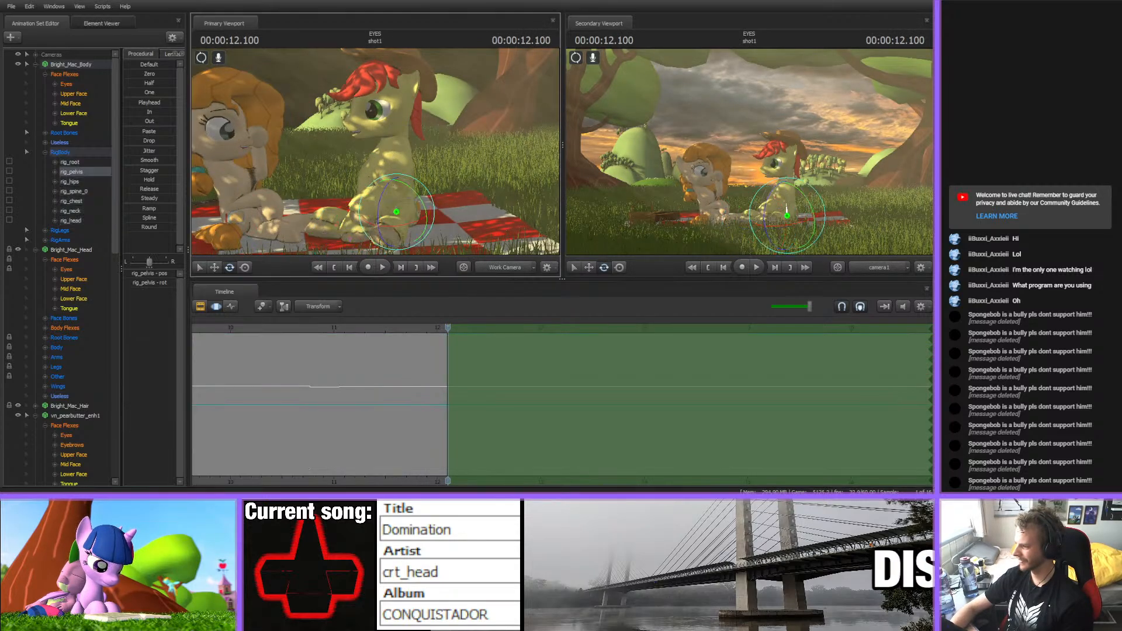
pyautogui.moveTo(404, 182); pyautogui.dragTo(426, 195)
pyautogui.keyDown('ctrl'); pyautogui.click(397, 179); pyautogui.keyUp('ctrl')
pyautogui.moveTo(380, 157); pyautogui.dragTo(371, 111)
pyautogui.keyDown('ctrl'); pyautogui.click(395, 156); pyautogui.keyUp('ctrl')
pyautogui.keyDown('ctrl'); pyautogui.click(384, 128); pyautogui.keyUp('ctrl')
pyautogui.keyDown('ctrl'); pyautogui.click(396, 125); pyautogui.keyUp('ctrl')
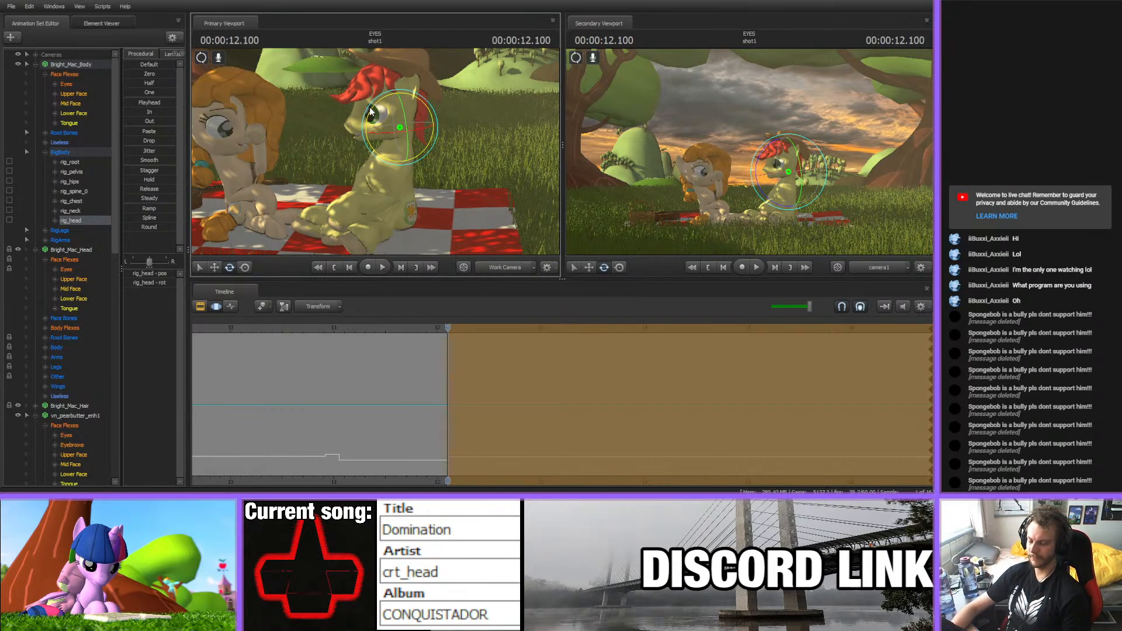
# - Scrub back to about 10 s and play the shot past the 12.100 s pose to check the movement
pyautogui.moveTo(433, 327); pyautogui.dragTo(232, 329)
pyautogui.press('space')
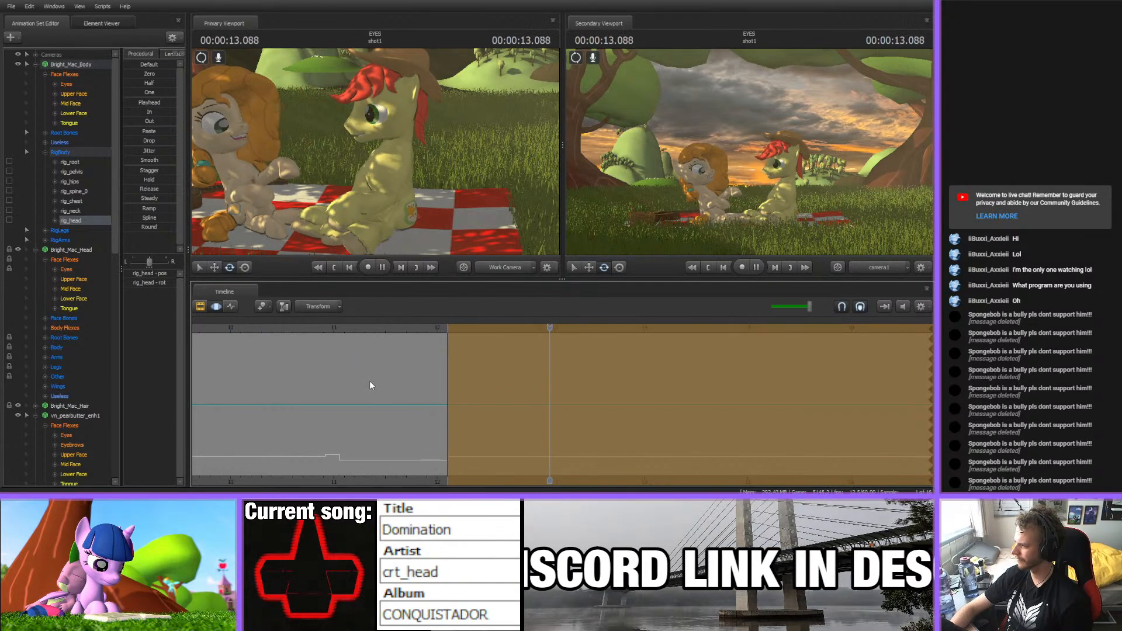
pyautogui.click(526, 335)
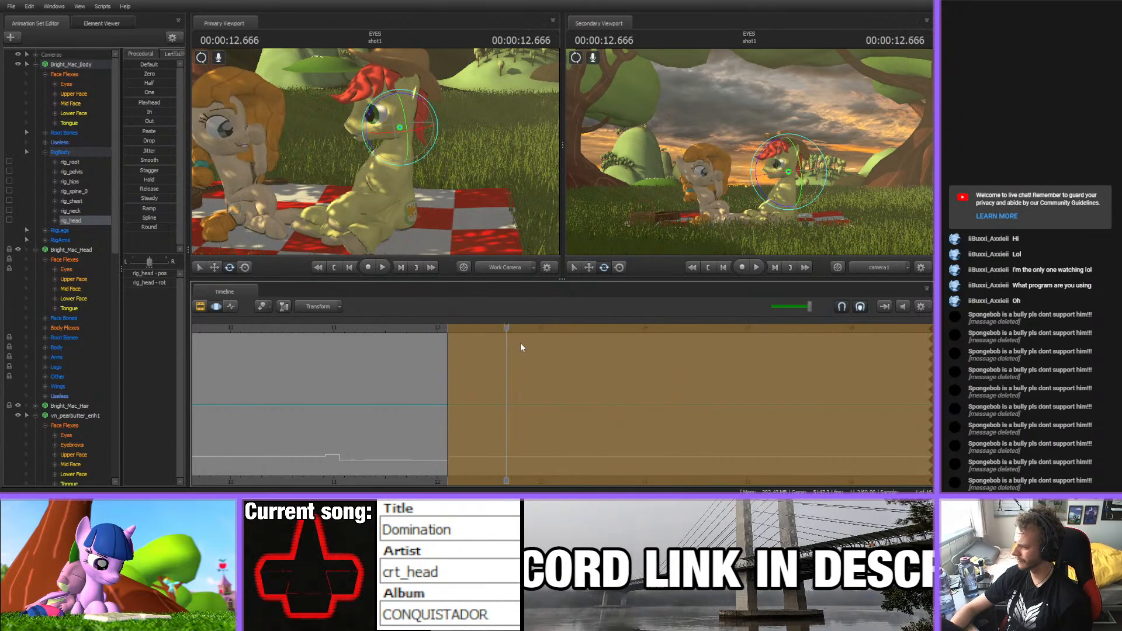
# - Start the time selection at 12.833 s and pose Bright Mac's body there through rig_pelvis, rig_chest, rig_neck and rig_head
pyautogui.click(525, 349)
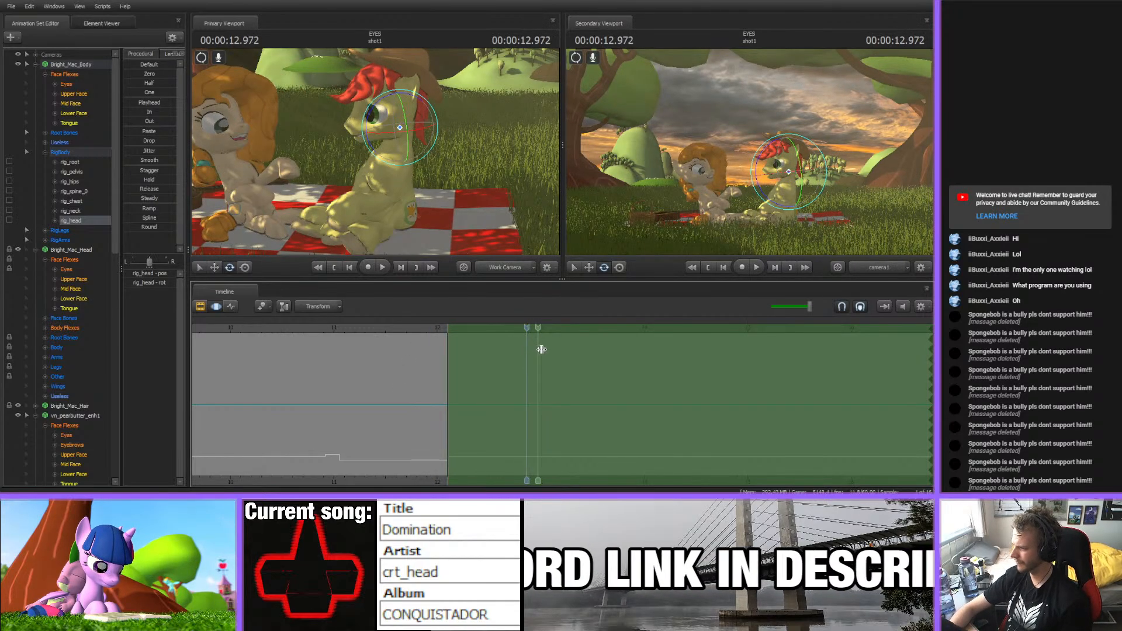
pyautogui.moveTo(542, 349)
pyautogui.mouseDown()
pyautogui.moveTo(482, 352)
pyautogui.moveTo(523, 352)
pyautogui.mouseUp()
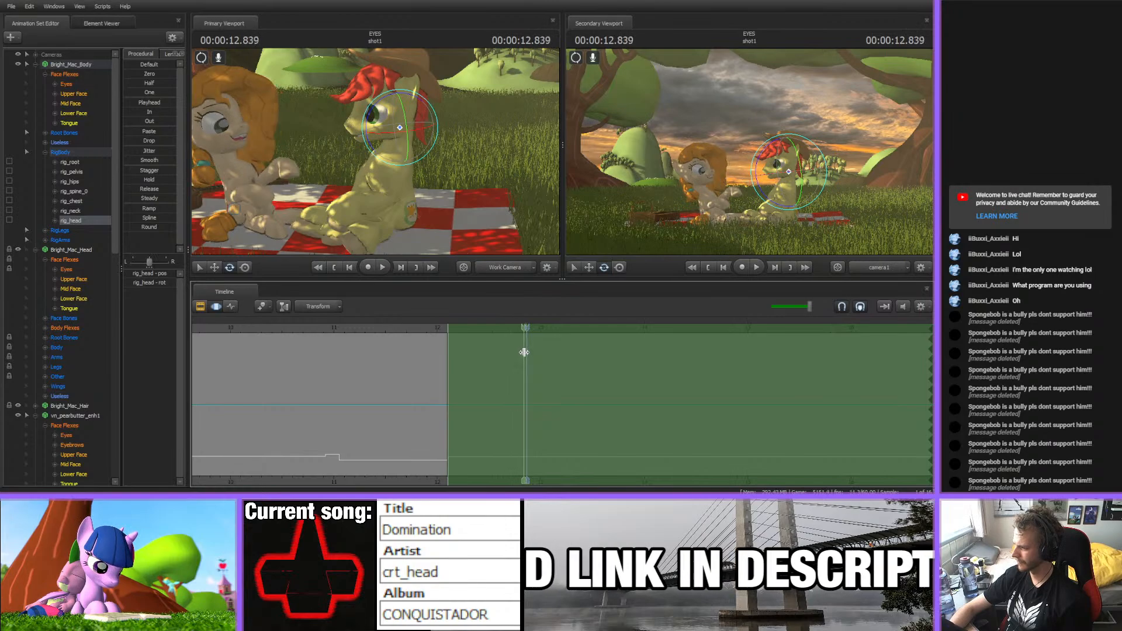
pyautogui.keyDown('alt'); pyautogui.moveTo(375, 153); pyautogui.dragTo(386, 160); pyautogui.keyUp('alt')
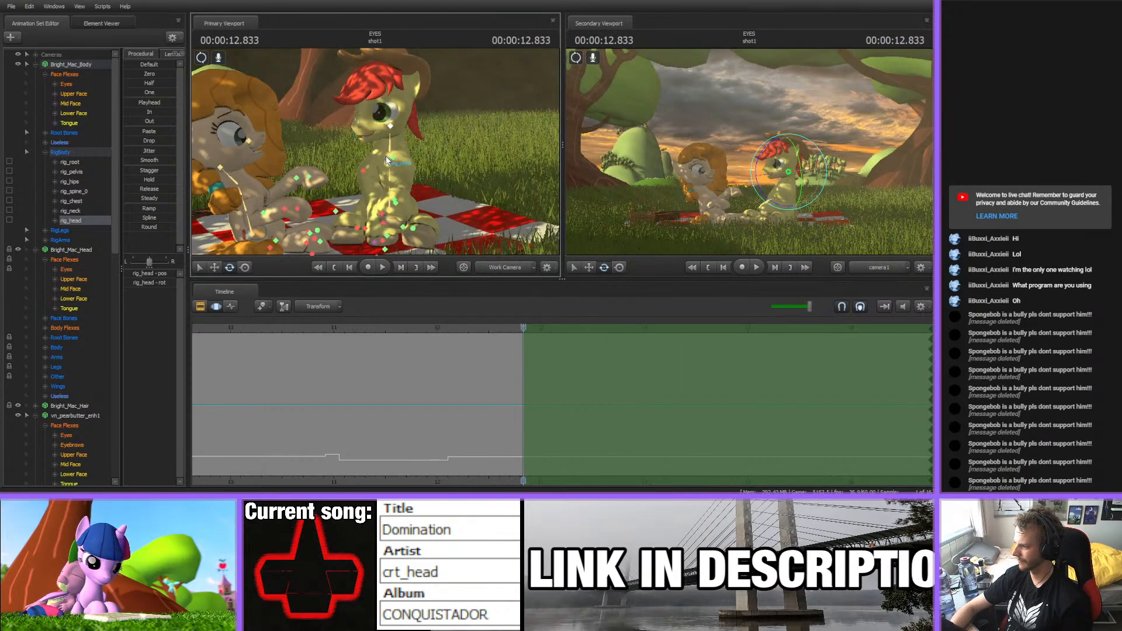
pyautogui.click(396, 187)
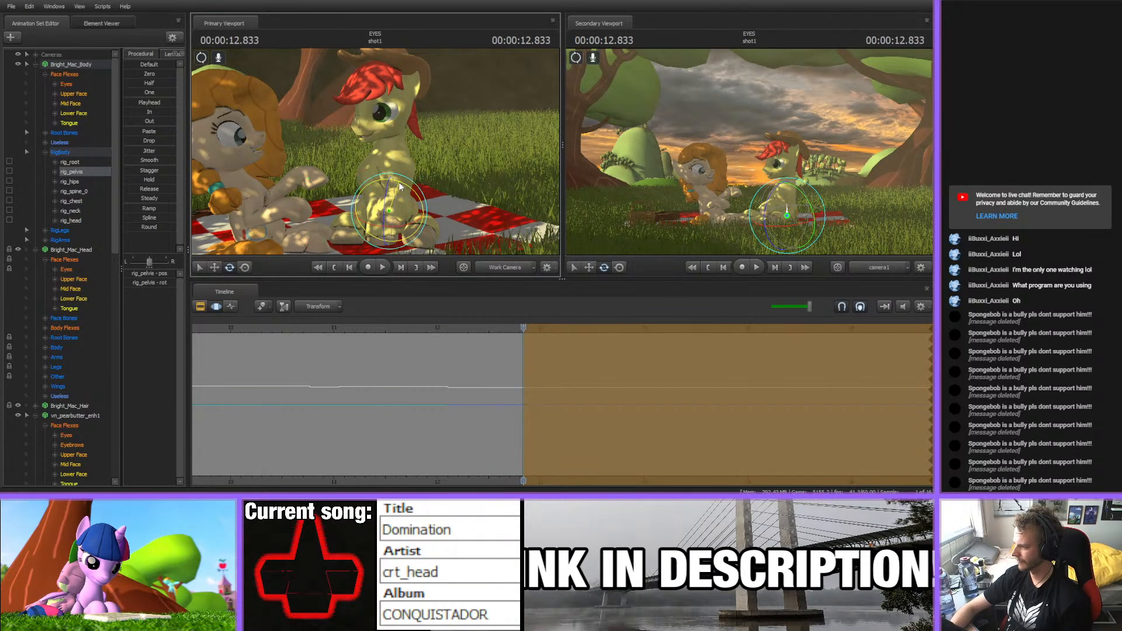
pyautogui.click(408, 146)
pyautogui.moveTo(410, 147); pyautogui.dragTo(409, 156)
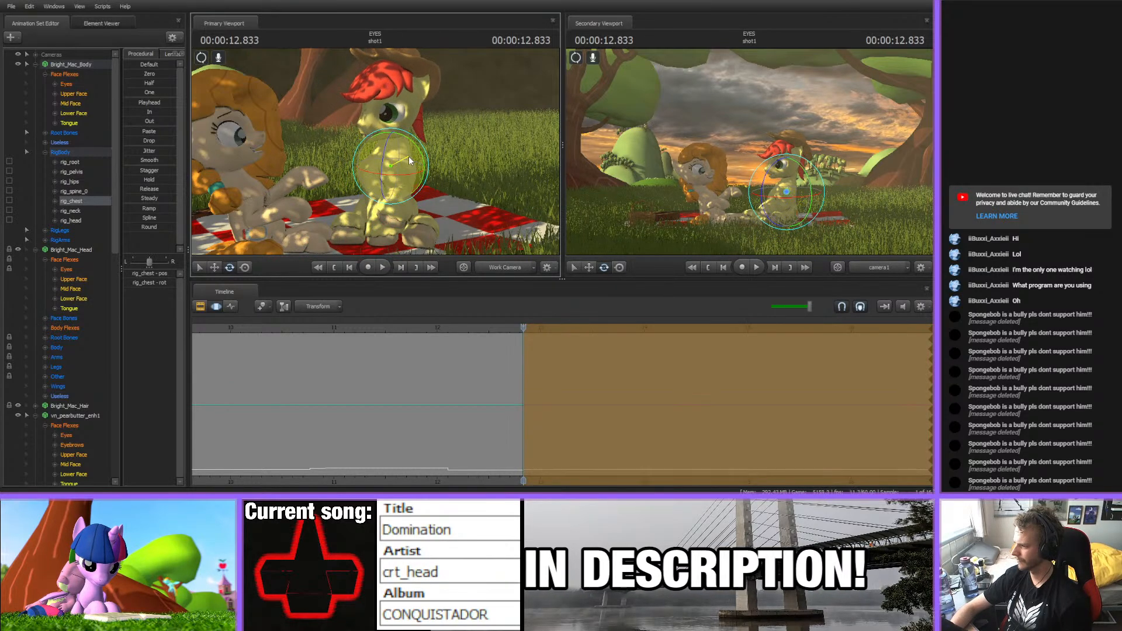
pyautogui.click(394, 147)
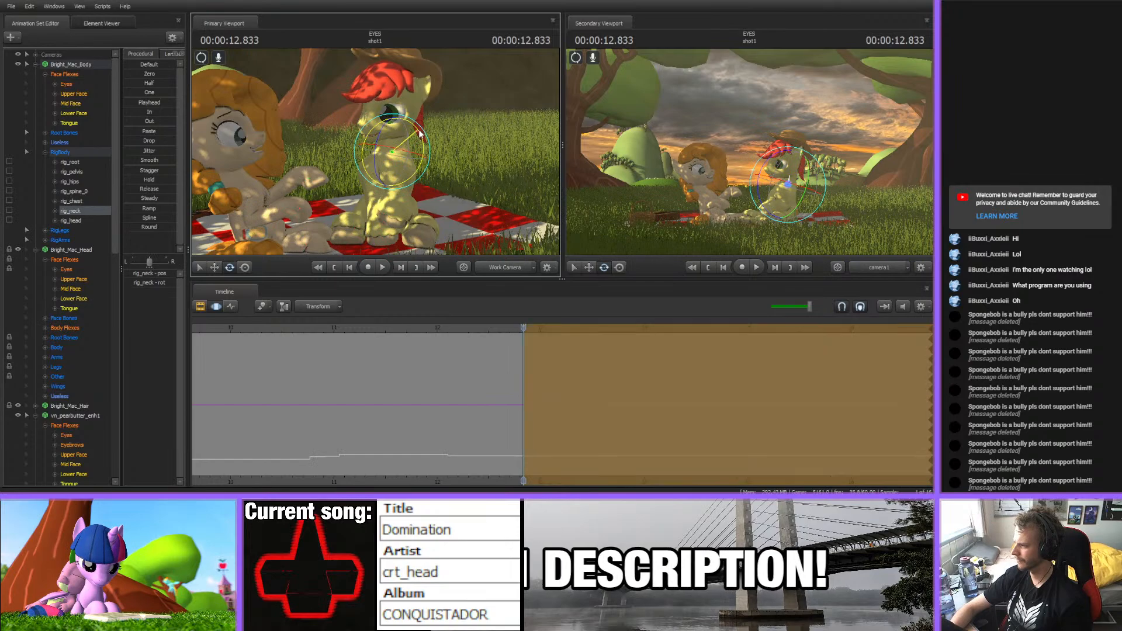
pyautogui.click(413, 143)
pyautogui.moveTo(415, 142); pyautogui.dragTo(407, 144)
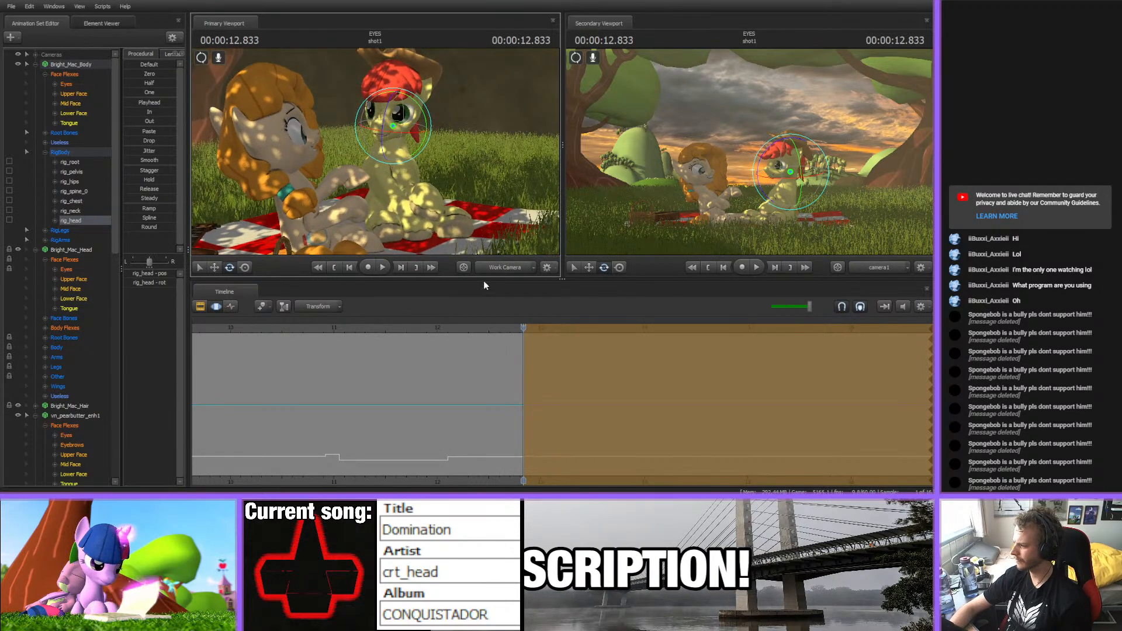
# - Play the shot past the 12.833 s pose, then replay it from about 12 s and stop at 14.133 s
pyautogui.press('space')
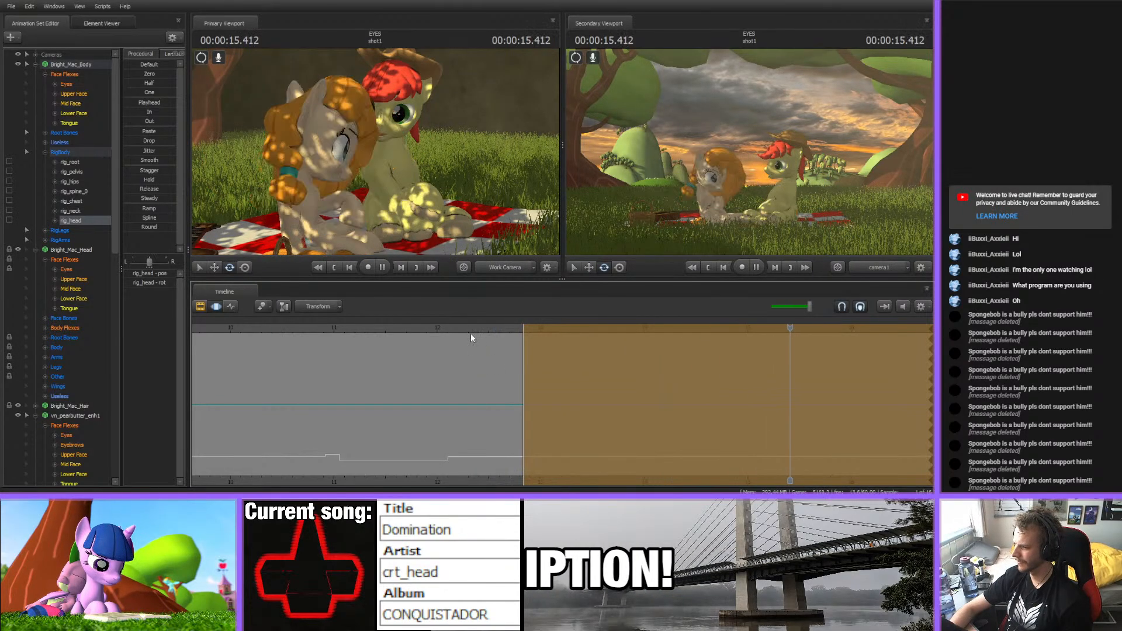
pyautogui.scroll(-4, 514, 391)
pyautogui.press('space')
pyautogui.moveTo(561, 472); pyautogui.dragTo(365, 467, button='middle')
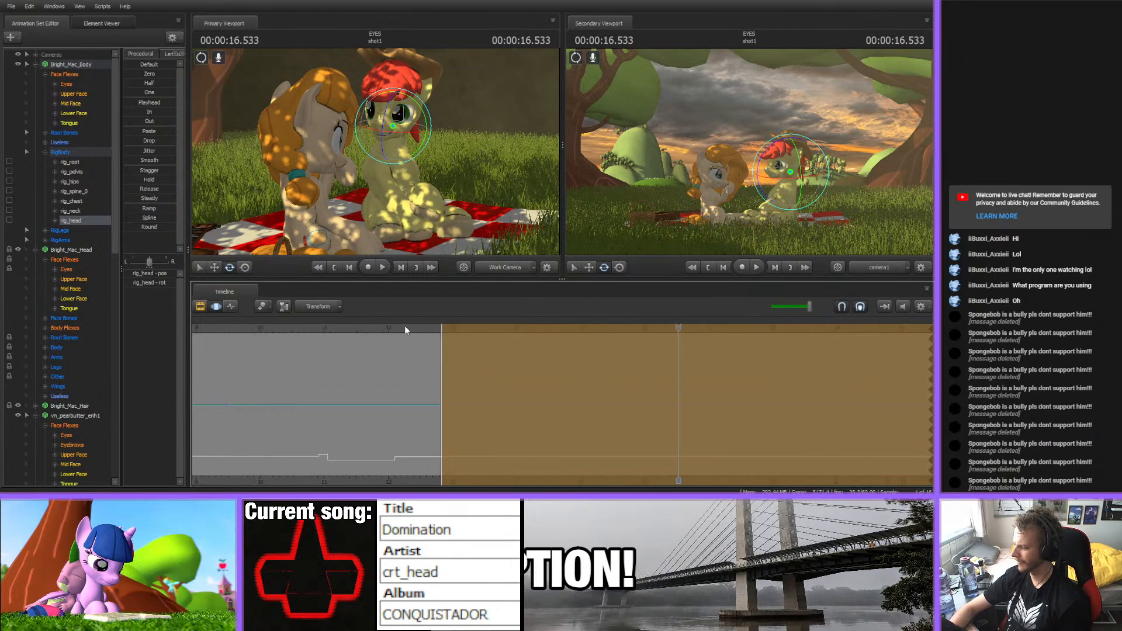
pyautogui.click(380, 325)
pyautogui.press('space')
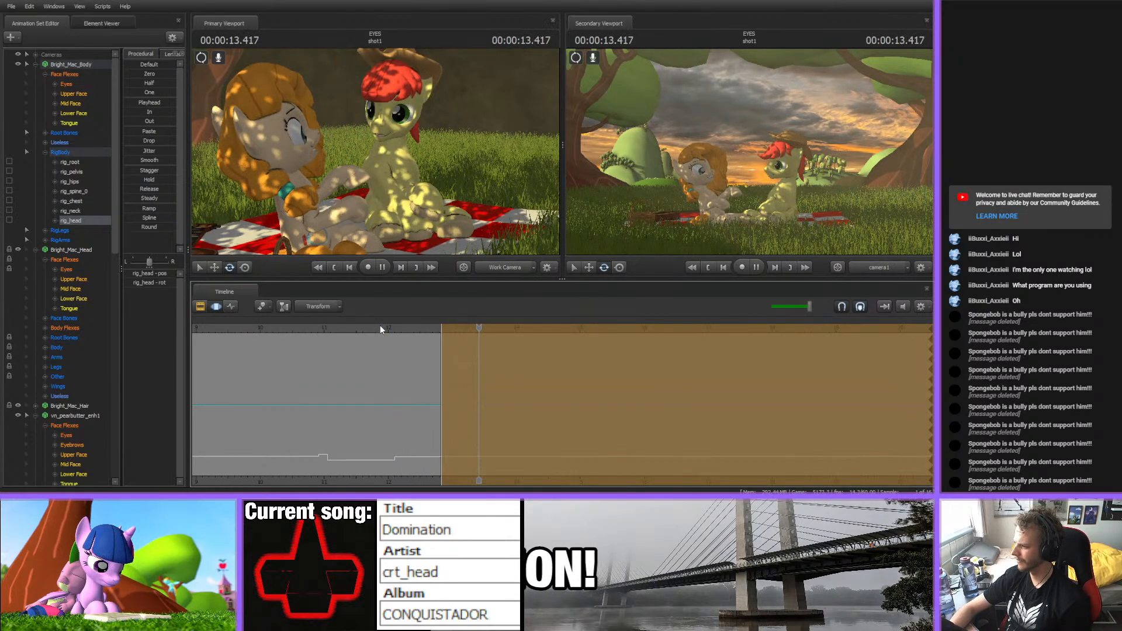
pyautogui.press('space')
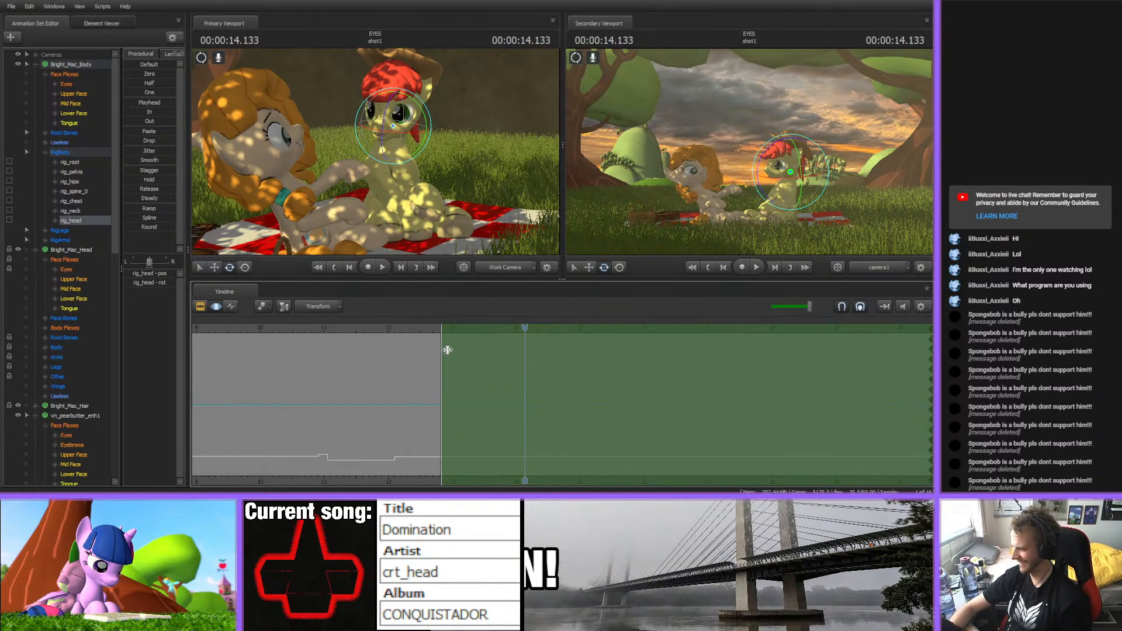
# - Start the time selection at 14.133 s and pose Bright Mac's body there from rig_pelvis up through the spine to rig_head
pyautogui.moveTo(448, 352); pyautogui.dragTo(526, 359)
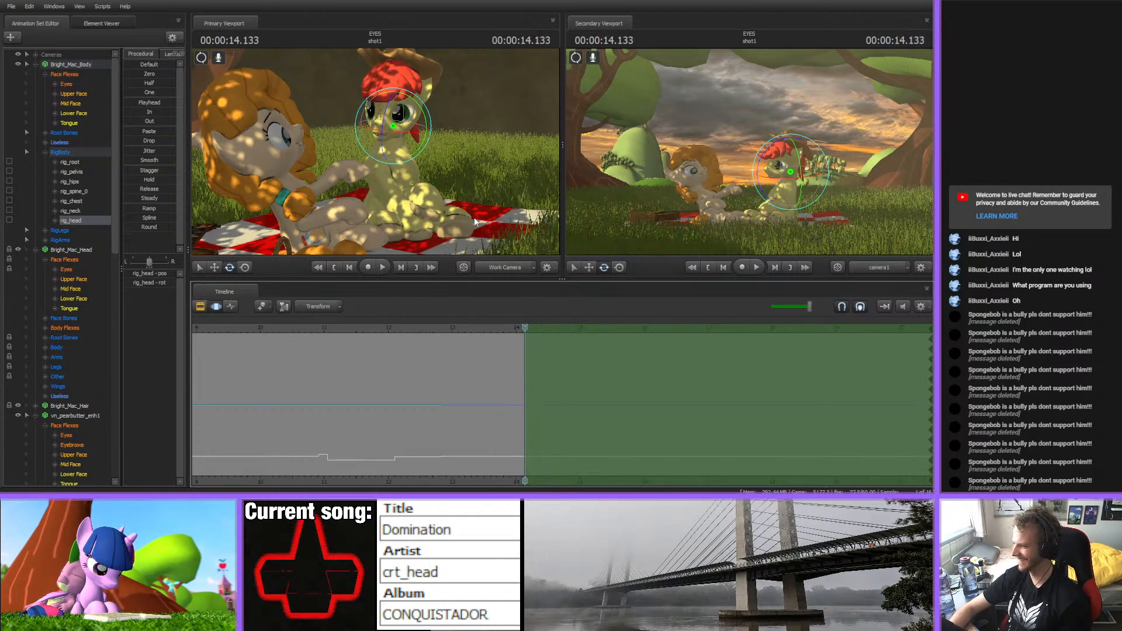
pyautogui.moveTo(475, 222); pyautogui.dragTo(451, 98)
pyautogui.keyDown('ctrl'); pyautogui.click(414, 187); pyautogui.keyUp('ctrl')
pyautogui.keyDown('ctrl'); pyautogui.click(416, 161); pyautogui.keyUp('ctrl')
pyautogui.keyDown('ctrl'); pyautogui.click(415, 144); pyautogui.keyUp('ctrl')
pyautogui.keyDown('ctrl'); pyautogui.click(416, 130); pyautogui.keyUp('ctrl')
pyautogui.keyDown('ctrl'); pyautogui.click(419, 107); pyautogui.keyUp('ctrl')
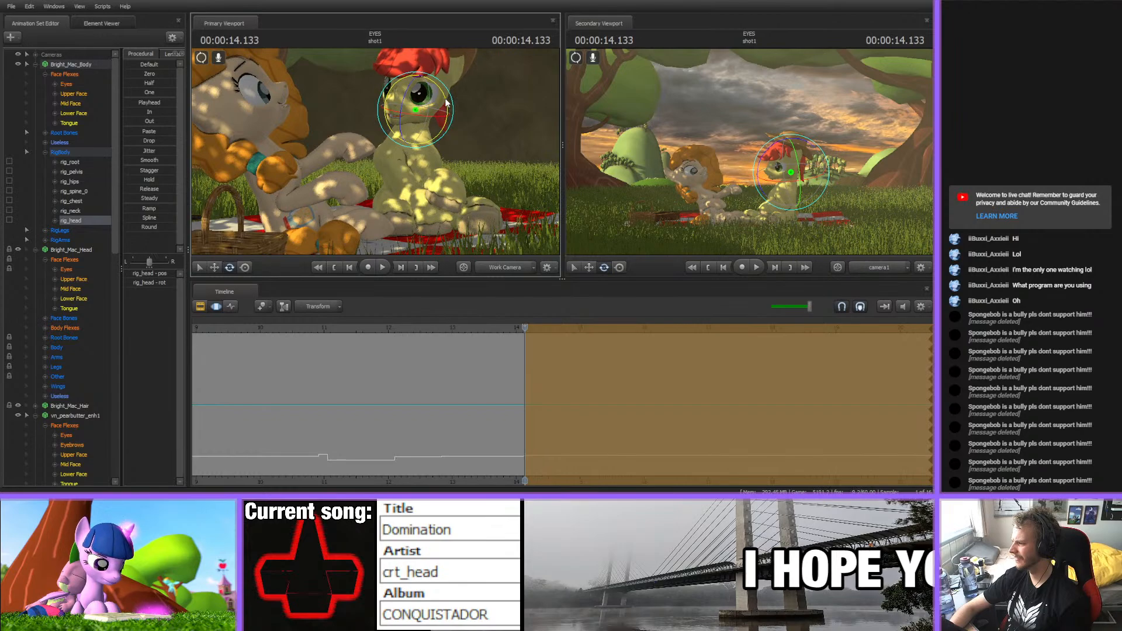
# - Play the shot twice from just before the 14.133 s pose to check the movement
pyautogui.click(483, 328)
pyautogui.press('space')
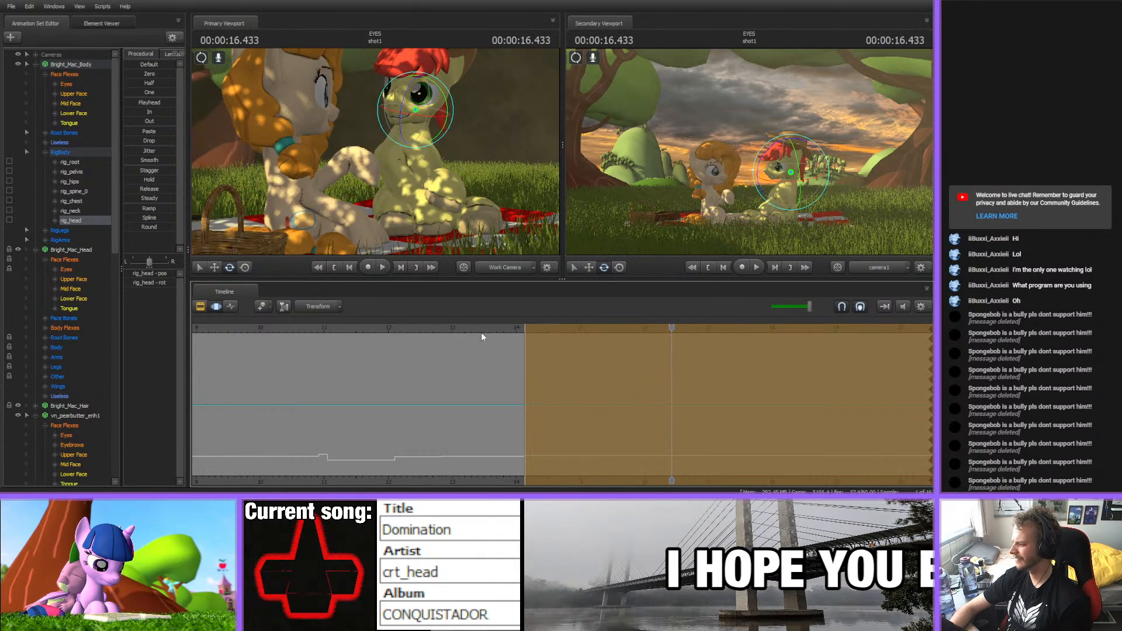
pyautogui.click(484, 329)
pyautogui.press('space')
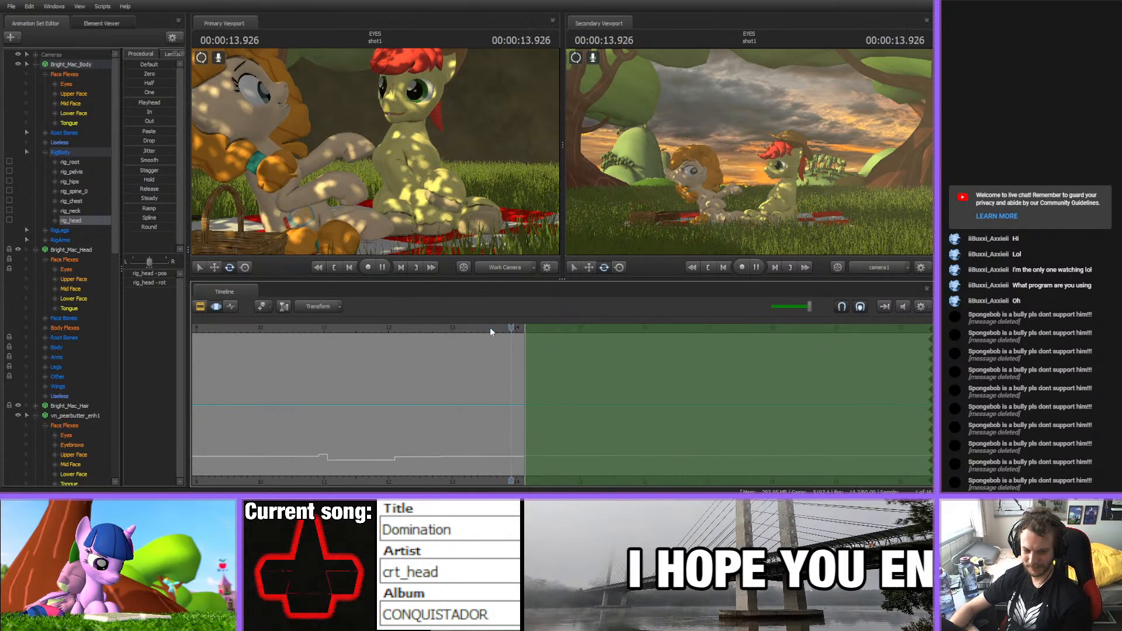
pyautogui.press('space')
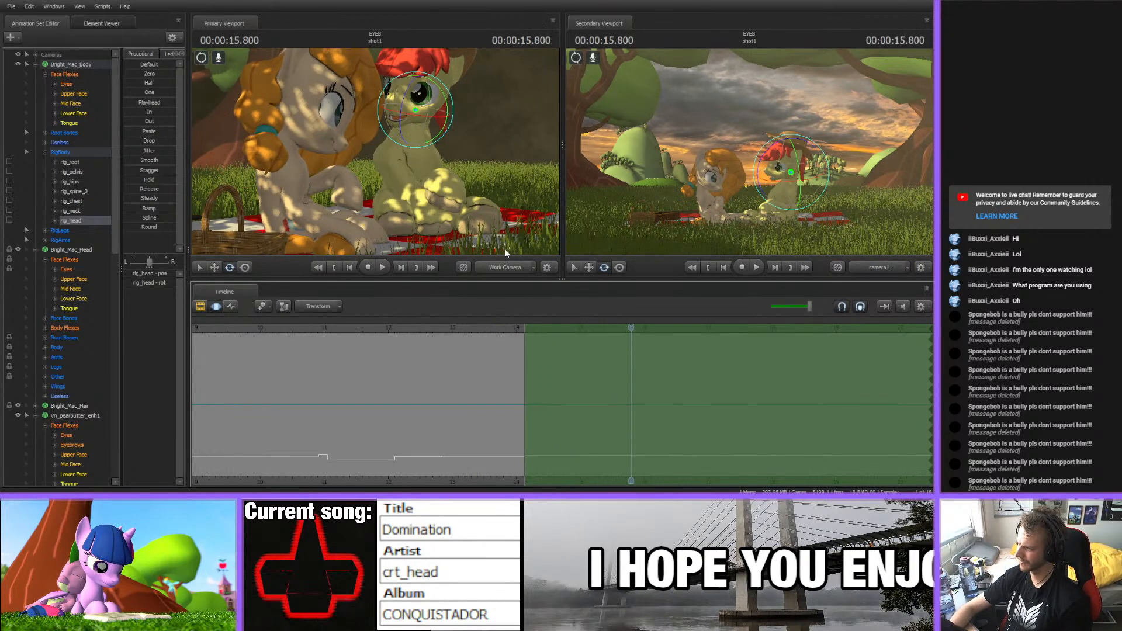
# - Start the time selection at 15.366 s and pose Bright Mac's lower body there through rig_pelvis and rig_spine_0
pyautogui.moveTo(631, 329); pyautogui.dragTo(589, 328)
pyautogui.moveTo(526, 345); pyautogui.dragTo(595, 343)
pyautogui.moveTo(433, 215)
pyautogui.keyDown('alt'); pyautogui.mouseDown()
pyautogui.moveTo(417, 186)
pyautogui.moveTo(419, 214)
pyautogui.mouseUp(); pyautogui.keyUp('alt')
pyautogui.scroll(3, 603, 383)
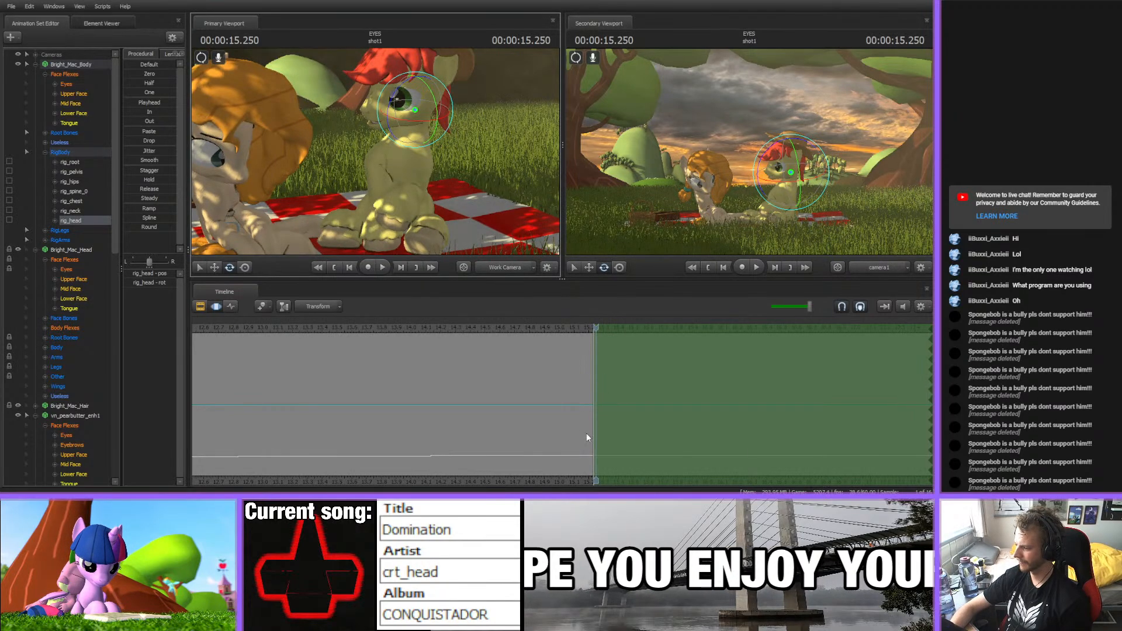
pyautogui.moveTo(598, 386); pyautogui.dragTo(466, 346, button='middle')
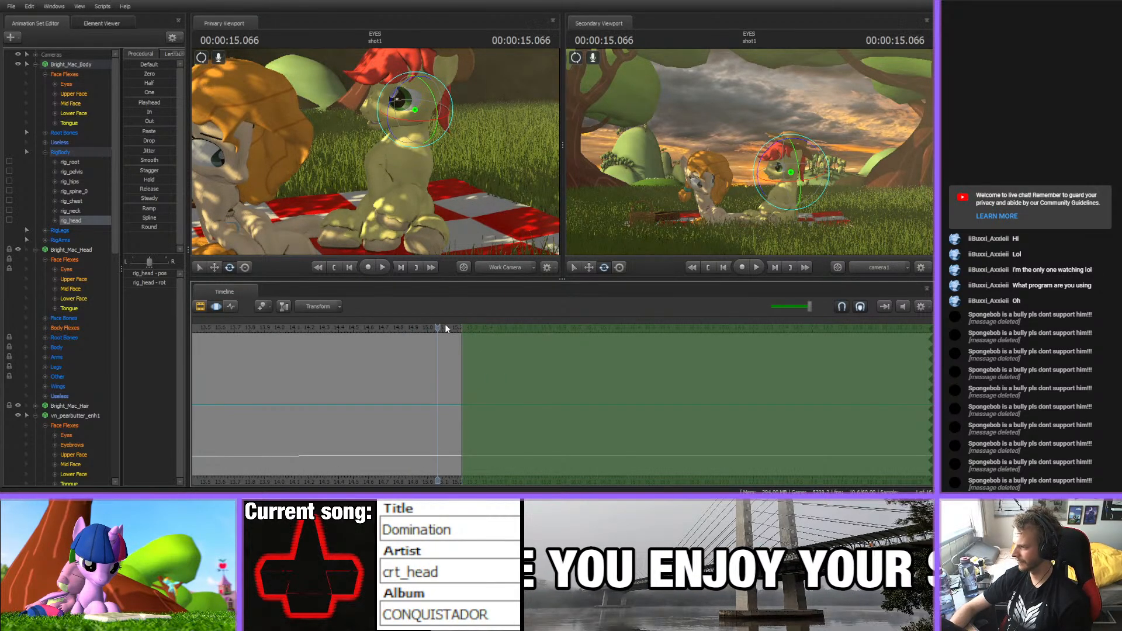
pyautogui.moveTo(484, 326)
pyautogui.mouseDown()
pyautogui.moveTo(563, 336)
pyautogui.moveTo(466, 335)
pyautogui.moveTo(487, 337)
pyautogui.moveTo(477, 335)
pyautogui.mouseUp()
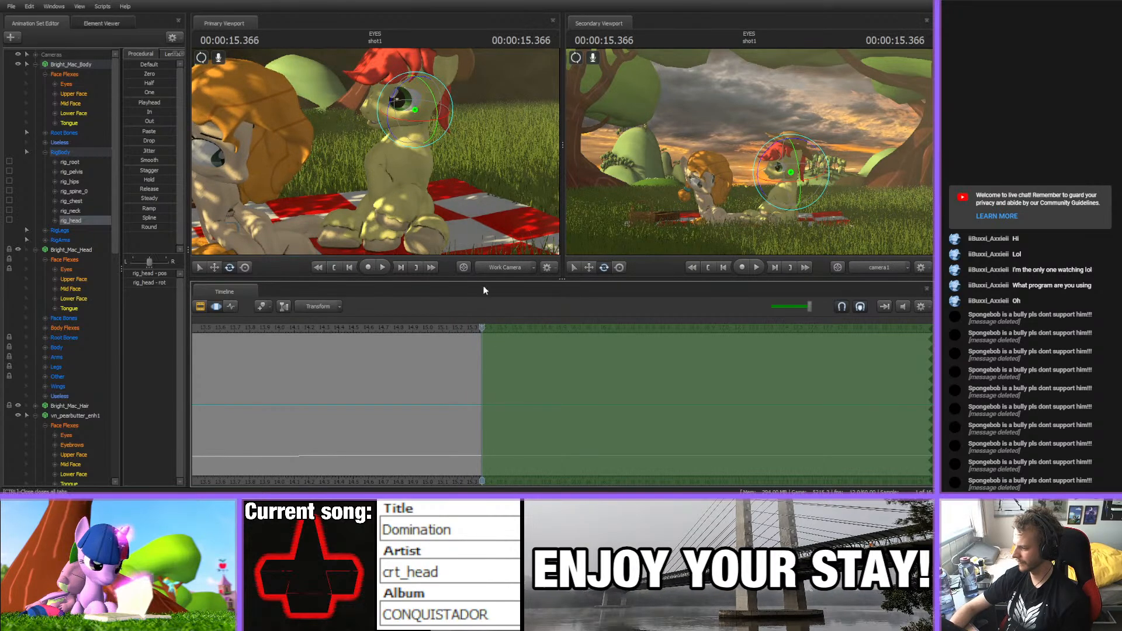
pyautogui.moveTo(380, 170); pyautogui.dragTo(377, 153)
pyautogui.keyDown('ctrl'); pyautogui.click(408, 180); pyautogui.keyUp('ctrl')
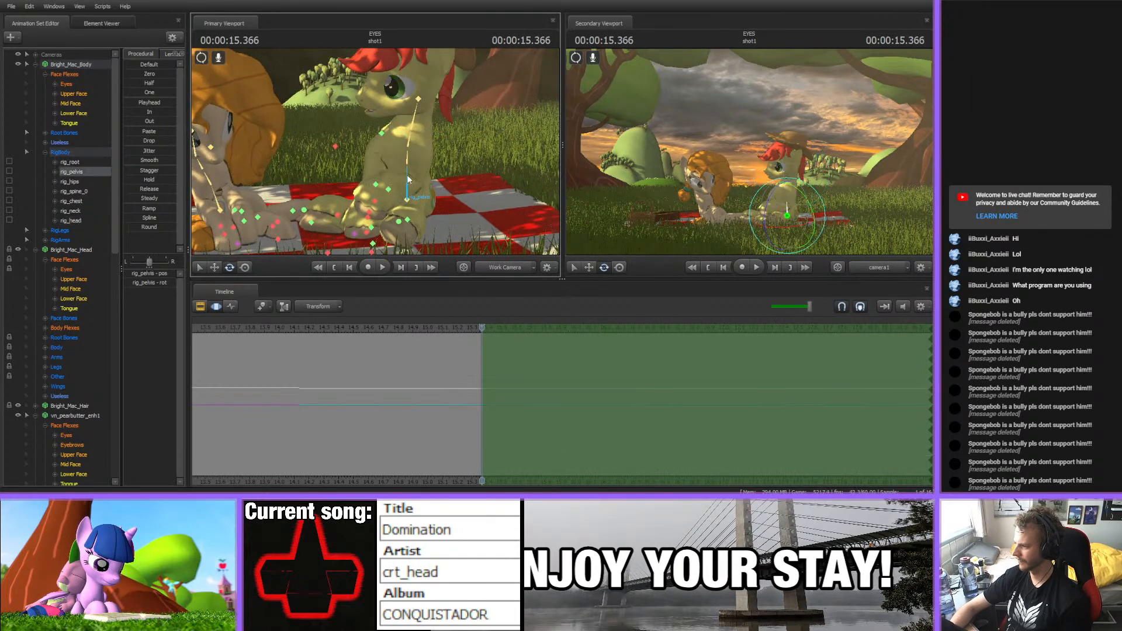
pyautogui.moveTo(407, 190); pyautogui.dragTo(409, 190)
pyautogui.keyDown('ctrl'); pyautogui.click(410, 165); pyautogui.keyUp('ctrl')
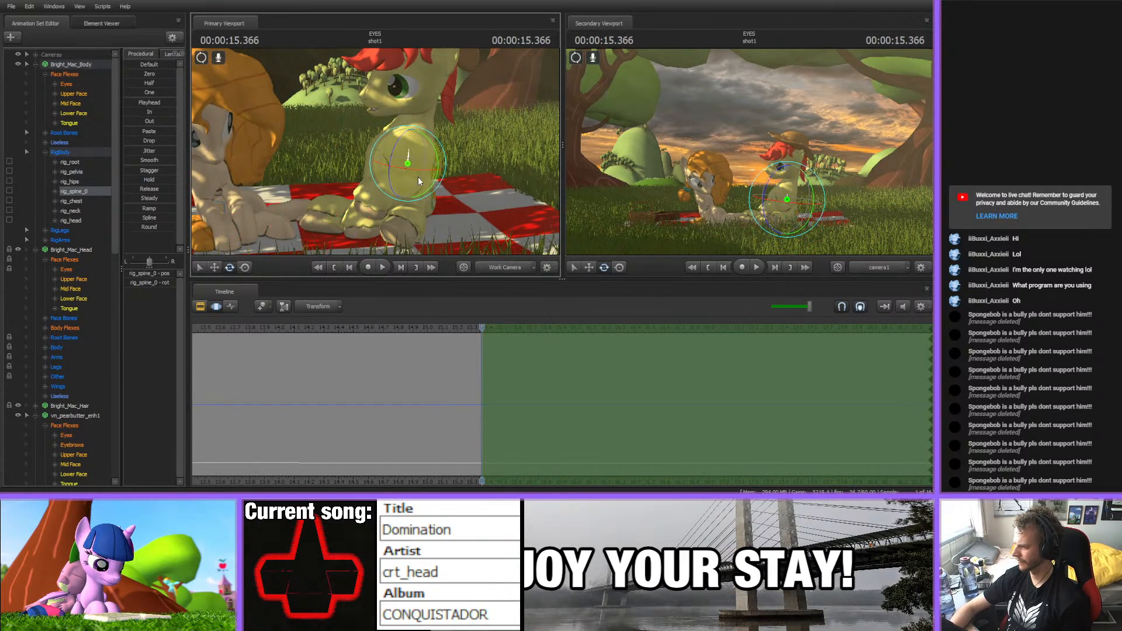
pyautogui.keyDown('alt'); pyautogui.moveTo(454, 176); pyautogui.dragTo(473, 196); pyautogui.keyUp('alt')
pyautogui.moveTo(388, 171); pyautogui.dragTo(409, 159)
# - Rotate Bright Mac's rig_chest, rig_neck and rig_head to complete the 15.366 s pose
pyautogui.keyDown('ctrl'); pyautogui.click(412, 133); pyautogui.keyUp('ctrl')
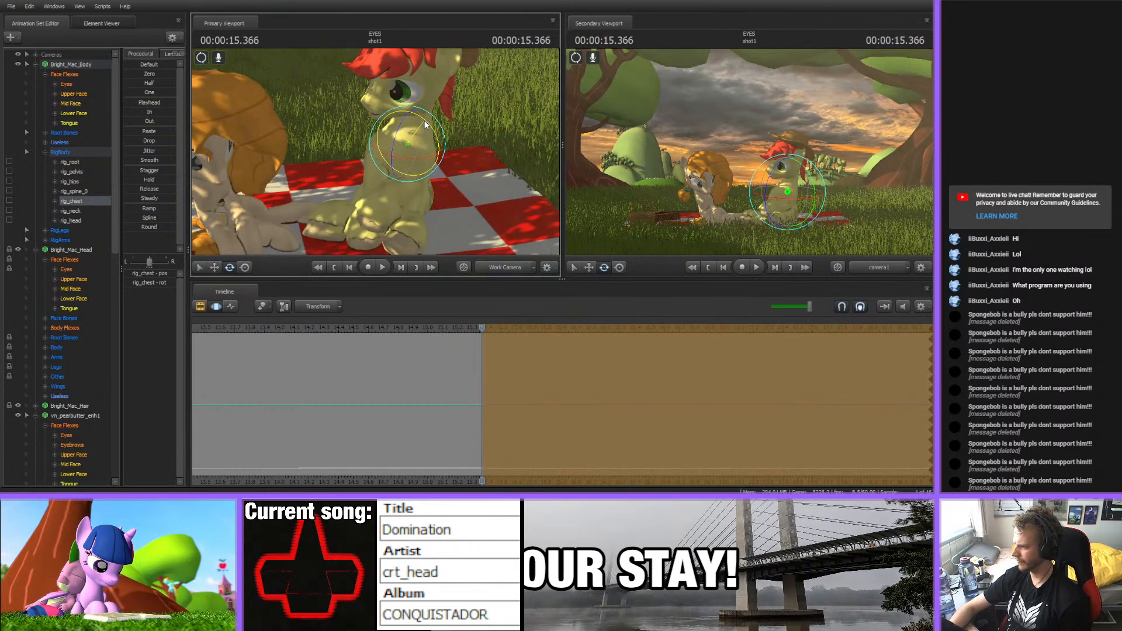
pyautogui.moveTo(424, 120); pyautogui.dragTo(418, 136)
pyautogui.keyDown('ctrl'); pyautogui.click(412, 120); pyautogui.keyUp('ctrl')
pyautogui.keyDown('ctrl'); pyautogui.click(413, 96); pyautogui.keyUp('ctrl')
pyautogui.moveTo(431, 87); pyautogui.dragTo(468, 67)
pyautogui.keyDown('alt'); pyautogui.moveTo(483, 226); pyautogui.dragTo(461, 227); pyautogui.keyUp('alt')
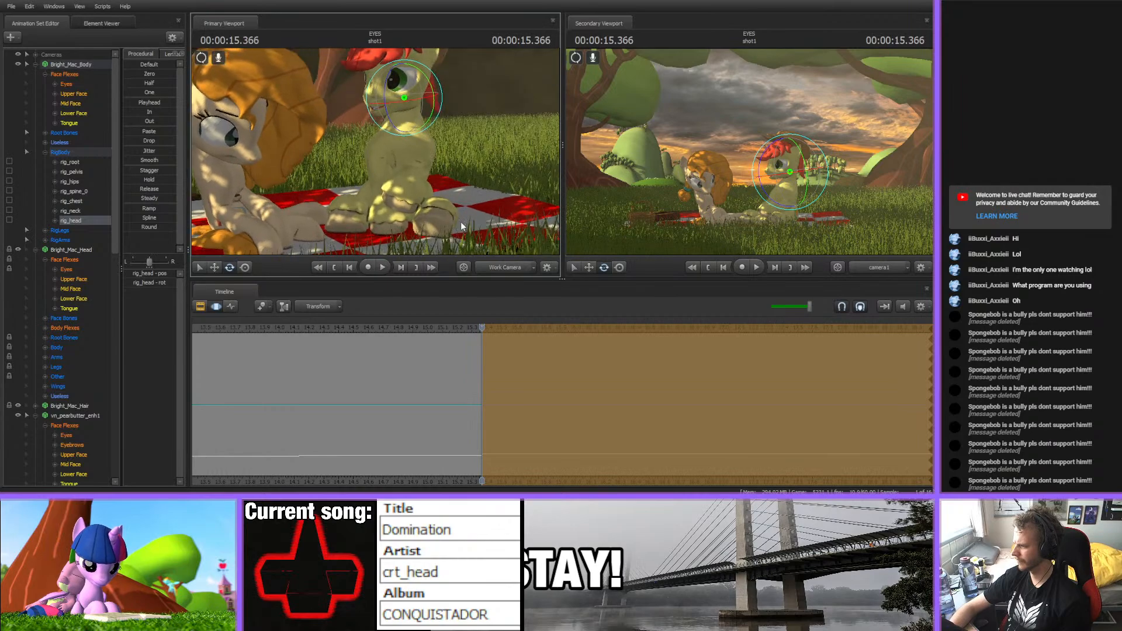
# - Start the time selection at 15.866 s and pose Bright Mac's body there from rig_pelvis up through the chest and neck to rig_head
pyautogui.click(457, 327)
pyautogui.moveTo(476, 332); pyautogui.dragTo(510, 338)
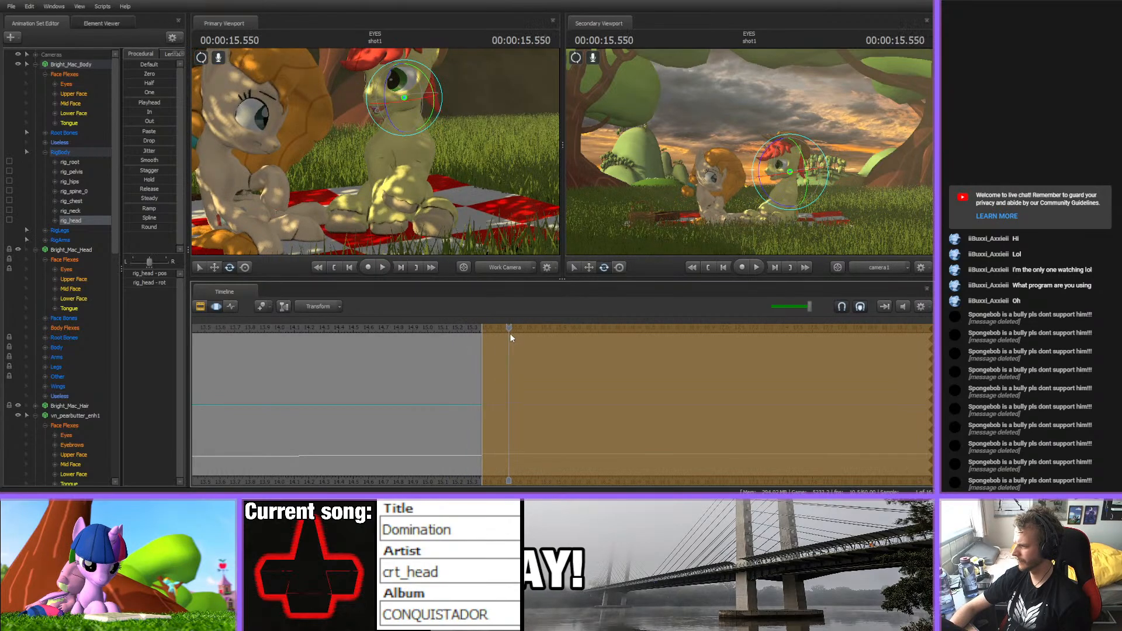
pyautogui.moveTo(582, 340); pyautogui.dragTo(805, 366)
pyautogui.keyDown('alt'); pyautogui.moveTo(507, 152); pyautogui.dragTo(316, 155); pyautogui.keyUp('alt')
pyautogui.keyDown('ctrl'); pyautogui.keyDown('shift'); pyautogui.click(398, 190); pyautogui.keyUp('shift'); pyautogui.keyUp('ctrl')
pyautogui.keyDown('ctrl'); pyautogui.keyDown('shift'); pyautogui.click(401, 161); pyautogui.keyUp('shift'); pyautogui.keyUp('ctrl')
pyautogui.keyDown('ctrl'); pyautogui.keyDown('shift'); pyautogui.click(392, 143); pyautogui.keyUp('shift'); pyautogui.keyUp('ctrl')
pyautogui.keyDown('ctrl'); pyautogui.keyDown('shift'); pyautogui.click(391, 122); pyautogui.keyUp('shift'); pyautogui.keyUp('ctrl')
pyautogui.moveTo(397, 130); pyautogui.dragTo(354, 148)
pyautogui.keyDown('ctrl'); pyautogui.keyDown('shift'); pyautogui.click(385, 98); pyautogui.keyUp('shift'); pyautogui.keyUp('ctrl')
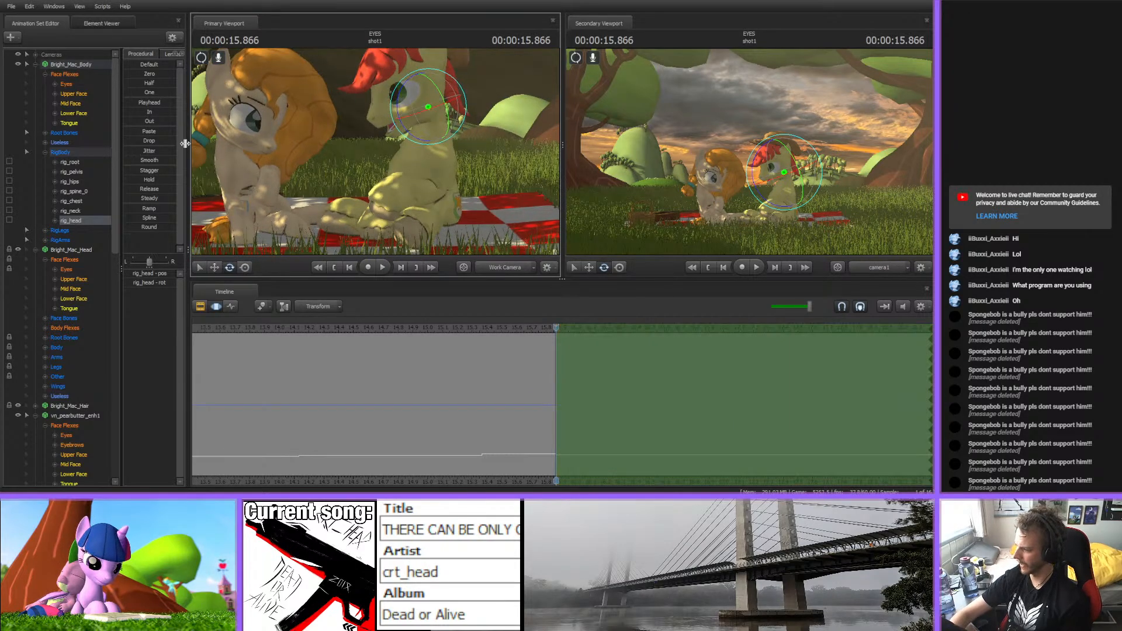
# - Select the viewTarget of Bright_Mac_Body and move it onto Pear Butter's face with the whole timeline selected
pyautogui.click(54, 84)
pyautogui.click(80, 132)
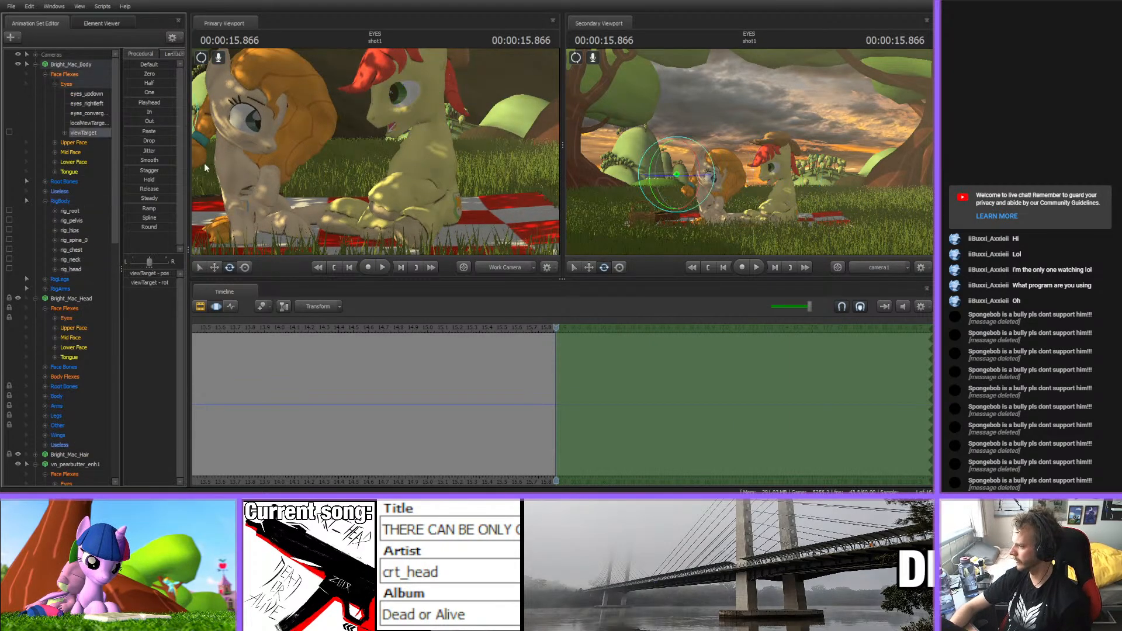
pyautogui.moveTo(245, 166); pyautogui.dragTo(378, 150)
pyautogui.press('w')
pyautogui.doubleClick(455, 390)
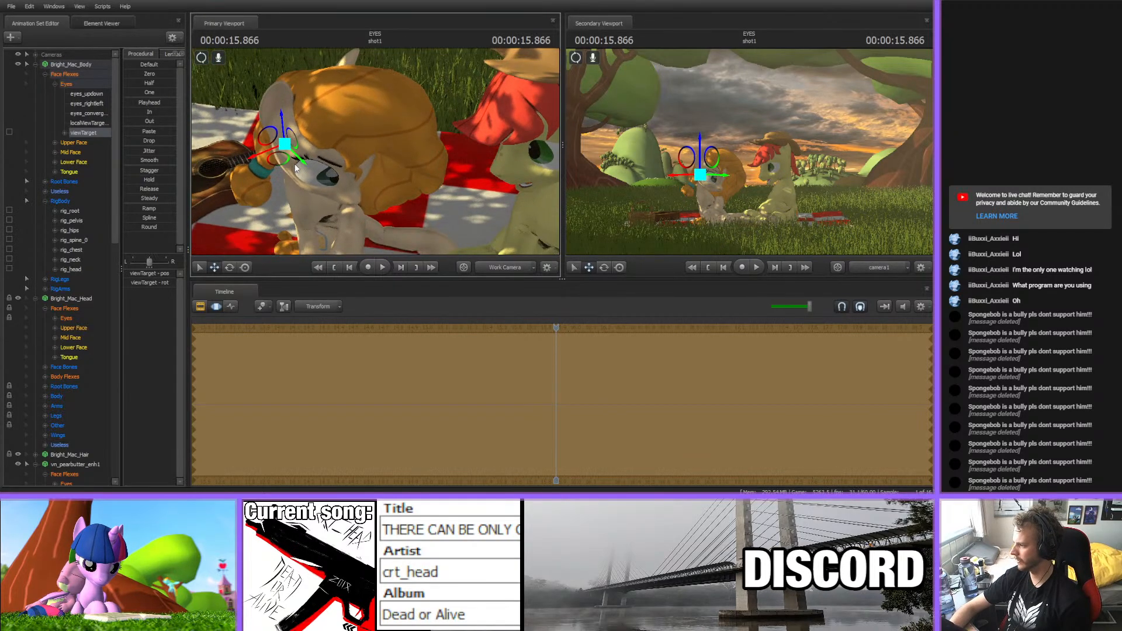
pyautogui.moveTo(297, 164); pyautogui.dragTo(375, 155)
# - Lock Bright Mac's viewTarget to Pear Butter's rig_head, and undo only the transform compensation added by the lock
pyautogui.click(303, 170)
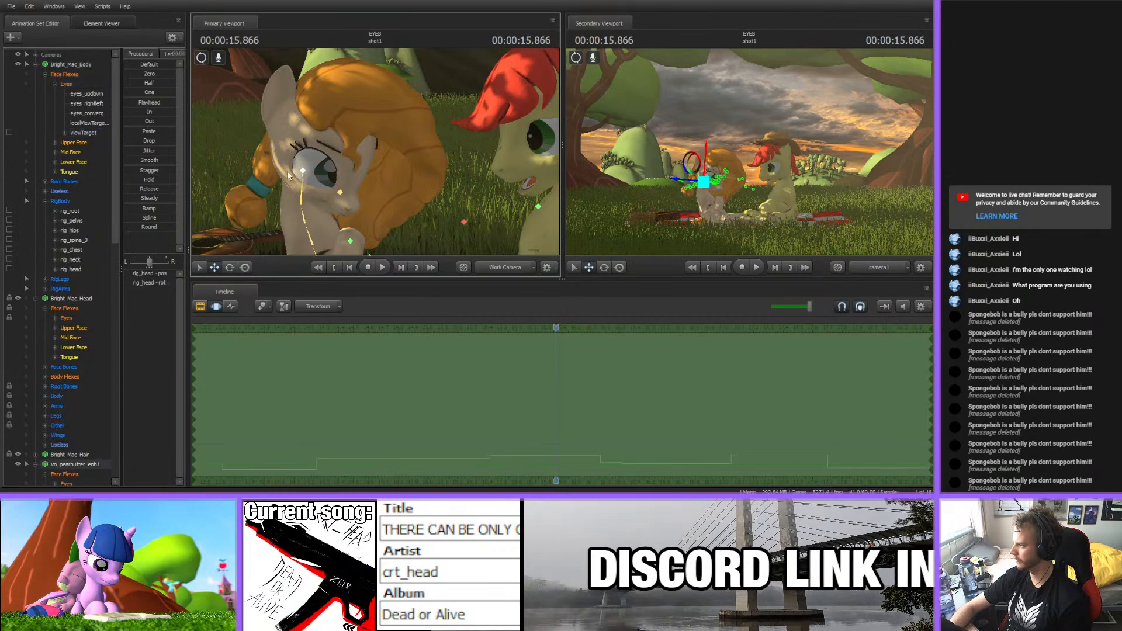
pyautogui.keyDown('ctrl'); pyautogui.click(83, 133); pyautogui.keyUp('ctrl')
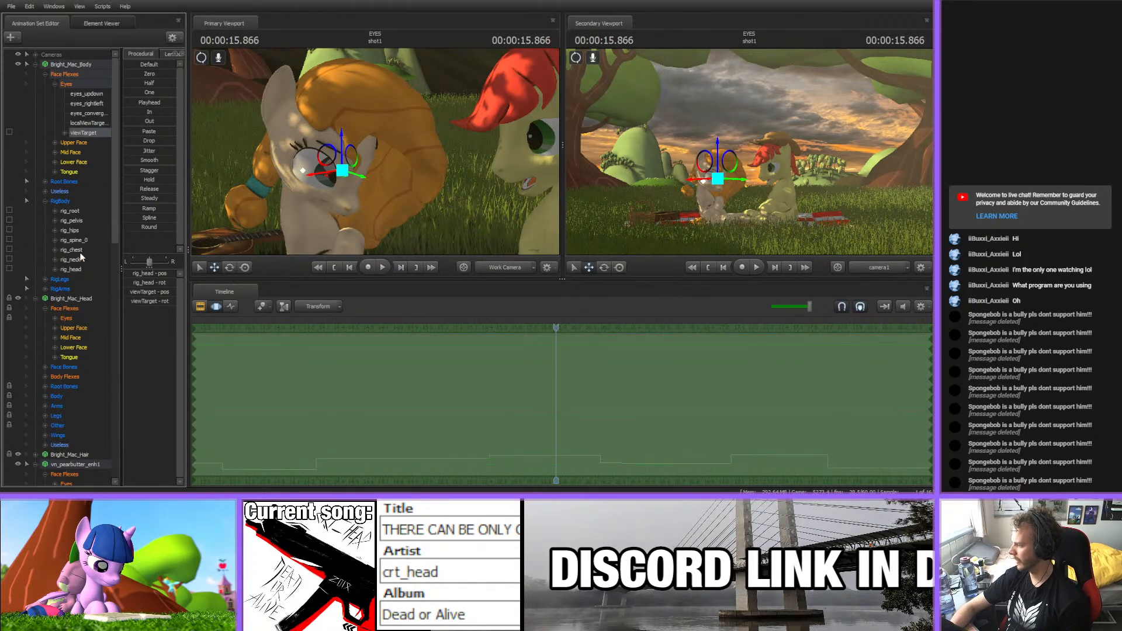
pyautogui.scroll(-15, 80, 256)
pyautogui.press('Up')
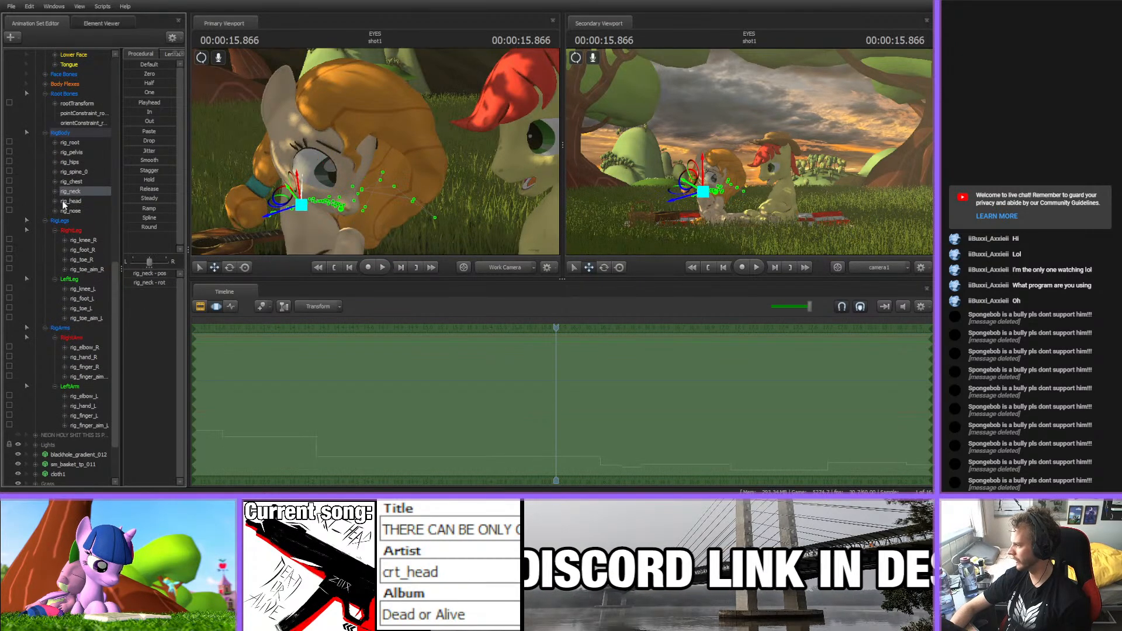
pyautogui.keyDown('ctrl'); pyautogui.click(71, 200); pyautogui.keyUp('ctrl')
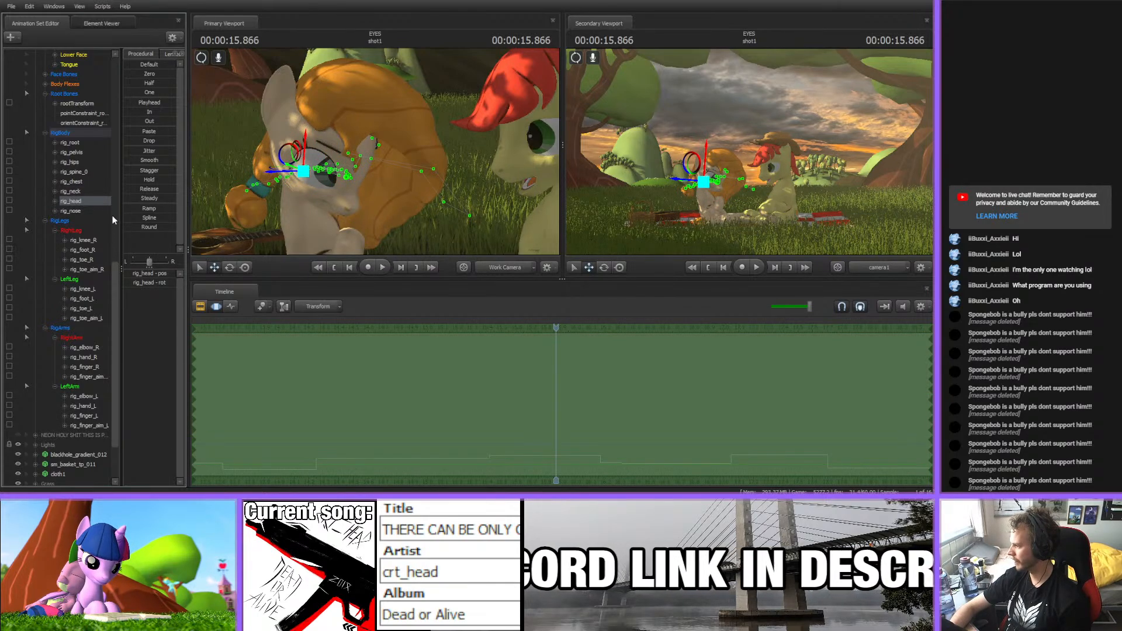
pyautogui.scroll(16, 76, 249)
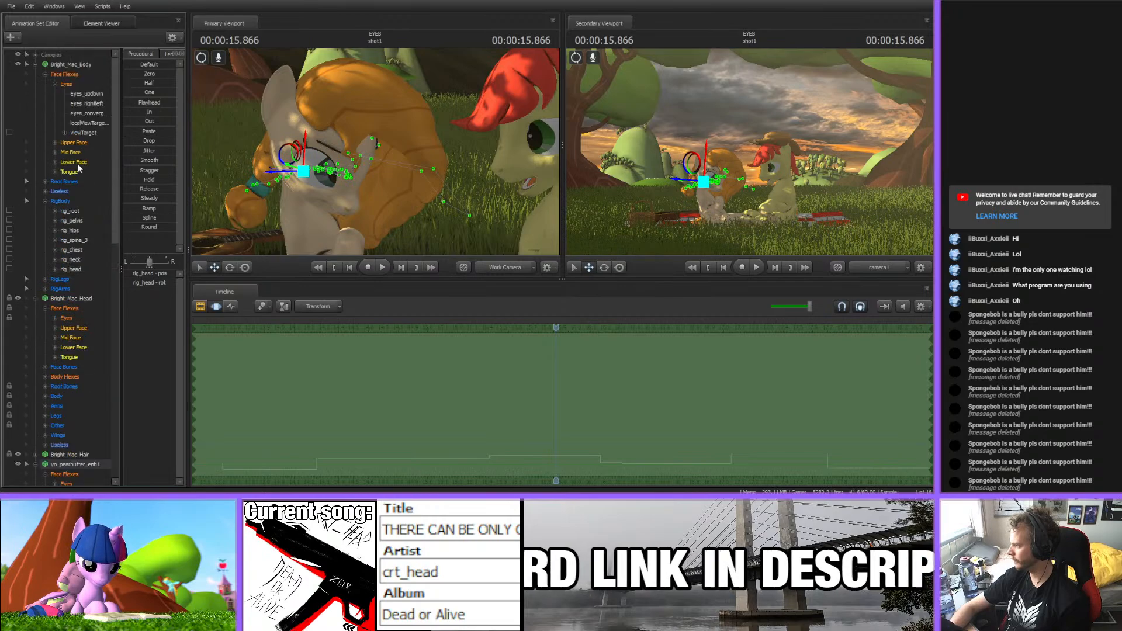
pyautogui.keyDown('ctrl'); pyautogui.click(80, 133); pyautogui.keyUp('ctrl')
pyautogui.scroll(-6, 73, 288)
pyautogui.scroll(-6, 75, 306)
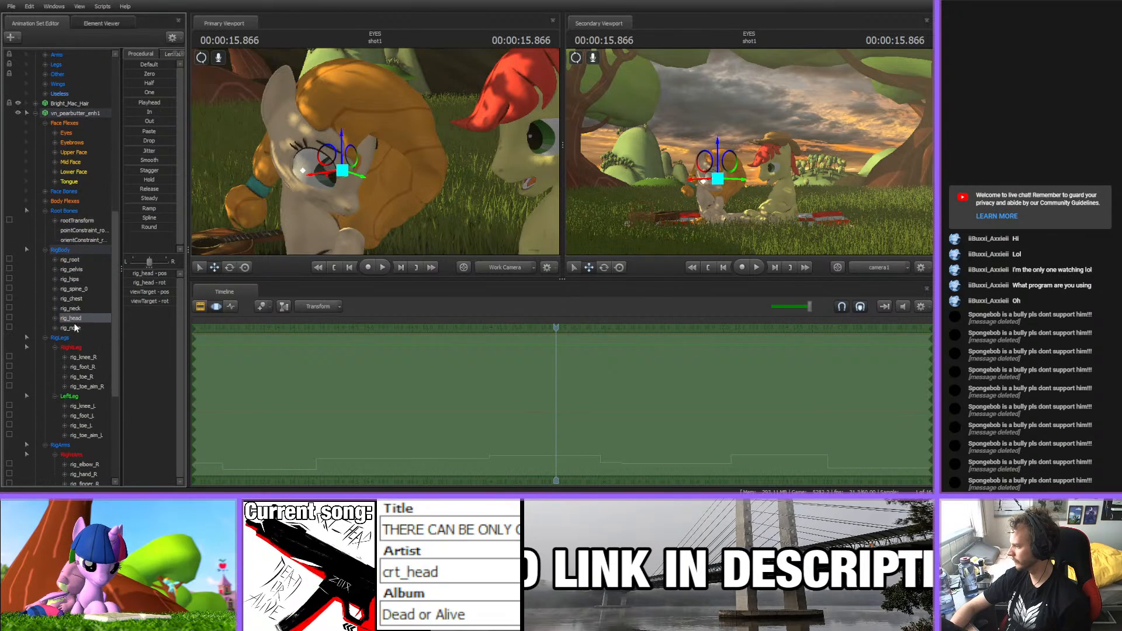
pyautogui.keyDown('ctrl'); pyautogui.click(80, 320); pyautogui.keyUp('ctrl')
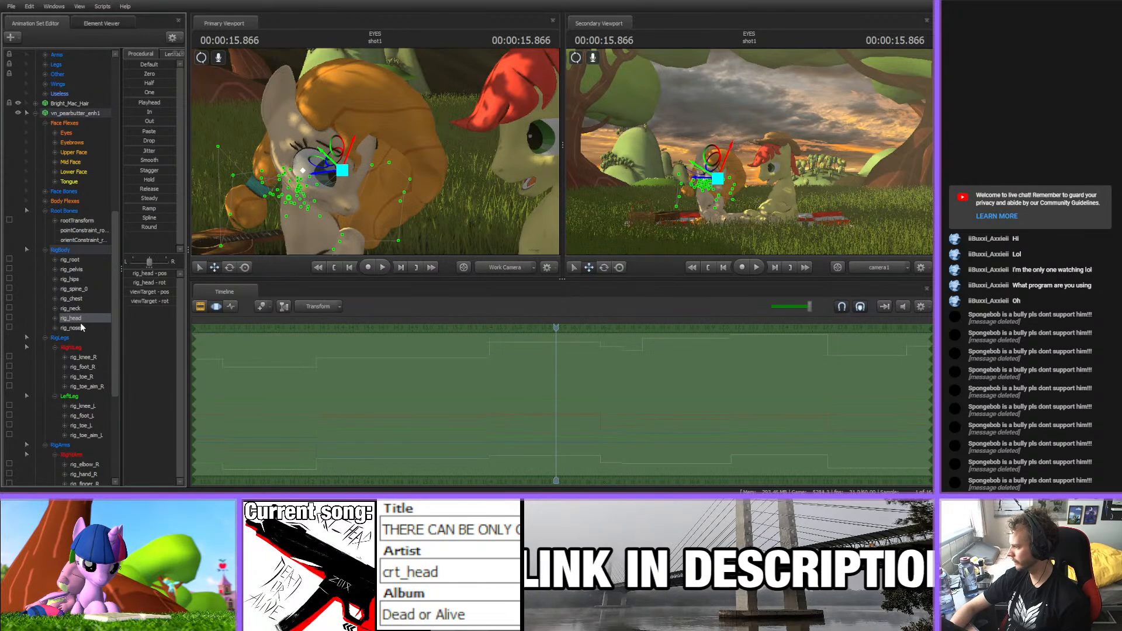
pyautogui.scroll(12, 80, 322)
pyautogui.click(80, 133)
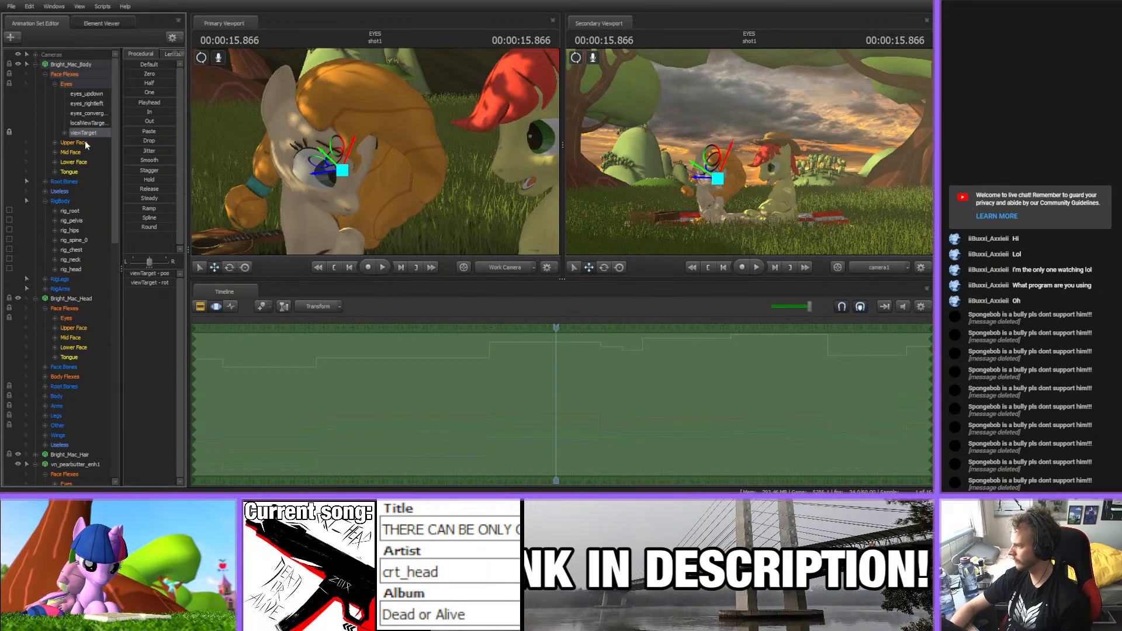
pyautogui.hotkey('ctrl', 'z')
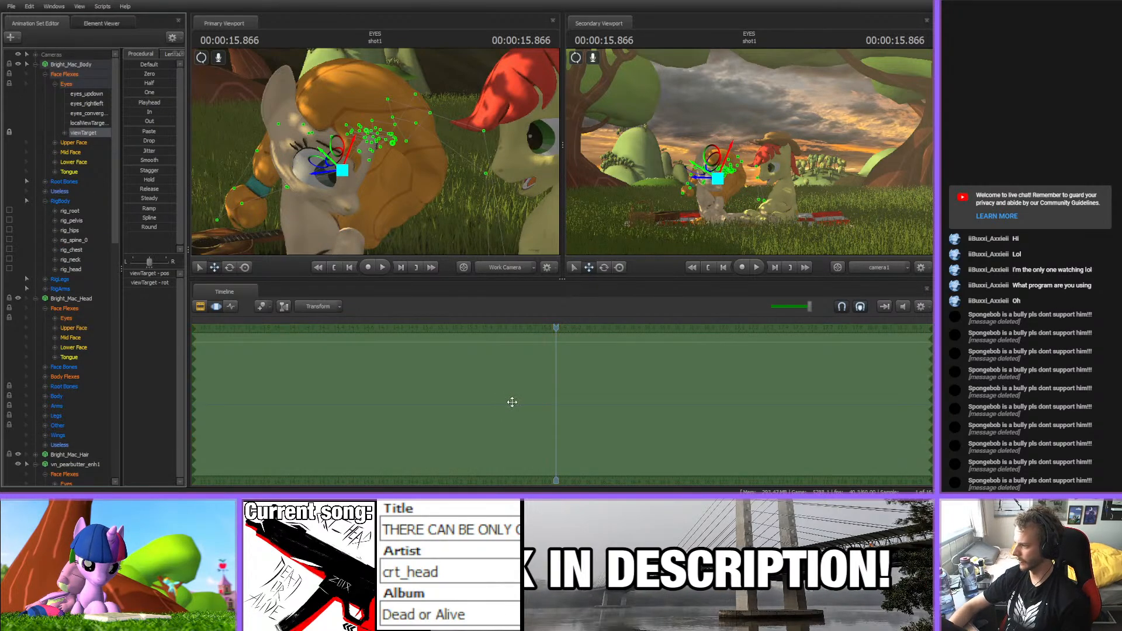
# - Scrub back to the beginning of the shot and play it to 11.950 s to check Bright Mac's gaze
pyautogui.scroll(-3, 443, 427)
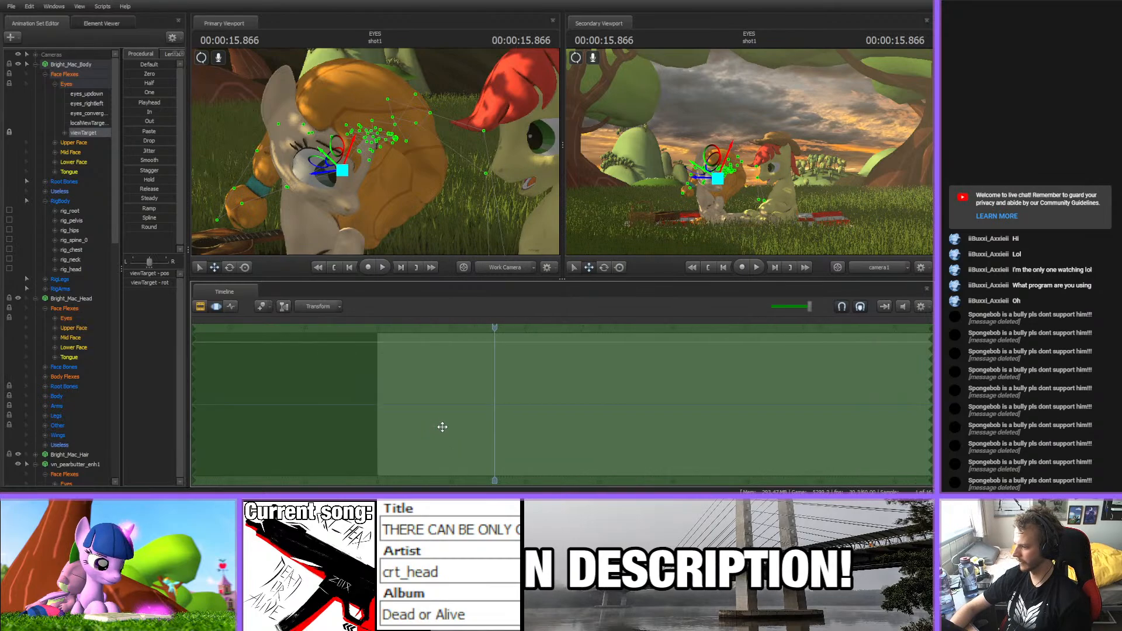
pyautogui.moveTo(491, 330); pyautogui.dragTo(379, 328)
pyautogui.moveTo(409, 222); pyautogui.dragTo(409, 159)
pyautogui.press('space')
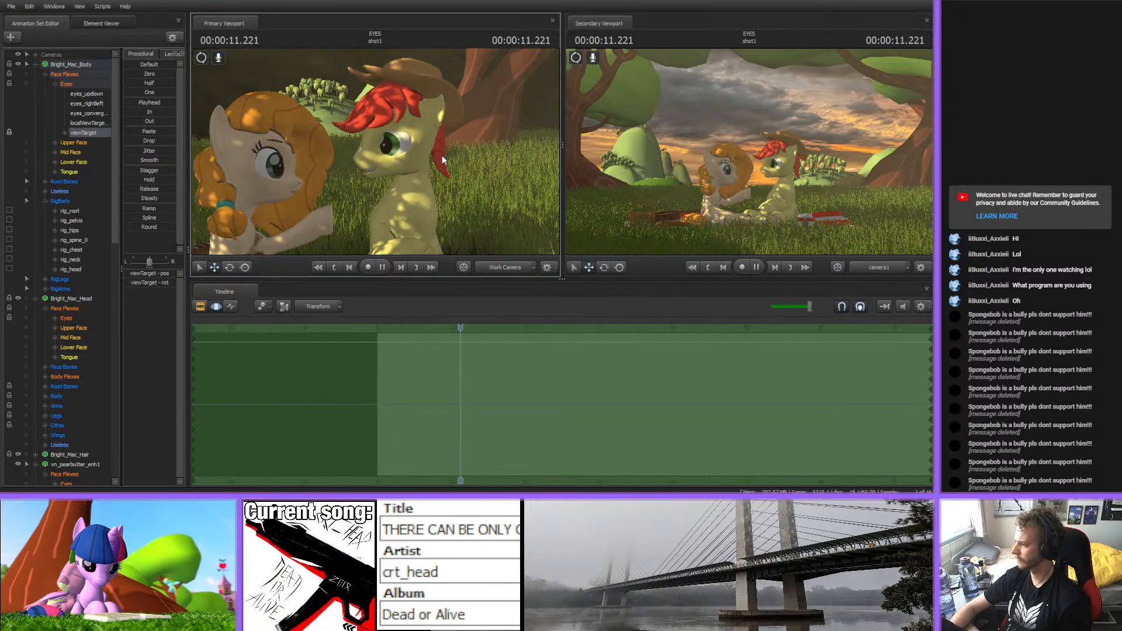
pyautogui.press('space')
# - Scrub back to 8.183 s and examine Bright Mac's eye direction in close-up
pyautogui.moveTo(393, 192); pyautogui.dragTo(395, 186)
pyautogui.press('w')
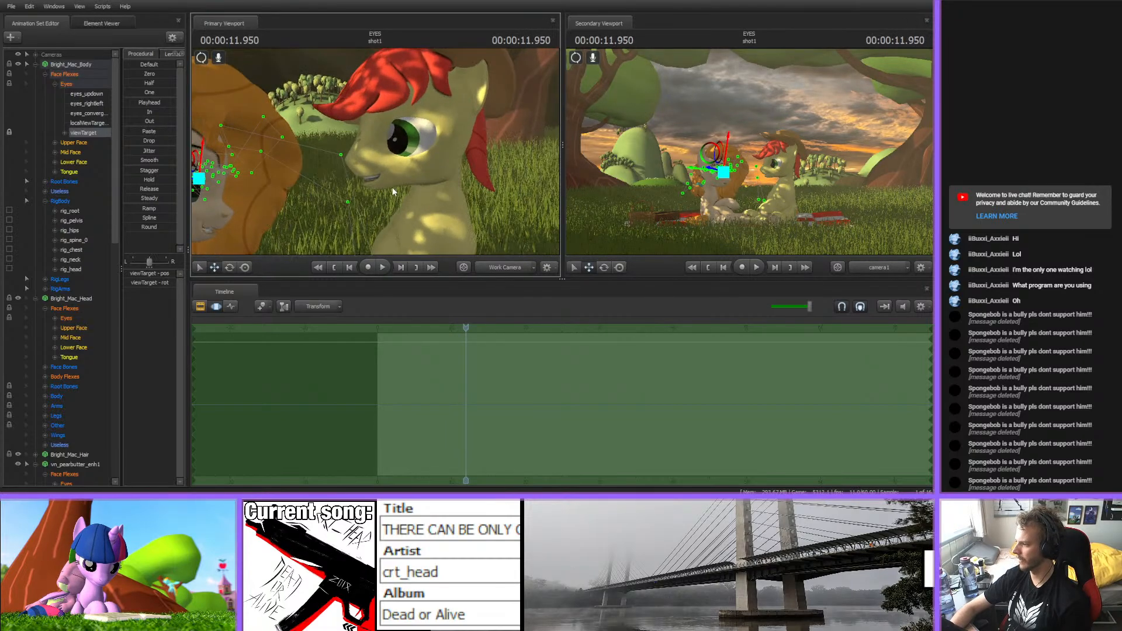
pyautogui.moveTo(466, 328); pyautogui.dragTo(438, 327)
pyautogui.press('w')
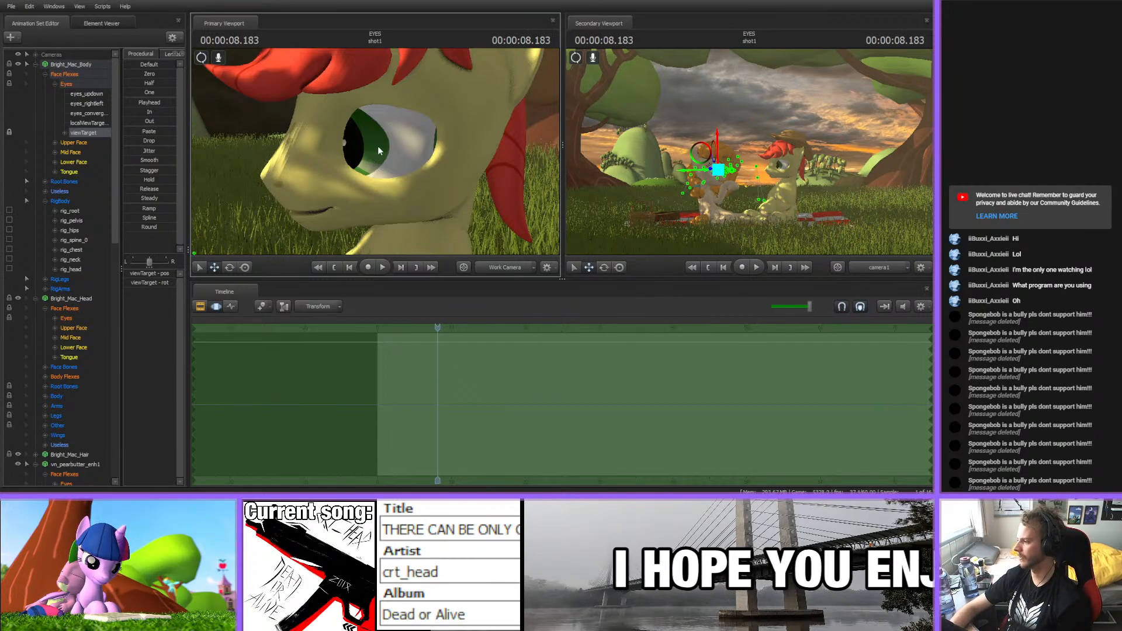
pyautogui.press('a')
pyautogui.moveTo(378, 147); pyautogui.dragTo(325, 111)
pyautogui.press('d')
pyautogui.press('w')
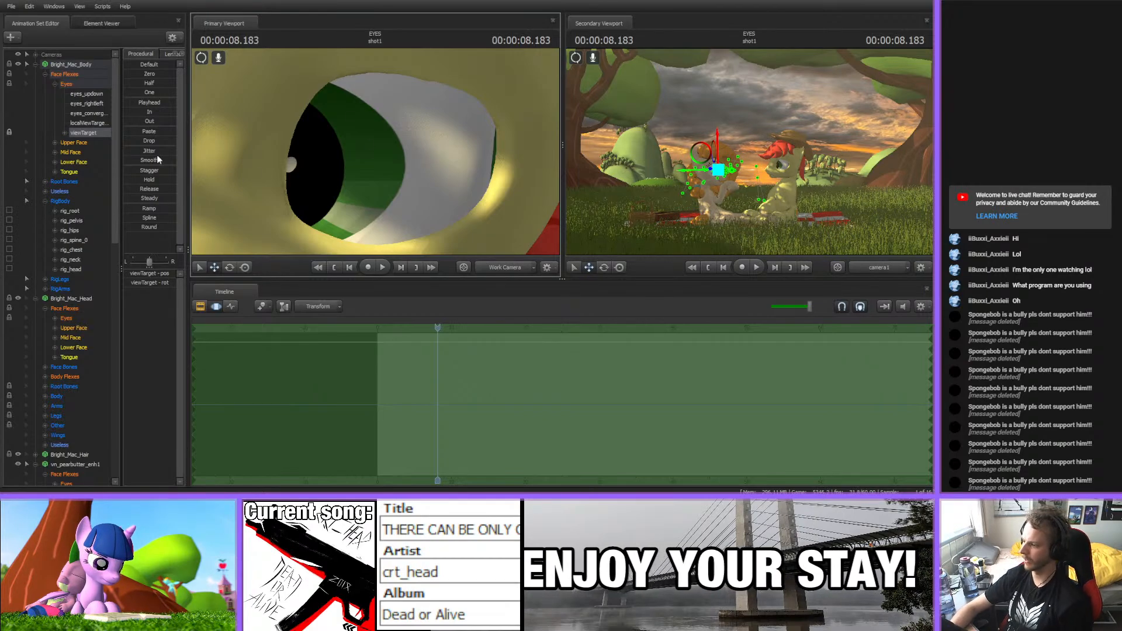
pyautogui.moveTo(426, 116)
pyautogui.mouseDown()
pyautogui.moveTo(415, 155)
pyautogui.moveTo(431, 102)
pyautogui.mouseUp()
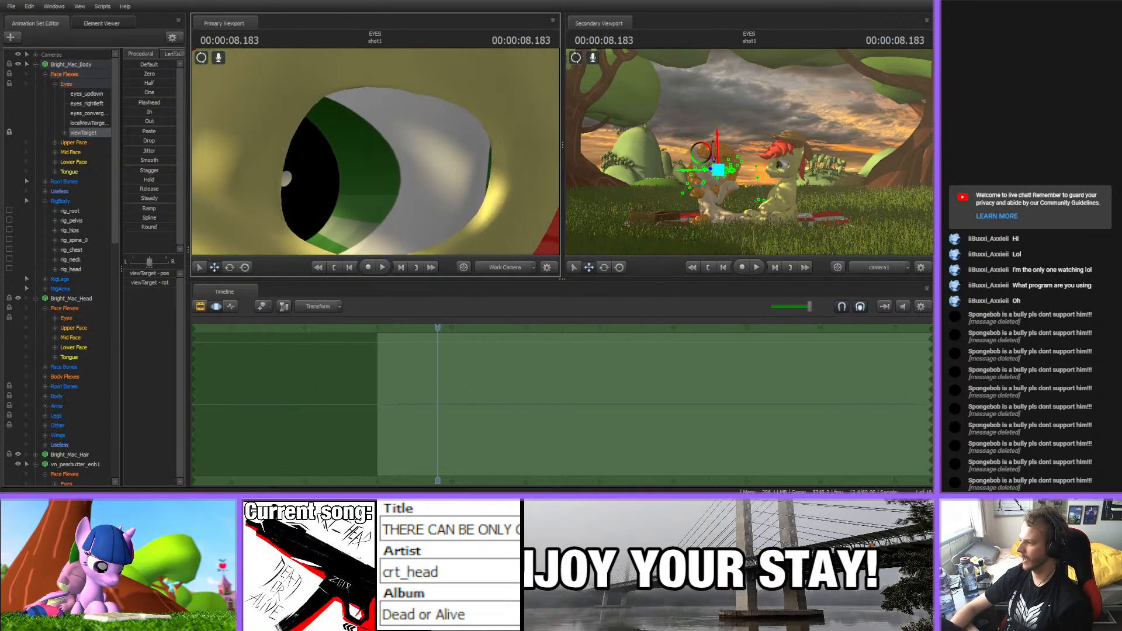
# - Examine Bright Mac's eye in close-up at 8.183 s and select rig_head of Bright_Mac_Body
pyautogui.moveTo(402, 155); pyautogui.dragTo(374, 132)
pyautogui.press('s')
pyautogui.keyDown('ctrl'); pyautogui.click(390, 209); pyautogui.keyUp('ctrl')
pyautogui.press('w')
pyautogui.press('w')
pyautogui.press('d')
pyautogui.press('s')
pyautogui.press('s')
pyautogui.press('s')
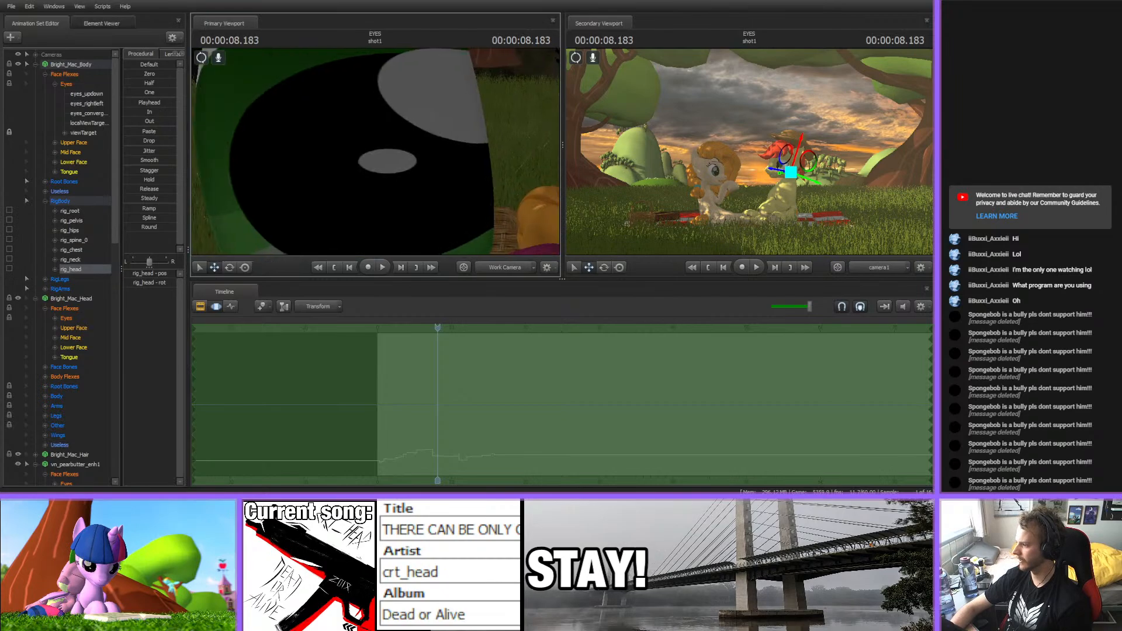
pyautogui.moveTo(375, 152)
pyautogui.mouseDown()
pyautogui.moveTo(374, 137)
pyautogui.moveTo(379, 204)
pyautogui.moveTo(373, 140)
pyautogui.moveTo(468, 157)
pyautogui.moveTo(359, 153)
pyautogui.moveTo(374, 152)
pyautogui.moveTo(365, 96)
pyautogui.moveTo(345, 176)
pyautogui.moveTo(380, 202)
pyautogui.moveTo(395, 147)
pyautogui.moveTo(356, 129)
pyautogui.moveTo(377, 126)
pyautogui.moveTo(378, 163)
pyautogui.mouseUp()
pyautogui.press('s')
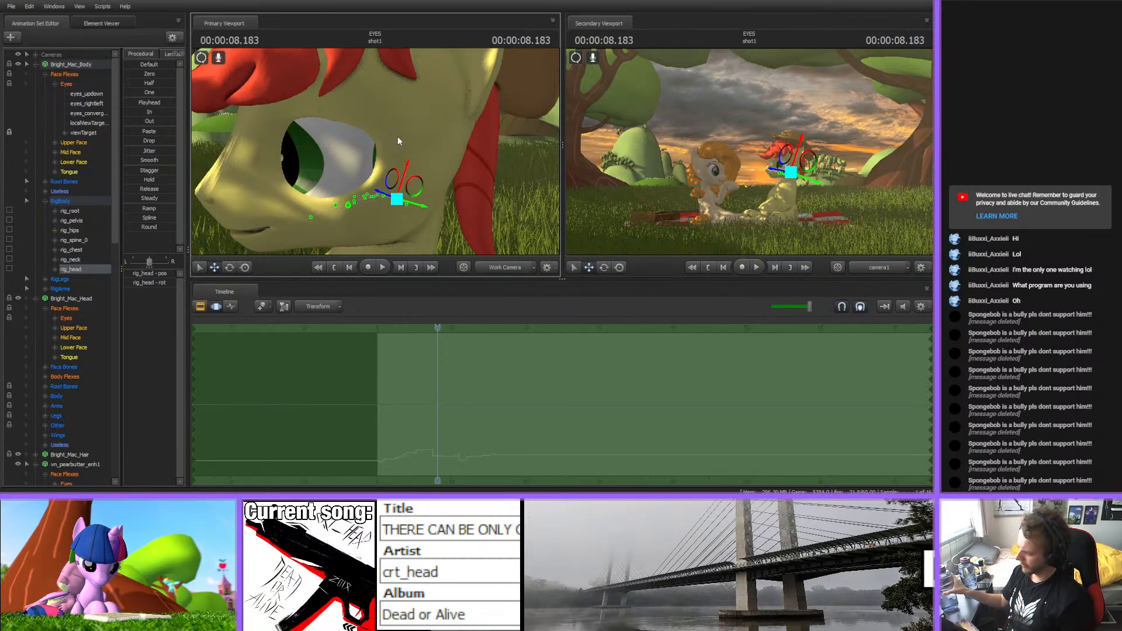
# - Try rotating Bright Mac's rig_head at 8.183 s, and undo the rotation
pyautogui.moveTo(403, 135); pyautogui.dragTo(391, 133)
pyautogui.press('s')
pyautogui.scroll(2, 455, 387)
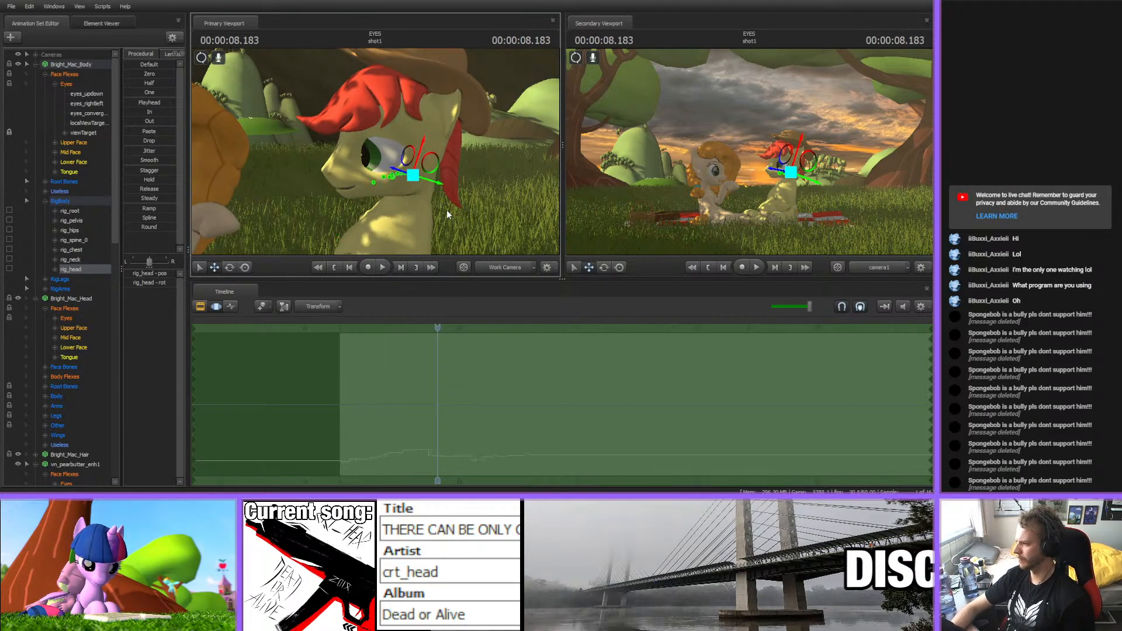
pyautogui.press('e')
pyautogui.moveTo(416, 183); pyautogui.dragTo(401, 182)
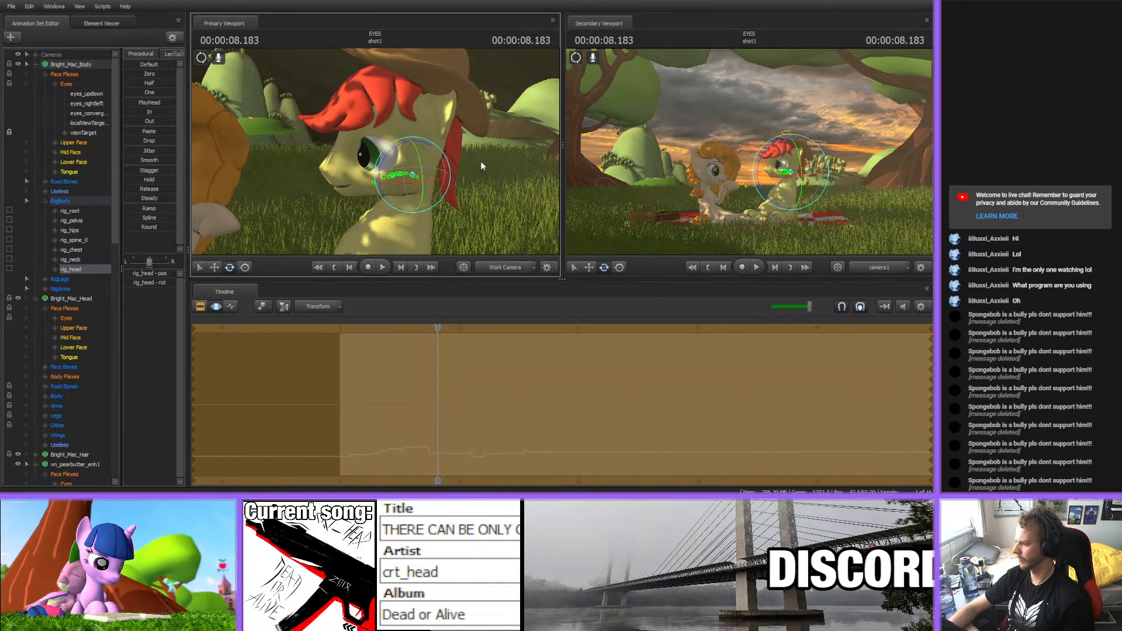
pyautogui.hotkey('ctrl', 'z')
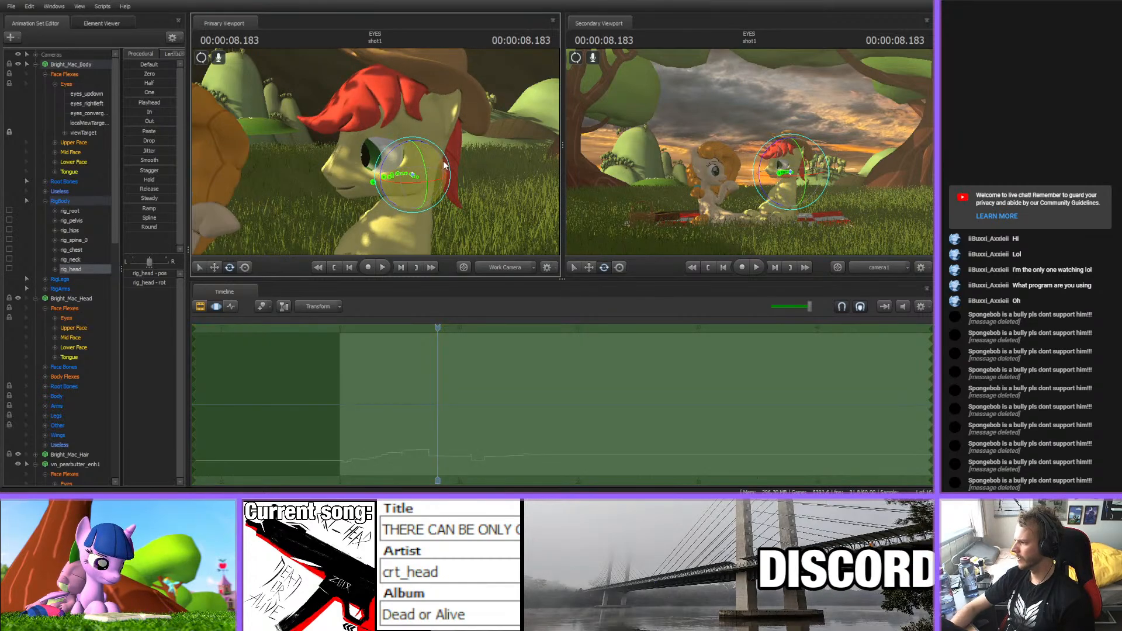
# - Try lower eyes_convergence values on Bright_Mac_Body and restore the default
pyautogui.click(83, 113)
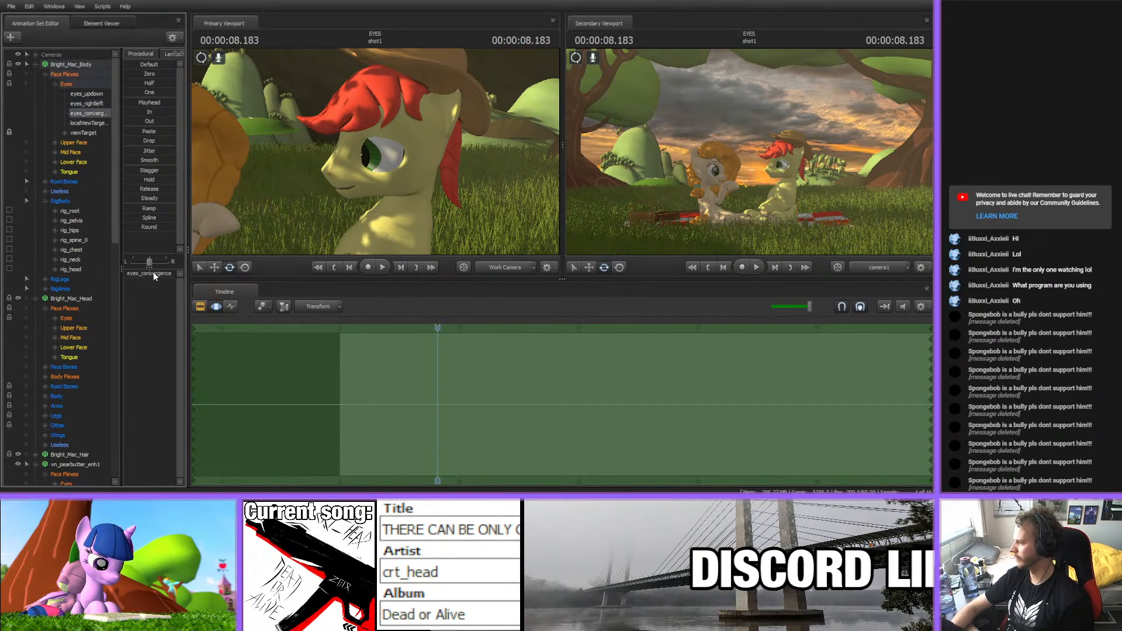
pyautogui.moveTo(153, 273)
pyautogui.mouseDown()
pyautogui.moveTo(175, 273)
pyautogui.moveTo(126, 273)
pyautogui.moveTo(143, 273)
pyautogui.mouseUp()
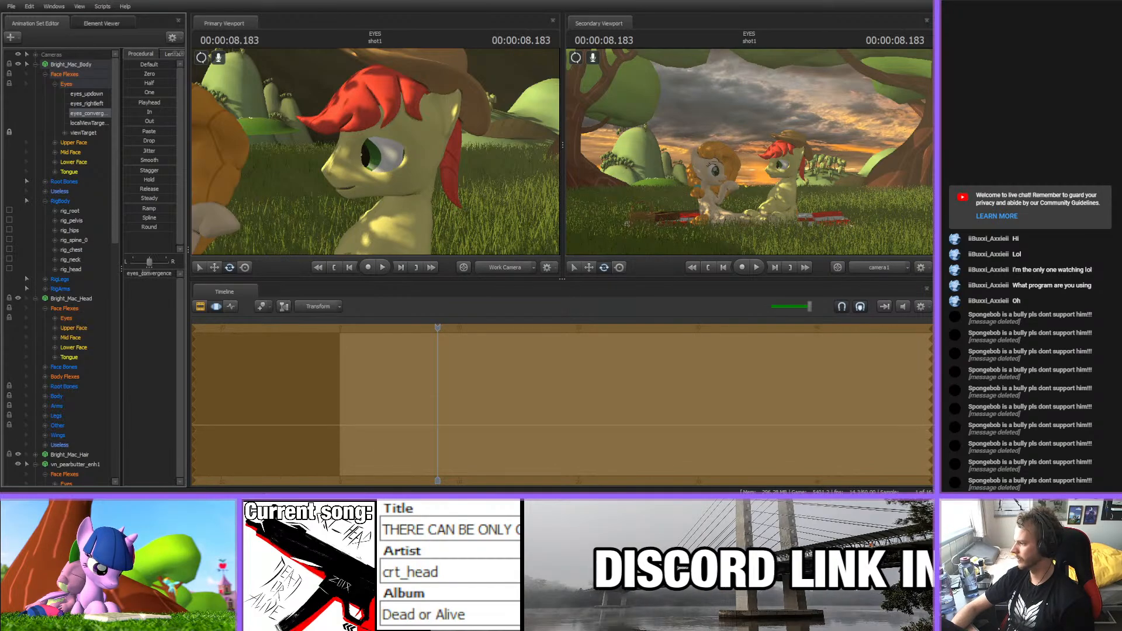
pyautogui.click(145, 75)
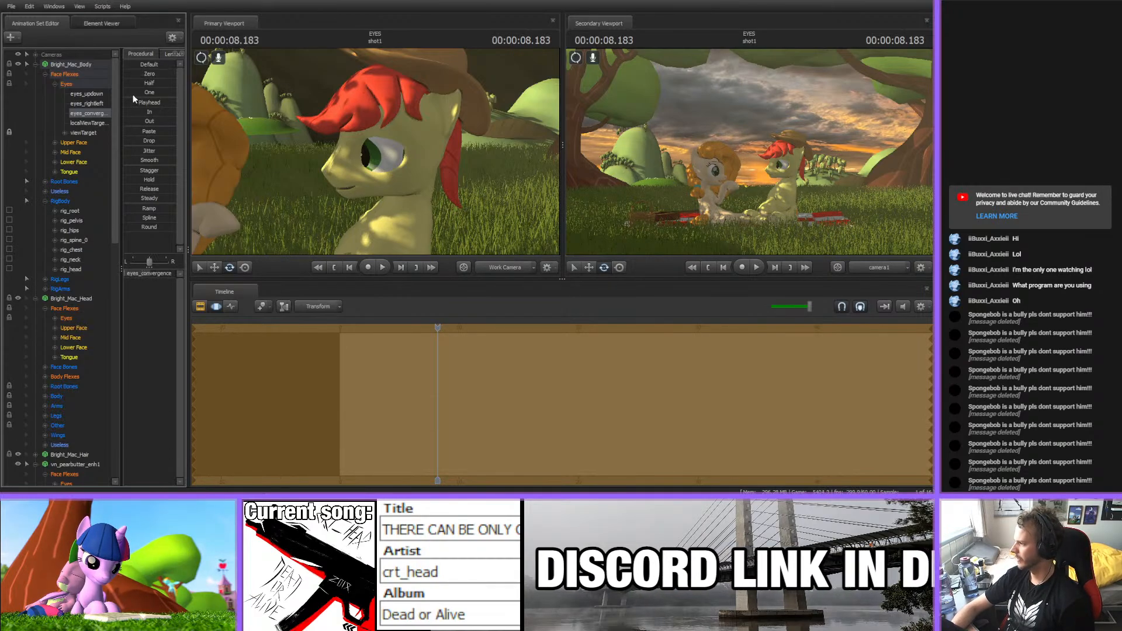
pyautogui.moveTo(144, 64); pyautogui.dragTo(174, 64)
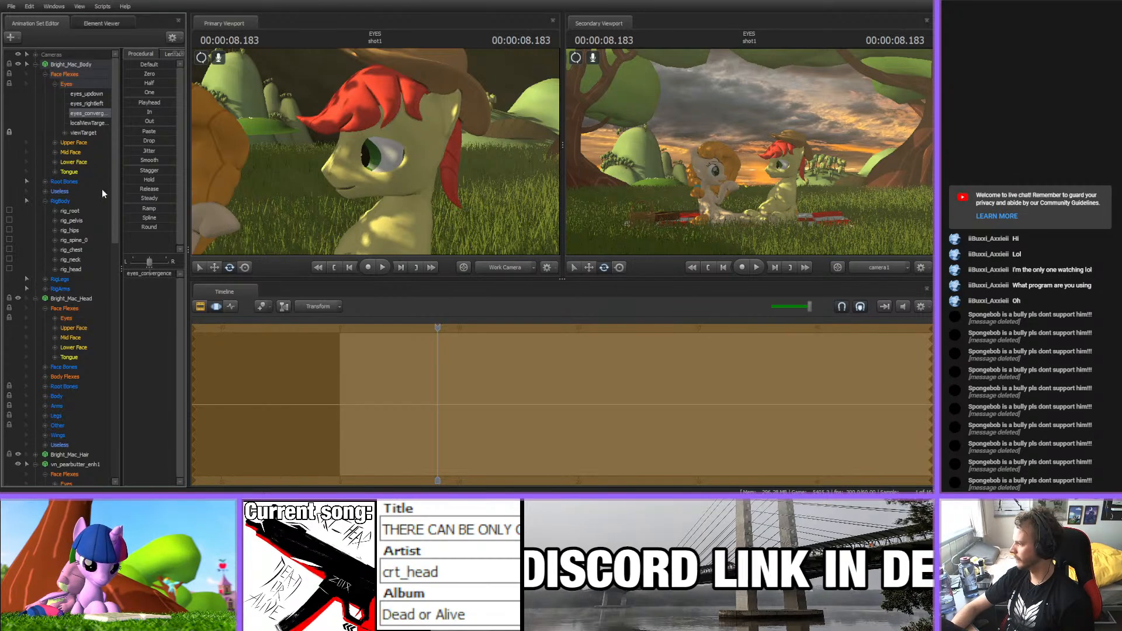
# - Expand the Eyes controls of Bright_Mac_Head and try changing eyes_convergence and eyes_updown
pyautogui.click(55, 318)
pyautogui.click(88, 347)
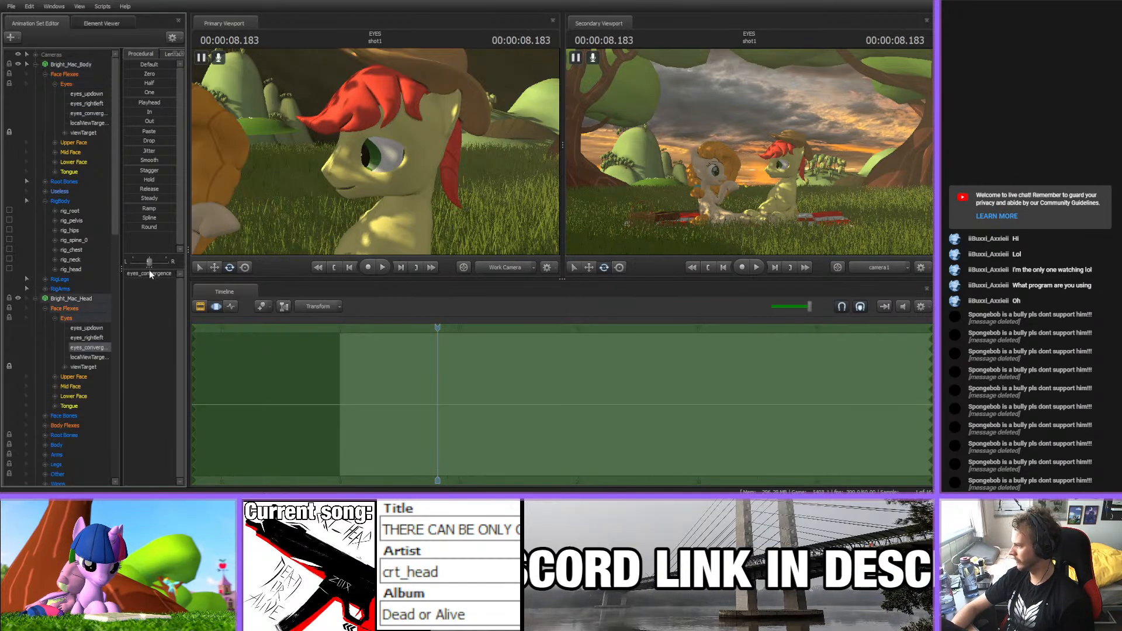
pyautogui.moveTo(152, 273)
pyautogui.mouseDown()
pyautogui.moveTo(168, 272)
pyautogui.moveTo(146, 273)
pyautogui.moveTo(141, 290)
pyautogui.moveTo(149, 273)
pyautogui.mouseUp()
pyautogui.click(90, 357)
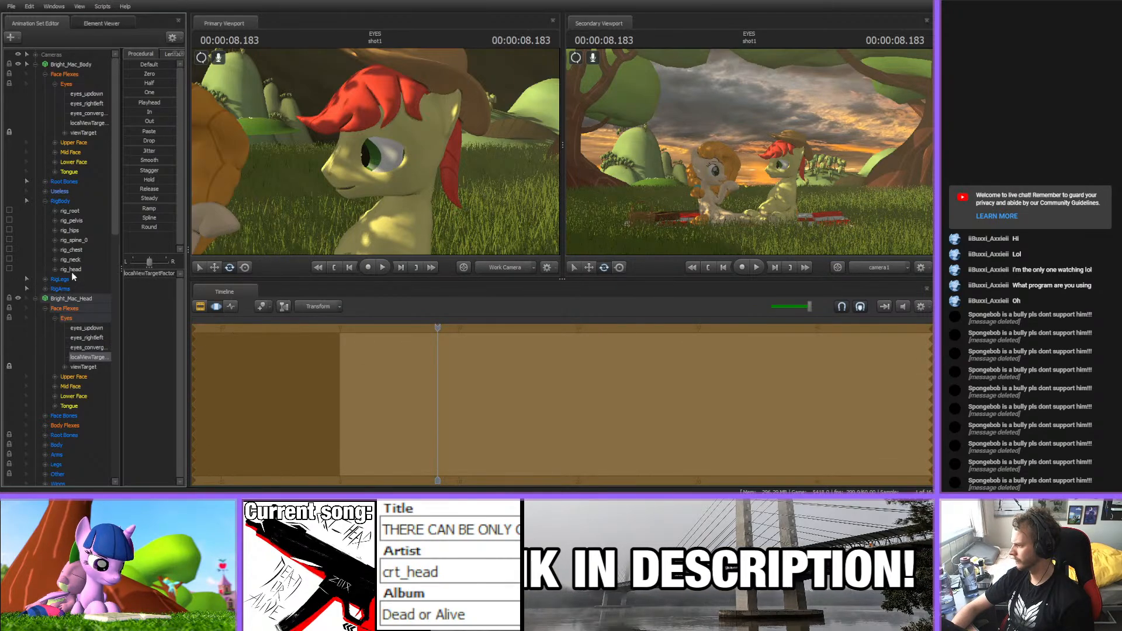
pyautogui.click(89, 329)
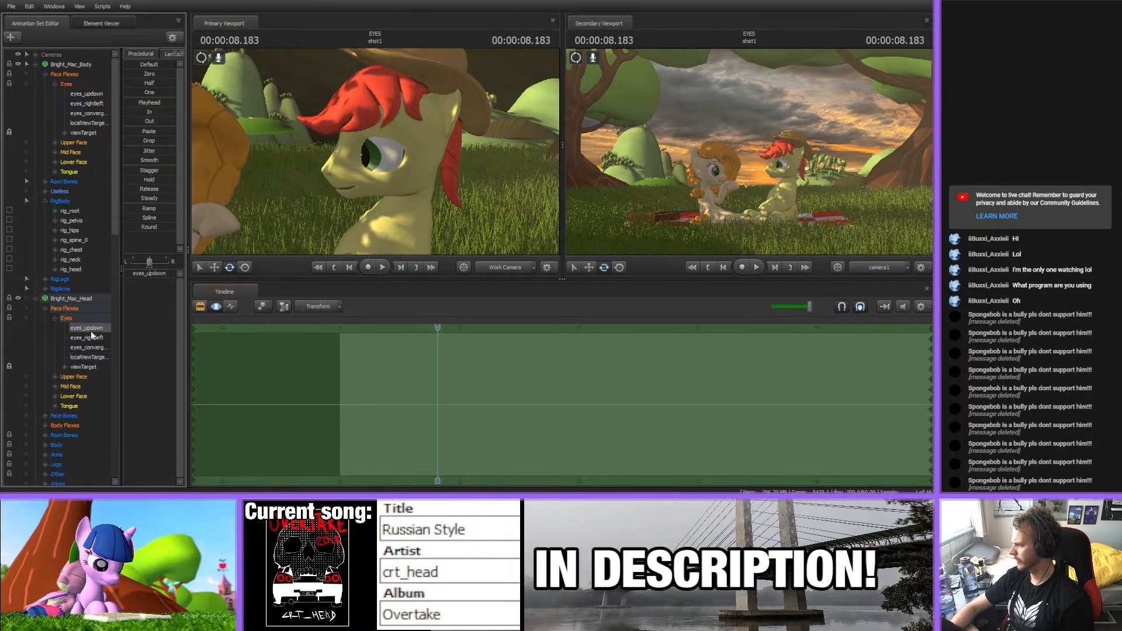
pyautogui.moveTo(153, 275); pyautogui.dragTo(179, 280)
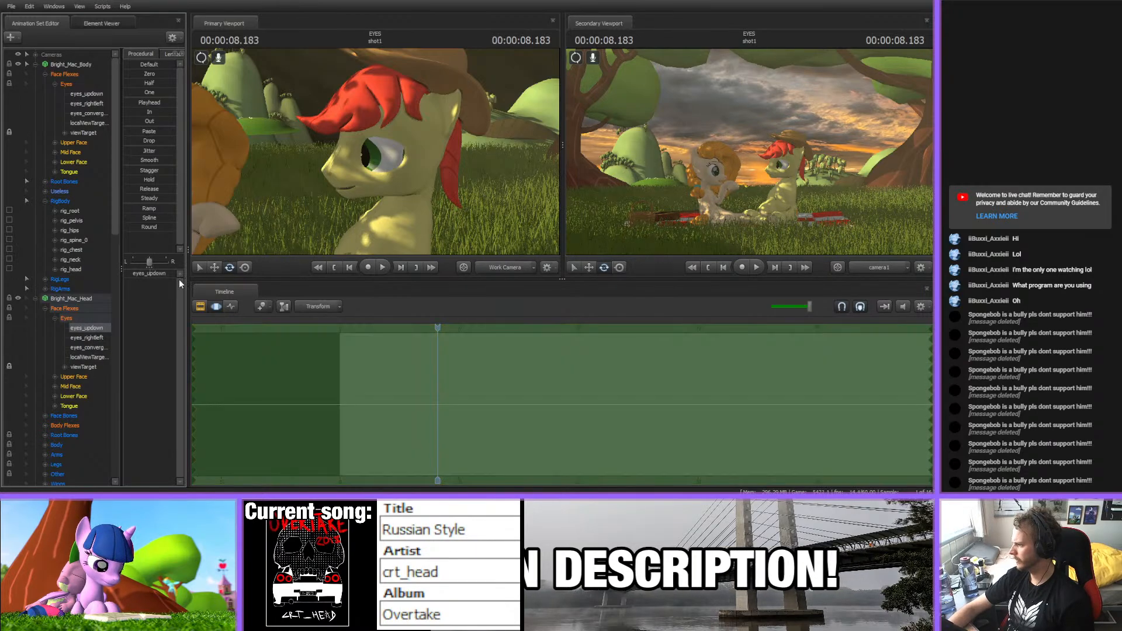
# - View Bright Mac's face from the front and test localViewTargetFactor of Bright_Mac_Head at 8.183 s and 9.033 s
pyautogui.press('w')
pyautogui.moveTo(280, 189); pyautogui.dragTo(310, 190)
pyautogui.press('a')
pyautogui.press('w')
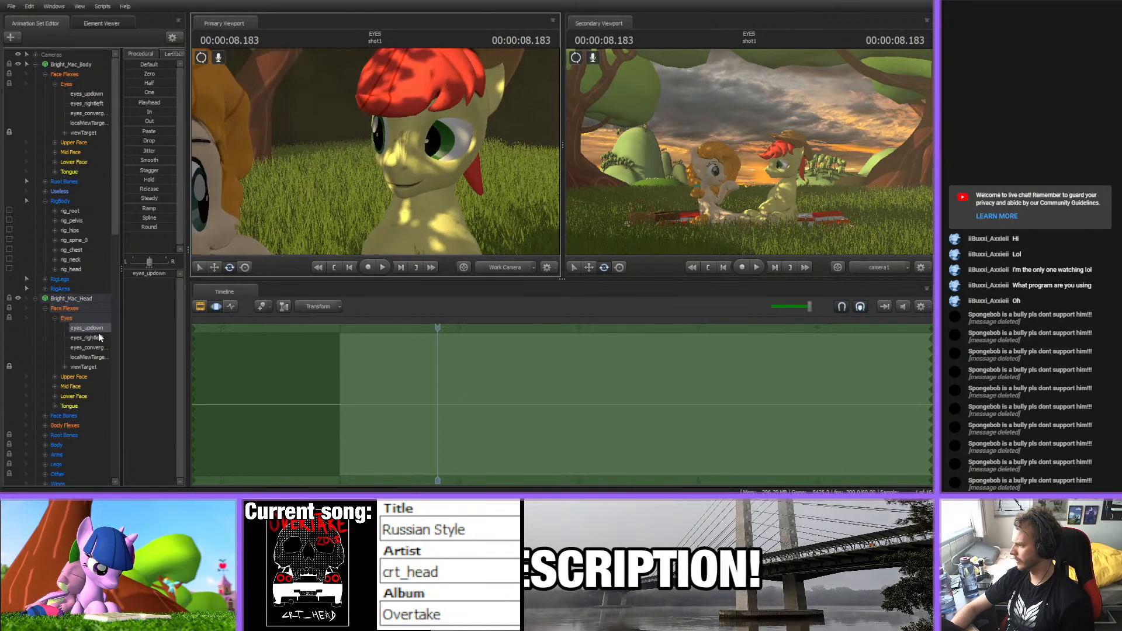
pyautogui.click(87, 357)
pyautogui.click(149, 262)
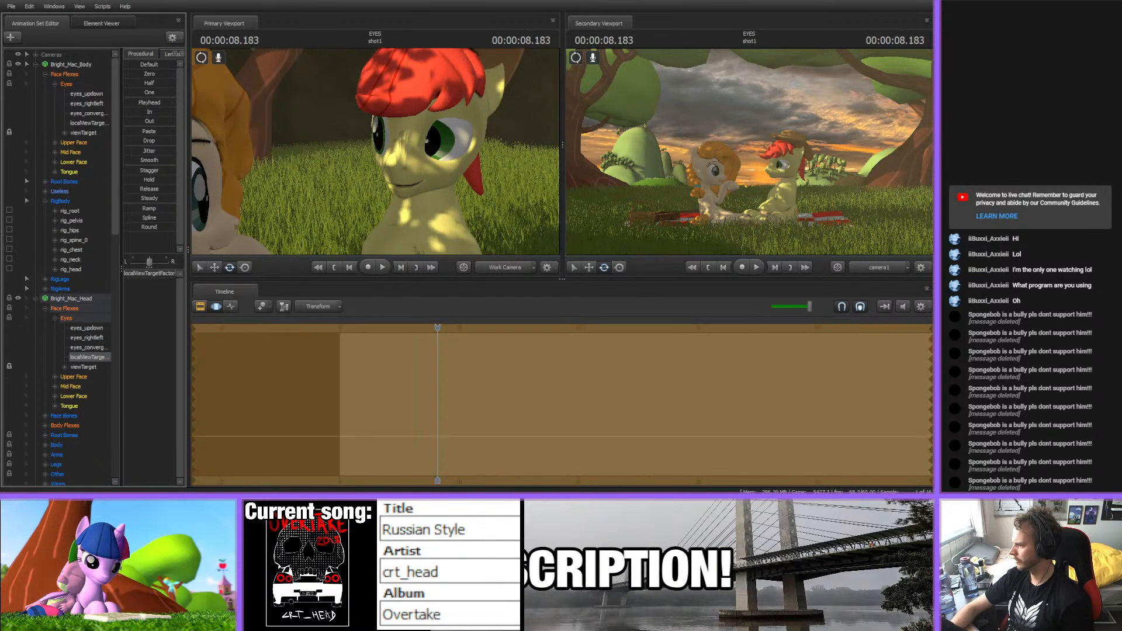
pyautogui.click(106, 328)
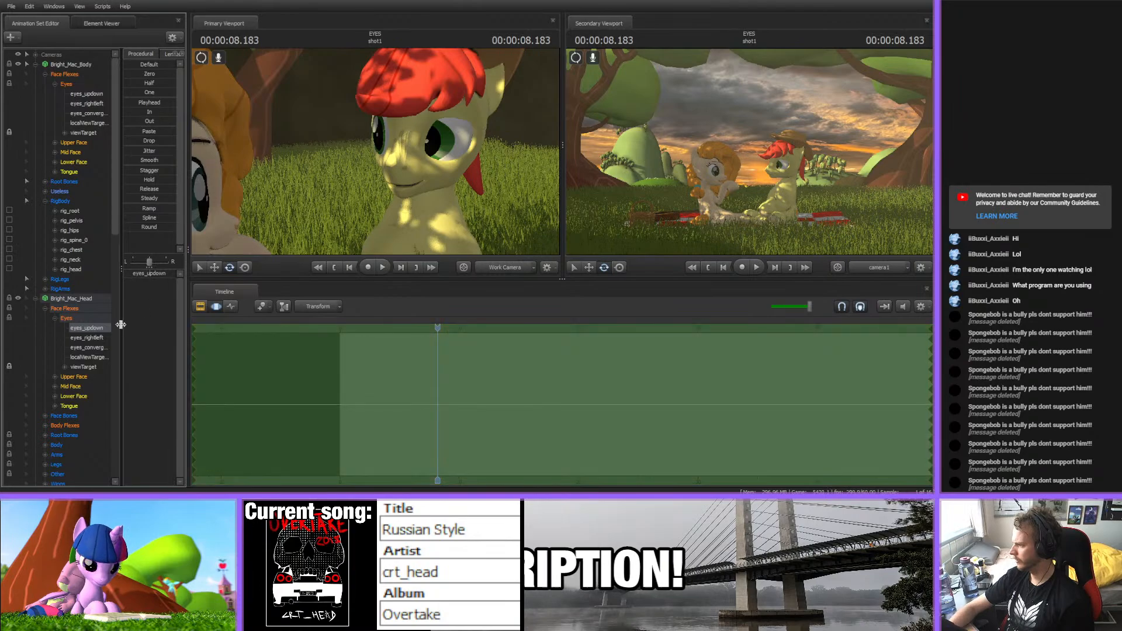
pyautogui.click(88, 357)
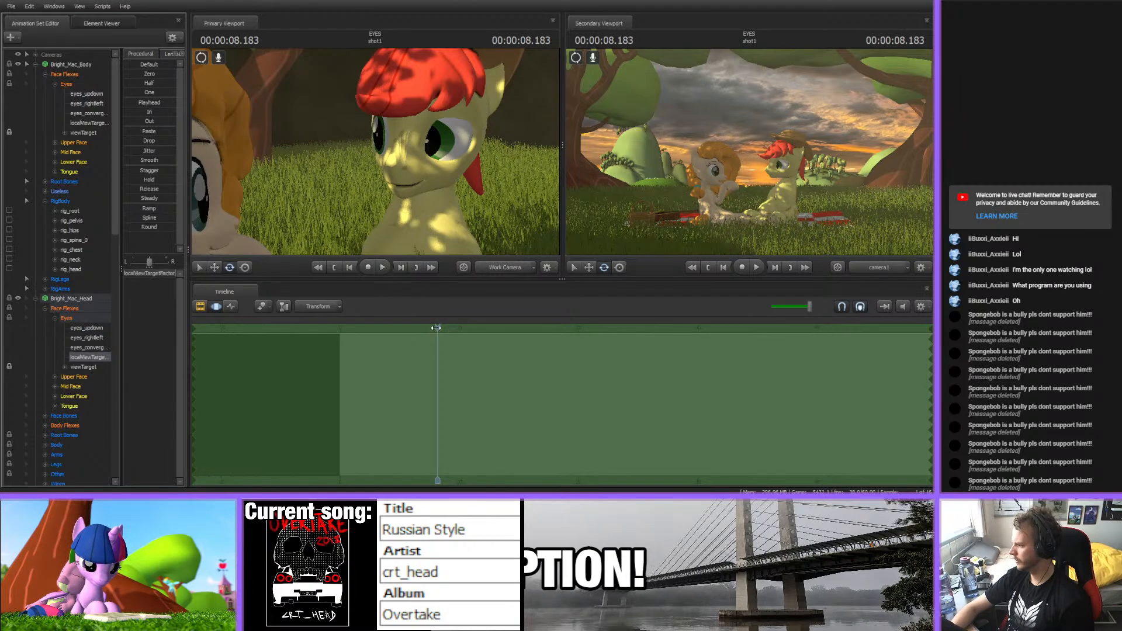
pyautogui.moveTo(438, 328)
pyautogui.mouseDown()
pyautogui.moveTo(319, 328)
pyautogui.moveTo(448, 333)
pyautogui.mouseUp()
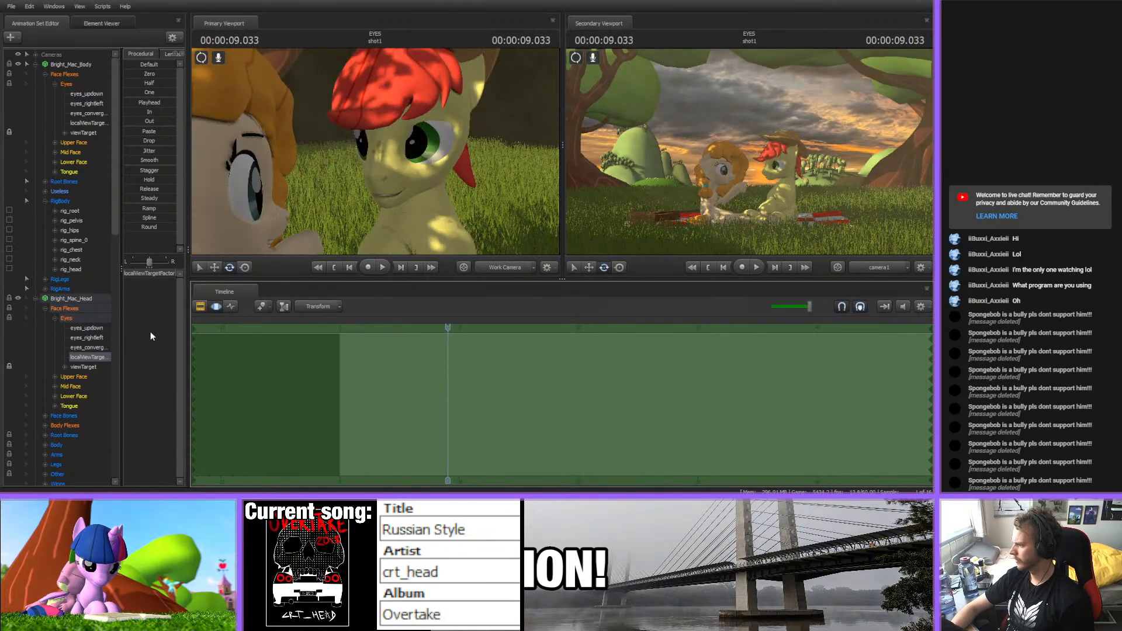
pyautogui.moveTo(157, 275); pyautogui.dragTo(125, 274)
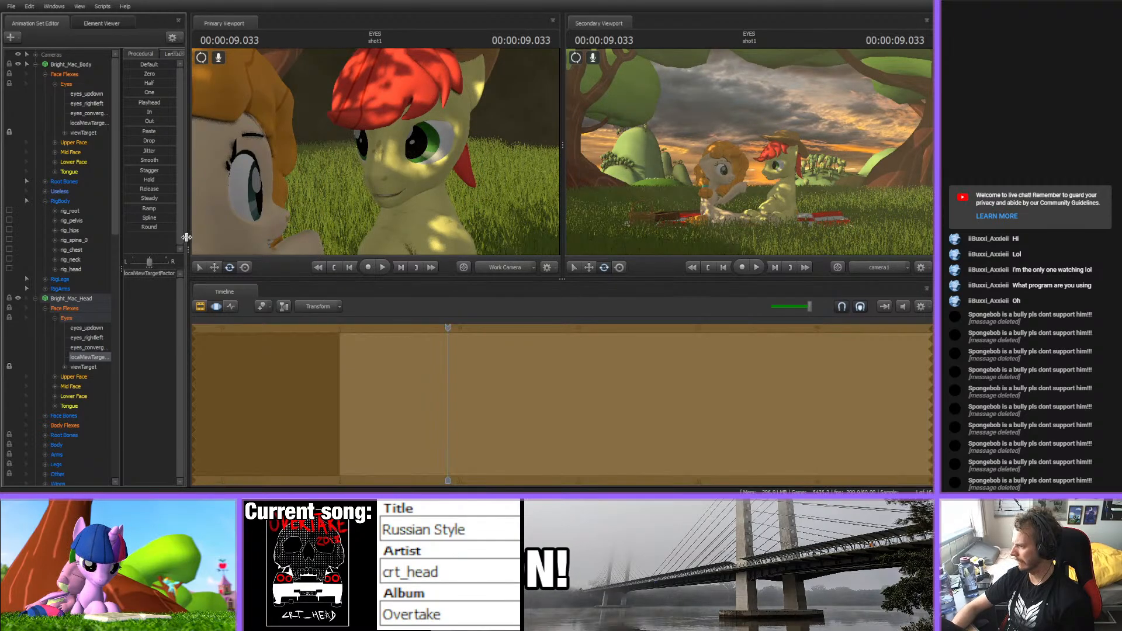
pyautogui.press('Return')
# - Expand the Upper Face controls of Bright_Mac_Head and try raising Angry_eyes
pyautogui.keyDown('alt'); pyautogui.moveTo(420, 149); pyautogui.dragTo(387, 148); pyautogui.keyUp('alt')
pyautogui.scroll(-3, 85, 357)
pyautogui.scroll(-7, 86, 357)
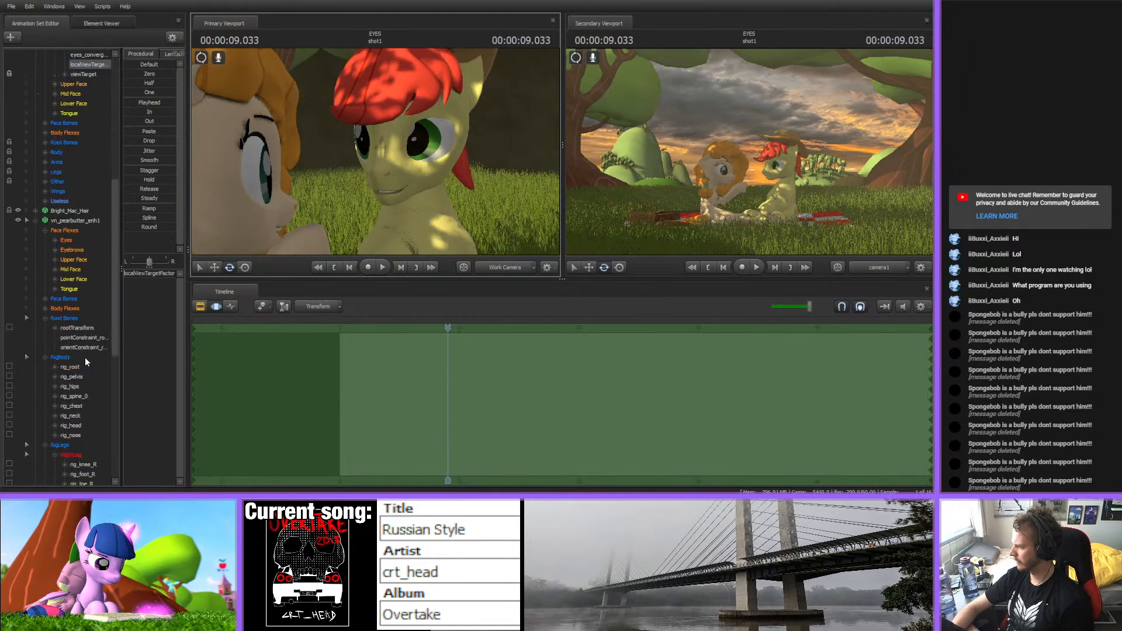
pyautogui.scroll(5, 86, 361)
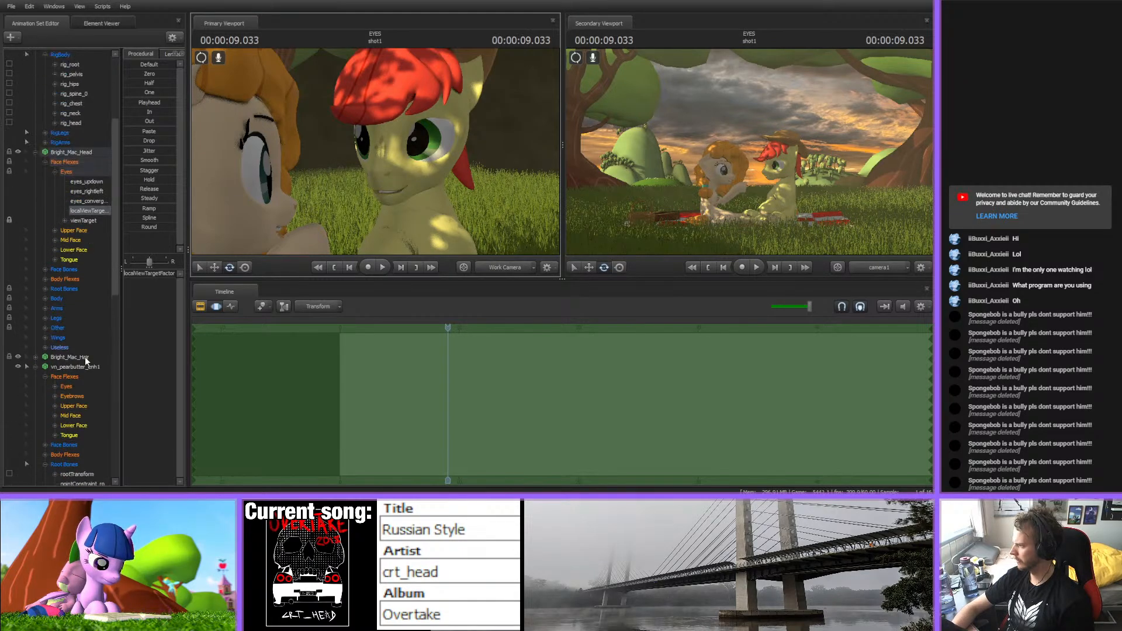
pyautogui.click(55, 231)
pyautogui.click(82, 241)
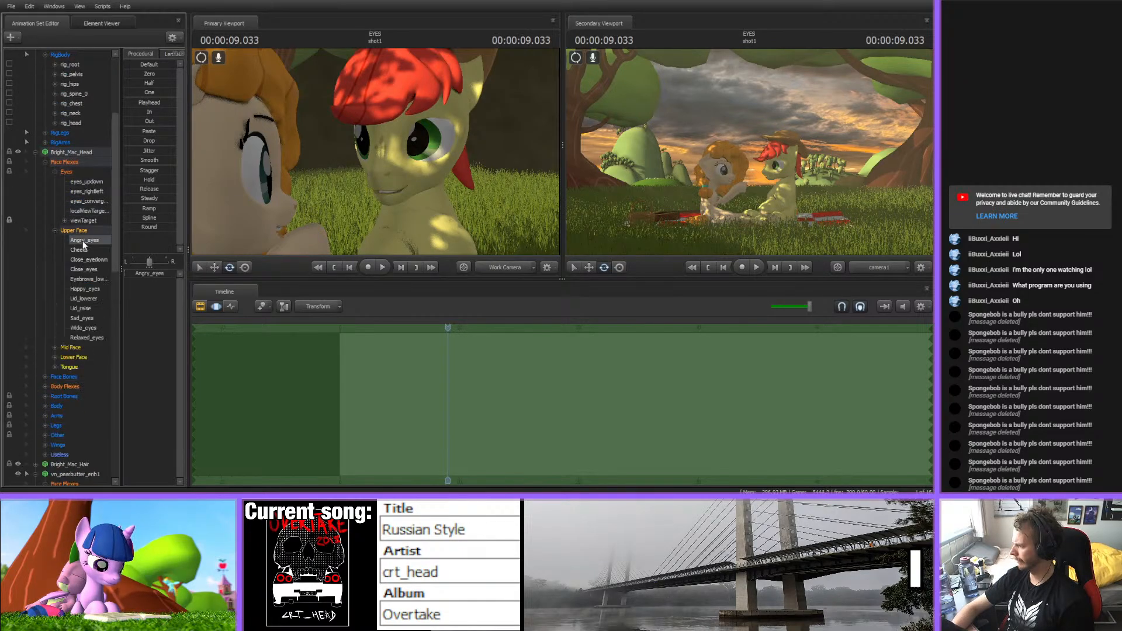
pyautogui.moveTo(150, 274); pyautogui.dragTo(177, 276)
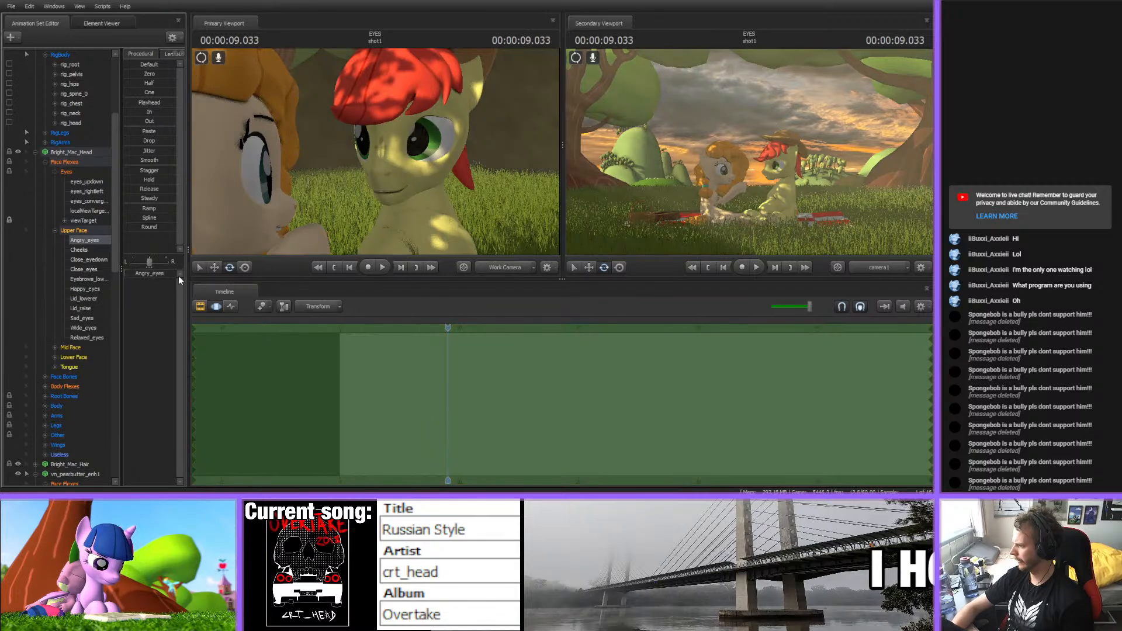
# - Select the four eye controls of Bright_Mac_Head from eyes_updown to localViewTargetFactor and try changing eyes_rightleft
pyautogui.click(89, 209)
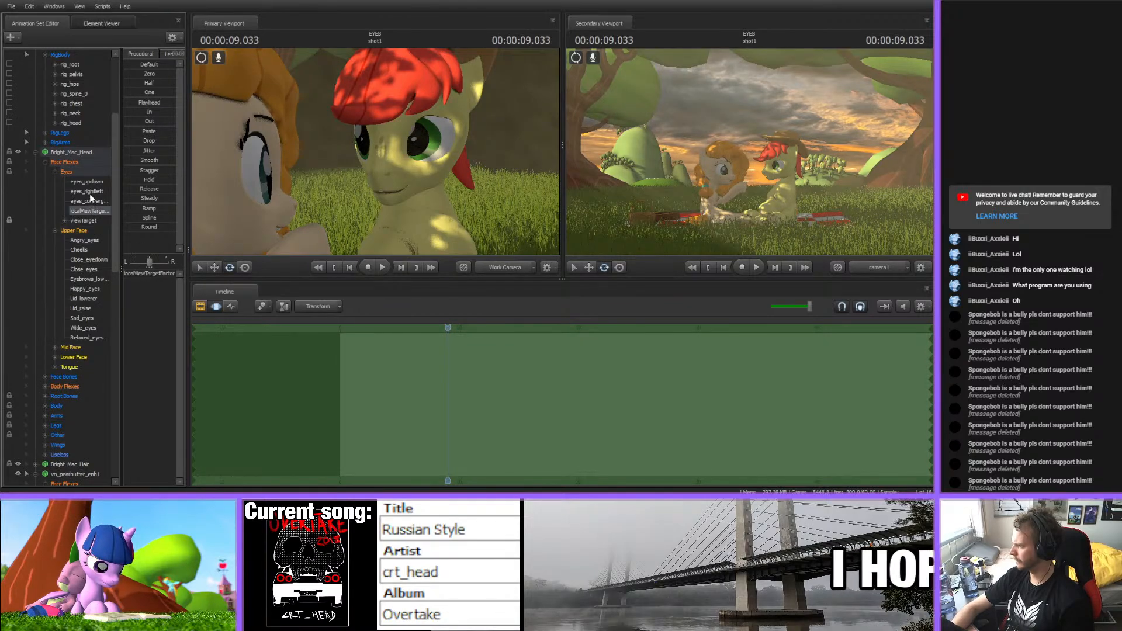
pyautogui.keyDown('shift'); pyautogui.click(88, 181); pyautogui.keyUp('shift')
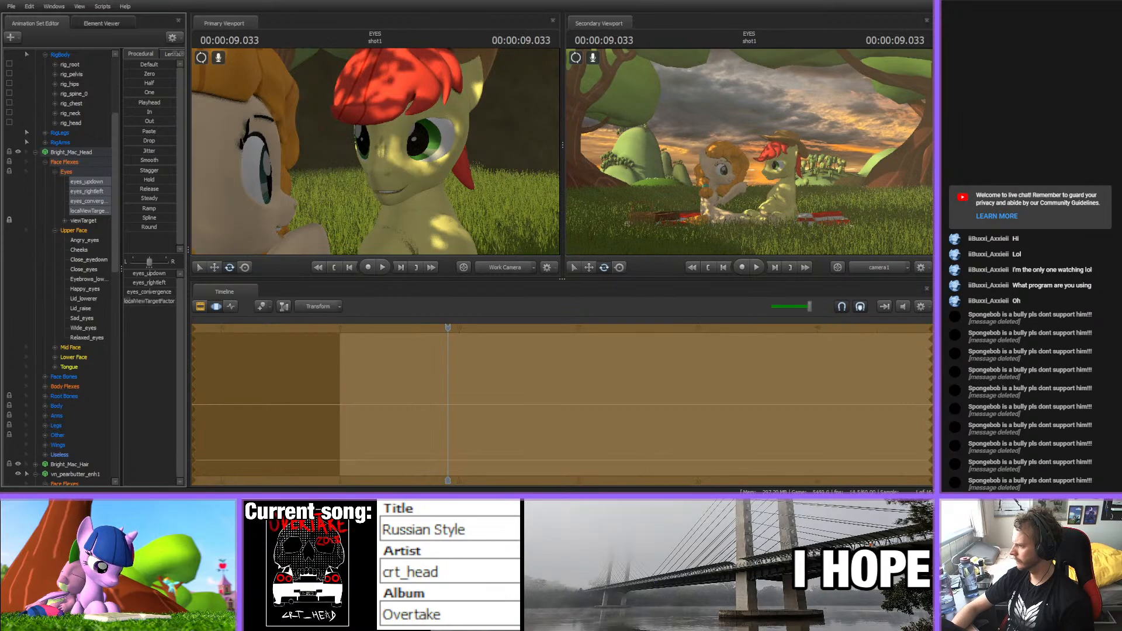
pyautogui.moveTo(132, 283)
pyautogui.mouseDown()
pyautogui.moveTo(157, 283)
pyautogui.moveTo(148, 283)
pyautogui.mouseUp()
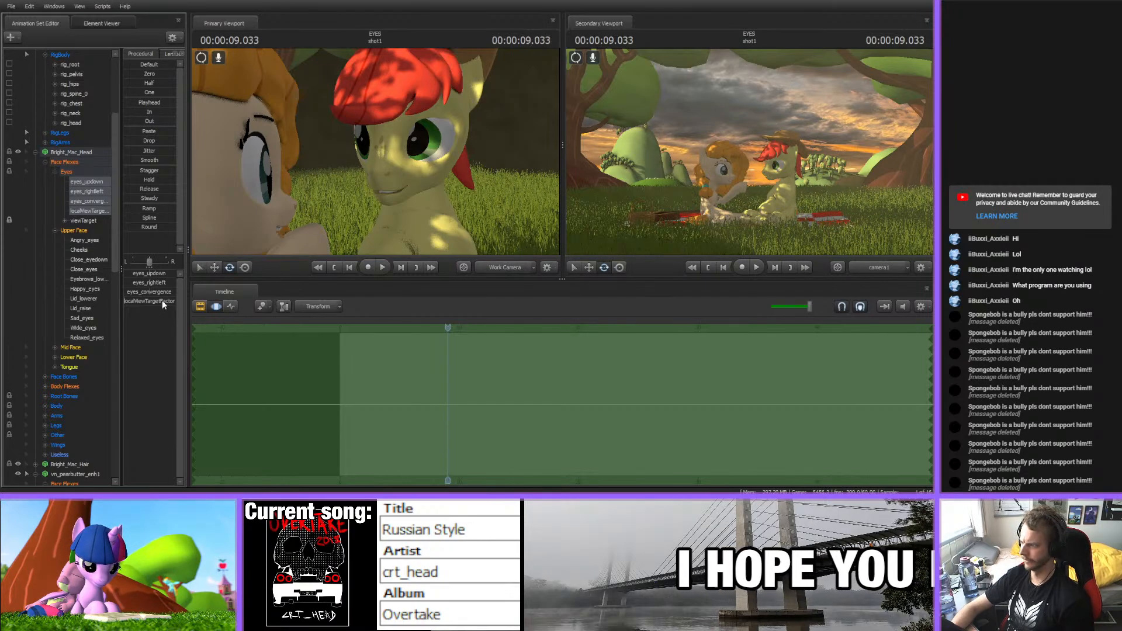
pyautogui.moveTo(322, 192); pyautogui.dragTo(293, 194)
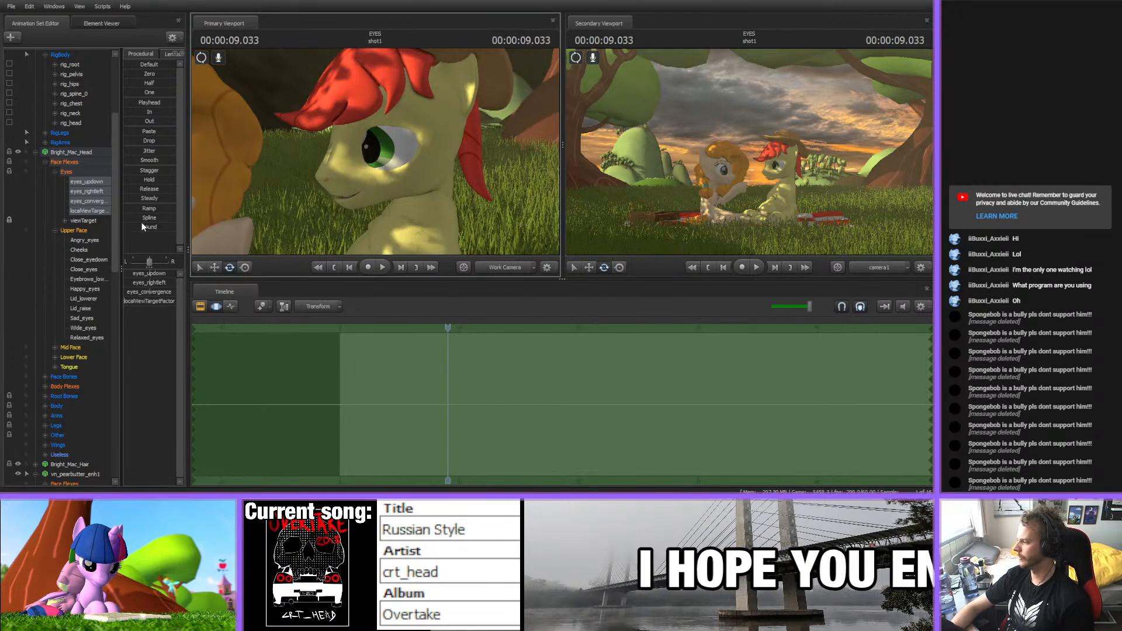
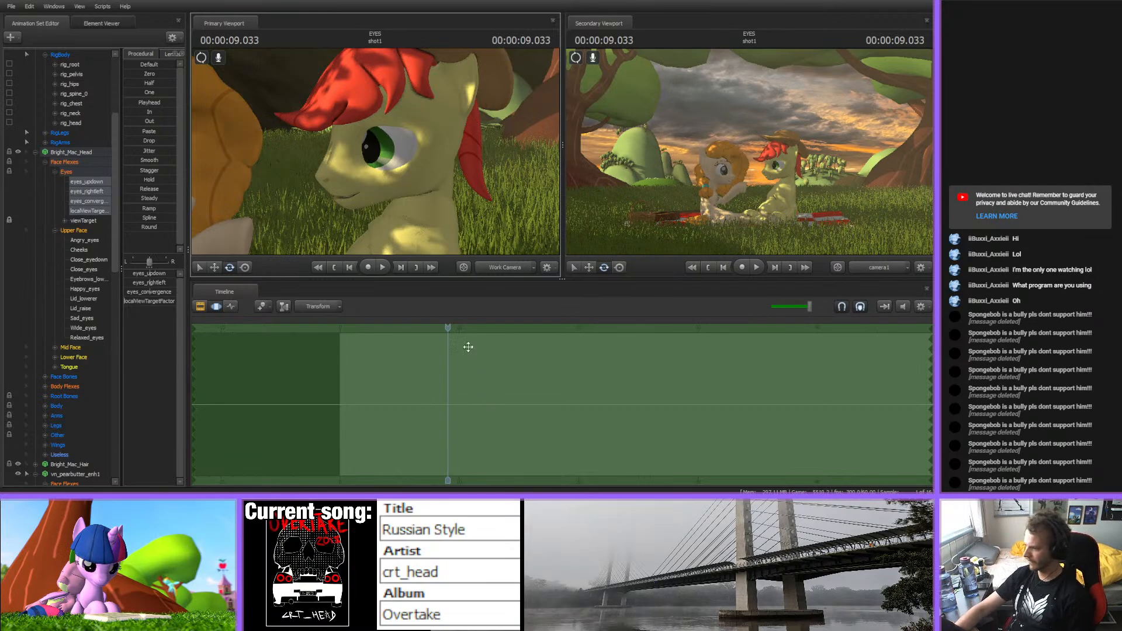
# - Play the shot from near its beginning to 18.483 s and view both ponies up close
pyautogui.moveTo(444, 332); pyautogui.dragTo(349, 336)
pyautogui.press('space')
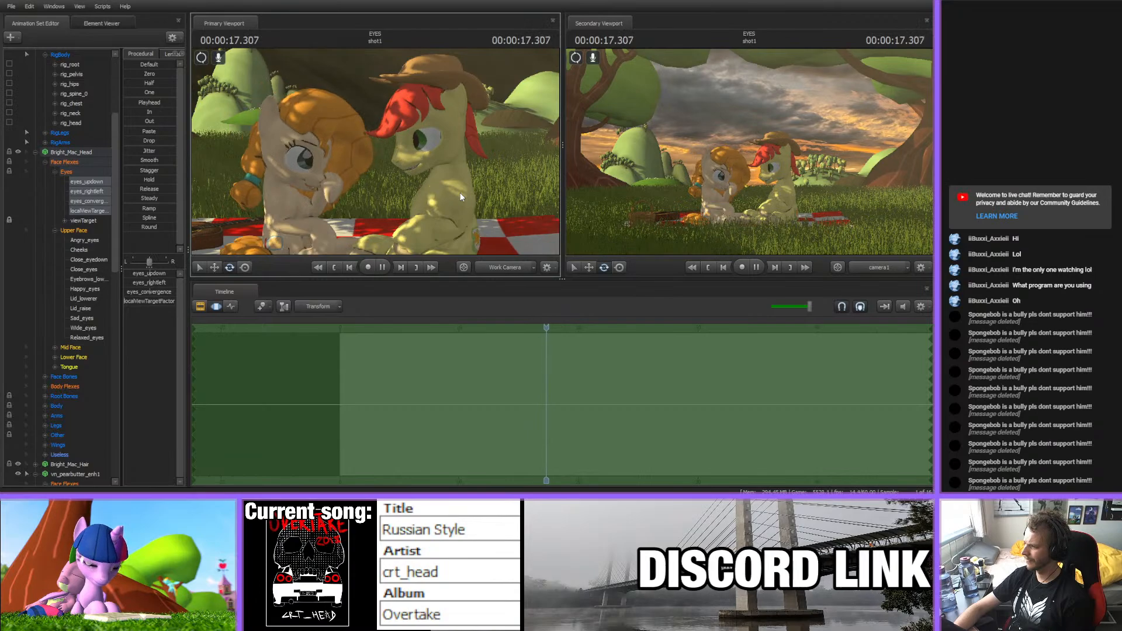
pyautogui.press('space')
pyautogui.press('w')
pyautogui.moveTo(461, 197); pyautogui.dragTo(497, 199)
pyautogui.moveTo(405, 175); pyautogui.dragTo(410, 174)
pyautogui.press('s')
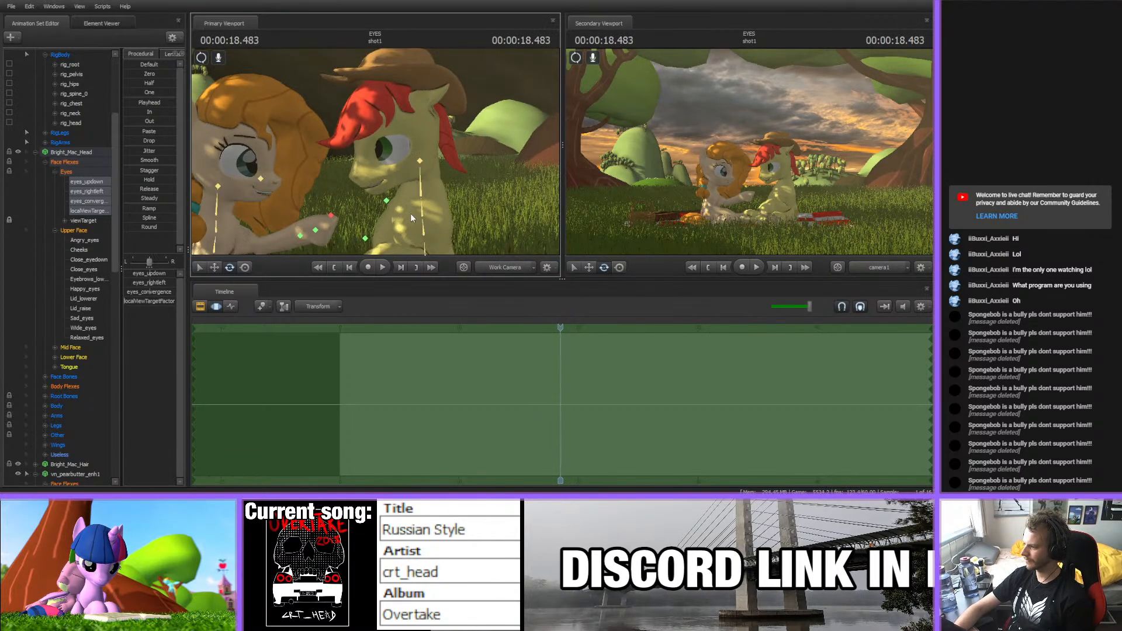
# - Select Bright Mac's rig_spine_0 and replay the preceding seconds, stopping at 15.886 s
pyautogui.keyDown('ctrl'); pyautogui.click(422, 233); pyautogui.keyUp('ctrl')
pyautogui.scroll(4, 526, 454)
pyautogui.moveTo(551, 481); pyautogui.dragTo(503, 462, button='middle')
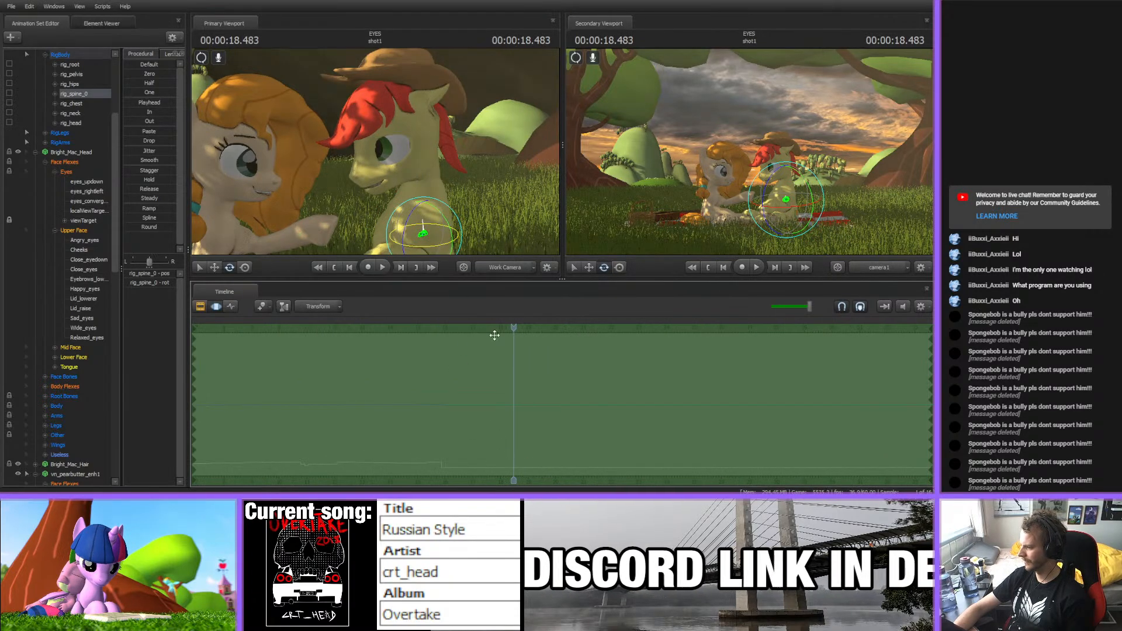
pyautogui.moveTo(513, 329); pyautogui.dragTo(423, 329)
pyautogui.press('space')
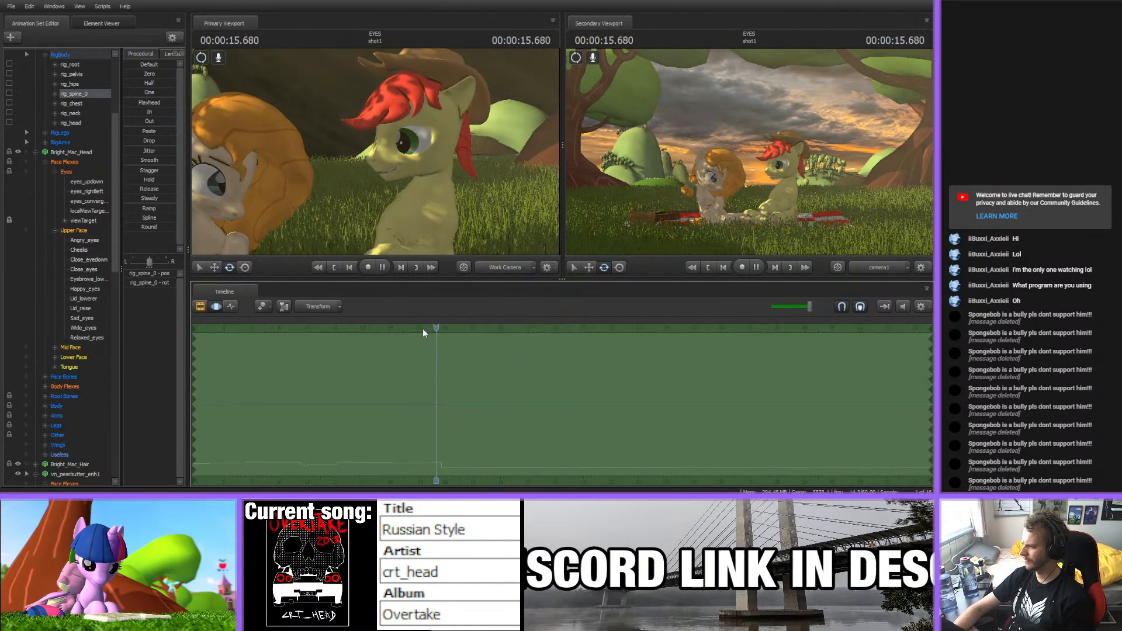
pyautogui.press('space')
pyautogui.scroll(3, 434, 385)
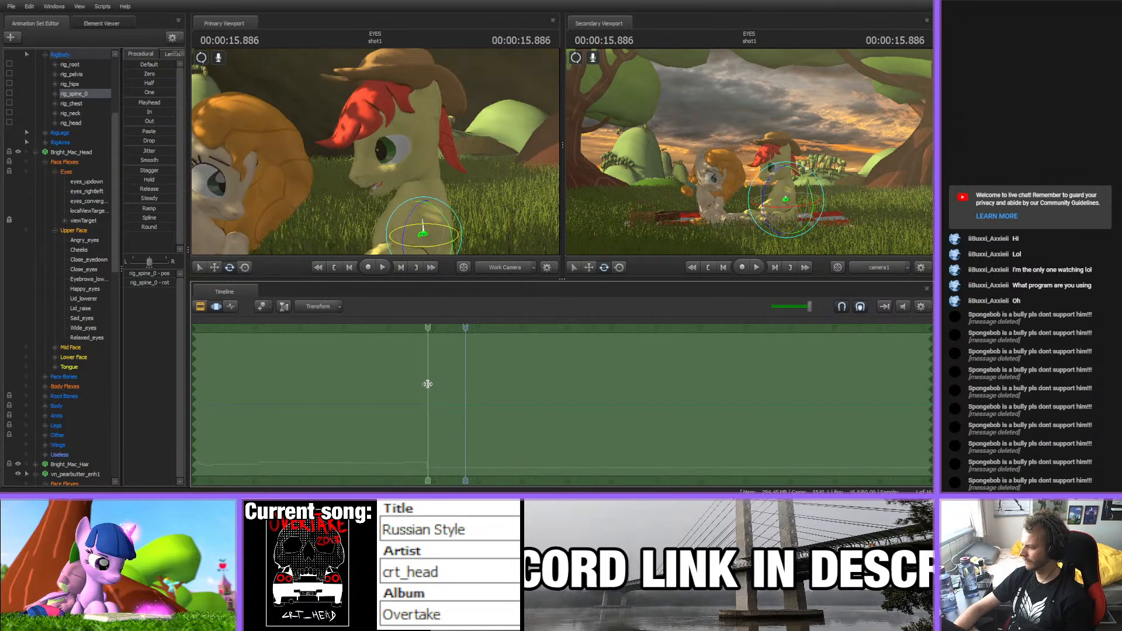
# - Select the timeline from about 15.886 s onward and adjust the rotation of Bright Mac's spine and rig_head
pyautogui.keyDown('shift'); pyautogui.moveTo(427, 384); pyautogui.dragTo(907, 390); pyautogui.keyUp('shift')
pyautogui.click(434, 390)
pyautogui.scroll(3, 436, 391)
pyautogui.moveTo(412, 193); pyautogui.dragTo(421, 159)
pyautogui.keyDown('ctrl'); pyautogui.click(413, 178); pyautogui.keyUp('ctrl')
pyautogui.click(416, 163)
pyautogui.moveTo(428, 327); pyautogui.dragTo(483, 320)
pyautogui.moveTo(482, 193); pyautogui.dragTo(392, 174)
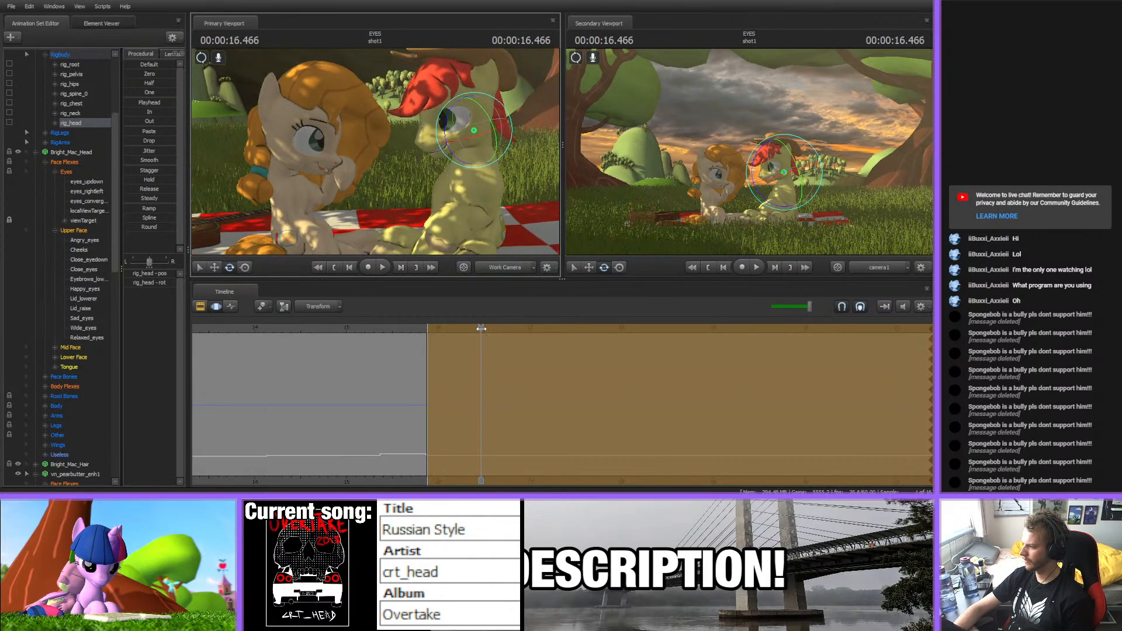
# - Select the timeline from 16.733 s onward and adjust the rotation of Bright Mac's rig_pelvis
pyautogui.moveTo(481, 328)
pyautogui.mouseDown()
pyautogui.moveTo(549, 318)
pyautogui.moveTo(456, 328)
pyautogui.moveTo(482, 347)
pyautogui.mouseUp()
pyautogui.click(504, 348)
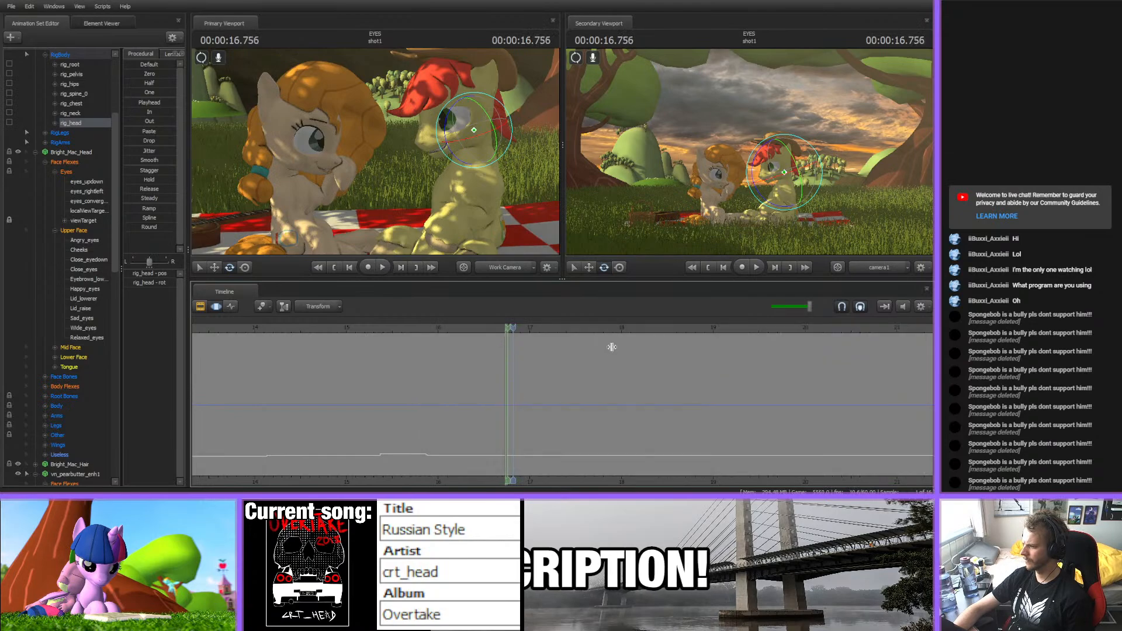
pyautogui.click(511, 186)
pyautogui.moveTo(510, 186); pyautogui.dragTo(419, 211)
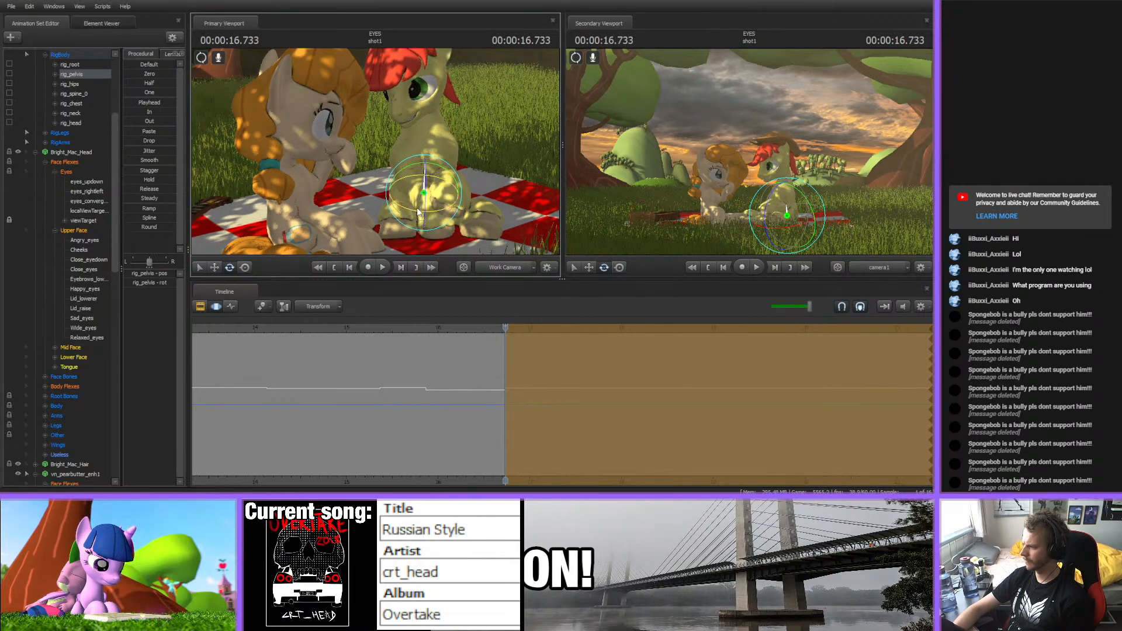
# - Pose Bright Mac's upper body from 16.733 s onward, working from rig_spine_0 and rig_chest up to rig_head
pyautogui.click(418, 129)
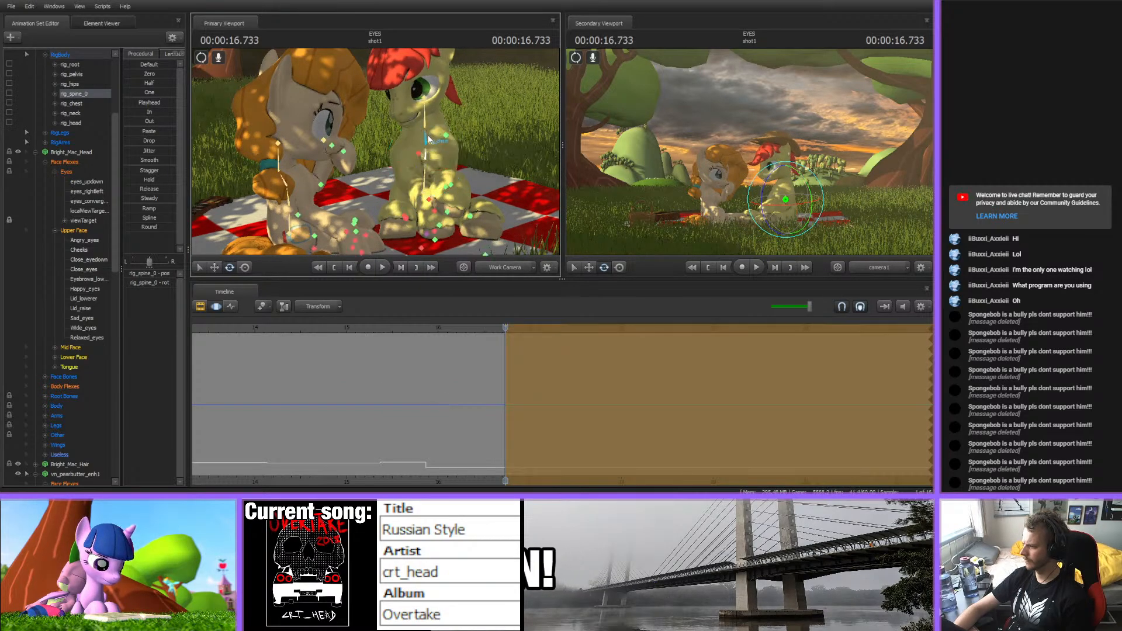
pyautogui.click(444, 134)
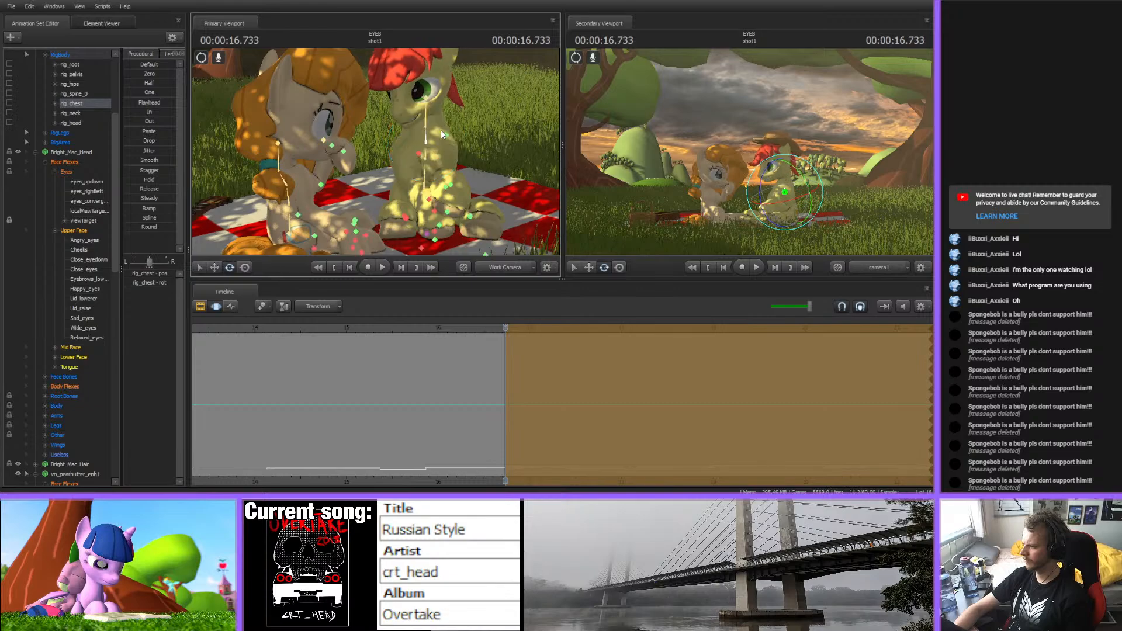
pyautogui.click(440, 117)
pyautogui.moveTo(440, 117); pyautogui.dragTo(395, 86)
pyautogui.keyDown('ctrl'); pyautogui.click(422, 98); pyautogui.keyUp('ctrl')
# - Play back the shot through 16.733 s to about 18.4 s to check Bright Mac's new pose
pyautogui.moveTo(504, 330); pyautogui.dragTo(601, 326)
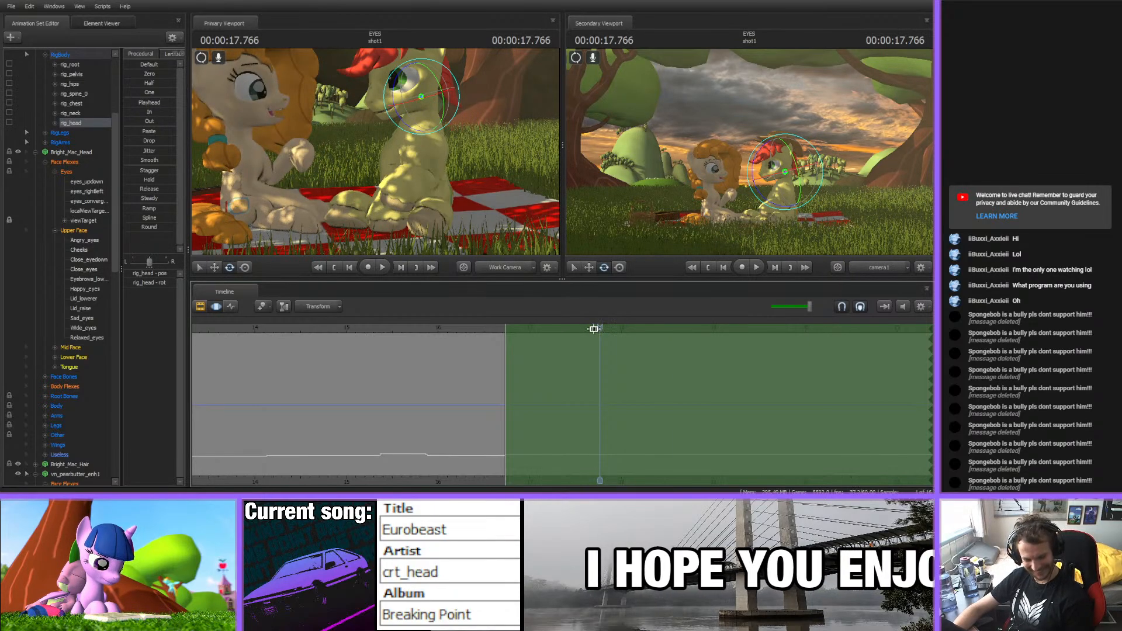
pyautogui.press('space')
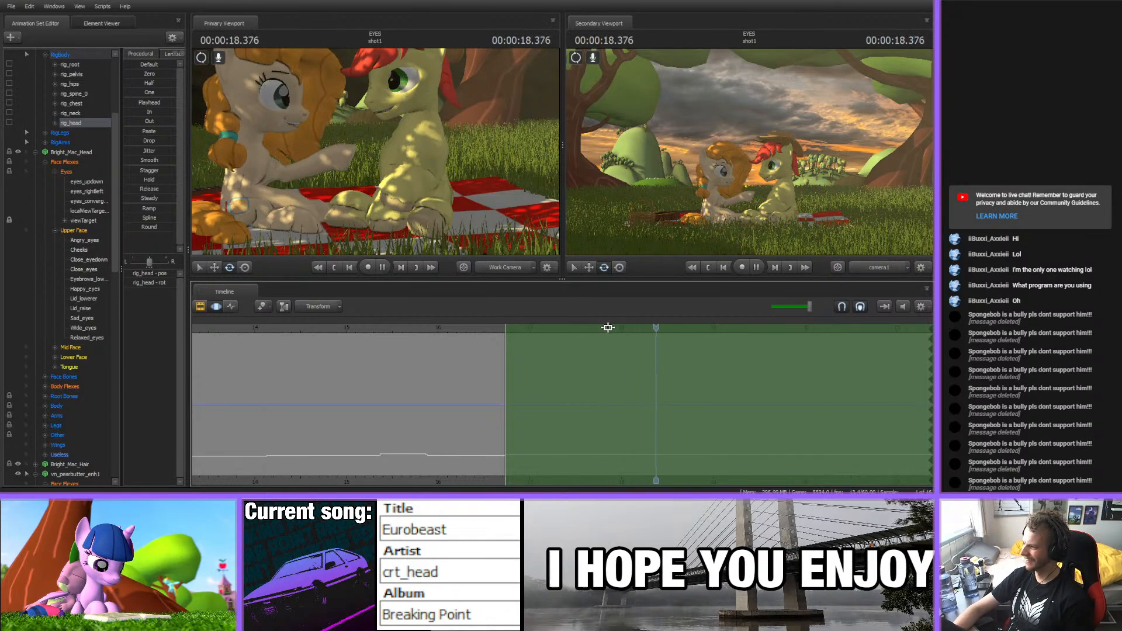
pyautogui.moveTo(674, 332); pyautogui.dragTo(257, 327)
pyautogui.press('space')
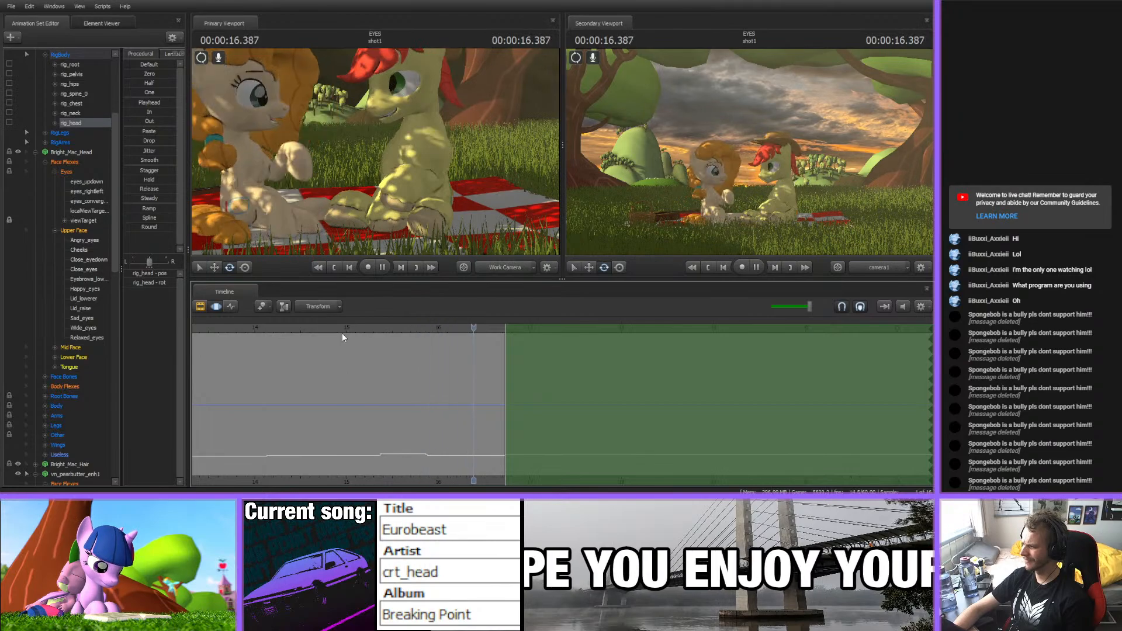
pyautogui.press('space')
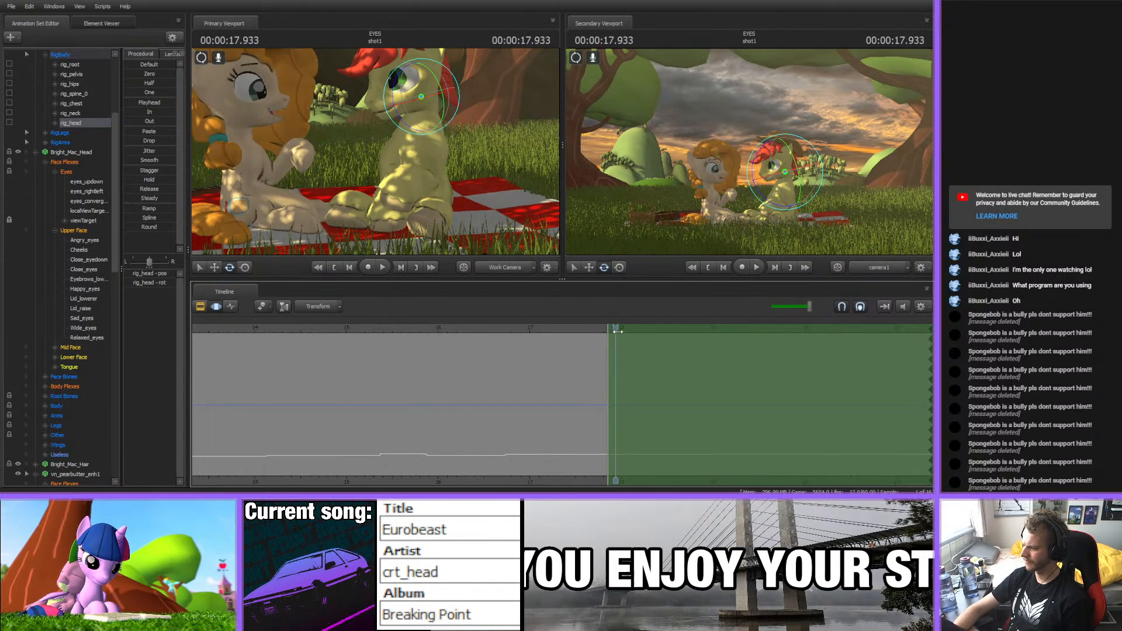
# - With the timeline selected from 17.850 s onward, adjust the rotation of Bright Mac's spine, rig_chest and rig_head
pyautogui.keyDown('ctrl'); pyautogui.click(419, 197); pyautogui.keyUp('ctrl')
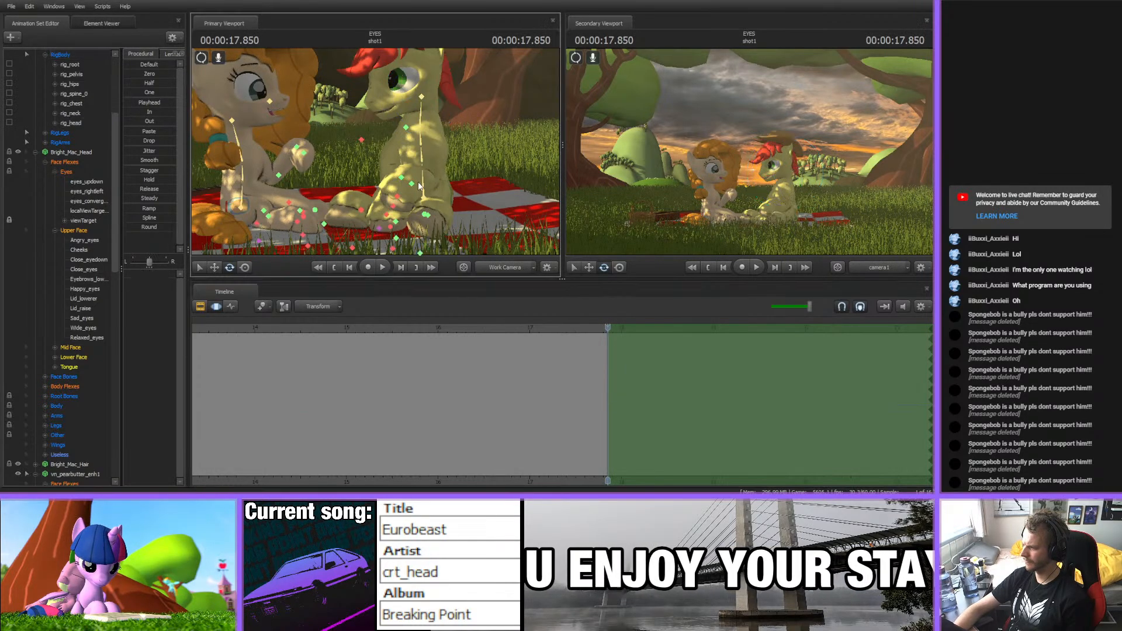
pyautogui.keyDown('alt'); pyautogui.moveTo(419, 197); pyautogui.dragTo(407, 150); pyautogui.keyUp('alt')
pyautogui.keyDown('ctrl'); pyautogui.click(417, 166); pyautogui.keyUp('ctrl')
pyautogui.keyDown('ctrl'); pyautogui.click(415, 138); pyautogui.keyUp('ctrl')
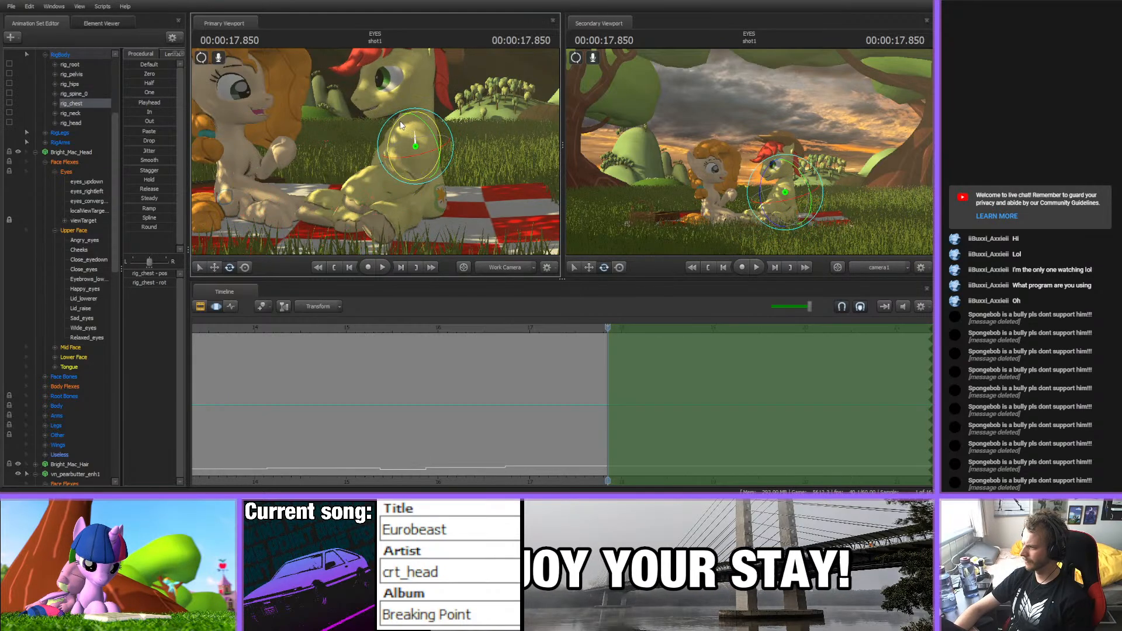
pyautogui.moveTo(396, 112); pyautogui.dragTo(375, 150)
pyautogui.keyDown('ctrl'); pyautogui.click(416, 122); pyautogui.keyUp('ctrl')
pyautogui.keyDown('ctrl'); pyautogui.click(418, 97); pyautogui.keyUp('ctrl')
pyautogui.press('a')
pyautogui.moveTo(409, 71); pyautogui.dragTo(380, 114)
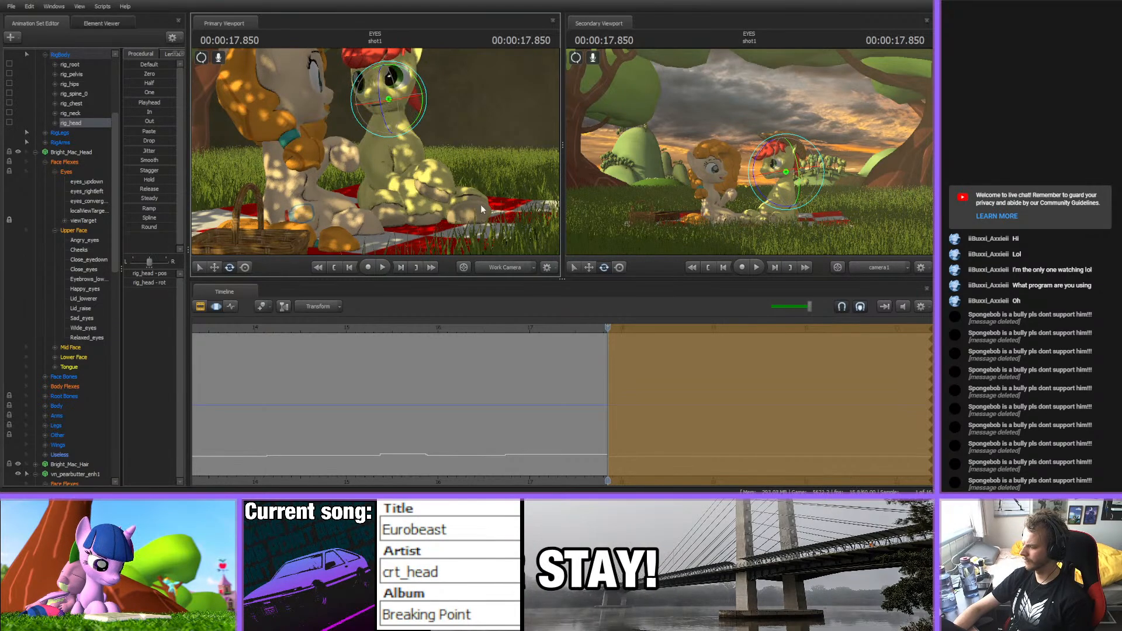
# - Play the shot past 17.850 s to about 19 s and replay it to review Bright Mac's movement
pyautogui.moveTo(584, 483); pyautogui.dragTo(467, 456, button='middle')
pyautogui.press('space')
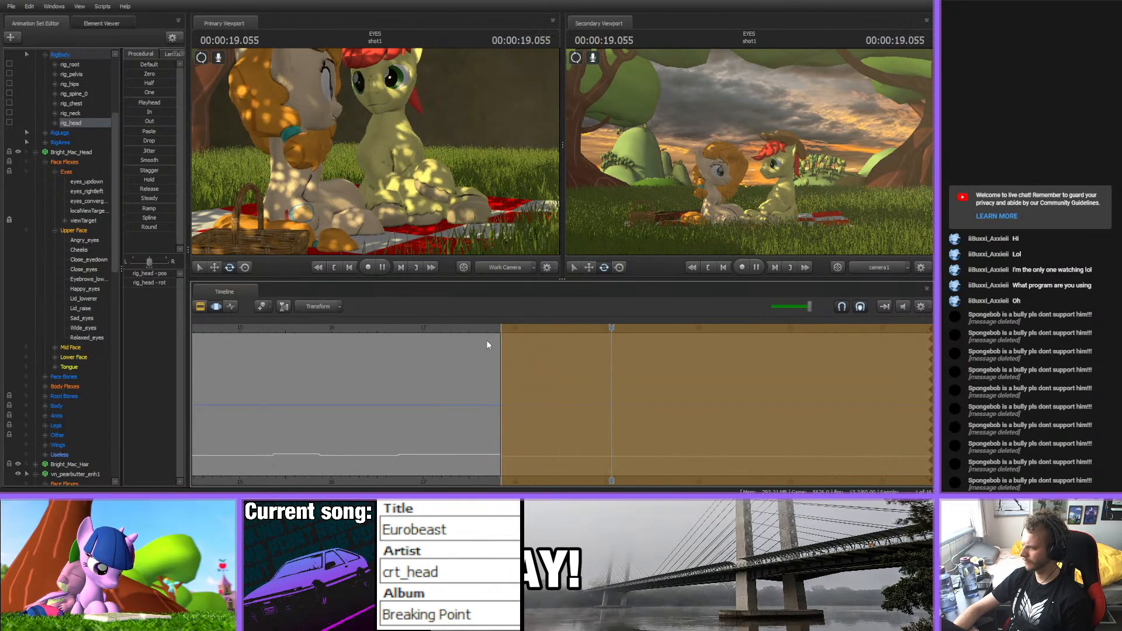
pyautogui.press('space')
pyautogui.moveTo(466, 435); pyautogui.dragTo(354, 456, button='middle')
pyautogui.moveTo(374, 325); pyautogui.dragTo(425, 326)
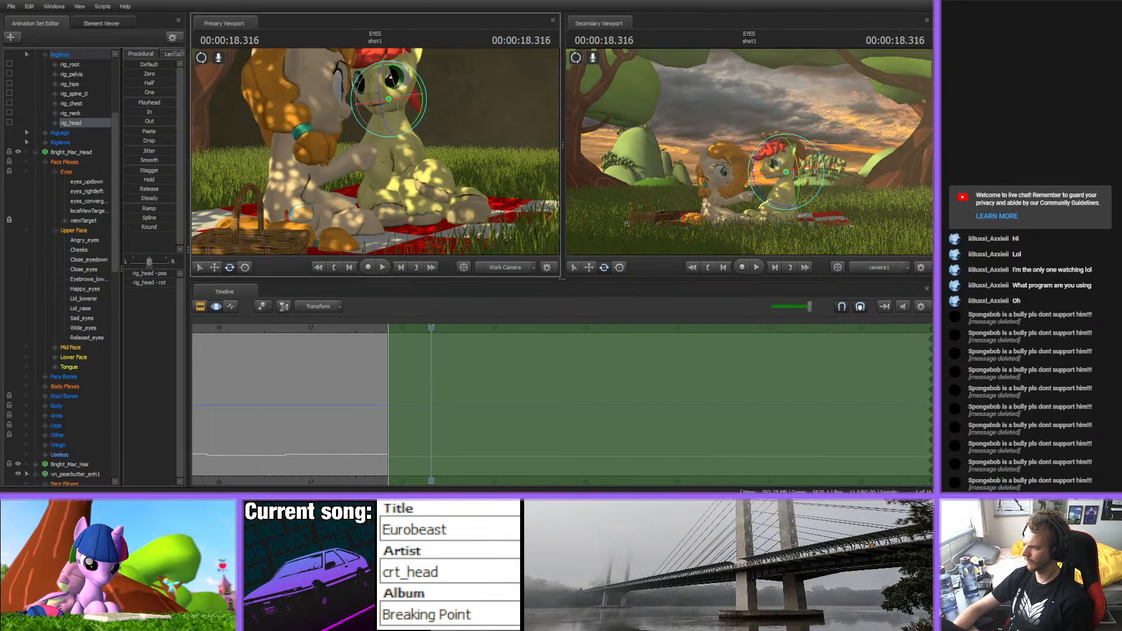
pyautogui.click(368, 328)
pyautogui.press('space')
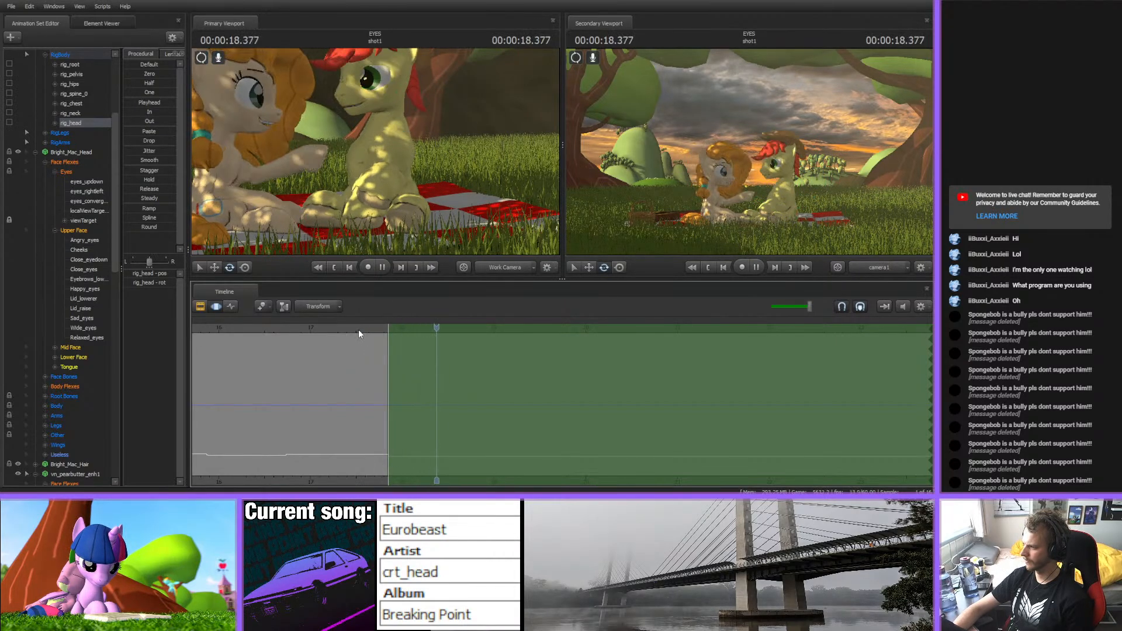
# - Select the timeline from 18.466 s onward and adjust the rotation of Bright Mac's rig_spine_0, chest and rig_head
pyautogui.moveTo(374, 328); pyautogui.dragTo(441, 356)
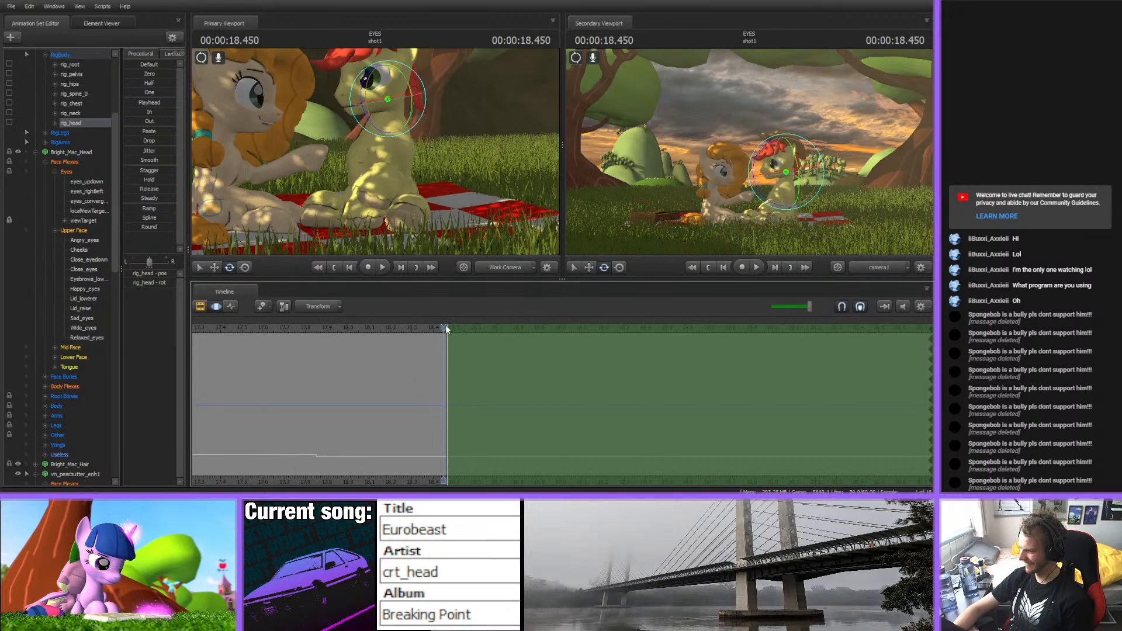
pyautogui.moveTo(404, 169)
pyautogui.keyDown('alt'); pyautogui.mouseDown()
pyautogui.moveTo(362, 187)
pyautogui.moveTo(383, 173)
pyautogui.moveTo(398, 194)
pyautogui.moveTo(403, 171)
pyautogui.mouseUp(); pyautogui.keyUp('alt')
pyautogui.keyDown('ctrl'); pyautogui.click(391, 198); pyautogui.keyUp('ctrl')
pyautogui.keyDown('ctrl'); pyautogui.click(390, 164); pyautogui.keyUp('ctrl')
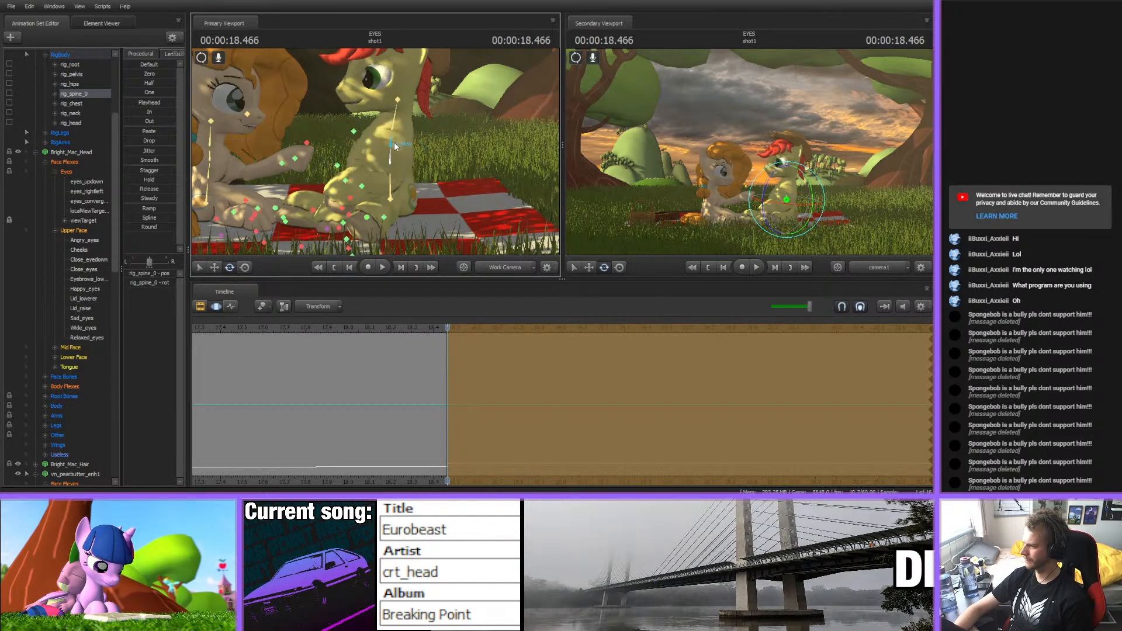
pyautogui.keyDown('ctrl'); pyautogui.click(391, 147); pyautogui.keyUp('ctrl')
pyautogui.moveTo(404, 124); pyautogui.dragTo(375, 157)
pyautogui.keyDown('ctrl'); pyautogui.click(392, 131); pyautogui.keyUp('ctrl')
pyautogui.keyDown('ctrl'); pyautogui.click(390, 101); pyautogui.keyUp('ctrl')
pyautogui.moveTo(402, 91); pyautogui.dragTo(406, 89)
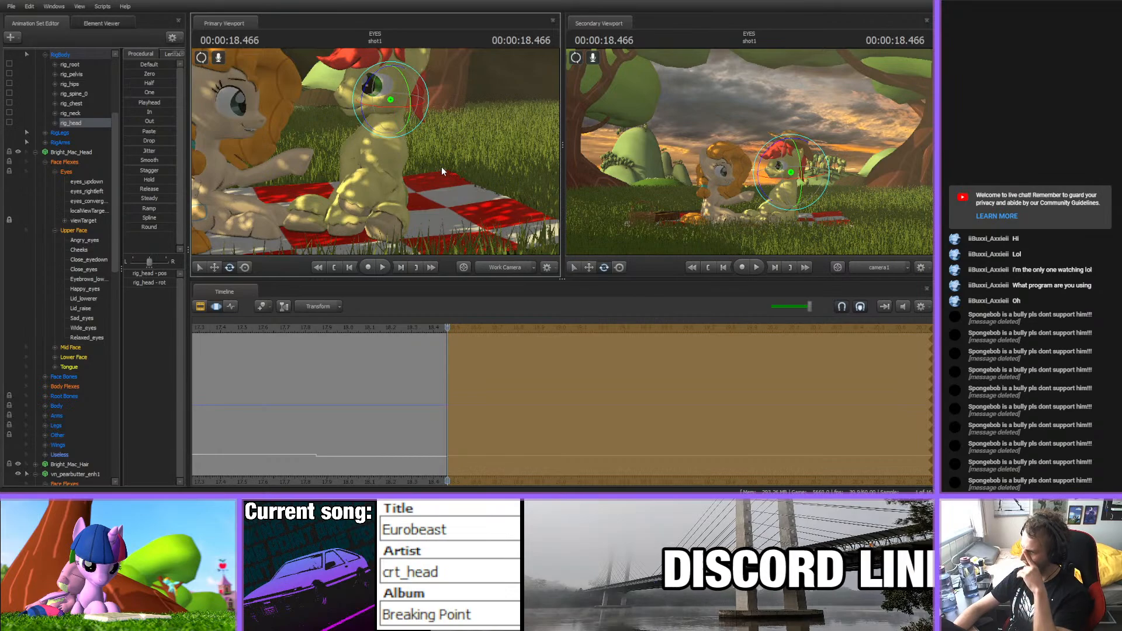
# - Replay the frames around 18.466 s to check the latest change in Bright Mac's pose
pyautogui.press('space')
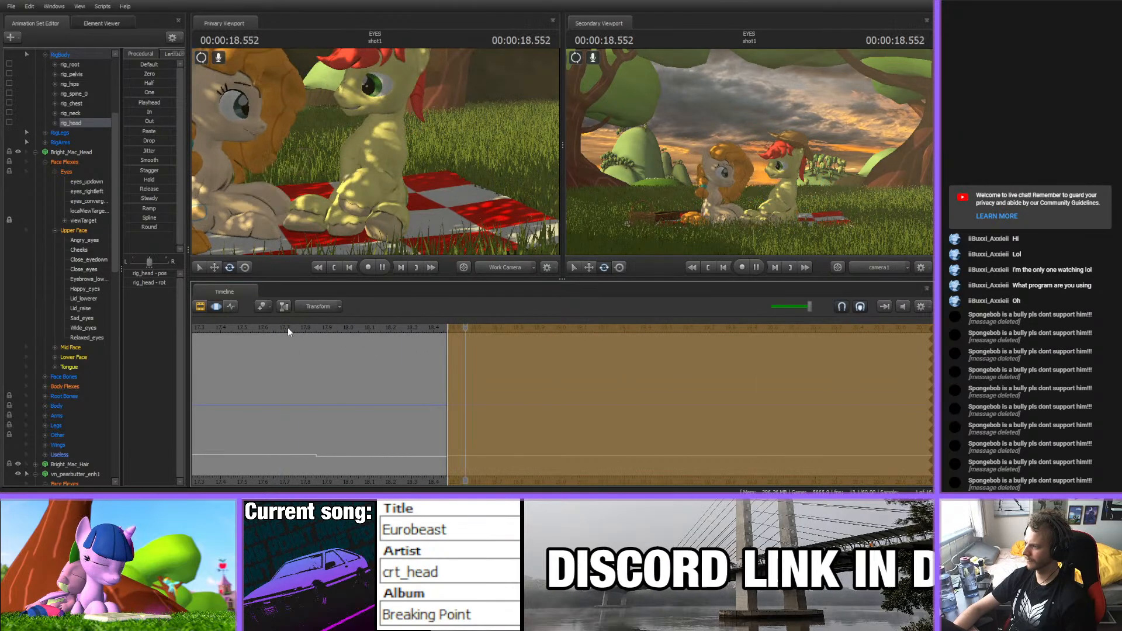
pyautogui.click(258, 327)
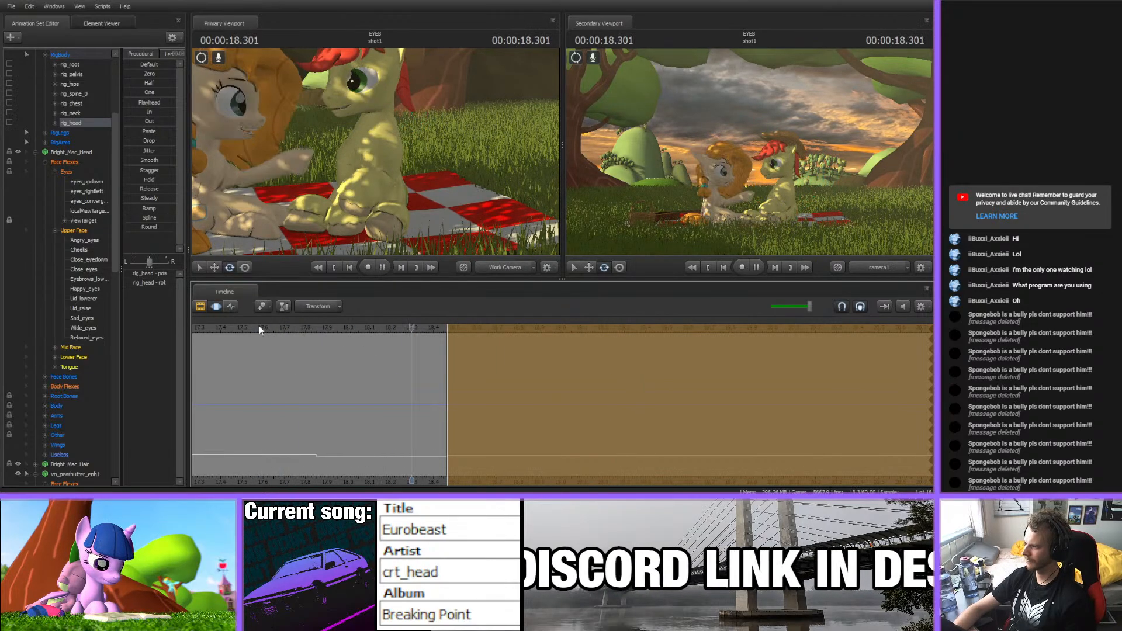
pyautogui.press('space')
# - Apply the pending pose, select the timeline from 18.900 s onward and rotate Bright Mac's rig_spine_0
pyautogui.moveTo(392, 329); pyautogui.dragTo(541, 344)
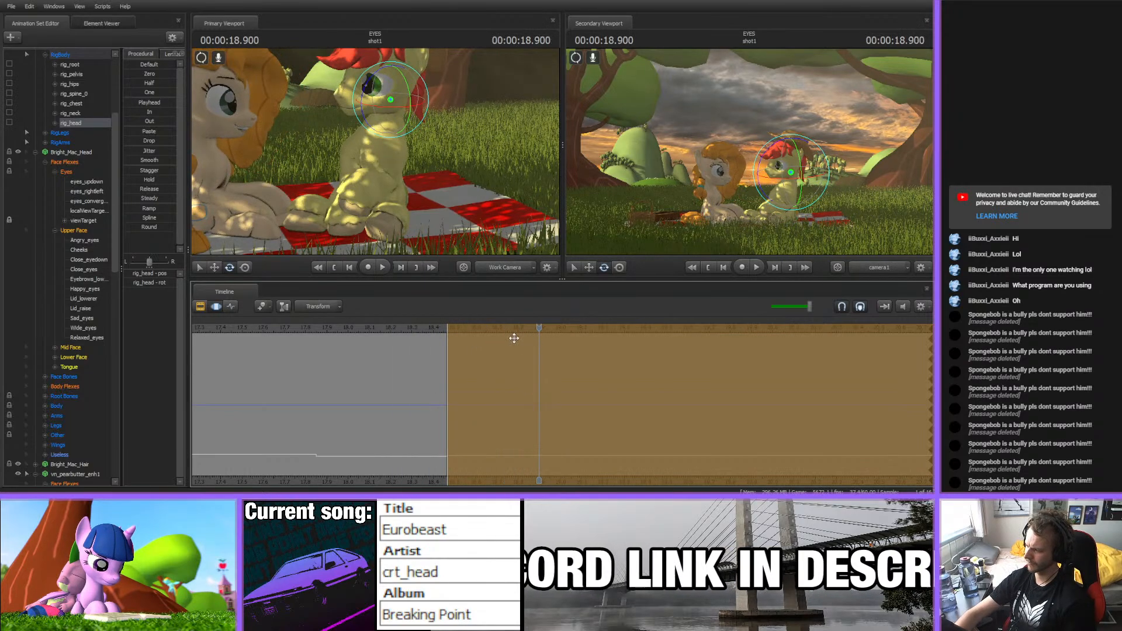
pyautogui.press('Return')
pyautogui.moveTo(449, 346); pyautogui.dragTo(540, 355)
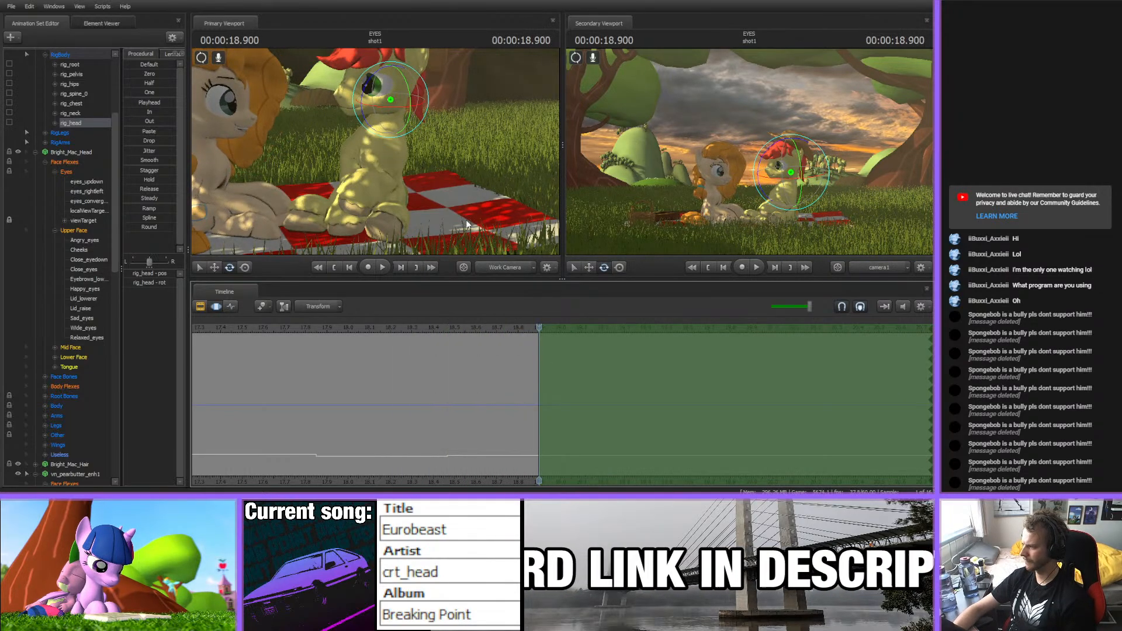
pyautogui.keyDown('ctrl'); pyautogui.click(383, 185); pyautogui.keyUp('ctrl')
pyautogui.keyDown('alt'); pyautogui.moveTo(445, 181); pyautogui.dragTo(376, 153); pyautogui.keyUp('alt')
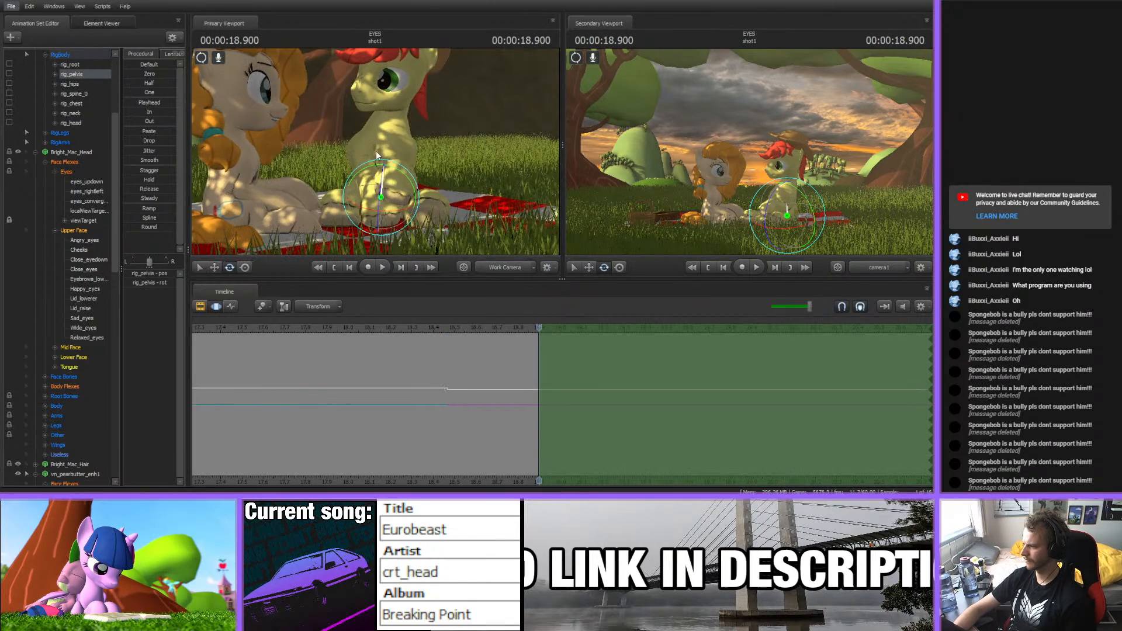
pyautogui.keyDown('ctrl'); pyautogui.click(389, 160); pyautogui.keyUp('ctrl')
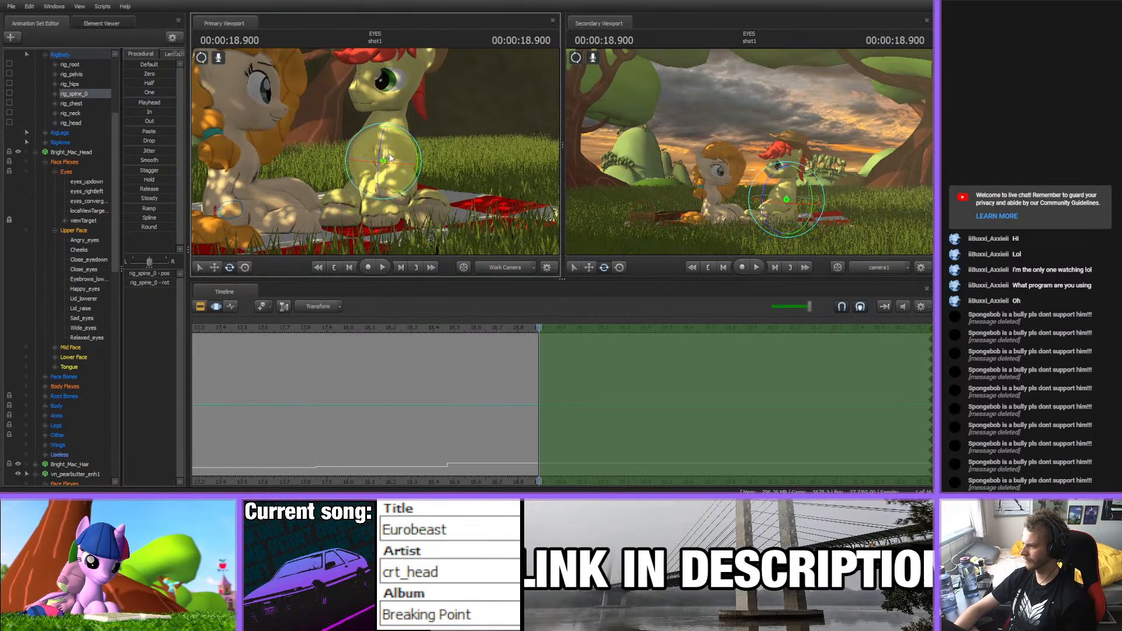
pyautogui.moveTo(396, 131)
pyautogui.mouseDown()
pyautogui.moveTo(391, 144)
pyautogui.moveTo(403, 152)
pyautogui.mouseUp()
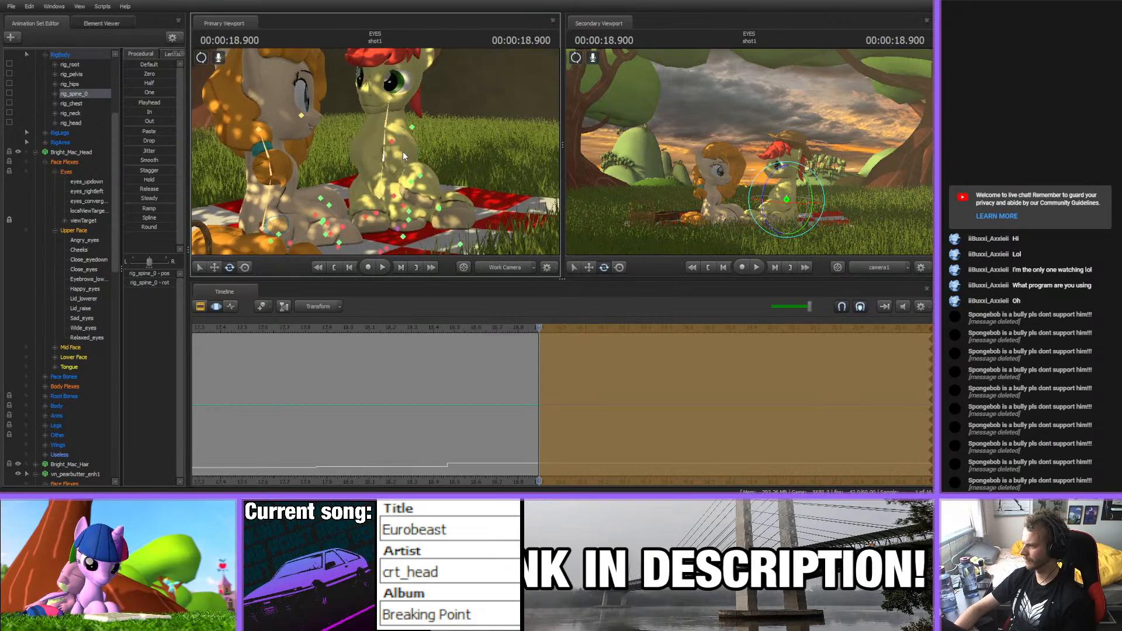
# - Adjust Bright Mac's chest and rig_head from 18.900 s onward and save the session
pyautogui.keyDown('ctrl'); pyautogui.click(391, 143); pyautogui.keyUp('ctrl')
pyautogui.moveTo(373, 117); pyautogui.dragTo(375, 154)
pyautogui.keyDown('ctrl'); pyautogui.click(383, 113); pyautogui.keyUp('ctrl')
pyautogui.keyDown('ctrl'); pyautogui.click(390, 100); pyautogui.keyUp('ctrl')
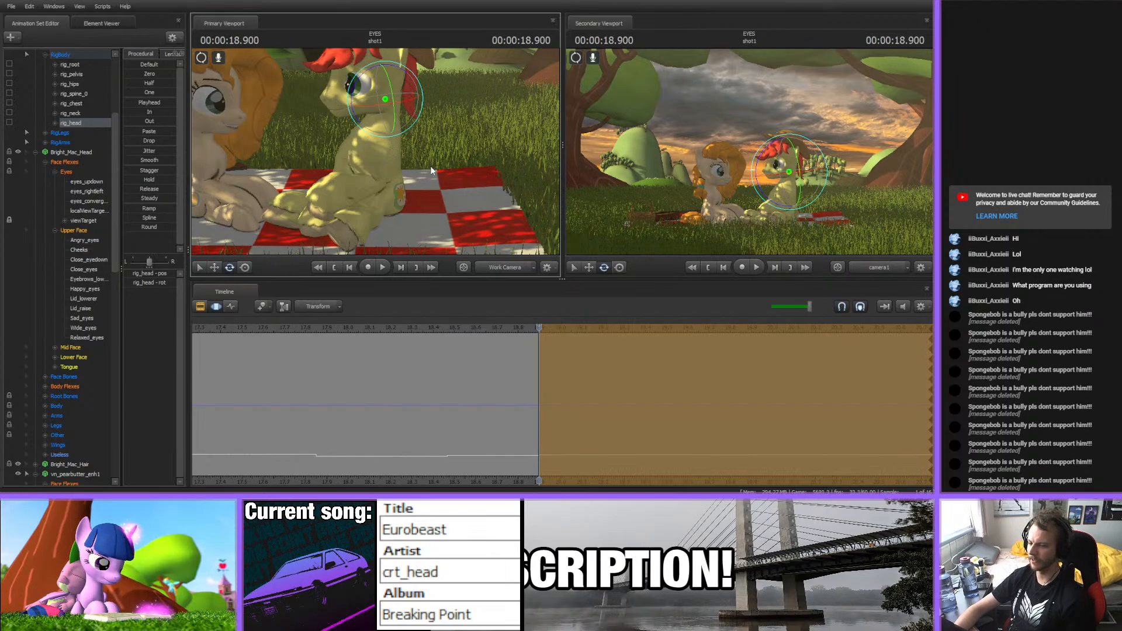
pyautogui.hotkey('ctrl', 's')
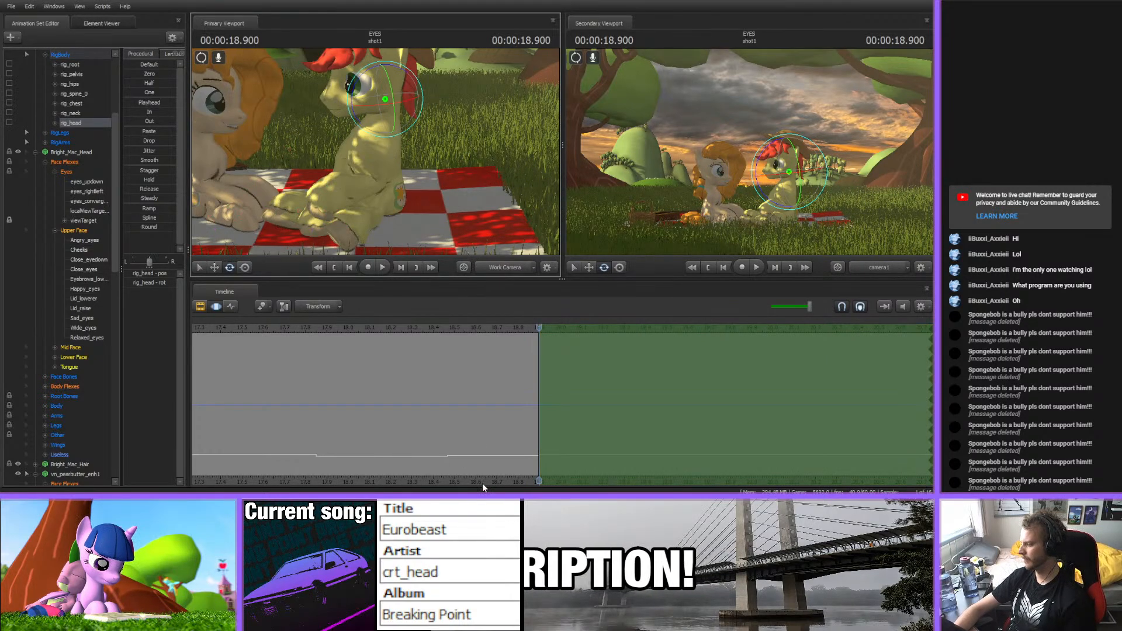
# - View both ponies from the side and replay the shot repeatedly between about 18 s and 19.5 s
pyautogui.moveTo(483, 483); pyautogui.dragTo(443, 459, button='middle')
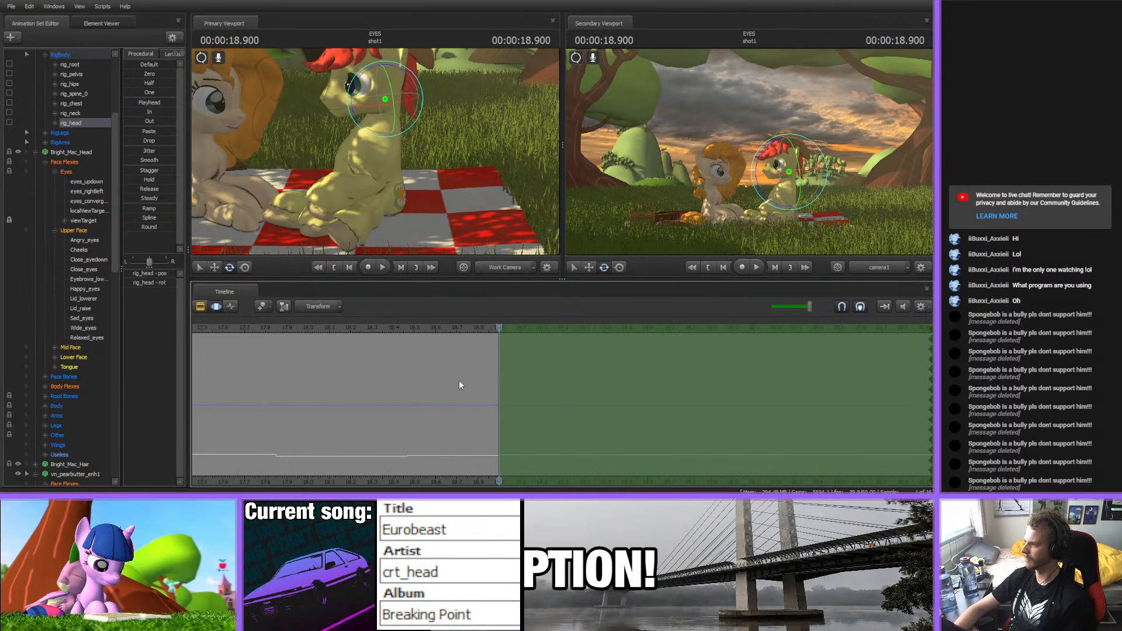
pyautogui.moveTo(404, 175); pyautogui.dragTo(400, 129)
pyautogui.press('w')
pyautogui.press('s')
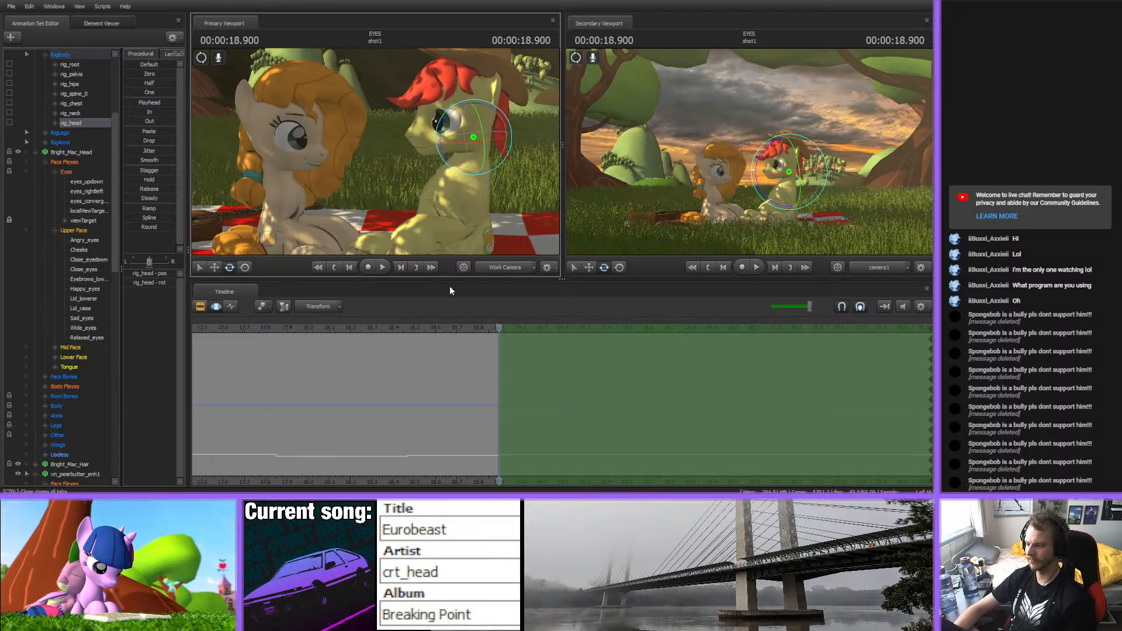
pyautogui.click(420, 329)
pyautogui.press('space')
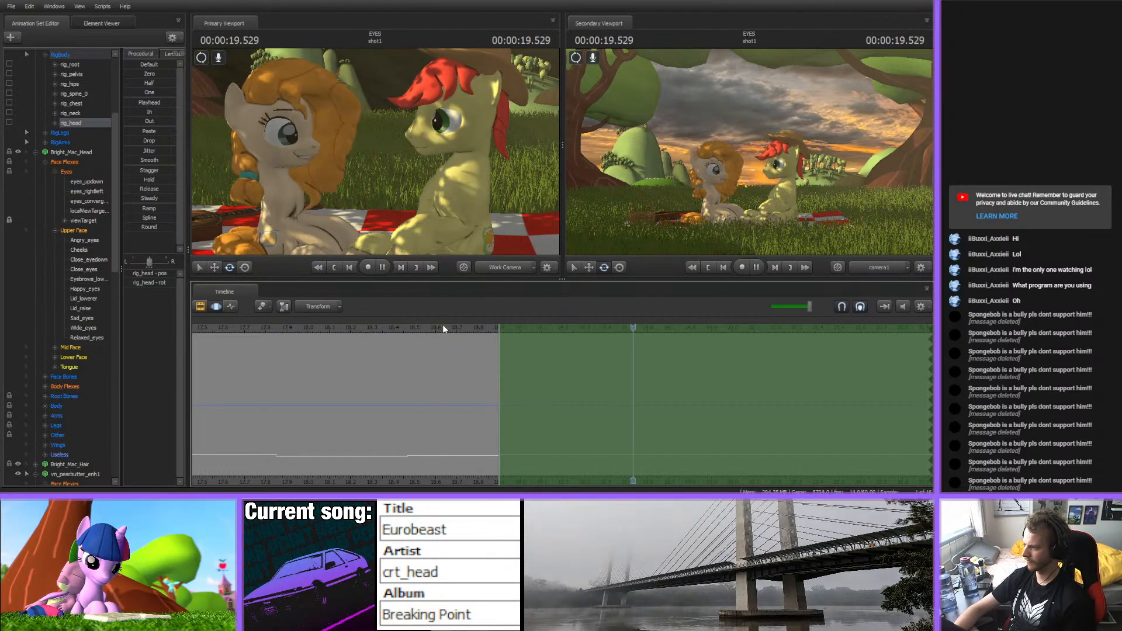
pyautogui.press('space')
pyautogui.click(345, 331)
pyautogui.press('space')
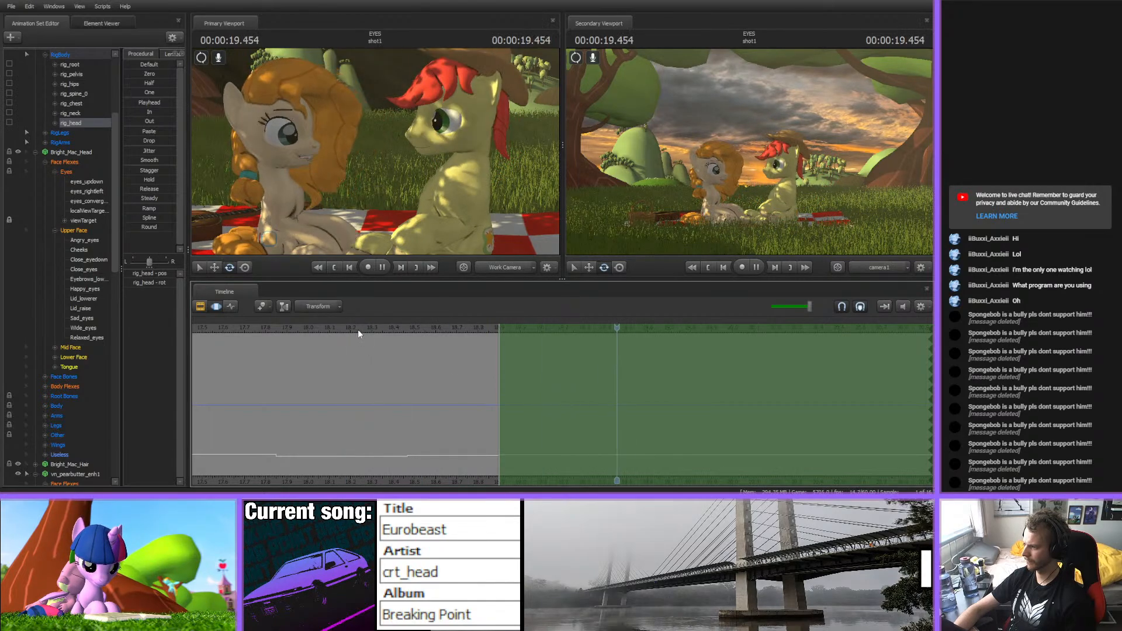
pyautogui.click(289, 325)
pyautogui.press('space')
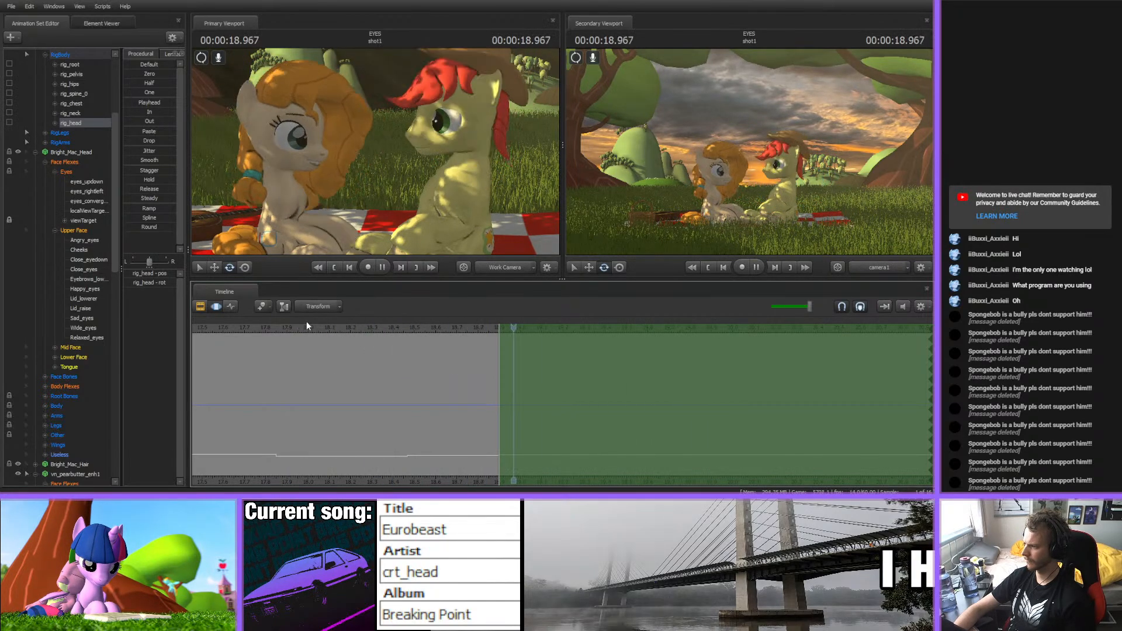
# - Play the shot on to about 20.958 s and replay the last seconds to find the next pose change
pyautogui.moveTo(460, 386); pyautogui.dragTo(325, 360, button='middle')
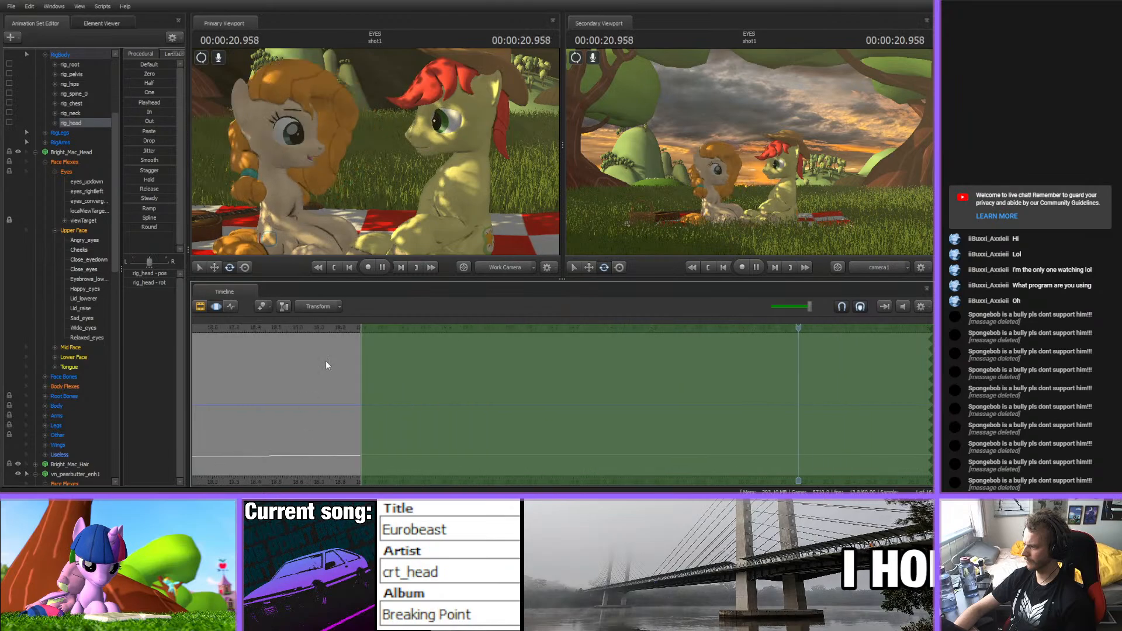
pyautogui.press('space')
pyautogui.scroll(-3, 380, 360)
pyautogui.click(429, 327)
pyautogui.press('space')
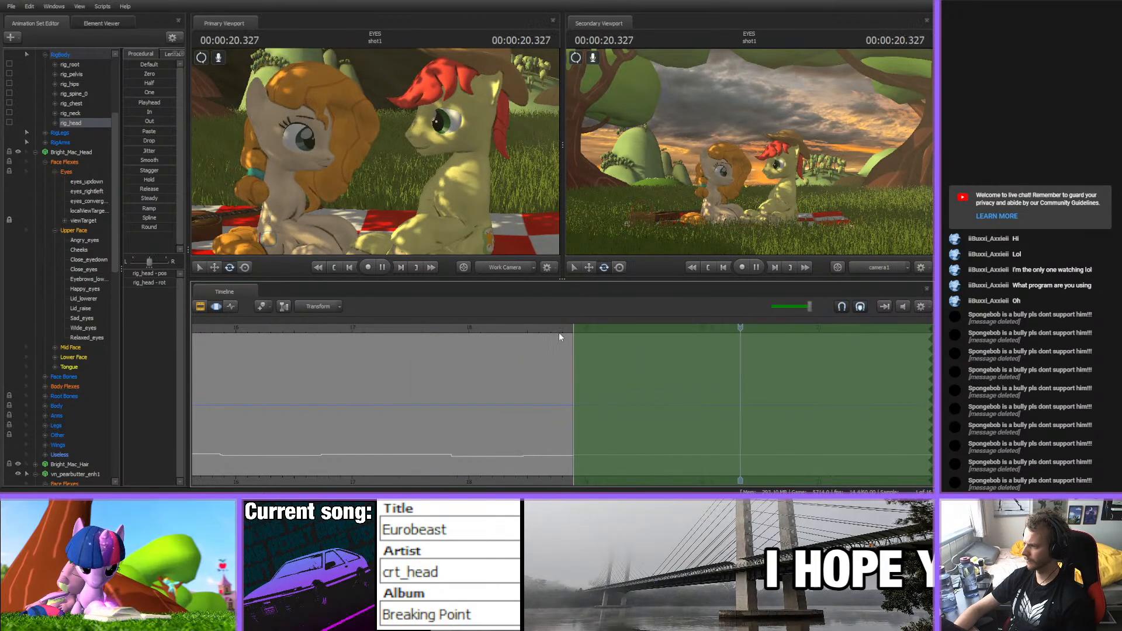
pyautogui.press('space')
# - Select the timeline from 20.316 s onward for Bright Mac's next pose
pyautogui.click(619, 329)
pyautogui.moveTo(637, 332); pyautogui.dragTo(930, 345)
pyautogui.moveTo(659, 449); pyautogui.dragTo(380, 438, button='middle')
pyautogui.scroll(3, 413, 431)
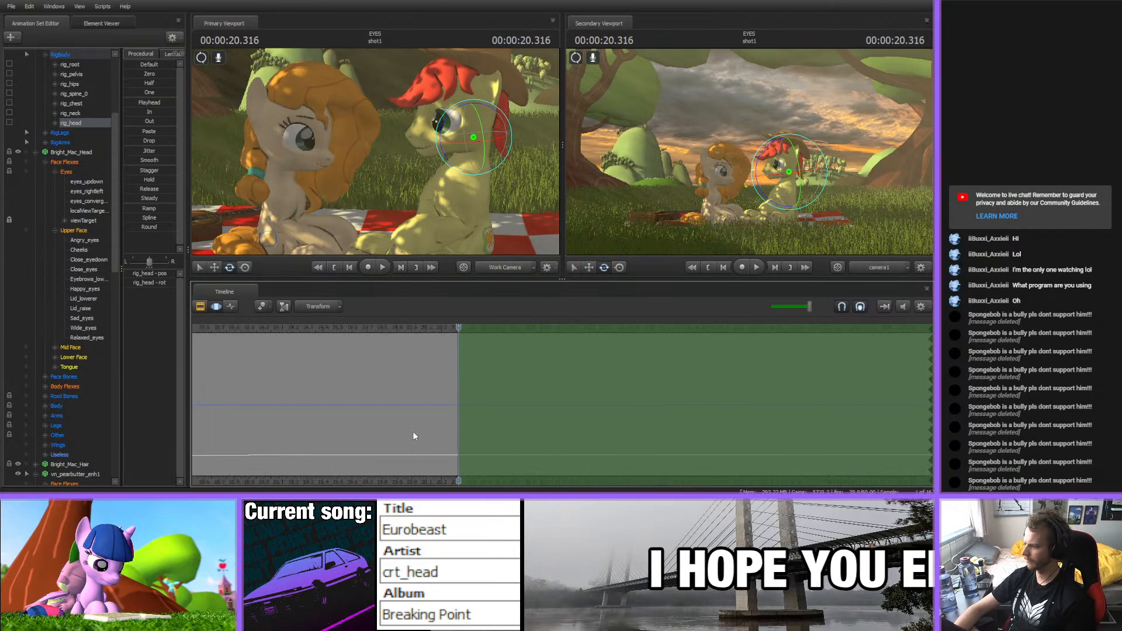
# - Adjust Bright Mac's torso, rig_neck and rig_head from 20.316 s onward
pyautogui.keyDown('alt'); pyautogui.moveTo(378, 209); pyautogui.dragTo(376, 152); pyautogui.keyUp('alt')
pyautogui.keyDown('ctrl'); pyautogui.click(411, 220); pyautogui.keyUp('ctrl')
pyautogui.moveTo(411, 220); pyautogui.dragTo(390, 102)
pyautogui.keyDown('ctrl'); pyautogui.click(393, 142); pyautogui.keyUp('ctrl')
pyautogui.keyDown('ctrl'); pyautogui.click(399, 127); pyautogui.keyUp('ctrl')
pyautogui.keyDown('ctrl'); pyautogui.click(395, 108); pyautogui.keyUp('ctrl')
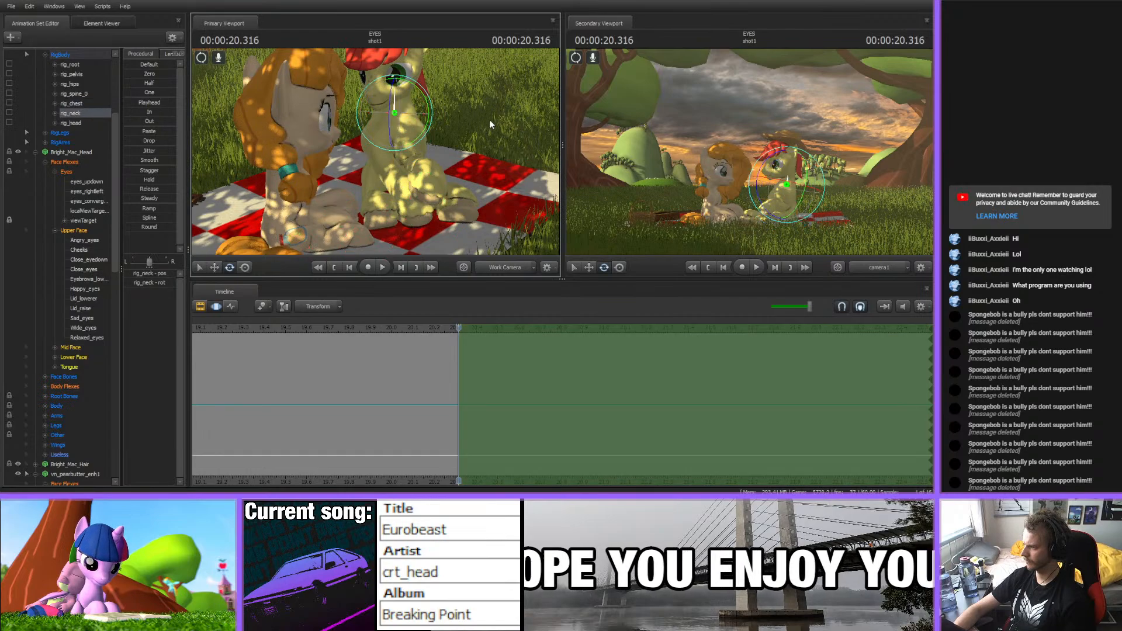
pyautogui.moveTo(489, 119); pyautogui.dragTo(459, 93)
pyautogui.moveTo(411, 125)
pyautogui.mouseDown()
pyautogui.moveTo(405, 96)
pyautogui.moveTo(385, 135)
pyautogui.moveTo(398, 140)
pyautogui.mouseUp()
pyautogui.keyDown('ctrl'); pyautogui.click(392, 118); pyautogui.keyUp('ctrl')
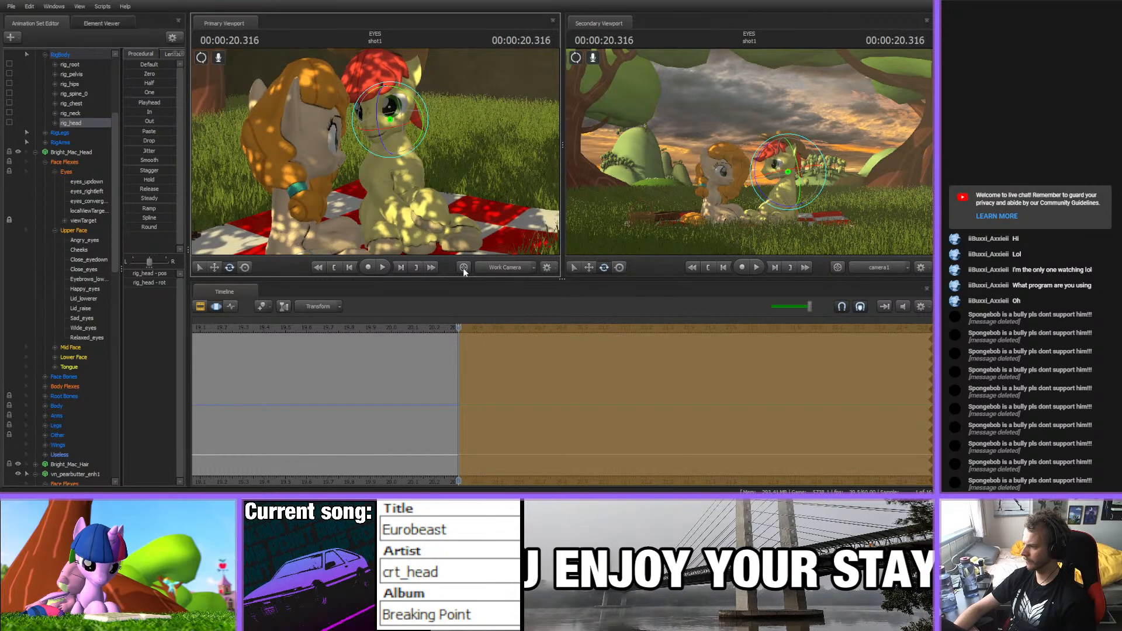
# - Replay the shot from about 19.116 s through the pose change at 20.316 s
pyautogui.moveTo(436, 328); pyautogui.dragTo(302, 338)
pyautogui.moveTo(212, 324); pyautogui.dragTo(205, 322)
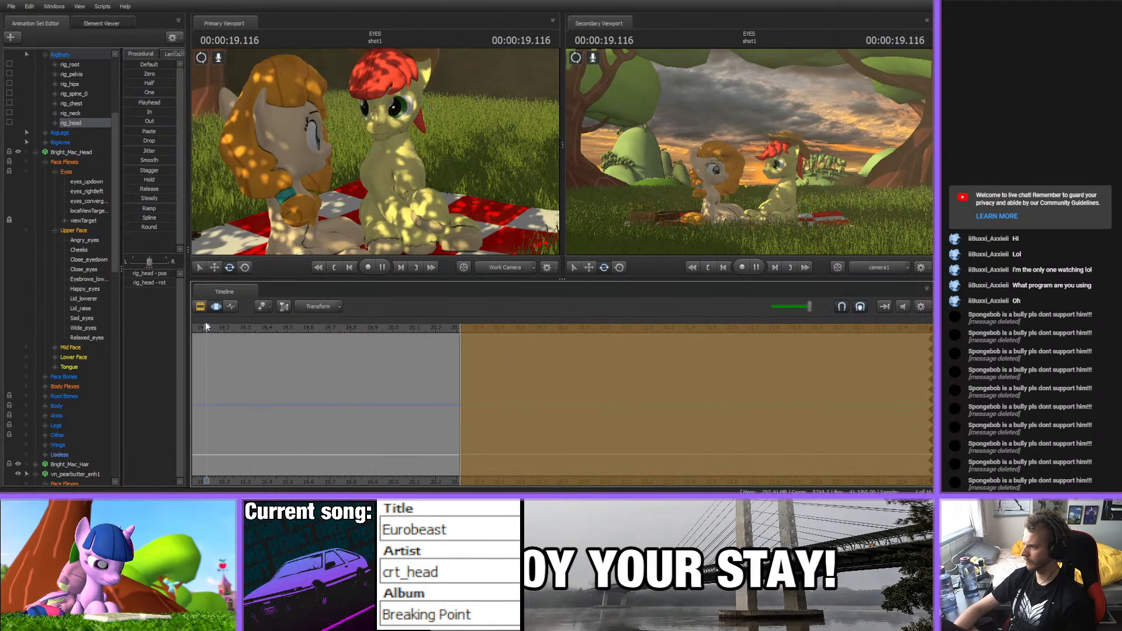
pyautogui.press('space')
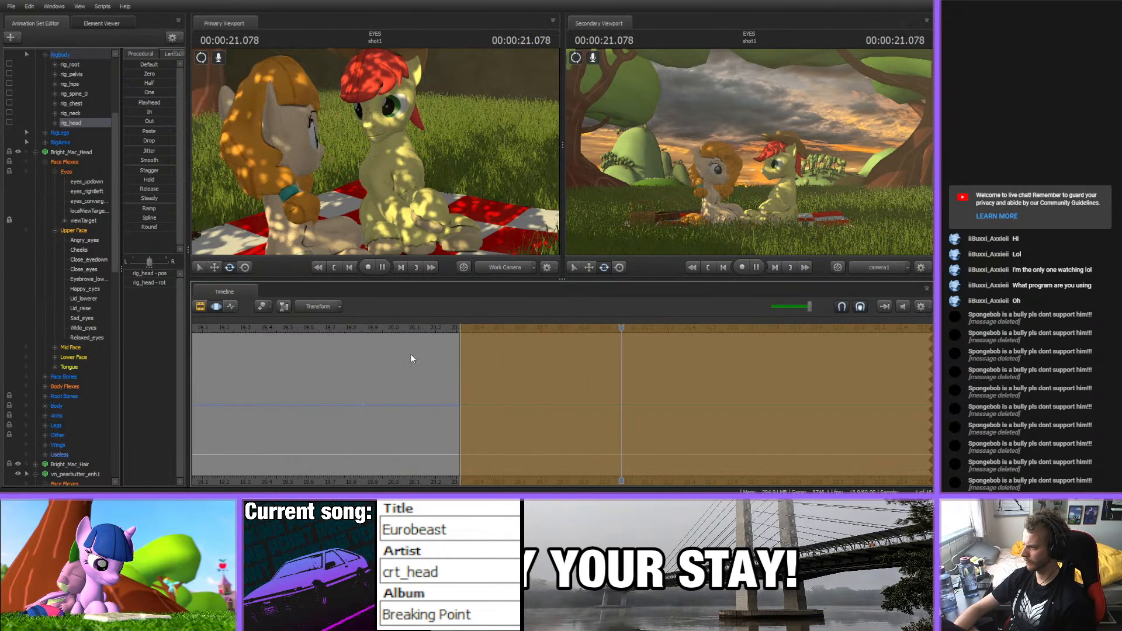
pyautogui.press('space')
# - Select the timeline from 21.133 s onward and rotate Bright Mac's rig_neck
pyautogui.moveTo(429, 328); pyautogui.dragTo(631, 332)
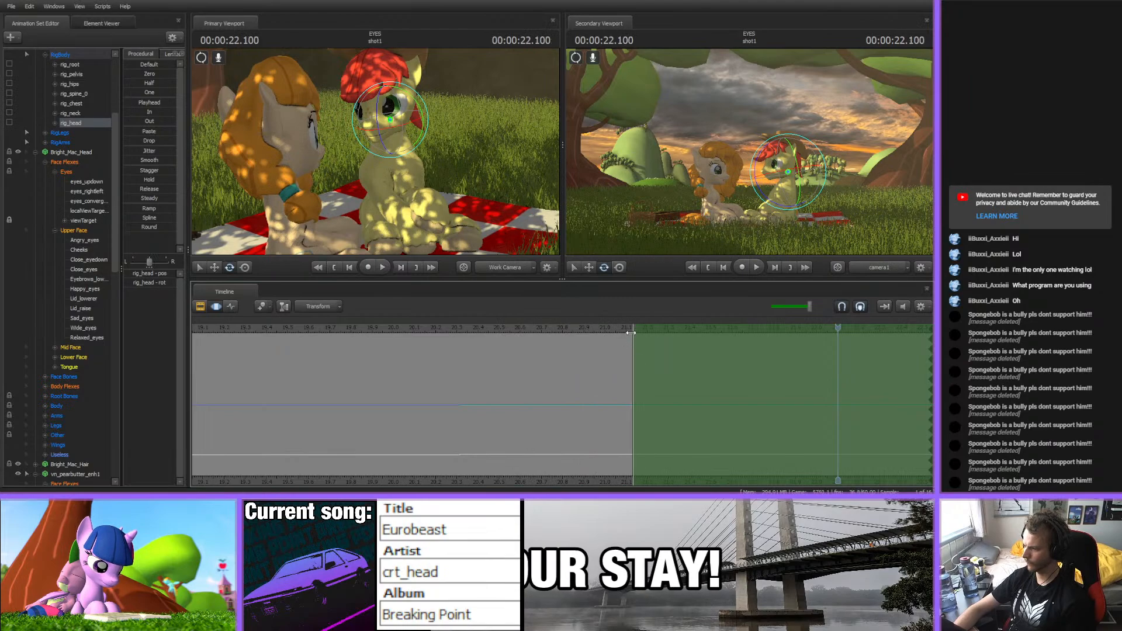
pyautogui.click(393, 141)
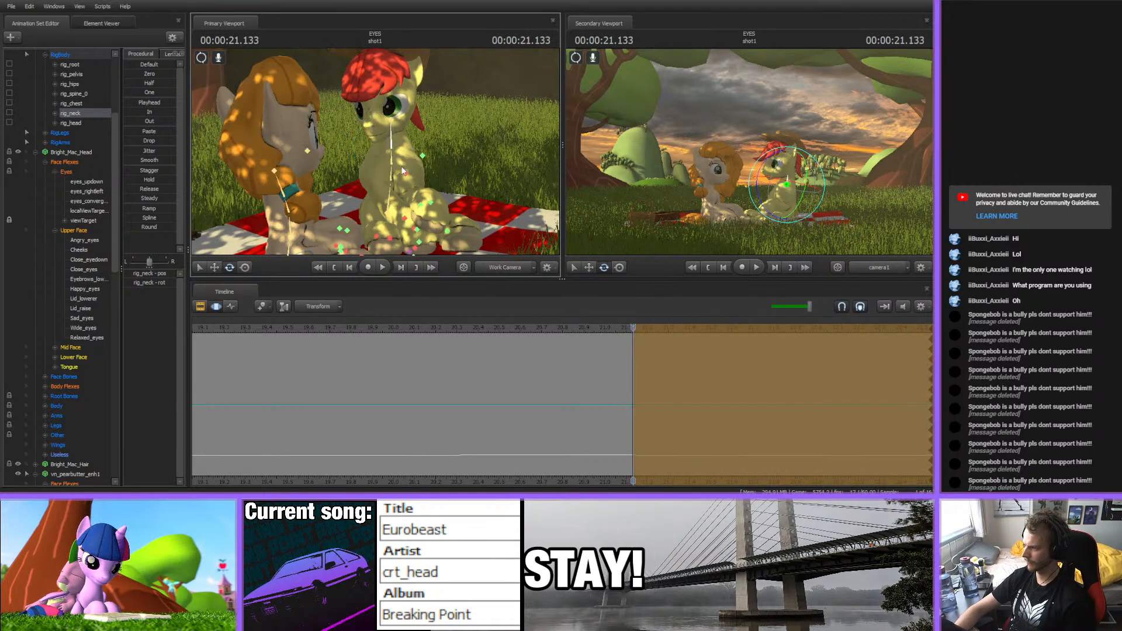
pyautogui.click(393, 180)
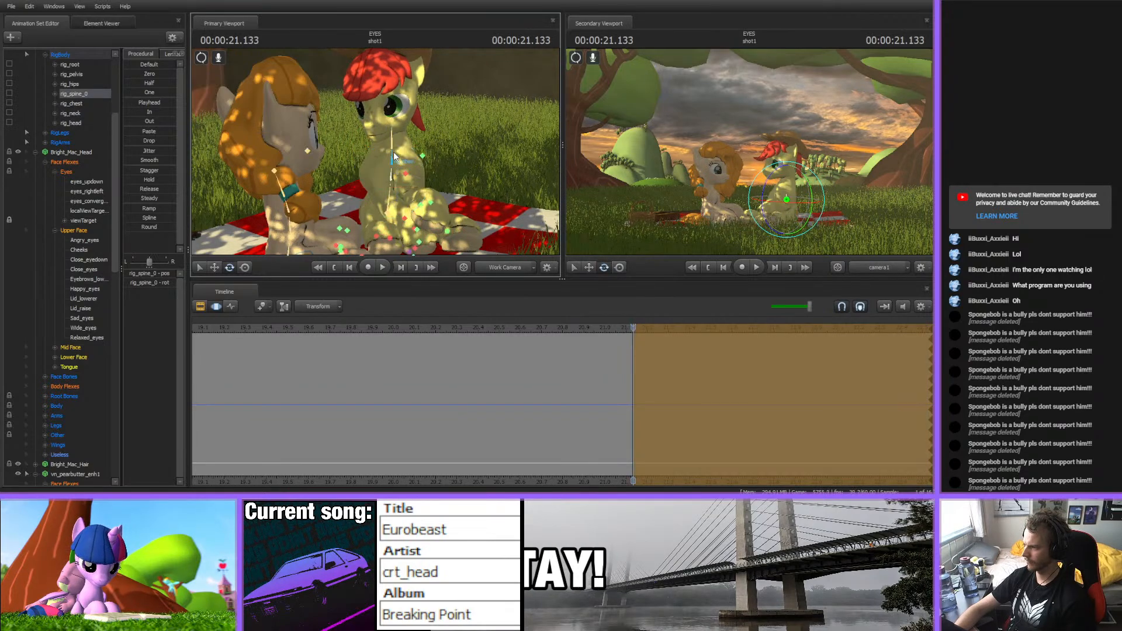
pyautogui.click(401, 131)
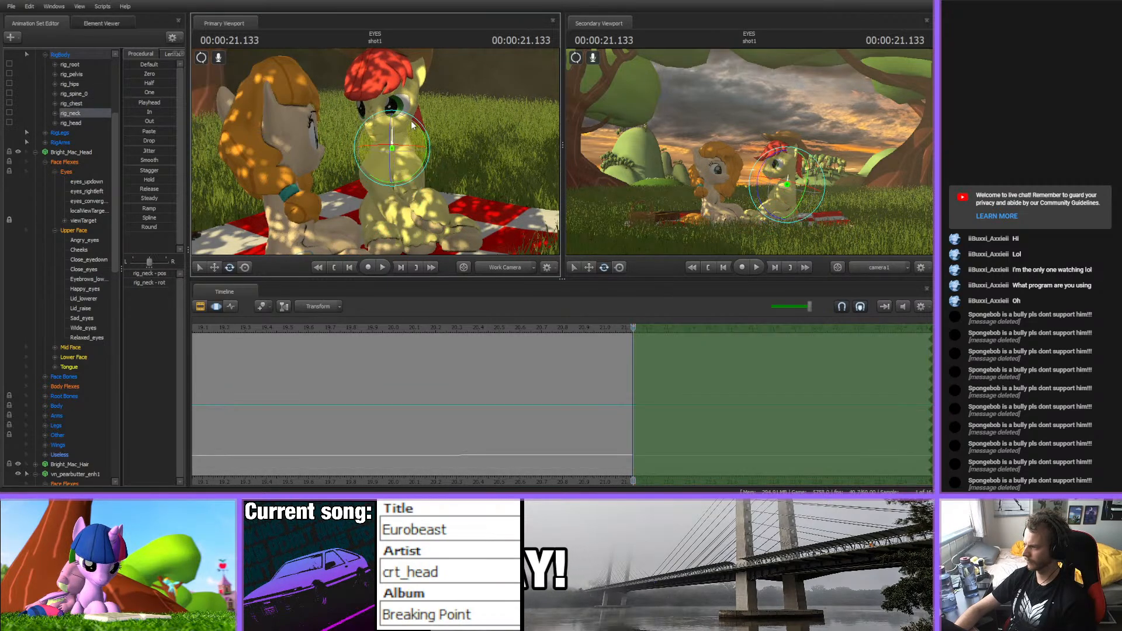
pyautogui.moveTo(412, 125); pyautogui.dragTo(422, 130)
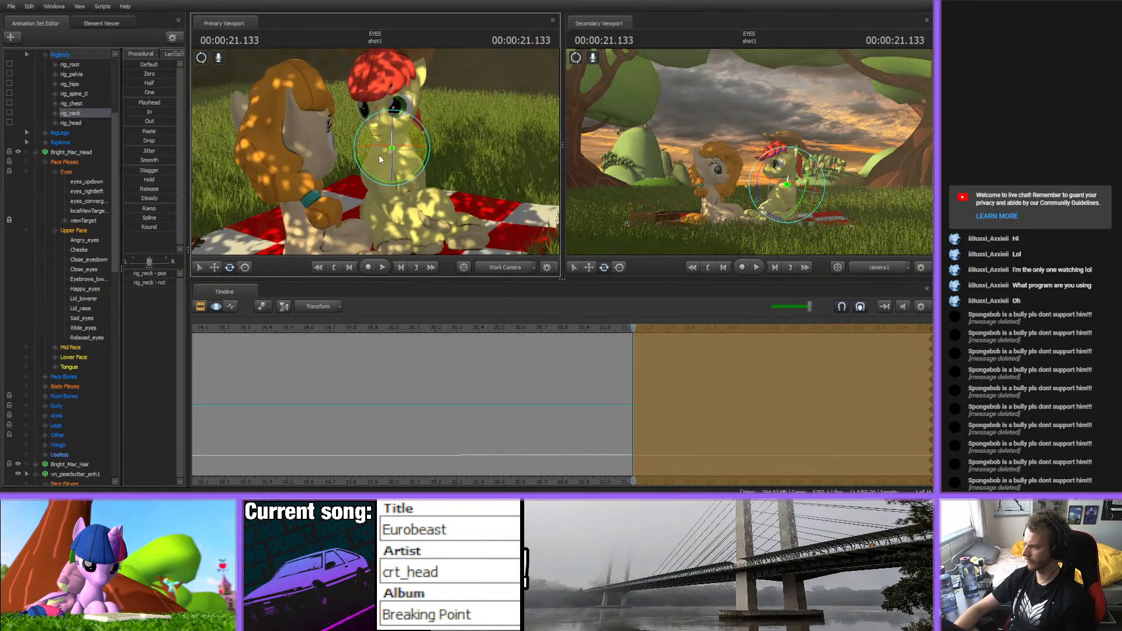
pyautogui.moveTo(395, 153); pyautogui.dragTo(379, 156)
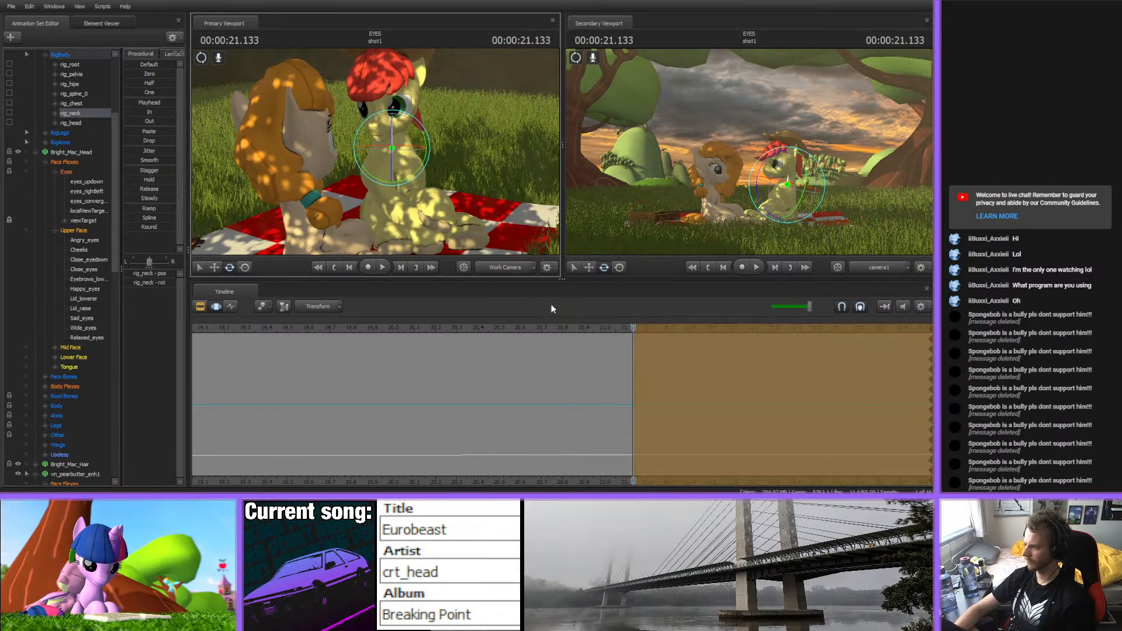
# - Play the shot on to about 22.768 s and scrub back to 21.916 s to find the next pose change
pyautogui.press('space')
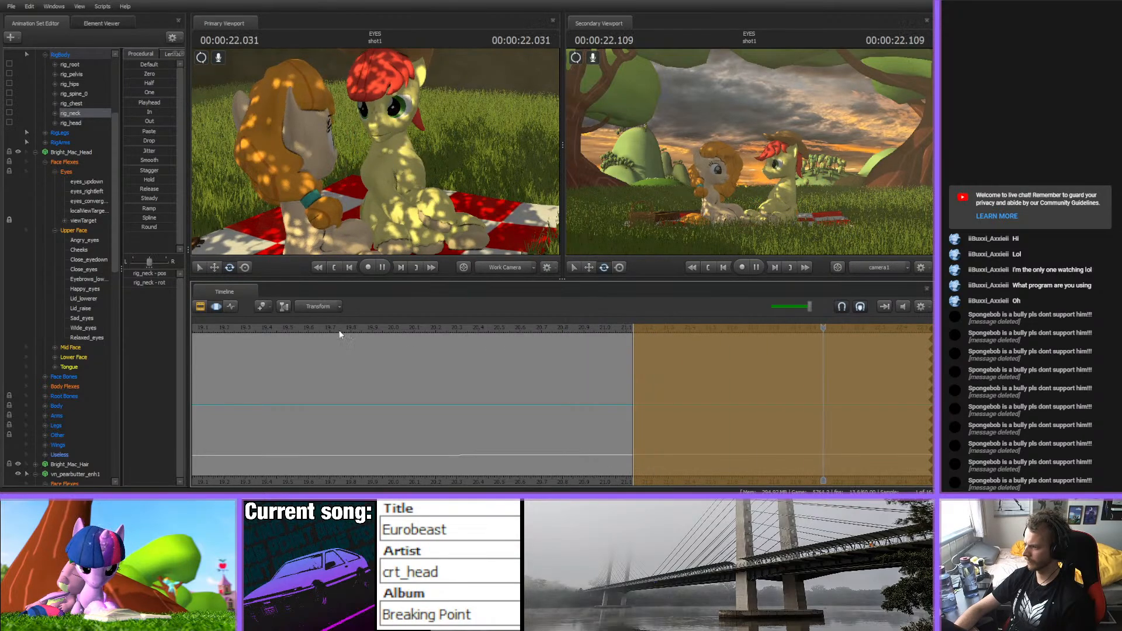
pyautogui.click(339, 332)
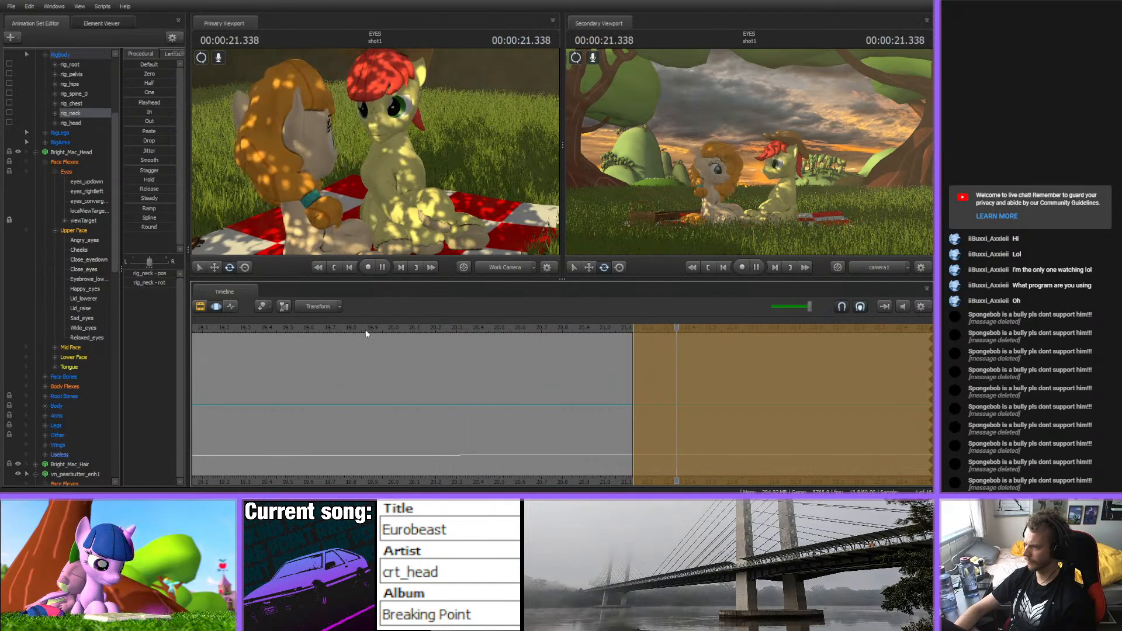
pyautogui.moveTo(583, 476); pyautogui.dragTo(311, 415, button='middle')
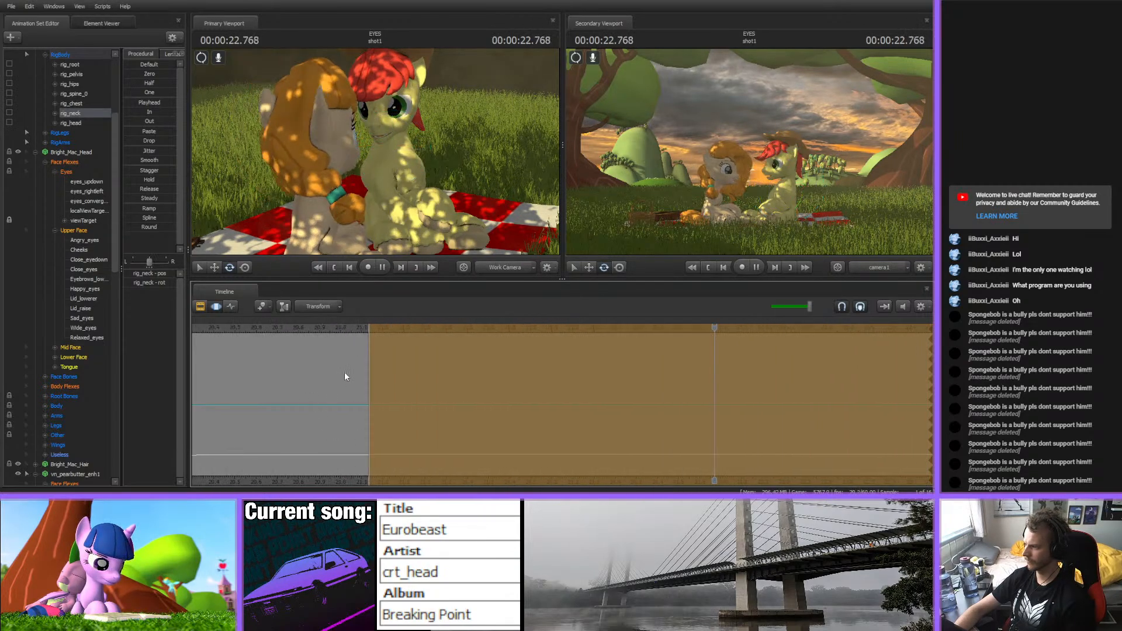
pyautogui.moveTo(349, 325); pyautogui.dragTo(535, 350)
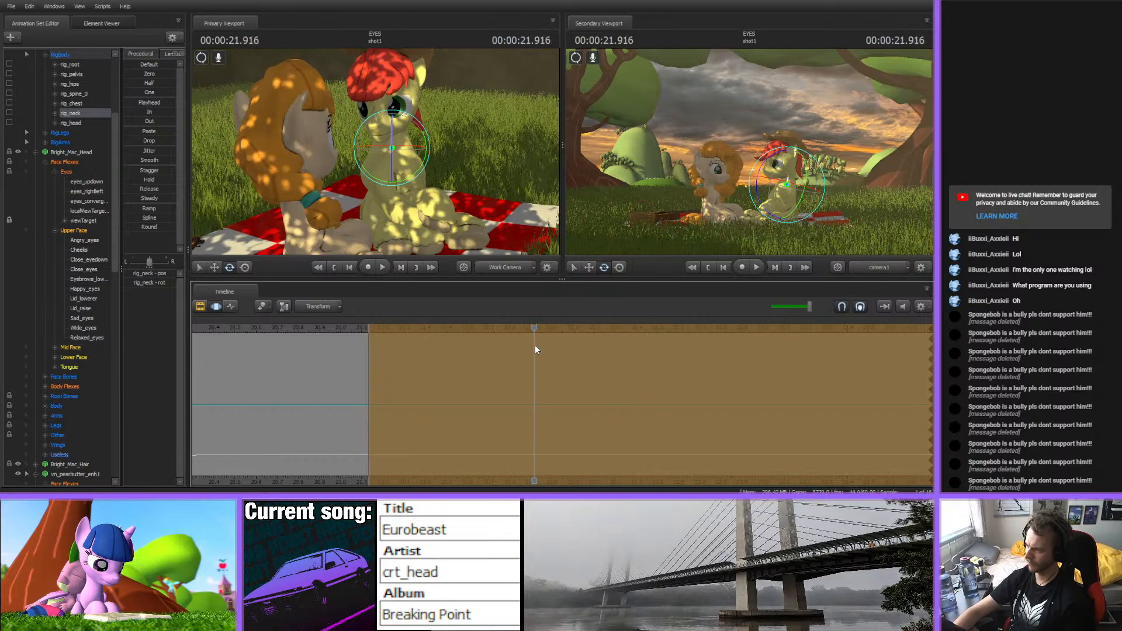
# - Select the timeline from 22.166 s onward and view Bright Mac from the side
pyautogui.press('Escape')
pyautogui.moveTo(377, 379); pyautogui.dragTo(577, 333)
pyautogui.keyDown('alt'); pyautogui.moveTo(479, 193); pyautogui.dragTo(398, 175); pyautogui.keyUp('alt')
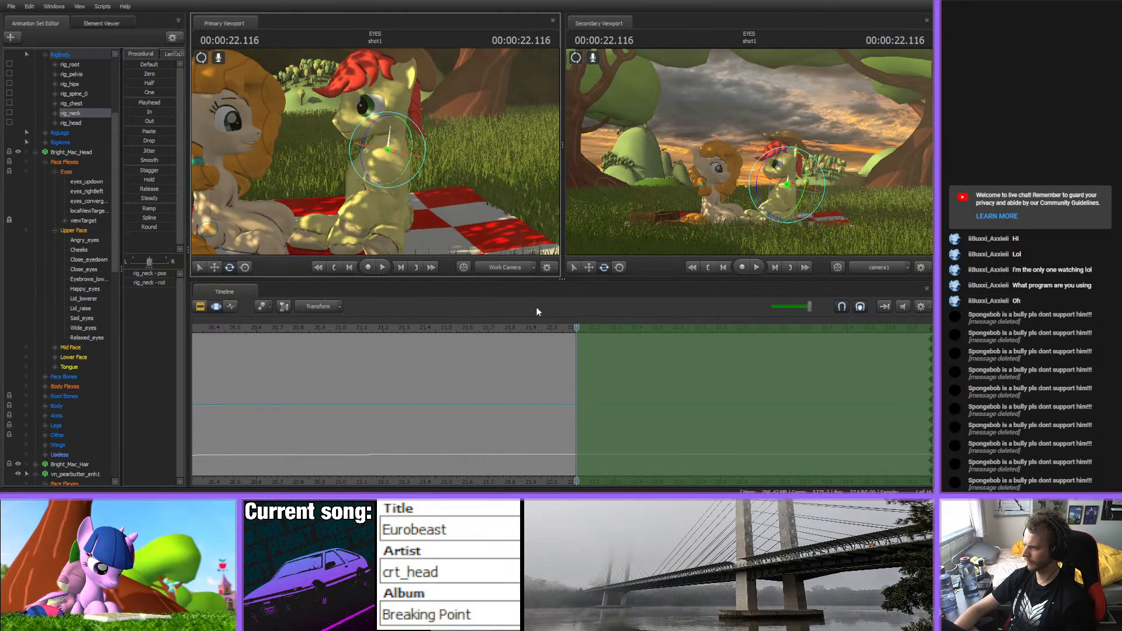
pyautogui.moveTo(576, 347); pyautogui.dragTo(585, 349)
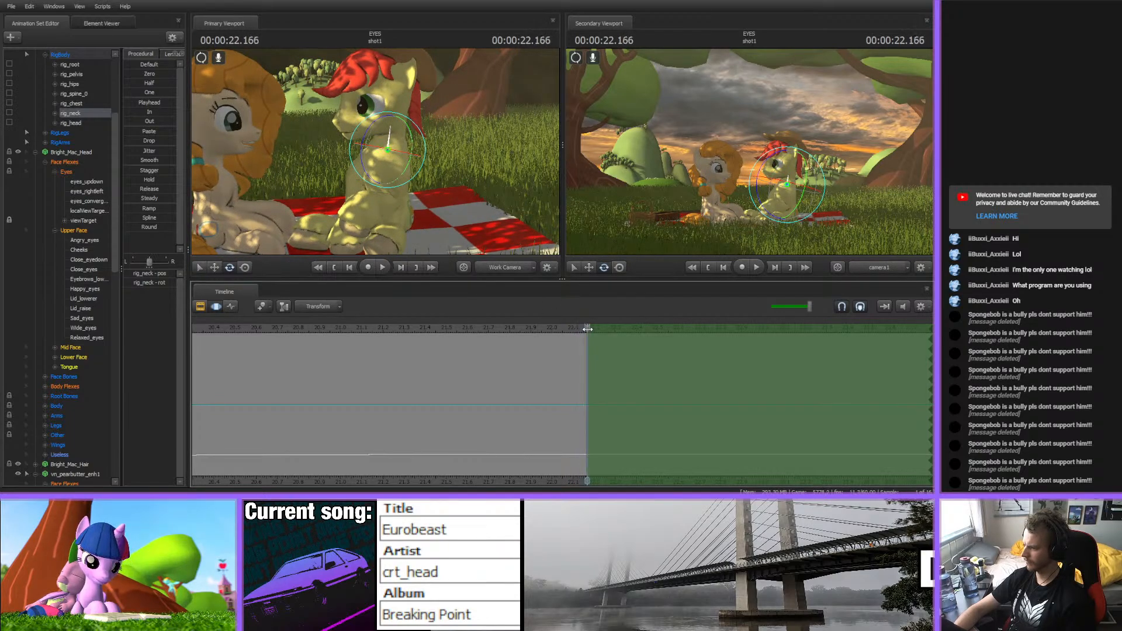
# - Adjust Bright Mac's torso, rig_neck and rig_head from 22.166 s onward
pyautogui.click(404, 187)
pyautogui.keyDown('alt'); pyautogui.moveTo(470, 185); pyautogui.dragTo(375, 158); pyautogui.keyUp('alt')
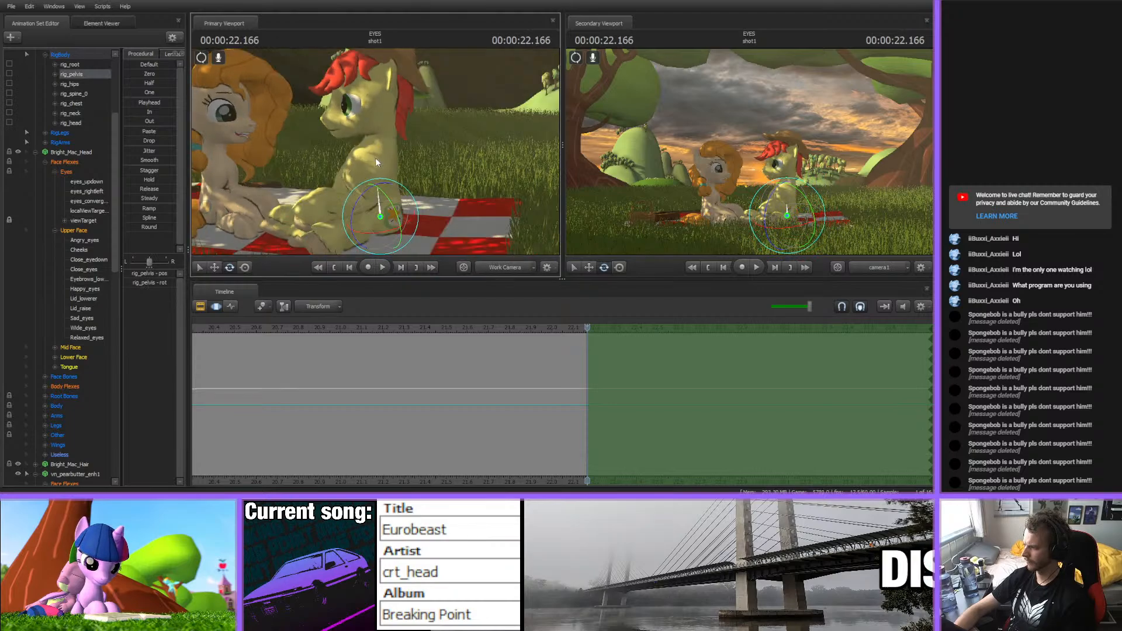
pyautogui.click(381, 182)
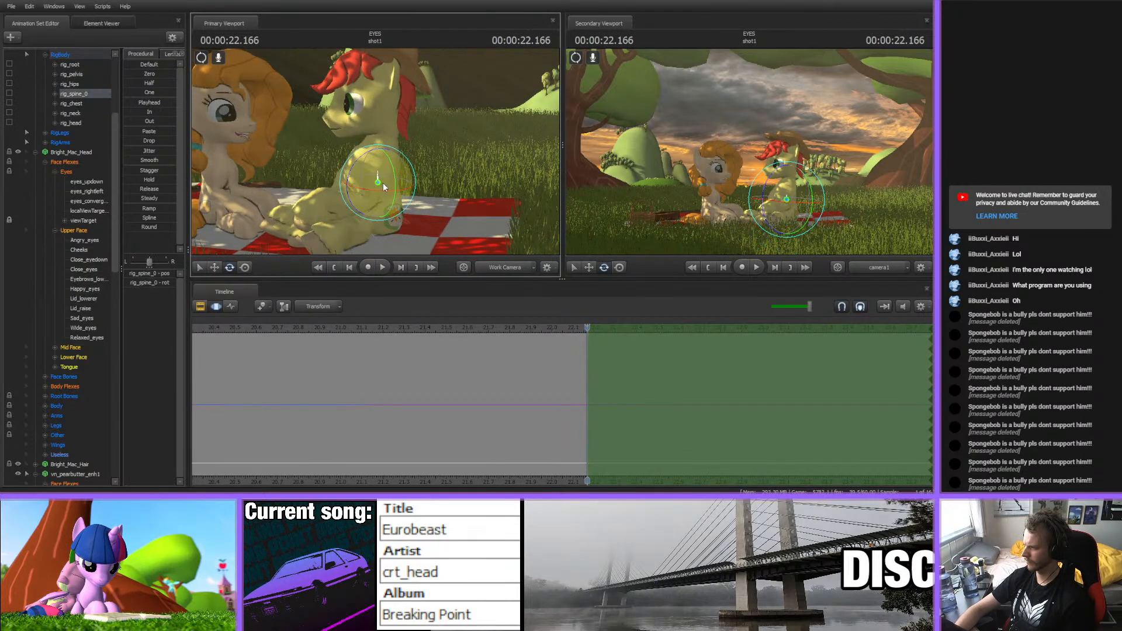
pyautogui.click(367, 152)
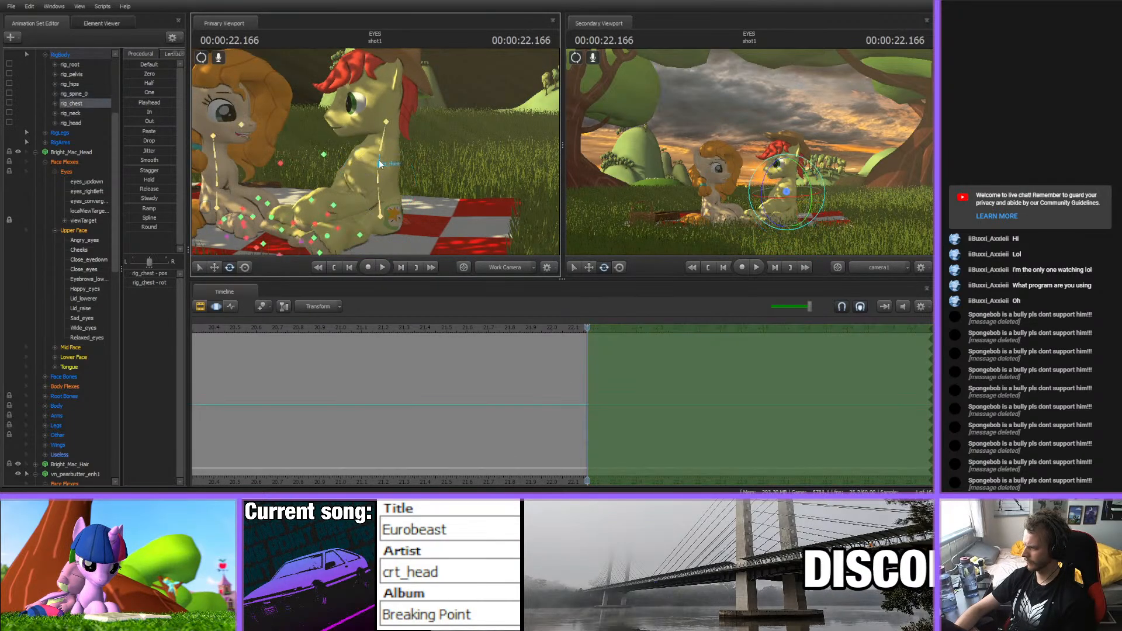
pyautogui.click(368, 136)
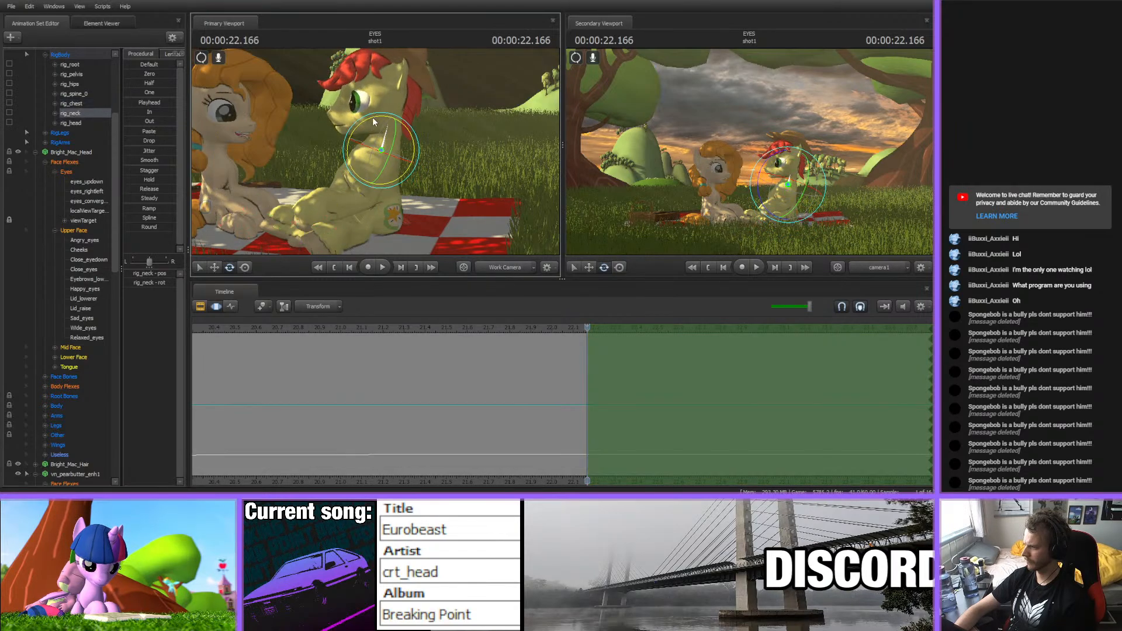
pyautogui.moveTo(373, 119); pyautogui.dragTo(436, 195)
pyautogui.keyDown('ctrl'); pyautogui.click(392, 121); pyautogui.keyUp('ctrl')
# - Replay the shot from about 21.8 s on to 23.716 s to check the head pose and find the next change
pyautogui.click(529, 327)
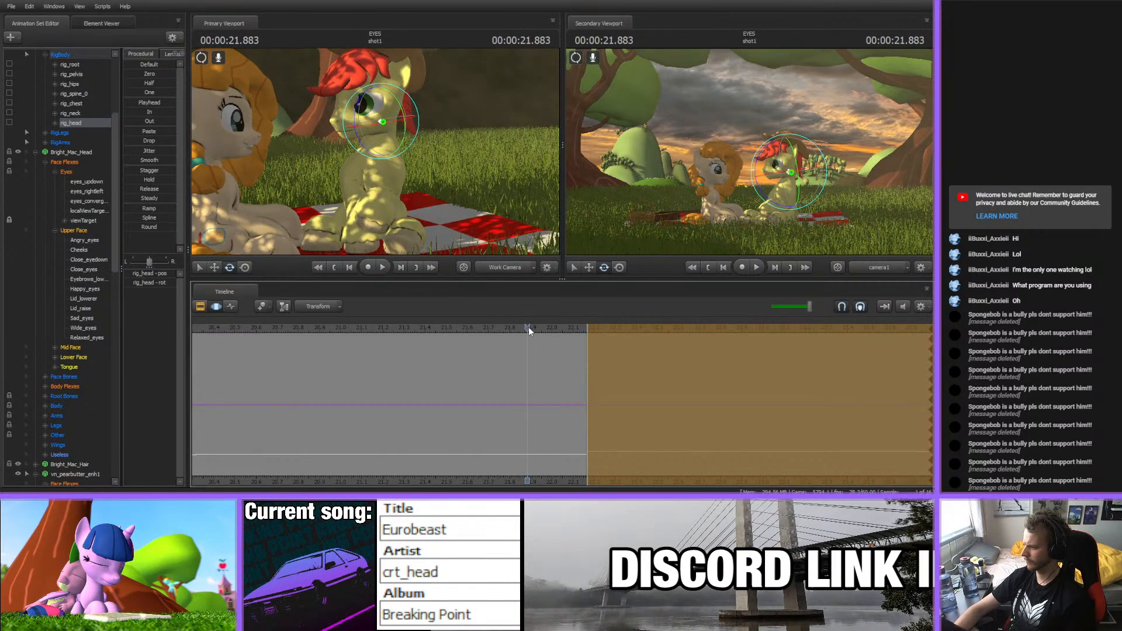
pyautogui.press('space')
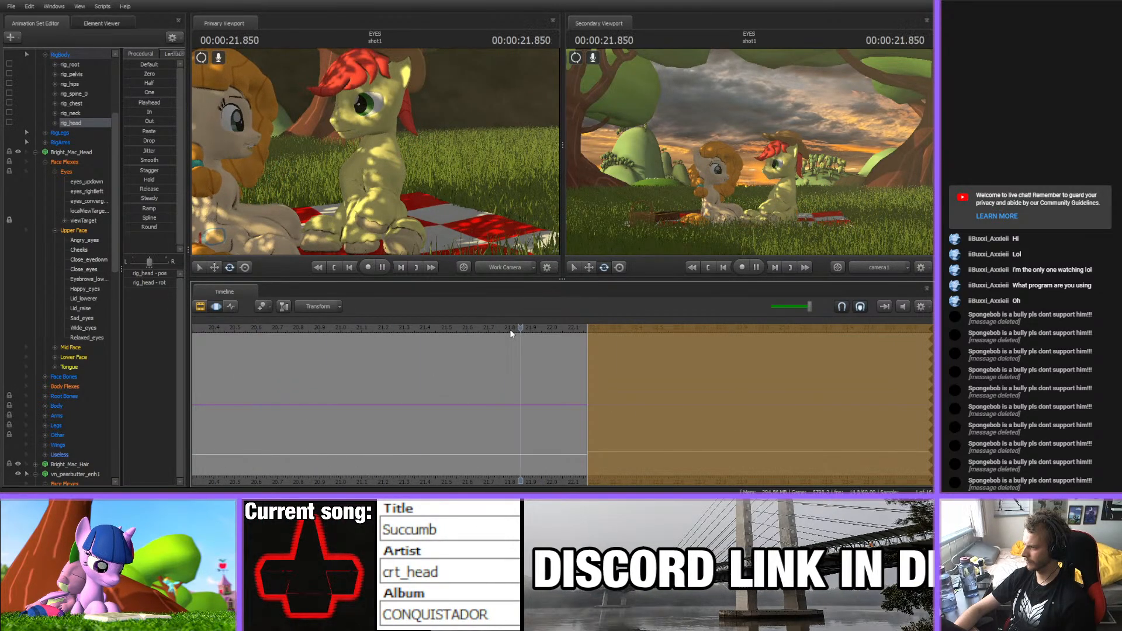
pyautogui.press('space')
pyautogui.moveTo(507, 469); pyautogui.dragTo(383, 438, button='middle')
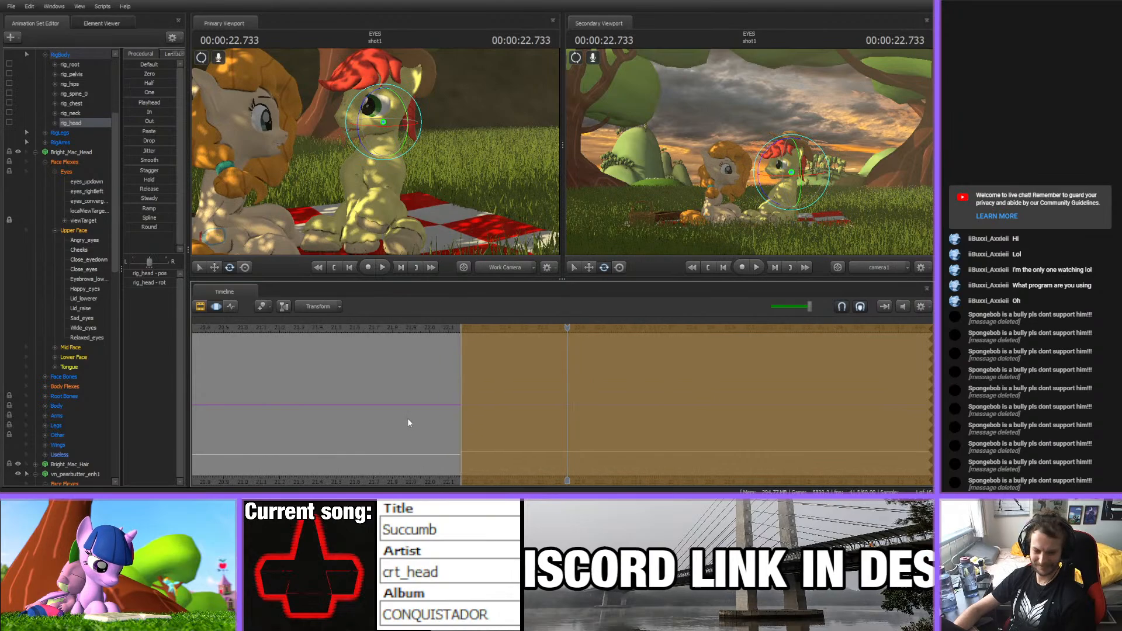
pyautogui.click(356, 330)
pyautogui.press('space')
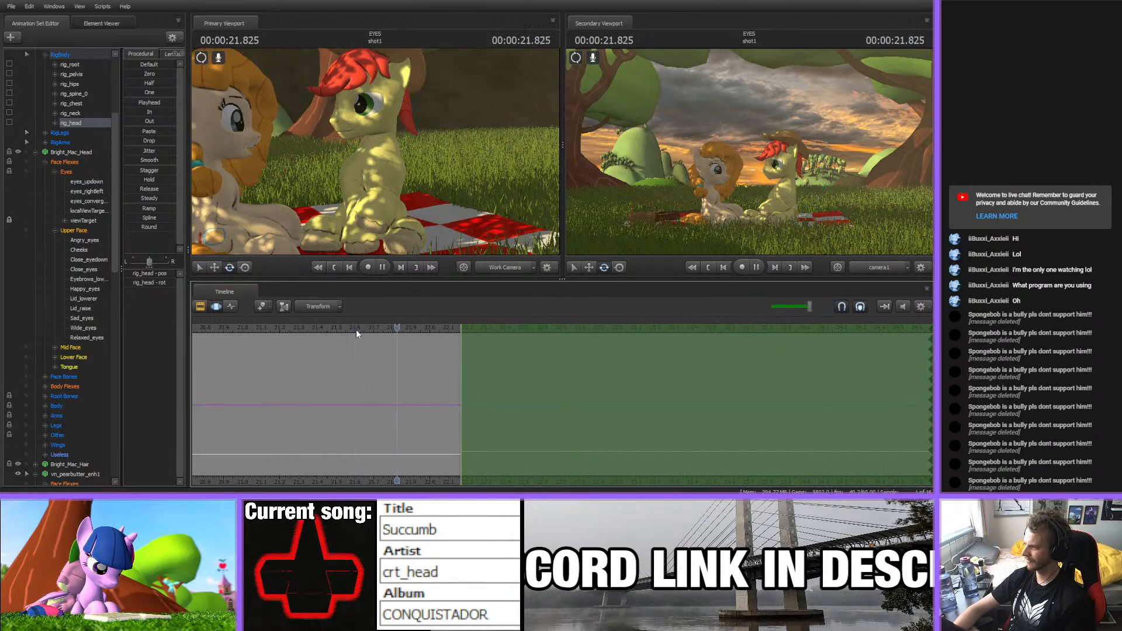
pyautogui.press('space')
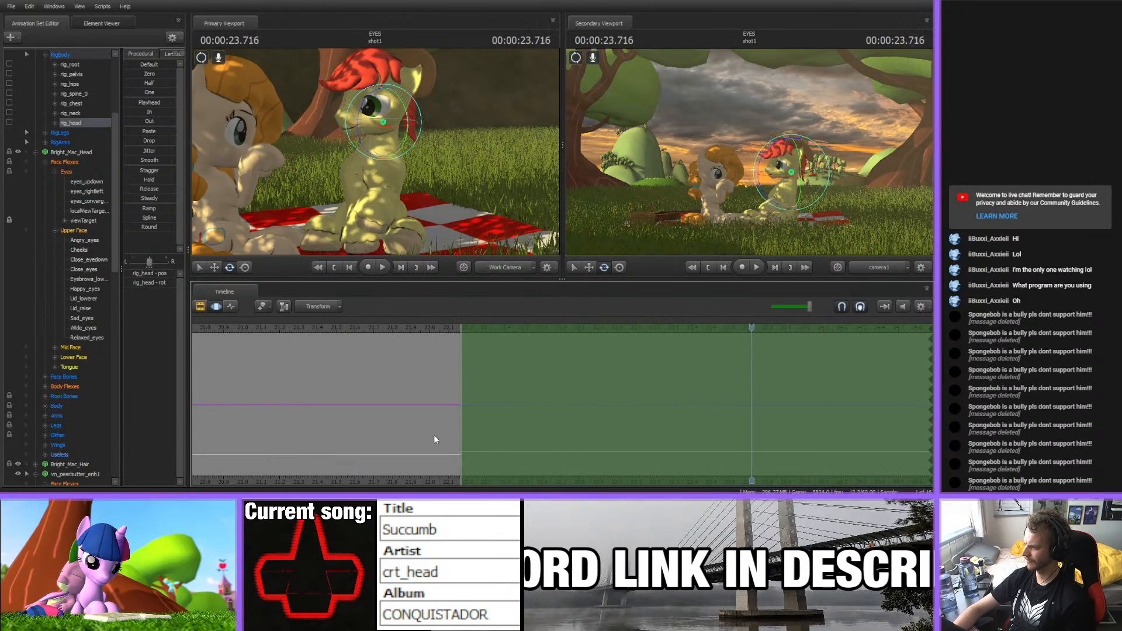
# - Select the timeline from 23.250 s onward and rotate Bright Mac's rig_pelvis slightly
pyautogui.moveTo(412, 461); pyautogui.dragTo(330, 456, button='middle')
pyautogui.moveTo(356, 327); pyautogui.dragTo(579, 328)
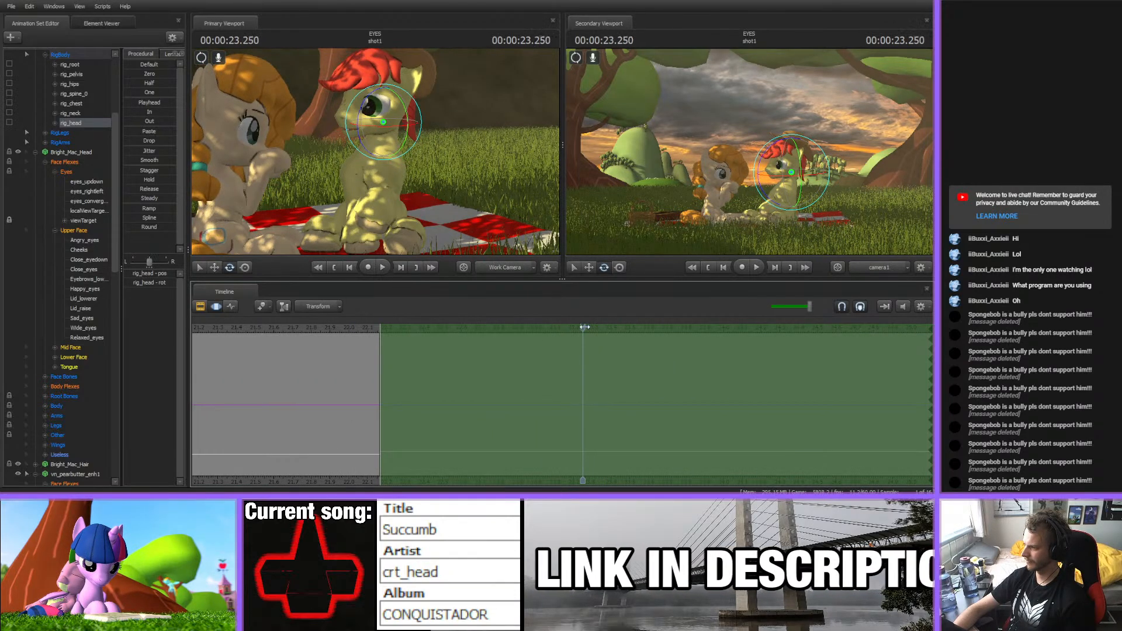
pyautogui.moveTo(383, 365); pyautogui.dragTo(583, 365)
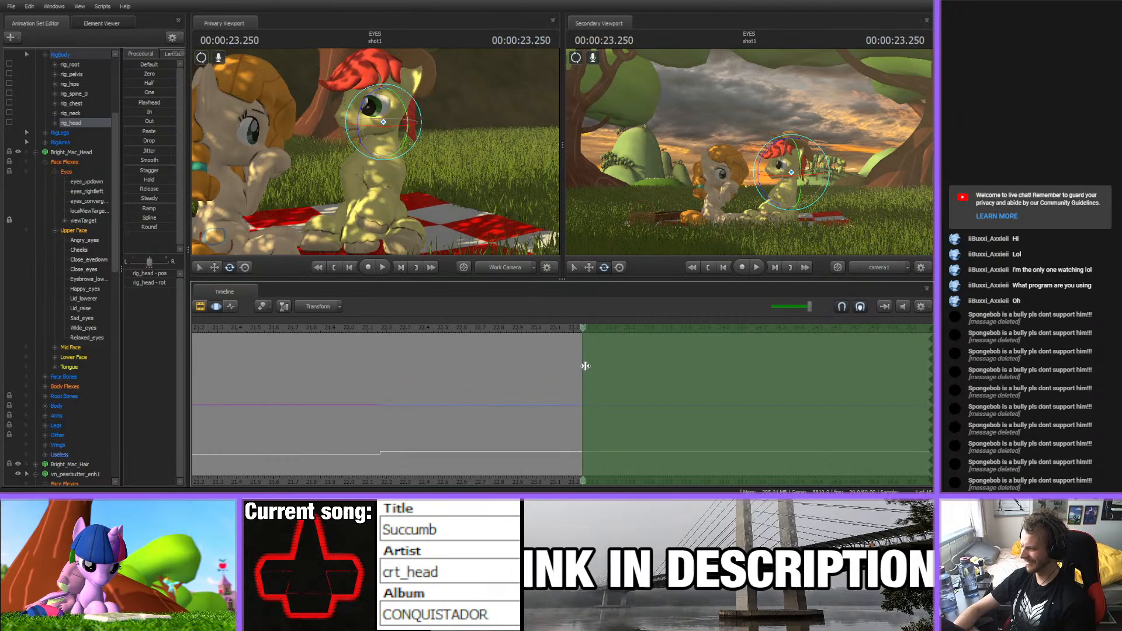
pyautogui.press('ctrl')
pyautogui.keyDown('ctrl'); pyautogui.click(381, 203); pyautogui.keyUp('ctrl')
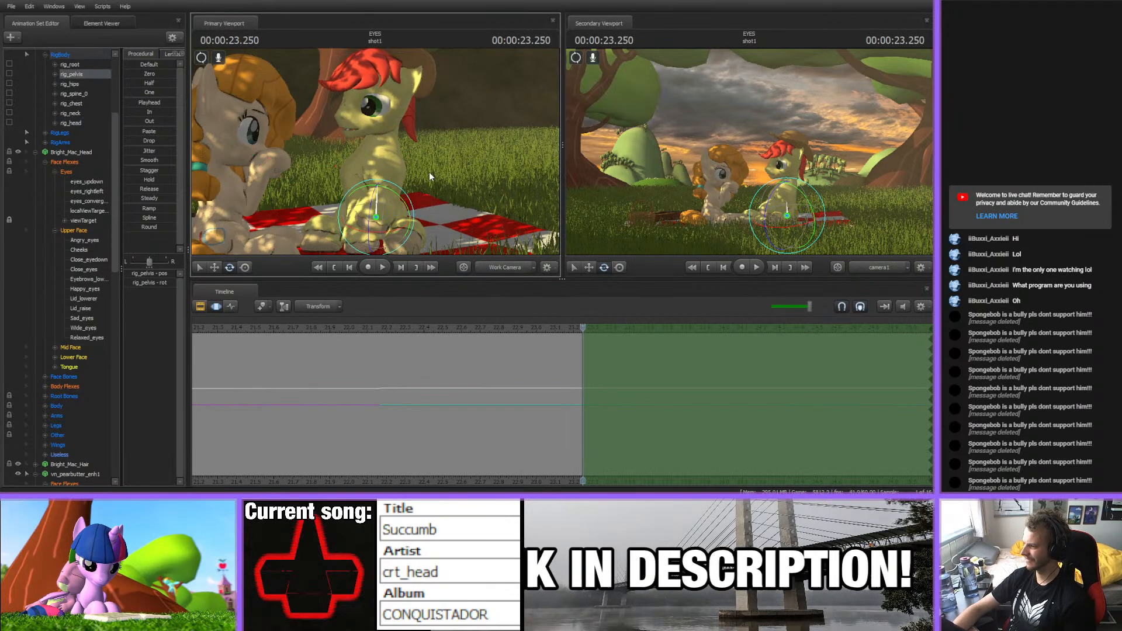
pyautogui.keyDown('alt'); pyautogui.moveTo(429, 172); pyautogui.dragTo(453, 174); pyautogui.keyUp('alt')
pyautogui.moveTo(376, 186); pyautogui.dragTo(377, 188)
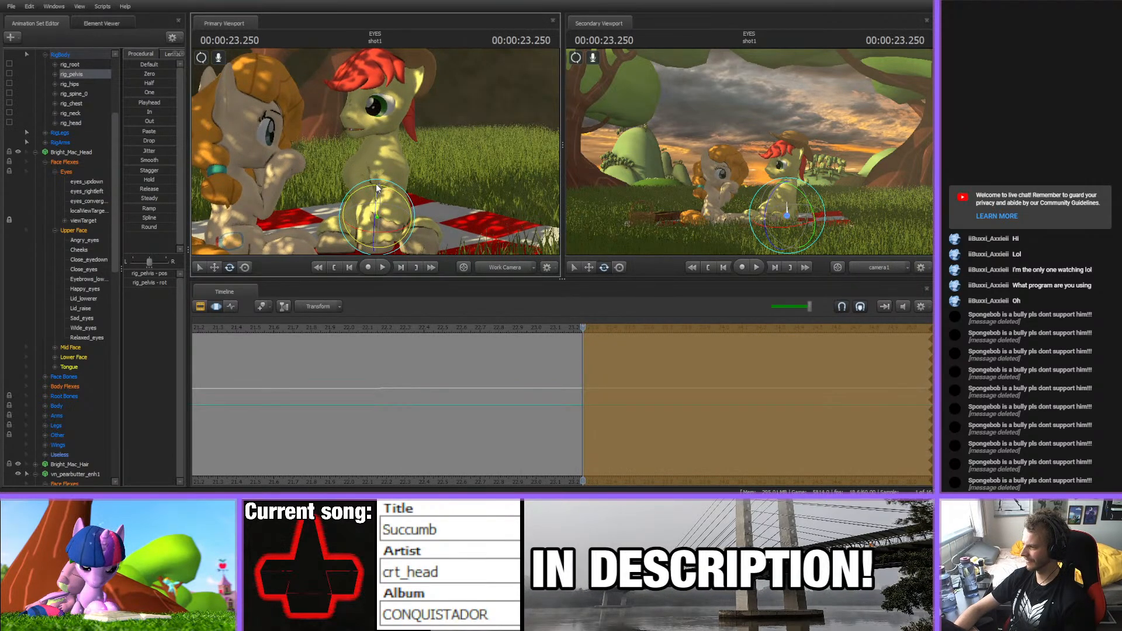
# - Adjust Bright Mac's rig_chest, rig_neck and rig_head from 23.250 s onward and view both ponies from the side
pyautogui.keyDown('ctrl'); pyautogui.click(381, 168); pyautogui.keyUp('ctrl')
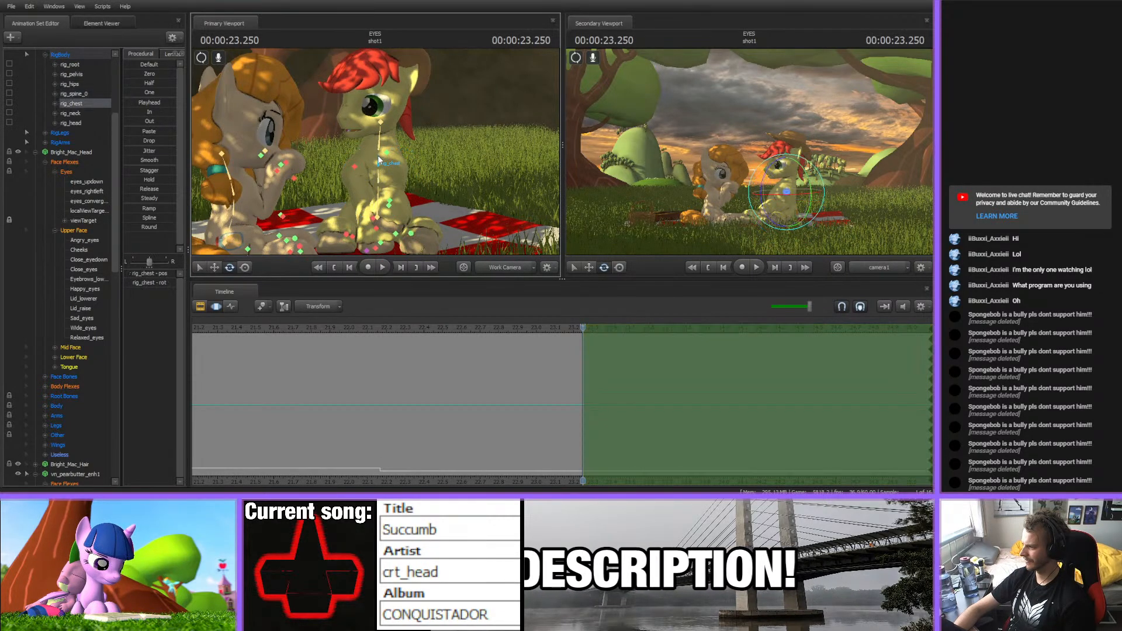
pyautogui.keyDown('ctrl'); pyautogui.click(398, 145); pyautogui.keyUp('ctrl')
pyautogui.keyDown('ctrl'); pyautogui.click(380, 124); pyautogui.keyUp('ctrl')
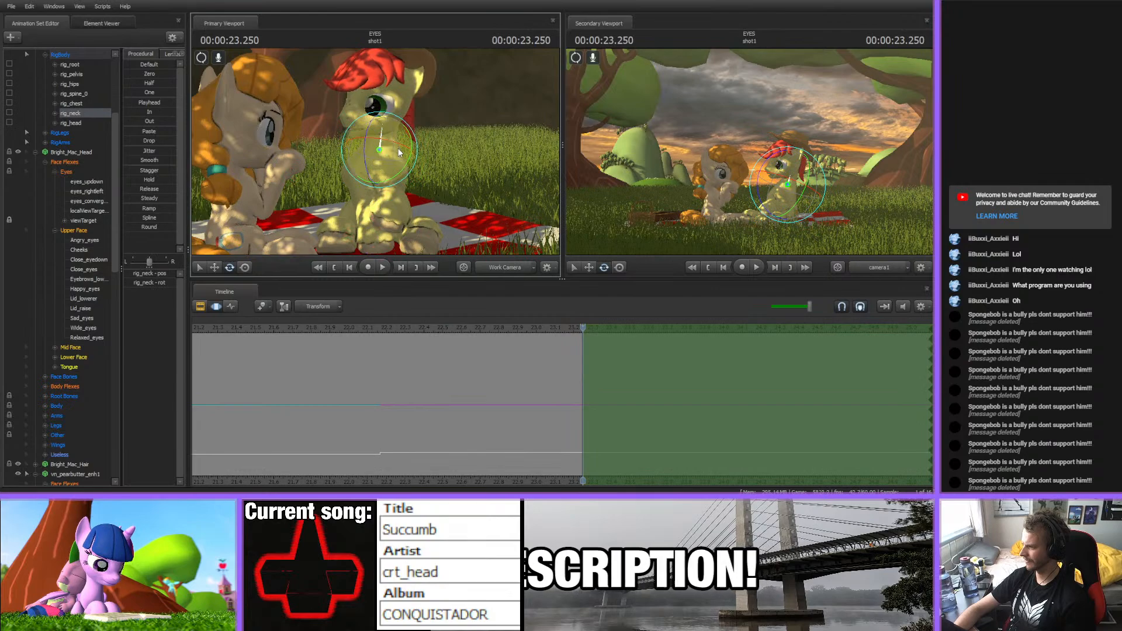
pyautogui.moveTo(319, 188); pyautogui.dragTo(381, 135)
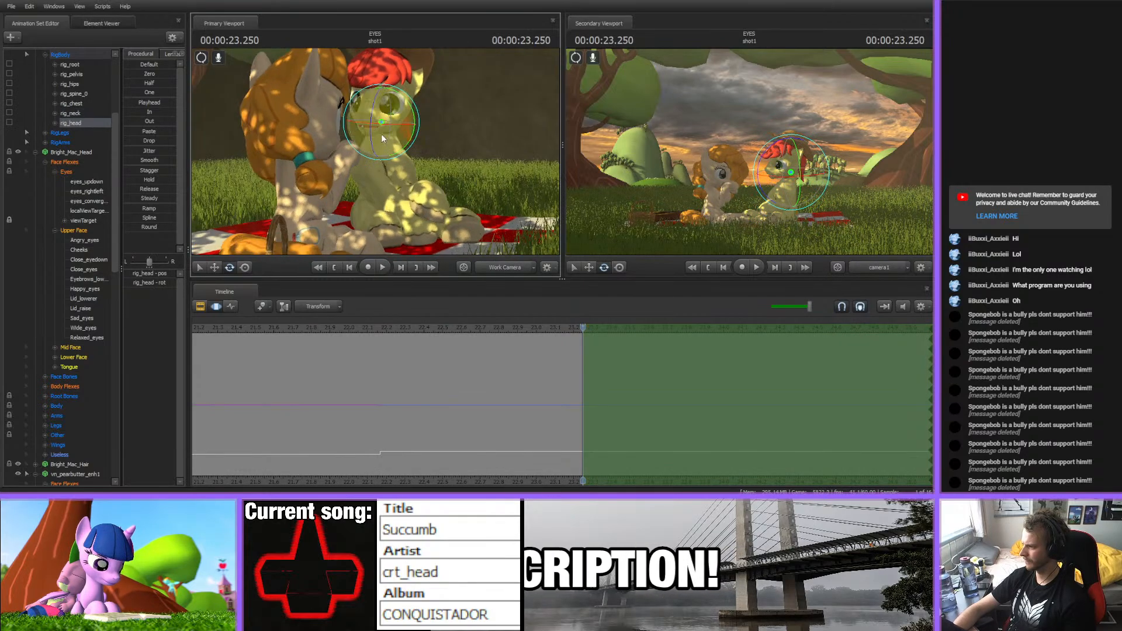
pyautogui.keyDown('ctrl'); pyautogui.click(368, 100); pyautogui.keyUp('ctrl')
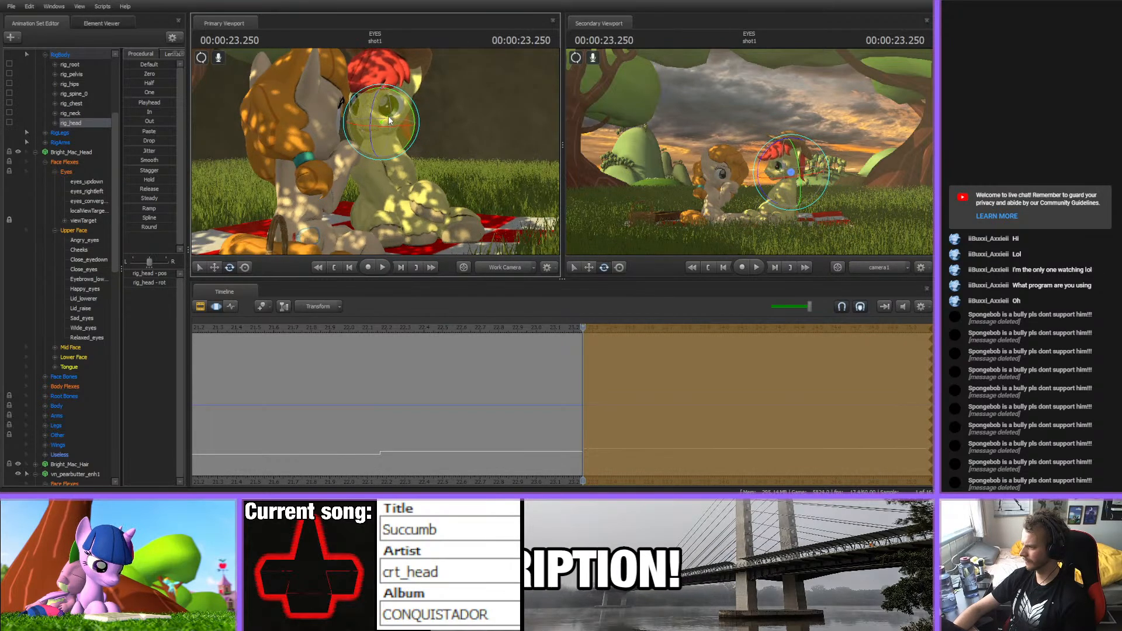
pyautogui.keyDown('alt'); pyautogui.moveTo(367, 106); pyautogui.dragTo(257, 106); pyautogui.keyUp('alt')
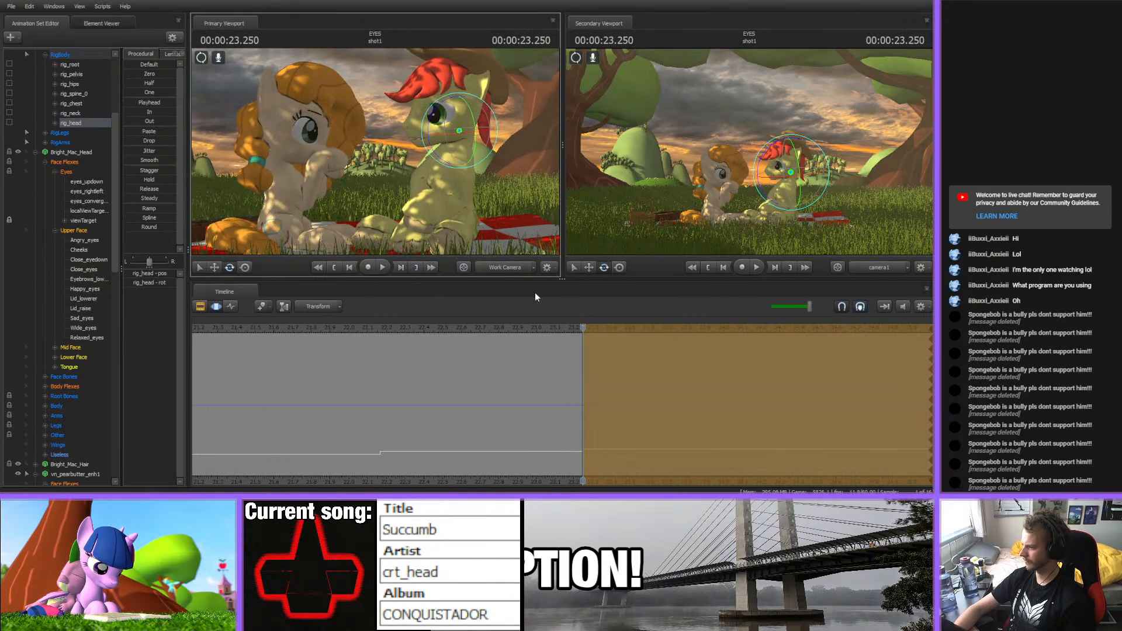
# - Scrub ahead to time the next pose, select the timeline from 23.600 s onward and adjust Bright Mac's lower torso, including rig_spine_0
pyautogui.moveTo(495, 329); pyautogui.dragTo(690, 346)
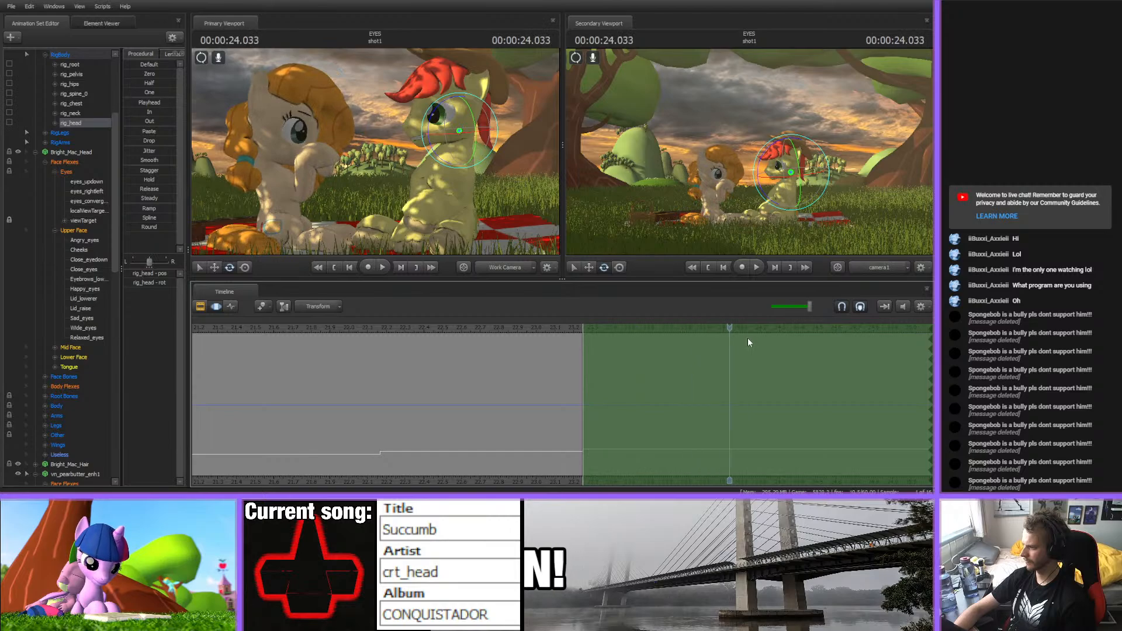
pyautogui.moveTo(782, 339); pyautogui.dragTo(729, 340)
pyautogui.moveTo(549, 404); pyautogui.dragTo(361, 407, button='middle')
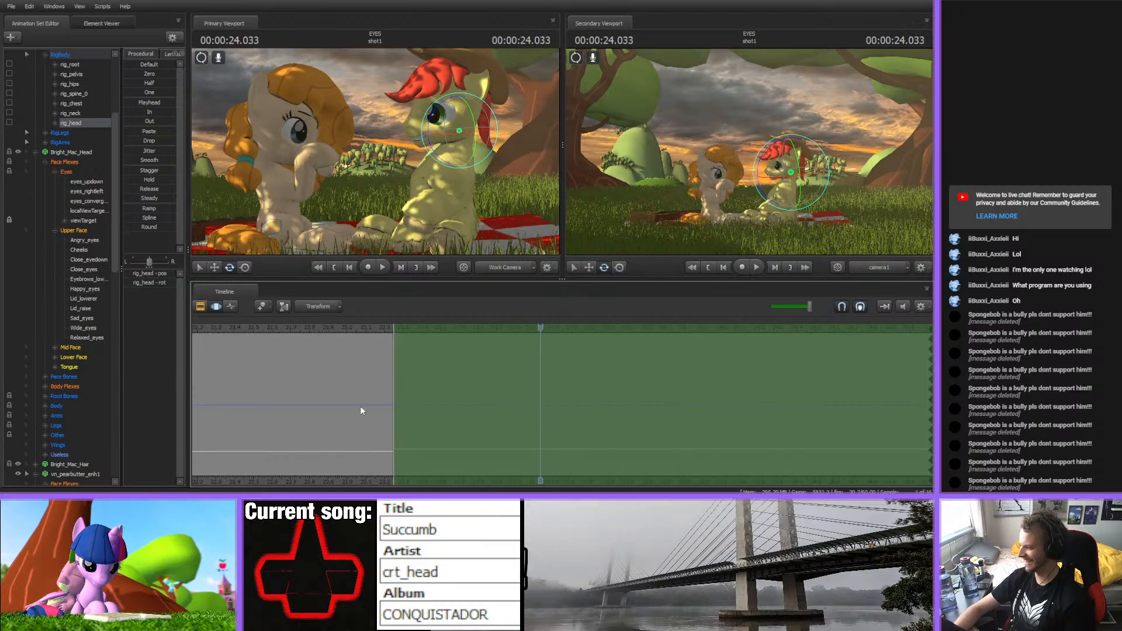
pyautogui.moveTo(388, 352); pyautogui.dragTo(457, 344)
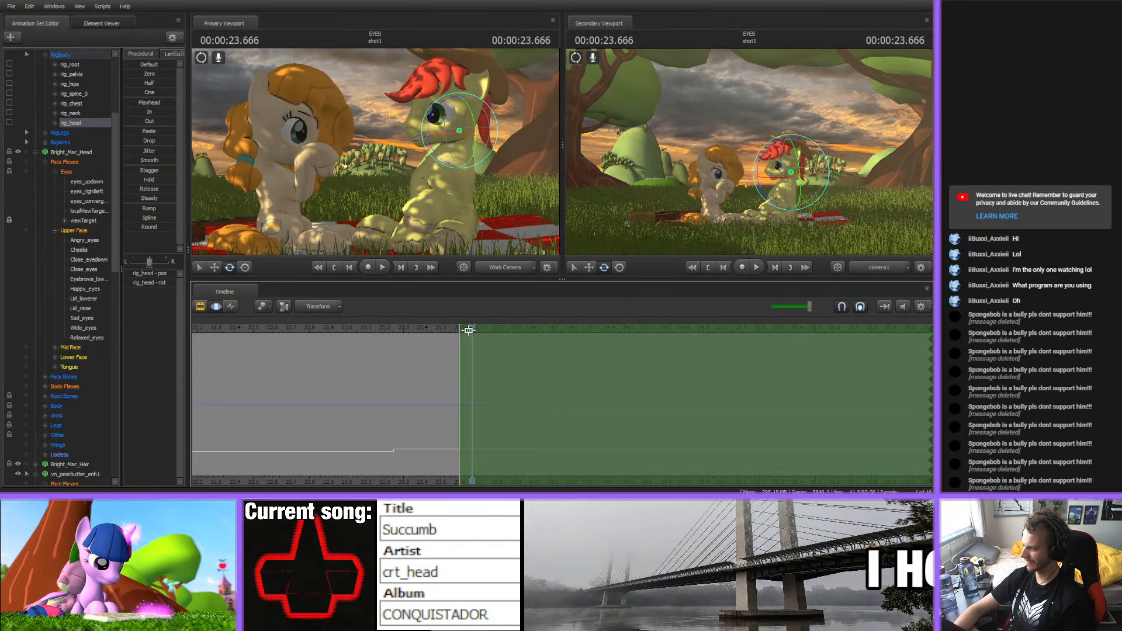
pyautogui.keyDown('ctrl'); pyautogui.click(452, 217); pyautogui.keyUp('ctrl')
pyautogui.keyDown('alt'); pyautogui.moveTo(447, 211); pyautogui.dragTo(393, 155); pyautogui.keyUp('alt')
pyautogui.keyDown('ctrl'); pyautogui.click(441, 184); pyautogui.keyUp('ctrl')
pyautogui.keyDown('ctrl'); pyautogui.click(440, 170); pyautogui.keyUp('ctrl')
pyautogui.keyDown('ctrl'); pyautogui.click(413, 189); pyautogui.keyUp('ctrl')
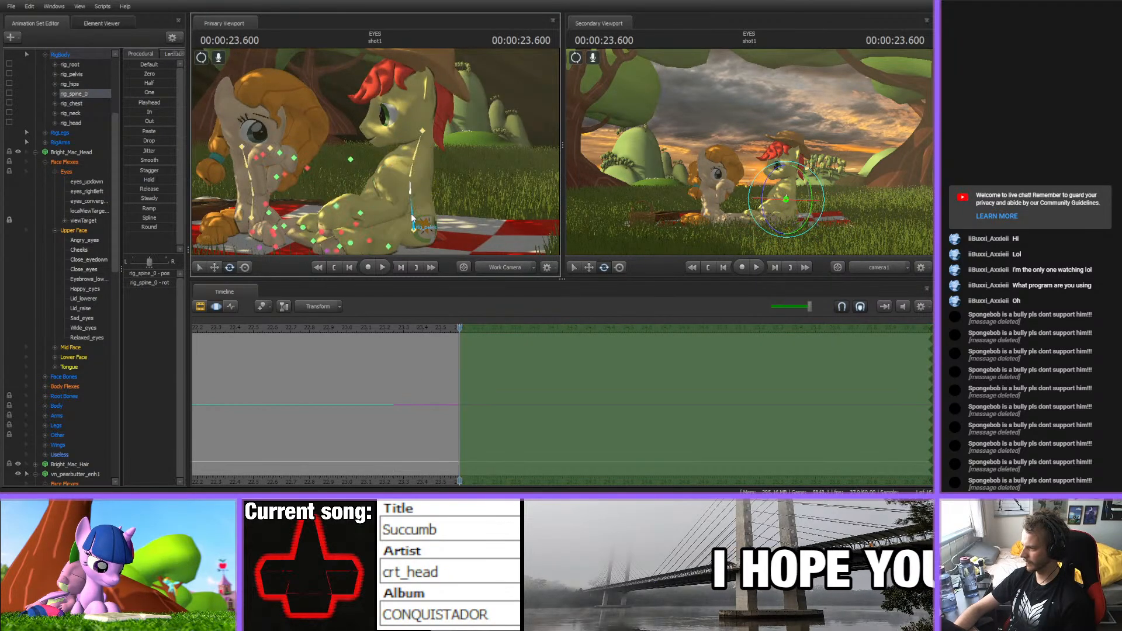
pyautogui.keyDown('ctrl'); pyautogui.click(412, 215); pyautogui.keyUp('ctrl')
# - Adjust Bright Mac's upper torso and rig_head from 23.600 s onward and view the pose from another angle
pyautogui.moveTo(394, 197); pyautogui.dragTo(421, 103)
pyautogui.keyDown('ctrl'); pyautogui.click(411, 183); pyautogui.keyUp('ctrl')
pyautogui.keyDown('ctrl'); pyautogui.click(398, 137); pyautogui.keyUp('ctrl')
pyautogui.keyDown('ctrl'); pyautogui.click(395, 107); pyautogui.keyUp('ctrl')
pyautogui.keyDown('ctrl'); pyautogui.click(415, 144); pyautogui.keyUp('ctrl')
pyautogui.keyDown('ctrl'); pyautogui.click(421, 113); pyautogui.keyUp('ctrl')
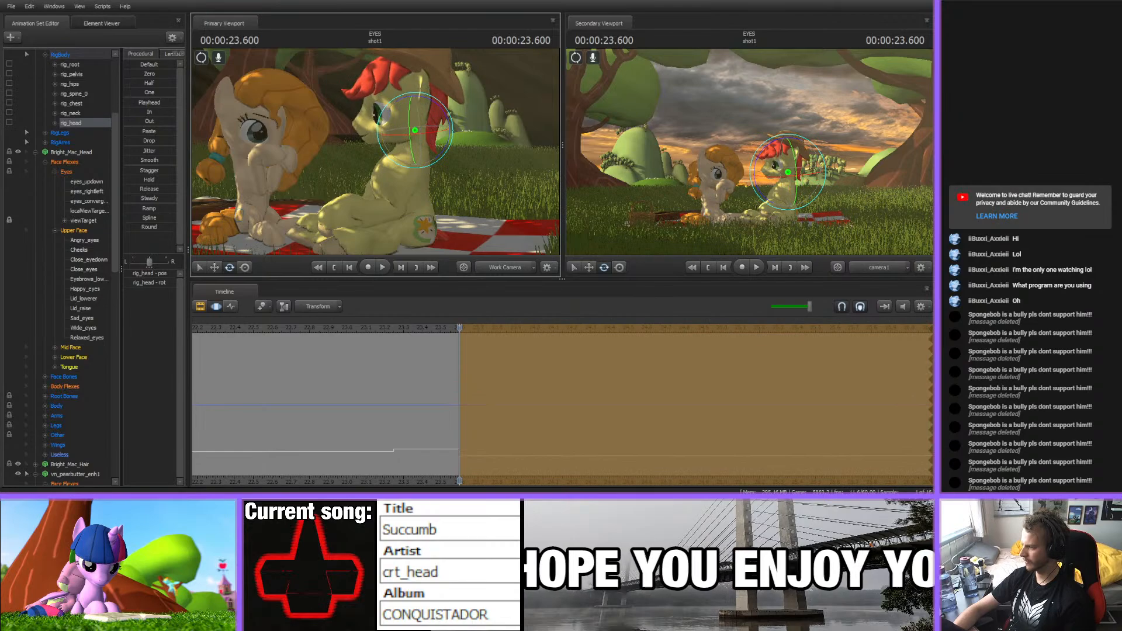
pyautogui.press('a')
pyautogui.moveTo(376, 152); pyautogui.dragTo(398, 155)
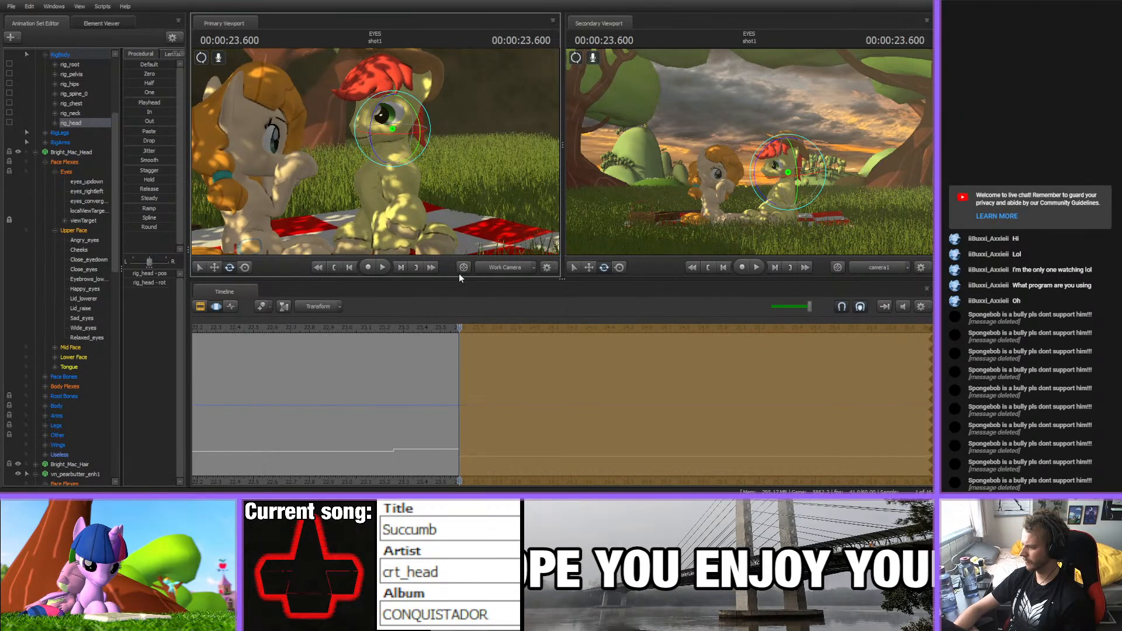
# - Scrub the shot to 24.666 s to review the motion and set the time selection to run from 23.950 s onward
pyautogui.click(478, 325)
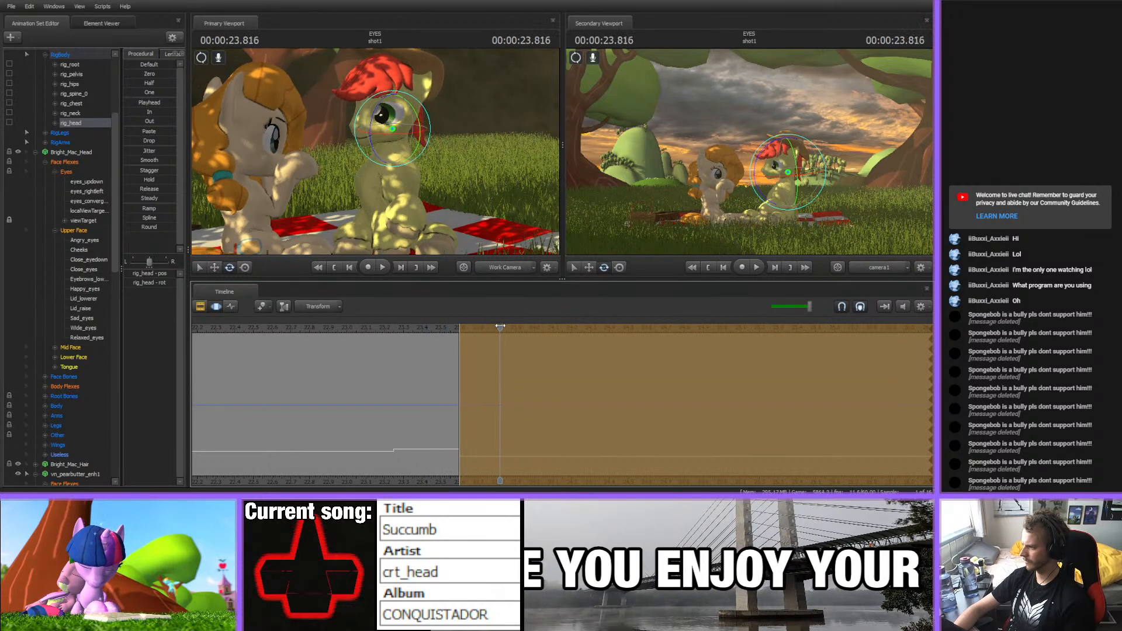
pyautogui.moveTo(619, 330); pyautogui.dragTo(659, 330)
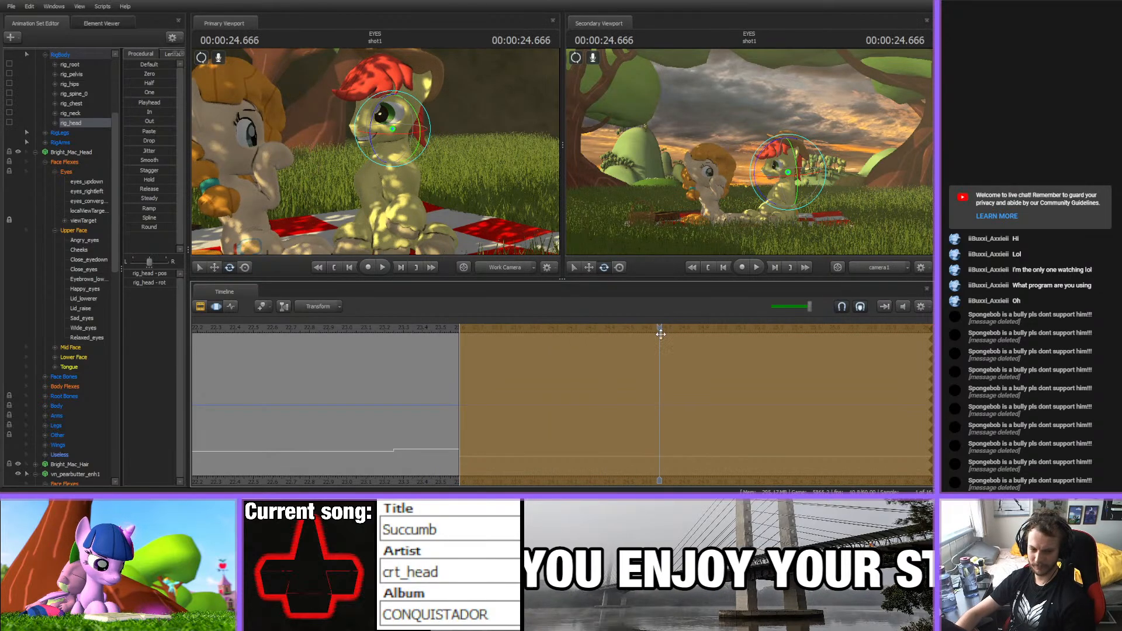
pyautogui.moveTo(656, 479); pyautogui.dragTo(470, 332)
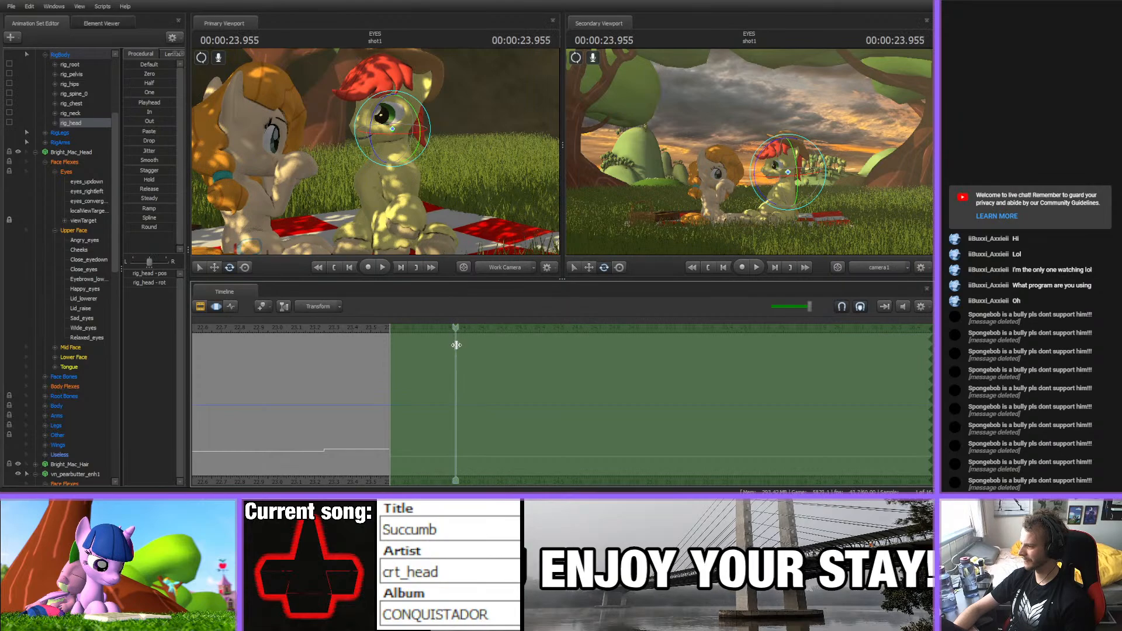
pyautogui.keyDown('shift'); pyautogui.click(456, 345); pyautogui.keyUp('shift')
pyautogui.press(']')
# - Adjust Bright Mac's torso and rig_neck from 23.950 s onward
pyautogui.keyDown('alt'); pyautogui.moveTo(468, 175); pyautogui.dragTo(421, 126); pyautogui.keyUp('alt')
pyautogui.keyDown('ctrl'); pyautogui.click(438, 200); pyautogui.keyUp('ctrl')
pyautogui.keyDown('ctrl'); pyautogui.click(437, 172); pyautogui.keyUp('ctrl')
pyautogui.keyDown('ctrl'); pyautogui.click(438, 157); pyautogui.keyUp('ctrl')
pyautogui.keyDown('ctrl'); pyautogui.click(442, 137); pyautogui.keyUp('ctrl')
pyautogui.keyDown('ctrl'); pyautogui.click(441, 115); pyautogui.keyUp('ctrl')
pyautogui.keyDown('ctrl'); pyautogui.click(444, 131); pyautogui.keyUp('ctrl')
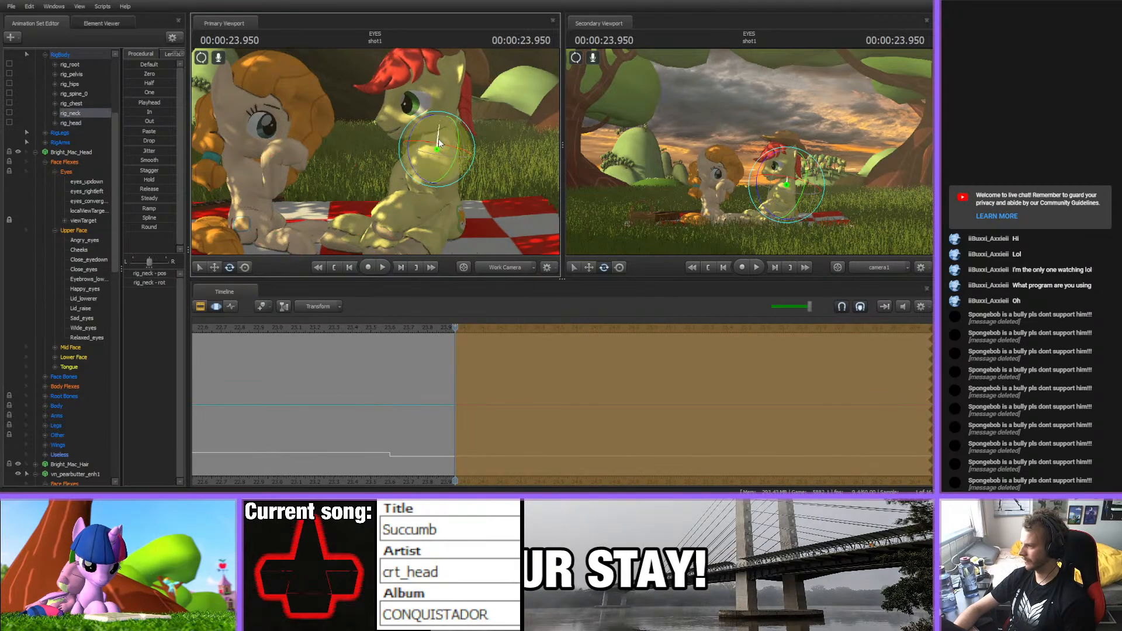
# - Adjust rig_head of the Bright Mac rig for the range starting at 23.95 seconds and commit the pose
pyautogui.moveTo(431, 166); pyautogui.dragTo(477, 163)
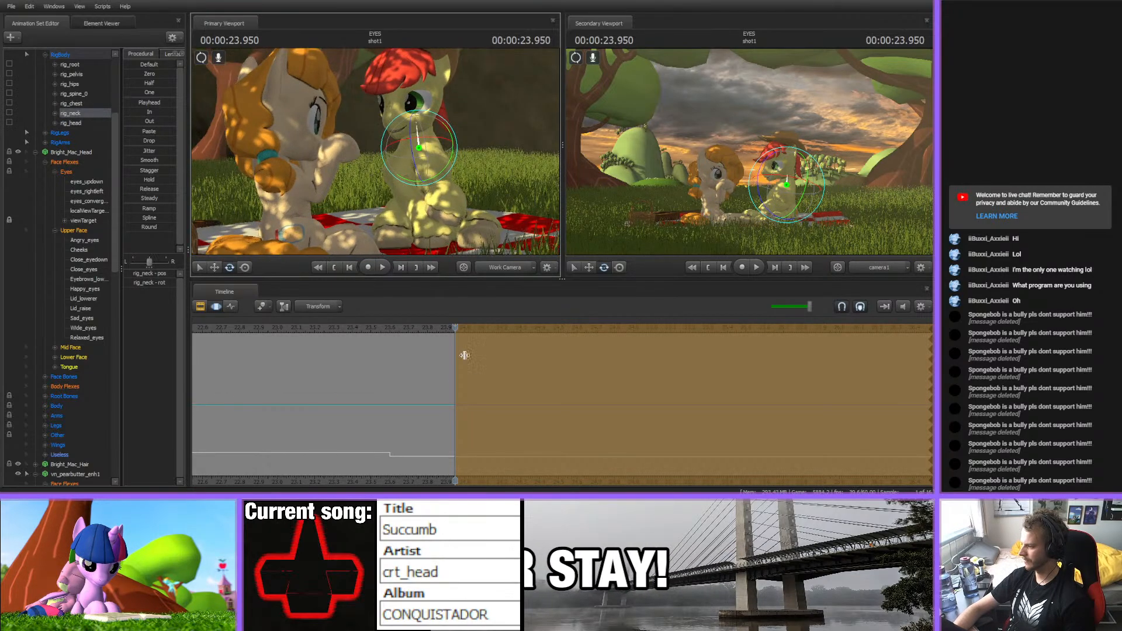
pyautogui.moveTo(410, 336); pyautogui.dragTo(460, 341)
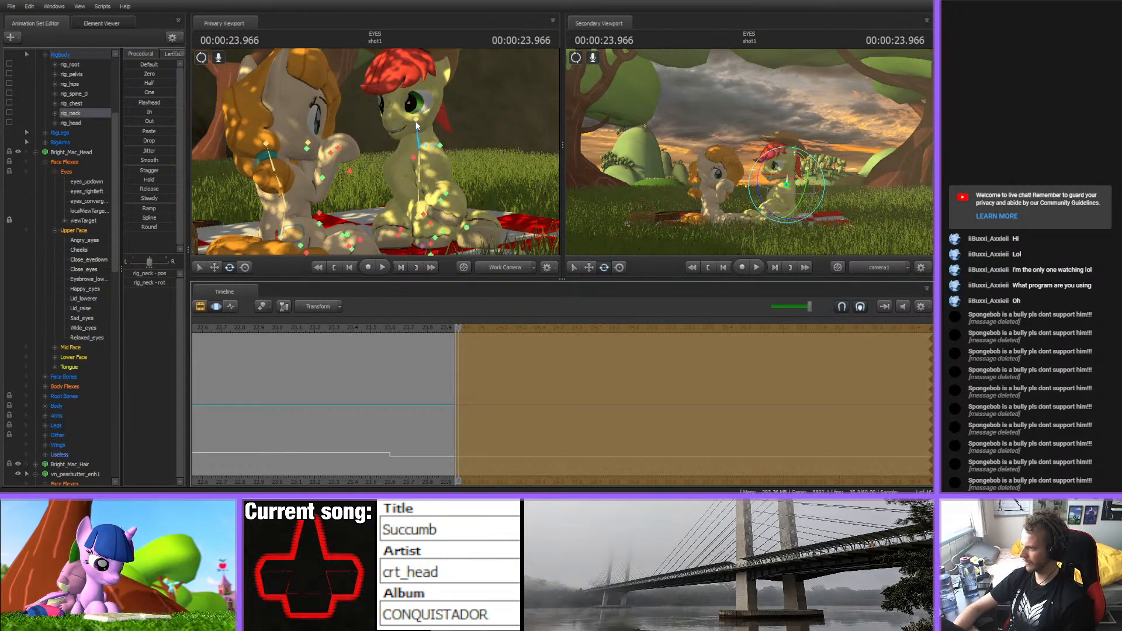
pyautogui.click(415, 121)
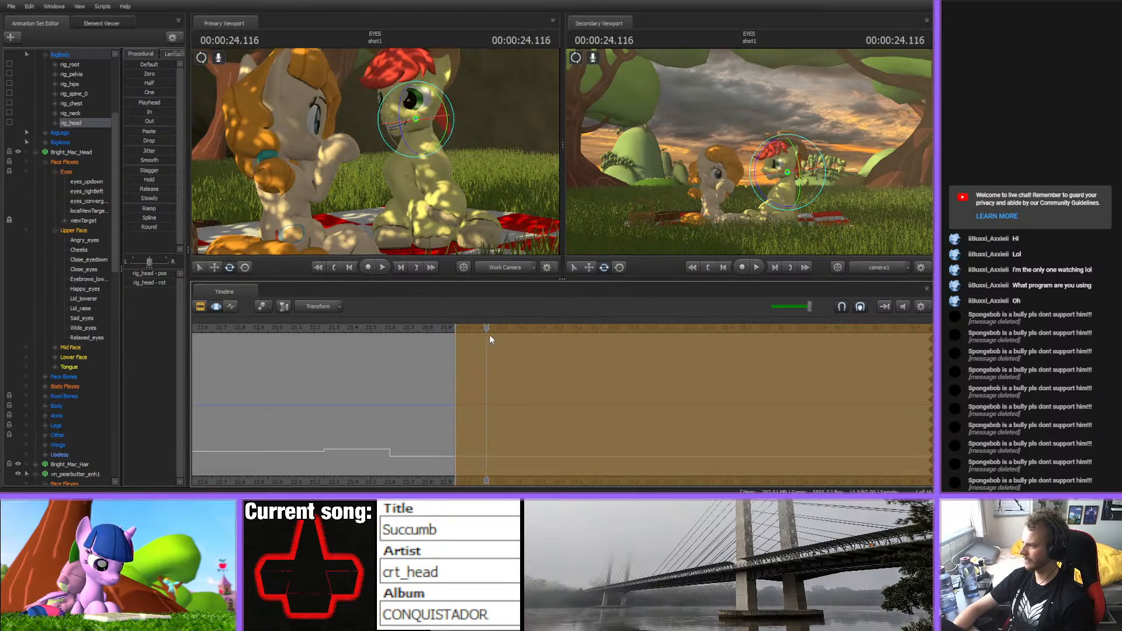
pyautogui.moveTo(546, 337); pyautogui.dragTo(549, 337)
pyautogui.press('Return')
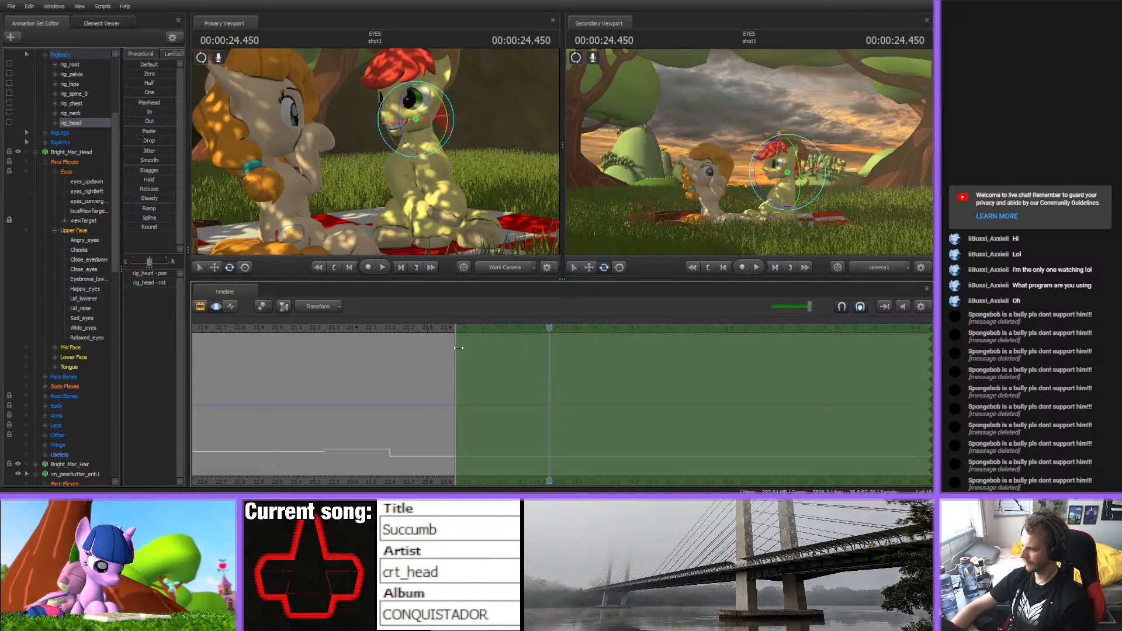
# - Re-pose Bright Mac's body bones from pelvis through spine, chest and neck to head, for the range starting at 24.133 seconds
pyautogui.moveTo(448, 333); pyautogui.dragTo(490, 341)
pyautogui.moveTo(454, 198); pyautogui.dragTo(376, 153)
pyautogui.keyDown('ctrl'); pyautogui.click(419, 184); pyautogui.keyUp('ctrl')
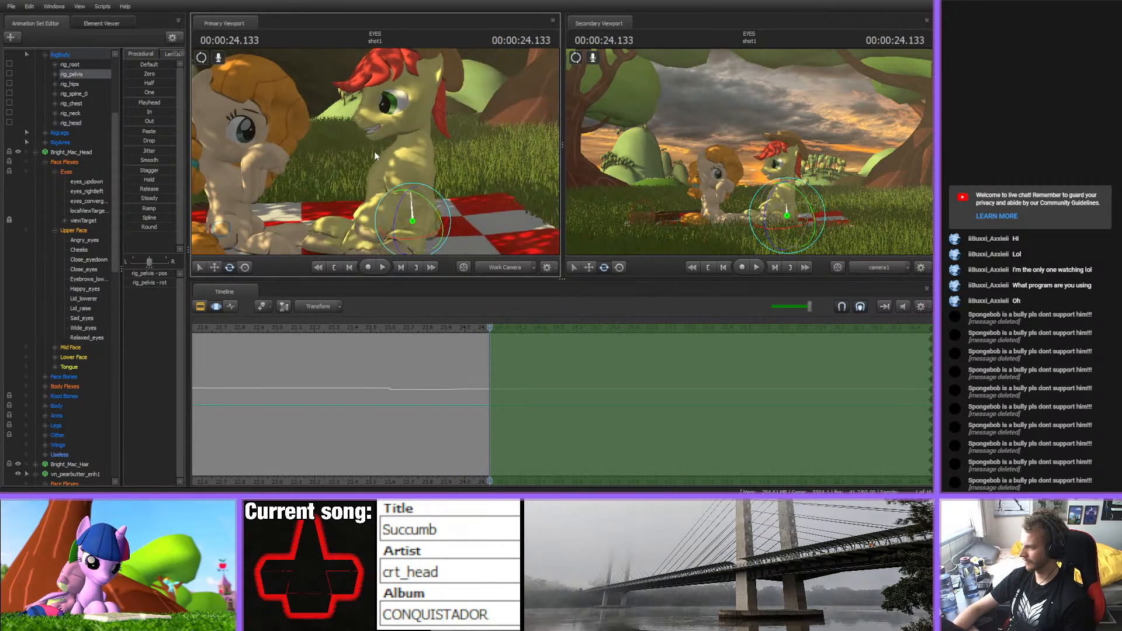
pyautogui.moveTo(396, 201); pyautogui.dragTo(472, 258)
pyautogui.keyDown('ctrl'); pyautogui.click(409, 184); pyautogui.keyUp('ctrl')
pyautogui.keyDown('ctrl'); pyautogui.click(409, 167); pyautogui.keyUp('ctrl')
pyautogui.keyDown('ctrl'); pyautogui.click(408, 145); pyautogui.keyUp('ctrl')
pyautogui.keyDown('ctrl'); pyautogui.click(380, 127); pyautogui.keyUp('ctrl')
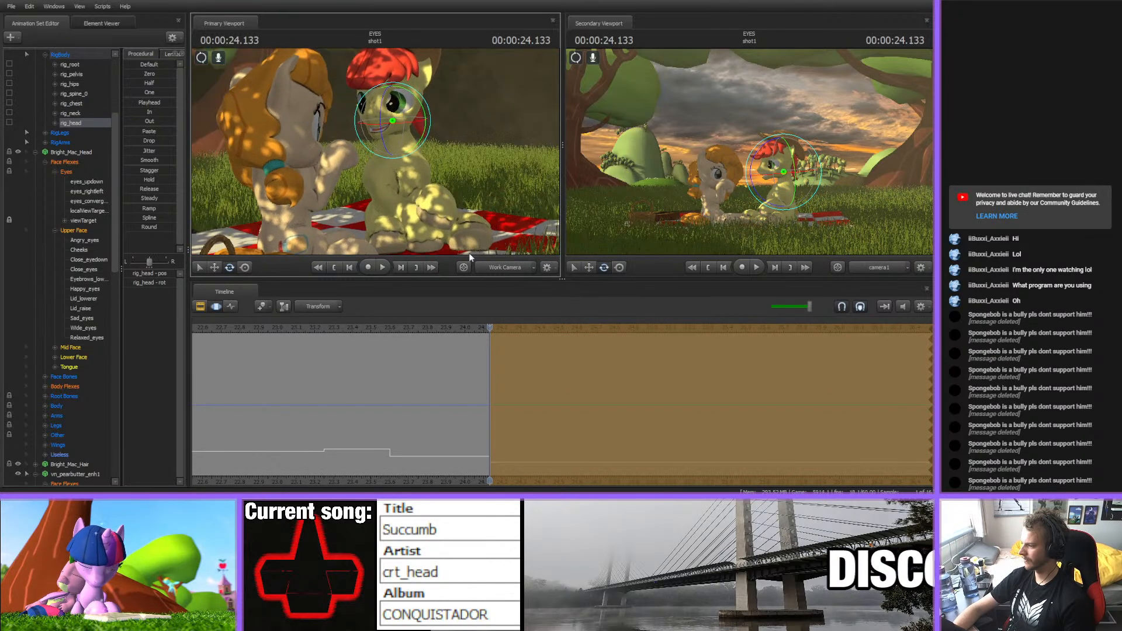
# - Refine Bright Mac's head rotation at 24.150 seconds and commit the new body pose
pyautogui.click(499, 326)
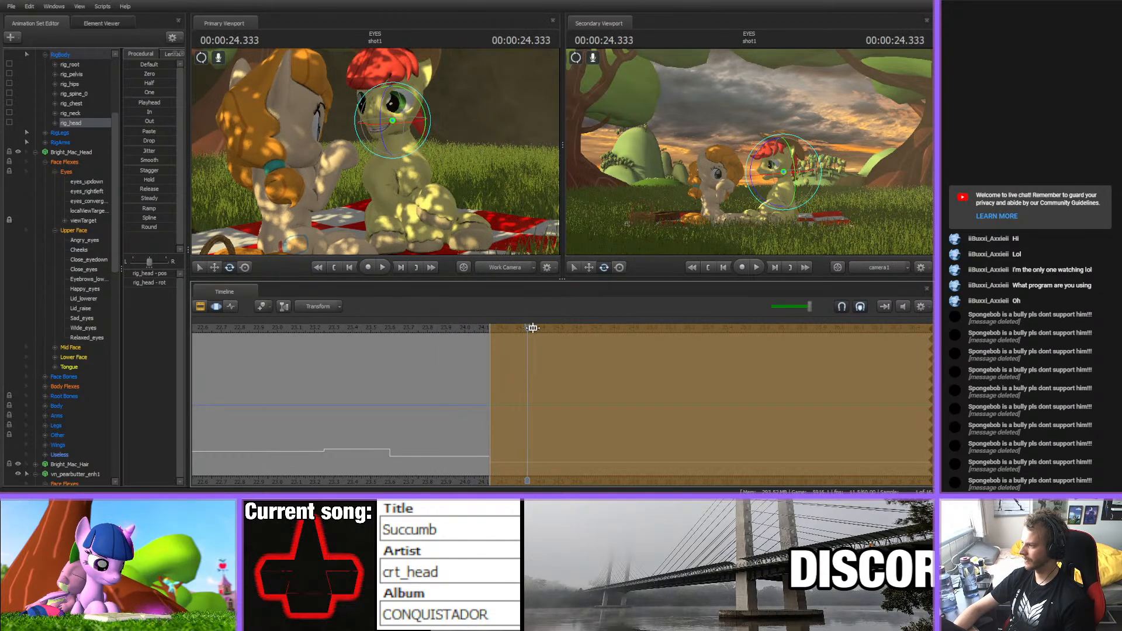
pyautogui.moveTo(533, 328)
pyautogui.mouseDown()
pyautogui.moveTo(320, 327)
pyautogui.moveTo(530, 341)
pyautogui.mouseUp()
pyautogui.keyDown('alt'); pyautogui.moveTo(432, 183); pyautogui.dragTo(415, 181); pyautogui.keyUp('alt')
pyautogui.click(493, 328)
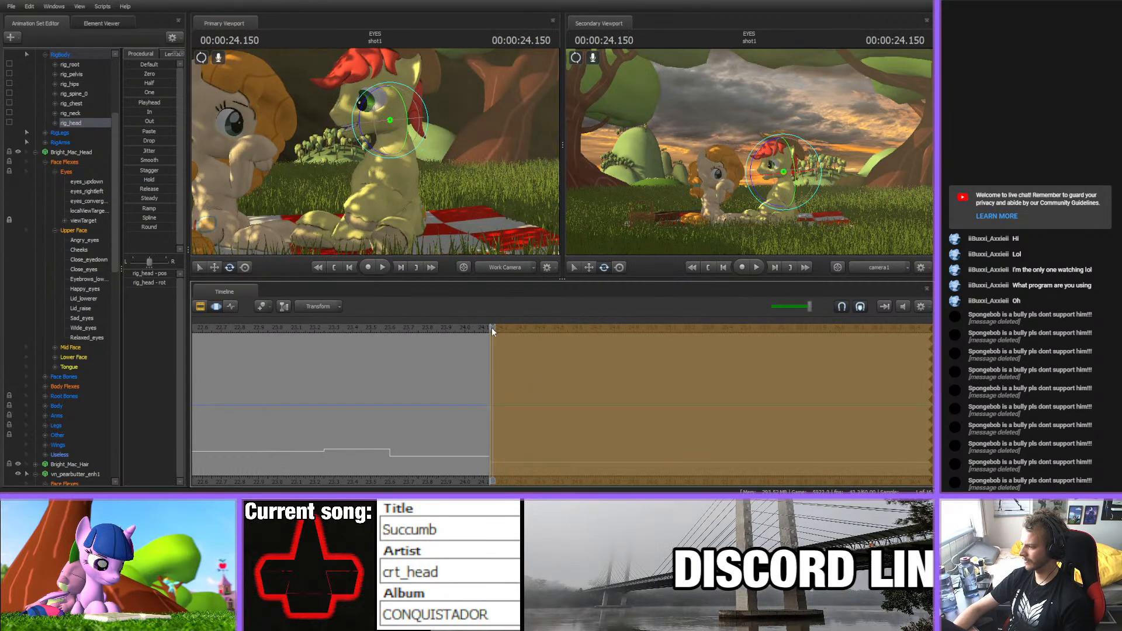
pyautogui.moveTo(362, 104); pyautogui.dragTo(361, 107)
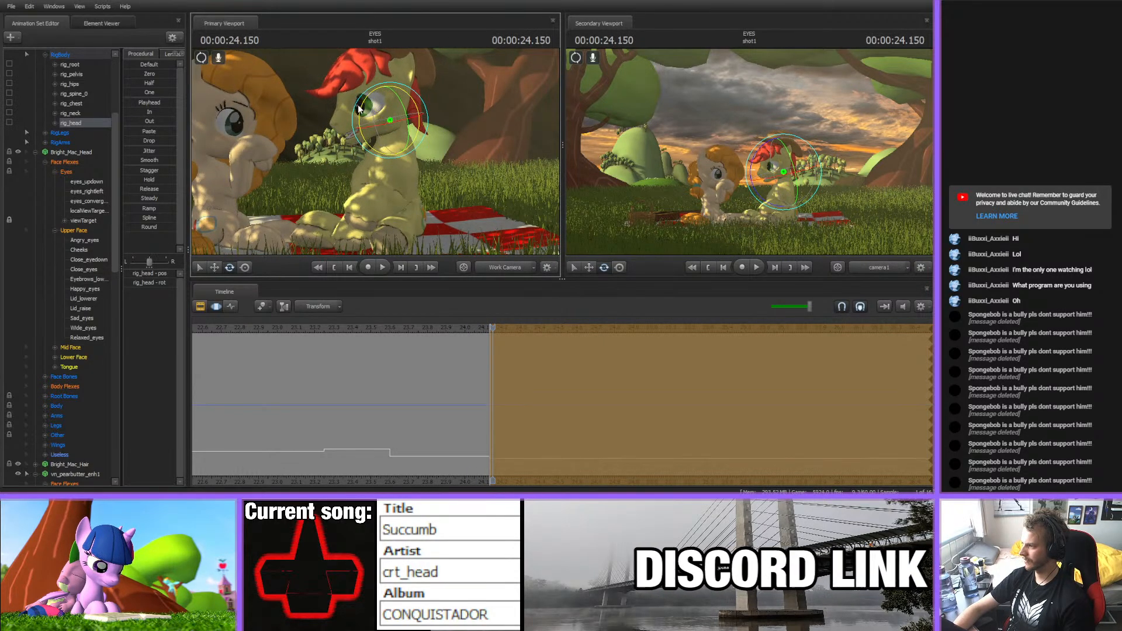
pyautogui.moveTo(475, 332)
pyautogui.mouseDown()
pyautogui.moveTo(464, 332)
pyautogui.moveTo(577, 335)
pyautogui.moveTo(237, 321)
pyautogui.moveTo(482, 320)
pyautogui.moveTo(468, 323)
pyautogui.mouseUp()
pyautogui.press('Escape')
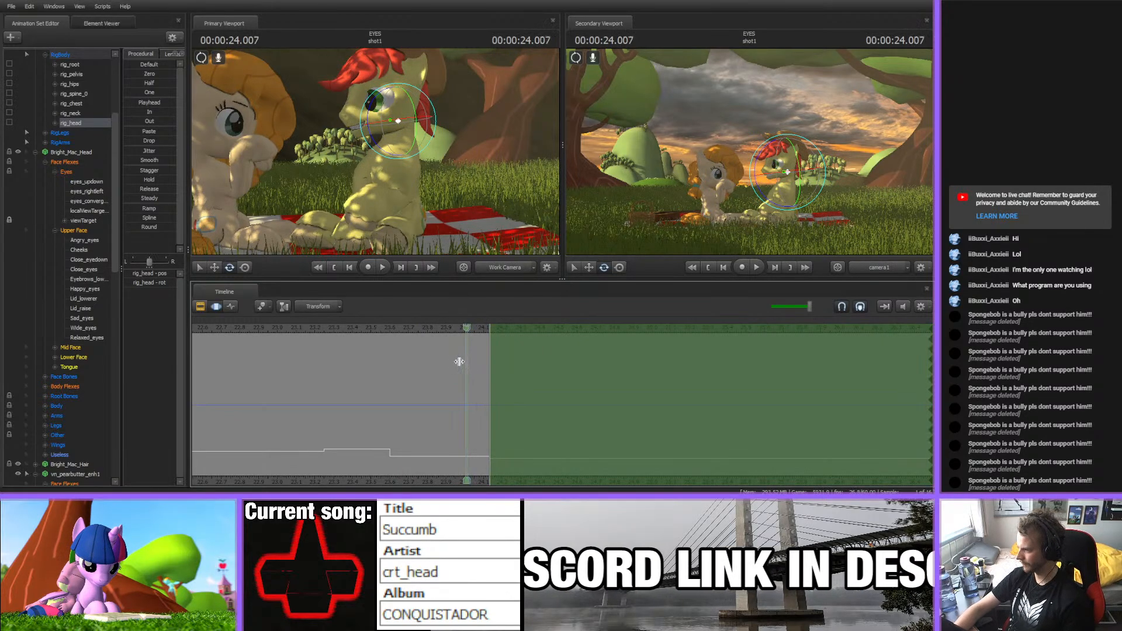
# - Limit the time selection to about 23.95–24.13 seconds and adjust Bright Mac's neck and head as an in-between pose
pyautogui.moveTo(460, 362); pyautogui.dragTo(451, 361)
pyautogui.click(400, 148)
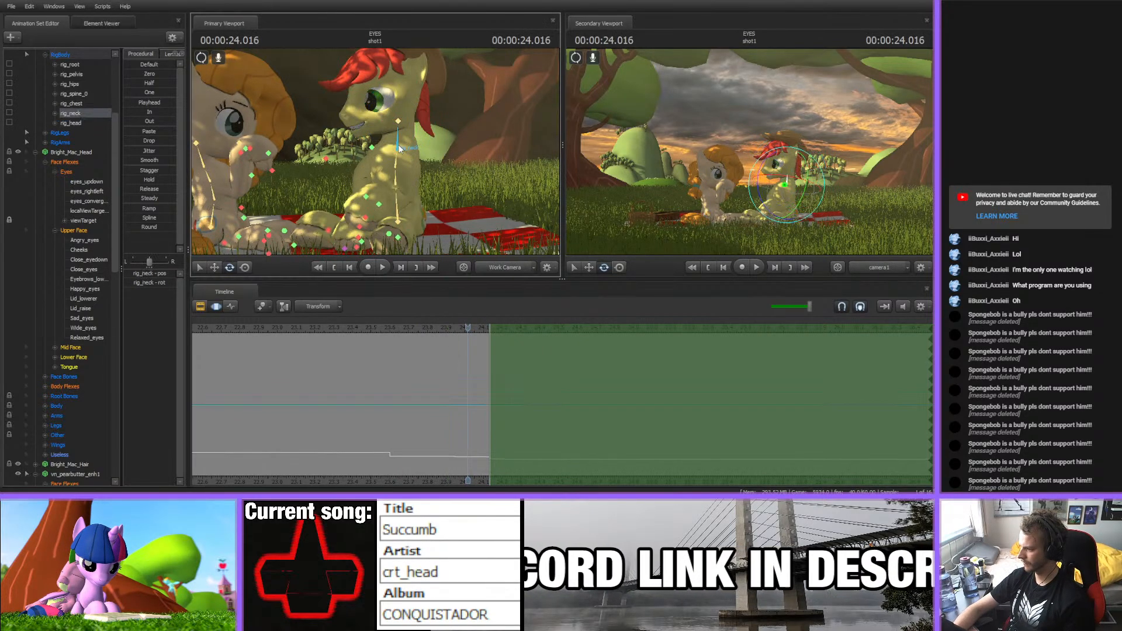
pyautogui.moveTo(463, 437); pyautogui.dragTo(490, 436)
pyautogui.click(393, 123)
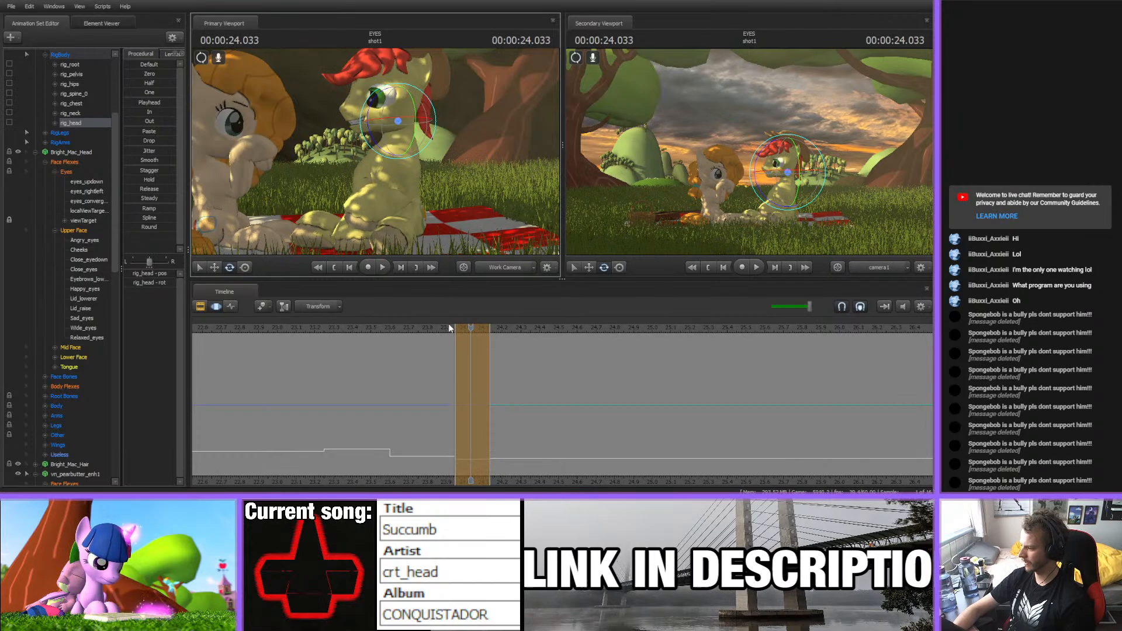
pyautogui.moveTo(432, 326); pyautogui.dragTo(579, 351)
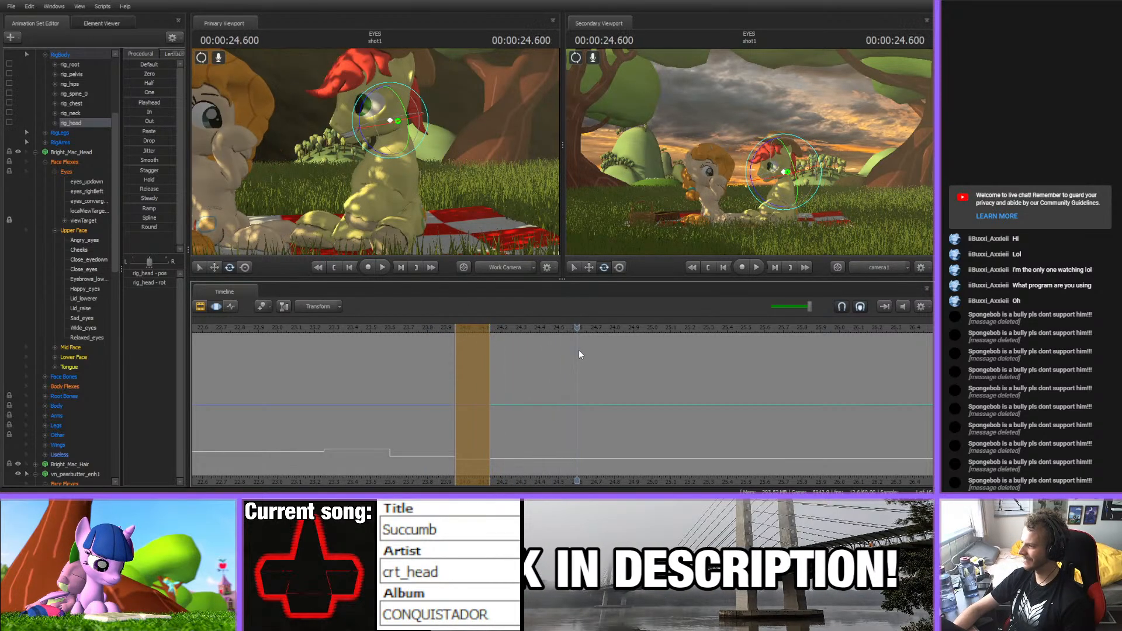
# - Play back the section from about 23 seconds past the new poses to review Bright Mac's motion against the other pony's
pyautogui.press('space')
pyautogui.click(356, 328)
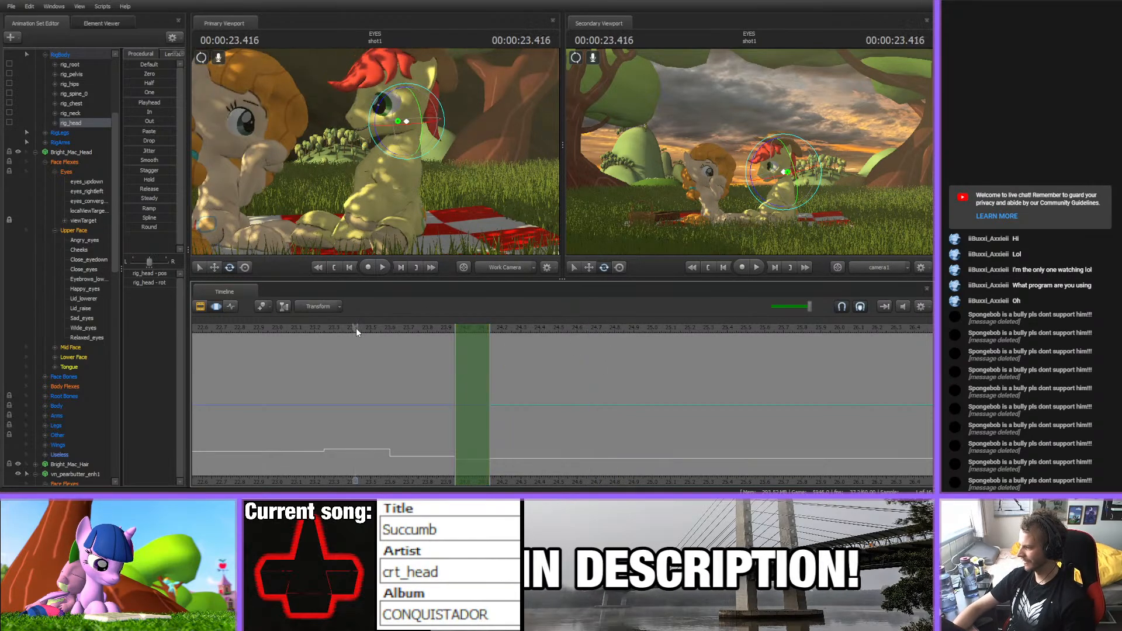
pyautogui.click(290, 326)
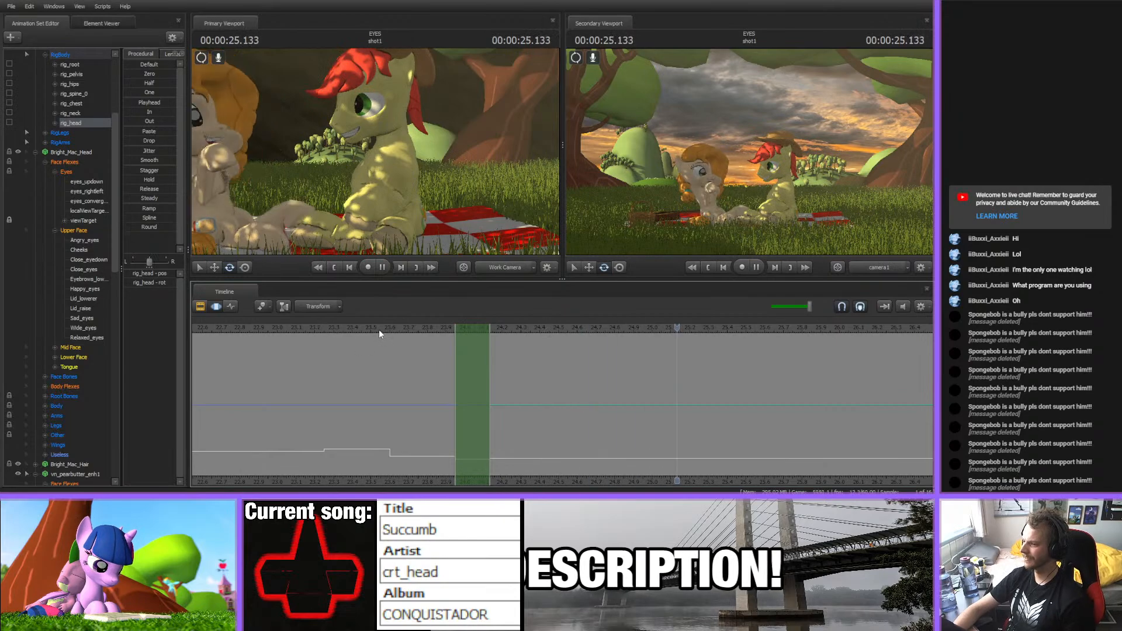
pyautogui.scroll(-3, 459, 421)
pyautogui.moveTo(446, 475); pyautogui.dragTo(355, 406, button='middle')
pyautogui.scroll(-3, 374, 407)
pyautogui.press('space')
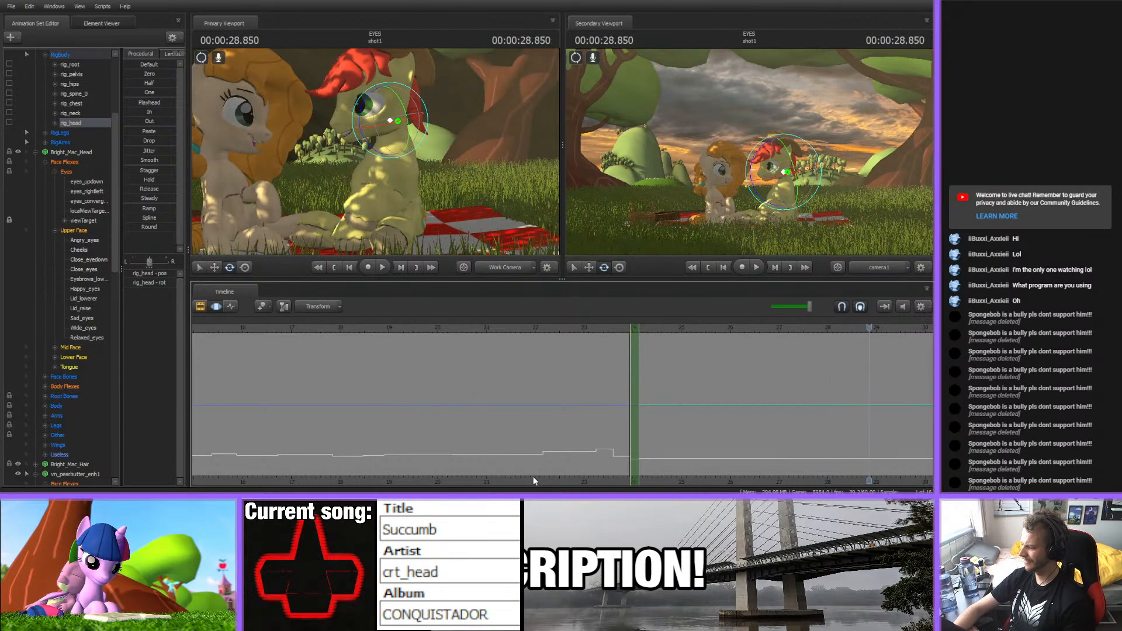
pyautogui.moveTo(534, 476); pyautogui.dragTo(554, 409, button='middle')
pyautogui.scroll(-3, 441, 420)
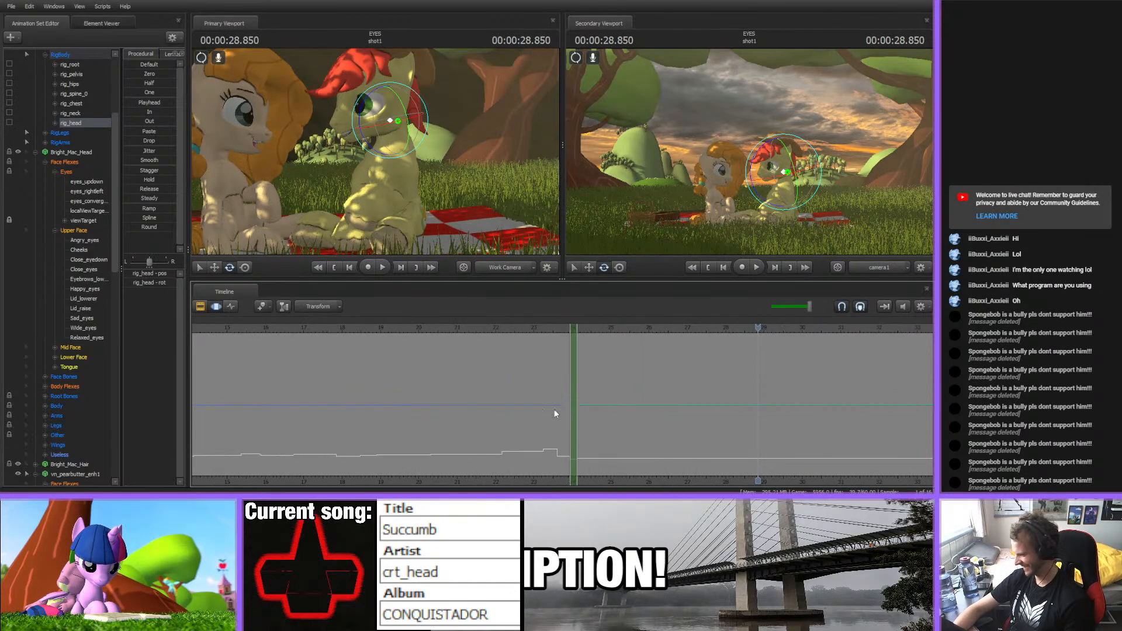
pyautogui.press('space')
pyautogui.scroll(-2, 553, 405)
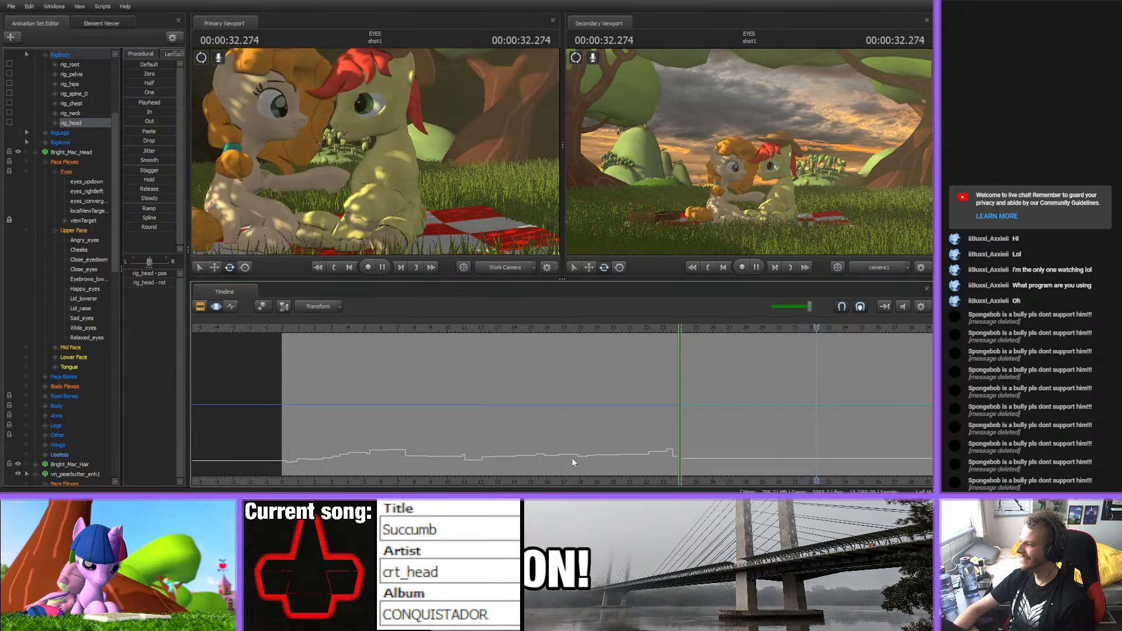
pyautogui.moveTo(562, 474); pyautogui.dragTo(492, 455, button='middle')
pyautogui.press('space')
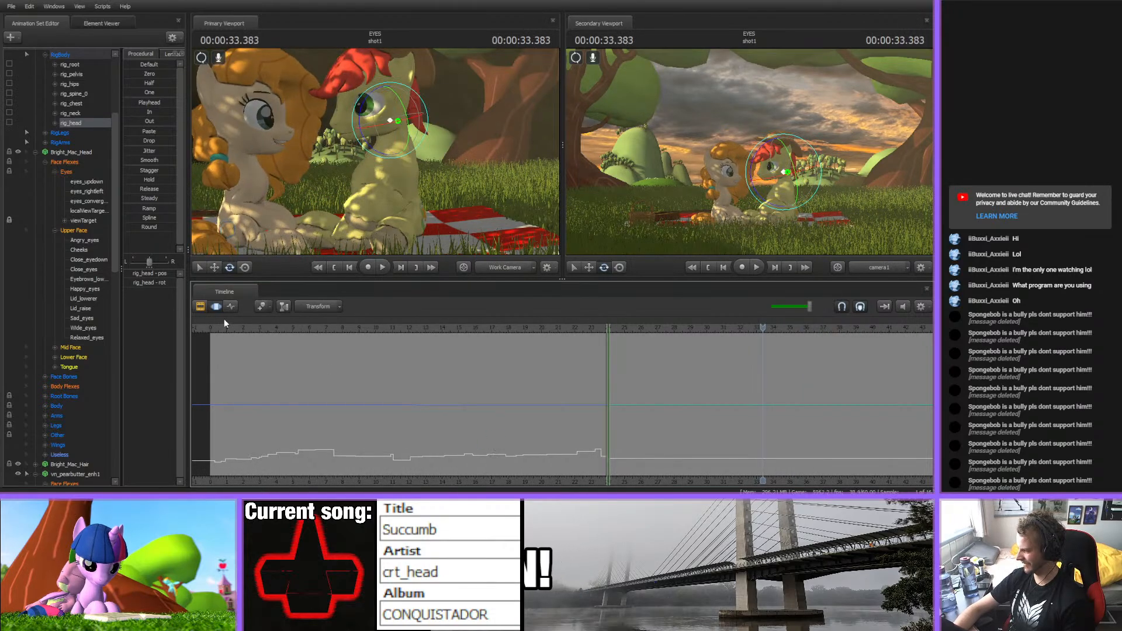
# - Play the shot from its beginning to beyond the newly posed section to check the overall animation
pyautogui.click(211, 328)
pyautogui.press('space')
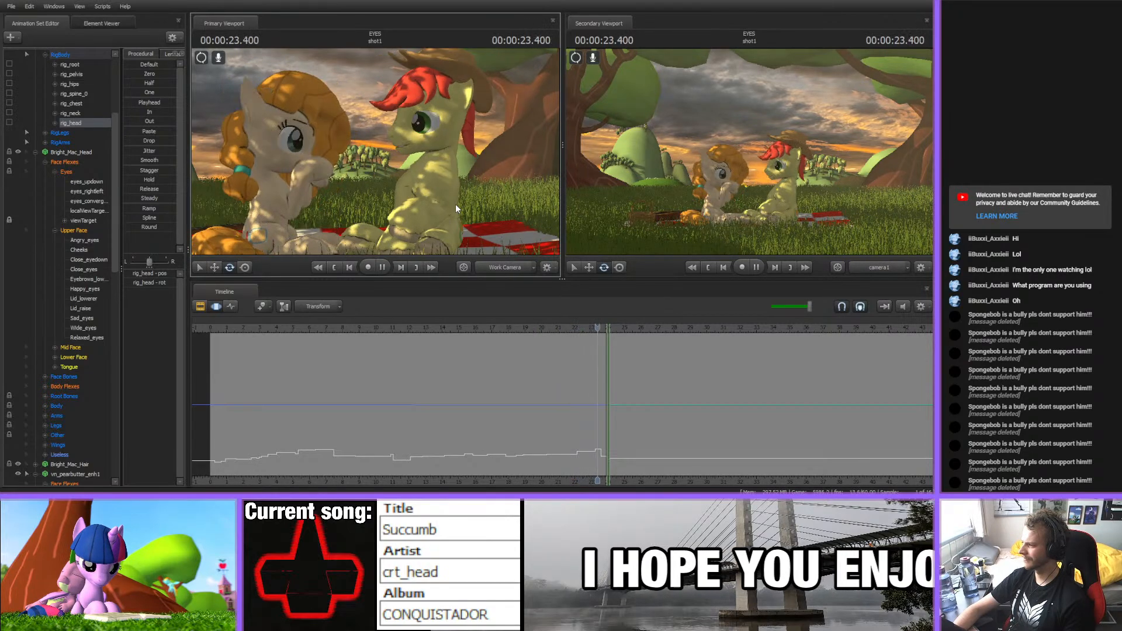
pyautogui.press('space')
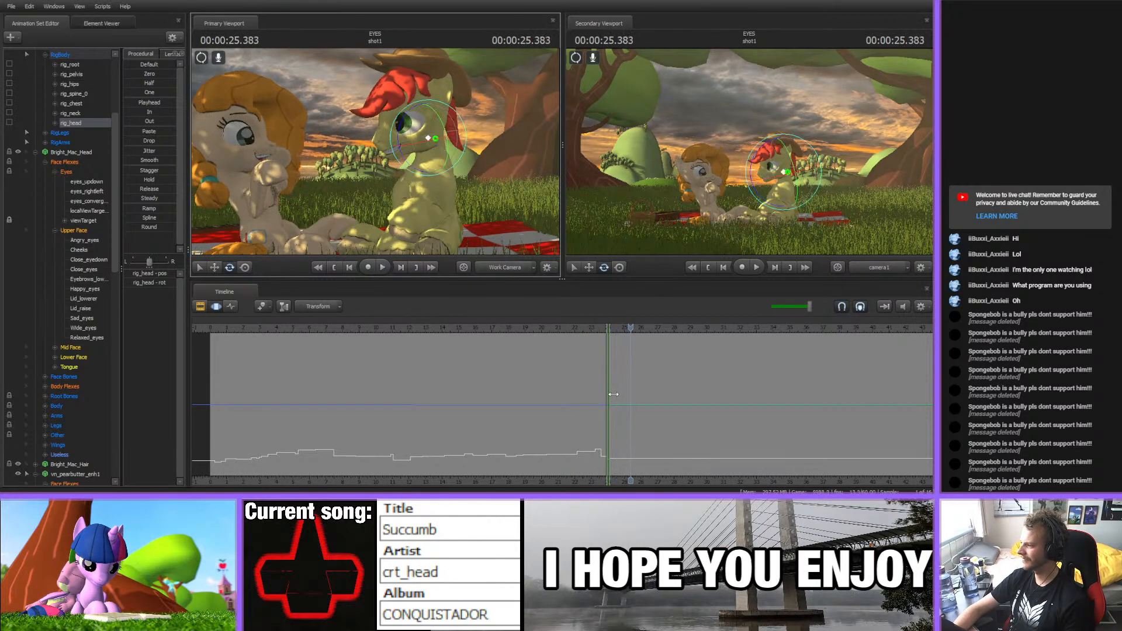
# - Start the time selection at about 24.6 seconds, extend it through the end of the shot, and replay the preceding motion
pyautogui.scroll(5, 607, 438)
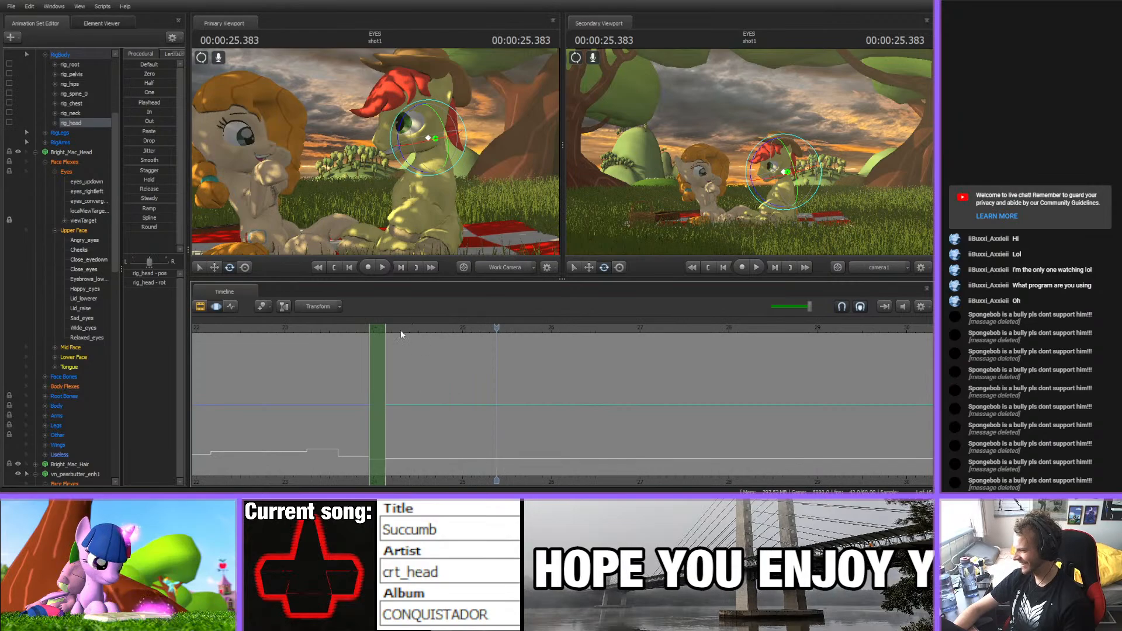
pyautogui.click(420, 352)
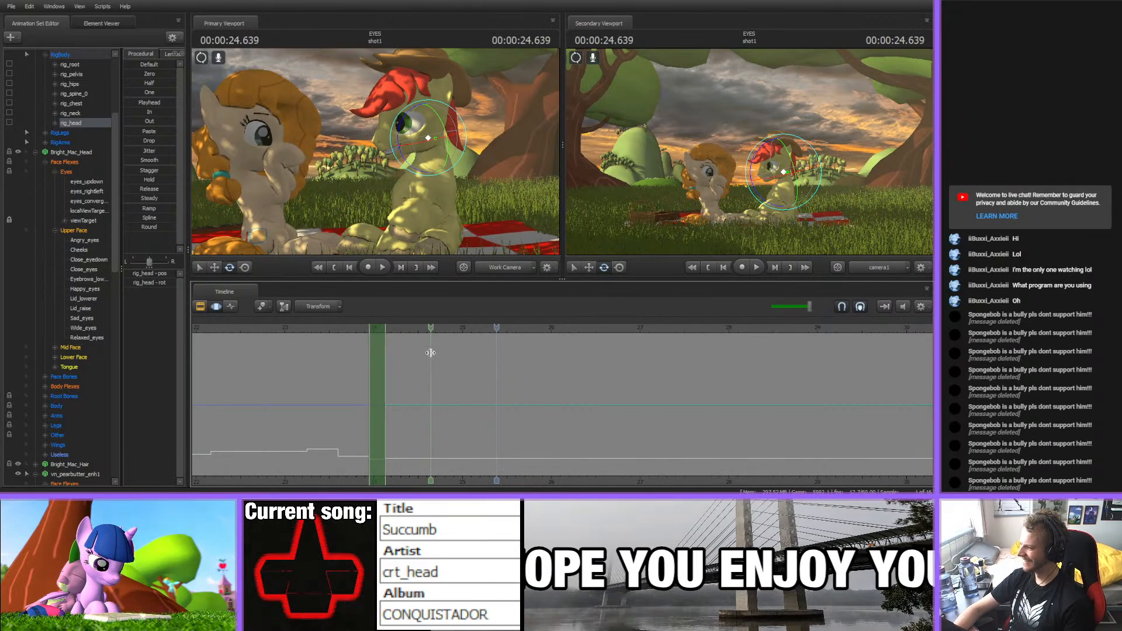
pyautogui.moveTo(429, 352); pyautogui.dragTo(594, 335)
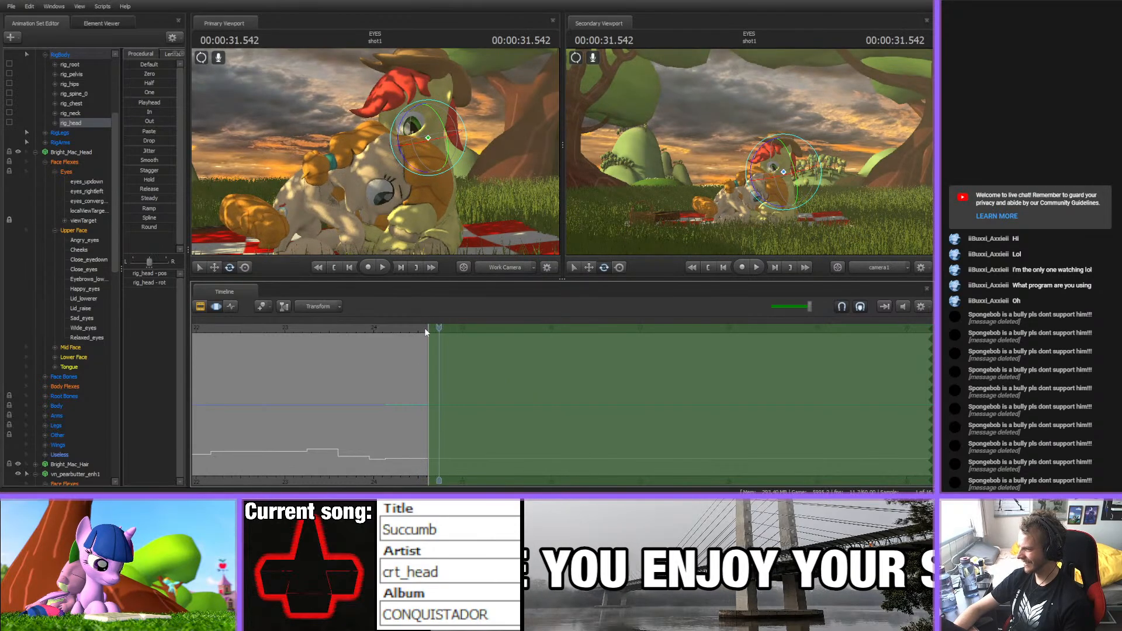
pyautogui.click(369, 329)
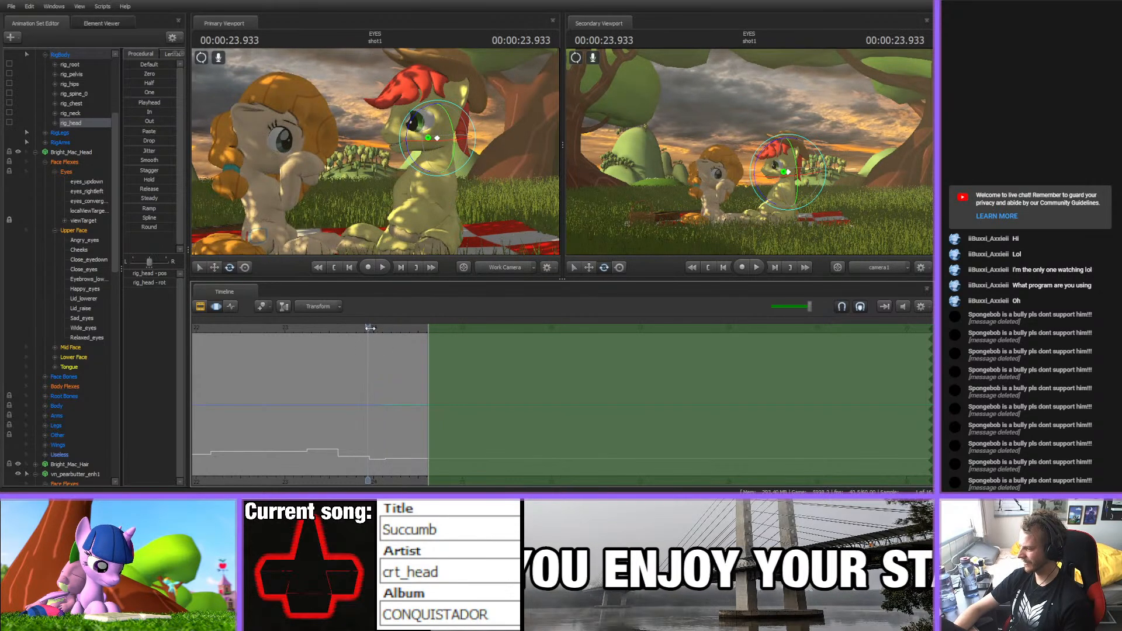
pyautogui.moveTo(369, 330); pyautogui.dragTo(437, 458)
pyautogui.moveTo(412, 479); pyautogui.dragTo(372, 447, button='middle')
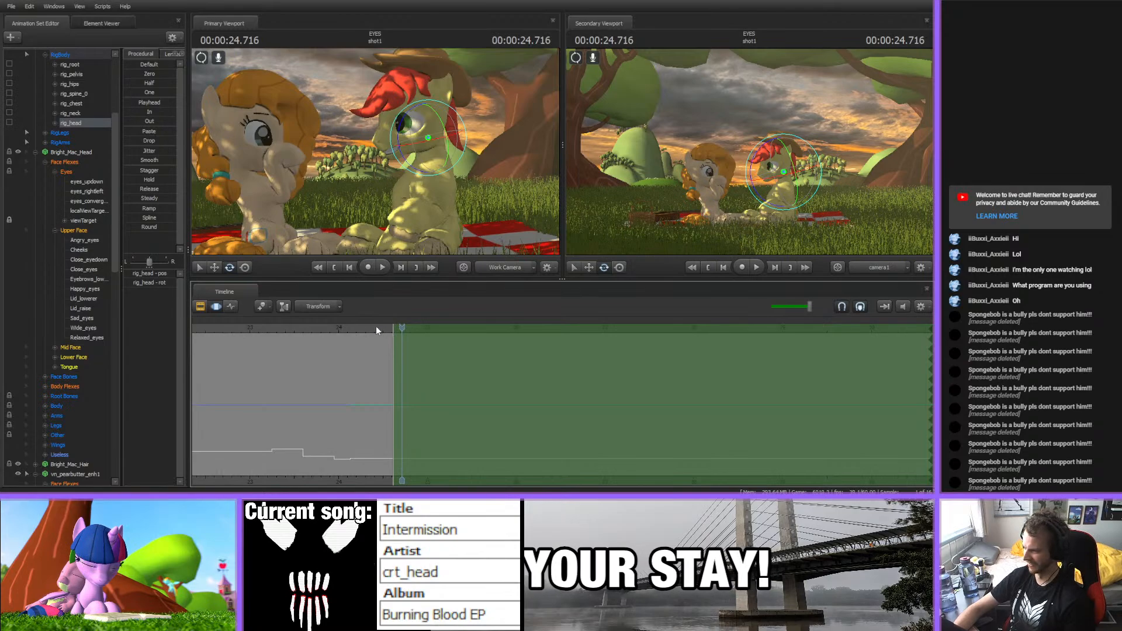
pyautogui.moveTo(377, 327); pyautogui.dragTo(399, 337)
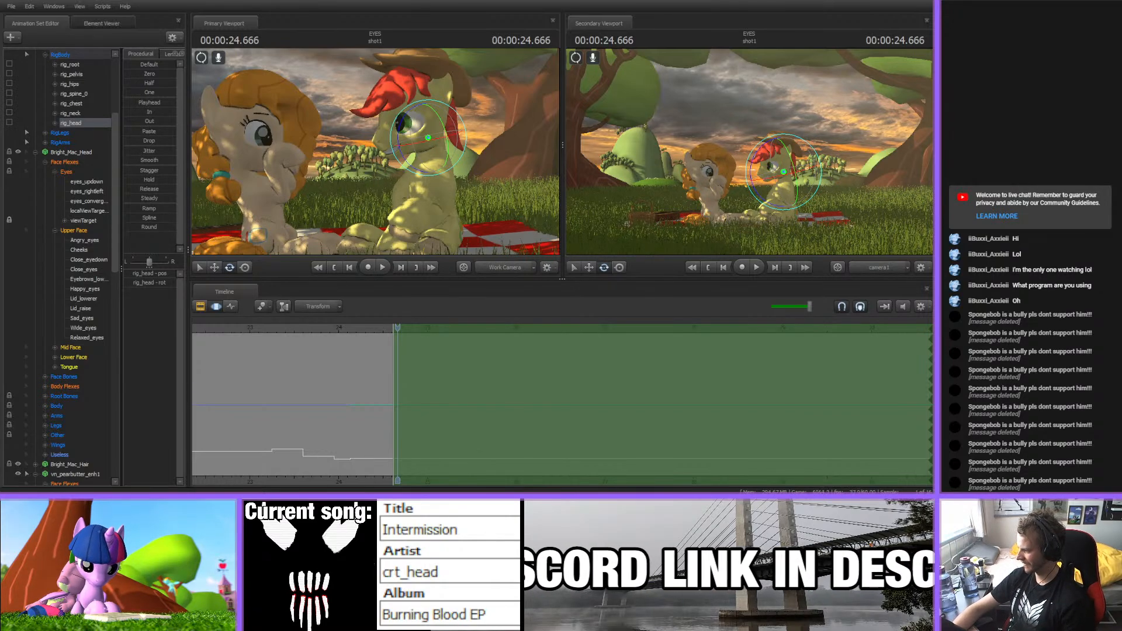
pyautogui.moveTo(345, 330); pyautogui.dragTo(241, 341)
pyautogui.press('space')
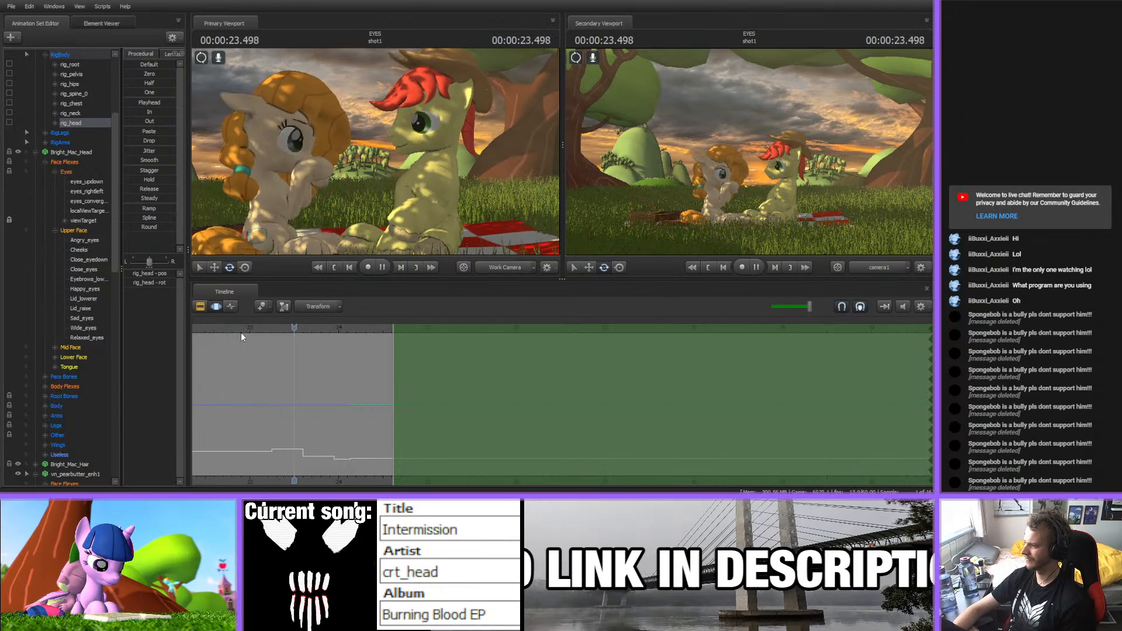
# - Re-pose Bright Mac from pelvis to head at 24.866 seconds within the current time selection and commit the pose
pyautogui.moveTo(430, 330)
pyautogui.mouseDown()
pyautogui.moveTo(310, 329)
pyautogui.moveTo(418, 346)
pyautogui.mouseUp()
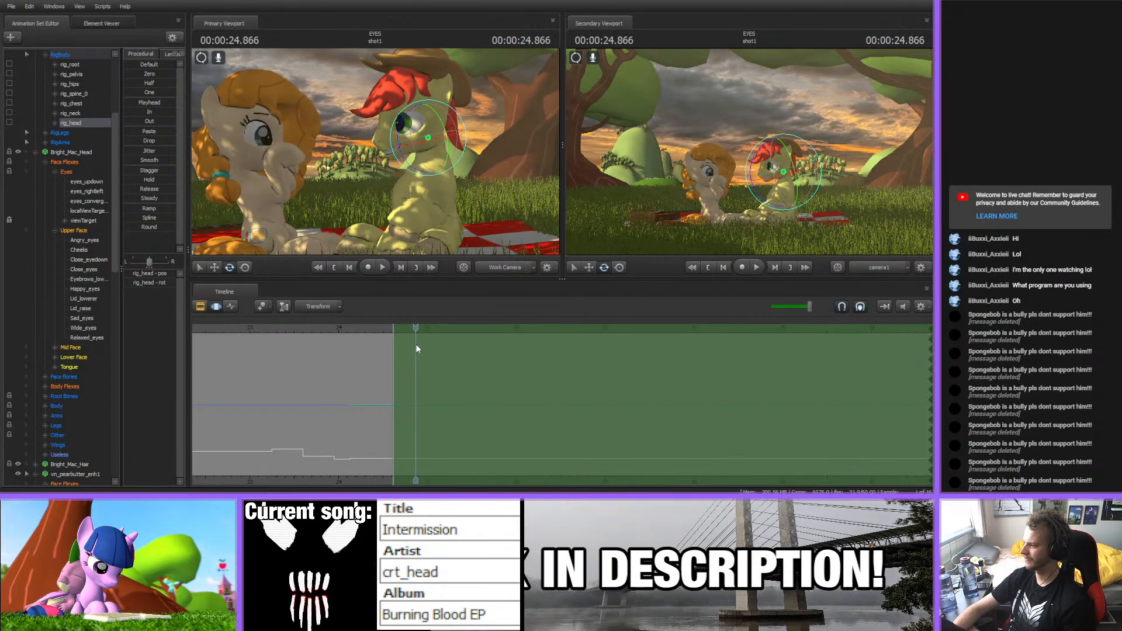
pyautogui.keyDown('alt'); pyautogui.moveTo(403, 161); pyautogui.dragTo(376, 153); pyautogui.keyUp('alt')
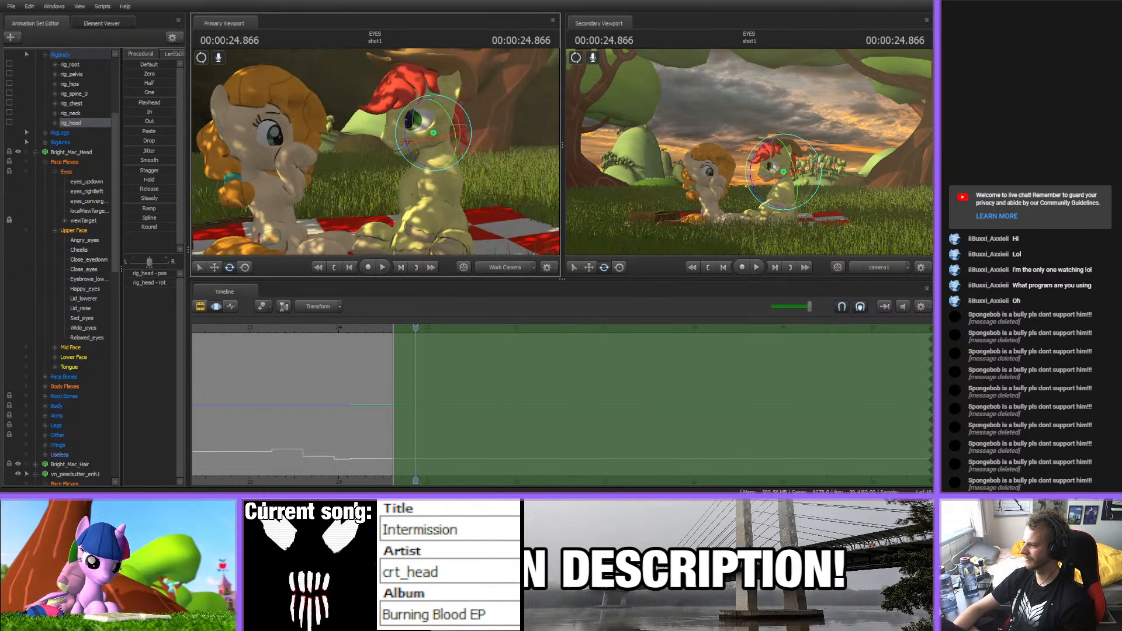
pyautogui.keyDown('ctrl'); pyautogui.click(442, 201); pyautogui.keyUp('ctrl')
pyautogui.moveTo(435, 197); pyautogui.dragTo(408, 124)
pyautogui.keyDown('ctrl'); pyautogui.click(436, 198); pyautogui.keyUp('ctrl')
pyautogui.keyDown('ctrl'); pyautogui.click(434, 173); pyautogui.keyUp('ctrl')
pyautogui.keyDown('ctrl'); pyautogui.click(437, 151); pyautogui.keyUp('ctrl')
pyautogui.keyDown('ctrl'); pyautogui.click(428, 136); pyautogui.keyUp('ctrl')
pyautogui.moveTo(416, 328); pyautogui.dragTo(501, 329)
pyautogui.press('Escape')
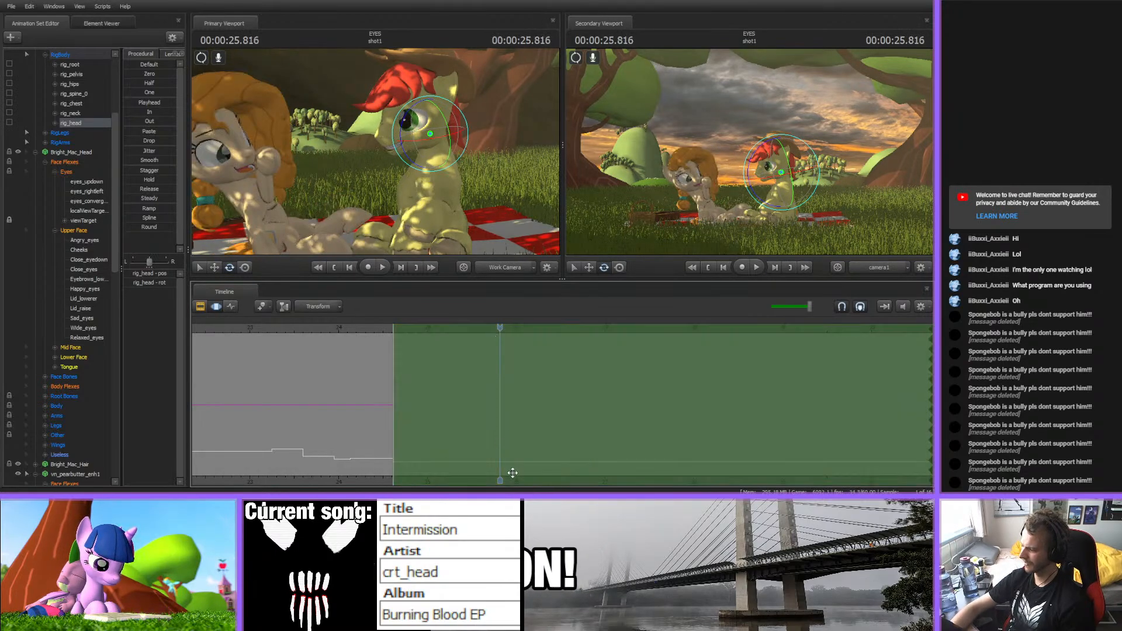
# - Start the time selection at 25.5 seconds, running through the shot's end, and re-pose Bright Mac from pelvis to head
pyautogui.moveTo(469, 462); pyautogui.dragTo(430, 456, button='middle')
pyautogui.moveTo(356, 374); pyautogui.dragTo(431, 371)
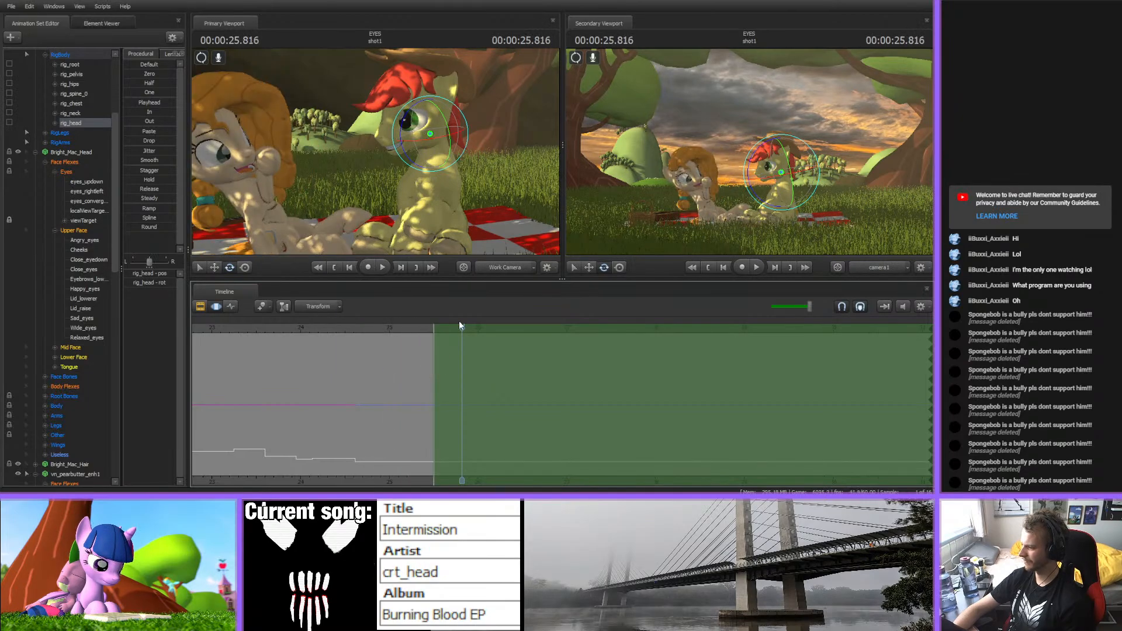
pyautogui.moveTo(462, 327); pyautogui.dragTo(433, 330)
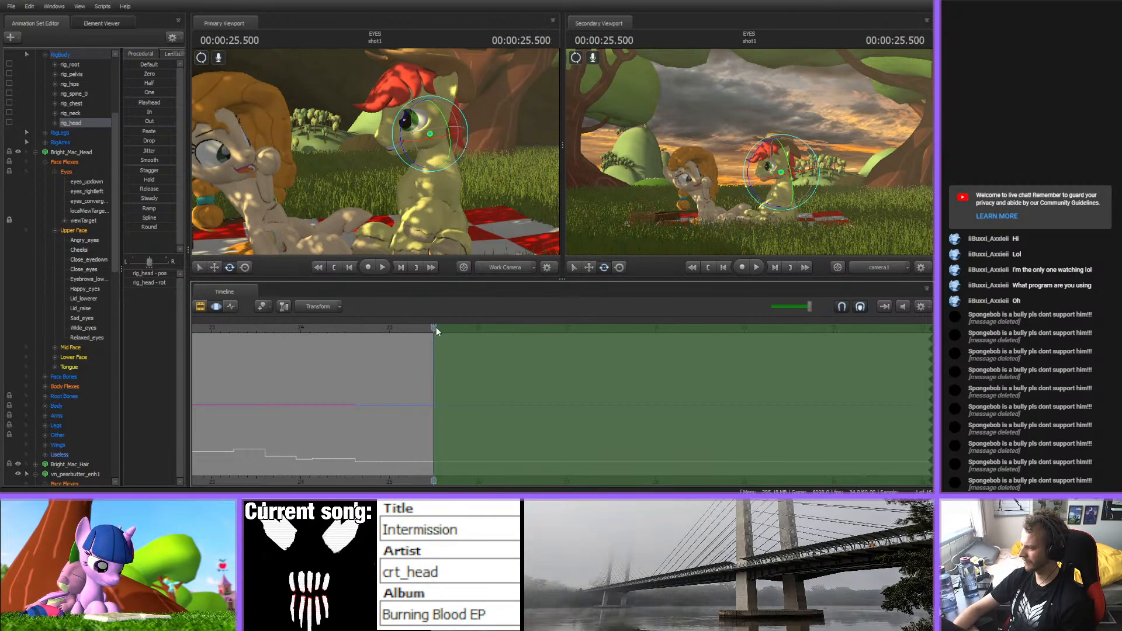
pyautogui.moveTo(387, 170); pyautogui.dragTo(419, 118)
pyautogui.click(404, 170)
pyautogui.keyDown('ctrl'); pyautogui.click(411, 161); pyautogui.keyUp('ctrl')
pyautogui.keyDown('ctrl'); pyautogui.click(411, 145); pyautogui.keyUp('ctrl')
pyautogui.keyDown('ctrl'); pyautogui.click(411, 130); pyautogui.keyUp('ctrl')
pyautogui.keyDown('ctrl'); pyautogui.click(414, 103); pyautogui.keyUp('ctrl')
pyautogui.moveTo(398, 71); pyautogui.dragTo(394, 74)
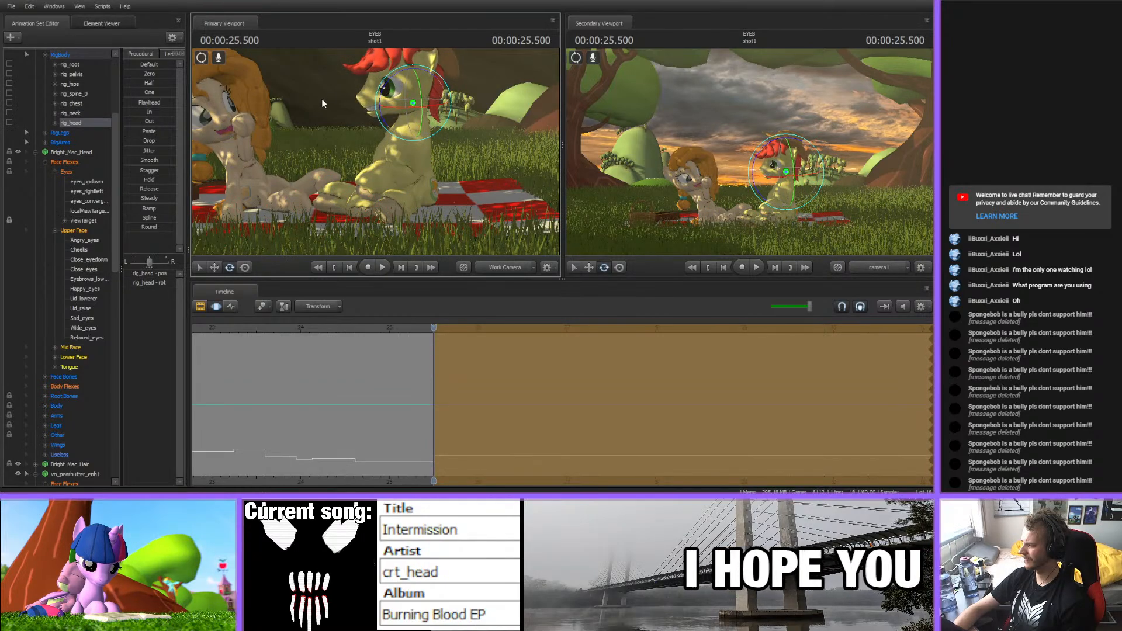
# - Play back the section from about 23 seconds past 25.5 seconds to review the new pose in motion
pyautogui.moveTo(324, 103); pyautogui.dragTo(362, 106)
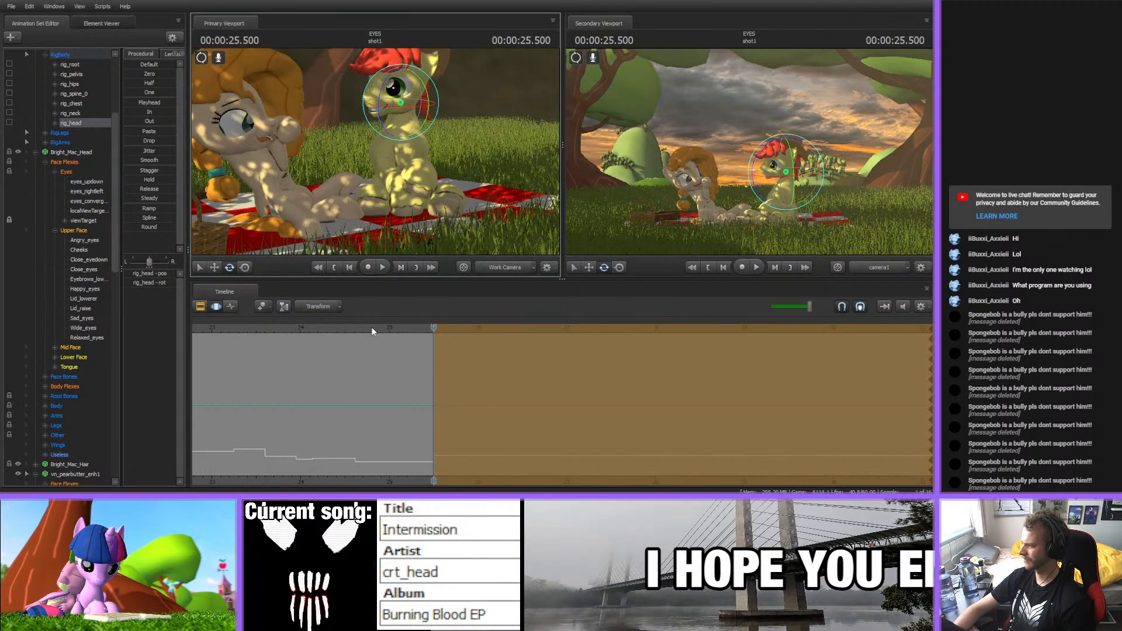
pyautogui.moveTo(372, 330); pyautogui.dragTo(198, 339)
pyautogui.press('space')
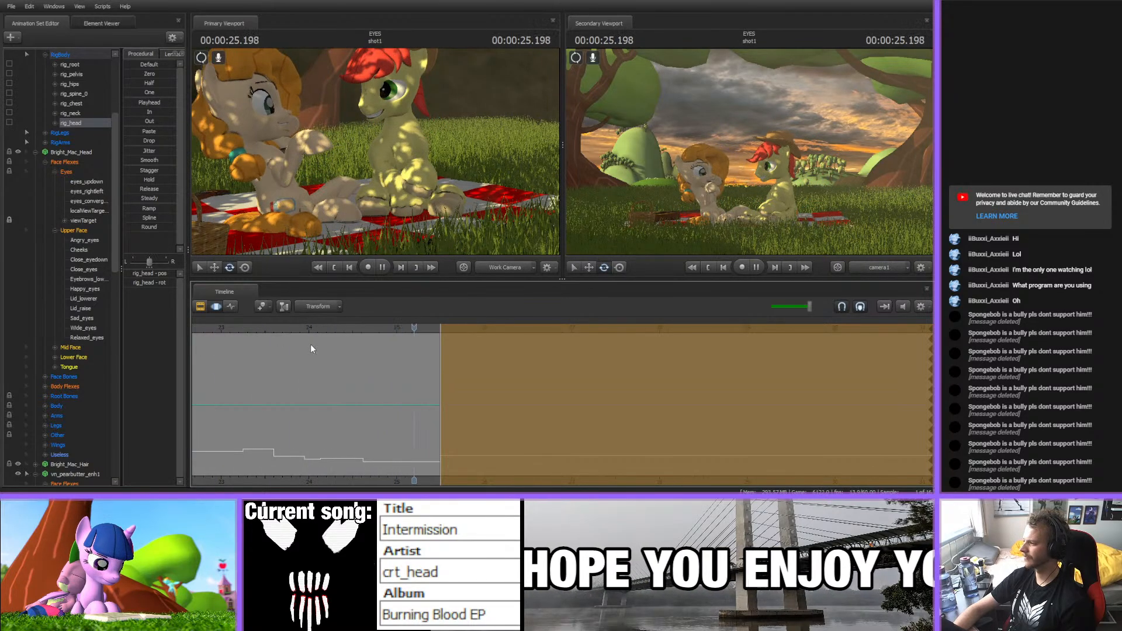
pyautogui.press('space')
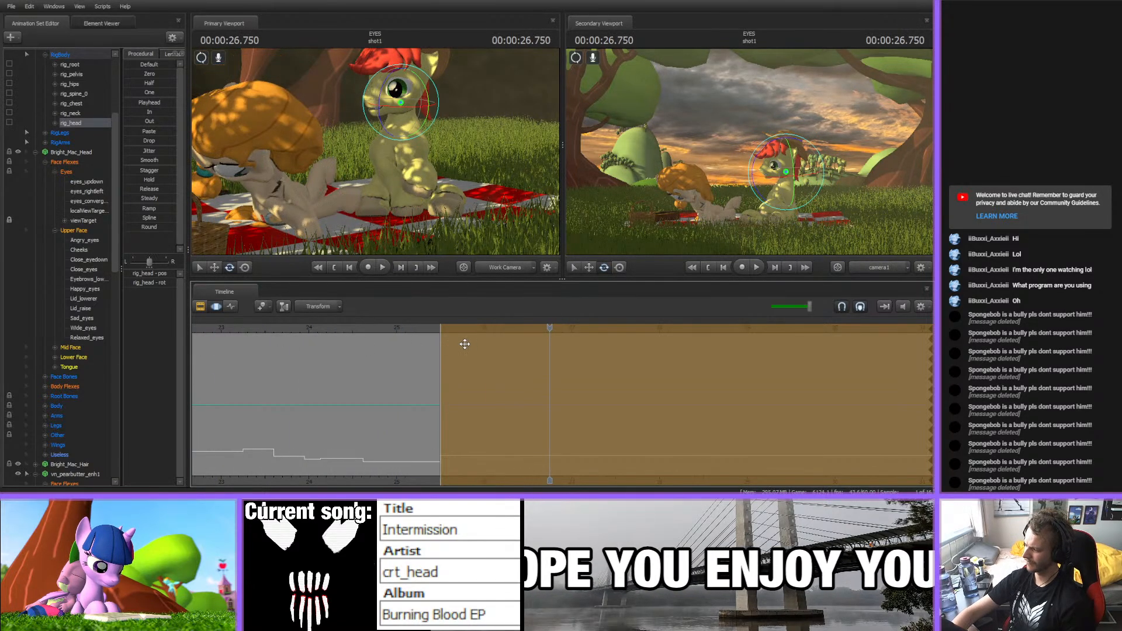
# - Start the time selection at about 26.2 seconds and re-pose Bright Mac's body, neck and head
pyautogui.moveTo(547, 336); pyautogui.dragTo(507, 327)
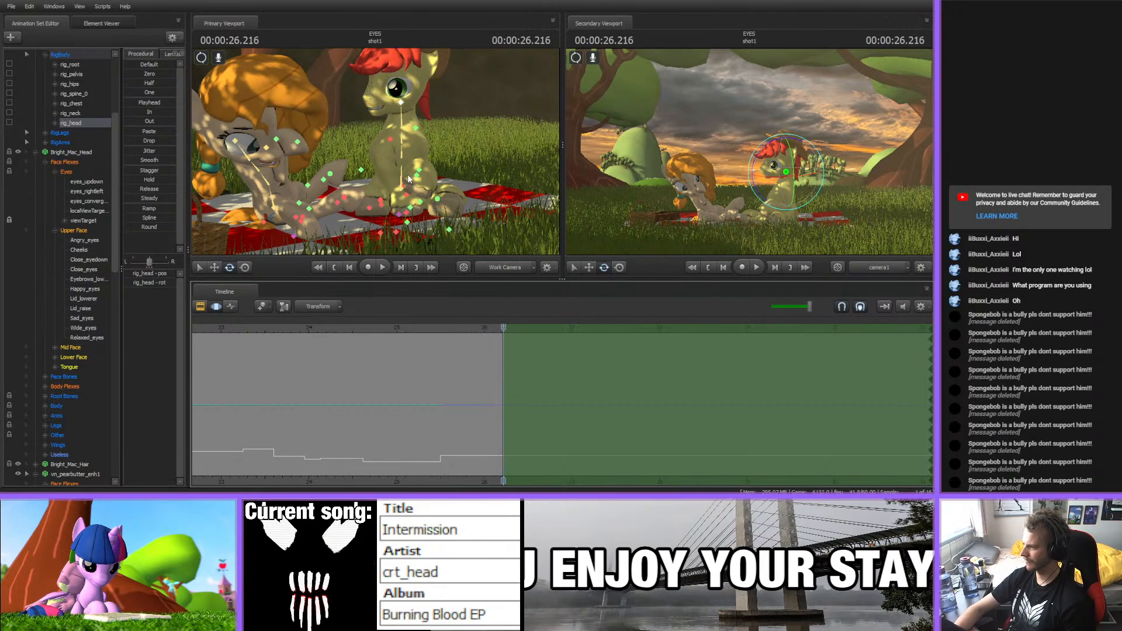
pyautogui.click(401, 177)
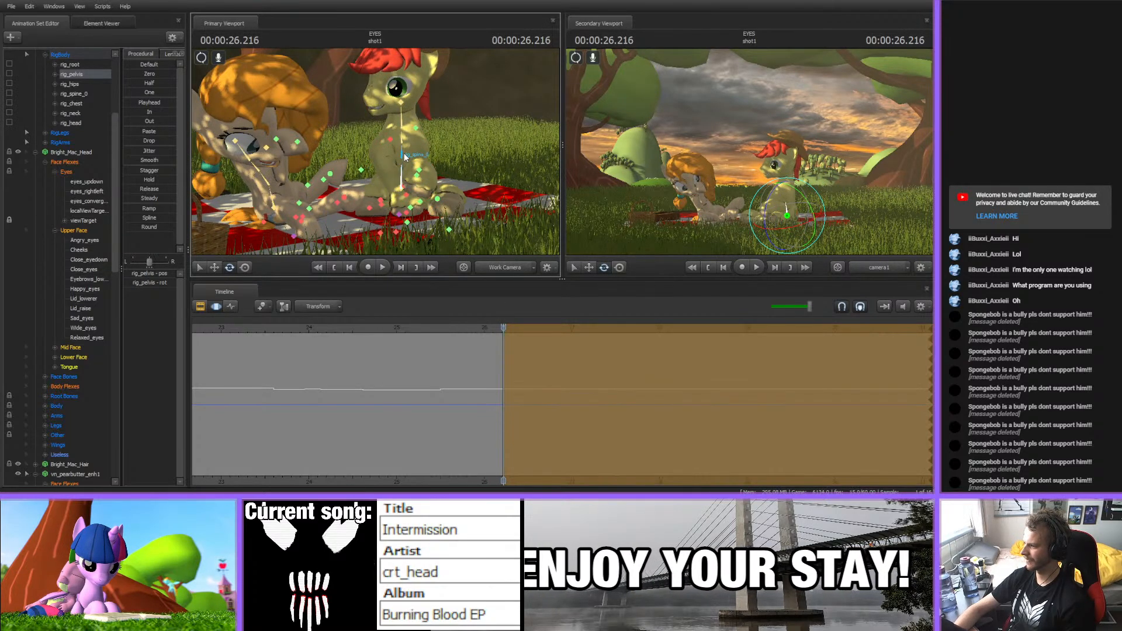
pyautogui.click(413, 127)
pyautogui.click(414, 130)
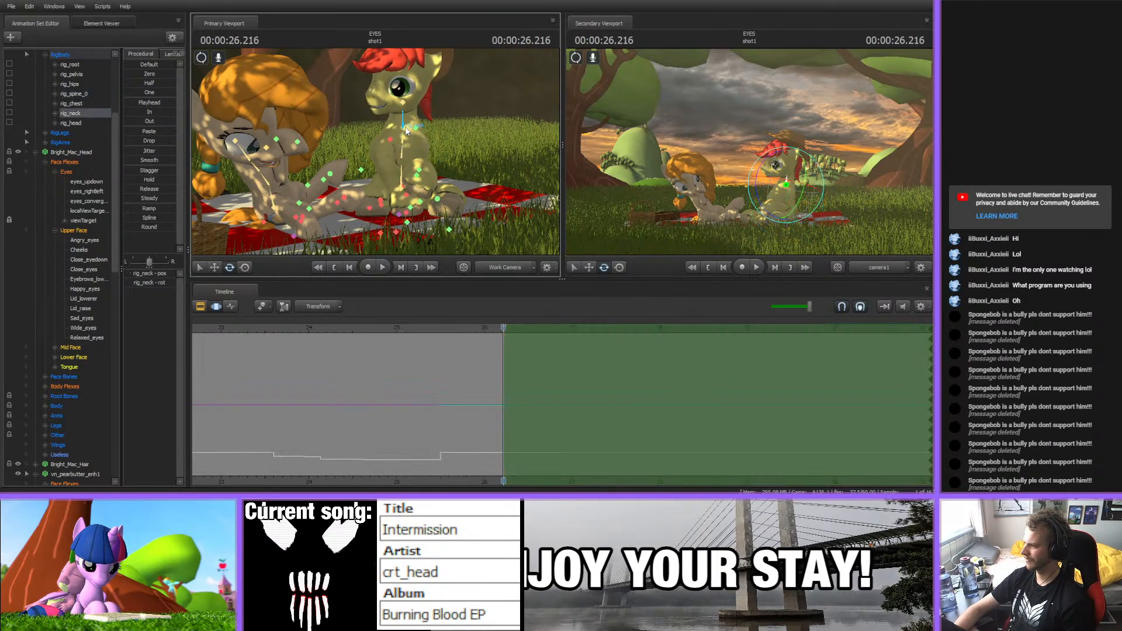
pyautogui.moveTo(426, 124); pyautogui.dragTo(405, 109)
pyautogui.keyDown('ctrl'); pyautogui.click(411, 126); pyautogui.keyUp('ctrl')
pyautogui.keyDown('ctrl'); pyautogui.click(404, 104); pyautogui.keyUp('ctrl')
pyautogui.moveTo(503, 329)
pyautogui.mouseDown()
pyautogui.moveTo(461, 329)
pyautogui.moveTo(541, 333)
pyautogui.moveTo(506, 341)
pyautogui.mouseUp()
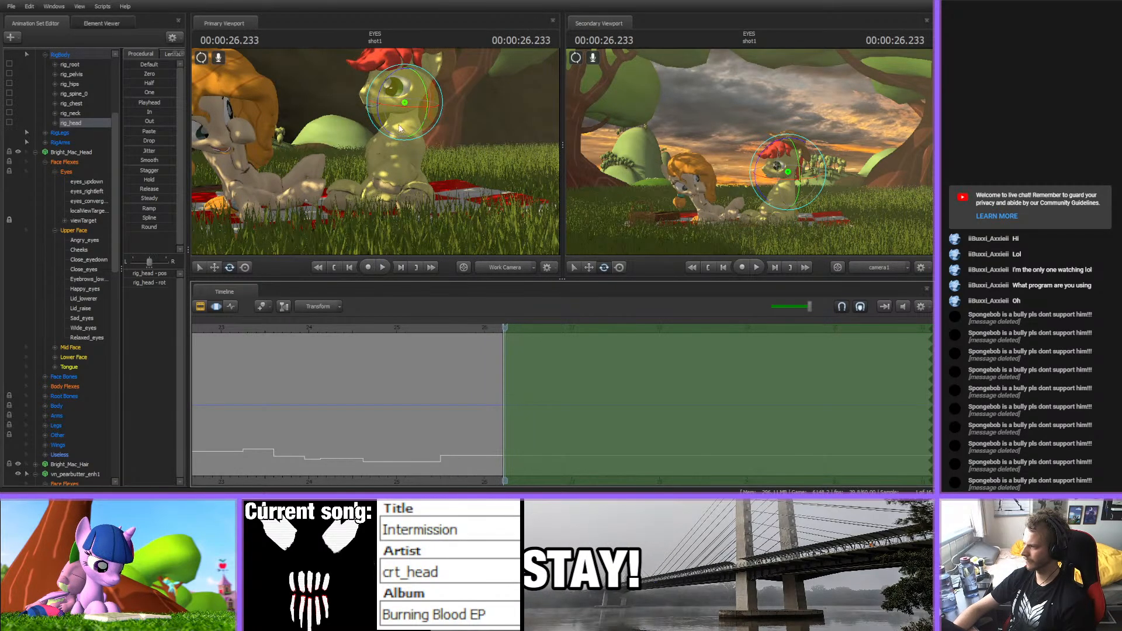
pyautogui.moveTo(426, 99); pyautogui.dragTo(390, 107)
pyautogui.moveTo(434, 230); pyautogui.dragTo(433, 229)
# - Scrub ahead and replay the preceding section to about 29 seconds to check the latest body and head pose
pyautogui.moveTo(508, 332); pyautogui.dragTo(786, 358)
pyautogui.moveTo(816, 360); pyautogui.dragTo(269, 377)
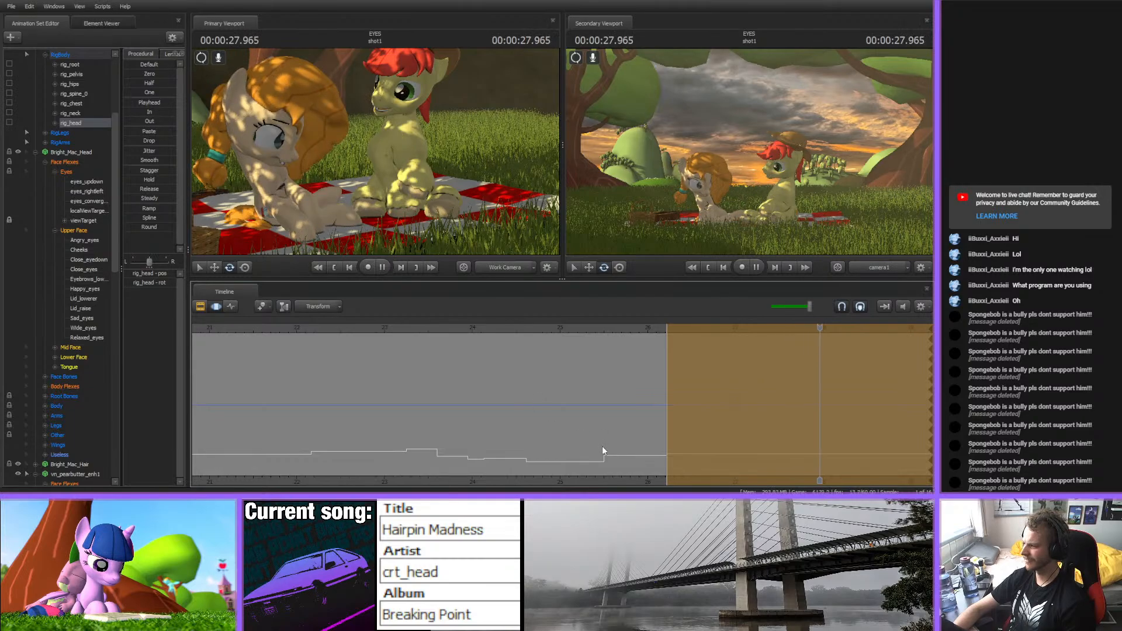
pyautogui.scroll(-2, 417, 422)
pyautogui.press('space')
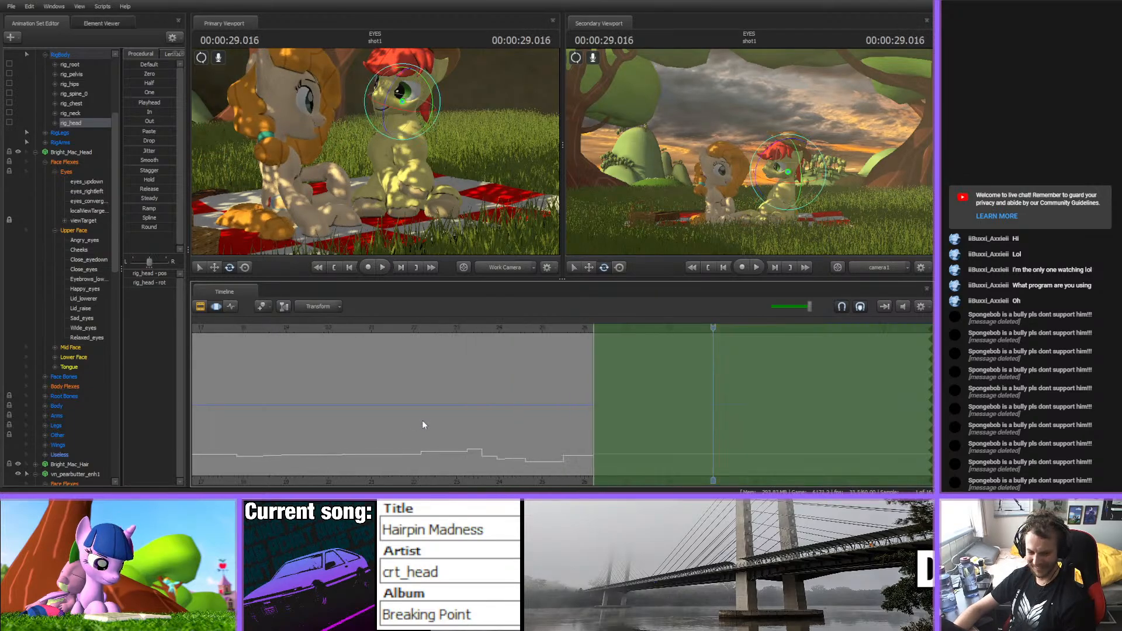
# - Play the shot from its beginning to past 33 seconds to check the whole animation
pyautogui.scroll(-4, 456, 429)
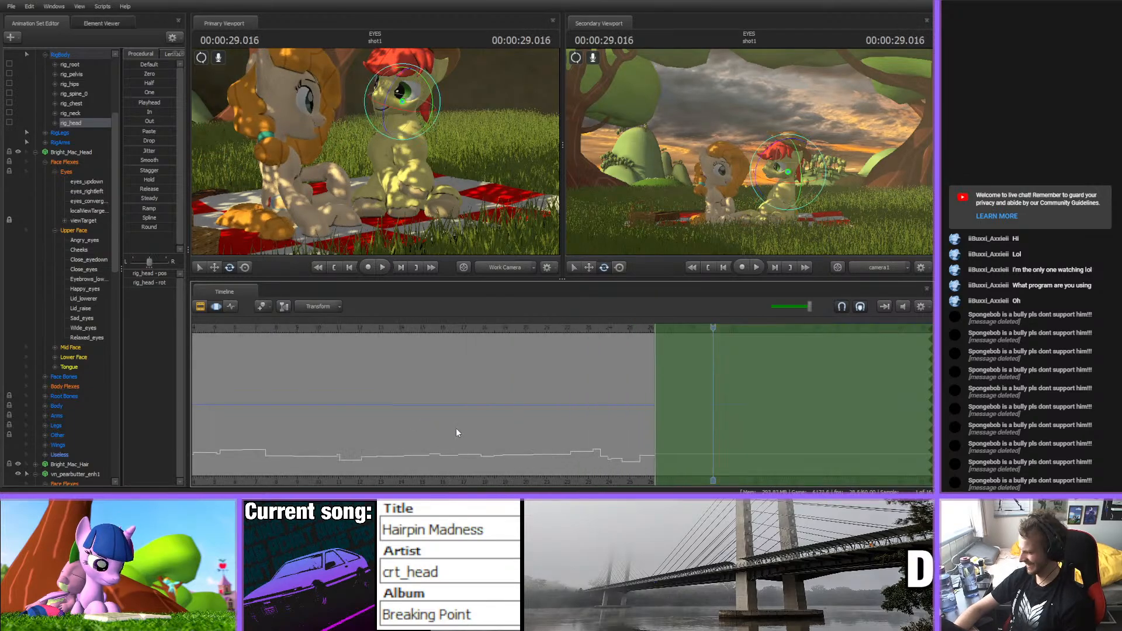
pyautogui.click(252, 328)
pyautogui.press('space')
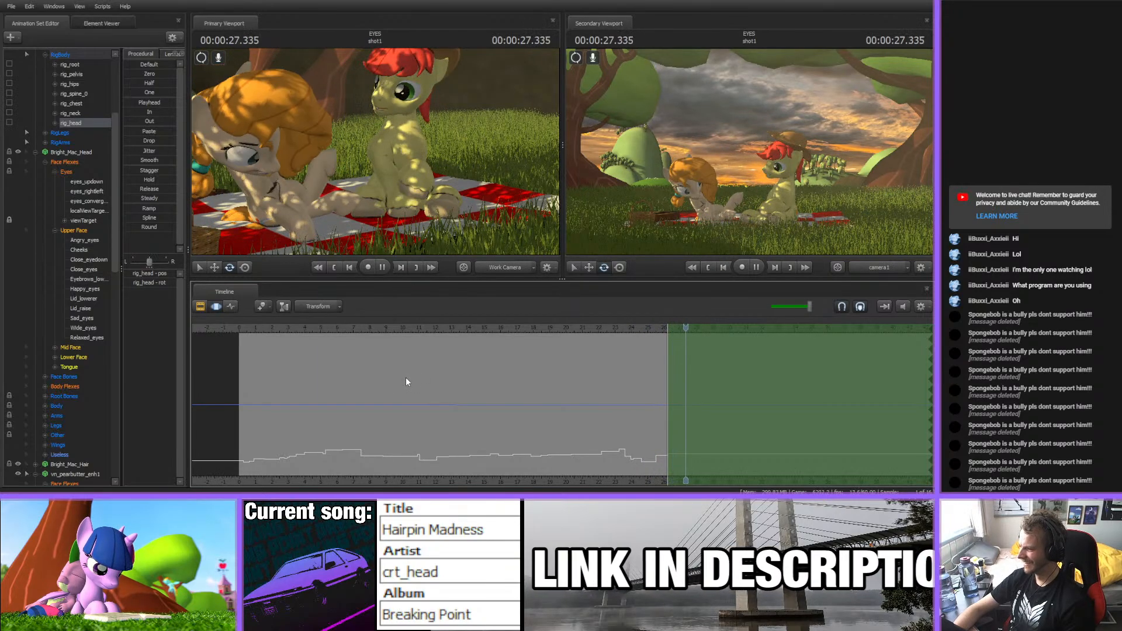
pyautogui.scroll(4, 606, 415)
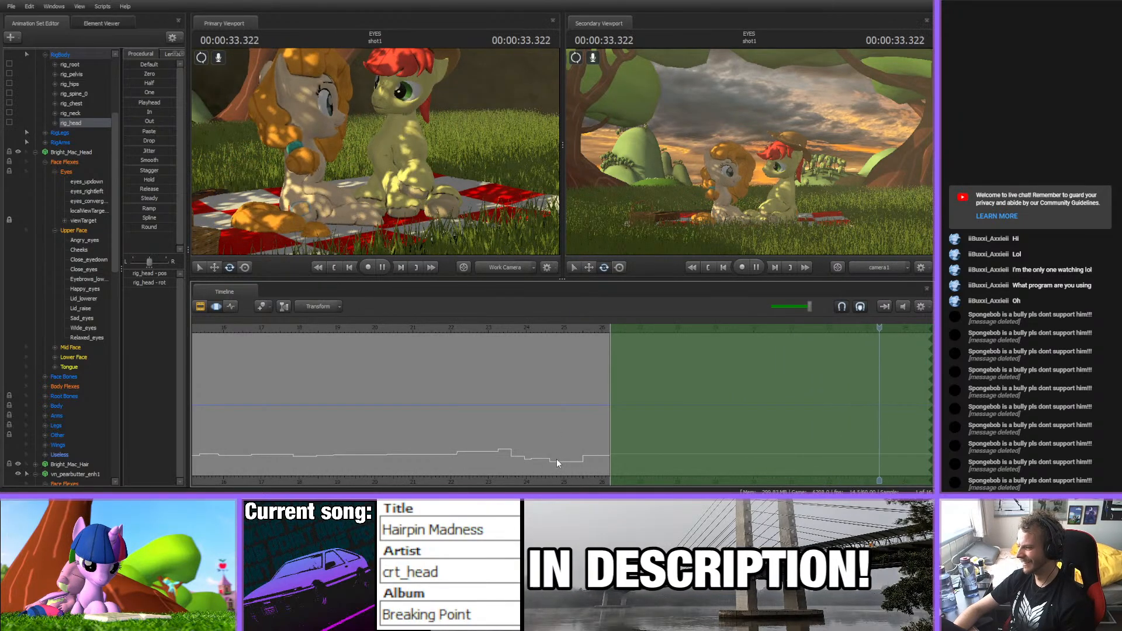
pyautogui.press('space')
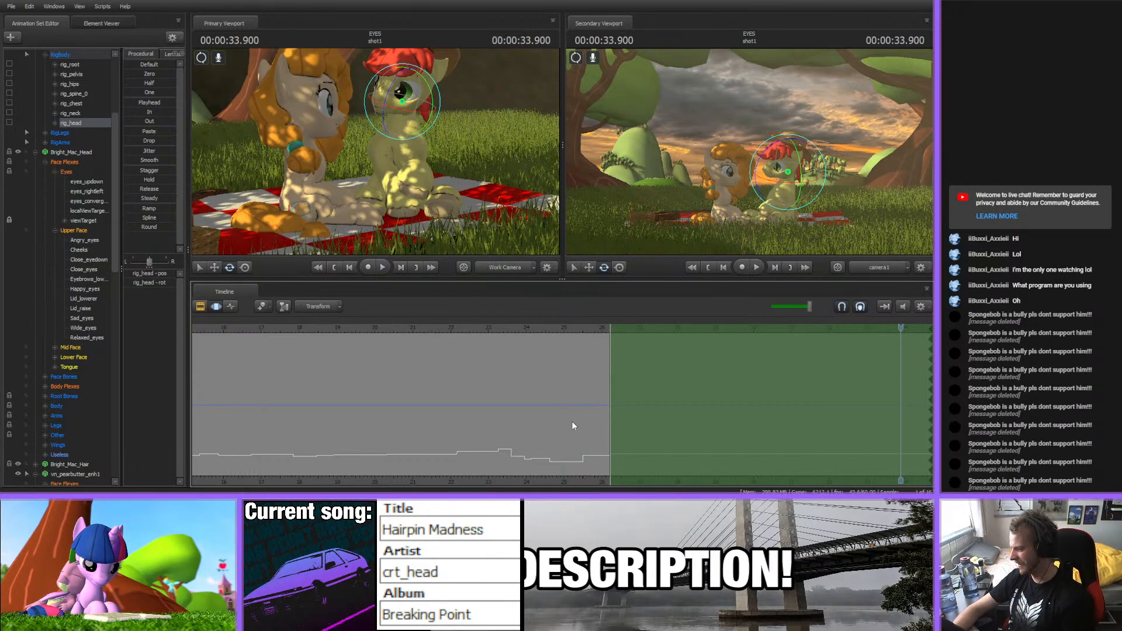
# - Replay the shot from 23.116 seconds to compare Bright Mac's poses with the other pony's motion
pyautogui.click(493, 329)
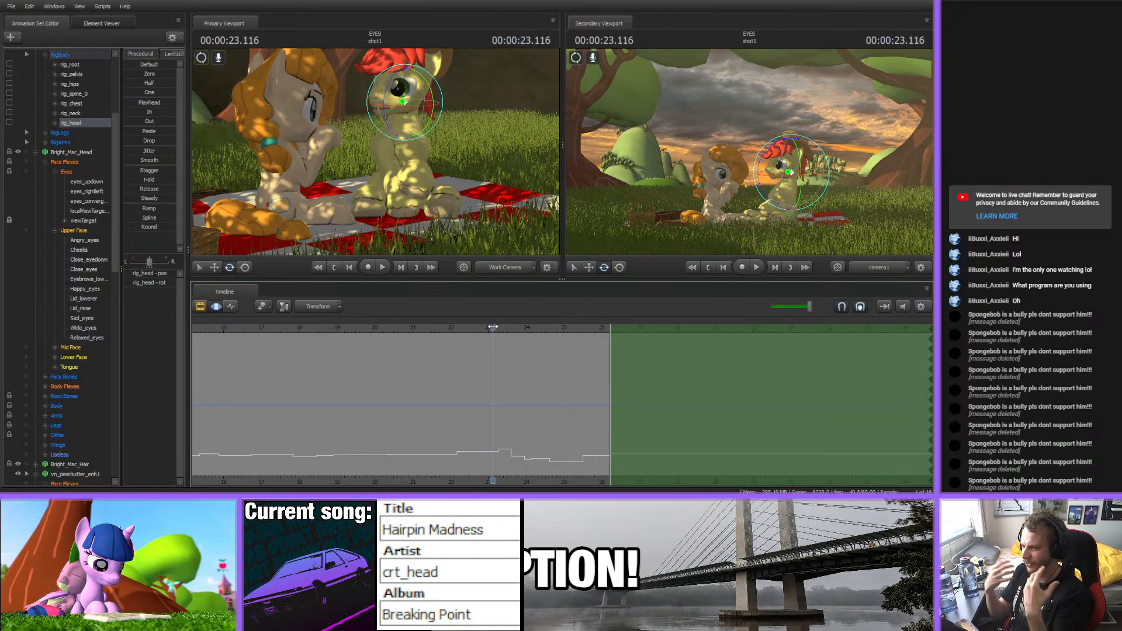
pyautogui.press('space')
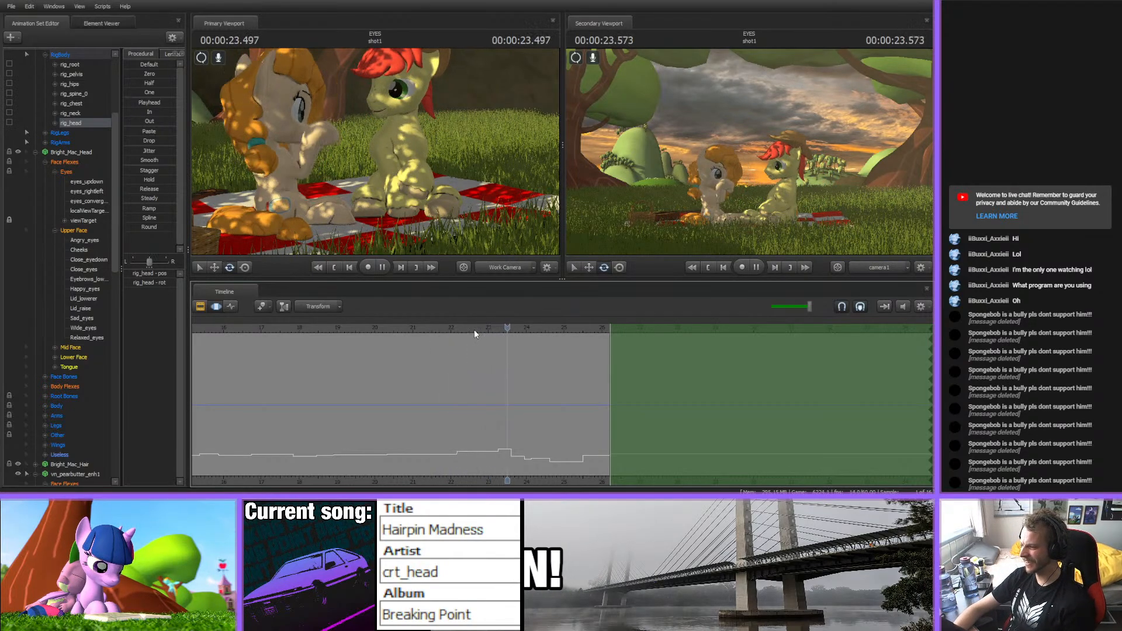
pyautogui.scroll(2, 521, 402)
pyautogui.moveTo(514, 480); pyautogui.dragTo(433, 396, button='middle')
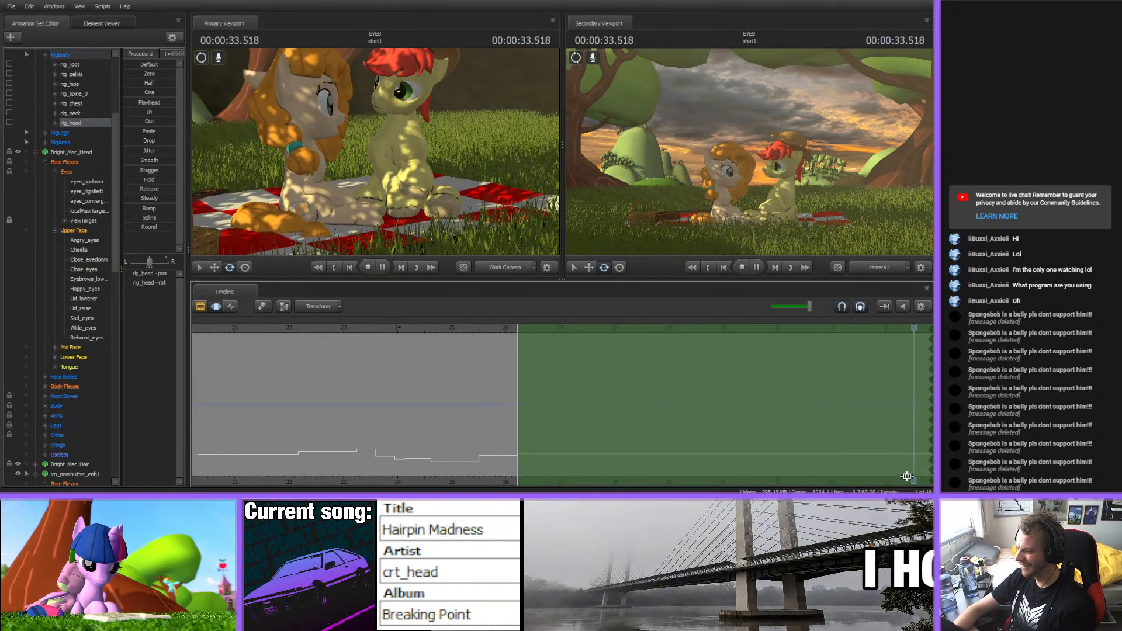
pyautogui.moveTo(923, 480); pyautogui.dragTo(718, 438, button='middle')
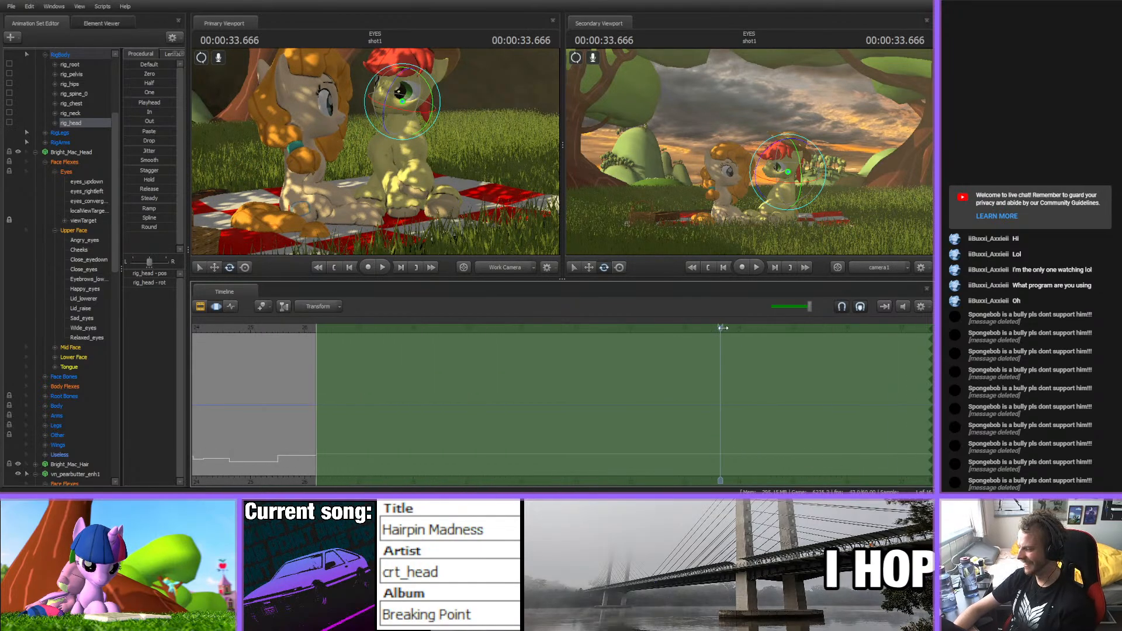
# - Start the time selection at 26.983 seconds and re-pose Bright Mac's body from pelvis to neck
pyautogui.moveTo(723, 327); pyautogui.dragTo(932, 340)
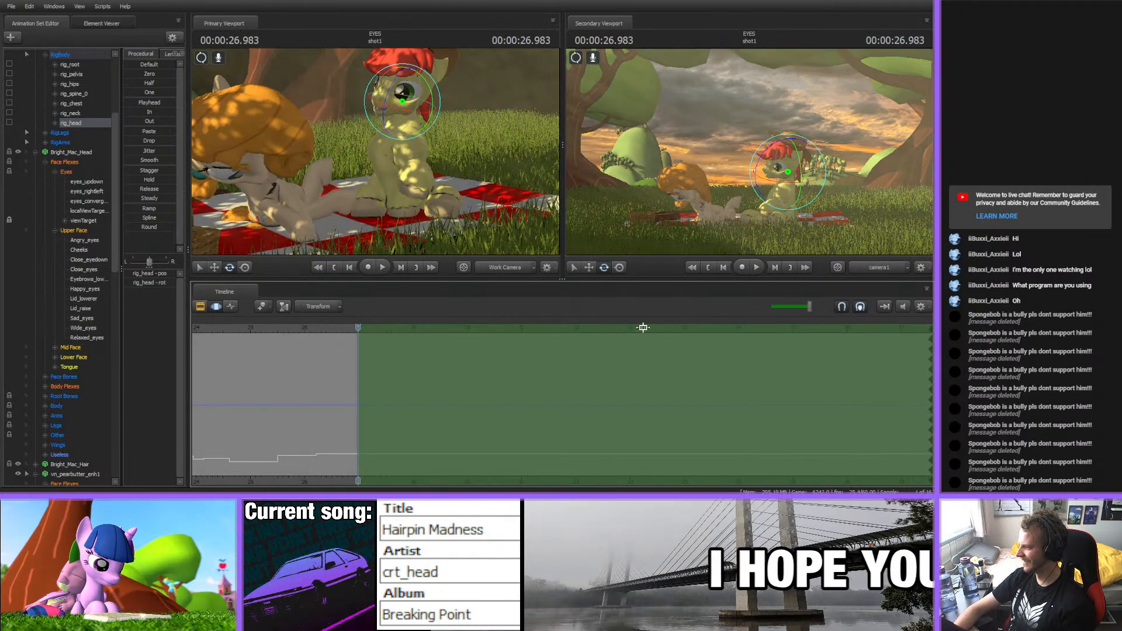
pyautogui.keyDown('alt'); pyautogui.moveTo(421, 175); pyautogui.dragTo(479, 175); pyautogui.keyUp('alt')
pyautogui.moveTo(375, 152)
pyautogui.keyDown('alt'); pyautogui.mouseDown()
pyautogui.moveTo(398, 161)
pyautogui.moveTo(404, 120)
pyautogui.moveTo(413, 135)
pyautogui.moveTo(419, 118)
pyautogui.moveTo(405, 153)
pyautogui.moveTo(363, 158)
pyautogui.mouseUp(); pyautogui.keyUp('alt')
pyautogui.keyDown('ctrl'); pyautogui.click(402, 183); pyautogui.keyUp('ctrl')
pyautogui.keyDown('ctrl'); pyautogui.click(401, 149); pyautogui.keyUp('ctrl')
pyautogui.keyDown('ctrl'); pyautogui.click(407, 133); pyautogui.keyUp('ctrl')
pyautogui.keyDown('ctrl'); pyautogui.click(405, 125); pyautogui.keyUp('ctrl')
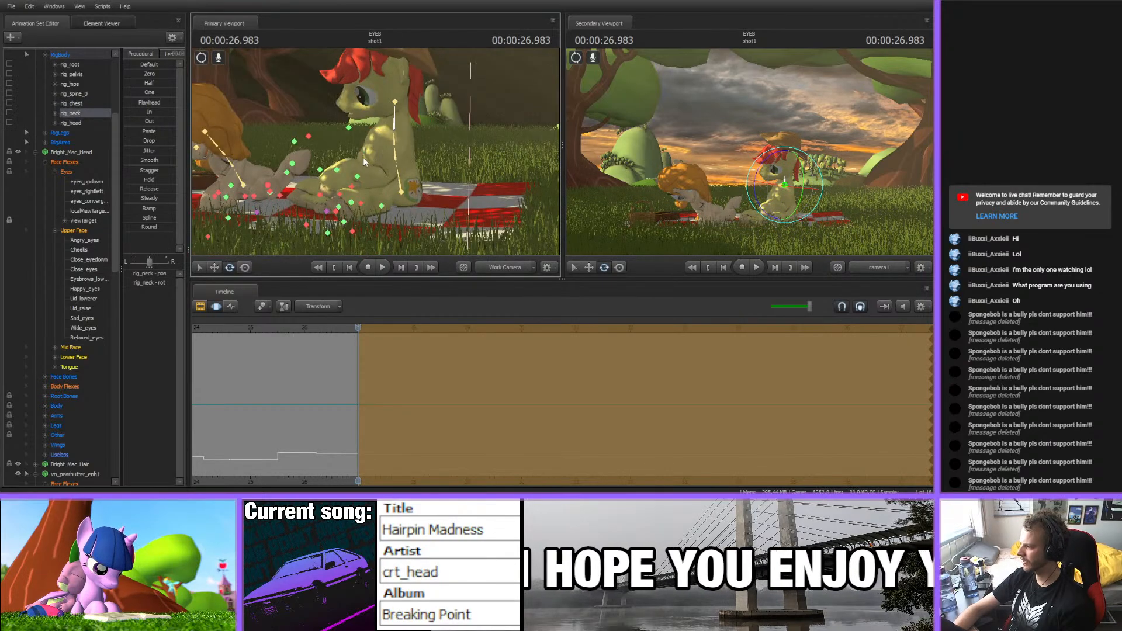
# - Reposition Bright Mac's left front hoof with the rig_finger_L control at 26.983 seconds
pyautogui.keyDown('ctrl'); pyautogui.click(338, 172); pyautogui.keyUp('ctrl')
pyautogui.keyDown('alt'); pyautogui.moveTo(456, 165); pyautogui.dragTo(412, 161); pyautogui.keyUp('alt')
pyautogui.press('w')
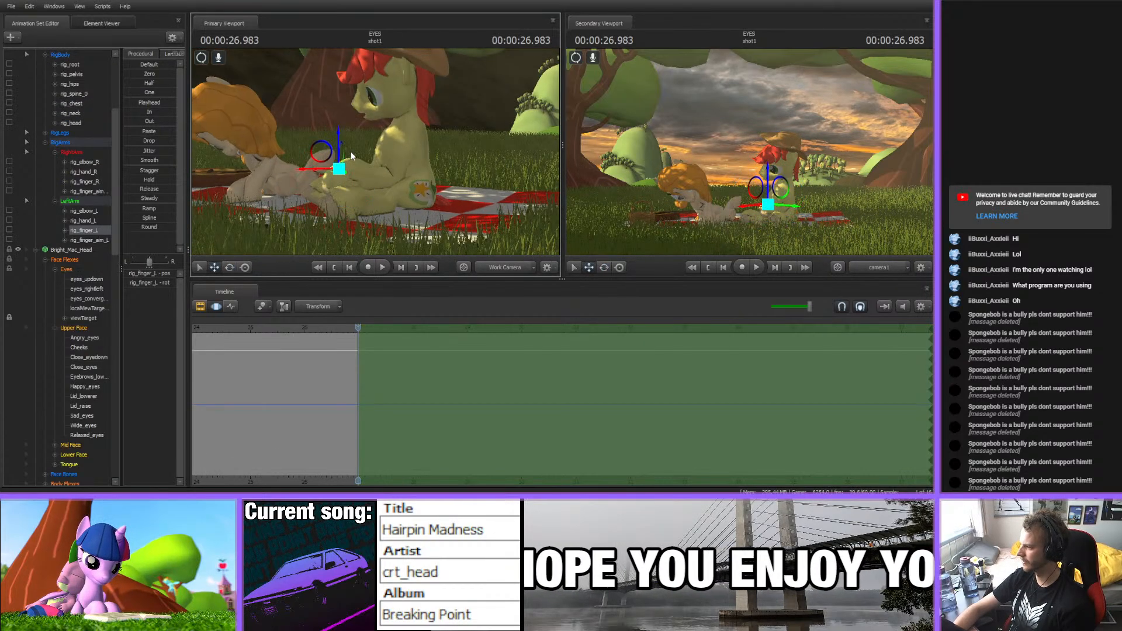
pyautogui.moveTo(327, 154); pyautogui.dragTo(376, 154)
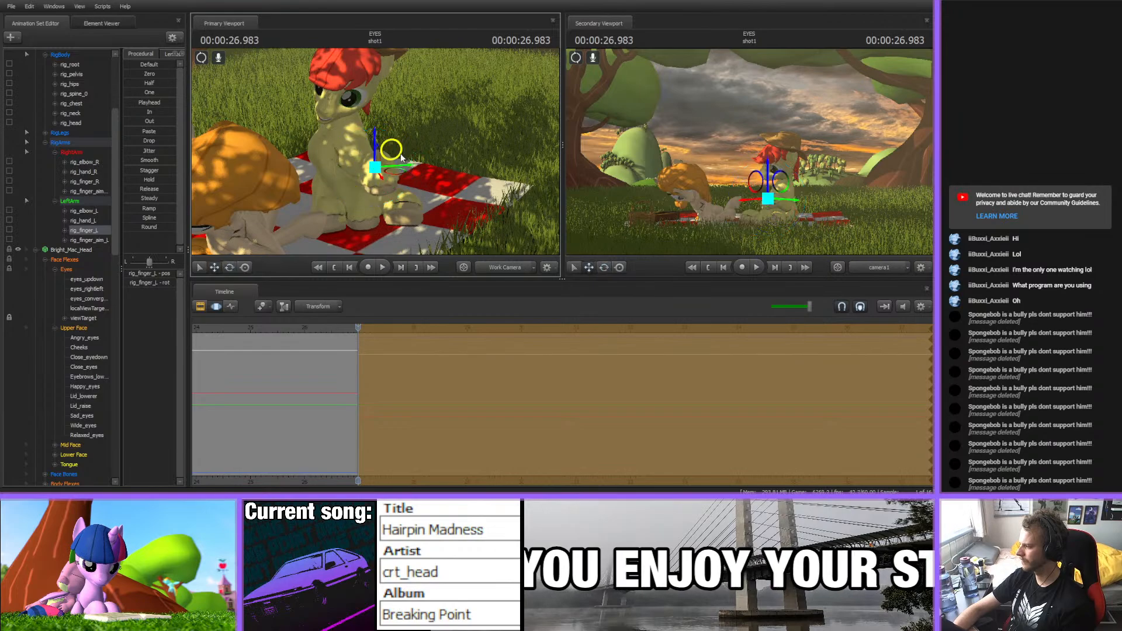
pyautogui.moveTo(394, 168); pyautogui.dragTo(405, 269)
# - Start the time selection at 27.683 seconds and re-pose Bright Mac's spine, chest, neck and head
pyautogui.moveTo(332, 331); pyautogui.dragTo(396, 330)
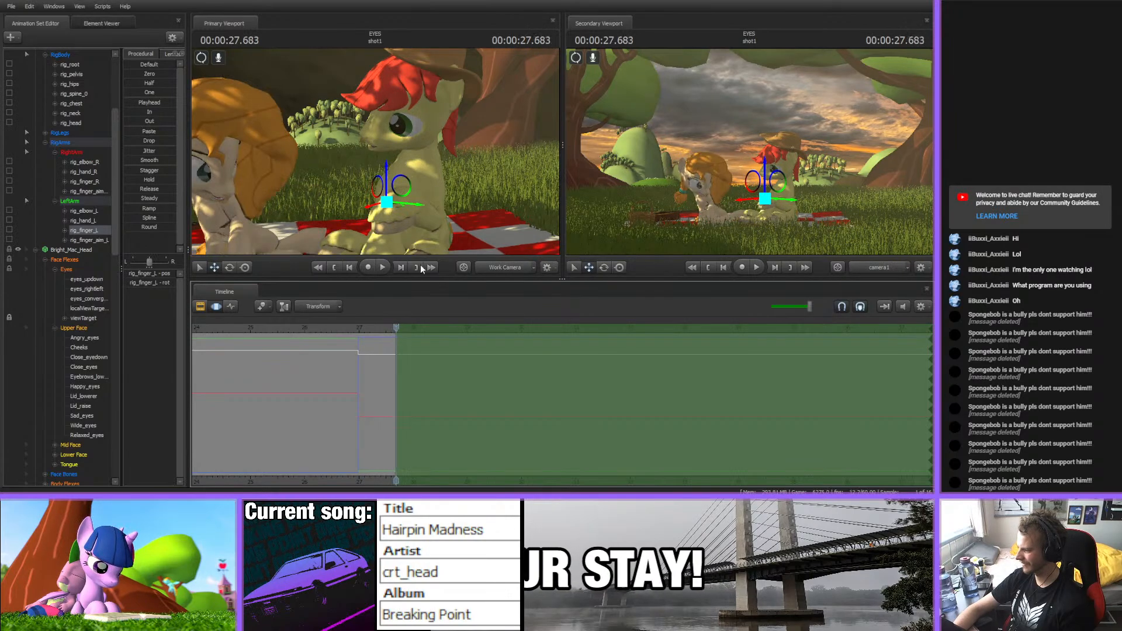
pyautogui.moveTo(440, 176)
pyautogui.mouseDown()
pyautogui.moveTo(436, 226)
pyautogui.moveTo(439, 176)
pyautogui.moveTo(383, 156)
pyautogui.moveTo(431, 157)
pyautogui.mouseUp()
pyautogui.click(440, 176)
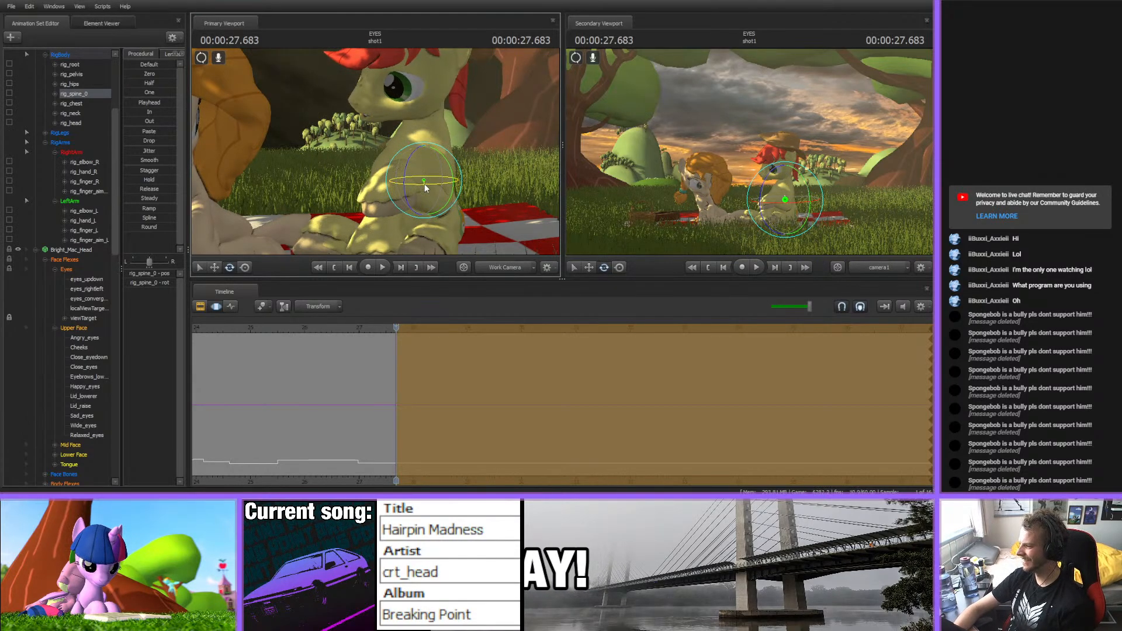
pyautogui.click(422, 158)
pyautogui.moveTo(443, 139); pyautogui.dragTo(435, 91)
pyautogui.keyDown('ctrl'); pyautogui.click(421, 137); pyautogui.keyUp('ctrl')
pyautogui.keyDown('ctrl'); pyautogui.click(417, 100); pyautogui.keyUp('ctrl')
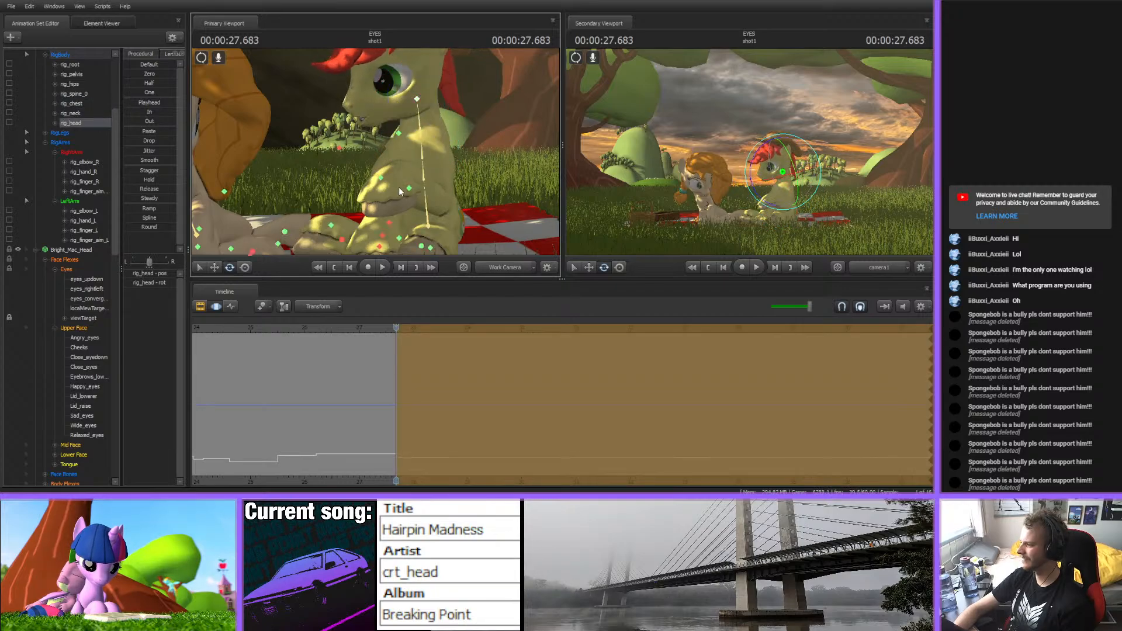
# - Move and rotate the rig_finger_L control of Bright Mac's left arm at 27.683 seconds
pyautogui.keyDown('ctrl'); pyautogui.click(381, 177); pyautogui.keyUp('ctrl')
pyautogui.keyDown('alt'); pyautogui.moveTo(383, 175); pyautogui.dragTo(336, 183); pyautogui.keyUp('alt')
pyautogui.press('w')
pyautogui.press('ctrl')
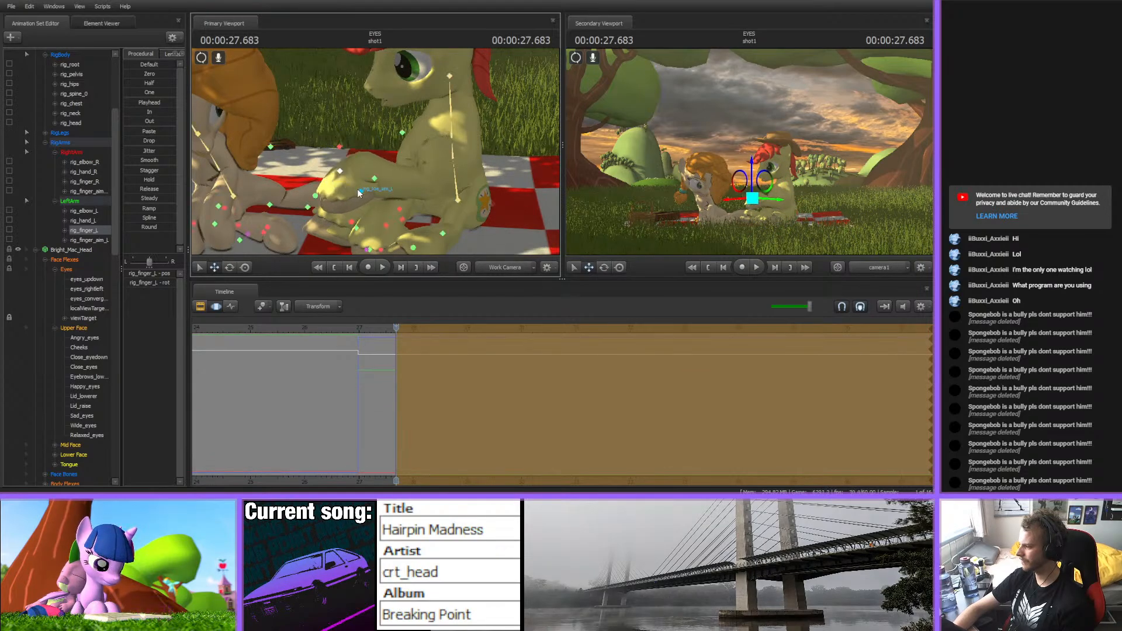
pyautogui.press('e')
pyautogui.moveTo(329, 140); pyautogui.dragTo(334, 142)
# - Raise the rig_hand_L control of Bright Mac's left arm within the current time selection
pyautogui.keyDown('ctrl'); pyautogui.click(378, 181); pyautogui.keyUp('ctrl')
pyautogui.press('w')
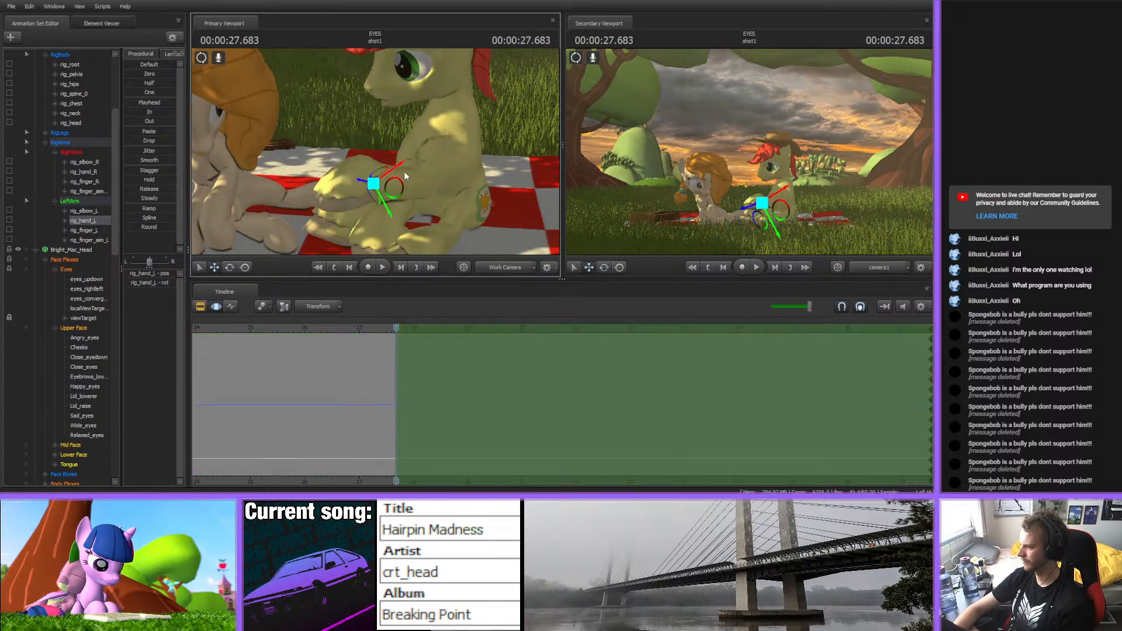
pyautogui.moveTo(397, 185); pyautogui.dragTo(389, 166)
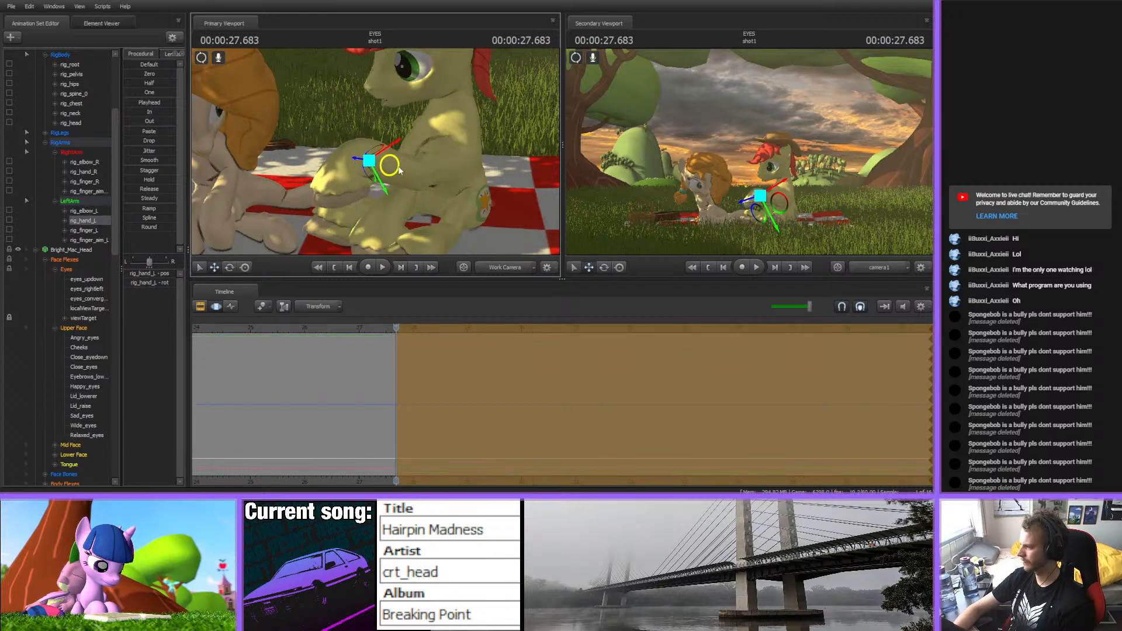
pyautogui.press('ctrl')
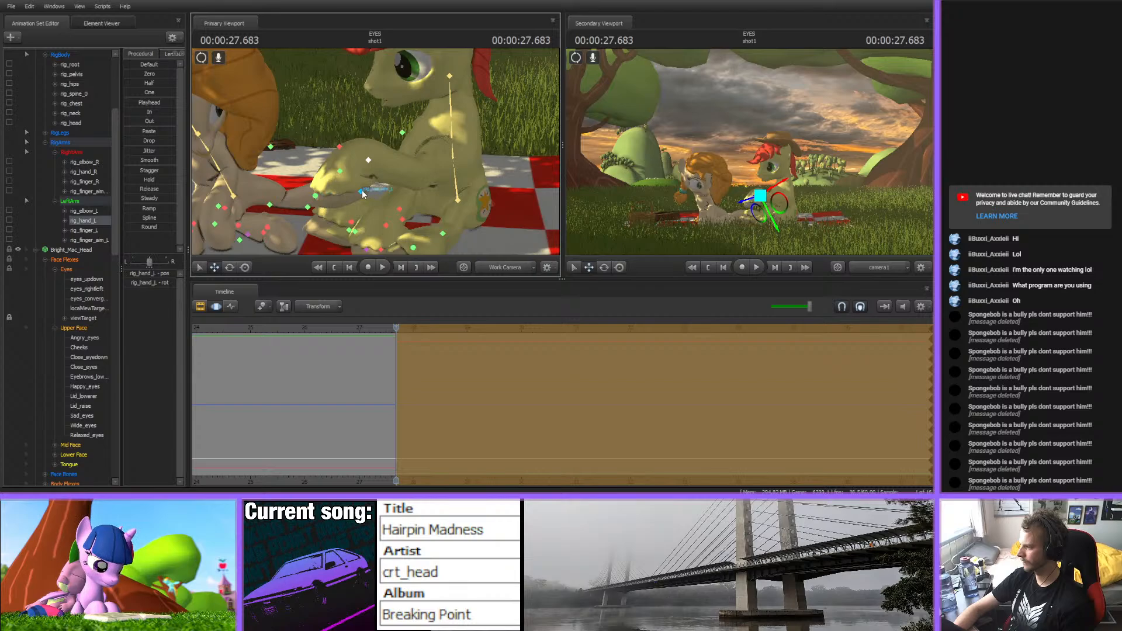
# - Refine the position and rotation of the left hoof's rig_finger_L control from several view angles at 27.683 seconds
pyautogui.click(340, 171)
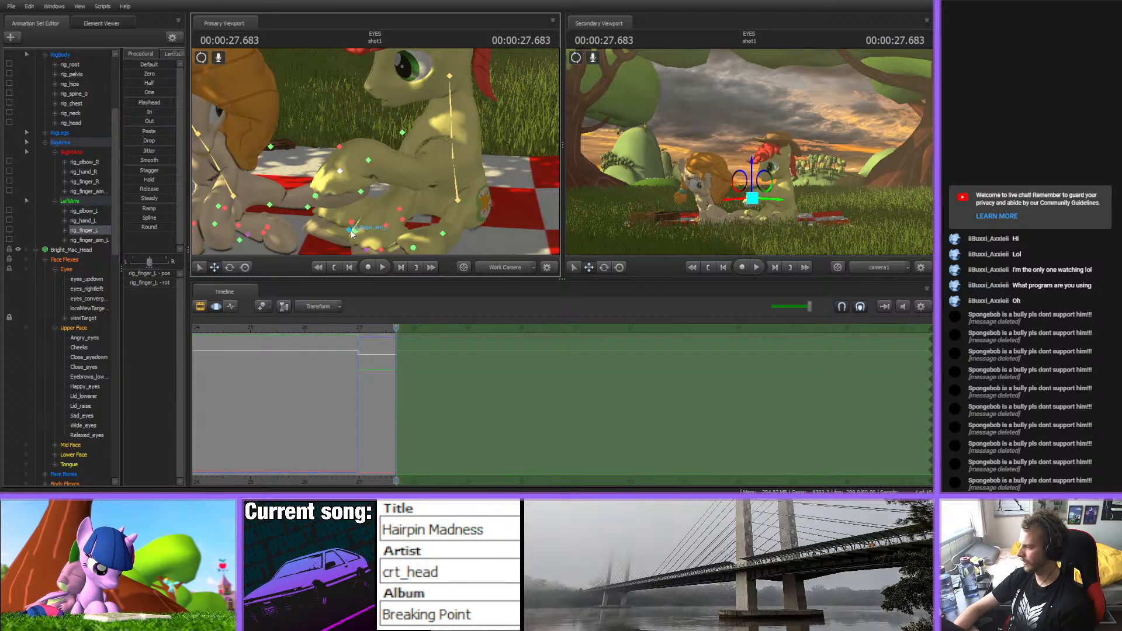
pyautogui.click(350, 232)
pyautogui.moveTo(363, 236); pyautogui.dragTo(376, 156)
pyautogui.keyDown('ctrl'); pyautogui.click(354, 186); pyautogui.keyUp('ctrl')
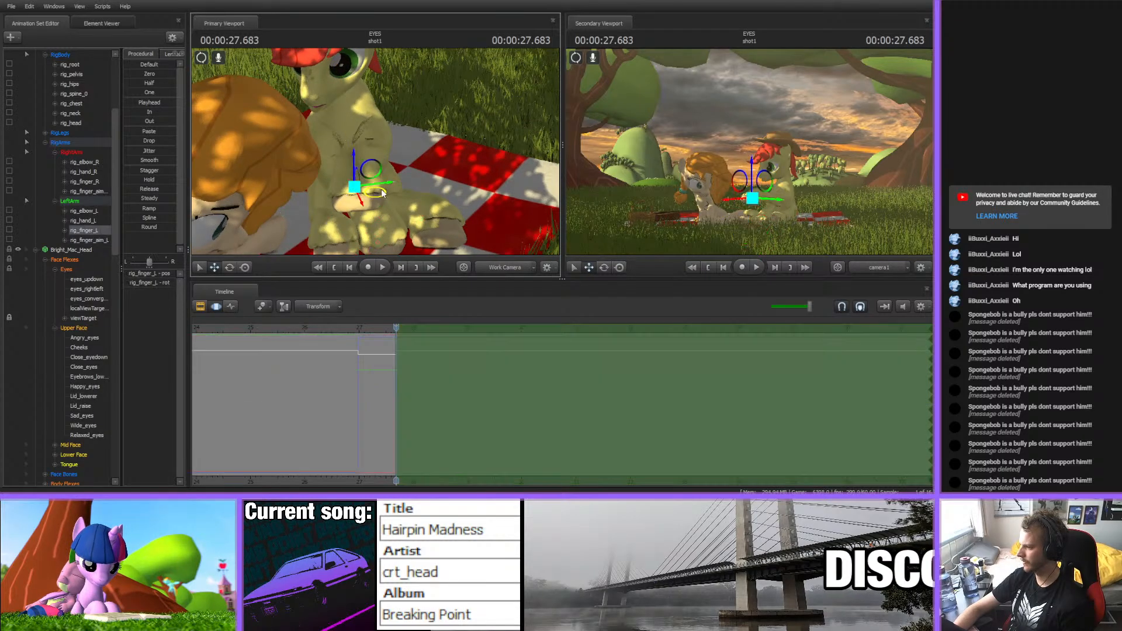
pyautogui.press('e')
pyautogui.moveTo(349, 216); pyautogui.dragTo(353, 171)
pyautogui.press('w')
pyautogui.keyDown('alt'); pyautogui.moveTo(402, 201); pyautogui.dragTo(376, 152); pyautogui.keyUp('alt')
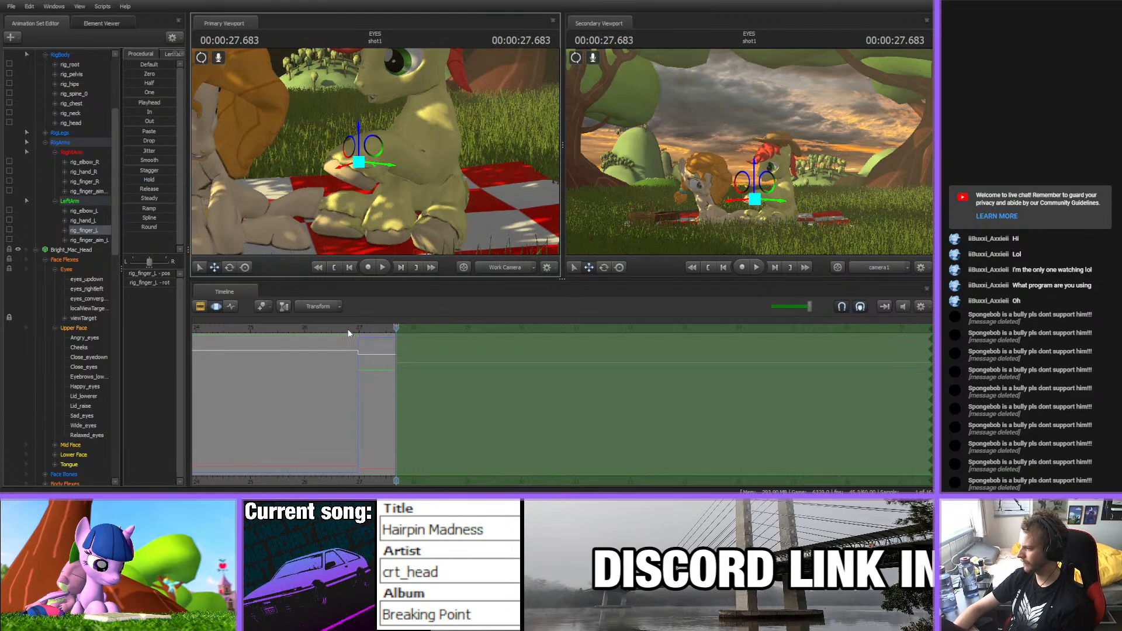
# - Start the time selection at 28.250 seconds and re-pose Bright Mac's spine, chest and head
pyautogui.moveTo(348, 331); pyautogui.dragTo(423, 345)
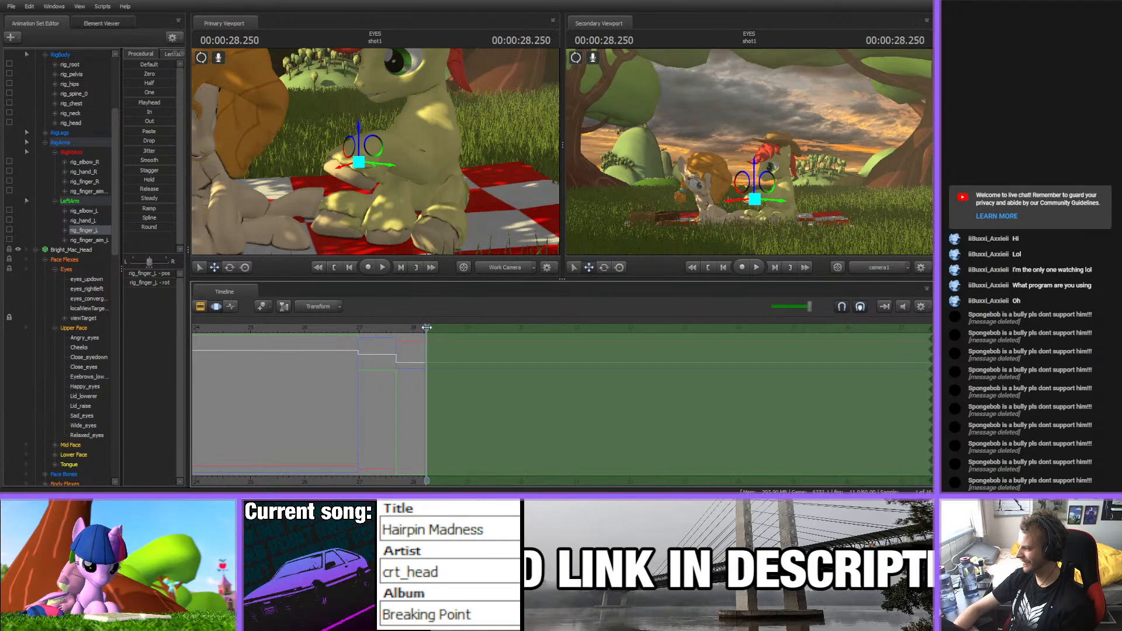
pyautogui.moveTo(444, 220); pyautogui.dragTo(374, 151)
pyautogui.keyDown('ctrl'); pyautogui.click(456, 230); pyautogui.keyUp('ctrl')
pyautogui.press('e')
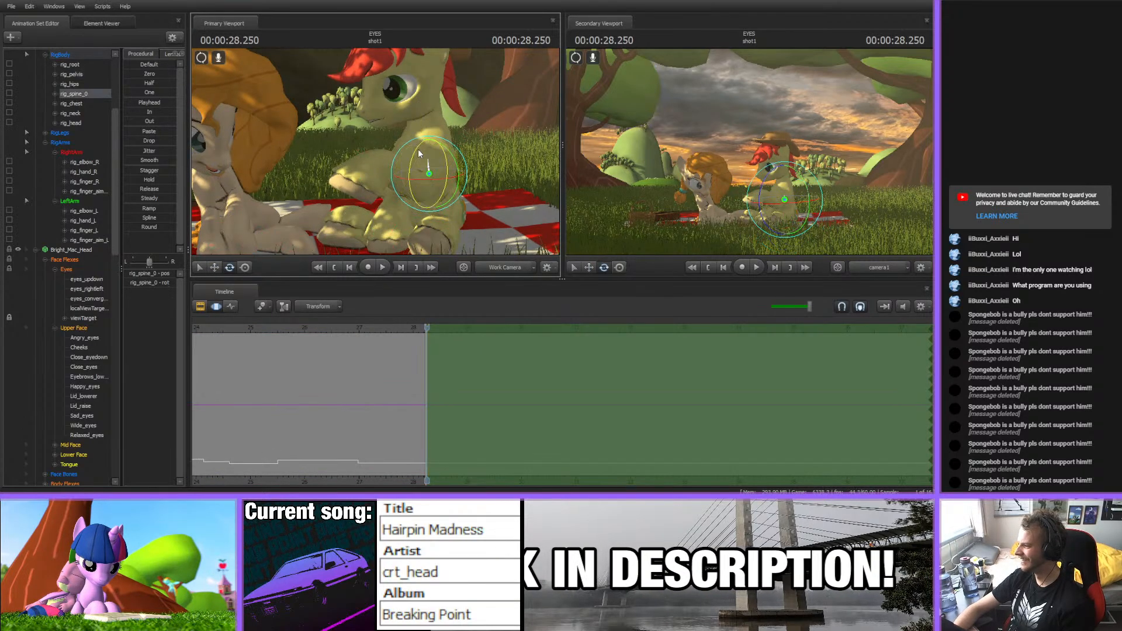
pyautogui.keyDown('ctrl'); pyautogui.click(417, 153); pyautogui.keyUp('ctrl')
pyautogui.keyDown('ctrl'); pyautogui.click(425, 148); pyautogui.keyUp('ctrl')
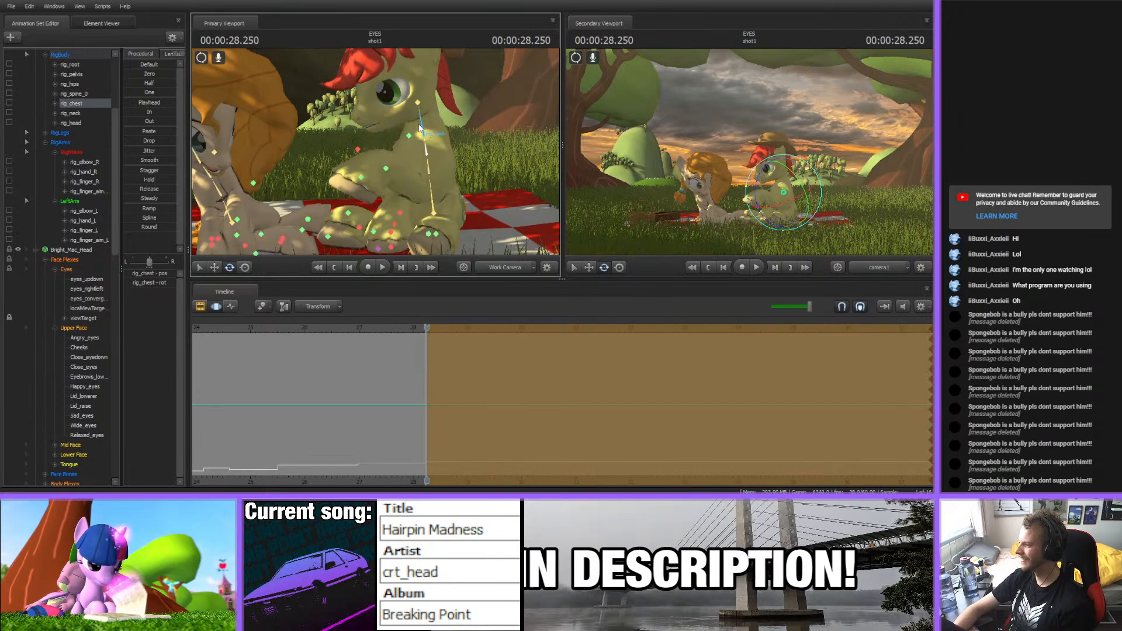
pyautogui.moveTo(445, 153); pyautogui.dragTo(446, 157)
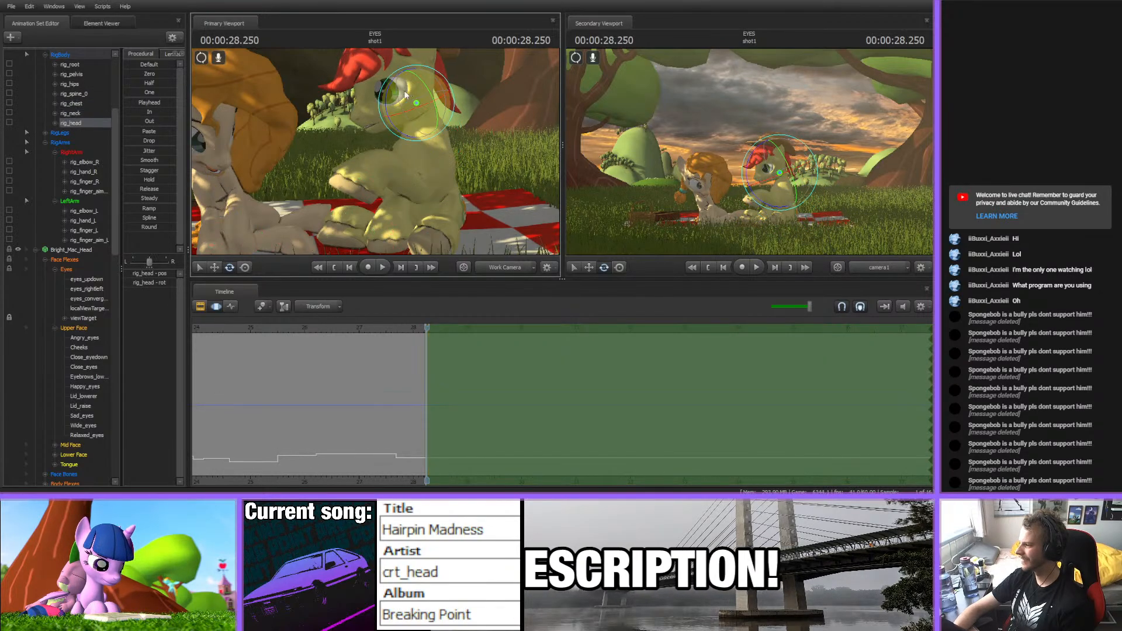
# - Move and rotate the rig_finger_L control of Bright Mac's left arm at 28.250 seconds
pyautogui.click(359, 176)
pyautogui.press('w')
pyautogui.moveTo(359, 179); pyautogui.dragTo(387, 179)
pyautogui.press('e')
pyautogui.keyDown('alt'); pyautogui.moveTo(387, 179); pyautogui.dragTo(368, 120); pyautogui.keyUp('alt')
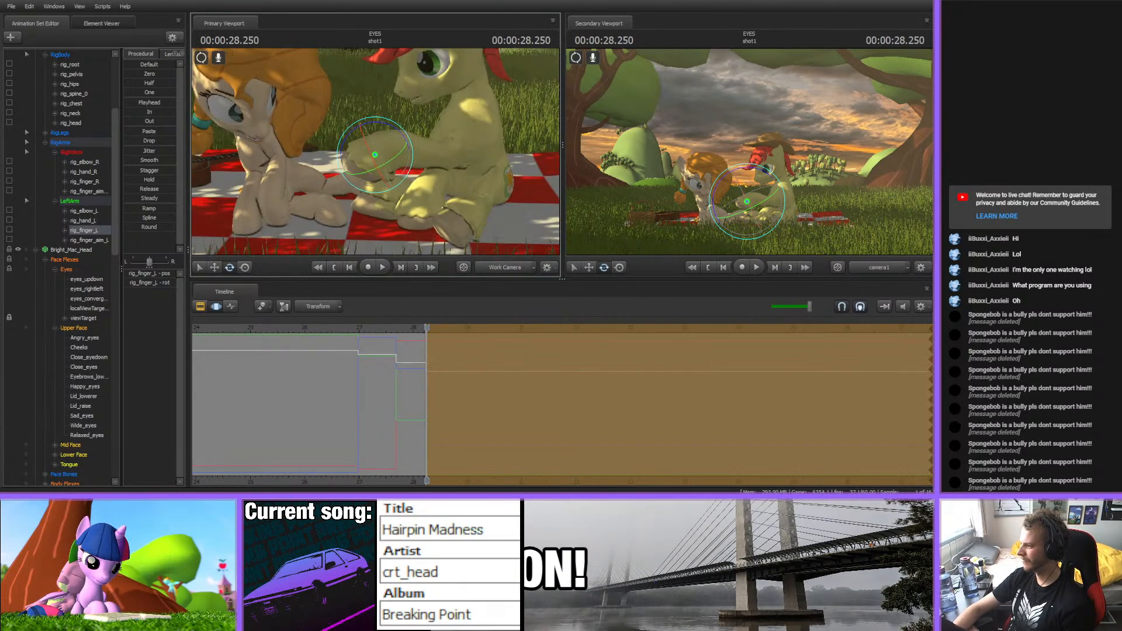
# - Refine Bright Mac's left arm by repositioning rig_hand_L, rig_finger_aim_L and rig_finger_L at 28.250 seconds
pyautogui.keyDown('ctrl'); pyautogui.click(408, 149); pyautogui.keyUp('ctrl')
pyautogui.press('w')
pyautogui.moveTo(427, 159); pyautogui.dragTo(428, 163)
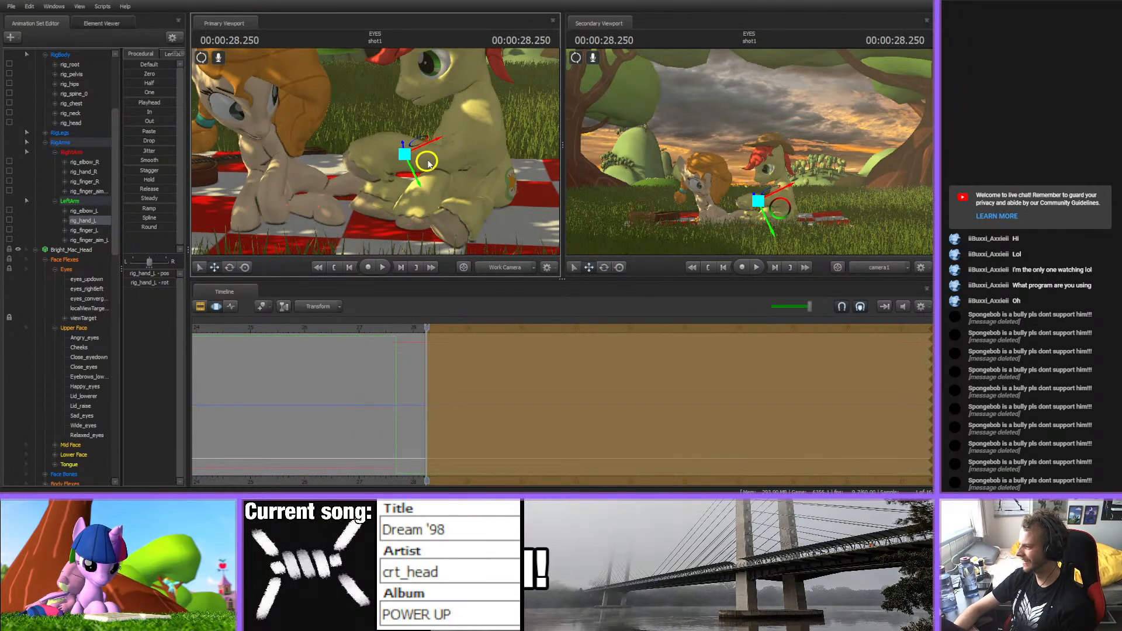
pyautogui.click(337, 205)
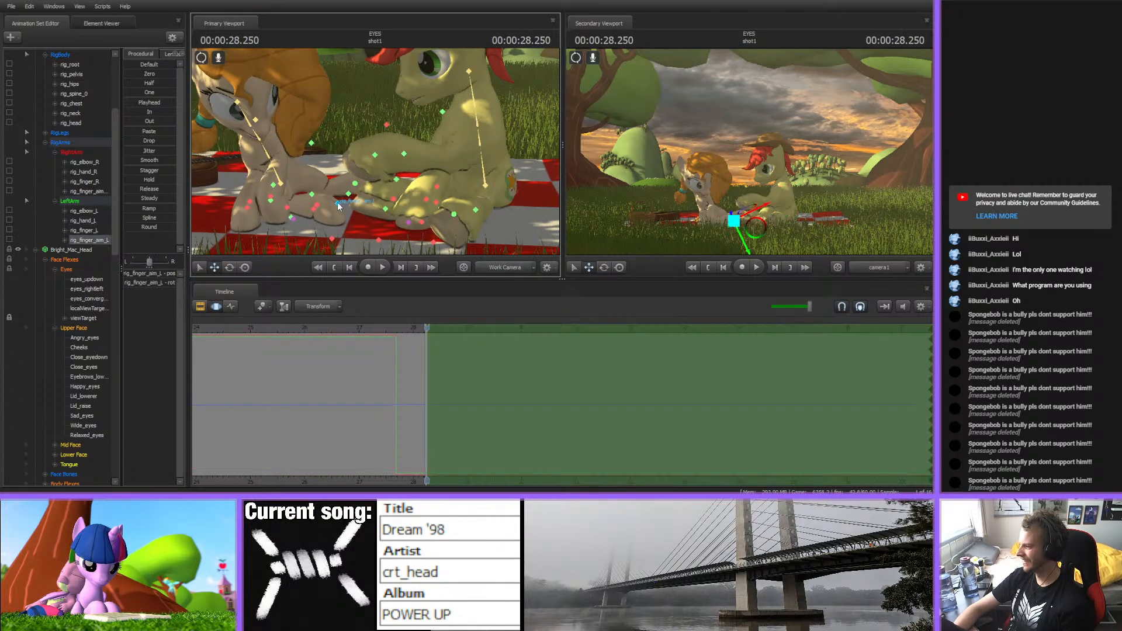
pyautogui.moveTo(358, 213); pyautogui.dragTo(346, 206)
pyautogui.click(389, 162)
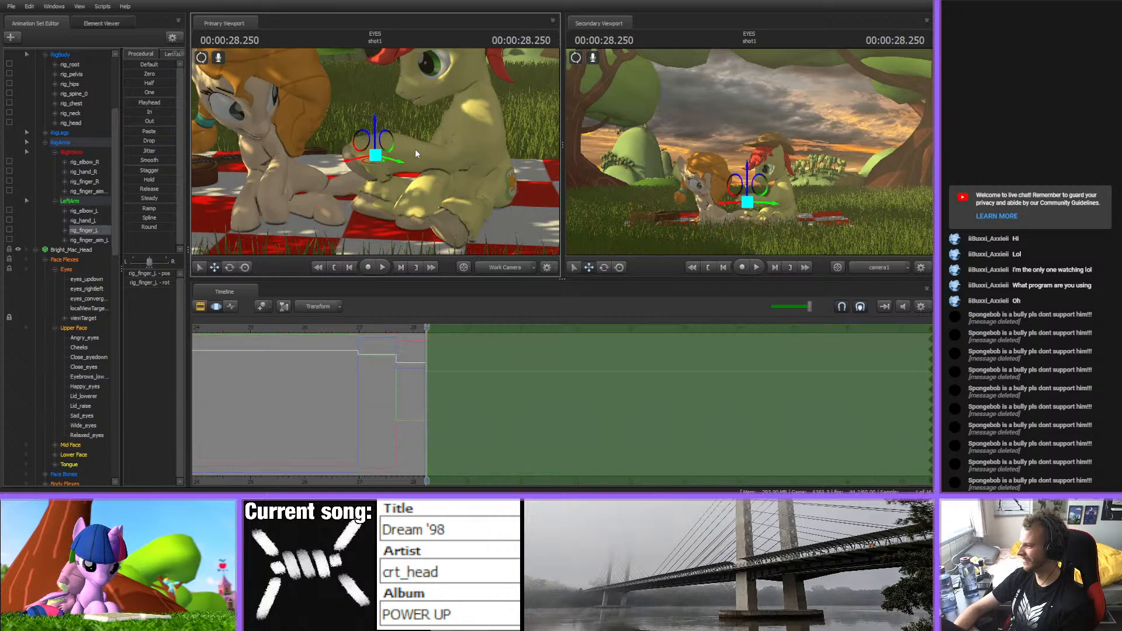
pyautogui.moveTo(358, 160); pyautogui.dragTo(357, 141)
# - Adjust Bright Mac's torso and head rotation at 28.250 seconds and shift rig_finger_L to match the new pose
pyautogui.click(402, 139)
pyautogui.click(481, 147)
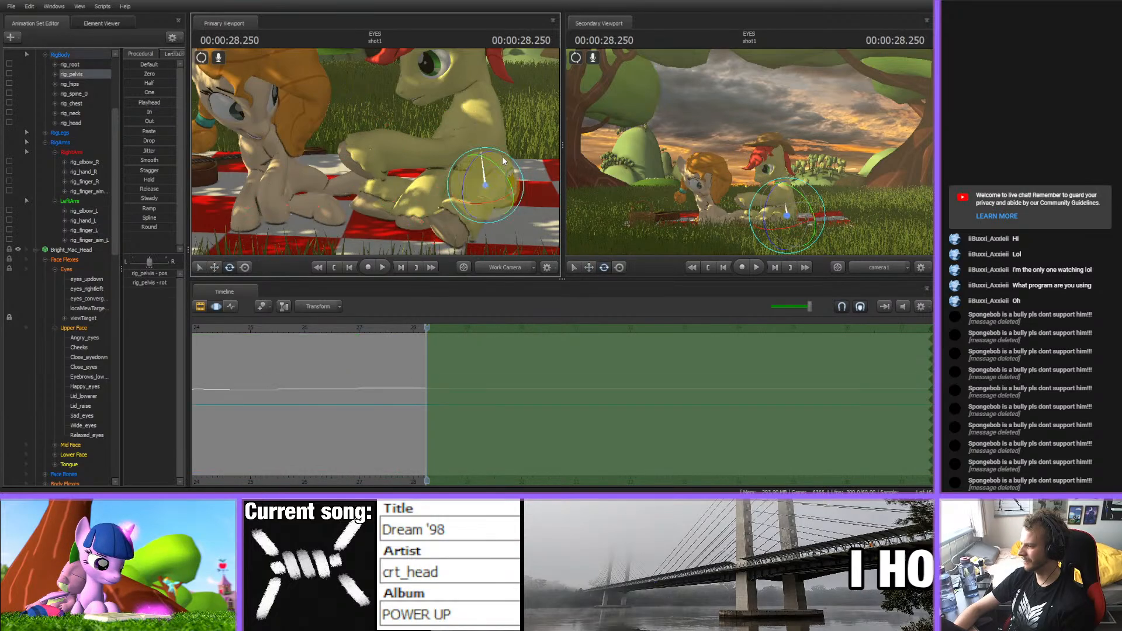
pyautogui.moveTo(479, 145); pyautogui.dragTo(454, 129)
pyautogui.click(484, 131)
pyautogui.click(428, 63)
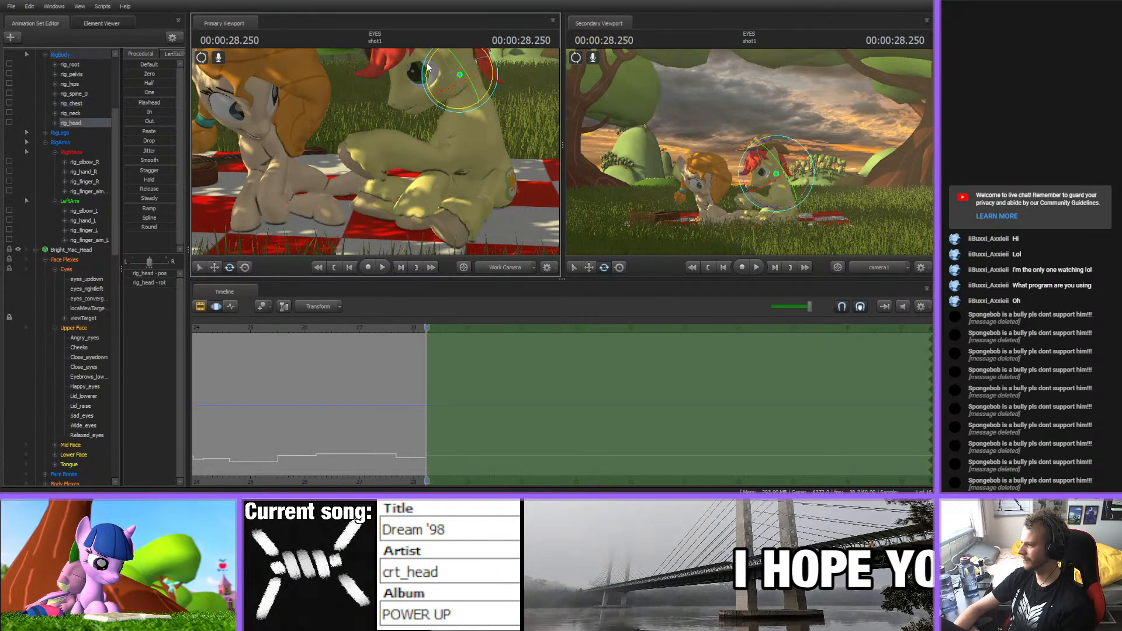
pyautogui.moveTo(426, 62); pyautogui.dragTo(438, 62)
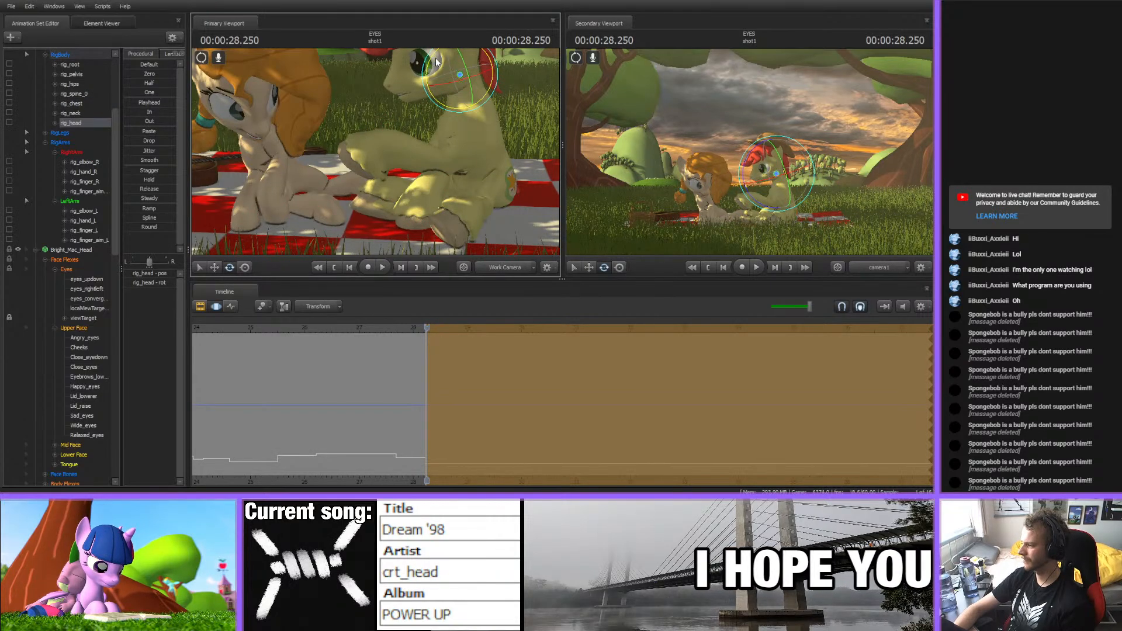
pyautogui.click(371, 151)
pyautogui.moveTo(365, 158); pyautogui.dragTo(361, 161)
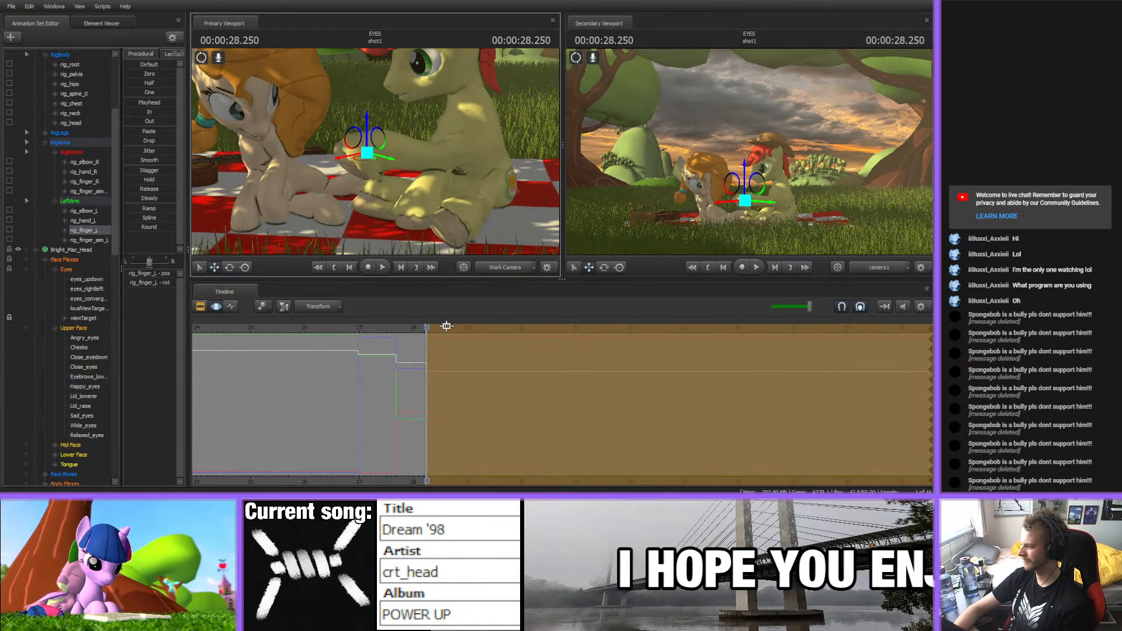
# - Start the time selection at 29.000 seconds and re-pose Bright Mac's pelvis and lower spine
pyautogui.moveTo(446, 325); pyautogui.dragTo(521, 346)
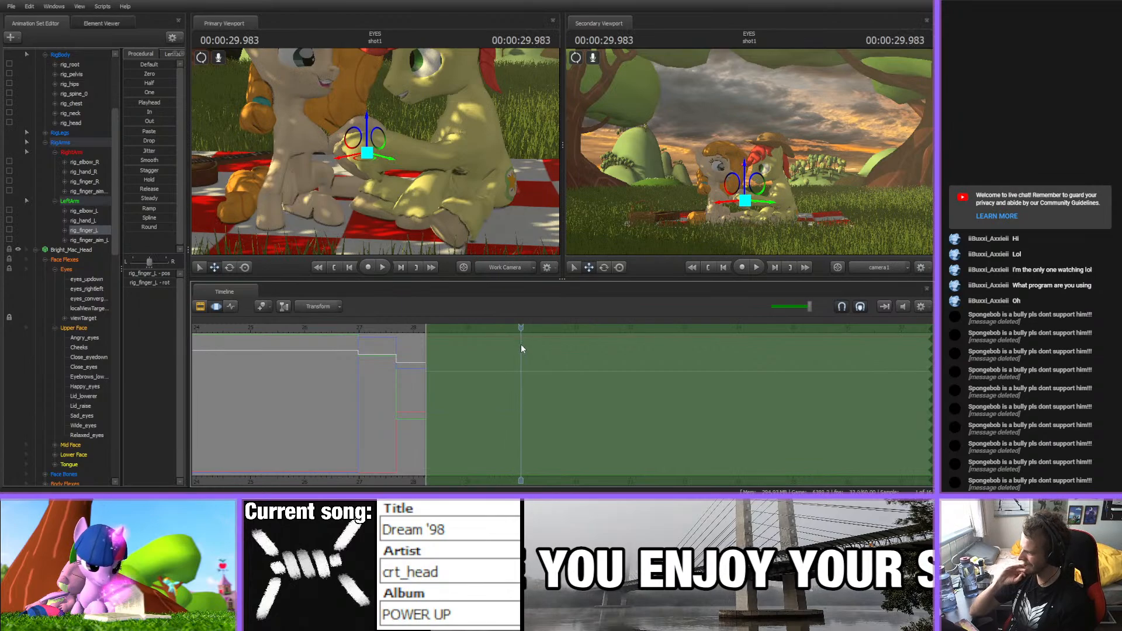
pyautogui.scroll(1, 507, 423)
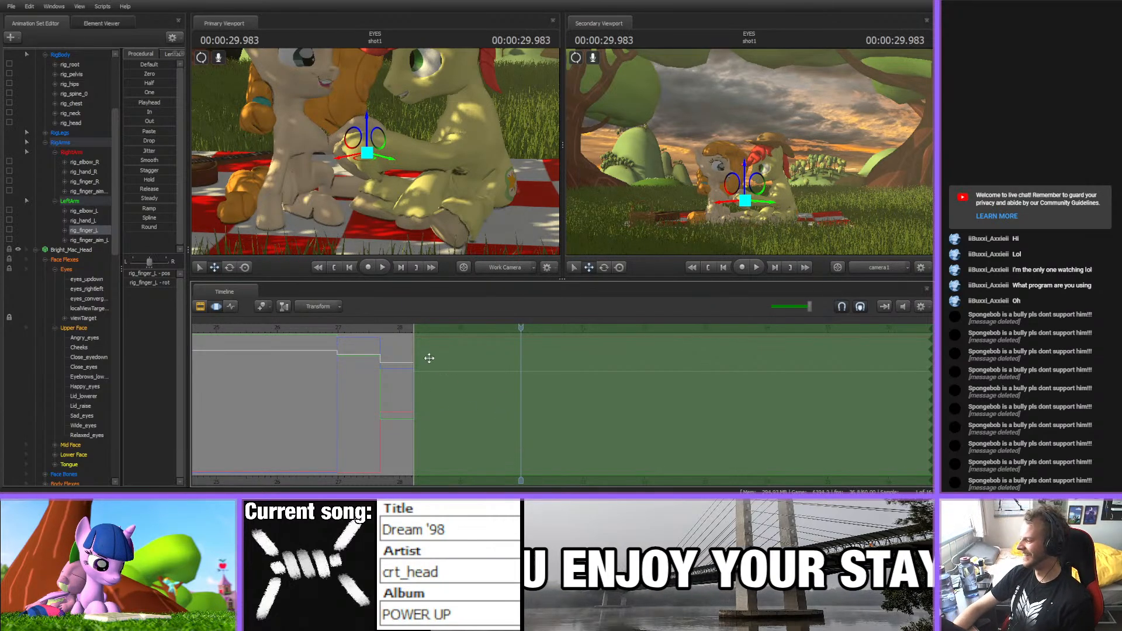
pyautogui.moveTo(414, 376); pyautogui.dragTo(460, 350)
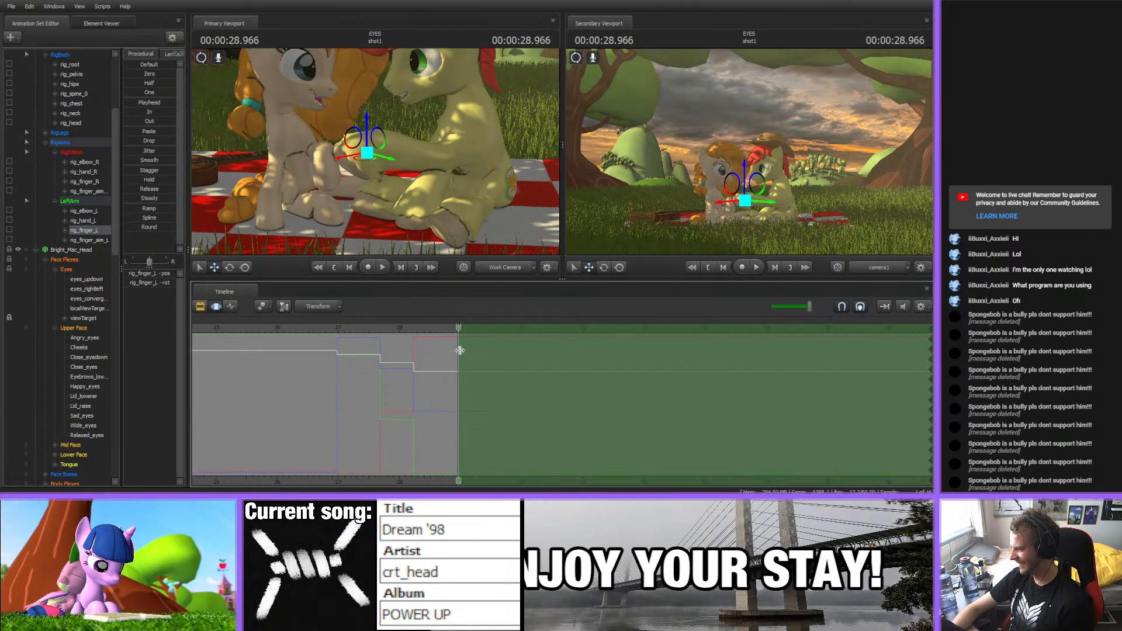
pyautogui.scroll(5, 460, 350)
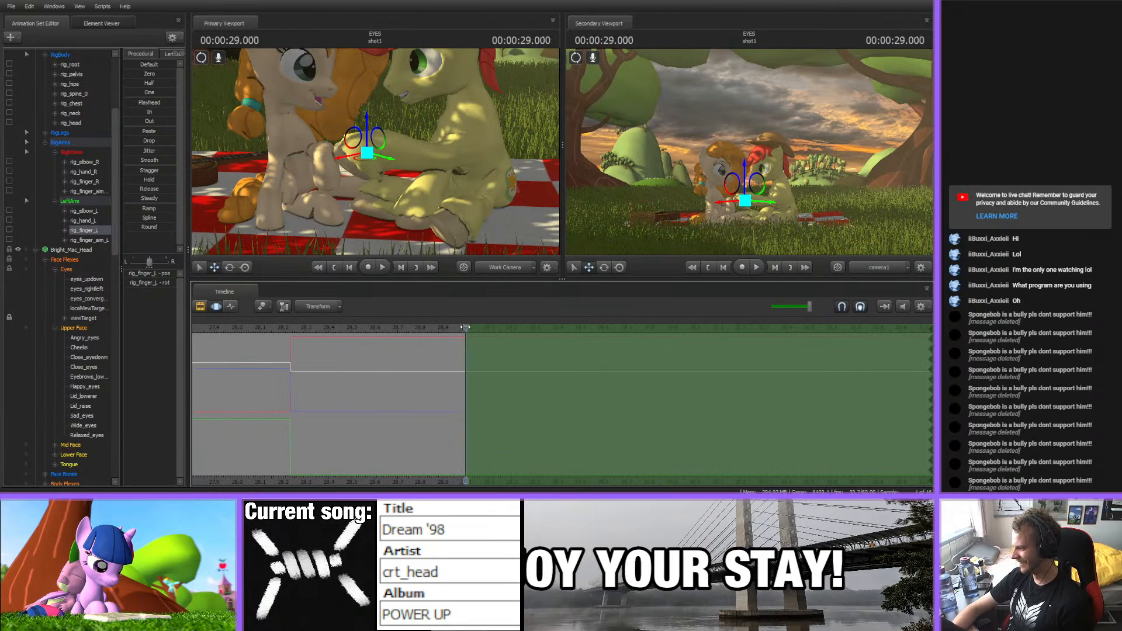
pyautogui.moveTo(435, 167); pyautogui.dragTo(438, 164)
pyautogui.press('s')
pyautogui.keyDown('ctrl'); pyautogui.click(412, 202); pyautogui.keyUp('ctrl')
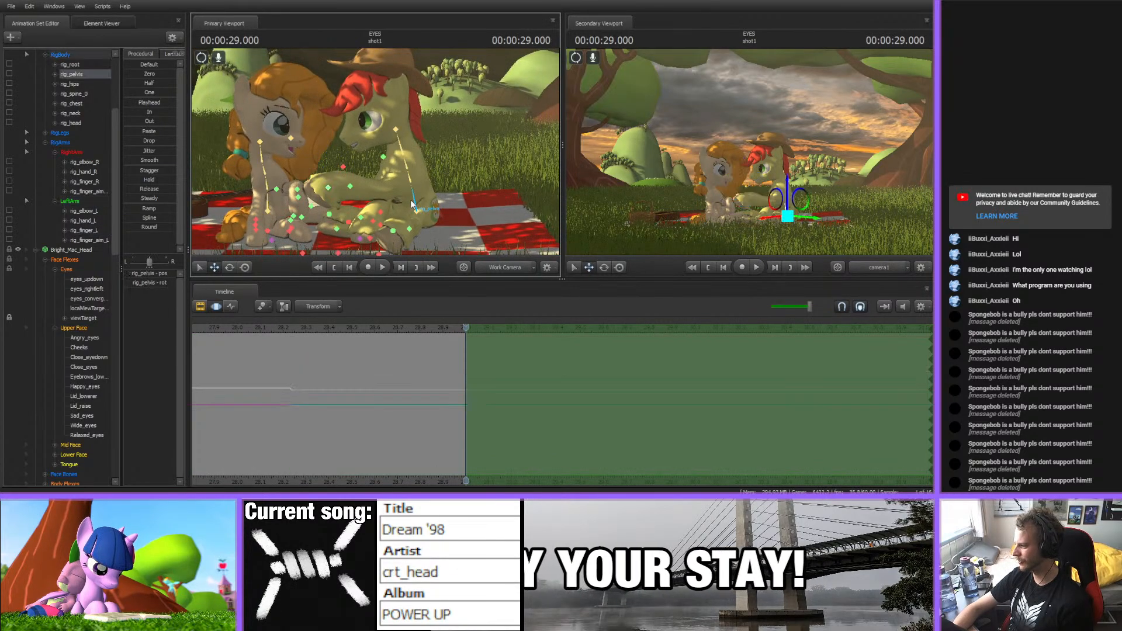
pyautogui.click(414, 179)
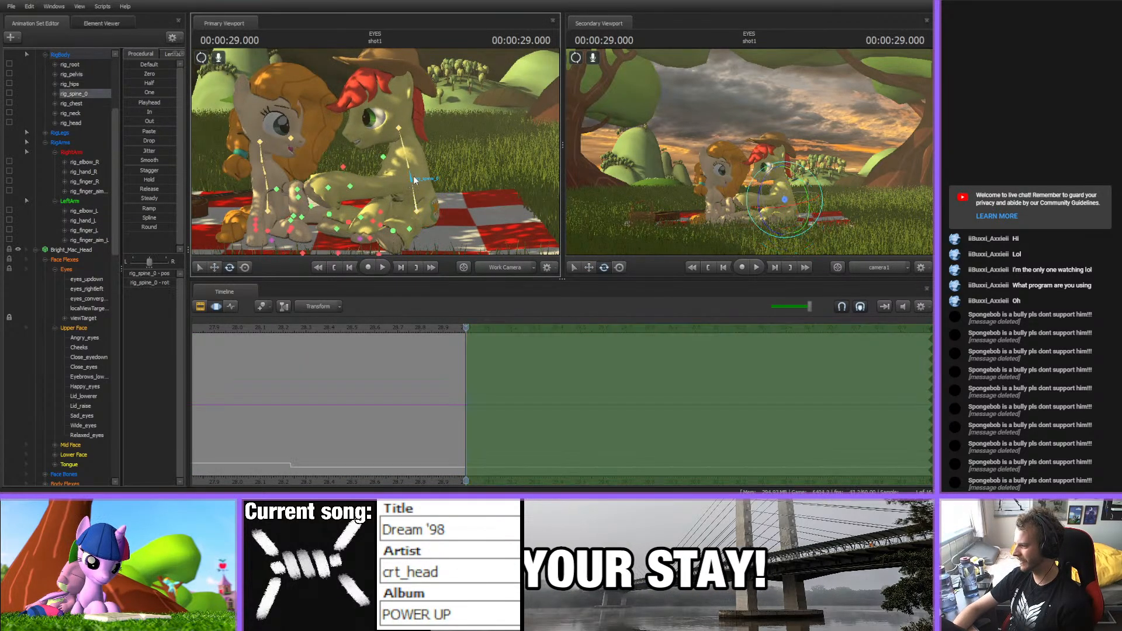
# - Re-pose Bright Mac's chest, upper body and head at 29.000 seconds
pyautogui.click(411, 165)
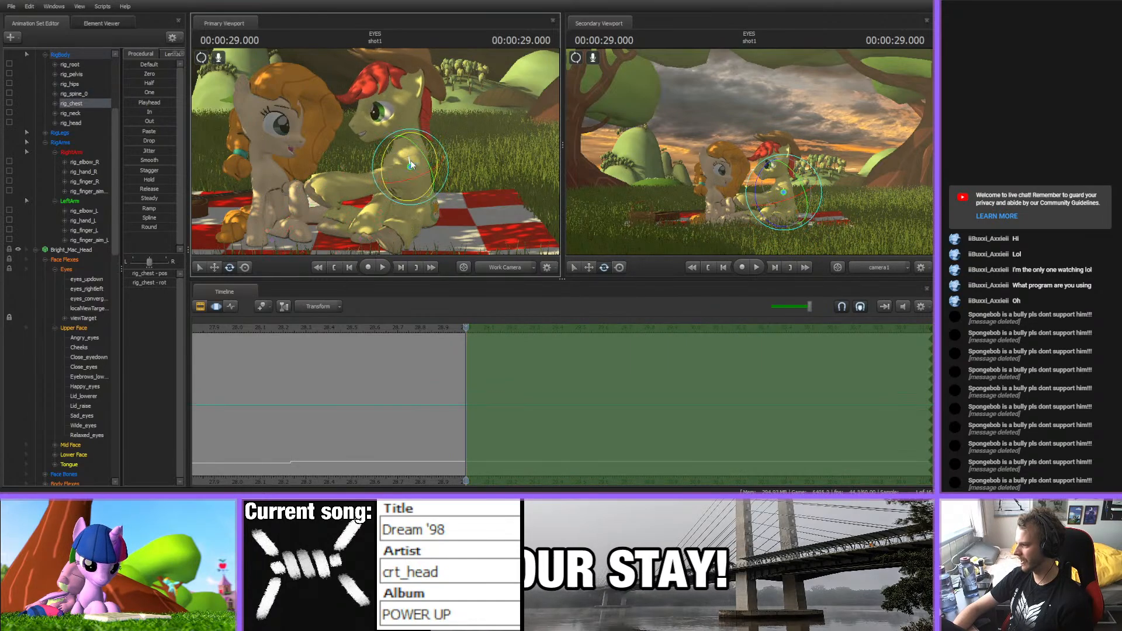
pyautogui.moveTo(385, 153)
pyautogui.mouseDown()
pyautogui.moveTo(393, 142)
pyautogui.moveTo(462, 164)
pyautogui.moveTo(382, 140)
pyautogui.moveTo(433, 158)
pyautogui.moveTo(427, 135)
pyautogui.moveTo(398, 119)
pyautogui.moveTo(382, 118)
pyautogui.moveTo(419, 157)
pyautogui.moveTo(365, 160)
pyautogui.mouseUp()
pyautogui.keyDown('ctrl'); pyautogui.click(410, 149); pyautogui.keyUp('ctrl')
pyautogui.keyDown('ctrl'); pyautogui.click(416, 162); pyautogui.keyUp('ctrl')
pyautogui.keyDown('ctrl'); pyautogui.click(414, 156); pyautogui.keyUp('ctrl')
pyautogui.keyDown('ctrl'); pyautogui.click(414, 151); pyautogui.keyUp('ctrl')
pyautogui.keyDown('ctrl'); pyautogui.click(403, 124); pyautogui.keyUp('ctrl')
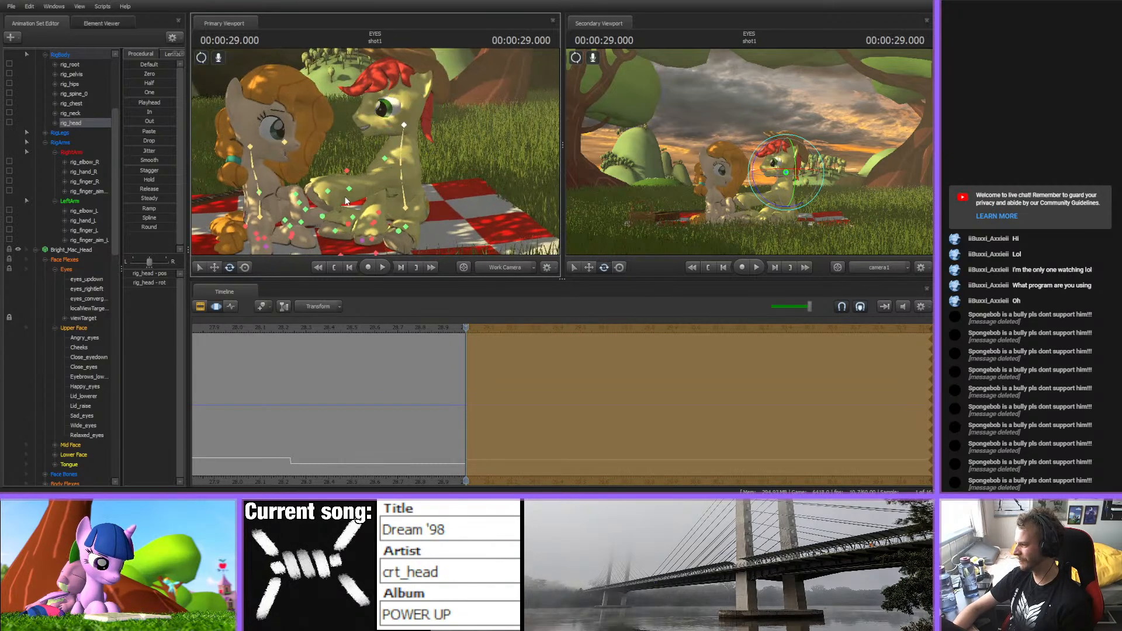
# - Move Bright Mac's rig_finger_L control at 29.000 seconds so the left hoof reaches toward the orange-maned pony
pyautogui.keyDown('ctrl'); pyautogui.click(351, 190); pyautogui.keyUp('ctrl')
pyautogui.keyDown('ctrl'); pyautogui.click(330, 192); pyautogui.keyUp('ctrl')
pyautogui.press('w')
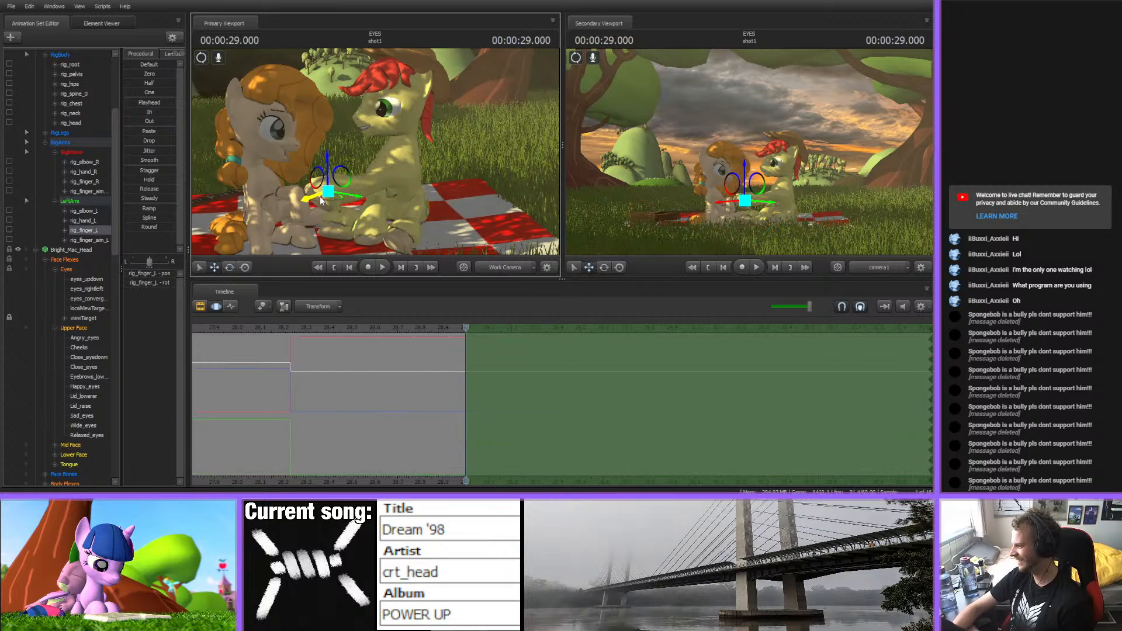
pyautogui.moveTo(323, 197)
pyautogui.keyDown('alt'); pyautogui.mouseDown()
pyautogui.moveTo(328, 229)
pyautogui.moveTo(338, 192)
pyautogui.moveTo(374, 158)
pyautogui.mouseUp(); pyautogui.keyUp('alt')
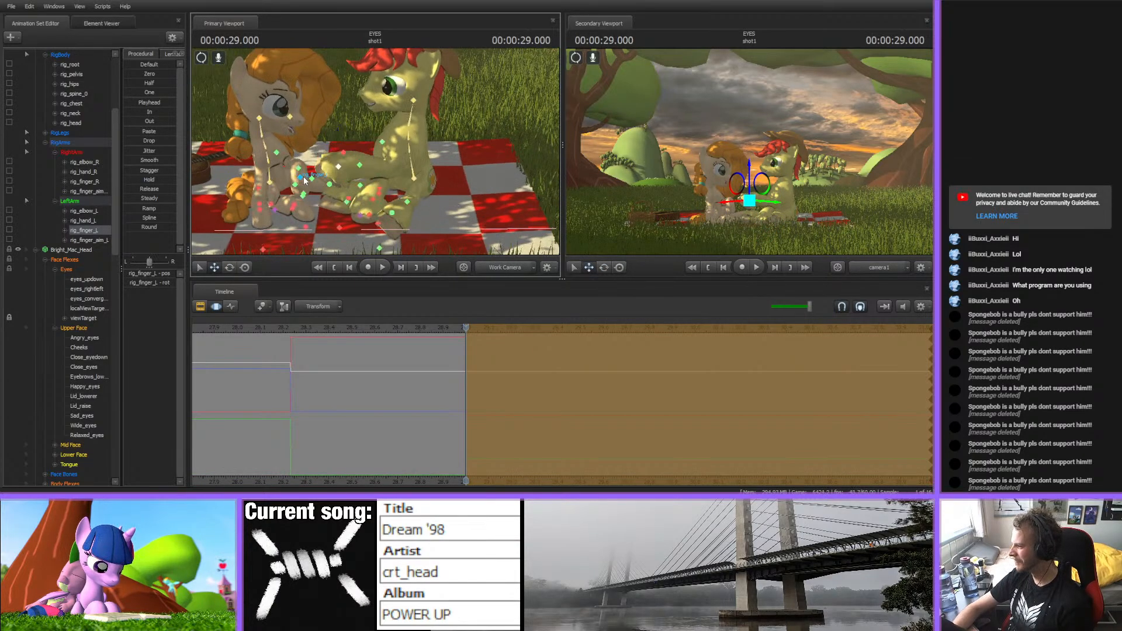
# - Scrub through the new poses between about 27 and 29 seconds to review the motion
pyautogui.click(435, 331)
pyautogui.moveTo(273, 329); pyautogui.dragTo(363, 336)
pyautogui.moveTo(462, 332); pyautogui.dragTo(187, 333)
pyautogui.moveTo(341, 472); pyautogui.dragTo(507, 409, button='middle')
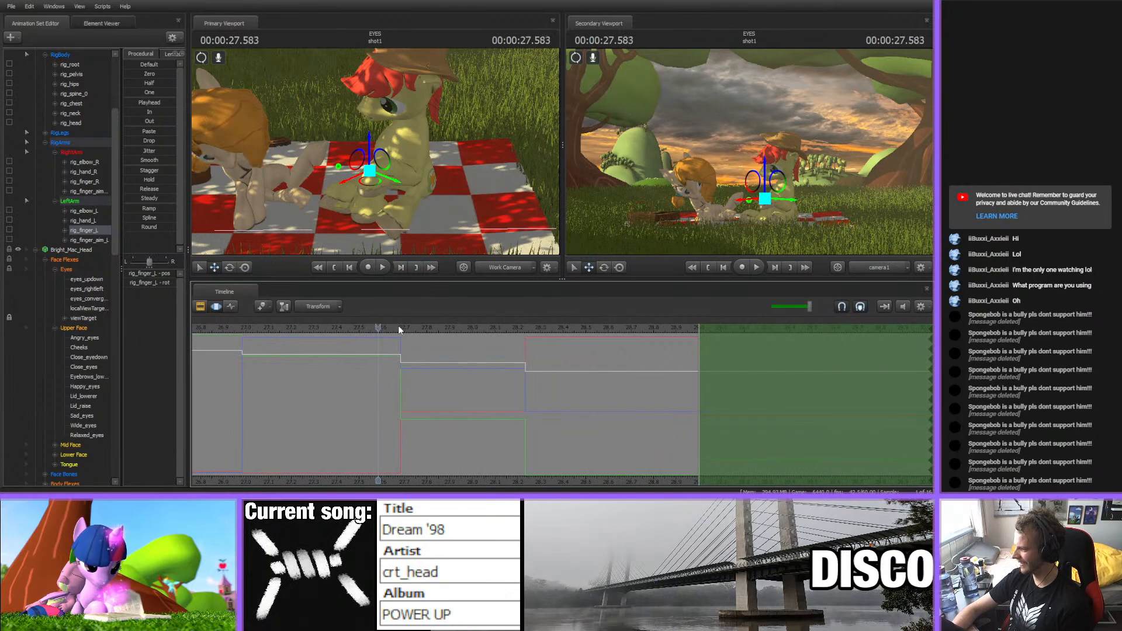
pyautogui.moveTo(401, 327)
pyautogui.mouseDown()
pyautogui.moveTo(596, 334)
pyautogui.moveTo(590, 371)
pyautogui.moveTo(756, 379)
pyautogui.mouseUp()
# - Limit the time selection to about 28.15–28.5 seconds and move the orange-maned pony's rig_finger_L control
pyautogui.click(302, 180)
pyautogui.moveTo(645, 333); pyautogui.dragTo(588, 356)
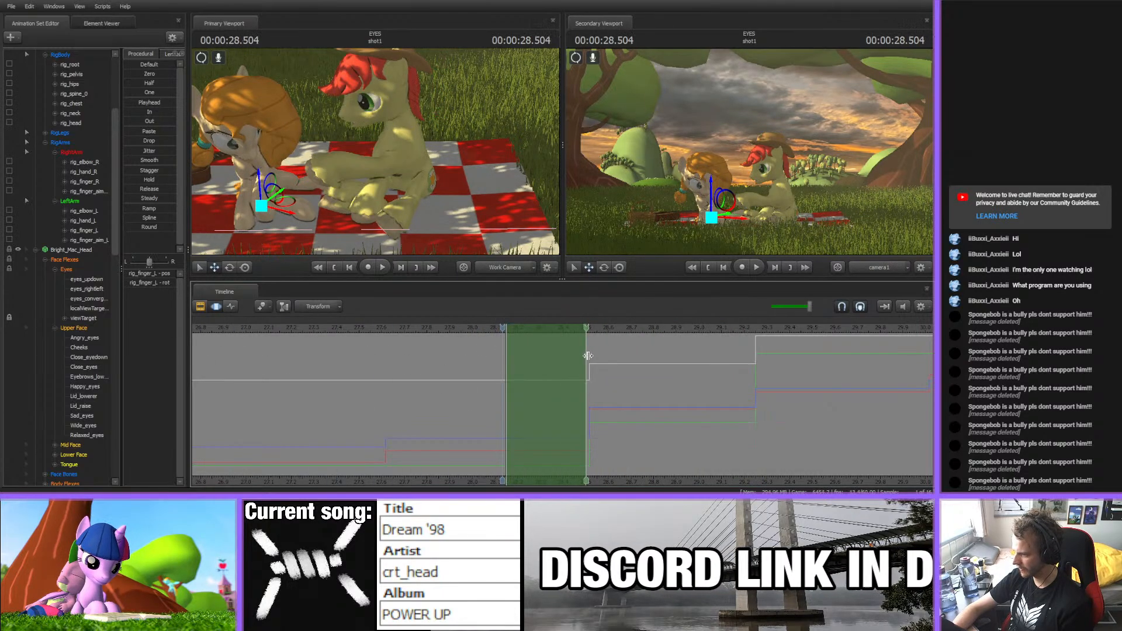
pyautogui.moveTo(328, 199); pyautogui.dragTo(376, 152)
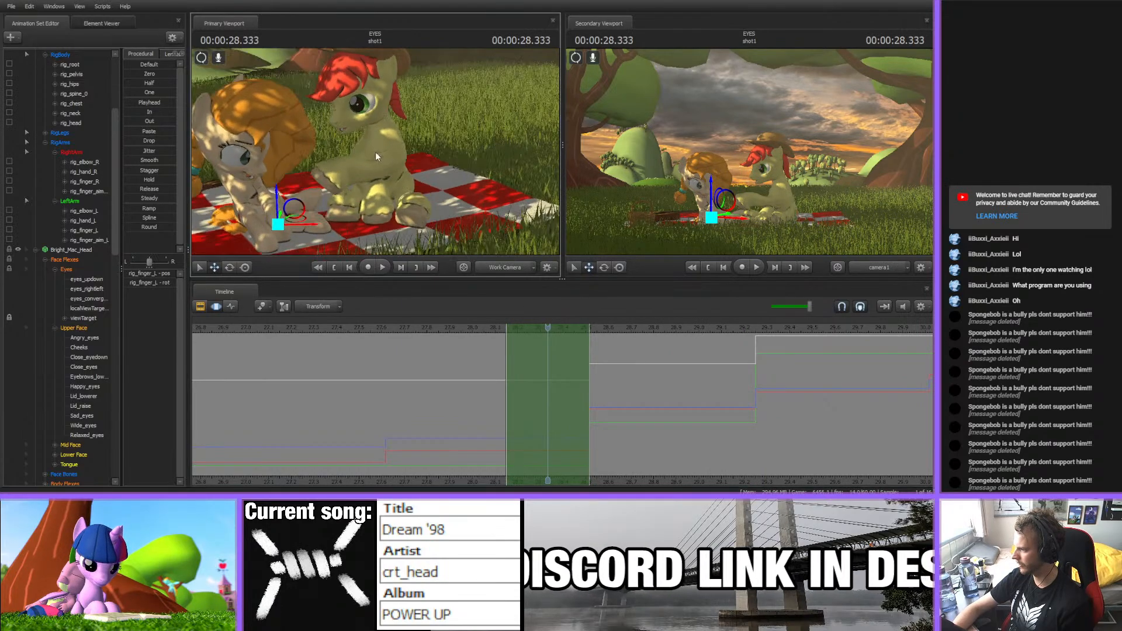
pyautogui.moveTo(298, 215); pyautogui.dragTo(306, 183)
pyautogui.press('e')
pyautogui.press('w')
# - Reposition the orange-maned pony's rig_hand_L and rig_finger_aim_L controls within the current time selection
pyautogui.keyDown('ctrl'); pyautogui.click(325, 185); pyautogui.keyUp('ctrl')
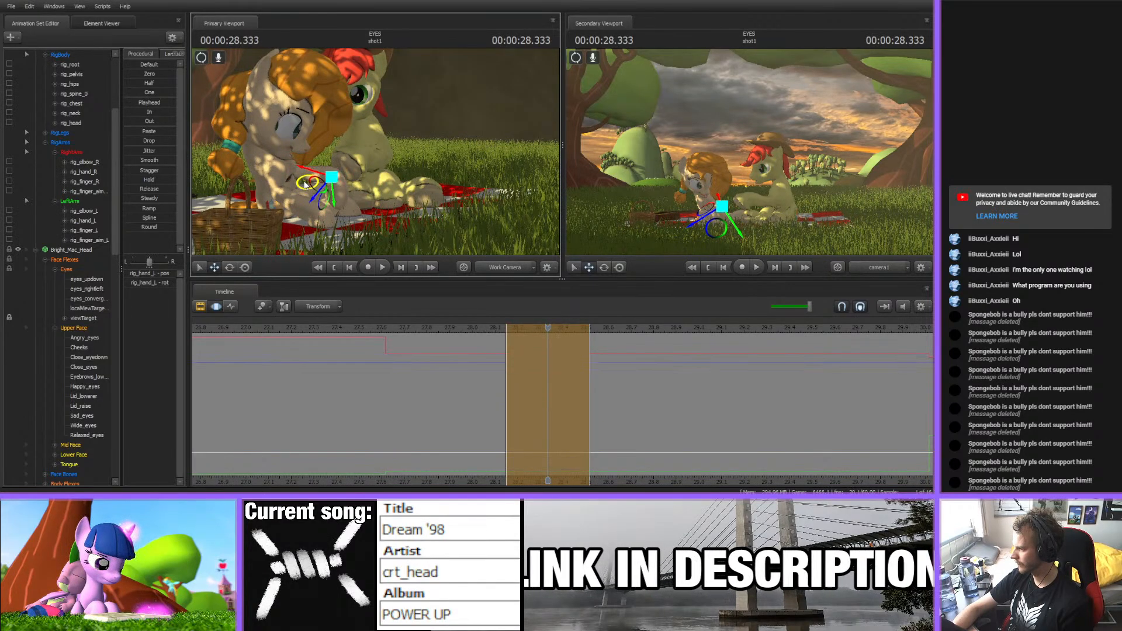
pyautogui.keyDown('ctrl'); pyautogui.click(334, 205); pyautogui.keyUp('ctrl')
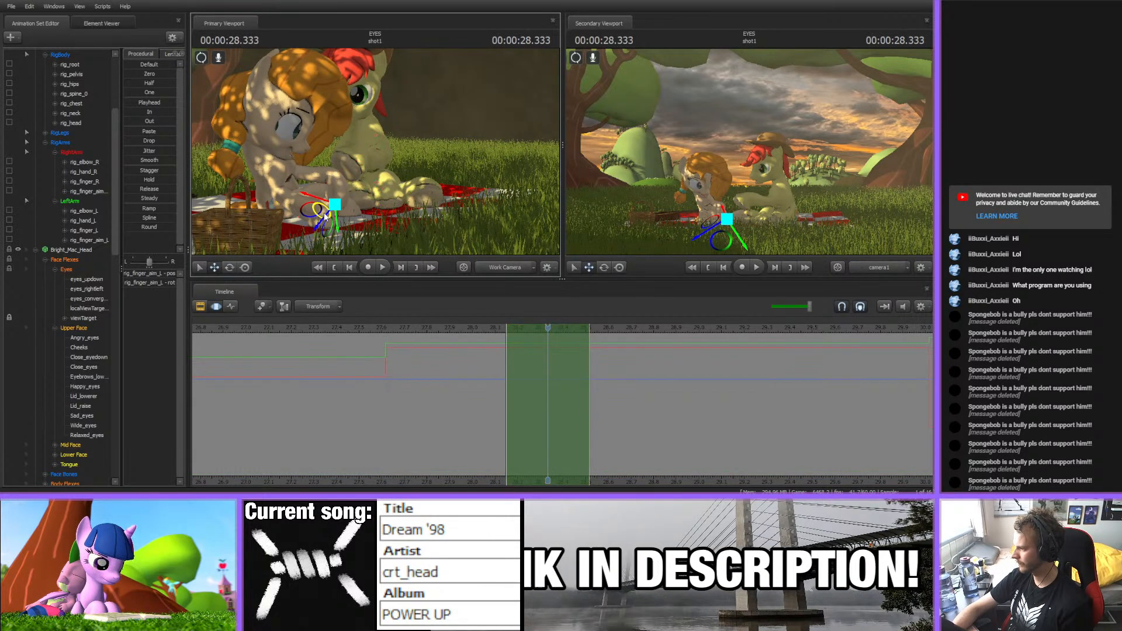
pyautogui.moveTo(325, 217); pyautogui.dragTo(349, 172)
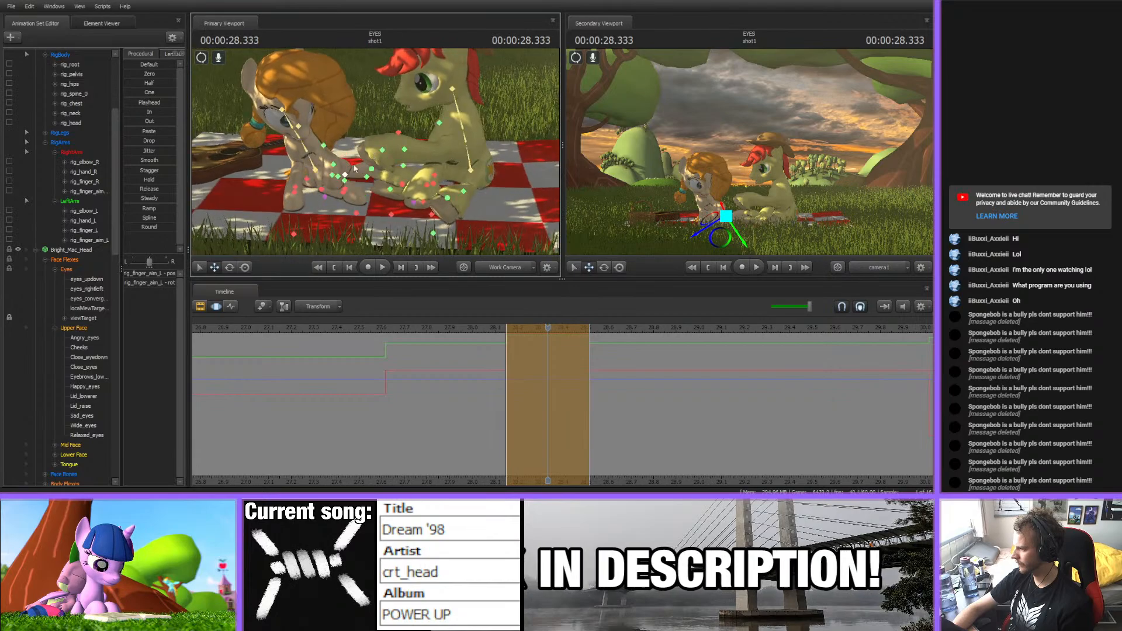
# - Refine the rotation and position of the orange-maned pony's rig_finger_L at 28.333 seconds and save the session
pyautogui.click(334, 172)
pyautogui.press('e')
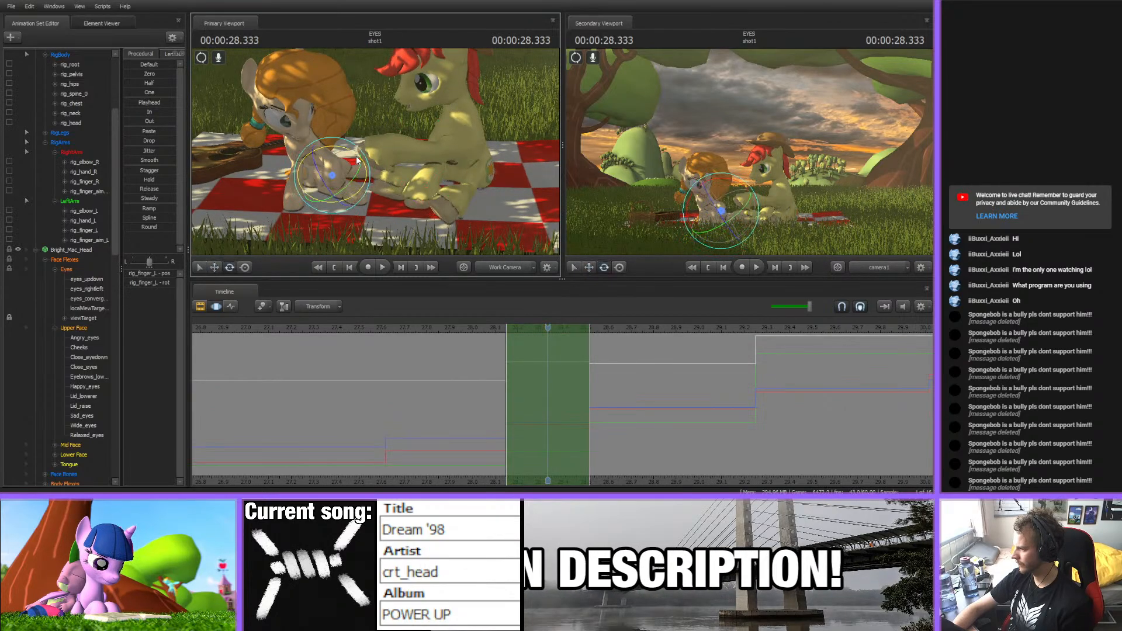
pyautogui.keyDown('alt'); pyautogui.moveTo(317, 153); pyautogui.dragTo(379, 156); pyautogui.keyUp('alt')
pyautogui.press('w')
pyautogui.hotkey('ctrl', 's')
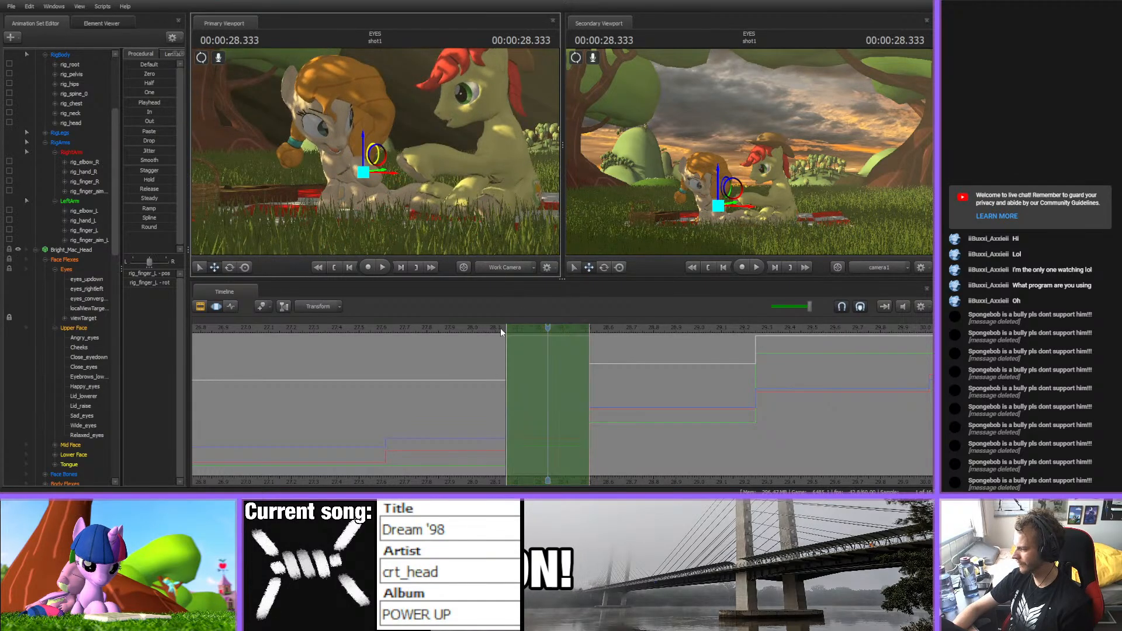
# - Play back and scrub the shot from about 27 seconds to check the orange-maned pony's left arm motion
pyautogui.moveTo(498, 332); pyautogui.dragTo(244, 342)
pyautogui.press('space')
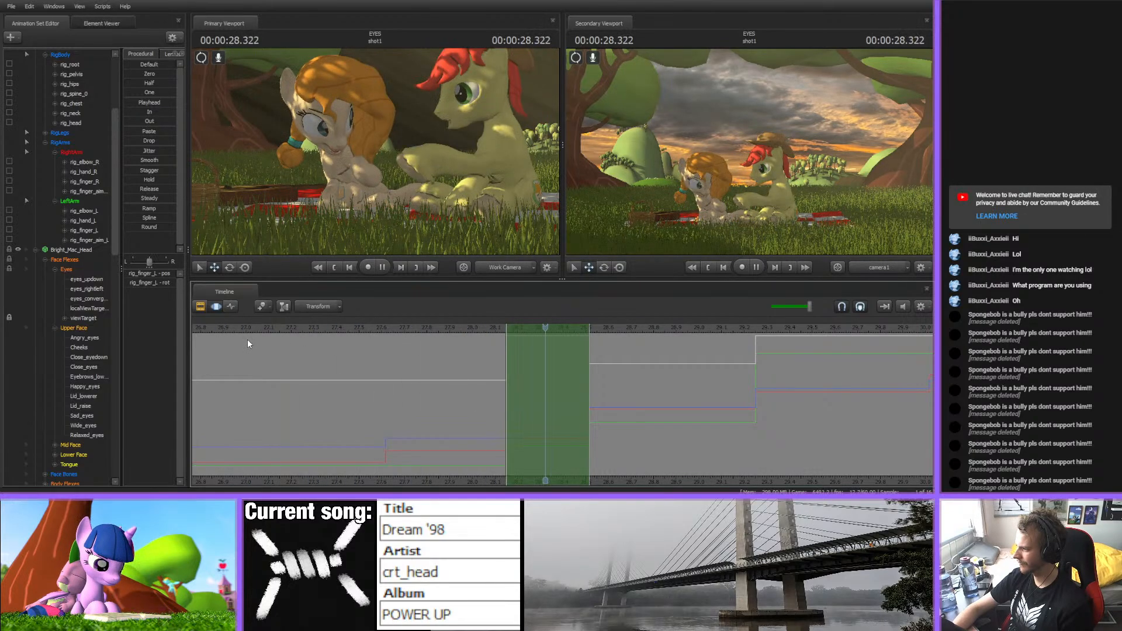
pyautogui.press('space')
pyautogui.moveTo(463, 339); pyautogui.dragTo(556, 340)
pyautogui.keyDown('alt'); pyautogui.moveTo(460, 206); pyautogui.dragTo(462, 235); pyautogui.keyUp('alt')
pyautogui.keyDown('alt'); pyautogui.moveTo(374, 175); pyautogui.dragTo(402, 138); pyautogui.keyUp('alt')
# - Blend all four left-arm controls of the orange-maned pony toward their playhead pose at 28.016 seconds across the time selection
pyautogui.moveTo(544, 331); pyautogui.dragTo(477, 325)
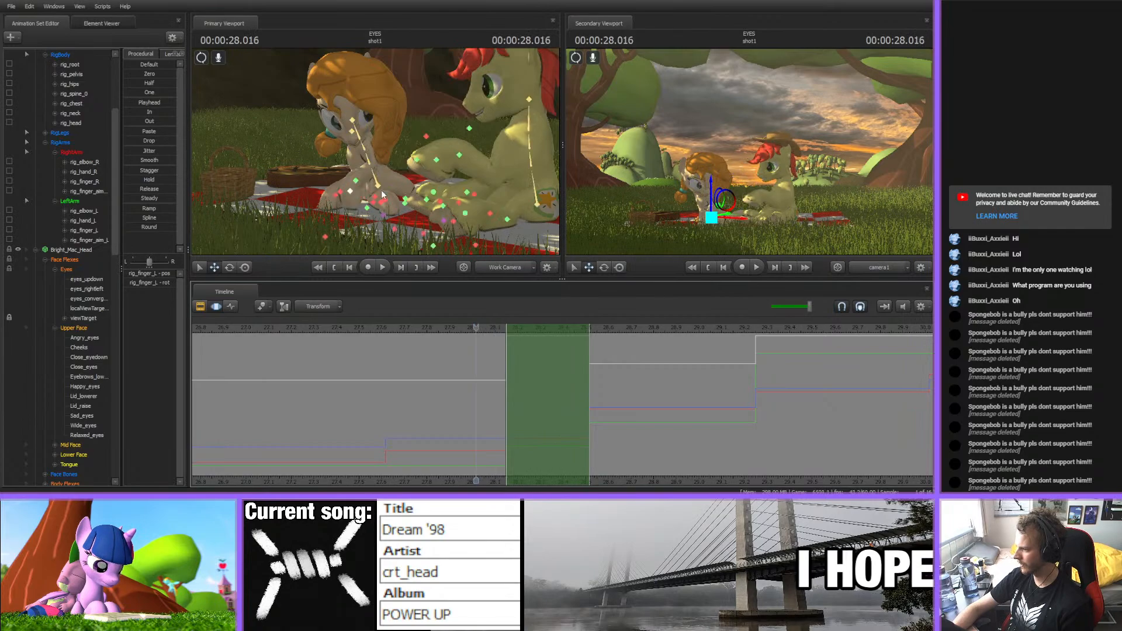
pyautogui.keyDown('ctrl'); pyautogui.keyDown('shift'); pyautogui.click(356, 181); pyautogui.keyUp('shift'); pyautogui.keyUp('ctrl')
pyautogui.scroll(-14, 81, 318)
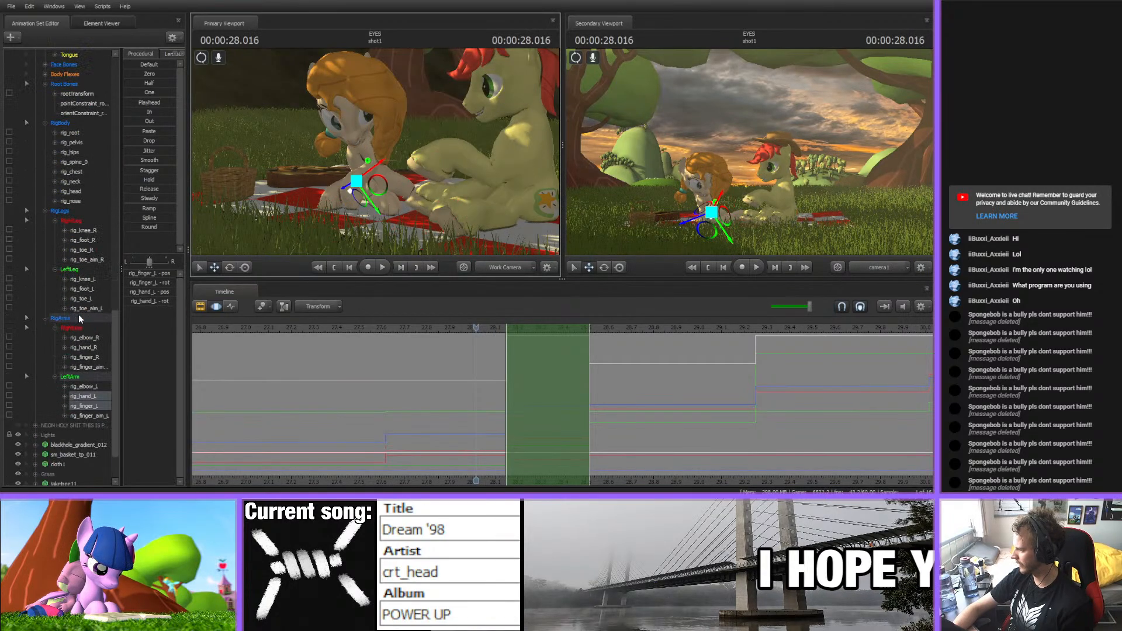
pyautogui.keyDown('ctrl'); pyautogui.click(95, 388); pyautogui.keyUp('ctrl')
pyautogui.keyDown('ctrl'); pyautogui.click(96, 415); pyautogui.keyUp('ctrl')
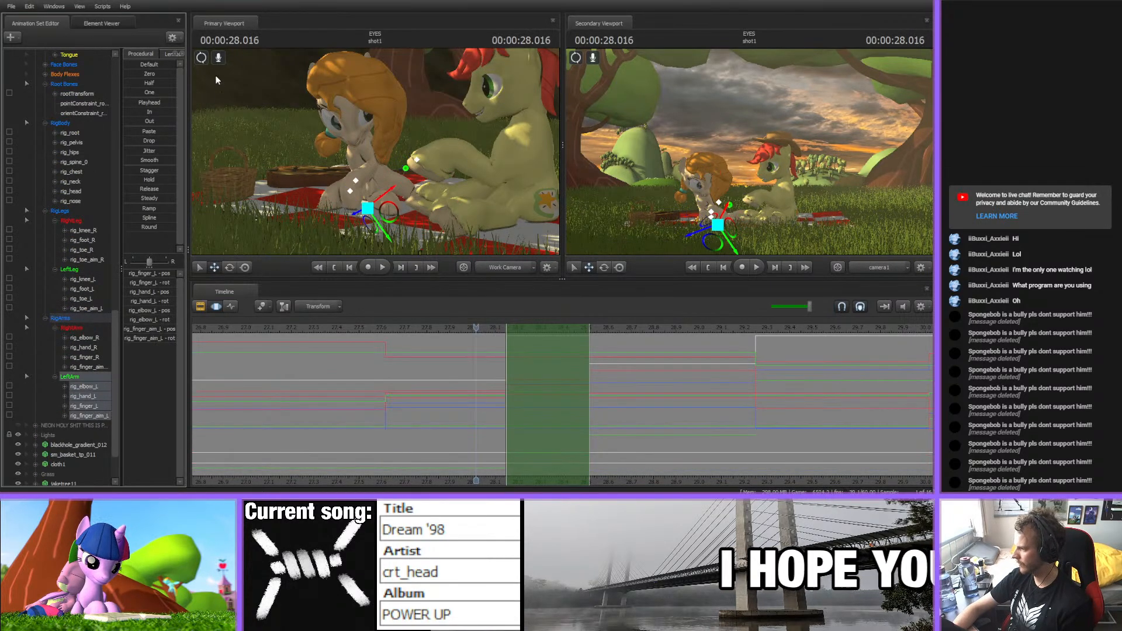
pyautogui.moveTo(155, 105); pyautogui.dragTo(186, 104)
pyautogui.moveTo(292, 141); pyautogui.dragTo(297, 140)
pyautogui.press('w')
pyautogui.moveTo(402, 171); pyautogui.dragTo(435, 173)
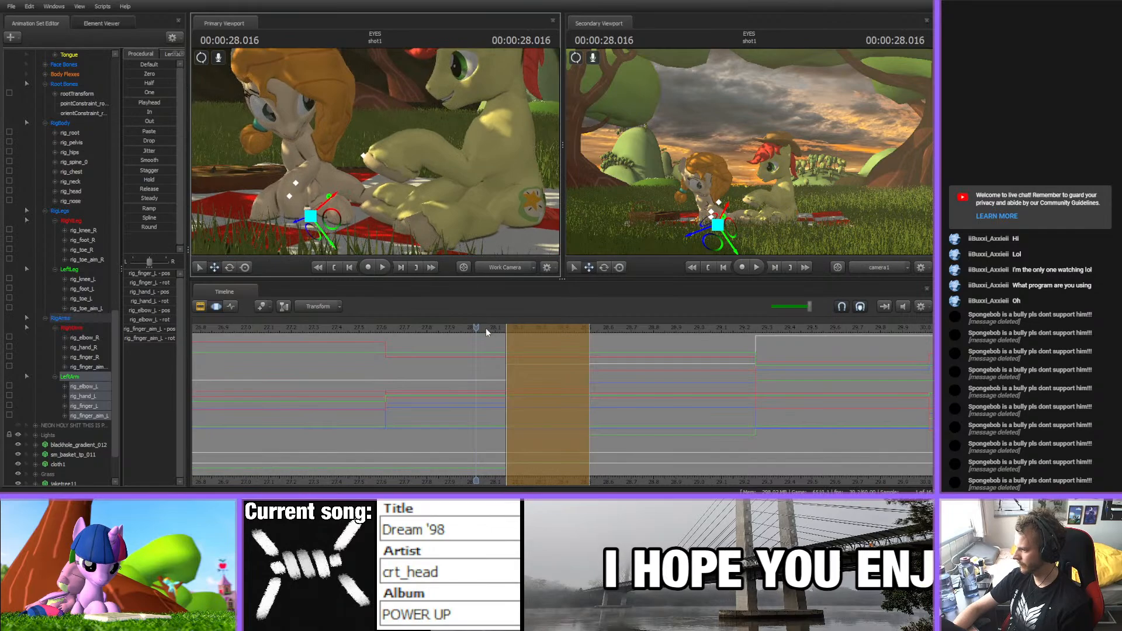
# - Adjust the position and rotation of the orange-maned pony's rig_finger_L at 28.883 seconds over the roughly 28.5 to 29.25 second time selection
pyautogui.moveTo(487, 331); pyautogui.dragTo(756, 357)
pyautogui.click(611, 345)
pyautogui.moveTo(377, 162)
pyautogui.keyDown('alt'); pyautogui.mouseDown()
pyautogui.moveTo(362, 176)
pyautogui.moveTo(403, 158)
pyautogui.moveTo(406, 175)
pyautogui.moveTo(421, 142)
pyautogui.moveTo(442, 150)
pyautogui.moveTo(396, 140)
pyautogui.moveTo(415, 144)
pyautogui.moveTo(404, 150)
pyautogui.moveTo(406, 138)
pyautogui.moveTo(376, 152)
pyautogui.mouseUp(); pyautogui.keyUp('alt')
pyautogui.keyDown('ctrl'); pyautogui.click(361, 177); pyautogui.keyUp('ctrl')
pyautogui.press('e')
pyautogui.press('w')
pyautogui.press('e')
pyautogui.press('w')
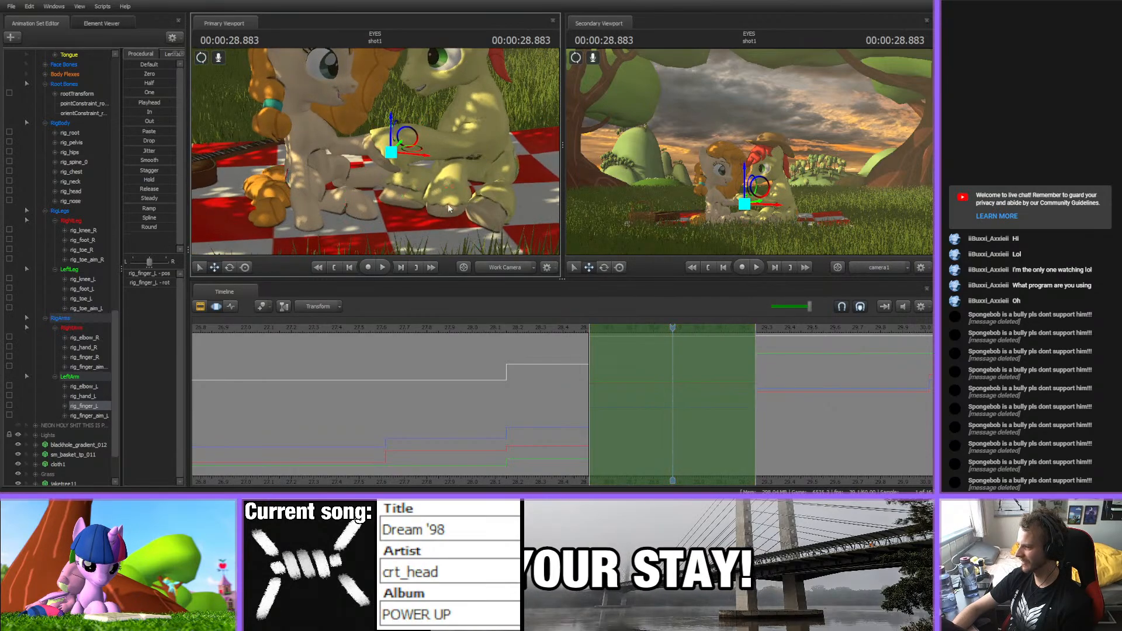
# - Narrow the time selection to about 29.000 to 29.250 seconds and place the playhead at its start
pyautogui.moveTo(532, 483); pyautogui.dragTo(345, 423, button='middle')
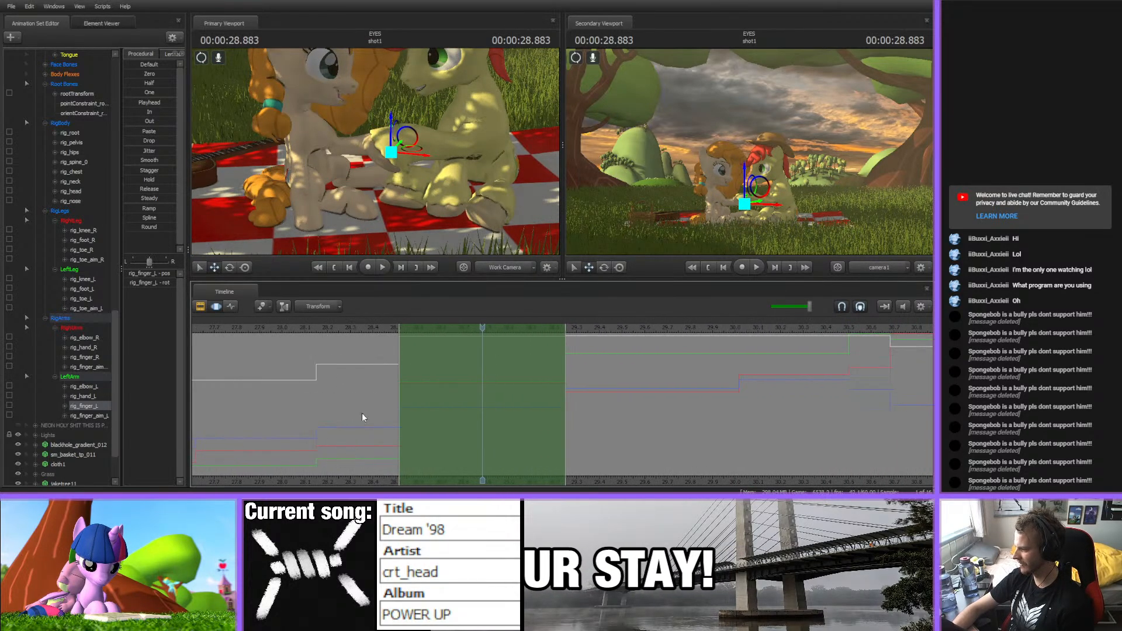
pyautogui.scroll(-2, 364, 414)
pyautogui.scroll(1, 370, 410)
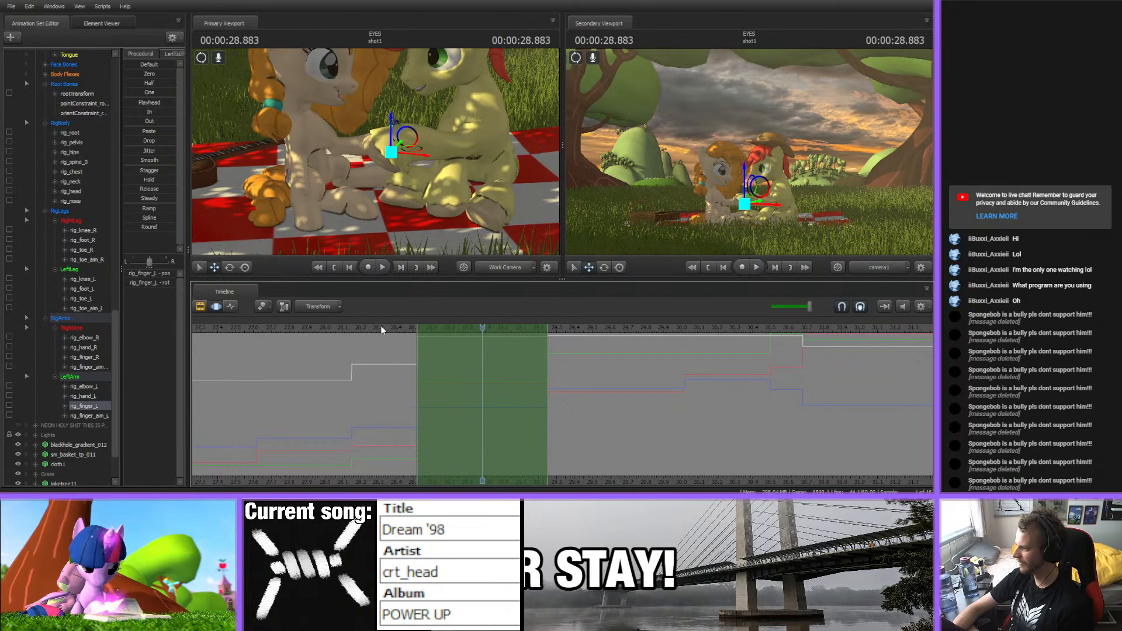
pyautogui.moveTo(381, 329); pyautogui.dragTo(548, 349)
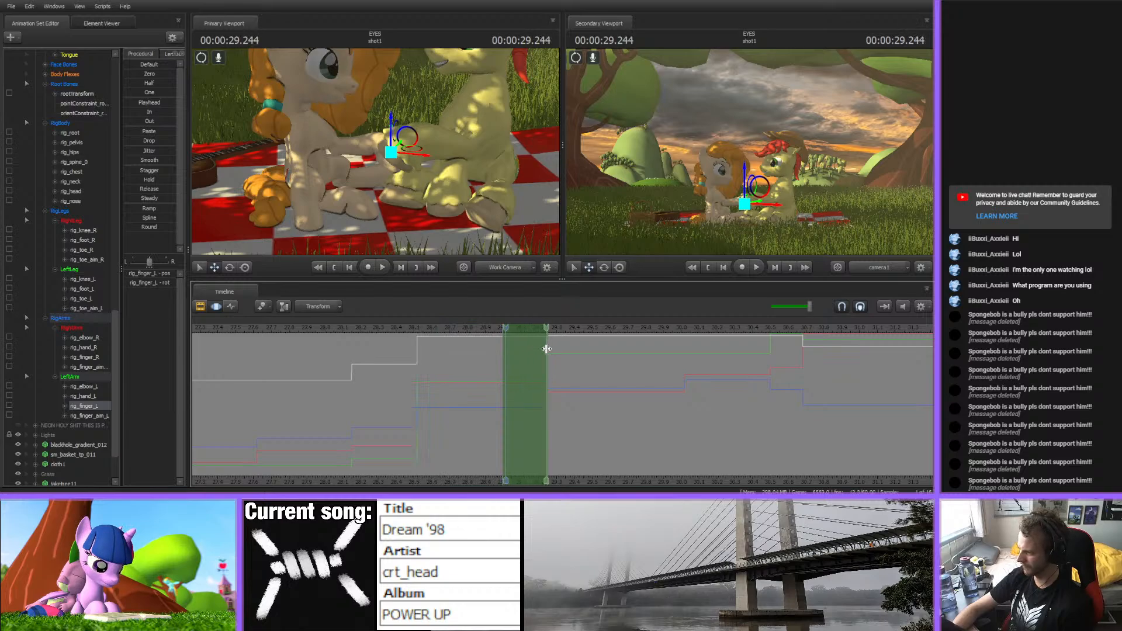
pyautogui.click(525, 351)
pyautogui.keyDown('alt'); pyautogui.moveTo(524, 352); pyautogui.dragTo(547, 382, button='right'); pyautogui.keyUp('alt')
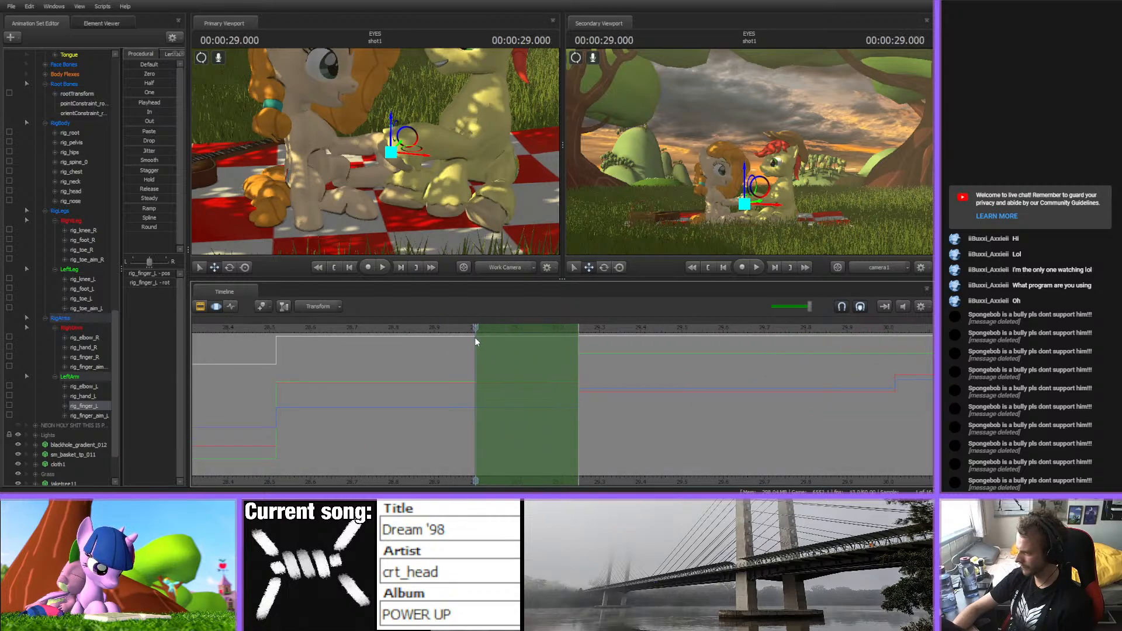
pyautogui.scroll(2, 486, 356)
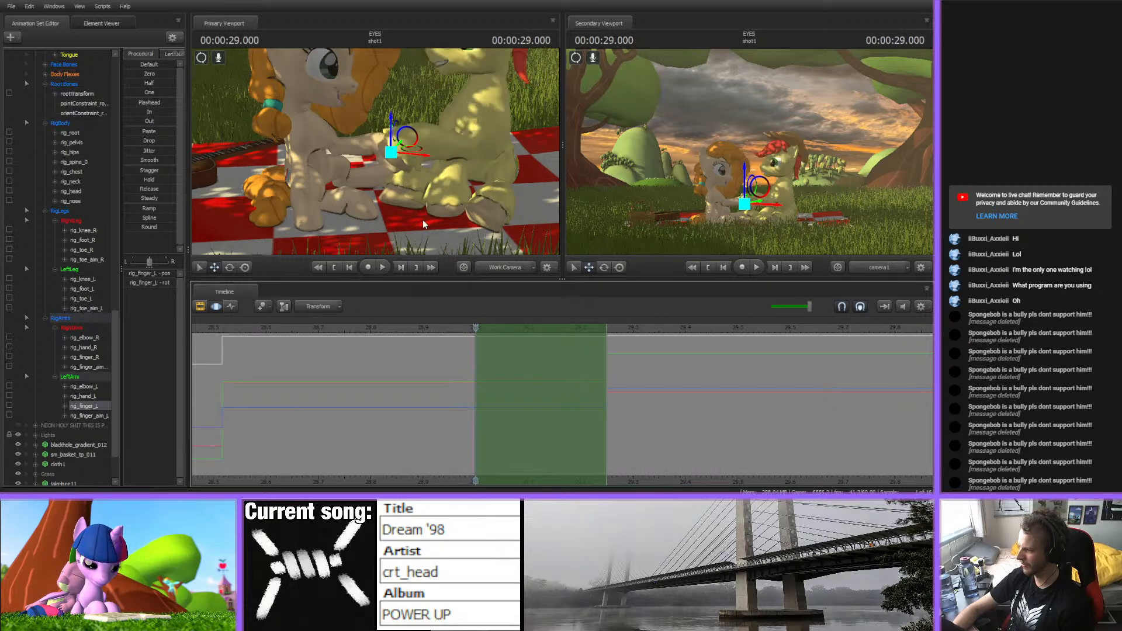
# - Rotate the orange-maned pony's torso, neck and head controls, from rig_pelvis up to rig_head, at 29.000 seconds
pyautogui.moveTo(469, 215); pyautogui.dragTo(462, 193)
pyautogui.keyDown('ctrl'); pyautogui.click(312, 194); pyautogui.keyUp('ctrl')
pyautogui.press('e')
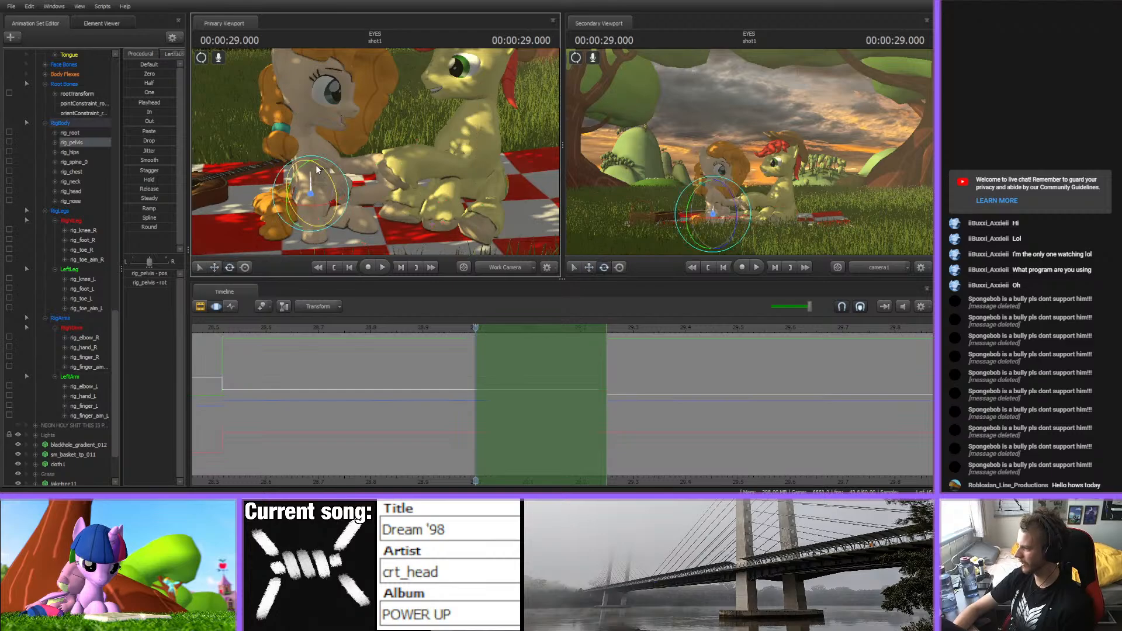
pyautogui.click(321, 153)
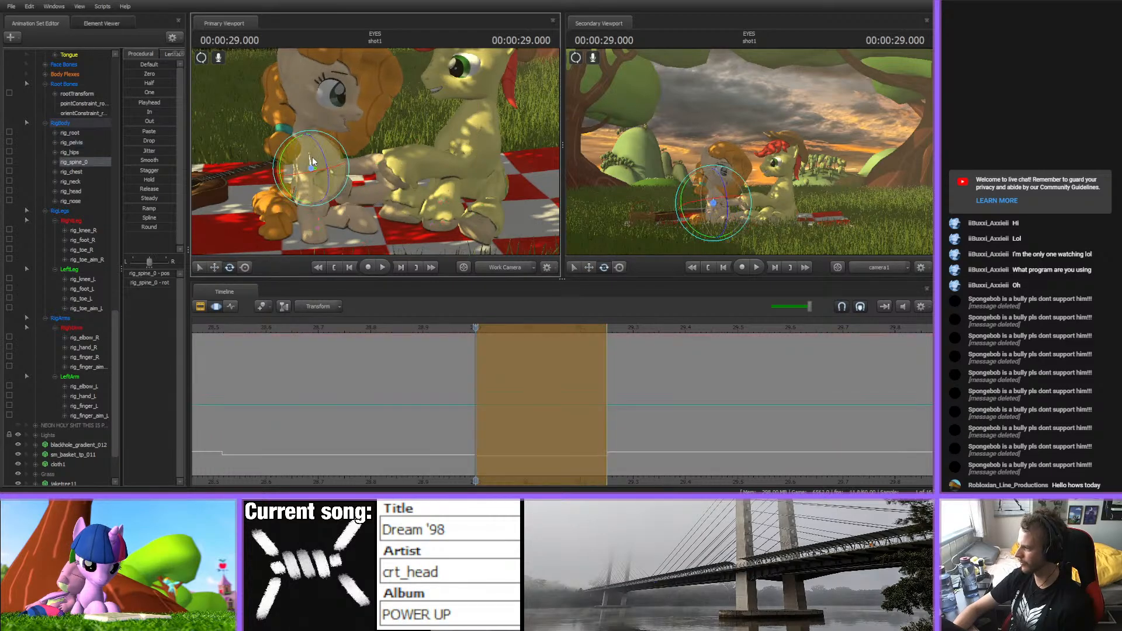
pyautogui.click(323, 149)
pyautogui.moveTo(322, 149); pyautogui.dragTo(321, 140)
pyautogui.press('ctrl')
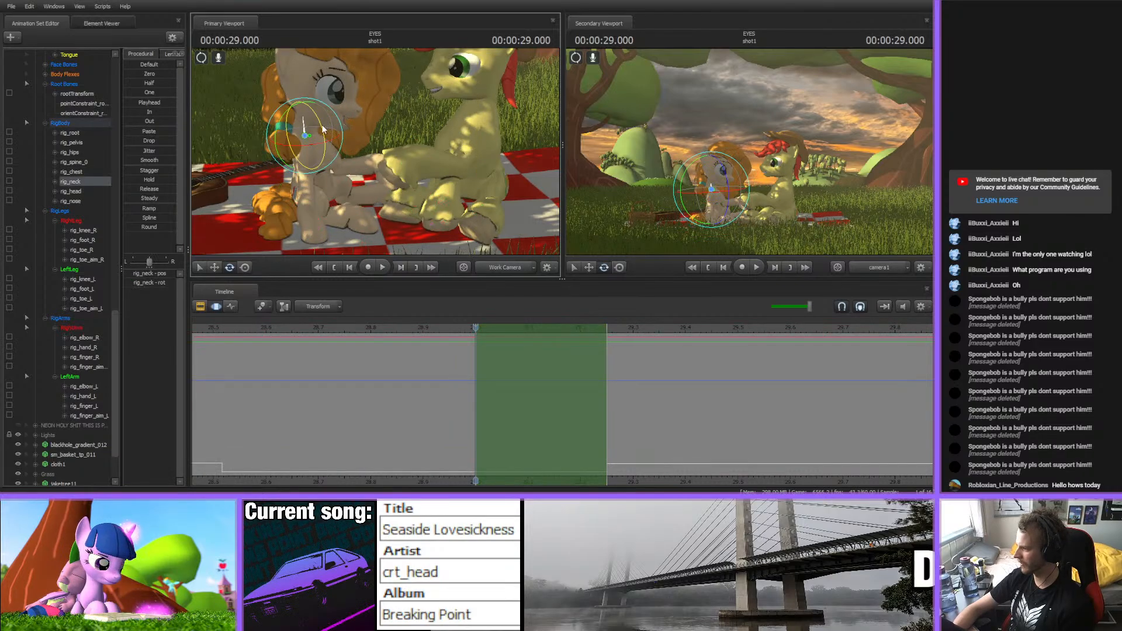
pyautogui.click(303, 111)
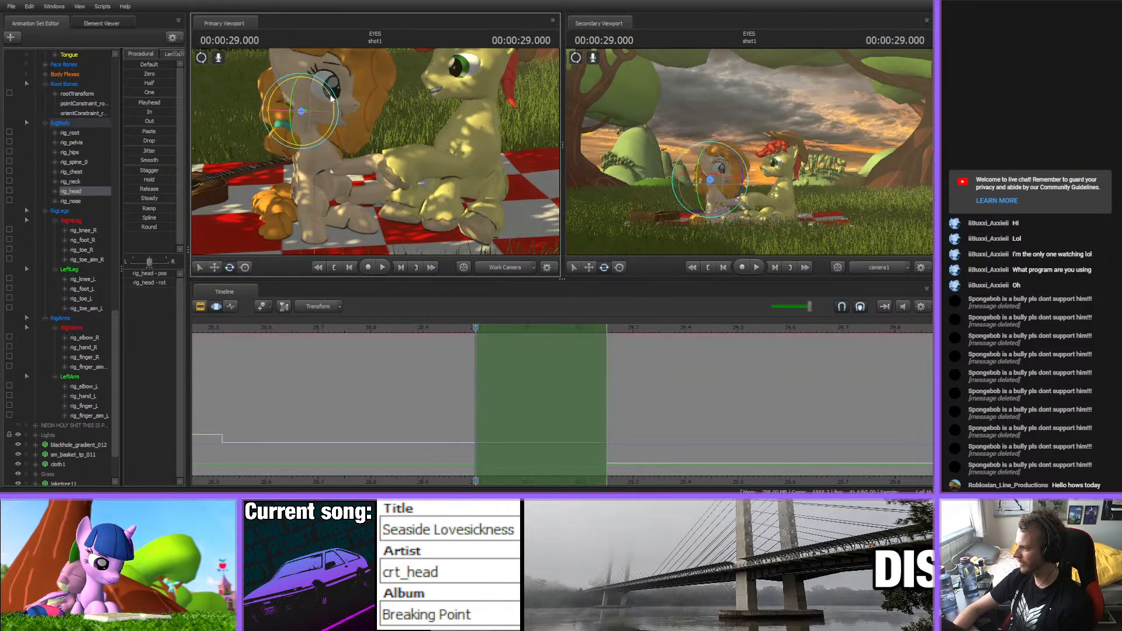
pyautogui.moveTo(302, 111); pyautogui.dragTo(304, 112)
# - Reposition the orange-maned pony's rig_finger_L at 29.000 seconds to match her adjusted body pose
pyautogui.click(390, 171)
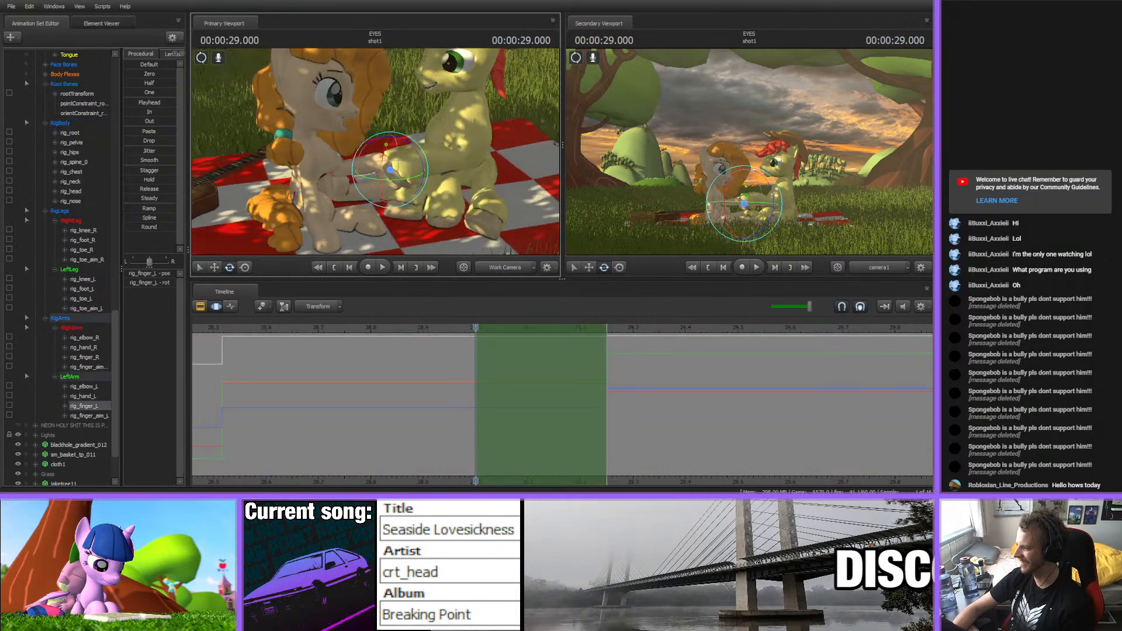
pyautogui.scroll(3, 391, 179)
pyautogui.press('w')
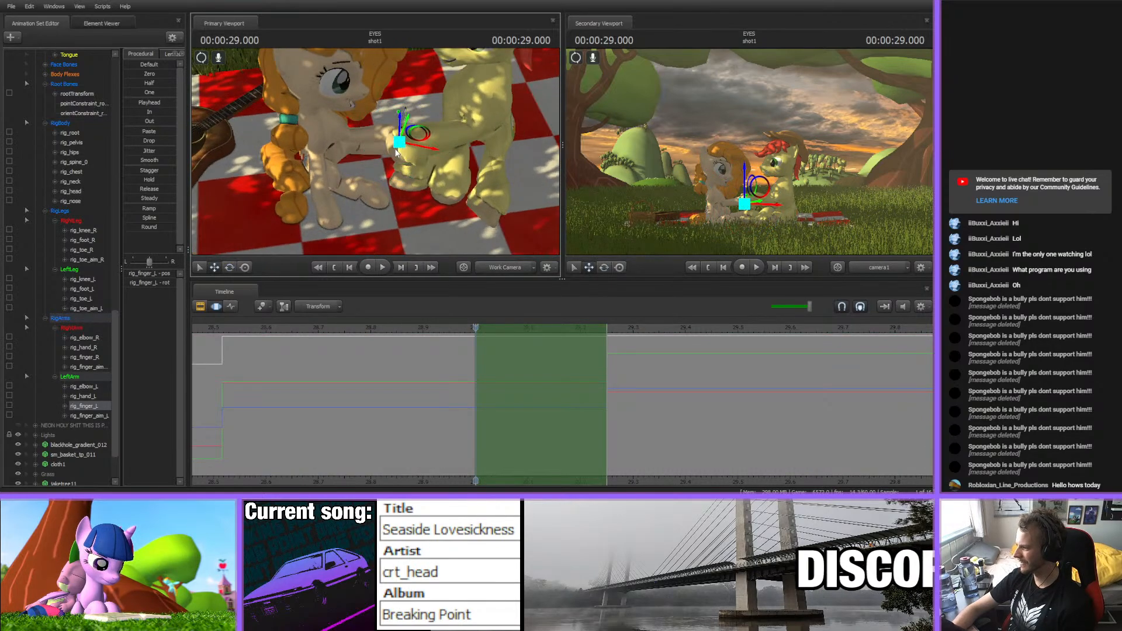
pyautogui.keyDown('alt'); pyautogui.moveTo(409, 170); pyautogui.dragTo(407, 129); pyautogui.keyUp('alt')
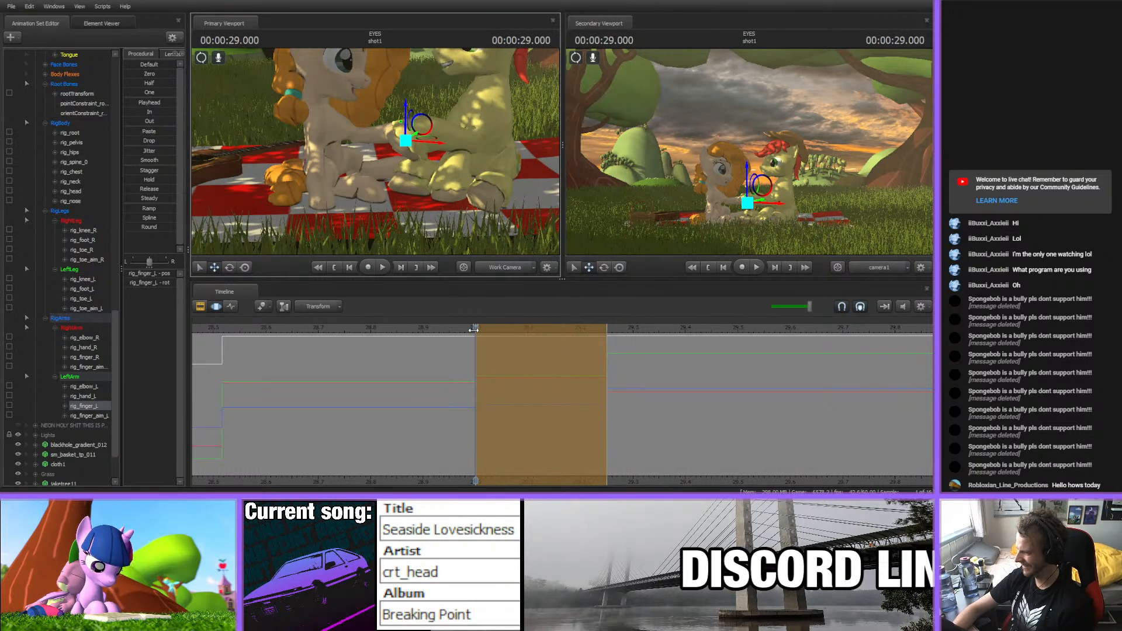
# - Scrub the shot between about 28.4 and 29.3 seconds to check the orange-maned pony's pose change
pyautogui.moveTo(475, 330); pyautogui.dragTo(444, 337)
pyautogui.moveTo(339, 339); pyautogui.dragTo(170, 349)
pyautogui.moveTo(185, 350); pyautogui.dragTo(319, 349, button='middle')
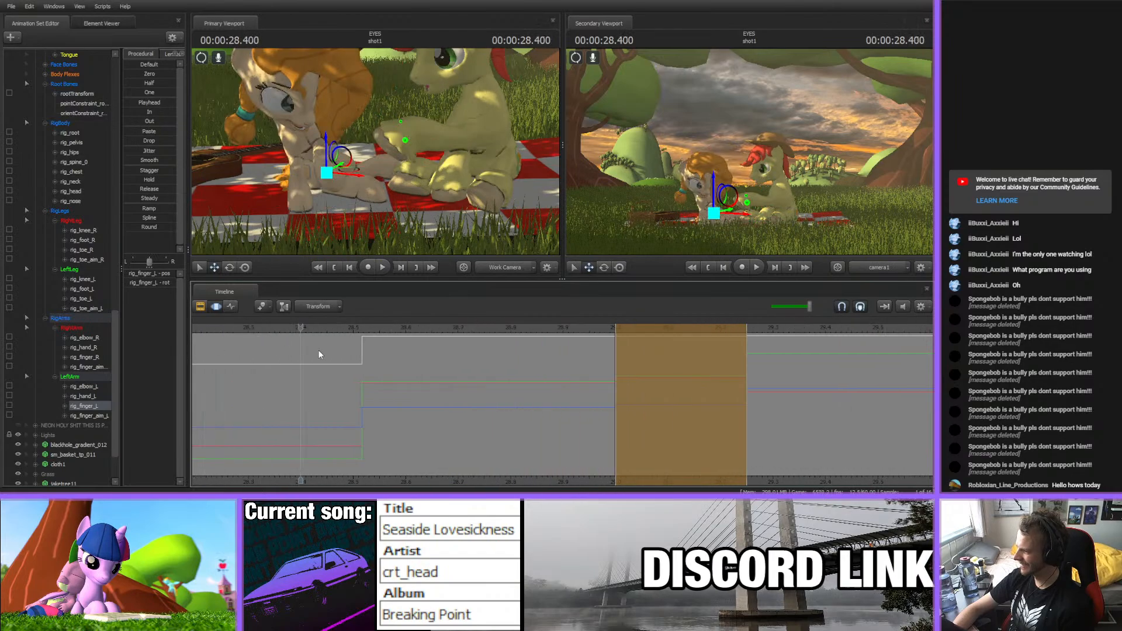
pyautogui.moveTo(318, 349); pyautogui.dragTo(486, 336)
pyautogui.moveTo(630, 328); pyautogui.dragTo(773, 342)
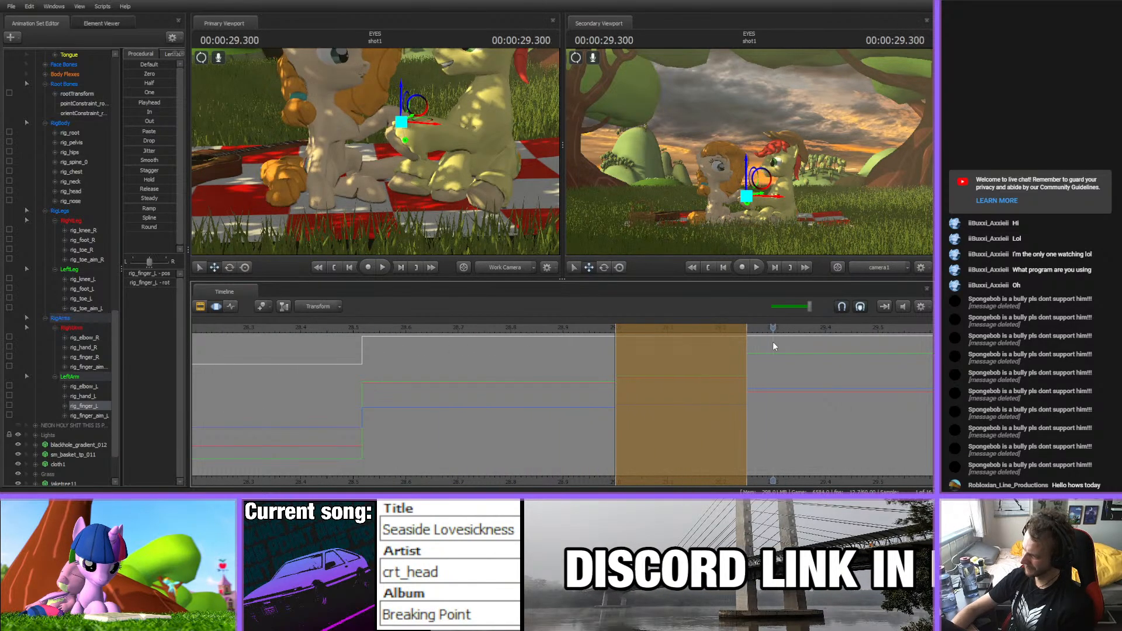
pyautogui.moveTo(773, 341); pyautogui.dragTo(476, 373, button='middle')
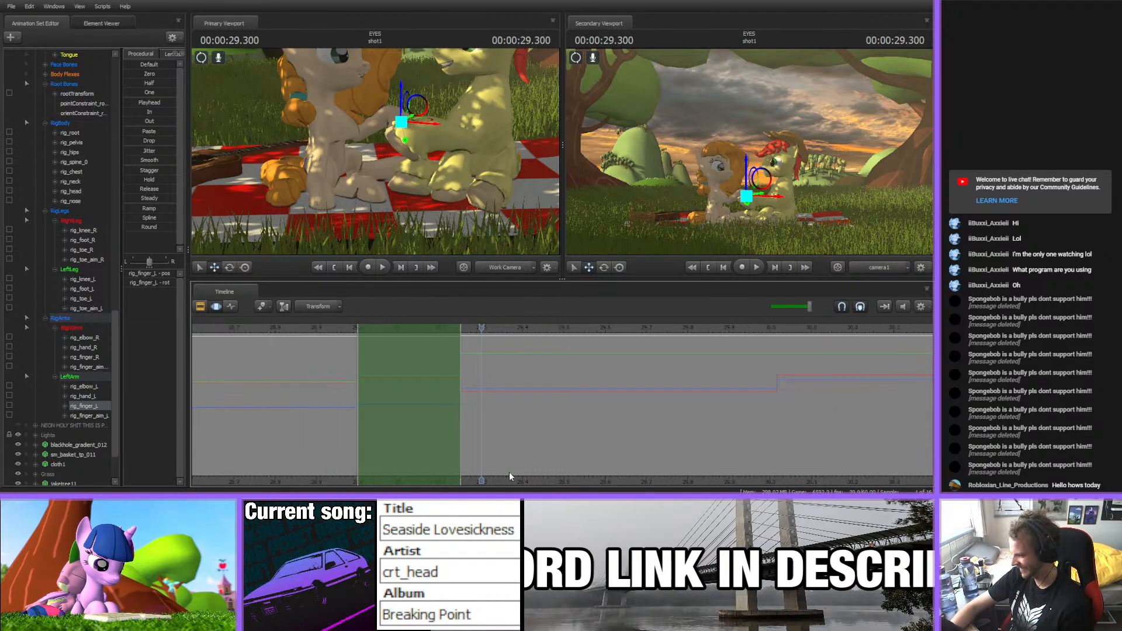
pyautogui.moveTo(513, 474); pyautogui.dragTo(393, 373, button='middle')
pyautogui.click(376, 364)
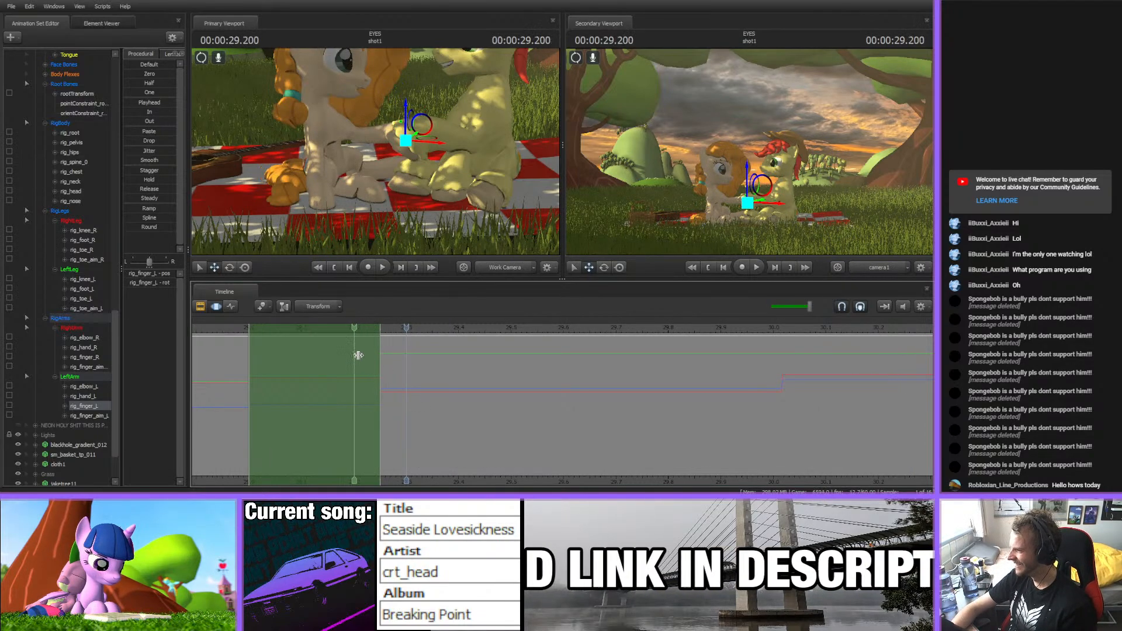
pyautogui.moveTo(359, 355); pyautogui.dragTo(442, 351)
pyautogui.moveTo(769, 347); pyautogui.dragTo(412, 361)
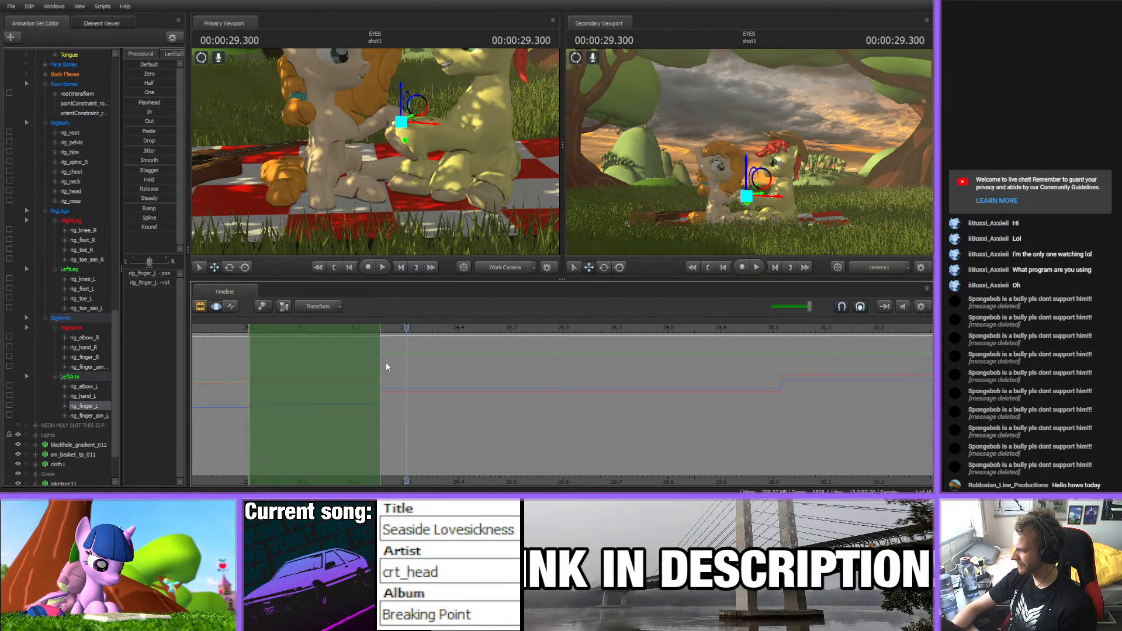
# - Set the time selection to start at 29.250 seconds and rotate Bright Mac's body controls from rig_pelvis up to rig_head
pyautogui.keyDown('ctrl'); pyautogui.click(491, 157); pyautogui.keyUp('ctrl')
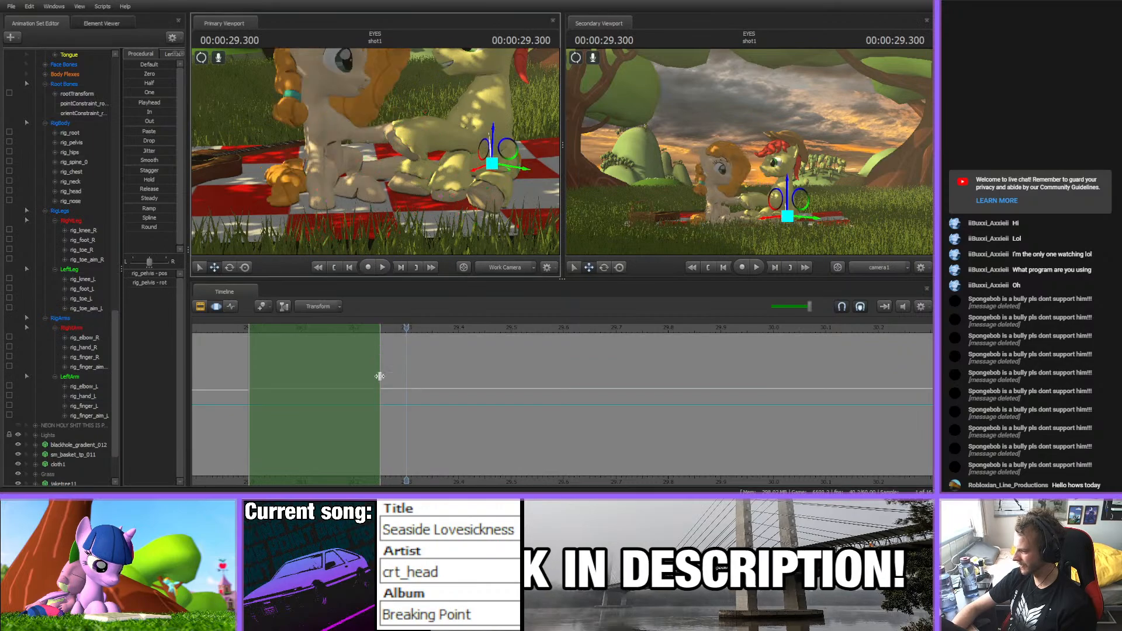
pyautogui.moveTo(380, 376); pyautogui.dragTo(933, 380)
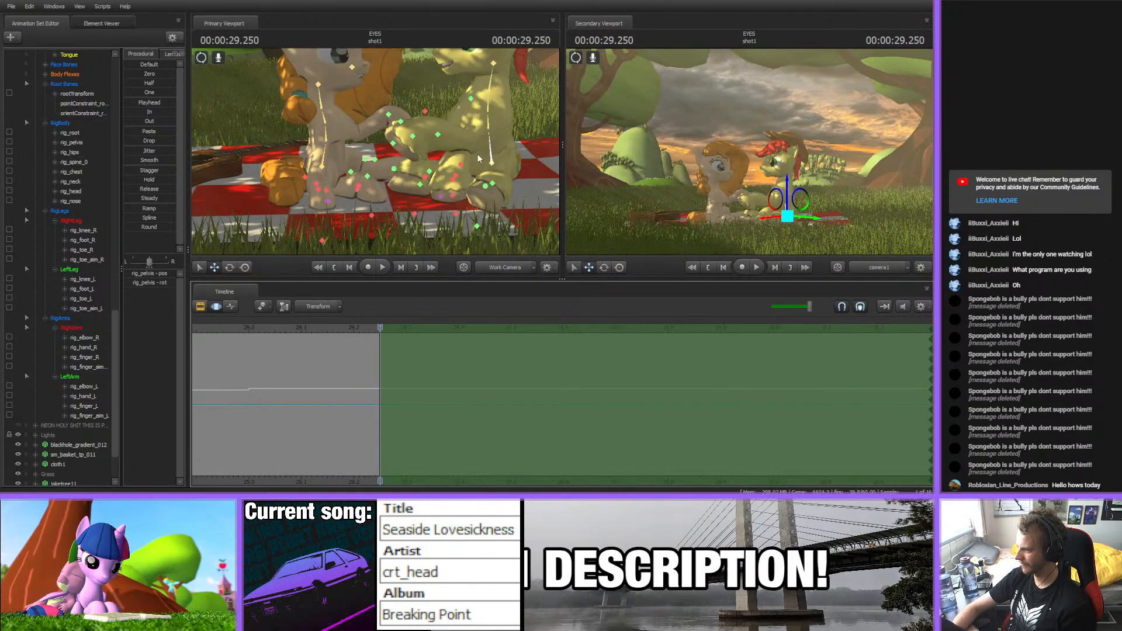
pyautogui.press('e')
pyautogui.moveTo(480, 144); pyautogui.dragTo(461, 128)
pyautogui.keyDown('ctrl'); pyautogui.click(449, 167); pyautogui.keyUp('ctrl')
pyautogui.keyDown('ctrl'); pyautogui.click(449, 138); pyautogui.keyUp('ctrl')
pyautogui.keyDown('ctrl'); pyautogui.click(450, 130); pyautogui.keyUp('ctrl')
pyautogui.keyDown('ctrl'); pyautogui.click(458, 102); pyautogui.keyUp('ctrl')
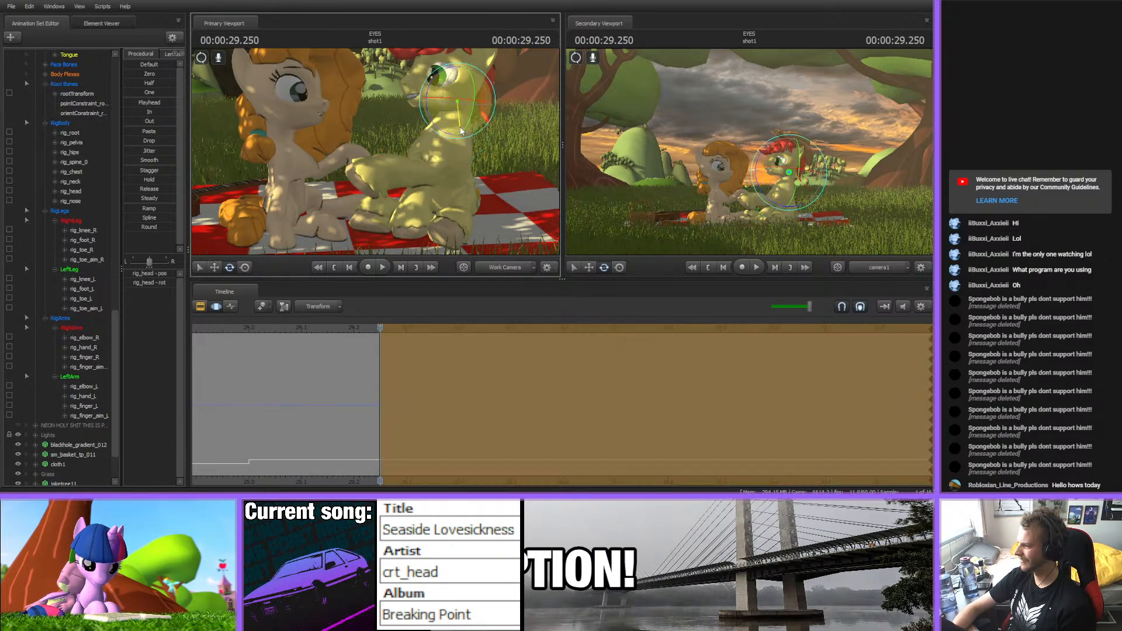
# - Reposition Bright Mac's rig_finger_L and rig_hand_L controls at 29.250 seconds
pyautogui.keyDown('ctrl'); pyautogui.click(374, 176); pyautogui.keyUp('ctrl')
pyautogui.keyDown('alt'); pyautogui.moveTo(374, 176); pyautogui.dragTo(377, 153); pyautogui.keyUp('alt')
pyautogui.press('w')
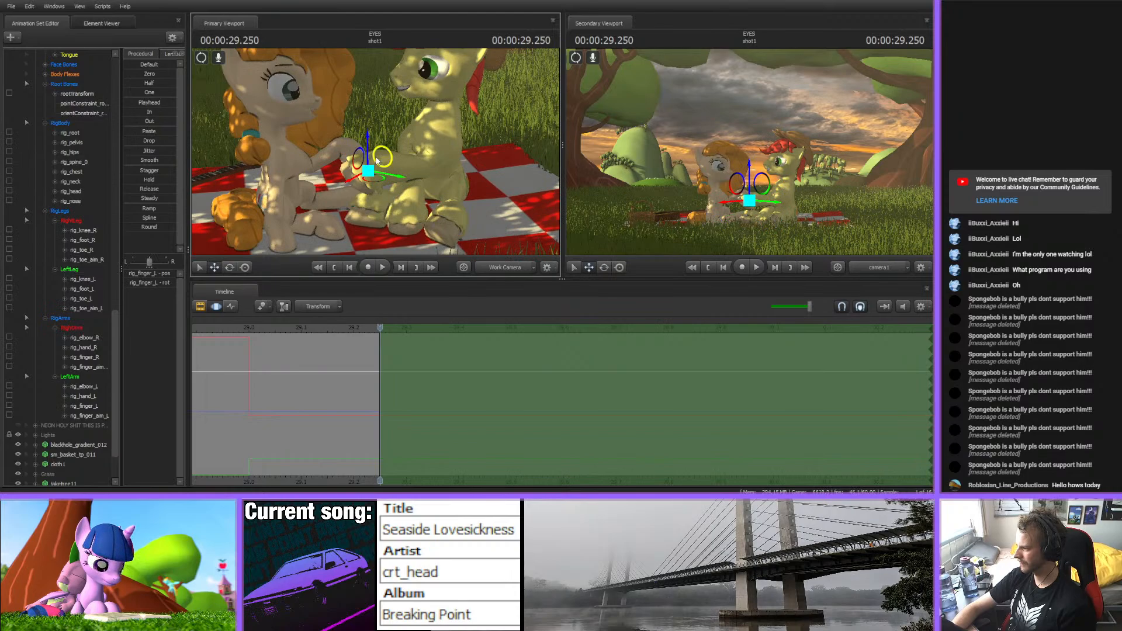
pyautogui.click(393, 170)
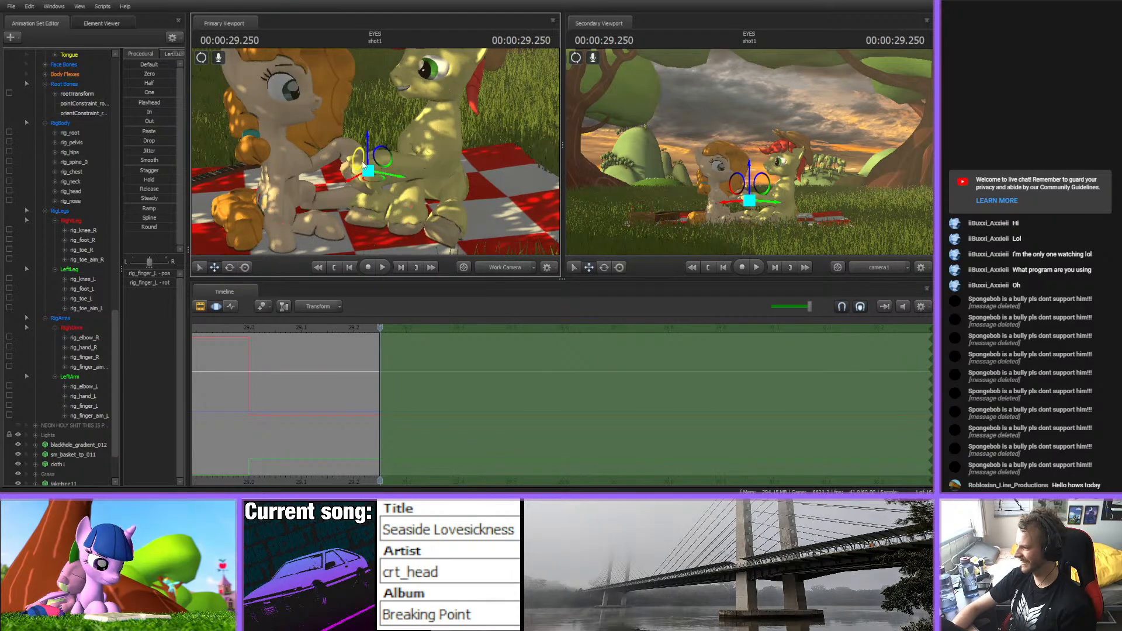
pyautogui.keyDown('alt'); pyautogui.moveTo(363, 165); pyautogui.dragTo(385, 188); pyautogui.keyUp('alt')
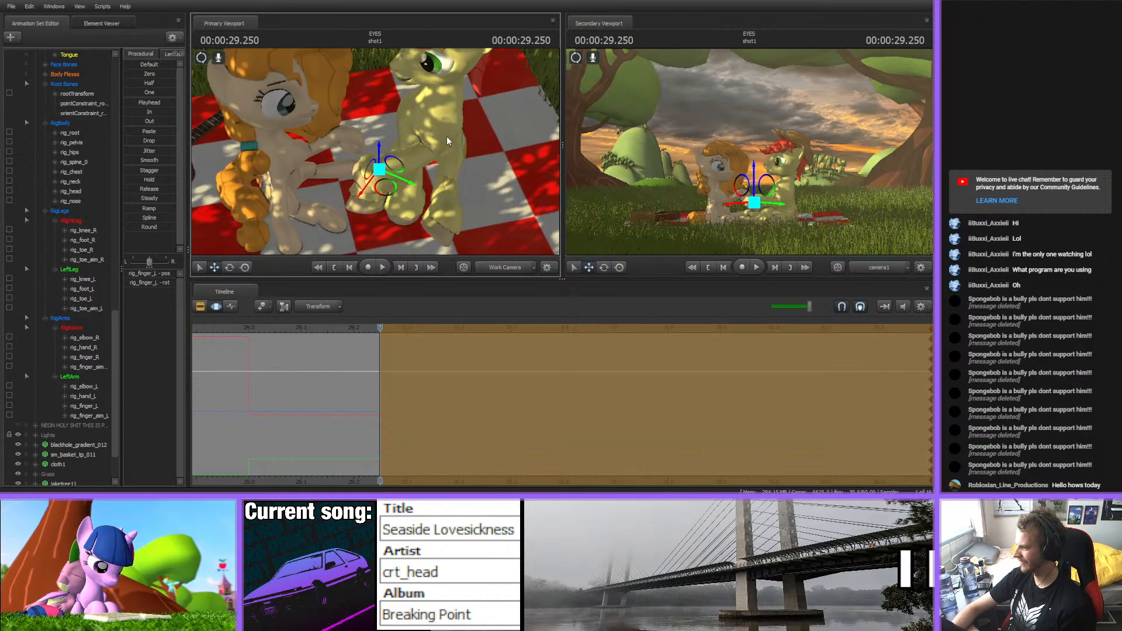
pyautogui.keyDown('alt'); pyautogui.moveTo(448, 141); pyautogui.dragTo(375, 153); pyautogui.keyUp('alt')
pyautogui.keyDown('ctrl'); pyautogui.click(396, 174); pyautogui.keyUp('ctrl')
pyautogui.keyDown('alt'); pyautogui.moveTo(458, 164); pyautogui.dragTo(374, 176); pyautogui.keyUp('alt')
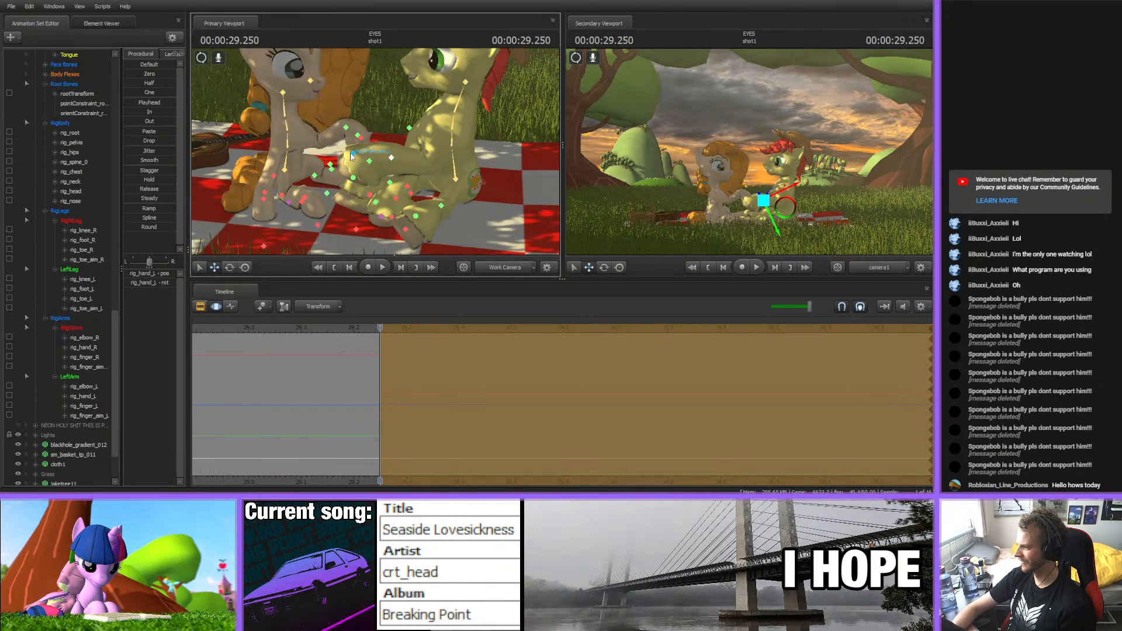
# - Refine Bright Mac's rig_finger_L and adjust his rig_finger_aim_L at 29.250 seconds
pyautogui.click(369, 167)
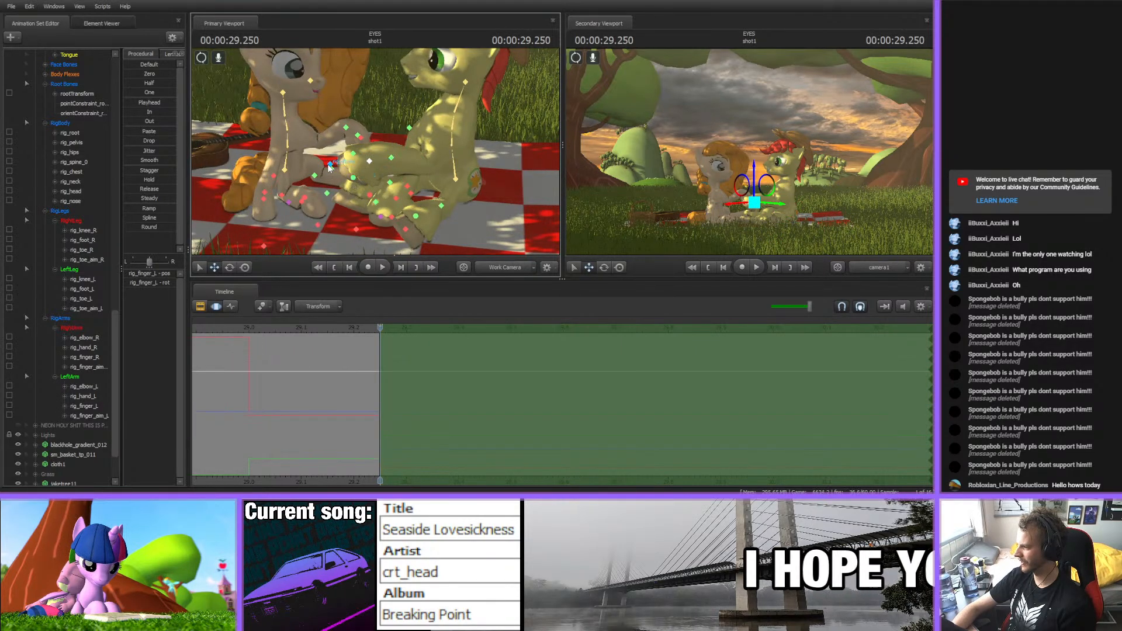
pyautogui.click(326, 193)
pyautogui.moveTo(387, 199)
pyautogui.keyDown('alt'); pyautogui.mouseDown()
pyautogui.moveTo(383, 170)
pyautogui.moveTo(374, 203)
pyautogui.mouseUp(); pyautogui.keyUp('alt')
pyautogui.moveTo(375, 130)
pyautogui.keyDown('alt'); pyautogui.mouseDown()
pyautogui.moveTo(375, 172)
pyautogui.moveTo(375, 151)
pyautogui.mouseUp(); pyautogui.keyUp('alt')
pyautogui.press('Return')
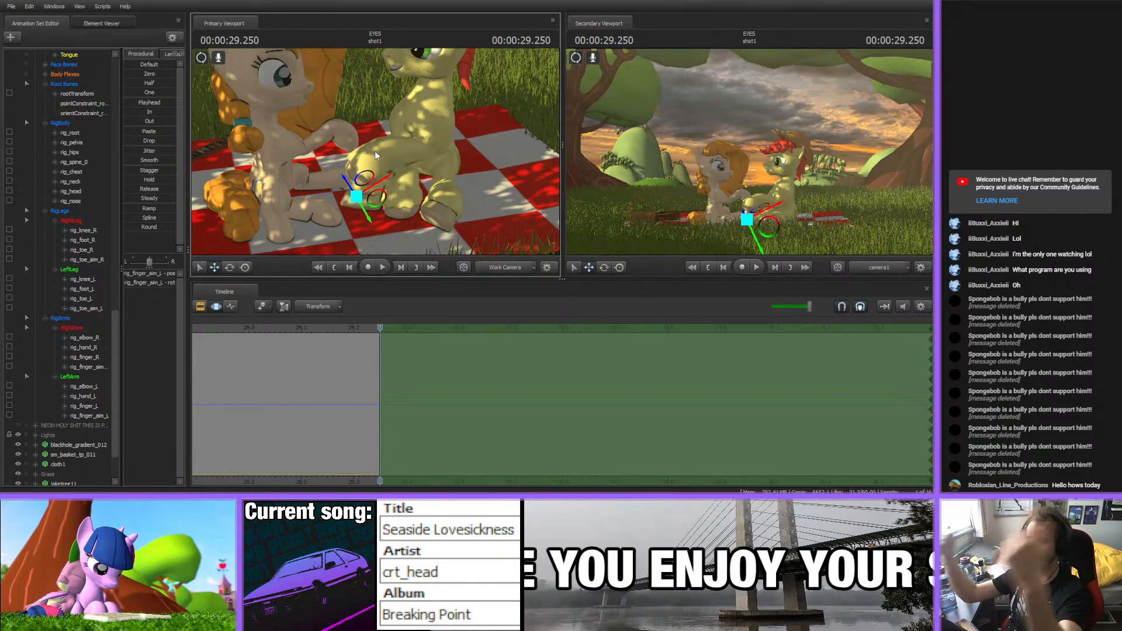
# - Refine the rotation of Bright Mac's rig_neck and rig_head at 29.250 seconds
pyautogui.press('ctrl')
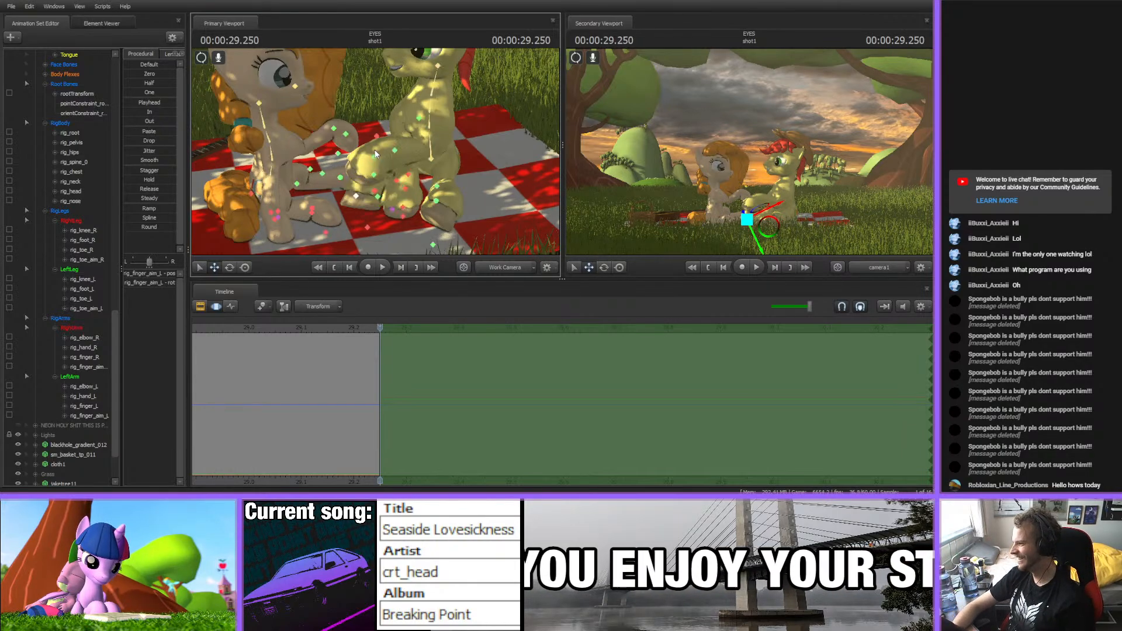
pyautogui.keyDown('alt'); pyautogui.moveTo(455, 156); pyautogui.dragTo(376, 156); pyautogui.keyUp('alt')
pyautogui.press('ctrl')
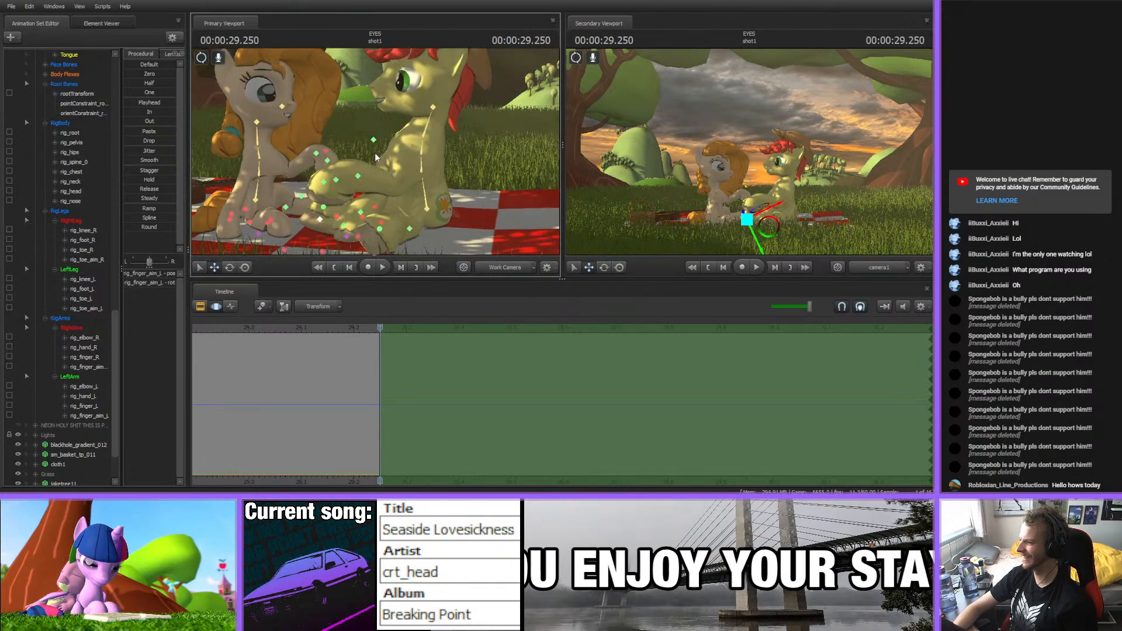
pyautogui.click(423, 135)
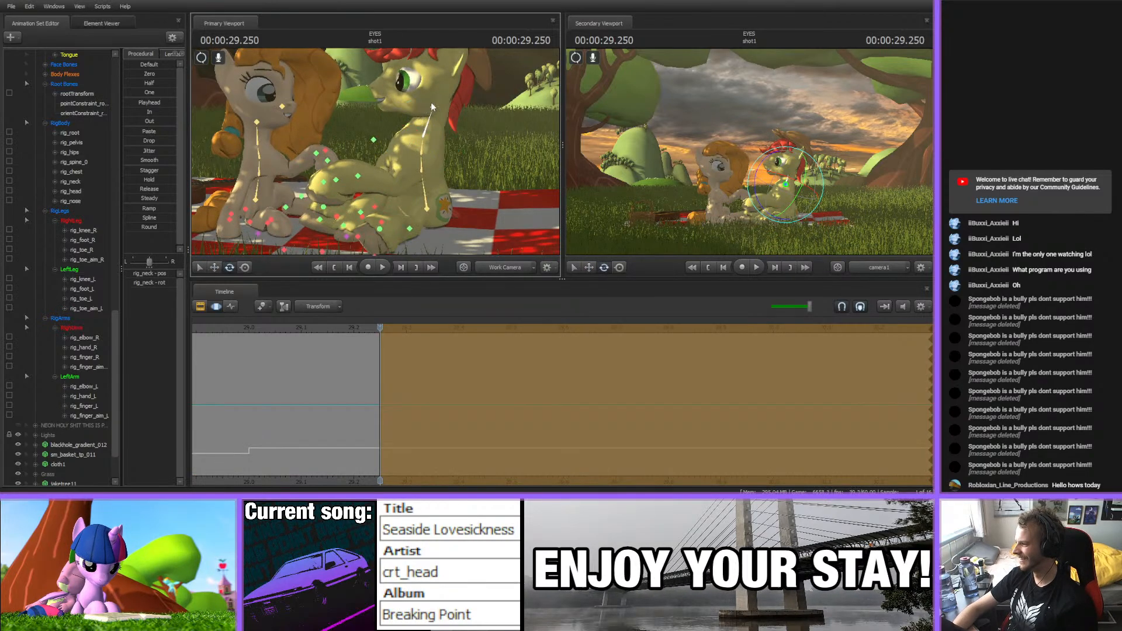
pyautogui.moveTo(412, 106); pyautogui.dragTo(515, 115)
pyautogui.press('ctrl')
pyautogui.keyDown('ctrl'); pyautogui.click(438, 109); pyautogui.keyUp('ctrl')
pyautogui.moveTo(392, 106); pyautogui.dragTo(324, 109)
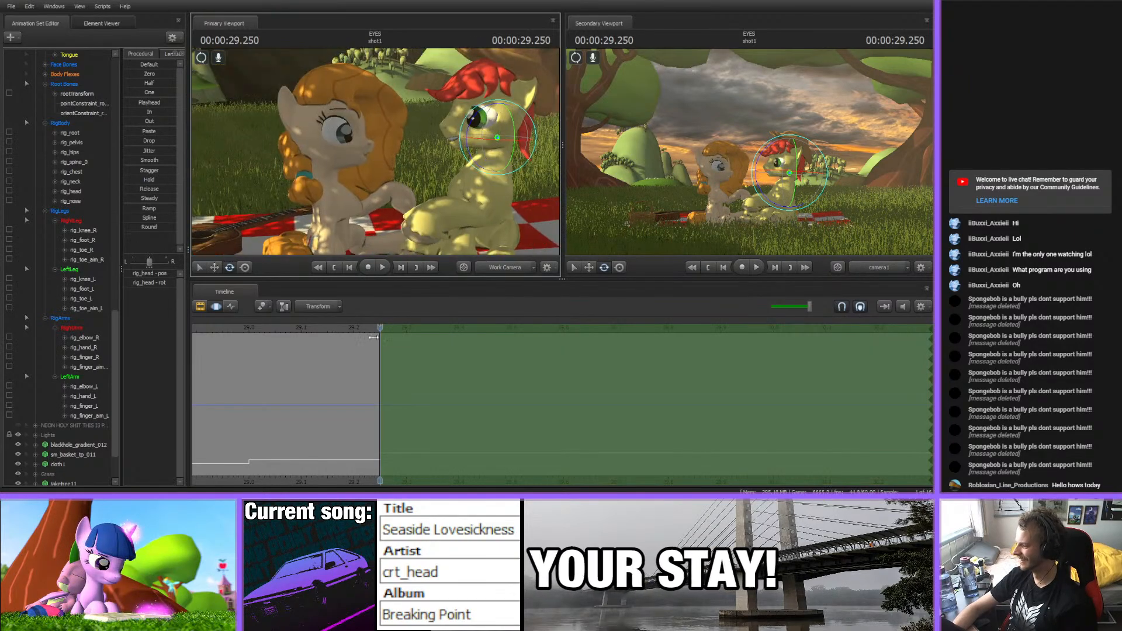
# - Scrub and play back the shot through 33.8 seconds to check both ponies' motion
pyautogui.moveTo(380, 327); pyautogui.dragTo(481, 342)
pyautogui.moveTo(568, 346); pyautogui.dragTo(688, 346)
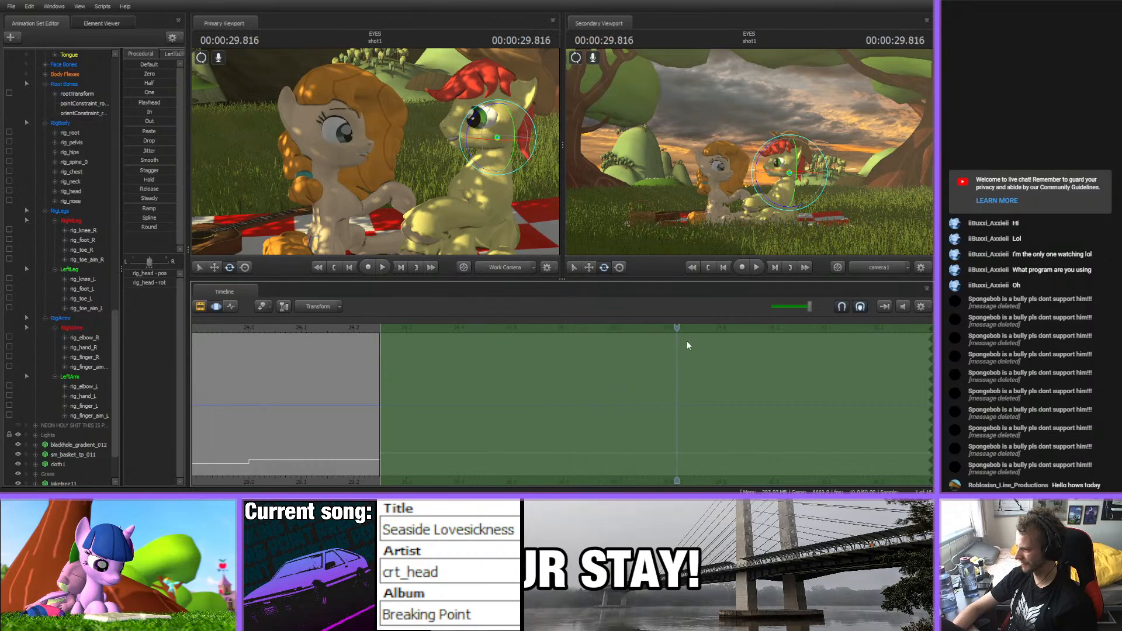
pyautogui.moveTo(759, 349); pyautogui.dragTo(175, 354)
pyautogui.moveTo(420, 445); pyautogui.dragTo(567, 405, button='middle')
pyautogui.scroll(-3, 519, 388)
pyautogui.scroll(-3, 357, 369)
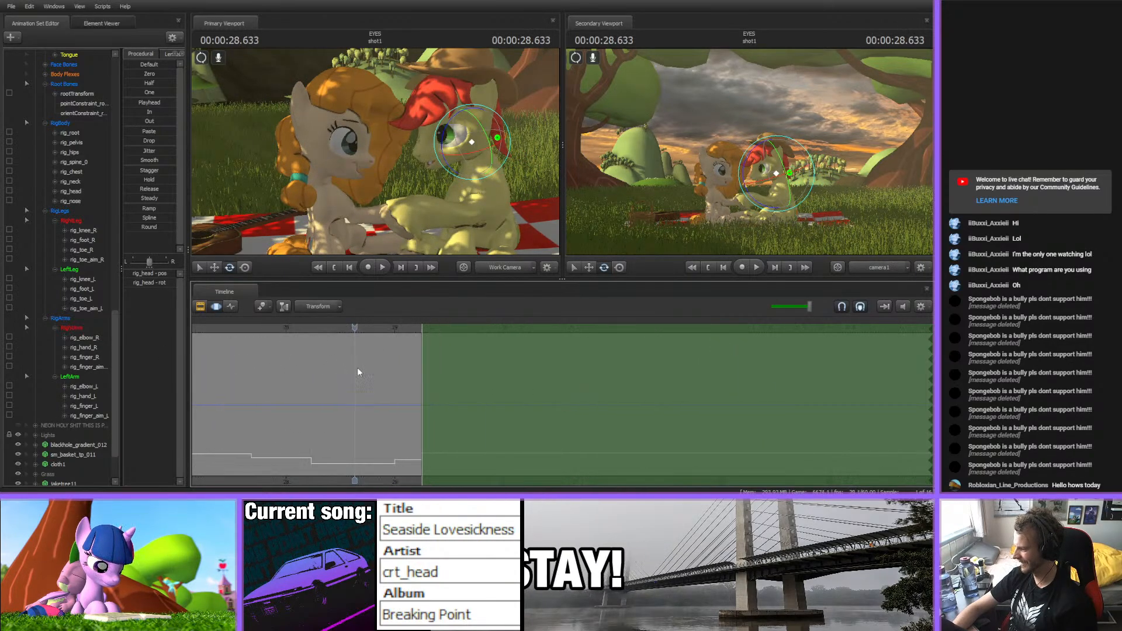
pyautogui.moveTo(362, 475); pyautogui.dragTo(531, 409, button='middle')
pyautogui.scroll(-3, 531, 409)
pyautogui.click(313, 329)
pyautogui.press('space')
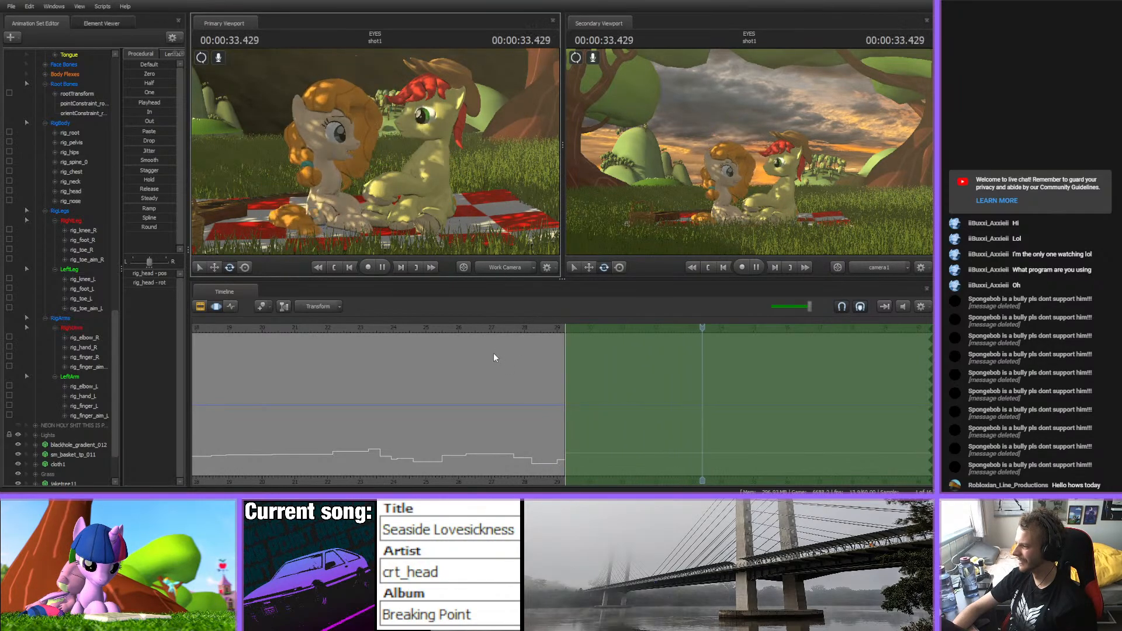
pyautogui.press('space')
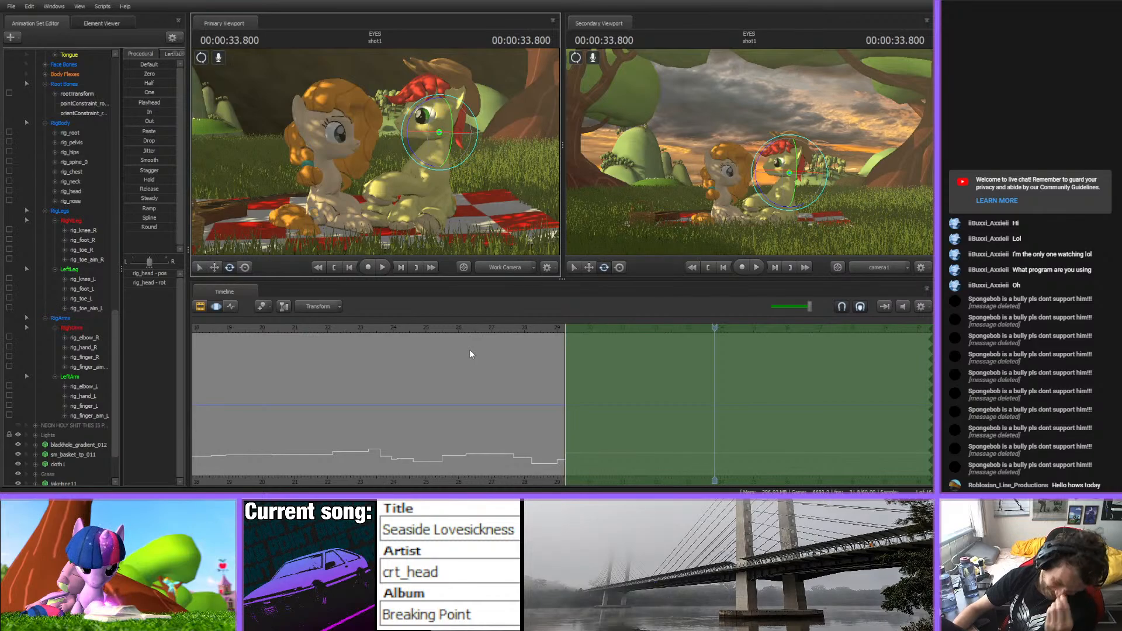
# - Play back the shot from its start, then replay the end from about 26 seconds to check both ponies' motion
pyautogui.scroll(-3, 473, 359)
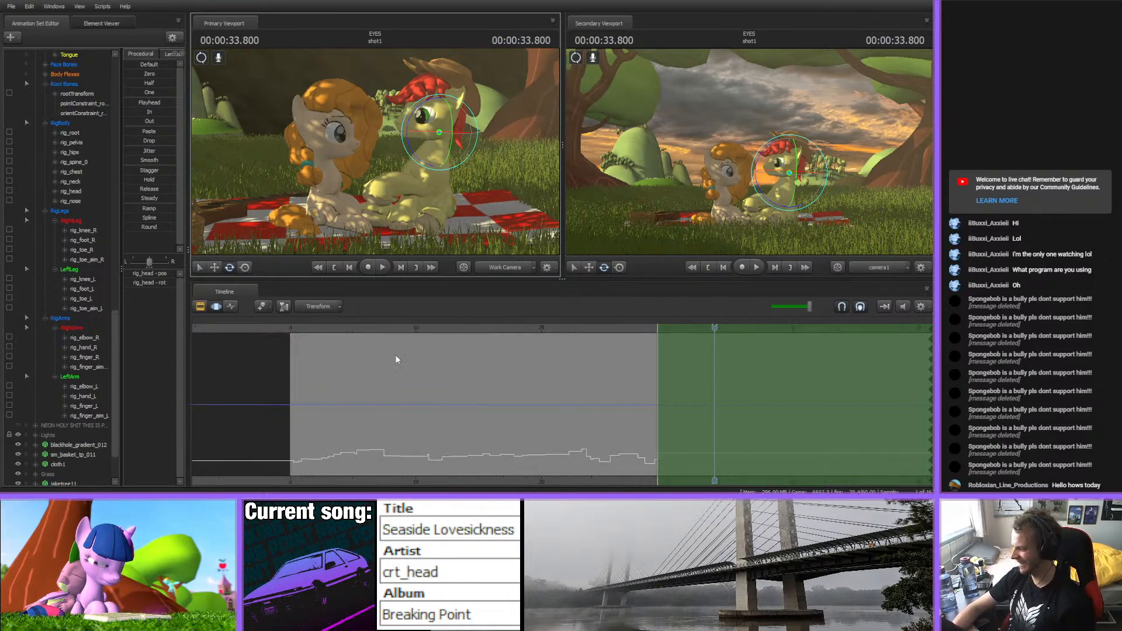
pyautogui.click(284, 327)
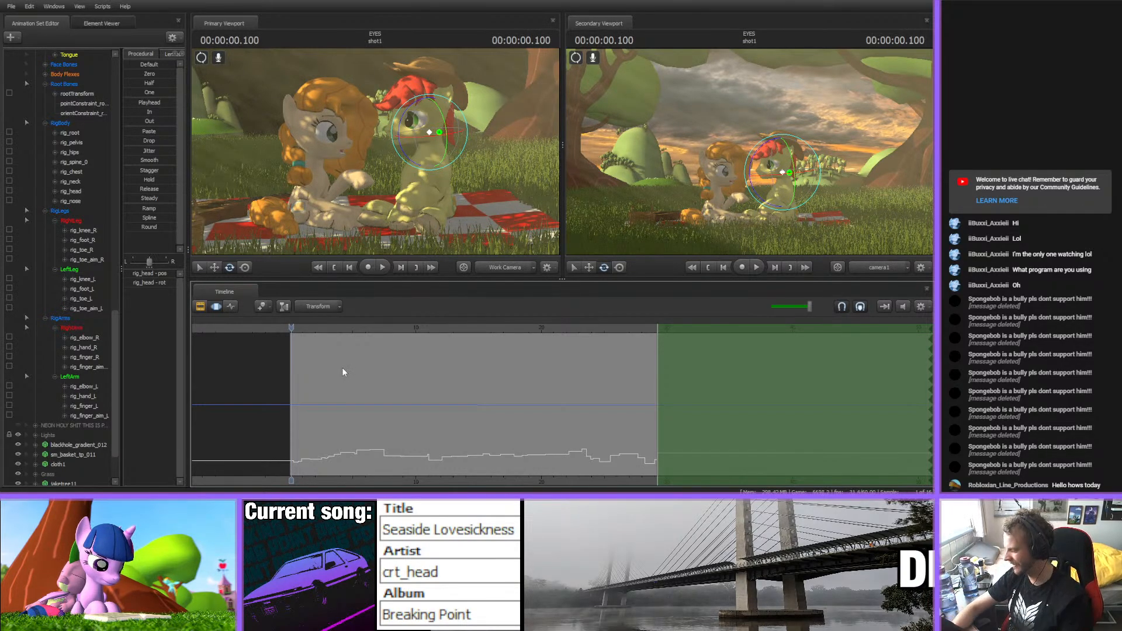
pyautogui.scroll(2, 341, 372)
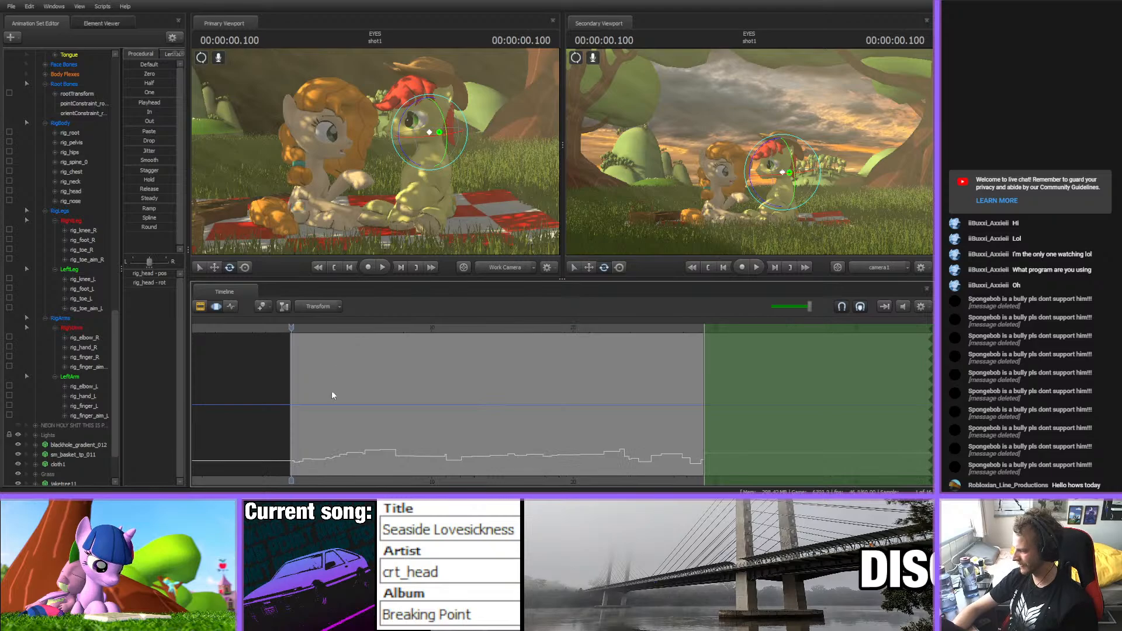
pyautogui.scroll(2, 343, 432)
pyautogui.press('space')
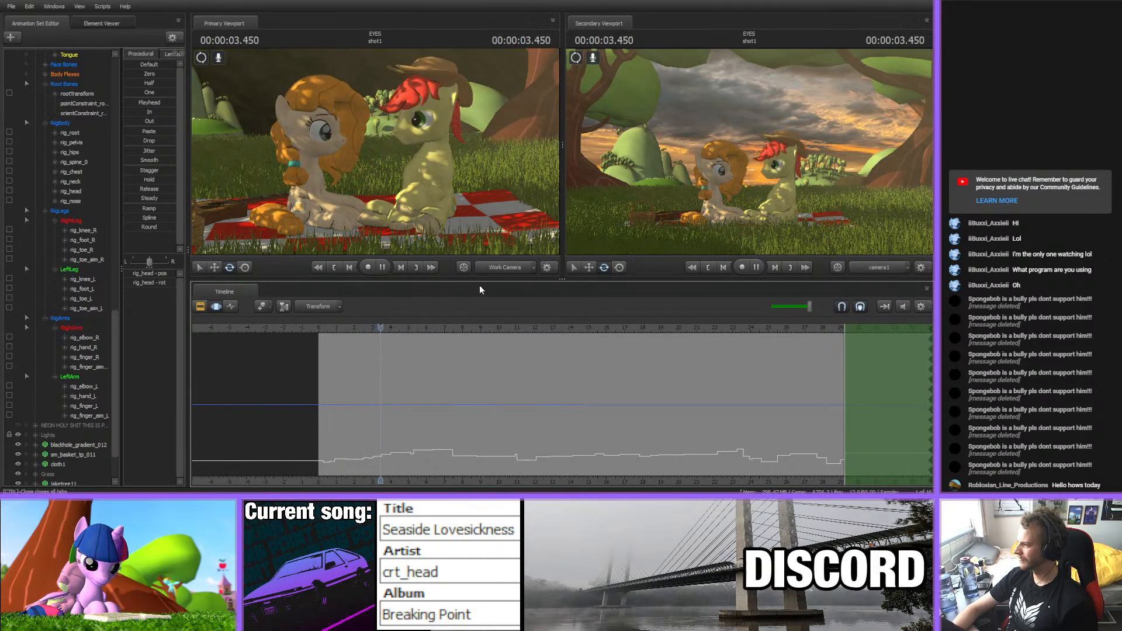
pyautogui.moveTo(463, 179); pyautogui.dragTo(466, 170)
pyautogui.press('w')
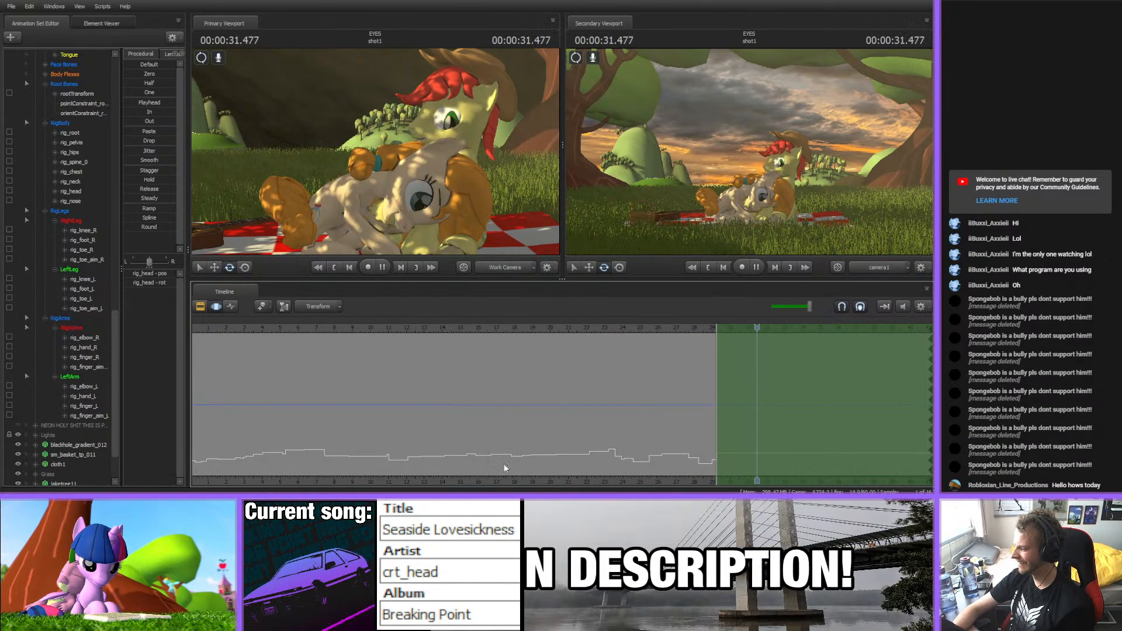
pyautogui.press('space')
pyautogui.click(430, 329)
pyautogui.press('space')
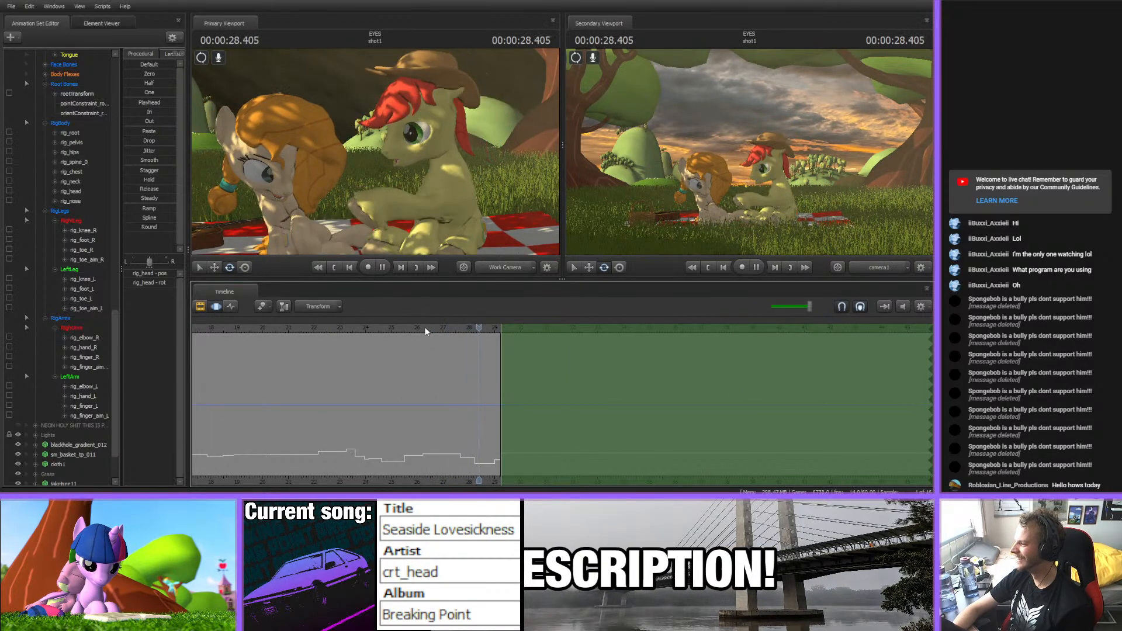
pyautogui.press('space')
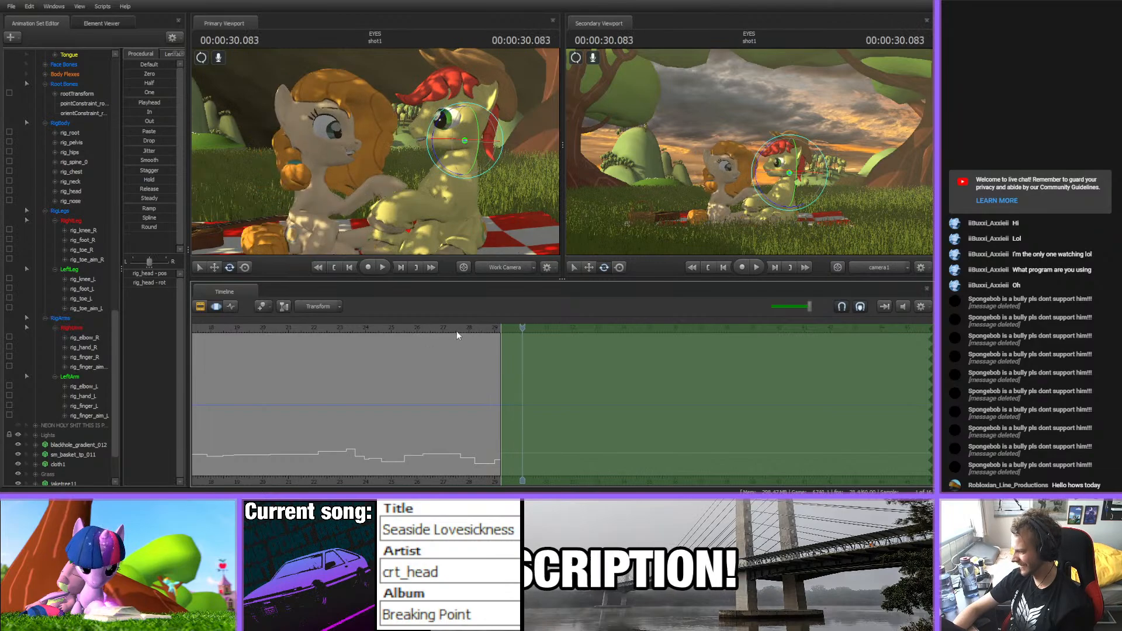
# - Inspect the motion curves of Bright Mac's rig_hand_L and rig_finger_L around 28.183 seconds
pyautogui.moveTo(457, 331)
pyautogui.mouseDown()
pyautogui.moveTo(398, 334)
pyautogui.moveTo(474, 332)
pyautogui.mouseUp()
pyautogui.click(418, 202)
pyautogui.scroll(3, 489, 431)
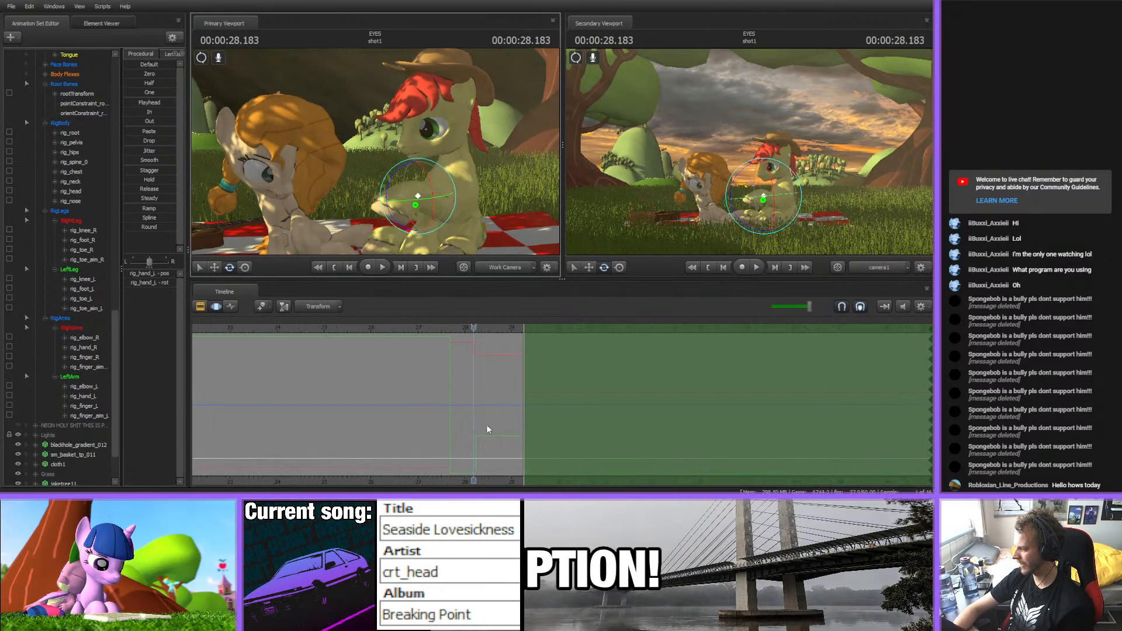
pyautogui.click(397, 203)
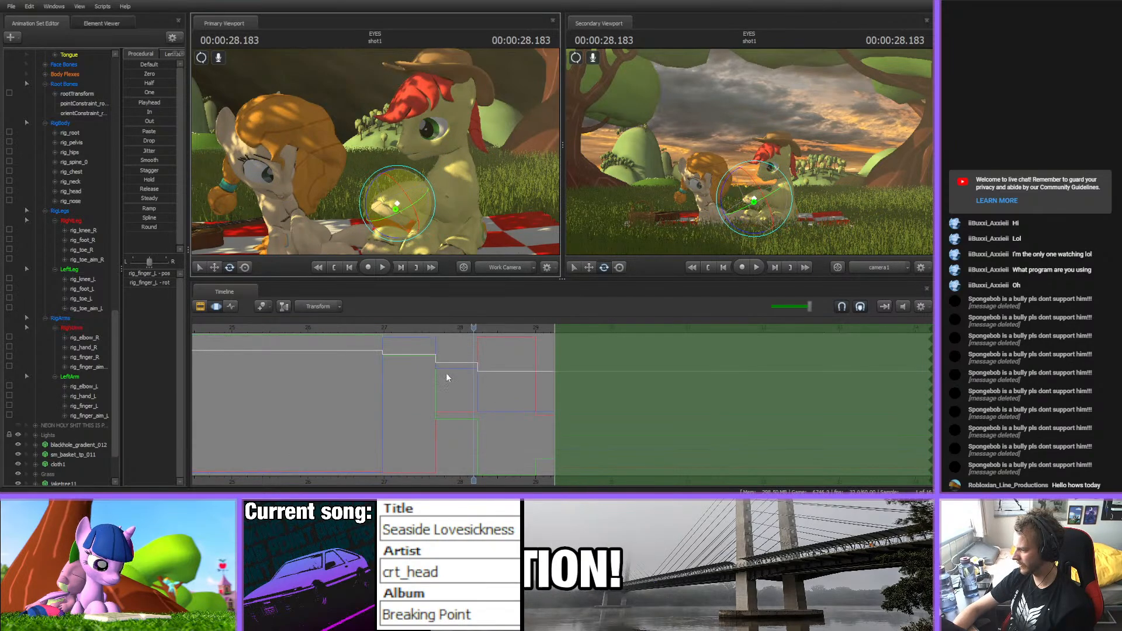
pyautogui.moveTo(449, 375); pyautogui.dragTo(474, 367)
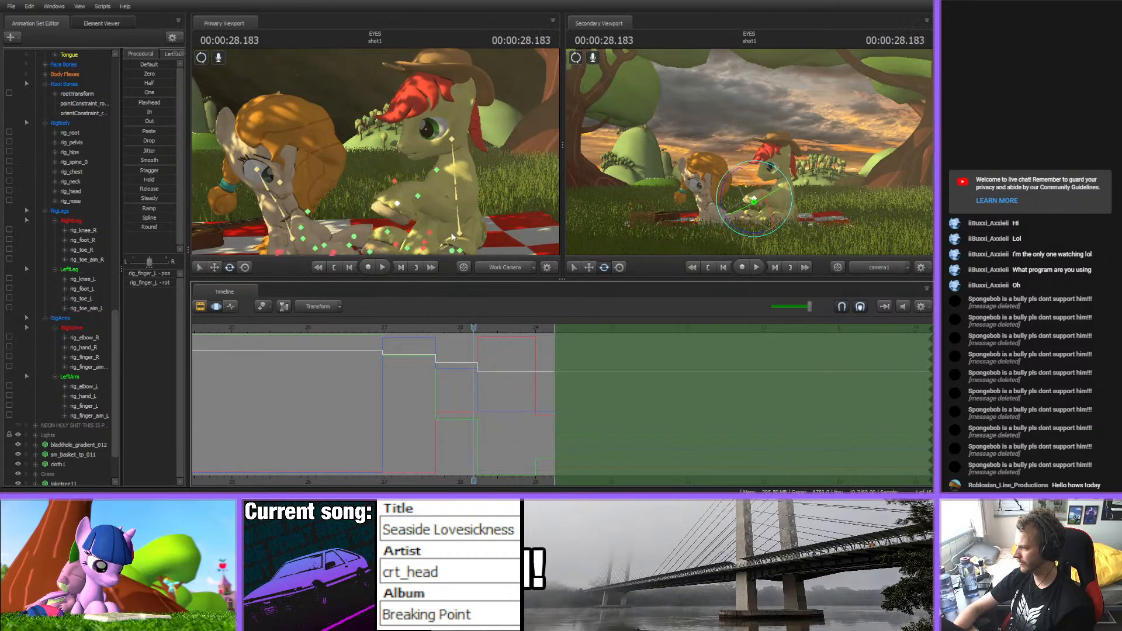
# - Select Bright Mac's whole RigBody group together with his LeftArm controls at 28.183 seconds
pyautogui.click(462, 230)
pyautogui.keyDown('ctrl'); pyautogui.keyDown('shift'); pyautogui.click(457, 197); pyautogui.keyUp('shift'); pyautogui.keyUp('ctrl')
pyautogui.keyDown('ctrl'); pyautogui.keyDown('shift'); pyautogui.click(455, 175); pyautogui.keyUp('shift'); pyautogui.keyUp('ctrl')
pyautogui.keyDown('ctrl'); pyautogui.keyDown('shift'); pyautogui.click(454, 153); pyautogui.keyUp('shift'); pyautogui.keyUp('ctrl')
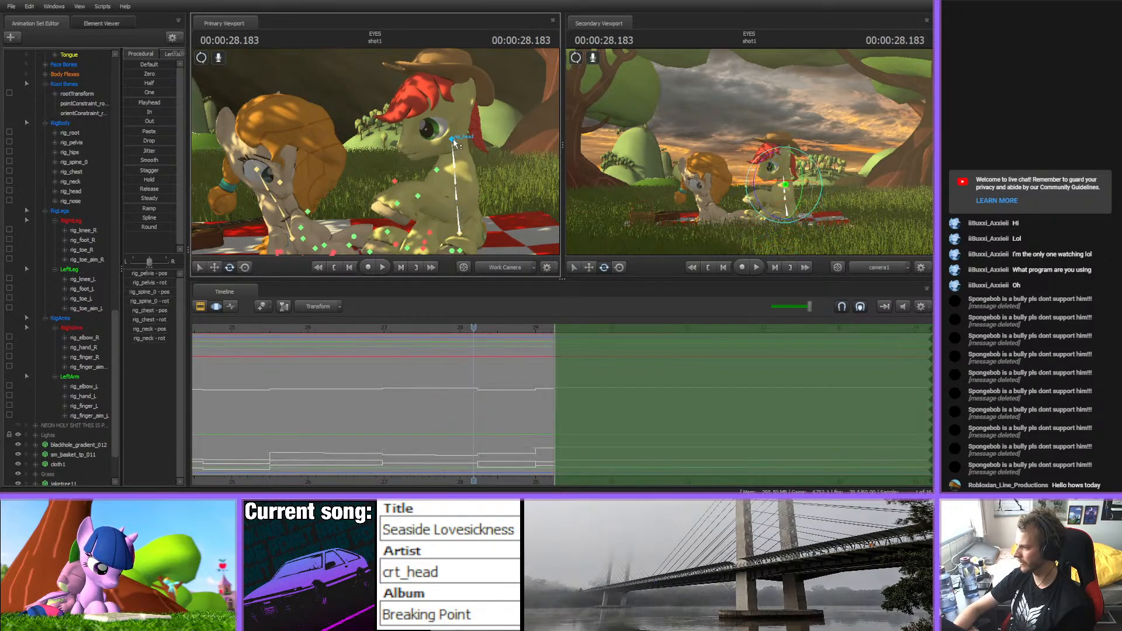
pyautogui.keyDown('ctrl'); pyautogui.keyDown('shift'); pyautogui.click(452, 140); pyautogui.keyUp('shift'); pyautogui.keyUp('ctrl')
pyautogui.scroll(-2, 68, 360)
pyautogui.scroll(20, 68, 360)
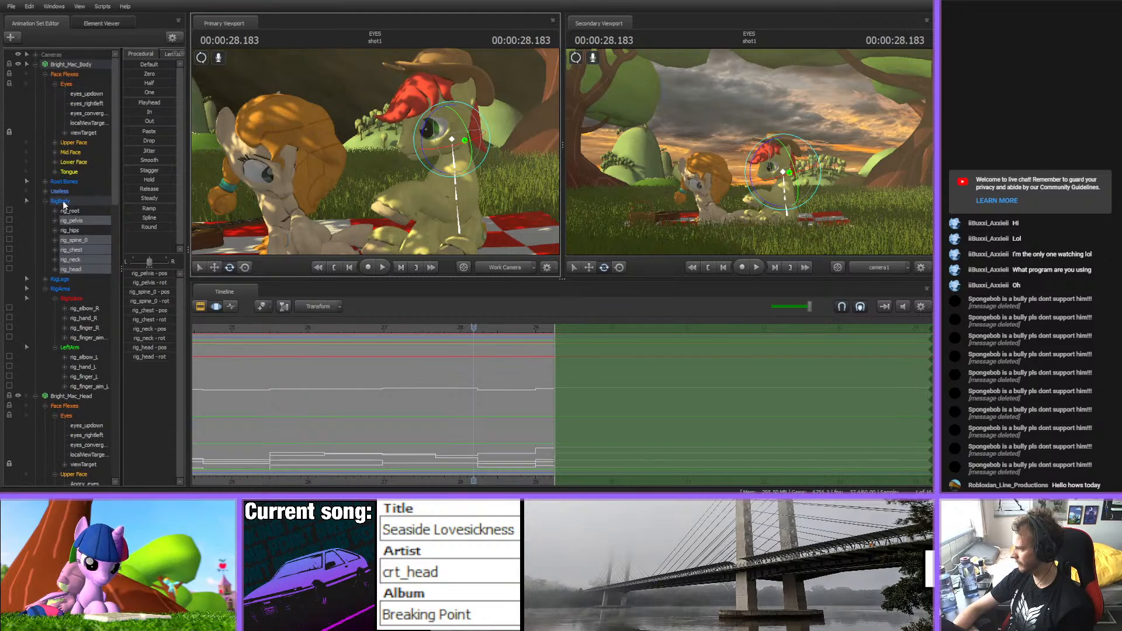
pyautogui.click(62, 201)
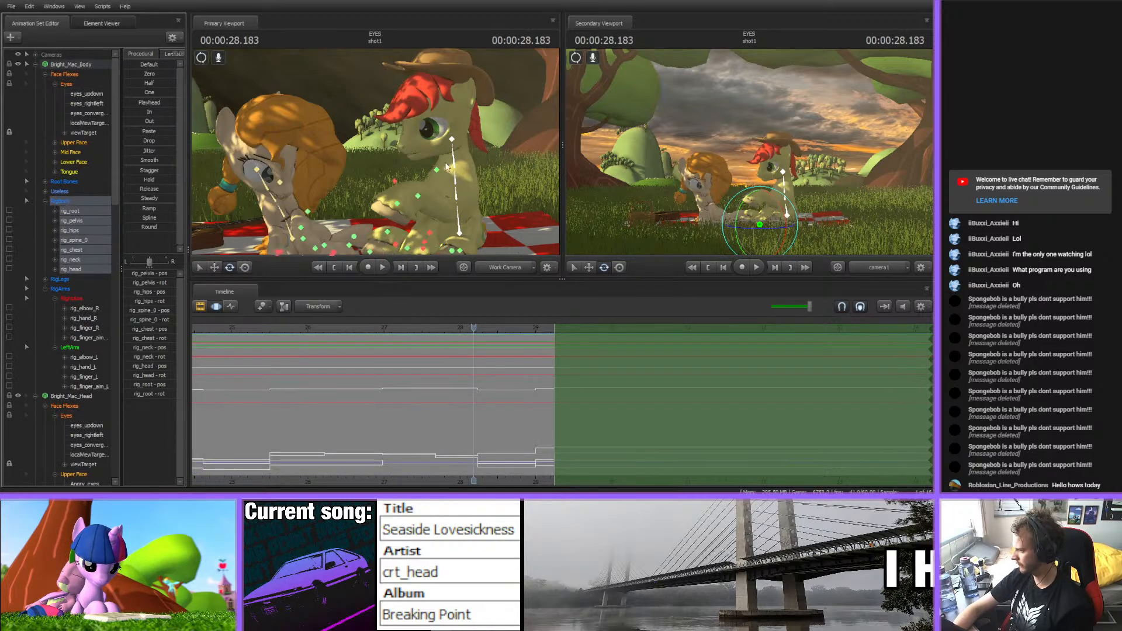
pyautogui.keyDown('ctrl'); pyautogui.click(69, 350); pyautogui.keyUp('ctrl')
pyautogui.scroll(1, 509, 350)
pyautogui.press('shift')
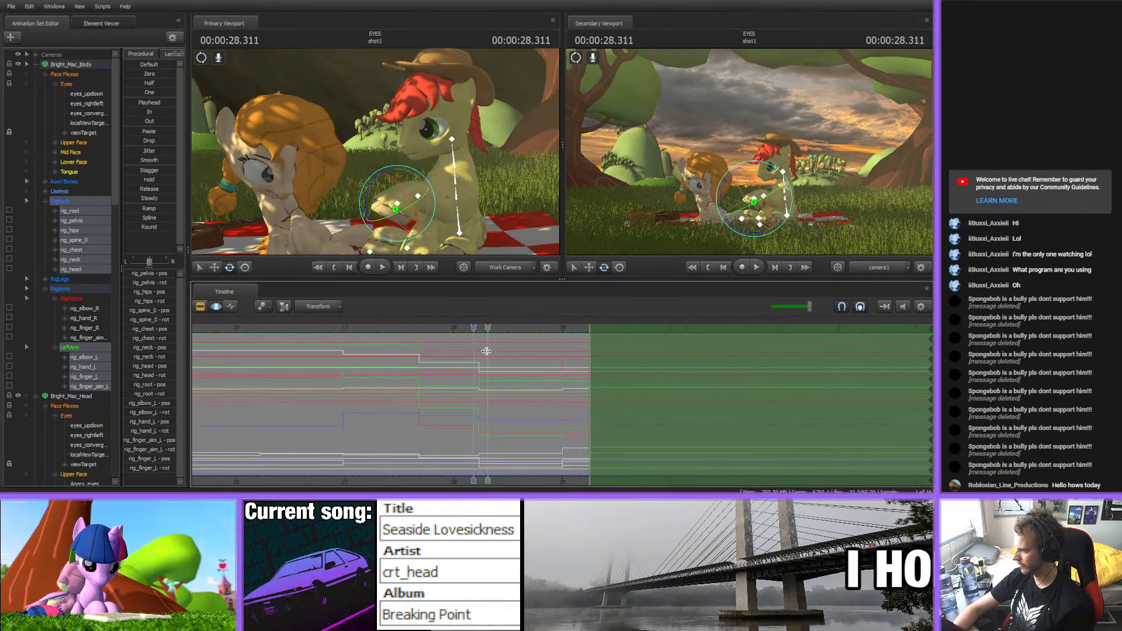
# - Apply the Playhead preset to Bright Mac's body, leg and arm rigs over about 28.05 to 28.58 seconds and play back the result
pyautogui.click(60, 201)
pyautogui.keyDown('ctrl'); pyautogui.click(64, 279); pyautogui.keyUp('ctrl')
pyautogui.keyDown('ctrl'); pyautogui.click(65, 289); pyautogui.keyUp('ctrl')
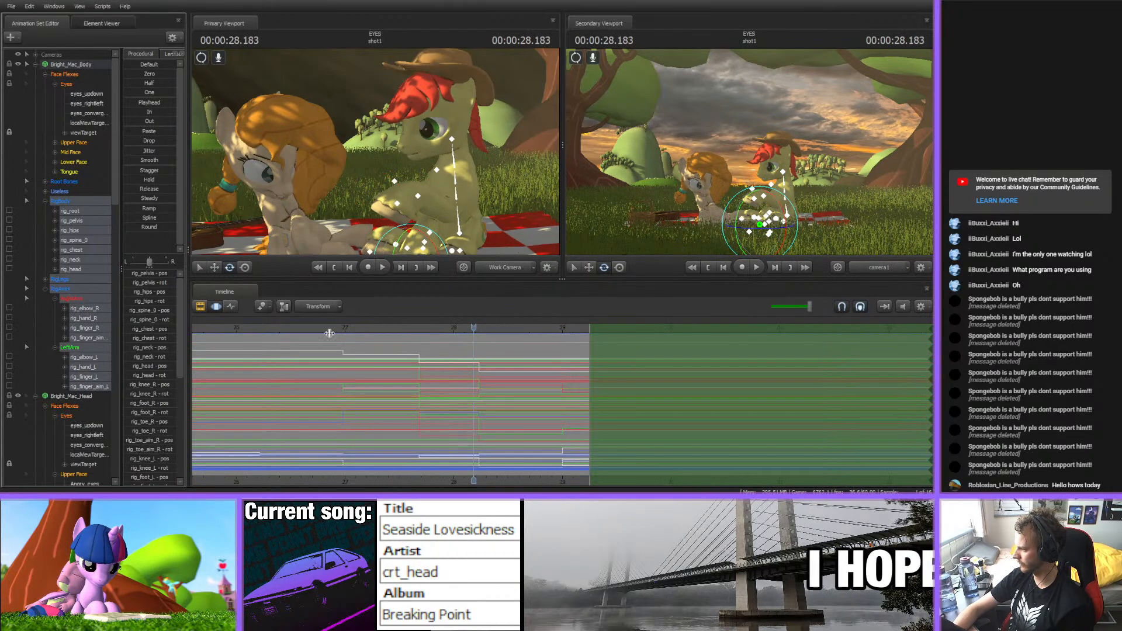
pyautogui.press('shift')
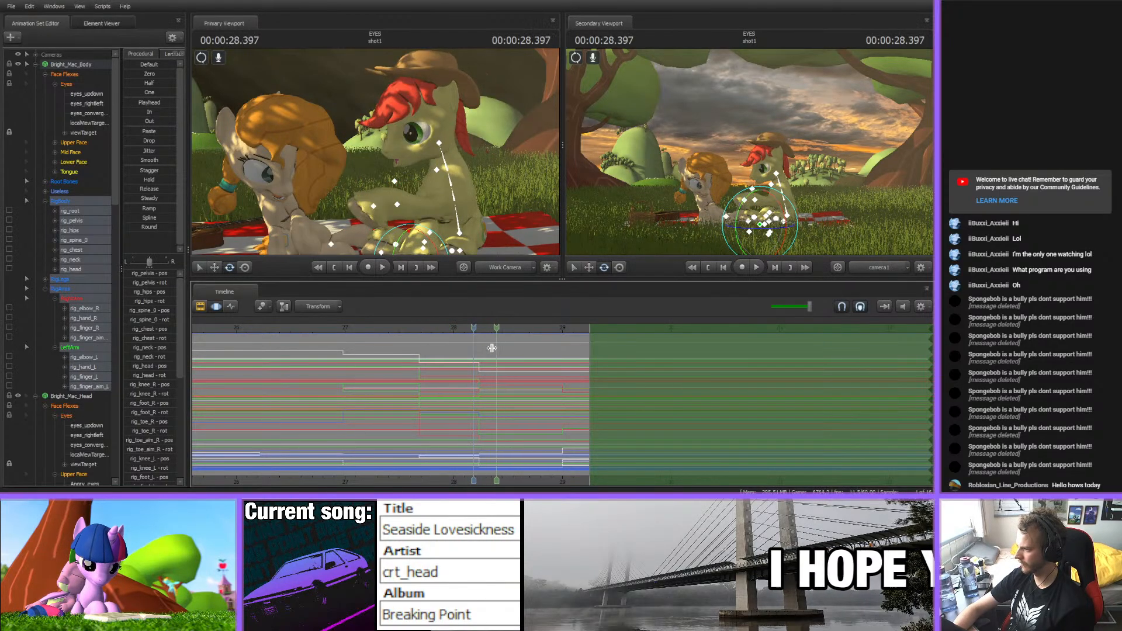
pyautogui.keyDown('shift'); pyautogui.moveTo(459, 349); pyautogui.dragTo(517, 351); pyautogui.keyUp('shift')
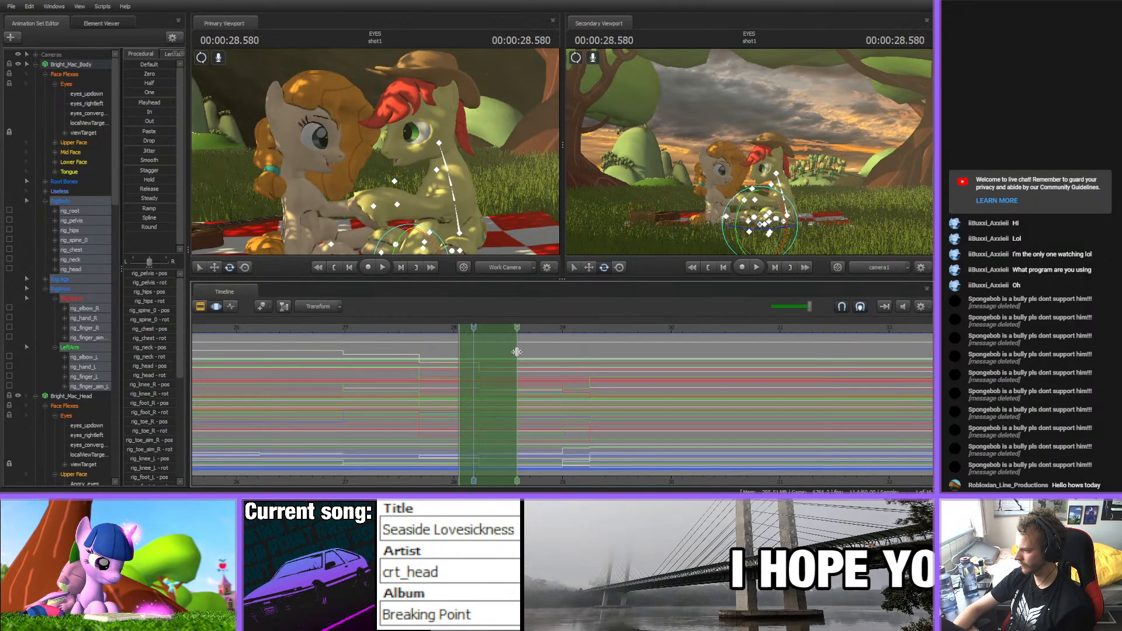
pyautogui.moveTo(166, 120); pyautogui.dragTo(168, 121)
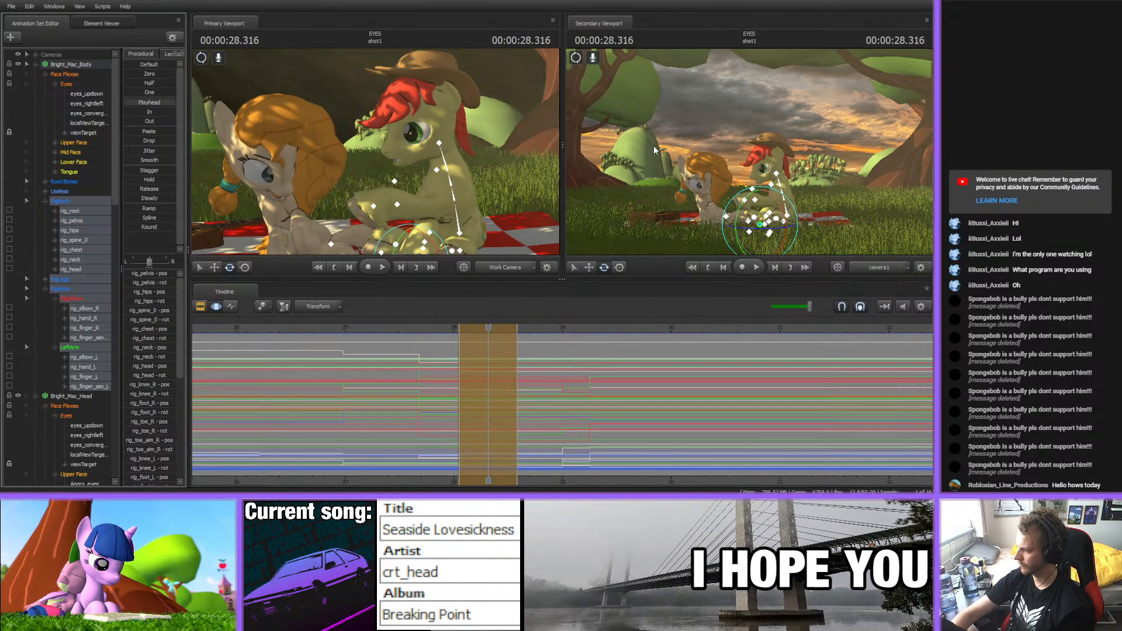
pyautogui.click(380, 326)
pyautogui.press('space')
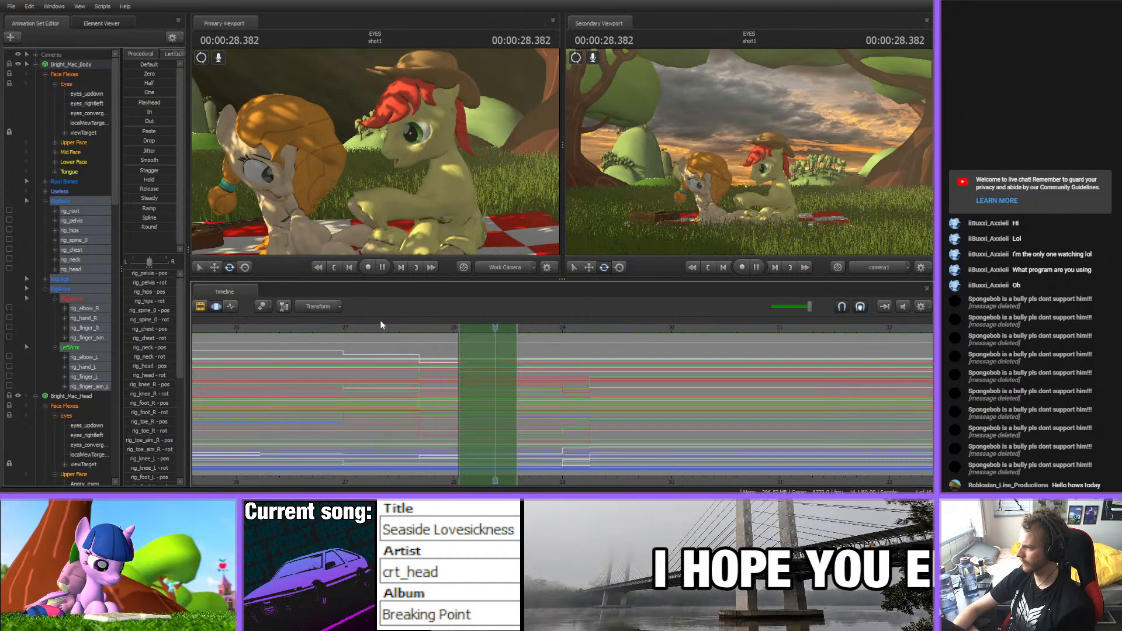
pyautogui.click(547, 329)
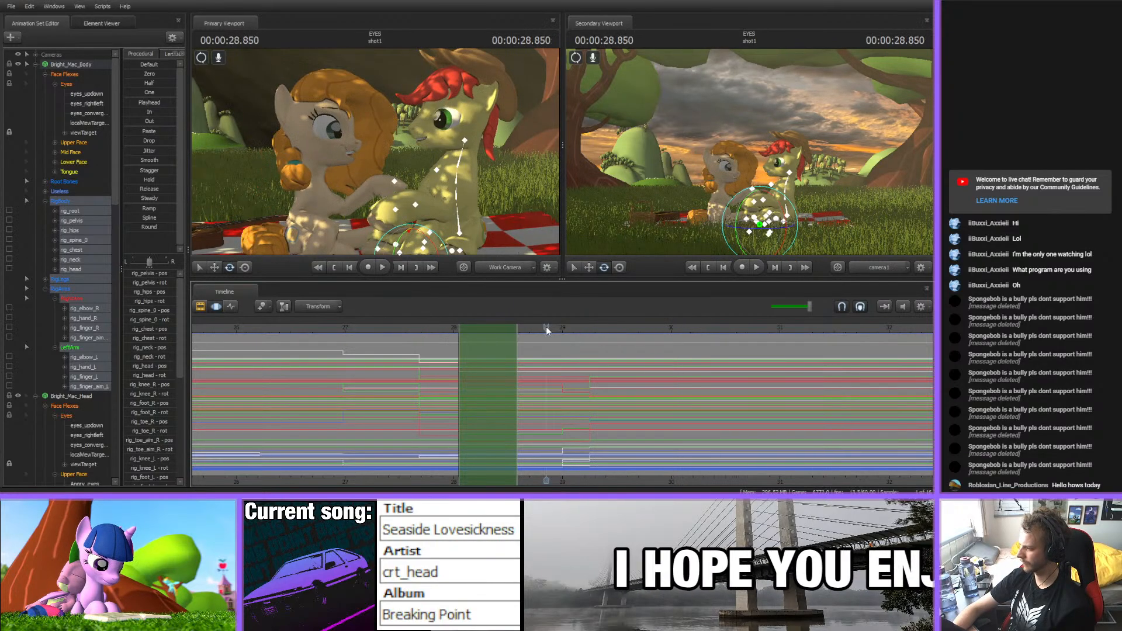
pyautogui.moveTo(547, 328); pyautogui.dragTo(336, 328)
pyautogui.press('space')
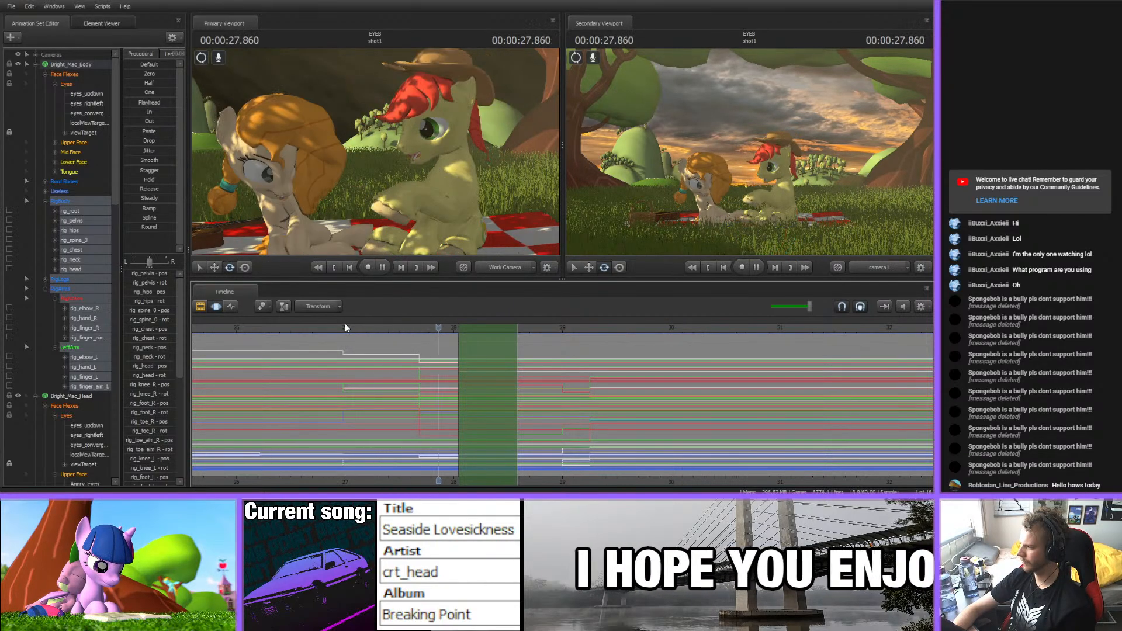
# - Reposition and rotate the orange-maned pony's rig_finger_L at 28.400 seconds, using a short time selection around that frame
pyautogui.moveTo(536, 329); pyautogui.dragTo(497, 329)
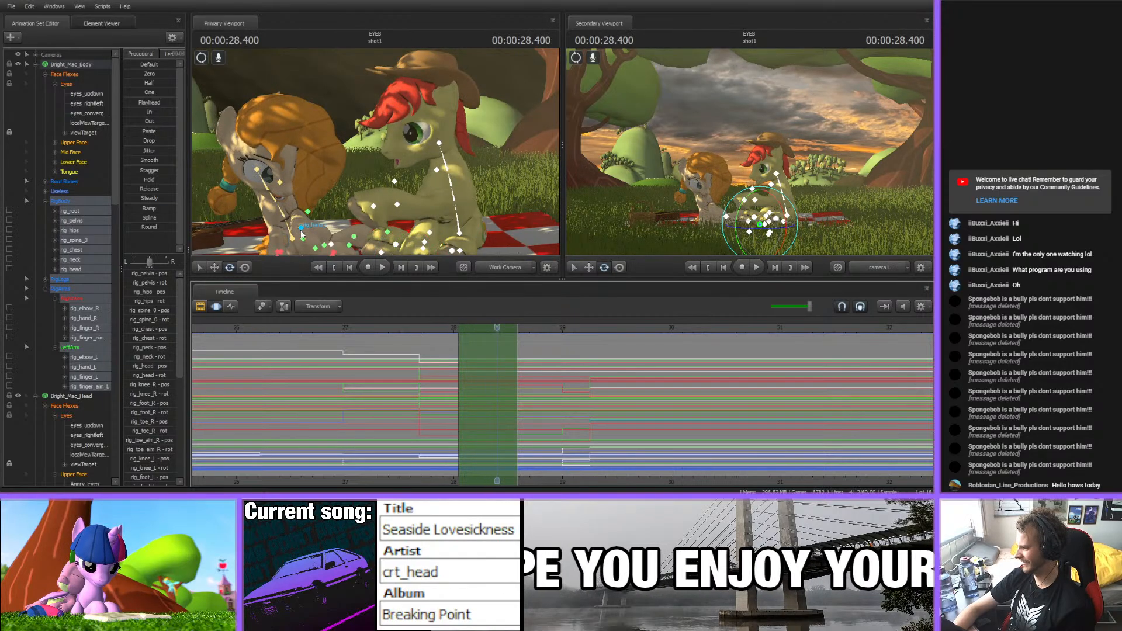
pyautogui.keyDown('ctrl'); pyautogui.click(302, 233); pyautogui.keyUp('ctrl')
pyautogui.moveTo(374, 175); pyautogui.dragTo(351, 218)
pyautogui.scroll(2, 526, 414)
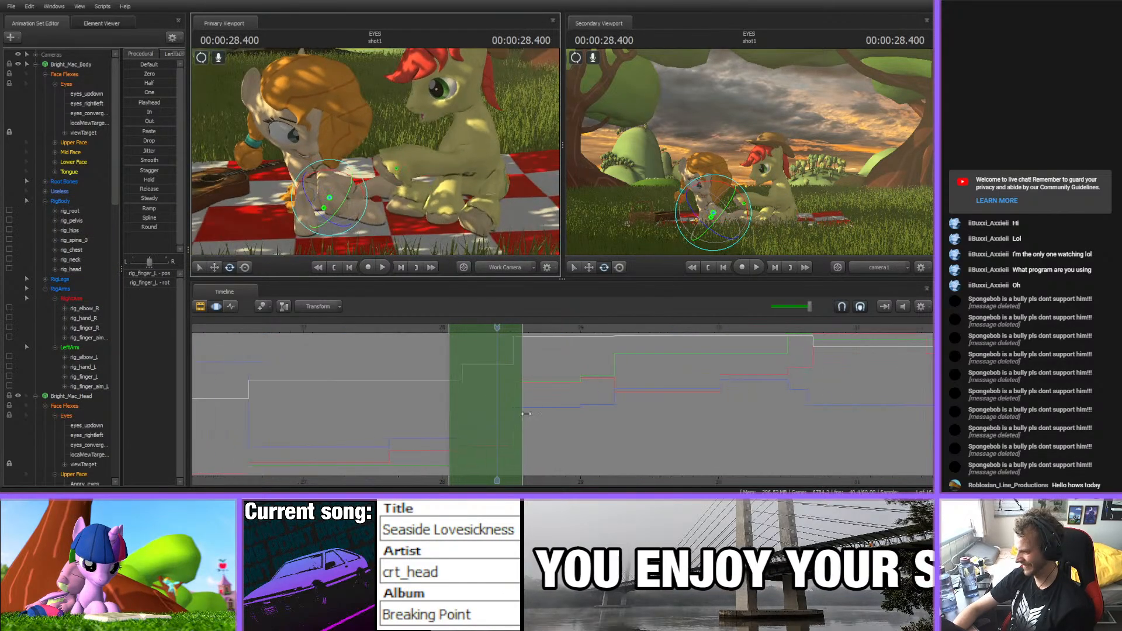
pyautogui.scroll(2, 526, 414)
pyautogui.moveTo(419, 351); pyautogui.dragTo(441, 349)
pyautogui.moveTo(538, 356); pyautogui.dragTo(523, 352)
pyautogui.moveTo(379, 157); pyautogui.dragTo(382, 162)
pyautogui.press('w')
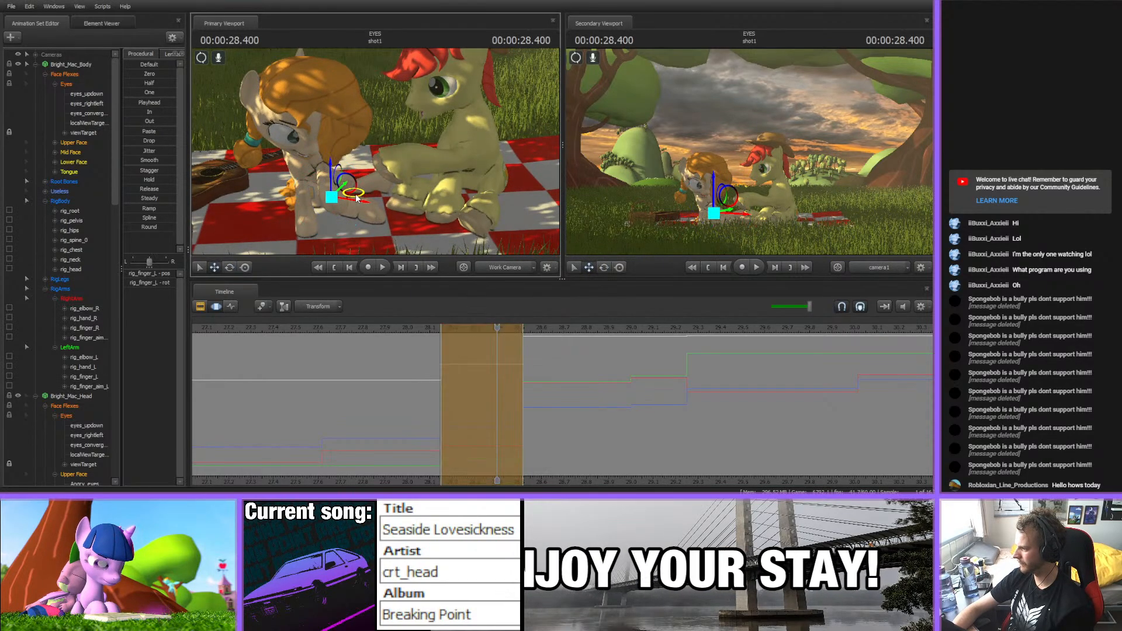
pyautogui.press('e')
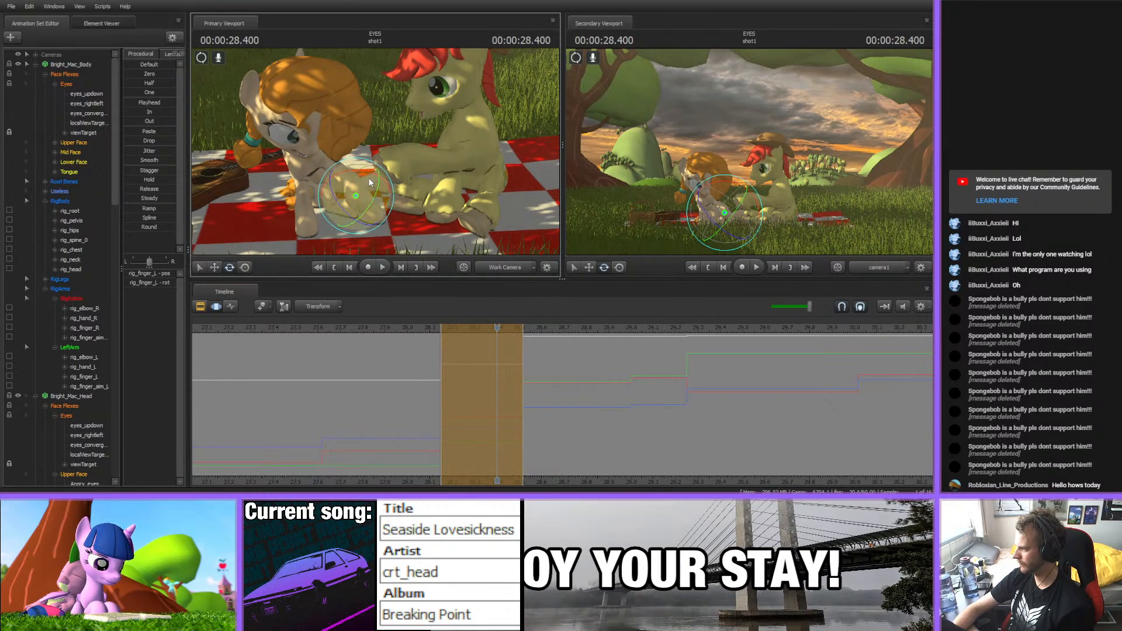
pyautogui.moveTo(381, 195)
pyautogui.keyDown('alt'); pyautogui.mouseDown()
pyautogui.moveTo(377, 156)
pyautogui.moveTo(318, 174)
pyautogui.moveTo(360, 200)
pyautogui.mouseUp(); pyautogui.keyUp('alt')
pyautogui.press('w')
pyautogui.keyDown('ctrl'); pyautogui.click(338, 201); pyautogui.keyUp('ctrl')
pyautogui.press('e')
# - Adjust the rotation of the orange-maned pony's rig_spine_0 and rig_neck at 28.400 seconds
pyautogui.keyDown('ctrl'); pyautogui.click(328, 178); pyautogui.keyUp('ctrl')
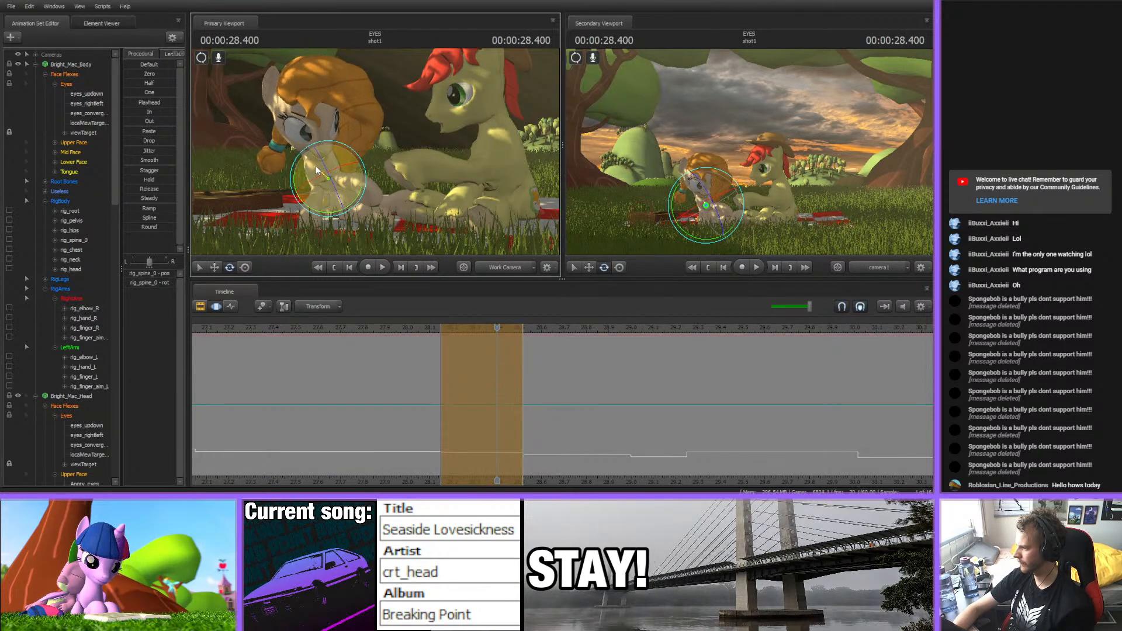
pyautogui.keyDown('ctrl'); pyautogui.click(345, 144); pyautogui.keyUp('ctrl')
pyautogui.moveTo(334, 139); pyautogui.dragTo(367, 149)
pyautogui.keyDown('ctrl'); pyautogui.click(315, 148); pyautogui.keyUp('ctrl')
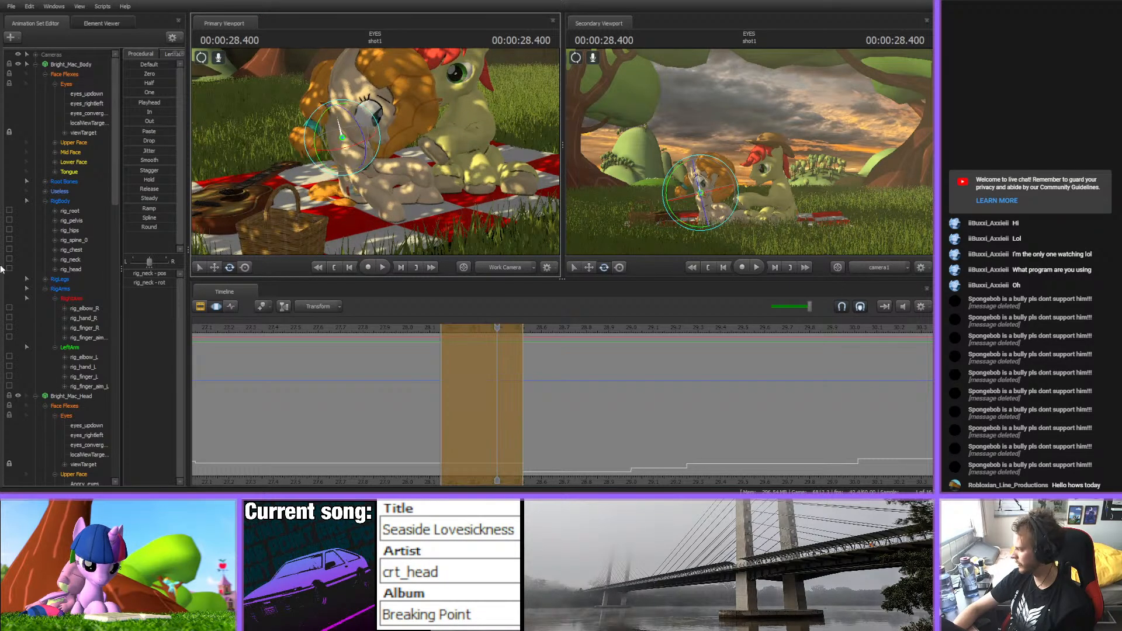
# - Hide the Grass group and rotate the orange-maned pony's rig_head at 28.400 seconds
pyautogui.scroll(-10, 51, 395)
pyautogui.scroll(-1, 50, 391)
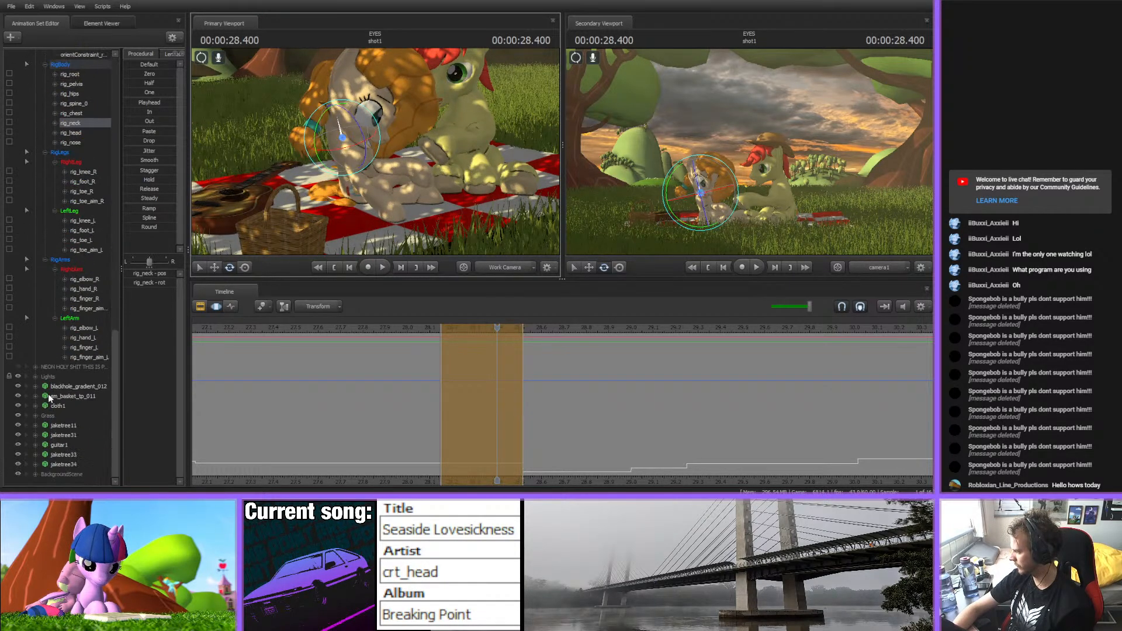
pyautogui.click(18, 416)
pyautogui.moveTo(377, 156)
pyautogui.keyDown('alt'); pyautogui.mouseDown()
pyautogui.moveTo(410, 182)
pyautogui.moveTo(433, 164)
pyautogui.moveTo(377, 156)
pyautogui.mouseUp(); pyautogui.keyUp('alt')
pyautogui.click(341, 114)
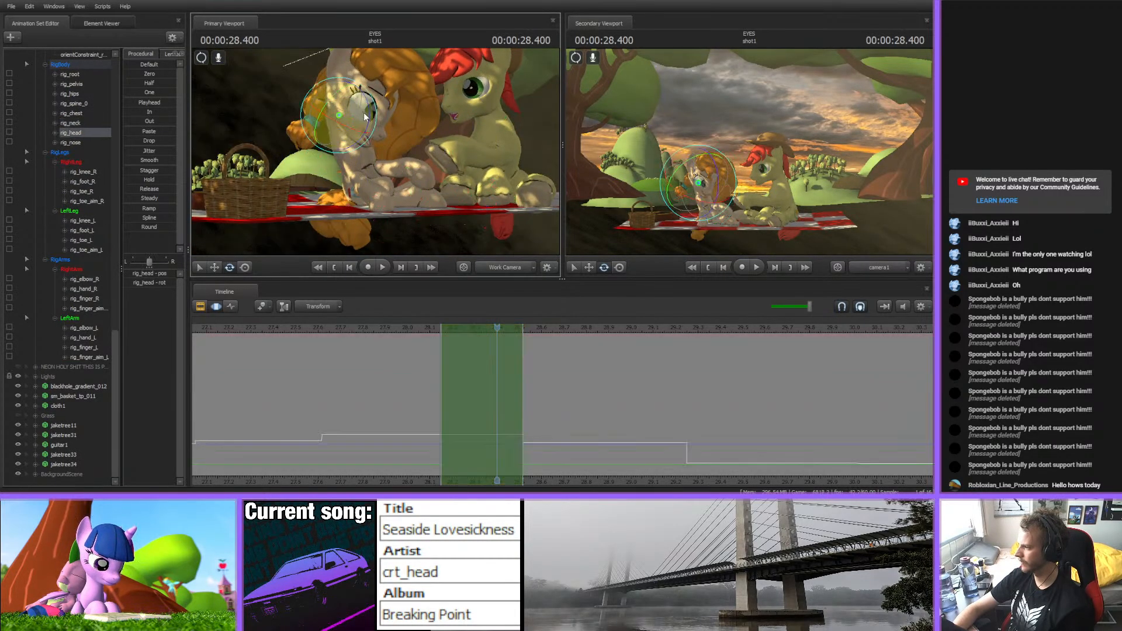
pyautogui.moveTo(339, 115); pyautogui.dragTo(293, 140)
pyautogui.moveTo(359, 117); pyautogui.dragTo(382, 154)
# - Pose the orange-maned pony's spine, neck and head at 29.116 seconds within a time selection of about 29.0 to 29.25 seconds
pyautogui.scroll(2, 518, 349)
pyautogui.moveTo(310, 333); pyautogui.dragTo(593, 414)
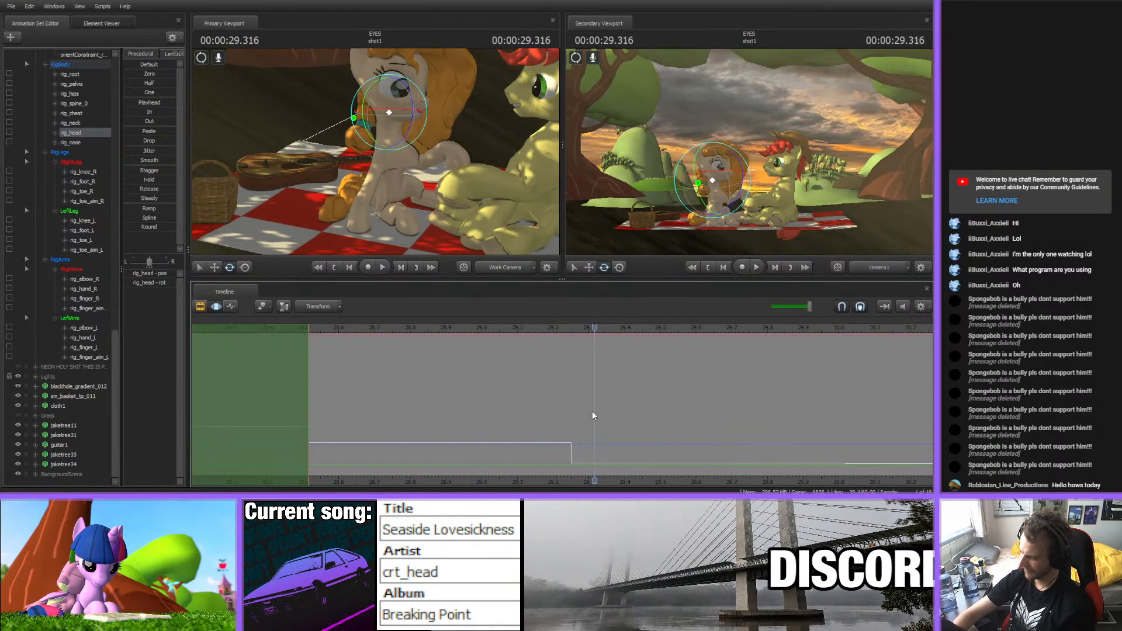
pyautogui.moveTo(318, 328); pyautogui.dragTo(481, 331)
pyautogui.keyDown('ctrl'); pyautogui.click(386, 164); pyautogui.keyUp('ctrl')
pyautogui.moveTo(483, 396); pyautogui.dragTo(571, 392)
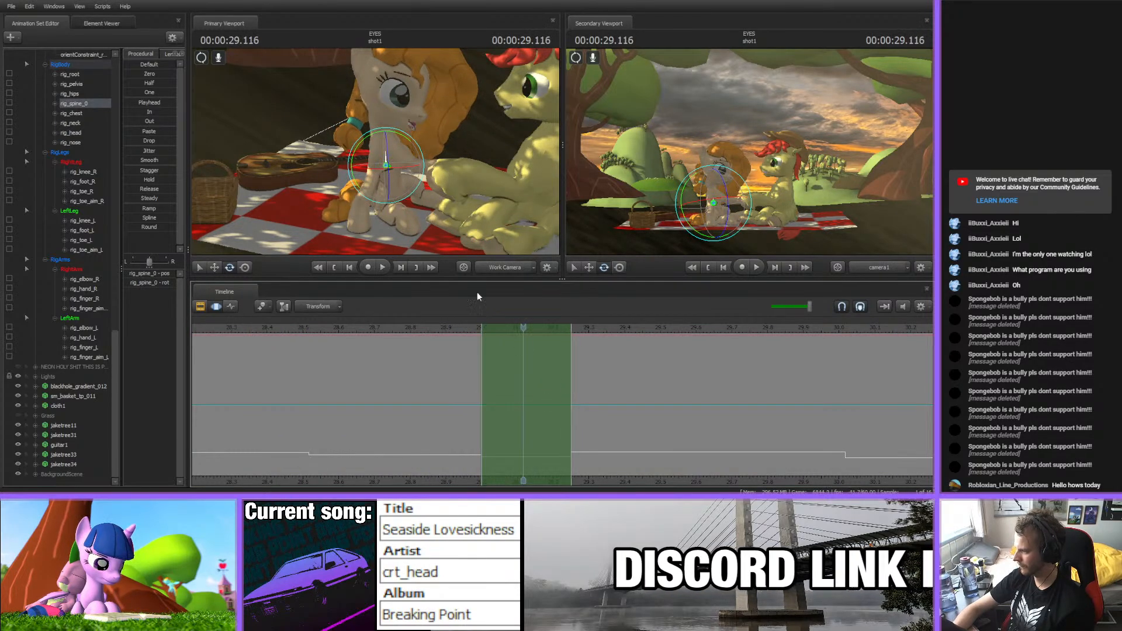
pyautogui.keyDown('alt'); pyautogui.moveTo(445, 199); pyautogui.dragTo(392, 95); pyautogui.keyUp('alt')
pyautogui.keyDown('ctrl'); pyautogui.click(386, 188); pyautogui.keyUp('ctrl')
pyautogui.keyDown('ctrl'); pyautogui.click(388, 164); pyautogui.keyUp('ctrl')
pyautogui.keyDown('ctrl'); pyautogui.click(387, 150); pyautogui.keyUp('ctrl')
pyautogui.keyDown('ctrl'); pyautogui.click(385, 132); pyautogui.keyUp('ctrl')
pyautogui.keyDown('ctrl'); pyautogui.click(382, 112); pyautogui.keyUp('ctrl')
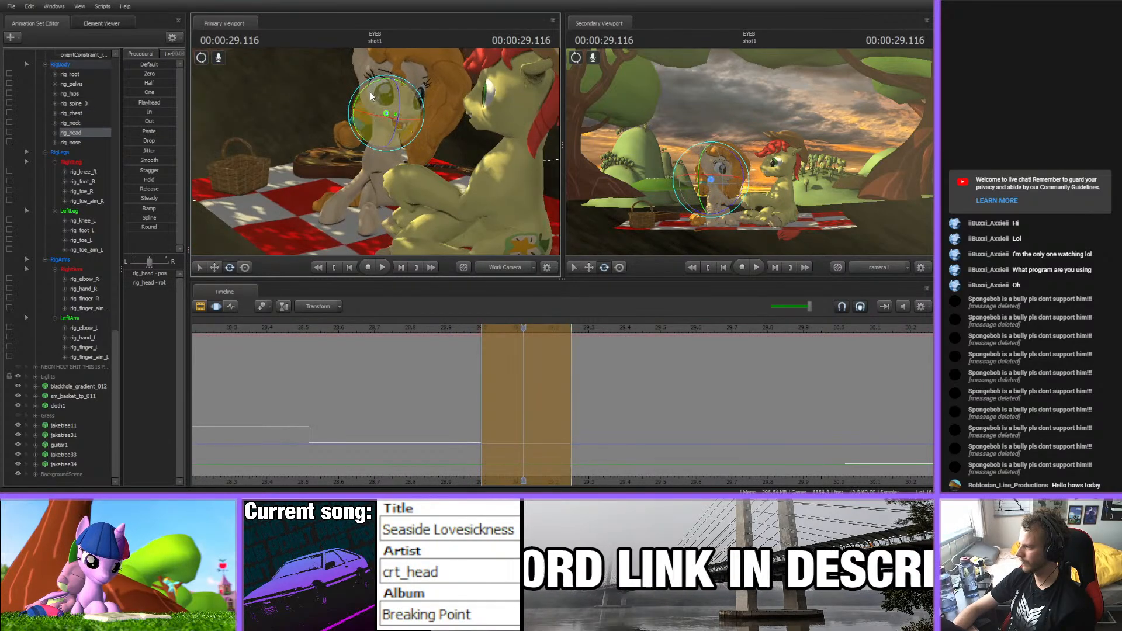
# - Commit the head pose around 29.116 seconds and play back the shot from about 28 seconds
pyautogui.click(447, 329)
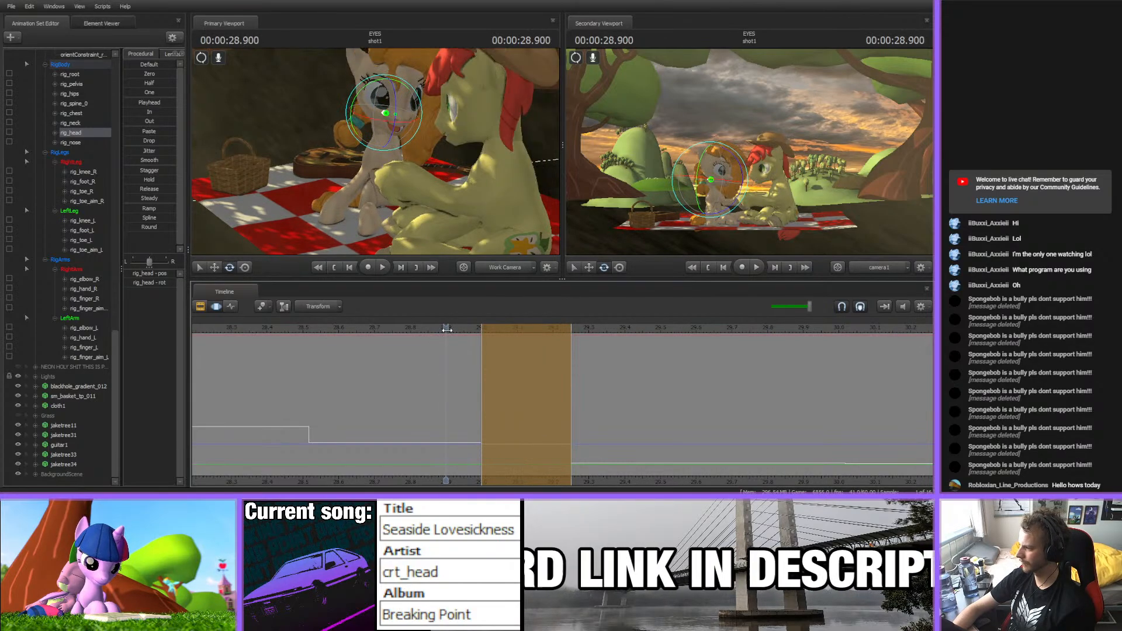
pyautogui.moveTo(446, 329); pyautogui.dragTo(880, 350)
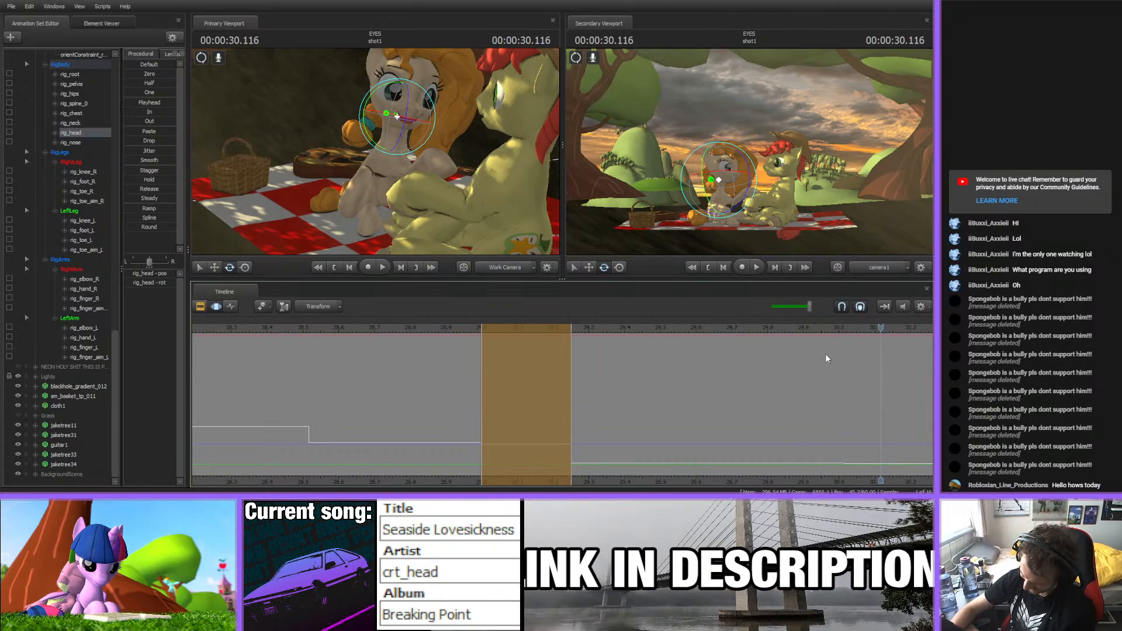
pyautogui.press('Return')
pyautogui.scroll(-5, 743, 381)
pyautogui.moveTo(689, 479); pyautogui.dragTo(519, 479, button='middle')
pyautogui.click(244, 328)
pyautogui.press('space')
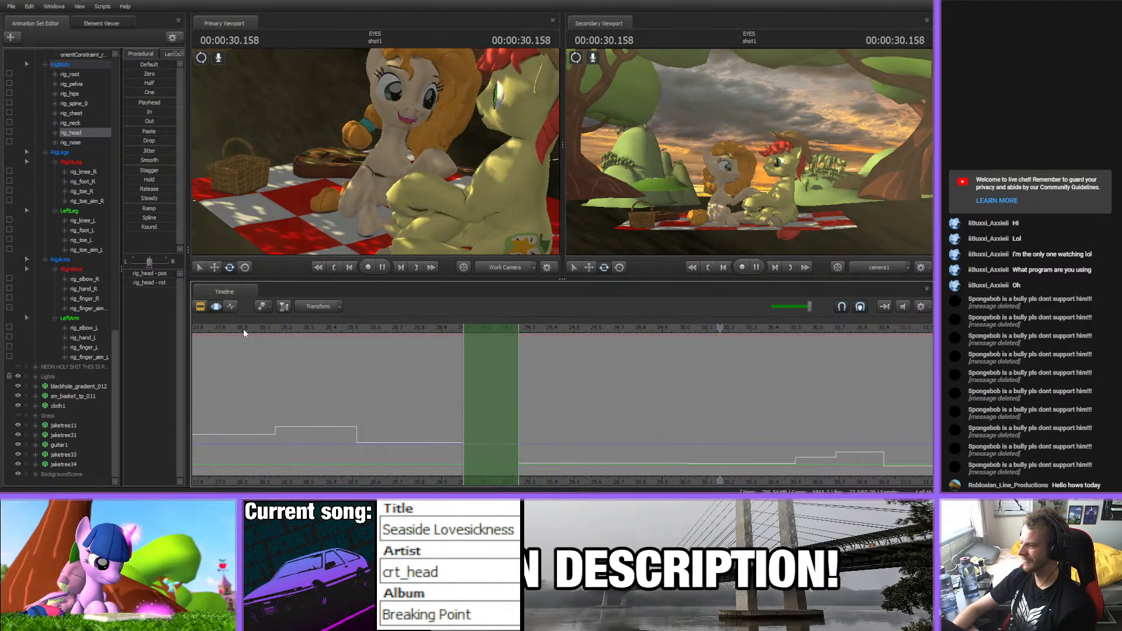
# - Play back the shot repeatedly between about 26 and 34 seconds to examine the orange-maned pony's pose timing
pyautogui.press('space')
pyautogui.scroll(-4, 601, 472)
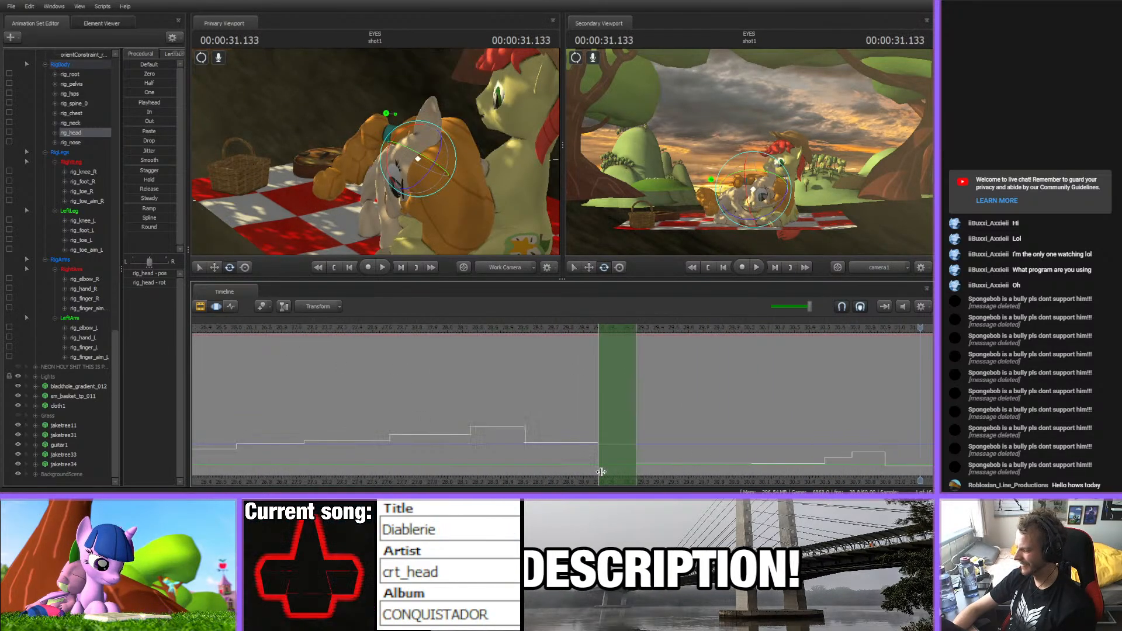
pyautogui.scroll(-3, 555, 444)
pyautogui.press('space')
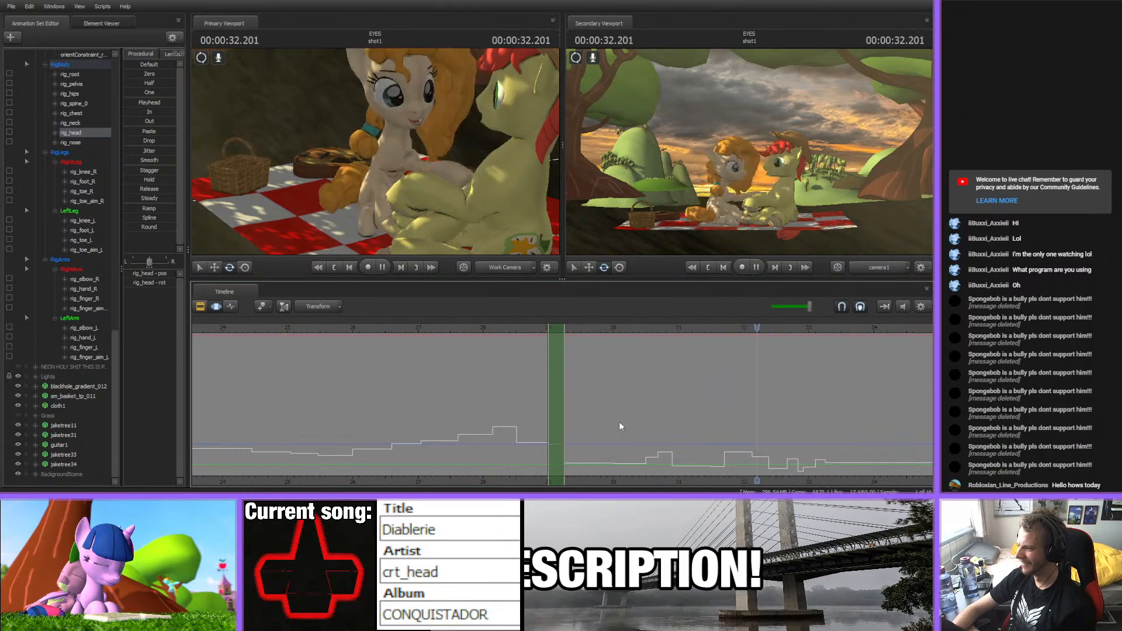
pyautogui.press('space')
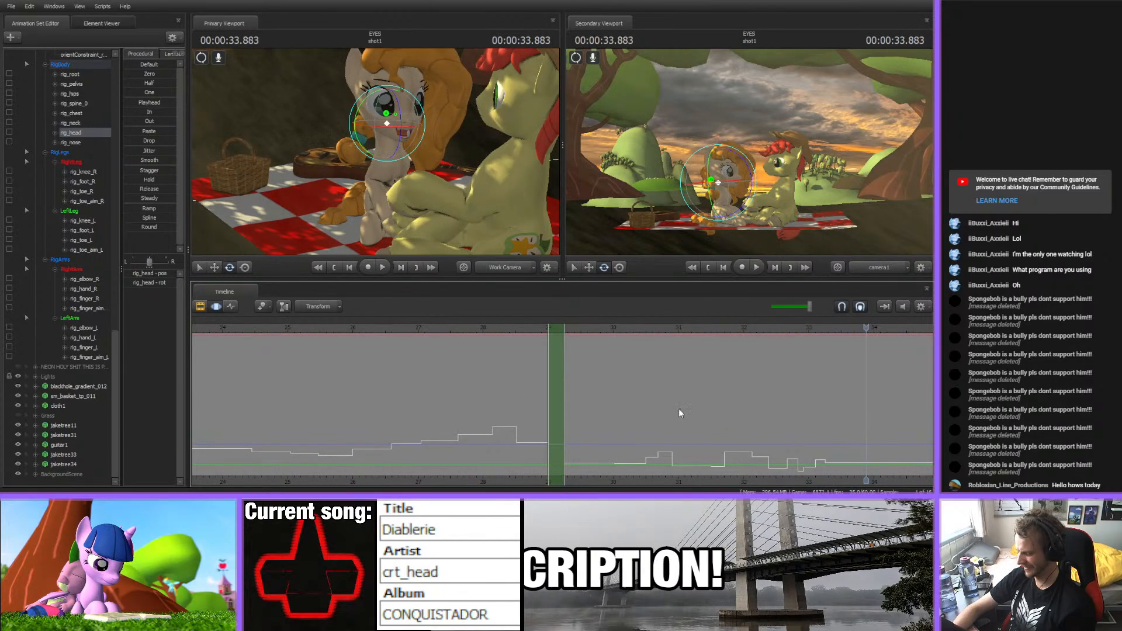
pyautogui.click(366, 328)
pyautogui.press('space')
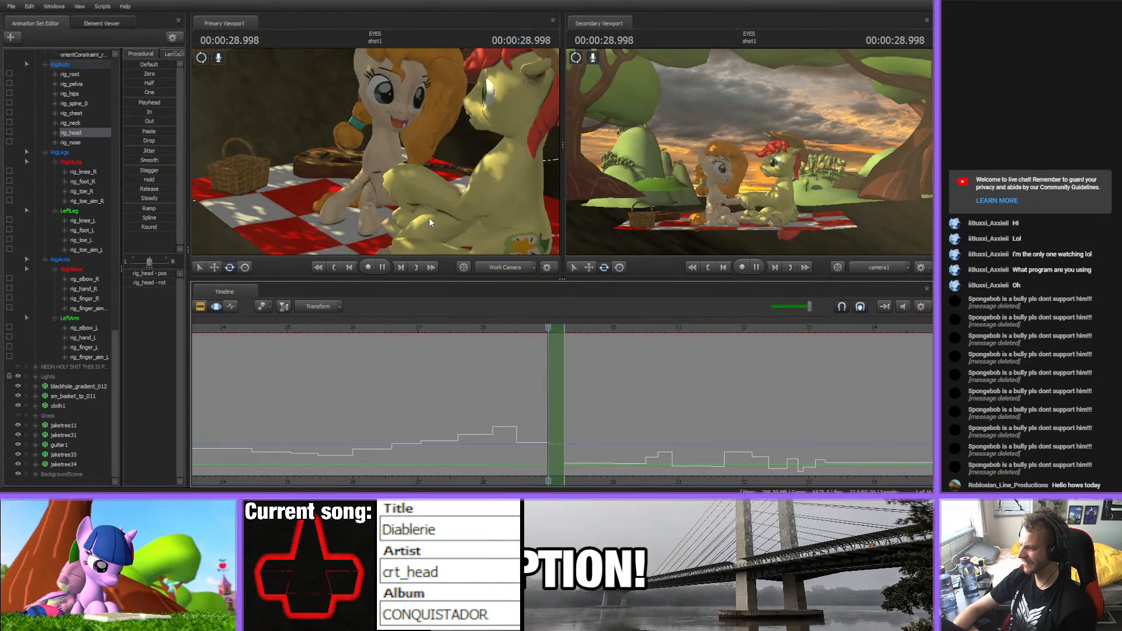
pyautogui.click(369, 328)
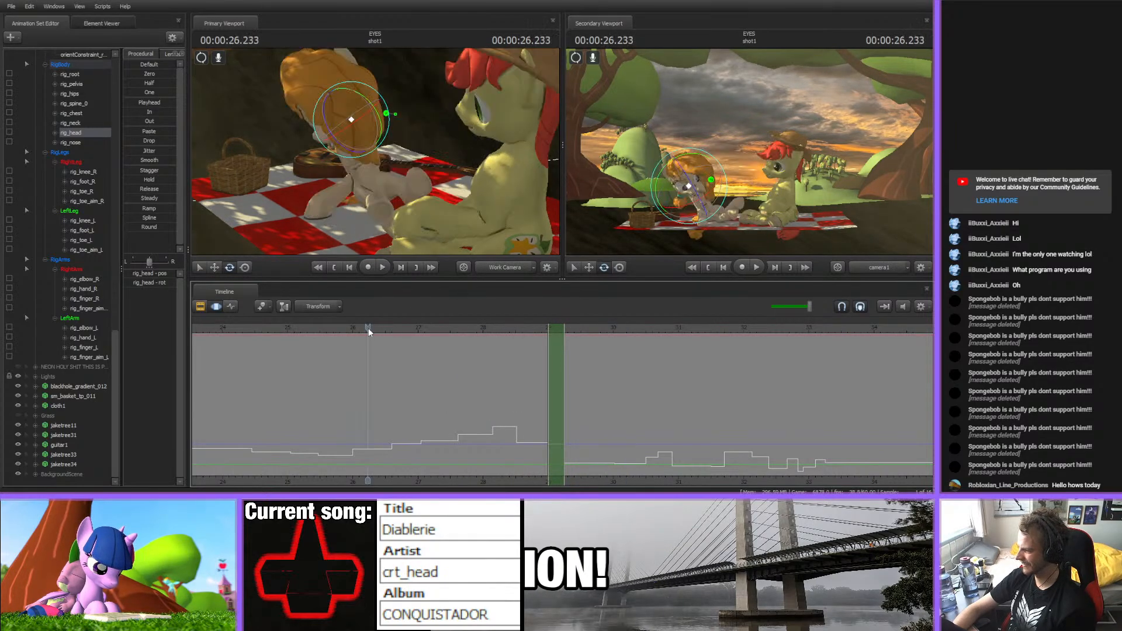
pyautogui.press('space')
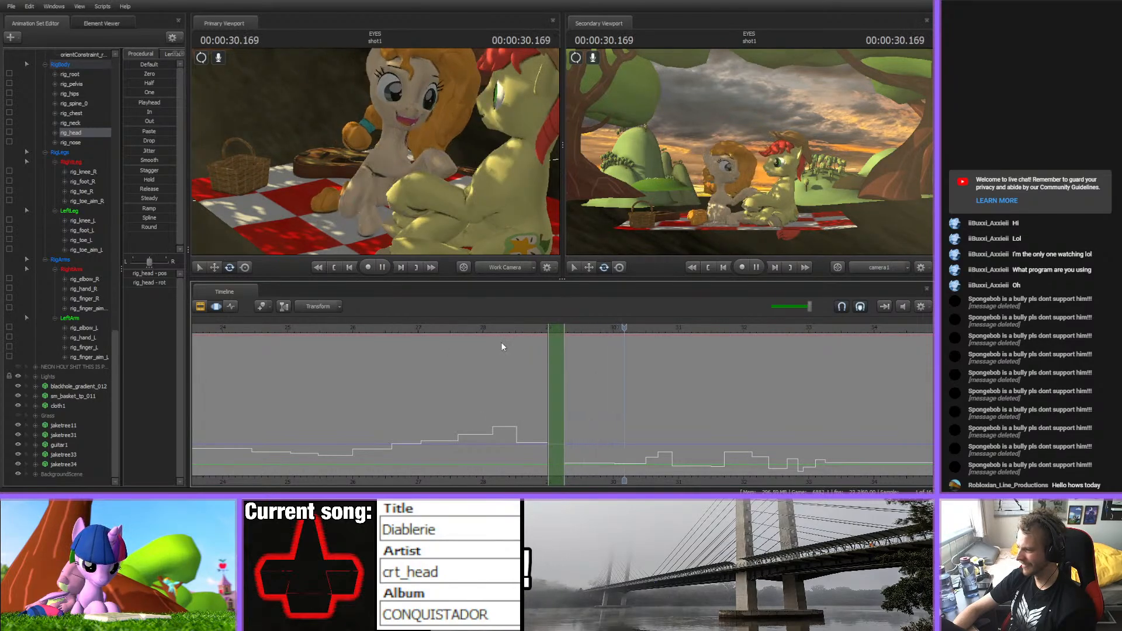
pyautogui.press('space')
pyautogui.click(348, 331)
pyautogui.press('space')
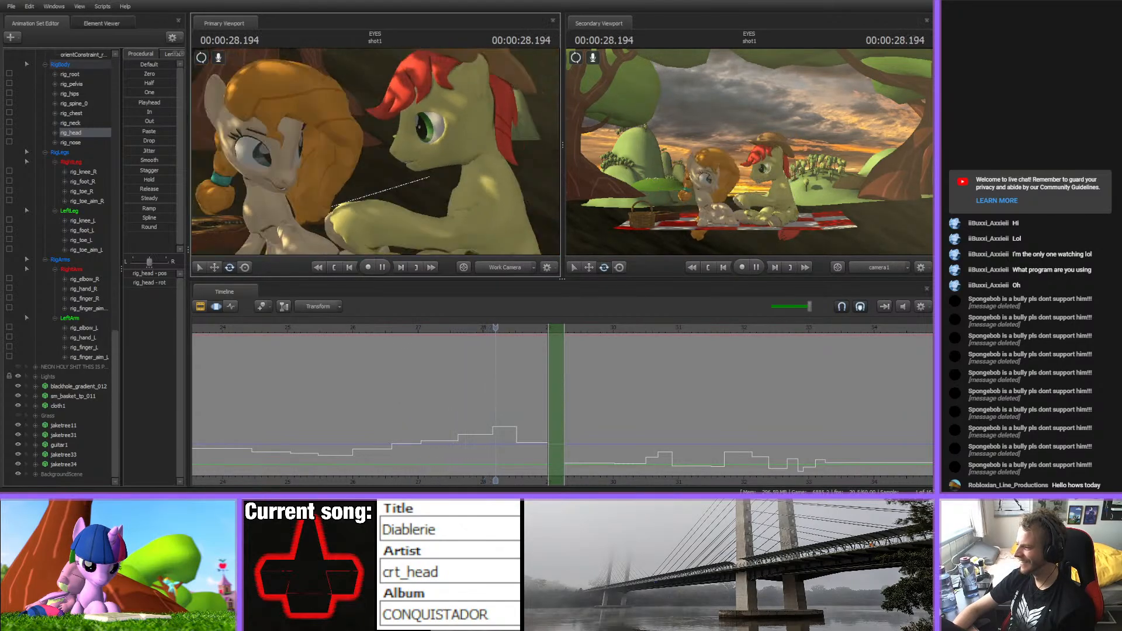
pyautogui.press('space')
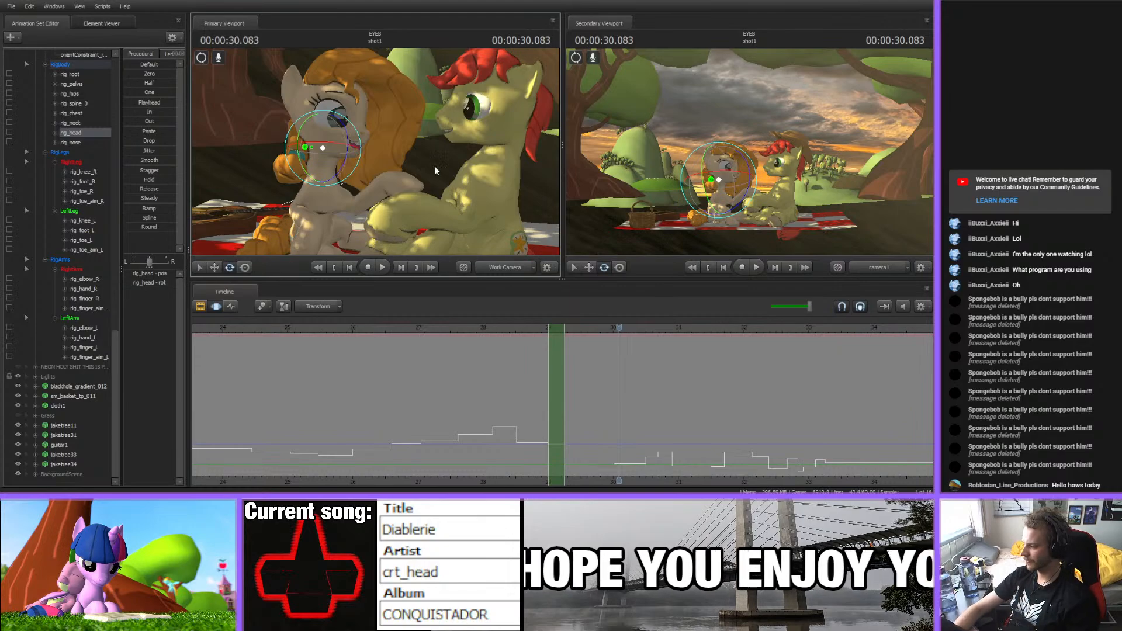
# - Review the earlier animation by playing the shot from about 18 seconds and replaying the section around 23.8 to 24.6 seconds
pyautogui.scroll(-5, 439, 436)
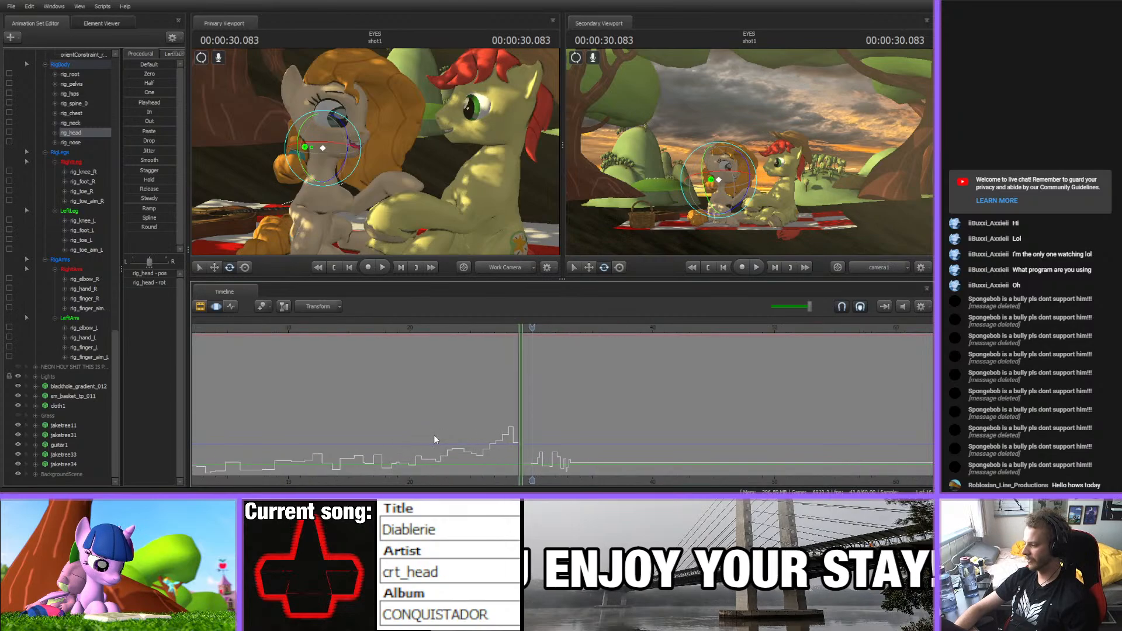
pyautogui.scroll(-2, 411, 458)
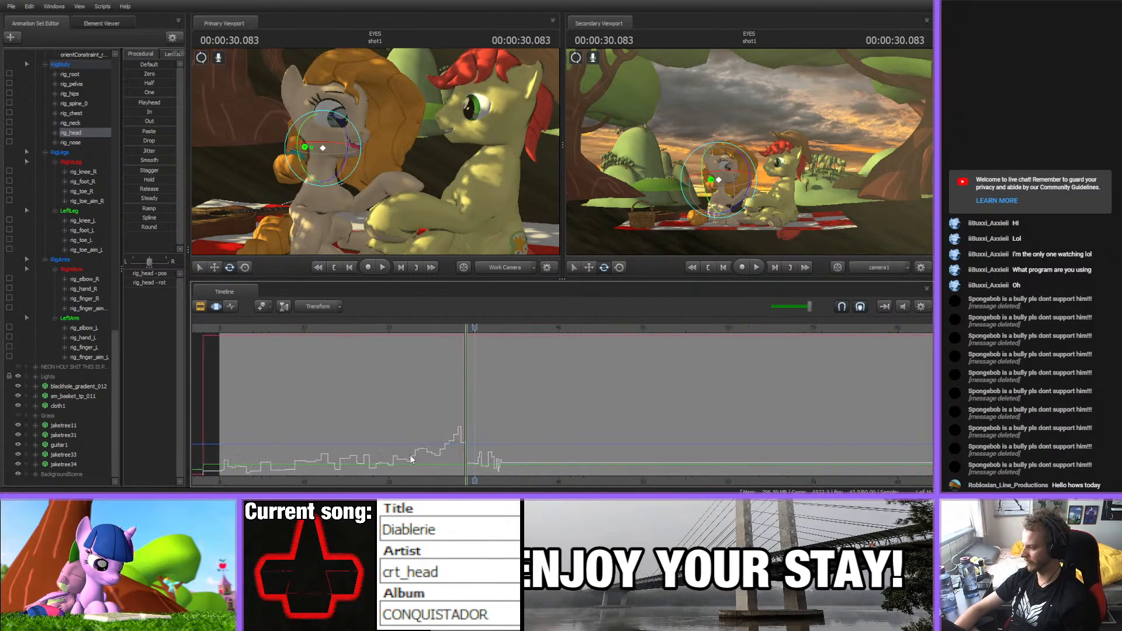
pyautogui.scroll(1, 411, 459)
pyautogui.press('space')
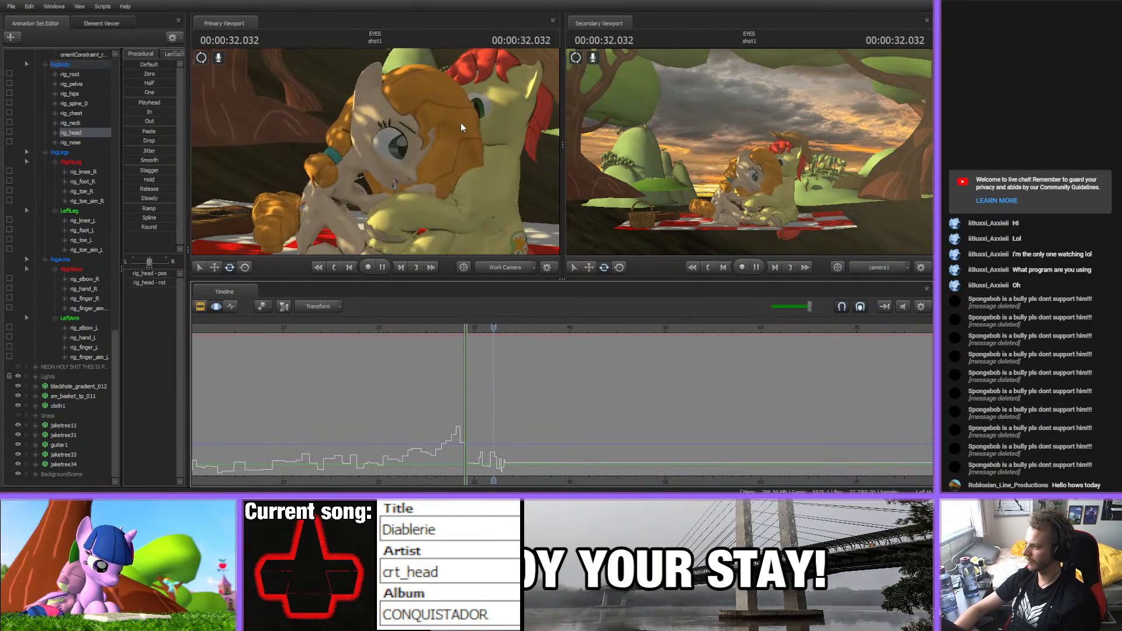
pyautogui.click(363, 325)
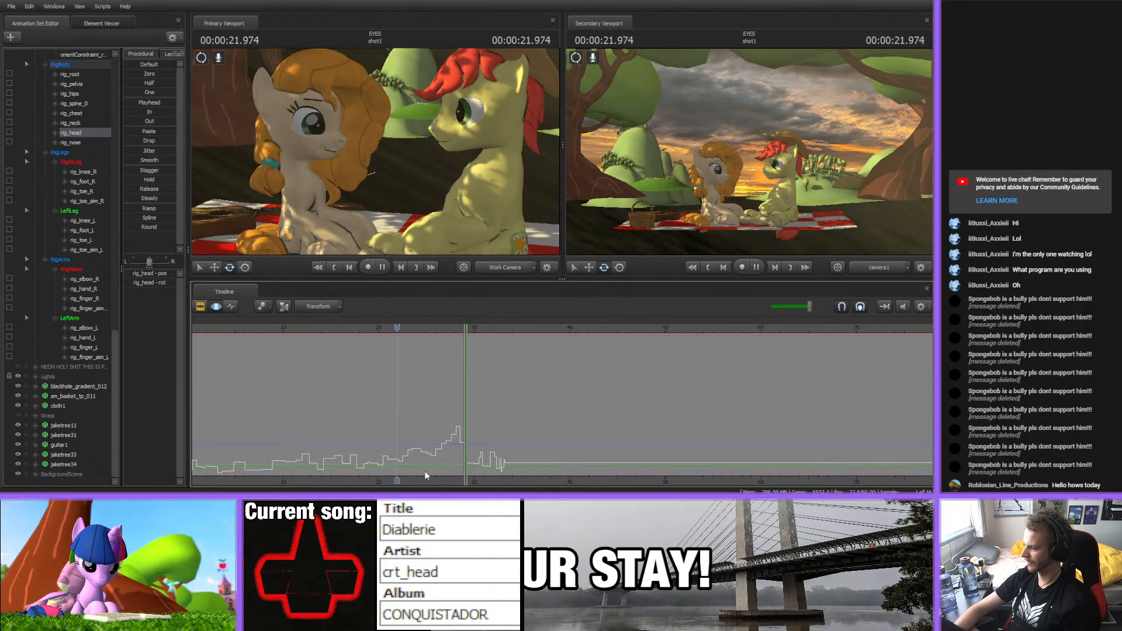
pyautogui.scroll(5, 489, 422)
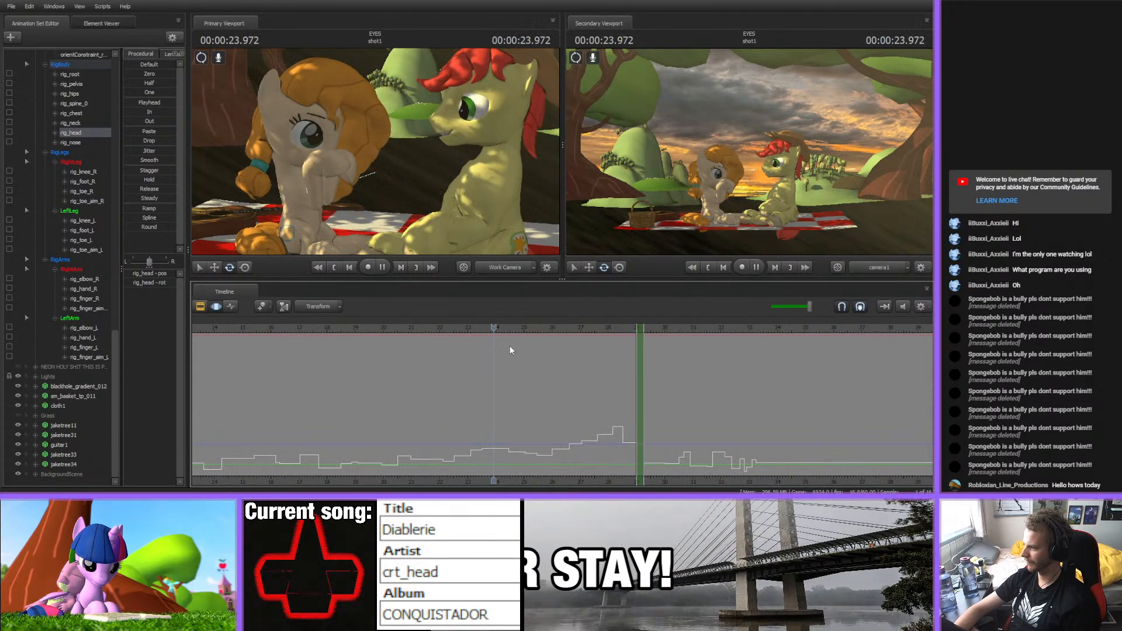
pyautogui.click(468, 327)
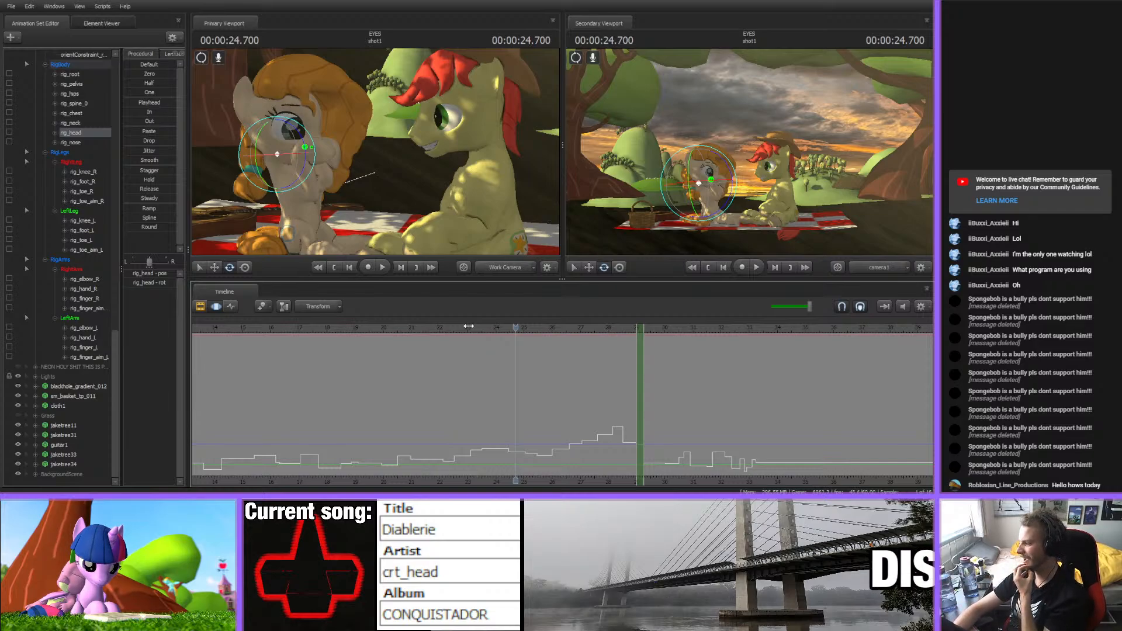
pyautogui.click(490, 329)
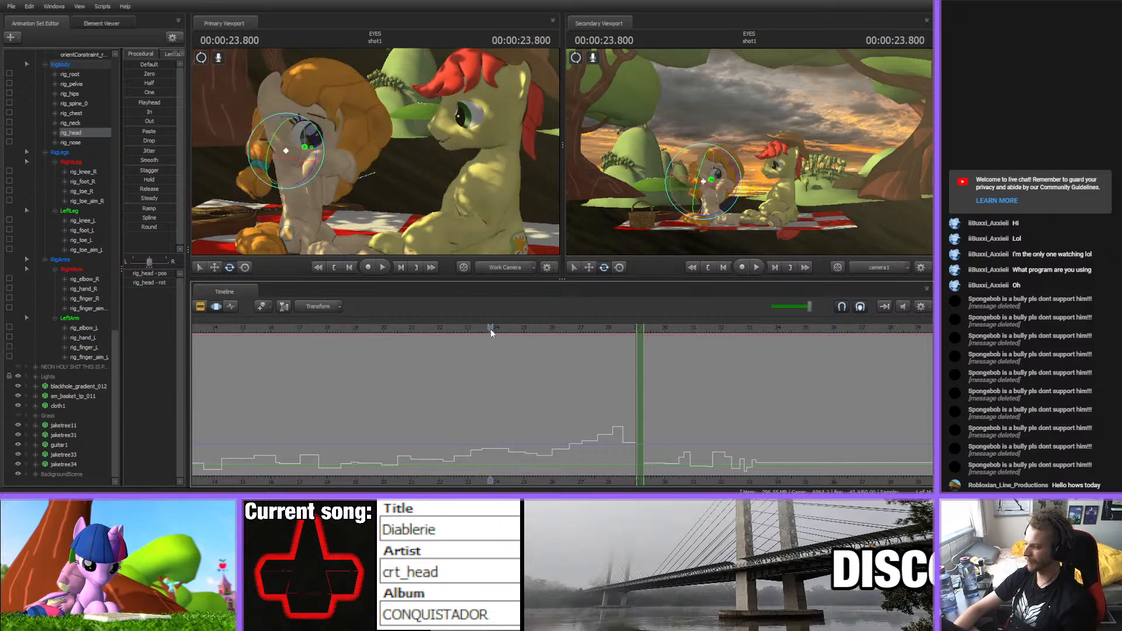
pyautogui.press('space')
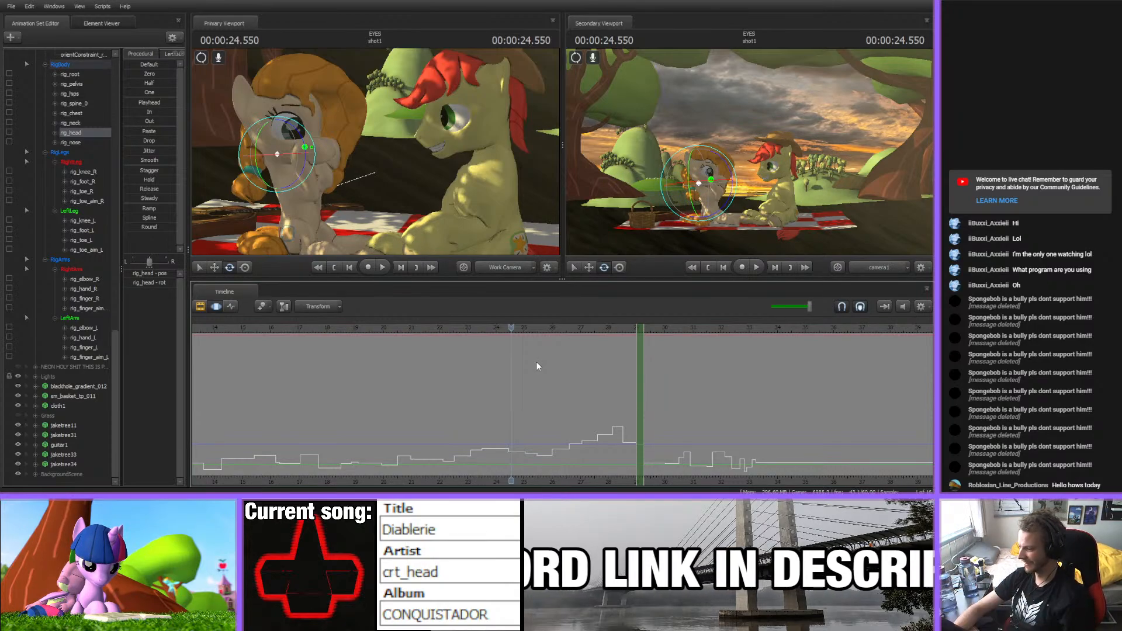
pyautogui.click(489, 332)
pyautogui.press('space')
pyautogui.press('space')
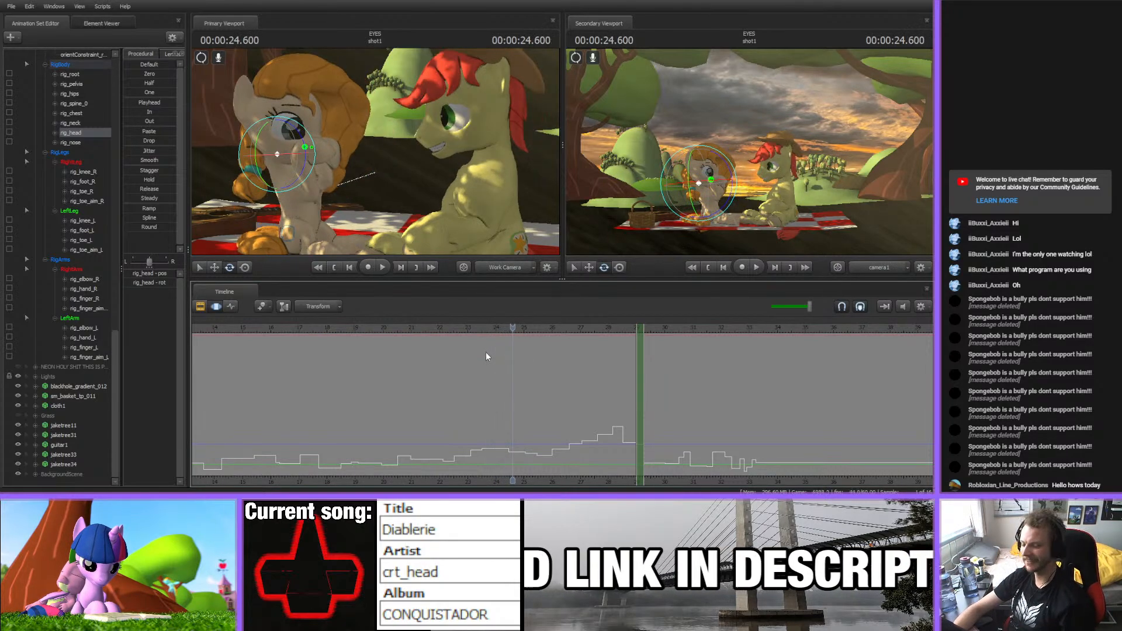
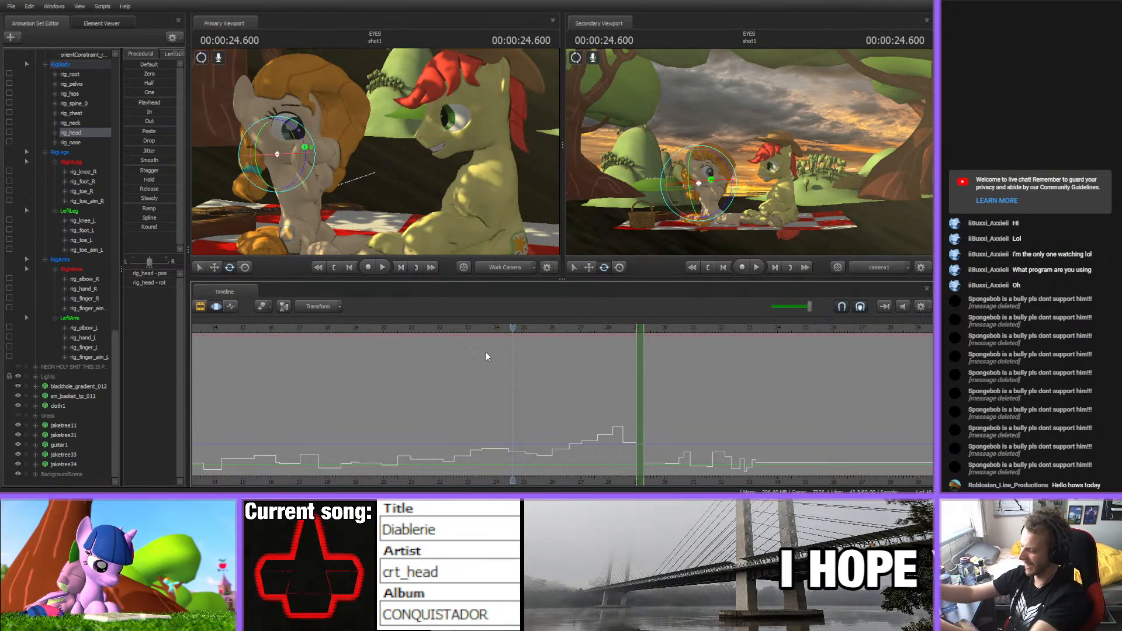
# - Play the shot from 24.6 seconds to about 32.8 seconds to examine both ponies' poses in sequence
pyautogui.scroll(-2, 506, 407)
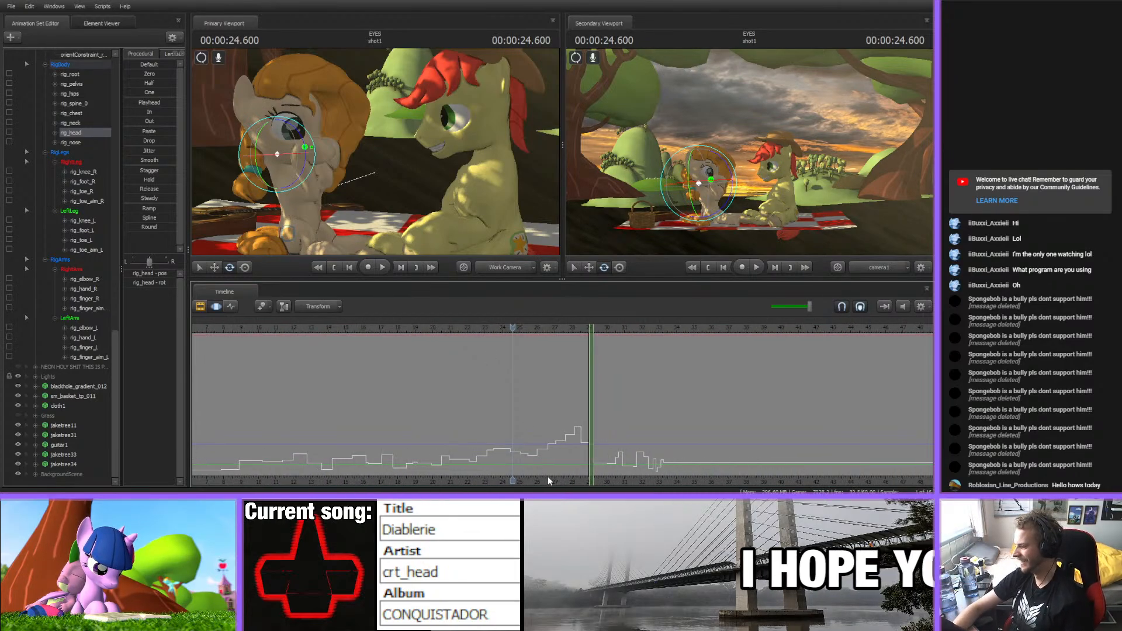
pyautogui.moveTo(548, 476); pyautogui.dragTo(595, 464, button='middle')
pyautogui.scroll(3, 498, 459)
pyautogui.scroll(-5, 494, 452)
pyautogui.scroll(3, 495, 452)
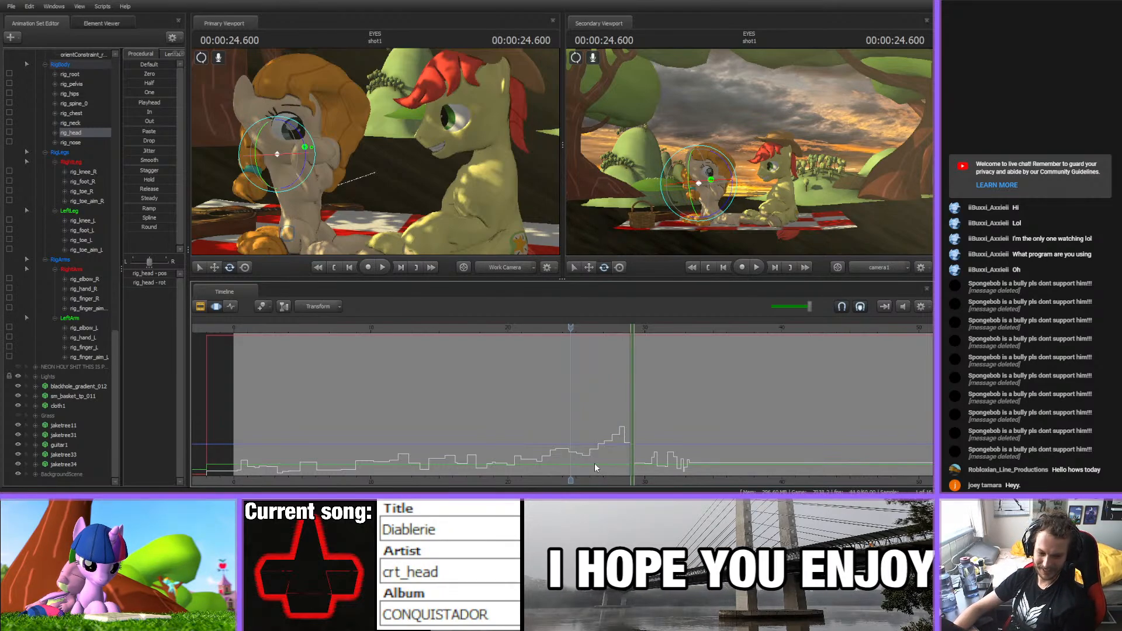
pyautogui.scroll(4, 611, 468)
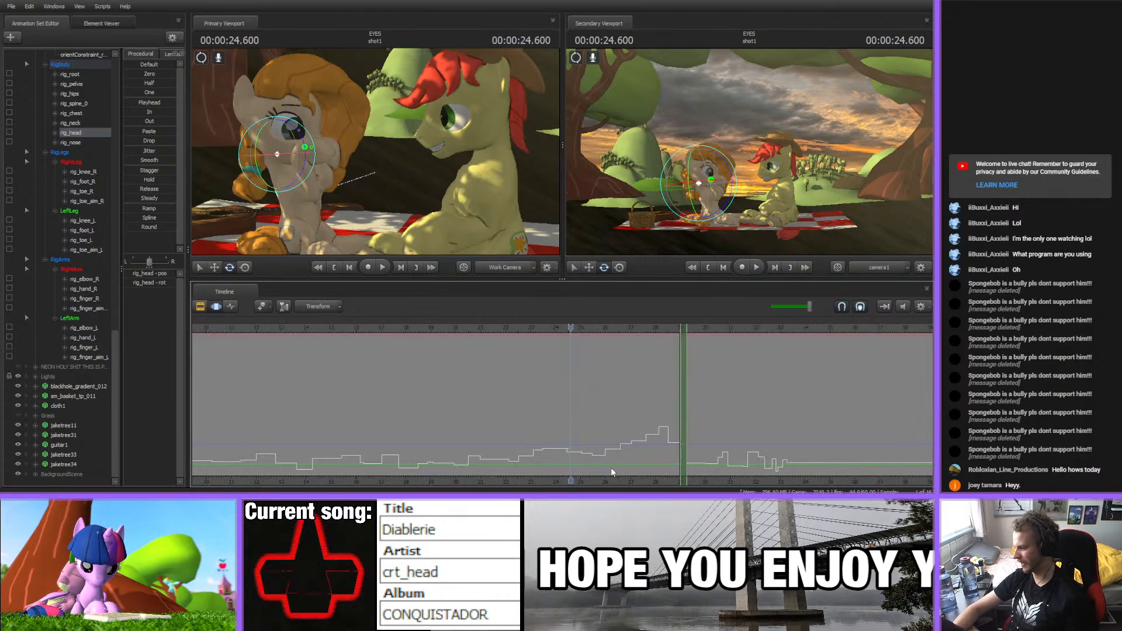
pyautogui.moveTo(612, 468); pyautogui.dragTo(447, 434, button='middle')
pyautogui.scroll(2, 462, 416)
pyautogui.press('space')
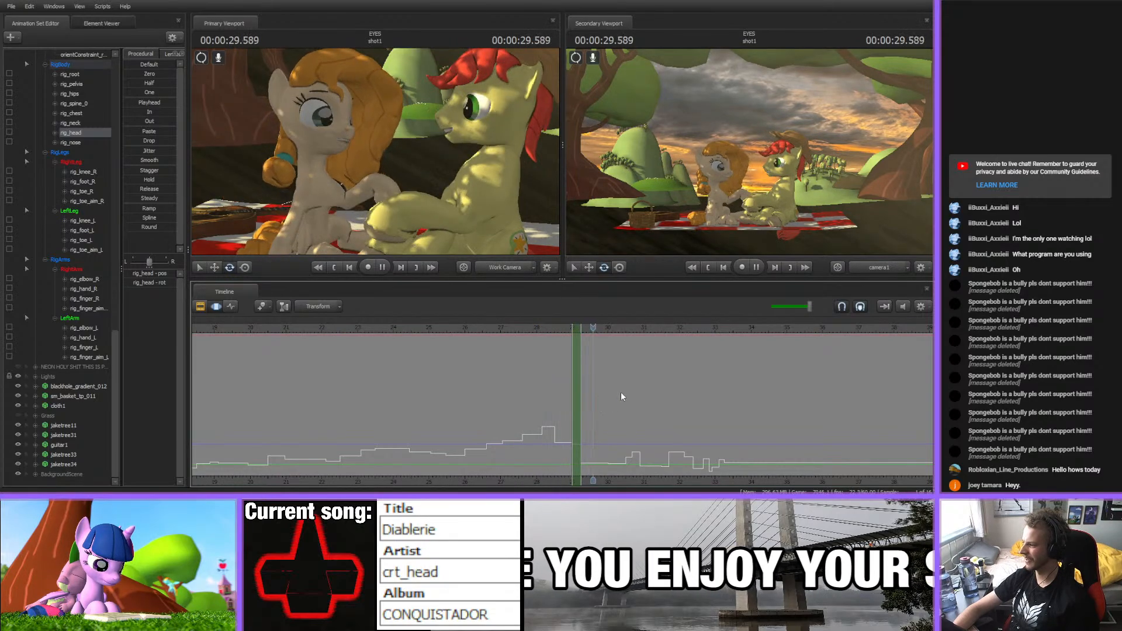
pyautogui.scroll(3, 488, 421)
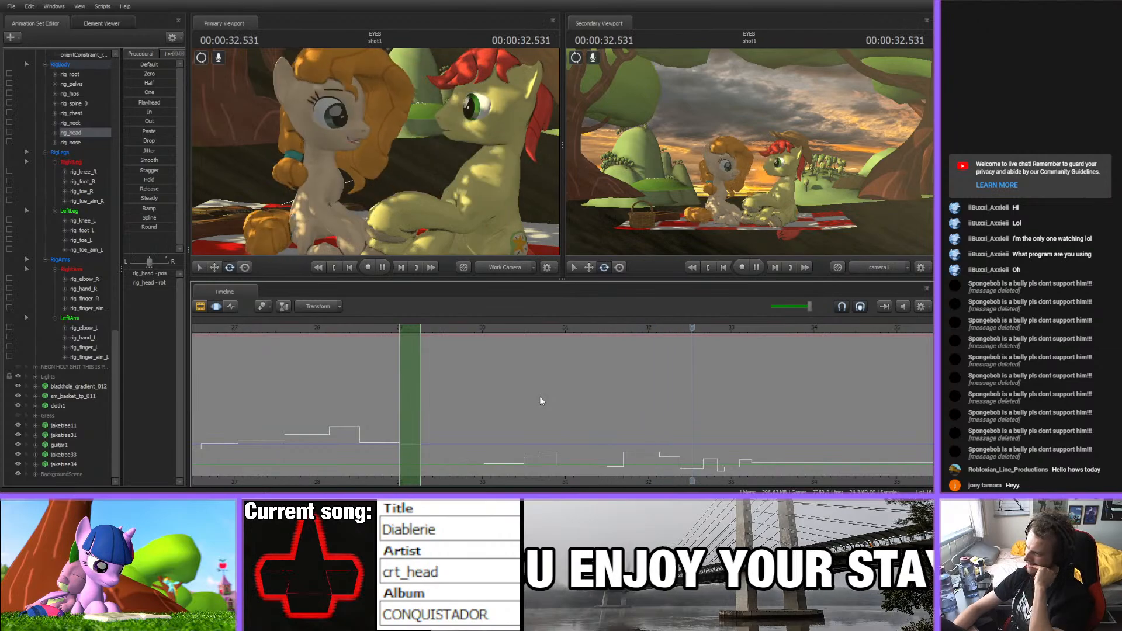
pyautogui.press('space')
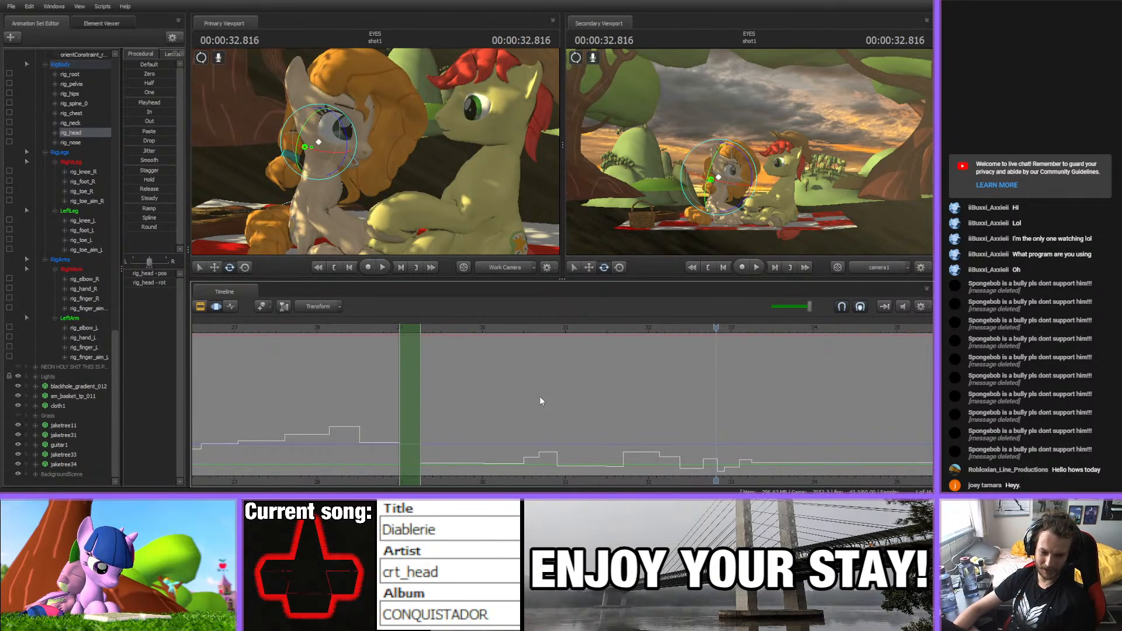
# - Replay short stretches between about 29 and 33.6 seconds to check how the orange-maned pony's movement reads
pyautogui.click(384, 328)
pyautogui.press('space')
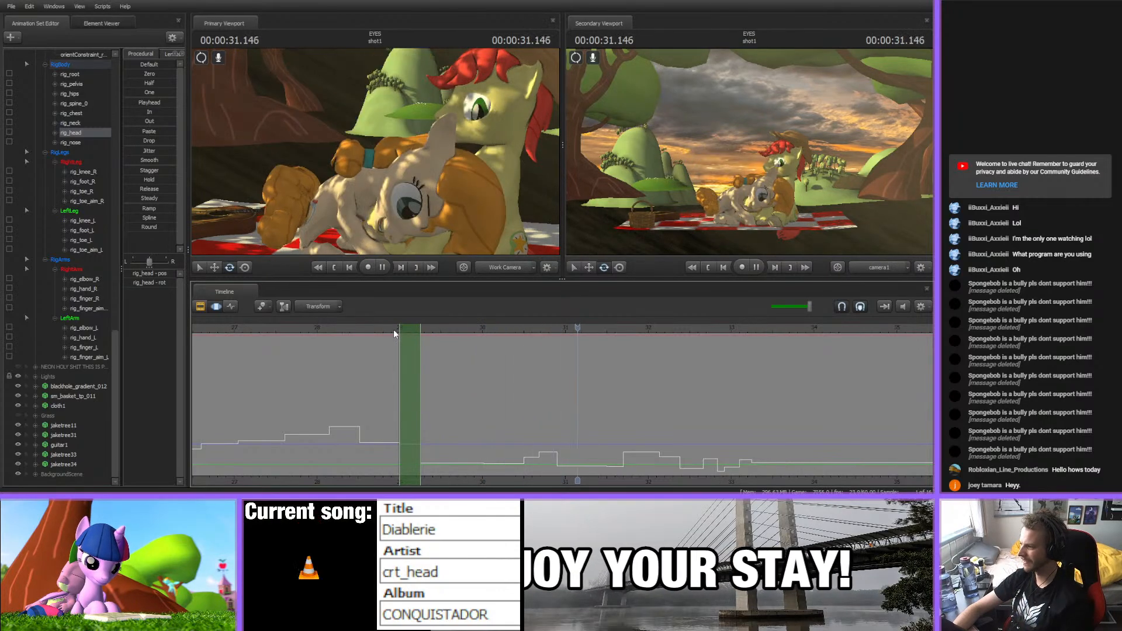
pyautogui.press('space')
pyautogui.click(519, 326)
pyautogui.press('space')
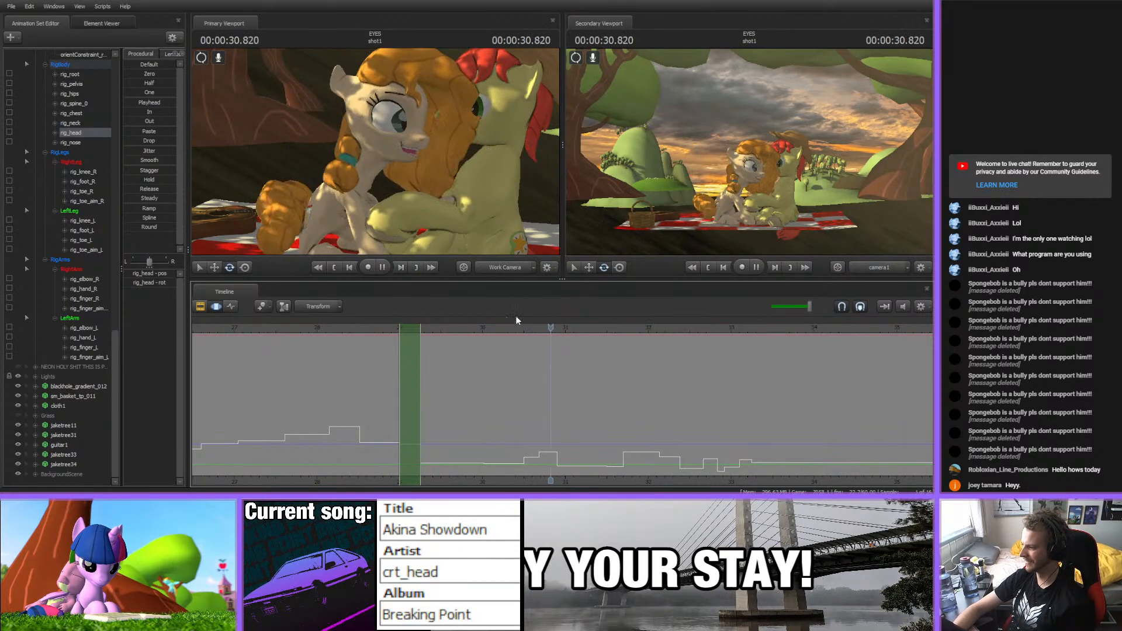
pyautogui.press('space')
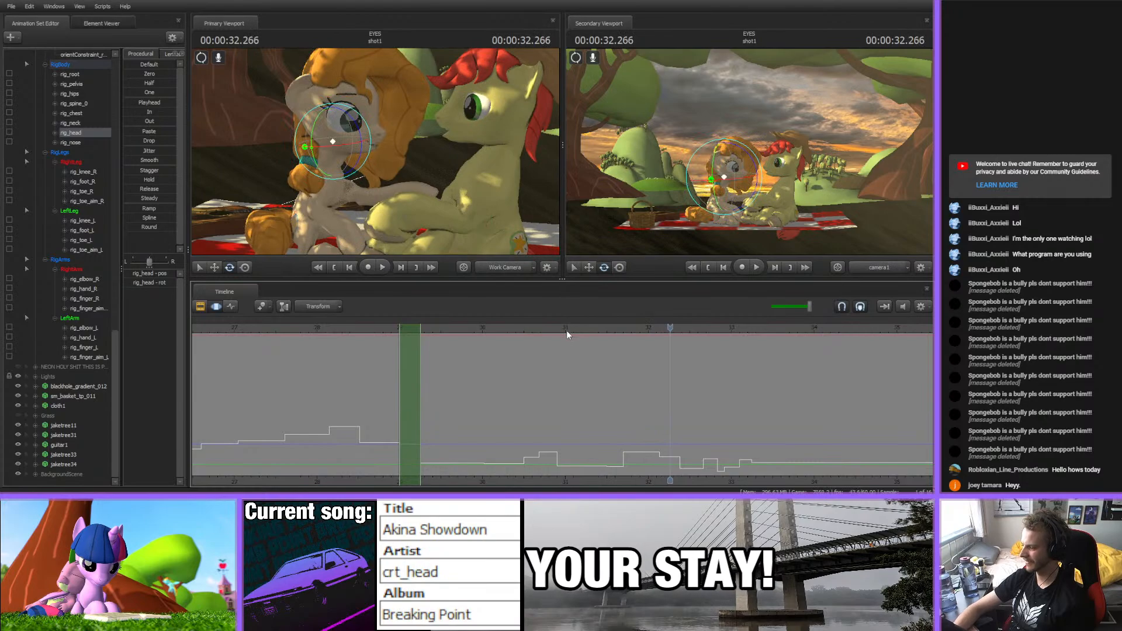
pyautogui.click(541, 327)
pyautogui.press('space')
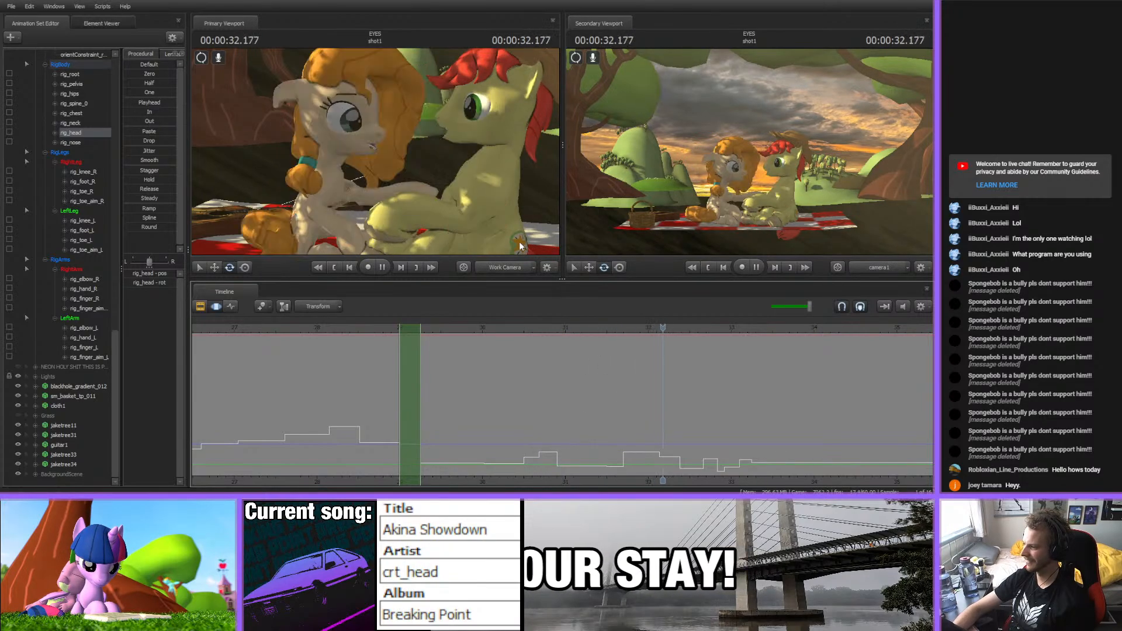
pyautogui.press('space')
# - Play the section from 29.400 to about 31.1 seconds to examine Bright Mac's reaction to the orange-maned pony
pyautogui.scroll(2, 604, 393)
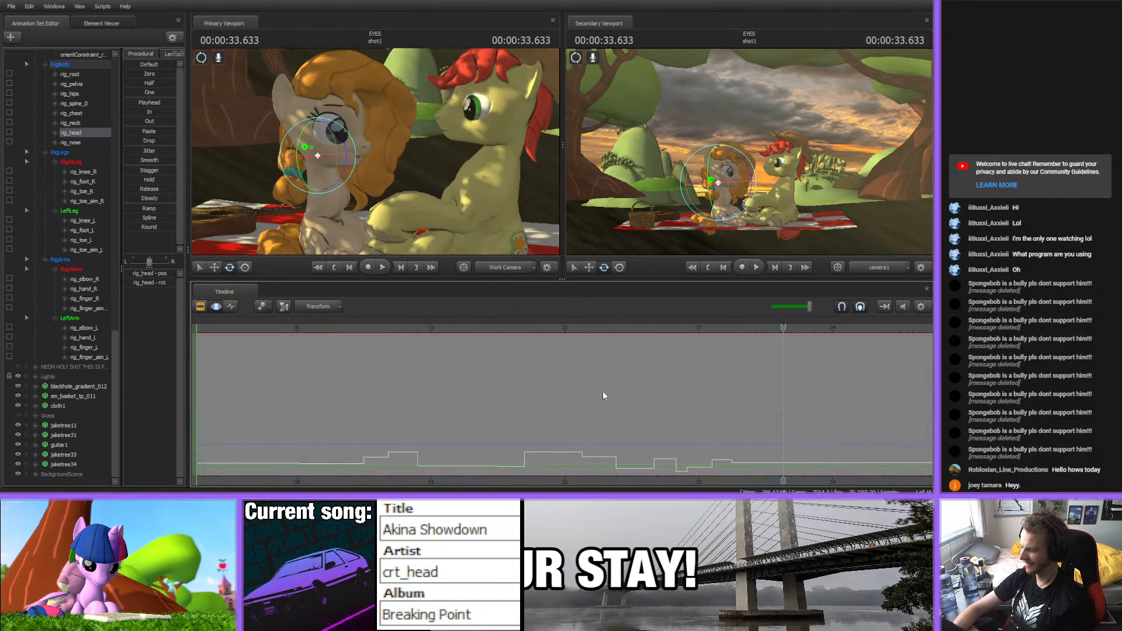
pyautogui.scroll(-1, 539, 474)
pyautogui.moveTo(489, 446); pyautogui.dragTo(504, 443, button='middle')
pyautogui.scroll(-1, 500, 424)
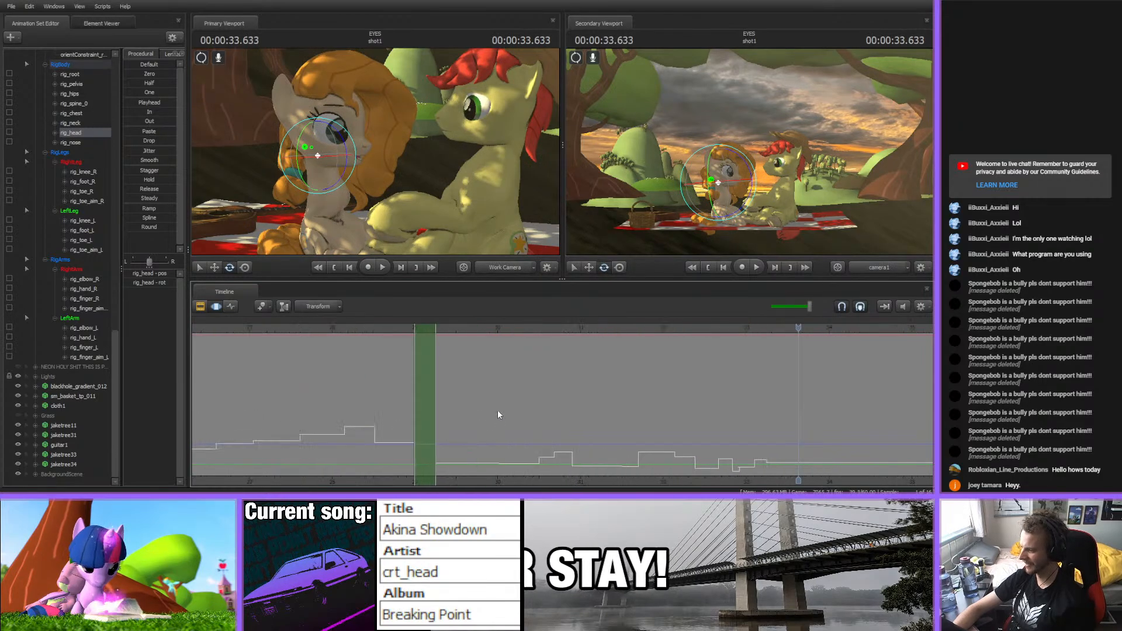
pyautogui.click(448, 329)
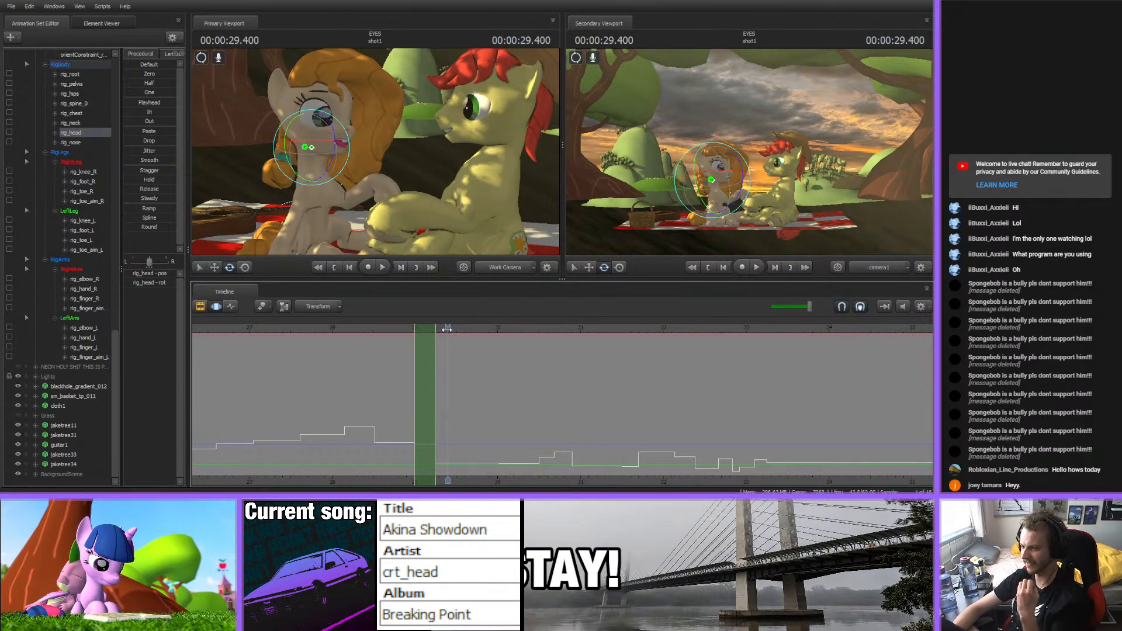
pyautogui.press('space')
pyautogui.press('space')
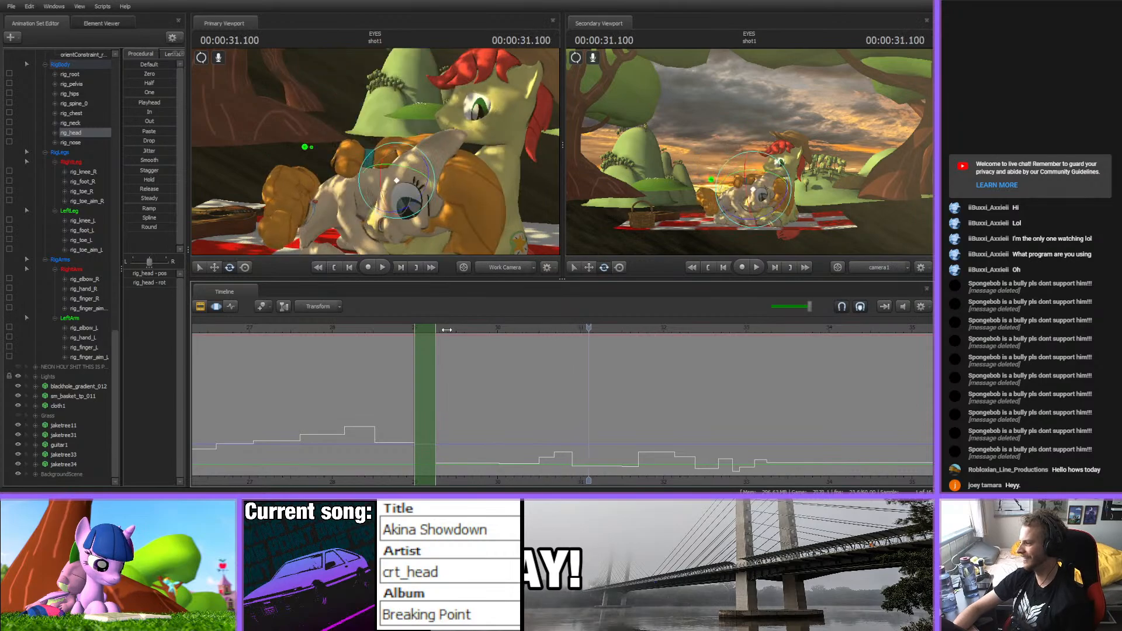
# - Select Bright Mac's rig_chest and set a time selection running from 29.666 seconds to the end of the shot
pyautogui.moveTo(460, 169)
pyautogui.mouseDown()
pyautogui.moveTo(459, 141)
pyautogui.moveTo(459, 168)
pyautogui.mouseUp()
pyautogui.keyDown('ctrl'); pyautogui.click(459, 168); pyautogui.keyUp('ctrl')
pyautogui.scroll(2, 581, 430)
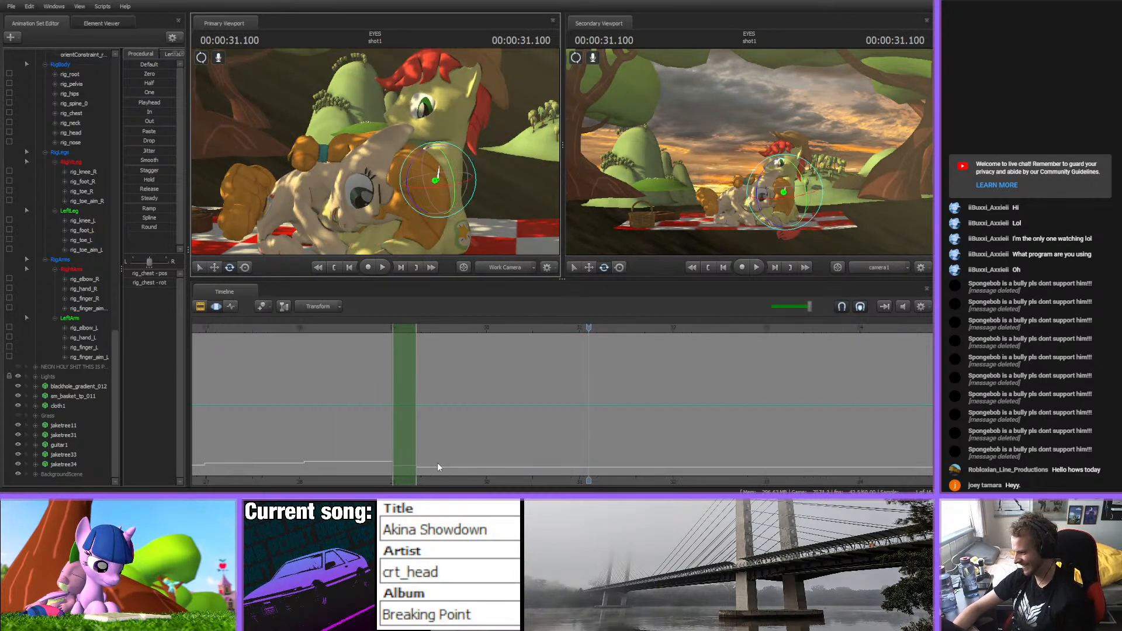
pyautogui.click(411, 330)
pyautogui.moveTo(413, 332); pyautogui.dragTo(456, 350)
pyautogui.press(']')
# - Rotate Bright Mac's rig_pelvis and upper-body controls into a new pose from 29.666 seconds onward
pyautogui.keyDown('ctrl'); pyautogui.click(444, 235); pyautogui.keyUp('ctrl')
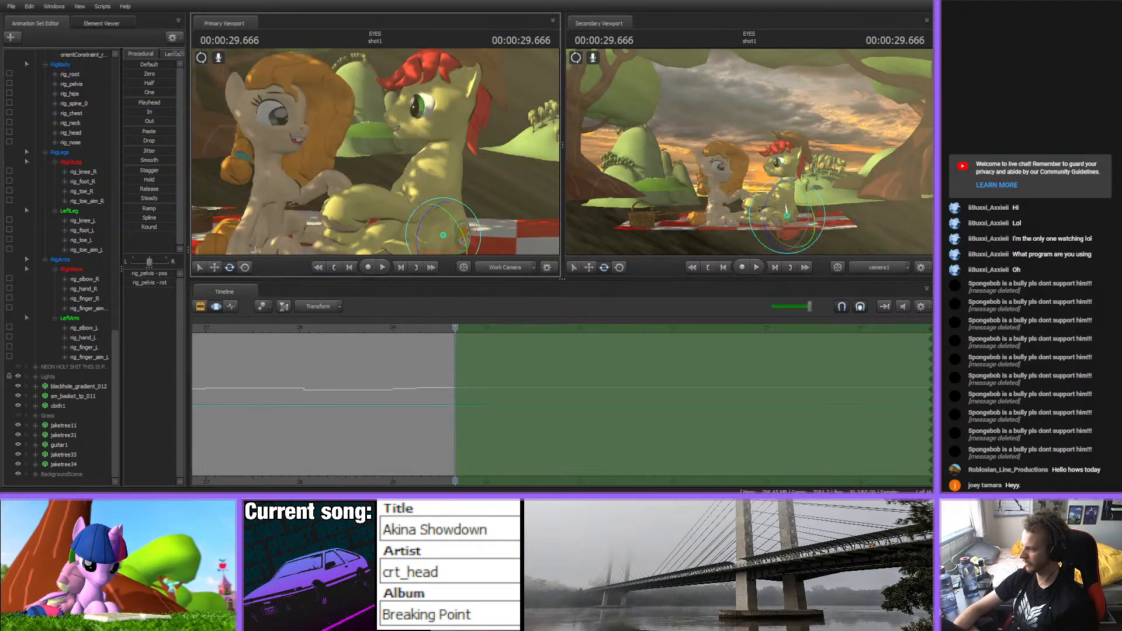
pyautogui.moveTo(433, 205); pyautogui.dragTo(437, 194)
pyautogui.keyDown('ctrl'); pyautogui.click(435, 200); pyautogui.keyUp('ctrl')
pyautogui.keyDown('ctrl'); pyautogui.click(442, 179); pyautogui.keyUp('ctrl')
pyautogui.keyDown('ctrl'); pyautogui.click(447, 161); pyautogui.keyUp('ctrl')
pyautogui.moveTo(423, 145); pyautogui.dragTo(431, 121)
pyautogui.keyDown('ctrl'); pyautogui.click(458, 136); pyautogui.keyUp('ctrl')
pyautogui.moveTo(403, 134); pyautogui.dragTo(374, 165)
# - Reposition Bright Mac's rig_finger_L to suit the new pose from 29.666 seconds onward
pyautogui.keyDown('ctrl'); pyautogui.click(367, 216); pyautogui.keyUp('ctrl')
pyautogui.moveTo(435, 212); pyautogui.dragTo(381, 154)
pyautogui.press('w')
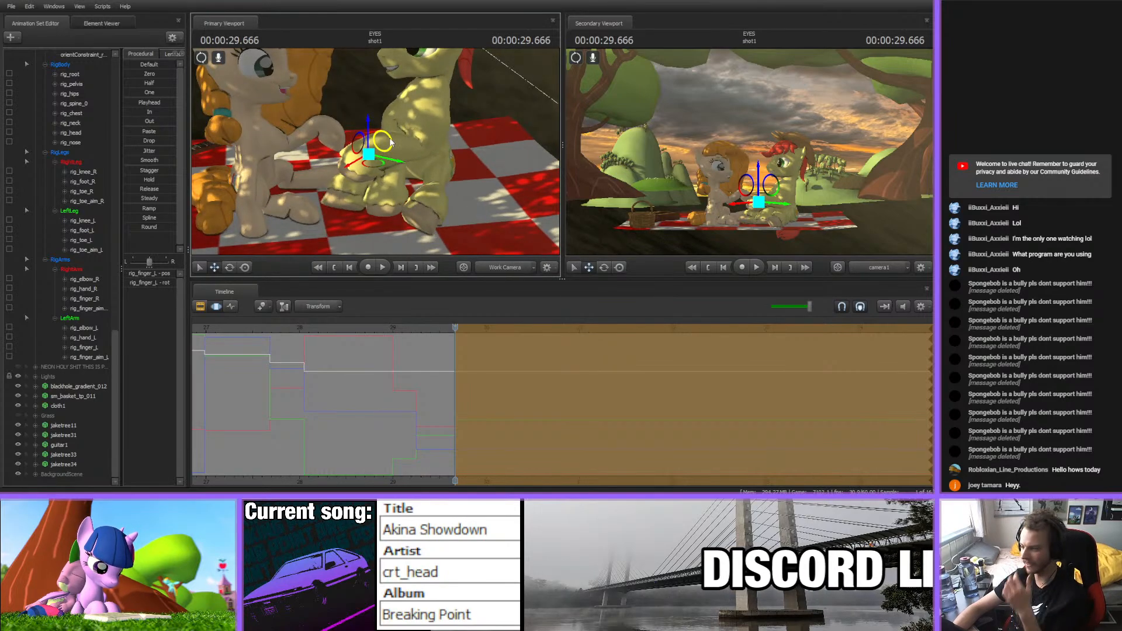
pyautogui.keyDown('alt'); pyautogui.moveTo(391, 141); pyautogui.dragTo(387, 147); pyautogui.keyUp('alt')
pyautogui.press('Return')
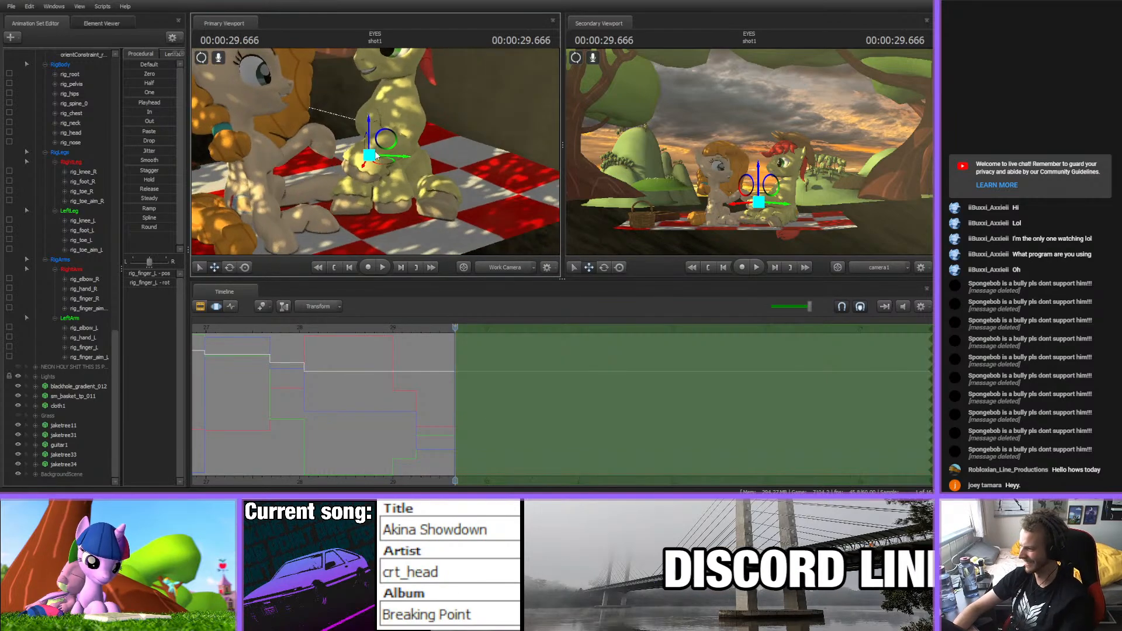
pyautogui.keyDown('alt'); pyautogui.moveTo(403, 188); pyautogui.dragTo(404, 188); pyautogui.keyUp('alt')
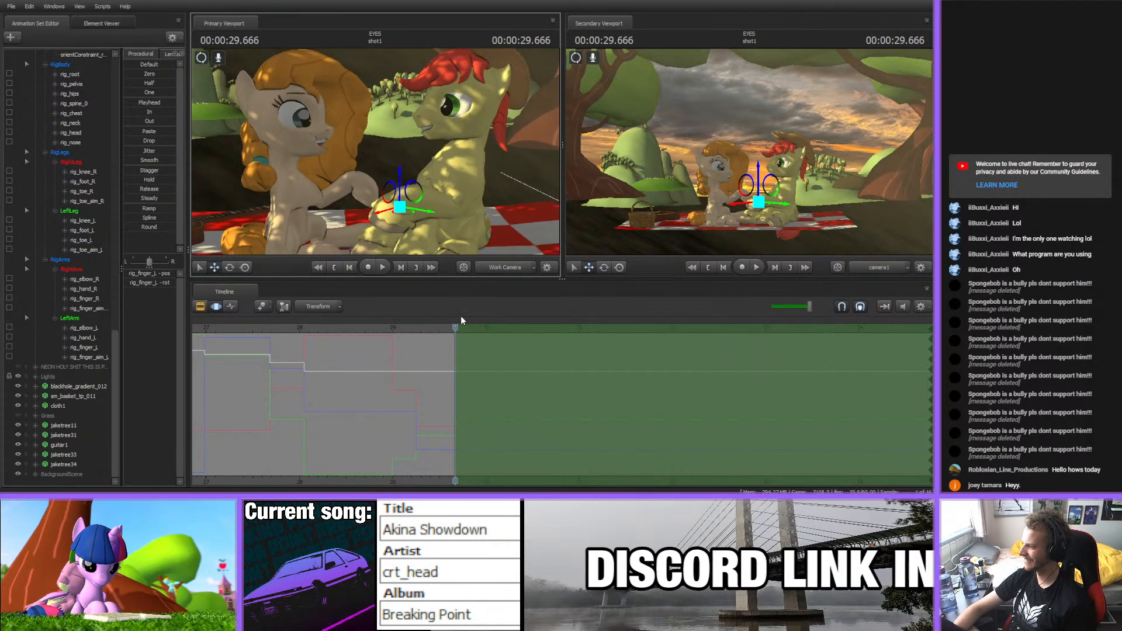
# - Move the start of the time selection to 29.700 seconds and reposition Bright Mac's rig_hand_L
pyautogui.moveTo(363, 329); pyautogui.dragTo(459, 335)
pyautogui.moveTo(454, 153); pyautogui.dragTo(379, 154)
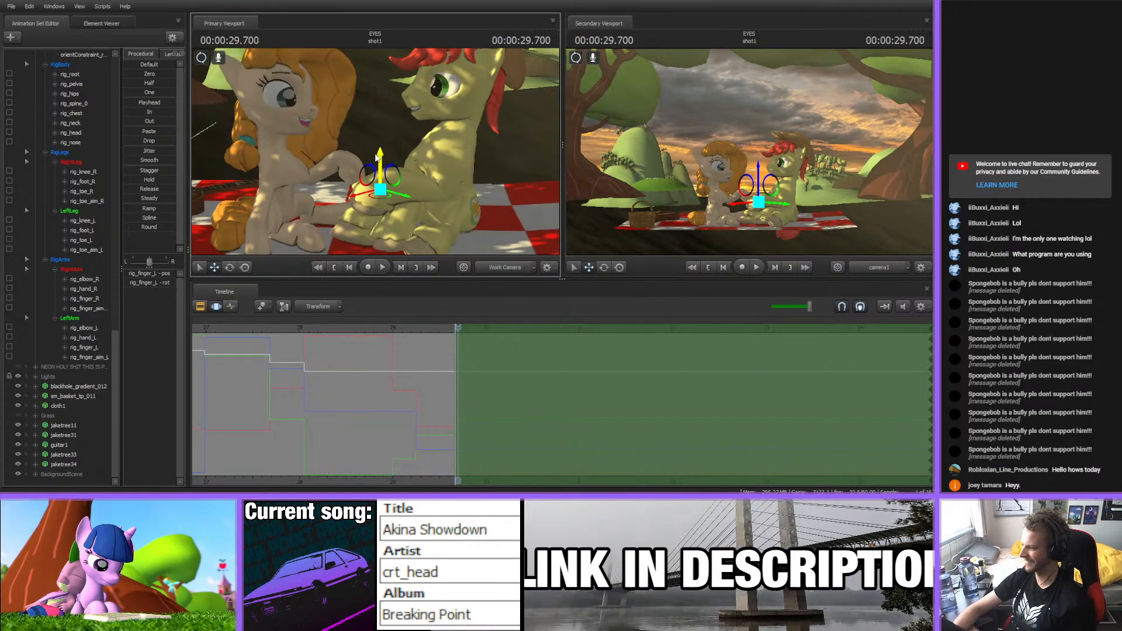
pyautogui.click(396, 194)
pyautogui.keyDown('alt'); pyautogui.moveTo(489, 188); pyautogui.dragTo(375, 157); pyautogui.keyUp('alt')
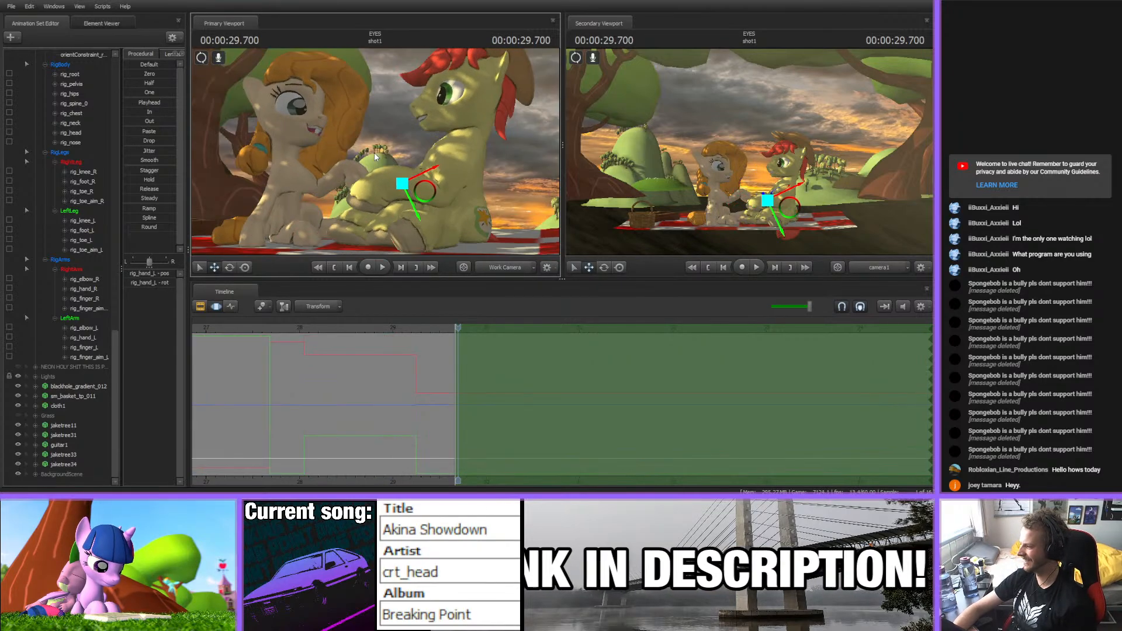
pyautogui.moveTo(430, 194); pyautogui.dragTo(380, 203)
# - Adjust Bright Mac's rig_finger_R and rig_finger_L from 29.700 seconds onward
pyautogui.click(373, 185)
pyautogui.press('w')
pyautogui.click(379, 210)
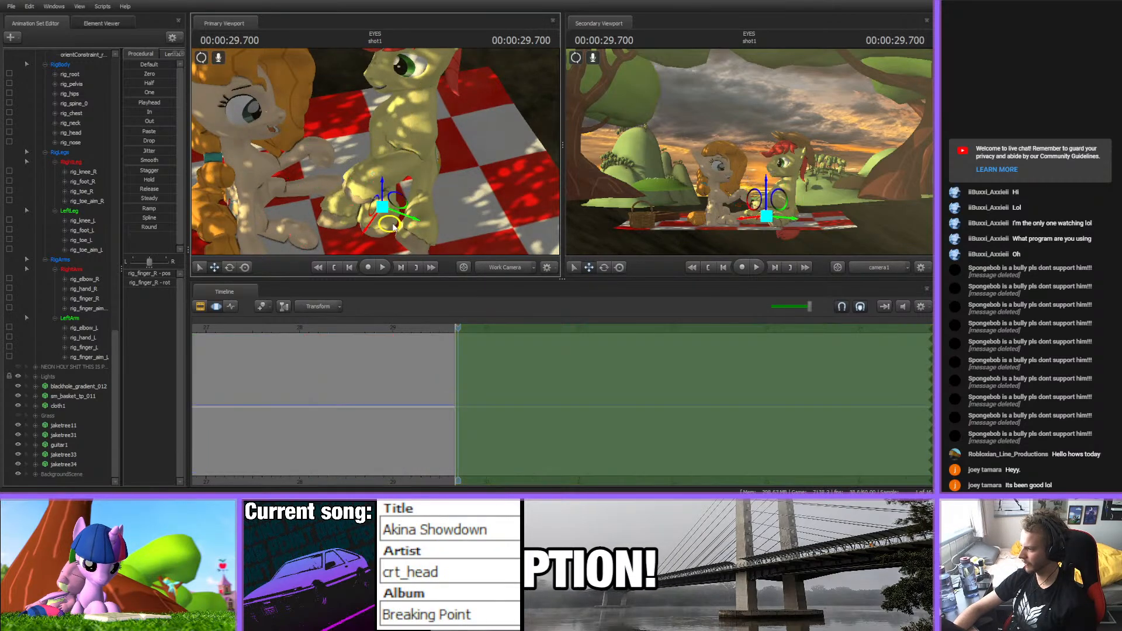
pyautogui.press('e')
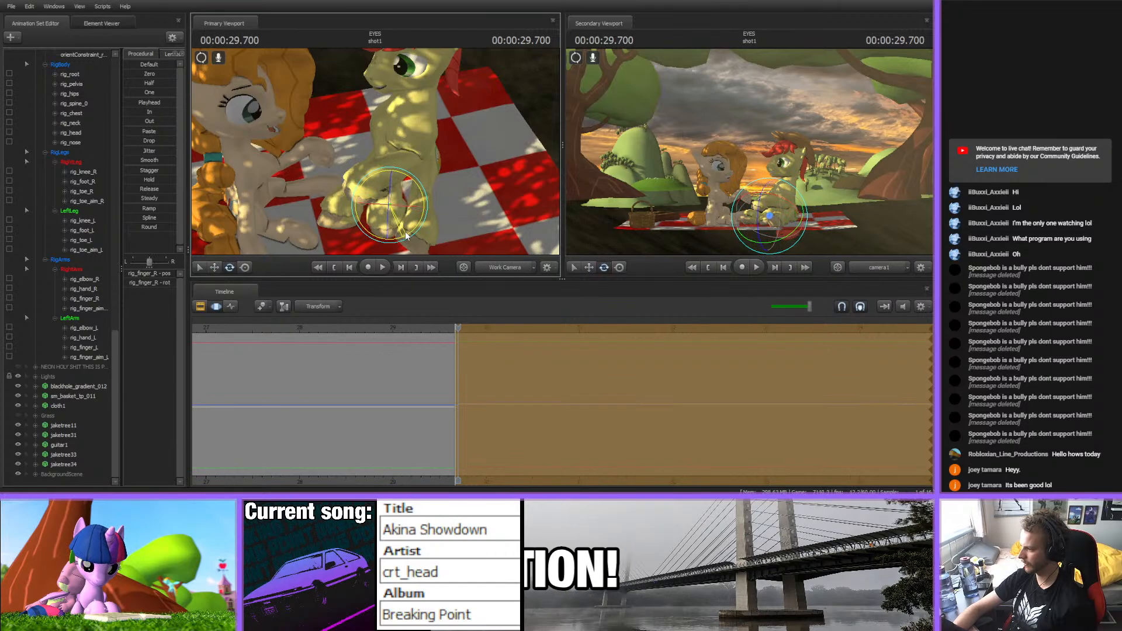
pyautogui.keyDown('alt'); pyautogui.moveTo(407, 235); pyautogui.dragTo(384, 150); pyautogui.keyUp('alt')
pyautogui.keyDown('ctrl'); pyautogui.click(372, 170); pyautogui.keyUp('ctrl')
pyautogui.moveTo(463, 142)
pyautogui.keyDown('alt'); pyautogui.mouseDown()
pyautogui.moveTo(434, 159)
pyautogui.moveTo(373, 152)
pyautogui.moveTo(327, 126)
pyautogui.moveTo(375, 150)
pyautogui.moveTo(461, 159)
pyautogui.mouseUp(); pyautogui.keyUp('alt')
pyautogui.press('w')
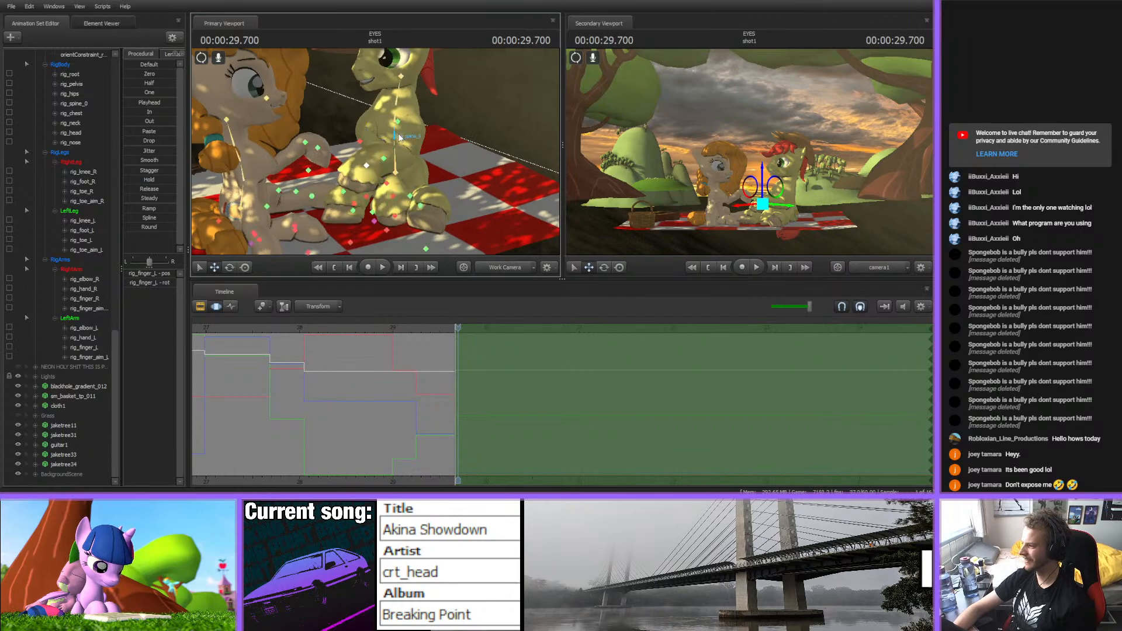
# - Rotate Bright Mac's rig_spine_0, chest, rig_neck and head into the new pose from 29.700 seconds onward
pyautogui.keyDown('ctrl'); pyautogui.click(394, 139); pyautogui.keyUp('ctrl')
pyautogui.press('e')
pyautogui.keyDown('ctrl'); pyautogui.click(397, 121); pyautogui.keyUp('ctrl')
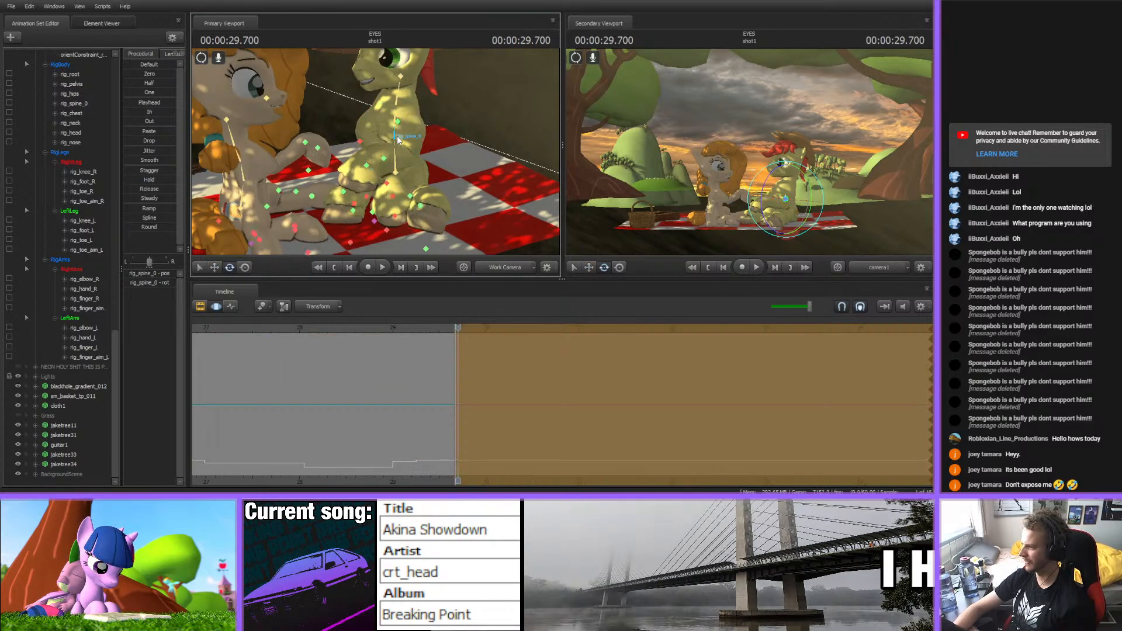
pyautogui.keyDown('ctrl'); pyautogui.click(412, 92); pyautogui.keyUp('ctrl')
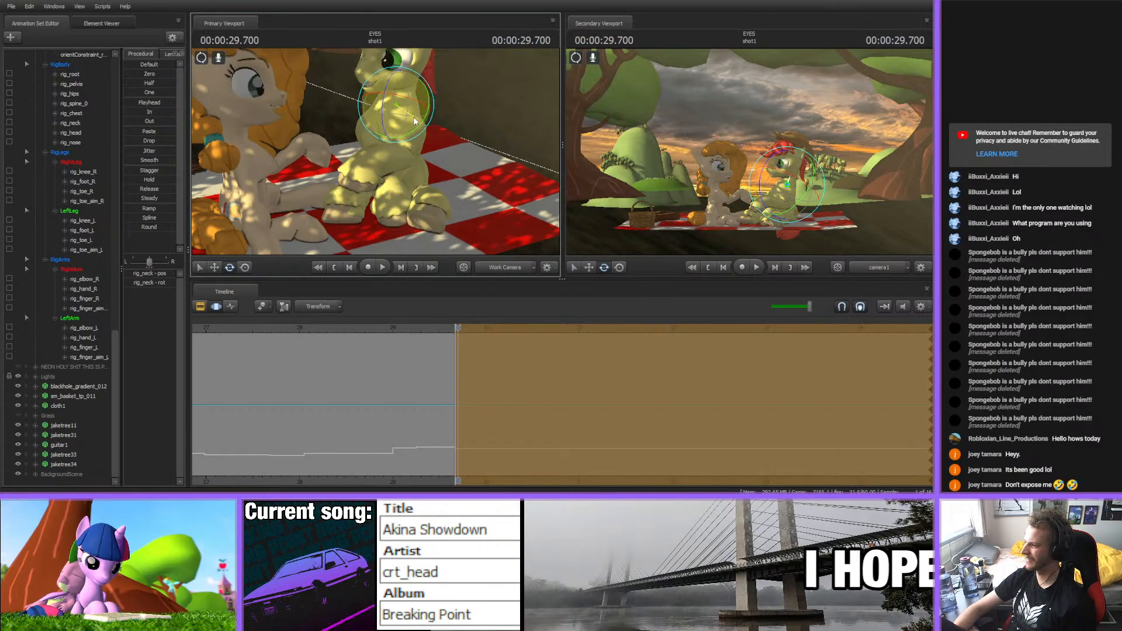
pyautogui.keyDown('ctrl'); pyautogui.click(407, 77); pyautogui.keyUp('ctrl')
pyautogui.moveTo(416, 82)
pyautogui.mouseDown()
pyautogui.moveTo(444, 88)
pyautogui.moveTo(421, 85)
pyautogui.mouseUp()
# - Save the session and select the orange-maned pony's rig_finger_L to look over its motion curves
pyautogui.moveTo(371, 150)
pyautogui.mouseDown()
pyautogui.moveTo(356, 140)
pyautogui.moveTo(380, 143)
pyautogui.moveTo(357, 163)
pyautogui.moveTo(365, 159)
pyautogui.mouseUp()
pyautogui.hotkey('ctrl', 's')
pyautogui.click(361, 165)
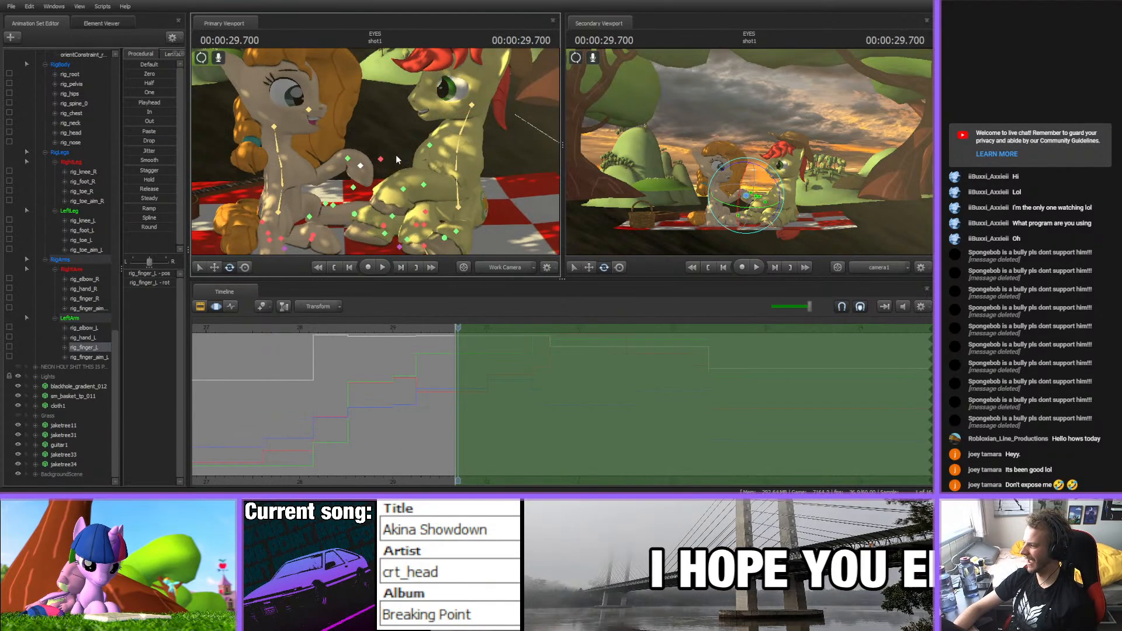
pyautogui.scroll(-4, 420, 384)
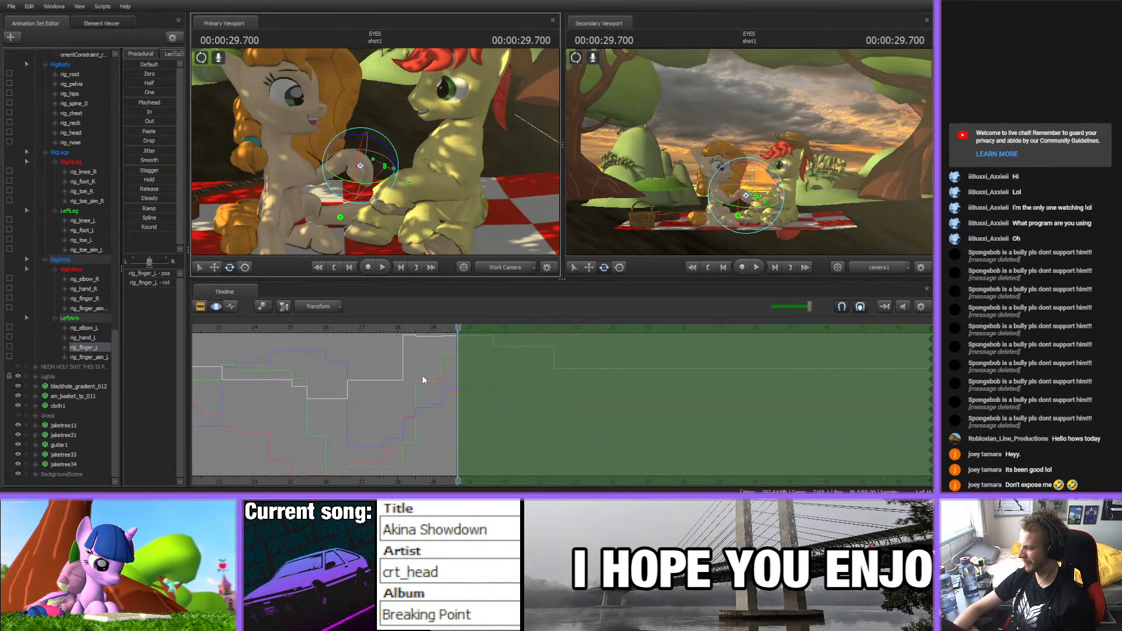
pyautogui.moveTo(424, 216); pyautogui.dragTo(400, 149)
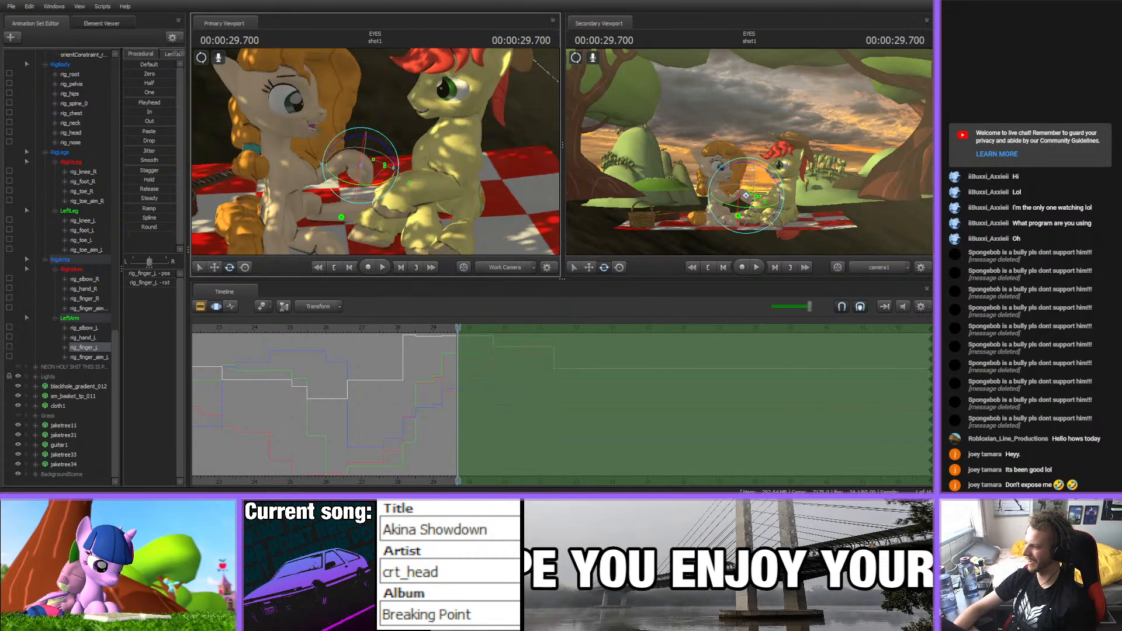
# - Select Bright Mac's rig_pelvis and play the shot through to 31.716 seconds to check the new pose
pyautogui.press('q')
pyautogui.click(474, 171)
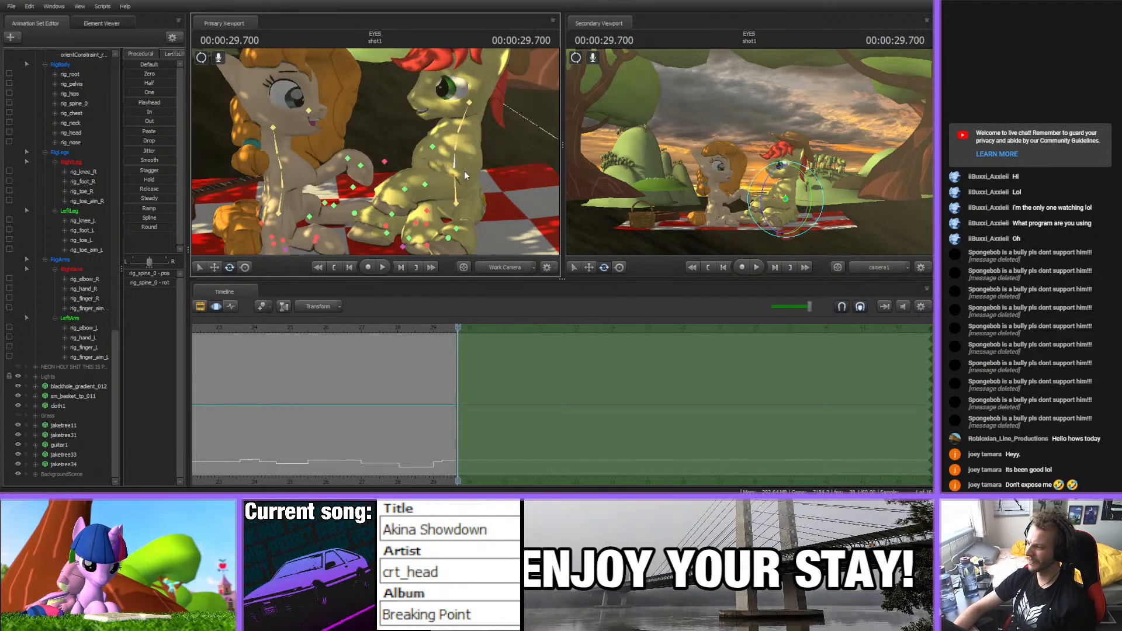
pyautogui.keyDown('ctrl'); pyautogui.click(465, 177); pyautogui.keyUp('ctrl')
pyautogui.keyDown('alt'); pyautogui.moveTo(503, 167); pyautogui.dragTo(430, 157); pyautogui.keyUp('alt')
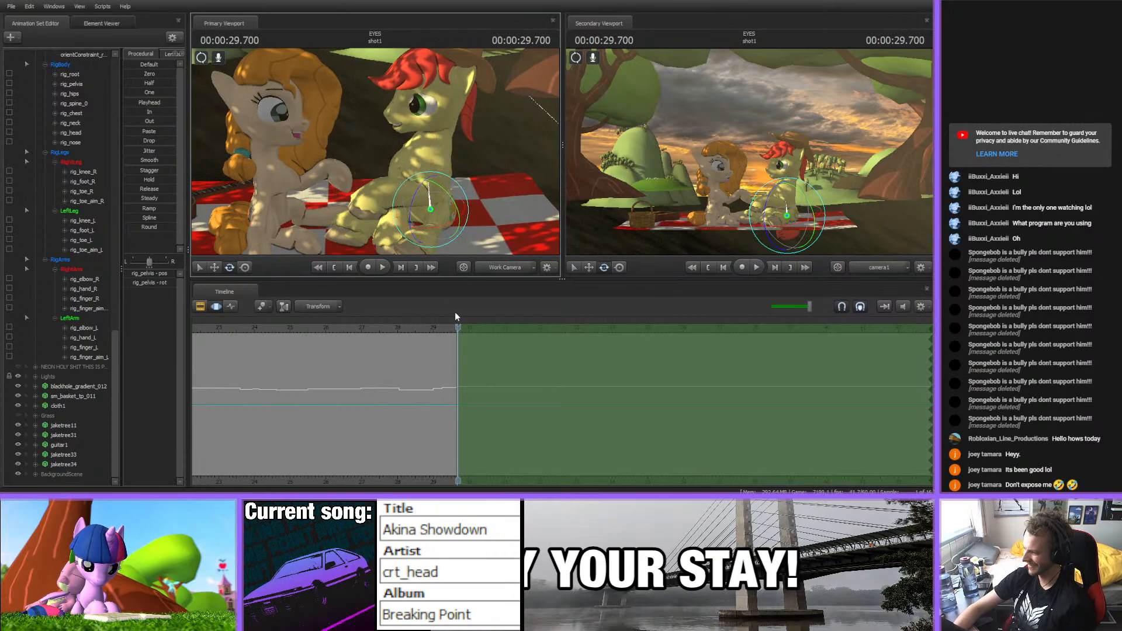
pyautogui.press('space')
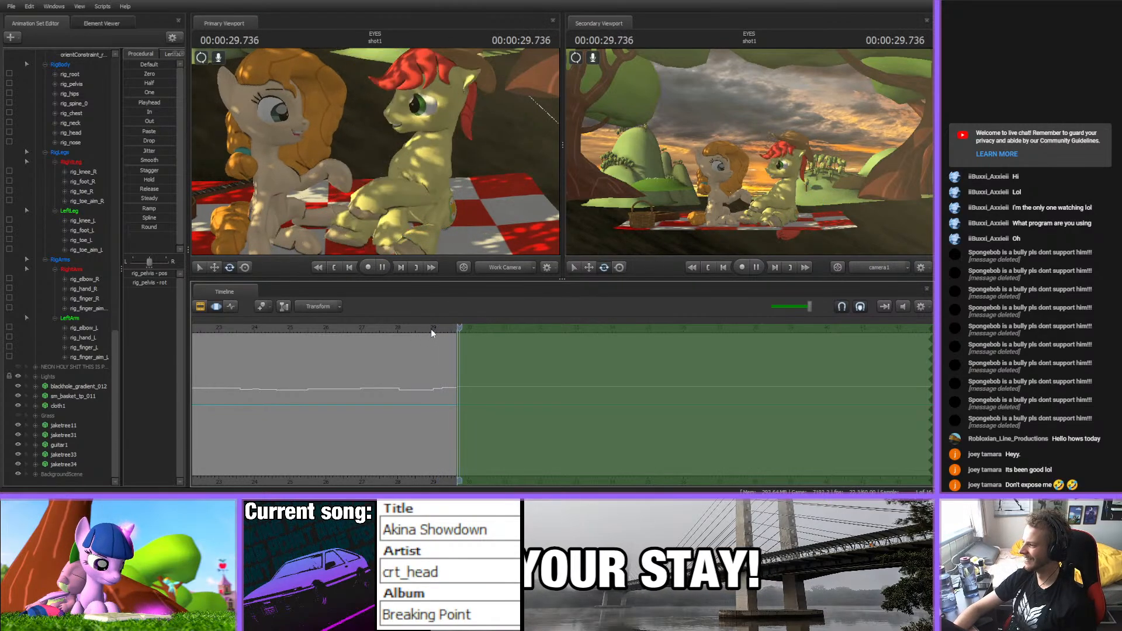
pyautogui.press('space')
pyautogui.moveTo(432, 330); pyautogui.dragTo(265, 329)
pyautogui.press('space')
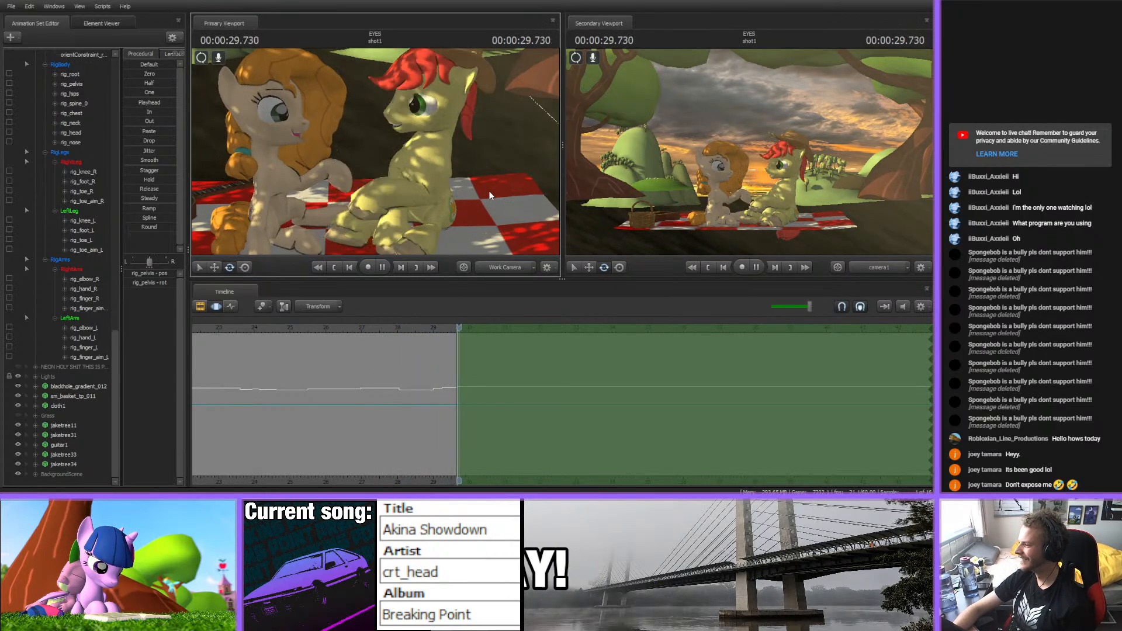
pyautogui.press('space')
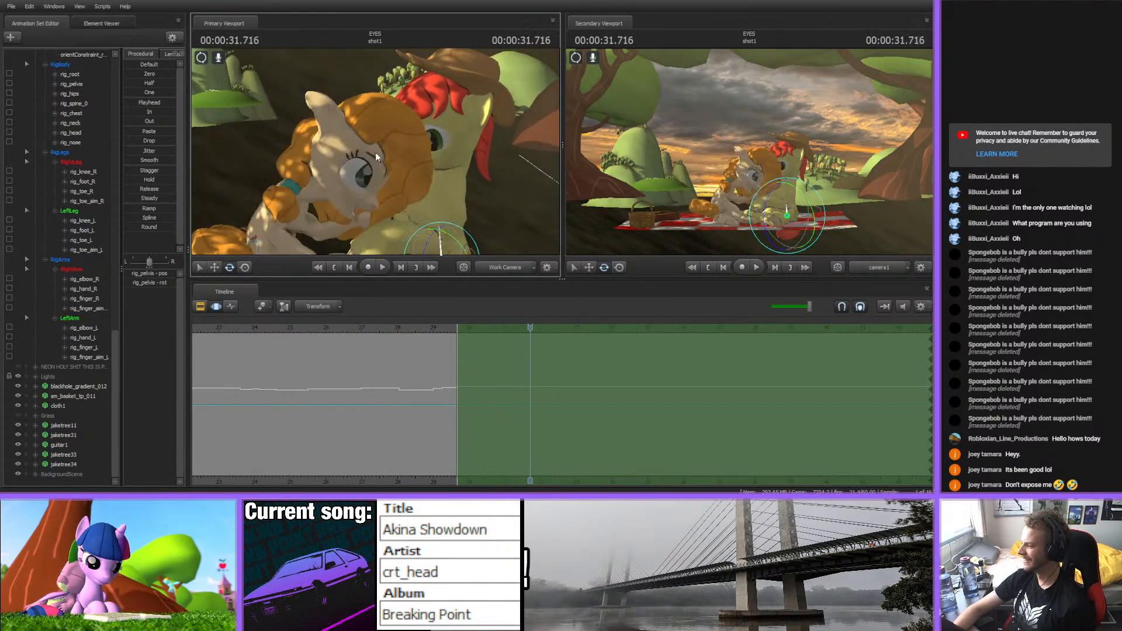
# - Try rotating Bright Mac's rig_pelvis so he falls flat onto the blanket from 29.700 seconds, and play it back
pyautogui.moveTo(376, 157); pyautogui.dragTo(385, 176)
pyautogui.moveTo(438, 212); pyautogui.dragTo(216, 178)
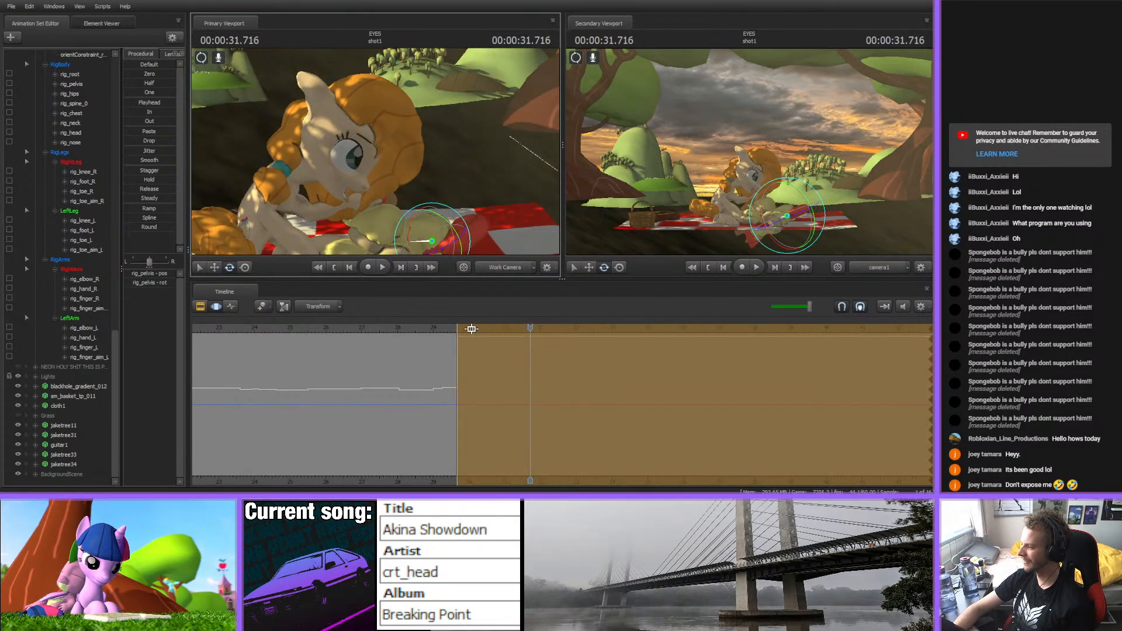
pyautogui.click(370, 327)
pyautogui.press('space')
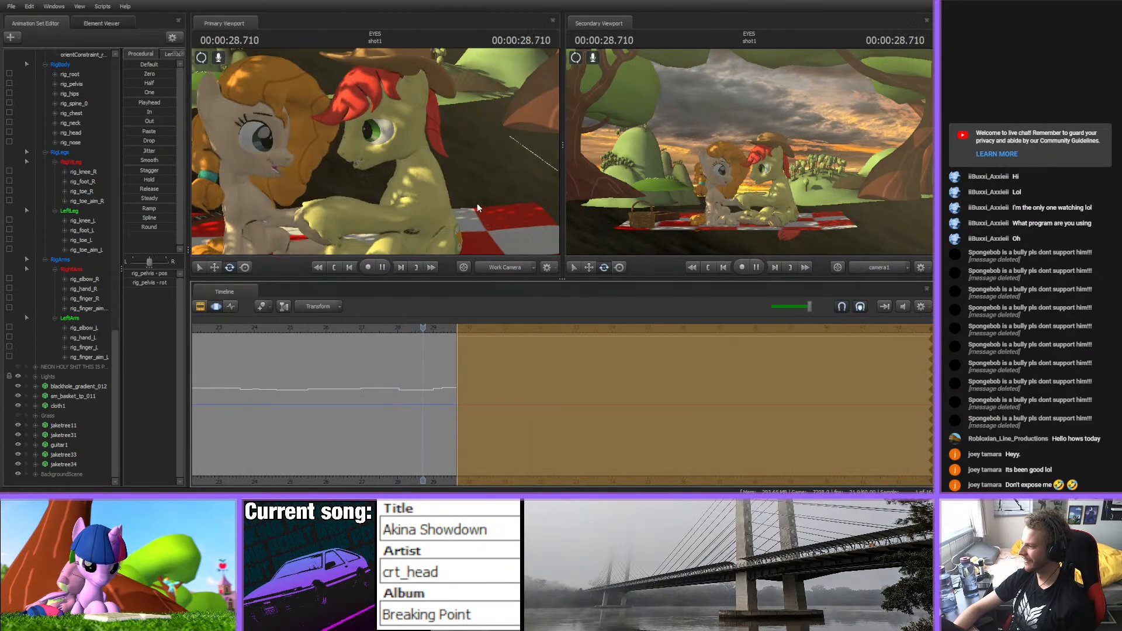
pyautogui.press('space')
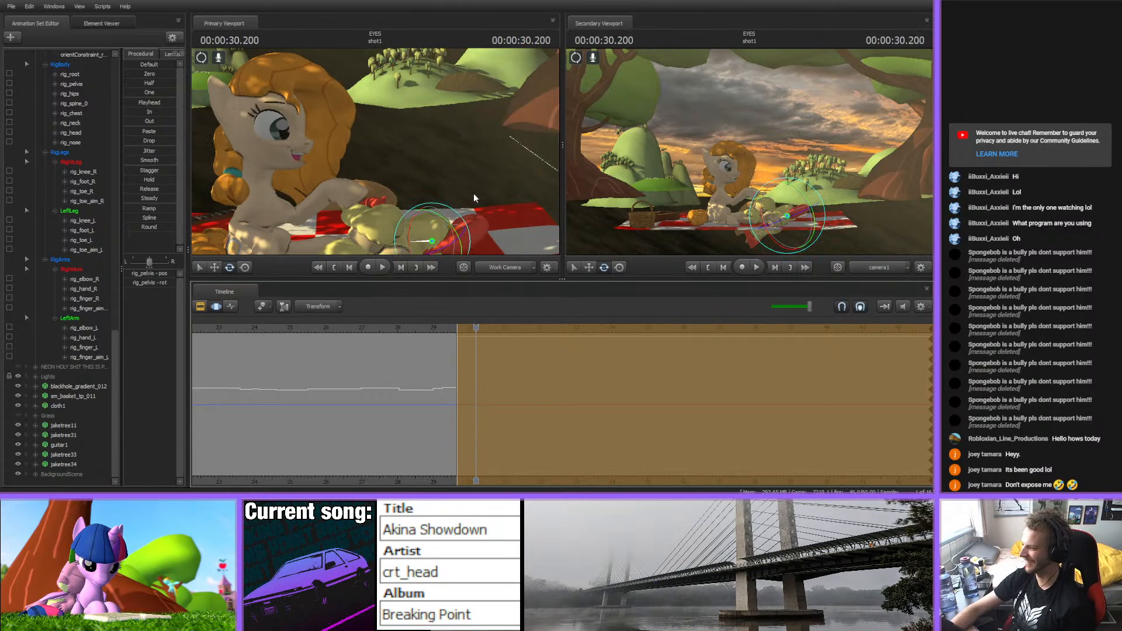
pyautogui.moveTo(496, 187); pyautogui.dragTo(377, 155)
pyautogui.moveTo(466, 147); pyautogui.dragTo(404, 235)
pyautogui.hotkey('ctrl', 'z')
pyautogui.moveTo(376, 154)
pyautogui.mouseDown()
pyautogui.moveTo(341, 170)
pyautogui.moveTo(374, 175)
pyautogui.moveTo(399, 147)
pyautogui.moveTo(376, 156)
pyautogui.mouseUp()
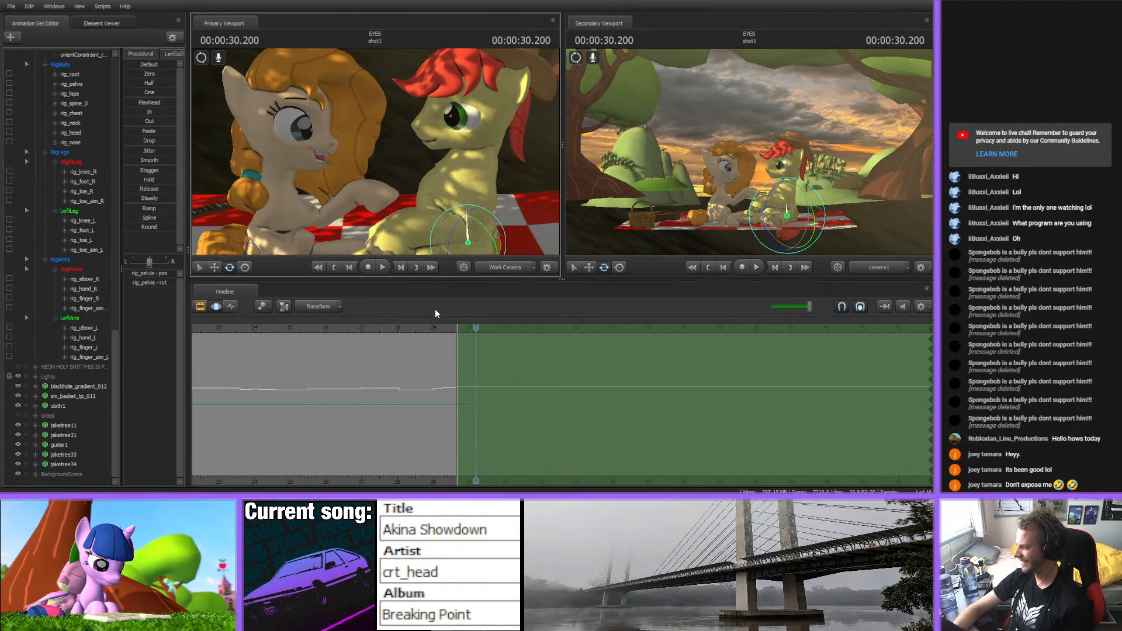
# - Move the playhead and the start of the time selection to 30.183 seconds
pyautogui.moveTo(444, 332); pyautogui.dragTo(482, 331)
pyautogui.moveTo(375, 153); pyautogui.dragTo(377, 149)
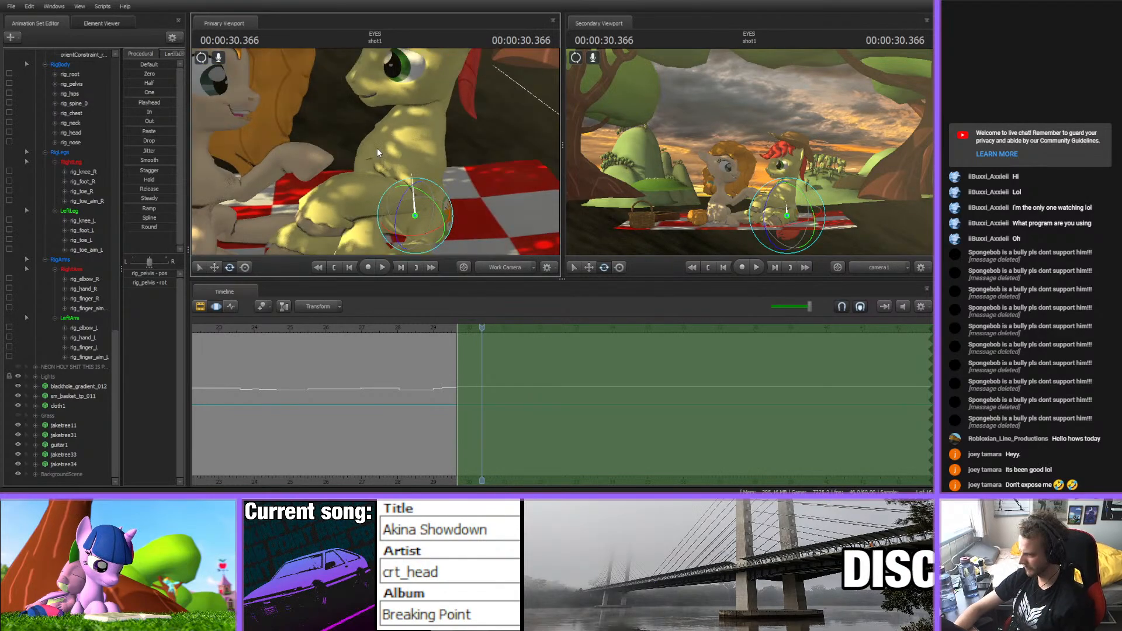
pyautogui.scroll(3, 482, 330)
pyautogui.moveTo(481, 331)
pyautogui.mouseDown()
pyautogui.moveTo(419, 330)
pyautogui.moveTo(480, 336)
pyautogui.moveTo(469, 345)
pyautogui.mouseUp()
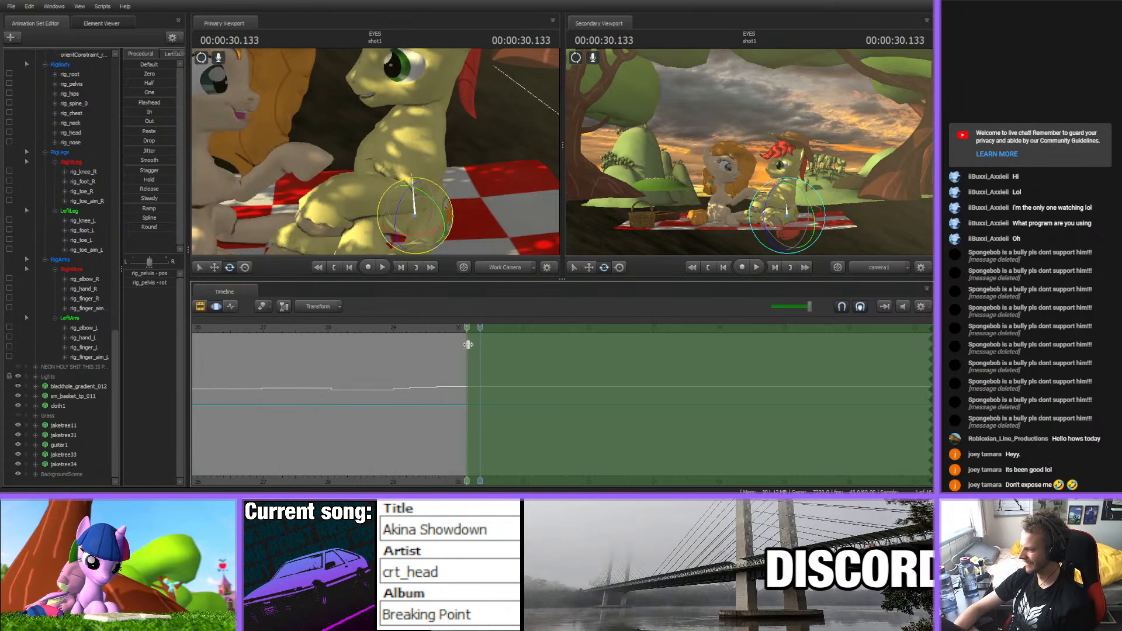
pyautogui.moveTo(494, 216); pyautogui.dragTo(395, 180)
# - Rotate Bright Mac's pelvis, spine, chest, neck and rig_head into a further pose from 30.183 seconds onward
pyautogui.click(420, 198)
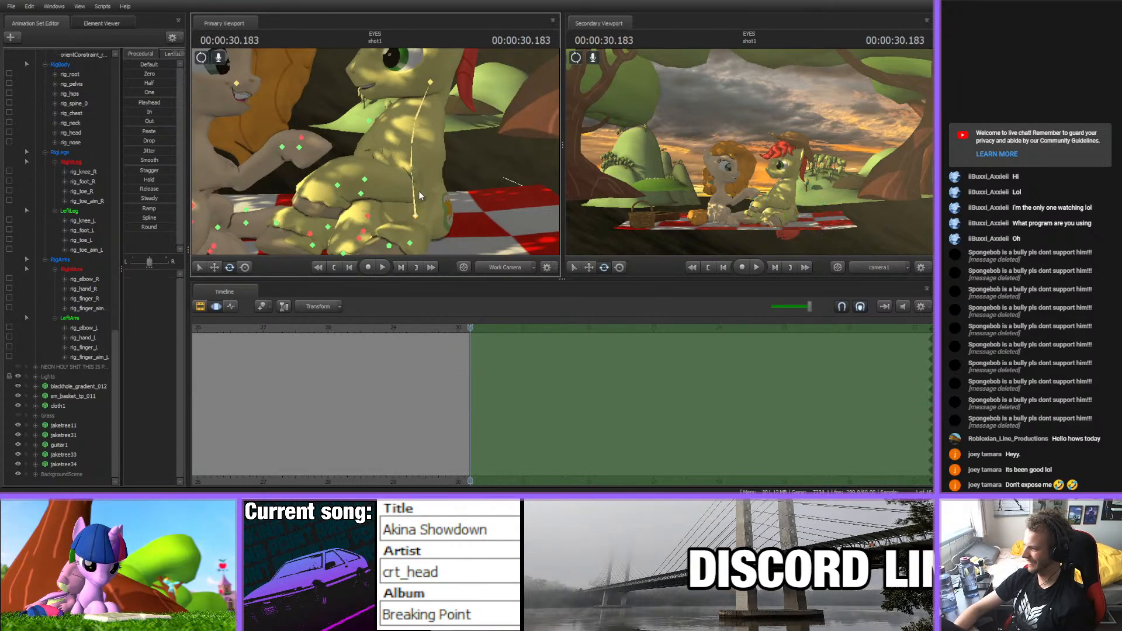
pyautogui.moveTo(416, 200); pyautogui.dragTo(452, 107)
pyautogui.keyDown('ctrl'); pyautogui.click(413, 156); pyautogui.keyUp('ctrl')
pyautogui.keyDown('ctrl'); pyautogui.click(418, 137); pyautogui.keyUp('ctrl')
pyautogui.keyDown('ctrl'); pyautogui.click(414, 142); pyautogui.keyUp('ctrl')
pyautogui.keyDown('ctrl'); pyautogui.click(417, 119); pyautogui.keyUp('ctrl')
pyautogui.keyDown('ctrl'); pyautogui.click(434, 84); pyautogui.keyUp('ctrl')
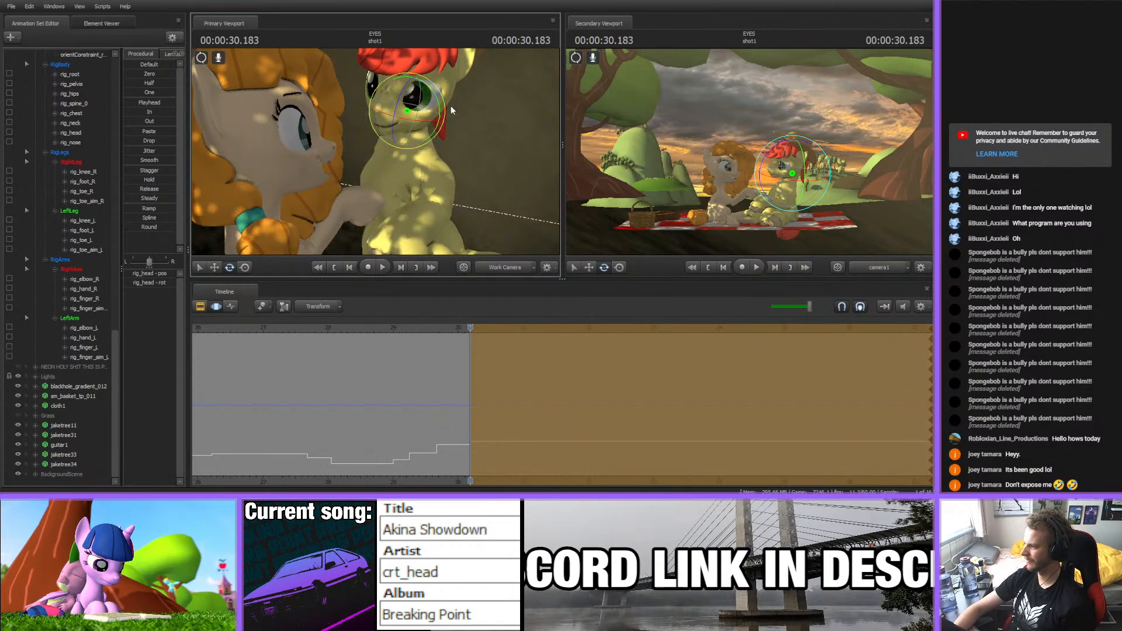
# - Reposition Bright Mac's rig_finger_L and rotate his rig_finger_R from 30.183 seconds onward
pyautogui.moveTo(500, 135); pyautogui.dragTo(384, 169)
pyautogui.keyDown('ctrl'); pyautogui.click(325, 227); pyautogui.keyUp('ctrl')
pyautogui.moveTo(326, 227)
pyautogui.mouseDown()
pyautogui.moveTo(342, 245)
pyautogui.moveTo(341, 187)
pyautogui.moveTo(336, 207)
pyautogui.mouseUp()
pyautogui.press('w')
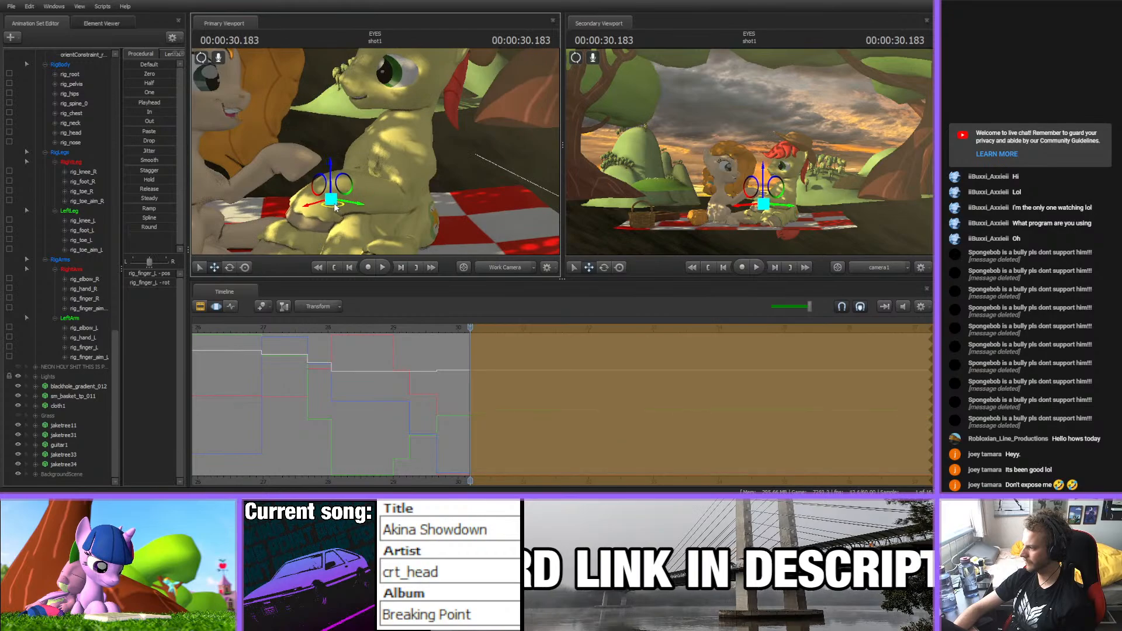
pyautogui.keyDown('ctrl'); pyautogui.click(354, 245); pyautogui.keyUp('ctrl')
pyautogui.moveTo(356, 245); pyautogui.dragTo(378, 196)
pyautogui.press('e')
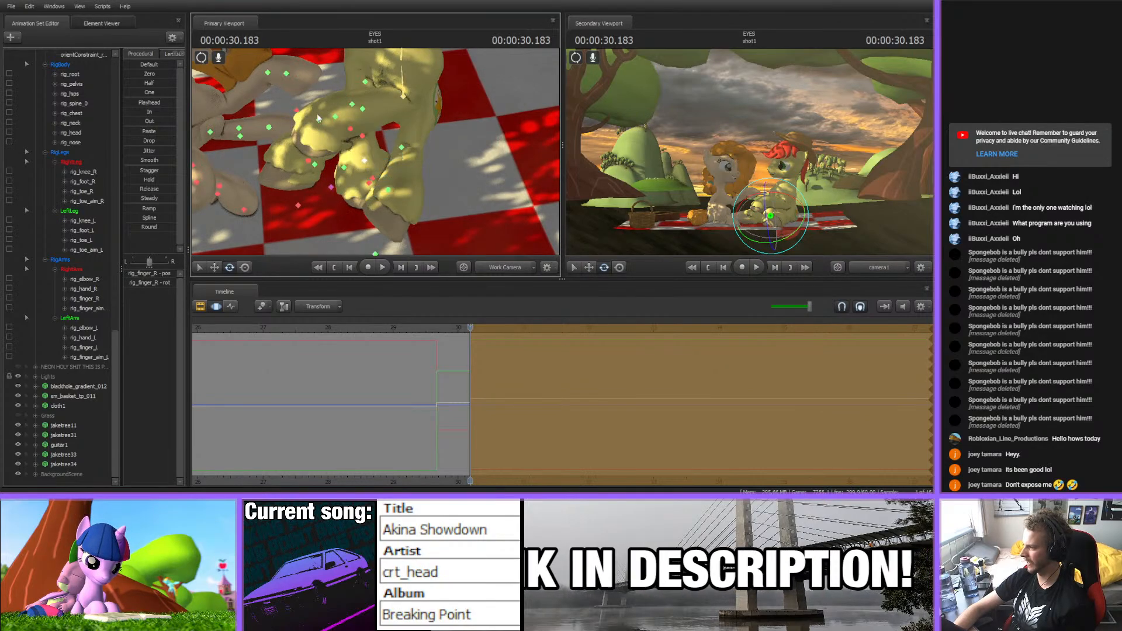
# - Refine the placement of Bright Mac's rig_finger_L on his leg from 30.183 seconds onward
pyautogui.keyDown('ctrl'); pyautogui.click(333, 116); pyautogui.keyUp('ctrl')
pyautogui.press('w')
pyautogui.keyDown('alt'); pyautogui.moveTo(340, 118); pyautogui.dragTo(376, 152); pyautogui.keyUp('alt')
pyautogui.moveTo(342, 113); pyautogui.dragTo(339, 113)
pyautogui.moveTo(408, 121); pyautogui.dragTo(376, 152)
# - Start the time selection at 30.766 seconds and rotate Bright Mac's rig_pelvis, spine and rig_chest into a new pose
pyautogui.moveTo(470, 328); pyautogui.dragTo(505, 330)
pyautogui.scroll(2, 498, 348)
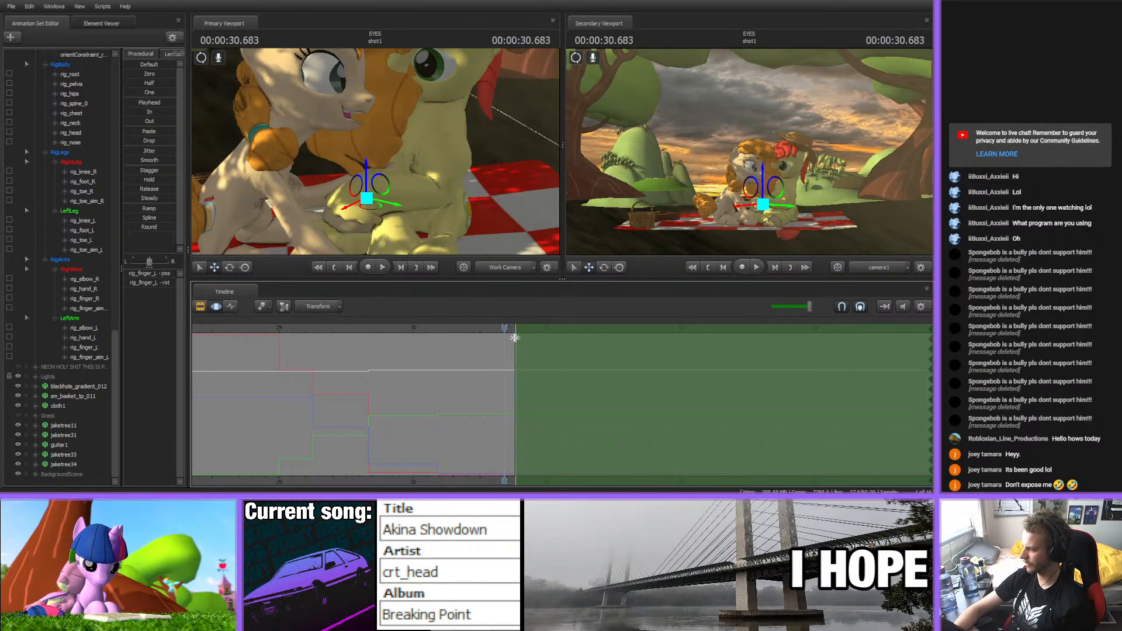
pyautogui.click(513, 331)
pyautogui.keyDown('ctrl'); pyautogui.click(433, 213); pyautogui.keyUp('ctrl')
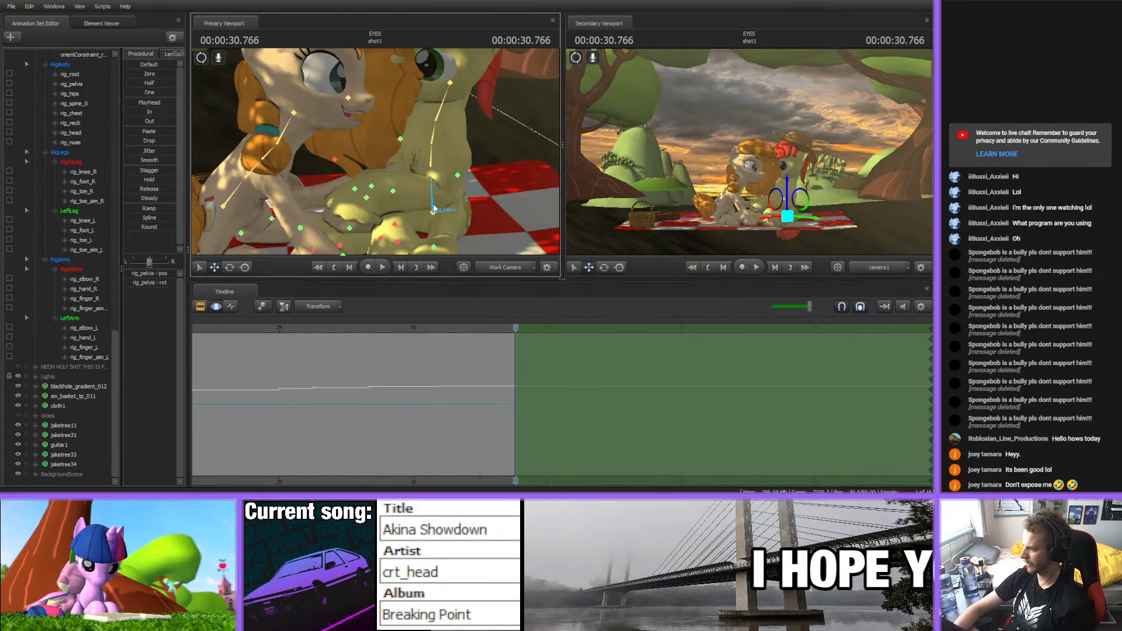
pyautogui.keyDown('alt'); pyautogui.moveTo(433, 212); pyautogui.dragTo(456, 157); pyautogui.keyUp('alt')
pyautogui.press('e')
pyautogui.keyDown('ctrl'); pyautogui.click(431, 166); pyautogui.keyUp('ctrl')
pyautogui.keyDown('ctrl'); pyautogui.click(426, 148); pyautogui.keyUp('ctrl')
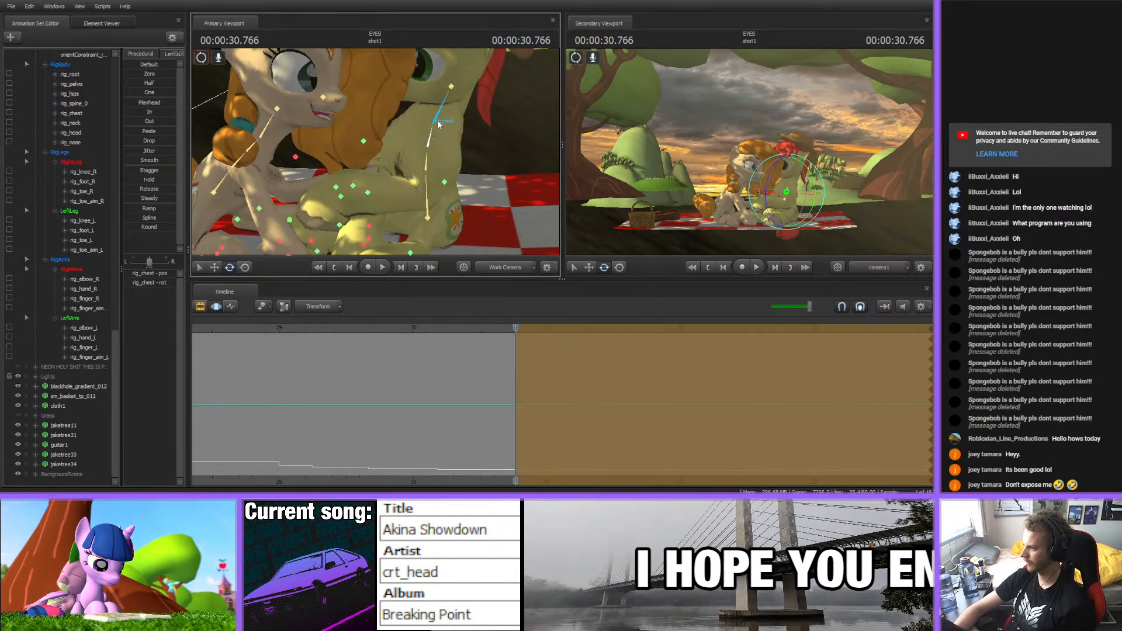
# - Rotate Bright Mac's rig_neck and rig_head from 30.766 seconds onward
pyautogui.keyDown('ctrl'); pyautogui.click(434, 124); pyautogui.keyUp('ctrl')
pyautogui.moveTo(429, 94); pyautogui.dragTo(433, 66)
pyautogui.keyDown('ctrl'); pyautogui.click(453, 88); pyautogui.keyUp('ctrl')
pyautogui.moveTo(434, 116); pyautogui.dragTo(432, 114)
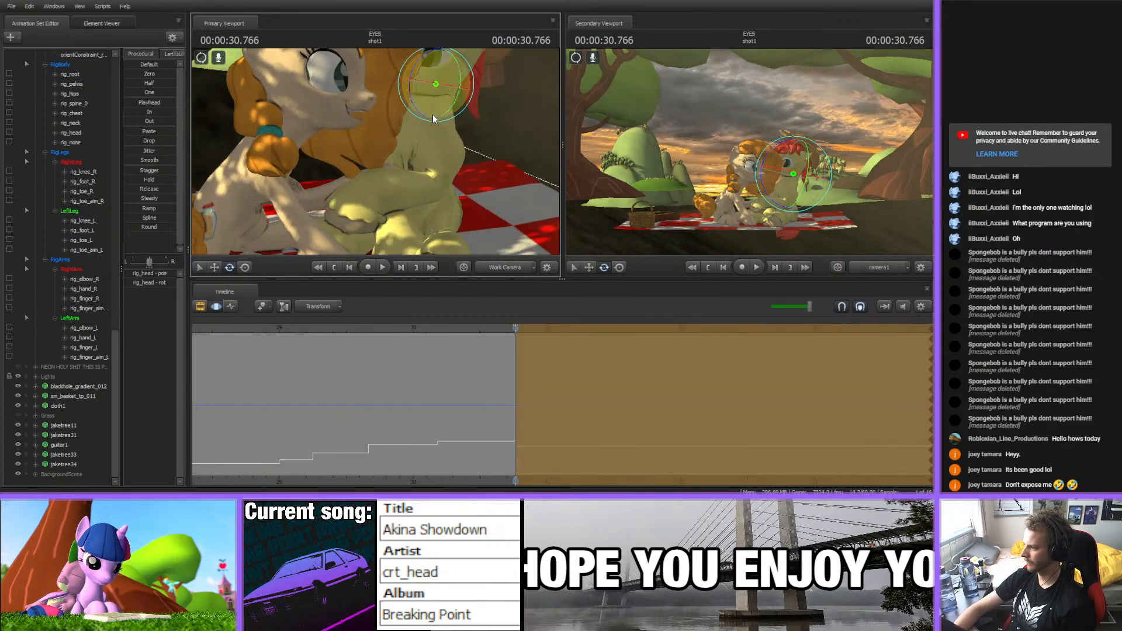
# - Refine the rotation of Bright Mac's spine, chest and rig_head from 30.766 seconds onward
pyautogui.keyDown('ctrl'); pyautogui.click(424, 164); pyautogui.keyUp('ctrl')
pyautogui.moveTo(454, 158); pyautogui.dragTo(455, 134)
pyautogui.keyDown('ctrl'); pyautogui.click(423, 141); pyautogui.keyUp('ctrl')
pyautogui.keyDown('ctrl'); pyautogui.click(440, 88); pyautogui.keyUp('ctrl')
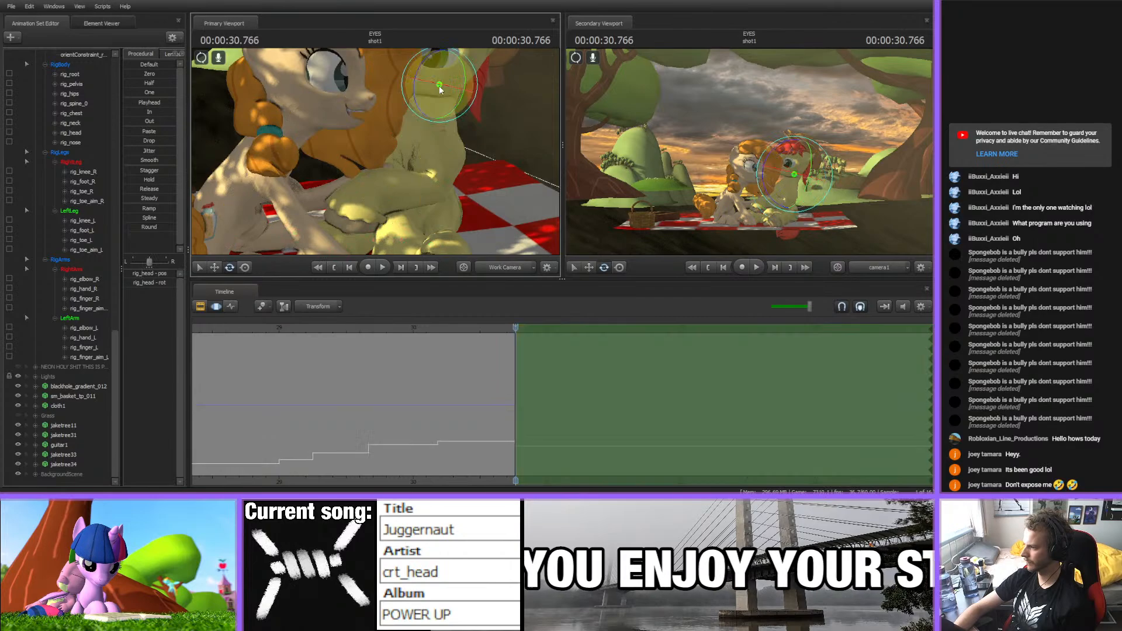
pyautogui.moveTo(440, 86); pyautogui.dragTo(428, 104)
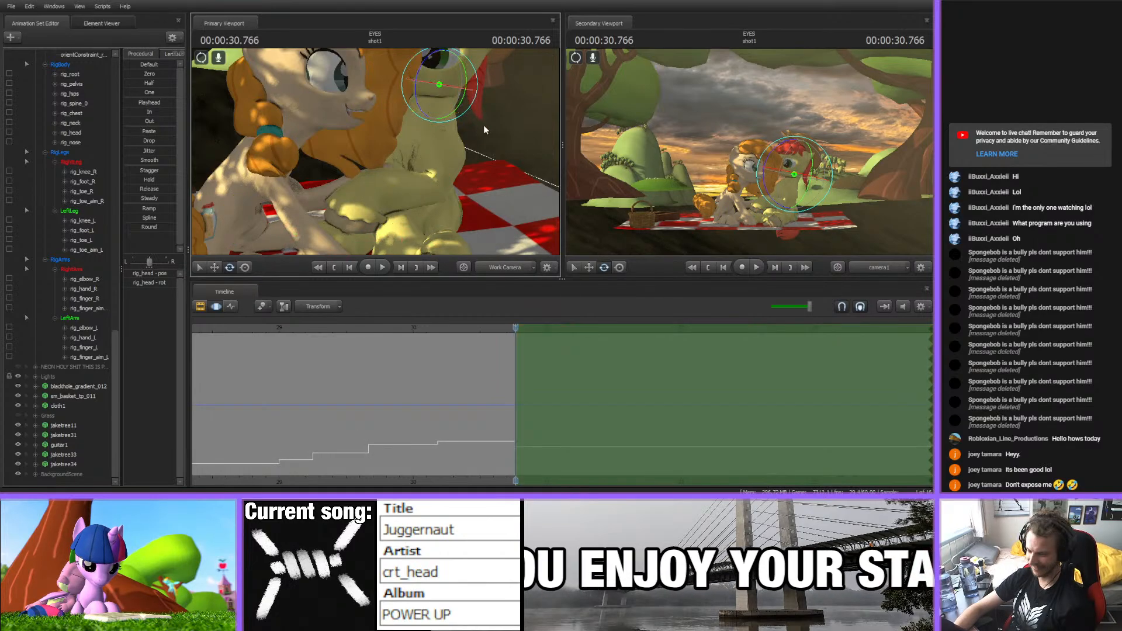
pyautogui.keyDown('alt'); pyautogui.moveTo(484, 128); pyautogui.dragTo(476, 136); pyautogui.keyUp('alt')
# - Reposition Bright Mac's rig_hand_L, rig_finger_L and rig_finger_aim_L from 30.766 seconds onward and save the session
pyautogui.keyDown('ctrl'); pyautogui.click(368, 216); pyautogui.keyUp('ctrl')
pyautogui.moveTo(423, 172)
pyautogui.keyDown('alt'); pyautogui.mouseDown()
pyautogui.moveTo(425, 156)
pyautogui.moveTo(468, 190)
pyautogui.moveTo(471, 178)
pyautogui.moveTo(352, 176)
pyautogui.moveTo(378, 147)
pyautogui.moveTo(370, 151)
pyautogui.moveTo(393, 175)
pyautogui.moveTo(405, 177)
pyautogui.moveTo(375, 151)
pyautogui.moveTo(421, 162)
pyautogui.mouseUp(); pyautogui.keyUp('alt')
pyautogui.press('w')
pyautogui.click(402, 158)
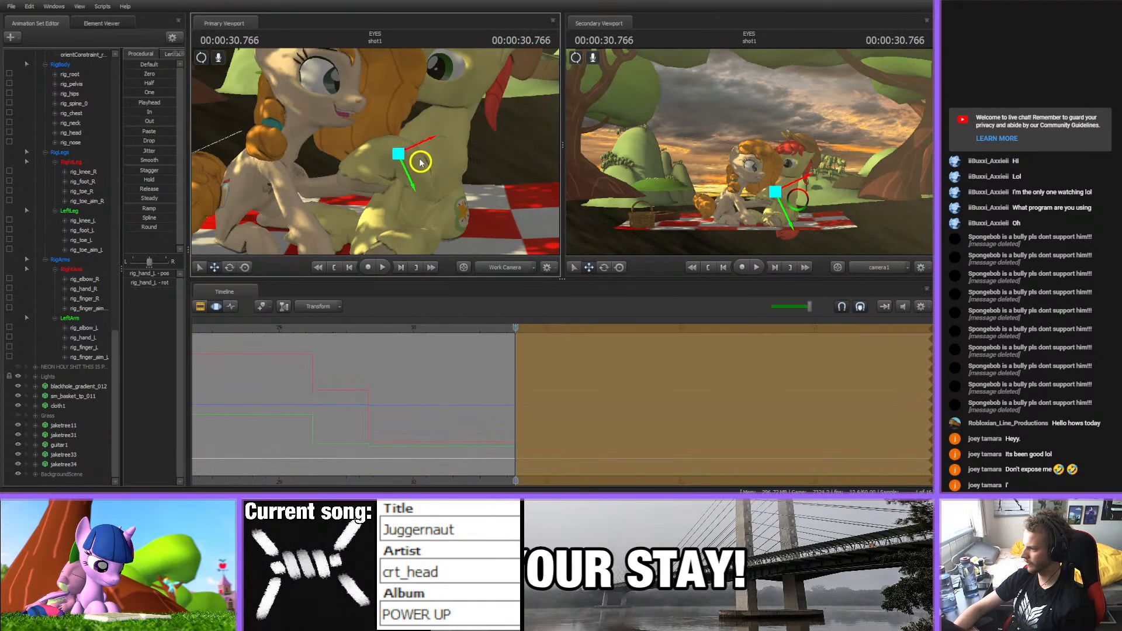
pyautogui.click(377, 163)
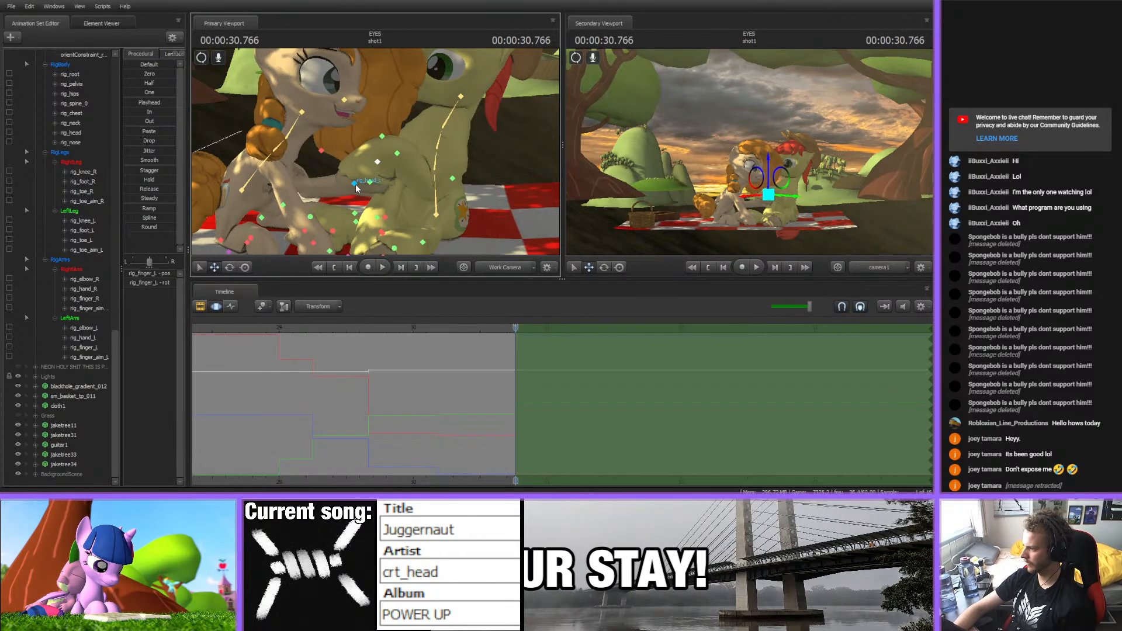
pyautogui.click(371, 182)
pyautogui.keyDown('ctrl'); pyautogui.click(356, 214); pyautogui.keyUp('ctrl')
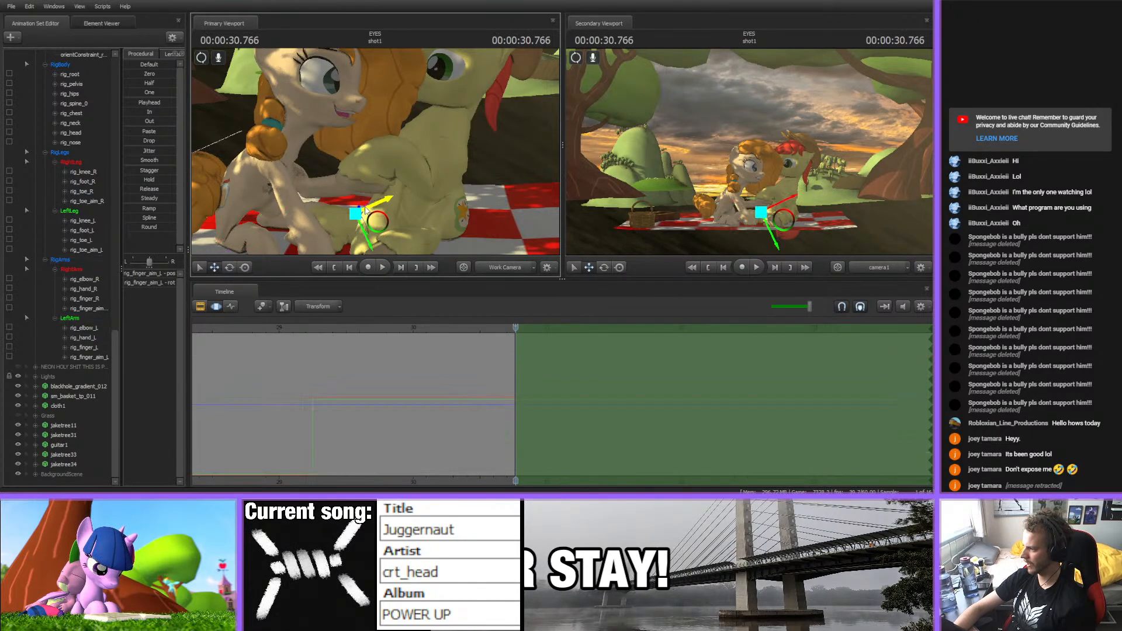
pyautogui.moveTo(378, 223)
pyautogui.mouseDown()
pyautogui.moveTo(403, 220)
pyautogui.moveTo(388, 224)
pyautogui.mouseUp()
pyautogui.moveTo(388, 225)
pyautogui.keyDown('alt'); pyautogui.mouseDown()
pyautogui.moveTo(444, 234)
pyautogui.moveTo(388, 224)
pyautogui.mouseUp(); pyautogui.keyUp('alt')
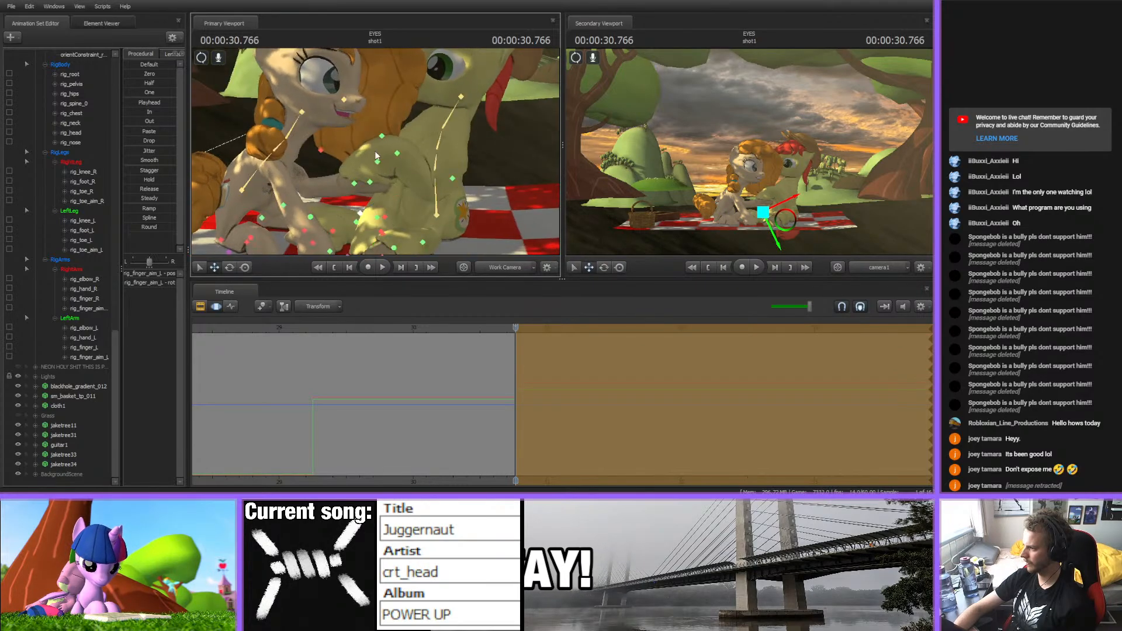
pyautogui.hotkey('ctrl', 's')
# - Move Bright Mac's rig_finger_R from 30.766 seconds onward
pyautogui.keyDown('alt'); pyautogui.moveTo(423, 141); pyautogui.dragTo(379, 153); pyautogui.keyUp('alt')
pyautogui.click(397, 232)
pyautogui.keyDown('alt'); pyautogui.moveTo(396, 232); pyautogui.dragTo(376, 157); pyautogui.keyUp('alt')
pyautogui.moveTo(391, 209); pyautogui.dragTo(373, 149)
pyautogui.press('e')
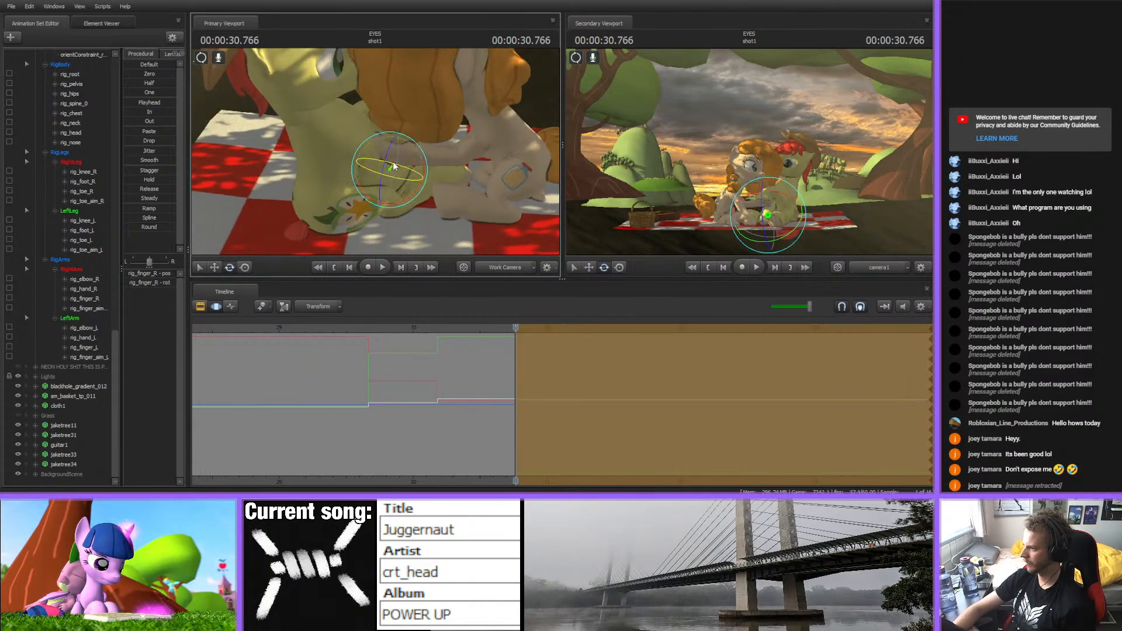
pyautogui.press('w')
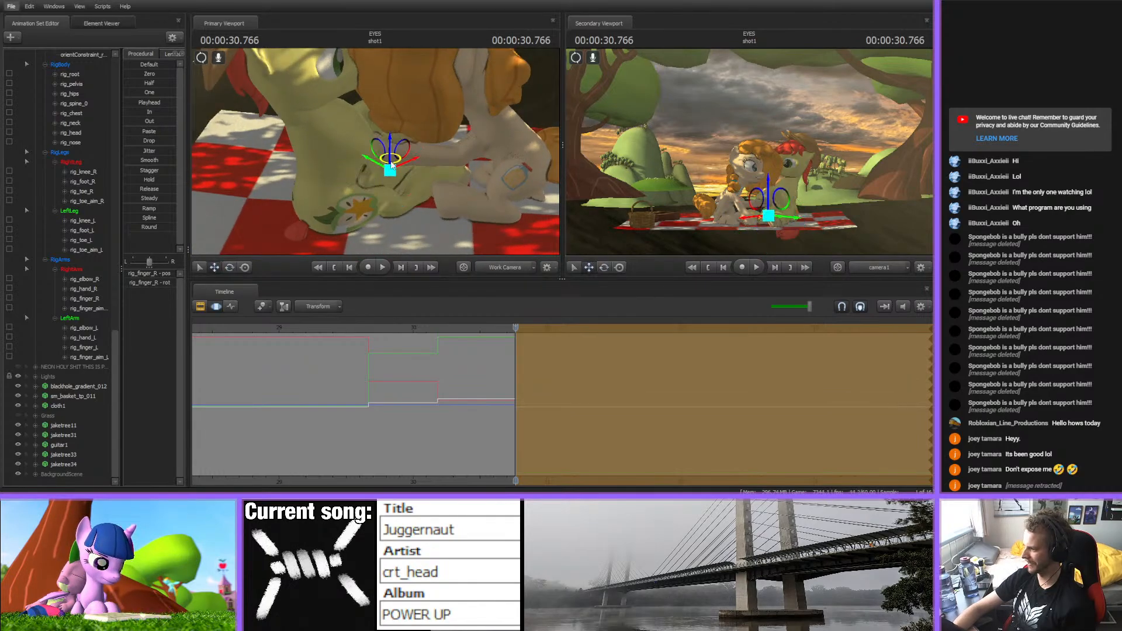
pyautogui.moveTo(393, 170); pyautogui.dragTo(377, 153)
# - Adjust the rotation of Bright Mac's rig_finger_L from 30.766 seconds onward
pyautogui.click(361, 115)
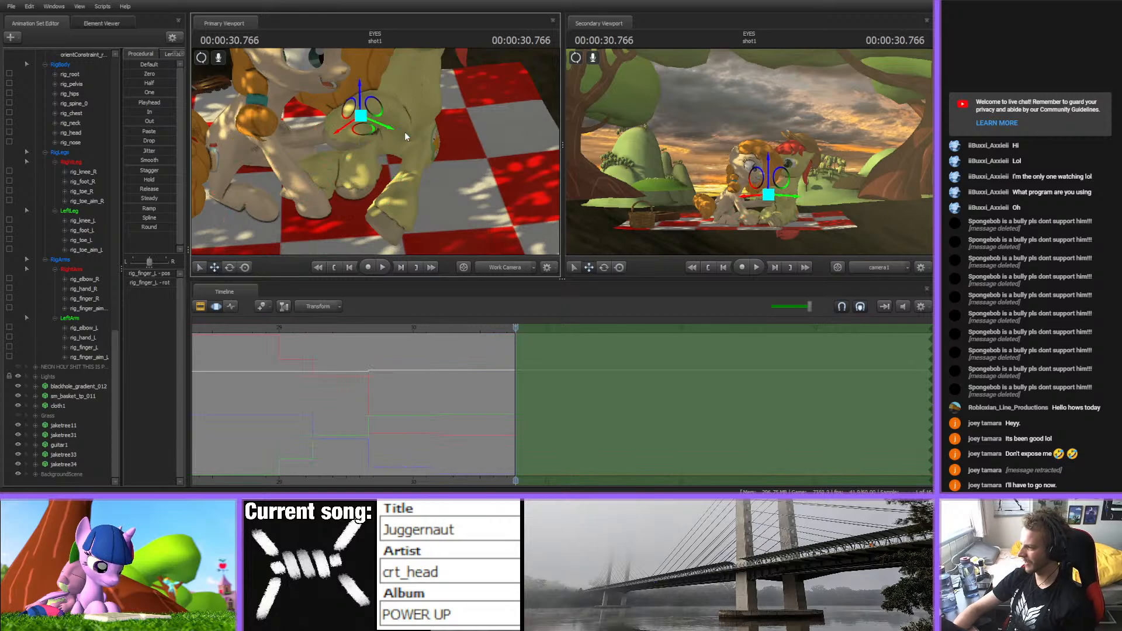
pyautogui.keyDown('alt'); pyautogui.moveTo(409, 146); pyautogui.dragTo(386, 166); pyautogui.keyUp('alt')
pyautogui.press('e')
pyautogui.moveTo(387, 169)
pyautogui.mouseDown()
pyautogui.moveTo(403, 149)
pyautogui.moveTo(407, 164)
pyautogui.moveTo(371, 147)
pyautogui.moveTo(359, 153)
pyautogui.moveTo(398, 183)
pyautogui.moveTo(359, 153)
pyautogui.moveTo(381, 170)
pyautogui.mouseUp()
pyautogui.press('w')
# - Fine-tune the tilt of Bright Mac's rig_head from 30.766 seconds onward
pyautogui.keyDown('ctrl'); pyautogui.click(400, 120); pyautogui.keyUp('ctrl')
pyautogui.press('e')
pyautogui.moveTo(401, 118); pyautogui.dragTo(392, 117)
pyautogui.keyDown('ctrl'); pyautogui.click(410, 110); pyautogui.keyUp('ctrl')
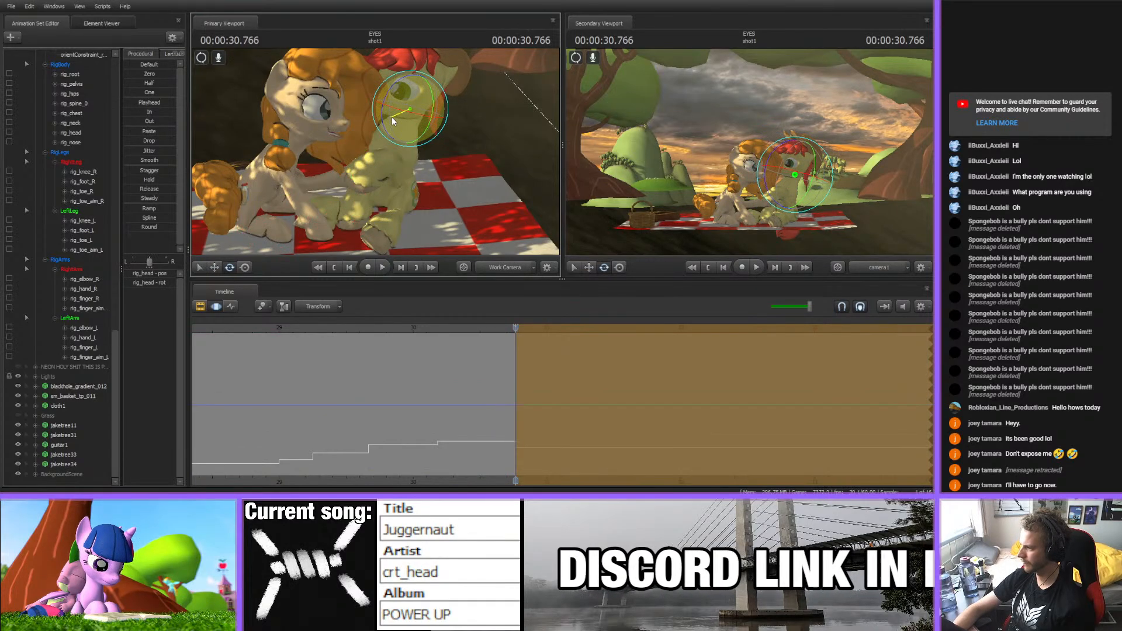
# - Move the start of the time selection and the playhead to 30.966 seconds
pyautogui.moveTo(496, 329); pyautogui.dragTo(583, 325)
pyautogui.press('Return')
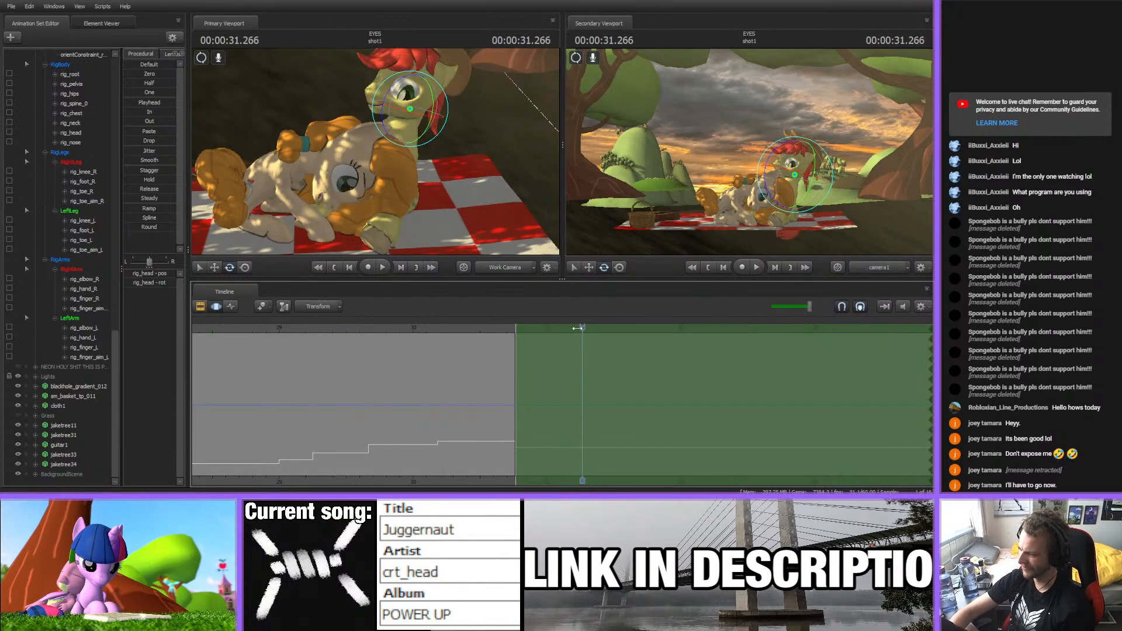
pyautogui.moveTo(517, 341); pyautogui.dragTo(547, 343)
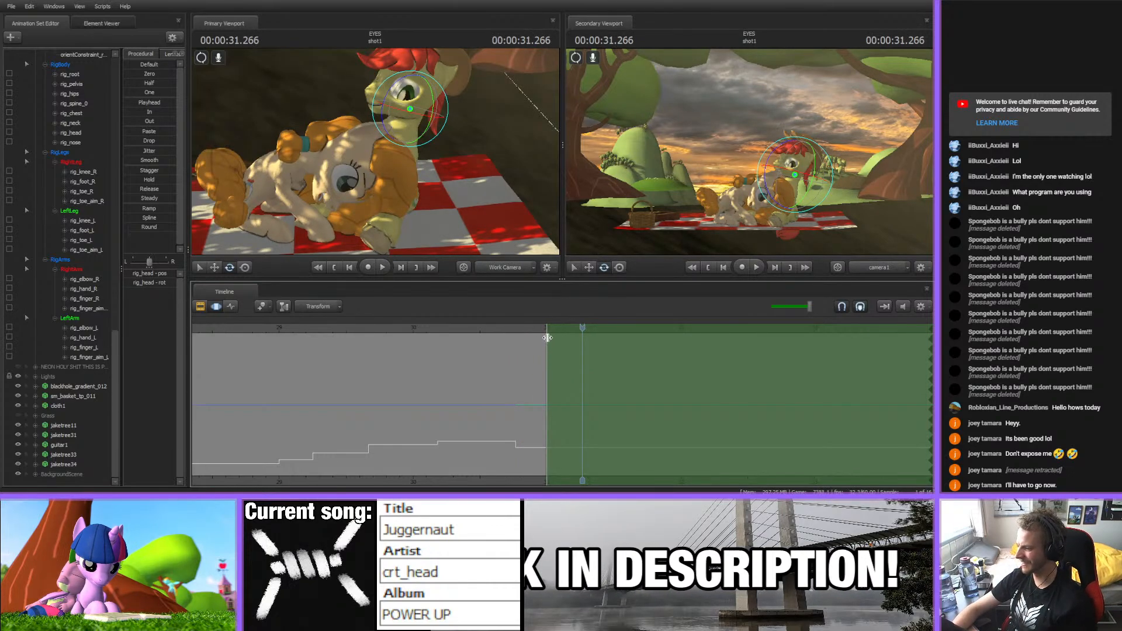
pyautogui.moveTo(548, 337)
pyautogui.mouseDown()
pyautogui.moveTo(526, 331)
pyautogui.moveTo(543, 329)
pyautogui.mouseUp()
pyautogui.click(535, 329)
# - Rotate Bright Mac's body controls from the pelvis up through the neck and head into a new pose from 30.966 seconds onward
pyautogui.keyDown('alt'); pyautogui.moveTo(497, 243); pyautogui.dragTo(541, 243); pyautogui.keyUp('alt')
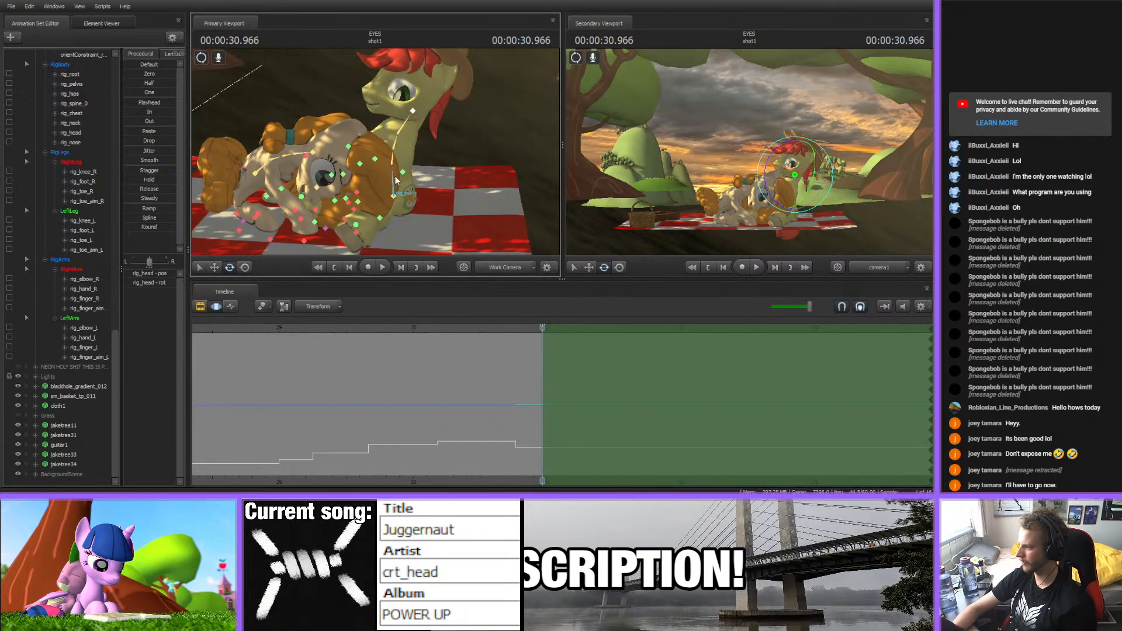
pyautogui.keyDown('ctrl'); pyautogui.click(393, 196); pyautogui.keyUp('ctrl')
pyautogui.moveTo(383, 172); pyautogui.dragTo(407, 151)
pyautogui.keyDown('ctrl'); pyautogui.click(395, 163); pyautogui.keyUp('ctrl')
pyautogui.keyDown('ctrl'); pyautogui.click(400, 142); pyautogui.keyUp('ctrl')
pyautogui.keyDown('ctrl'); pyautogui.click(404, 134); pyautogui.keyUp('ctrl')
pyautogui.keyDown('ctrl'); pyautogui.click(416, 109); pyautogui.keyUp('ctrl')
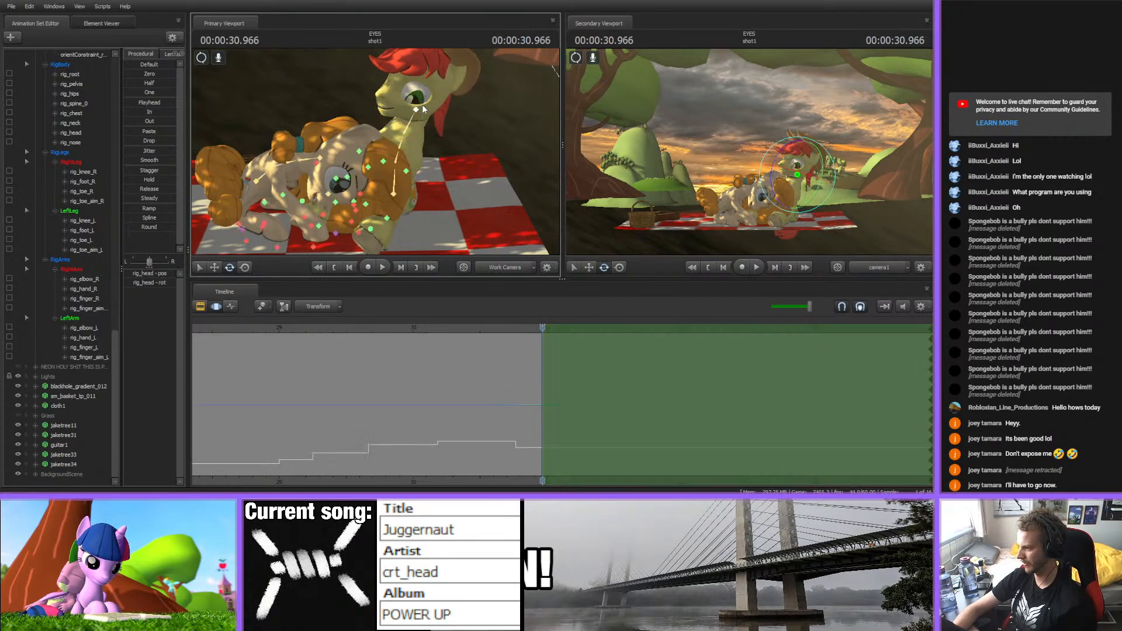
# - Refine the rotation of Bright Mac's rig_neck and rig_head from 30.966 seconds onward and scrub through the change
pyautogui.moveTo(401, 91); pyautogui.dragTo(399, 98)
pyautogui.keyDown('ctrl'); pyautogui.click(404, 133); pyautogui.keyUp('ctrl')
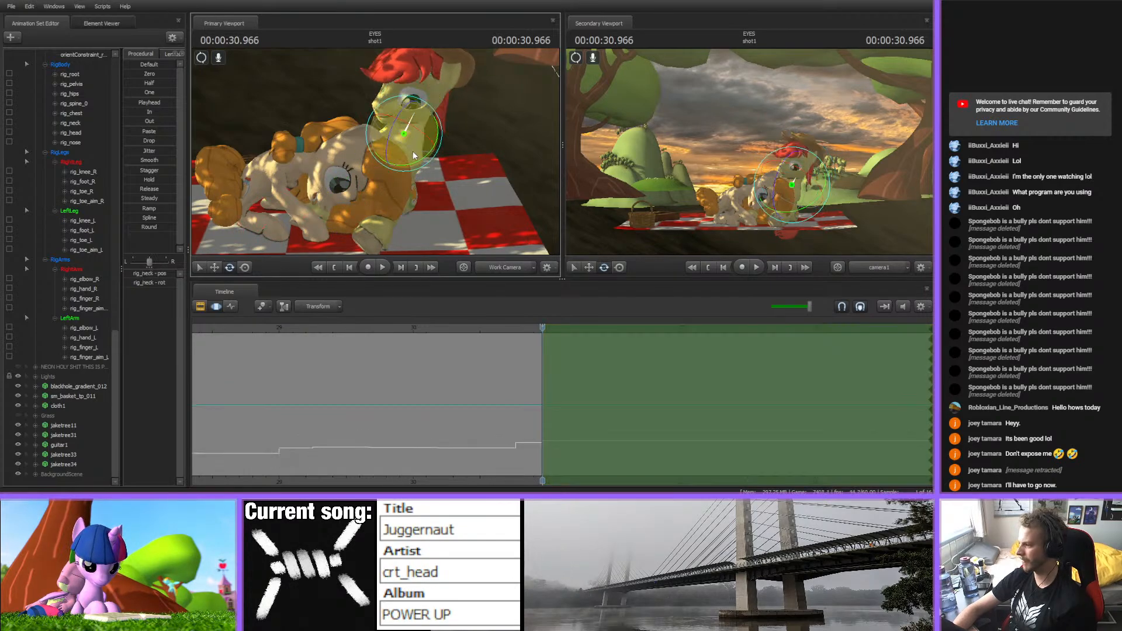
pyautogui.moveTo(411, 149); pyautogui.dragTo(410, 132)
pyautogui.keyDown('ctrl'); pyautogui.click(414, 110); pyautogui.keyUp('ctrl')
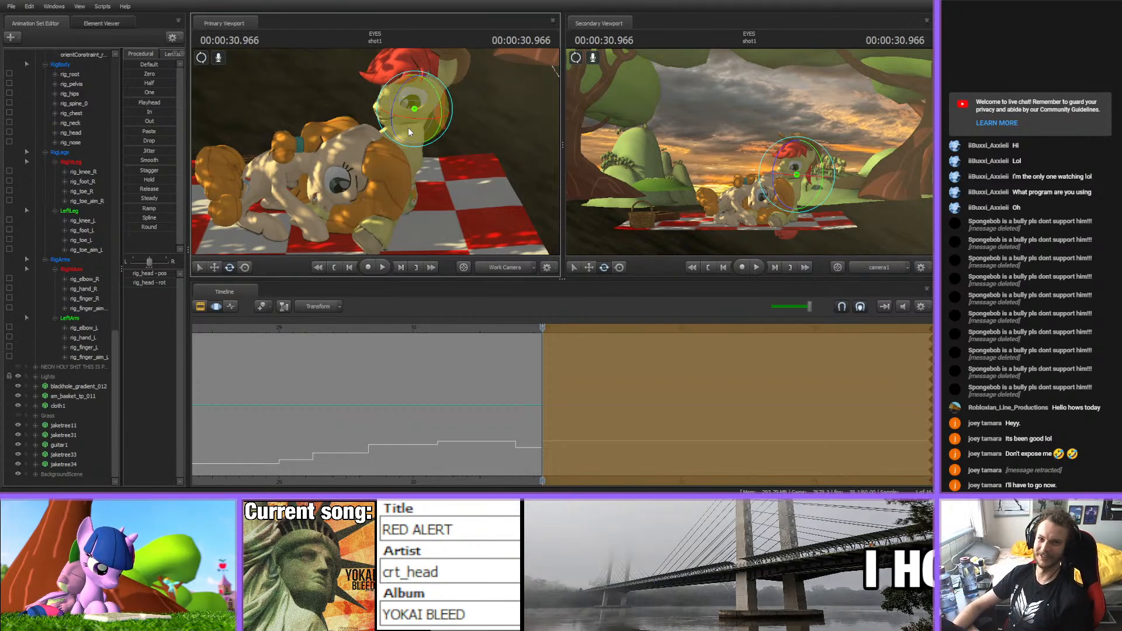
pyautogui.scroll(4, 496, 479)
pyautogui.moveTo(496, 479); pyautogui.dragTo(461, 463, button='middle')
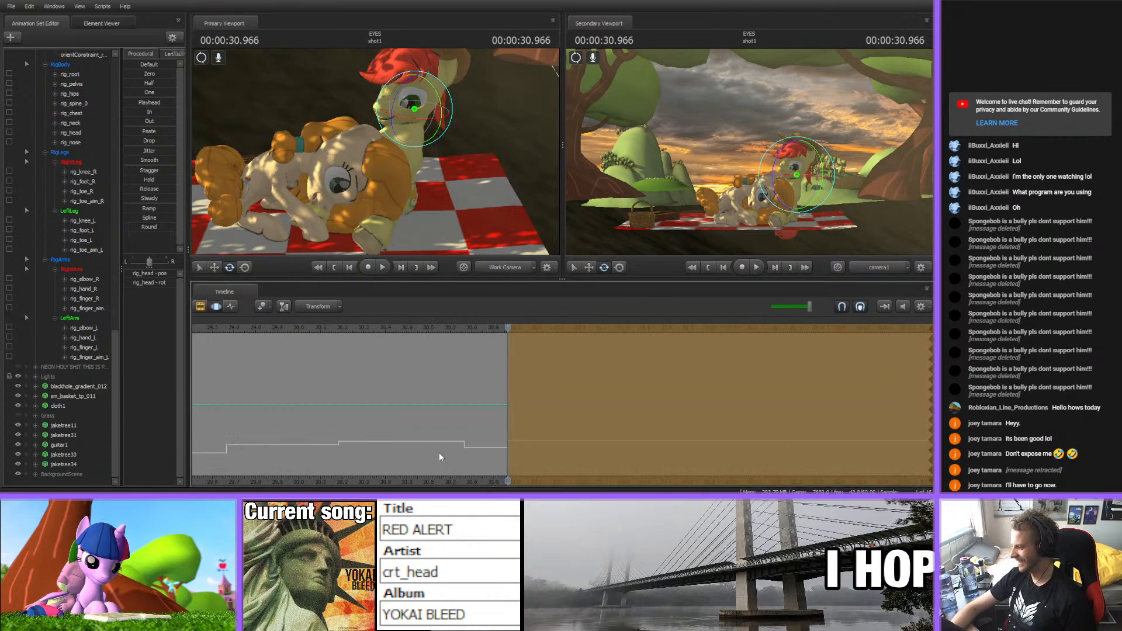
pyautogui.scroll(3, 453, 396)
pyautogui.moveTo(451, 329); pyautogui.dragTo(508, 327)
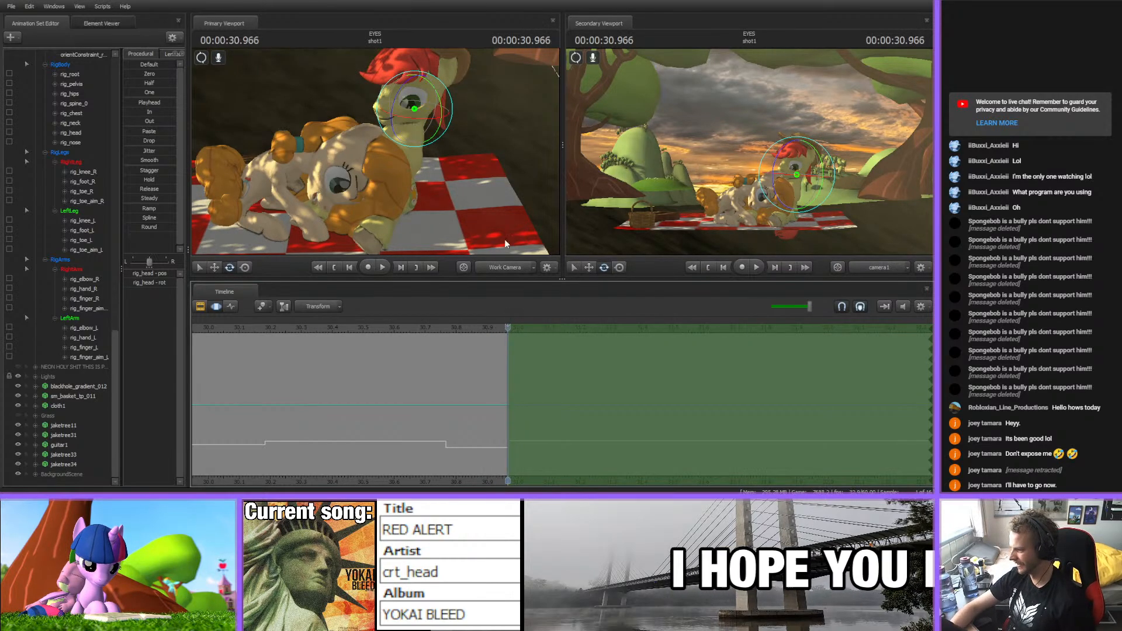
pyautogui.keyDown('alt'); pyautogui.moveTo(468, 225); pyautogui.dragTo(379, 184); pyautogui.keyUp('alt')
pyautogui.keyDown('ctrl'); pyautogui.click(338, 172); pyautogui.keyUp('ctrl')
pyautogui.press('w')
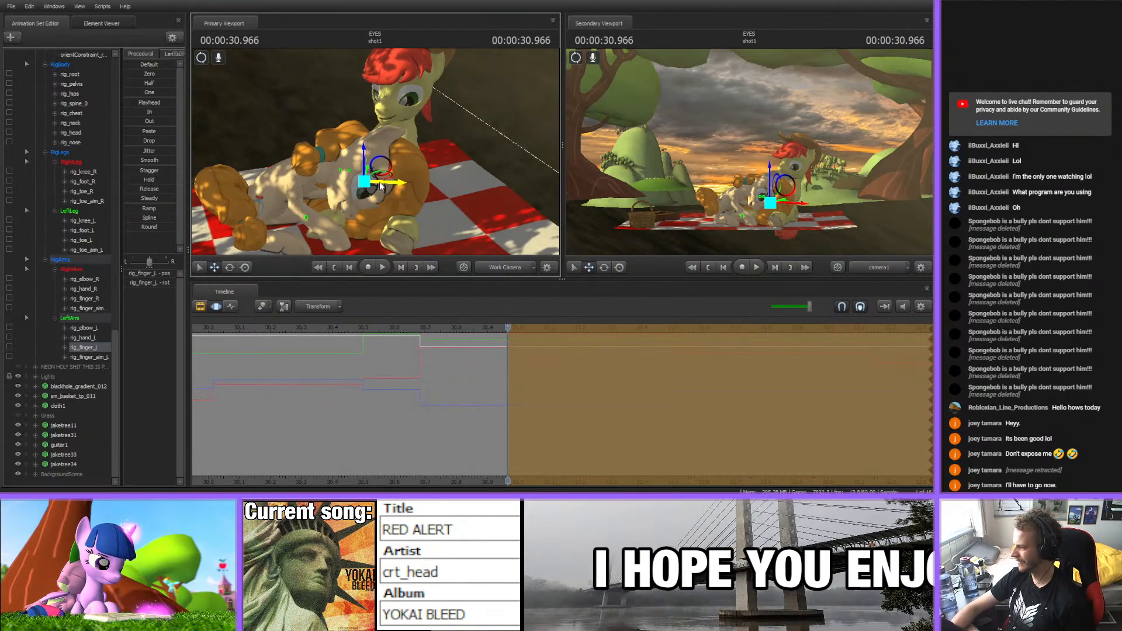
pyautogui.hotkey('ctrl', 'z')
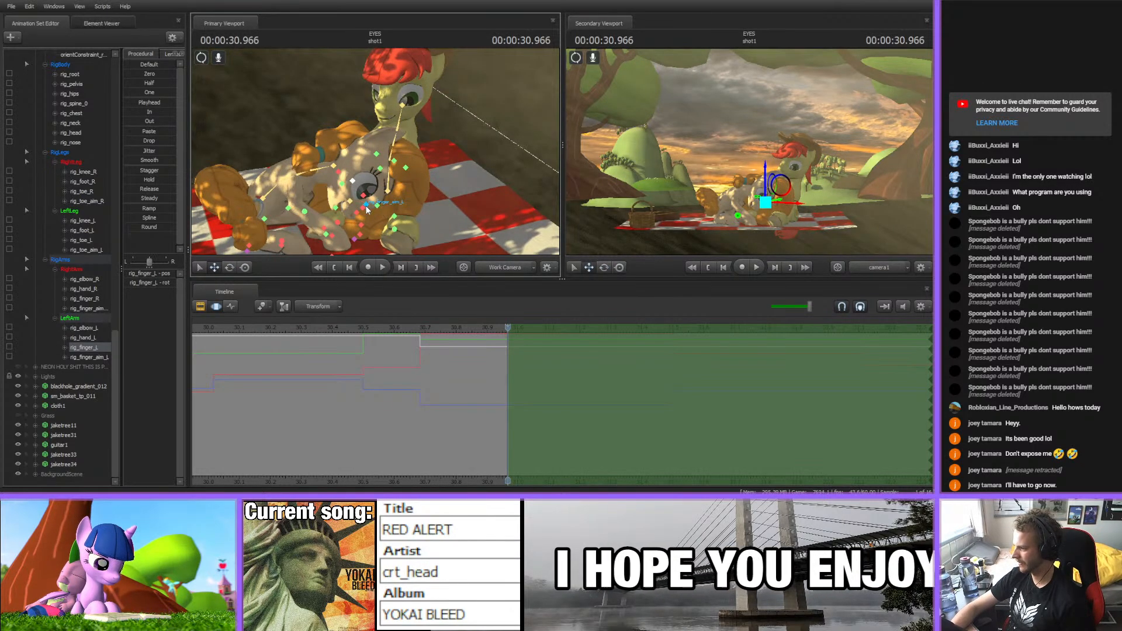
# - Move and rotate Bright Mac's rig_finger_L to fit the new body pose from 30.966 seconds onward
pyautogui.keyDown('ctrl'); pyautogui.click(395, 164); pyautogui.keyUp('ctrl')
pyautogui.keyDown('ctrl'); pyautogui.click(380, 170); pyautogui.keyUp('ctrl')
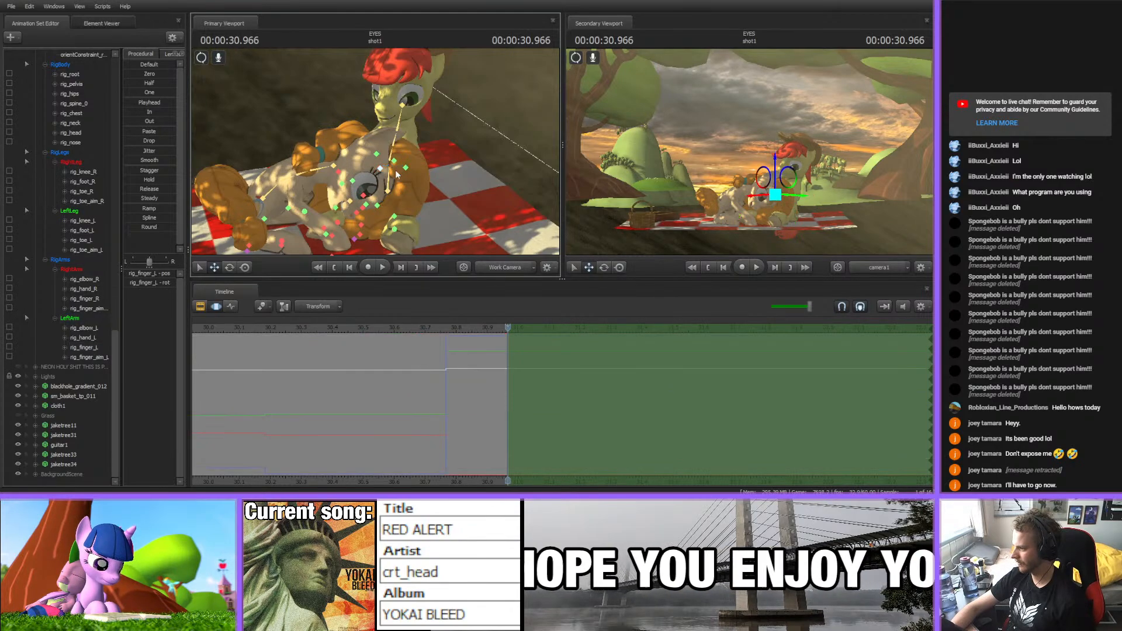
pyautogui.keyDown('alt'); pyautogui.moveTo(380, 170); pyautogui.dragTo(416, 192); pyautogui.keyUp('alt')
pyautogui.keyDown('alt'); pyautogui.moveTo(417, 167); pyautogui.dragTo(369, 140); pyautogui.keyUp('alt')
pyautogui.press('e')
pyautogui.hotkey('ctrl', 'z')
pyautogui.press('w')
pyautogui.press('e')
pyautogui.press('w')
pyautogui.press('e')
pyautogui.moveTo(477, 140)
pyautogui.keyDown('alt'); pyautogui.mouseDown()
pyautogui.moveTo(482, 169)
pyautogui.moveTo(462, 157)
pyautogui.mouseUp(); pyautogui.keyUp('alt')
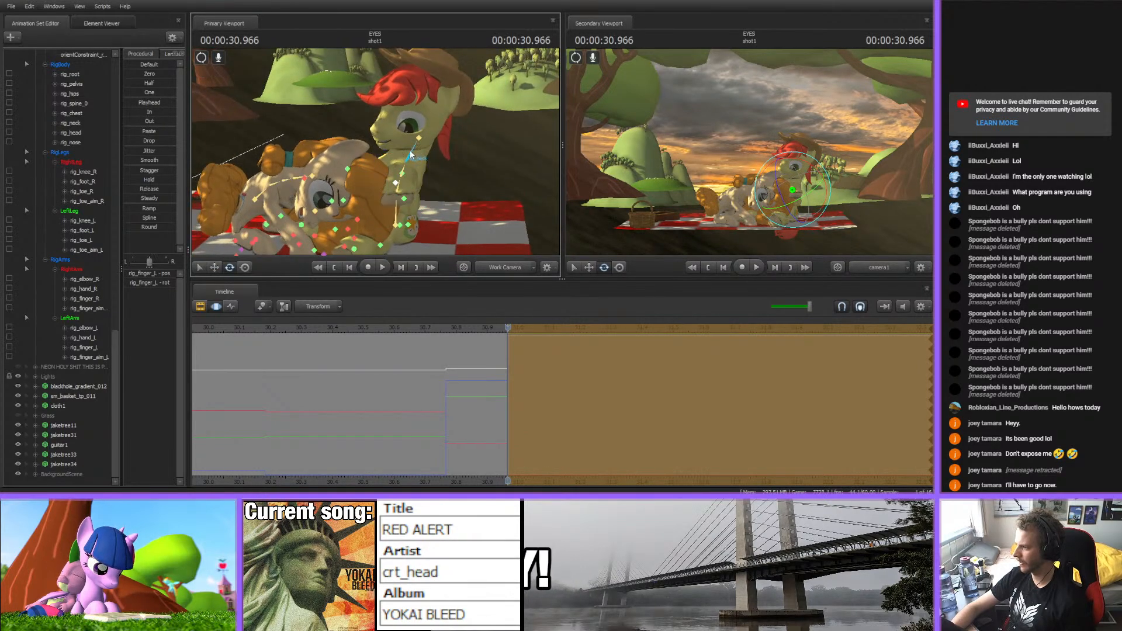
# - Turn Bright Mac's rig_neck and rig_head further from 30.966 seconds onward and play back the motion
pyautogui.click(409, 140)
pyautogui.click(406, 140)
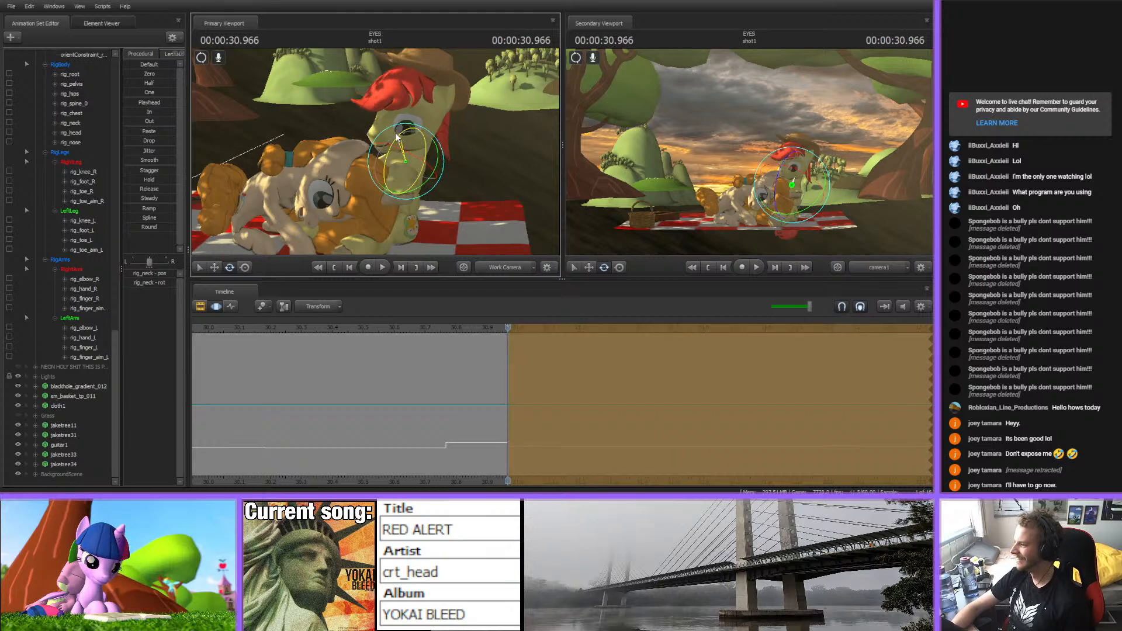
pyautogui.moveTo(406, 140); pyautogui.dragTo(421, 123)
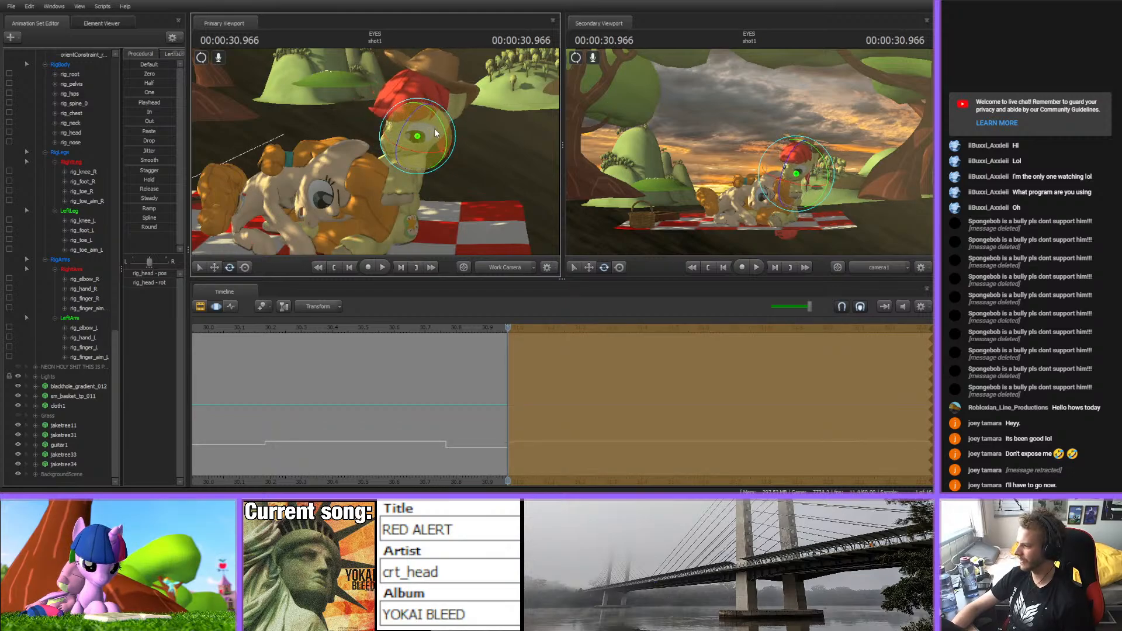
pyautogui.keyDown('alt'); pyautogui.moveTo(412, 205); pyautogui.dragTo(408, 188); pyautogui.keyUp('alt')
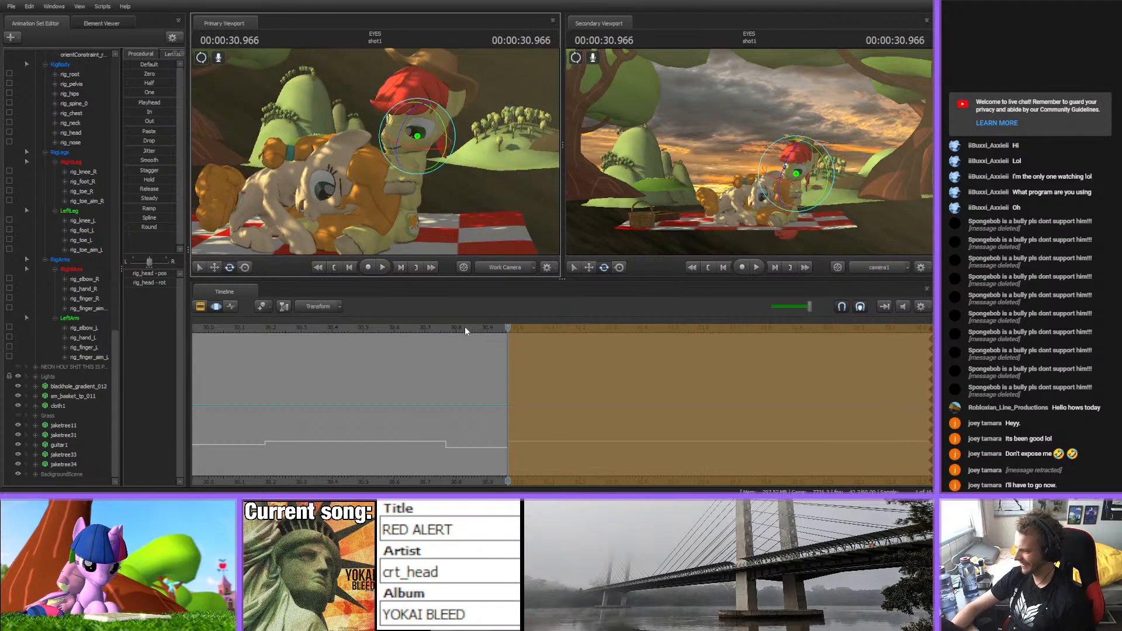
pyautogui.moveTo(464, 328); pyautogui.dragTo(238, 351)
pyautogui.press('space')
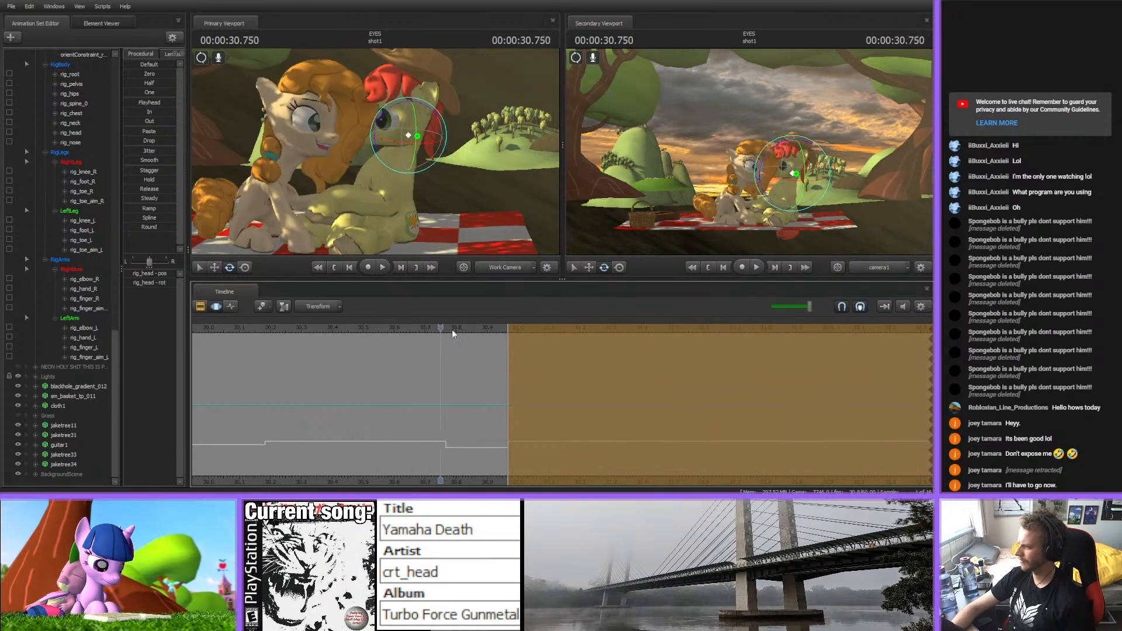
# - Move the start of the time selection and the playhead to 31.216 seconds
pyautogui.click(550, 341)
pyautogui.moveTo(557, 343); pyautogui.dragTo(666, 349)
pyautogui.moveTo(613, 466); pyautogui.dragTo(457, 436, button='middle')
pyautogui.click(324, 326)
pyautogui.moveTo(325, 326); pyautogui.dragTo(430, 329)
# - Rotate Bright Mac's rig_pelvis, rig_neck and rig_head into a new pose from 31.216 seconds onward
pyautogui.press('ctrl')
pyautogui.keyDown('ctrl'); pyautogui.click(398, 212); pyautogui.keyUp('ctrl')
pyautogui.moveTo(397, 212)
pyautogui.keyDown('alt'); pyautogui.mouseDown()
pyautogui.moveTo(427, 227)
pyautogui.moveTo(387, 209)
pyautogui.mouseUp(); pyautogui.keyUp('alt')
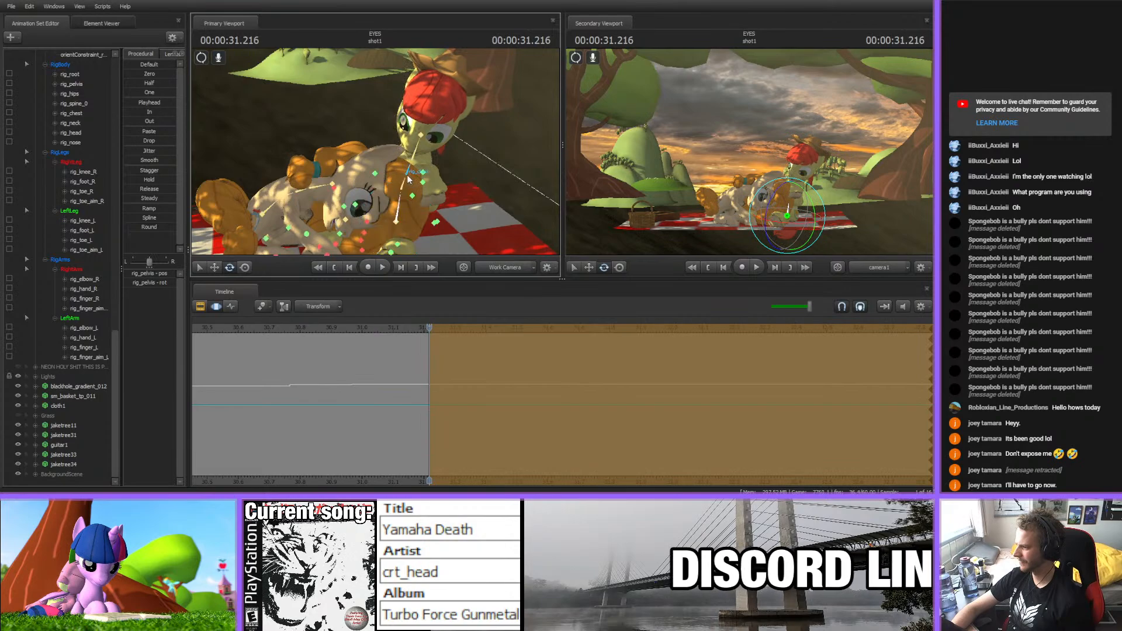
pyautogui.click(409, 173)
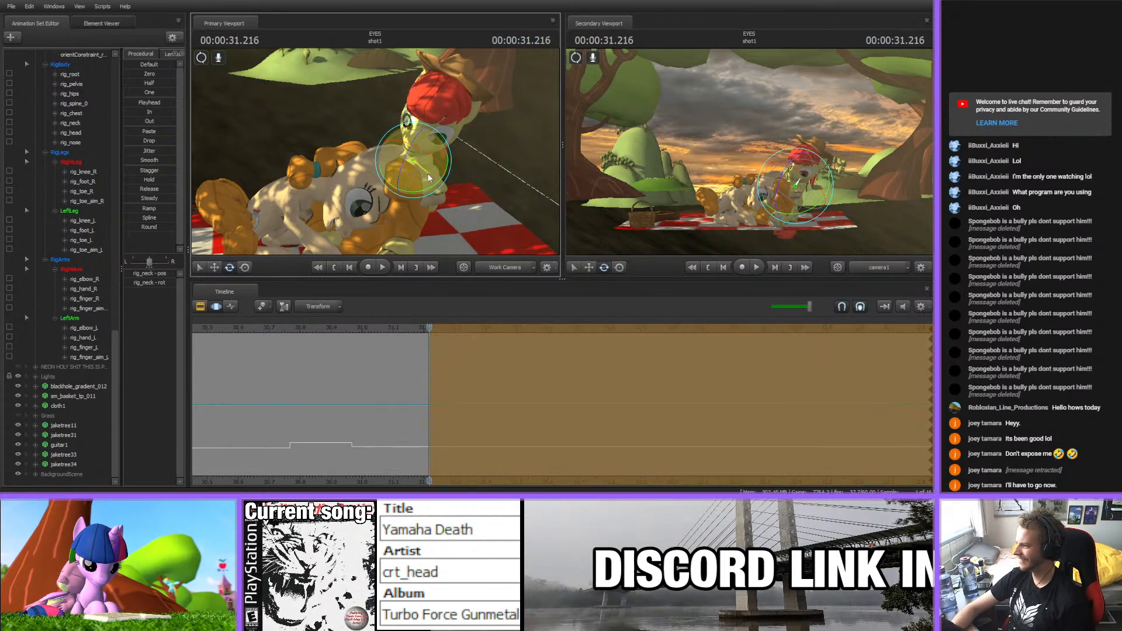
pyautogui.click(427, 136)
pyautogui.moveTo(467, 167); pyautogui.dragTo(399, 143, button='right')
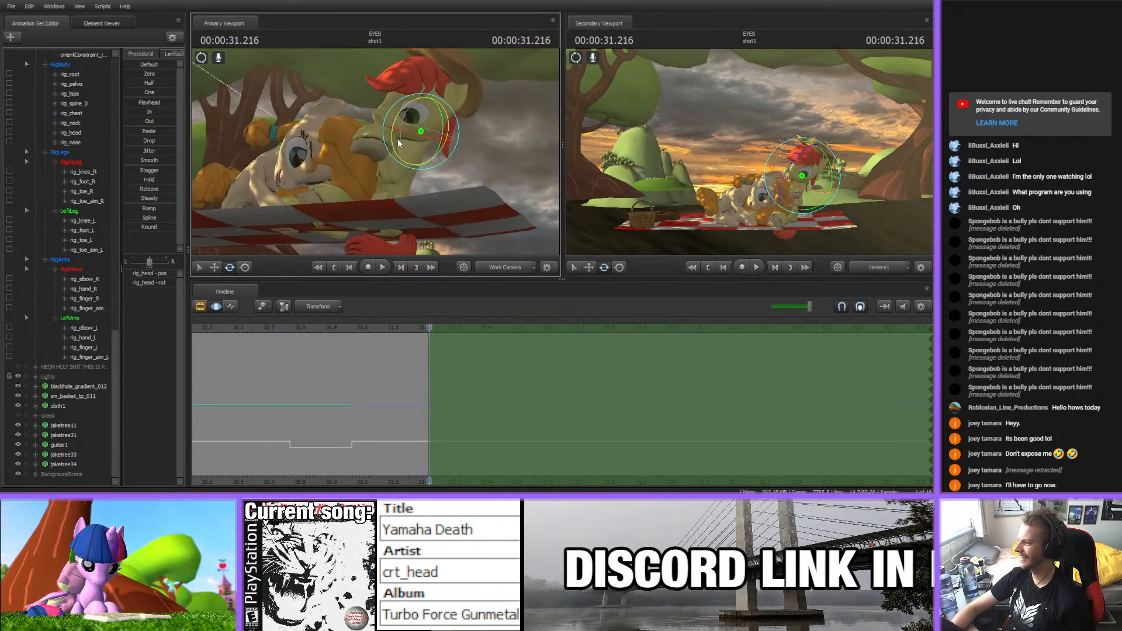
pyautogui.click(412, 106)
pyautogui.moveTo(412, 107); pyautogui.dragTo(378, 159)
# - Reposition Bright Mac's rig_finger_L from 31.216 seconds onward
pyautogui.click(401, 174)
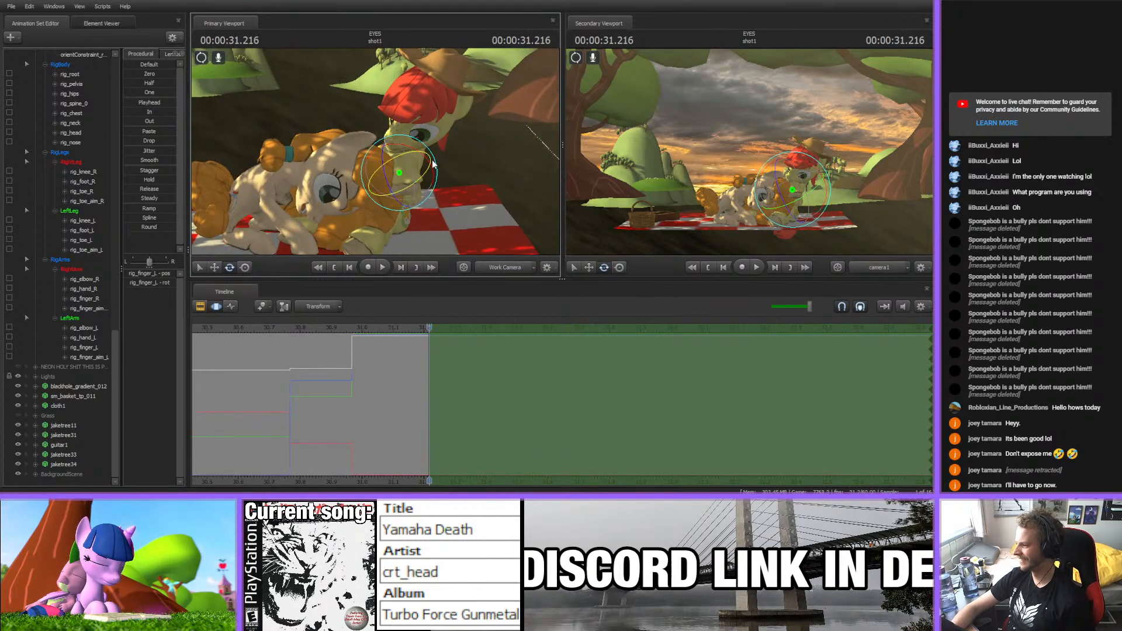
pyautogui.press('w')
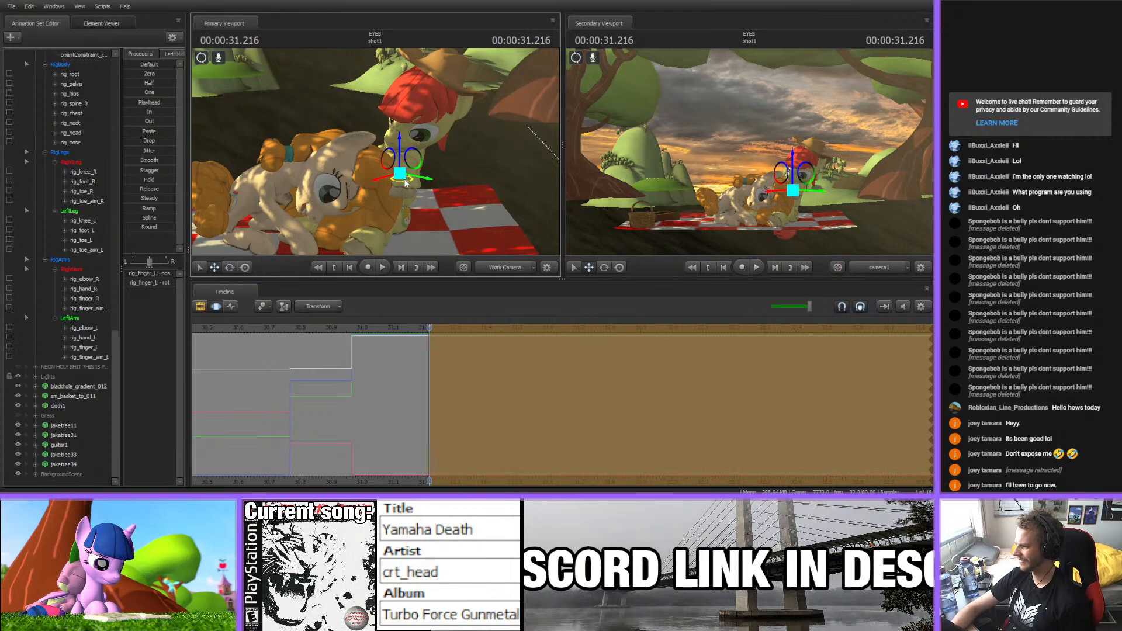
pyautogui.moveTo(406, 183); pyautogui.dragTo(382, 169)
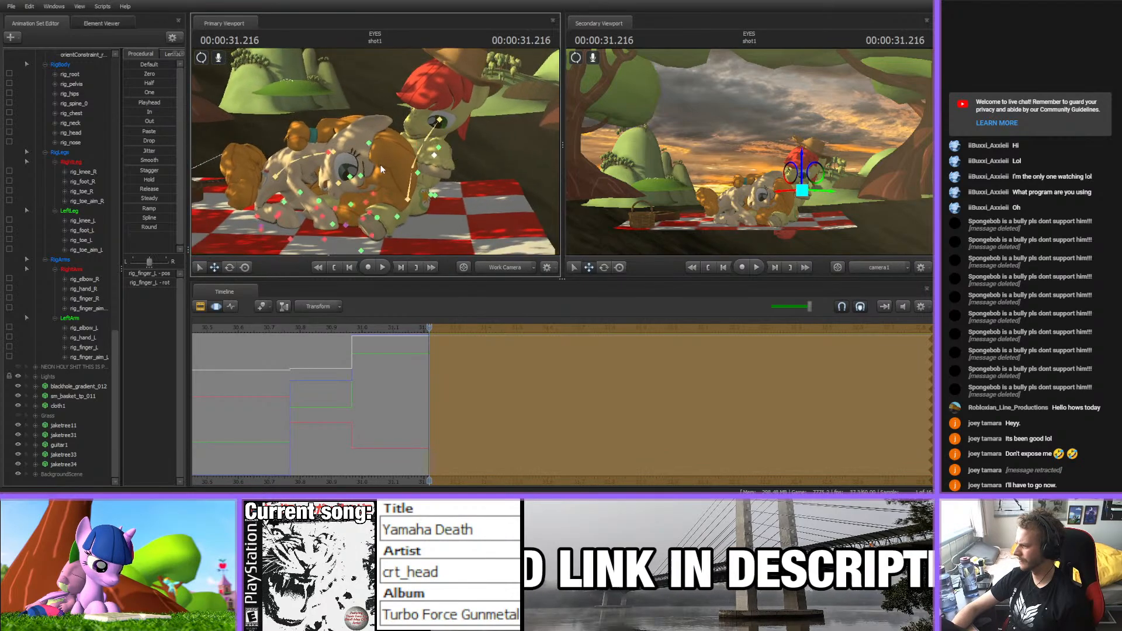
# - Adjust Bright Mac's leg pose from 31.216 seconds onward, shifting rig_toe_L along the blanket
pyautogui.keyDown('ctrl'); pyautogui.click(380, 218); pyautogui.keyUp('ctrl')
pyautogui.keyDown('alt'); pyautogui.moveTo(380, 218); pyautogui.dragTo(404, 208); pyautogui.keyUp('alt')
pyautogui.press('e')
pyautogui.keyDown('ctrl'); pyautogui.click(349, 248); pyautogui.keyUp('ctrl')
pyautogui.press('w')
pyautogui.keyDown('alt'); pyautogui.moveTo(404, 208); pyautogui.dragTo(398, 175); pyautogui.keyUp('alt')
pyautogui.keyDown('ctrl'); pyautogui.click(400, 183); pyautogui.keyUp('ctrl')
pyautogui.press('e')
pyautogui.keyDown('ctrl'); pyautogui.click(387, 192); pyautogui.keyUp('ctrl')
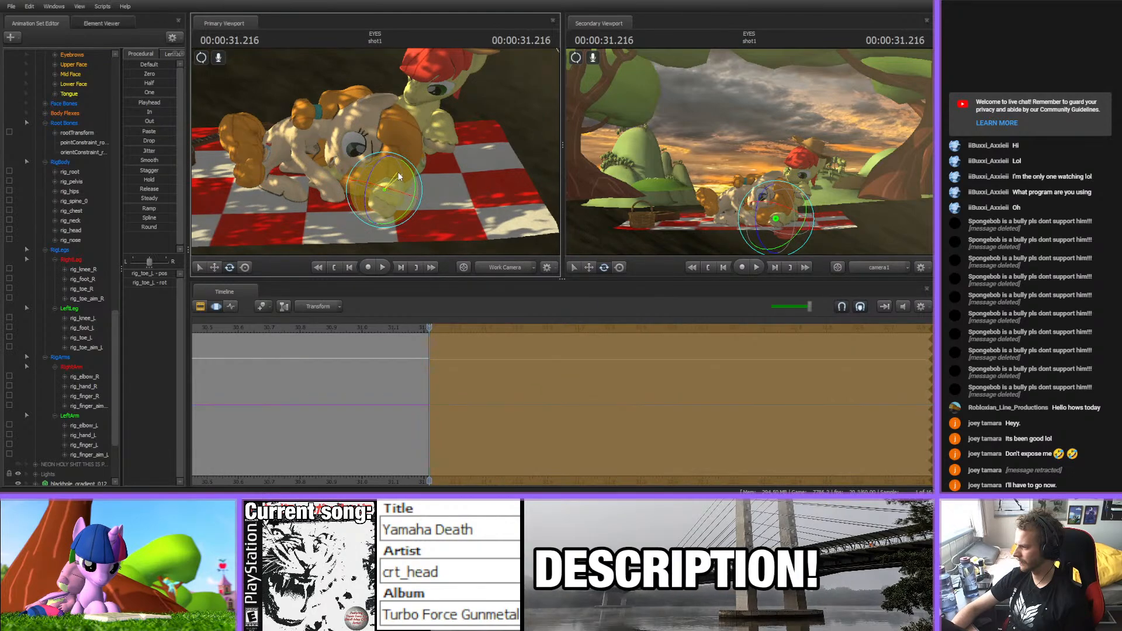
pyautogui.press('w')
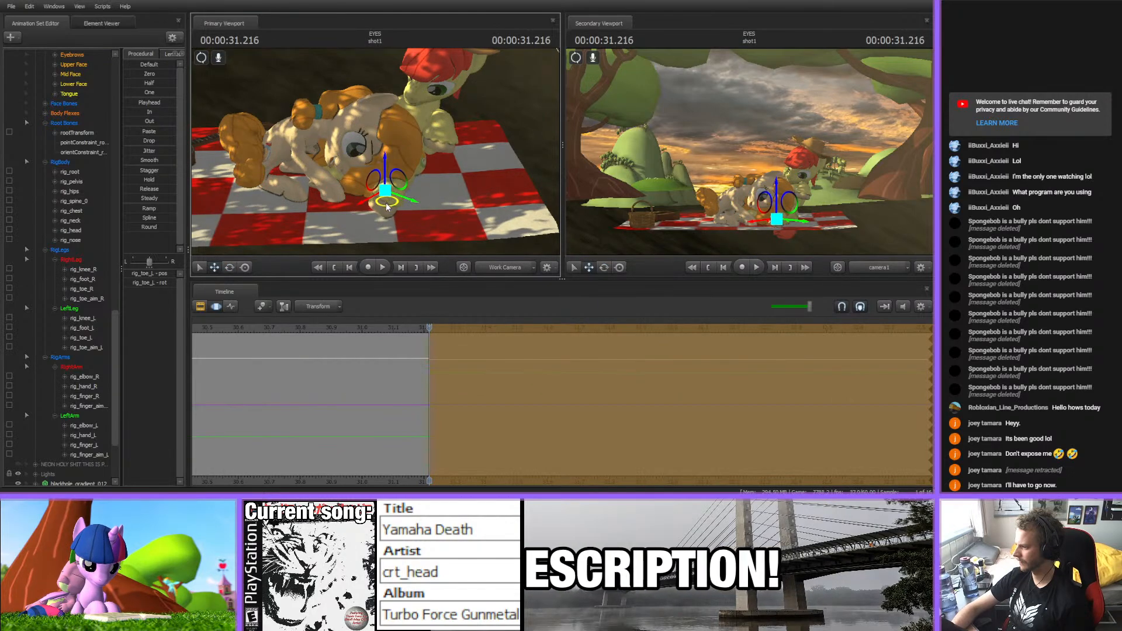
pyautogui.moveTo(386, 205); pyautogui.dragTo(391, 204)
# - Move the start of the time selection and the playhead to 31.500 seconds
pyautogui.click(418, 327)
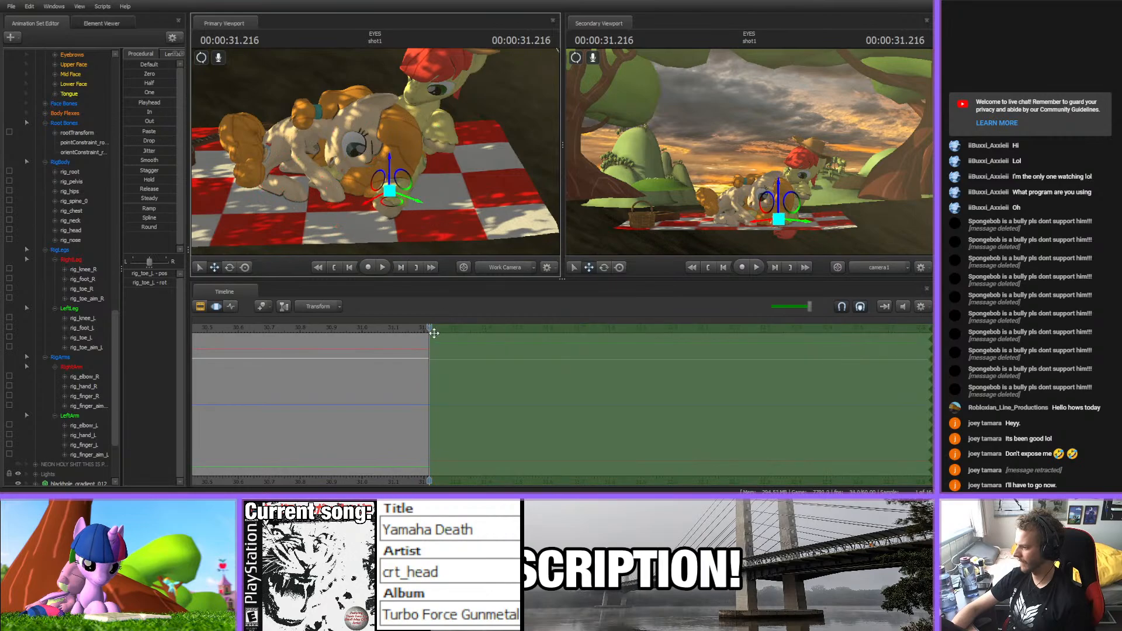
pyautogui.moveTo(367, 329); pyautogui.dragTo(520, 331)
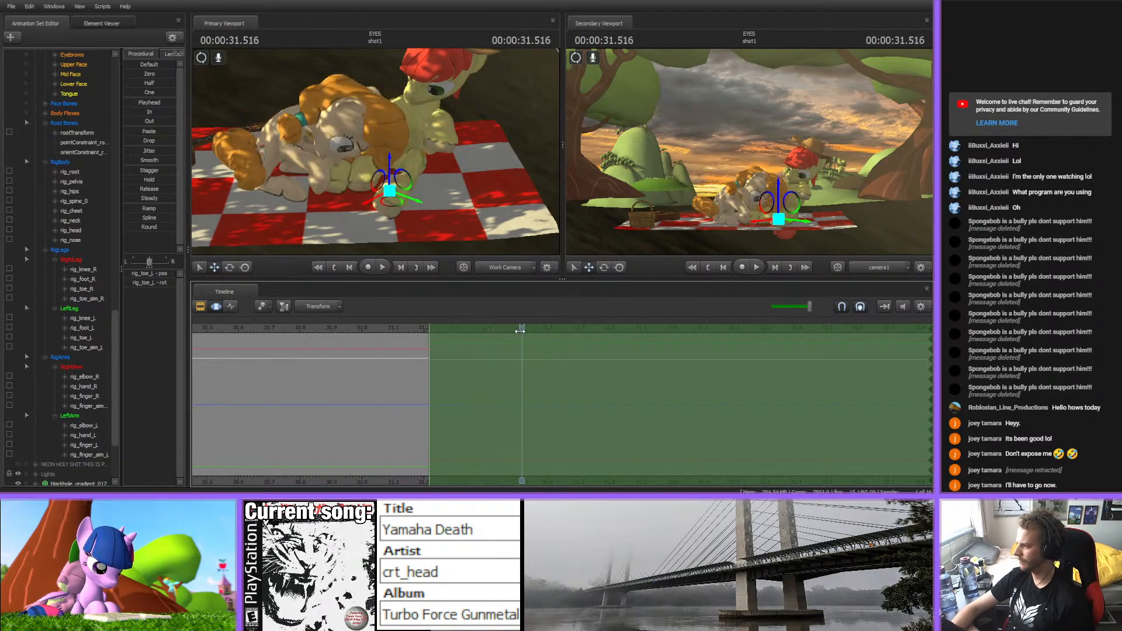
pyautogui.moveTo(430, 359); pyautogui.dragTo(519, 356)
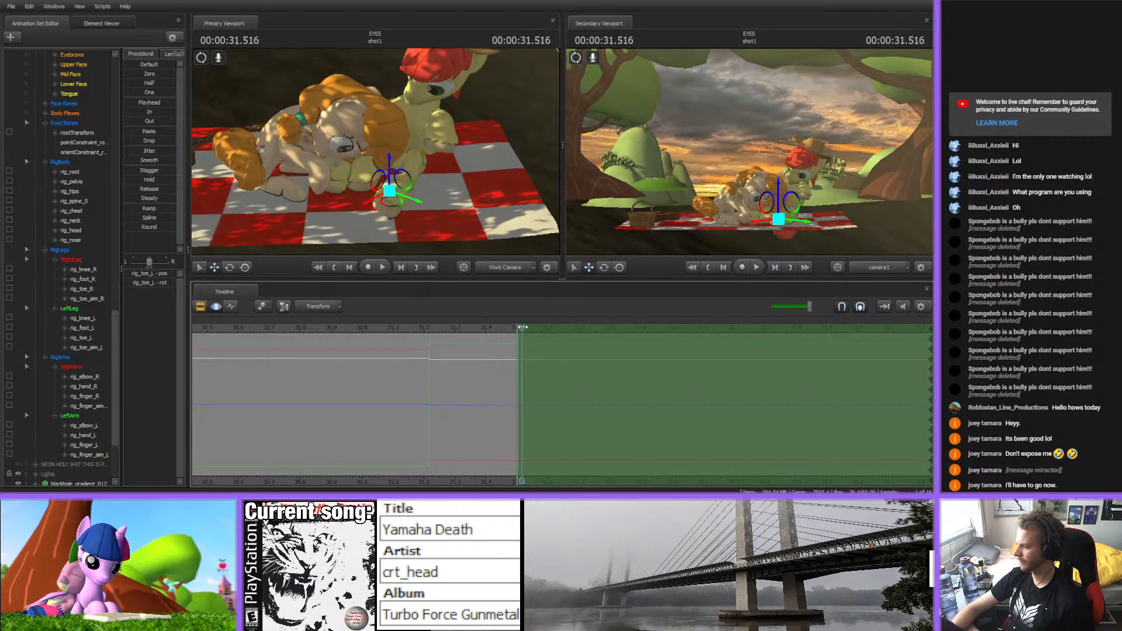
# - Reposition Bright Mac's rig_pelvis and rotate his upper body and rig_head into a new pose from 31.500 seconds onward
pyautogui.keyDown('ctrl'); pyautogui.click(404, 158); pyautogui.keyUp('ctrl')
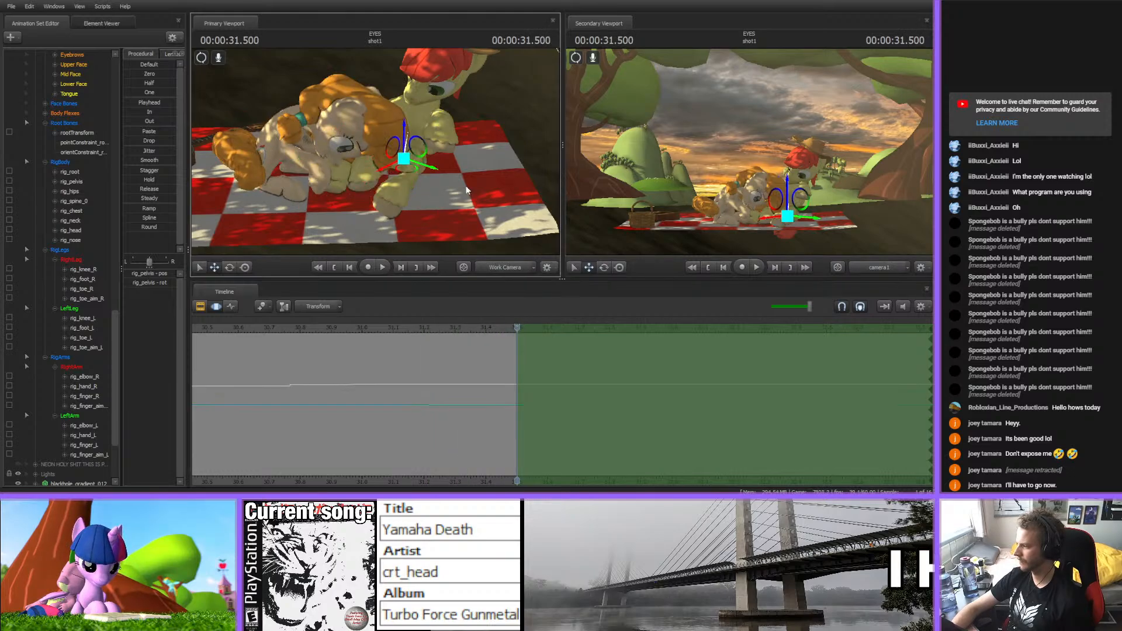
pyautogui.keyDown('alt'); pyautogui.moveTo(403, 157); pyautogui.dragTo(405, 104); pyautogui.keyUp('alt')
pyautogui.press('e')
pyautogui.keyDown('ctrl'); pyautogui.click(427, 120); pyautogui.keyUp('ctrl')
pyautogui.keyDown('ctrl'); pyautogui.click(430, 106); pyautogui.keyUp('ctrl')
pyautogui.keyDown('ctrl'); pyautogui.click(434, 109); pyautogui.keyUp('ctrl')
pyautogui.keyDown('ctrl'); pyautogui.click(410, 117); pyautogui.keyUp('ctrl')
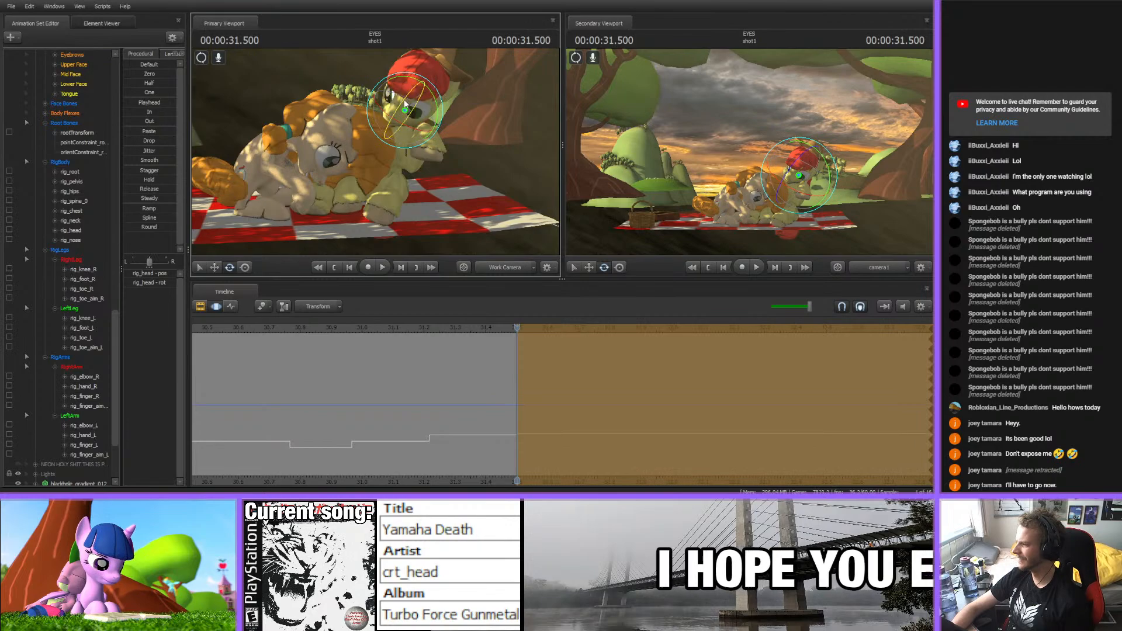
# - Reposition Bright Mac's rig_finger_L over the blanket from 31.500 seconds onward
pyautogui.click(425, 141)
pyautogui.moveTo(425, 141); pyautogui.dragTo(377, 157)
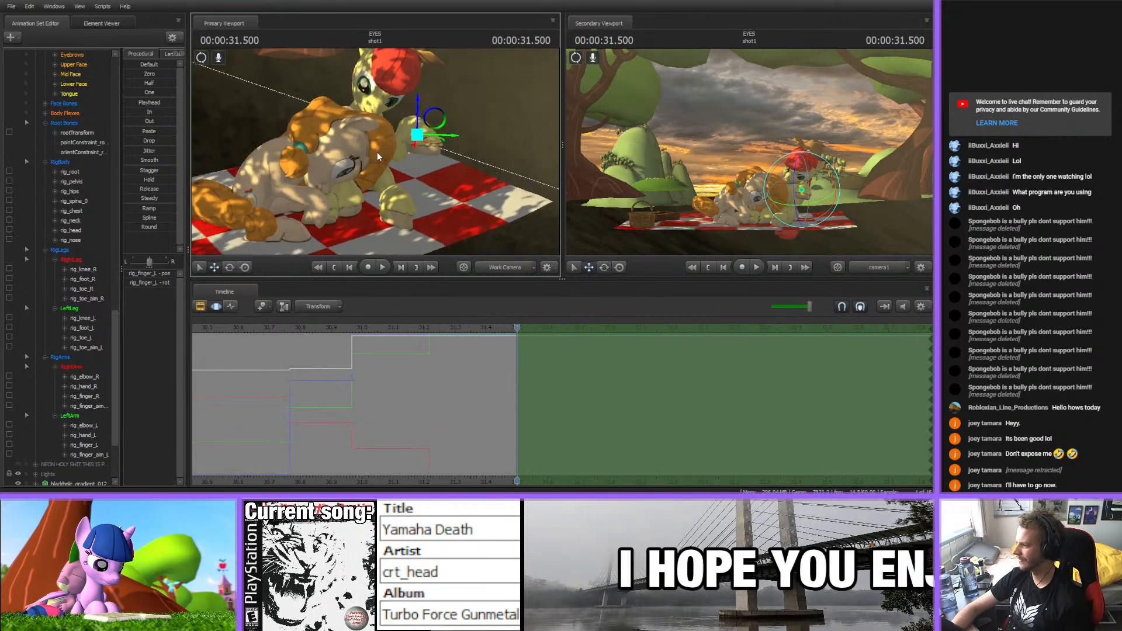
pyautogui.moveTo(427, 123); pyautogui.dragTo(406, 146)
pyautogui.click(495, 352)
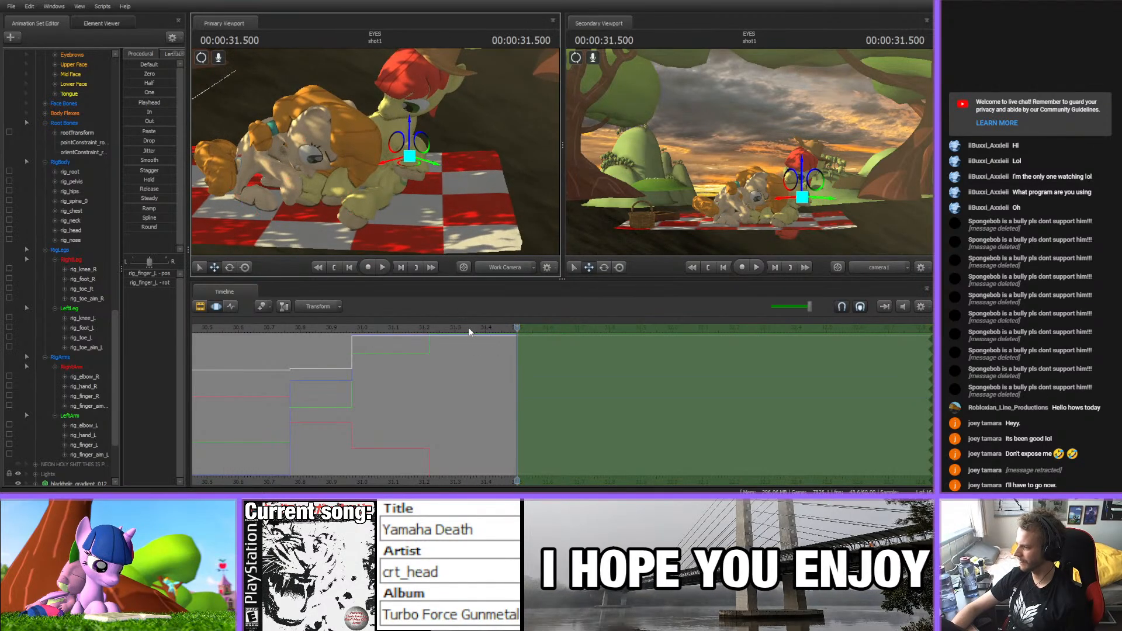
# - Start the time selection at 31.700 seconds and repose Bright Mac's rig_pelvis, upper body and head from there onward
pyautogui.moveTo(502, 330); pyautogui.dragTo(577, 349)
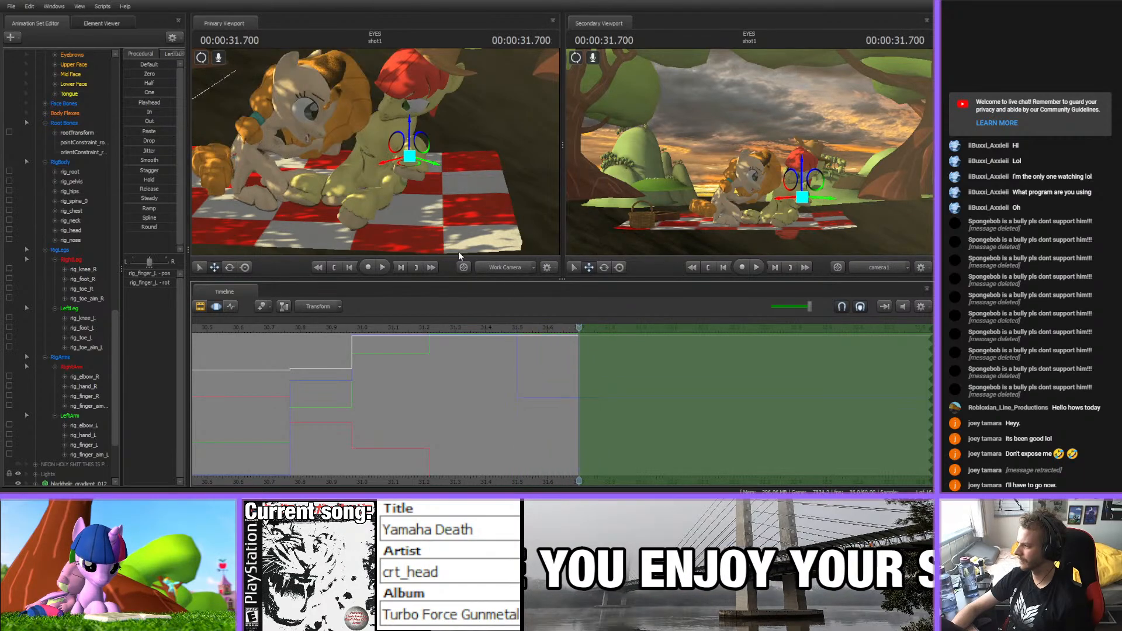
pyautogui.keyDown('ctrl'); pyautogui.click(390, 174); pyautogui.keyUp('ctrl')
pyautogui.keyDown('alt'); pyautogui.moveTo(434, 168); pyautogui.dragTo(406, 123); pyautogui.keyUp('alt')
pyautogui.press('e')
pyautogui.keyDown('ctrl'); pyautogui.click(386, 144); pyautogui.keyUp('ctrl')
pyautogui.keyDown('ctrl'); pyautogui.click(387, 129); pyautogui.keyUp('ctrl')
pyautogui.keyDown('ctrl'); pyautogui.click(400, 120); pyautogui.keyUp('ctrl')
pyautogui.keyDown('ctrl'); pyautogui.click(401, 95); pyautogui.keyUp('ctrl')
pyautogui.keyDown('ctrl'); pyautogui.click(400, 120); pyautogui.keyUp('ctrl')
# - Undo the accidental arm edits and place Bright Mac's rig_finger_L on the blanket from 31.700 seconds onward
pyautogui.keyDown('ctrl'); pyautogui.click(410, 139); pyautogui.keyUp('ctrl')
pyautogui.press('w')
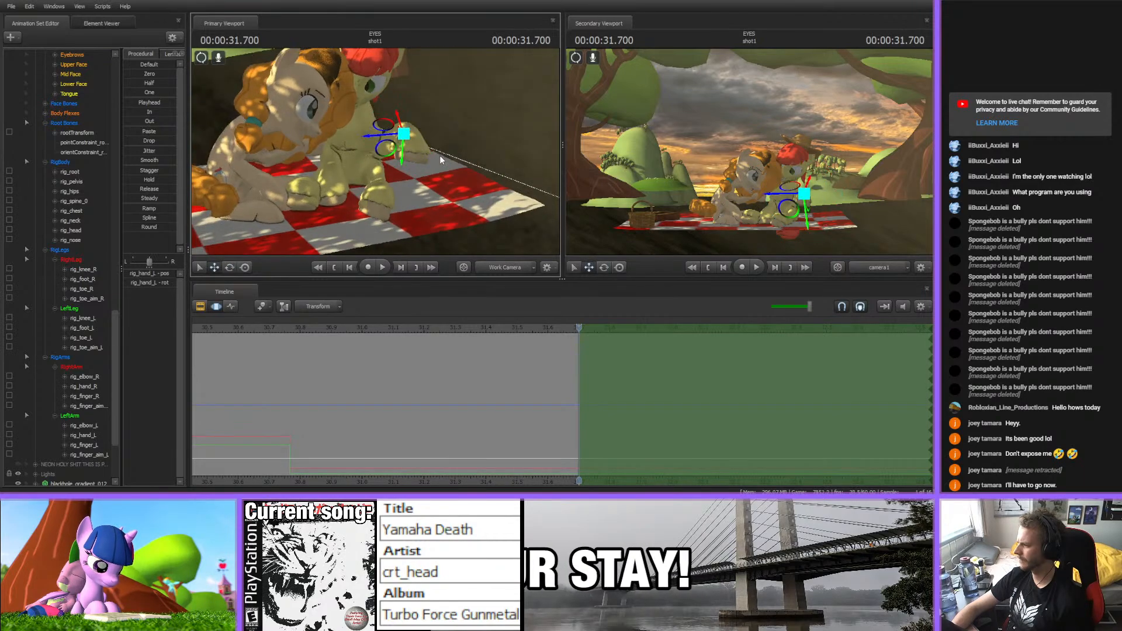
pyautogui.keyDown('alt'); pyautogui.moveTo(440, 156); pyautogui.dragTo(475, 239); pyautogui.keyUp('alt')
pyautogui.hotkey('ctrl', 'z')
pyautogui.keyDown('ctrl'); pyautogui.click(396, 144); pyautogui.keyUp('ctrl')
pyautogui.hotkey('ctrl', 'z')
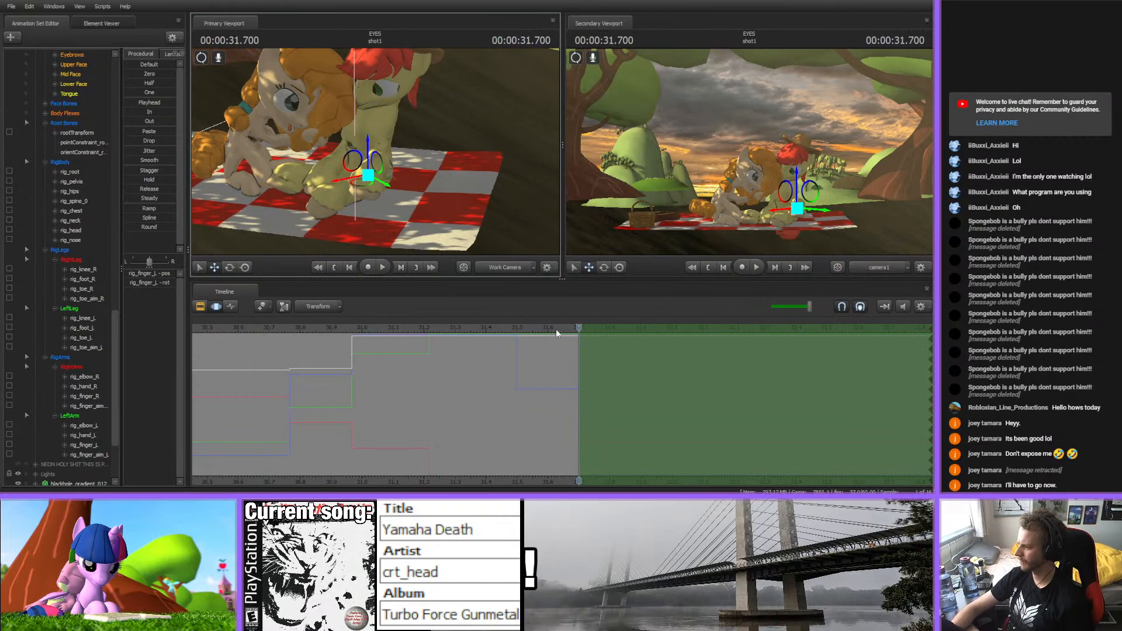
# - Inspect Bright Mac's face and eyes up close at 32.216 seconds
pyautogui.moveTo(556, 329); pyautogui.dragTo(739, 347)
pyautogui.moveTo(456, 164); pyautogui.dragTo(473, 140)
pyautogui.press('w')
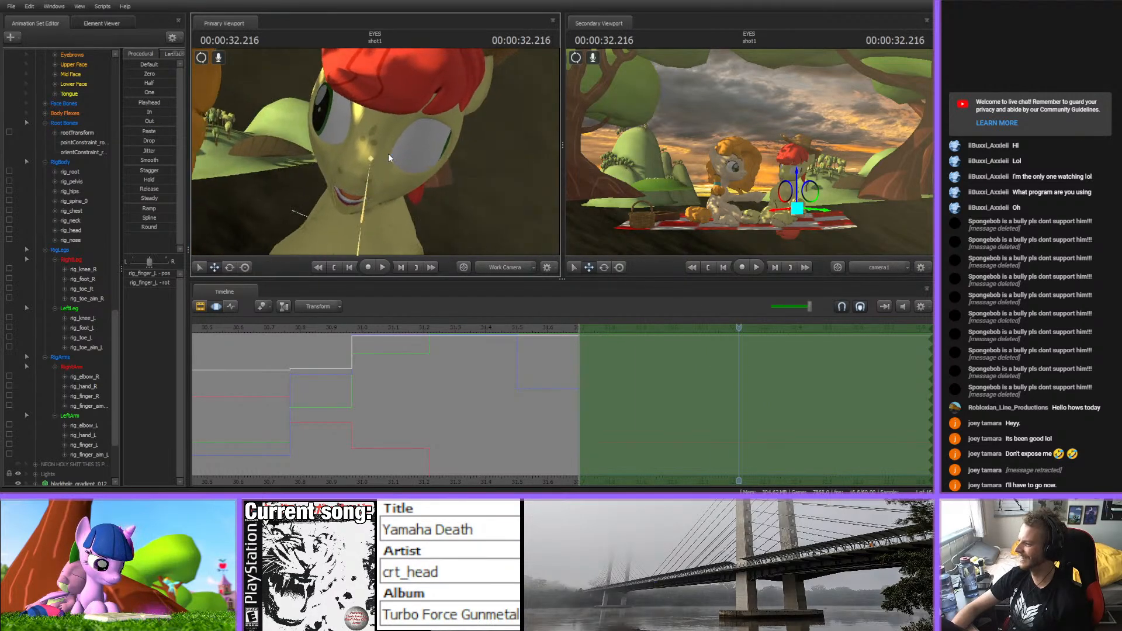
pyautogui.moveTo(369, 193); pyautogui.dragTo(335, 95)
pyautogui.press('s')
pyautogui.press('w')
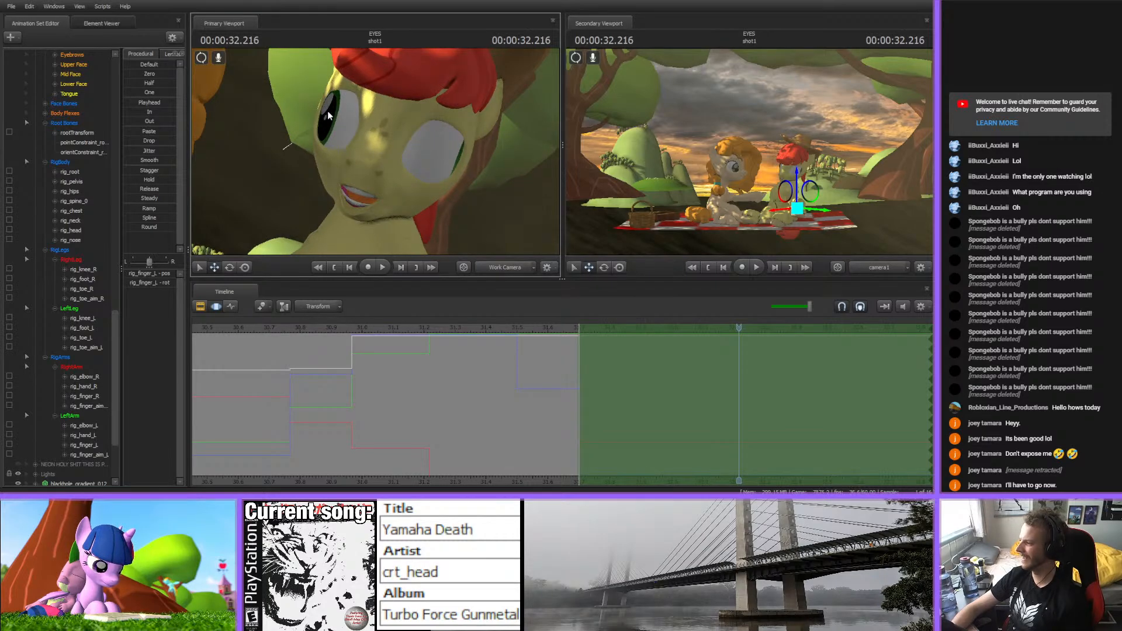
pyautogui.press('s')
pyautogui.moveTo(425, 178); pyautogui.dragTo(399, 213)
# - Scrub through the frames up to 32.216 seconds to examine both ponies' movement and judge the timing of the next pose
pyautogui.keyDown('ctrl'); pyautogui.click(390, 185); pyautogui.keyUp('ctrl')
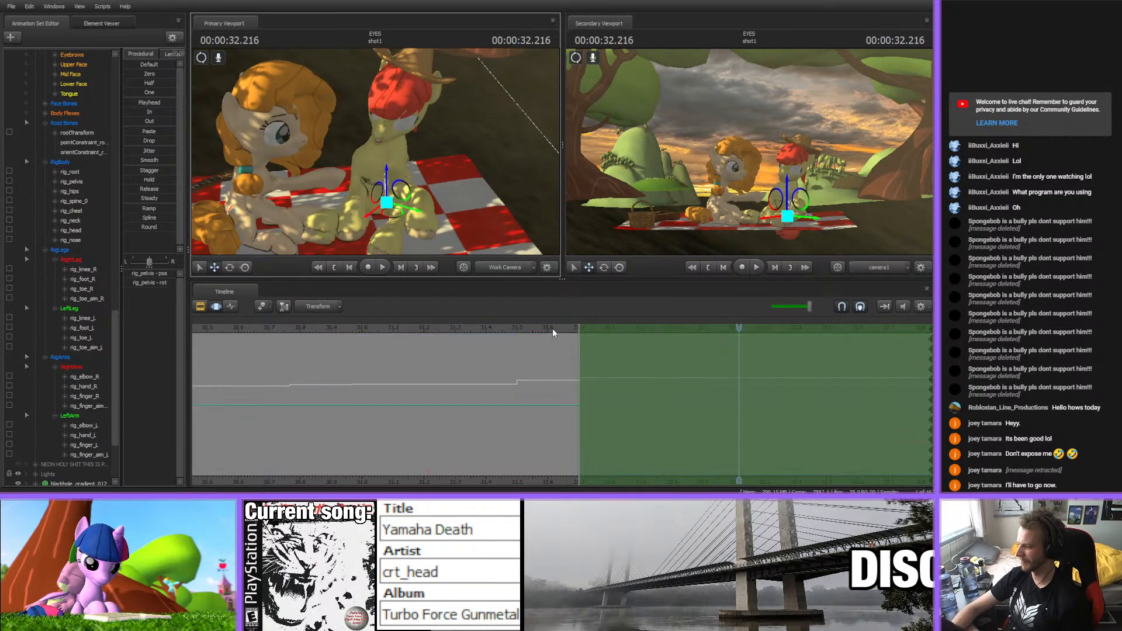
pyautogui.moveTo(554, 334); pyautogui.dragTo(595, 336)
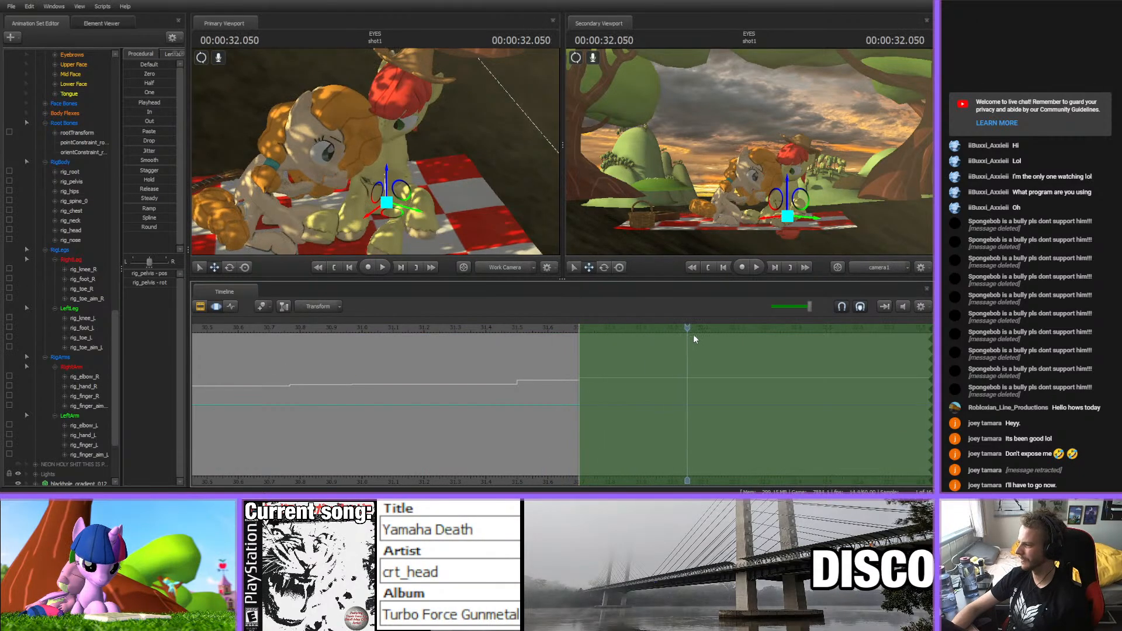
pyautogui.moveTo(694, 339)
pyautogui.mouseDown()
pyautogui.moveTo(735, 334)
pyautogui.moveTo(689, 337)
pyautogui.moveTo(716, 340)
pyautogui.mouseUp()
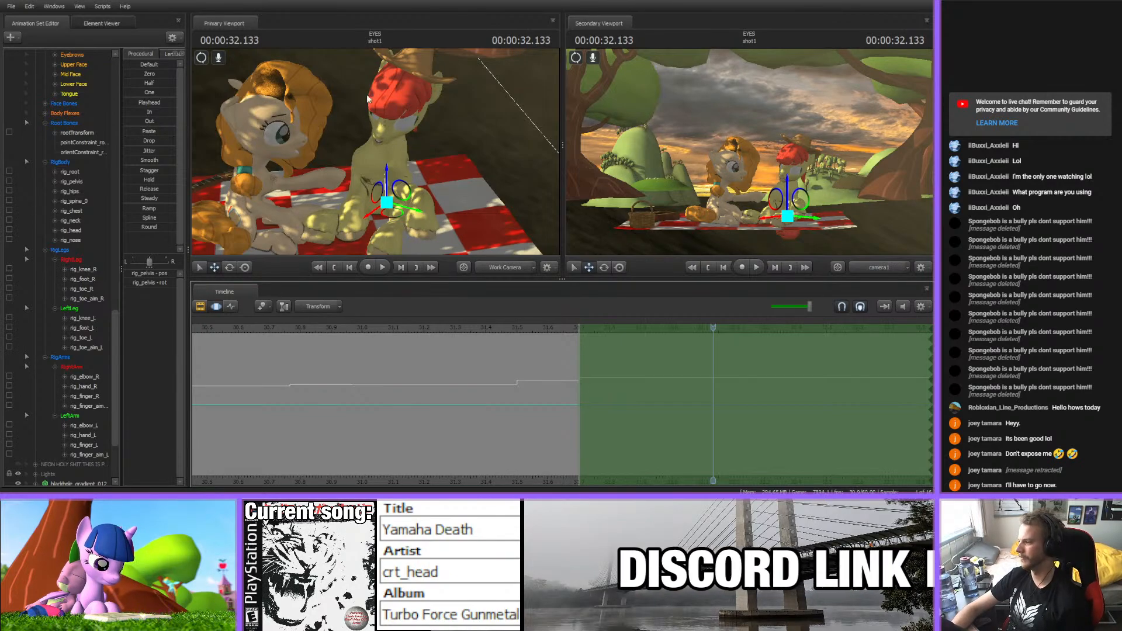
pyautogui.moveTo(418, 161); pyautogui.dragTo(375, 151)
pyautogui.press('w')
pyautogui.press('s')
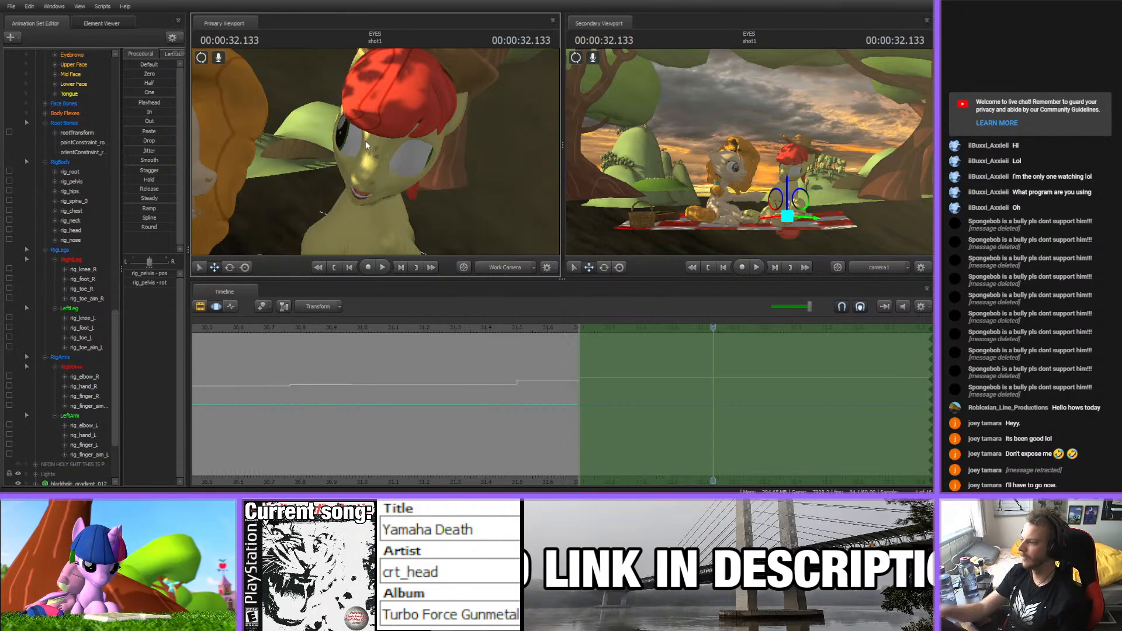
pyautogui.moveTo(542, 488); pyautogui.dragTo(437, 460, button='middle')
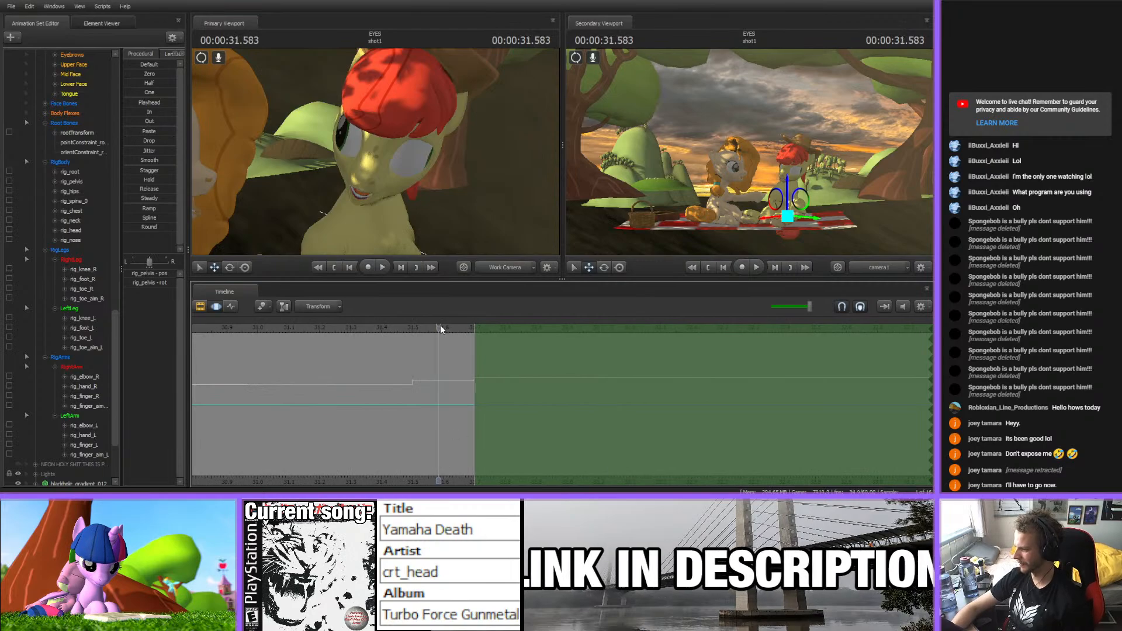
# - Start the time selection at 32.083 seconds and rotate Bright Mac's pelvis, rig_spine_0 and rig_head into a new pose
pyautogui.moveTo(441, 329); pyautogui.dragTo(842, 353)
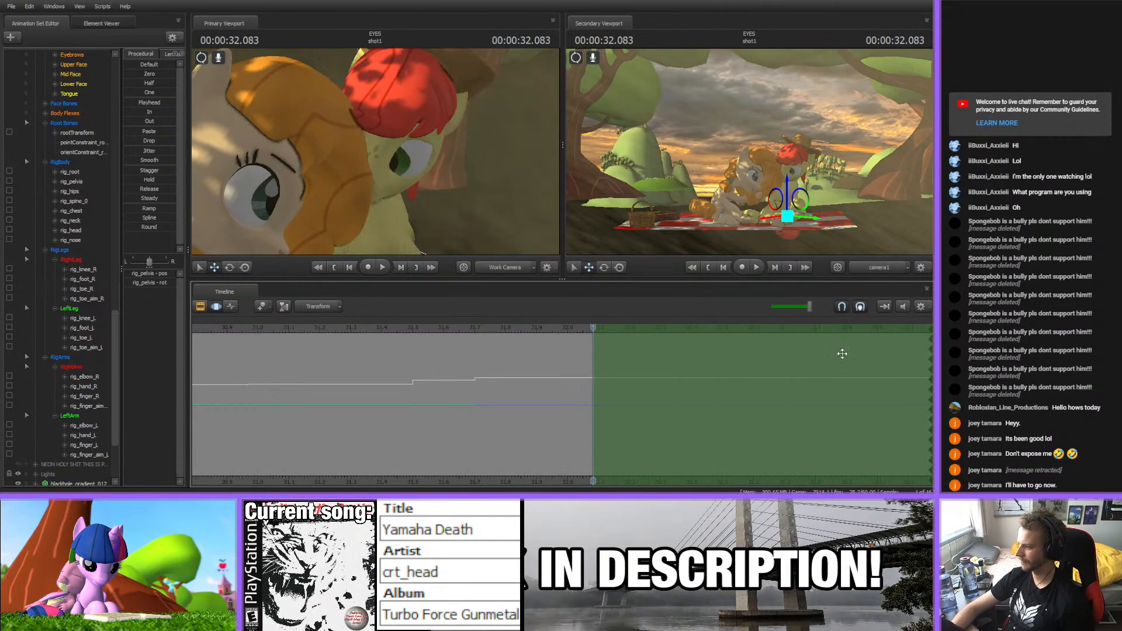
pyautogui.moveTo(391, 155); pyautogui.dragTo(368, 186)
pyautogui.press('s')
pyautogui.press('e')
pyautogui.keyDown('ctrl'); pyautogui.click(352, 170); pyautogui.keyUp('ctrl')
pyautogui.keyDown('ctrl'); pyautogui.click(350, 154); pyautogui.keyUp('ctrl')
pyautogui.keyDown('ctrl'); pyautogui.click(371, 183); pyautogui.keyUp('ctrl')
pyautogui.keyDown('ctrl'); pyautogui.click(362, 174); pyautogui.keyUp('ctrl')
pyautogui.keyDown('ctrl'); pyautogui.click(364, 160); pyautogui.keyUp('ctrl')
pyautogui.keyDown('ctrl'); pyautogui.click(370, 174); pyautogui.keyUp('ctrl')
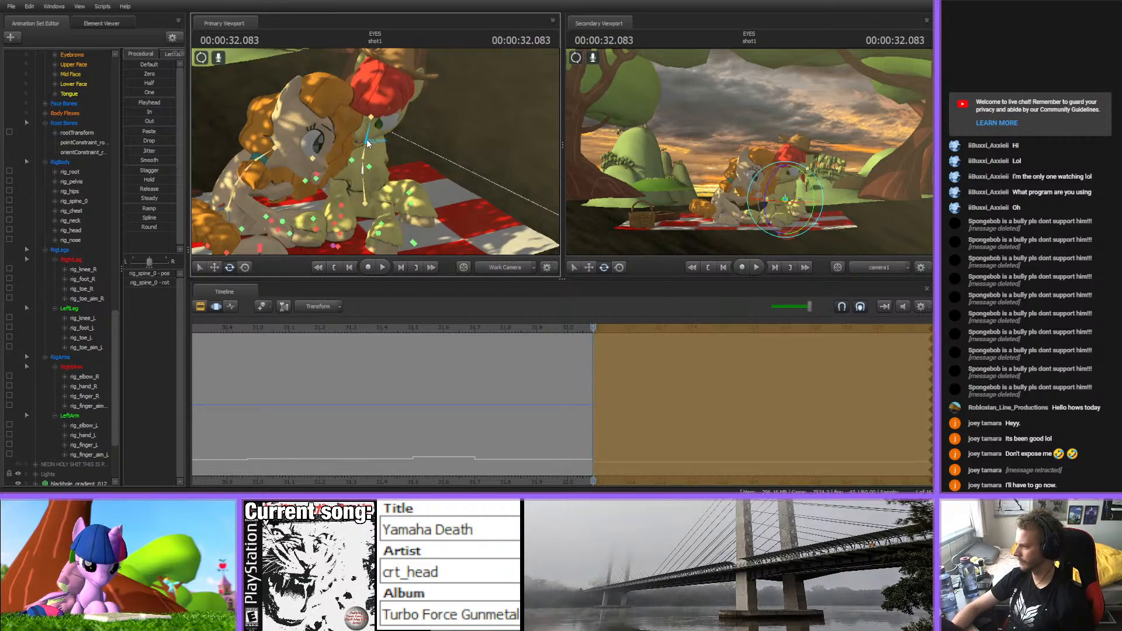
pyautogui.moveTo(367, 143)
pyautogui.mouseDown()
pyautogui.moveTo(360, 131)
pyautogui.moveTo(379, 156)
pyautogui.mouseUp()
pyautogui.keyDown('ctrl'); pyautogui.click(371, 145); pyautogui.keyUp('ctrl')
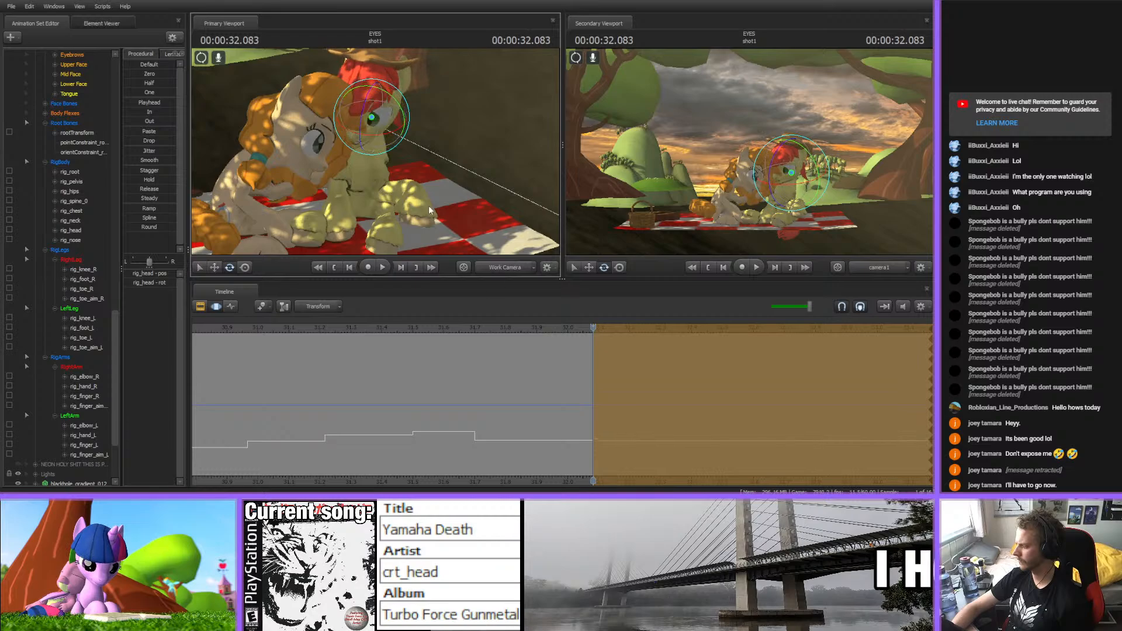
# - Play back the recent poses and move the start of the time selection and the playhead to 32.266 seconds
pyautogui.moveTo(548, 334); pyautogui.dragTo(273, 342)
pyautogui.press('space')
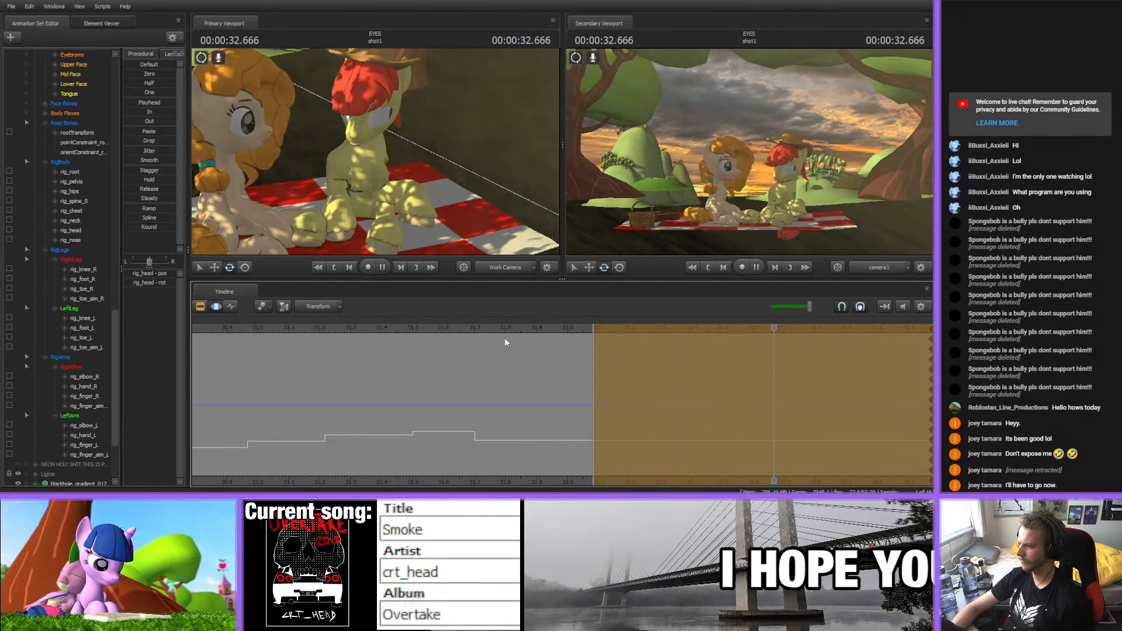
pyautogui.moveTo(451, 328); pyautogui.dragTo(651, 347)
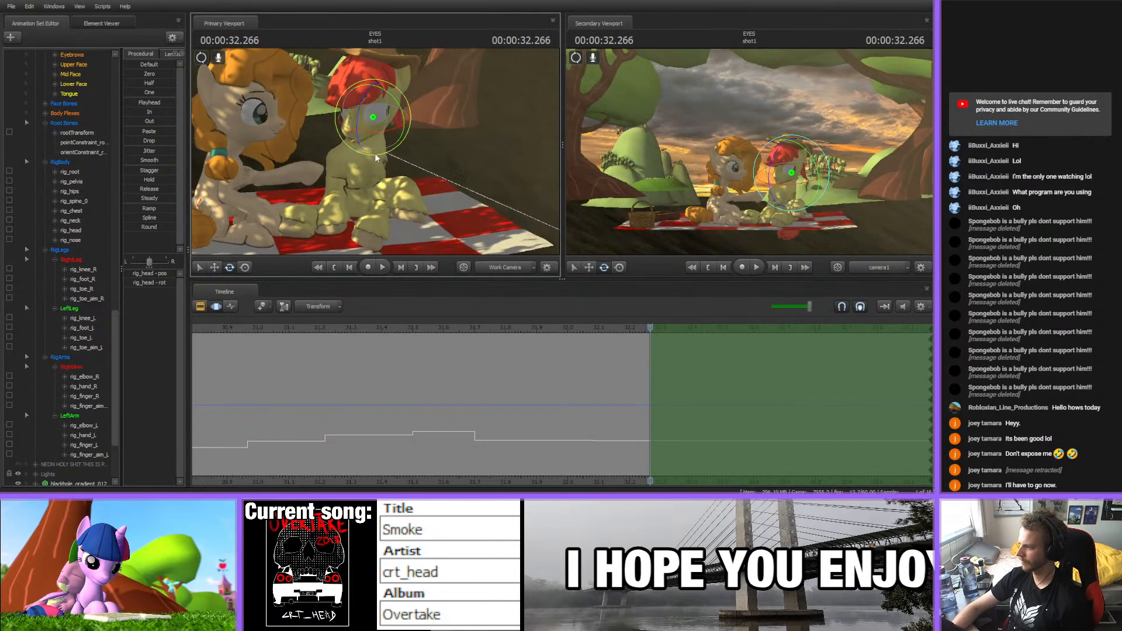
# - Reposition Bright Mac's rig_finger_R from 32.266 seconds onward
pyautogui.click(366, 180)
pyautogui.keyDown('ctrl'); pyautogui.click(405, 209); pyautogui.keyUp('ctrl')
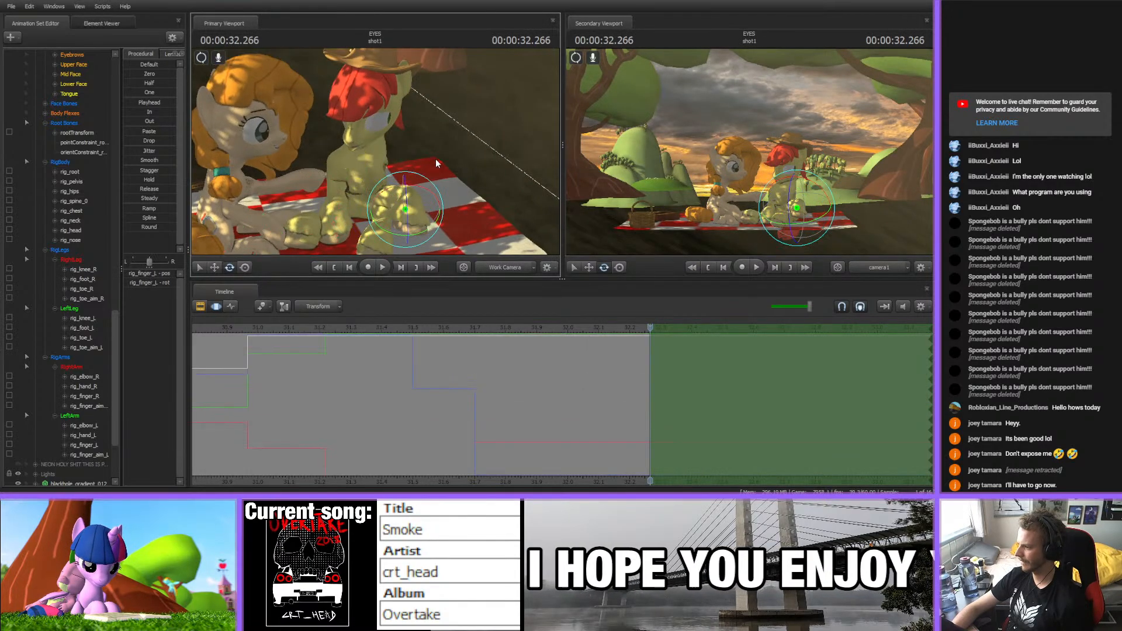
pyautogui.keyDown('alt'); pyautogui.moveTo(436, 165); pyautogui.dragTo(345, 205); pyautogui.keyUp('alt')
pyautogui.click(343, 234)
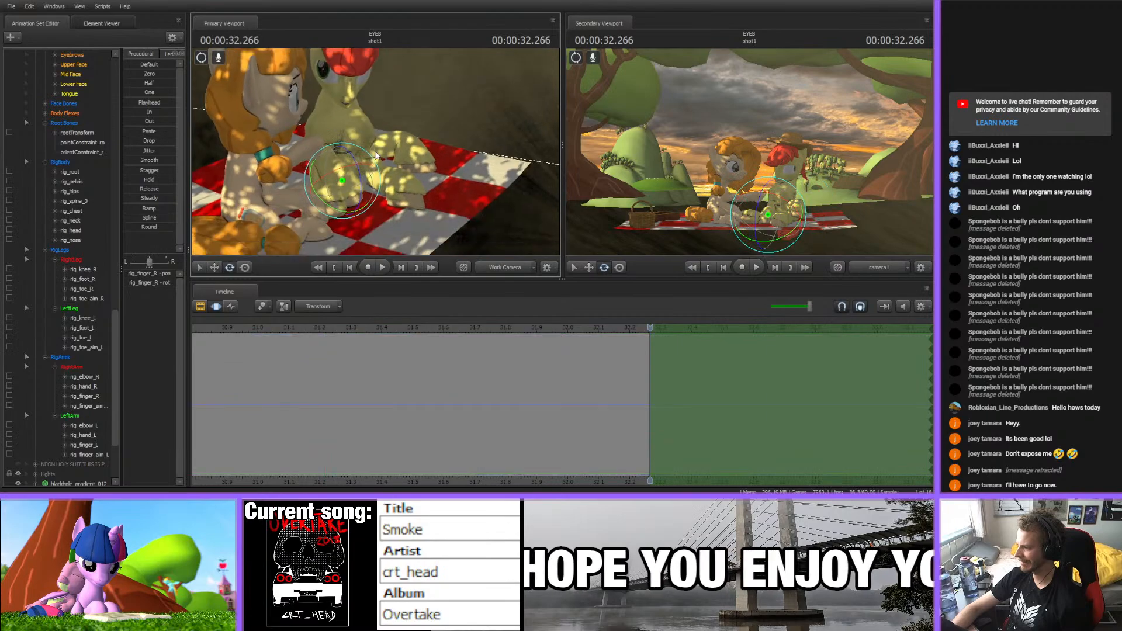
pyautogui.press('f')
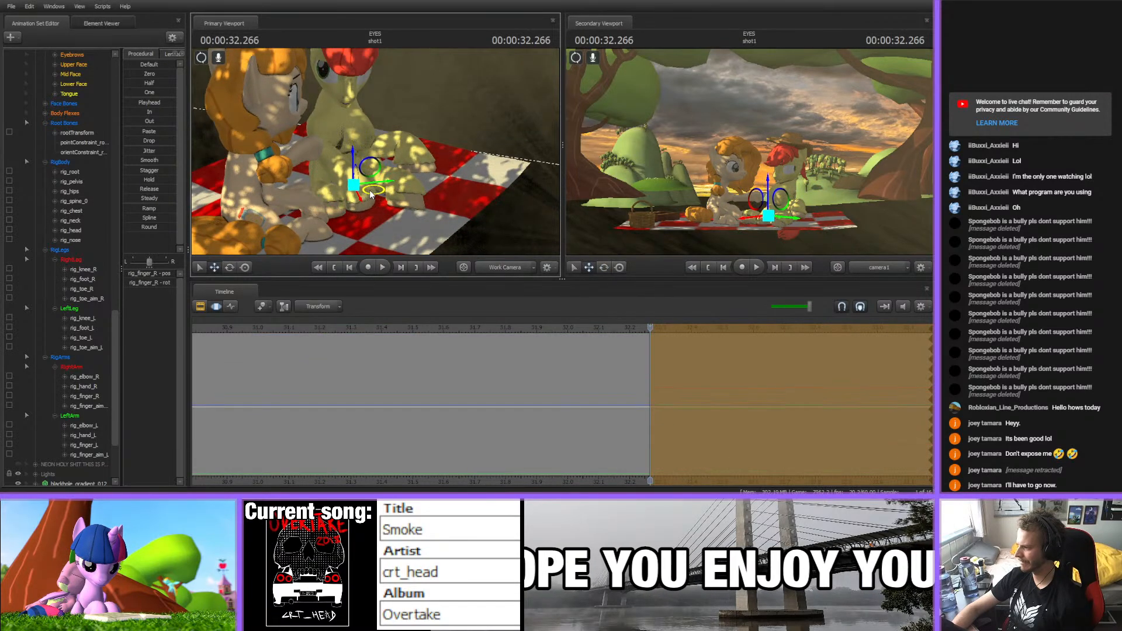
# - Move Bright Mac's rig_finger_L close to his other front hoof and rotate it from 32.266 seconds onward
pyautogui.click(414, 158)
pyautogui.press('f')
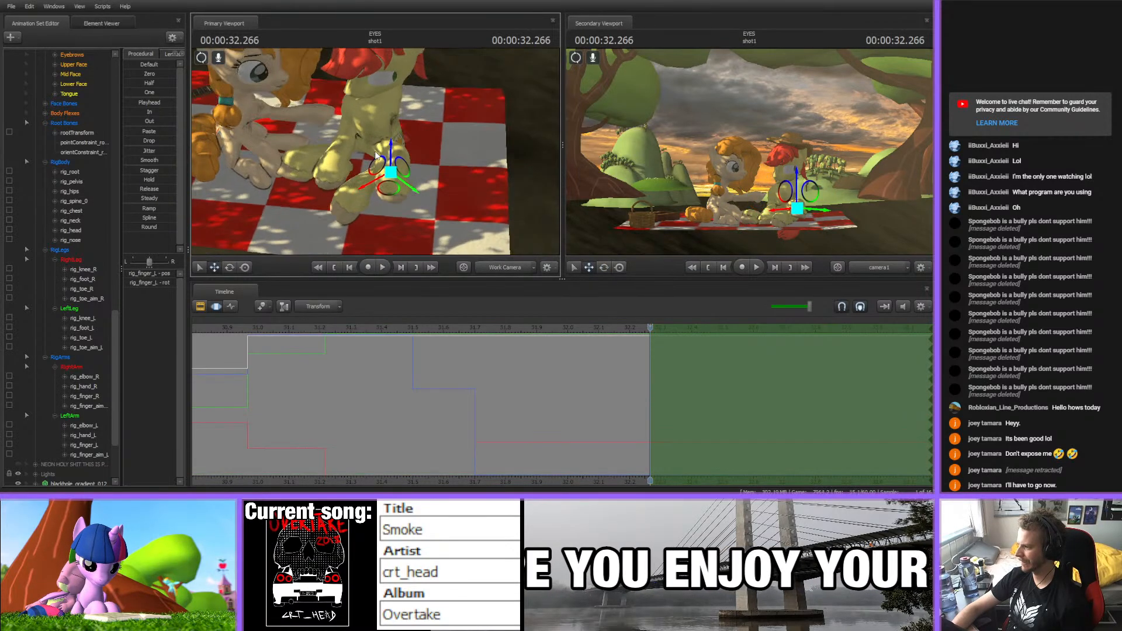
pyautogui.moveTo(391, 192); pyautogui.dragTo(375, 155)
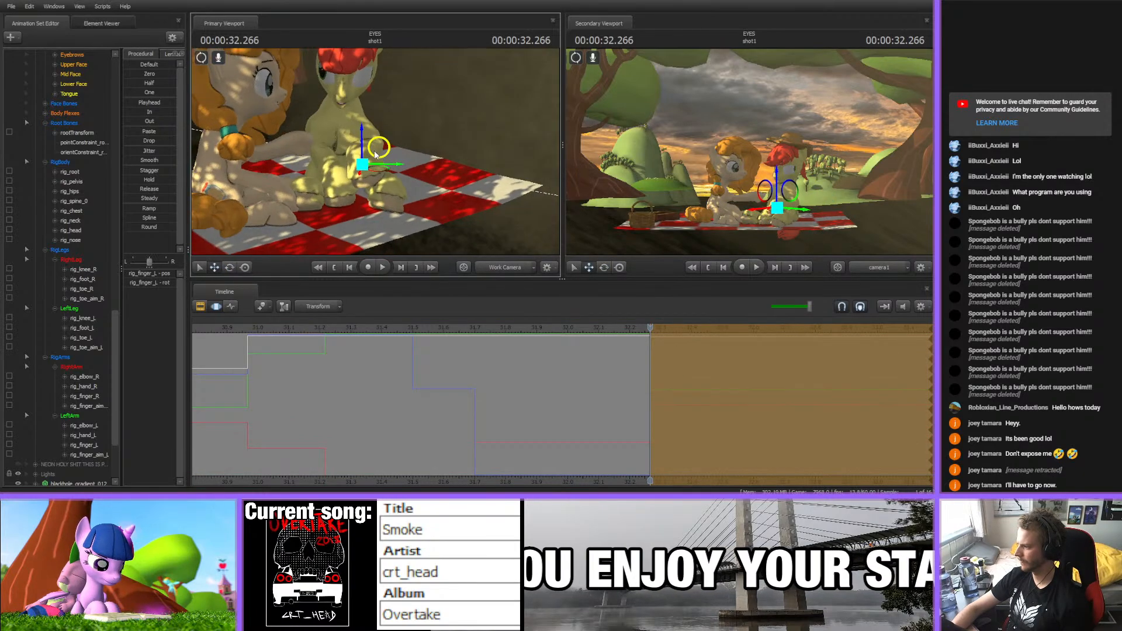
pyautogui.press('e')
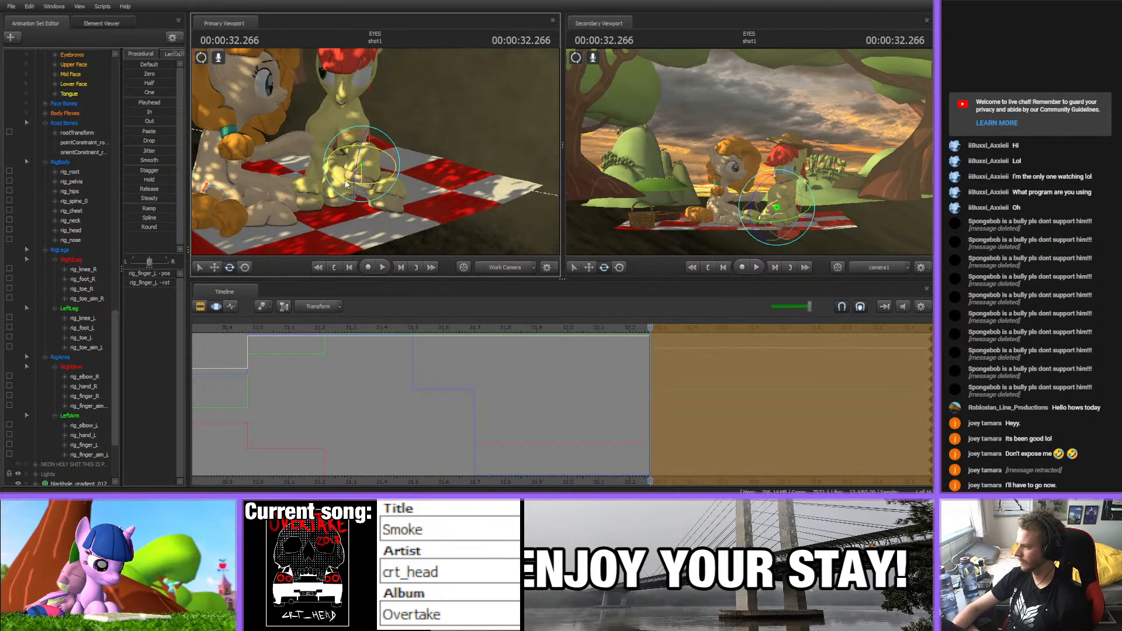
pyautogui.keyDown('alt'); pyautogui.moveTo(353, 185); pyautogui.dragTo(373, 146); pyautogui.keyUp('alt')
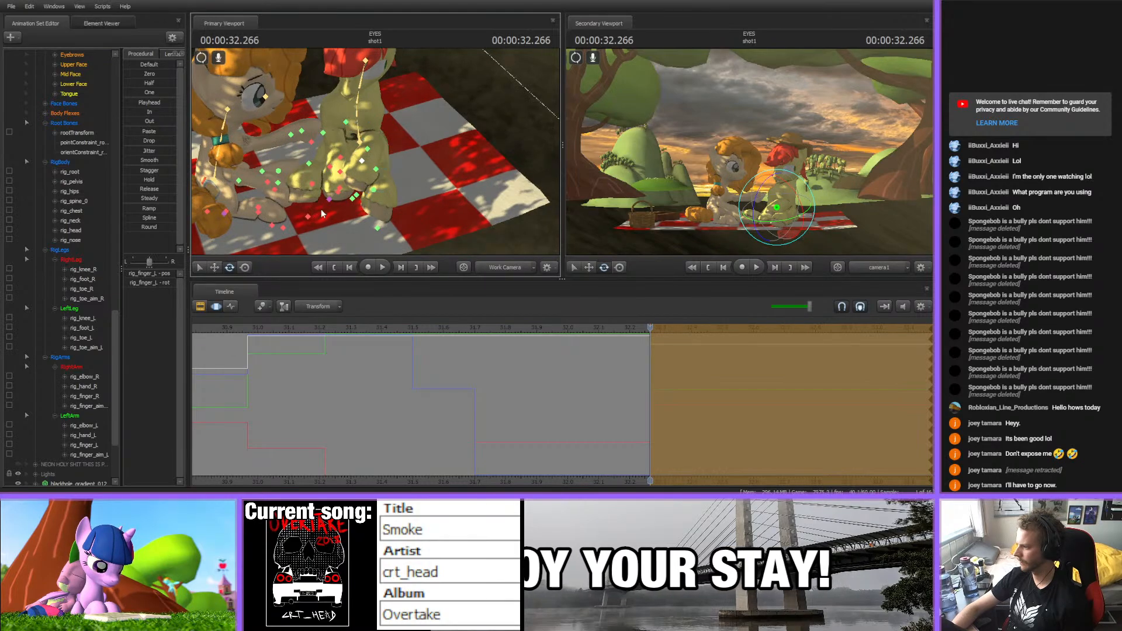
# - Adjust Bright Mac's left arm with rig_elbow_L and refine the rig_finger_L position from 32.266 seconds onward
pyautogui.click(362, 161)
pyautogui.scroll(-3, 73, 325)
pyautogui.scroll(10, 75, 349)
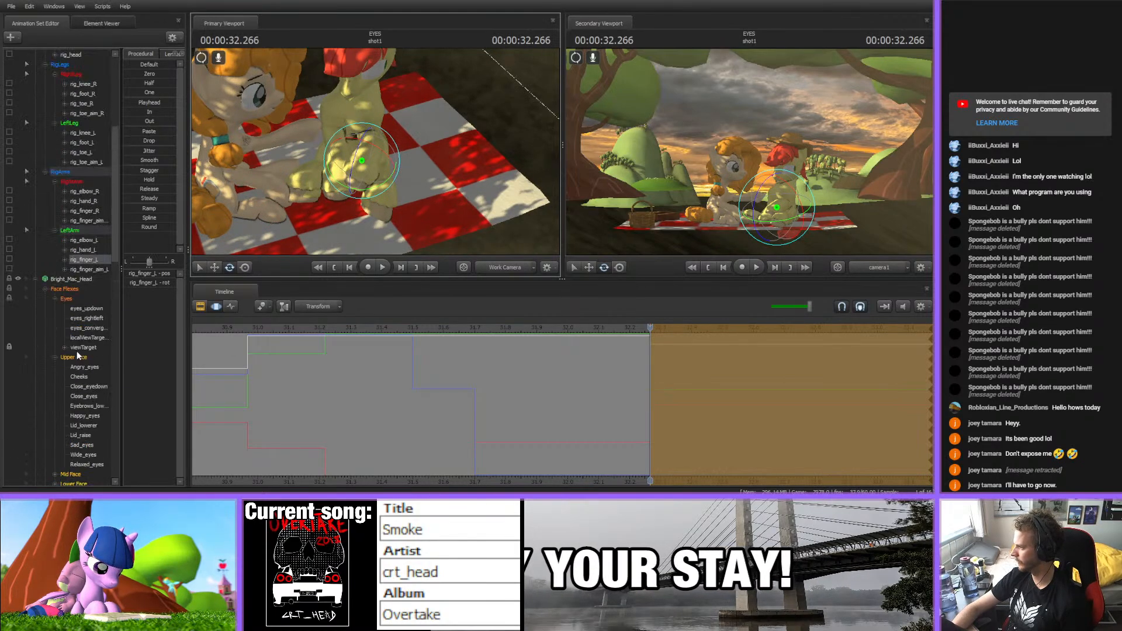
pyautogui.click(88, 270)
pyautogui.press('w')
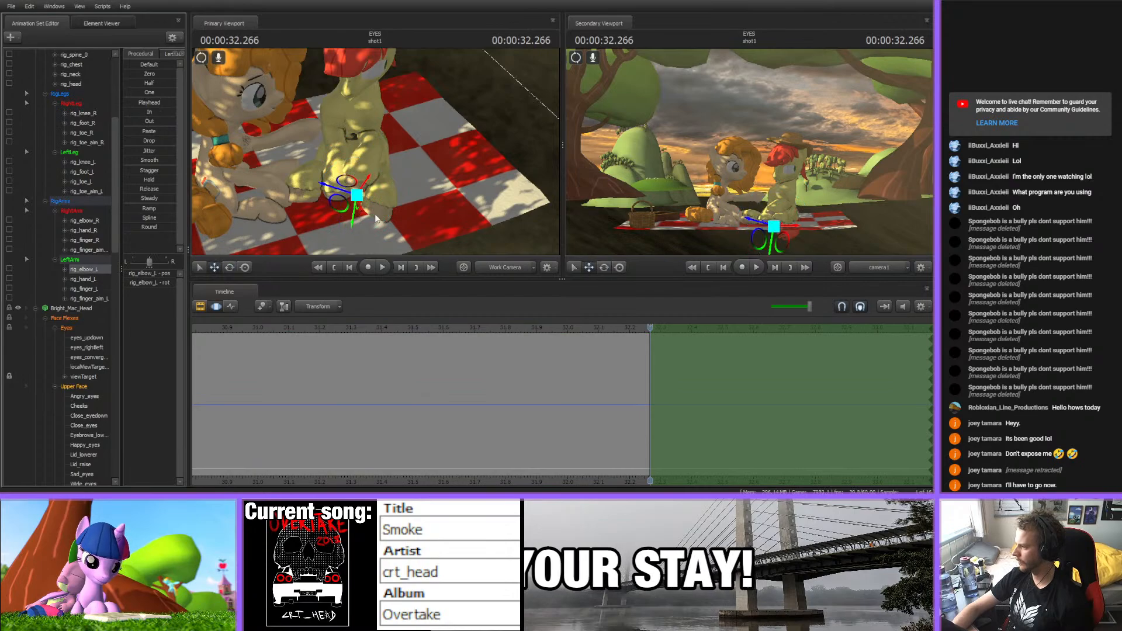
pyautogui.keyDown('alt'); pyautogui.moveTo(410, 217); pyautogui.dragTo(374, 155); pyautogui.keyUp('alt')
pyautogui.keyDown('ctrl'); pyautogui.click(395, 160); pyautogui.keyUp('ctrl')
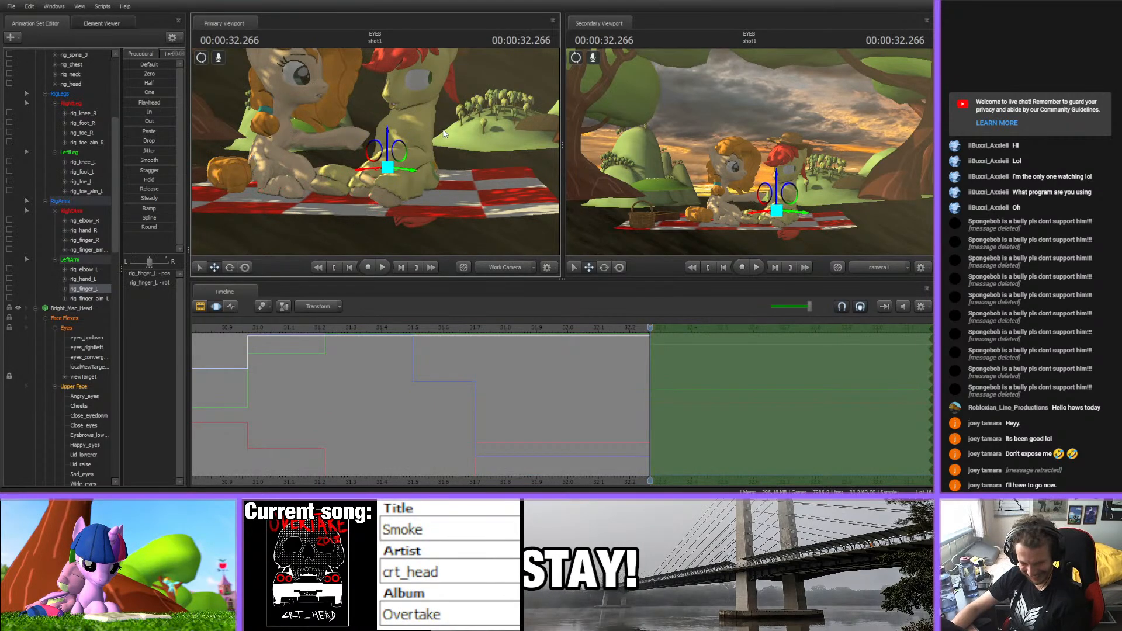
pyautogui.keyDown('alt'); pyautogui.moveTo(444, 133); pyautogui.dragTo(429, 171); pyautogui.keyUp('alt')
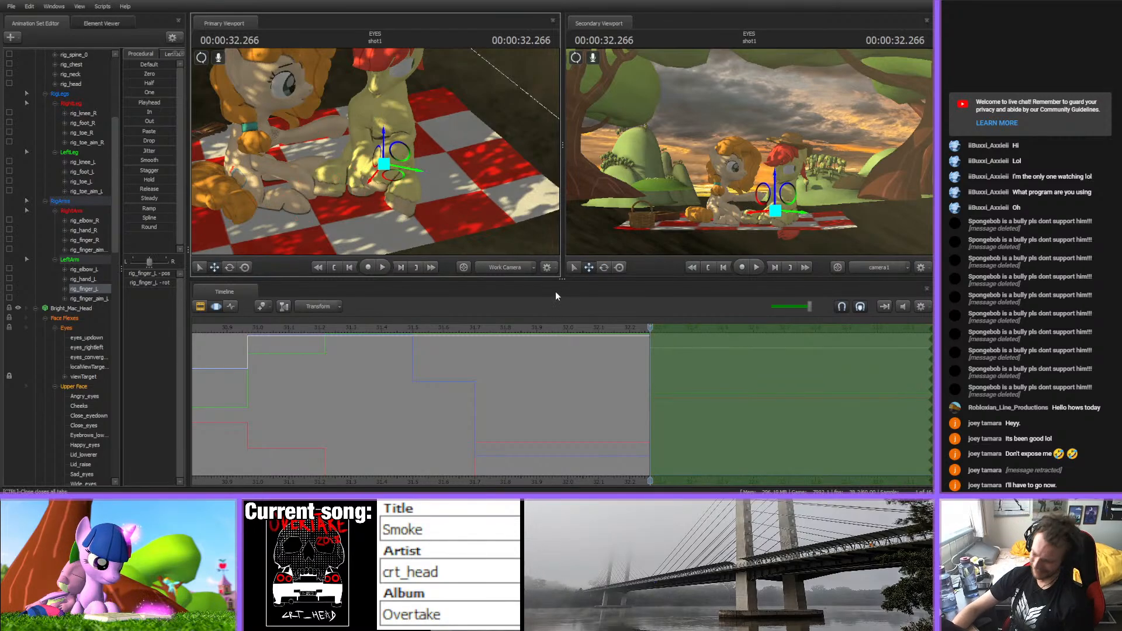
# - Play back the animation from about 31.5 seconds to review Bright Mac's new poses
pyautogui.scroll(-2, 526, 449)
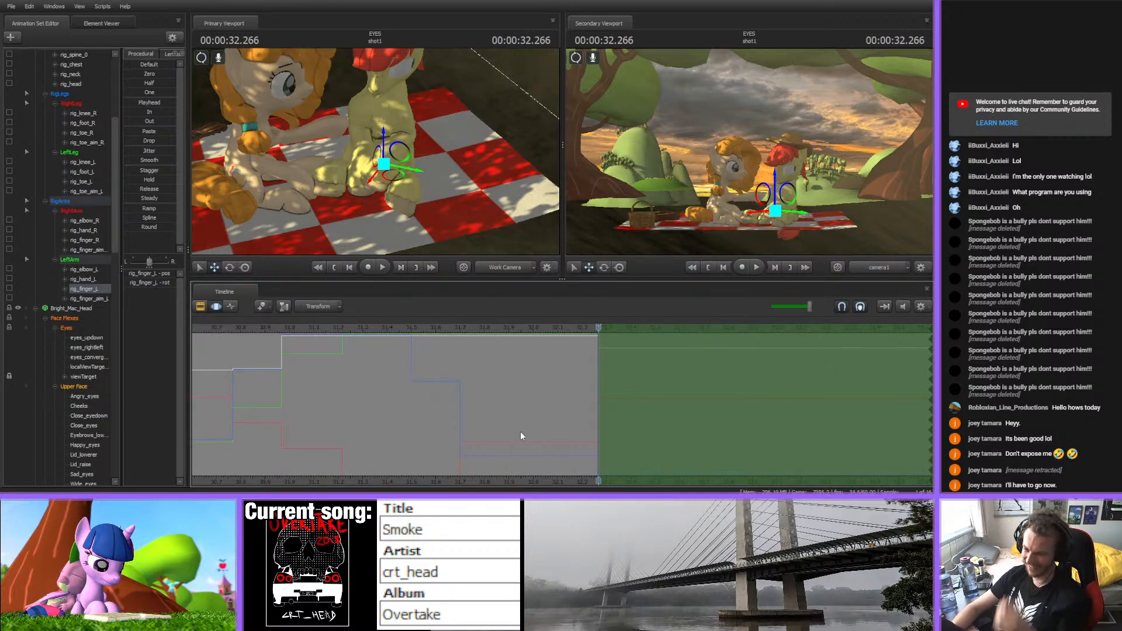
pyautogui.click(402, 327)
pyautogui.press('space')
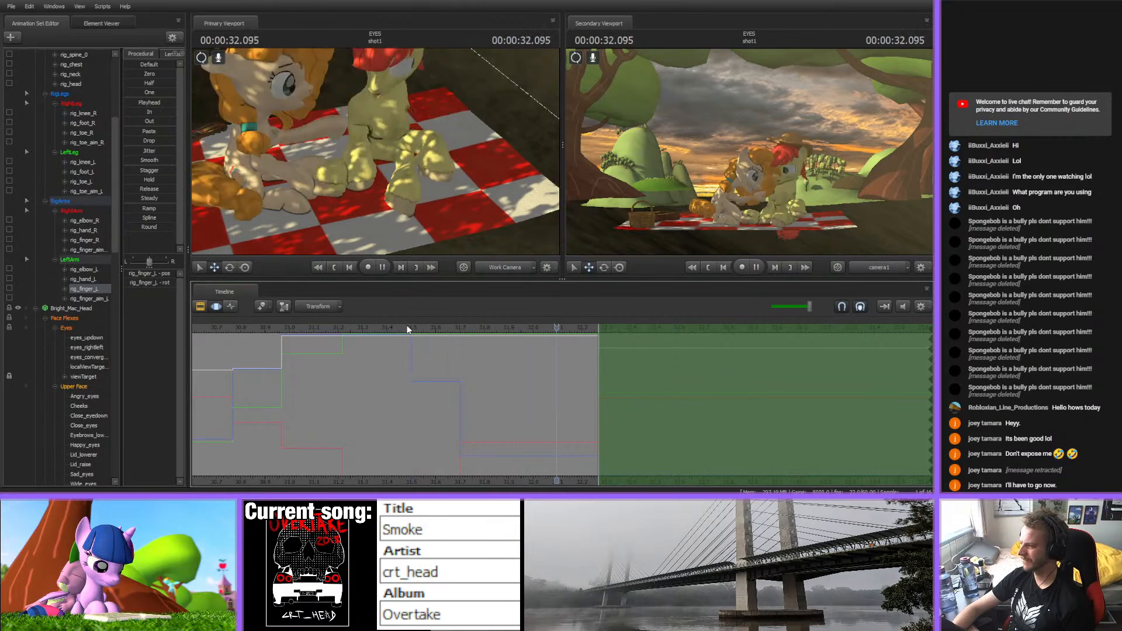
# - Rotate Bright Mac's torso controls and rig_neck from 32.266 seconds onward
pyautogui.press('space')
pyautogui.click(610, 332)
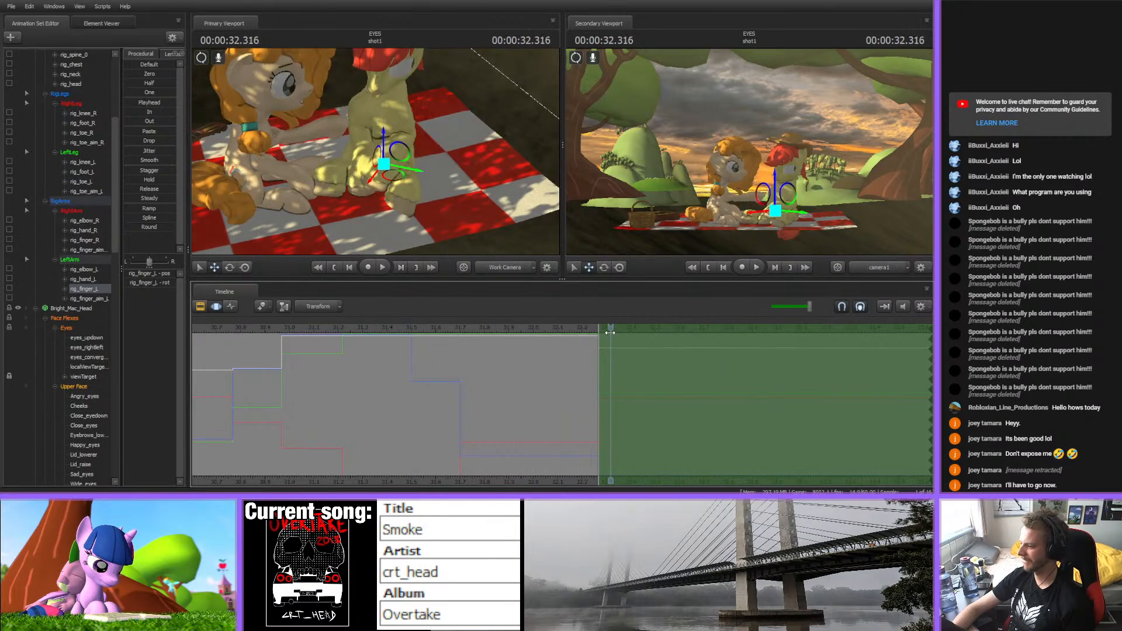
pyautogui.moveTo(432, 187); pyautogui.dragTo(377, 149)
pyautogui.keyDown('ctrl'); pyautogui.click(410, 168); pyautogui.keyUp('ctrl')
pyautogui.press('e')
pyautogui.keyDown('ctrl'); pyautogui.click(393, 142); pyautogui.keyUp('ctrl')
pyautogui.keyDown('ctrl'); pyautogui.click(400, 119); pyautogui.keyUp('ctrl')
pyautogui.keyDown('ctrl'); pyautogui.click(396, 112); pyautogui.keyUp('ctrl')
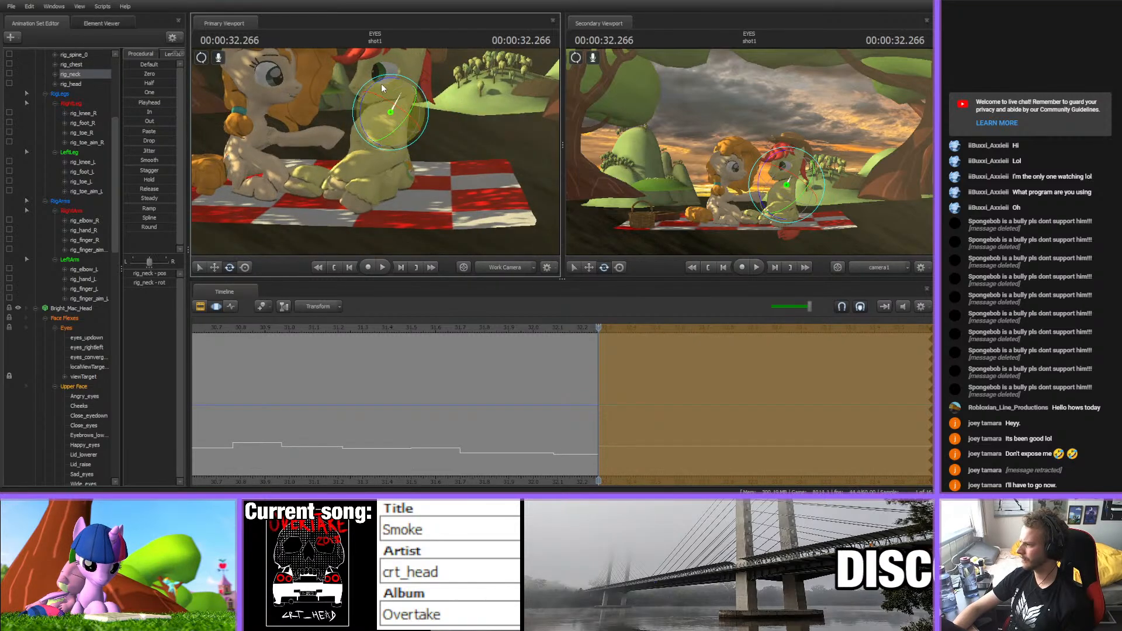
# - Rotate Bright Mac's rig_head to face the orange-maned pony from 32.266 seconds onward
pyautogui.press('ctrl')
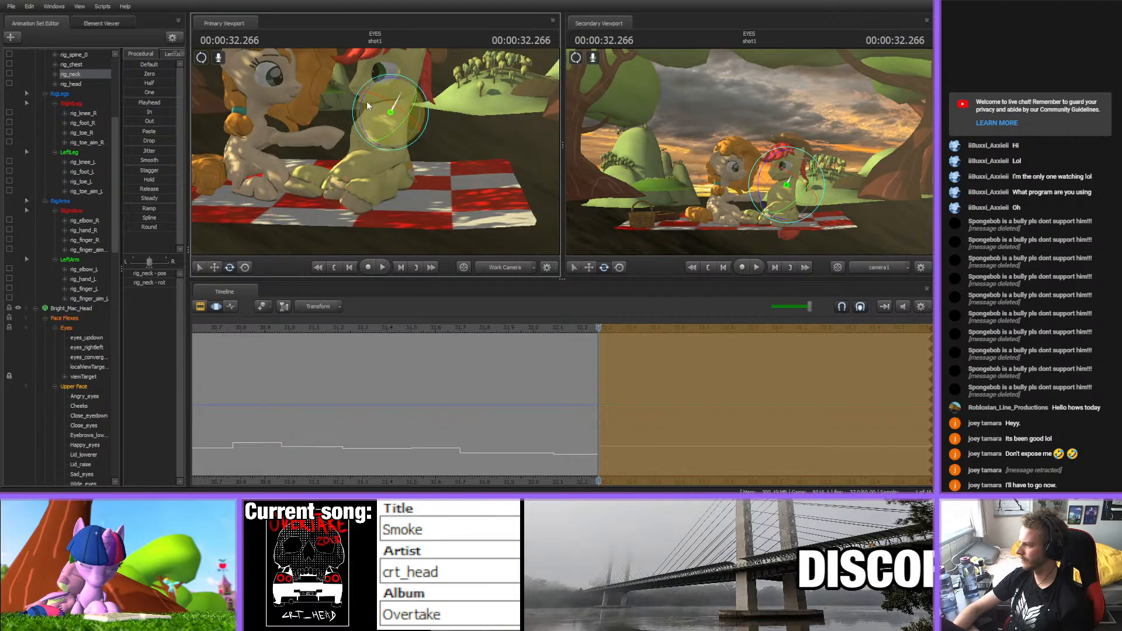
pyautogui.click(397, 88)
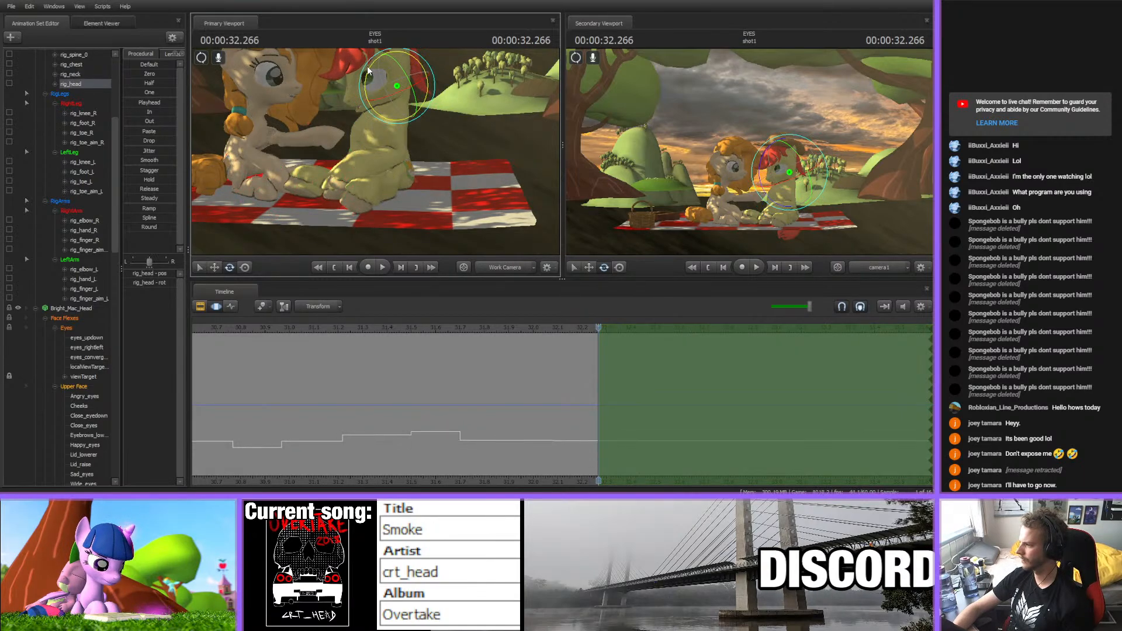
pyautogui.moveTo(375, 98); pyautogui.dragTo(501, 133)
# - Play back the animation from 30.633 seconds to check Bright Mac's new head and body pose
pyautogui.moveTo(558, 329); pyautogui.dragTo(212, 354)
pyautogui.moveTo(211, 355); pyautogui.dragTo(255, 354, button='middle')
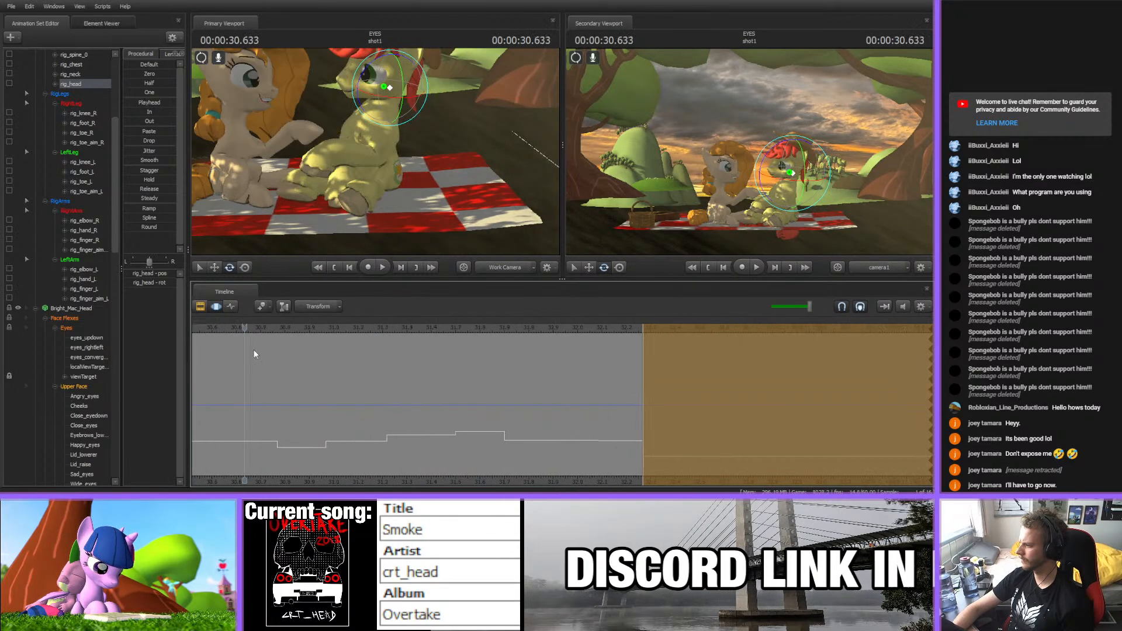
pyautogui.press('space')
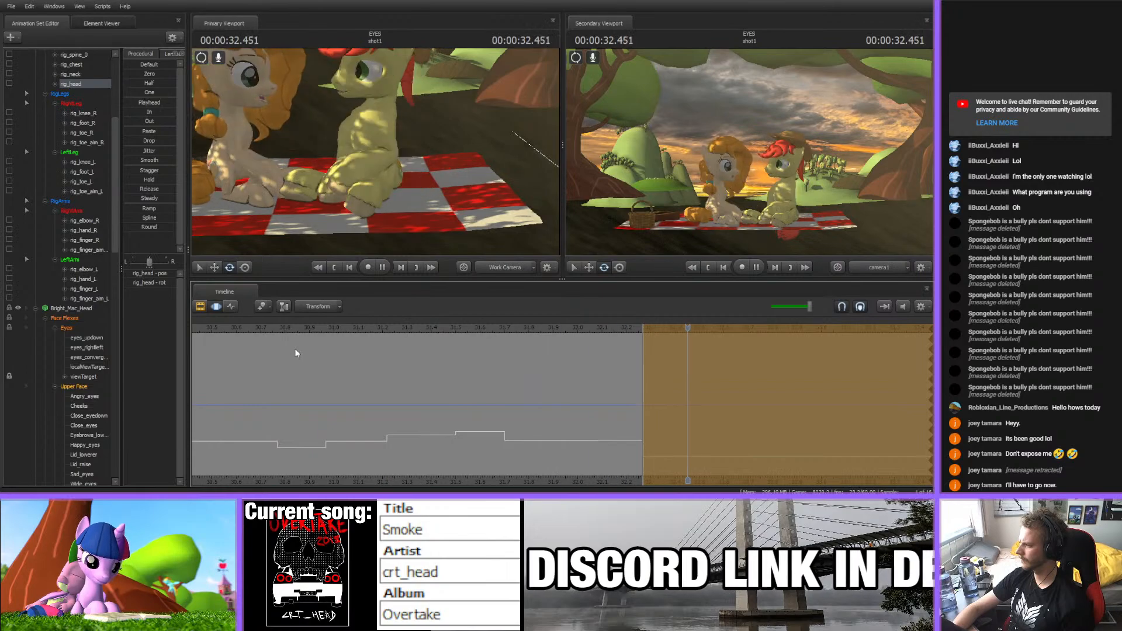
pyautogui.scroll(-2, 490, 401)
pyautogui.press('space')
pyautogui.scroll(-8, 485, 468)
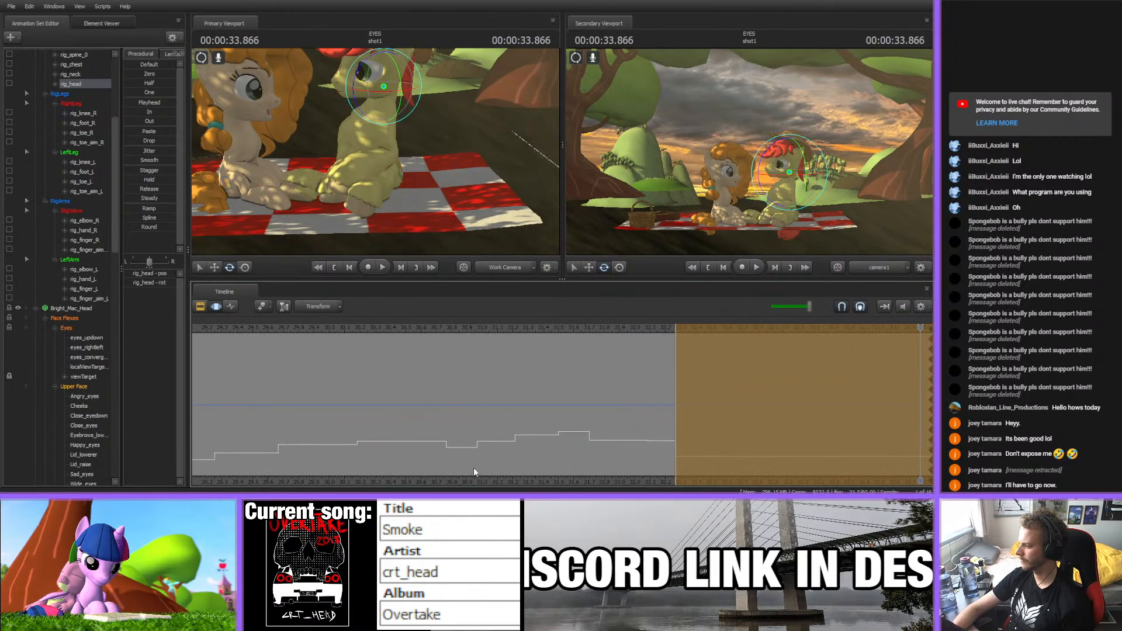
# - Play back the whole animation from the start of the shot through the latest pose
pyautogui.scroll(3, 472, 434)
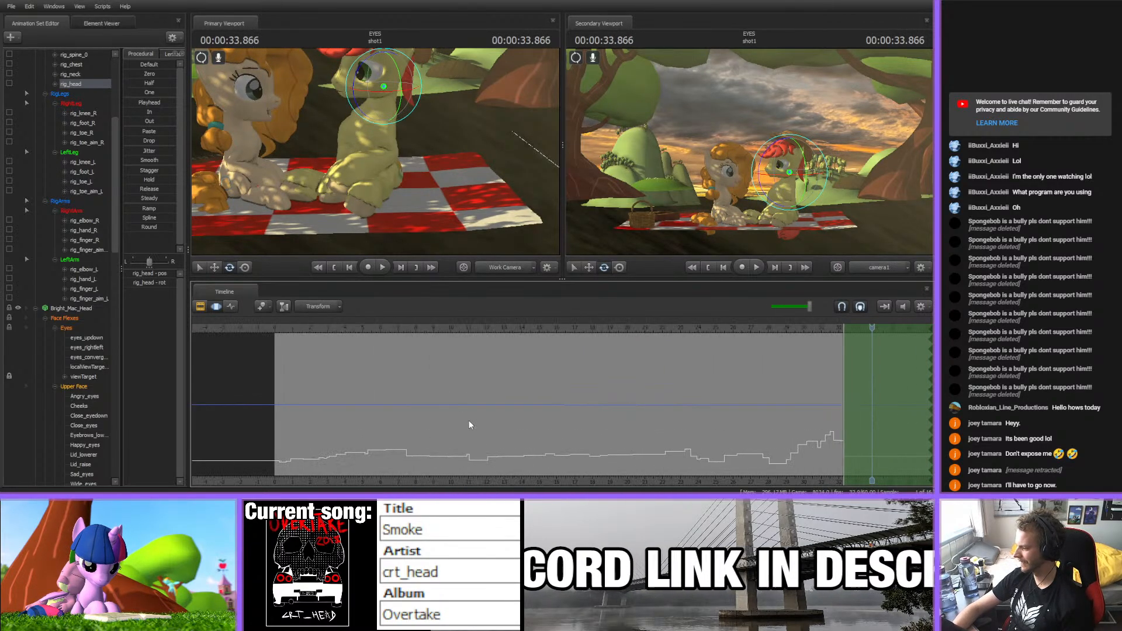
pyautogui.click(275, 331)
pyautogui.press('space')
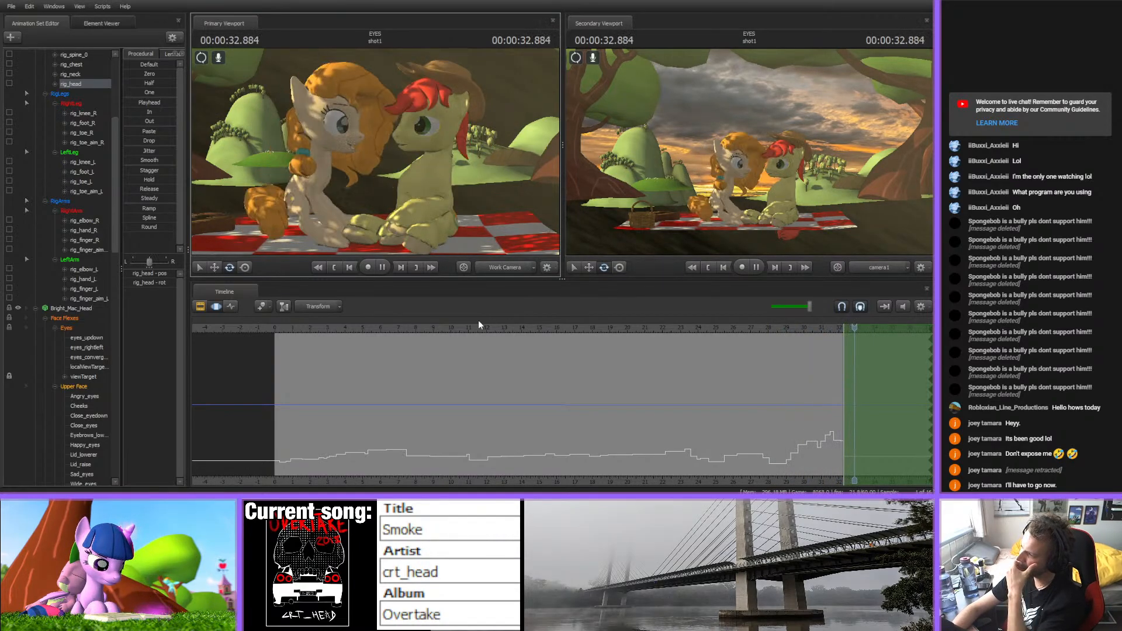
pyautogui.press('space')
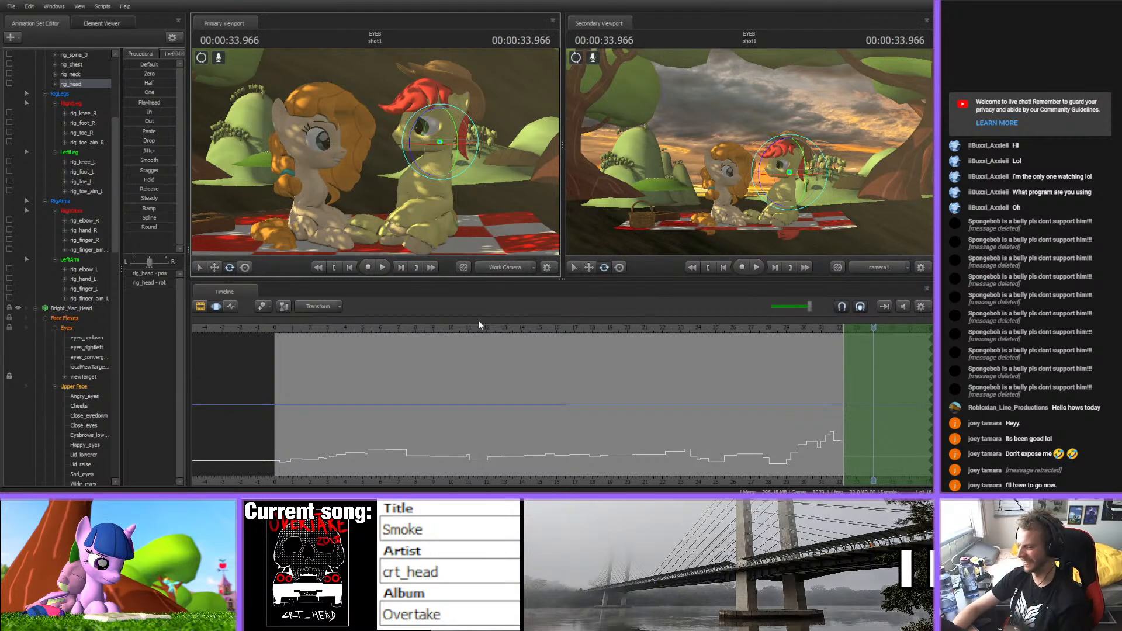
# - Replay the animation from early in the shot through the last pose to check its overall flow
pyautogui.scroll(3, 574, 421)
pyautogui.scroll(-3, 499, 451)
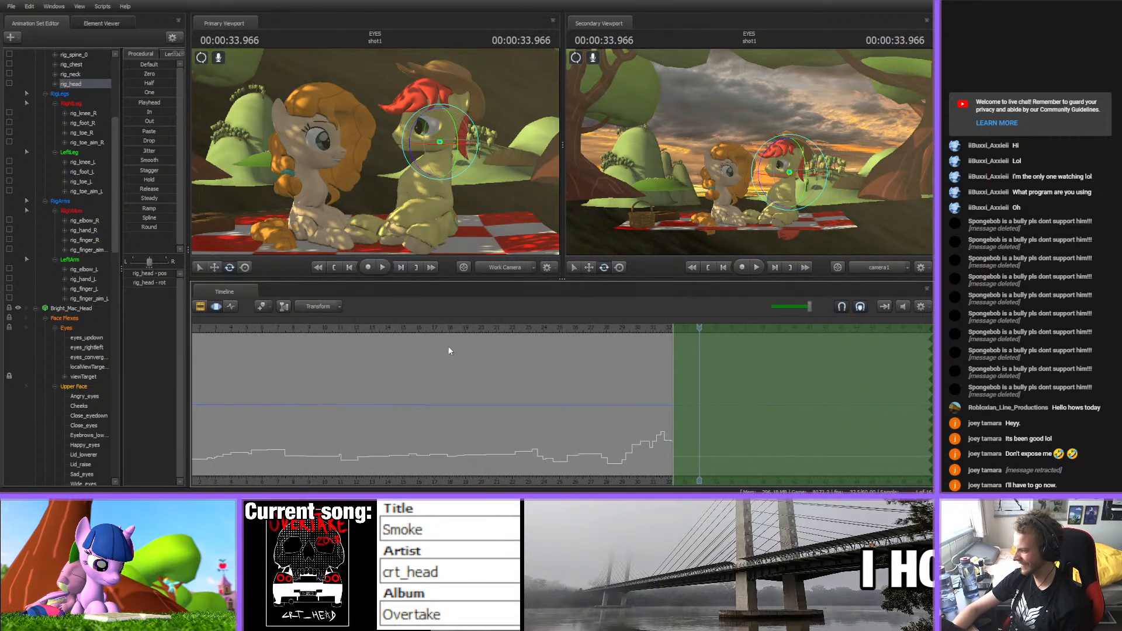
pyautogui.click(429, 326)
pyautogui.press('space')
pyautogui.moveTo(437, 330); pyautogui.dragTo(275, 329)
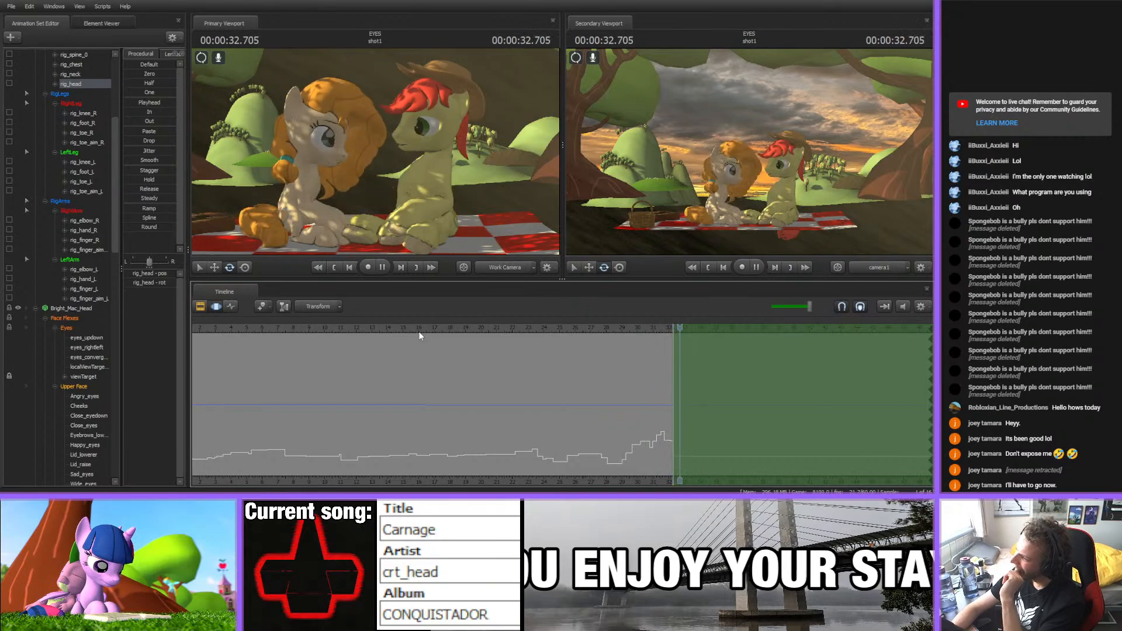
pyautogui.press('space')
# - Replay the last few seconds before 32.266 seconds several times to examine how Bright Mac settles into his pose
pyautogui.scroll(3, 470, 369)
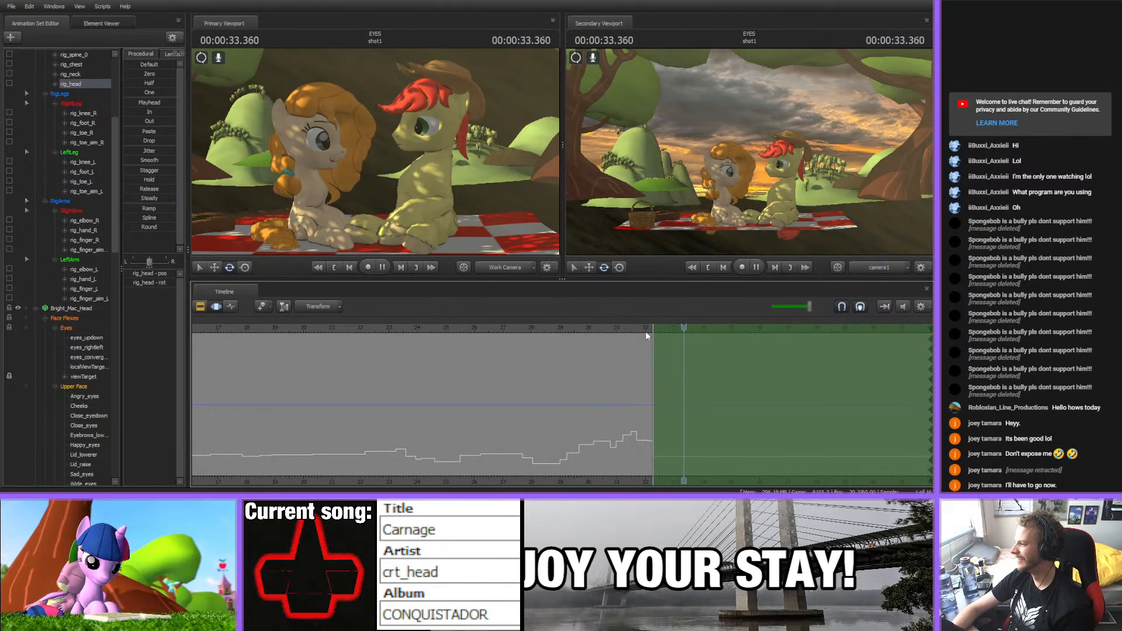
pyautogui.click(607, 329)
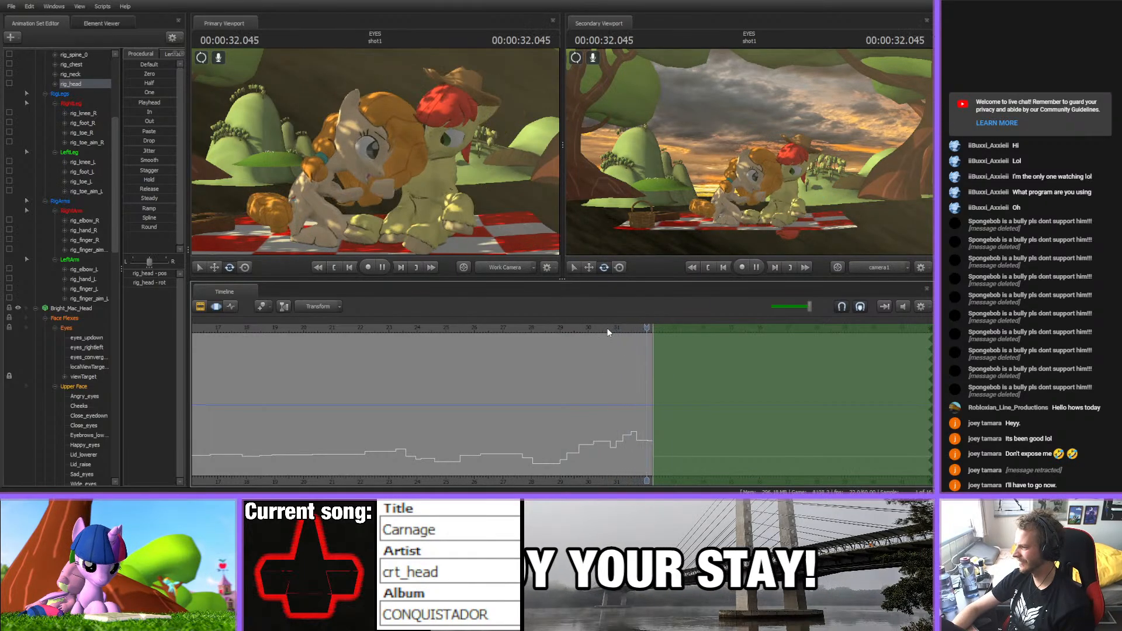
pyautogui.press('space')
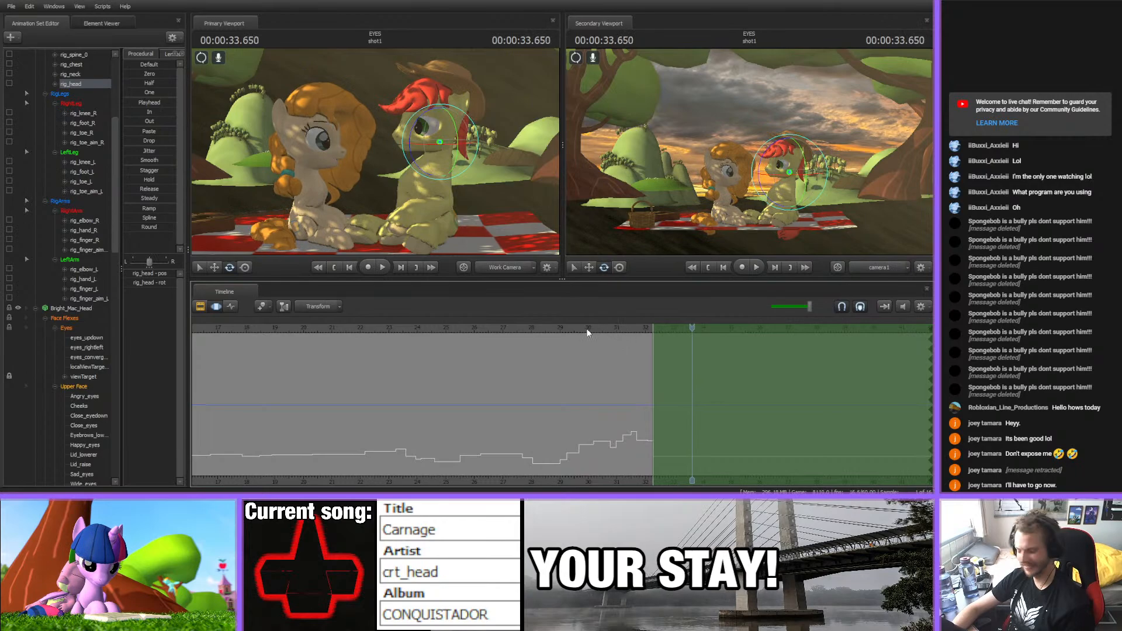
pyautogui.click(566, 328)
pyautogui.press('space')
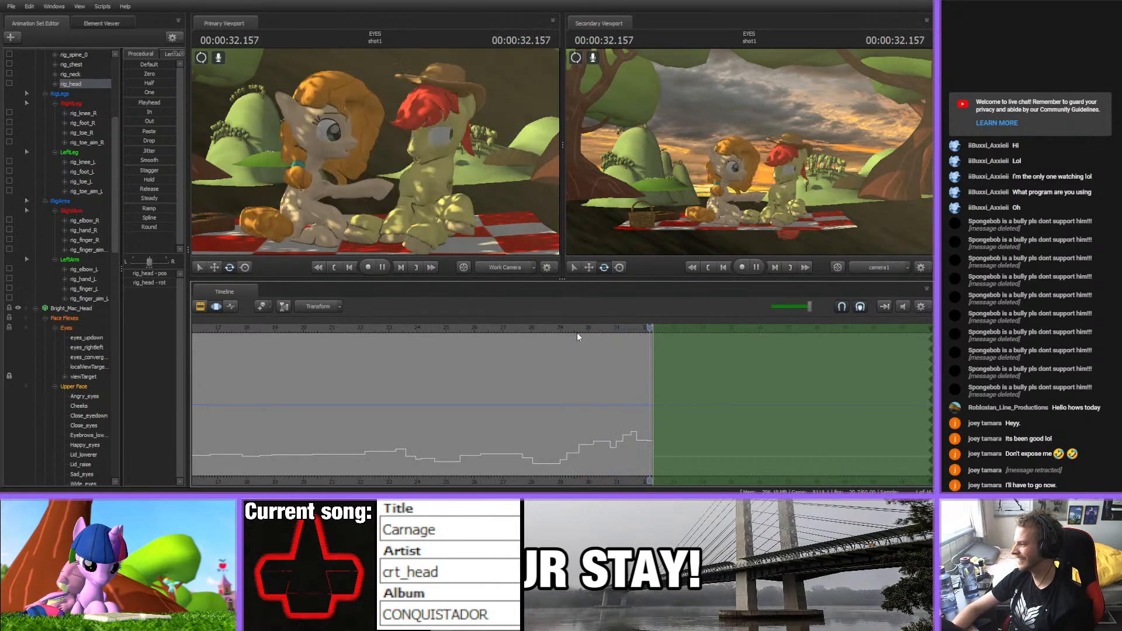
pyautogui.press('space')
pyautogui.click(642, 329)
pyautogui.press('space')
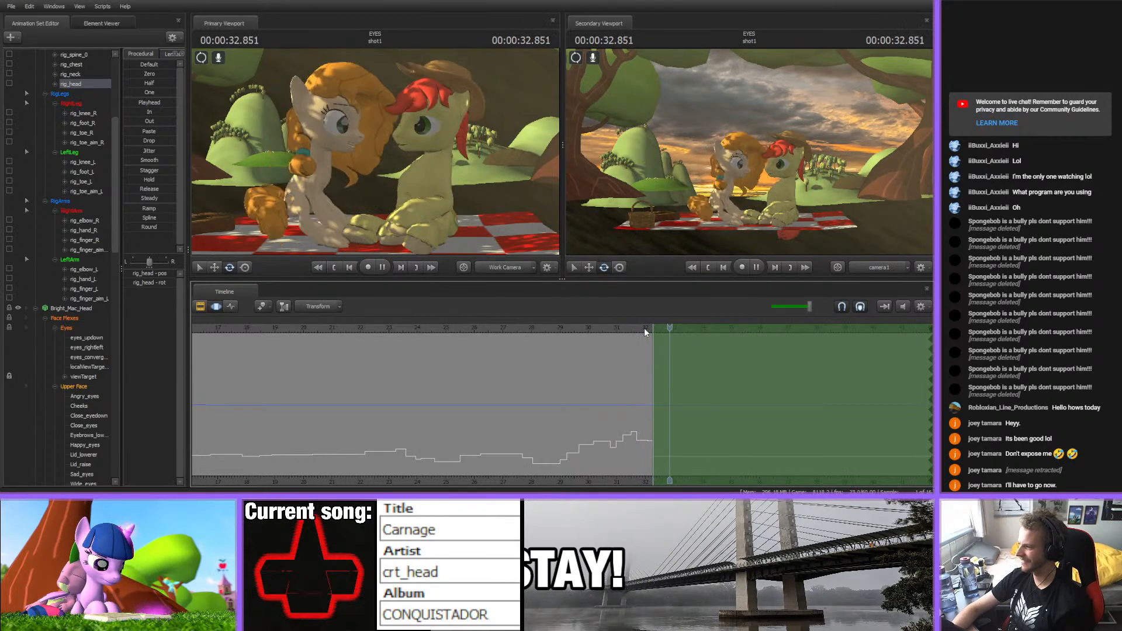
pyautogui.scroll(3, 651, 330)
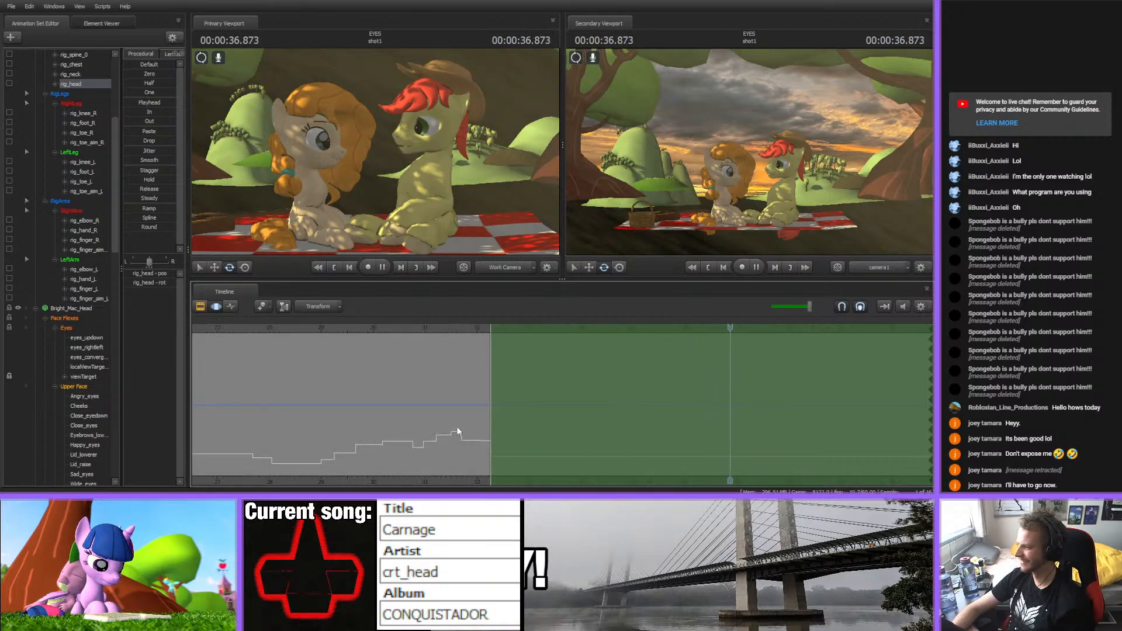
pyautogui.press('space')
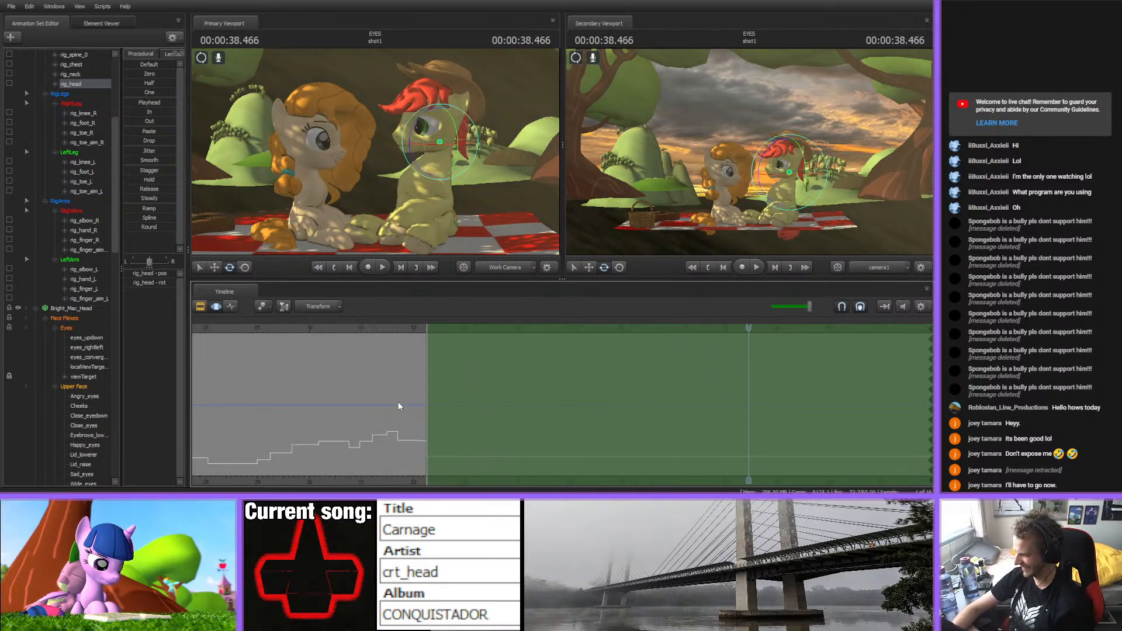
# - Play on past the last pose to the end of the shot to review the remaining part
pyautogui.press('space')
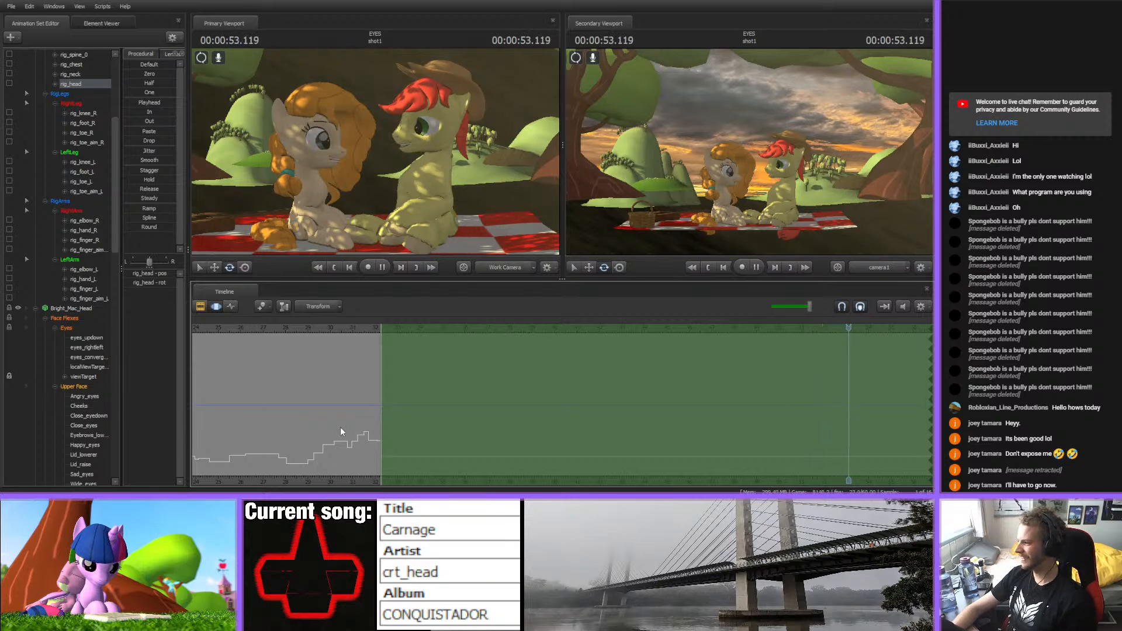
pyautogui.moveTo(339, 471); pyautogui.dragTo(246, 438, button='middle')
pyautogui.scroll(-2, 307, 396)
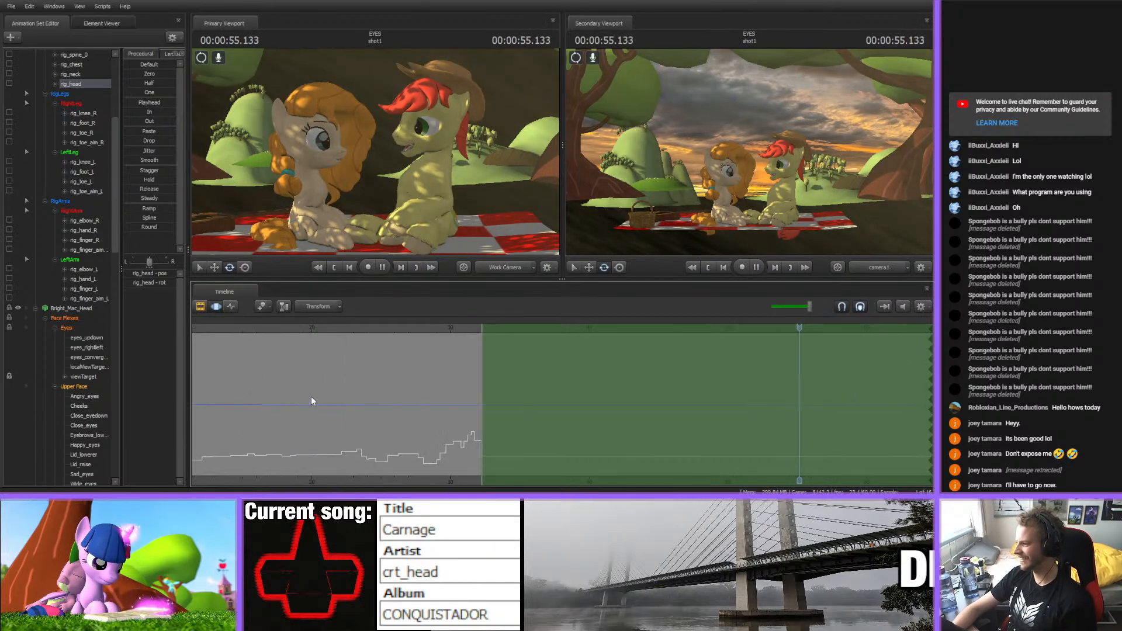
pyautogui.moveTo(367, 486); pyautogui.dragTo(244, 433, button='middle')
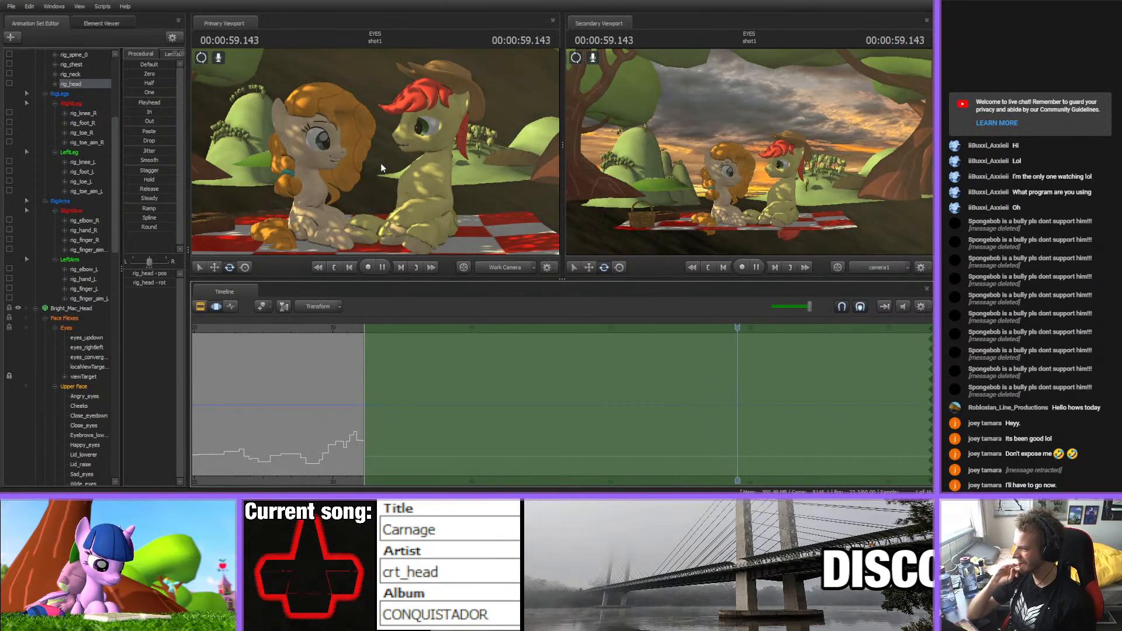
pyautogui.moveTo(323, 482); pyautogui.dragTo(259, 445, button='middle')
pyautogui.scroll(-2, 279, 416)
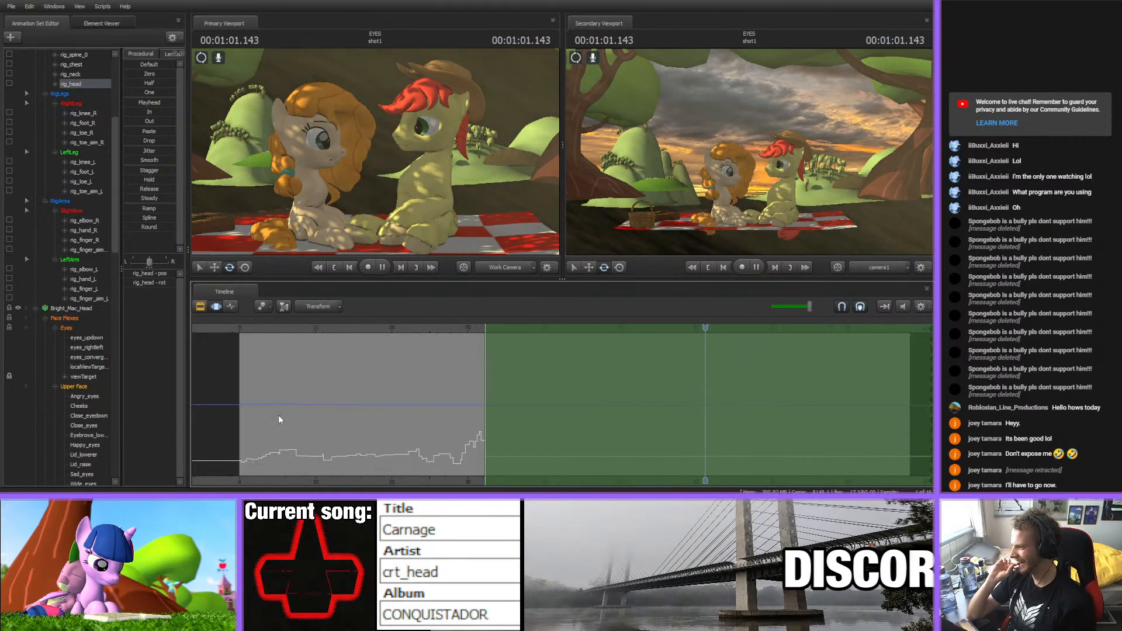
pyautogui.moveTo(391, 479); pyautogui.dragTo(346, 397, button='middle')
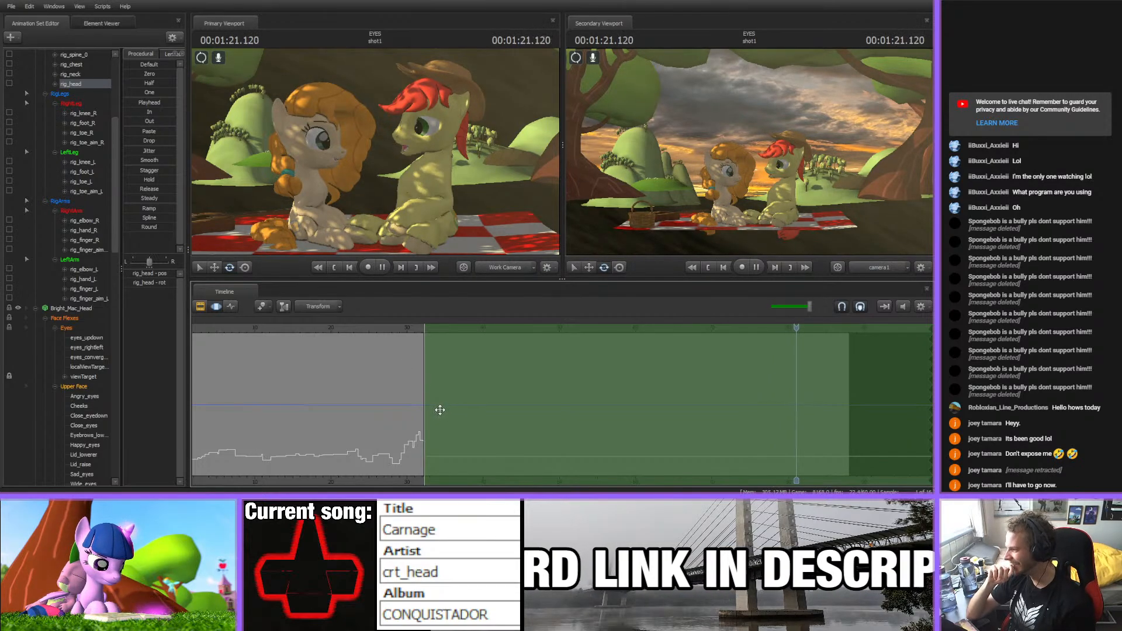
pyautogui.moveTo(401, 466); pyautogui.dragTo(265, 462, button='middle')
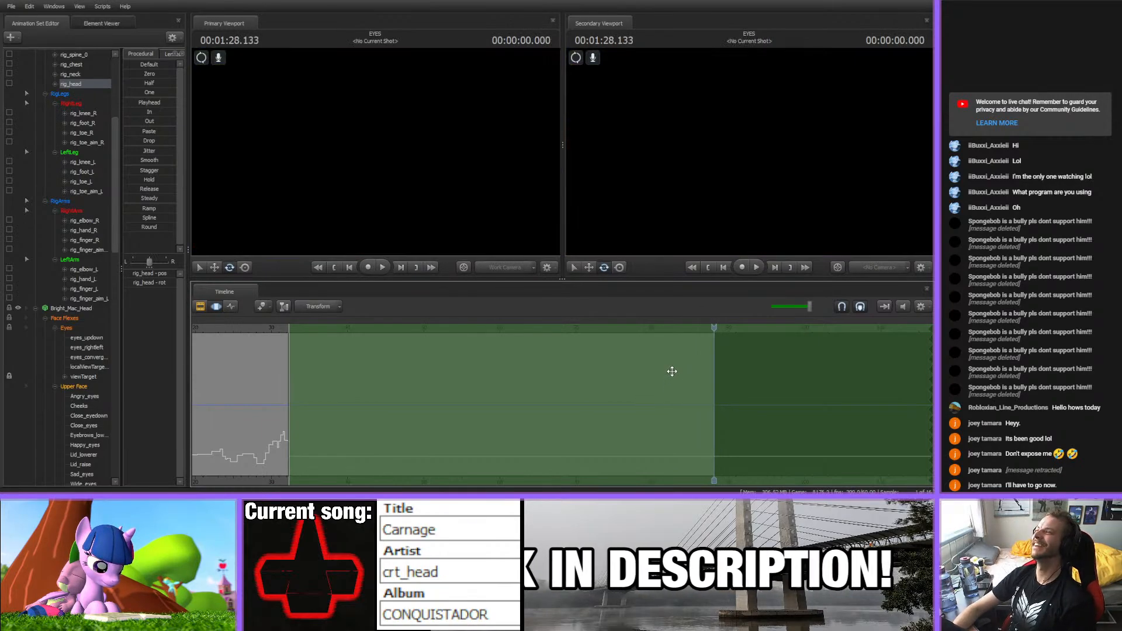
# - Return to 0 seconds and play the animation through the final pose once more
pyautogui.moveTo(589, 333); pyautogui.dragTo(283, 375)
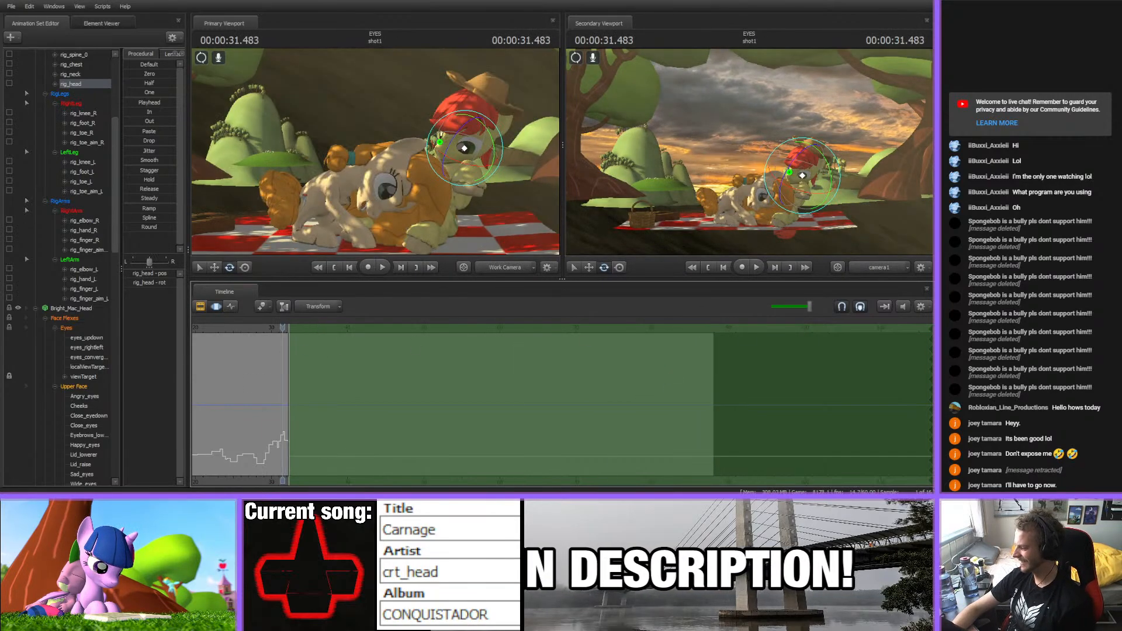
pyautogui.moveTo(281, 380); pyautogui.dragTo(513, 417, button='middle')
pyautogui.scroll(-5, 514, 416)
pyautogui.scroll(3, 514, 416)
pyautogui.click(352, 328)
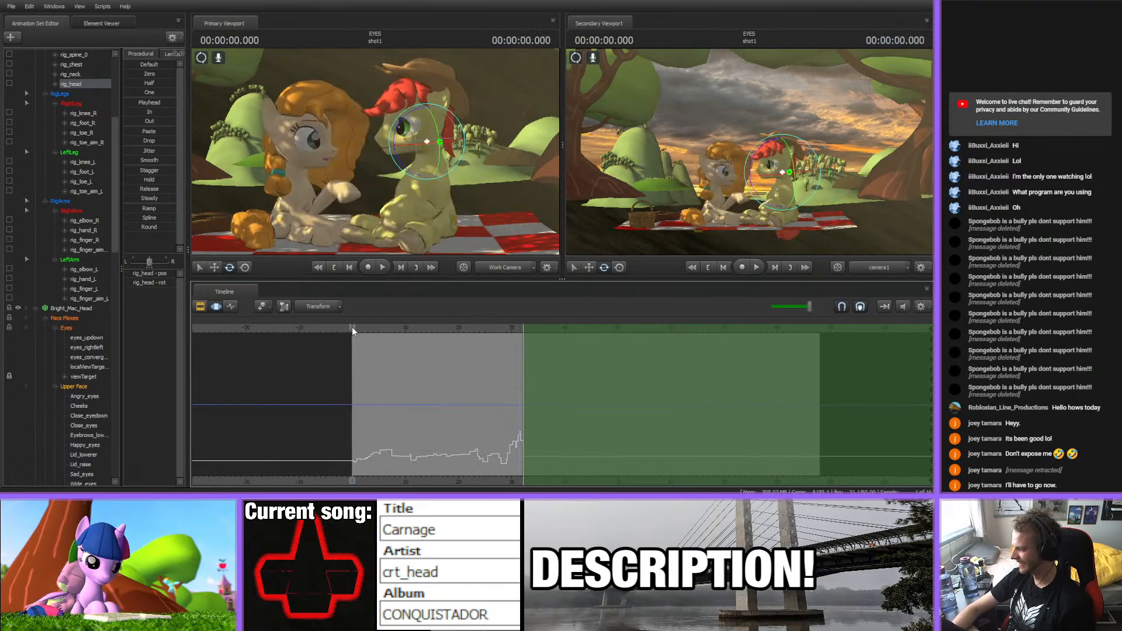
pyautogui.press('space')
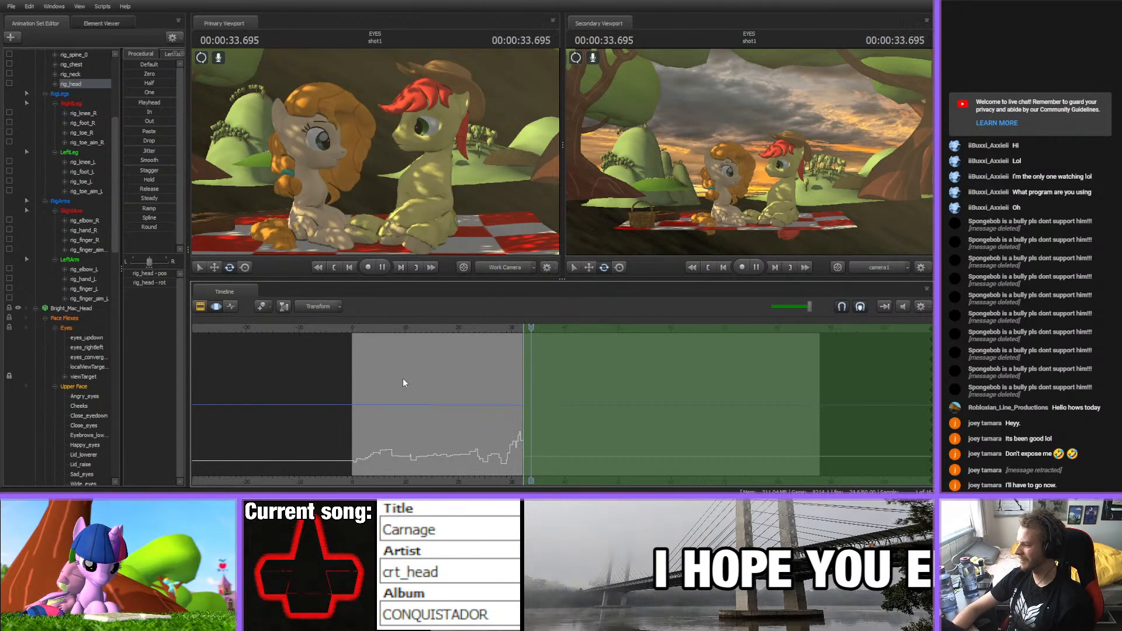
pyautogui.press('space')
# - Start the next pose's time selection at 32.983 seconds and slightly rotate Bright Mac's rig_pelvis
pyautogui.scroll(6, 420, 382)
pyautogui.click(490, 330)
pyautogui.moveTo(490, 331)
pyautogui.mouseDown()
pyautogui.moveTo(520, 333)
pyautogui.moveTo(509, 328)
pyautogui.mouseUp()
pyautogui.scroll(3, 517, 395)
pyautogui.scroll(3, 518, 396)
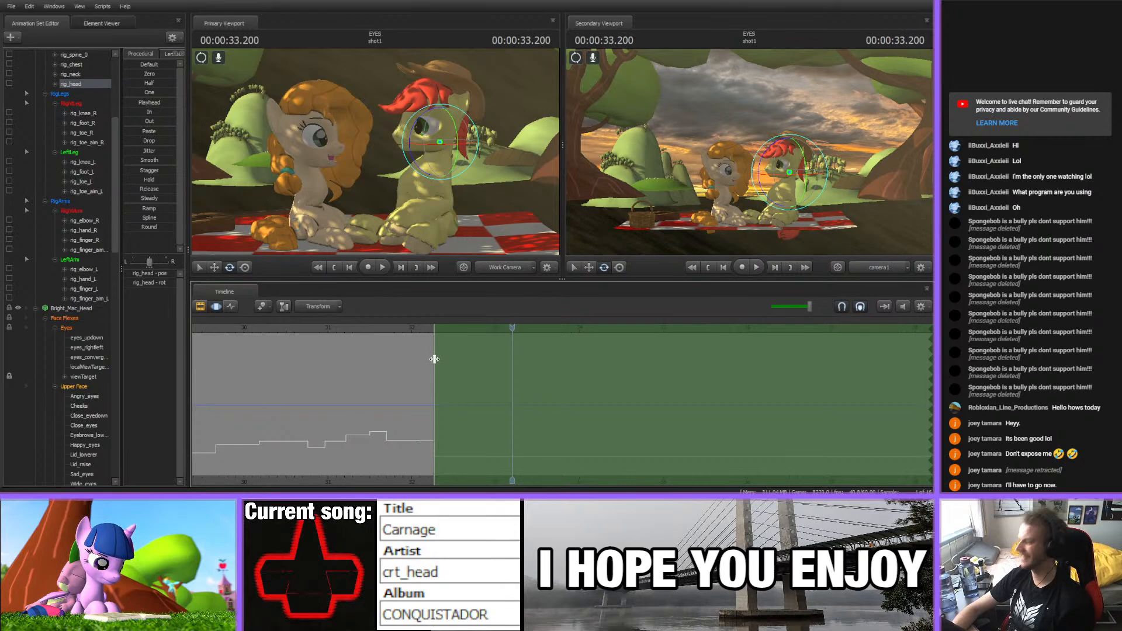
pyautogui.moveTo(443, 358)
pyautogui.mouseDown()
pyautogui.moveTo(508, 358)
pyautogui.moveTo(449, 358)
pyautogui.moveTo(495, 356)
pyautogui.moveTo(494, 329)
pyautogui.mouseUp()
pyautogui.keyDown('ctrl'); pyautogui.click(435, 224); pyautogui.keyUp('ctrl')
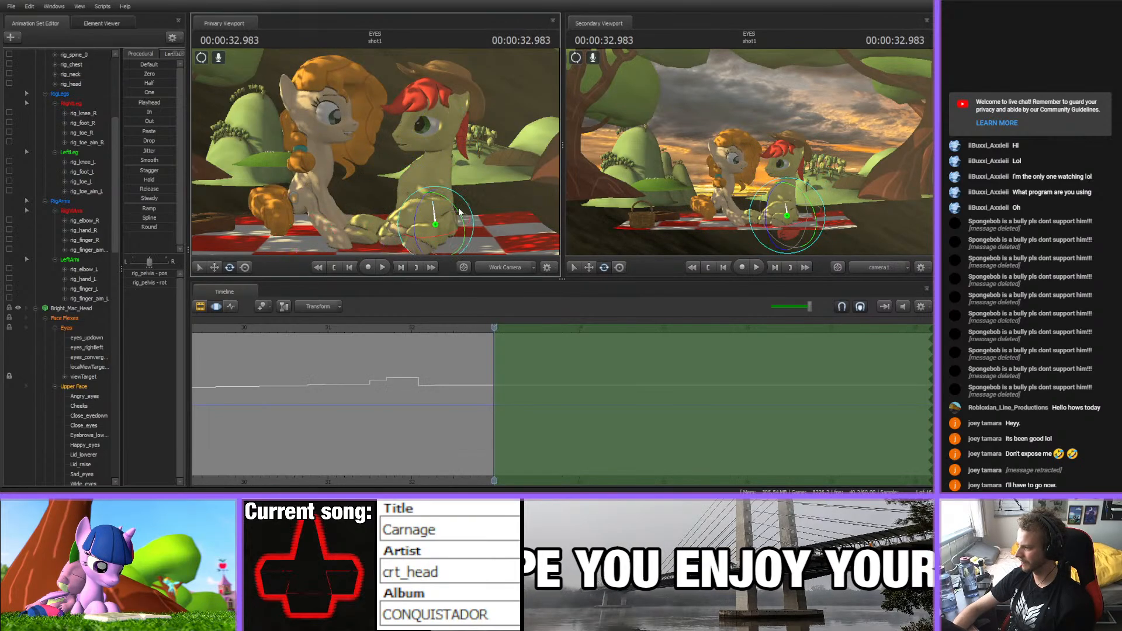
pyautogui.keyDown('alt'); pyautogui.moveTo(435, 222); pyautogui.dragTo(480, 240); pyautogui.keyUp('alt')
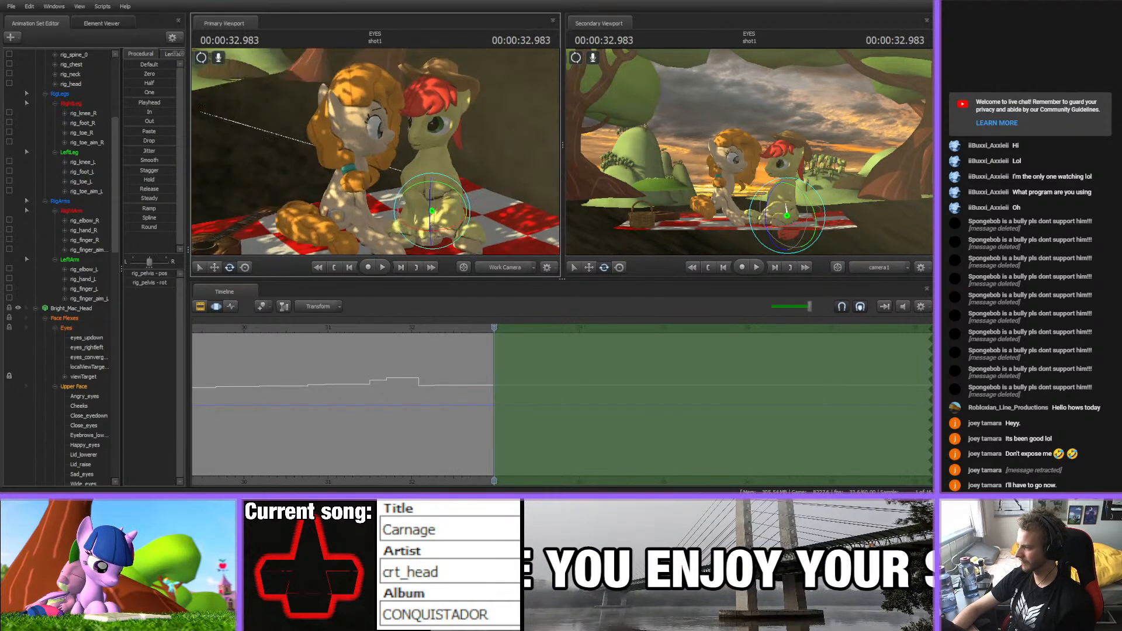
pyautogui.moveTo(432, 195); pyautogui.dragTo(434, 201)
# - Rotate Bright Mac's rig_spine_0 and the upper-body controls above it from 32.983 seconds onward
pyautogui.keyDown('ctrl'); pyautogui.click(433, 184); pyautogui.keyUp('ctrl')
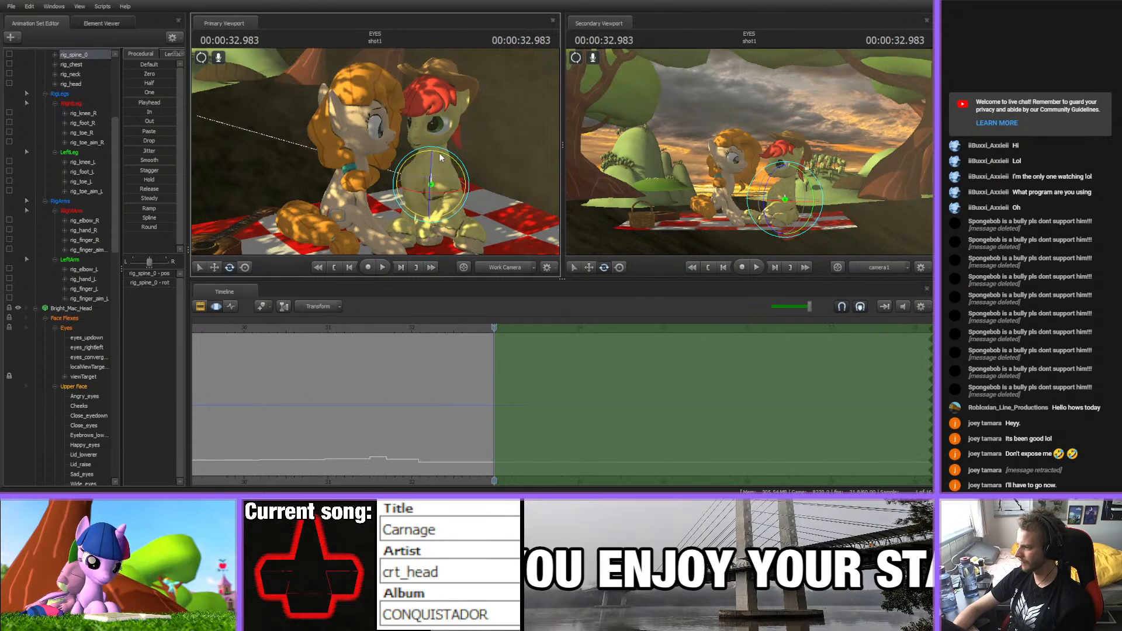
pyautogui.moveTo(440, 153); pyautogui.dragTo(374, 151)
pyautogui.keyDown('ctrl'); pyautogui.click(431, 172); pyautogui.keyUp('ctrl')
pyautogui.keyDown('ctrl'); pyautogui.click(434, 156); pyautogui.keyUp('ctrl')
pyautogui.keyDown('ctrl'); pyautogui.click(433, 136); pyautogui.keyUp('ctrl')
# - Adjust Bright Mac's left front hoof control, rig_finger_L, from 32.983 seconds onward
pyautogui.keyDown('ctrl'); pyautogui.click(409, 218); pyautogui.keyUp('ctrl')
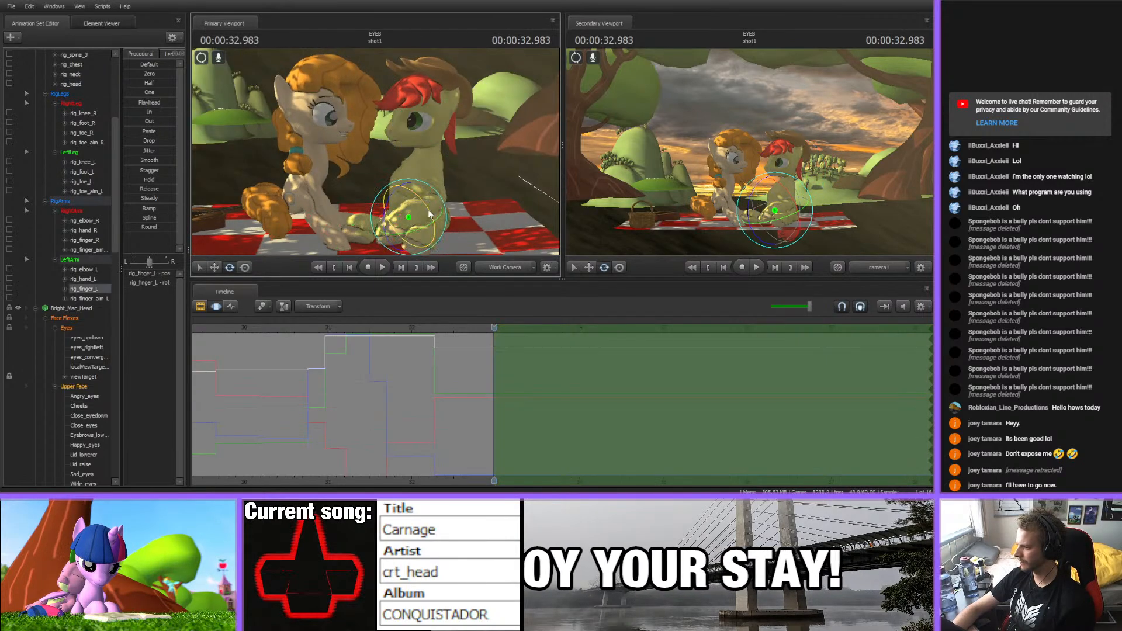
pyautogui.press('w')
pyautogui.keyDown('alt'); pyautogui.moveTo(409, 219); pyautogui.dragTo(377, 145); pyautogui.keyUp('alt')
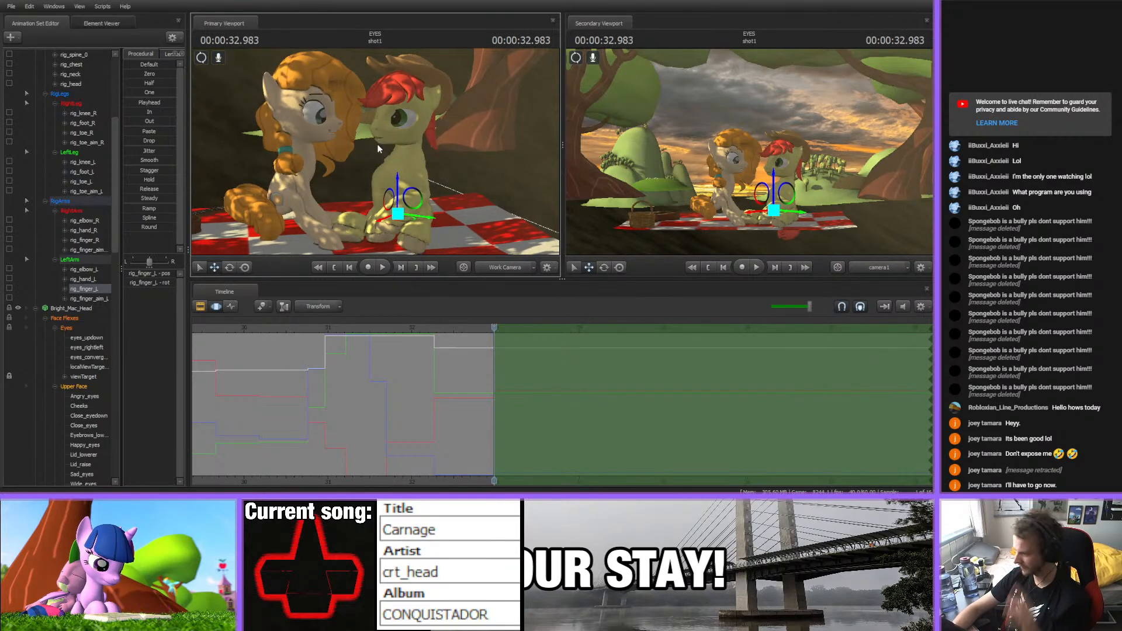
# - Start the next pose's time selection at 33.533 seconds and select Bright Mac's rig_pelvis for rotation
pyautogui.moveTo(464, 476); pyautogui.dragTo(377, 434, button='middle')
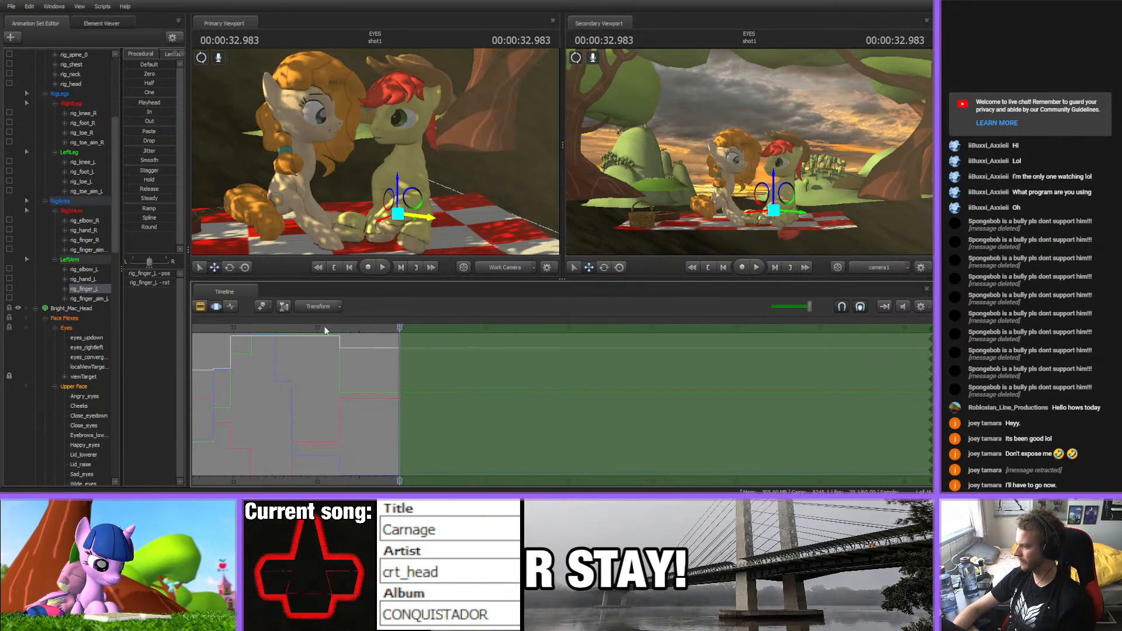
pyautogui.moveTo(400, 328); pyautogui.dragTo(448, 348)
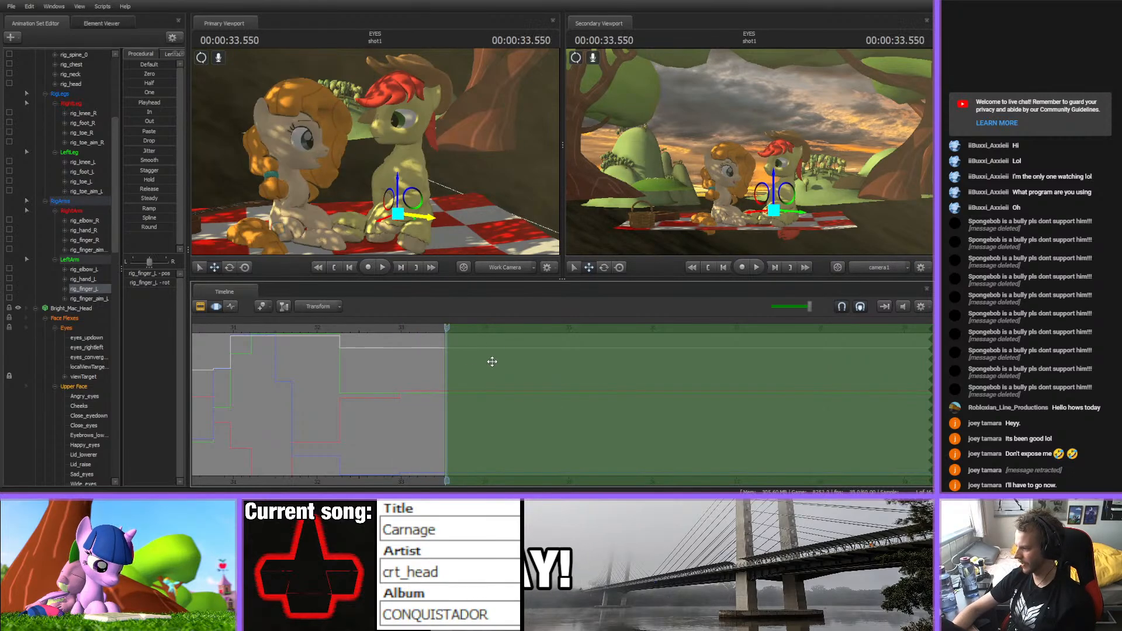
pyautogui.scroll(5, 489, 366)
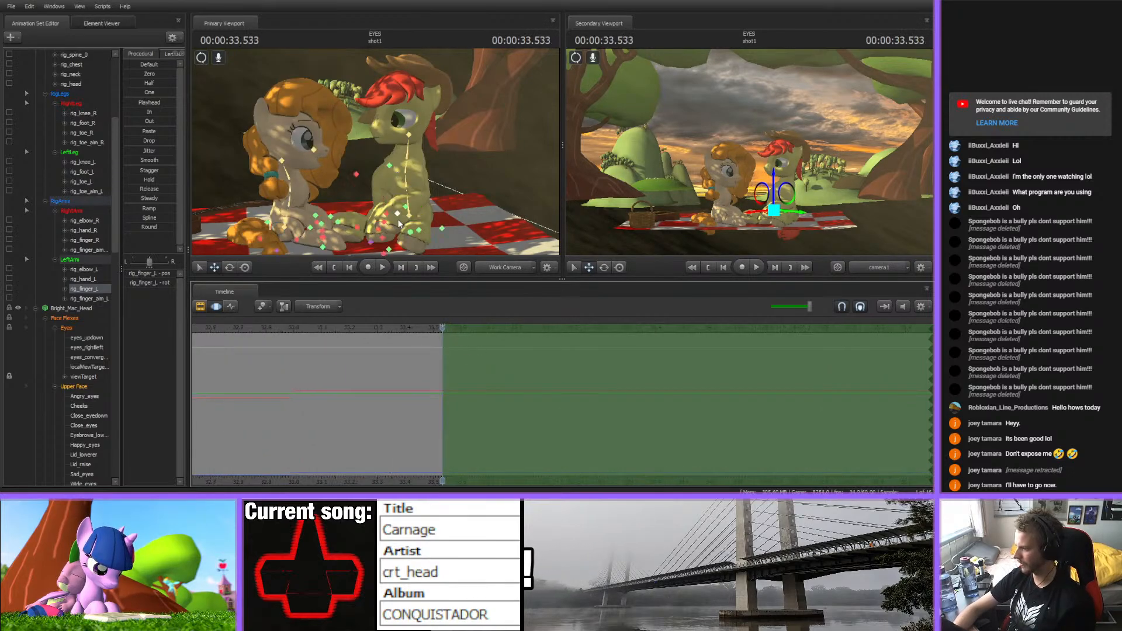
pyautogui.keyDown('ctrl'); pyautogui.click(378, 150); pyautogui.keyUp('ctrl')
pyautogui.keyDown('ctrl'); pyautogui.click(409, 200); pyautogui.keyUp('ctrl')
pyautogui.moveTo(409, 200)
pyautogui.keyDown('alt'); pyautogui.mouseDown()
pyautogui.moveTo(374, 197)
pyautogui.moveTo(413, 208)
pyautogui.mouseUp(); pyautogui.keyUp('alt')
pyautogui.press('e')
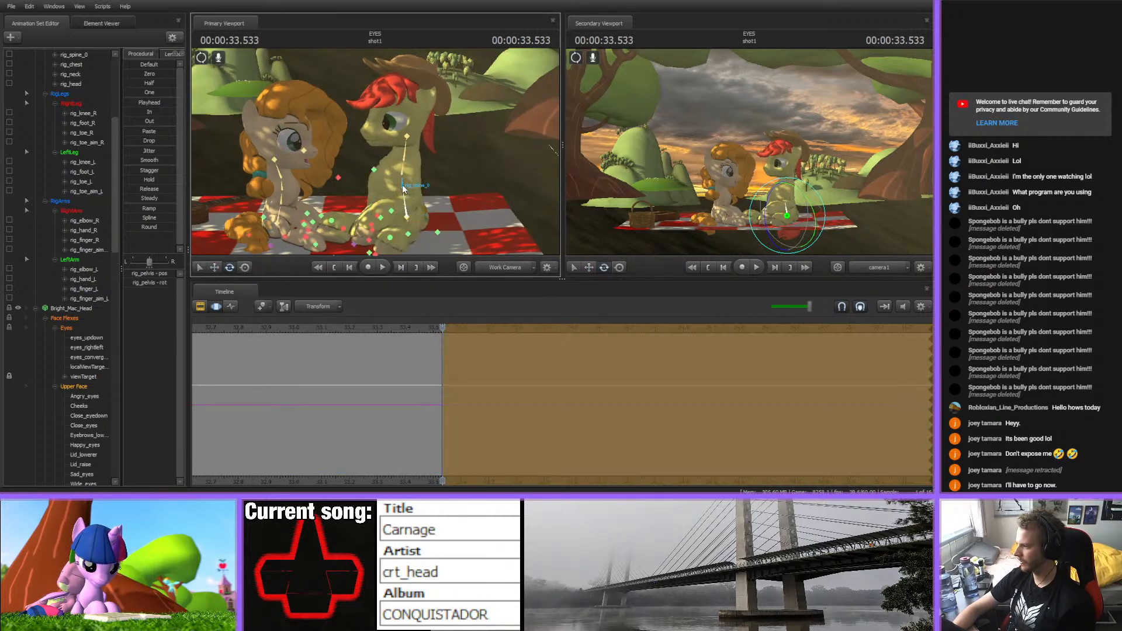
# - Rotate Bright Mac's rig_chest, neck and rig_head into a new pose from 33.533 seconds onward
pyautogui.keyDown('ctrl'); pyautogui.click(407, 176); pyautogui.keyUp('ctrl')
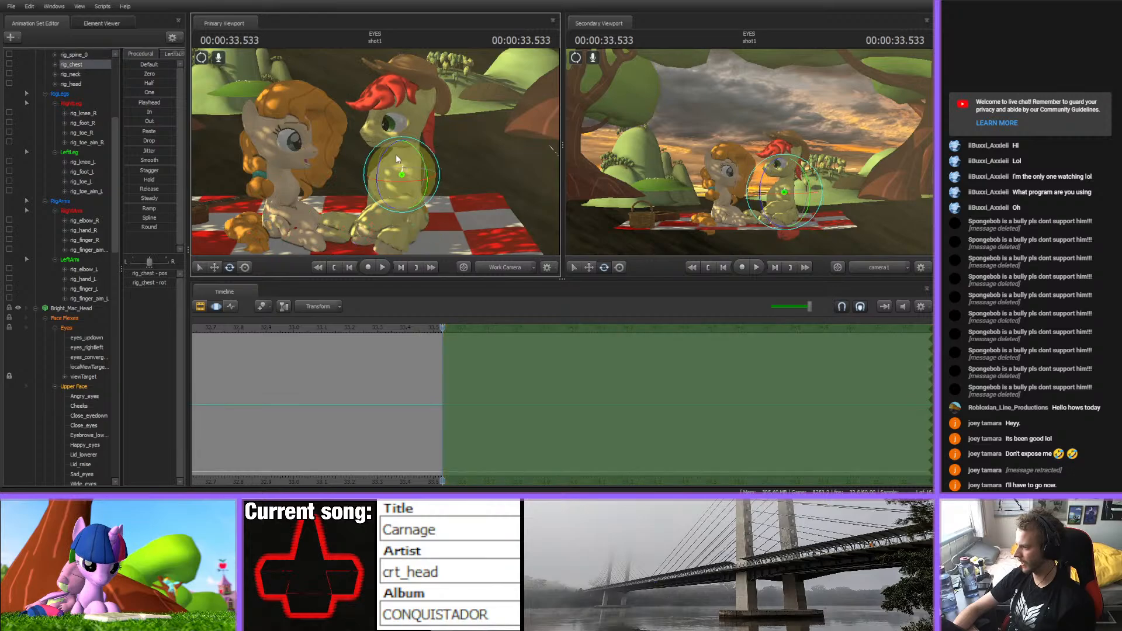
pyautogui.keyDown('ctrl'); pyautogui.click(390, 140); pyautogui.keyUp('ctrl')
pyautogui.moveTo(390, 138); pyautogui.dragTo(374, 120)
pyautogui.keyDown('ctrl'); pyautogui.click(408, 135); pyautogui.keyUp('ctrl')
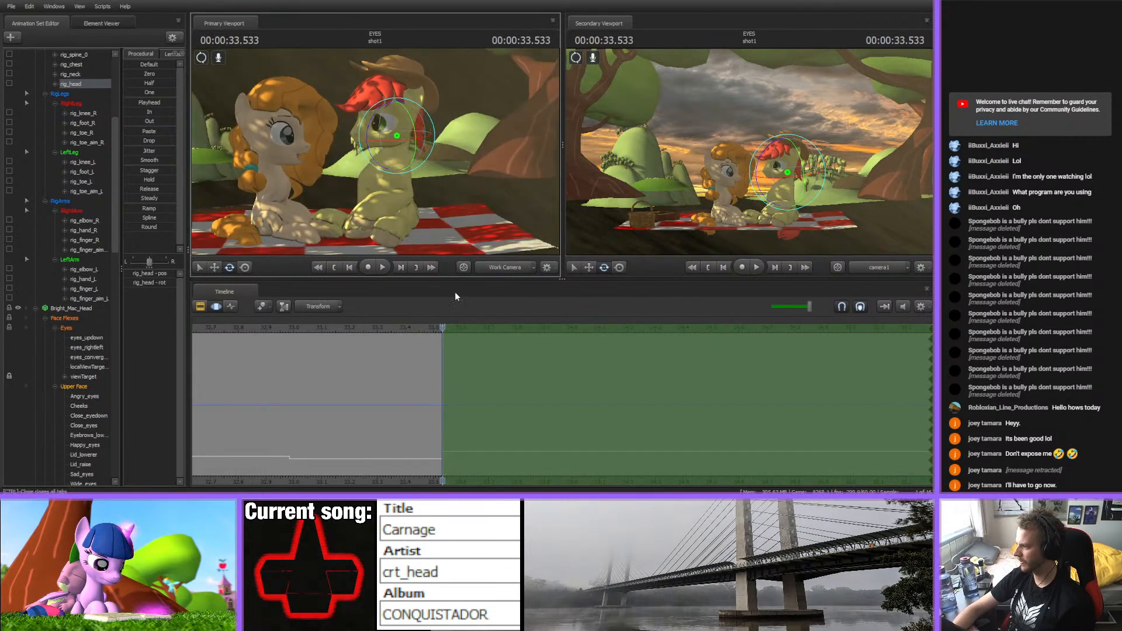
# - Play the animation from about 32 seconds to review the move into the 33.533-second pose
pyautogui.scroll(-5, 419, 364)
pyautogui.scroll(-5, 409, 368)
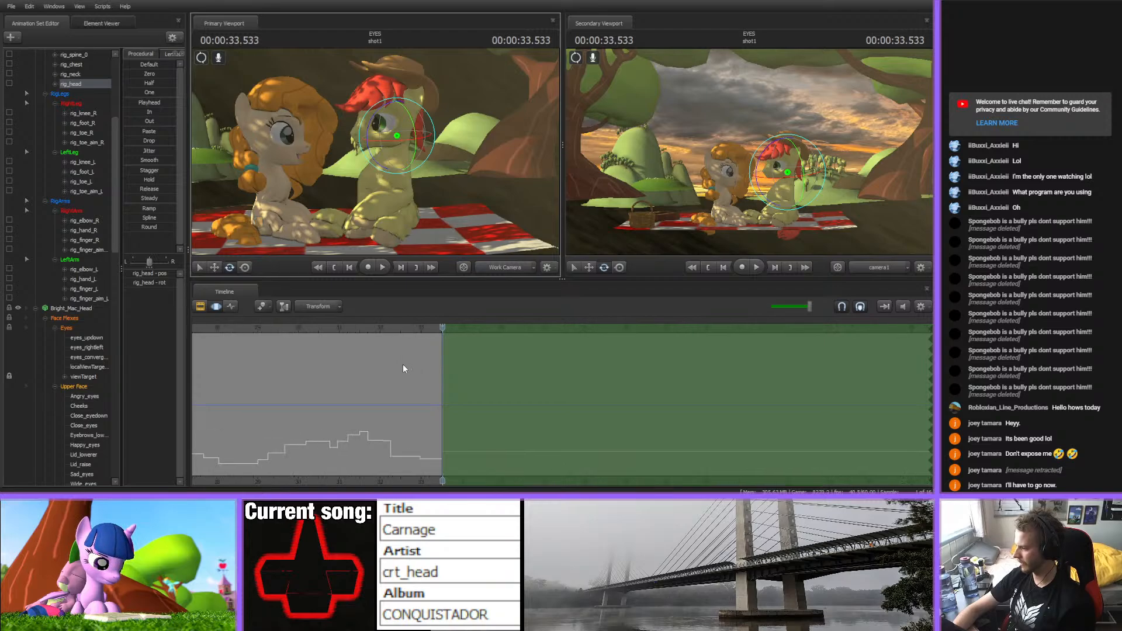
pyautogui.click(377, 329)
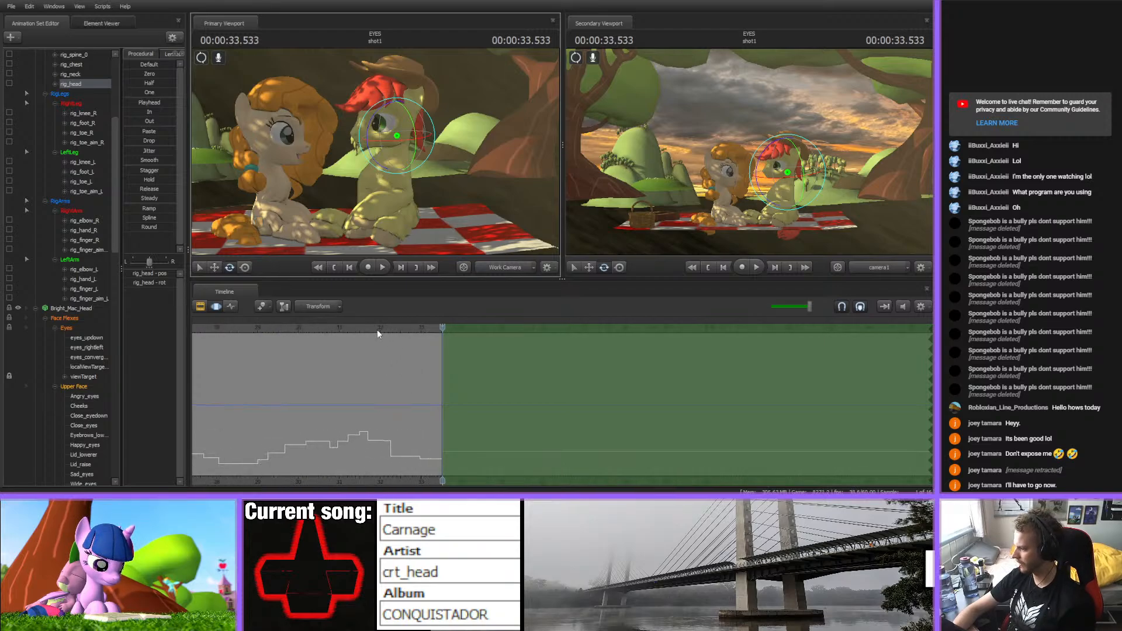
pyautogui.press('space')
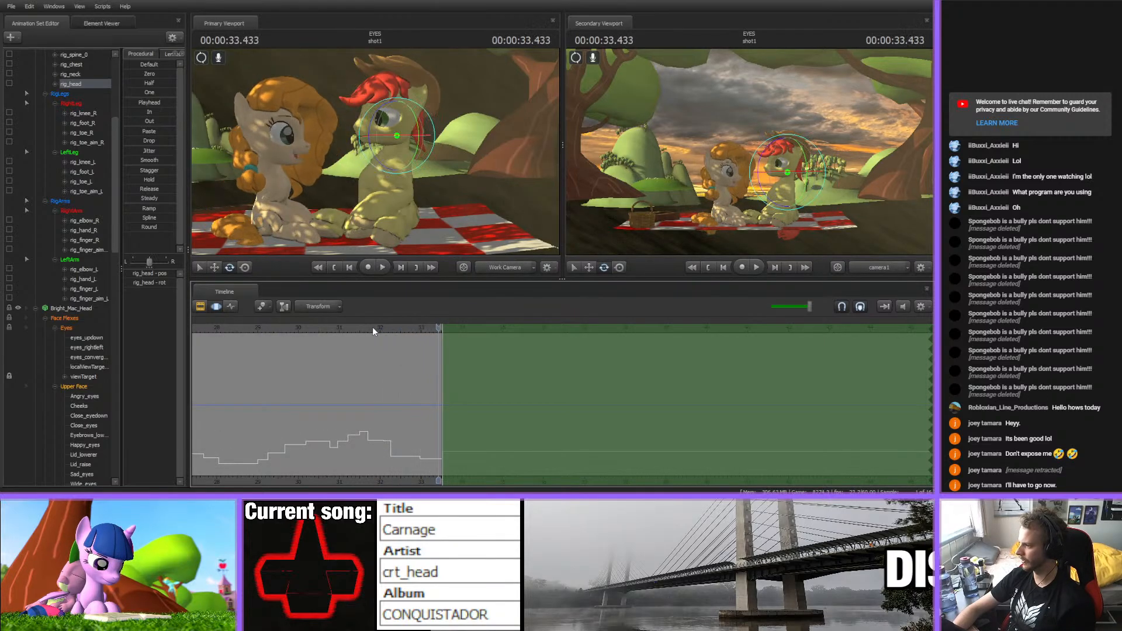